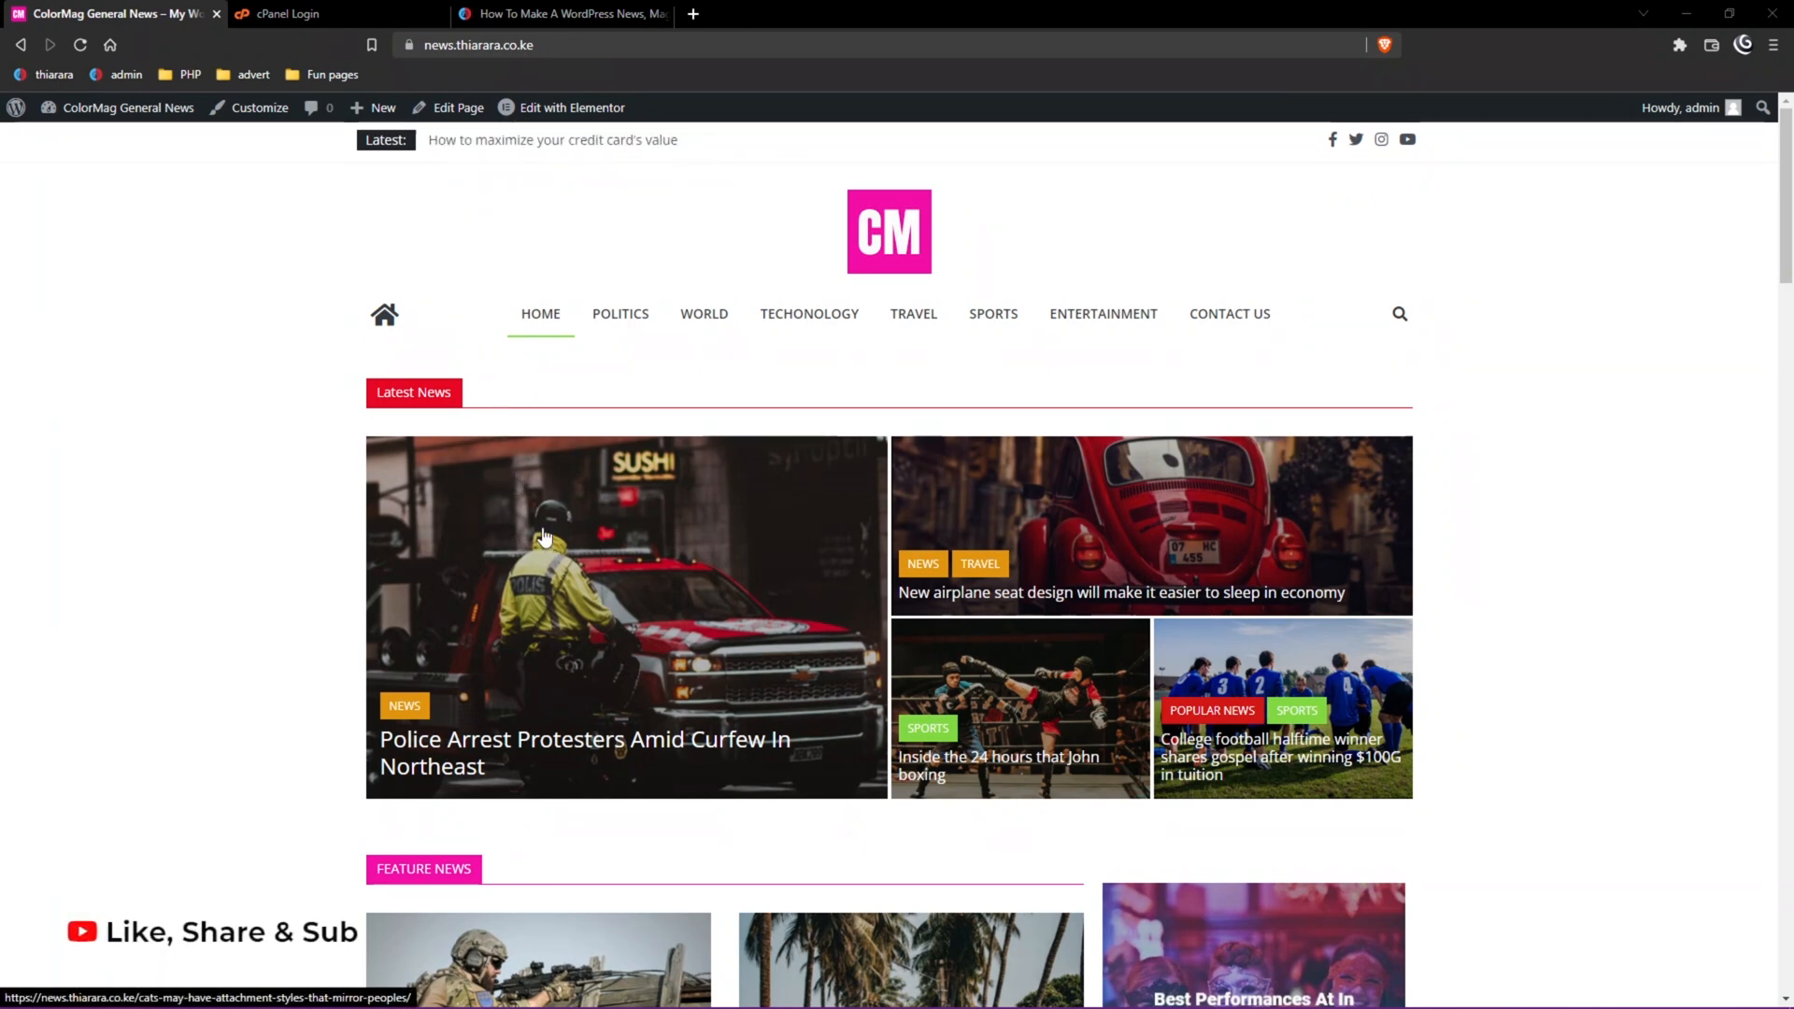
Log in to the hosting account from the cPanel login tab.
{"action": "scroll", "coordinate": [522, 492], "scroll_direction": "down", "scroll_amount": 1}
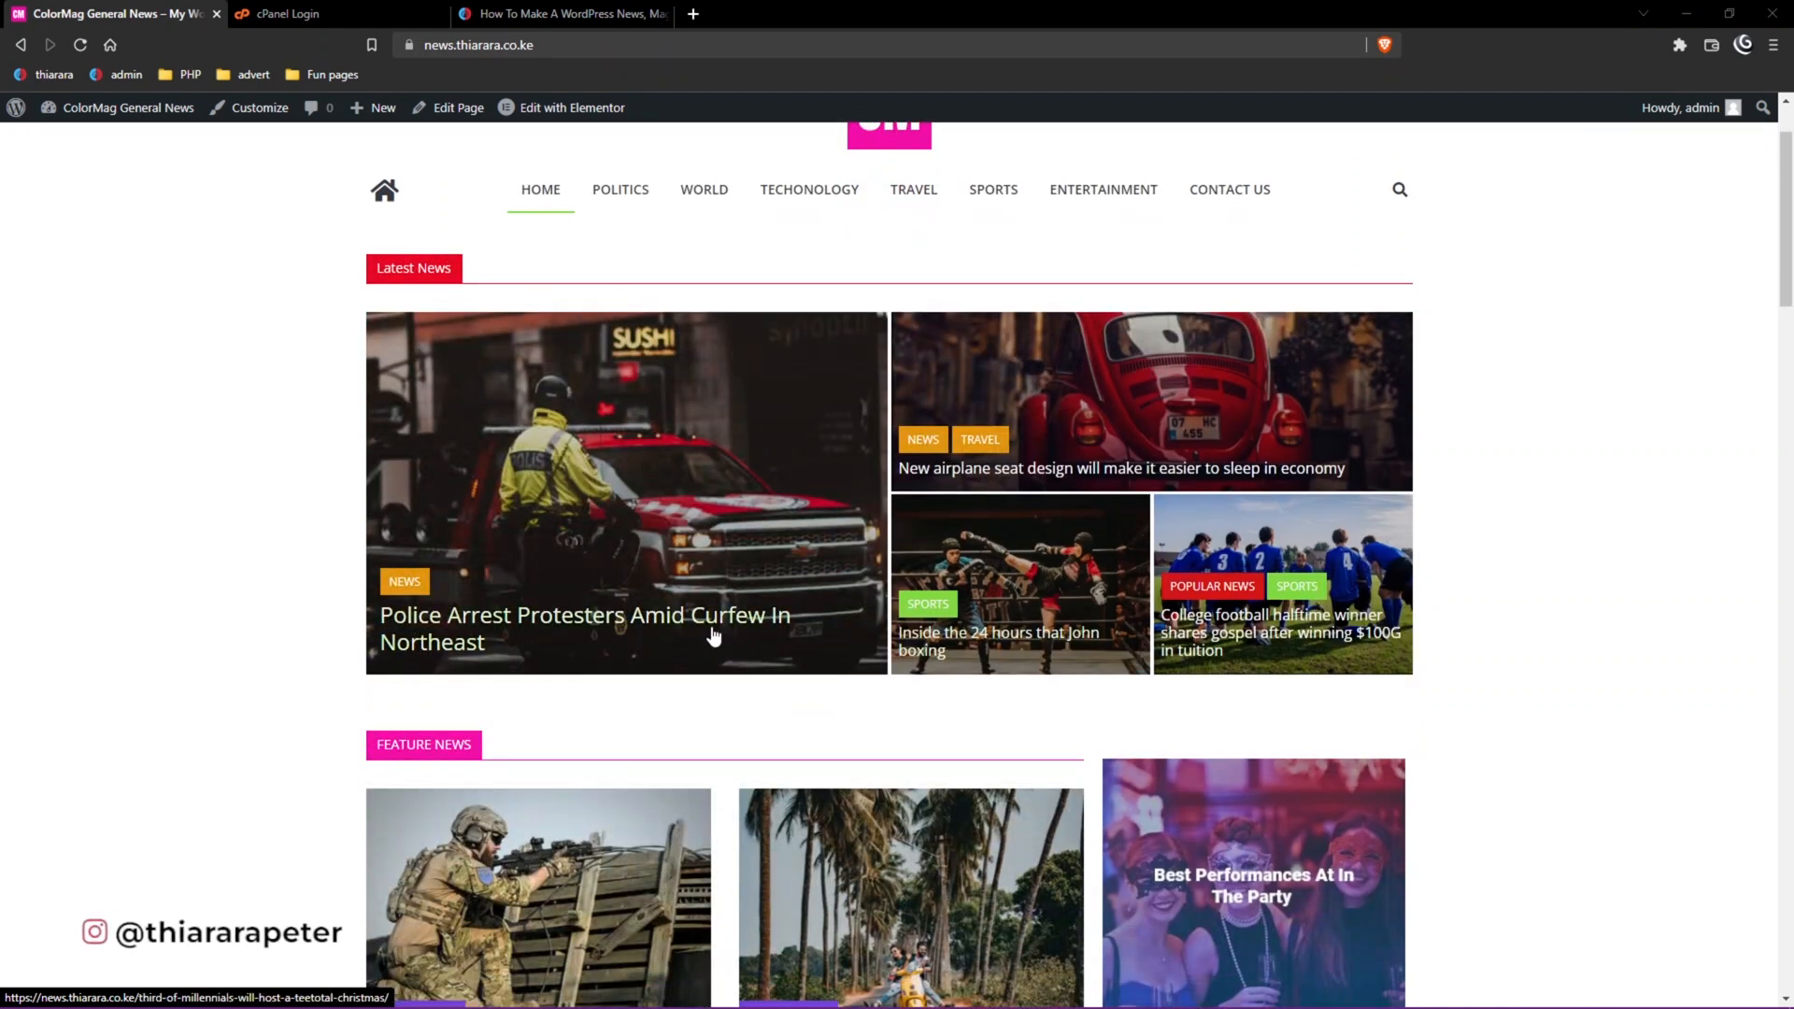
{"action": "scroll", "coordinate": [806, 534], "scroll_direction": "down", "scroll_amount": 4}
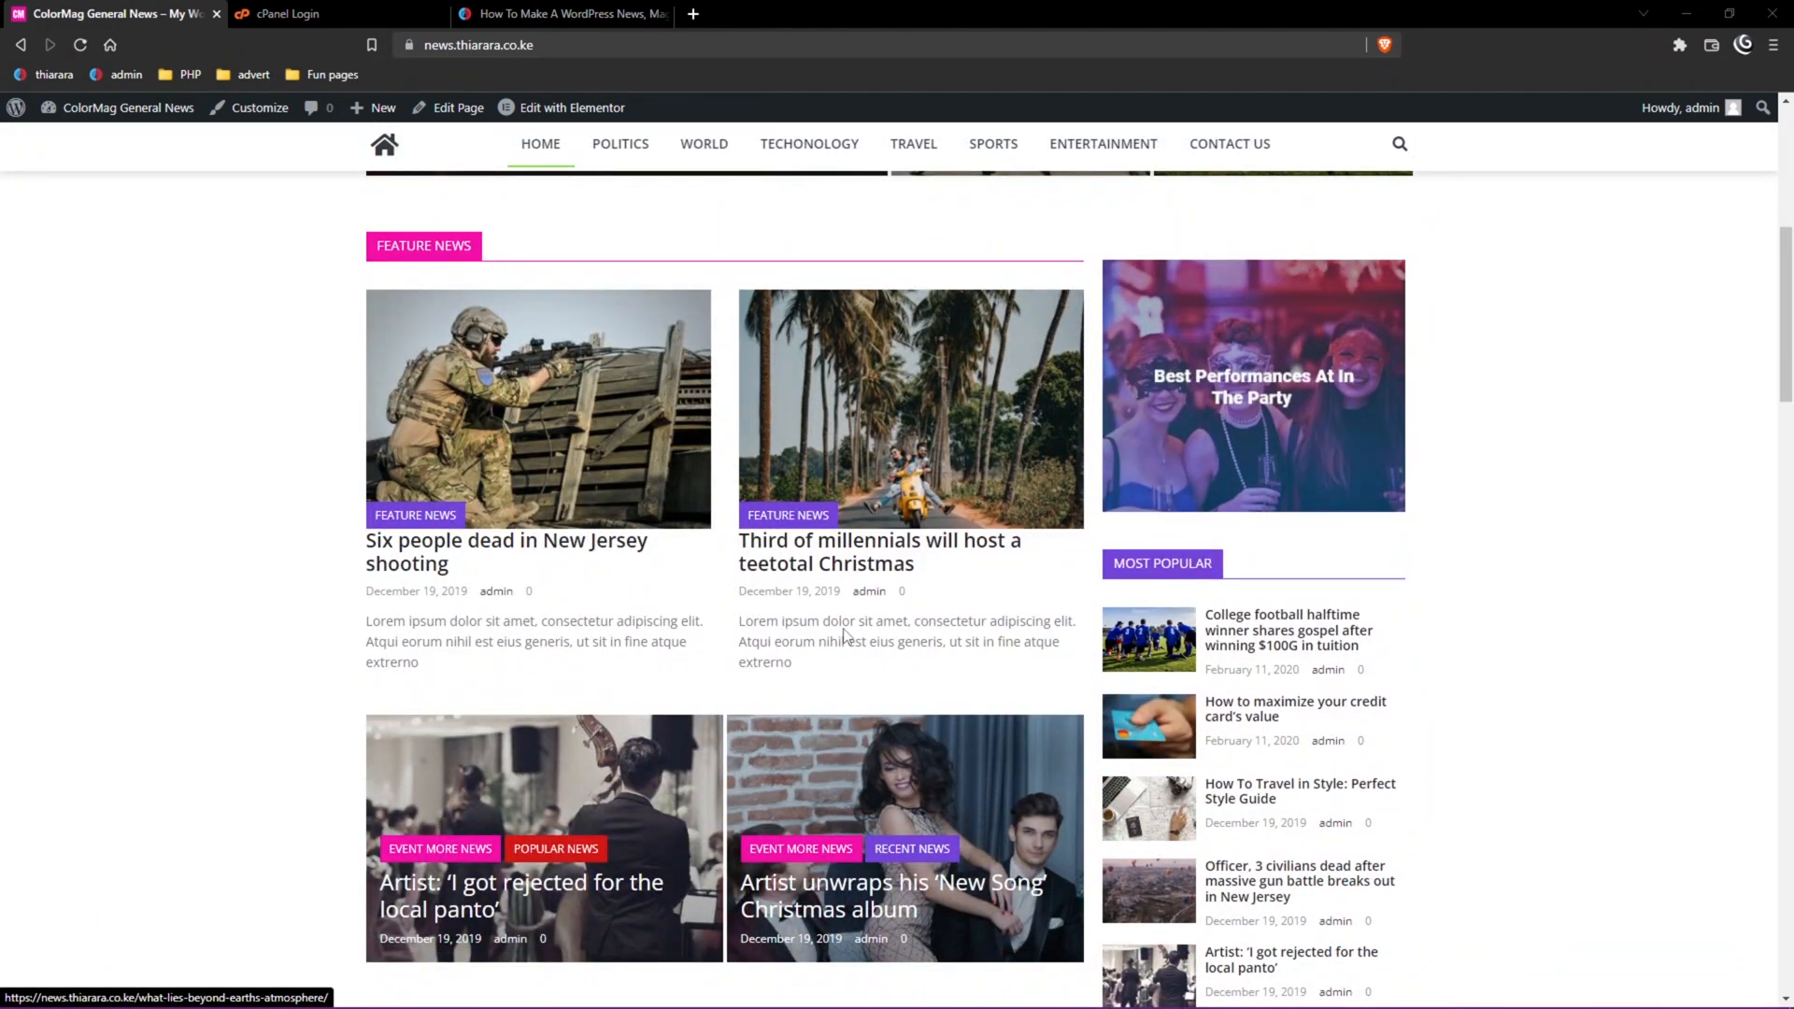
{"action": "scroll", "coordinate": [1125, 483], "scroll_direction": "down", "scroll_amount": 2}
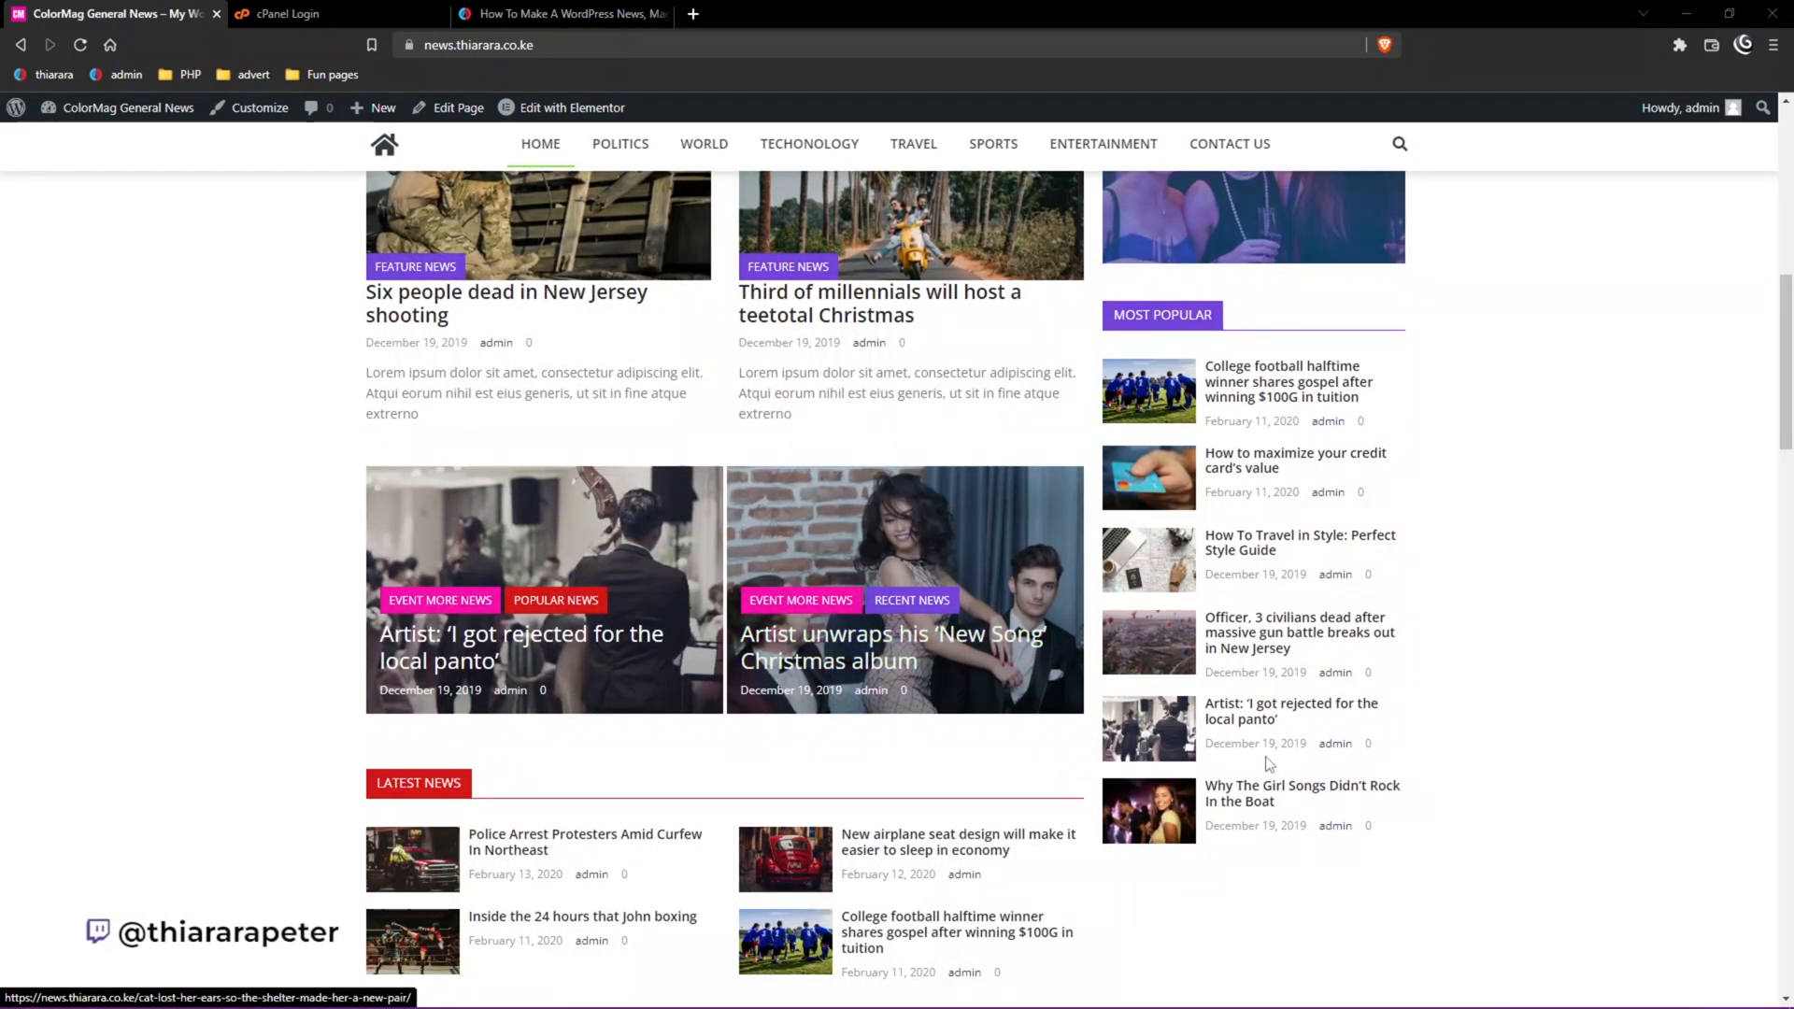
{"action": "scroll", "coordinate": [990, 745], "scroll_direction": "down", "scroll_amount": 1}
{"action": "scroll", "coordinate": [991, 745], "scroll_direction": "down", "scroll_amount": 4}
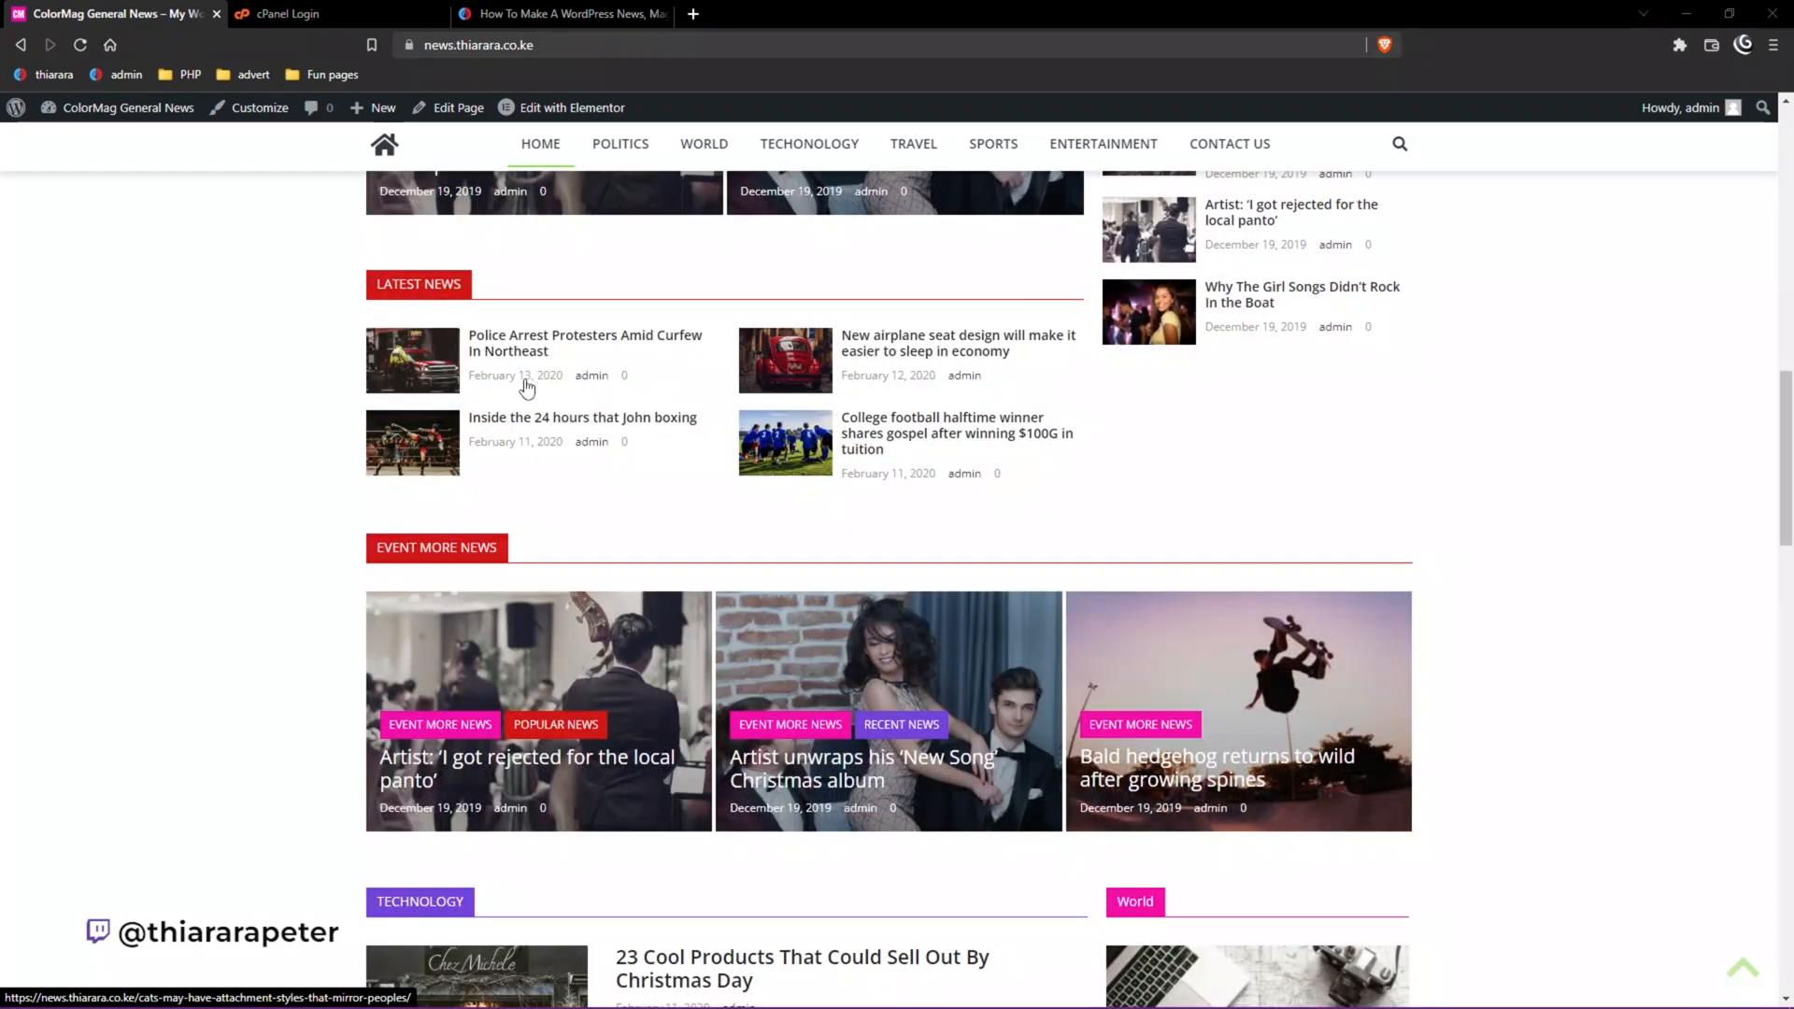
{"action": "scroll", "coordinate": [504, 572], "scroll_direction": "down", "scroll_amount": 1}
{"action": "scroll", "coordinate": [504, 572], "scroll_direction": "down", "scroll_amount": 3}
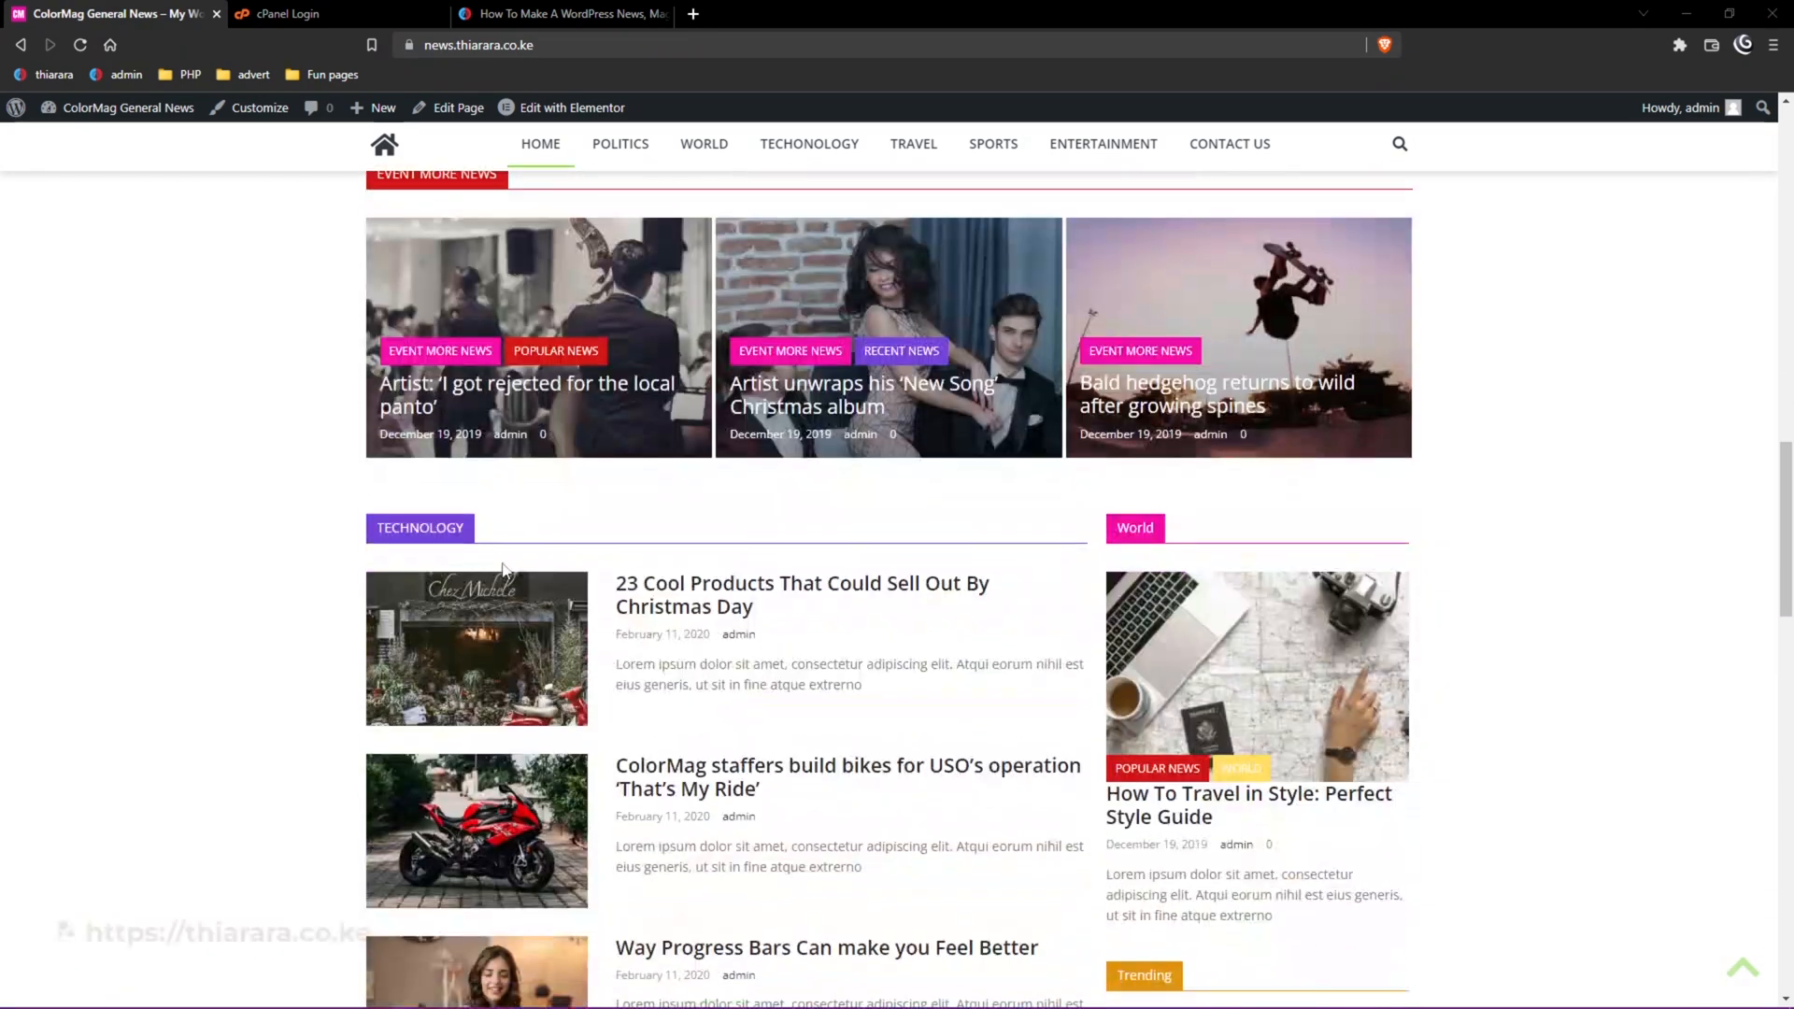
{"action": "scroll", "coordinate": [509, 577], "scroll_direction": "up", "scroll_amount": 1}
{"action": "scroll", "coordinate": [510, 576], "scroll_direction": "up", "scroll_amount": 7}
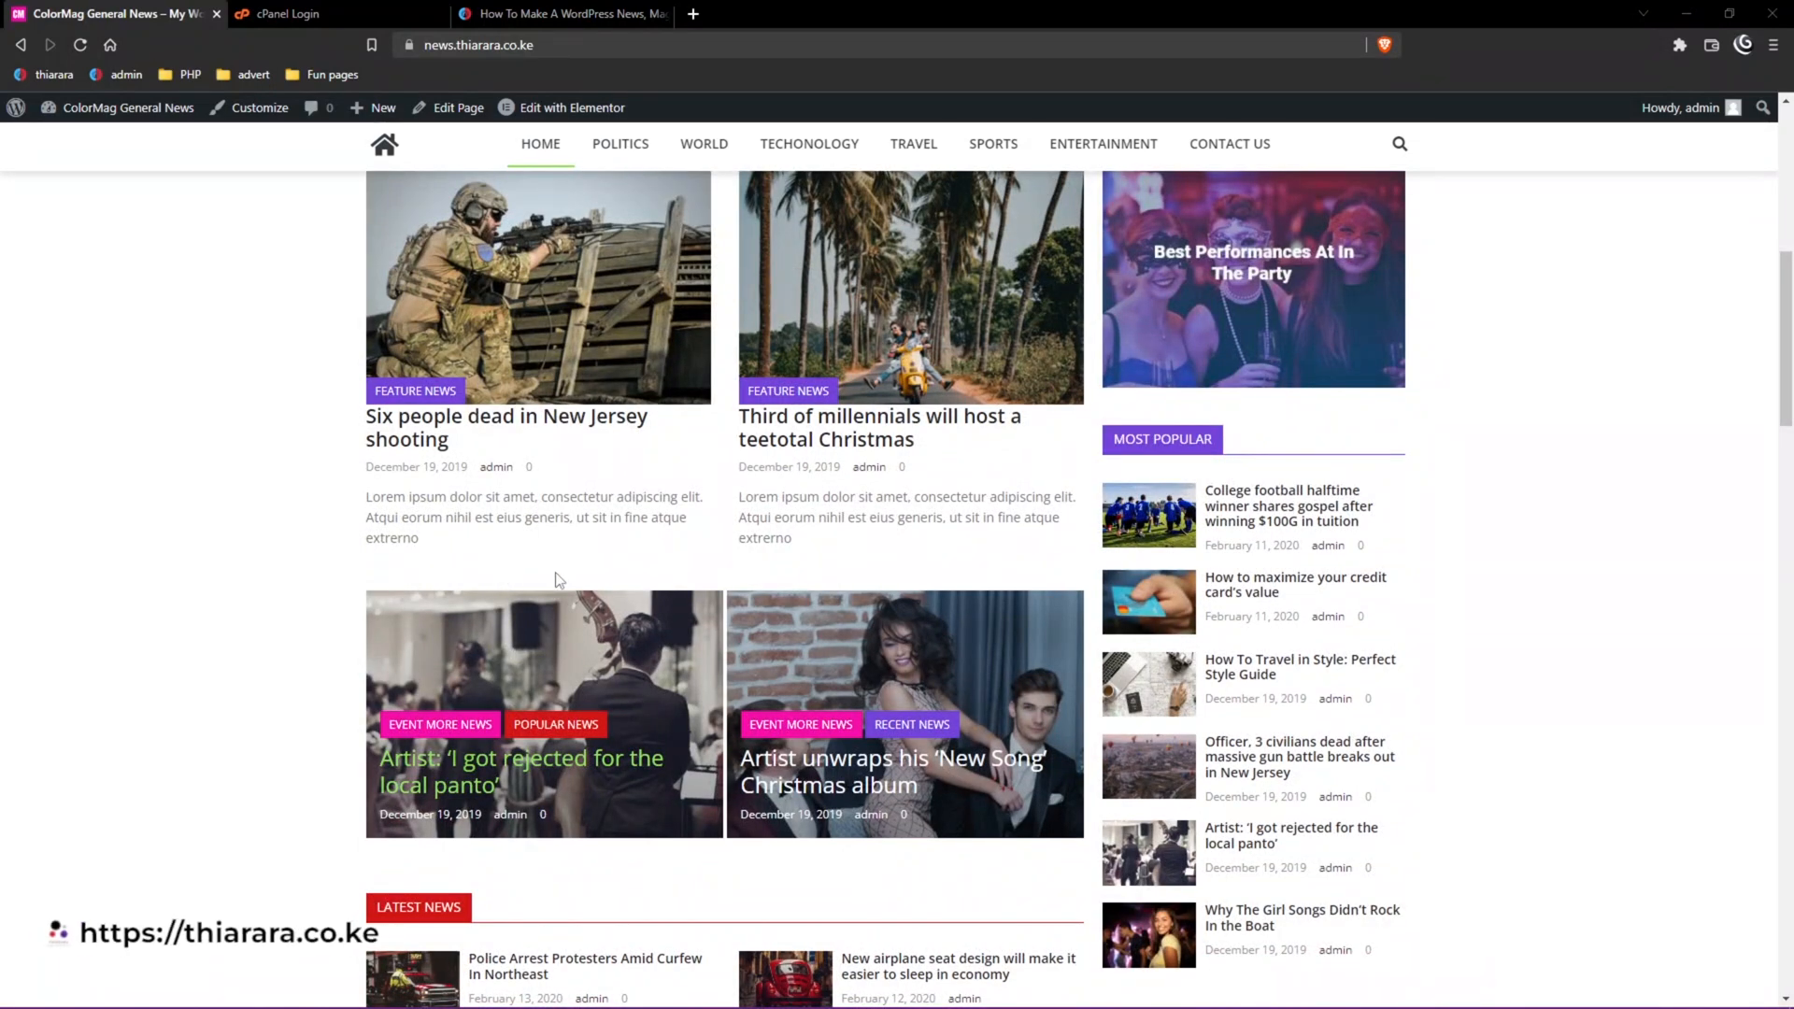
{"action": "scroll", "coordinate": [727, 596], "scroll_direction": "up", "scroll_amount": 3}
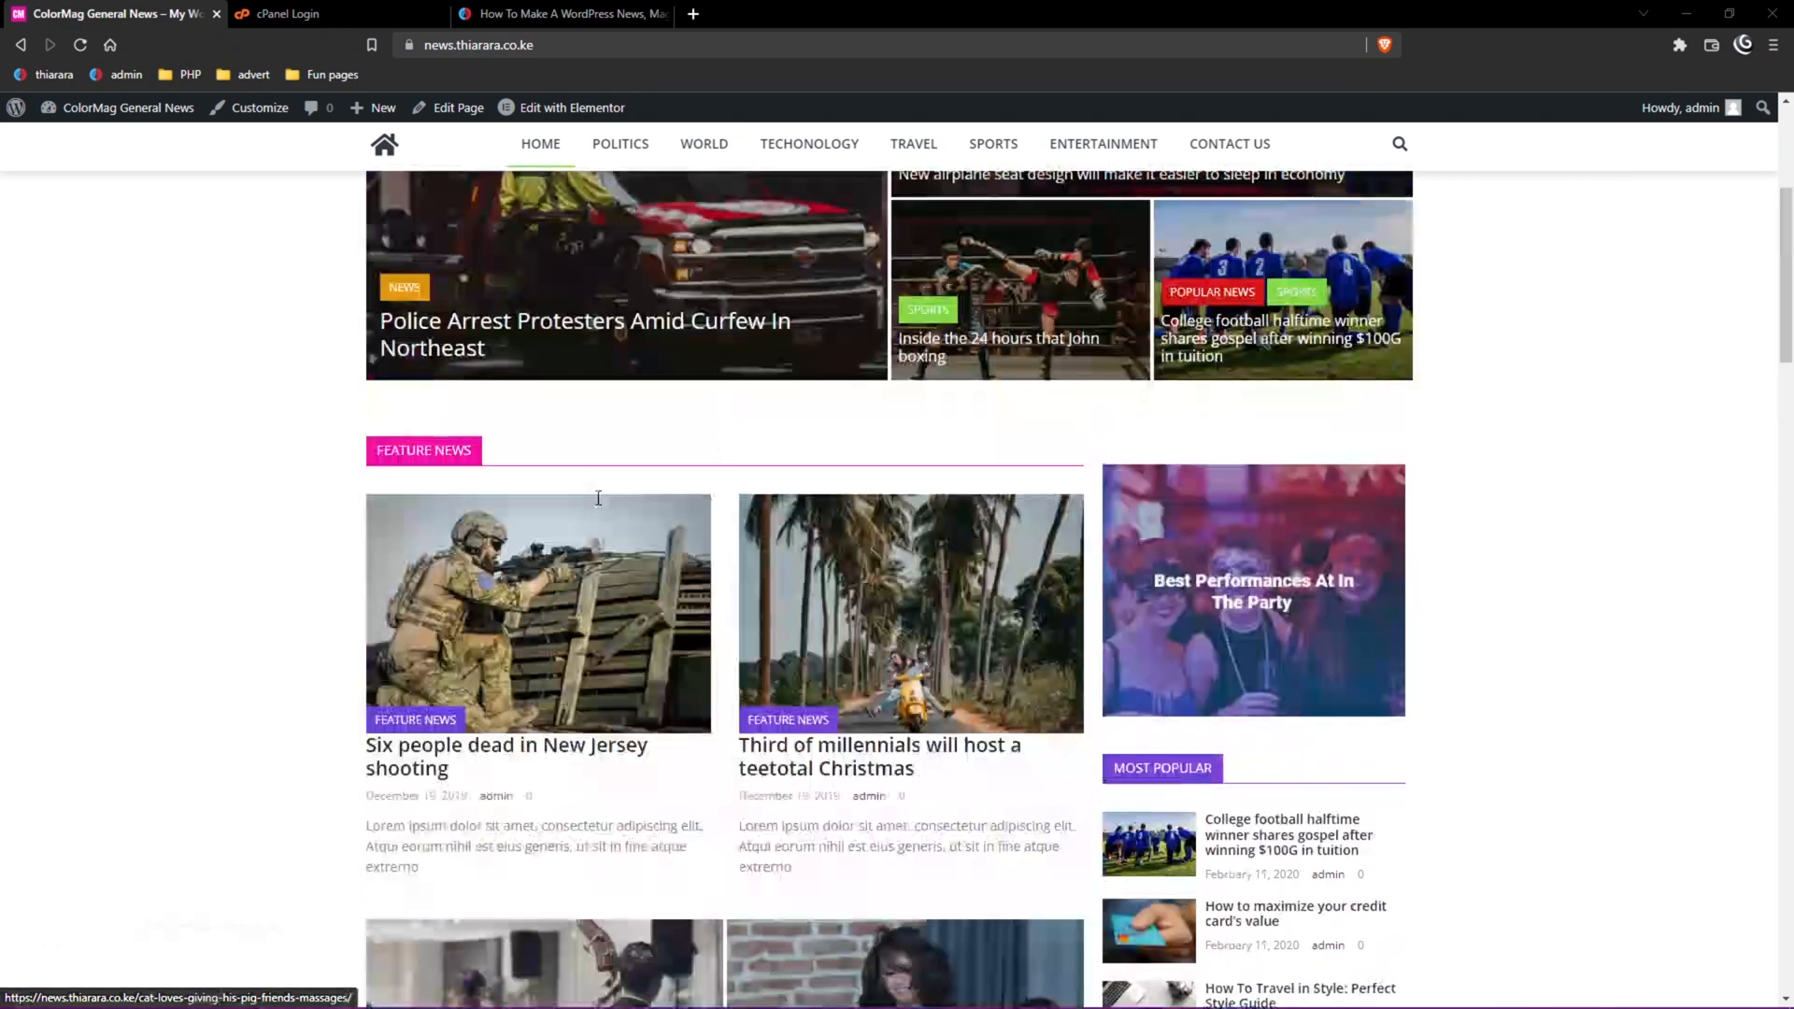
{"action": "scroll", "coordinate": [720, 561], "scroll_direction": "down", "scroll_amount": 3}
{"action": "scroll", "coordinate": [811, 587], "scroll_direction": "up", "scroll_amount": 4}
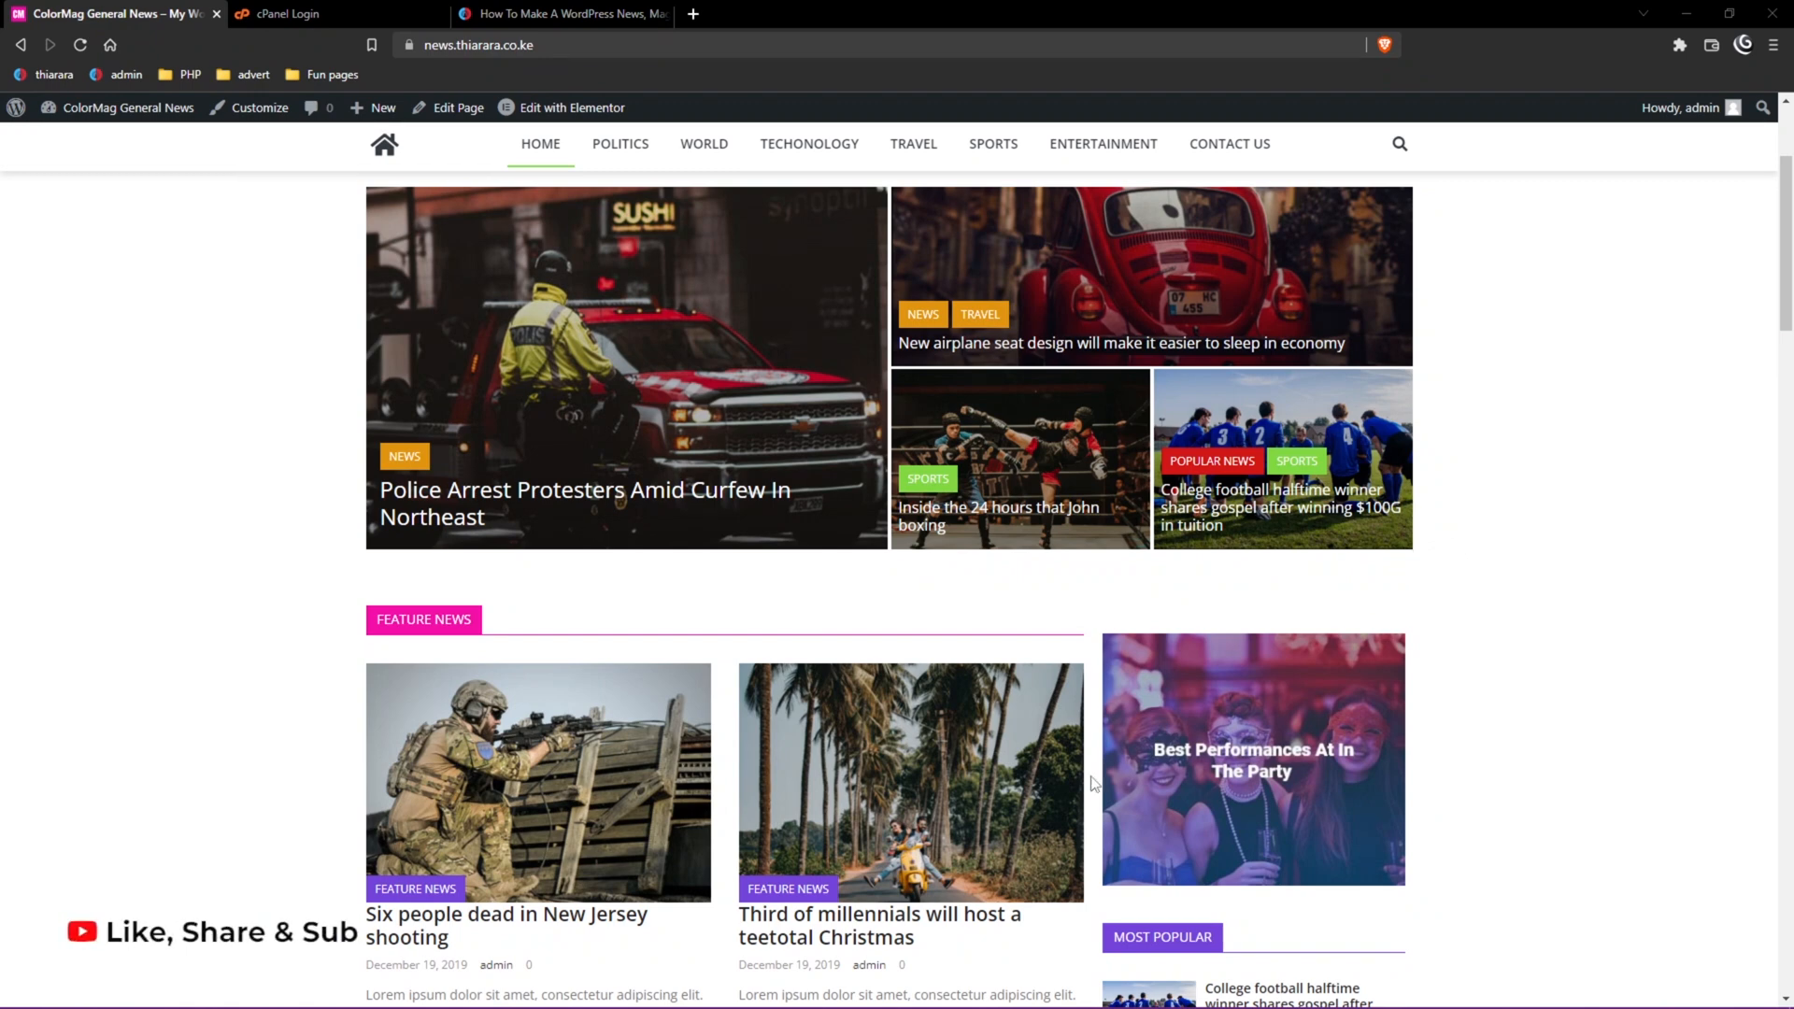
{"action": "scroll", "coordinate": [1074, 790], "scroll_direction": "down", "scroll_amount": 15}
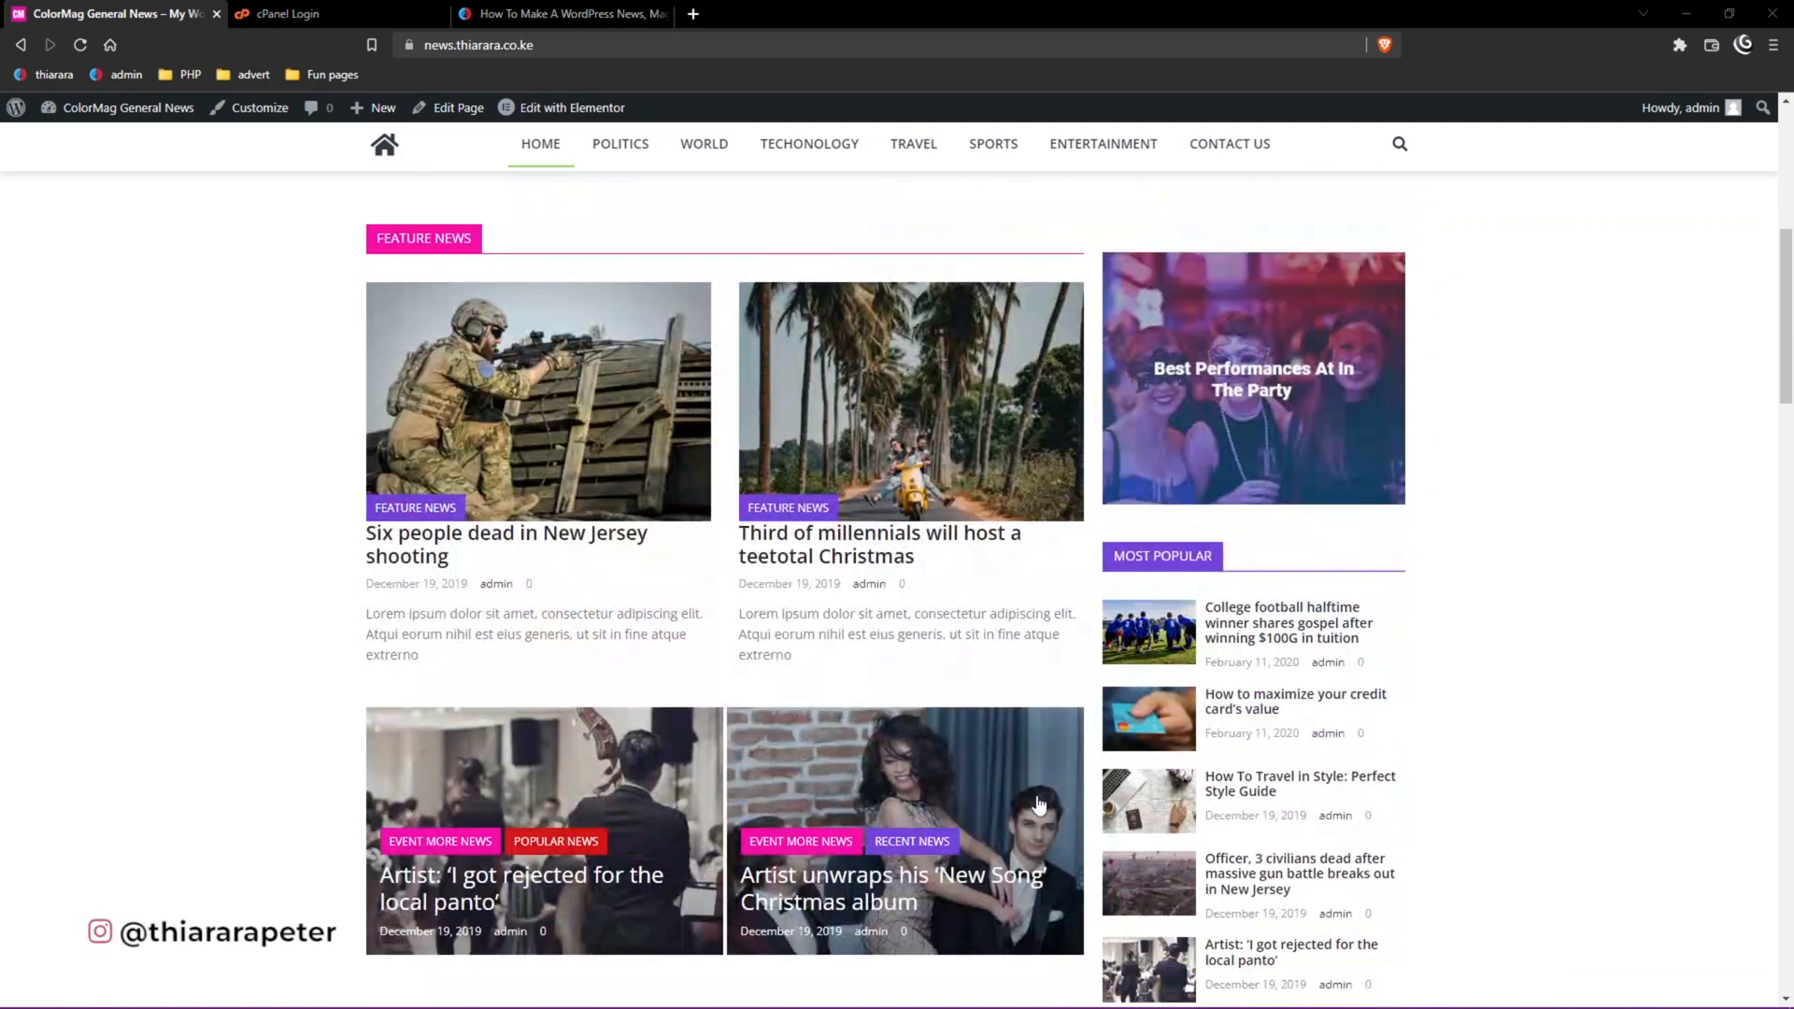
{"action": "scroll", "coordinate": [1018, 807], "scroll_direction": "down", "scroll_amount": 15}
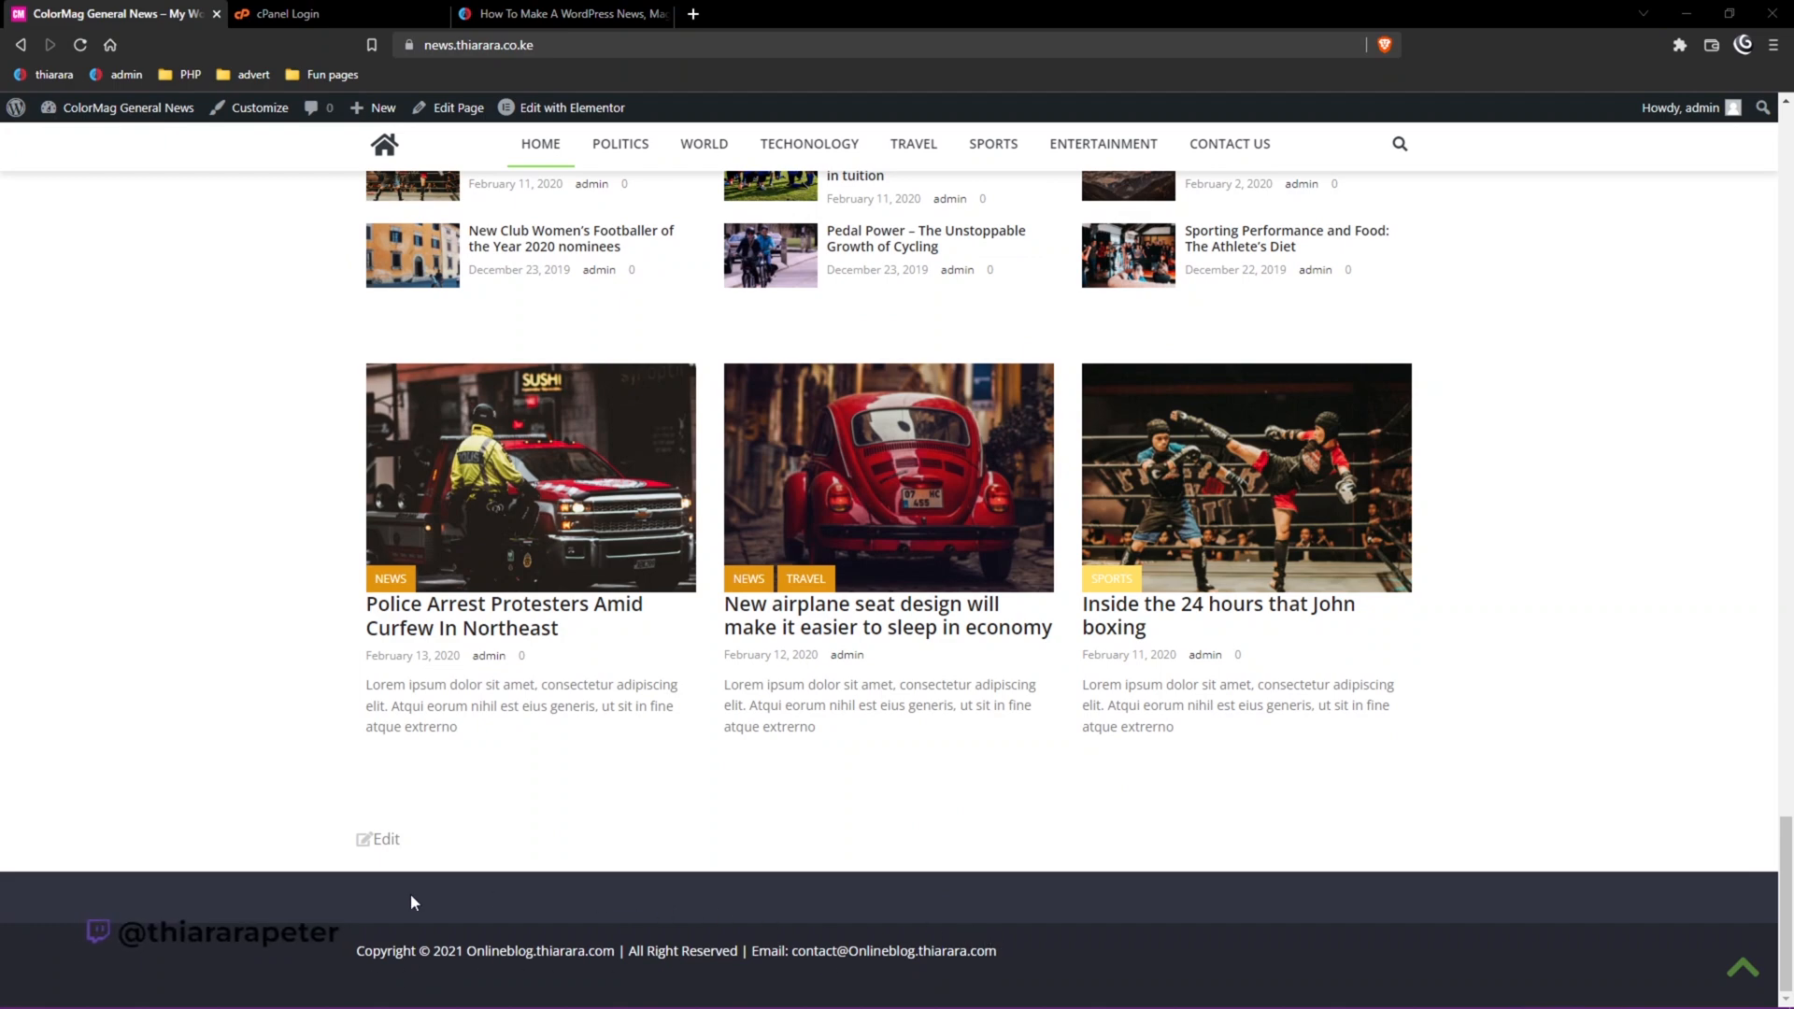
{"action": "scroll", "coordinate": [408, 890], "scroll_direction": "up", "scroll_amount": 10}
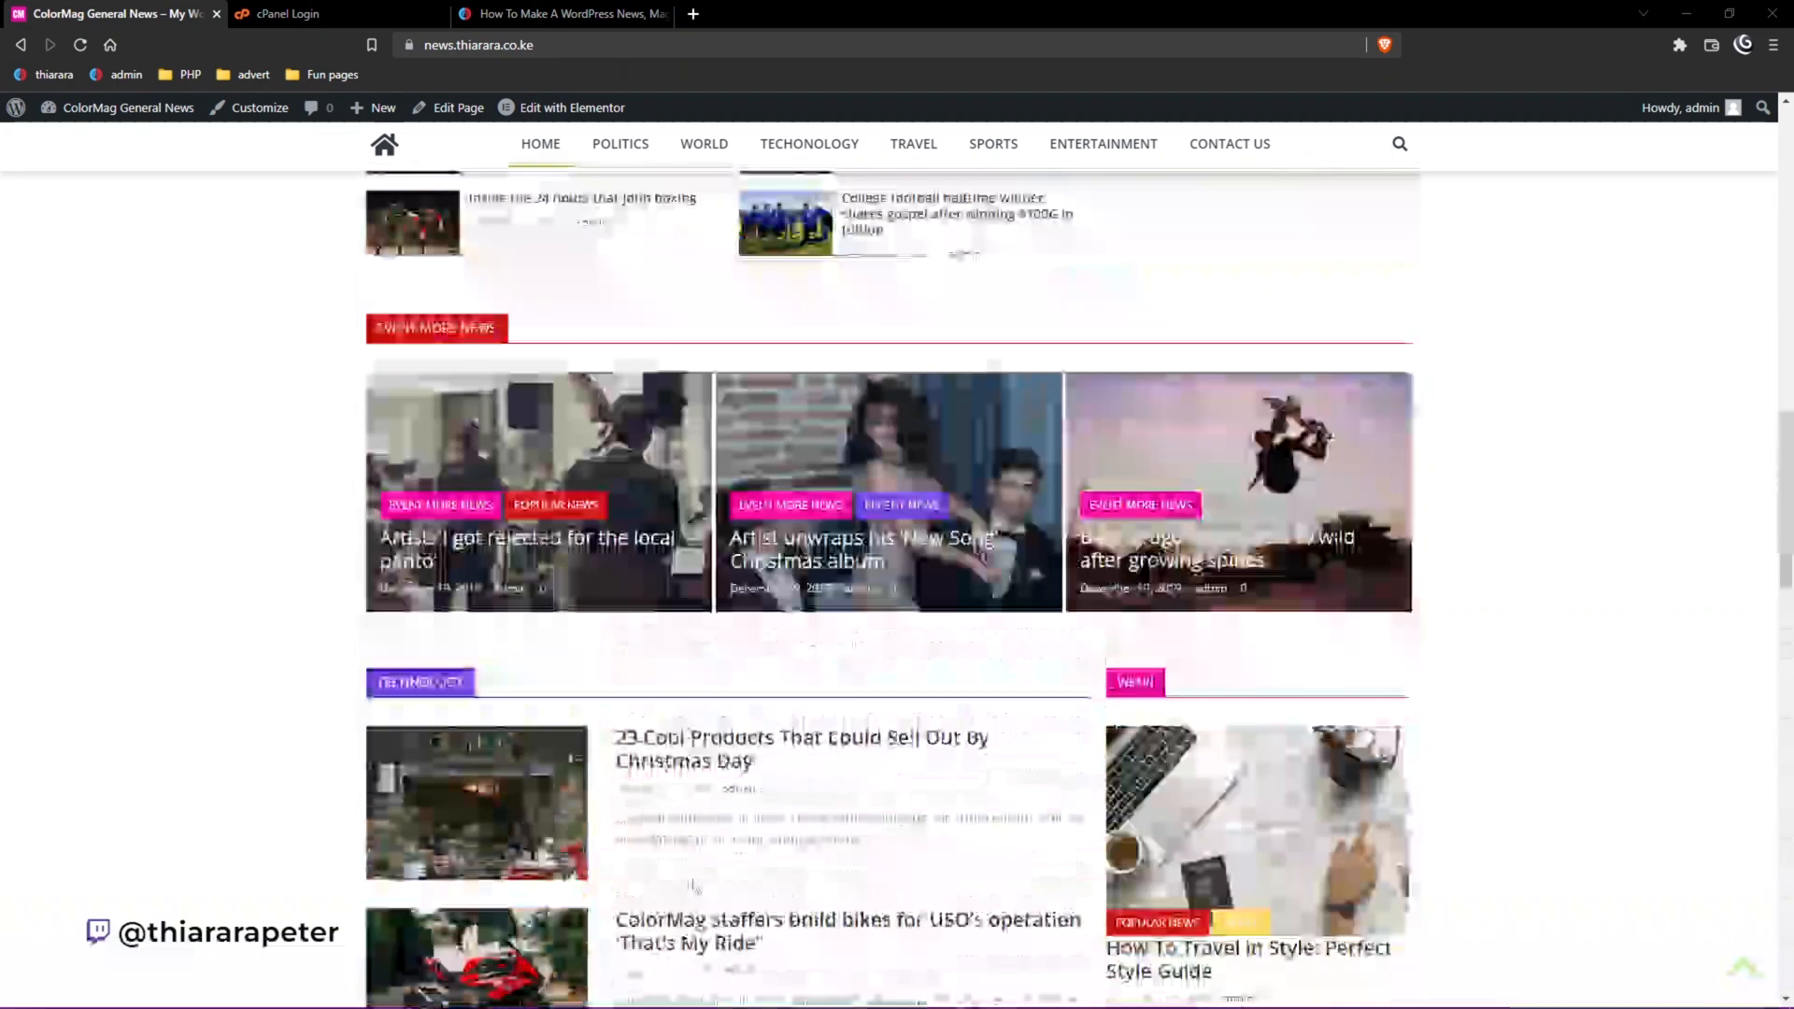
{"action": "scroll", "coordinate": [691, 886], "scroll_direction": "up", "scroll_amount": 3}
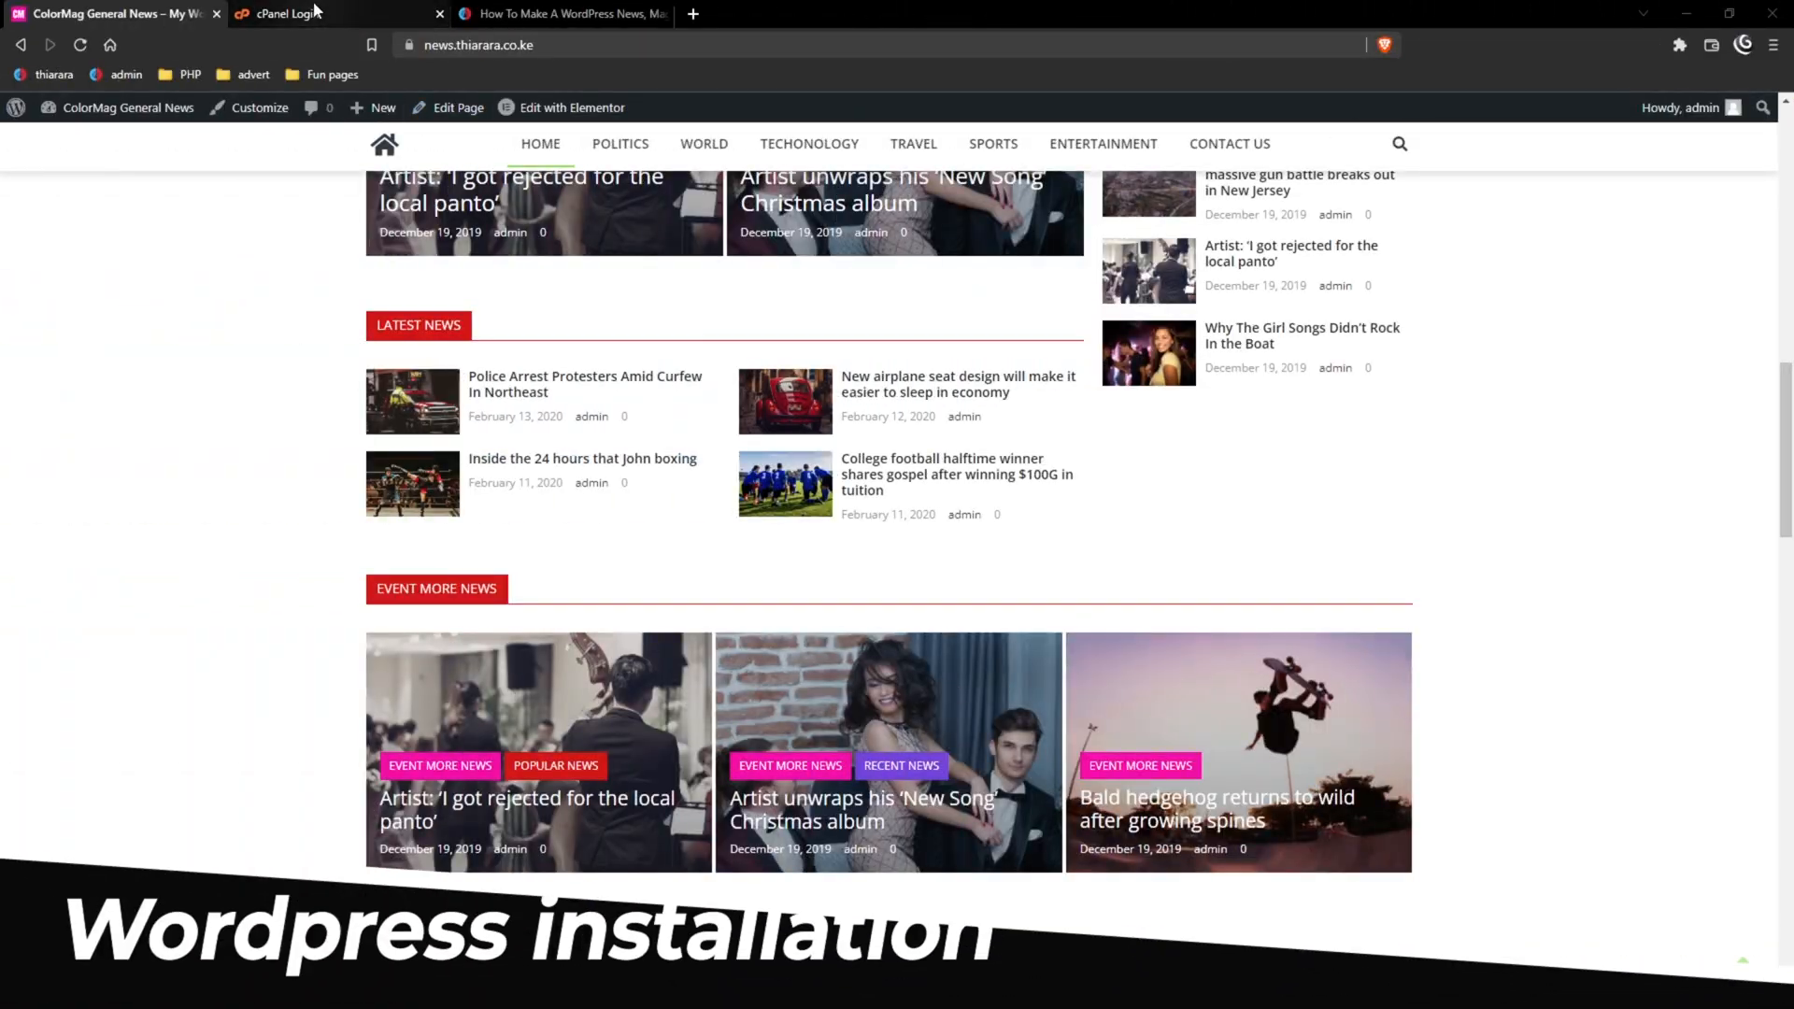
{"action": "left_click", "coordinate": [315, 11]}
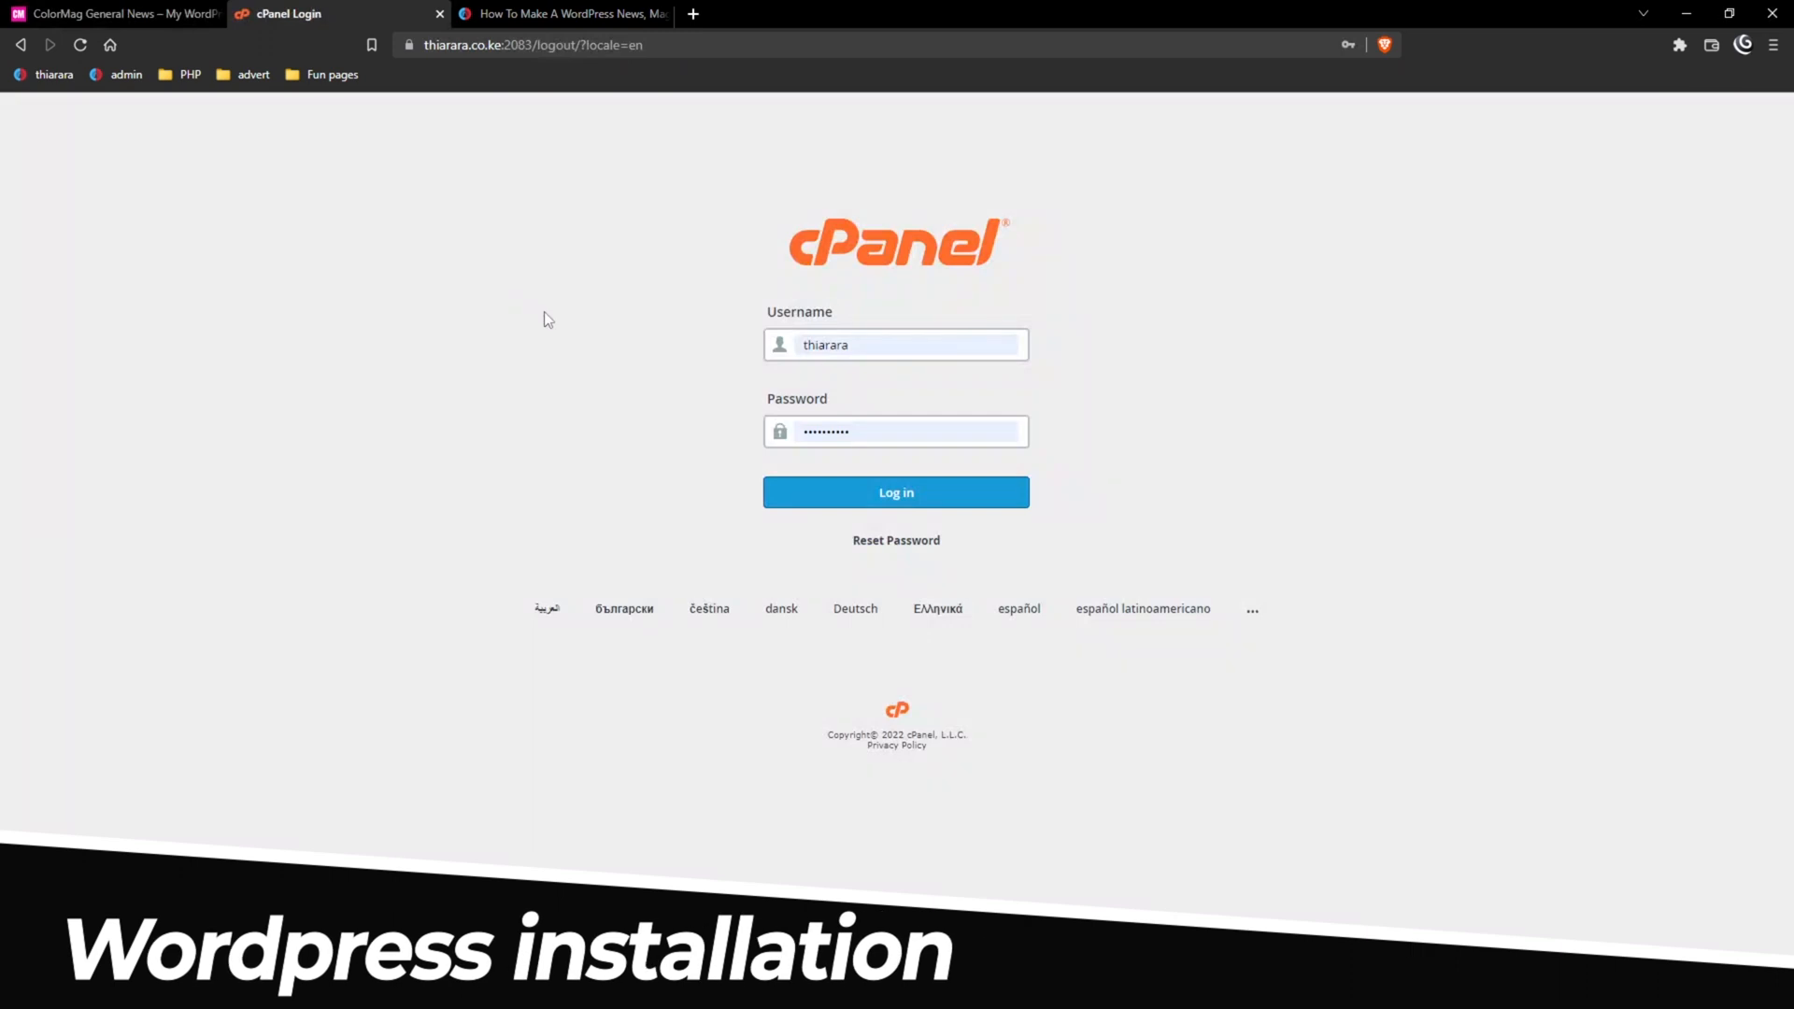
{"action": "left_click", "coordinate": [890, 506]}
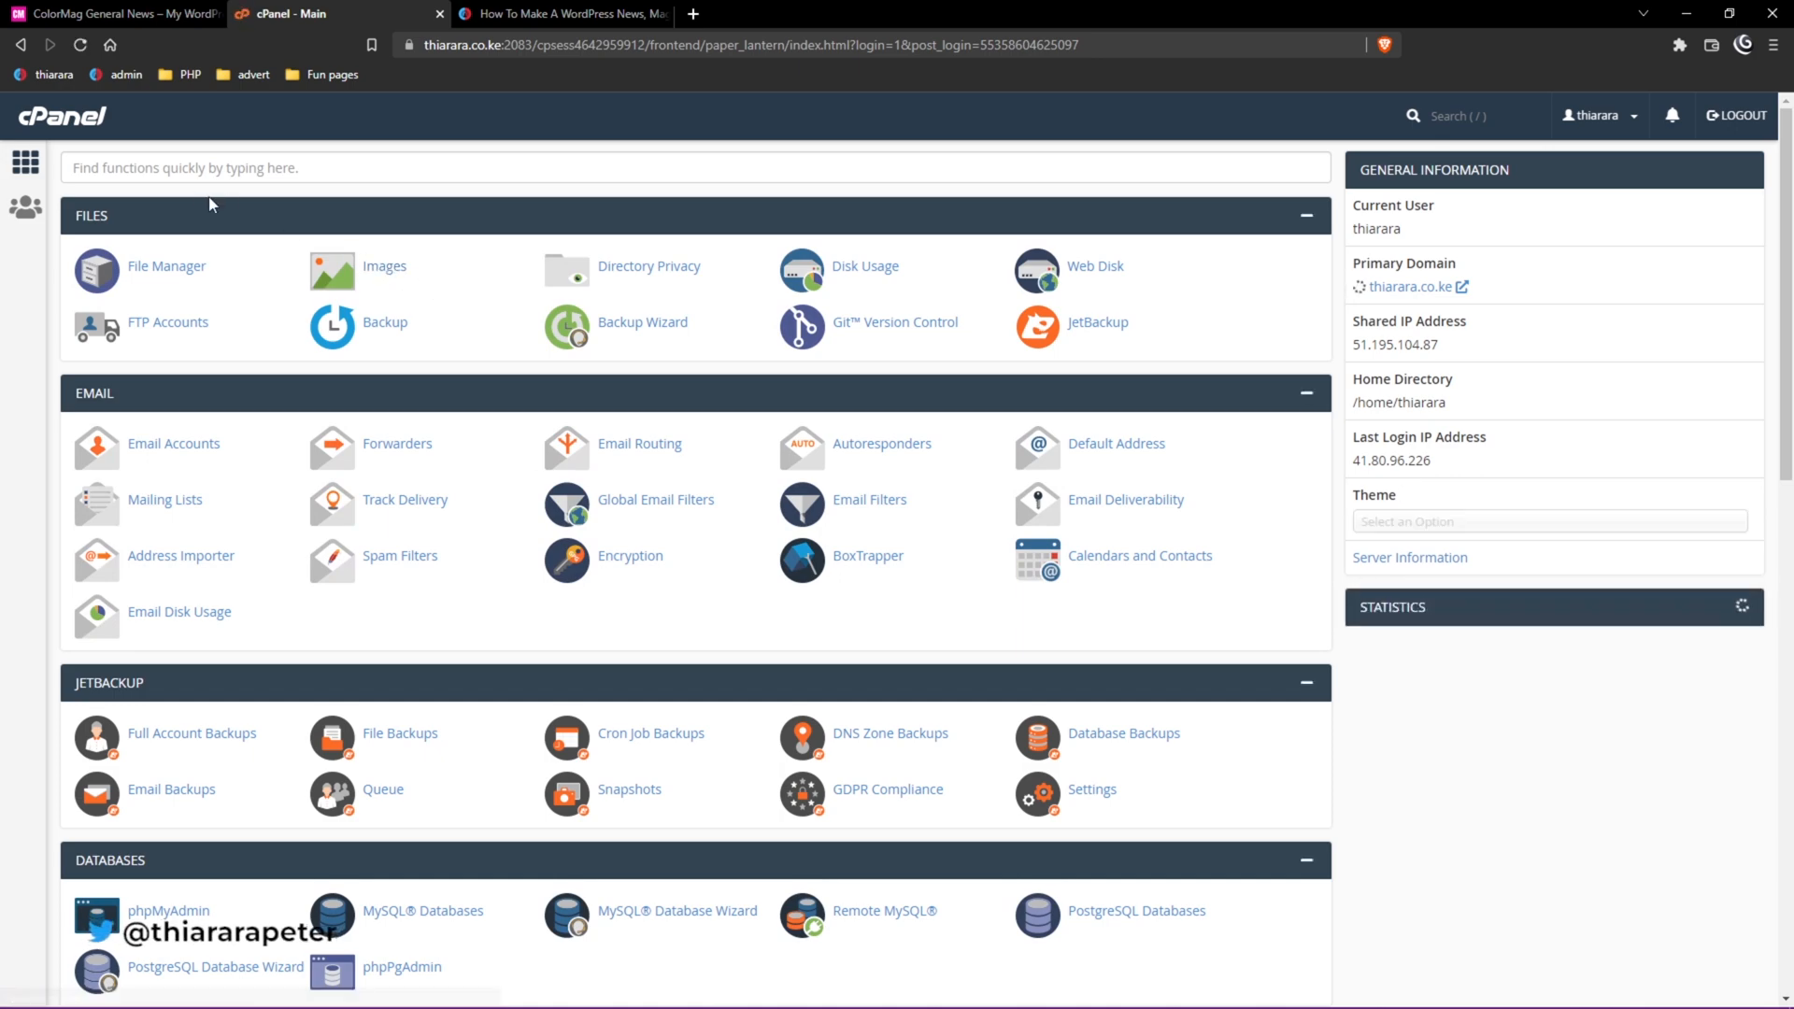
Open the WordPress installer under Softaculous Apps Installer.
{"action": "scroll", "coordinate": [215, 368], "scroll_direction": "down", "scroll_amount": 5}
{"action": "scroll", "coordinate": [214, 368], "scroll_direction": "down", "scroll_amount": 10}
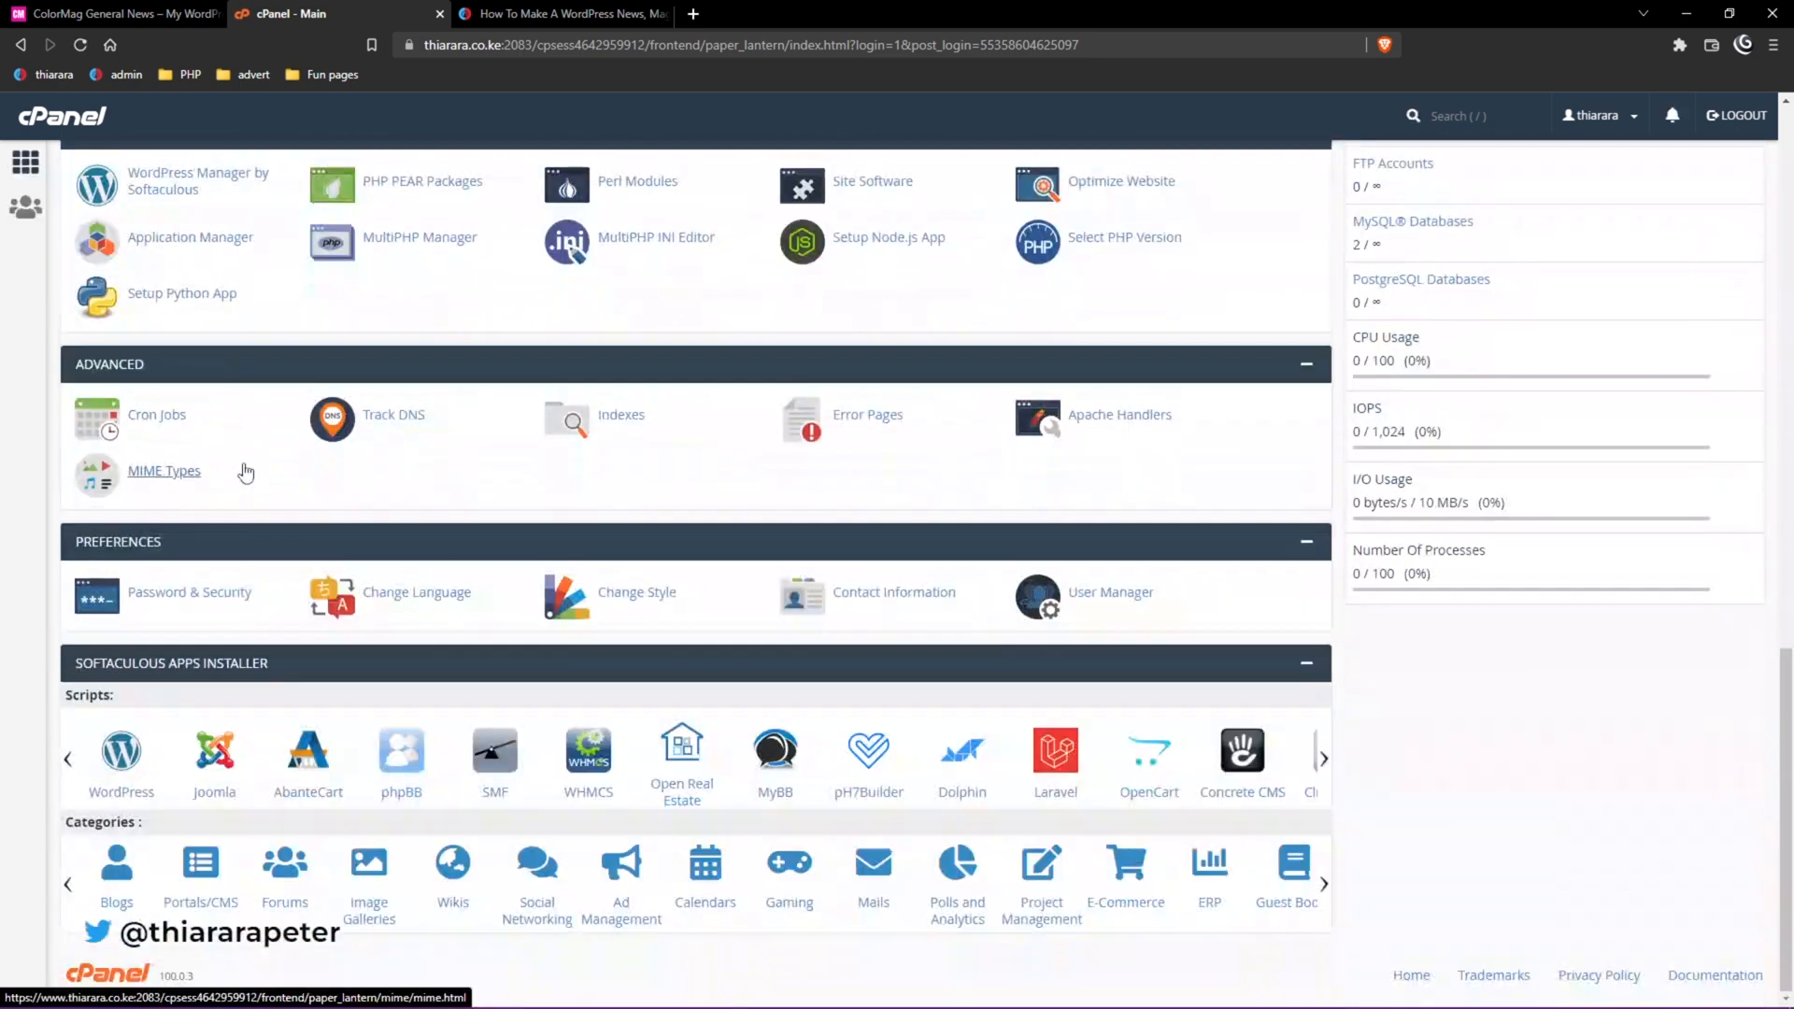
{"action": "left_click", "coordinate": [110, 801]}
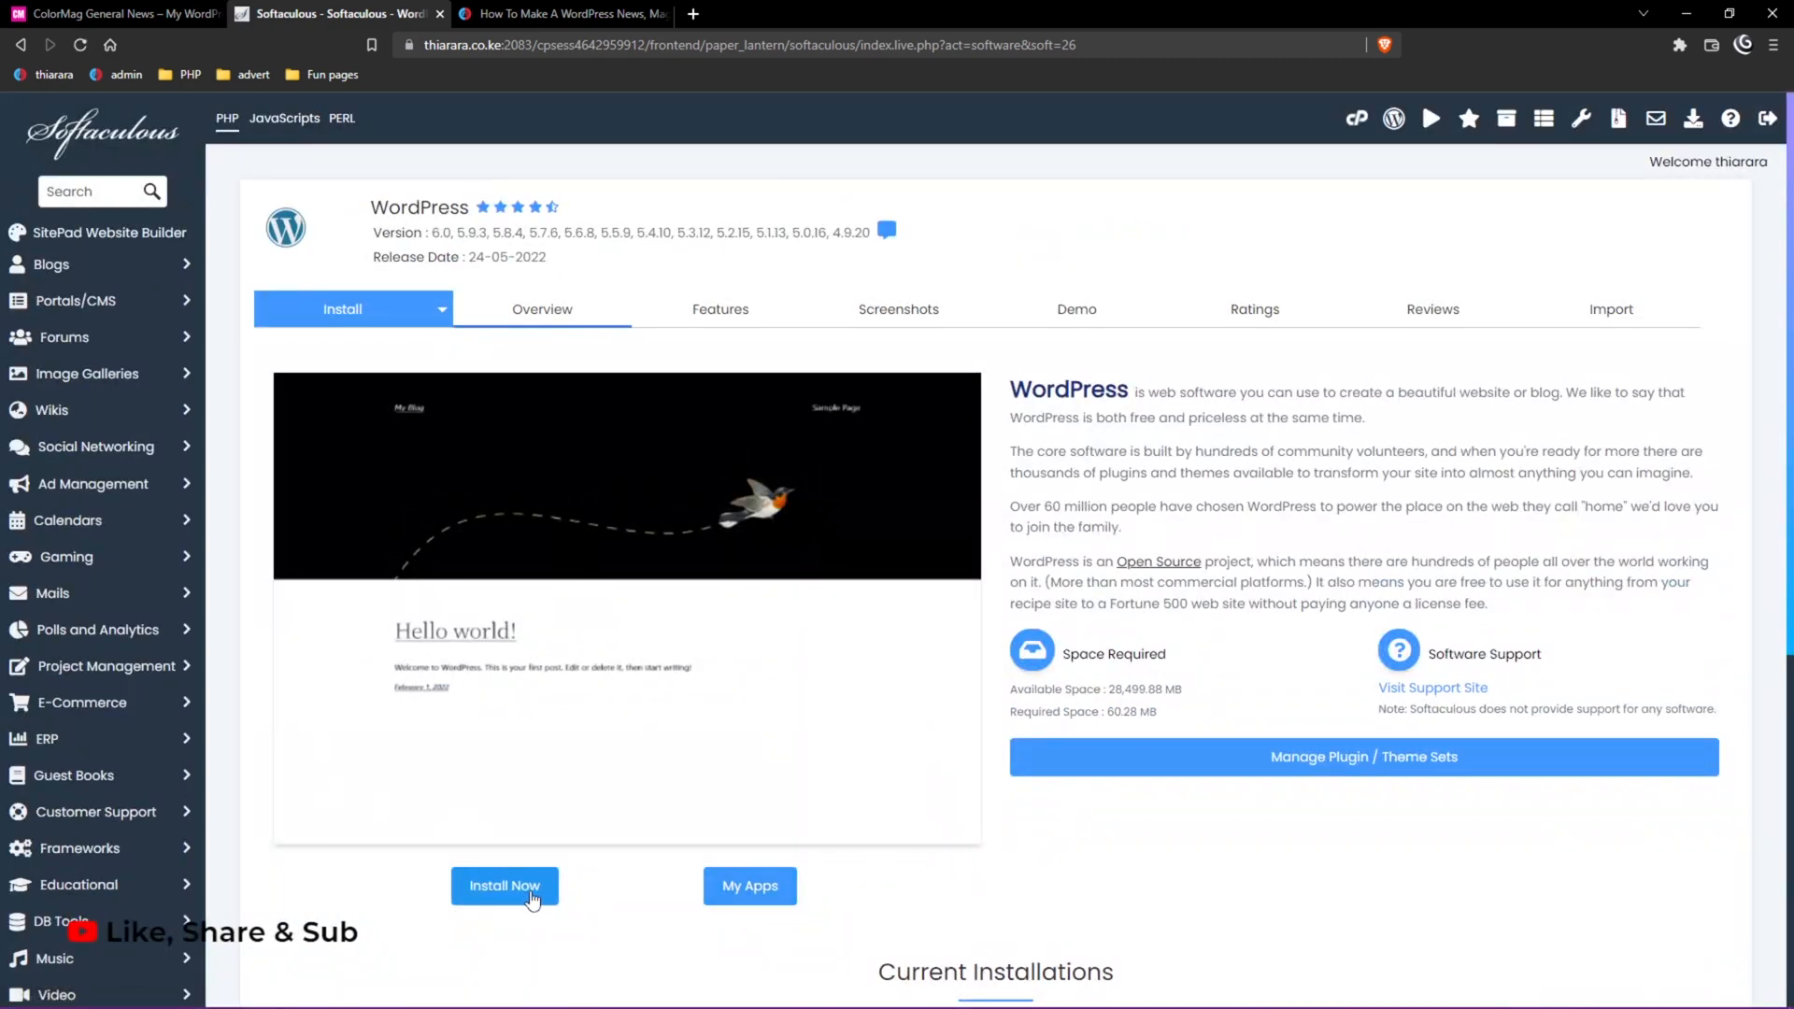
{"action": "left_click", "coordinate": [505, 888]}
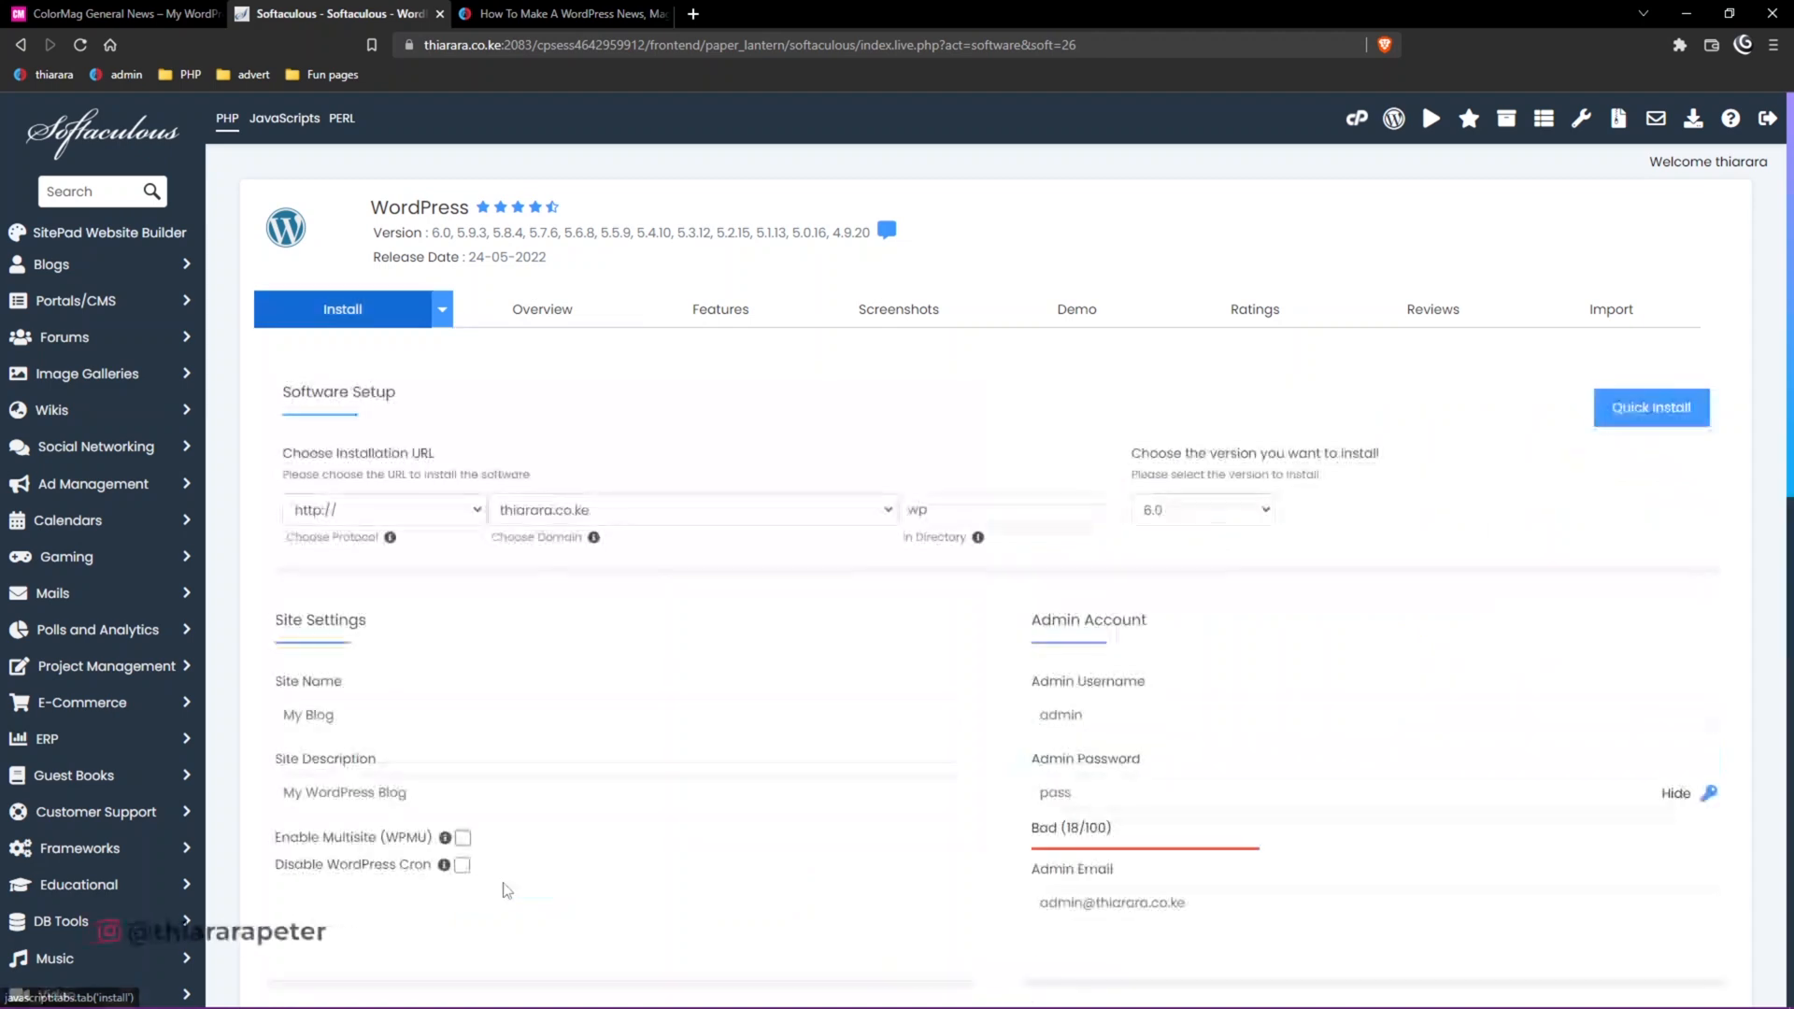
{"action": "left_click", "coordinate": [412, 518]}
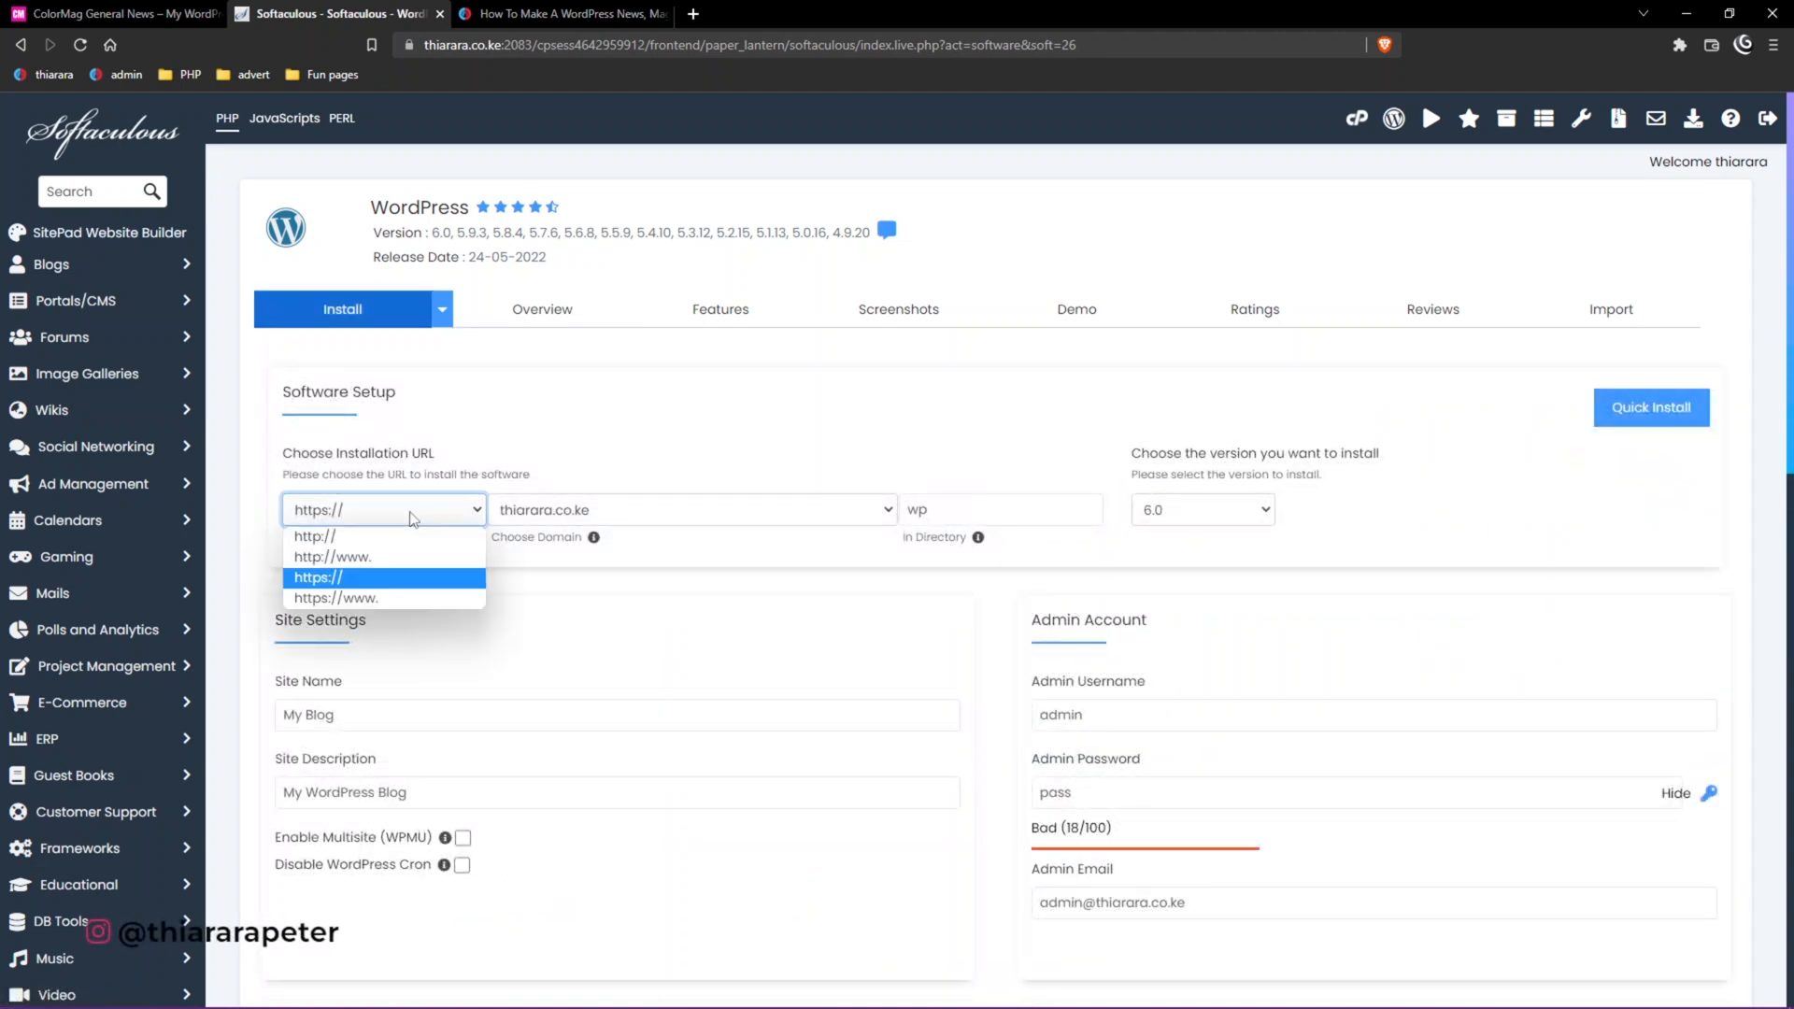
{"action": "left_click", "coordinate": [369, 579]}
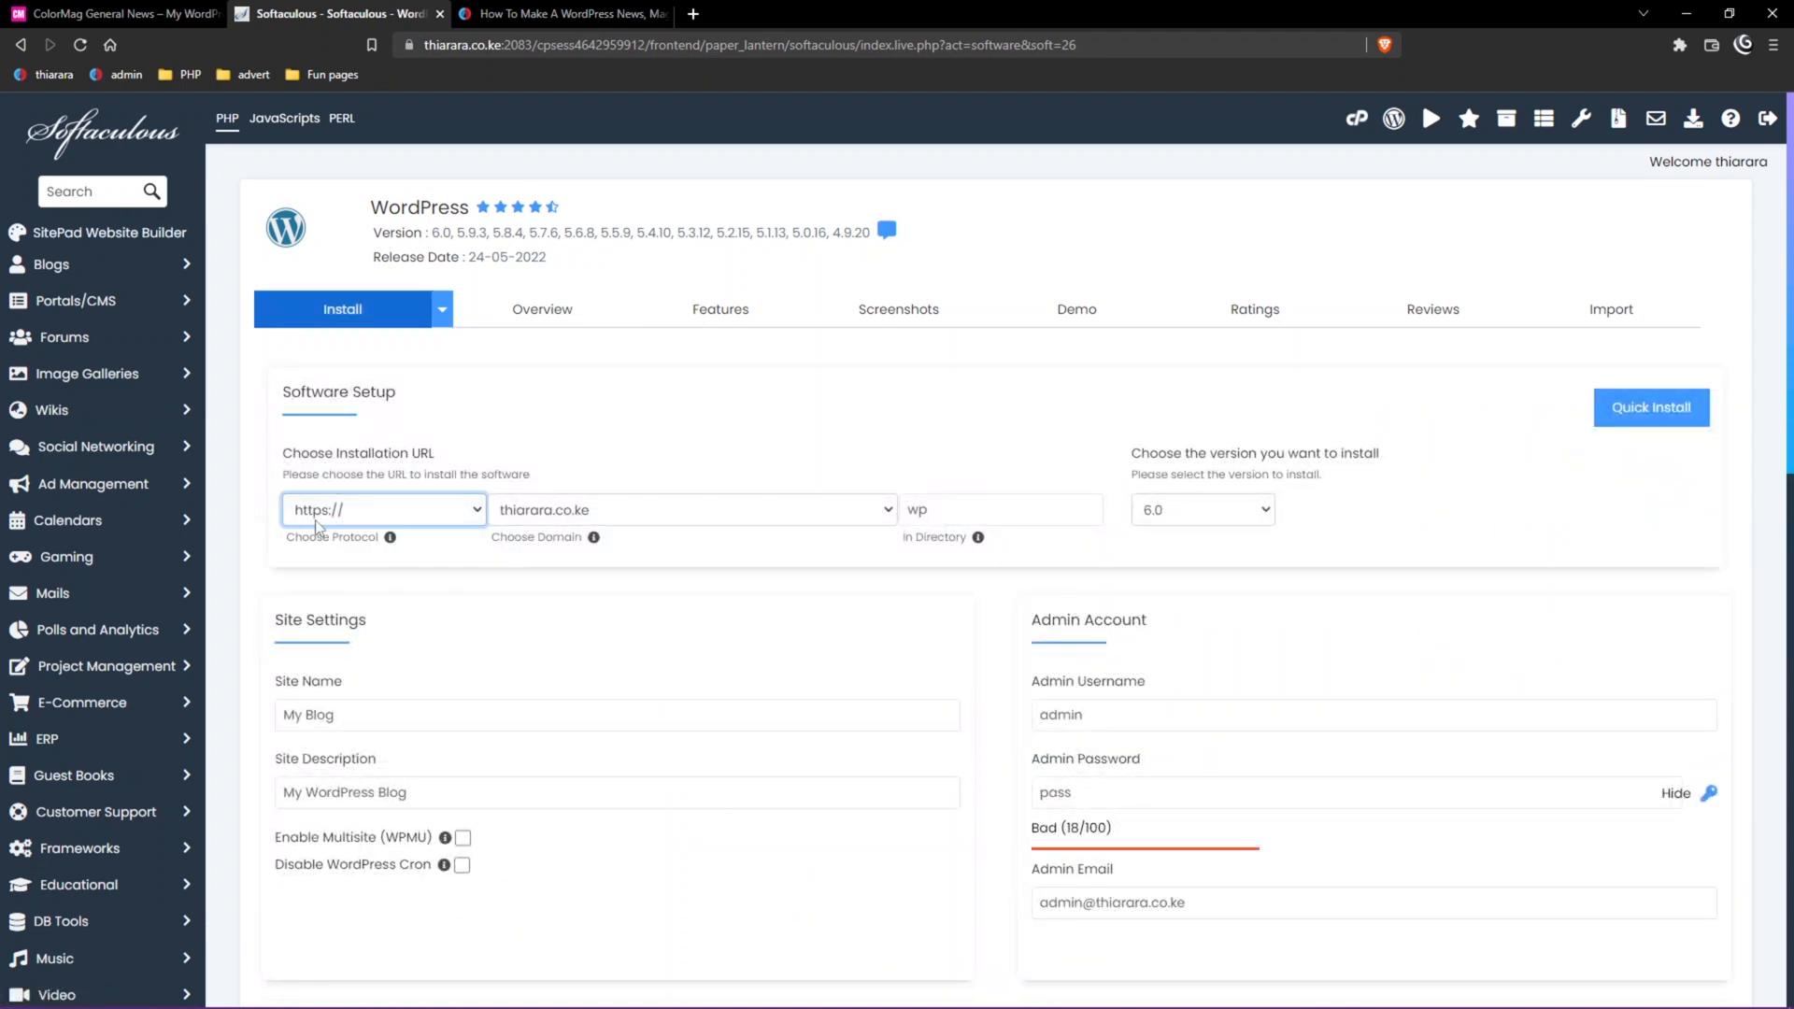
{"action": "left_click", "coordinate": [626, 514]}
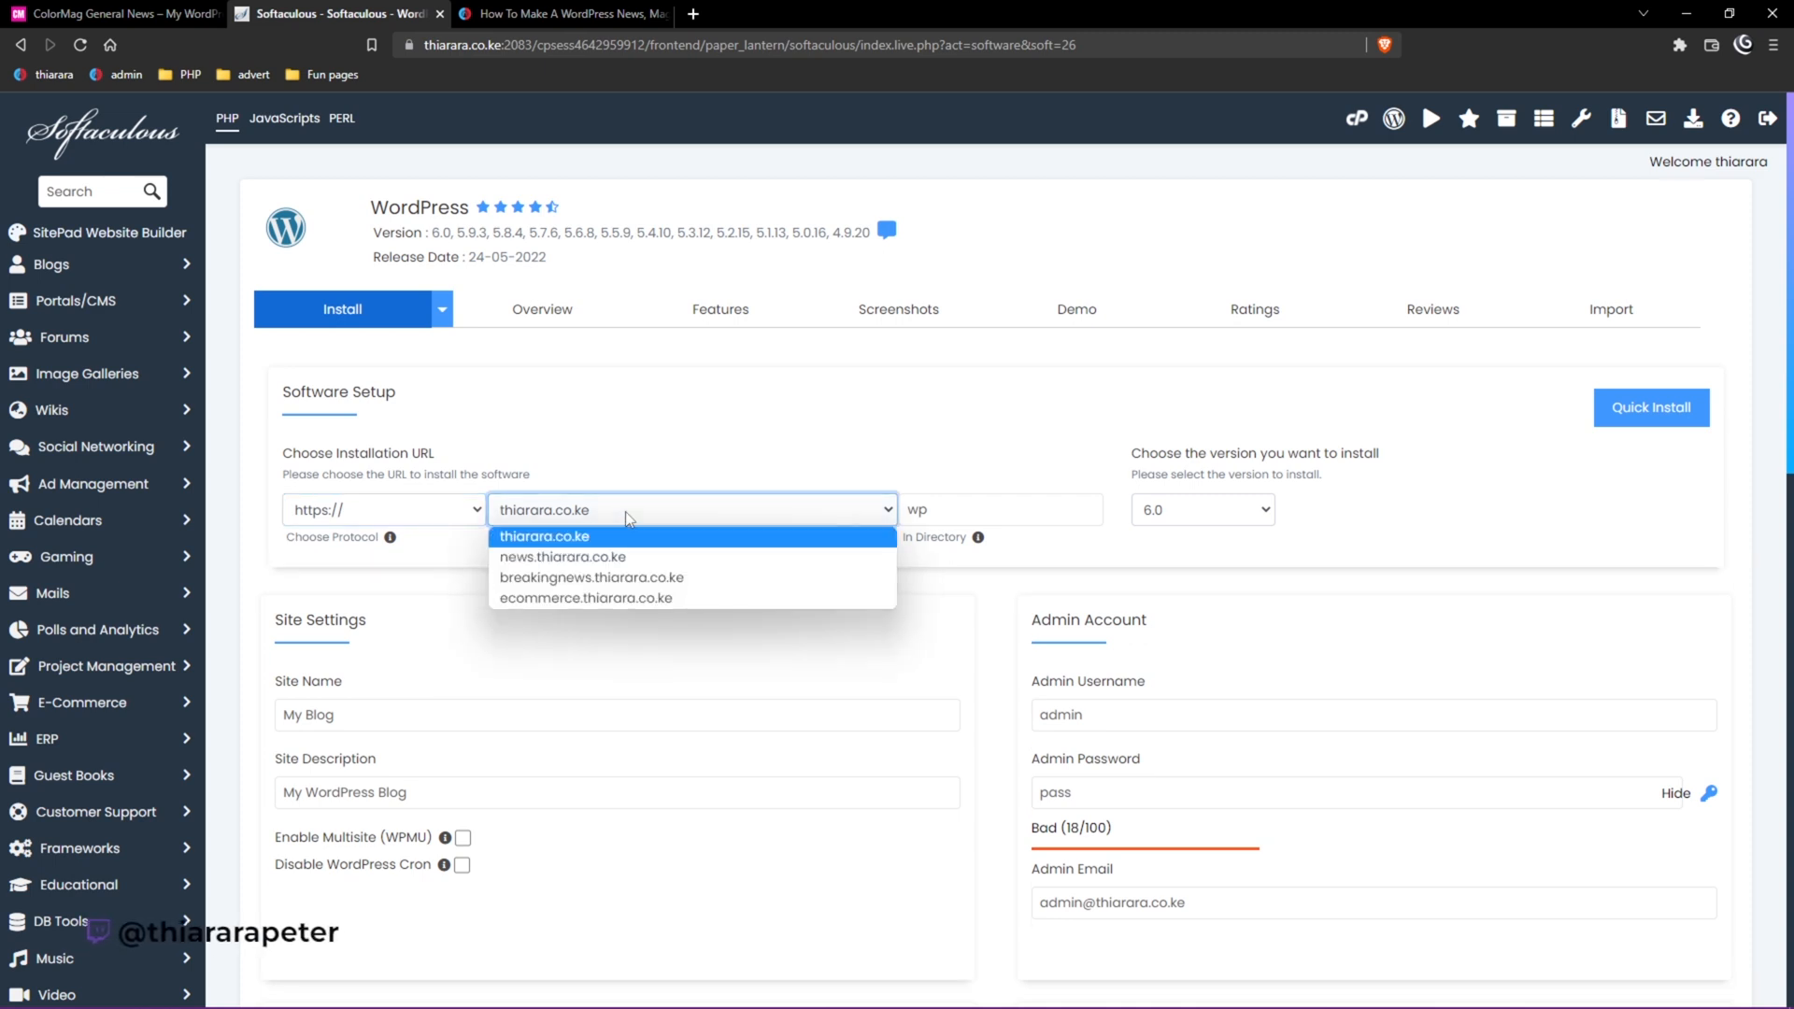
{"action": "left_click", "coordinate": [608, 578]}
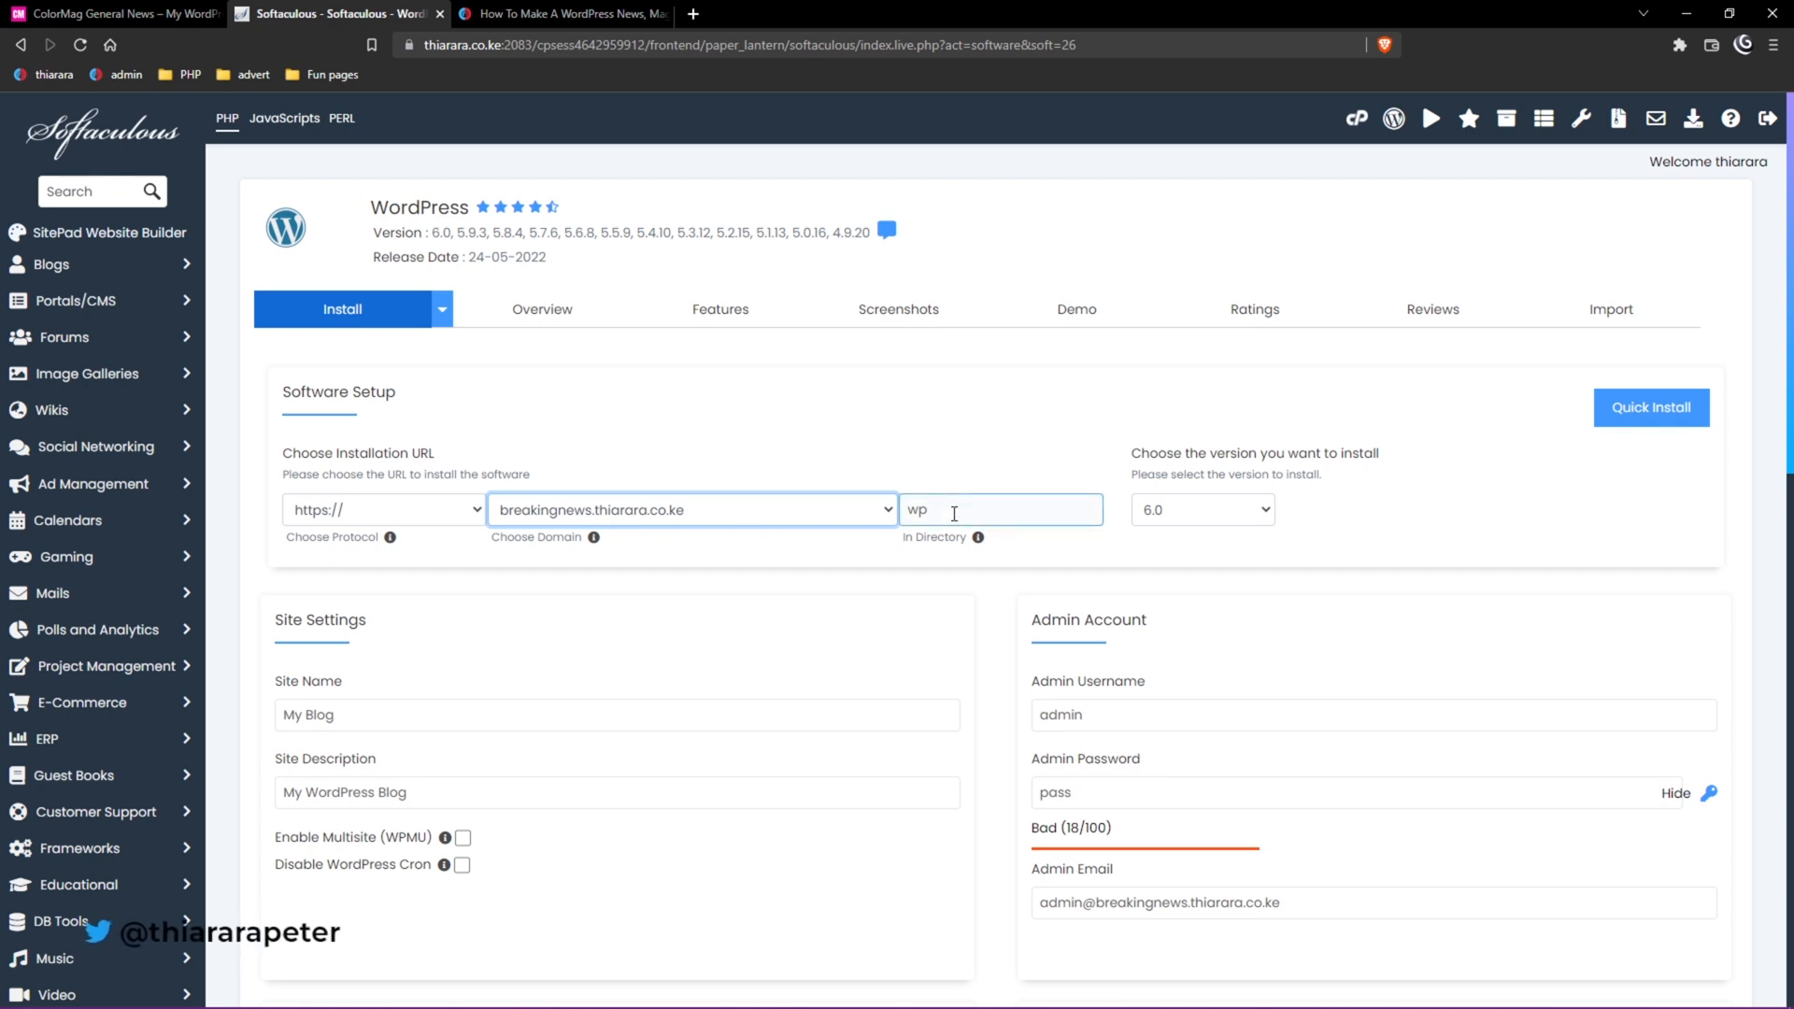
Clear the wp install directory and keep WordPress version 6.0.
{"action": "left_click_drag", "start_coordinate": [954, 513], "coordinate": [883, 520]}
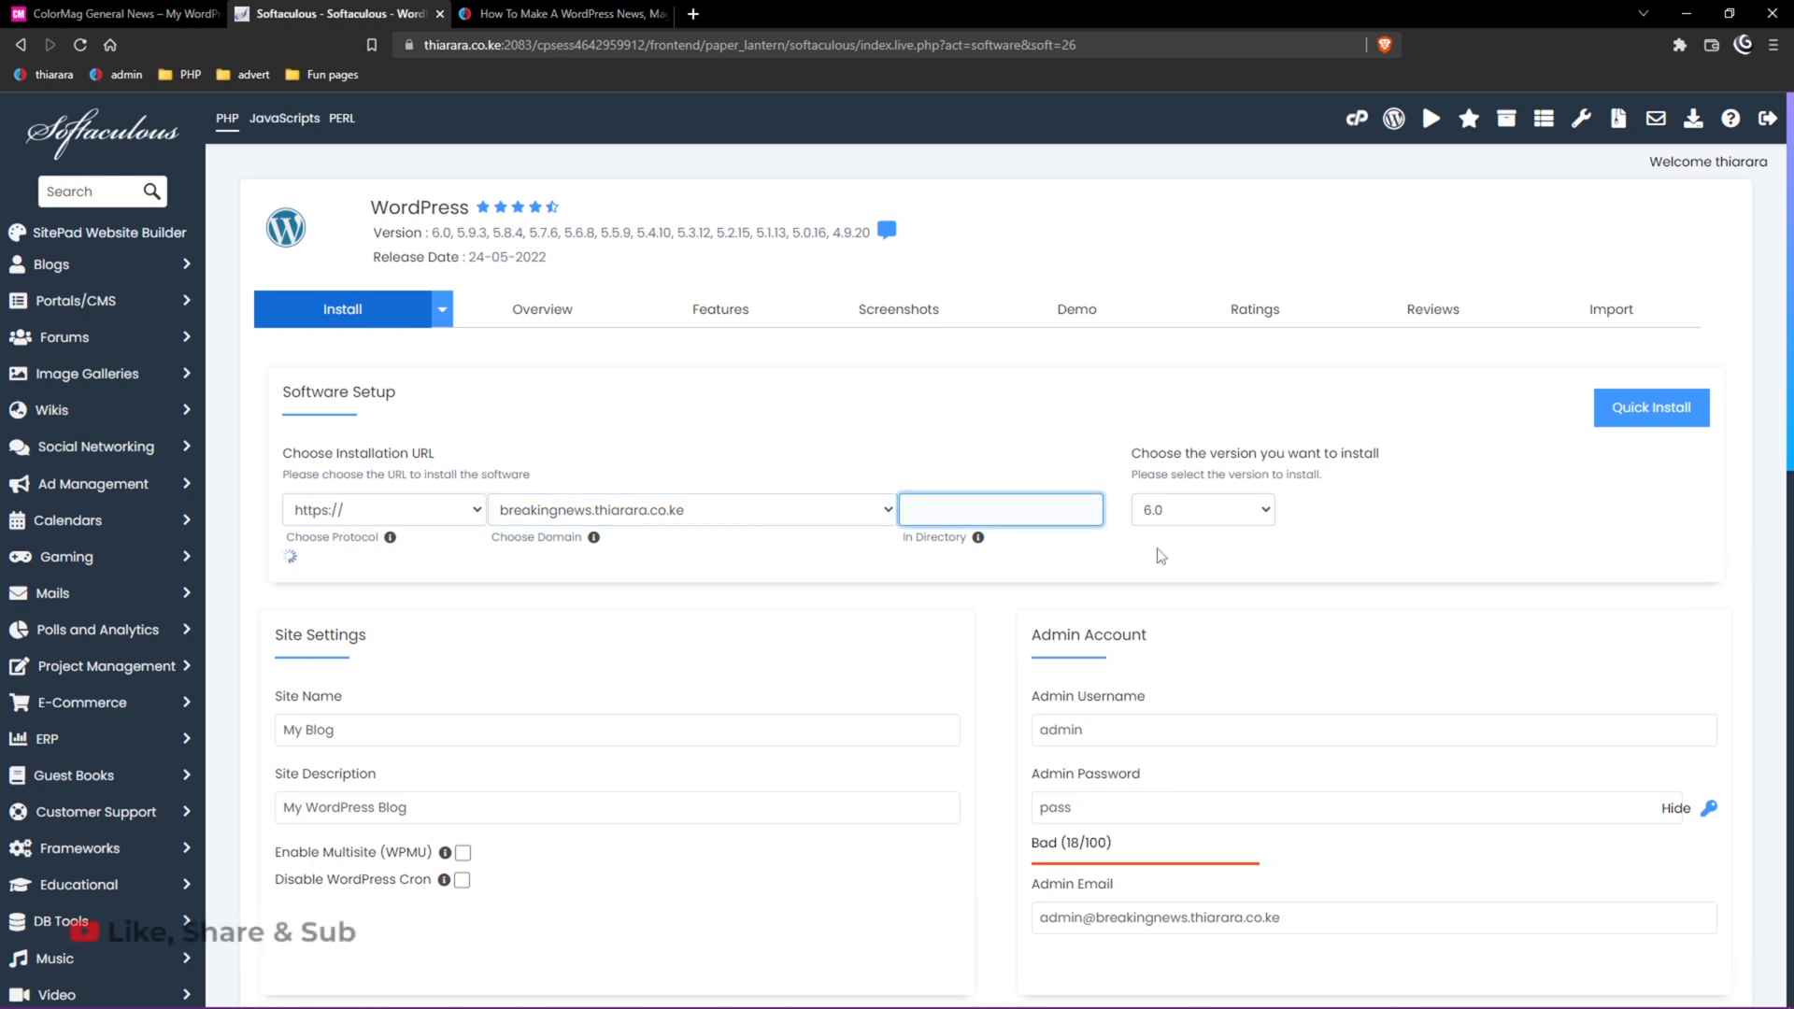
{"action": "left_click", "coordinate": [1200, 510]}
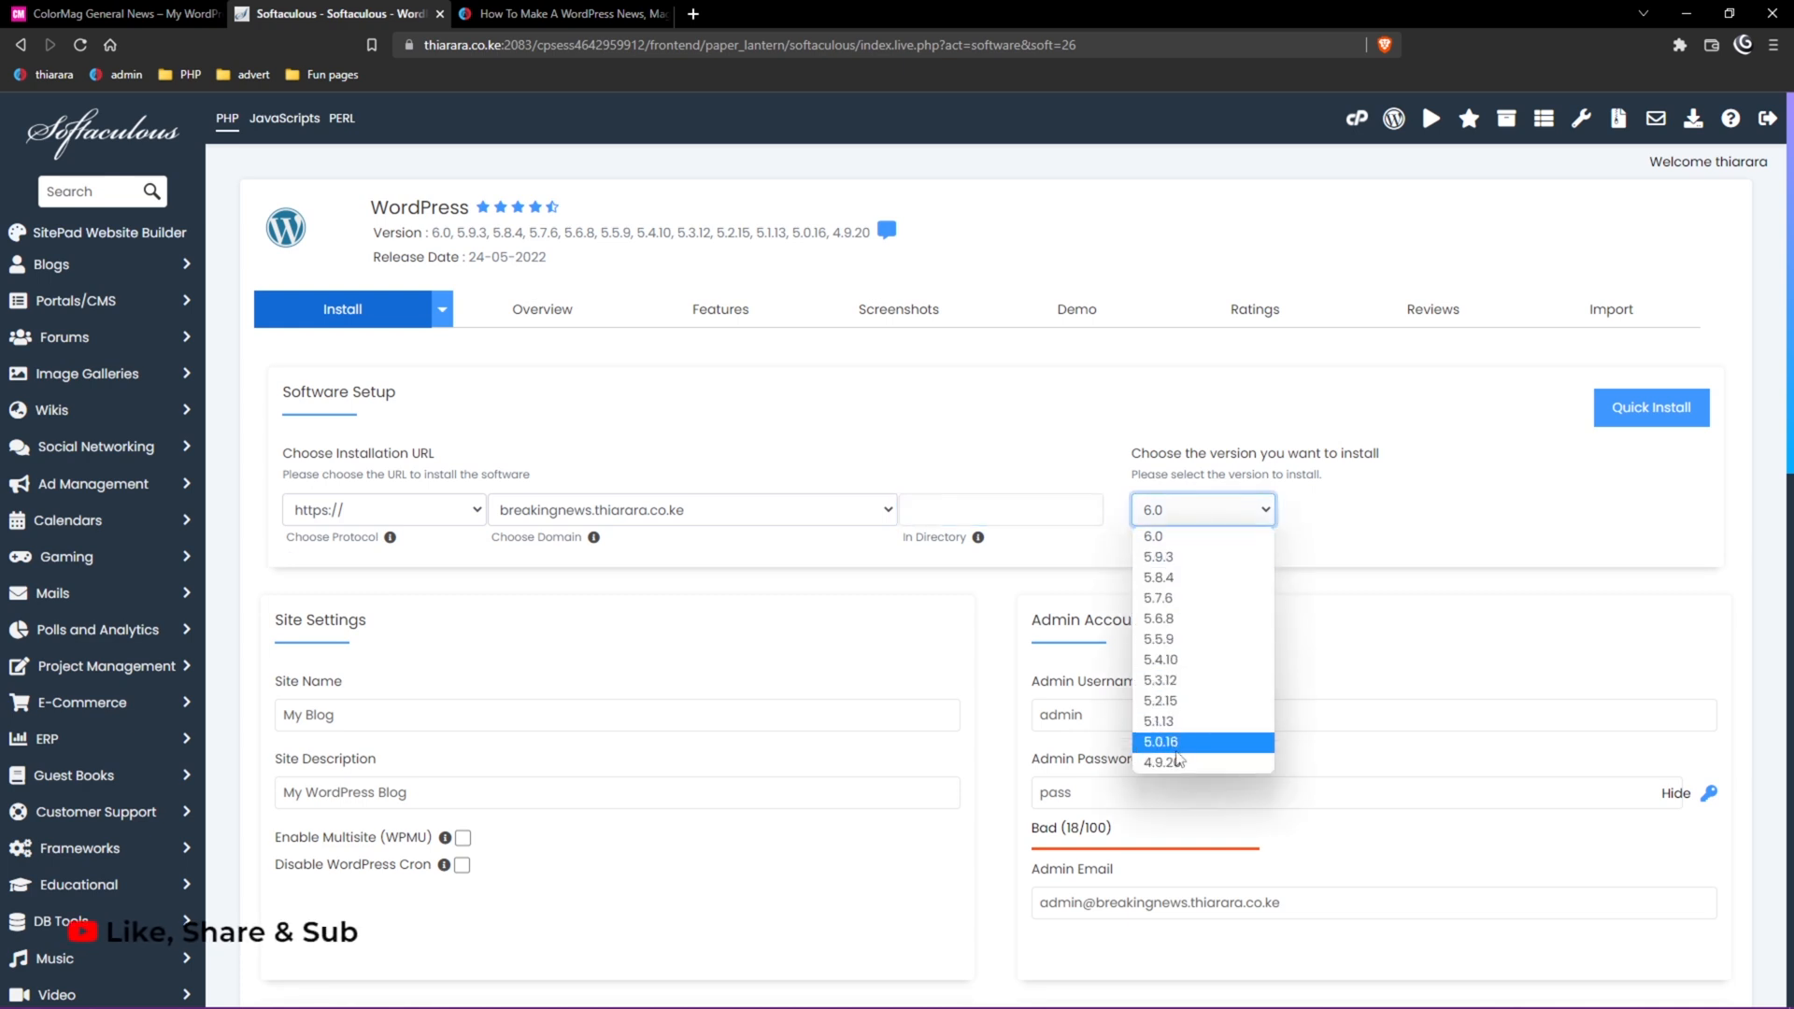
{"action": "left_click", "coordinate": [1176, 539]}
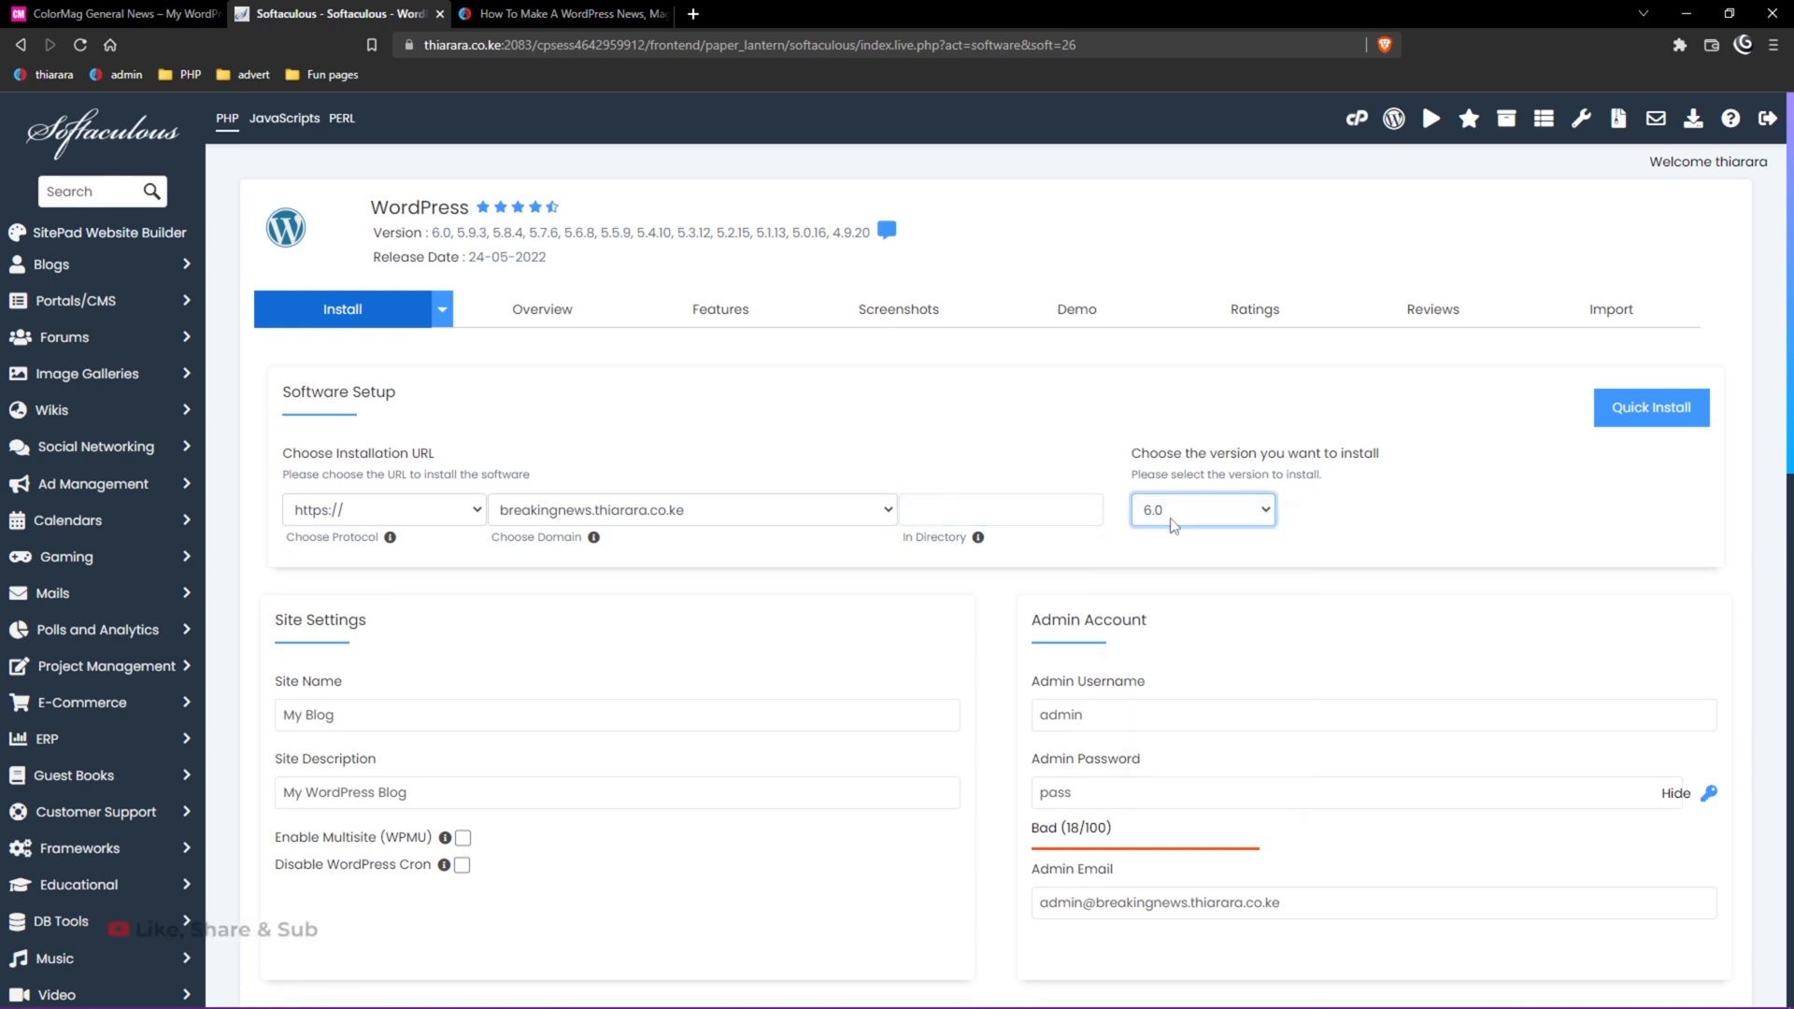
Edit the admin username, replace the admin password, and select the admin email text.
{"action": "left_click", "coordinate": [1113, 715]}
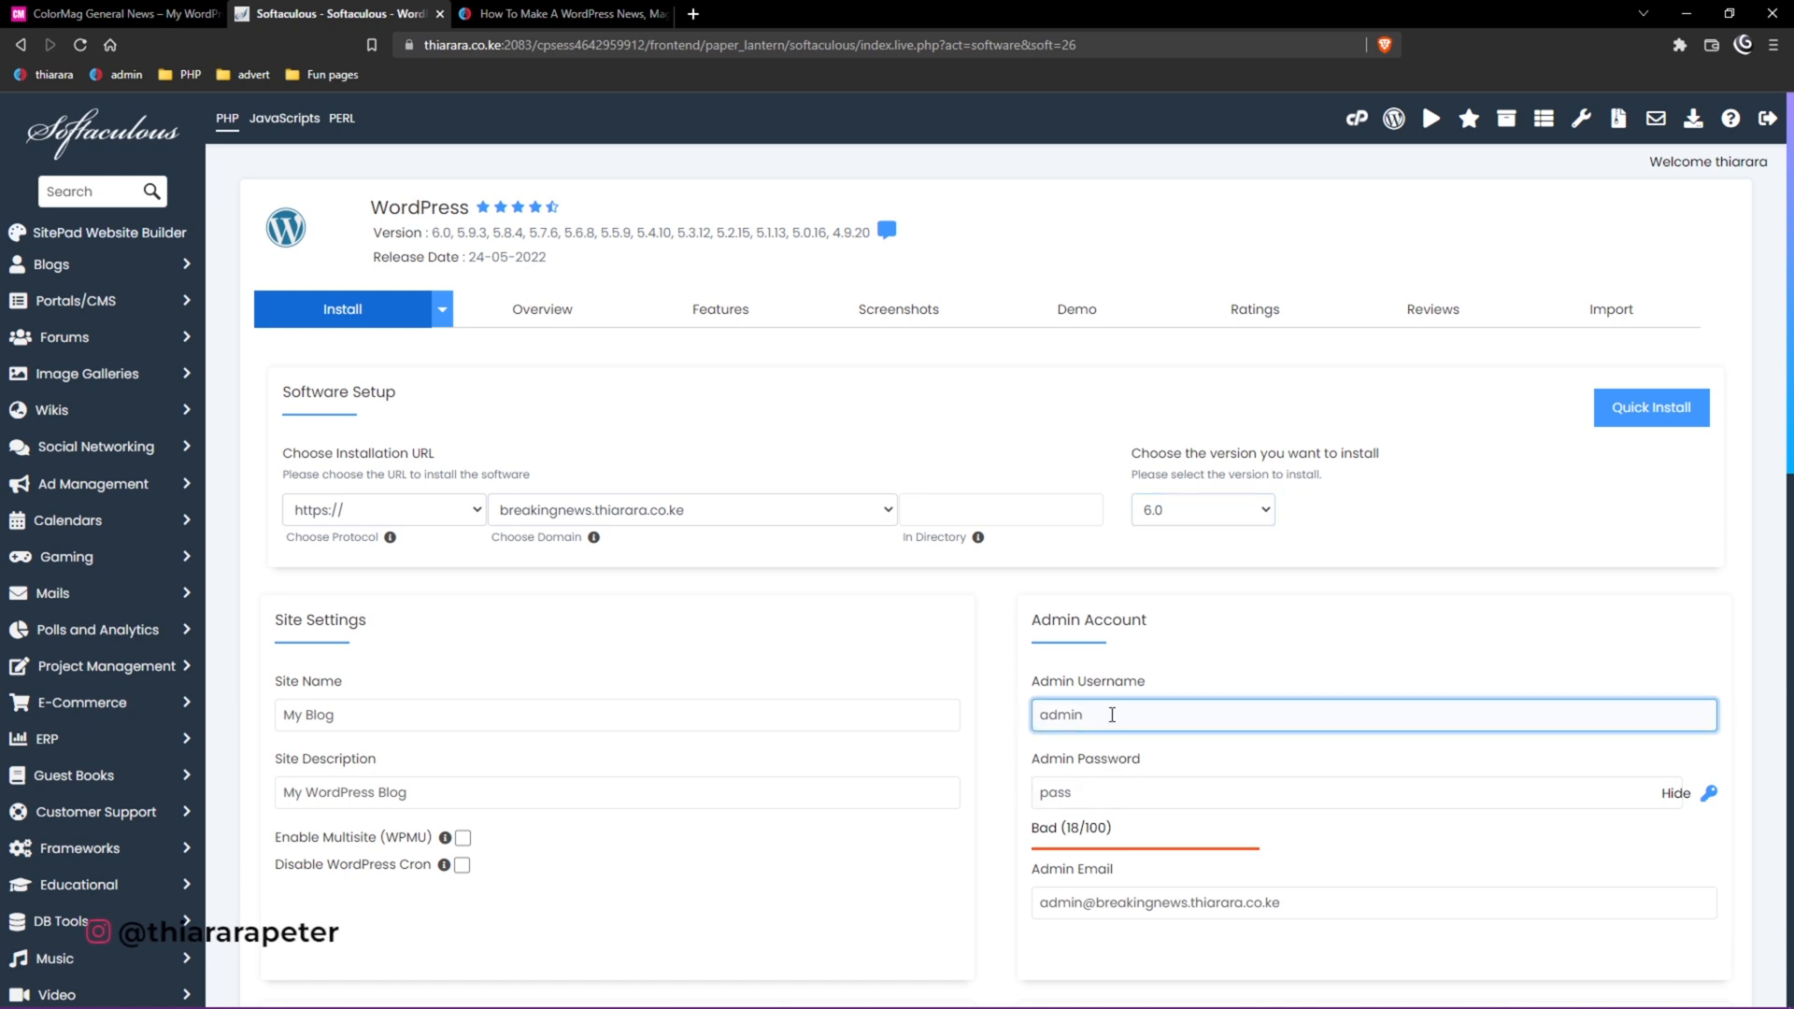
{"action": "left_click", "coordinate": [1099, 788]}
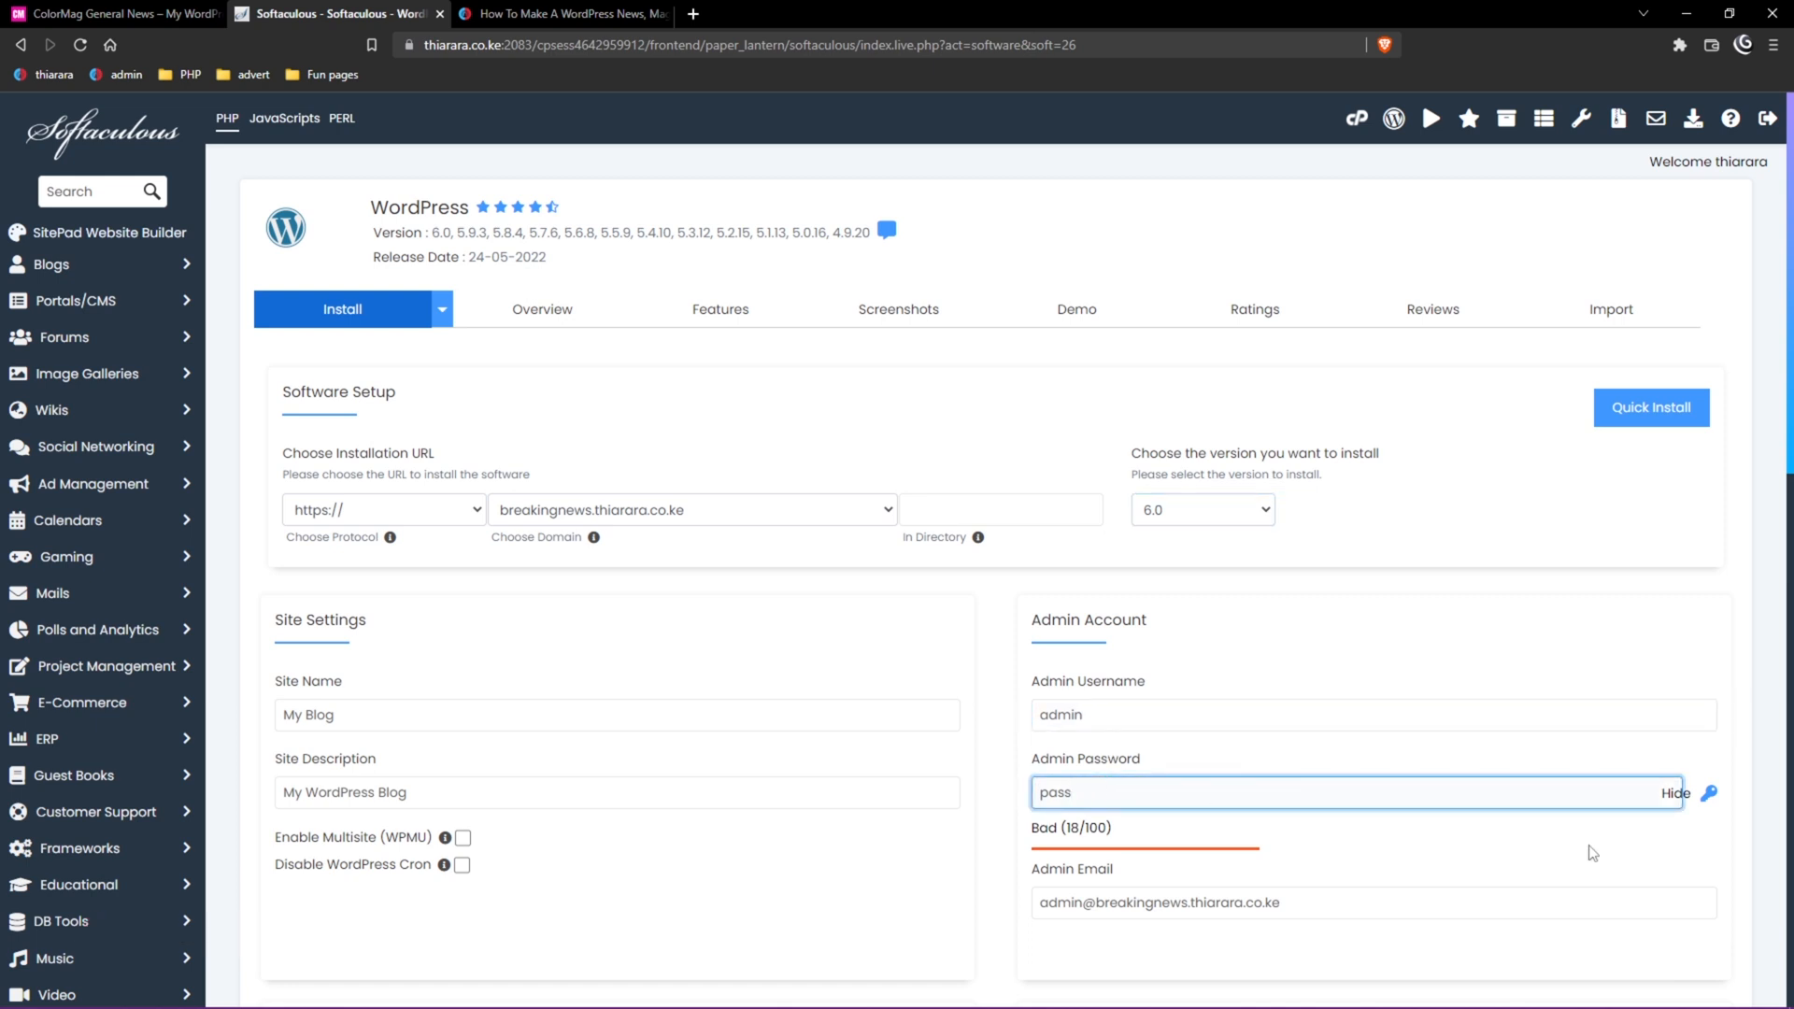
{"action": "left_click", "coordinate": [1710, 793]}
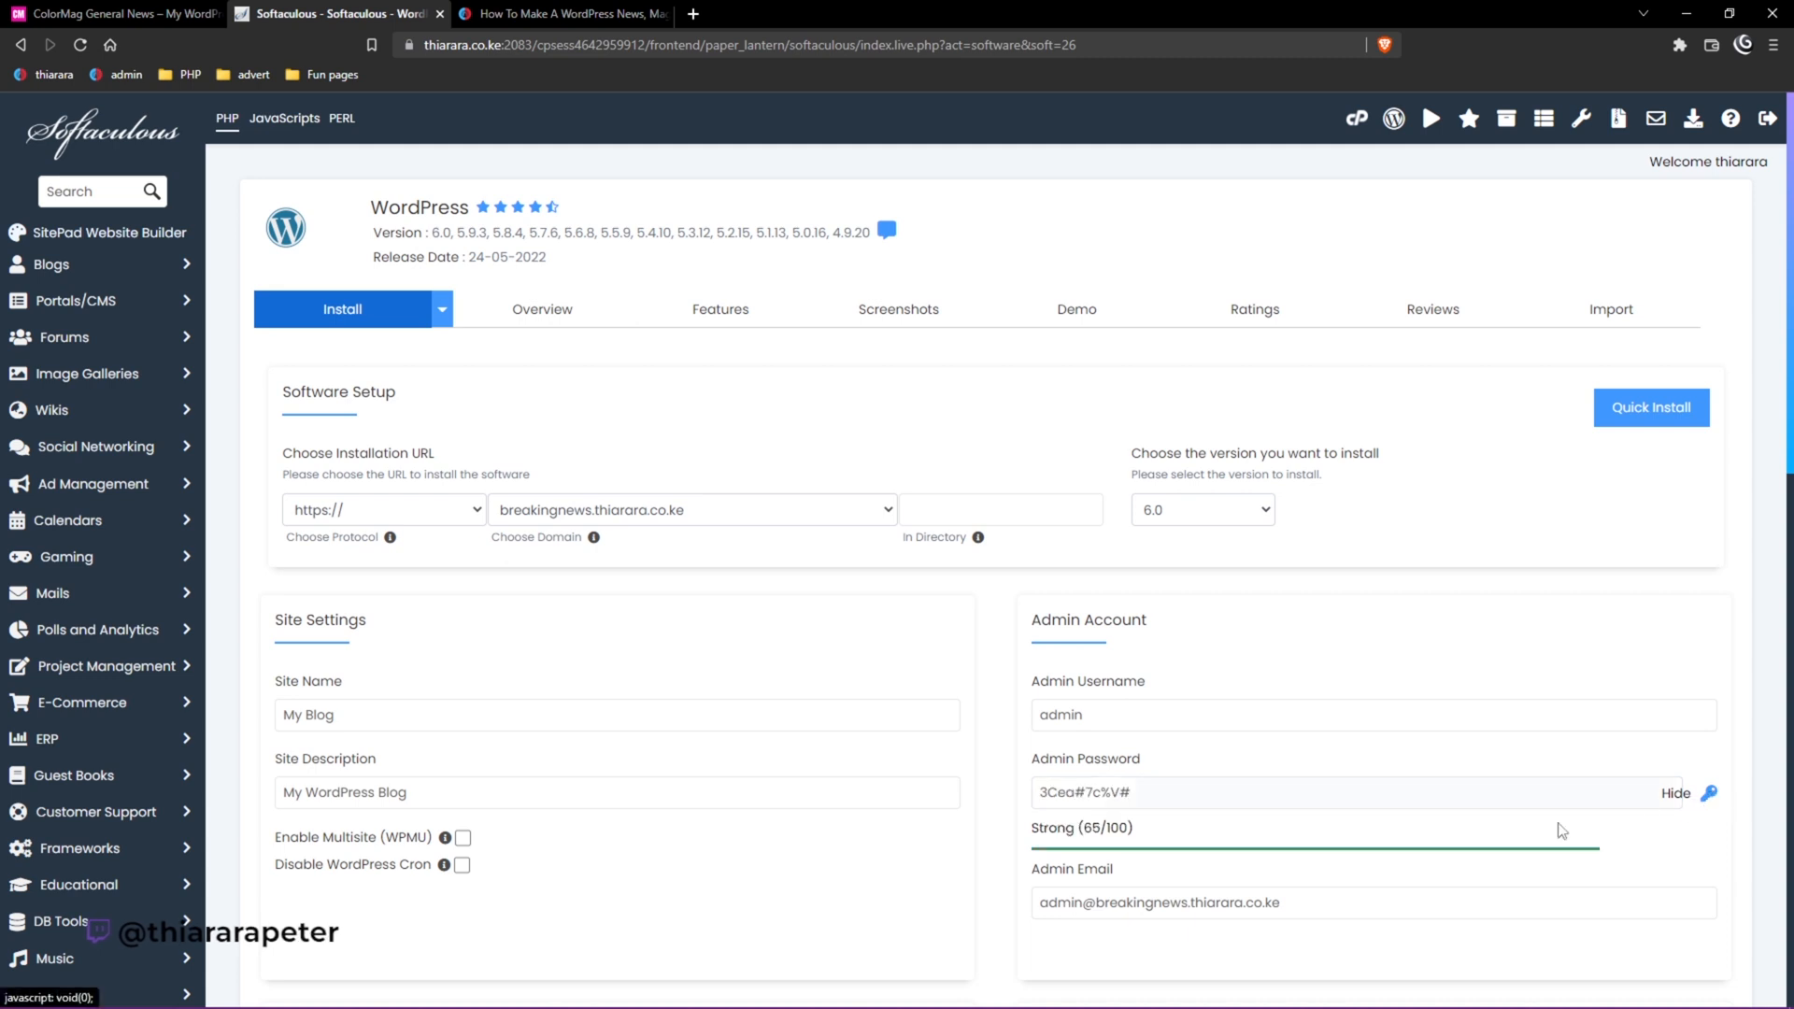
{"action": "left_click", "coordinate": [1675, 793]}
{"action": "left_click_drag", "start_coordinate": [1245, 799], "coordinate": [982, 788]}
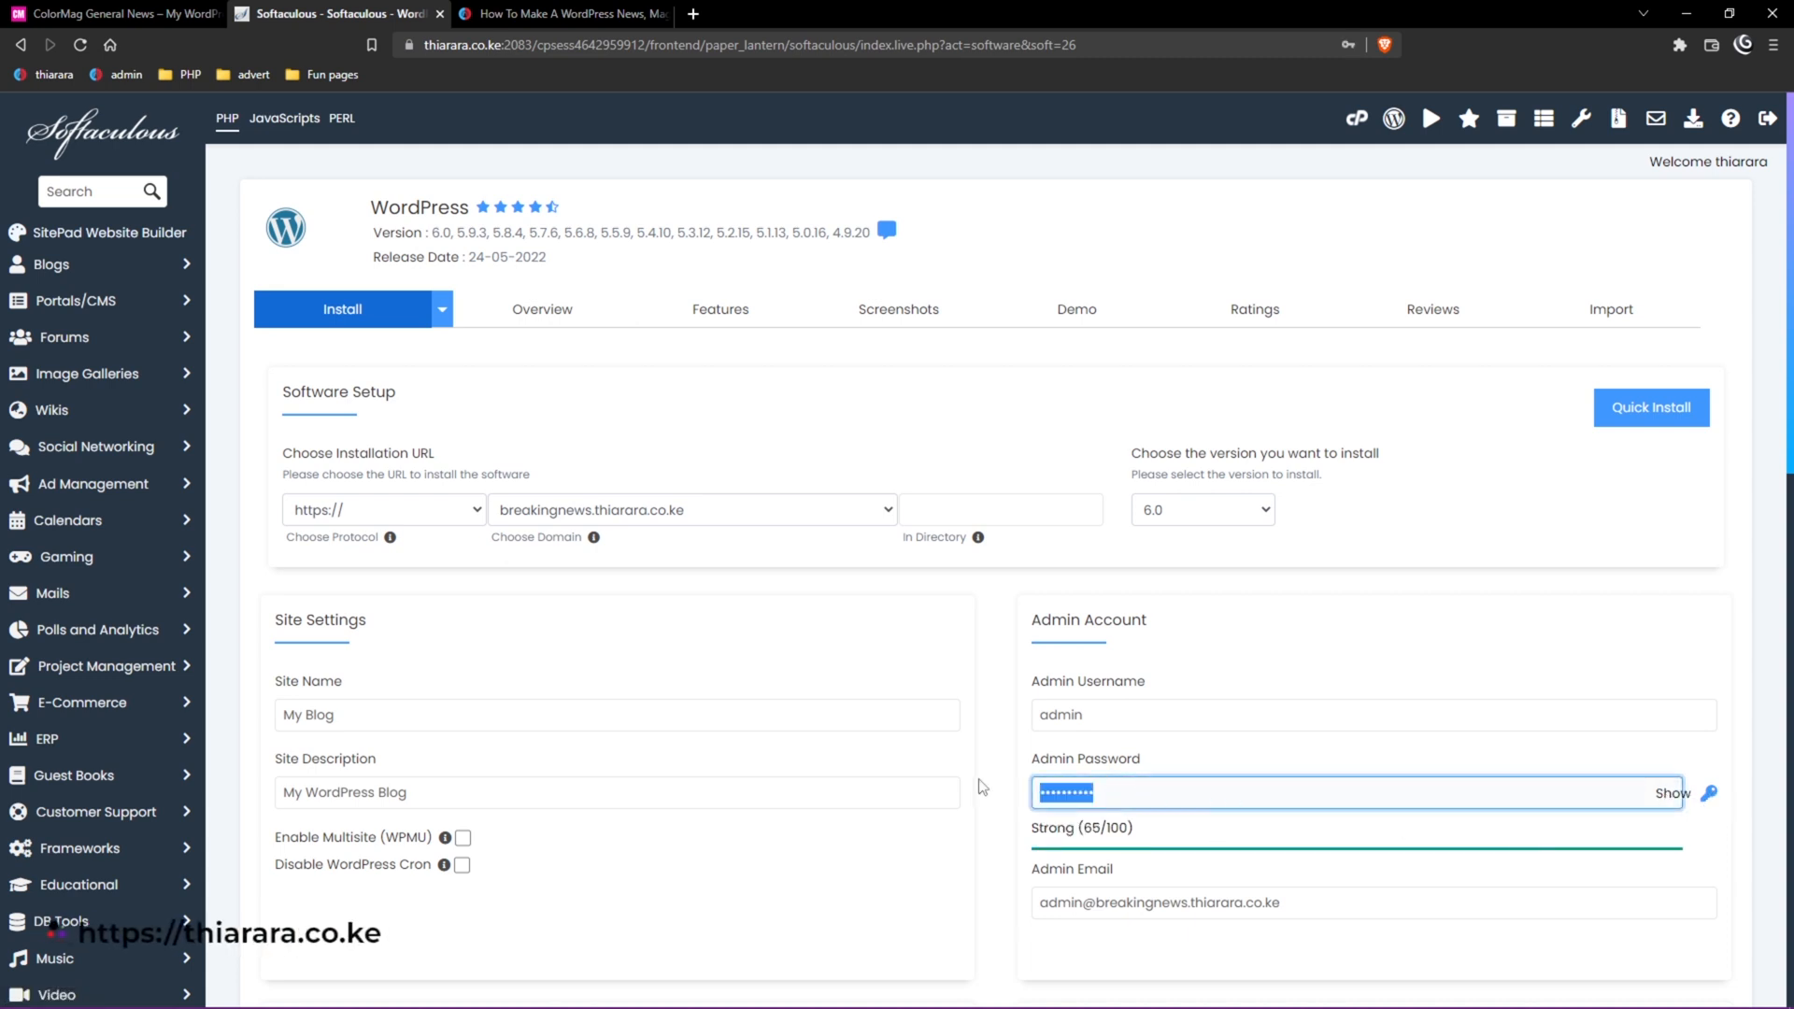
{"action": "type", "text": "p"}
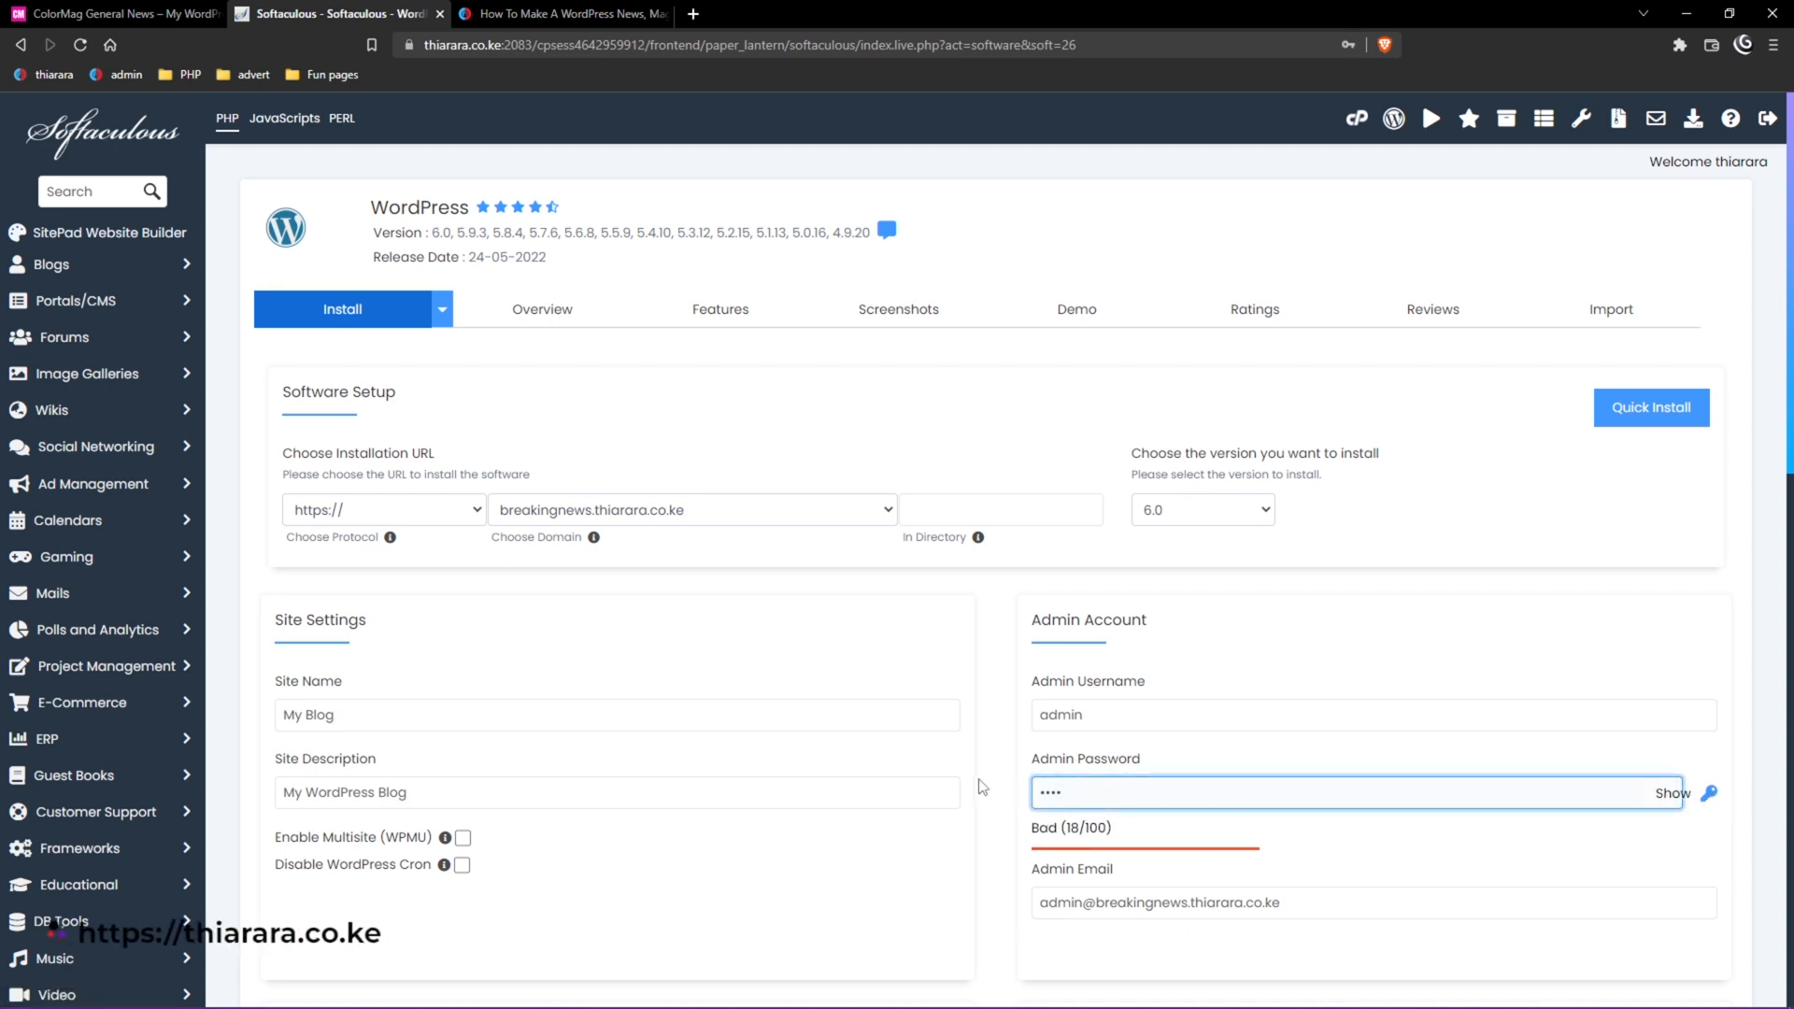
{"action": "scroll", "coordinate": [1174, 879], "scroll_direction": "down", "scroll_amount": 4}
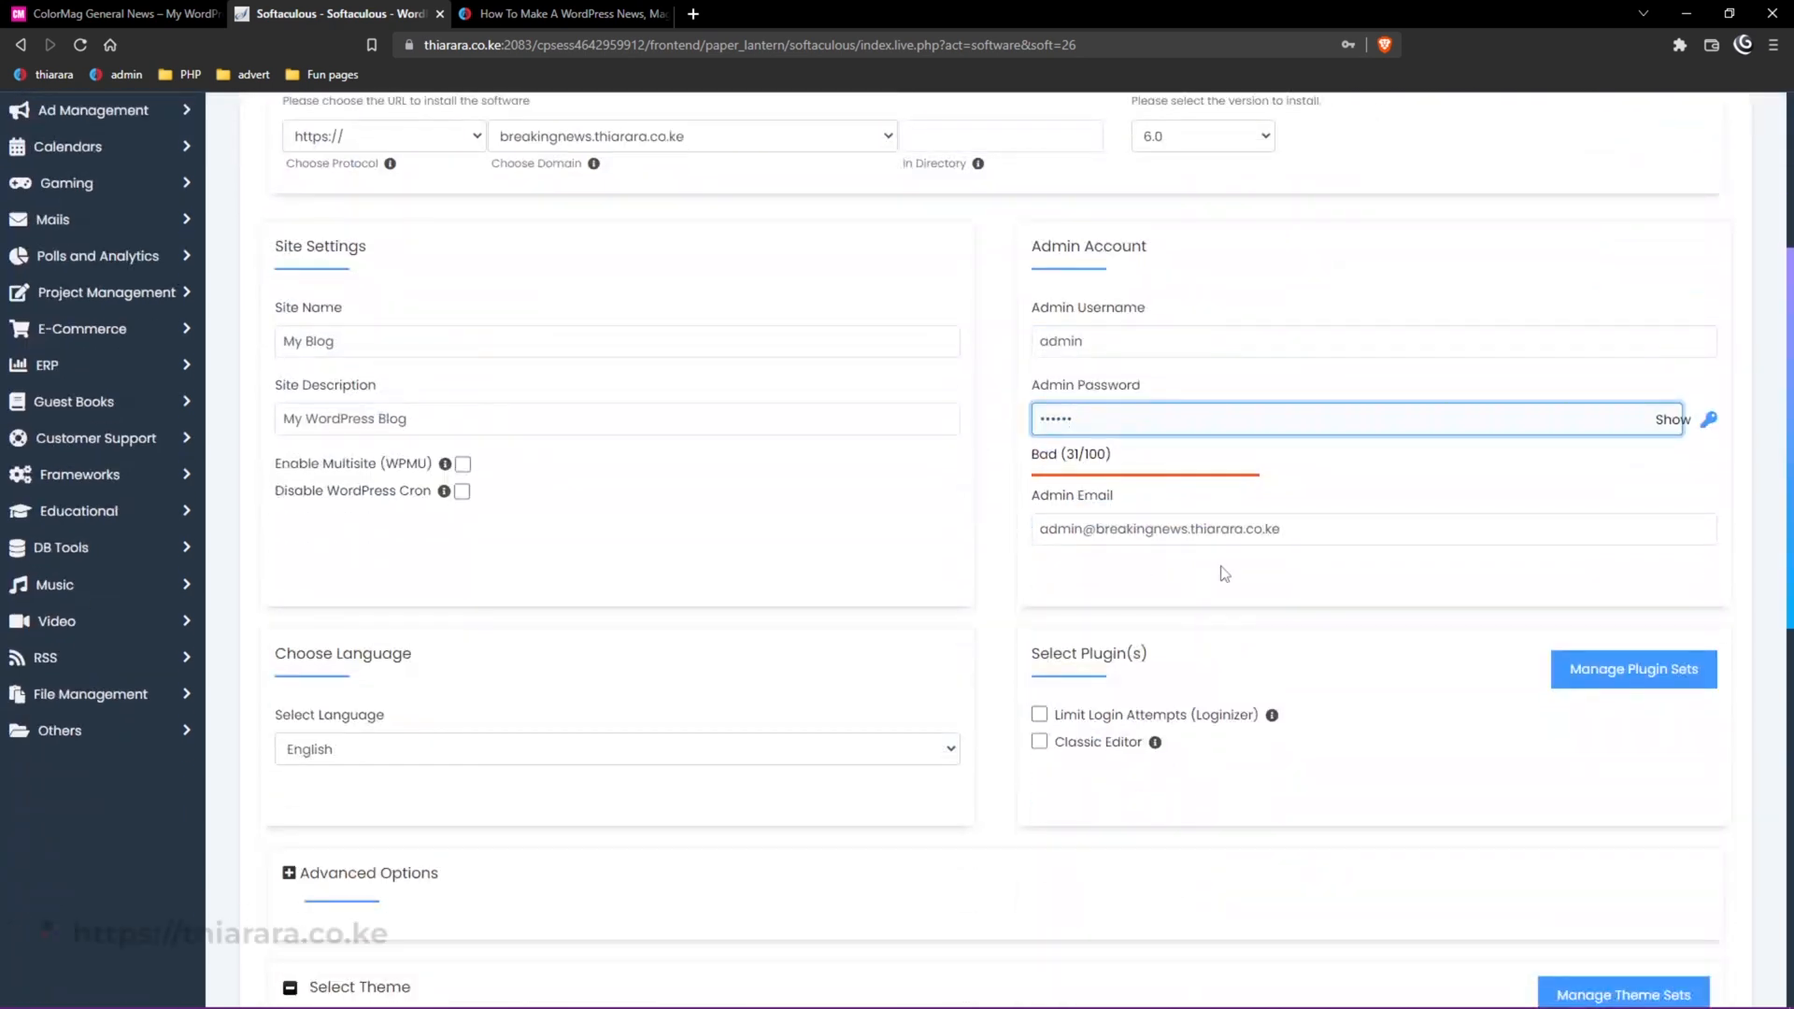
{"action": "left_click_drag", "start_coordinate": [1282, 529], "coordinate": [1118, 521]}
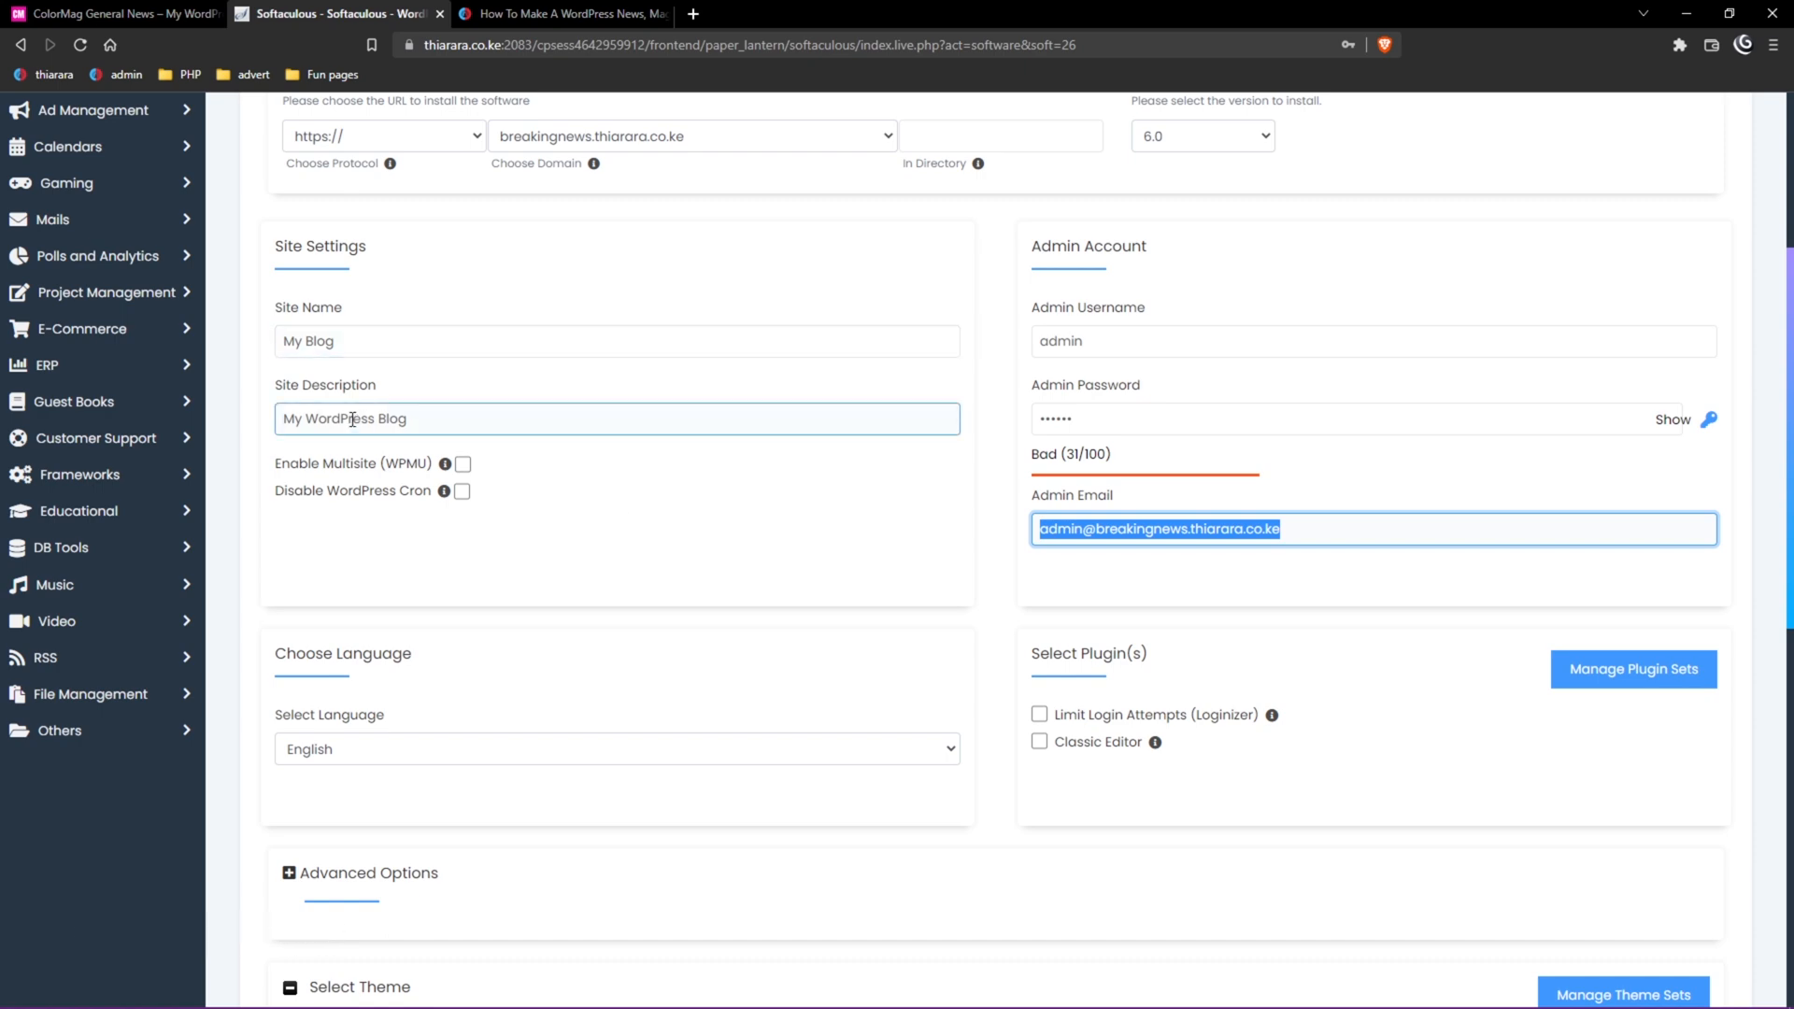
{"action": "scroll", "coordinate": [801, 588], "scroll_direction": "down", "scroll_amount": 3}
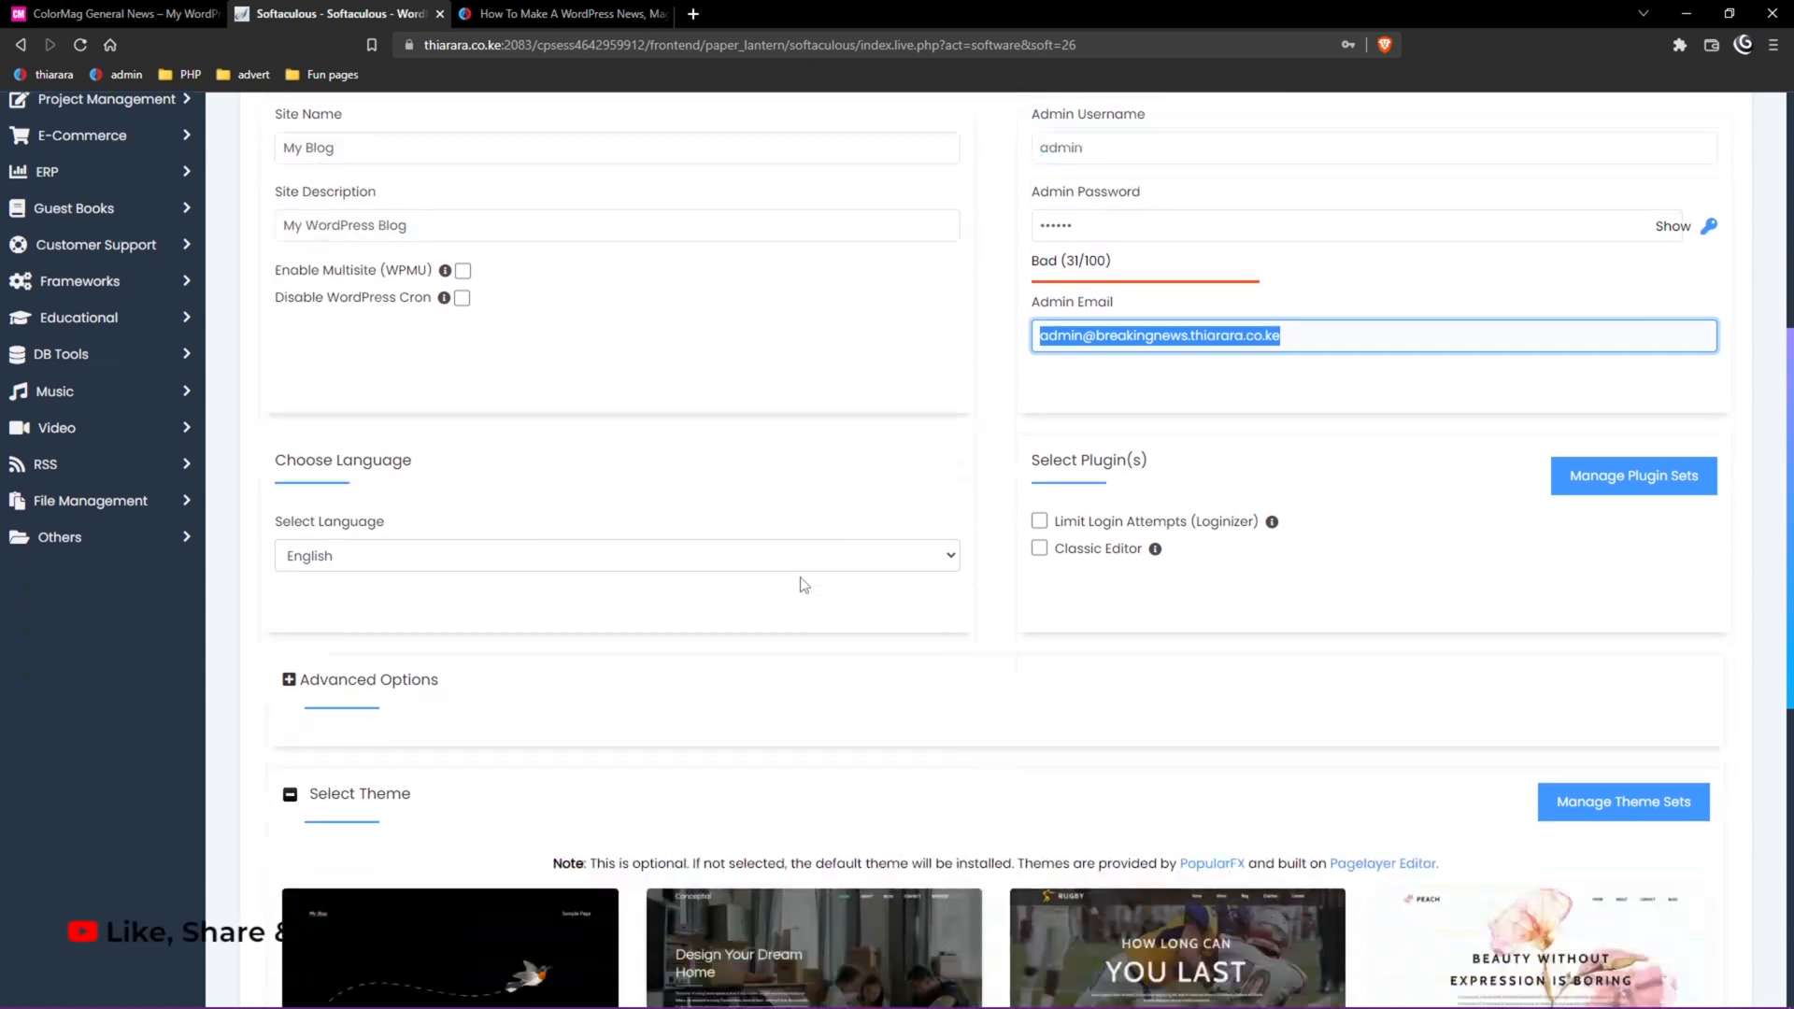
{"action": "scroll", "coordinate": [801, 586], "scroll_direction": "down", "scroll_amount": 7}
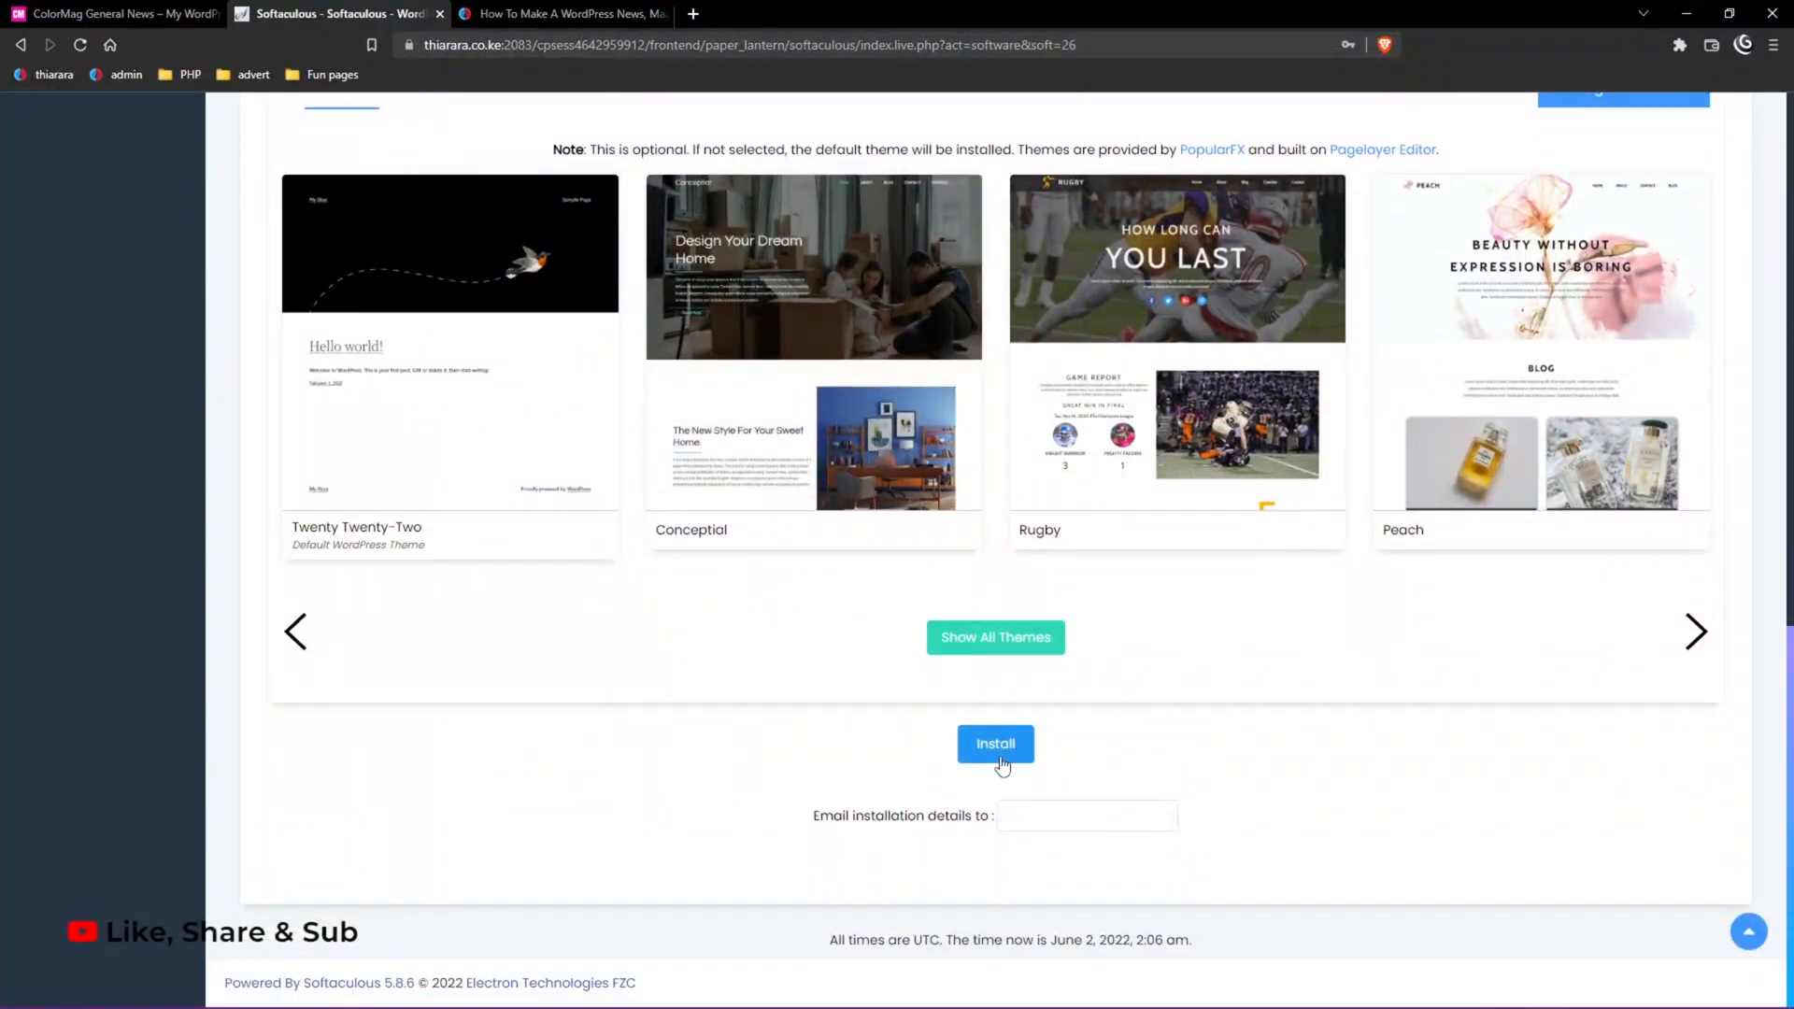
Install WordPress and open the new site's URL in a new tab.
{"action": "left_click", "coordinate": [1001, 753]}
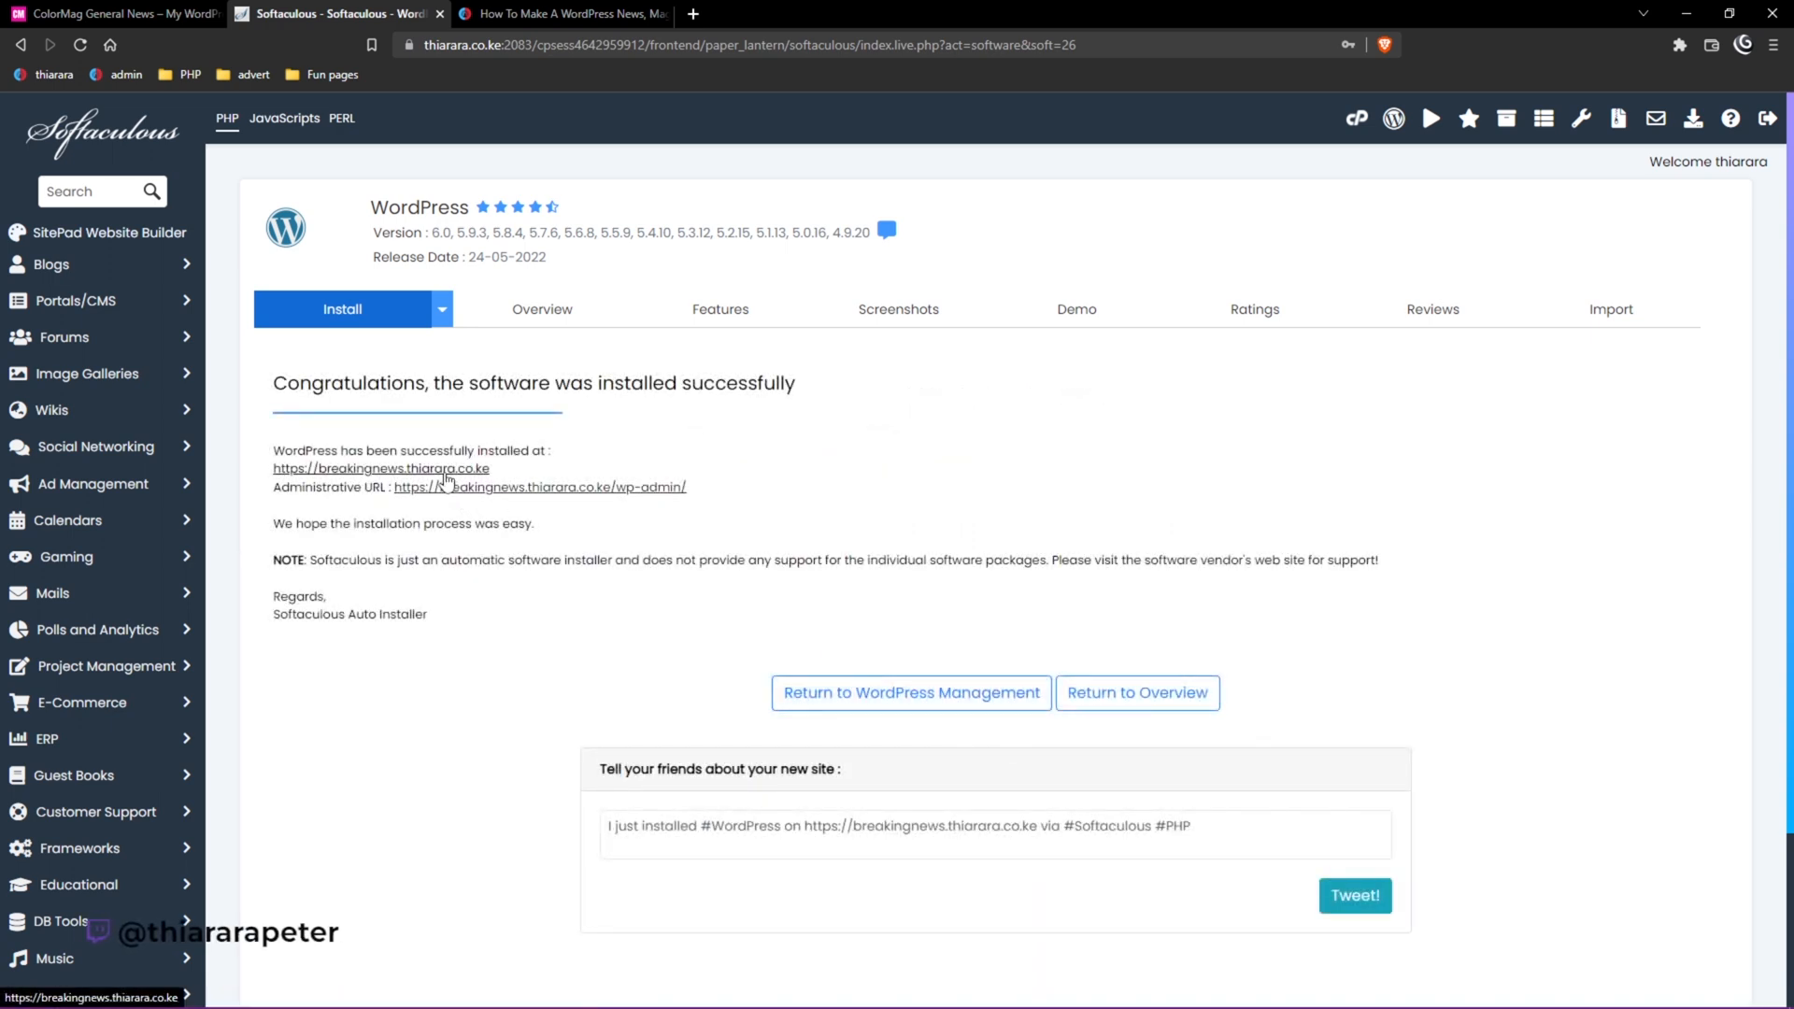
{"action": "right_click", "coordinate": [444, 475]}
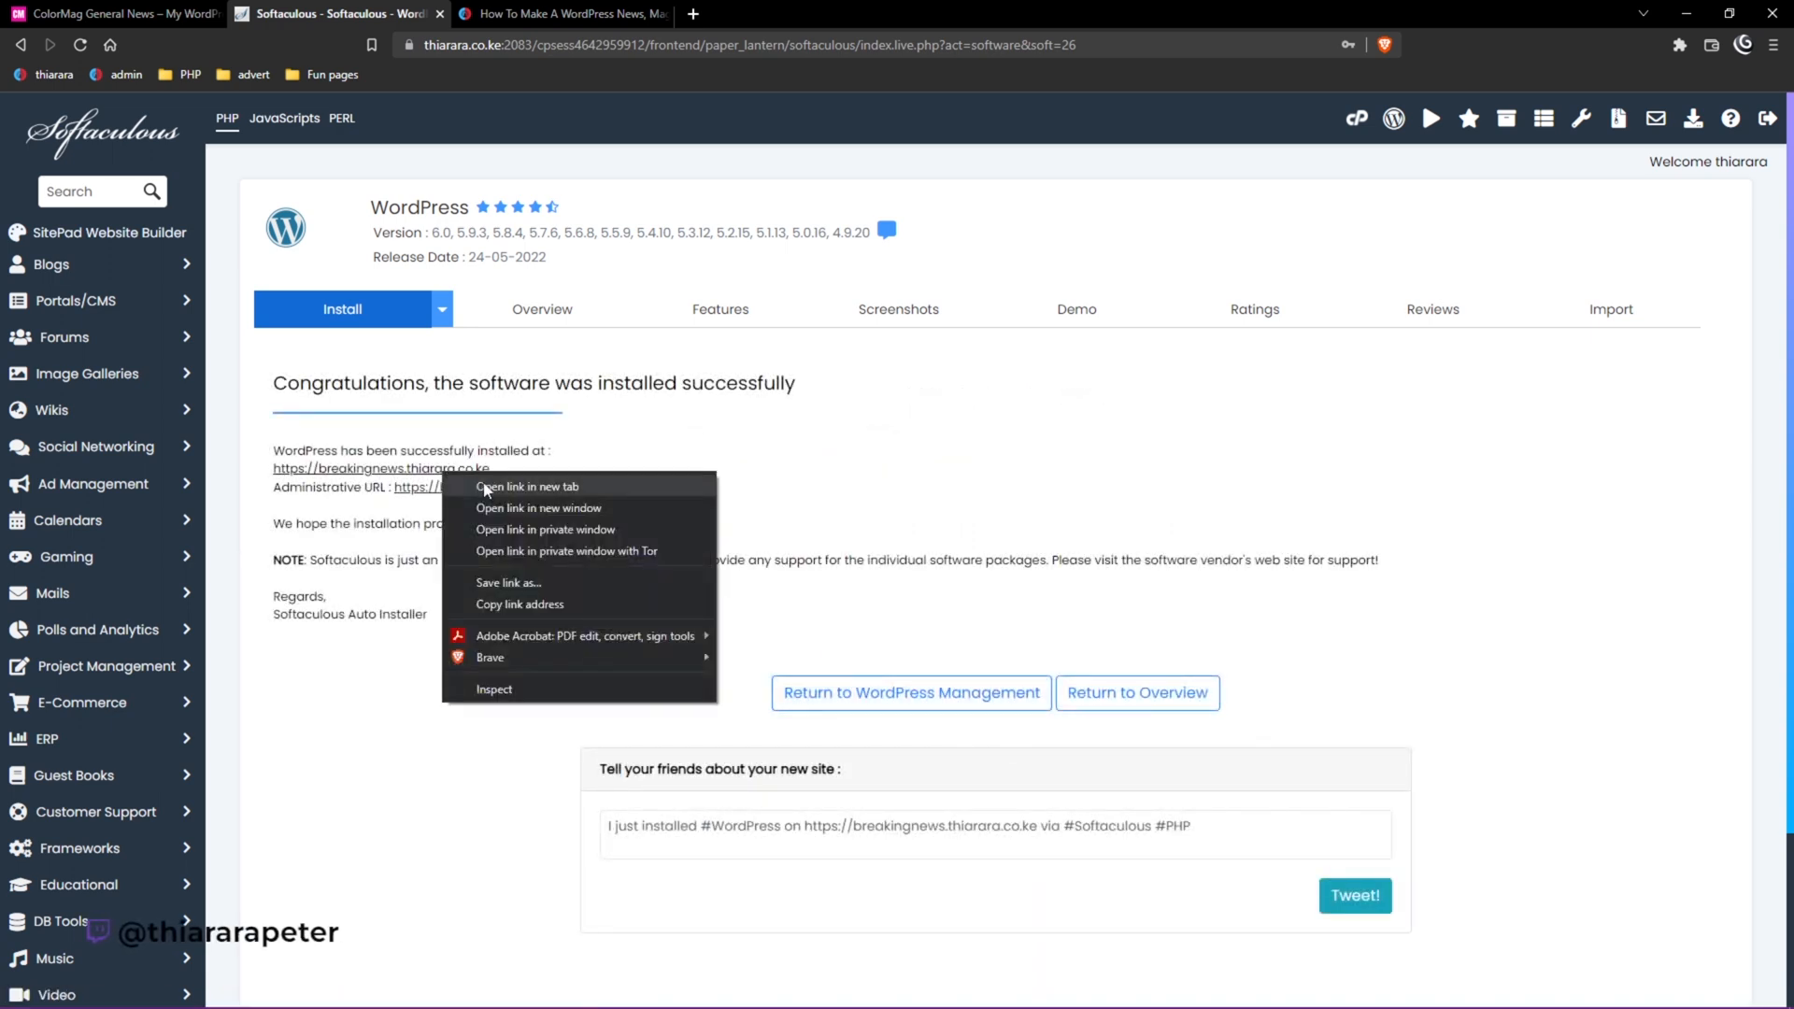
{"action": "left_click", "coordinate": [454, 486]}
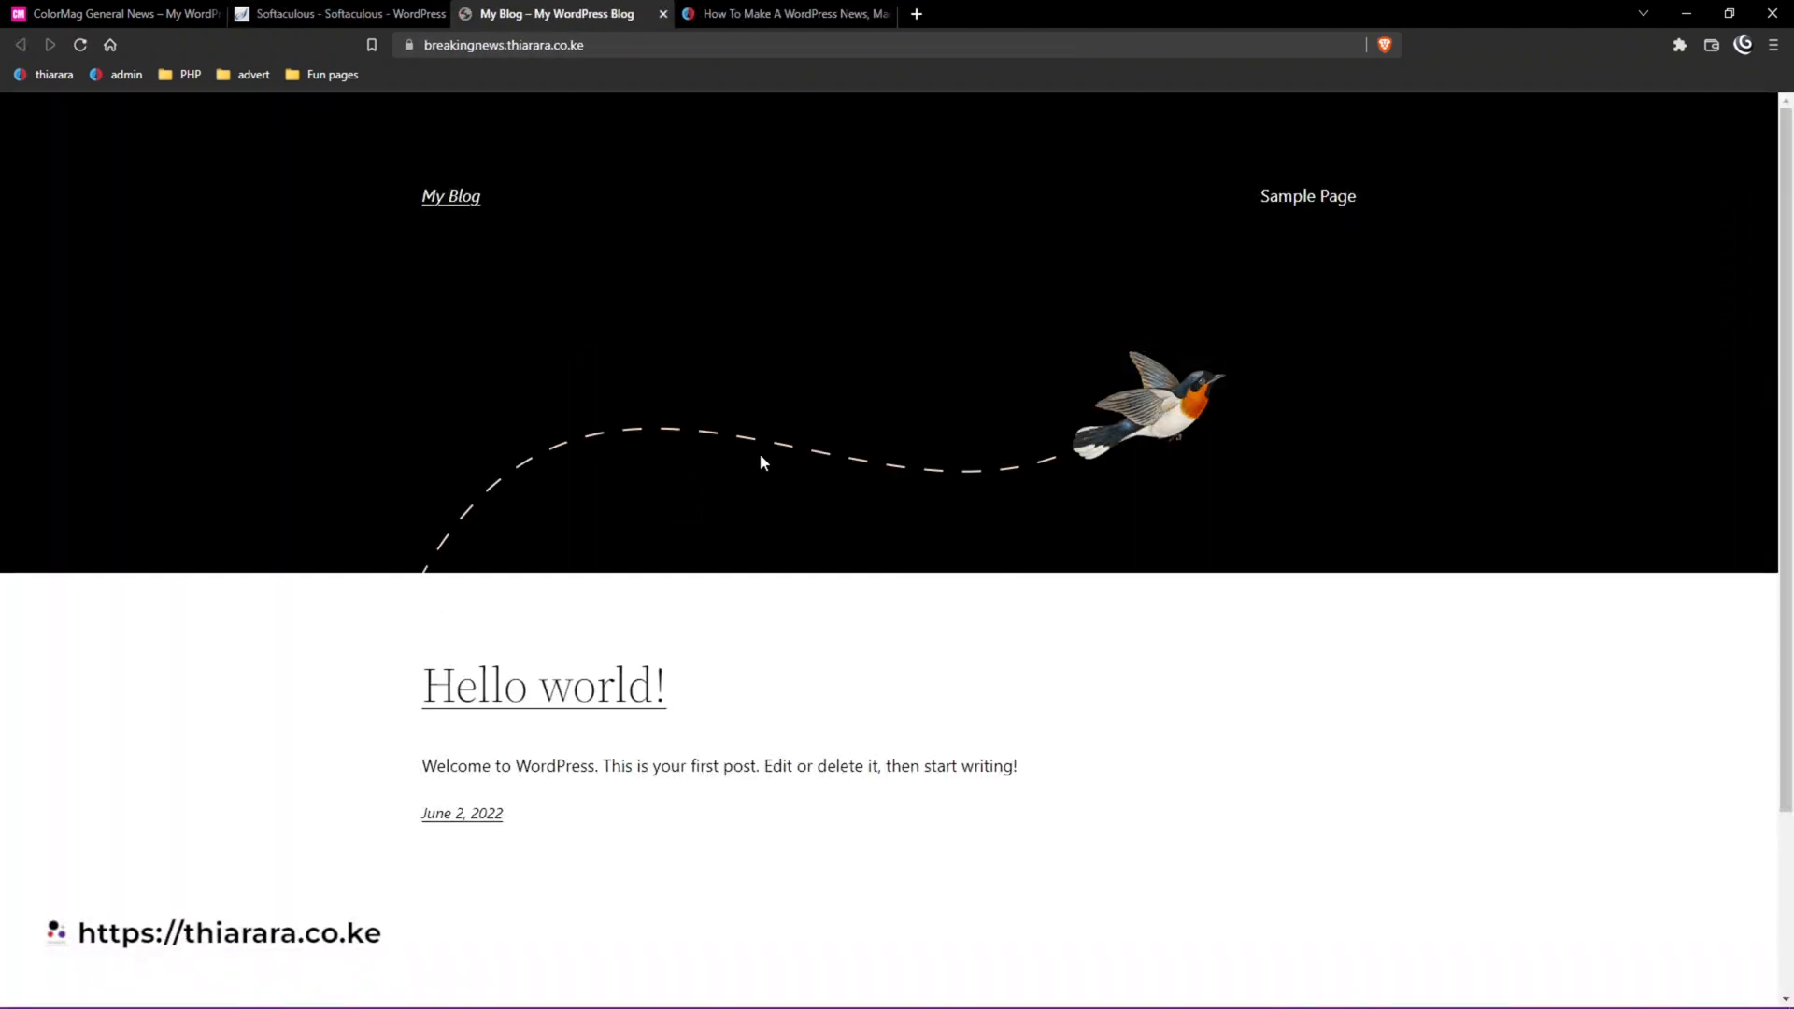
Check the newly opened site, then return to the Softaculous installation results.
{"action": "scroll", "coordinate": [1026, 480], "scroll_direction": "down", "scroll_amount": 2}
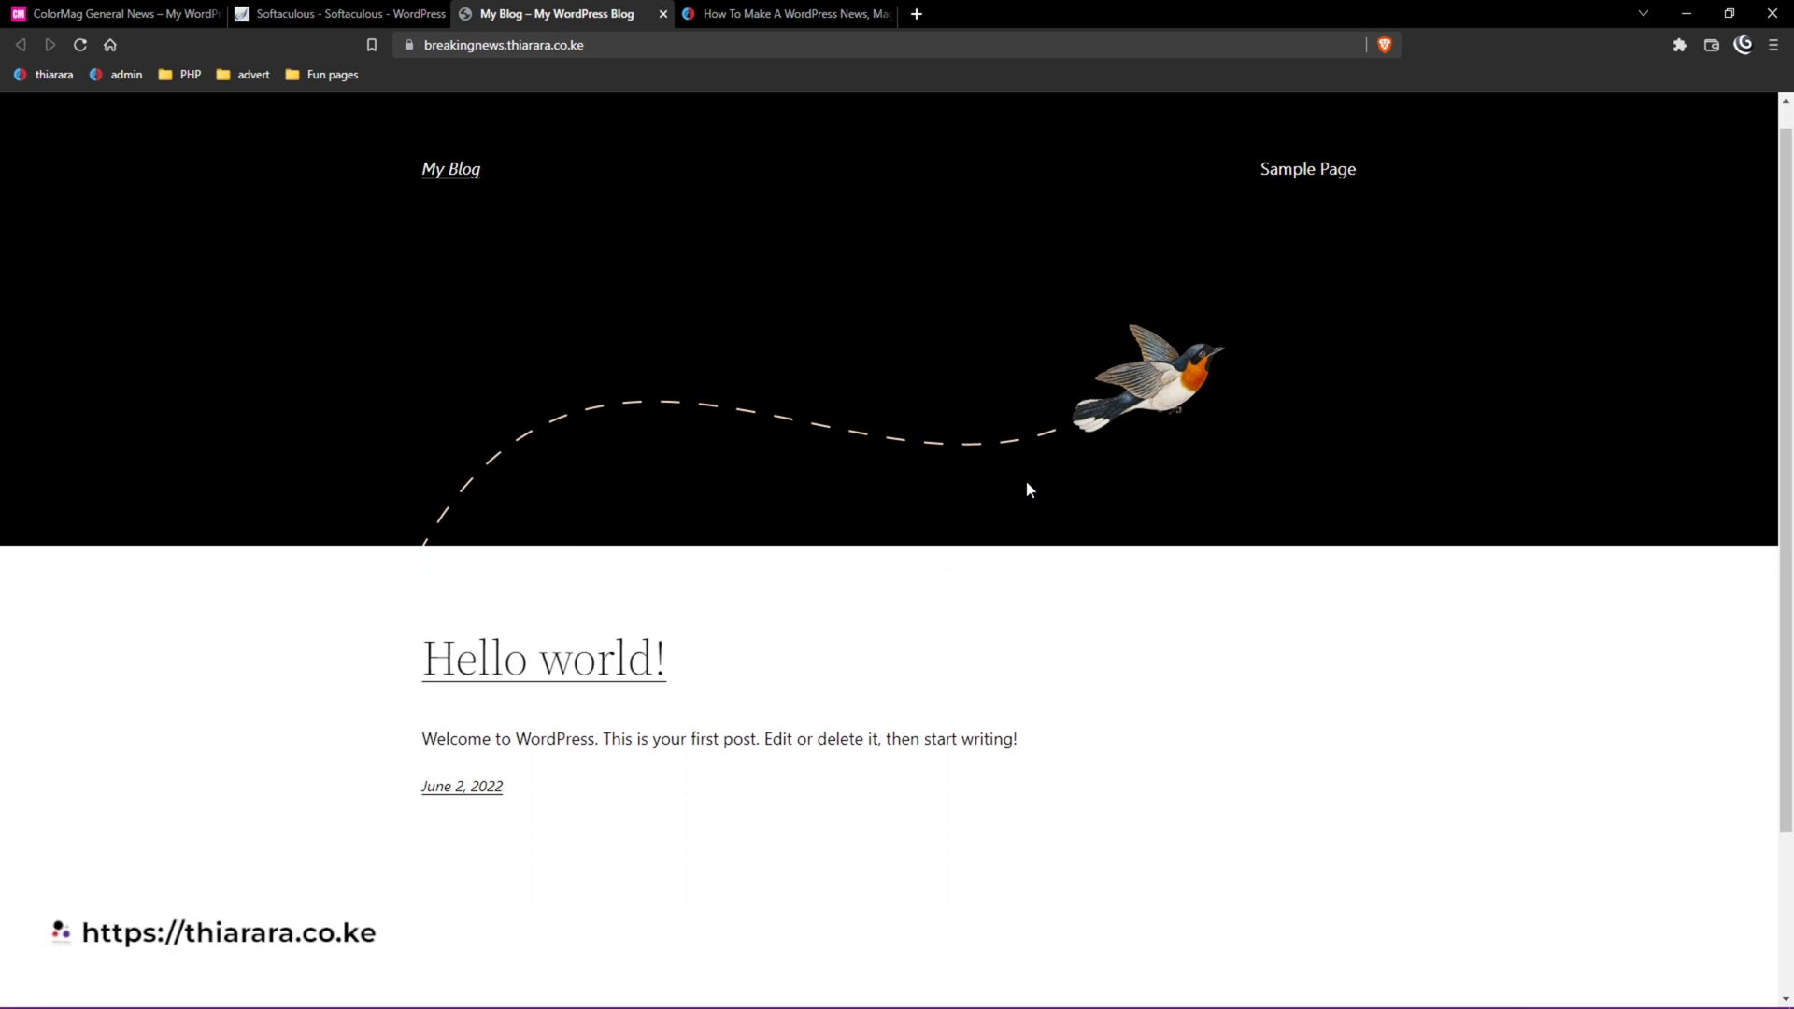
{"action": "scroll", "coordinate": [1072, 554], "scroll_direction": "up", "scroll_amount": 2}
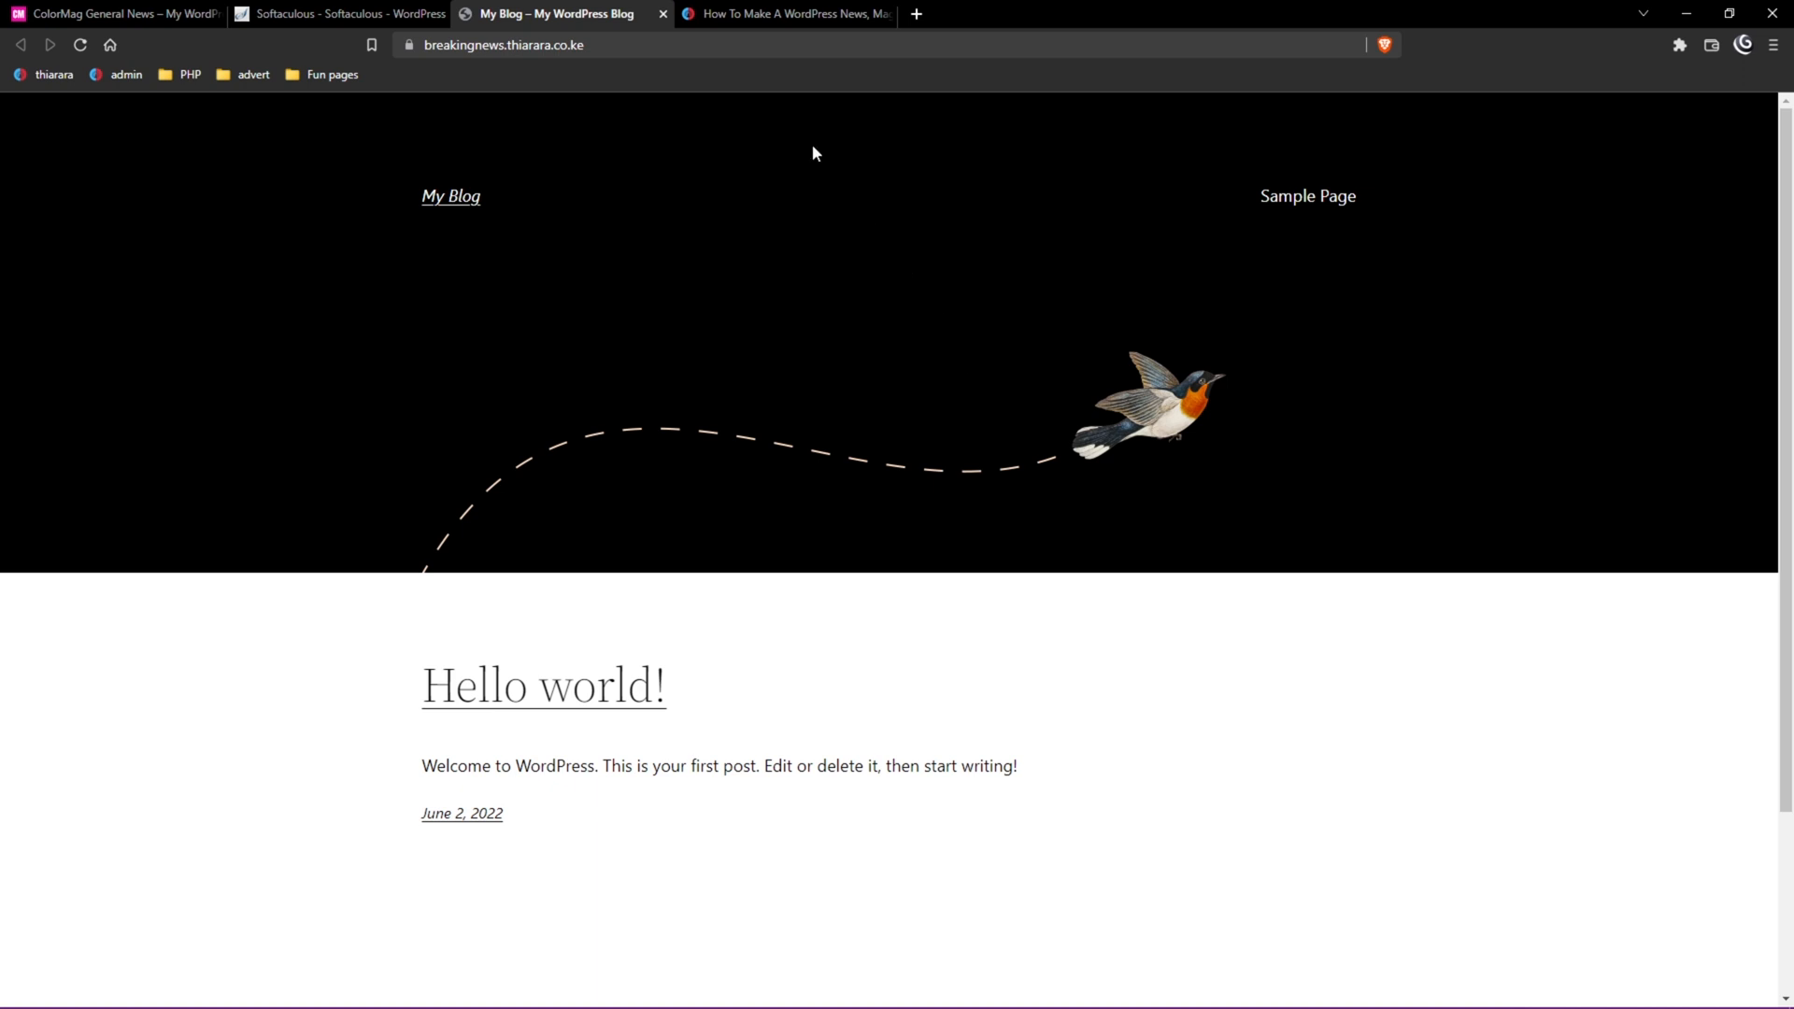
{"action": "left_click", "coordinate": [141, 13]}
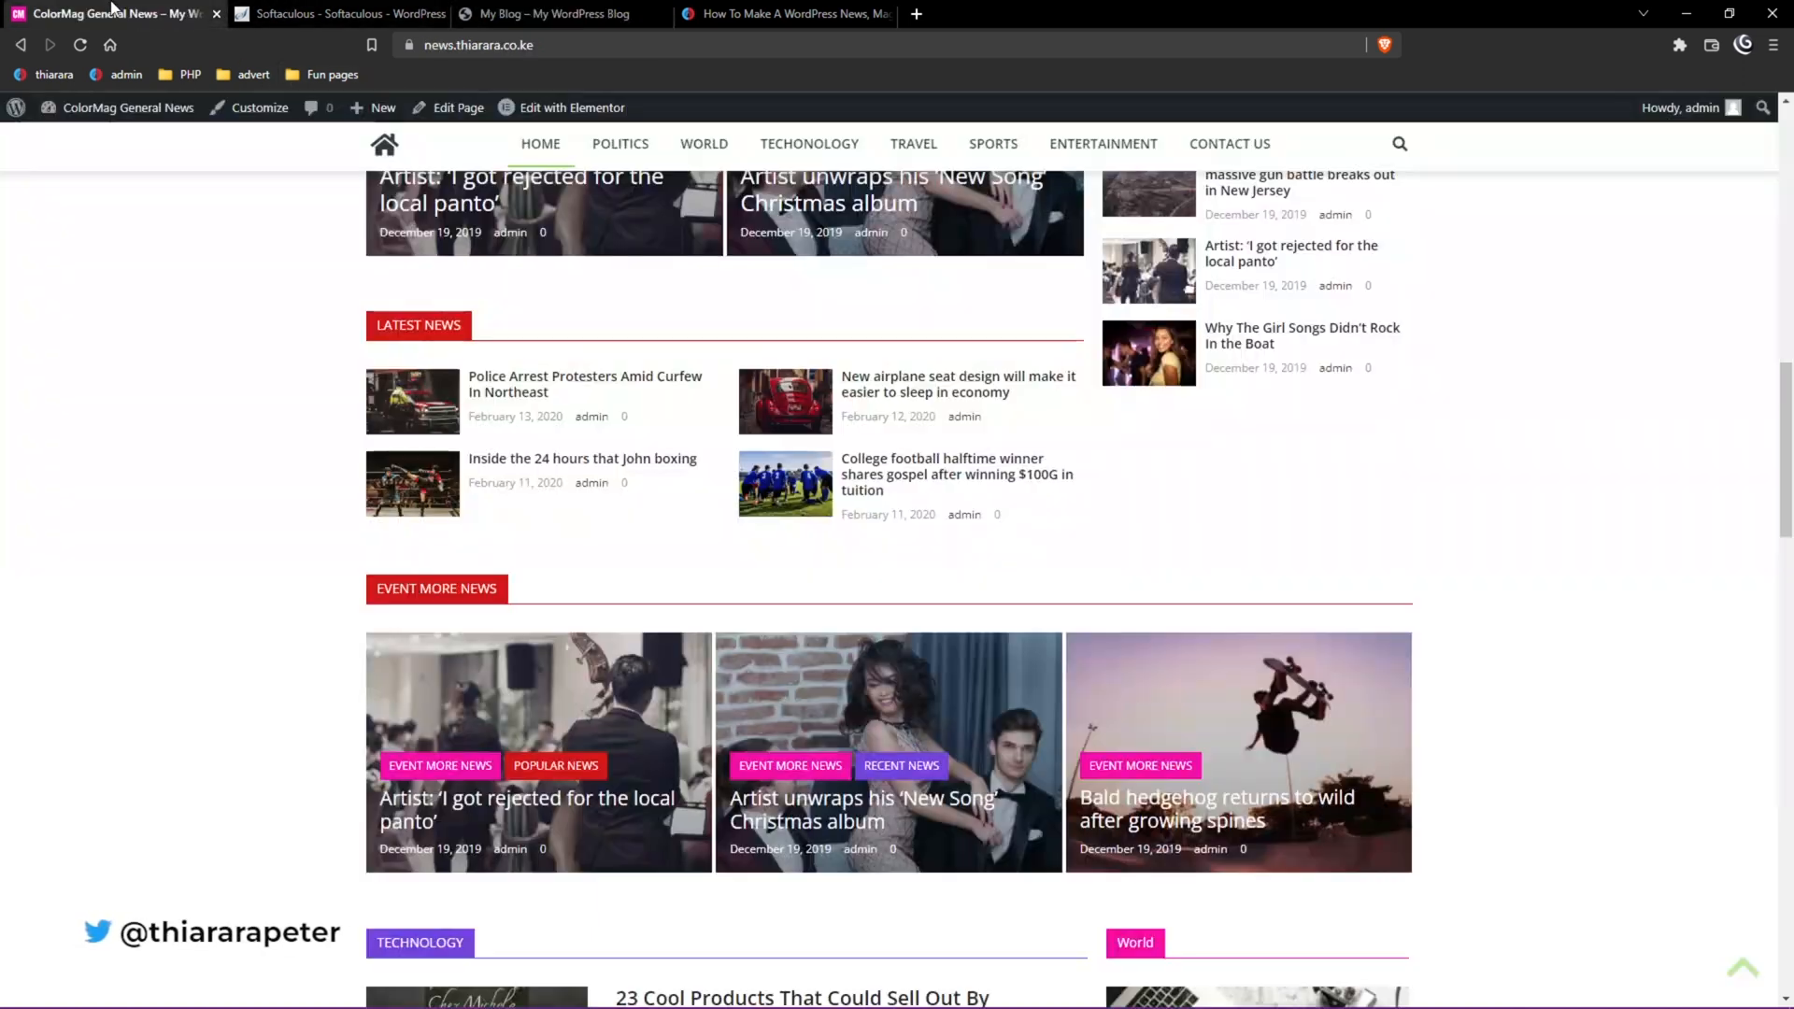
{"action": "scroll", "coordinate": [809, 575], "scroll_direction": "up", "scroll_amount": 15}
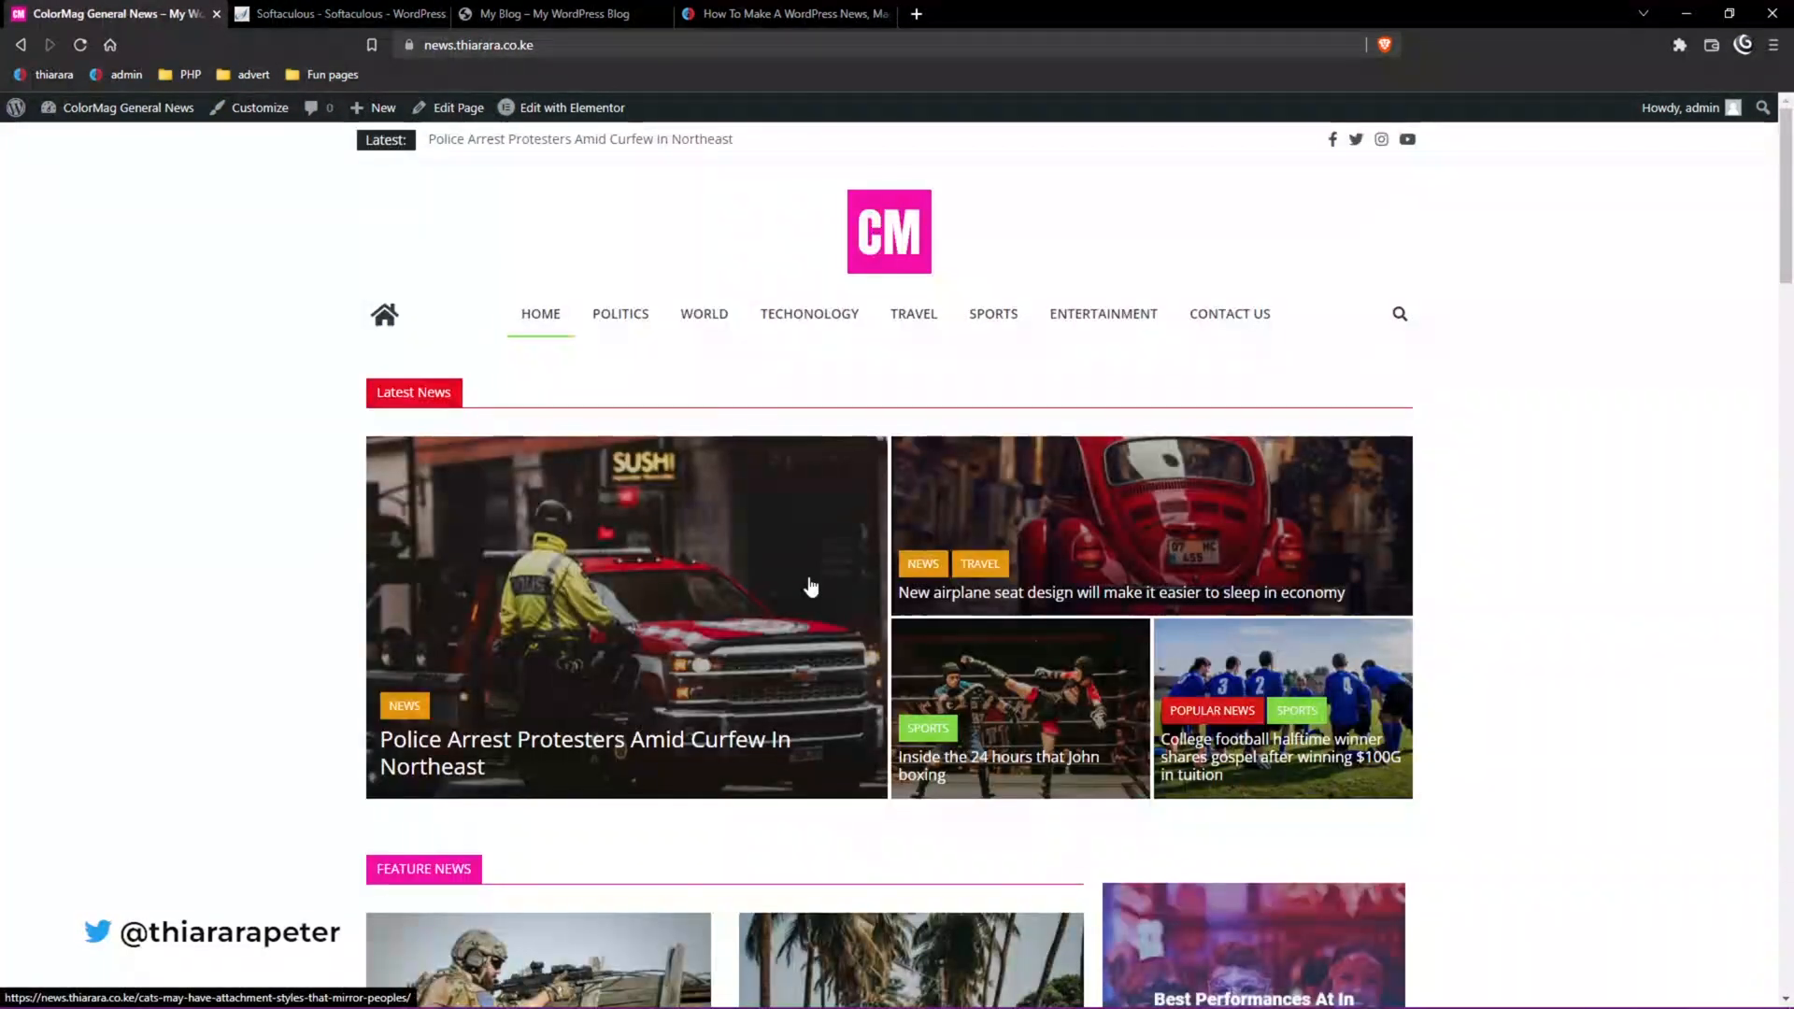
{"action": "left_click", "coordinate": [408, 17]}
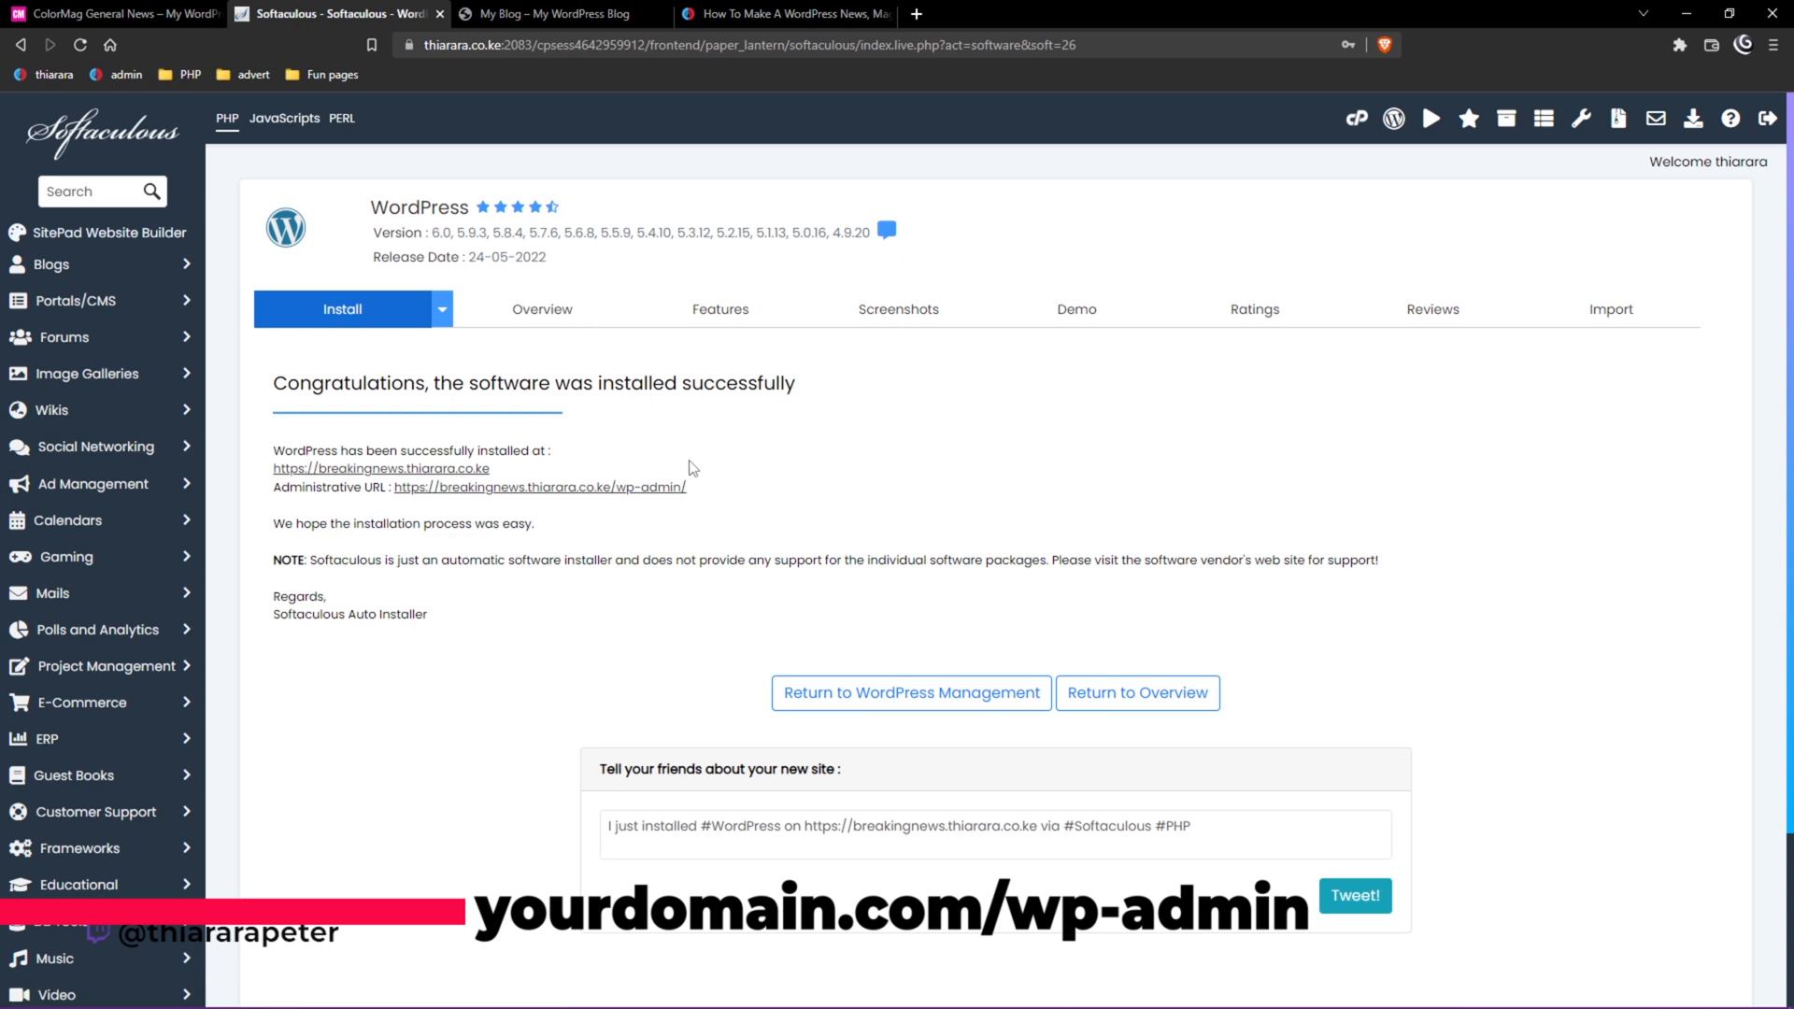
Open the new site's admin dashboard, glance at its front page, and dismiss the welcome panel.
{"action": "left_click", "coordinate": [529, 489]}
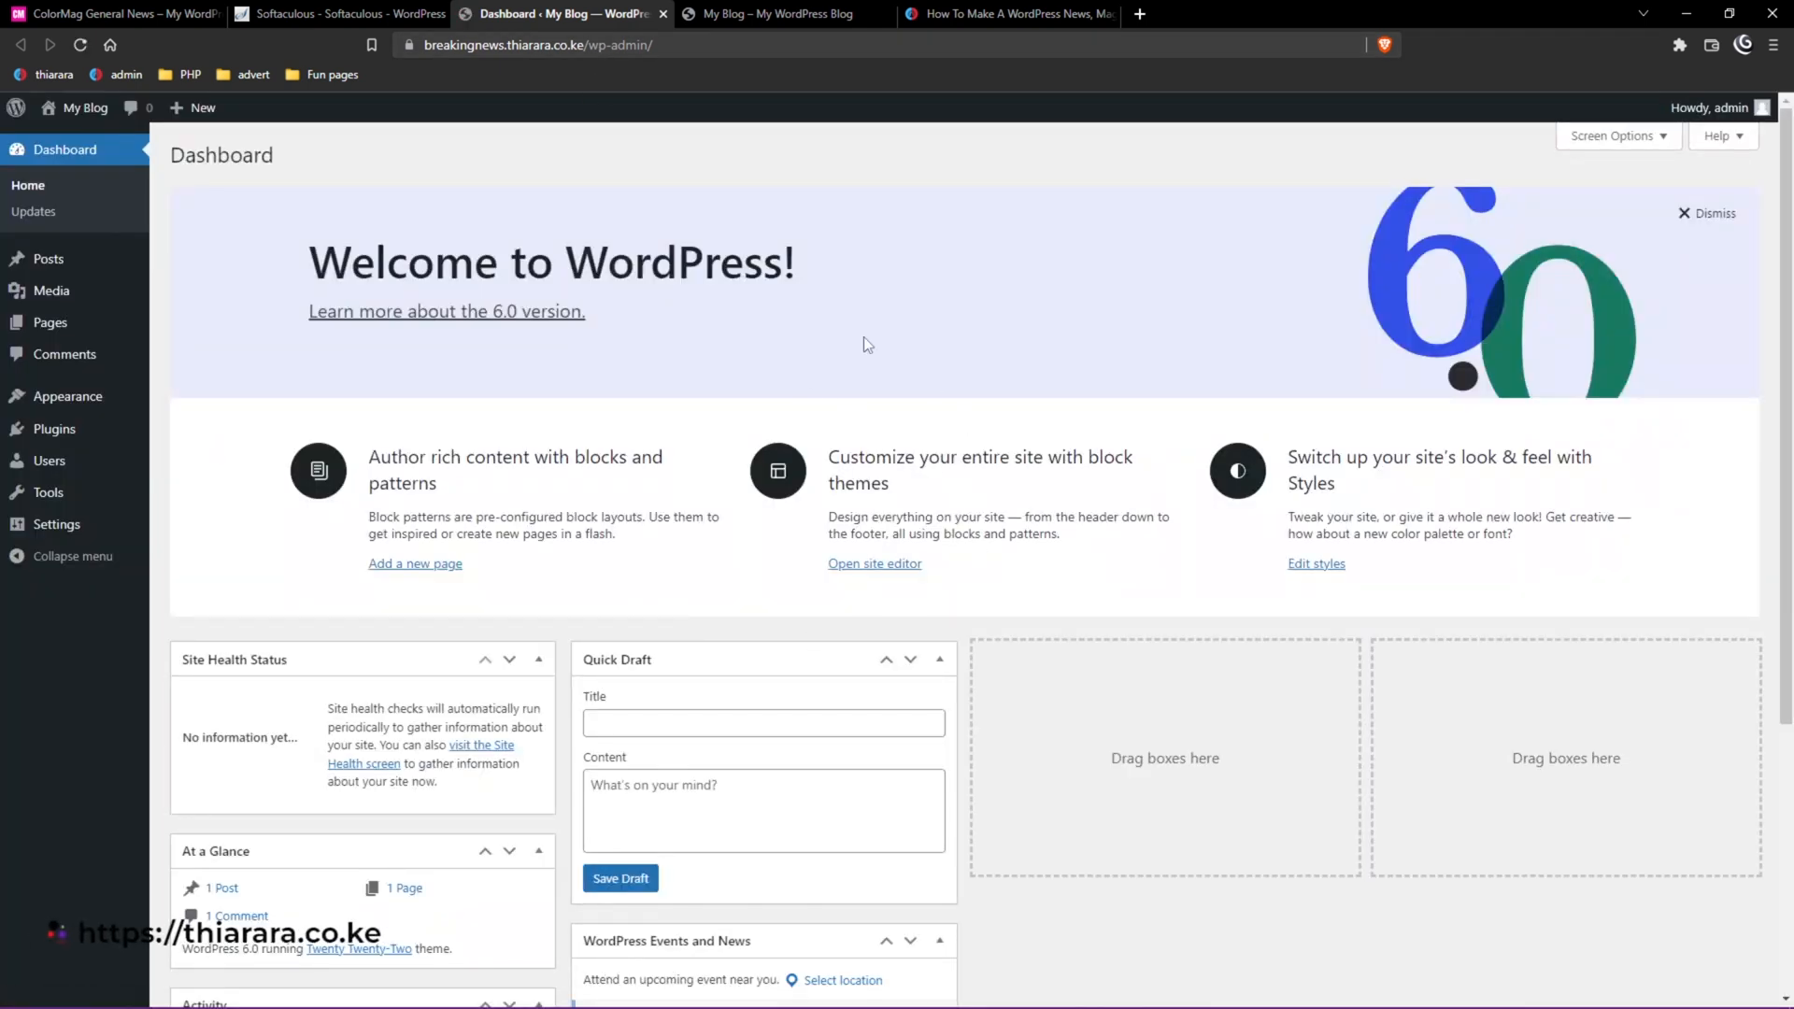
{"action": "left_click", "coordinate": [767, 13]}
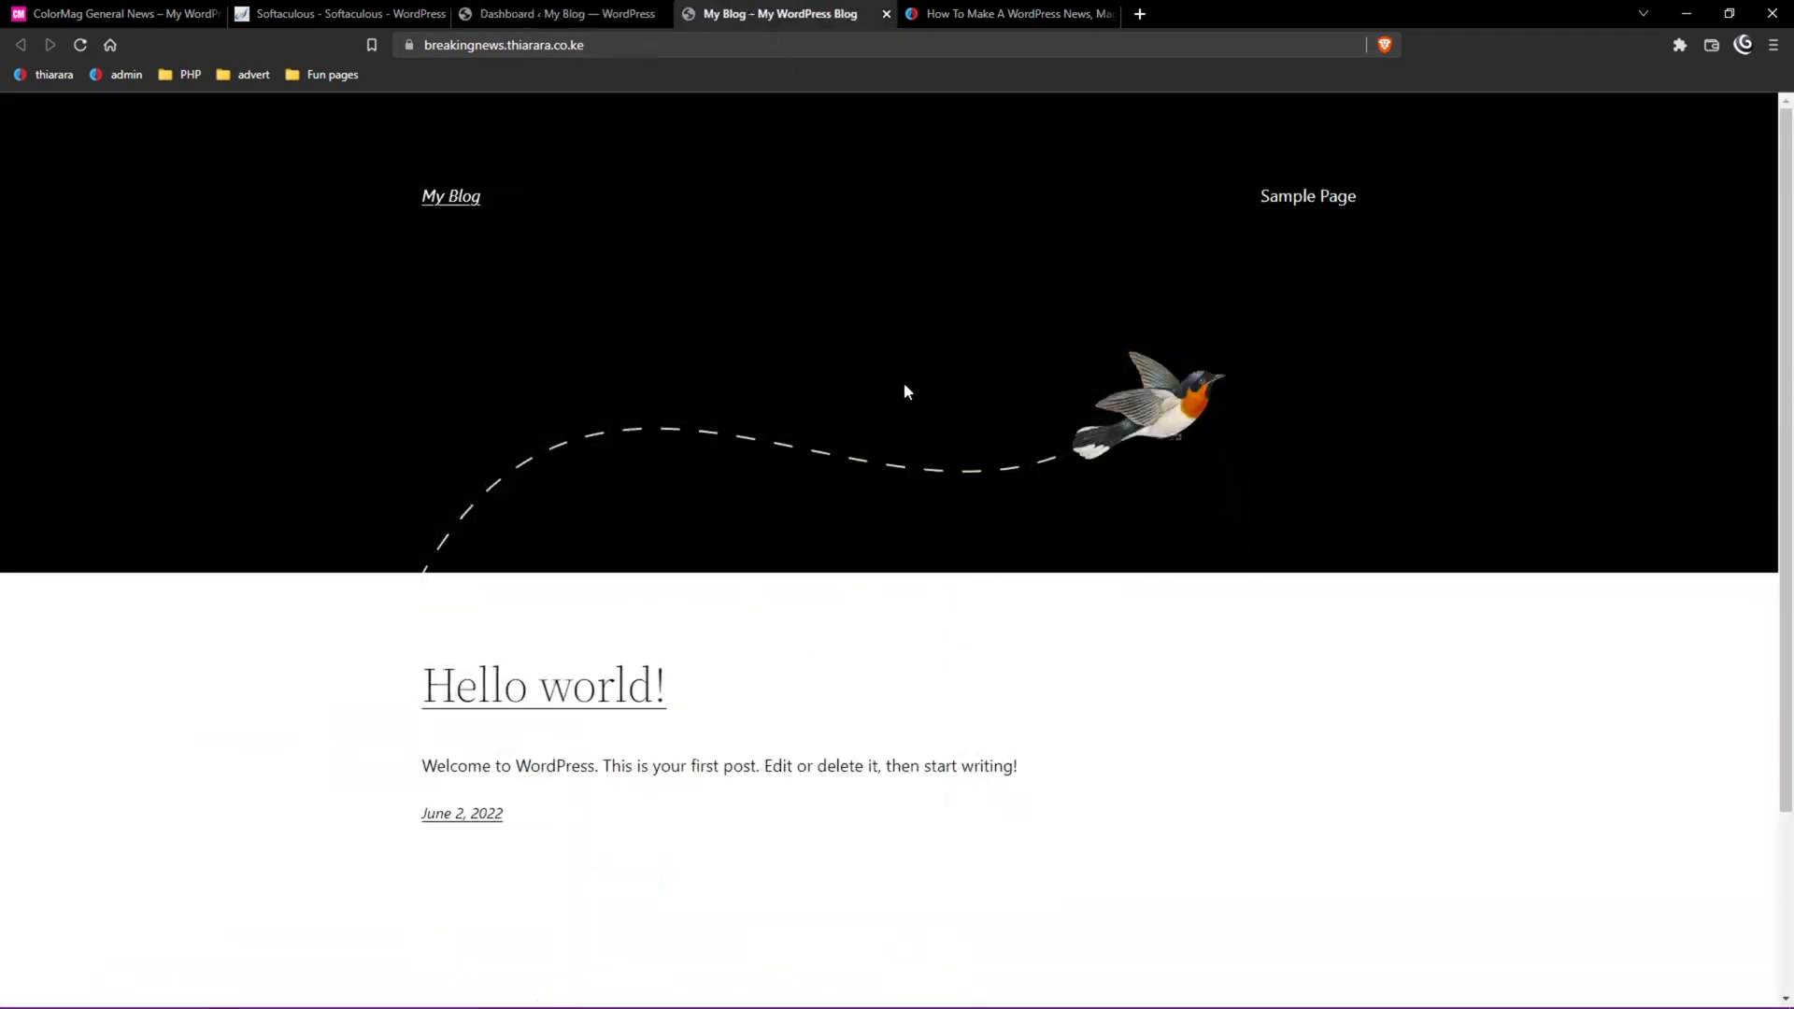
{"action": "left_click", "coordinate": [558, 10]}
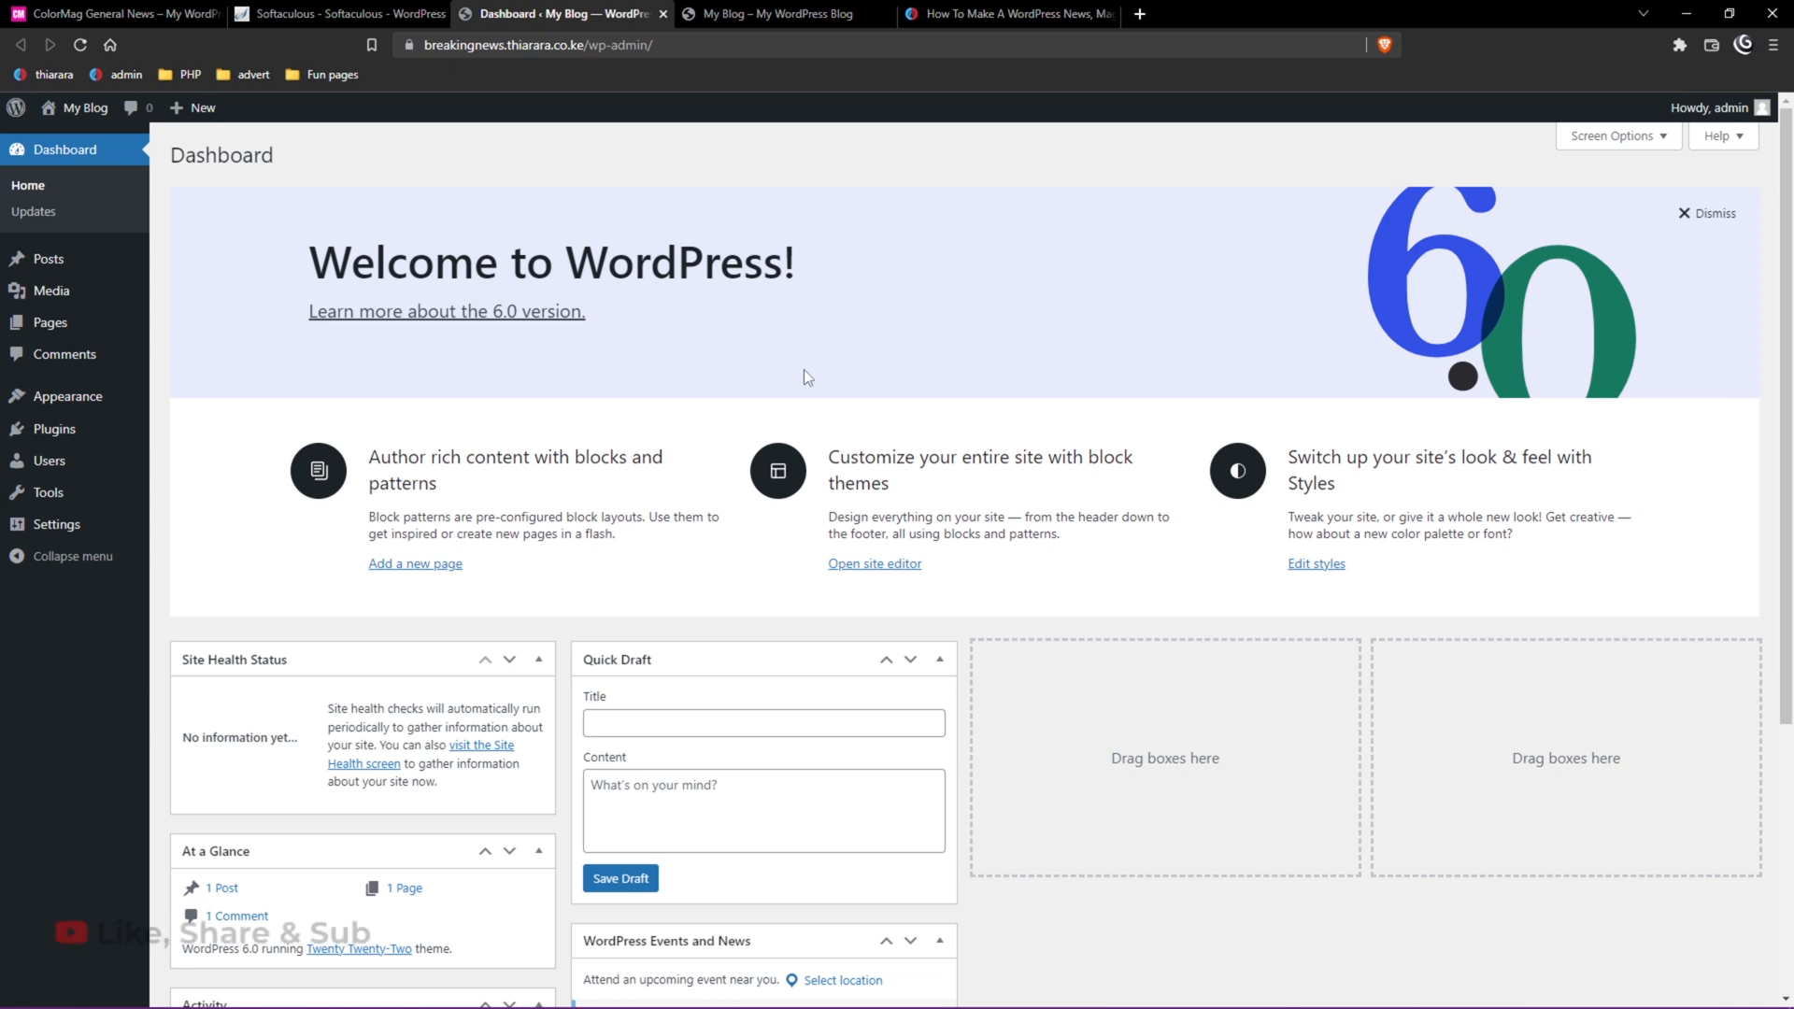
{"action": "left_click", "coordinate": [1707, 213]}
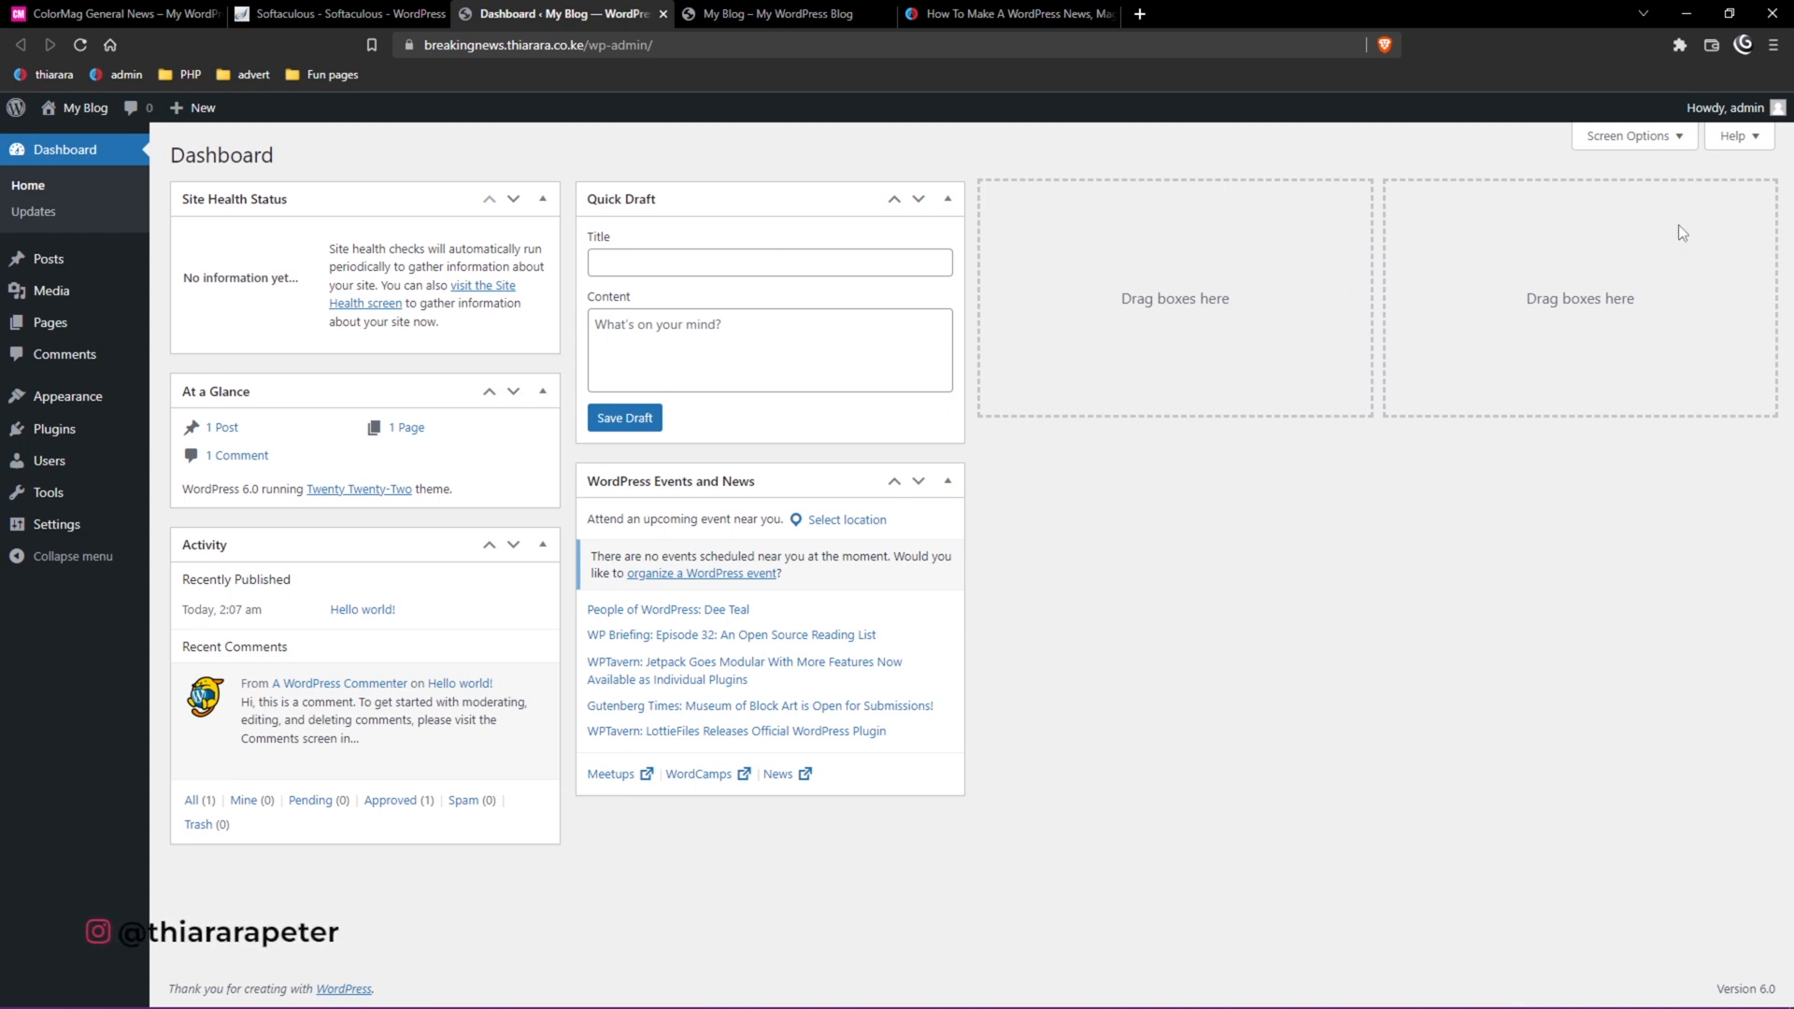
Hide the Events and News, Quick Draft, Activity, At a Glance and Site Health dashboard boxes.
{"action": "left_click", "coordinate": [1605, 140]}
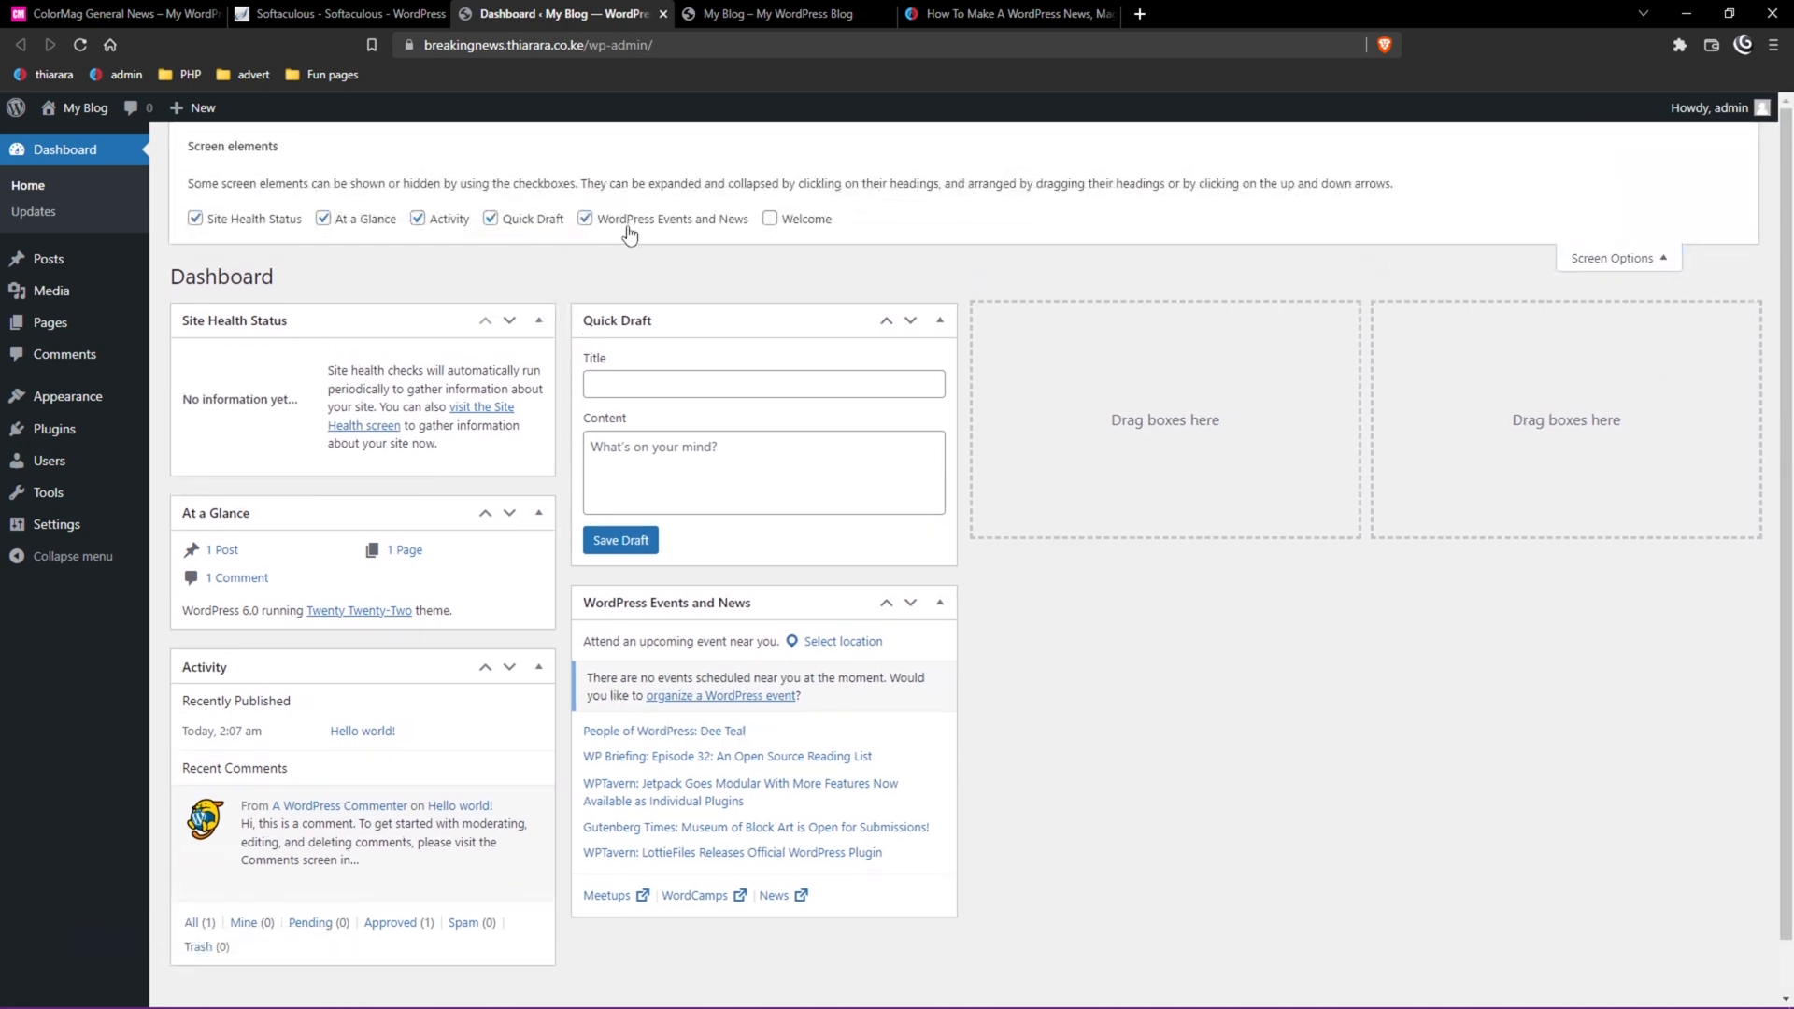
{"action": "left_click", "coordinate": [625, 223]}
{"action": "left_click", "coordinate": [531, 222]}
{"action": "left_click", "coordinate": [446, 221]}
{"action": "left_click", "coordinate": [338, 221]}
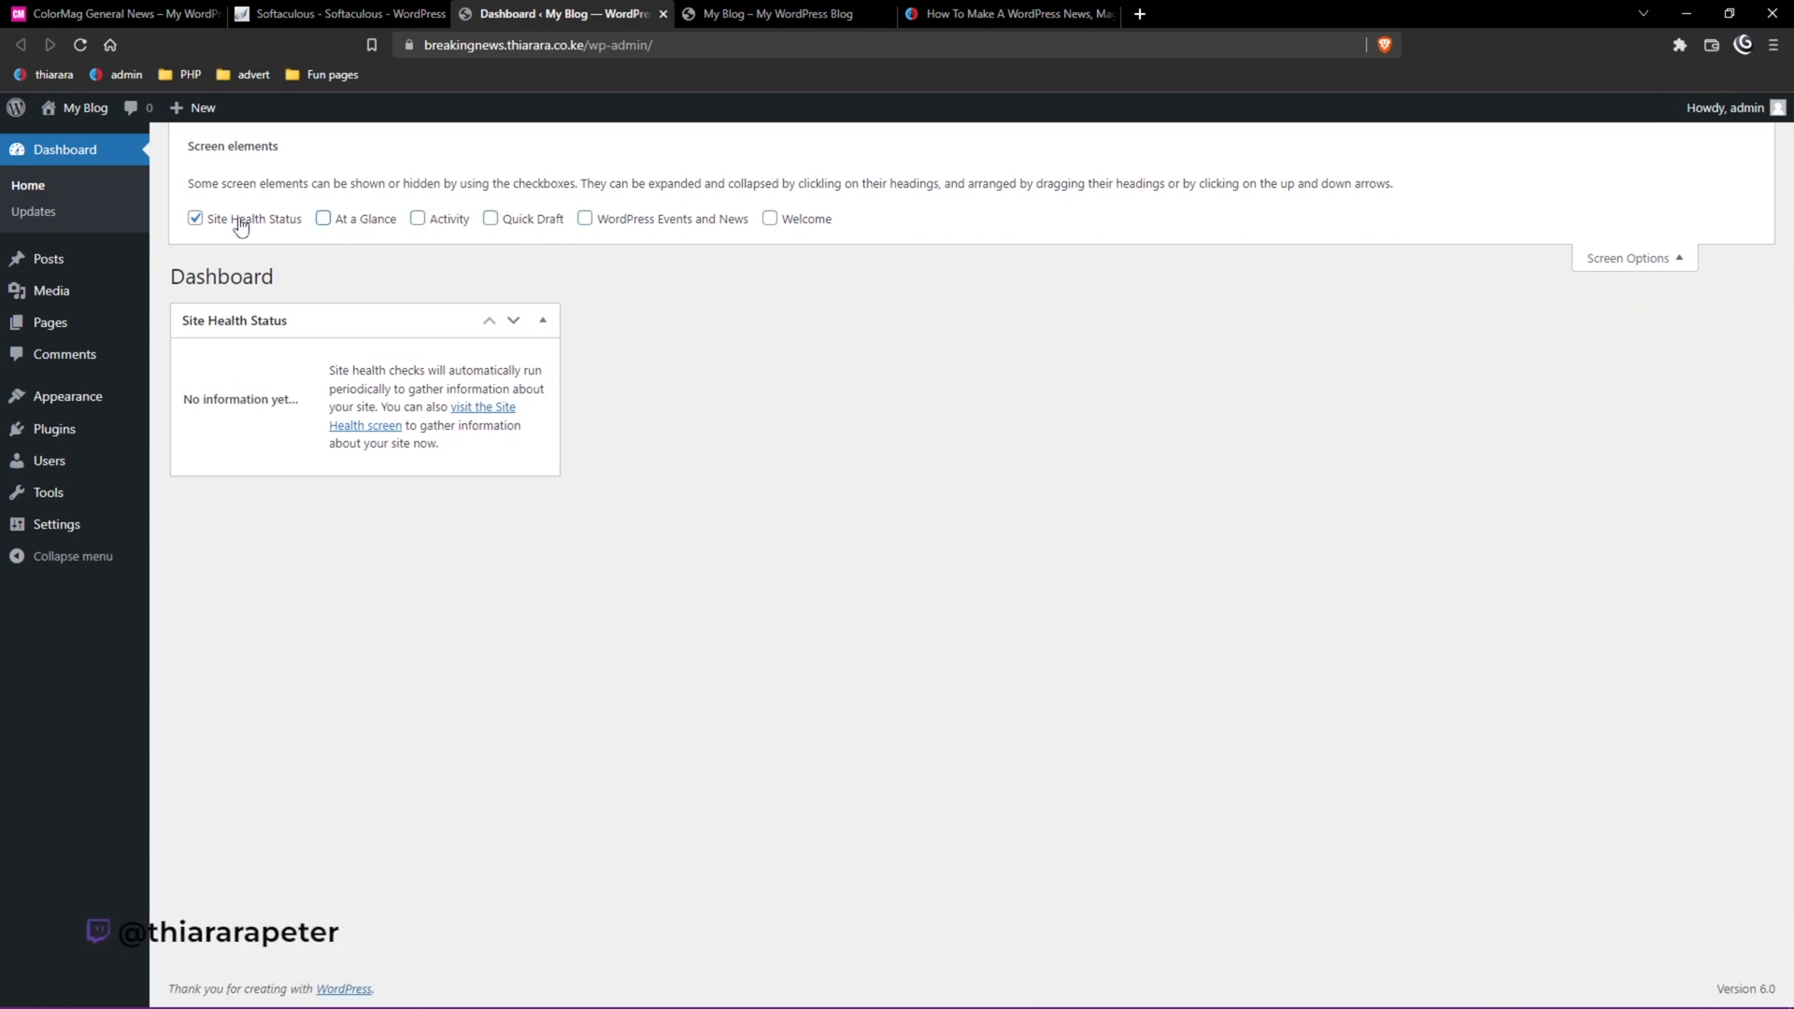
{"action": "left_click", "coordinate": [243, 221]}
{"action": "left_click", "coordinate": [1629, 259]}
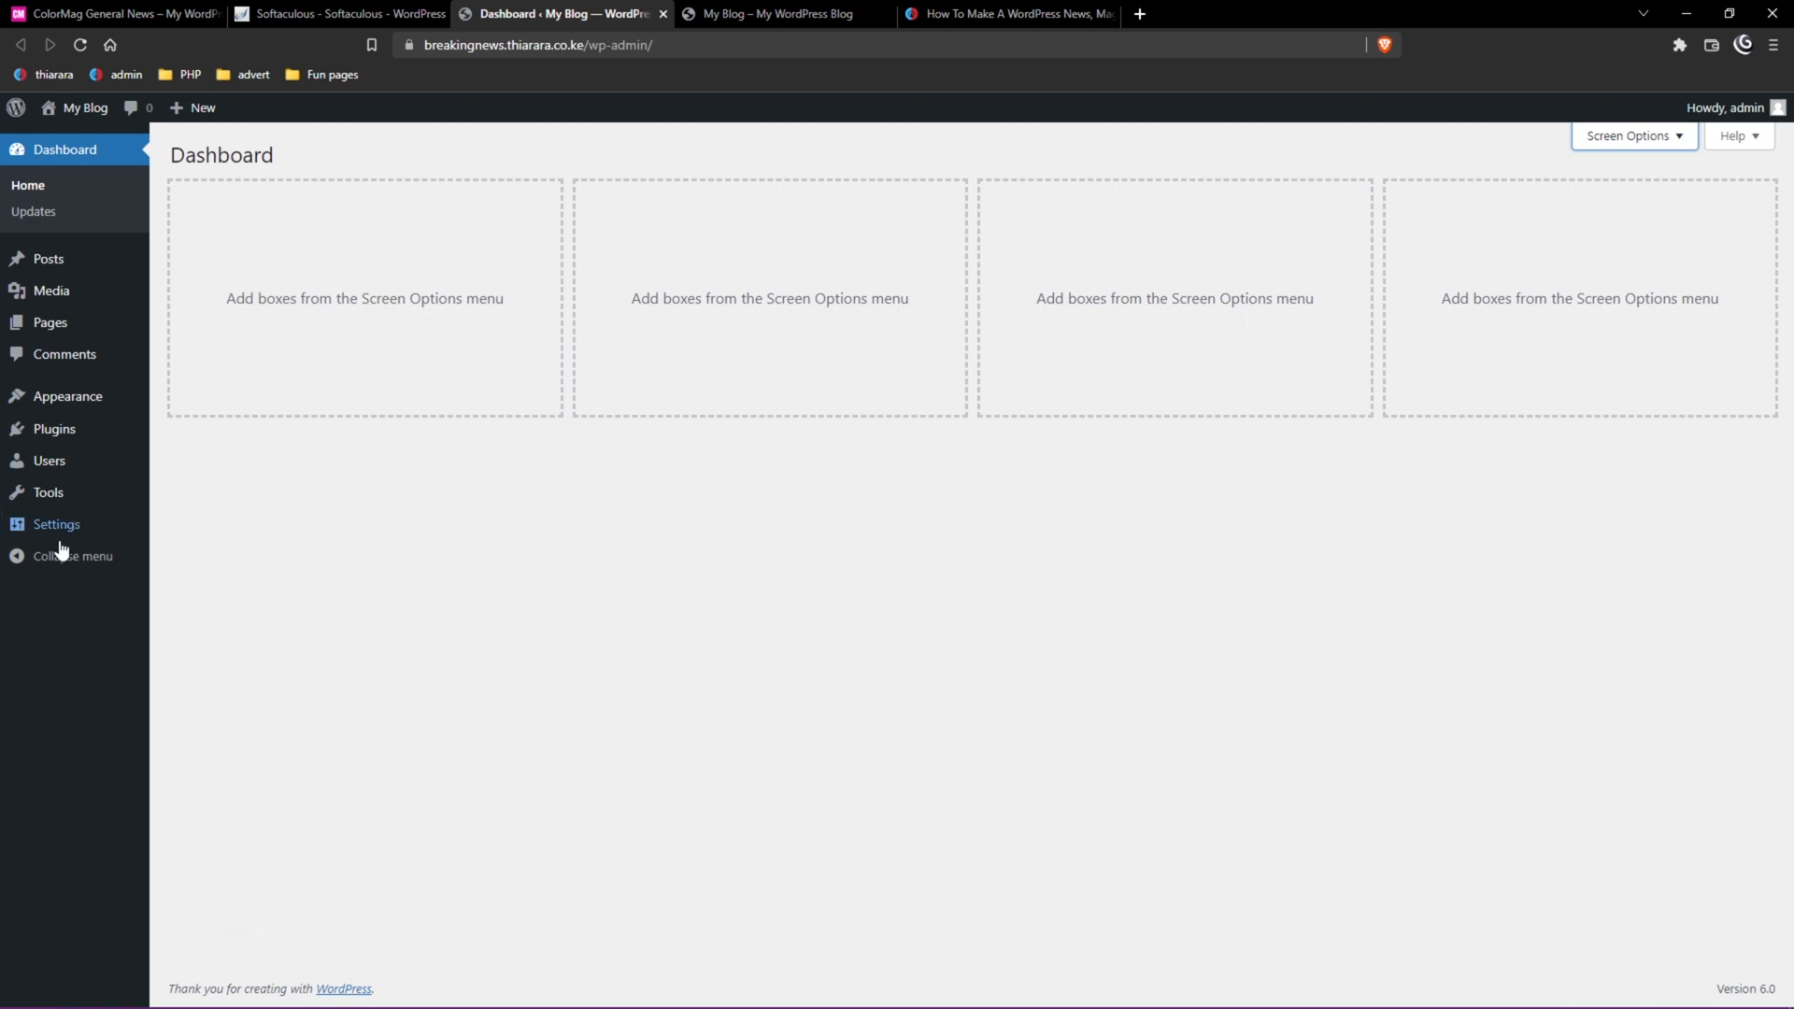
{"action": "mouse_move", "coordinate": [41, 526]}
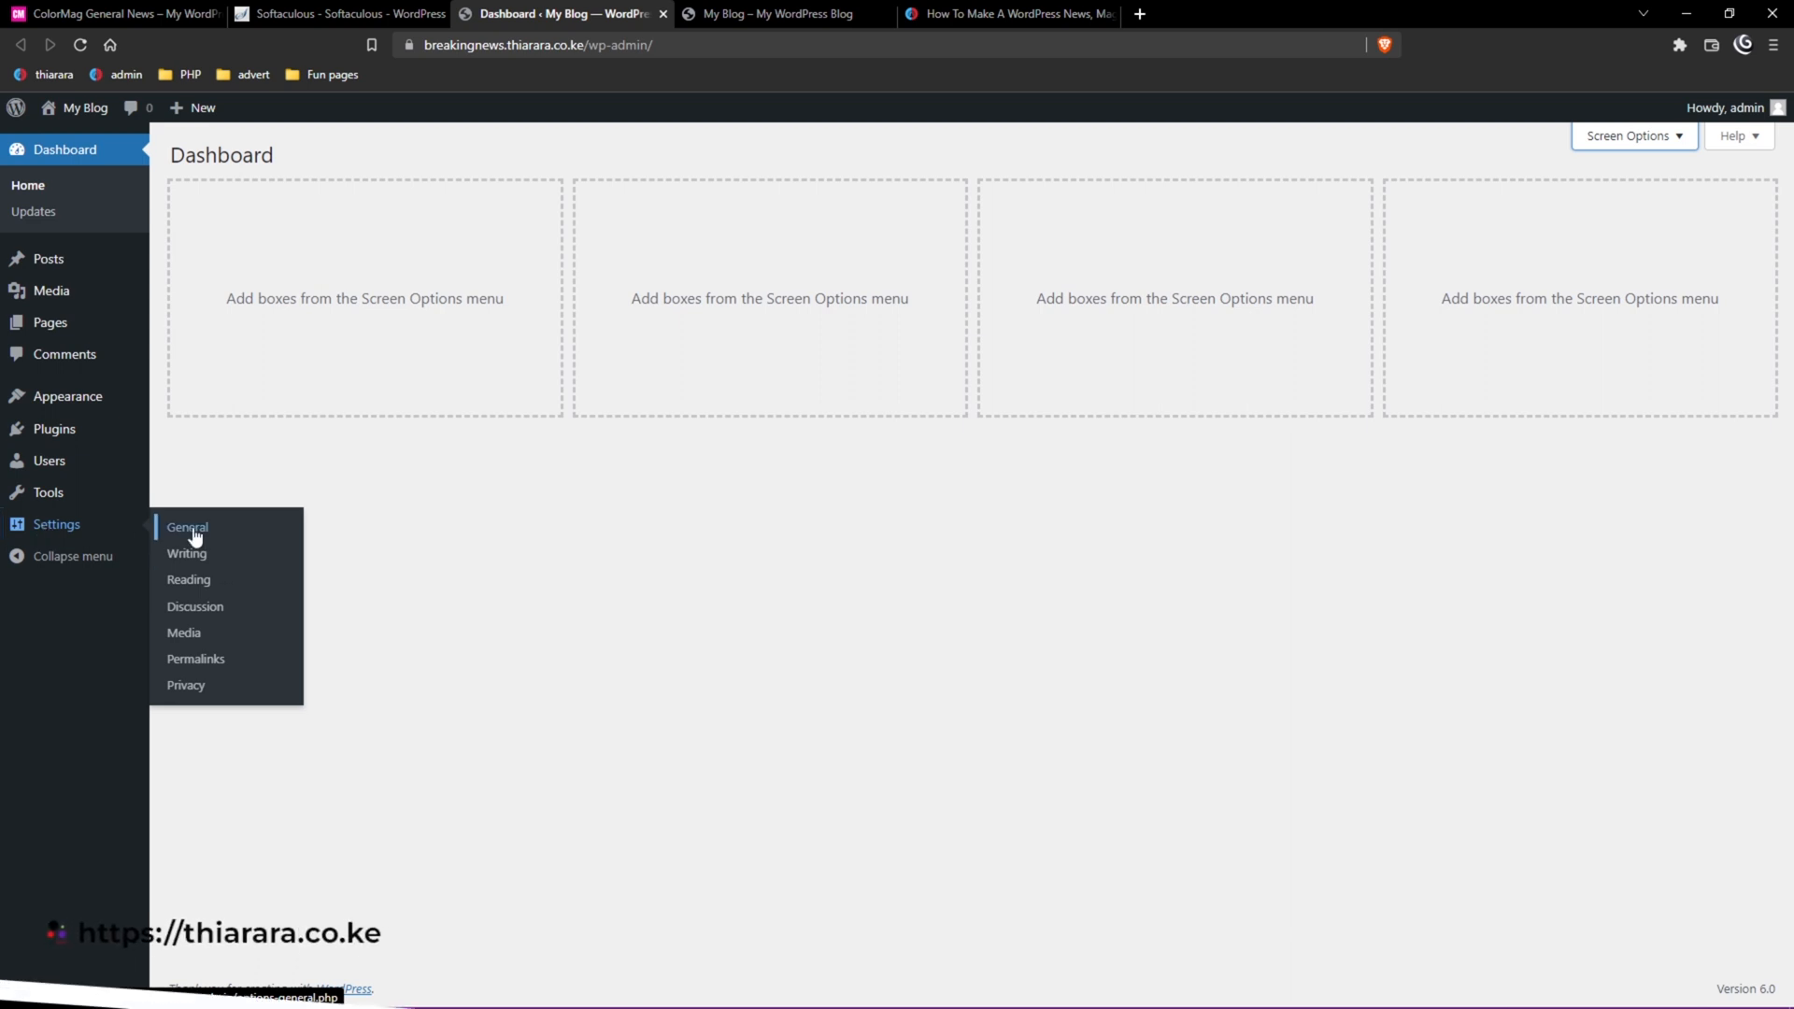
Save the permalink structure as Post name.
{"action": "left_click", "coordinate": [178, 664]}
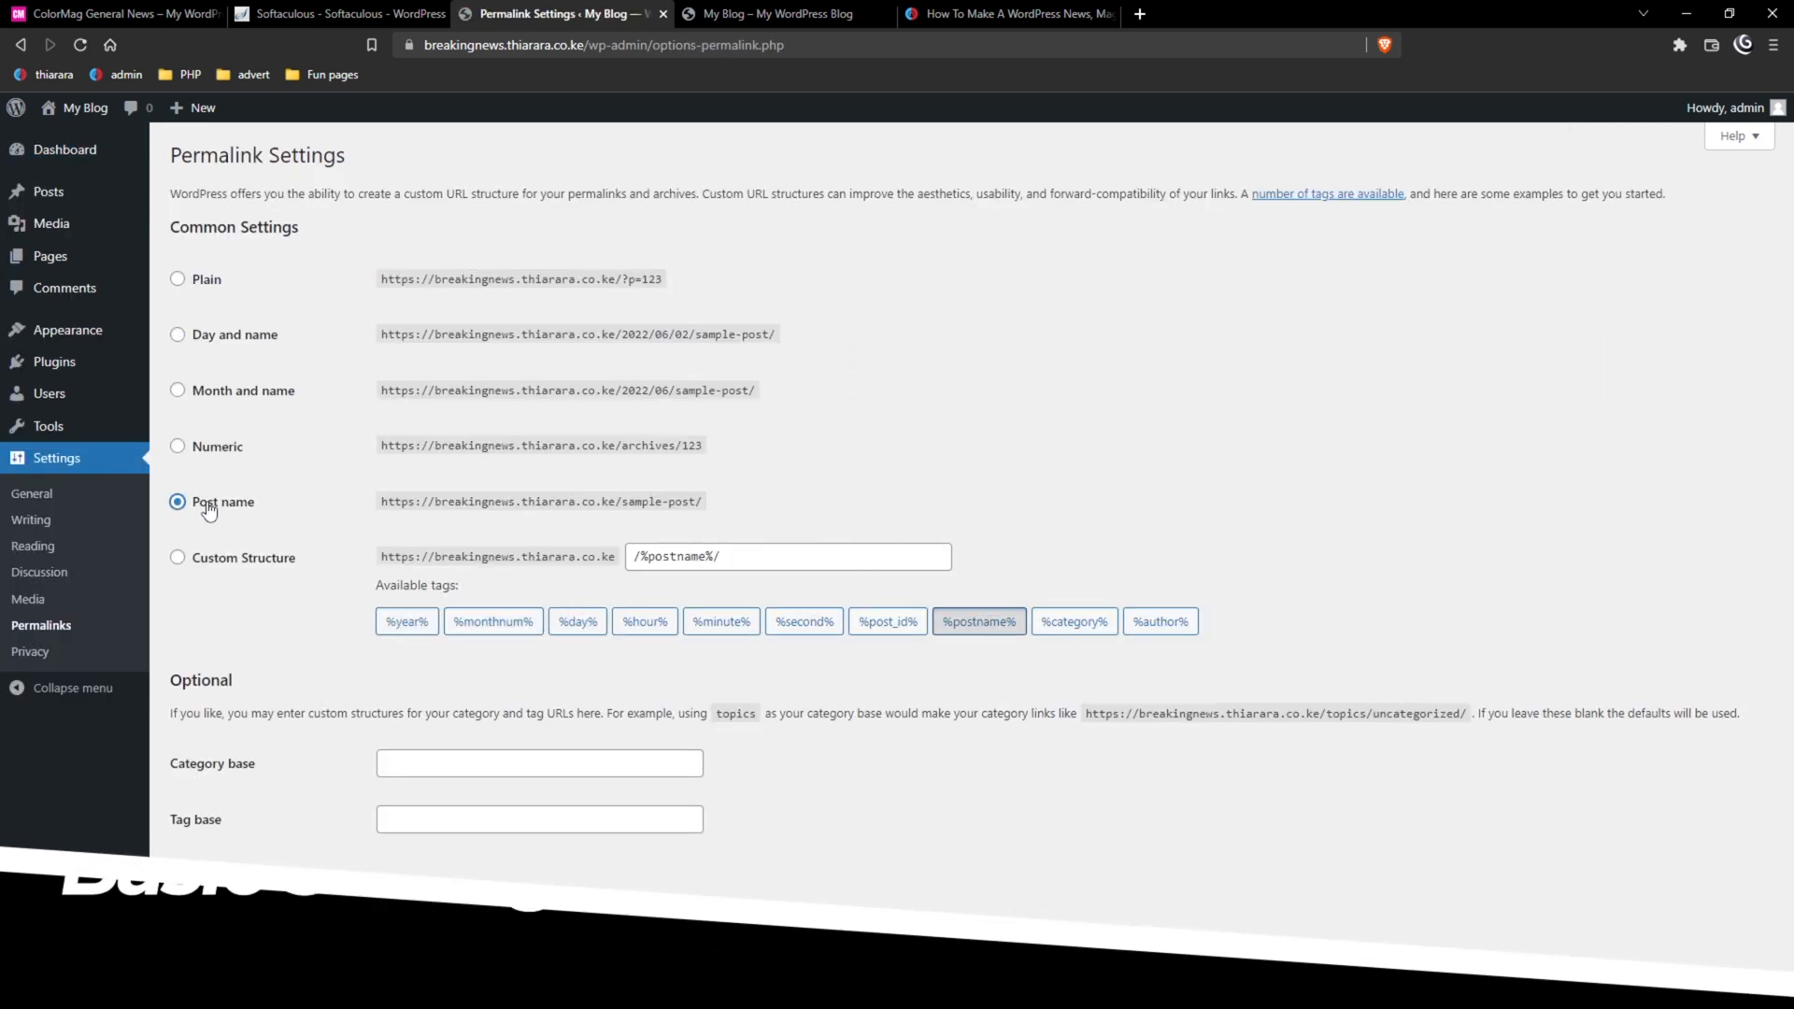
{"action": "left_click", "coordinate": [225, 885]}
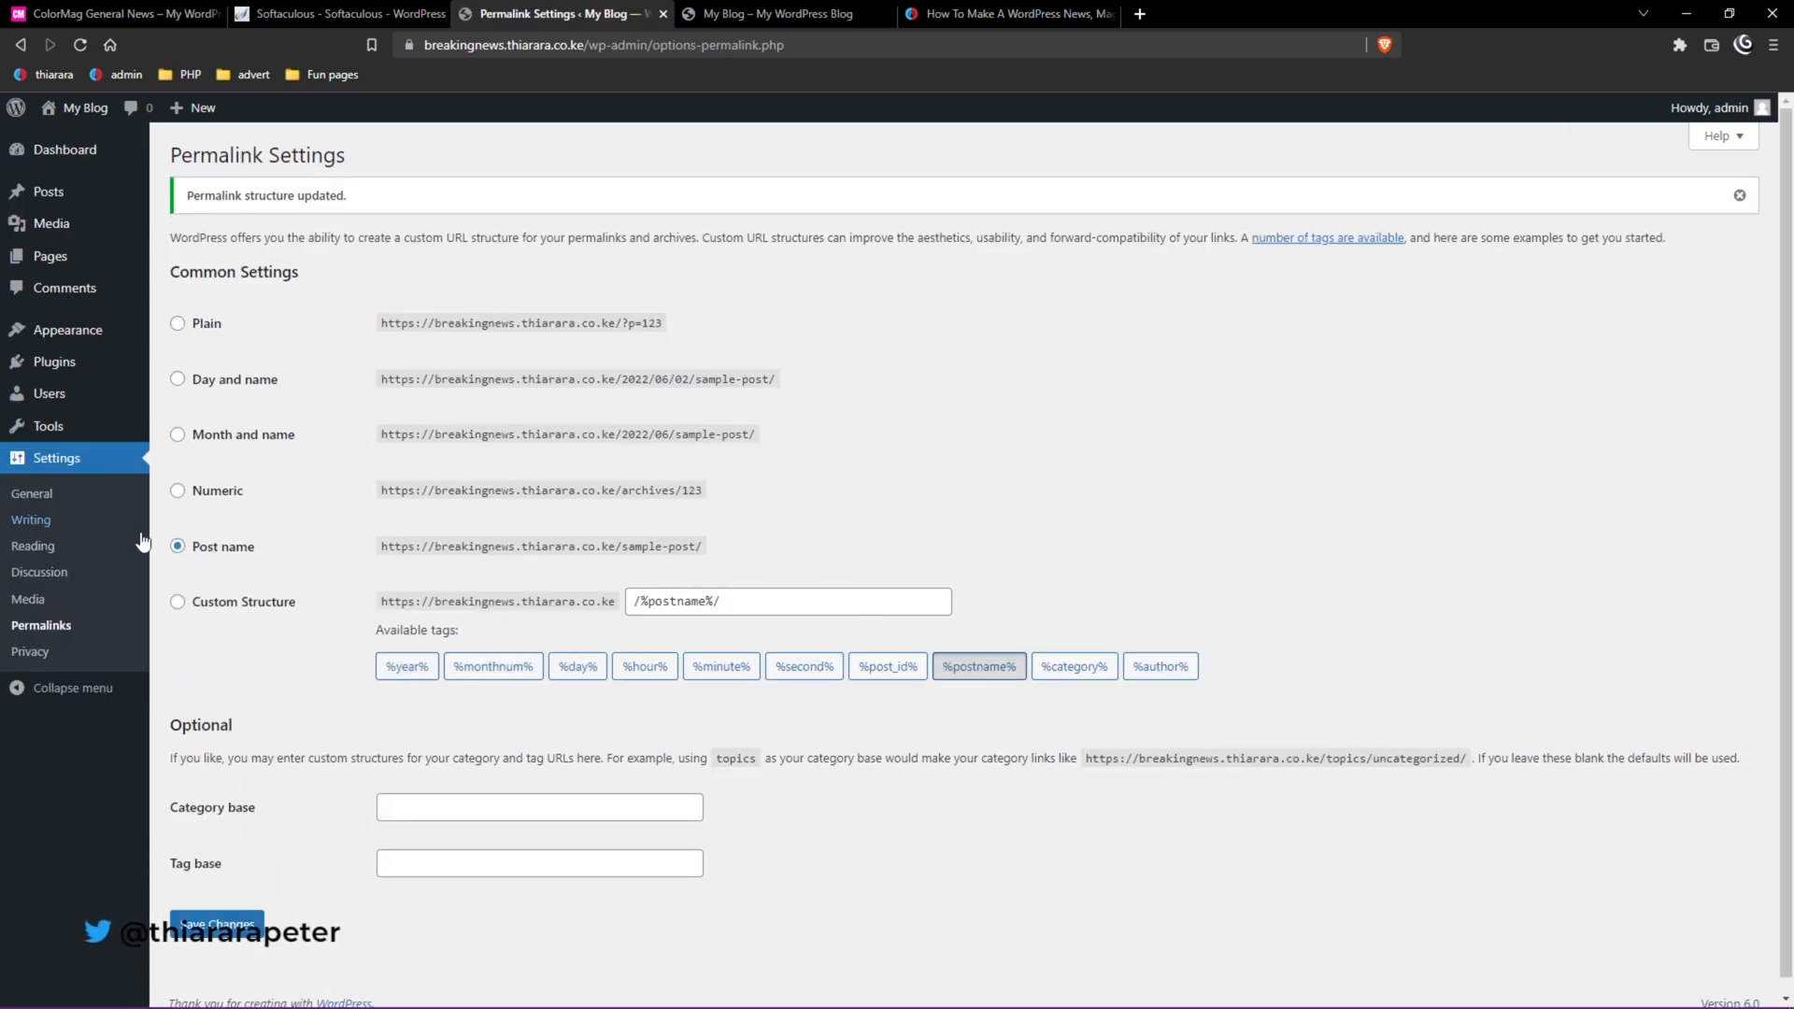
{"action": "left_click", "coordinate": [41, 498]}
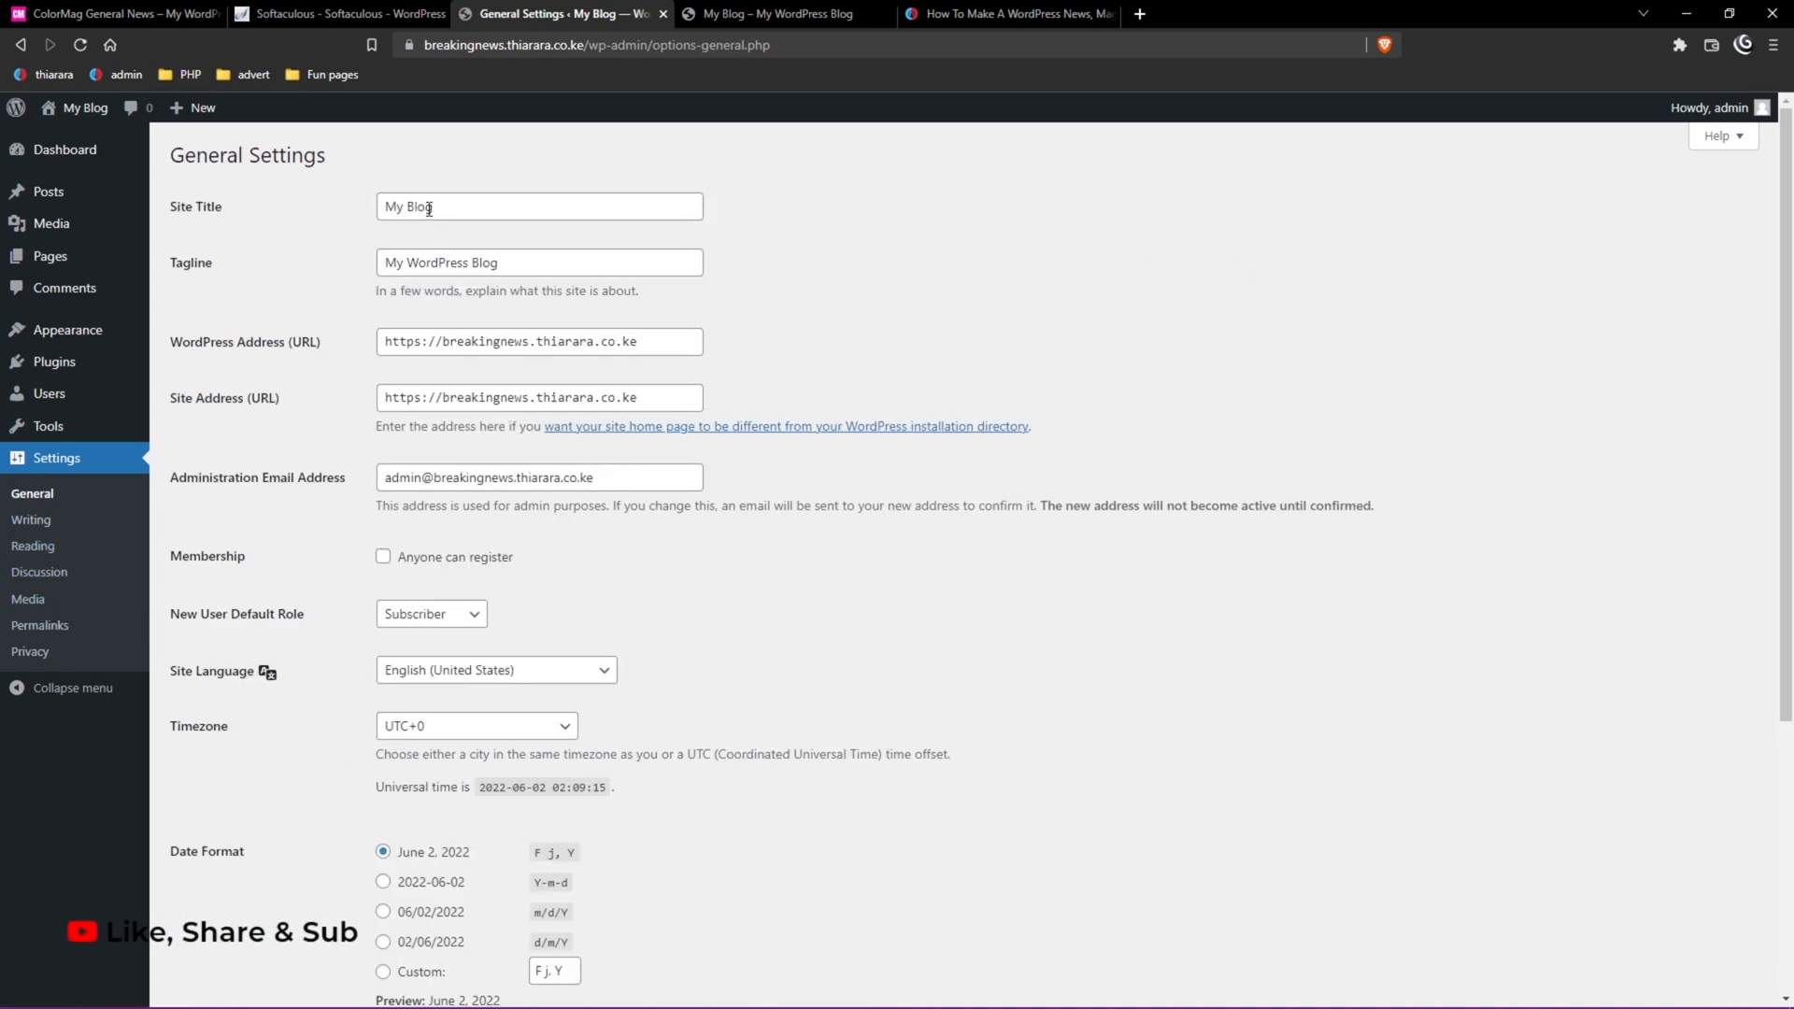
Compare with the front page, then select the 'My Blog' site title in General Settings.
{"action": "key", "text": "Tab"}
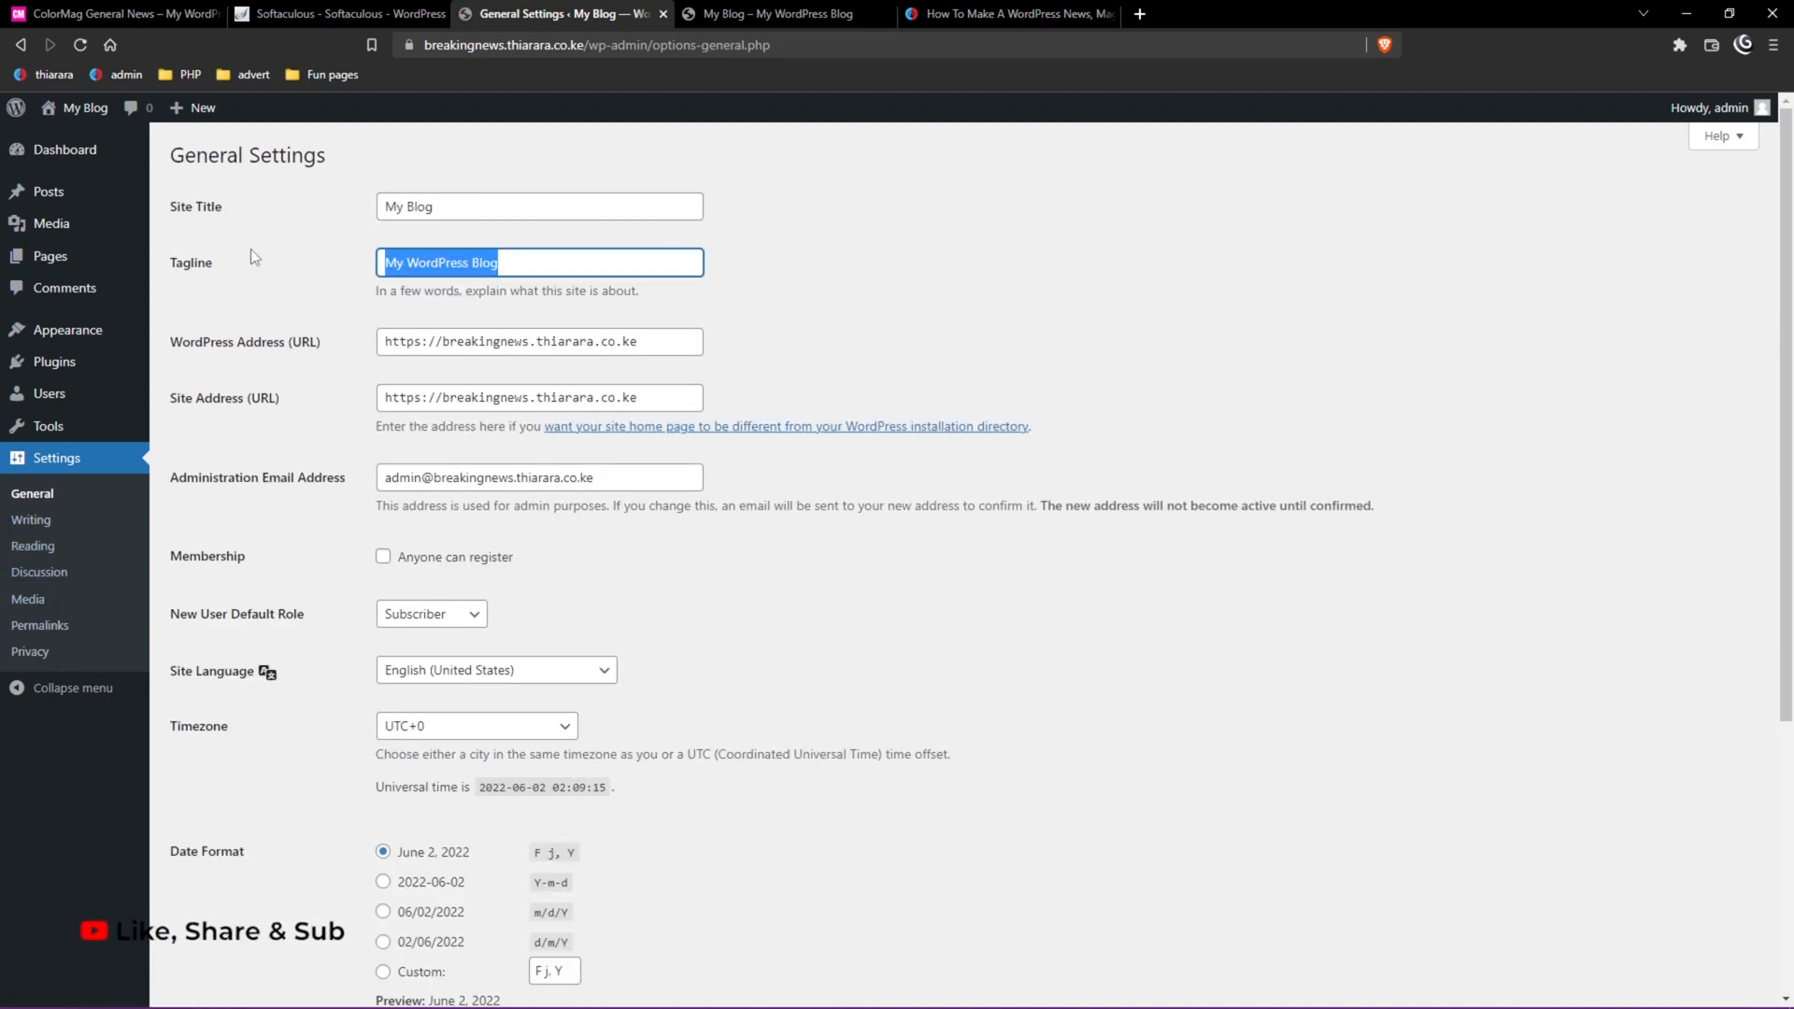
{"action": "key", "text": "ctrl+Tab"}
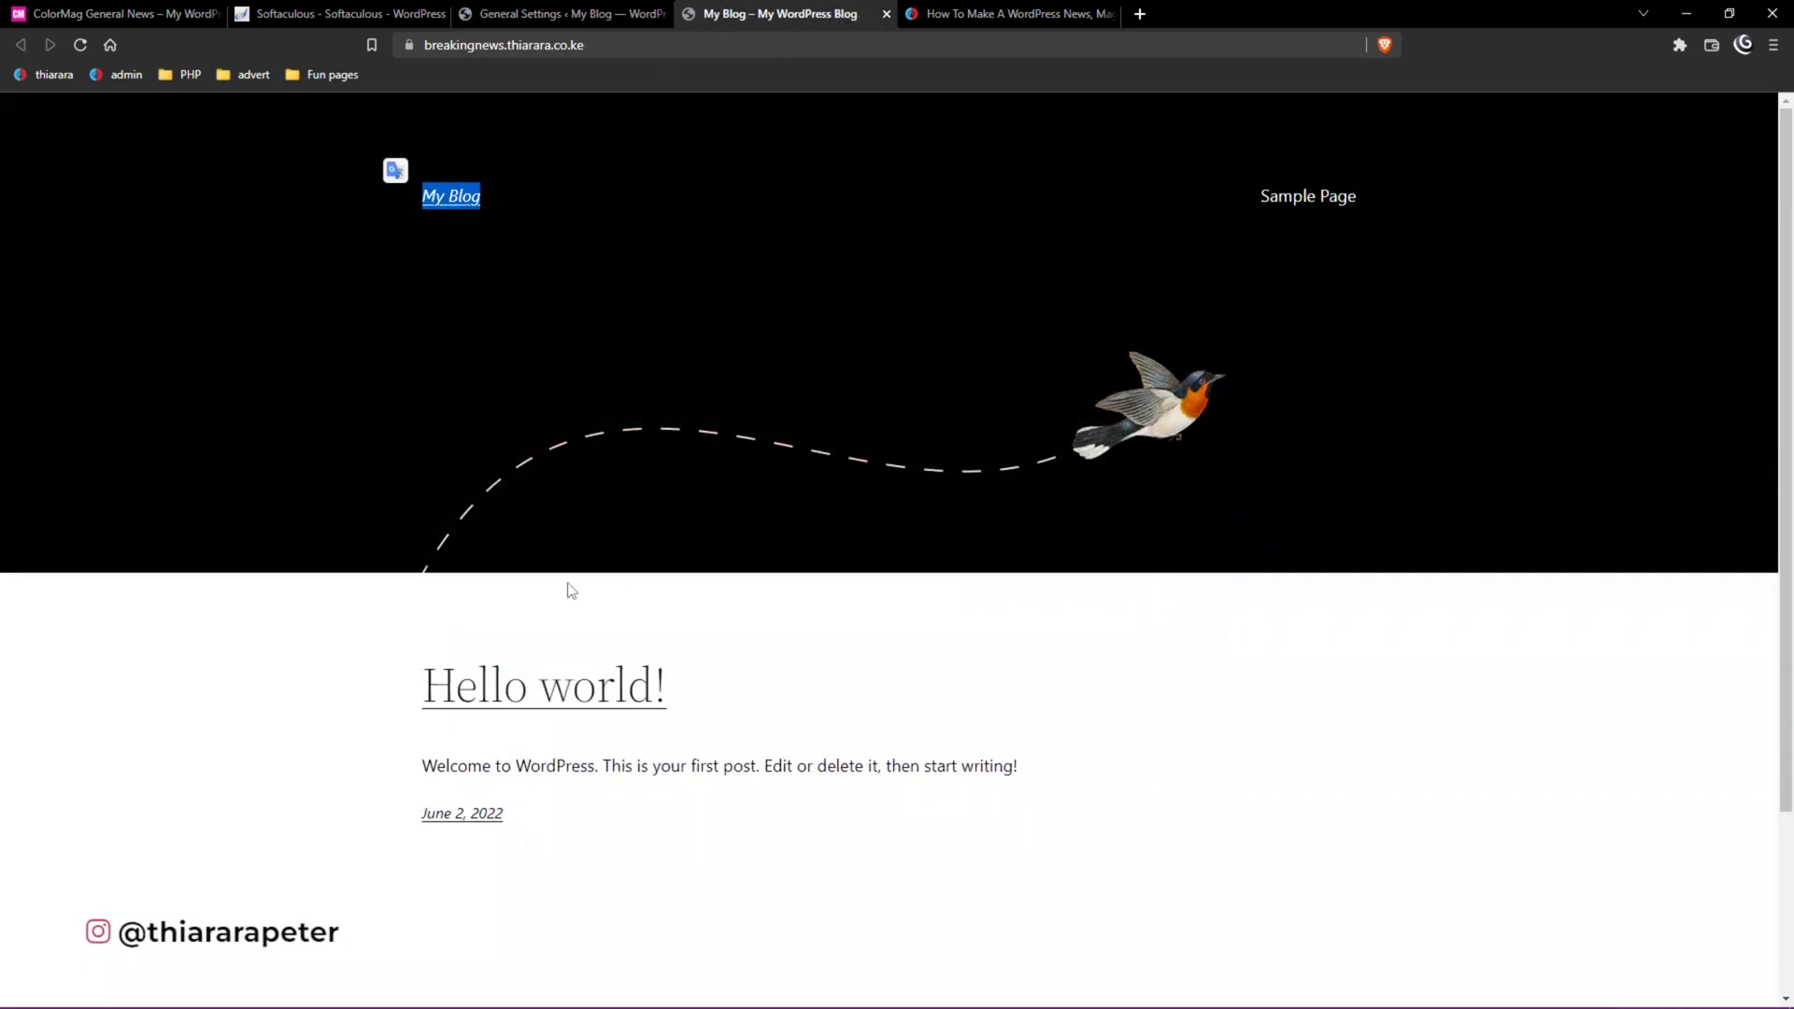
{"action": "scroll", "coordinate": [543, 677], "scroll_direction": "down", "scroll_amount": 3}
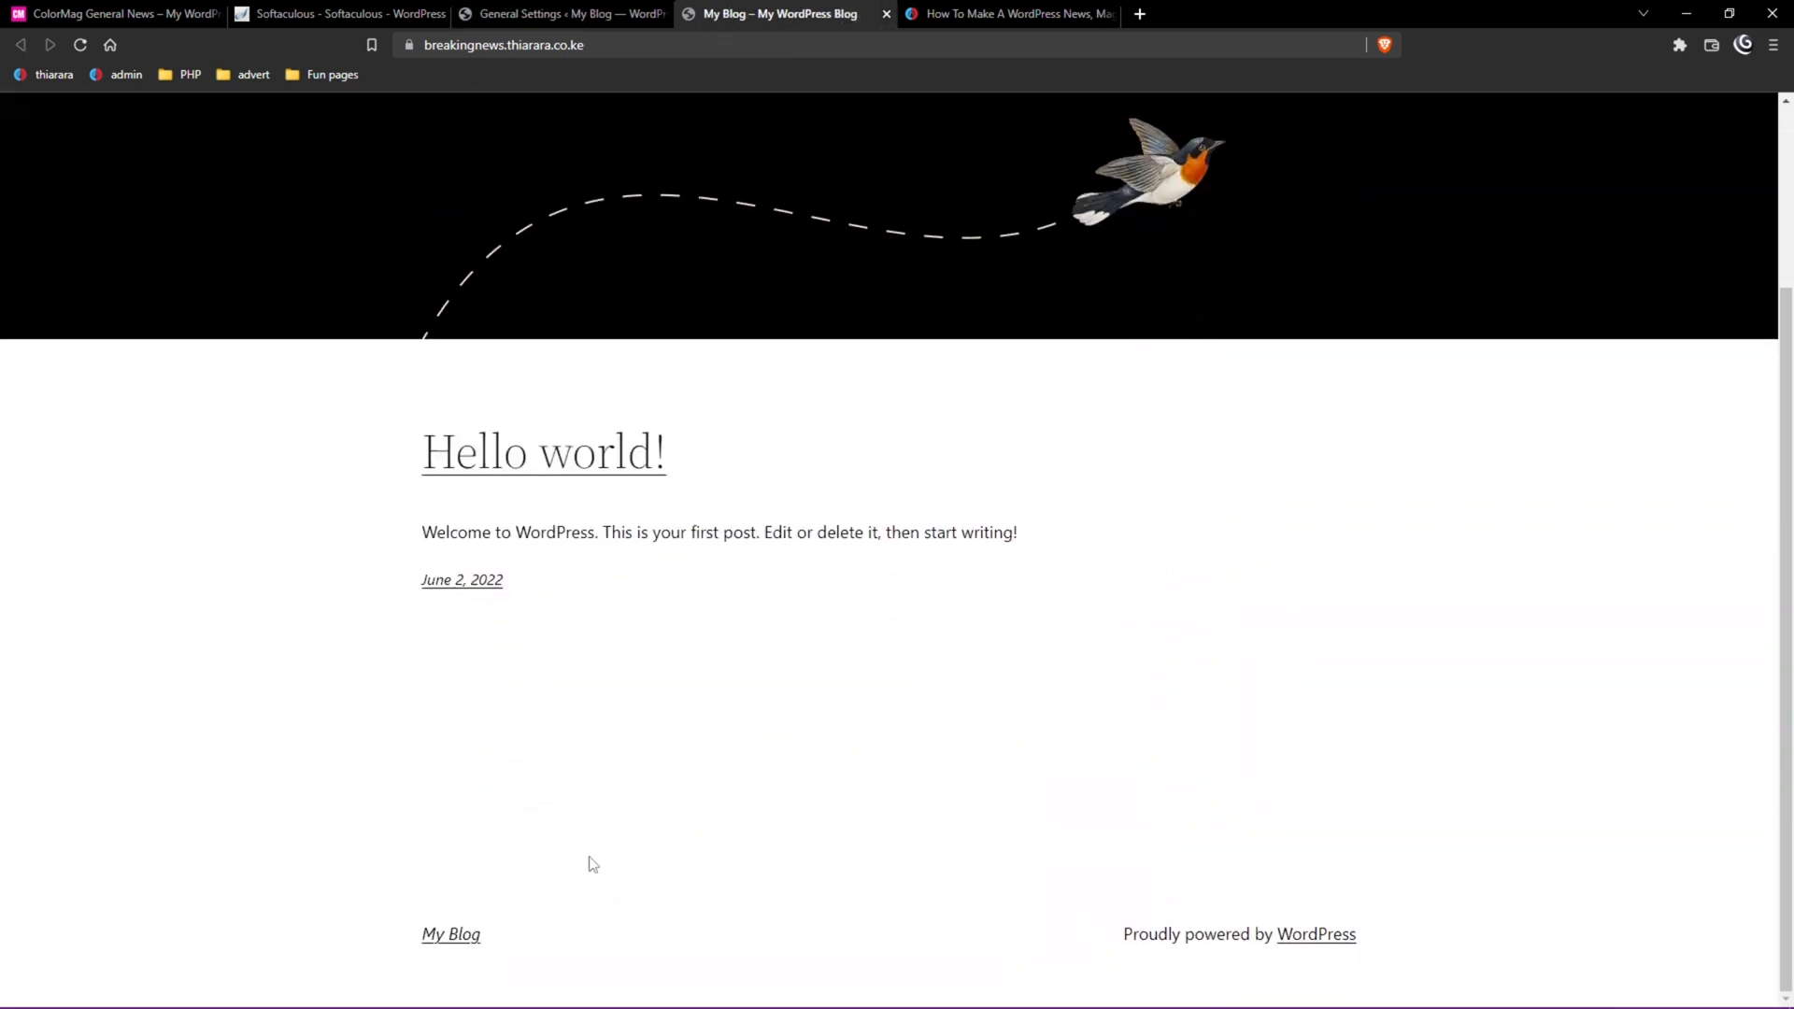
{"action": "scroll", "coordinate": [592, 864], "scroll_direction": "up", "scroll_amount": 3}
{"action": "left_click", "coordinate": [548, 16]}
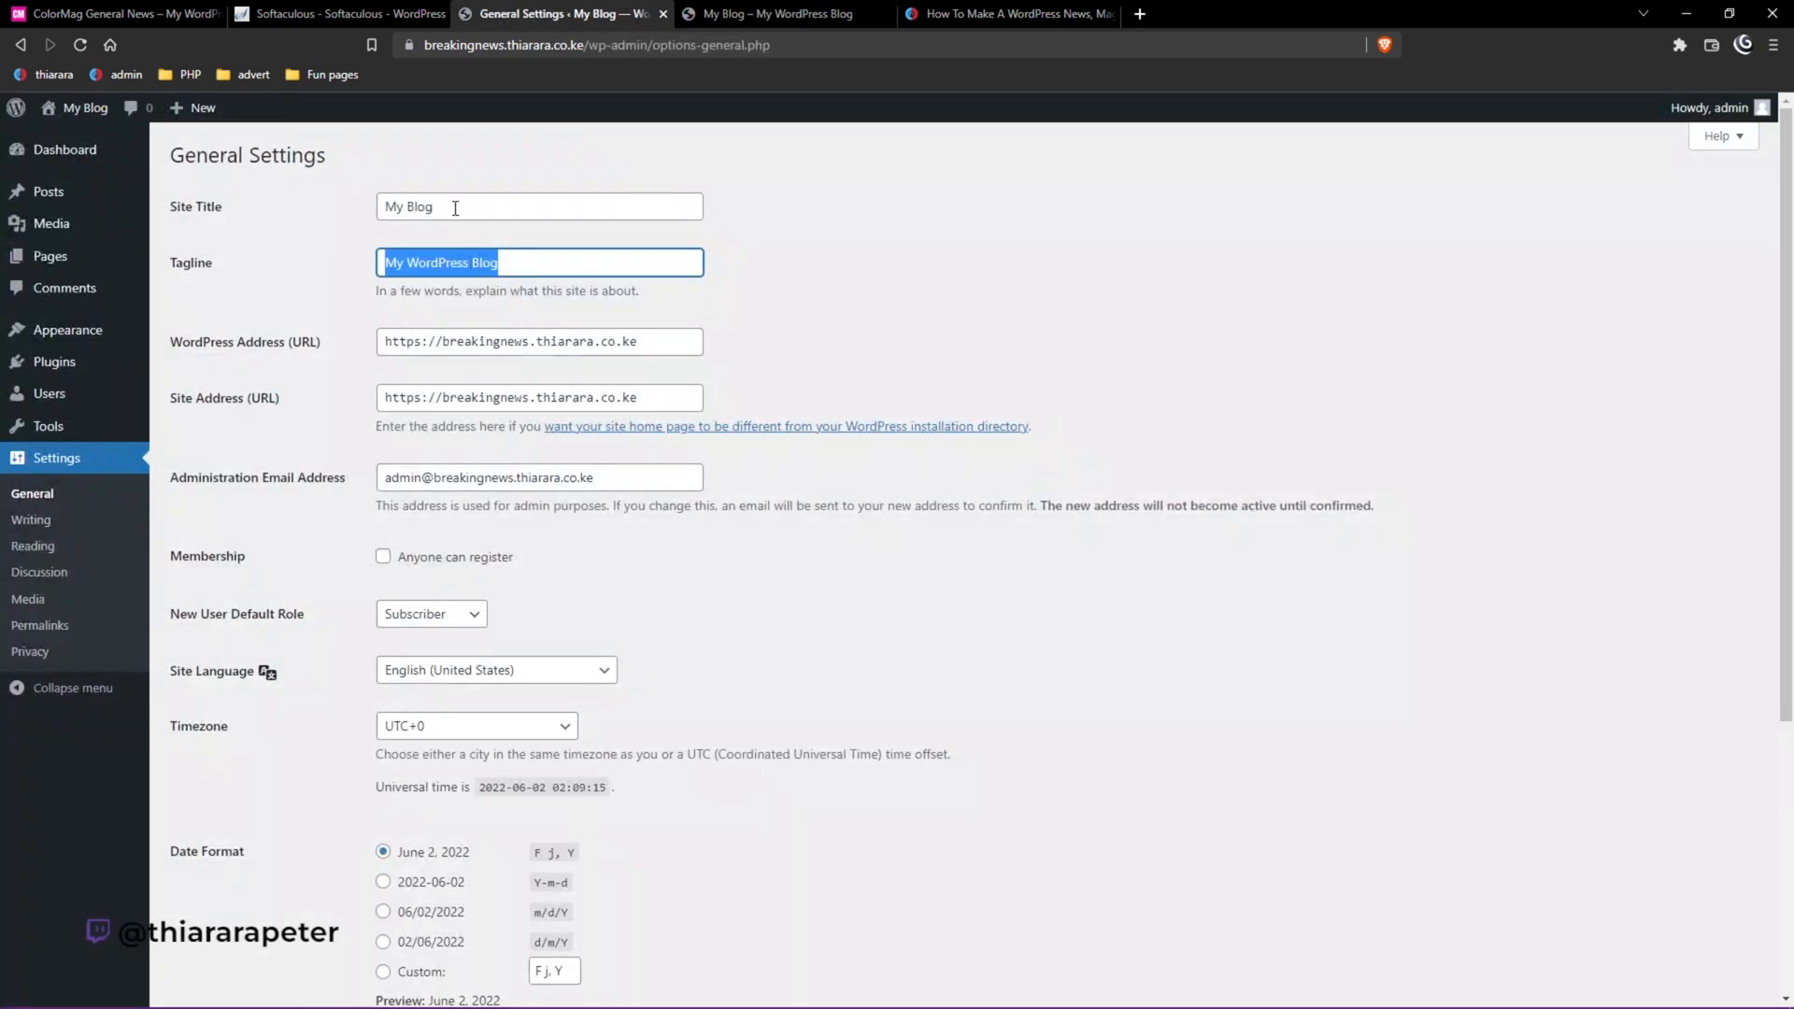
{"action": "left_click_drag", "start_coordinate": [452, 205], "coordinate": [304, 212]}
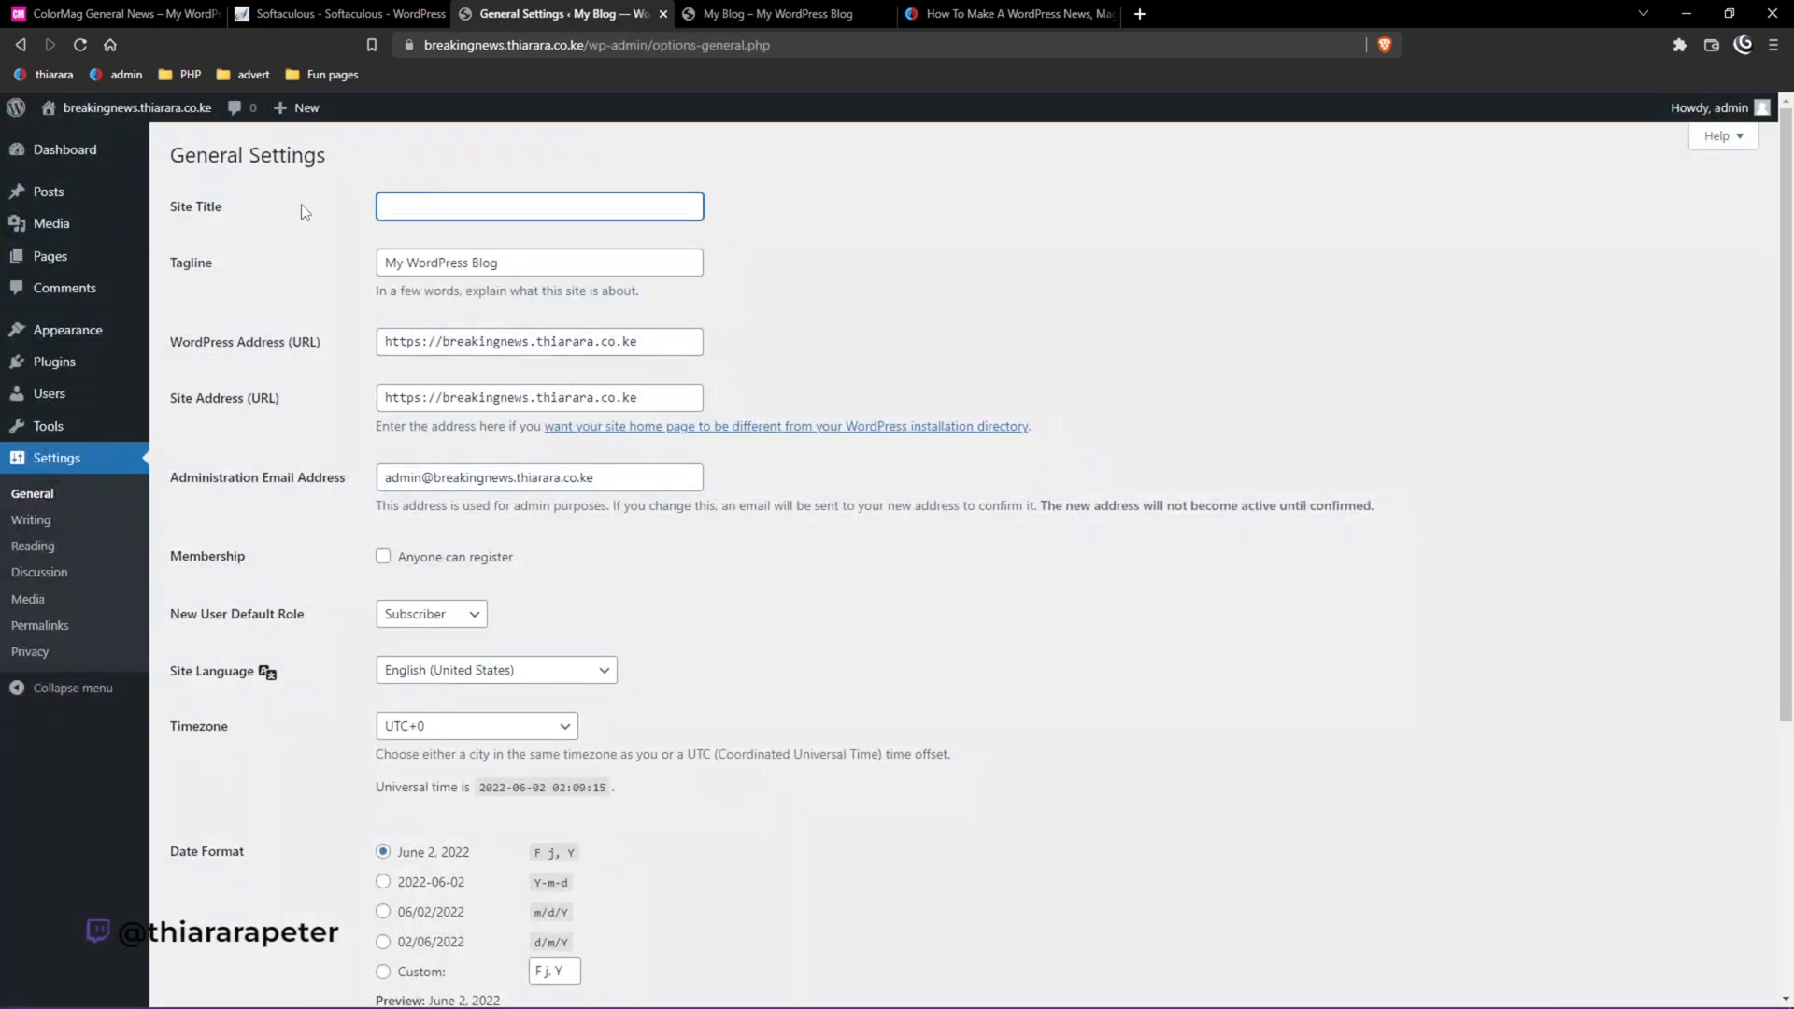
Set the site title to 'Breaking news' and edit the tagline.
{"action": "type", "text": "br"}
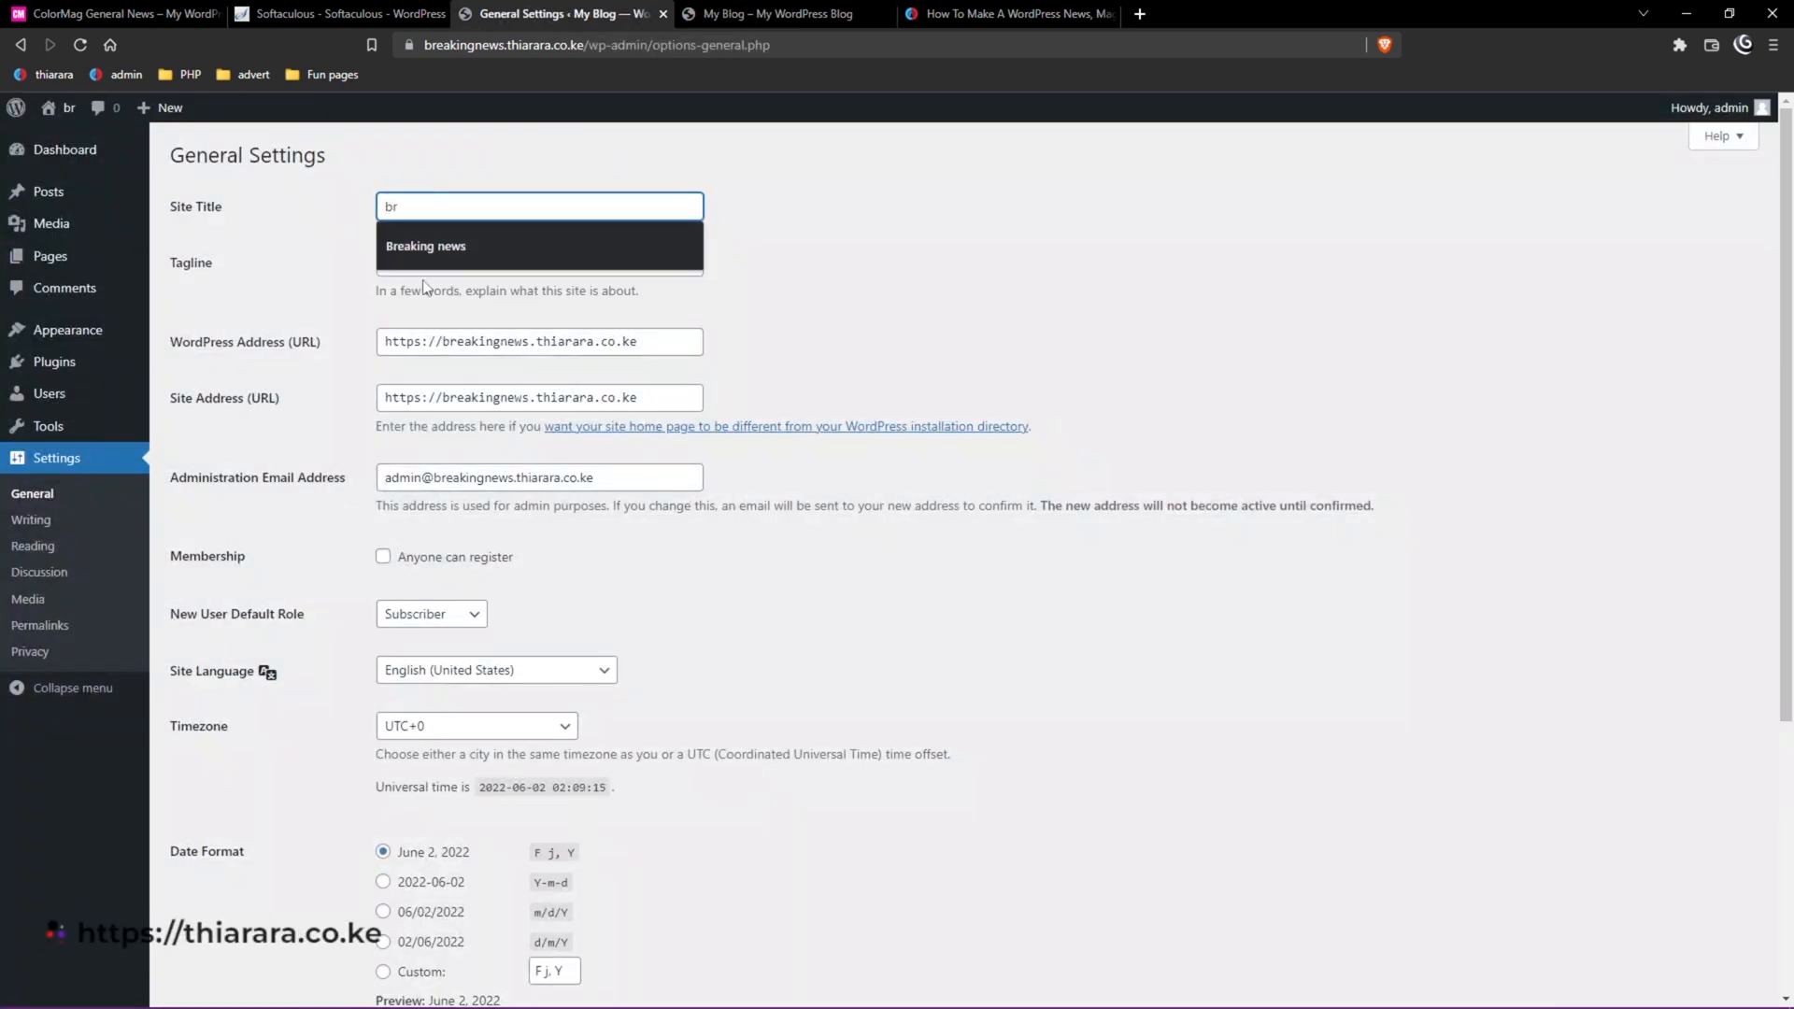
{"action": "left_click", "coordinate": [430, 252]}
{"action": "left_click_drag", "start_coordinate": [514, 263], "coordinate": [457, 263]}
{"action": "type", "text": "ing news"}
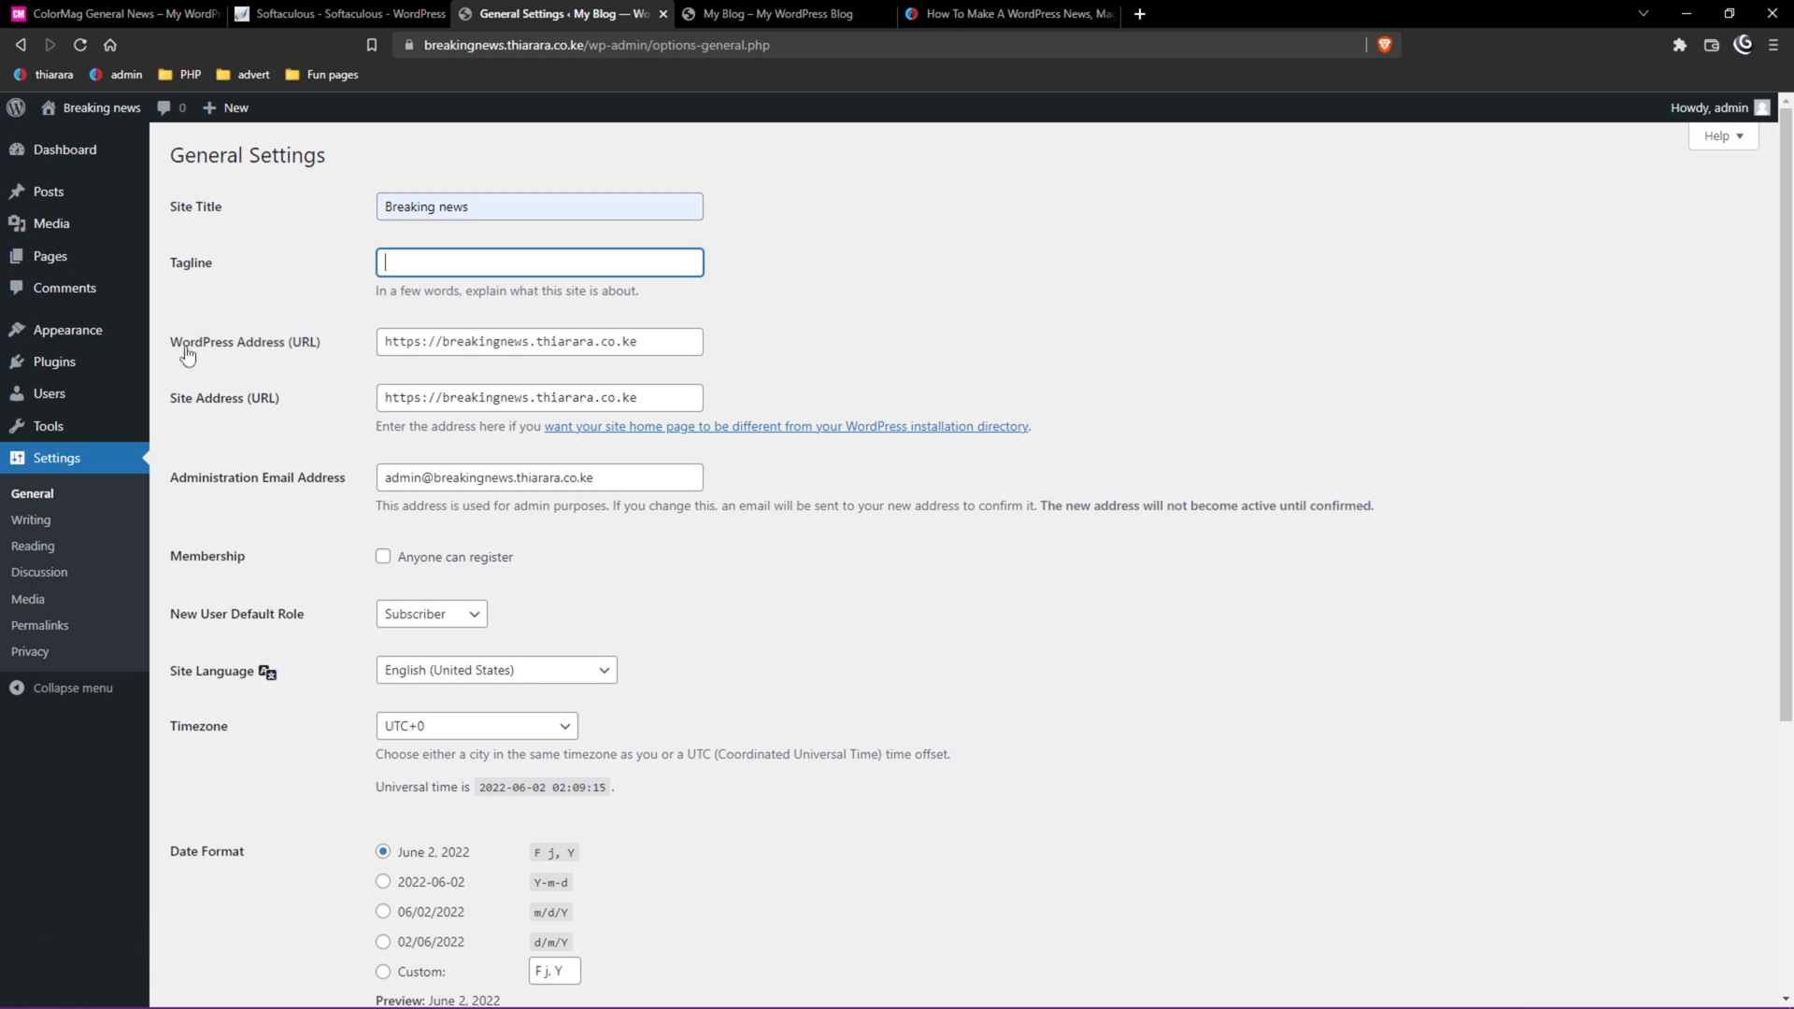
{"action": "left_click", "coordinate": [419, 342]}
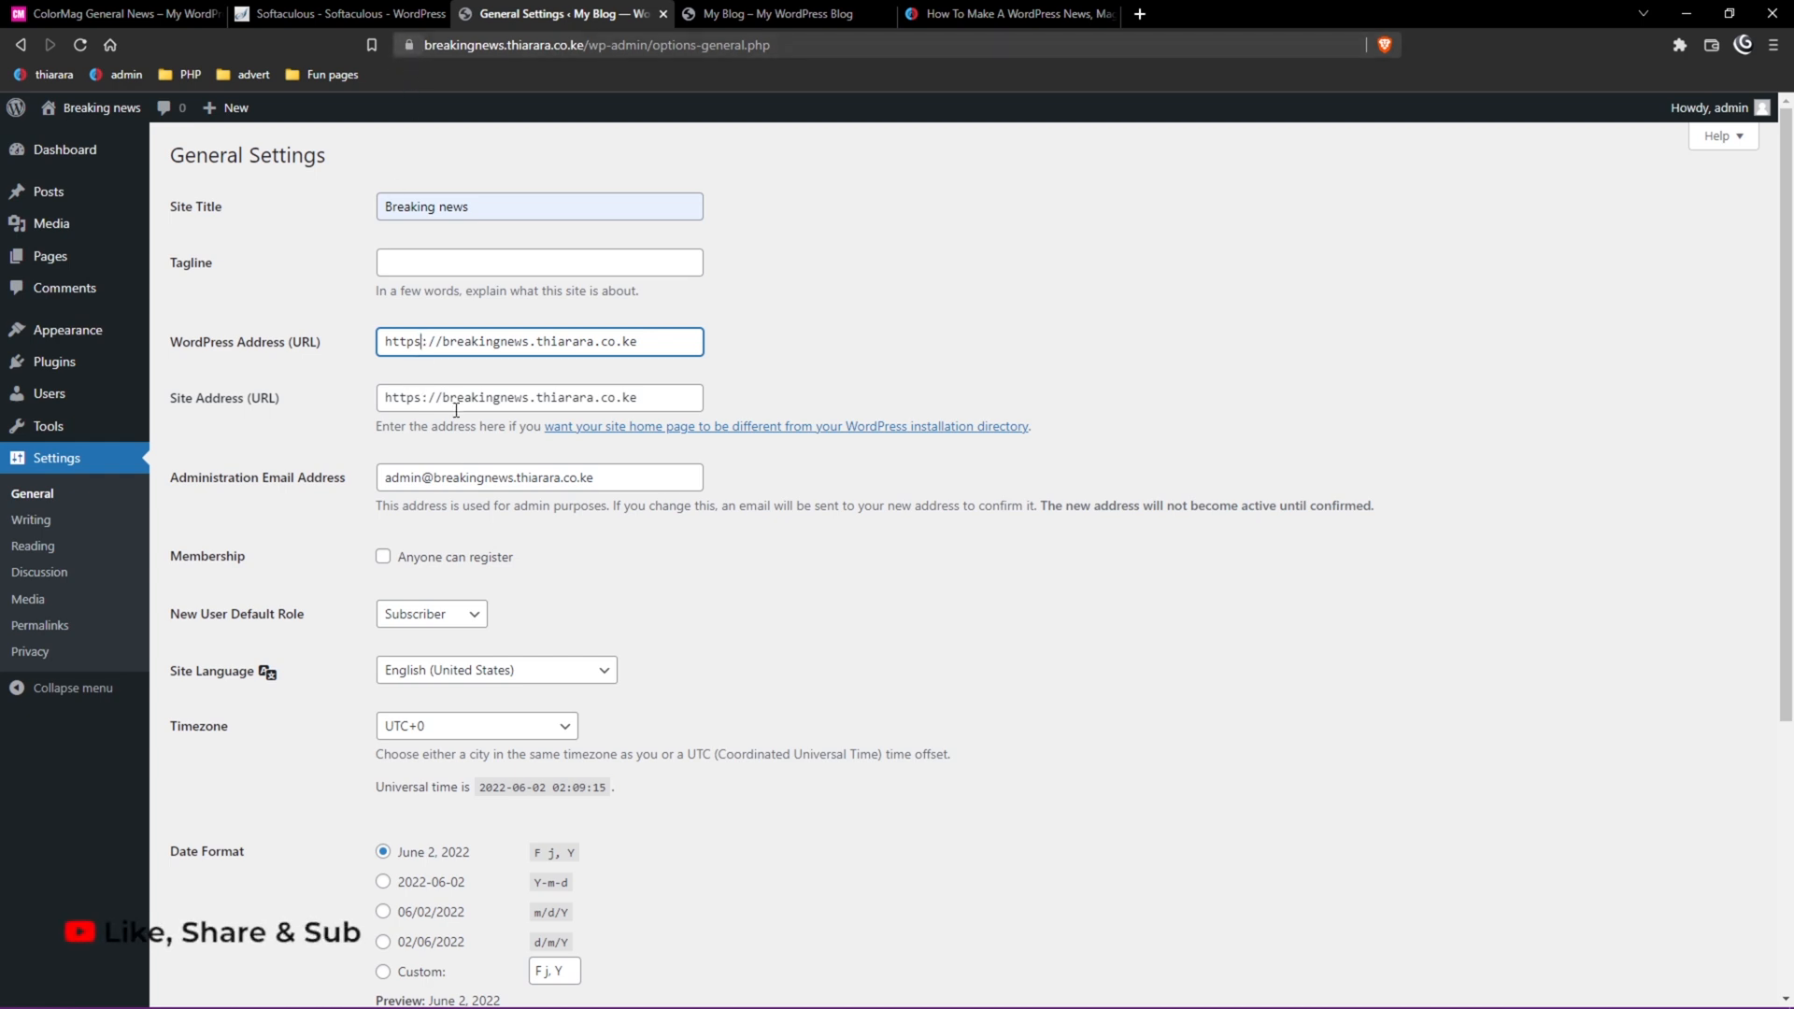
Allow anyone to register as Subscriber, set the timezone to UTC+3, and save.
{"action": "left_click", "coordinate": [385, 558]}
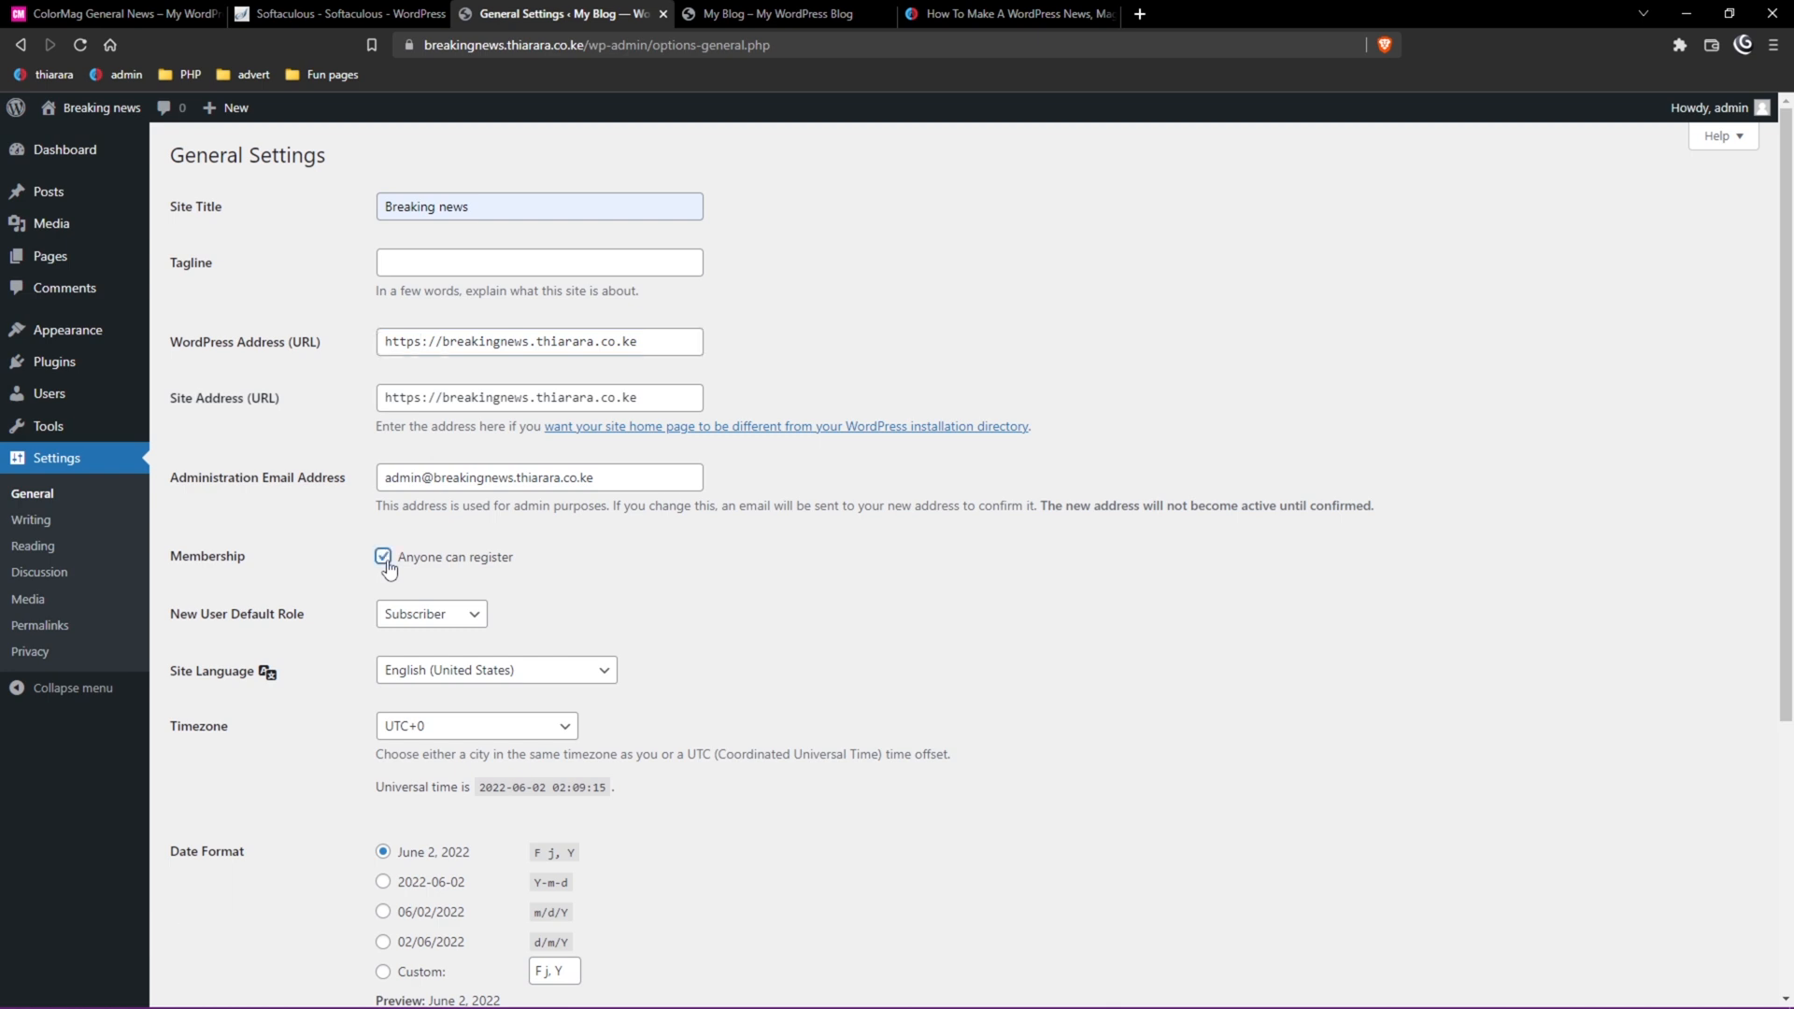
{"action": "left_click", "coordinate": [412, 615]}
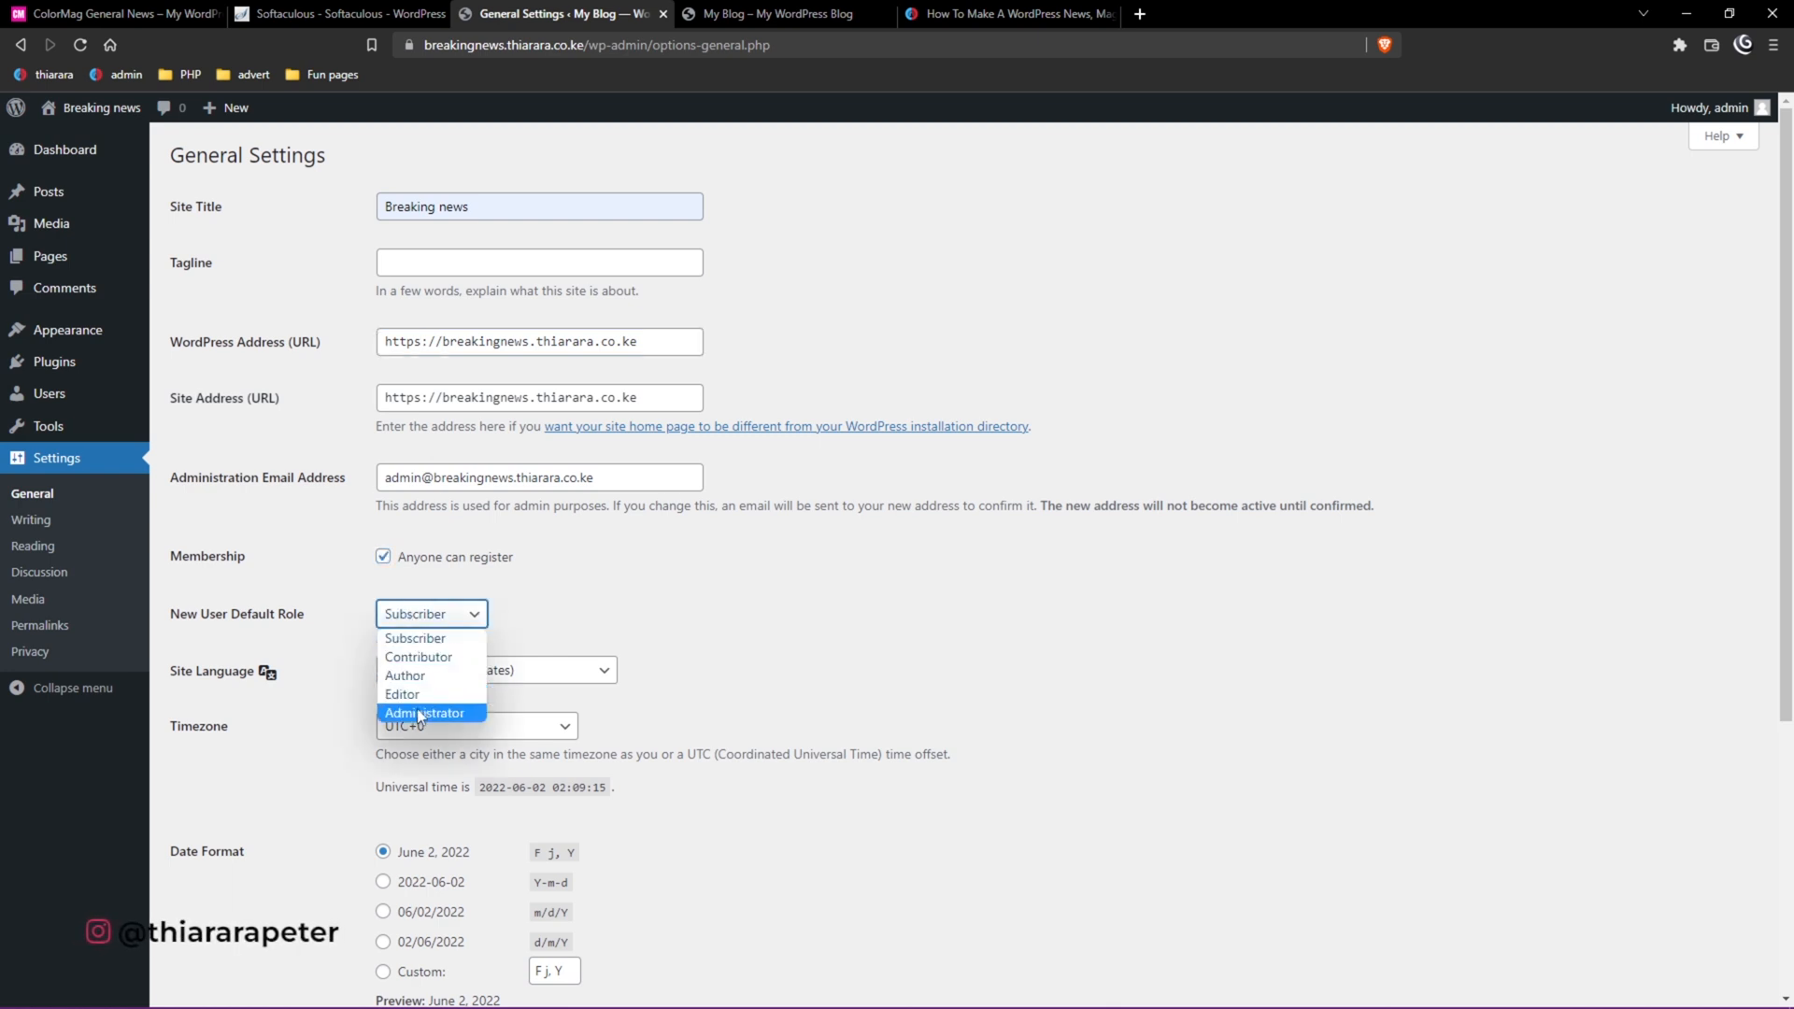
{"action": "left_click", "coordinate": [434, 645]}
{"action": "scroll", "coordinate": [472, 628], "scroll_direction": "down", "scroll_amount": 4}
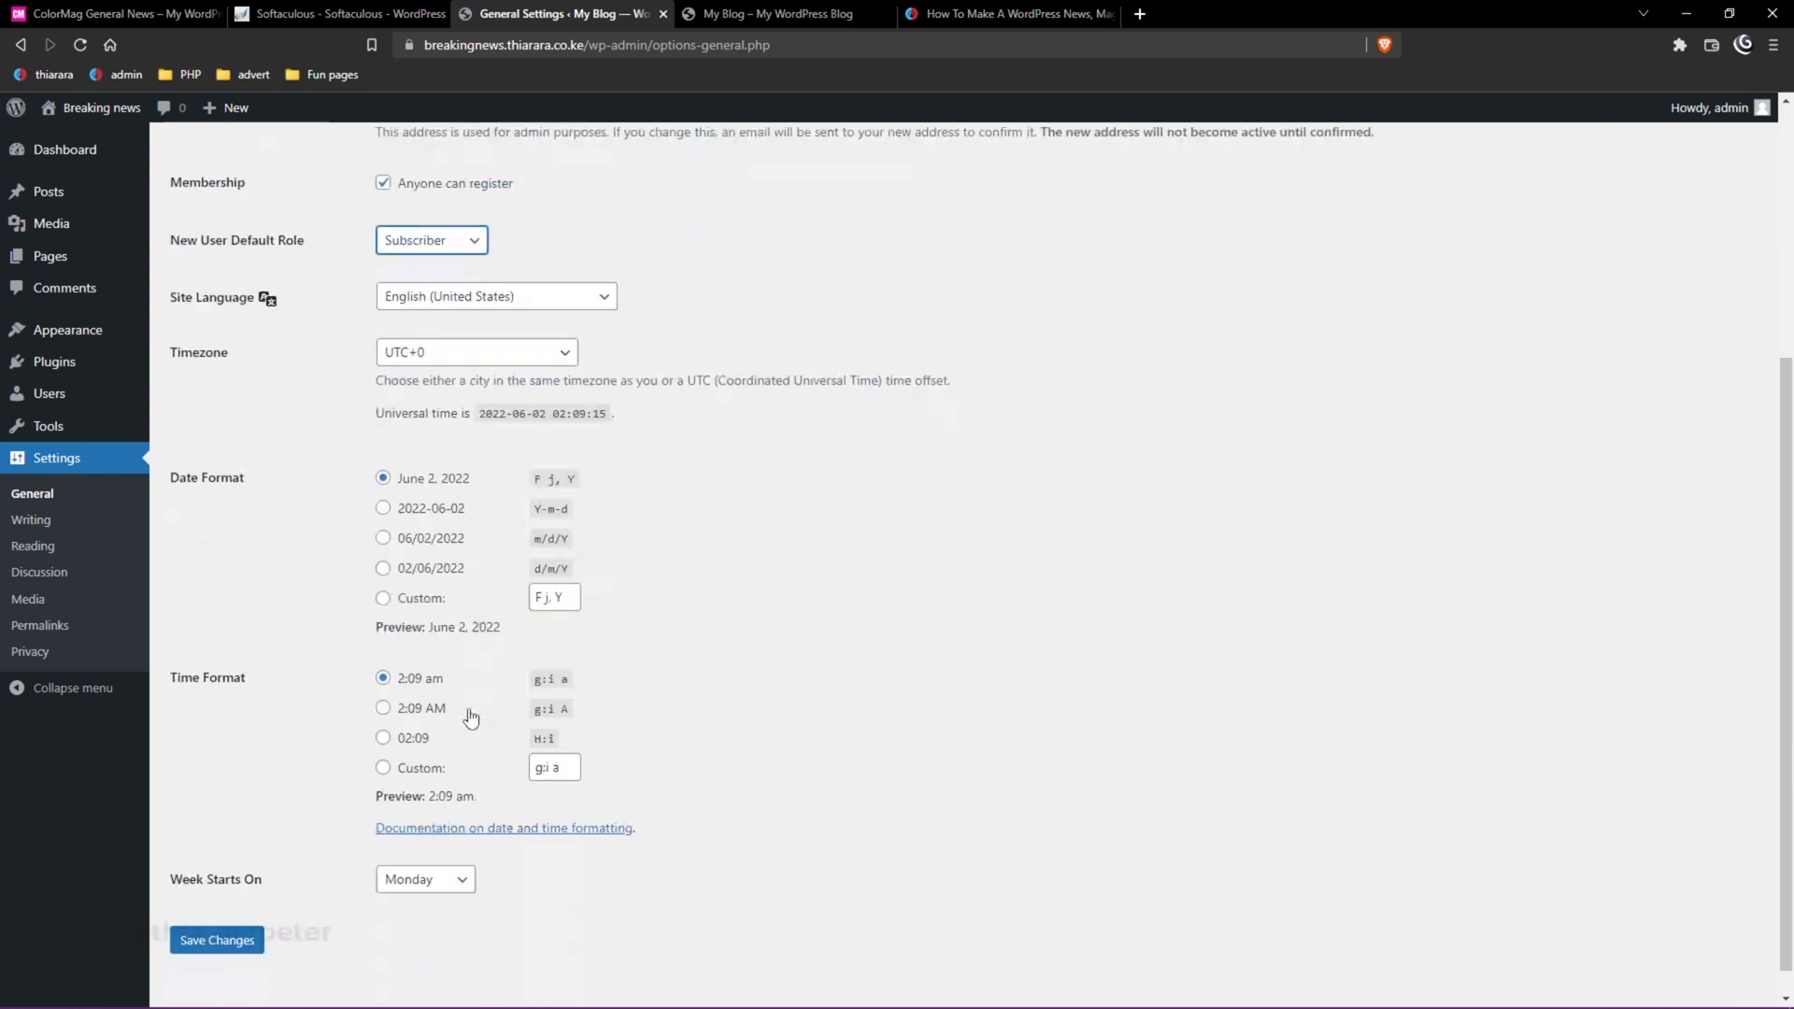
{"action": "left_click", "coordinate": [438, 363]}
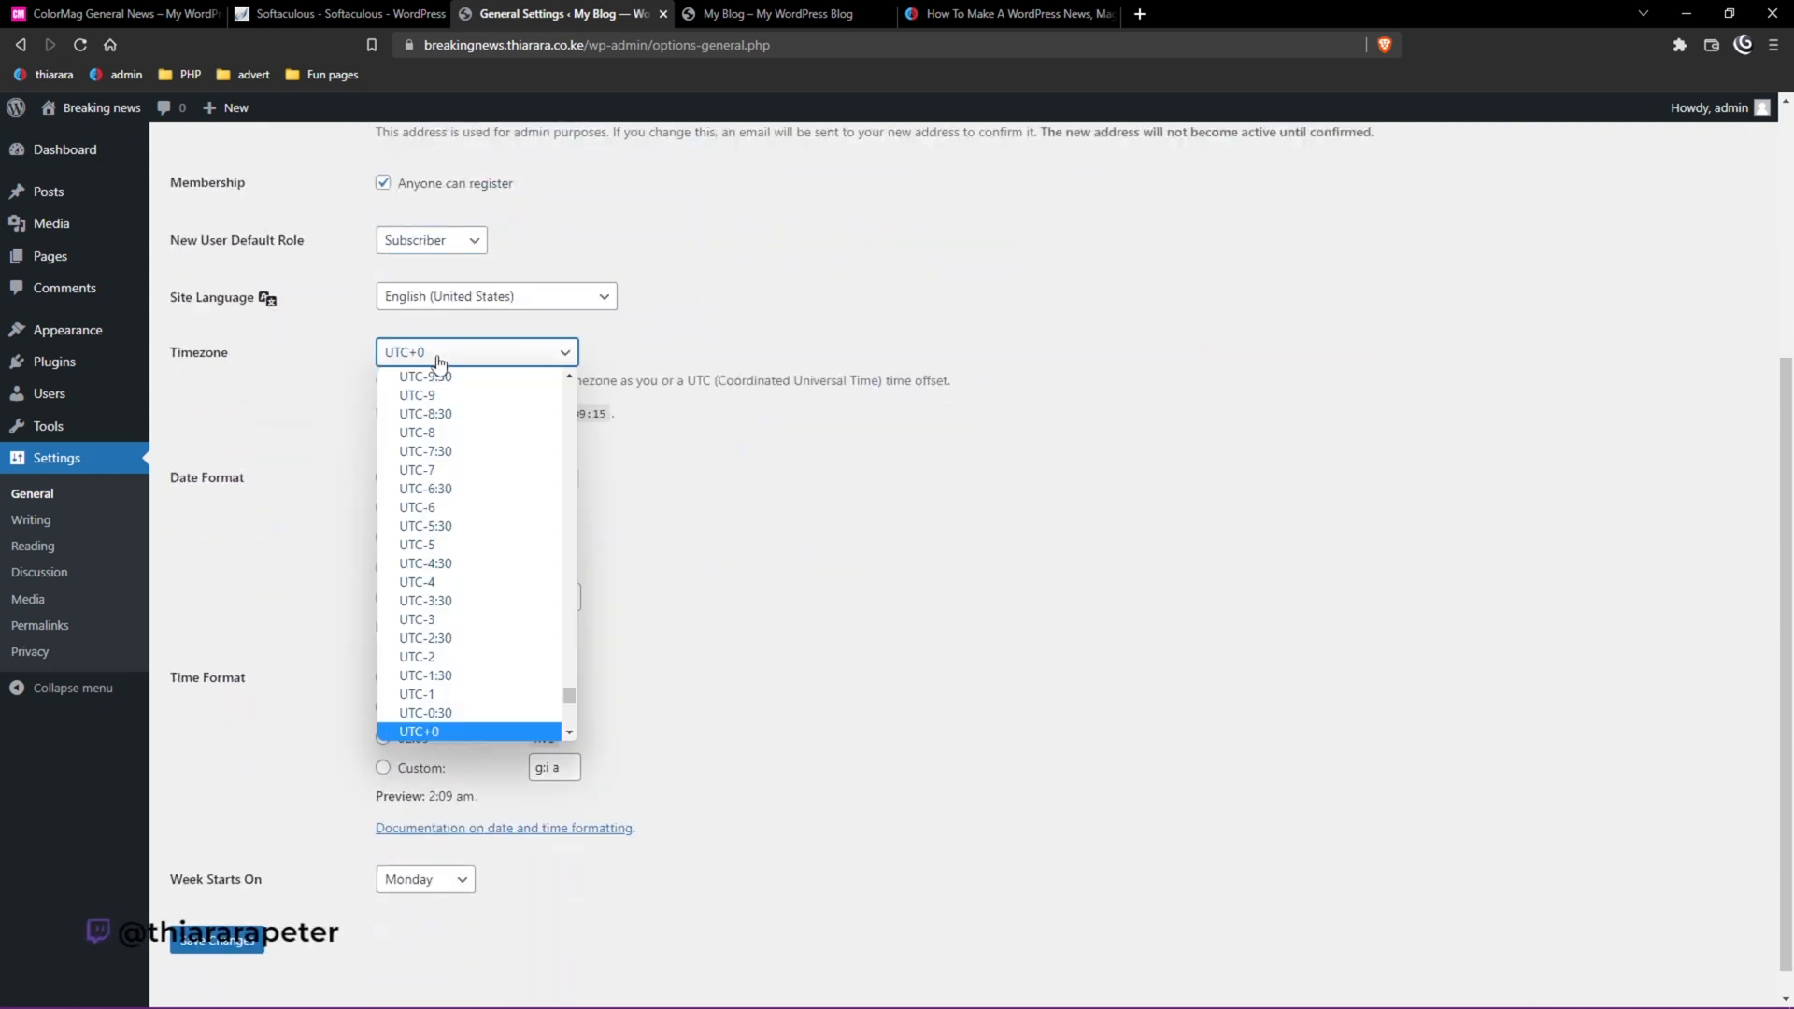
{"action": "scroll", "coordinate": [458, 645], "scroll_direction": "down", "scroll_amount": 3}
{"action": "left_click", "coordinate": [456, 596]}
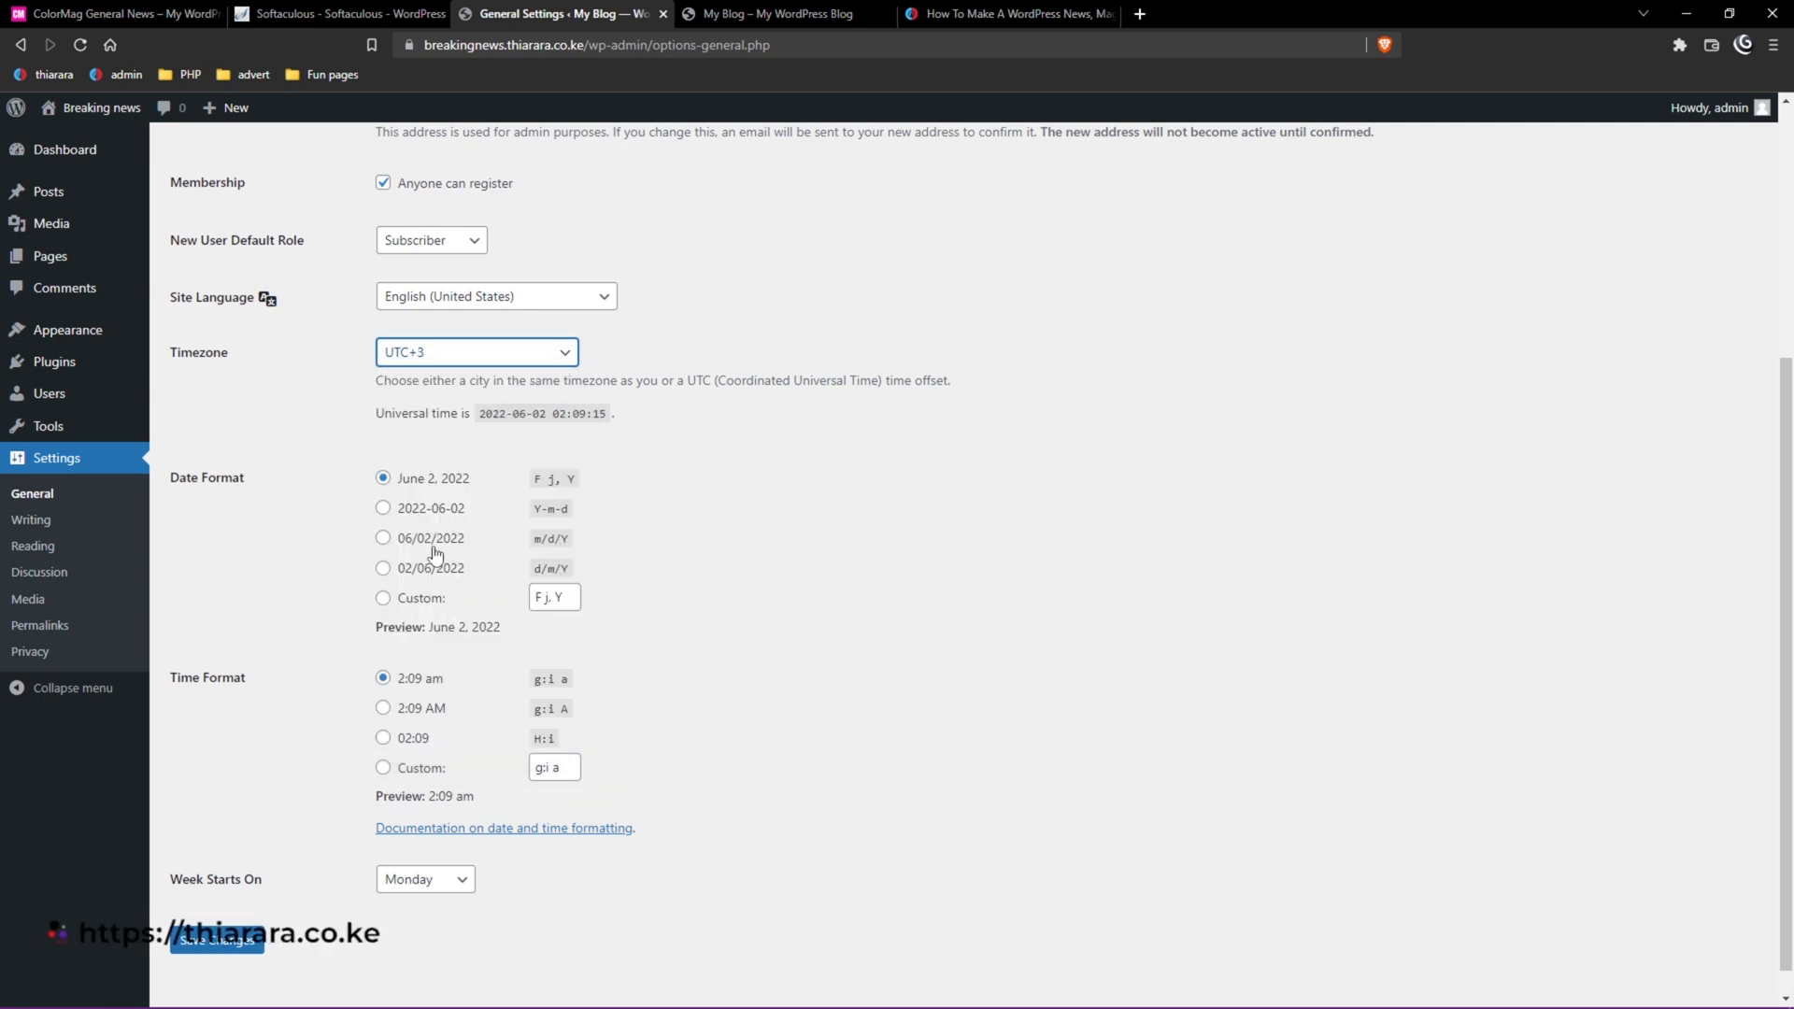
{"action": "left_click", "coordinate": [234, 942]}
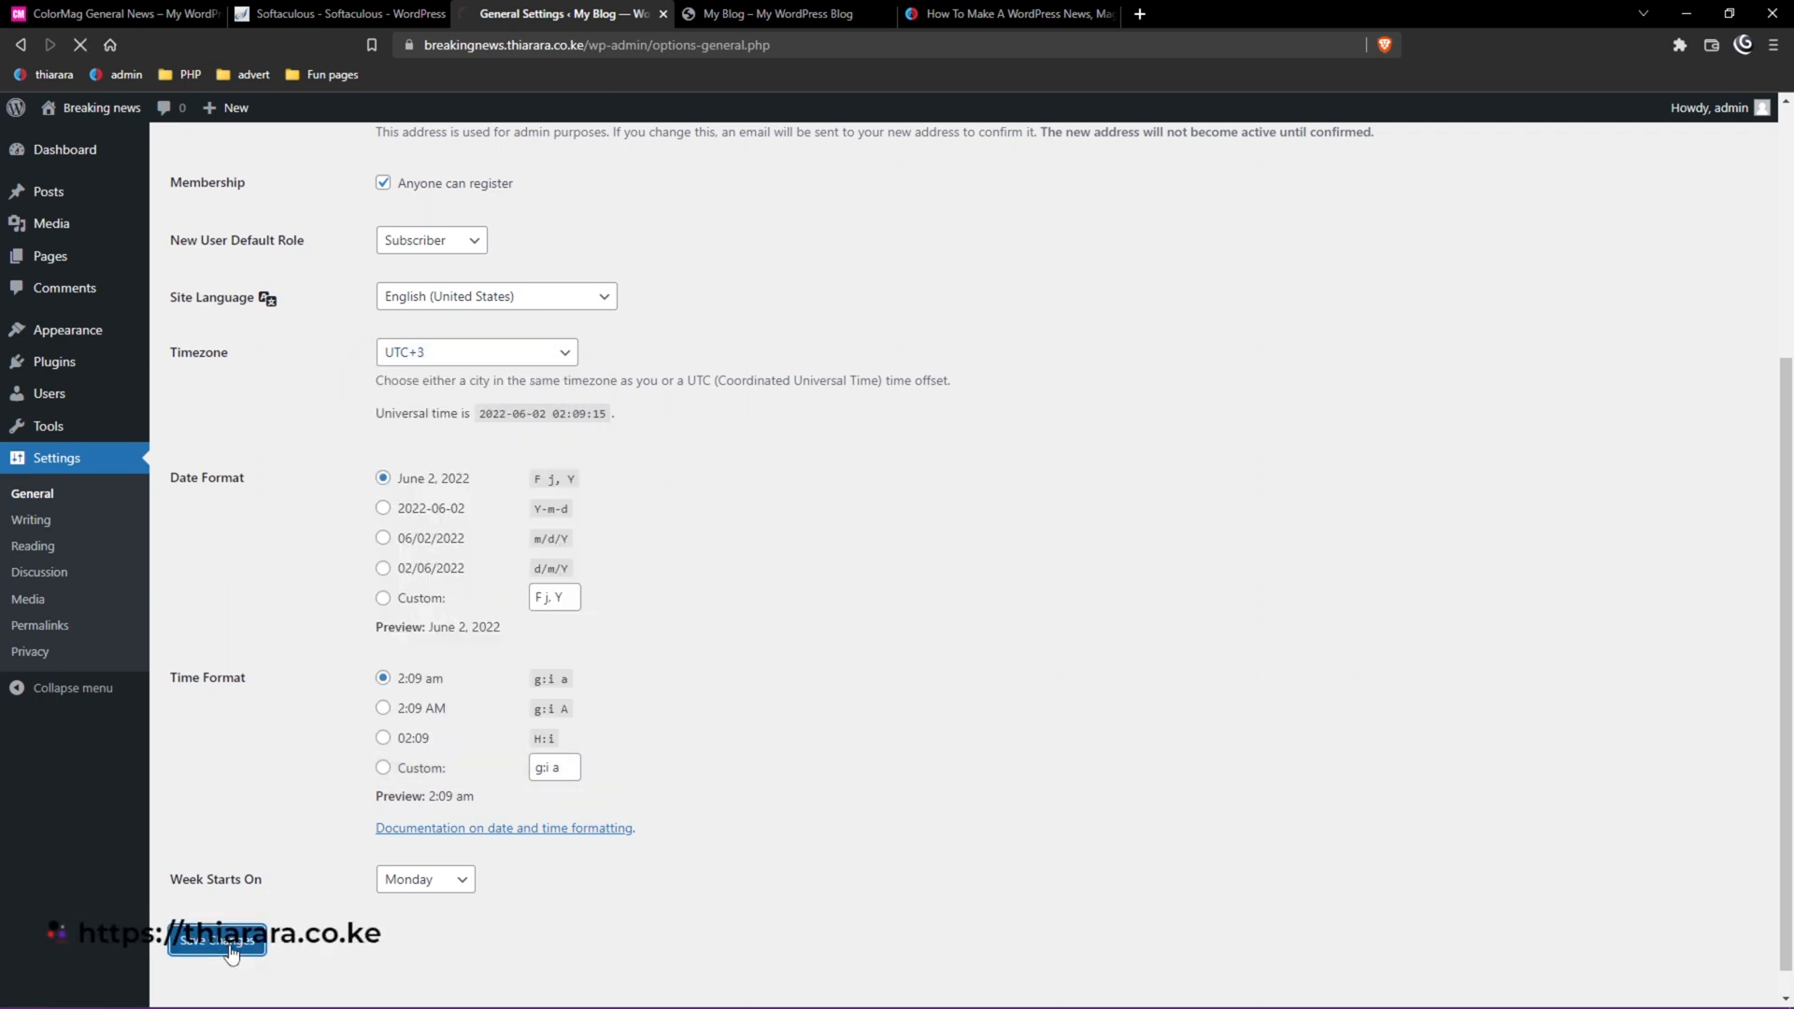
{"action": "left_click", "coordinate": [54, 374]}
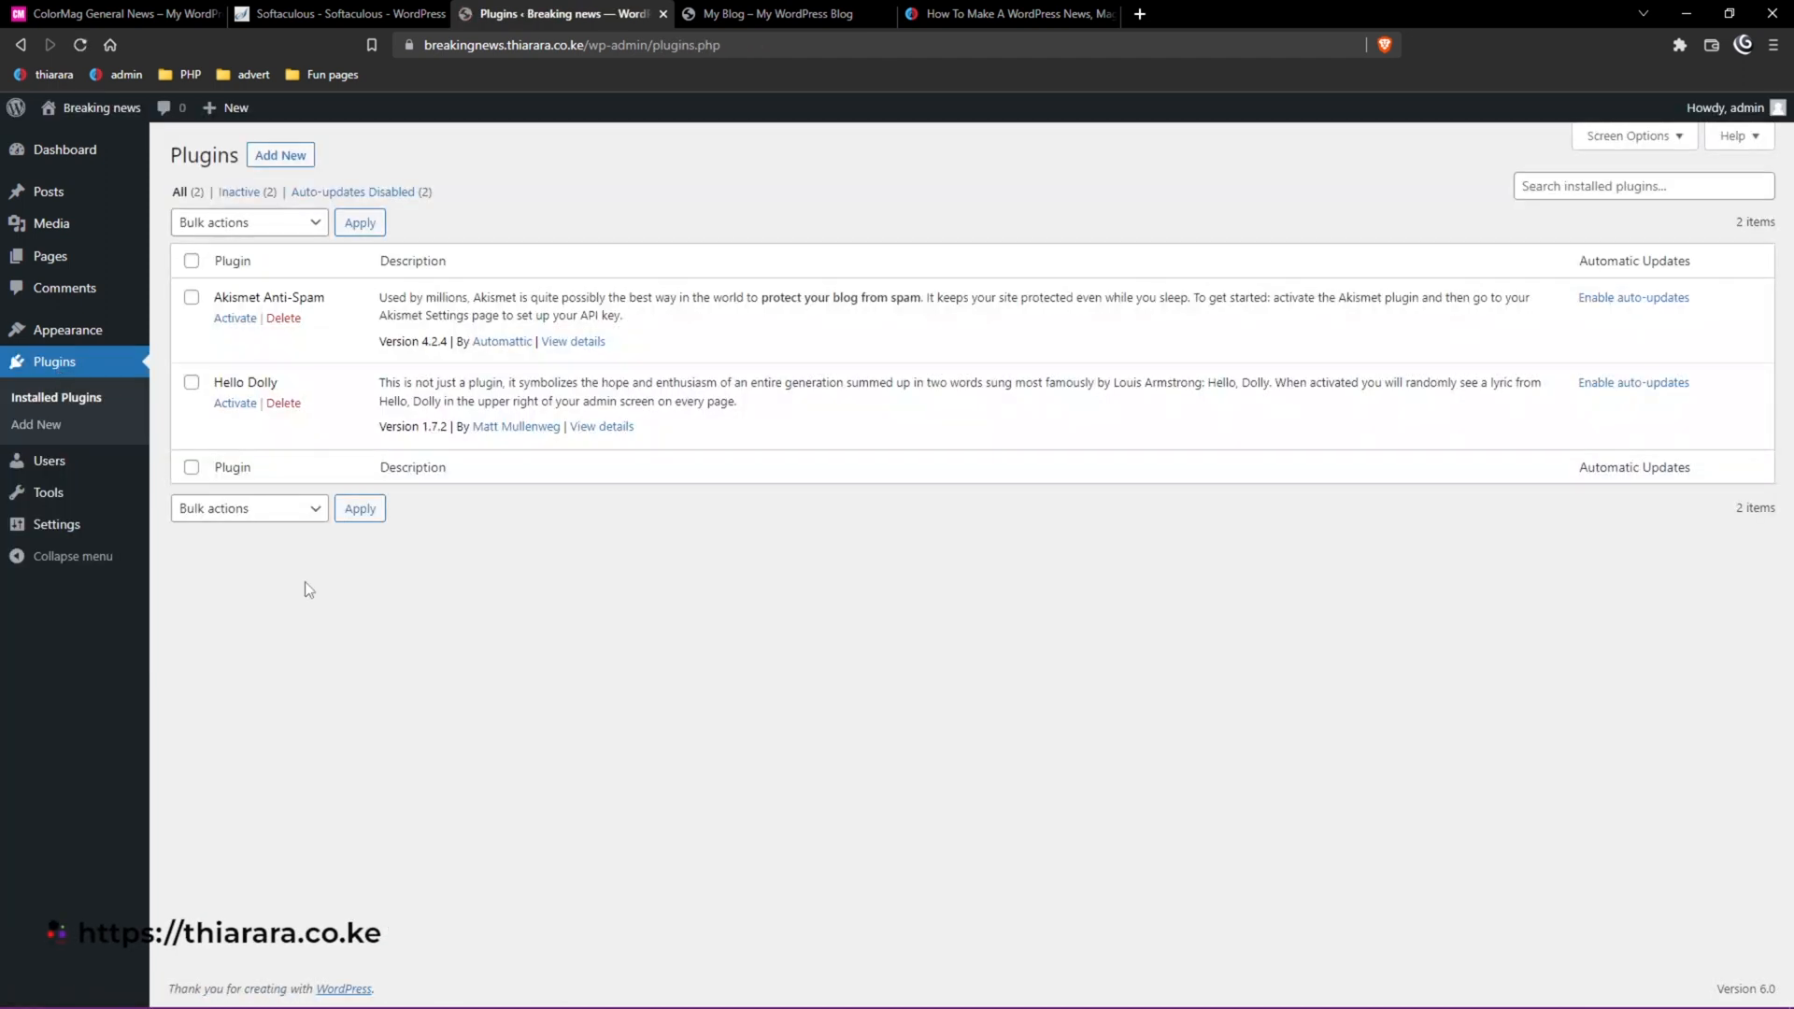
Bulk-delete the Akismet Anti-Spam and Hello Dolly plugins.
{"action": "left_click", "coordinate": [192, 261]}
{"action": "left_click", "coordinate": [297, 509]}
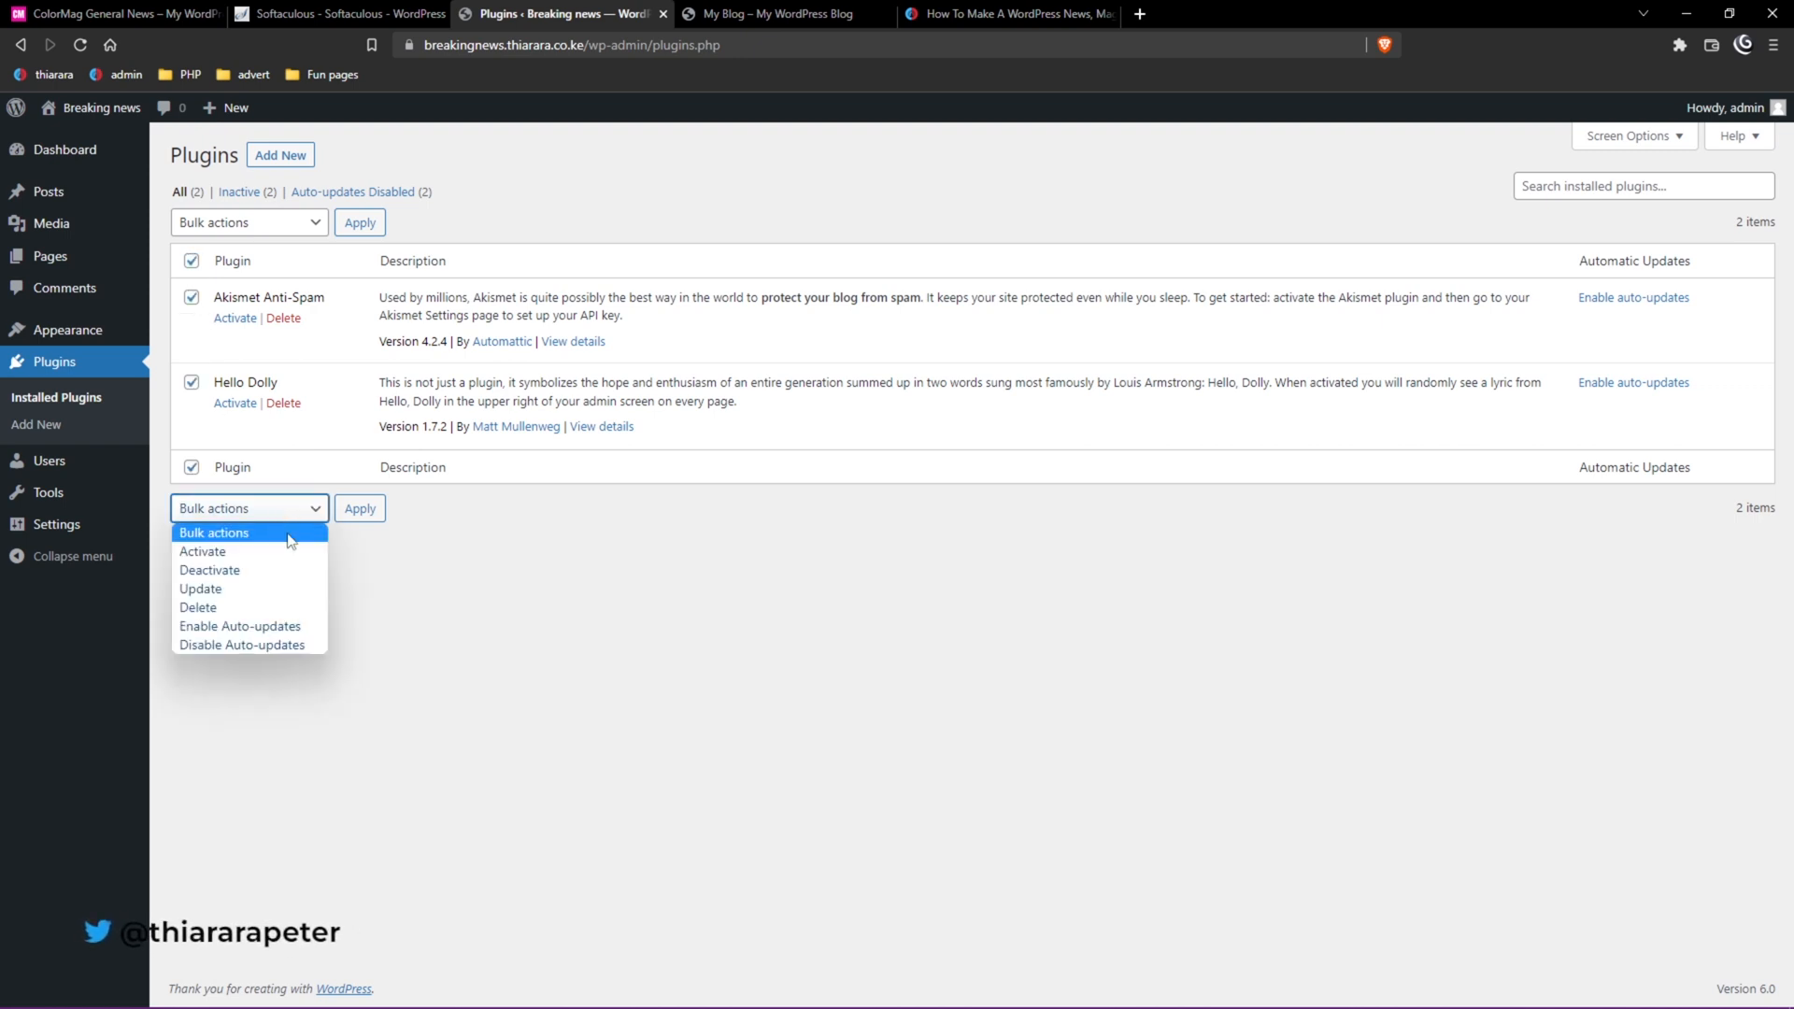
{"action": "left_click", "coordinate": [260, 606]}
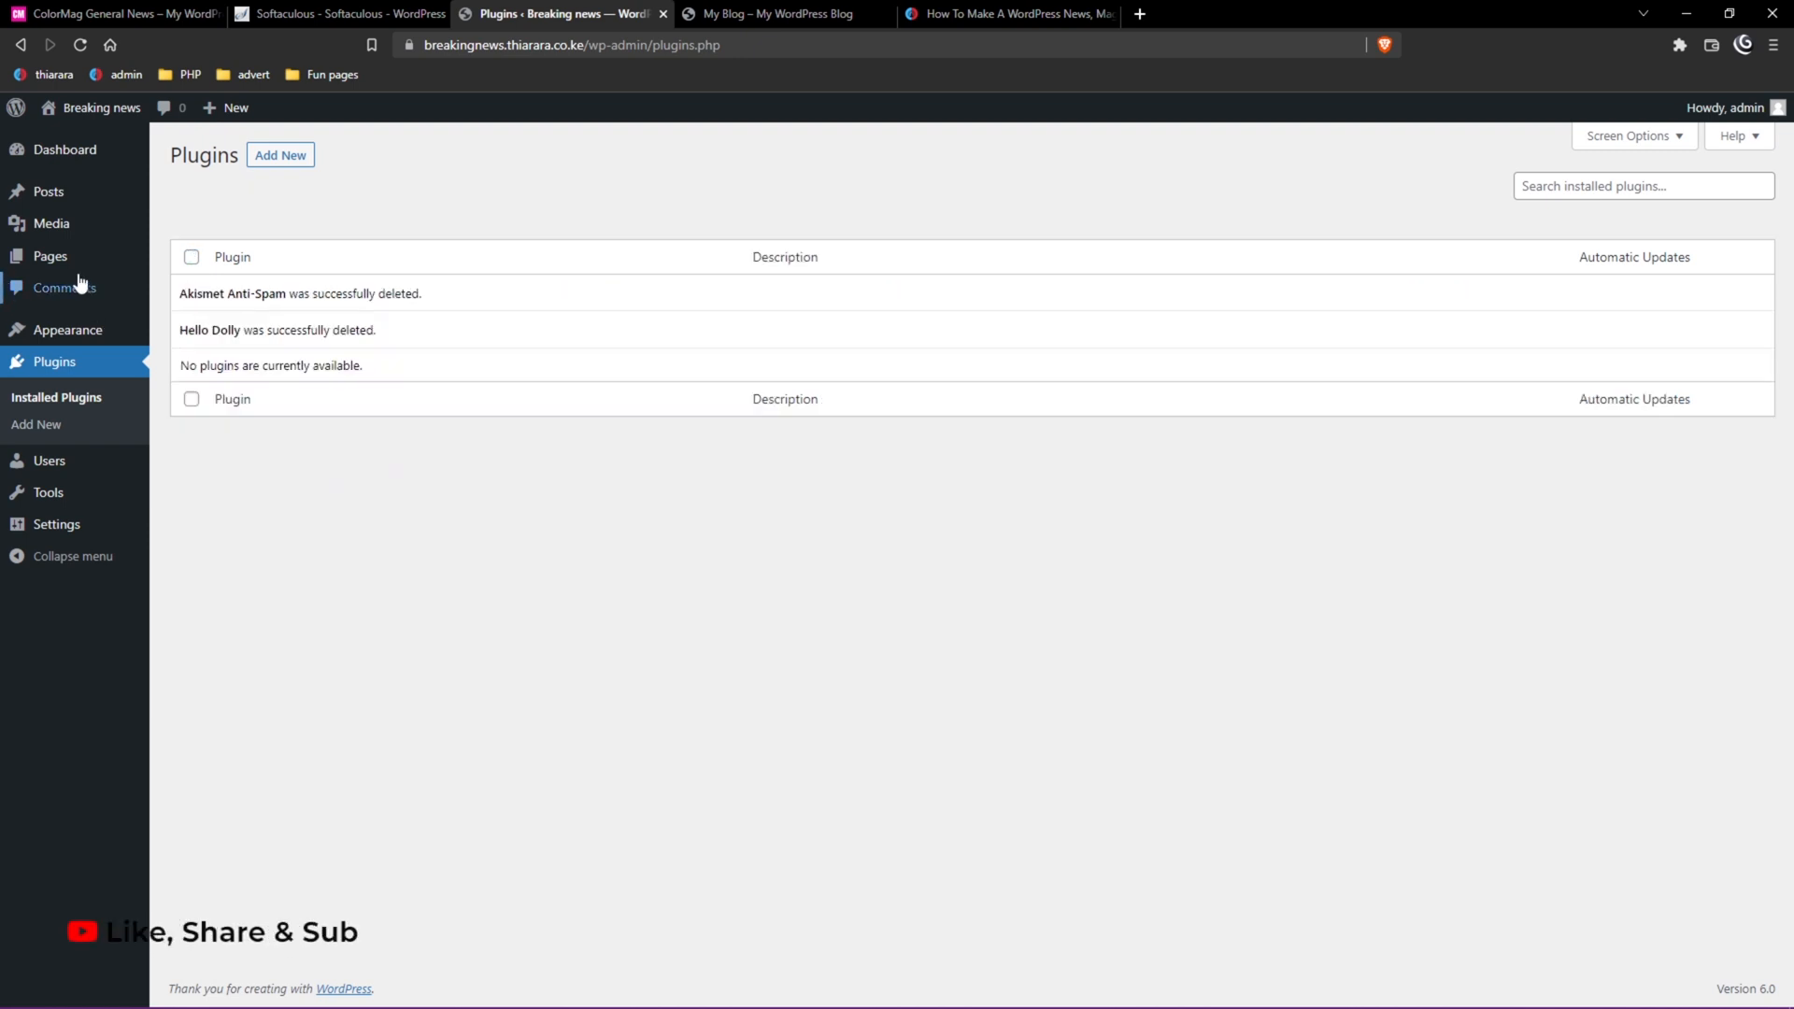
Delete the Twenty Twenty and Twenty Twenty-One themes, then return to the Dashboard.
{"action": "mouse_move", "coordinate": [58, 335]}
{"action": "left_click", "coordinate": [177, 338]}
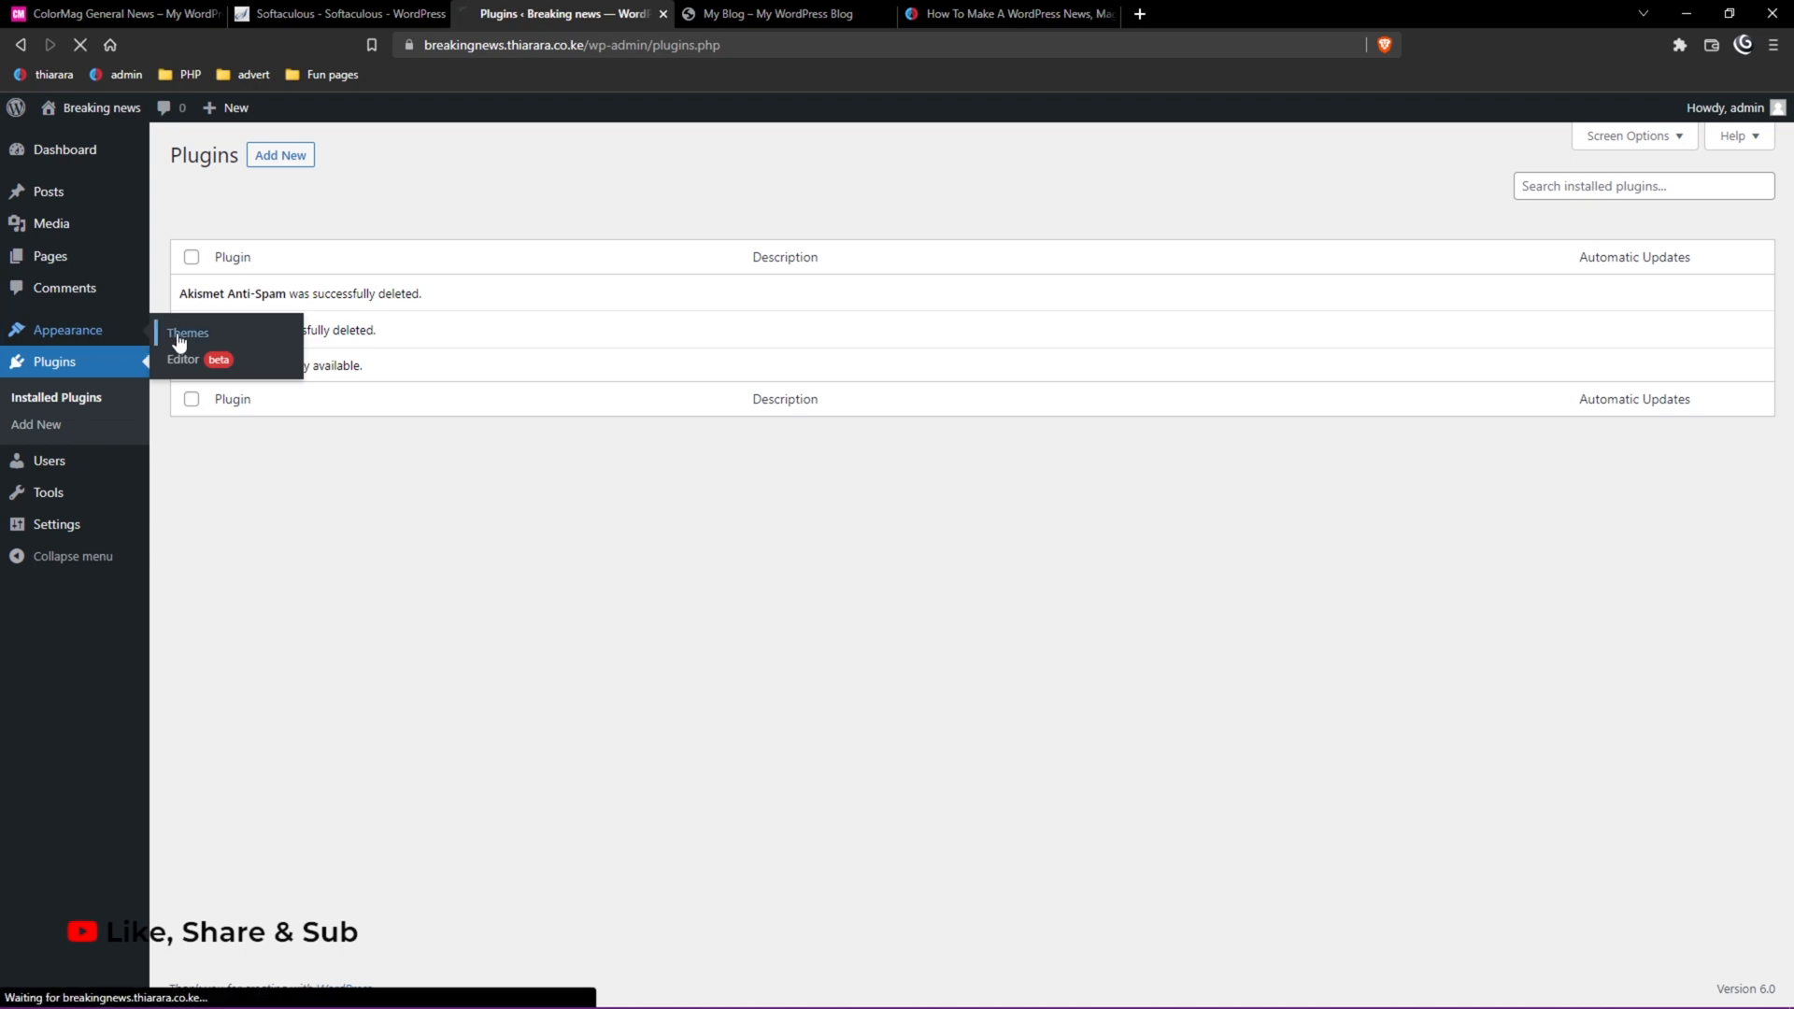
{"action": "left_click", "coordinate": [769, 388]}
{"action": "left_click", "coordinate": [1593, 968]}
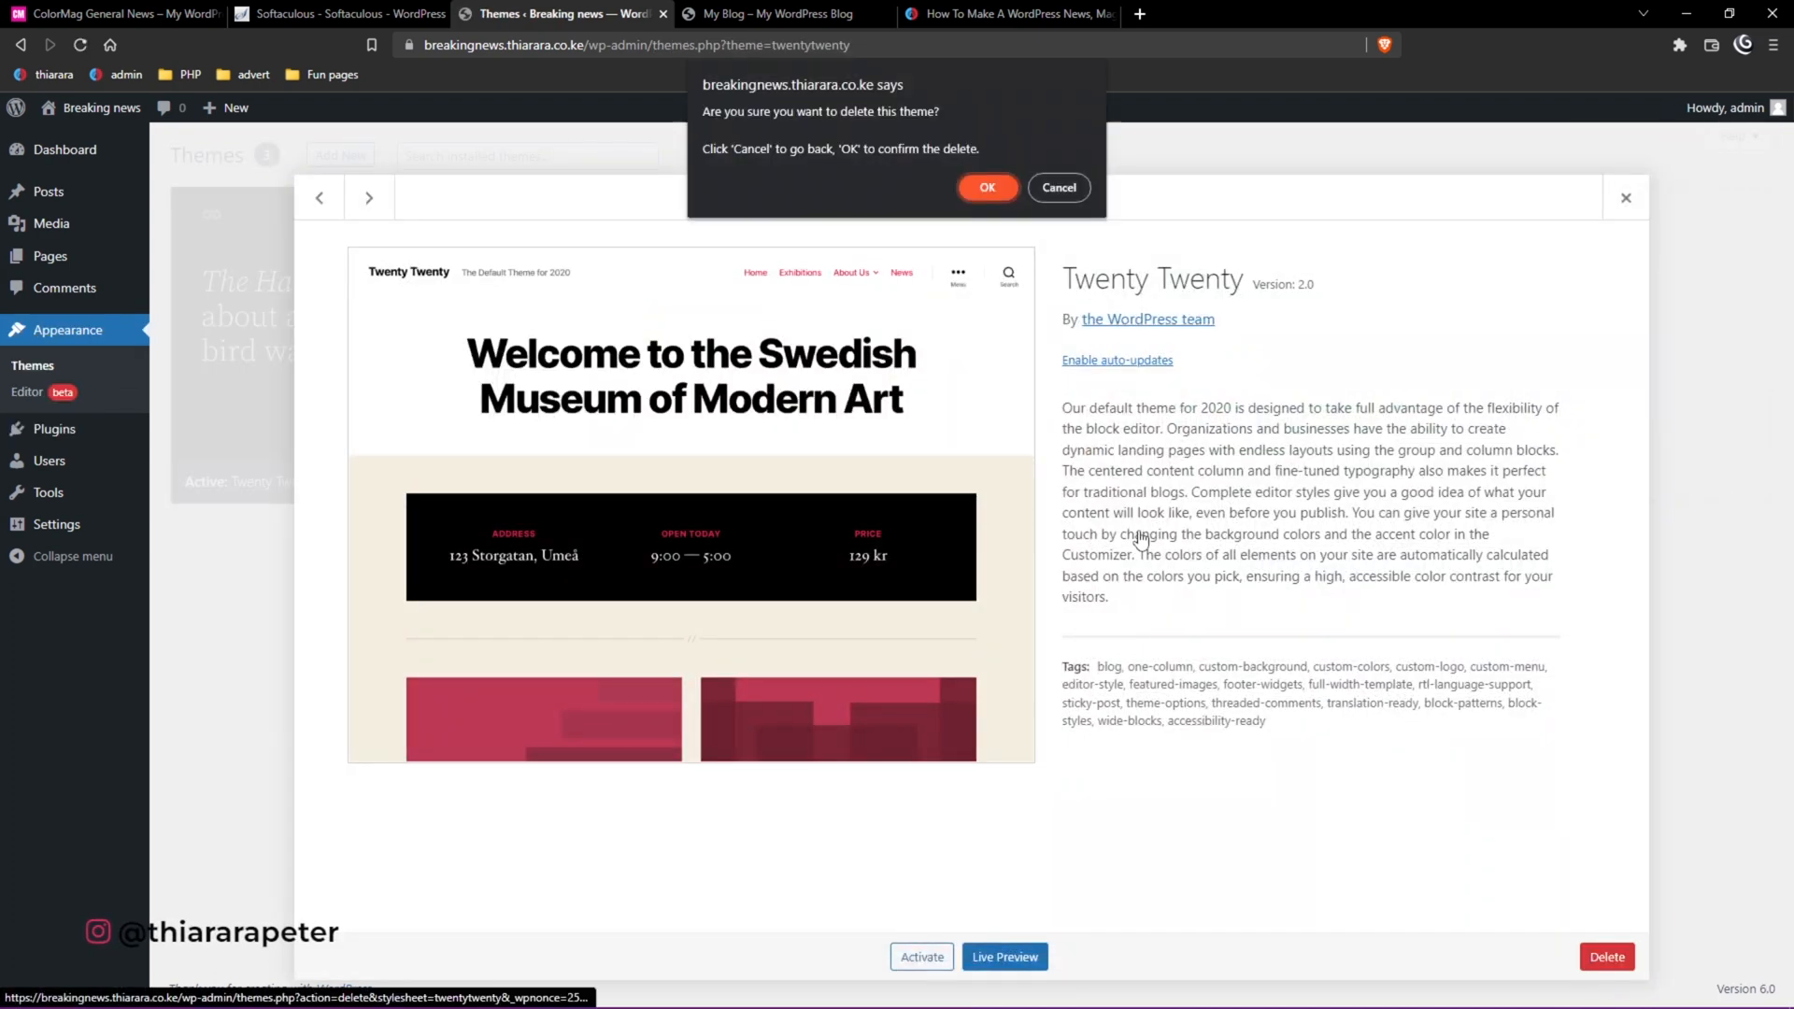
{"action": "left_click", "coordinate": [1000, 194]}
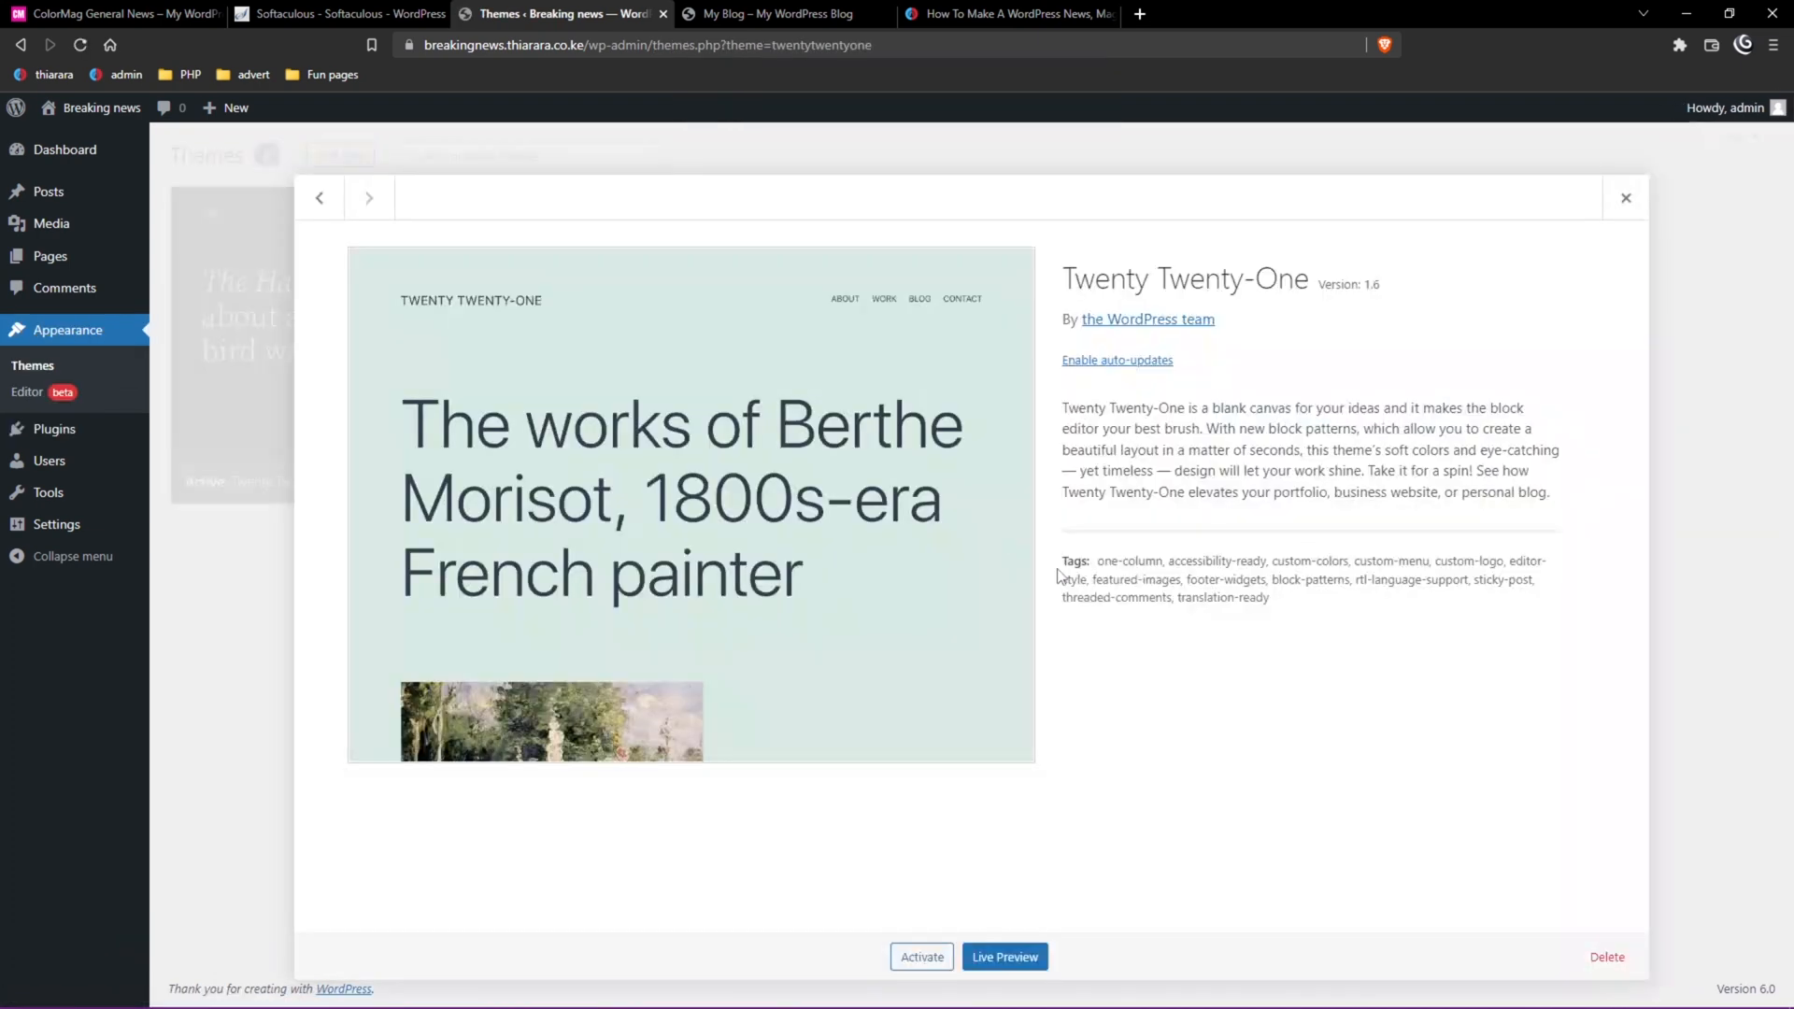
{"action": "left_click", "coordinate": [1600, 957]}
{"action": "left_click", "coordinate": [981, 186]}
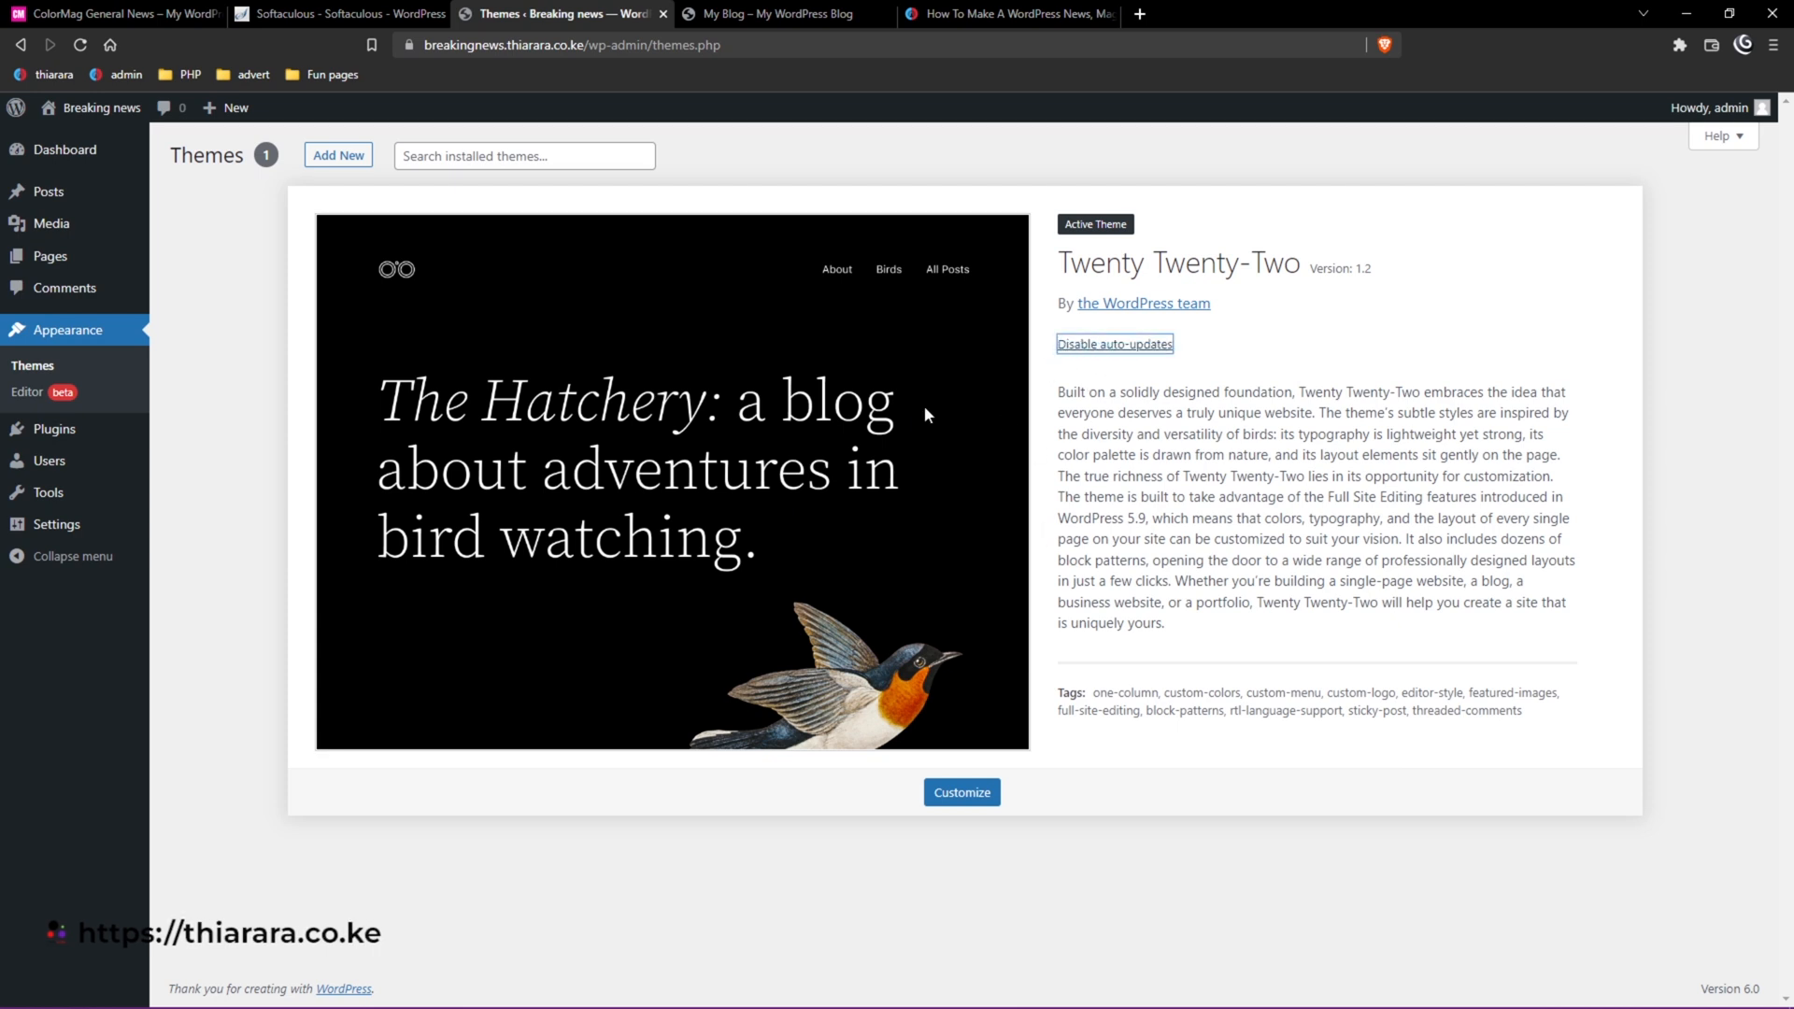
{"action": "left_click", "coordinate": [73, 152]}
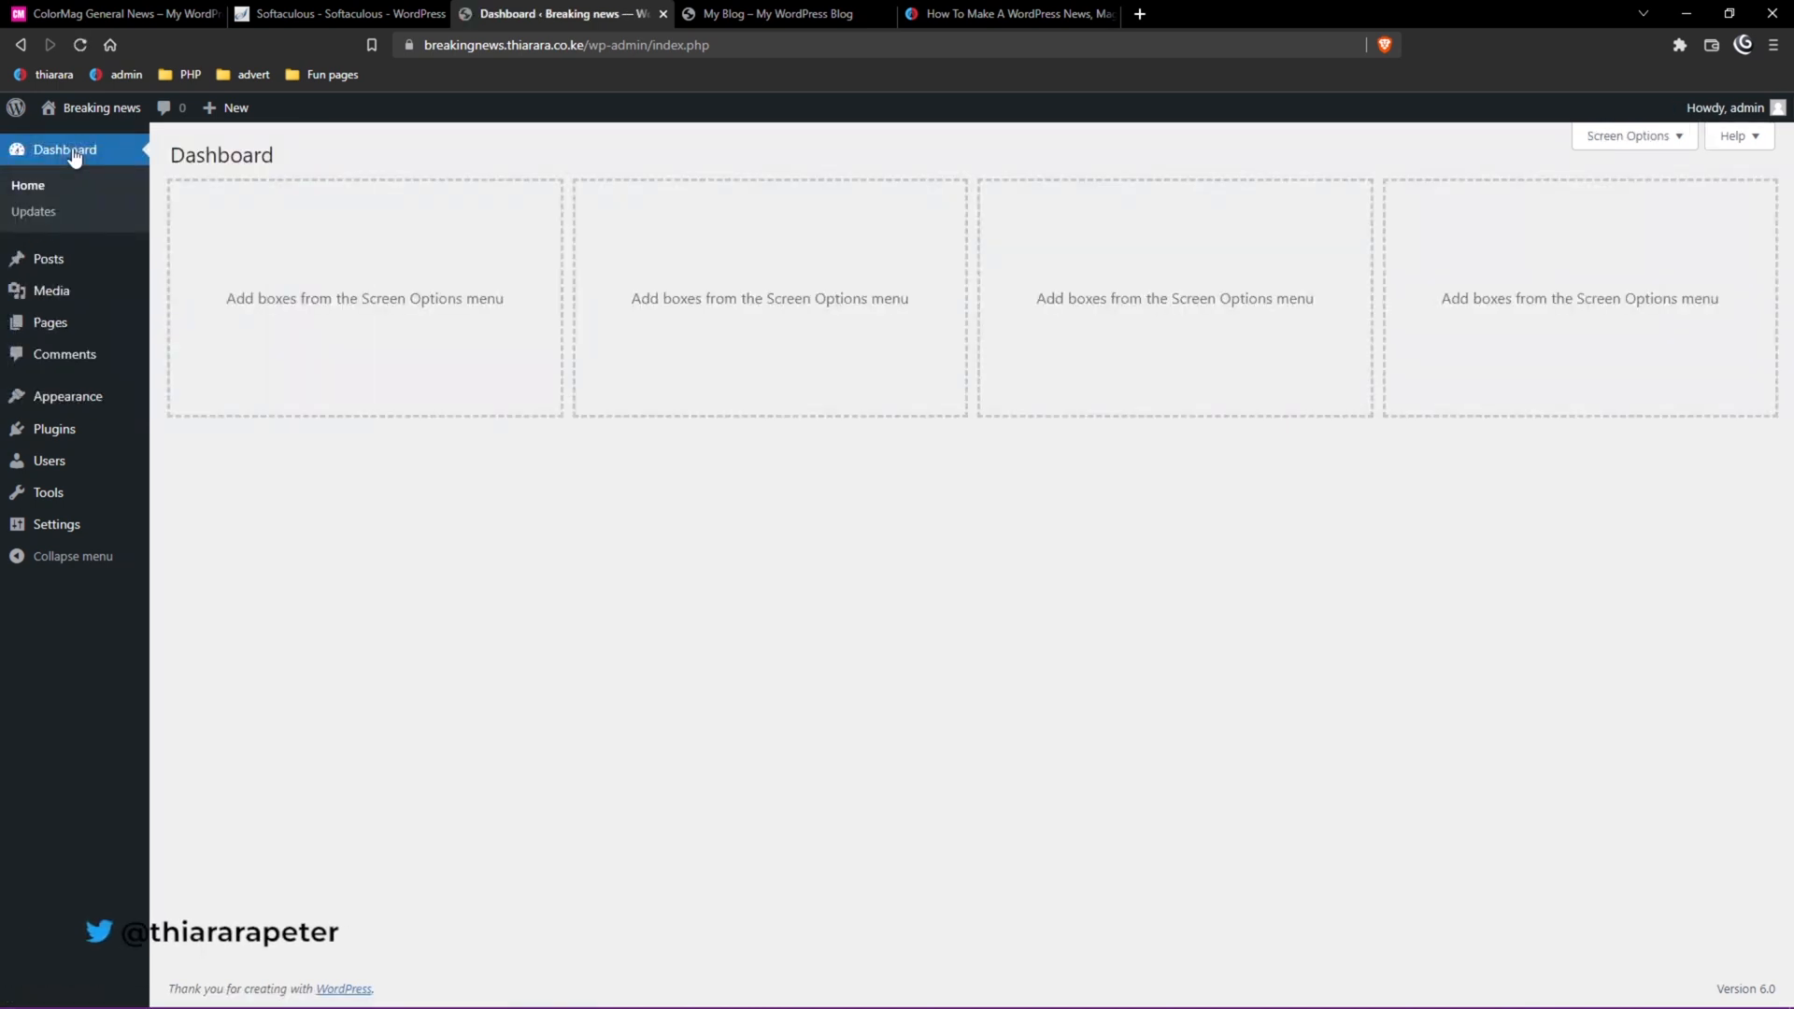
Search the theme directory for 'colormag' and install the ColorMag theme.
{"action": "mouse_move", "coordinate": [82, 407]}
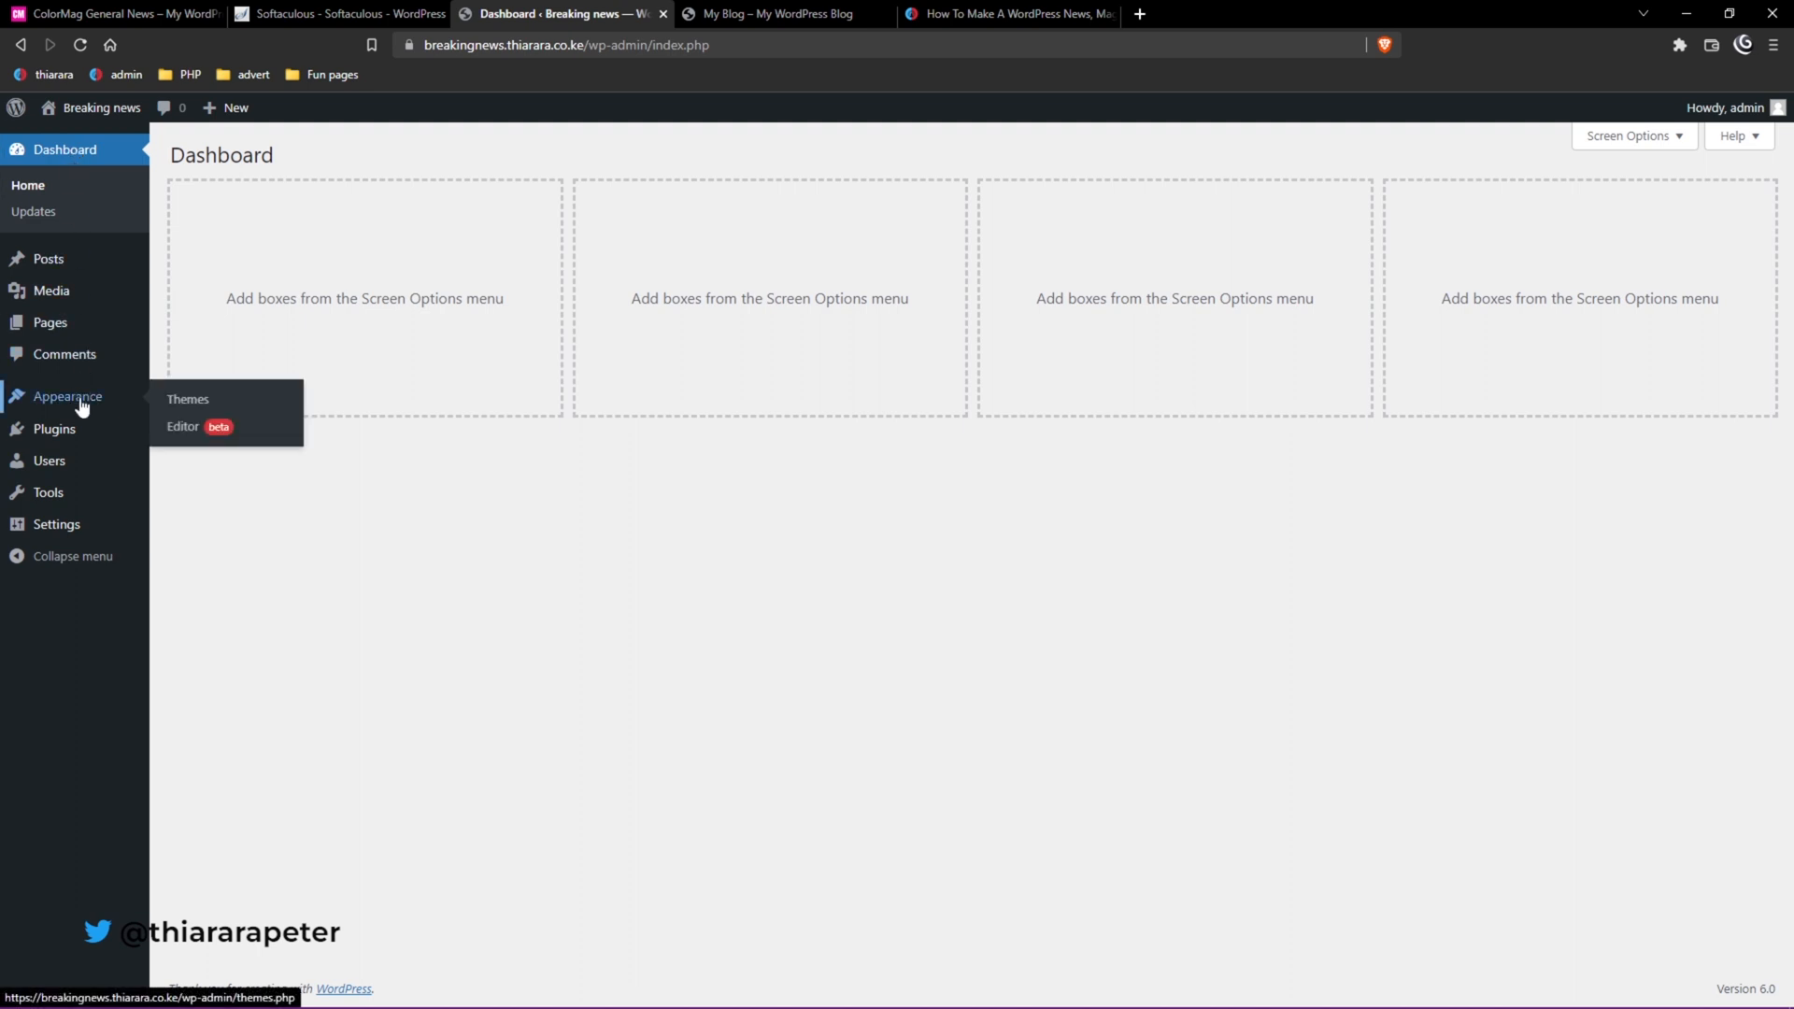
{"action": "left_click", "coordinate": [181, 409]}
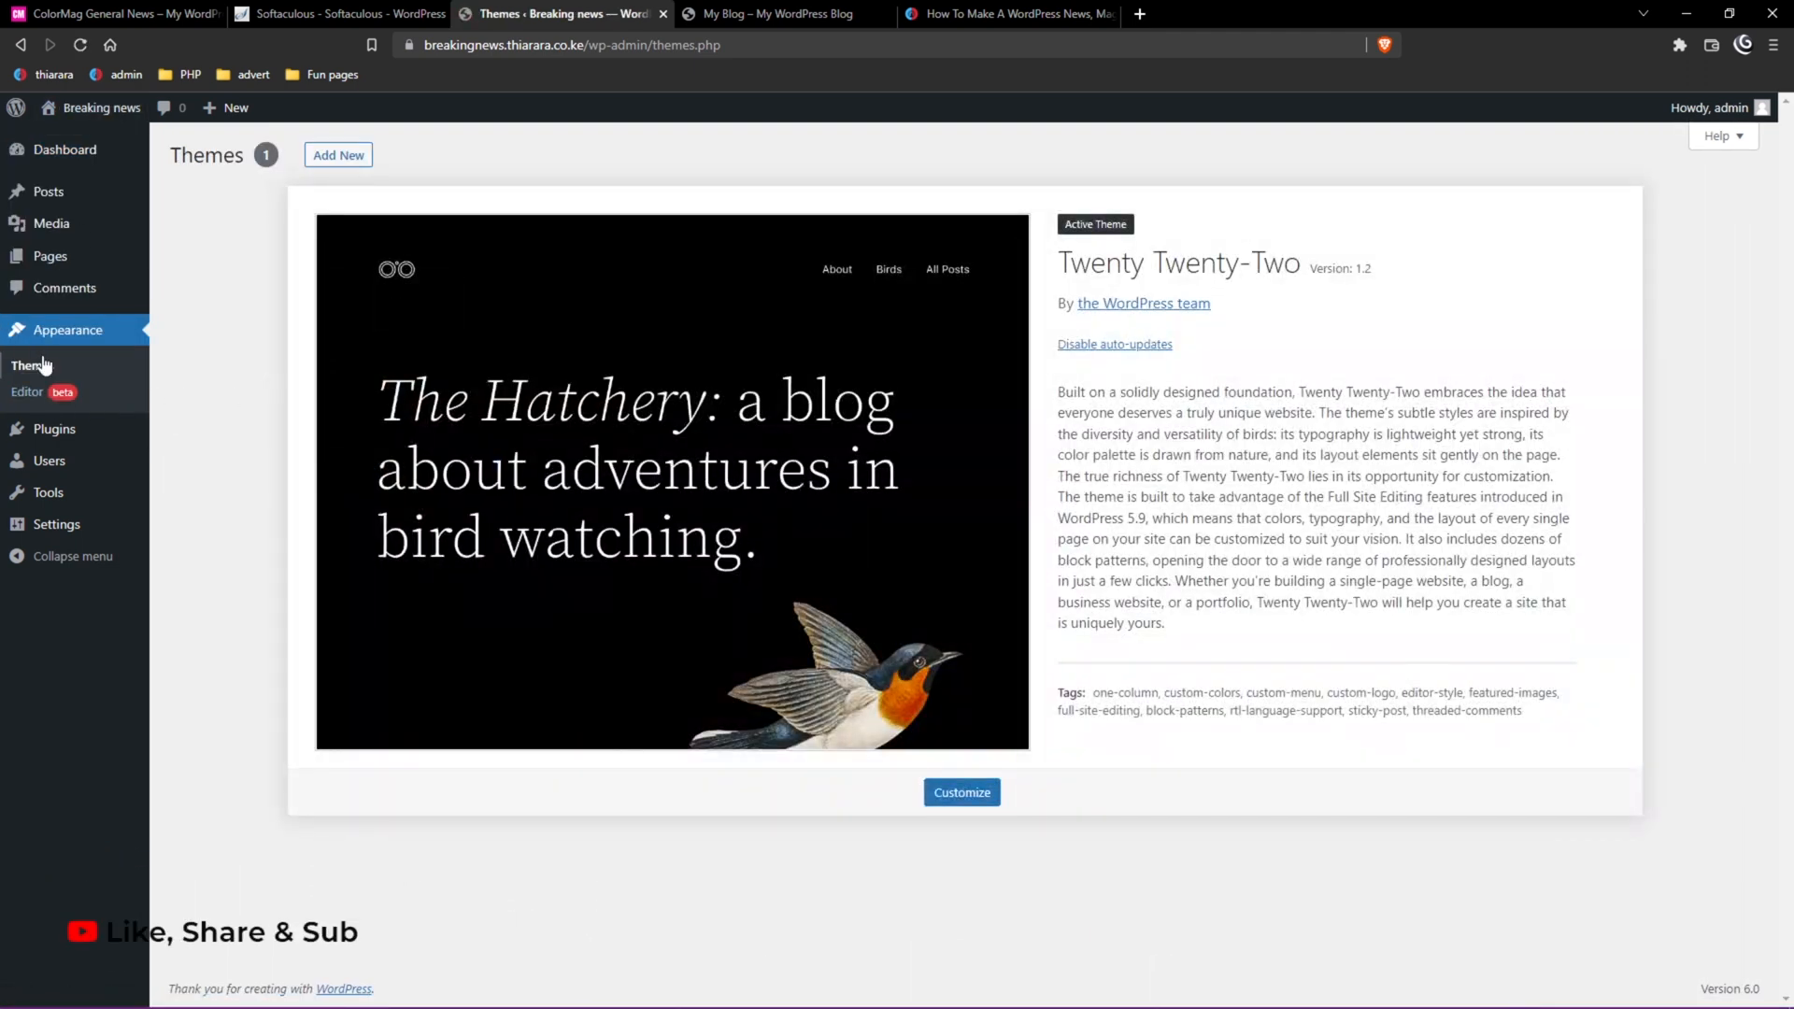
{"action": "left_click", "coordinate": [339, 158]}
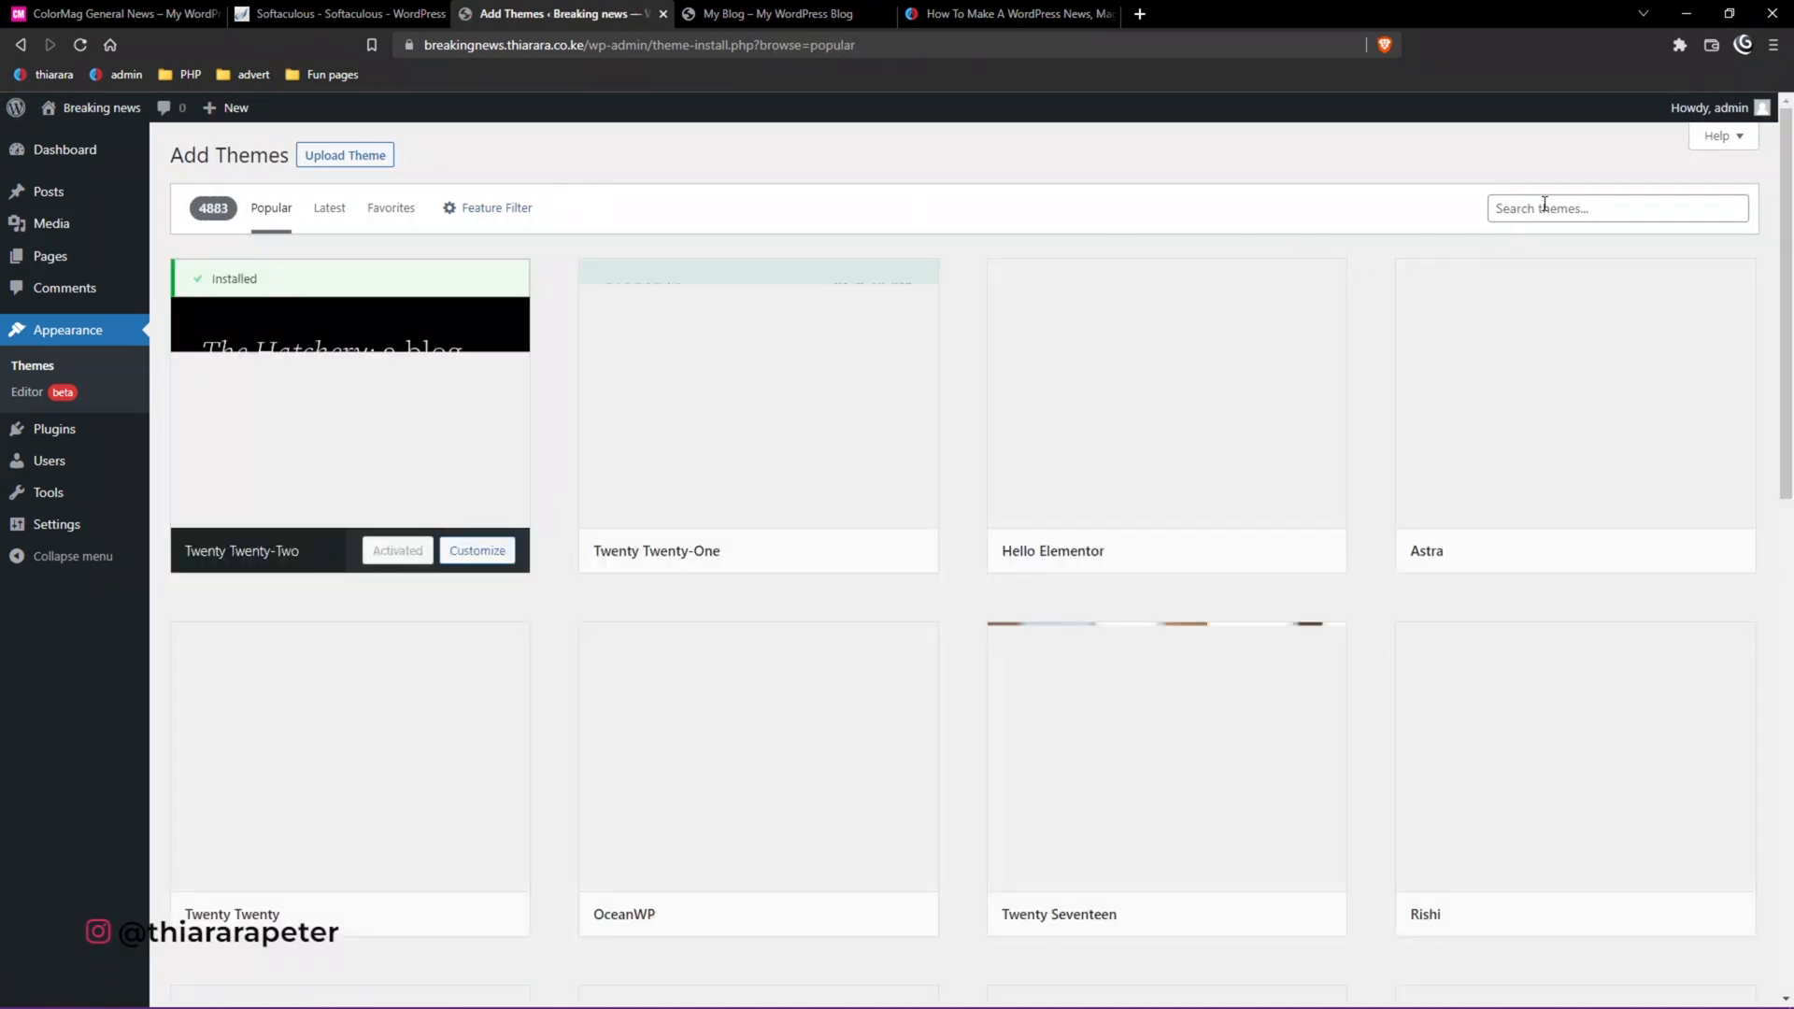
{"action": "left_click", "coordinate": [1542, 208]}
{"action": "left_click", "coordinate": [1509, 250]}
{"action": "mouse_move", "coordinate": [388, 375]}
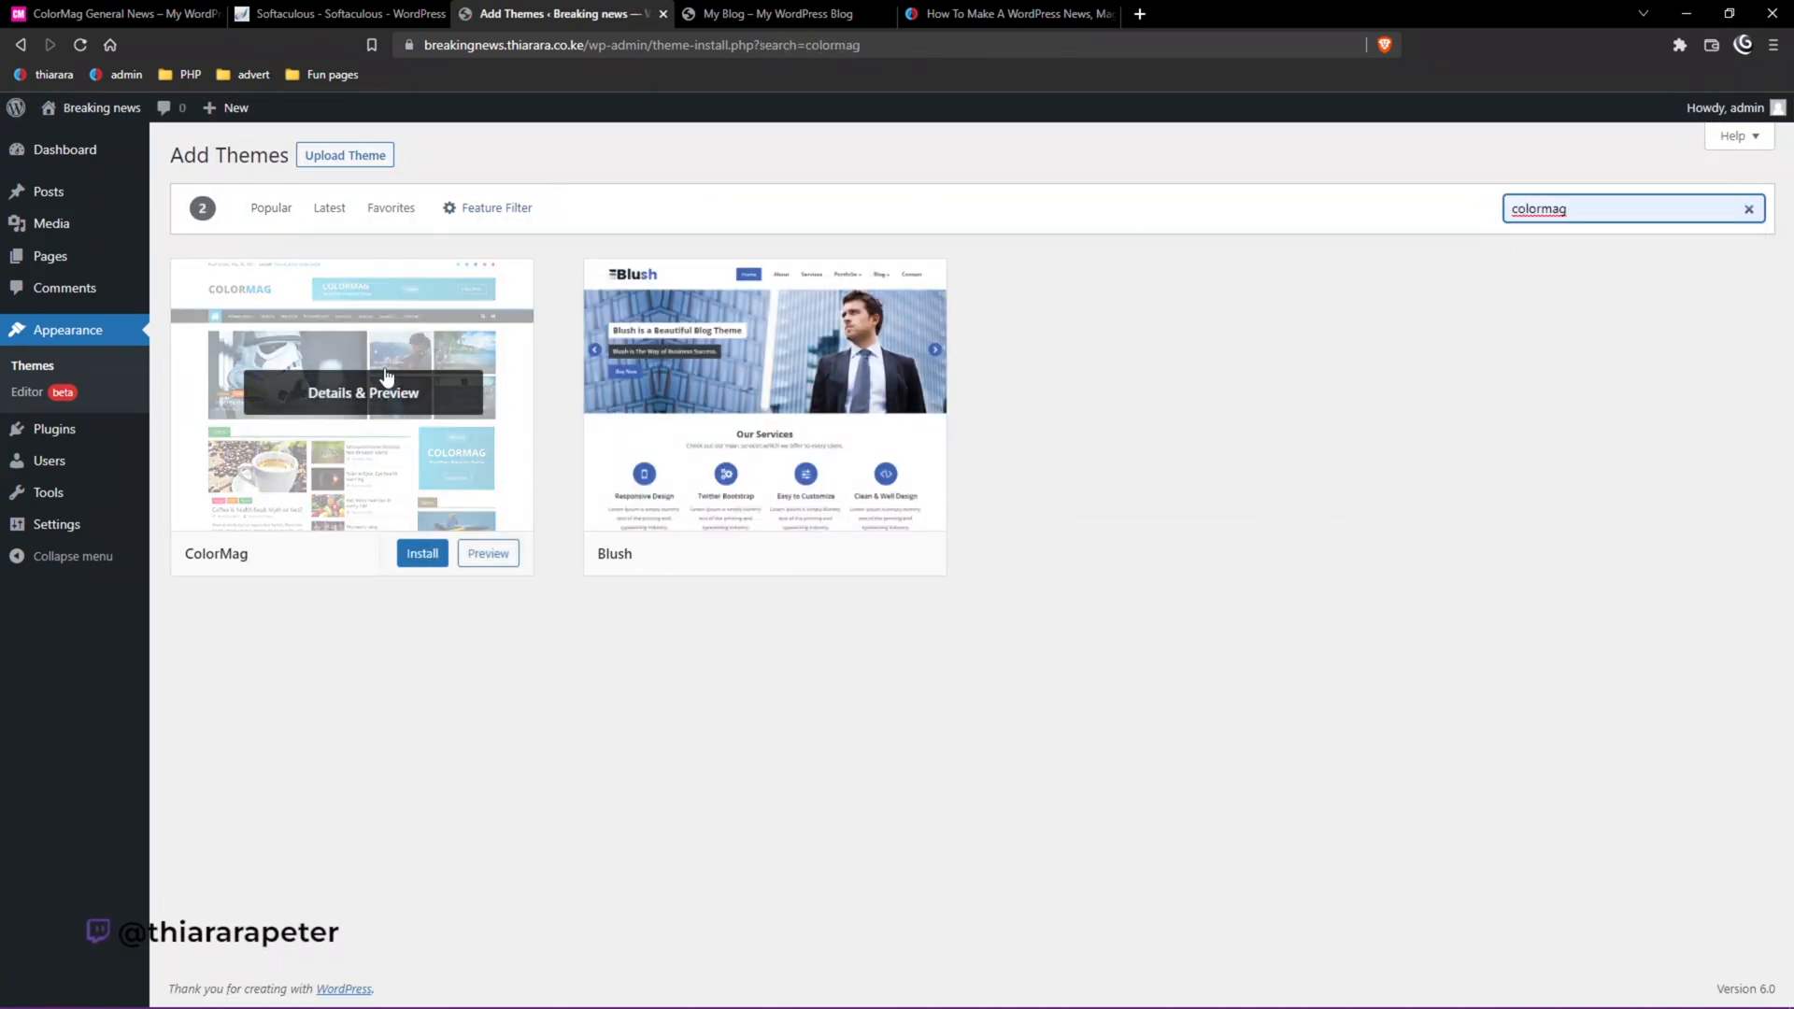
{"action": "left_click", "coordinate": [421, 553]}
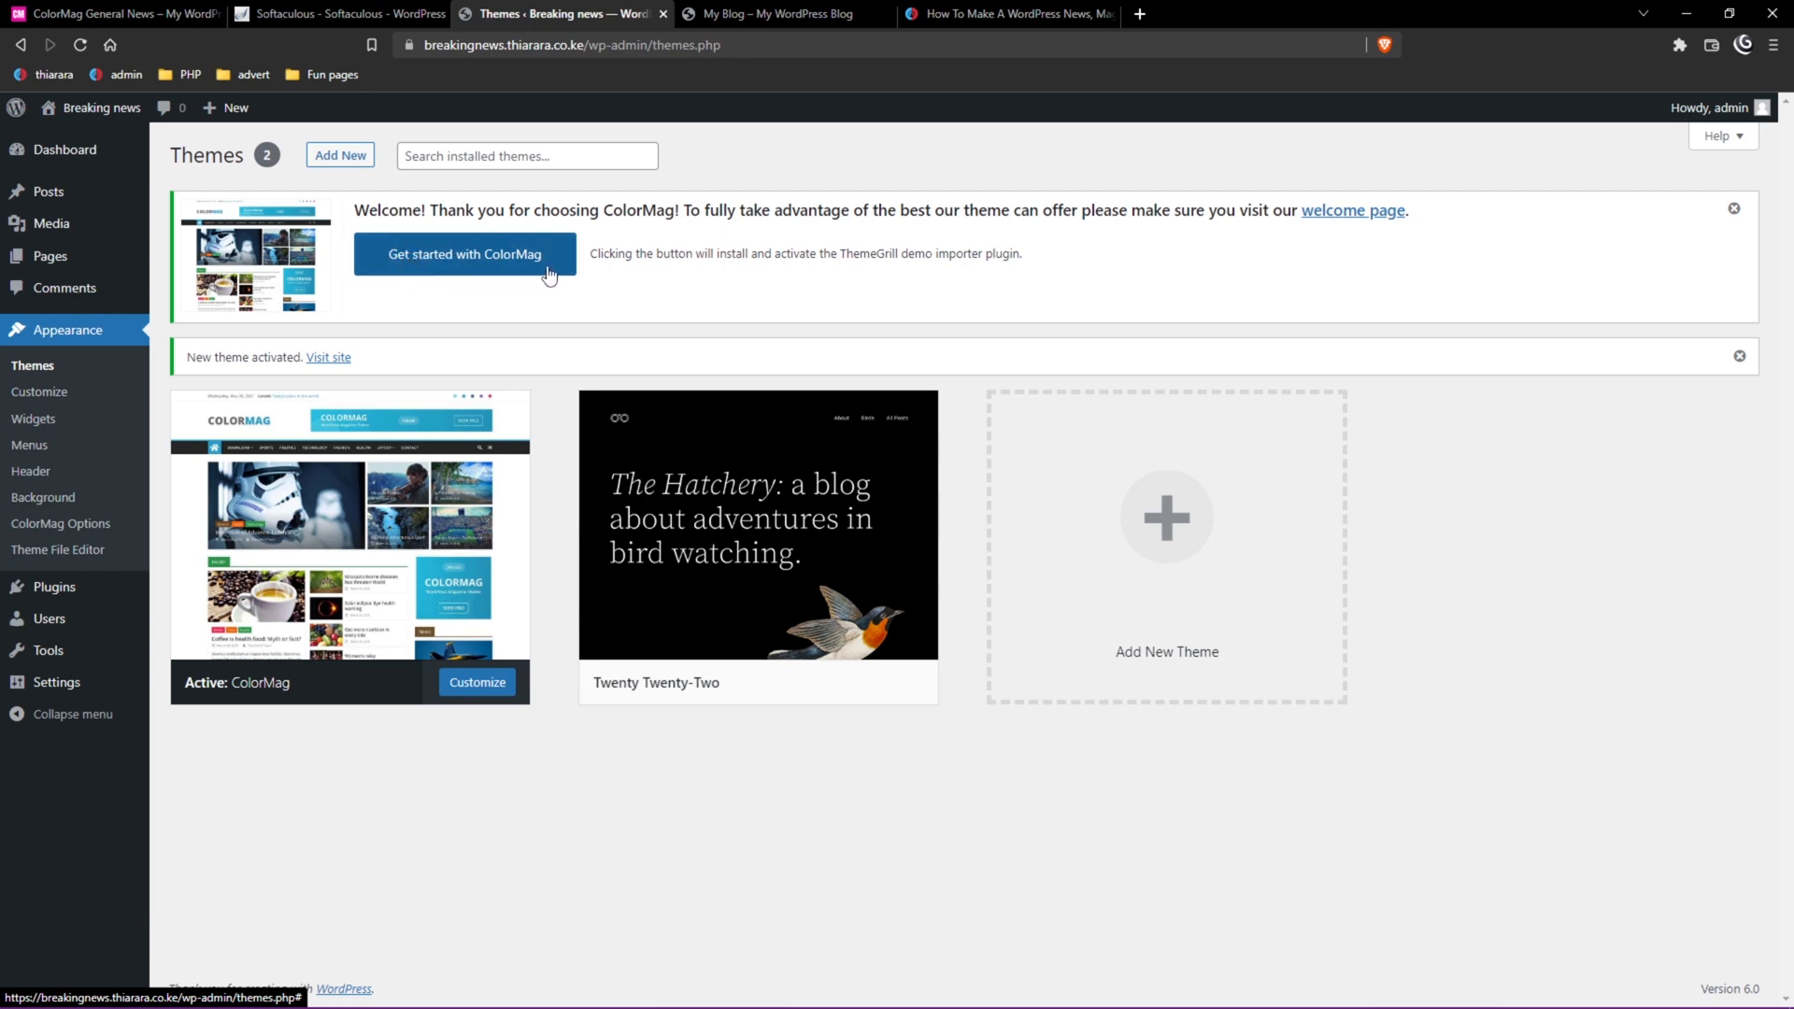
Start ColorMag setup from its welcome notice, then return to the Dashboard.
{"action": "left_click", "coordinate": [452, 261]}
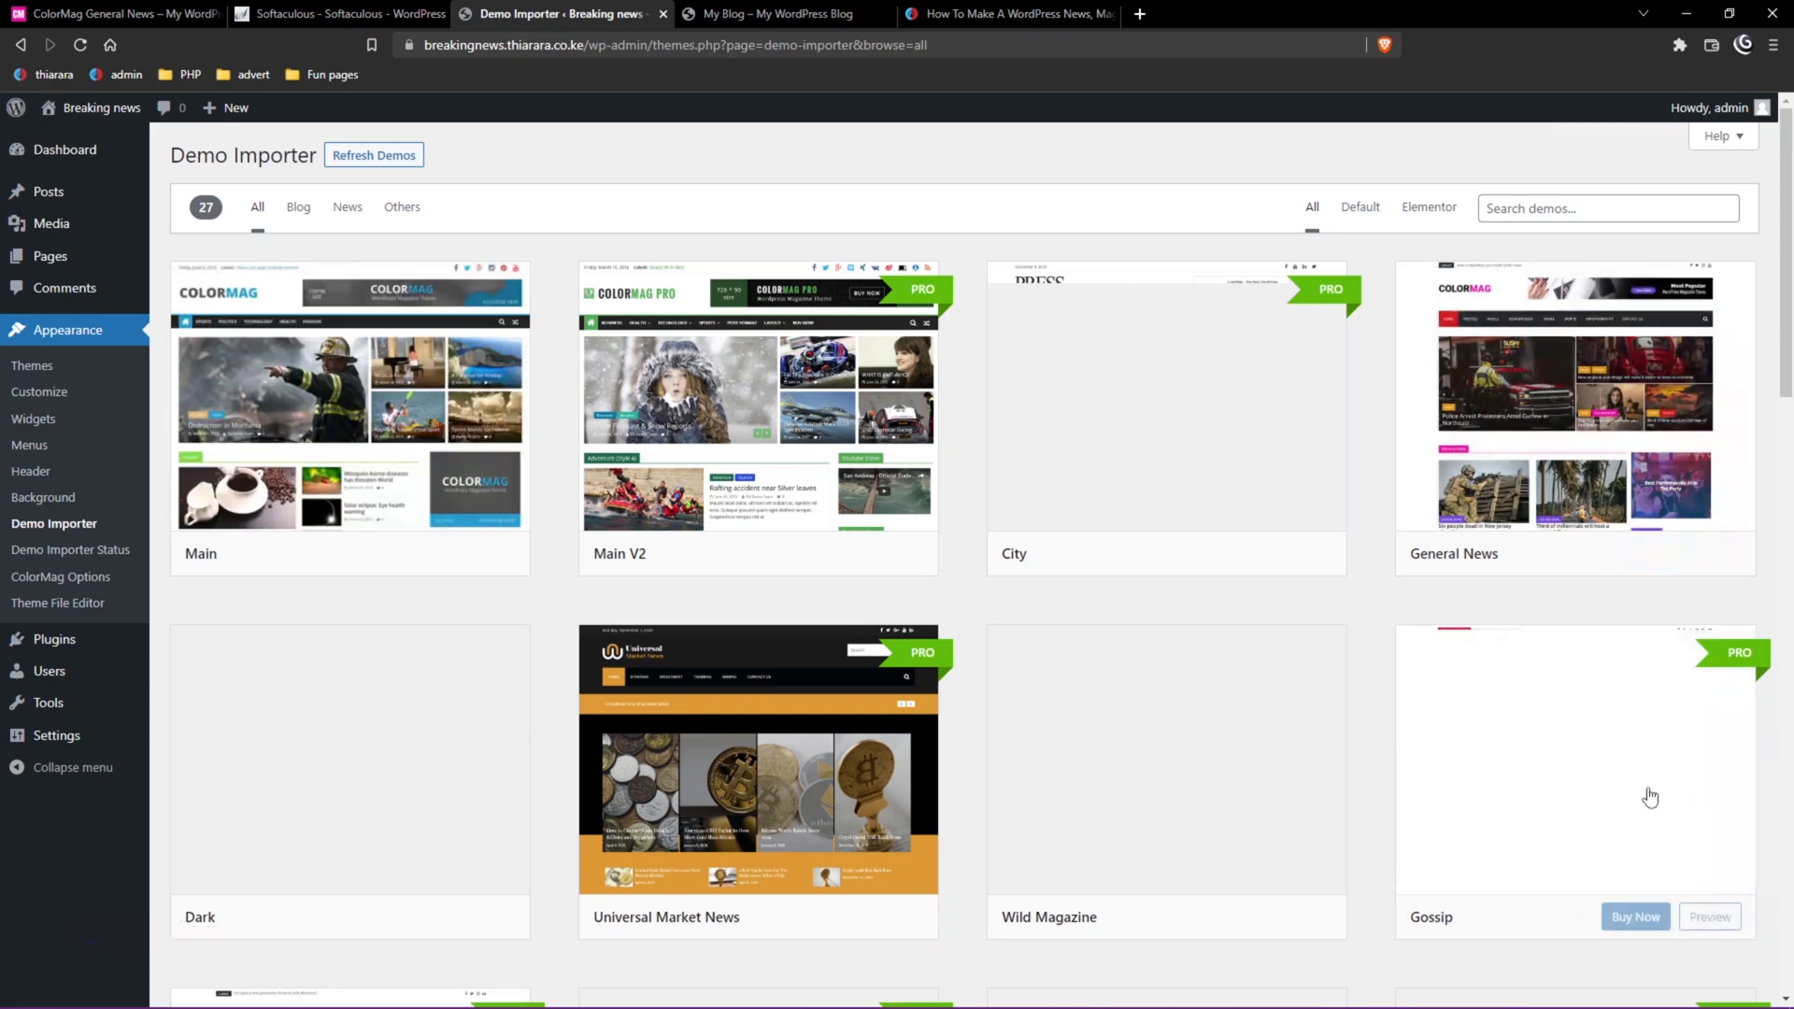
{"action": "scroll", "coordinate": [1049, 798], "scroll_direction": "down", "scroll_amount": 9}
{"action": "scroll", "coordinate": [888, 738], "scroll_direction": "down", "scroll_amount": 9}
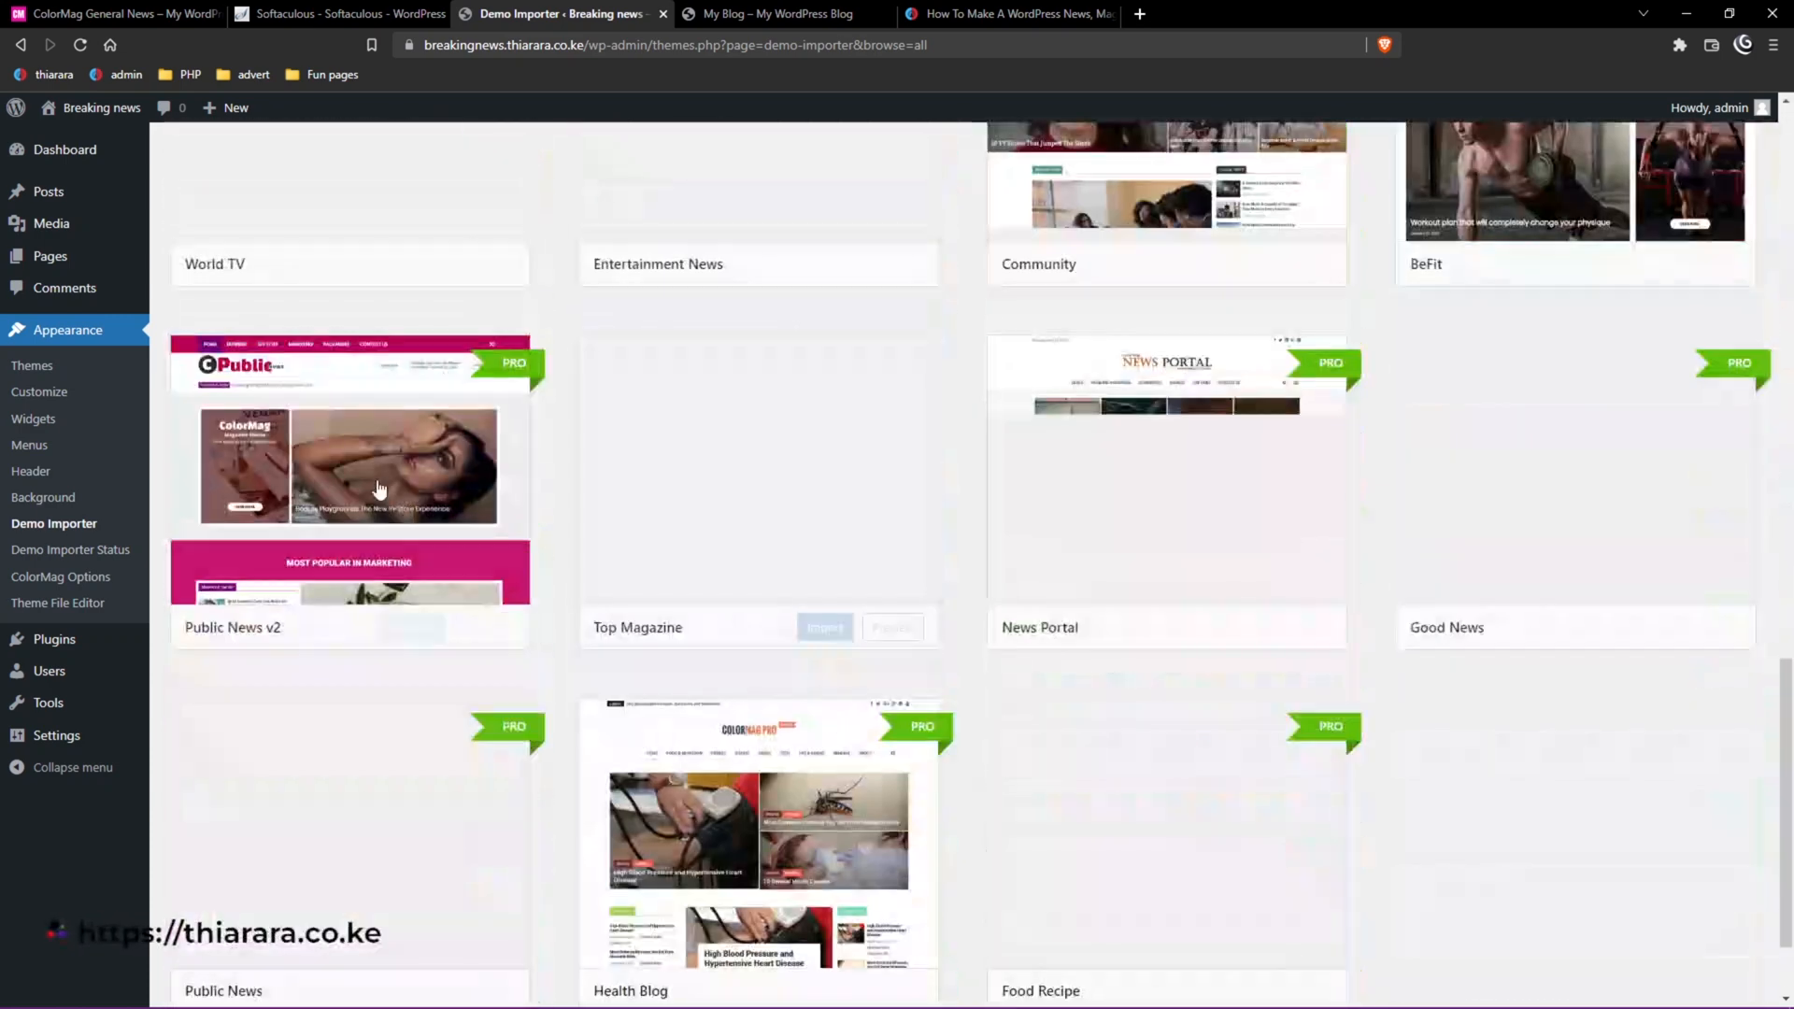
{"action": "left_click", "coordinate": [58, 154]}
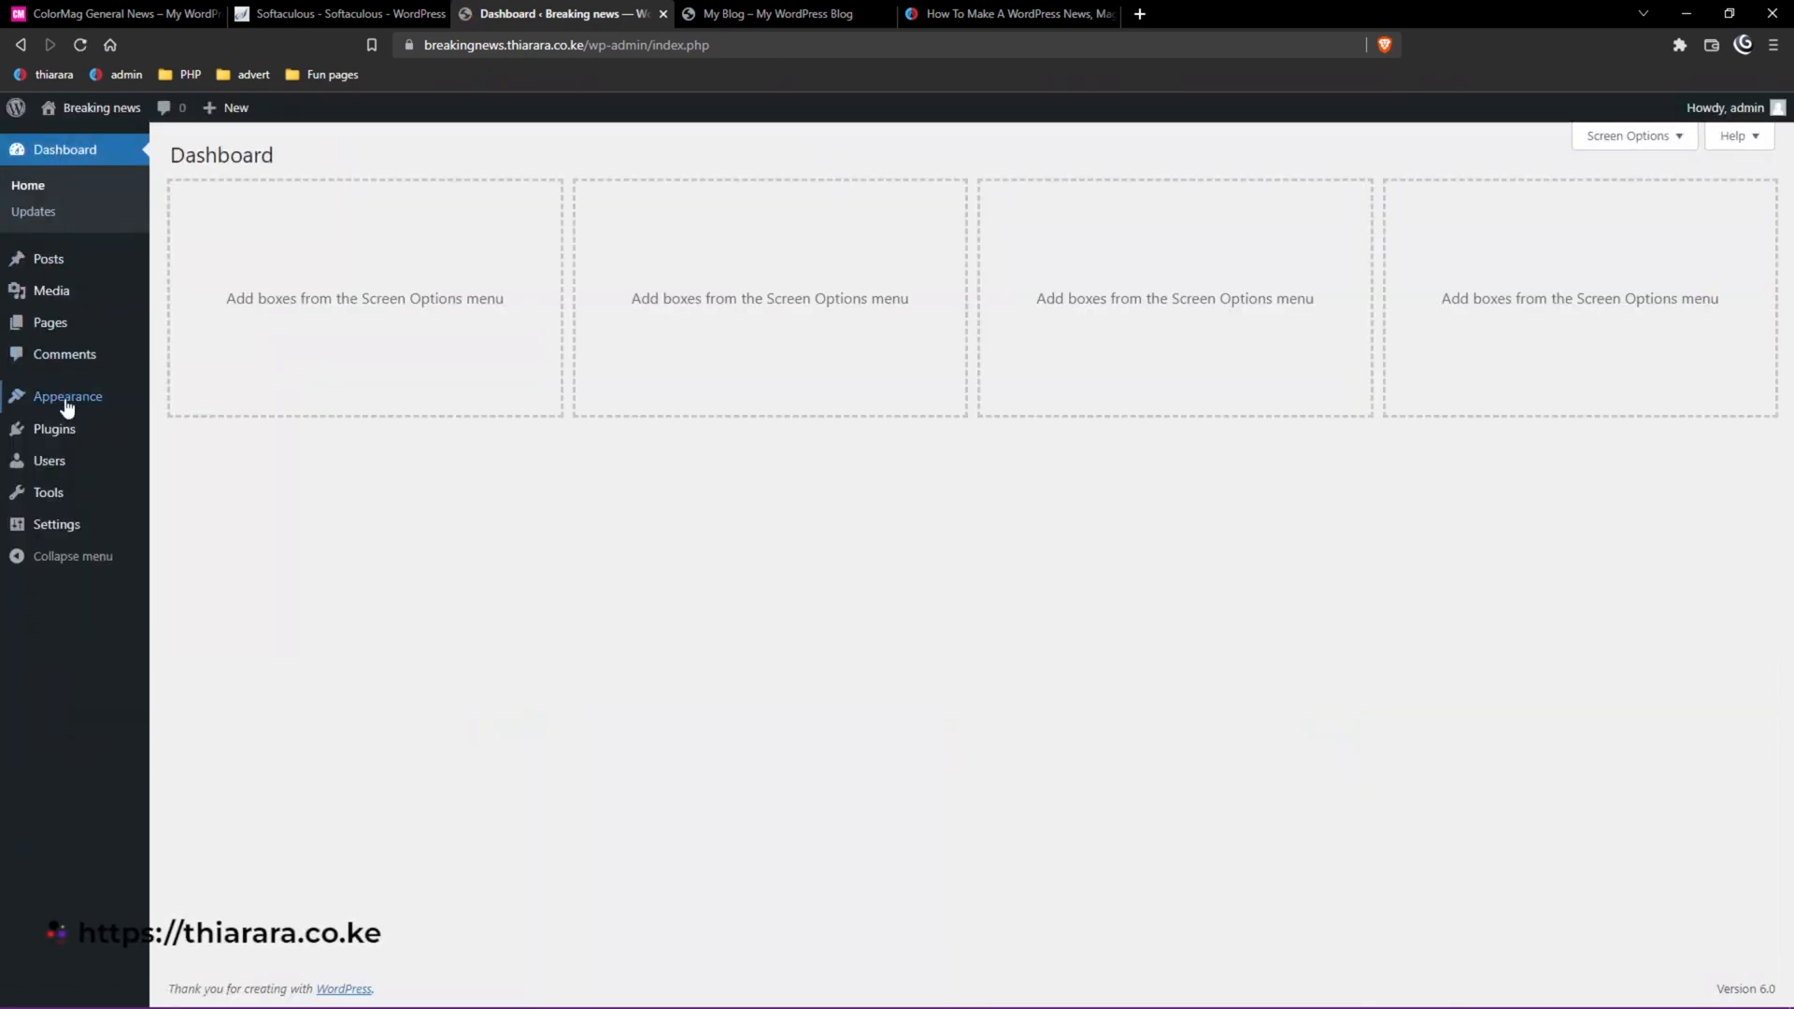
In the ColorMag Demo Importer, filter demos to the News category and Elementor builder.
{"action": "mouse_move", "coordinate": [69, 406]}
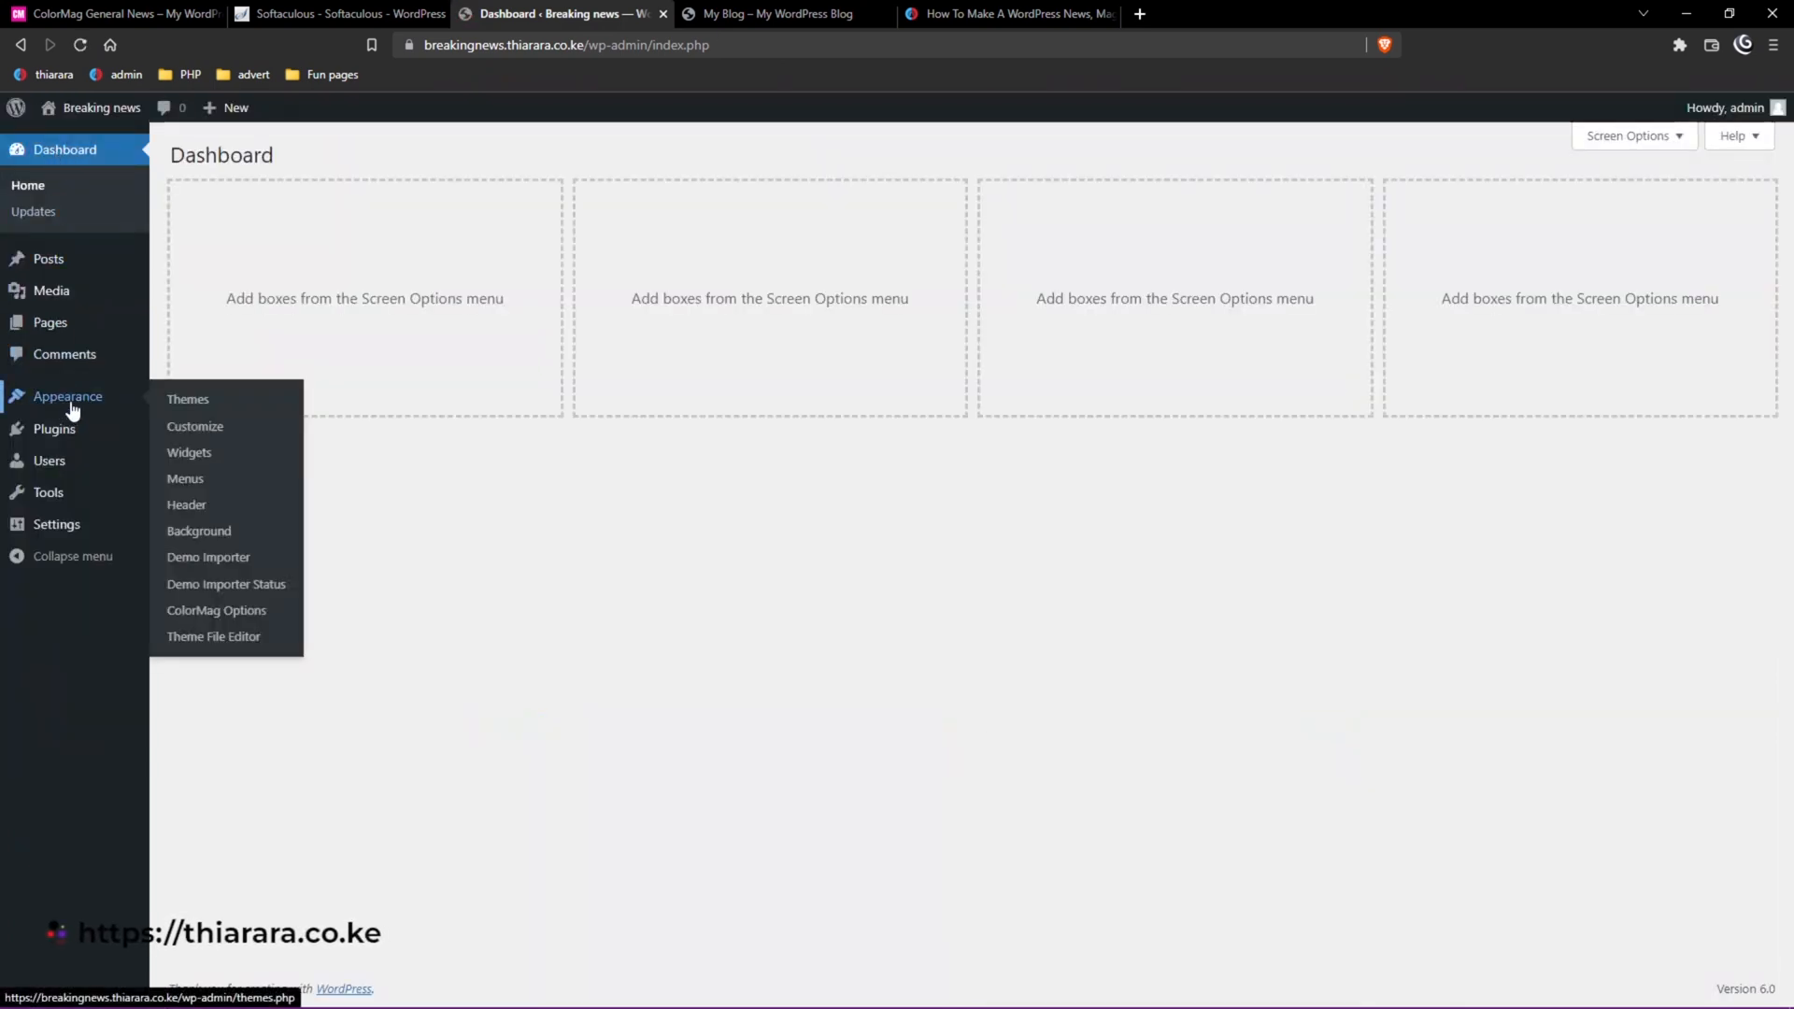
{"action": "left_click", "coordinate": [212, 560]}
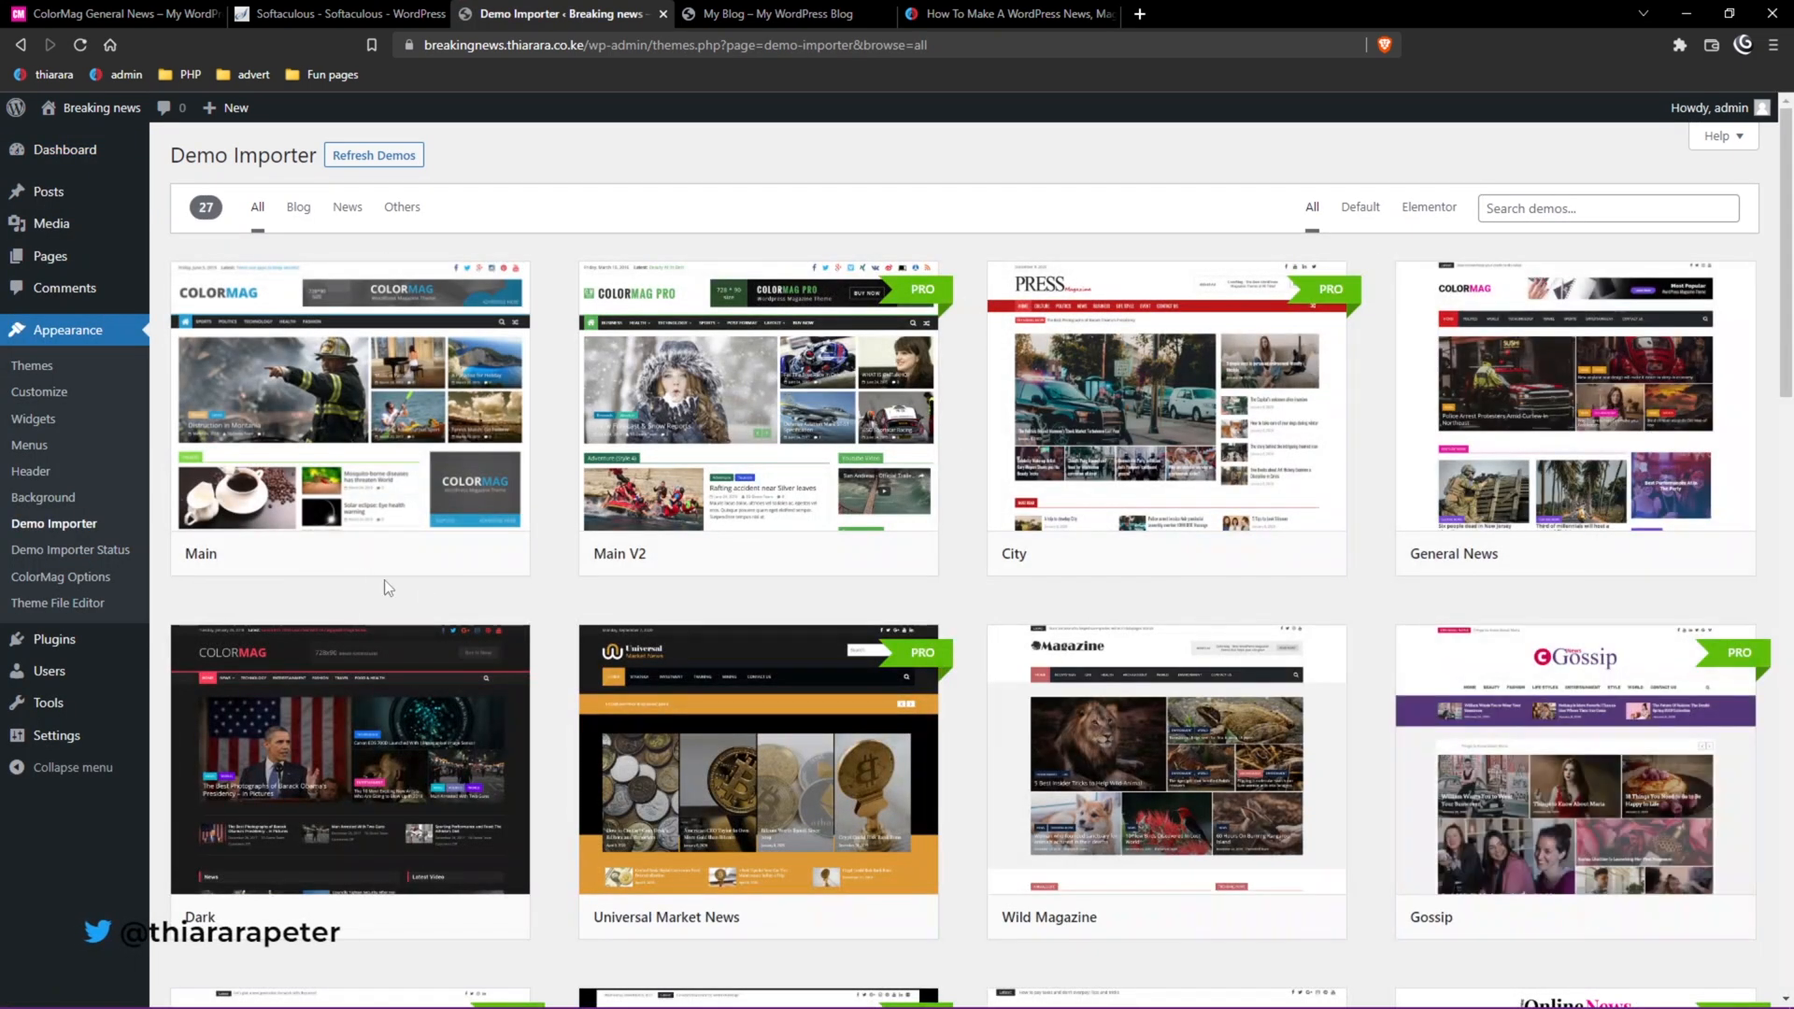
{"action": "left_click", "coordinate": [303, 212]}
{"action": "left_click", "coordinate": [348, 209]}
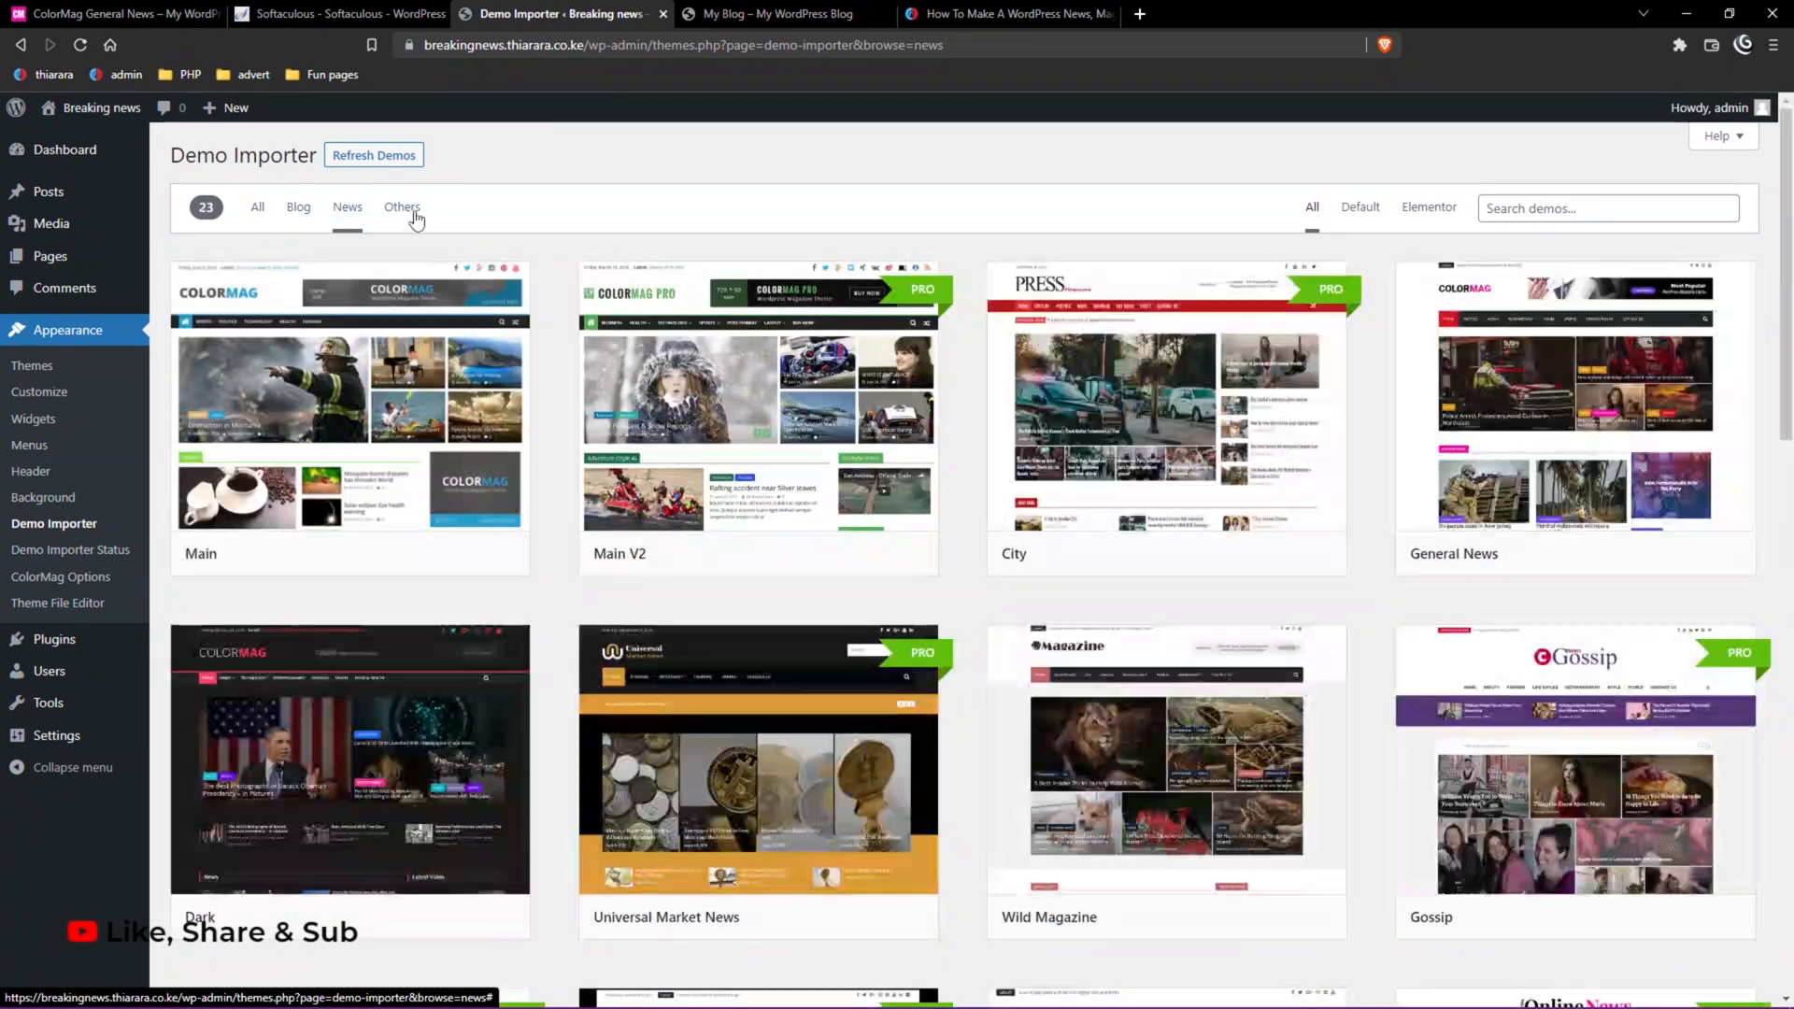
{"action": "left_click", "coordinate": [404, 208]}
{"action": "left_click", "coordinate": [348, 208]}
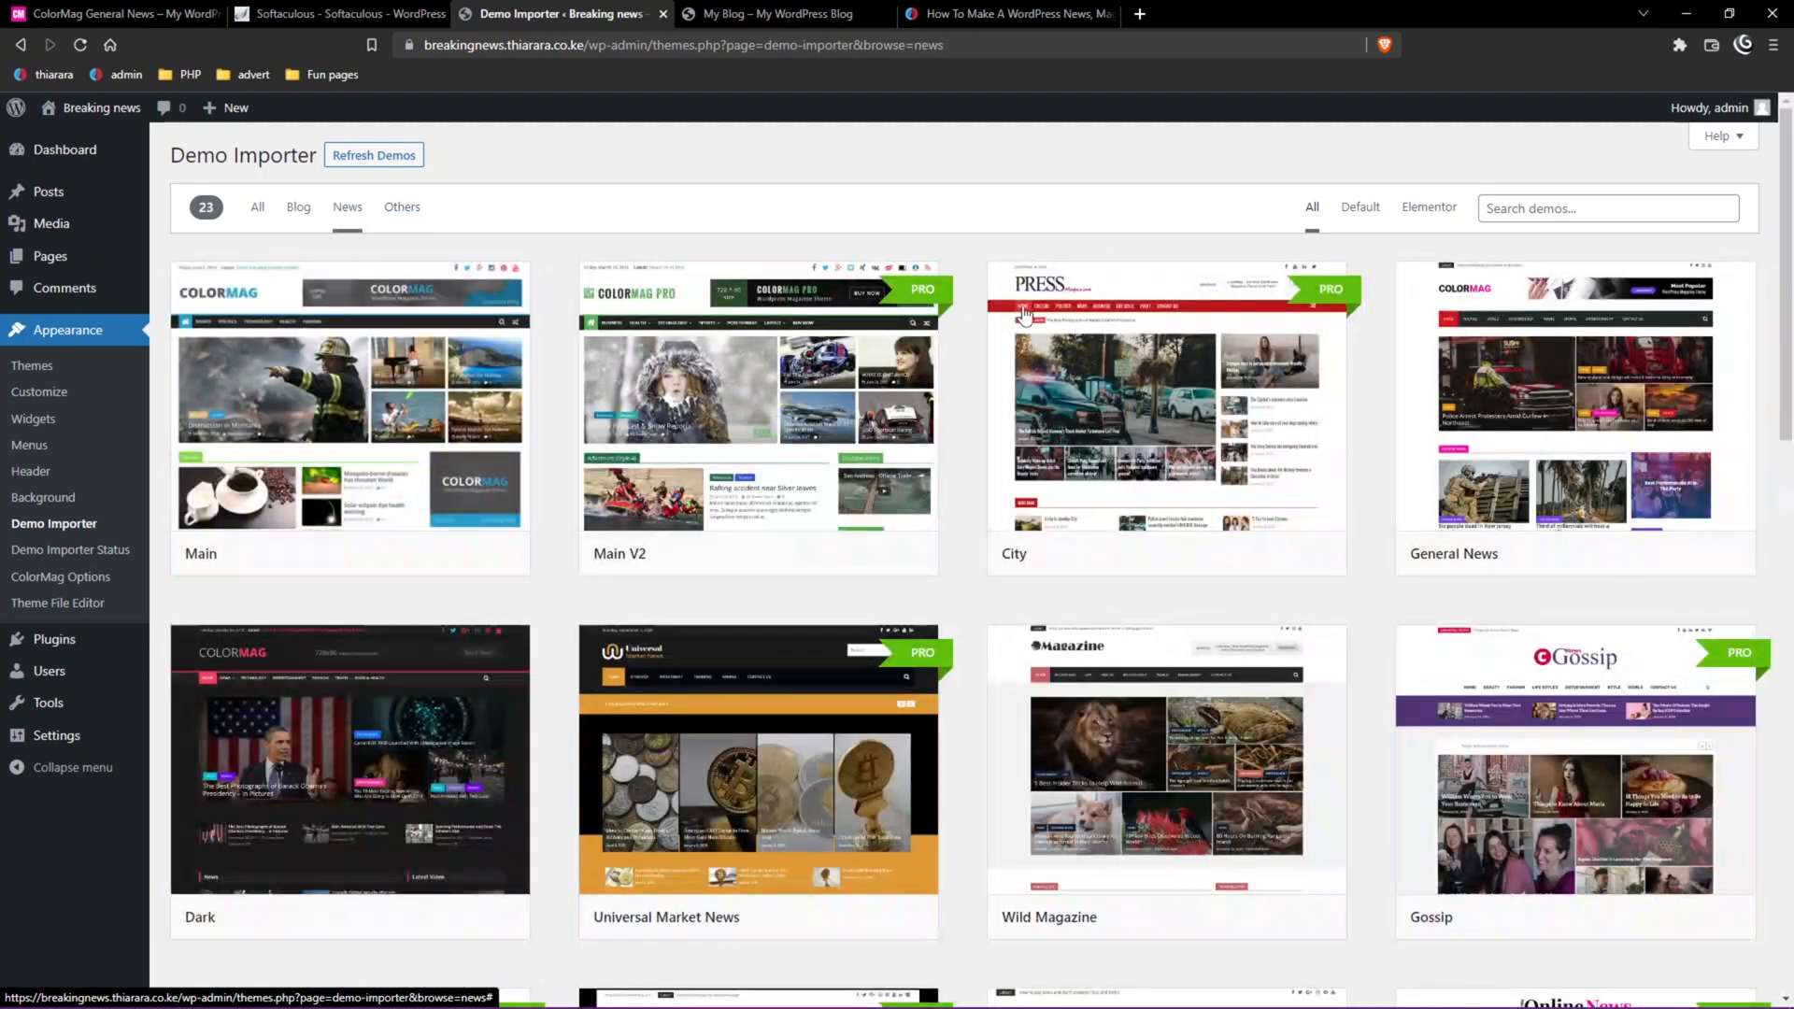
{"action": "left_click", "coordinate": [1369, 221]}
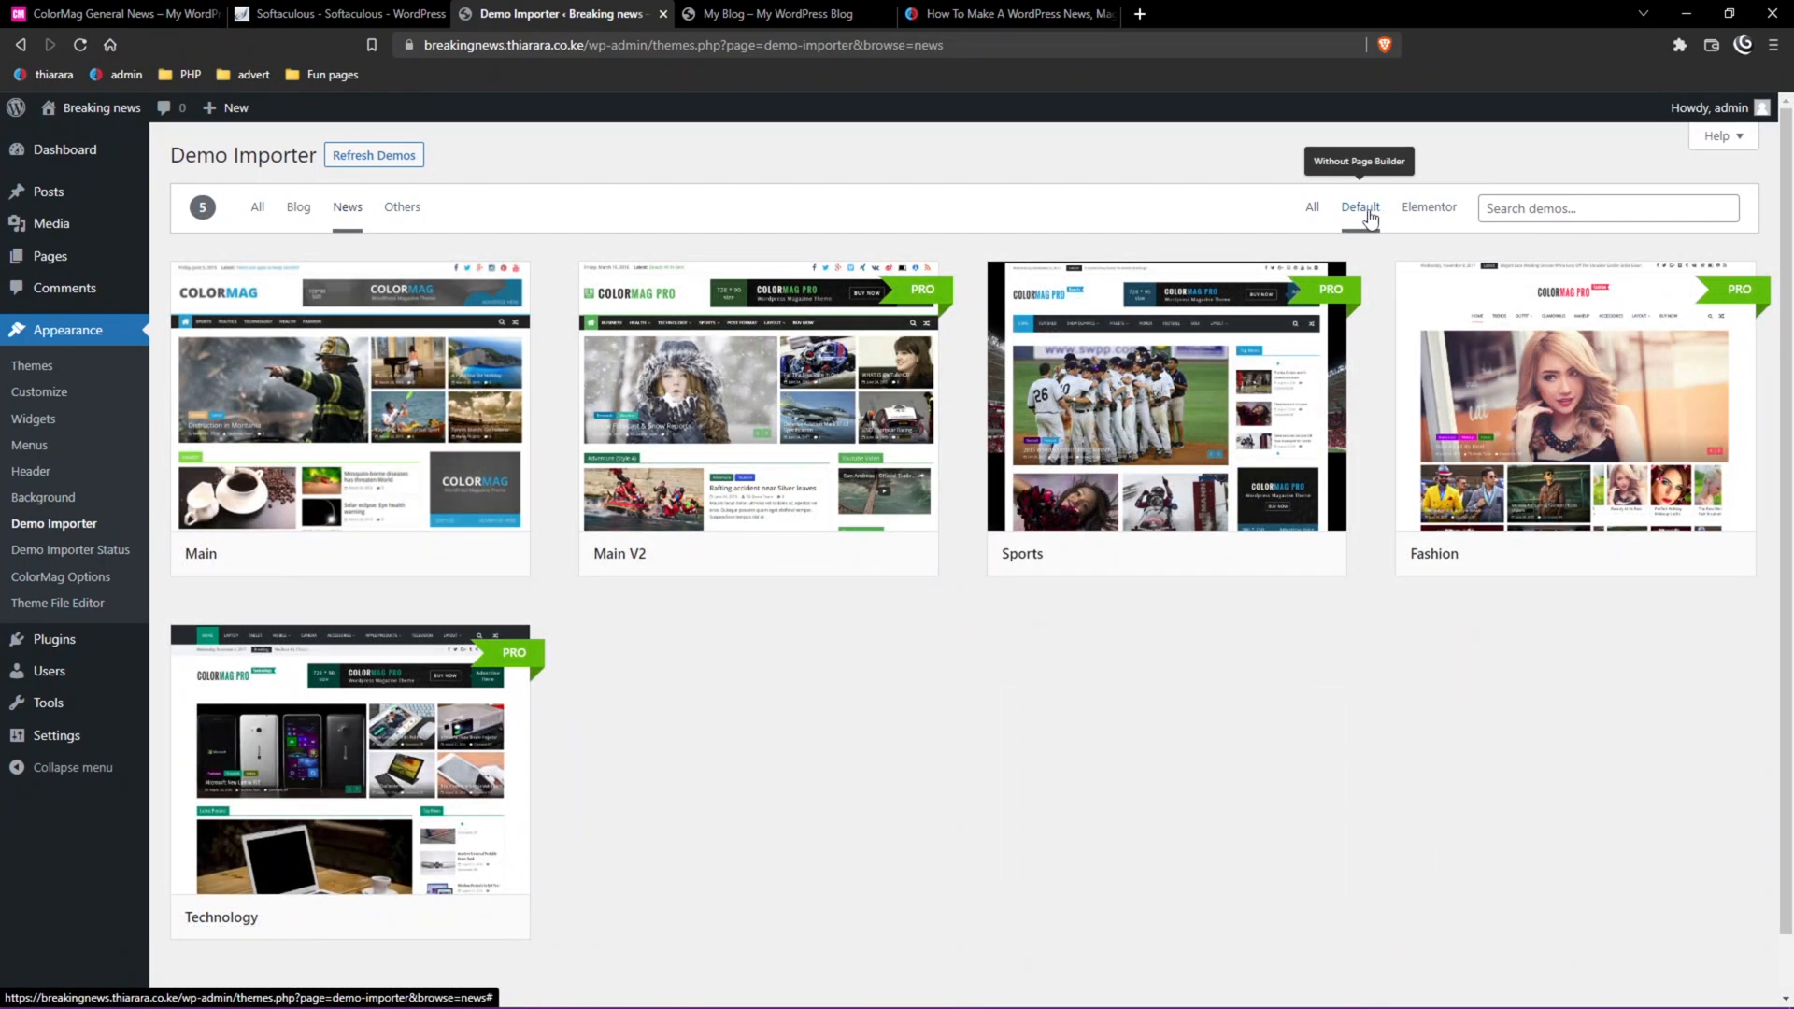
{"action": "left_click", "coordinate": [1412, 216]}
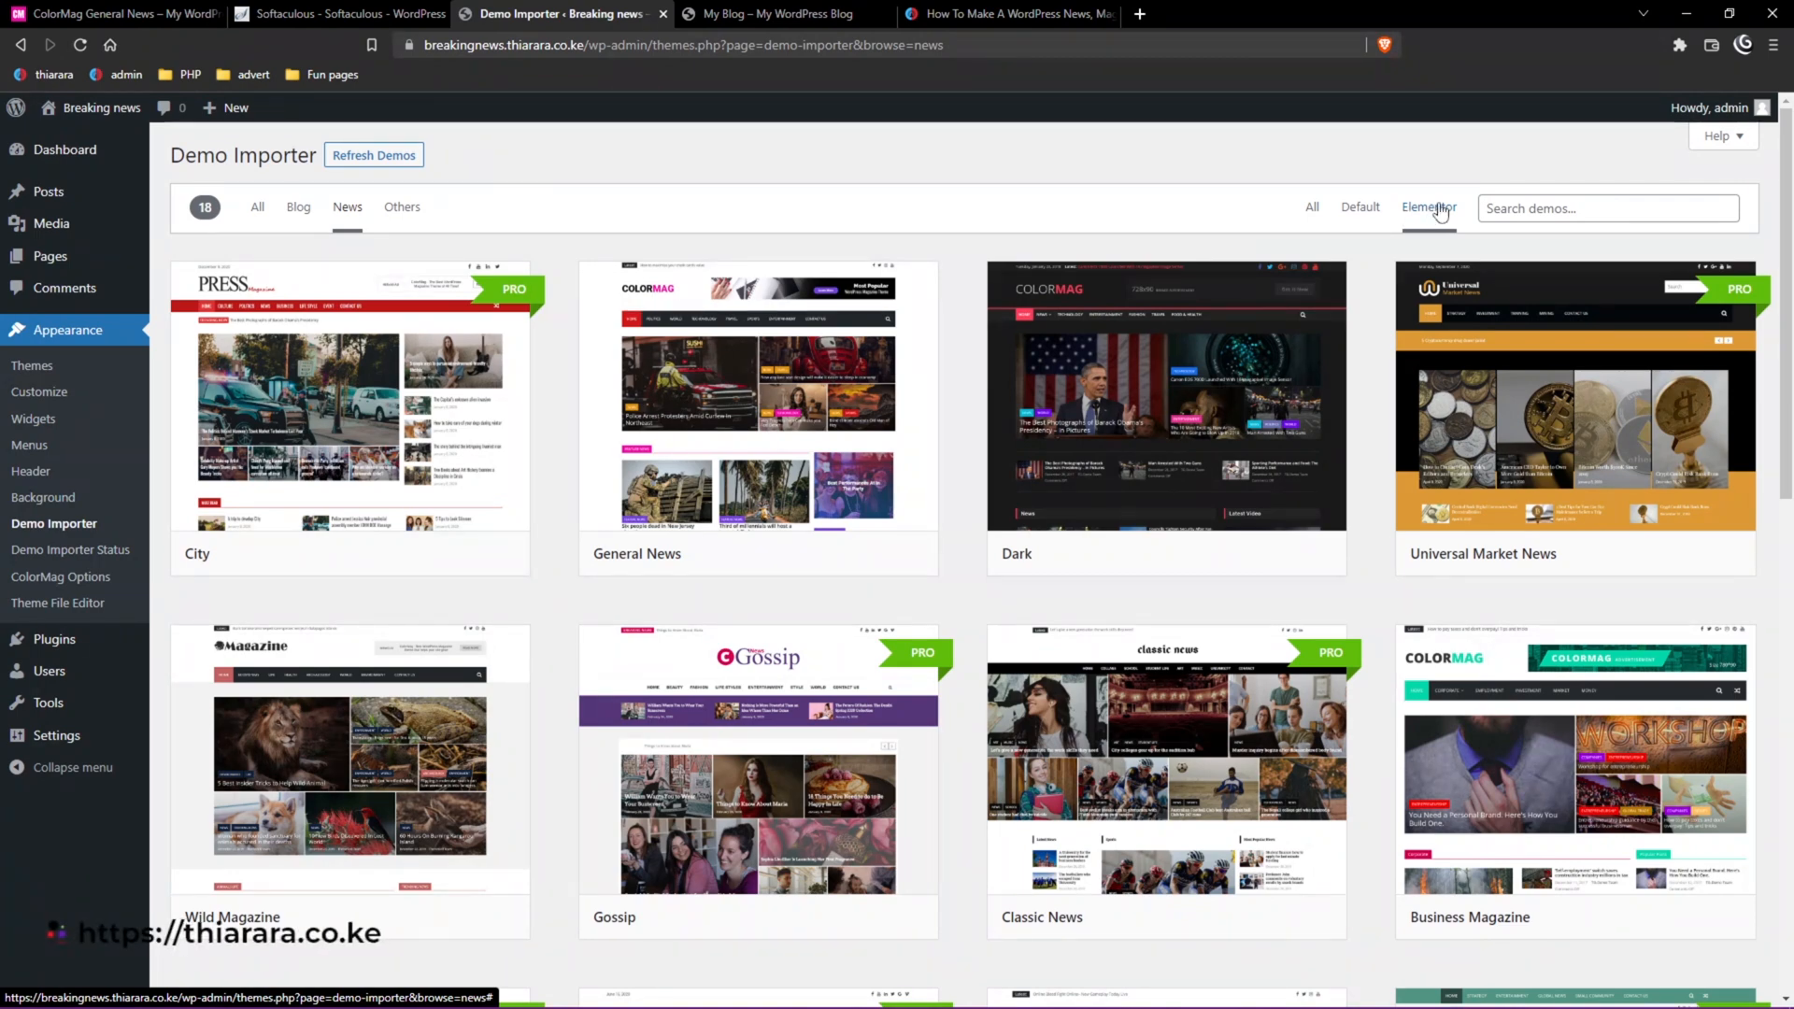
{"action": "mouse_move", "coordinate": [785, 336]}
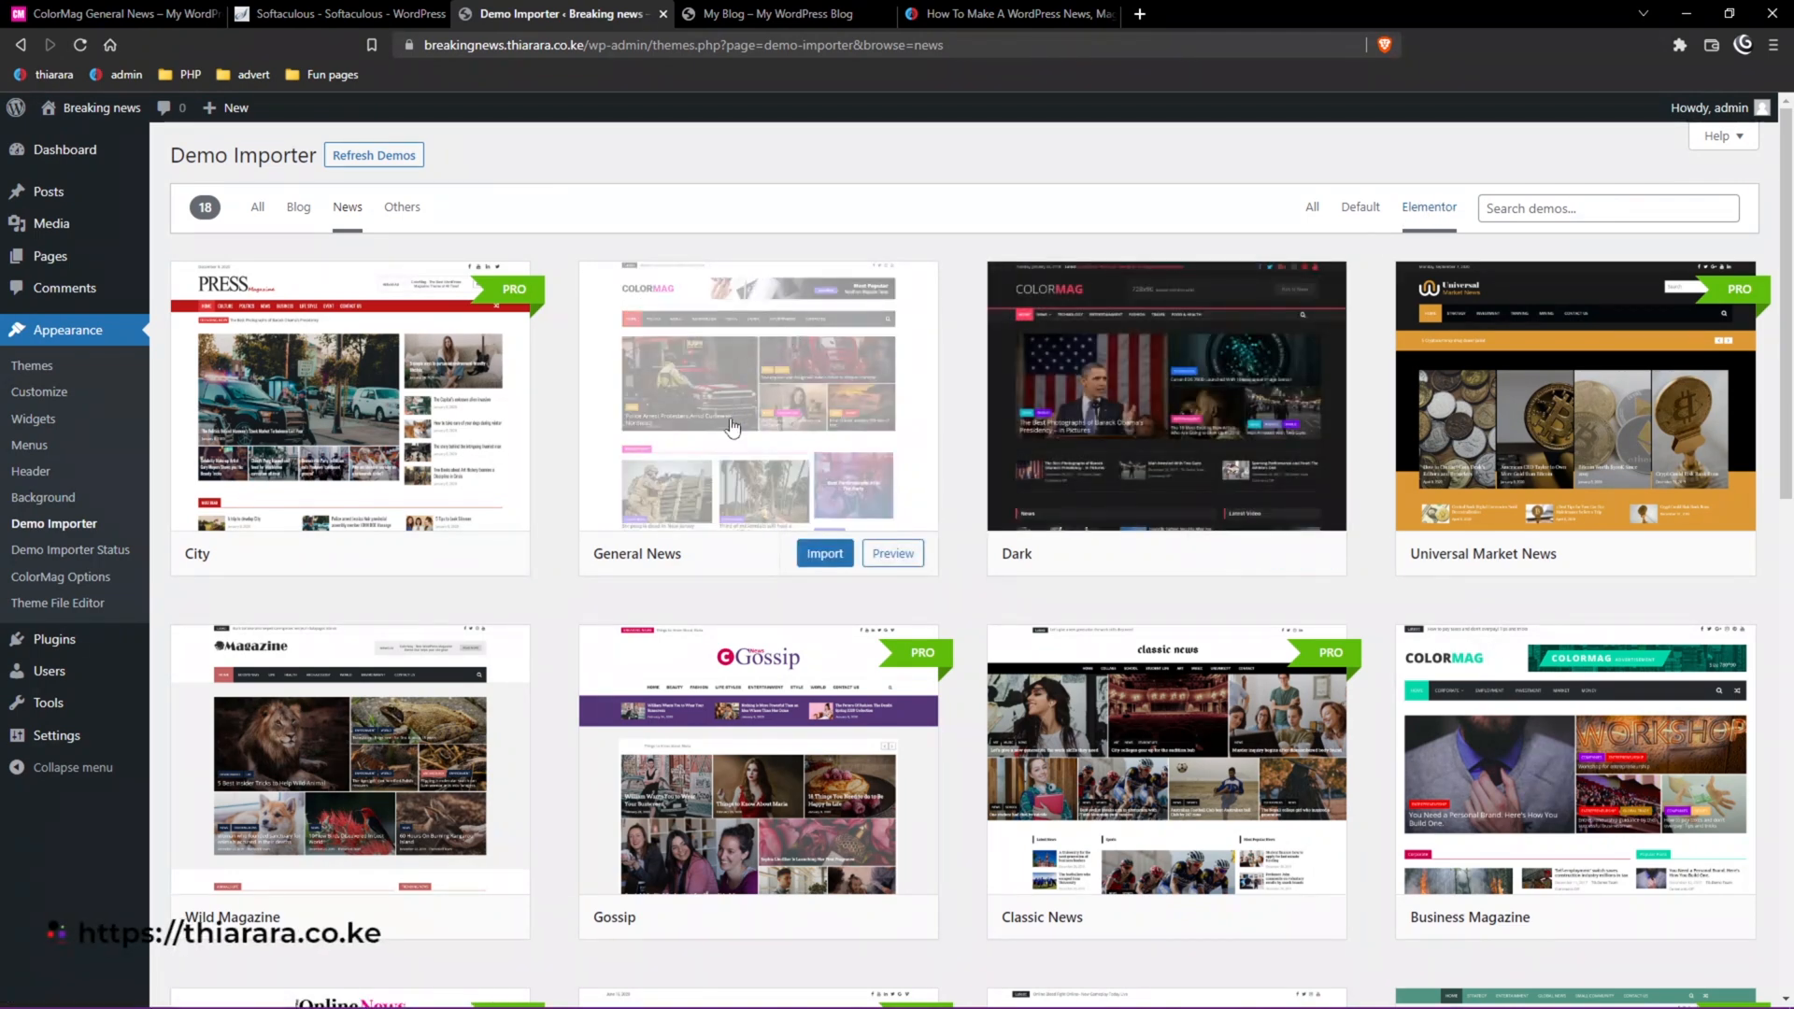
{"action": "scroll", "coordinate": [733, 428], "scroll_direction": "down", "scroll_amount": 12}
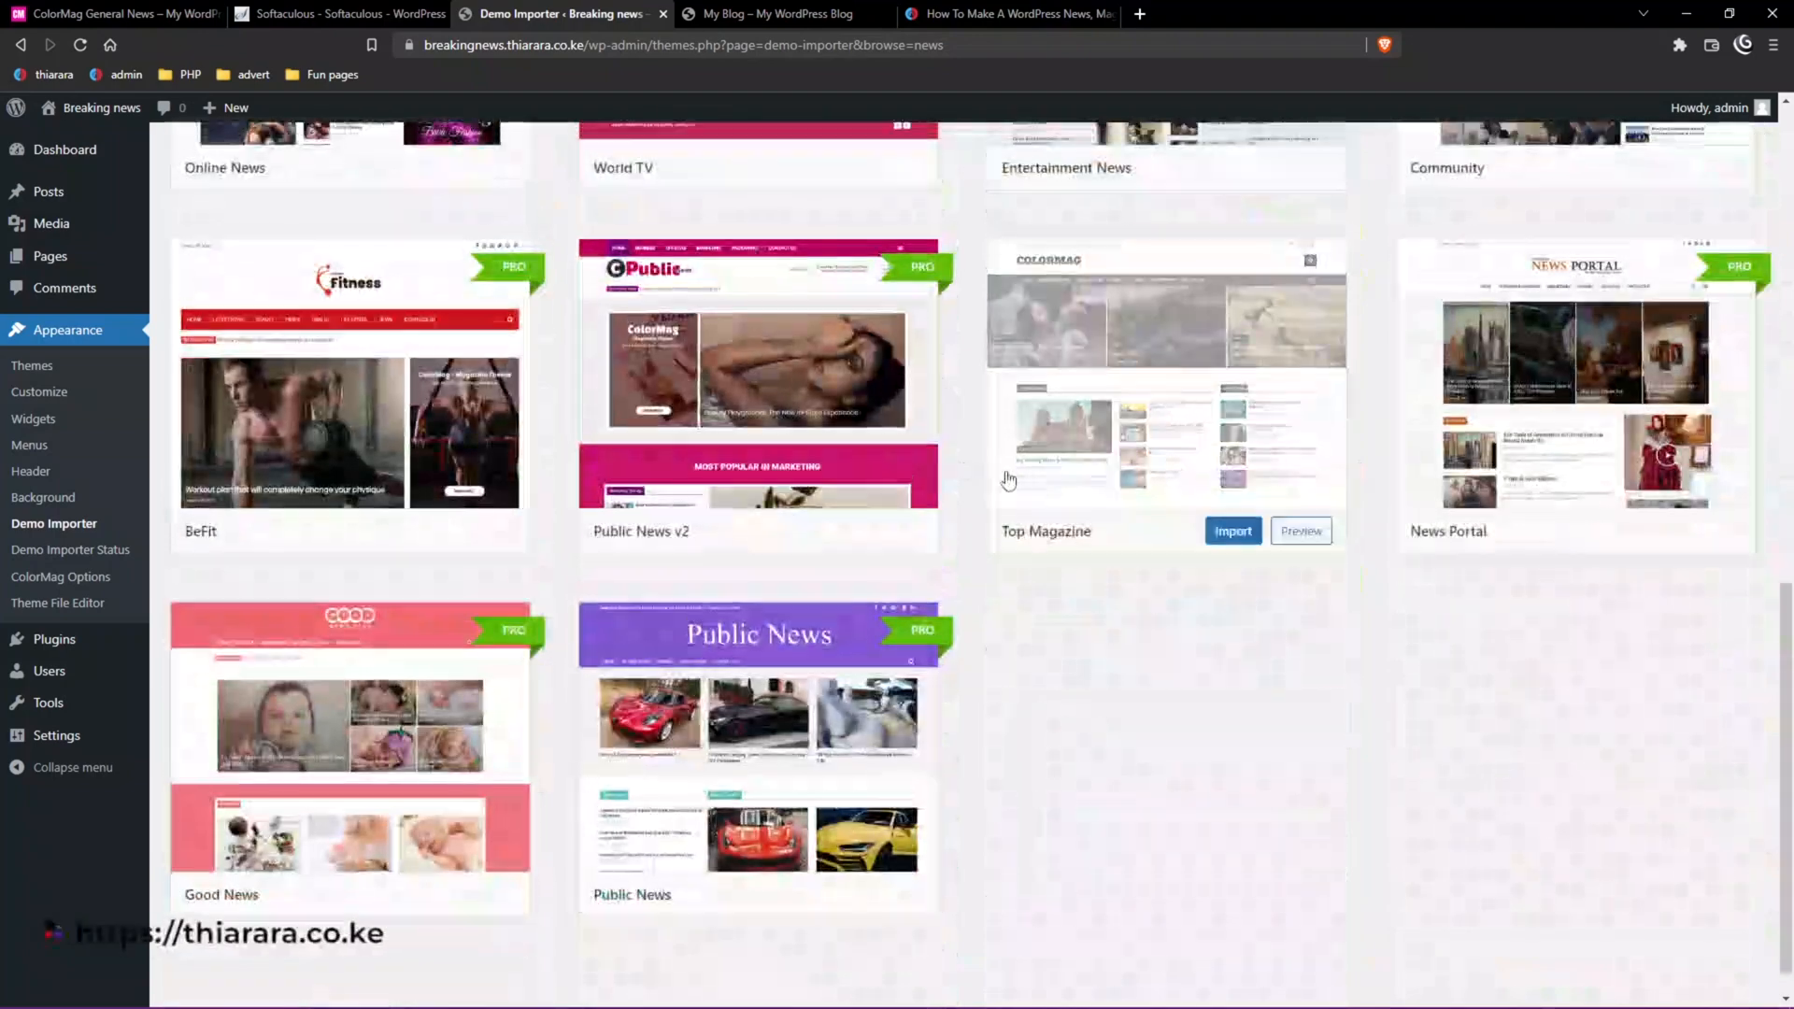
{"action": "scroll", "coordinate": [1007, 480], "scroll_direction": "up", "scroll_amount": 12}
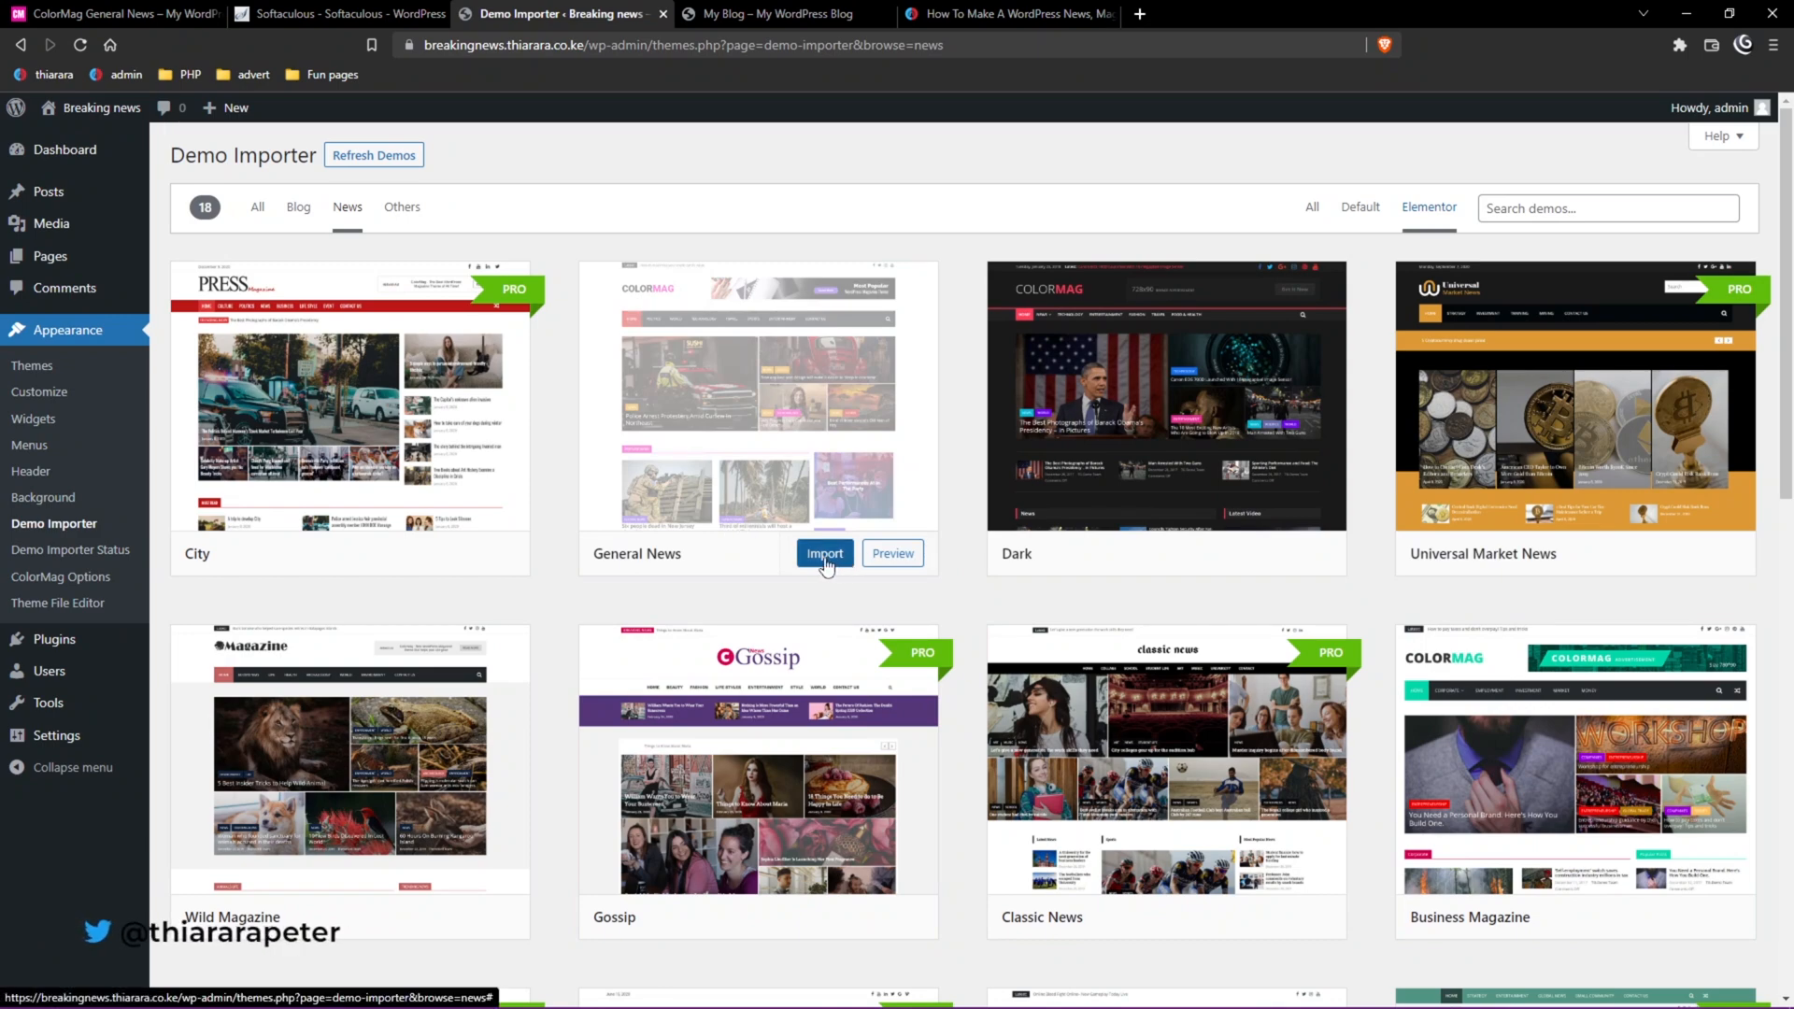
Import the General News demo, then reload the live site to see the ColorMag news homepage.
{"action": "left_click", "coordinate": [825, 557]}
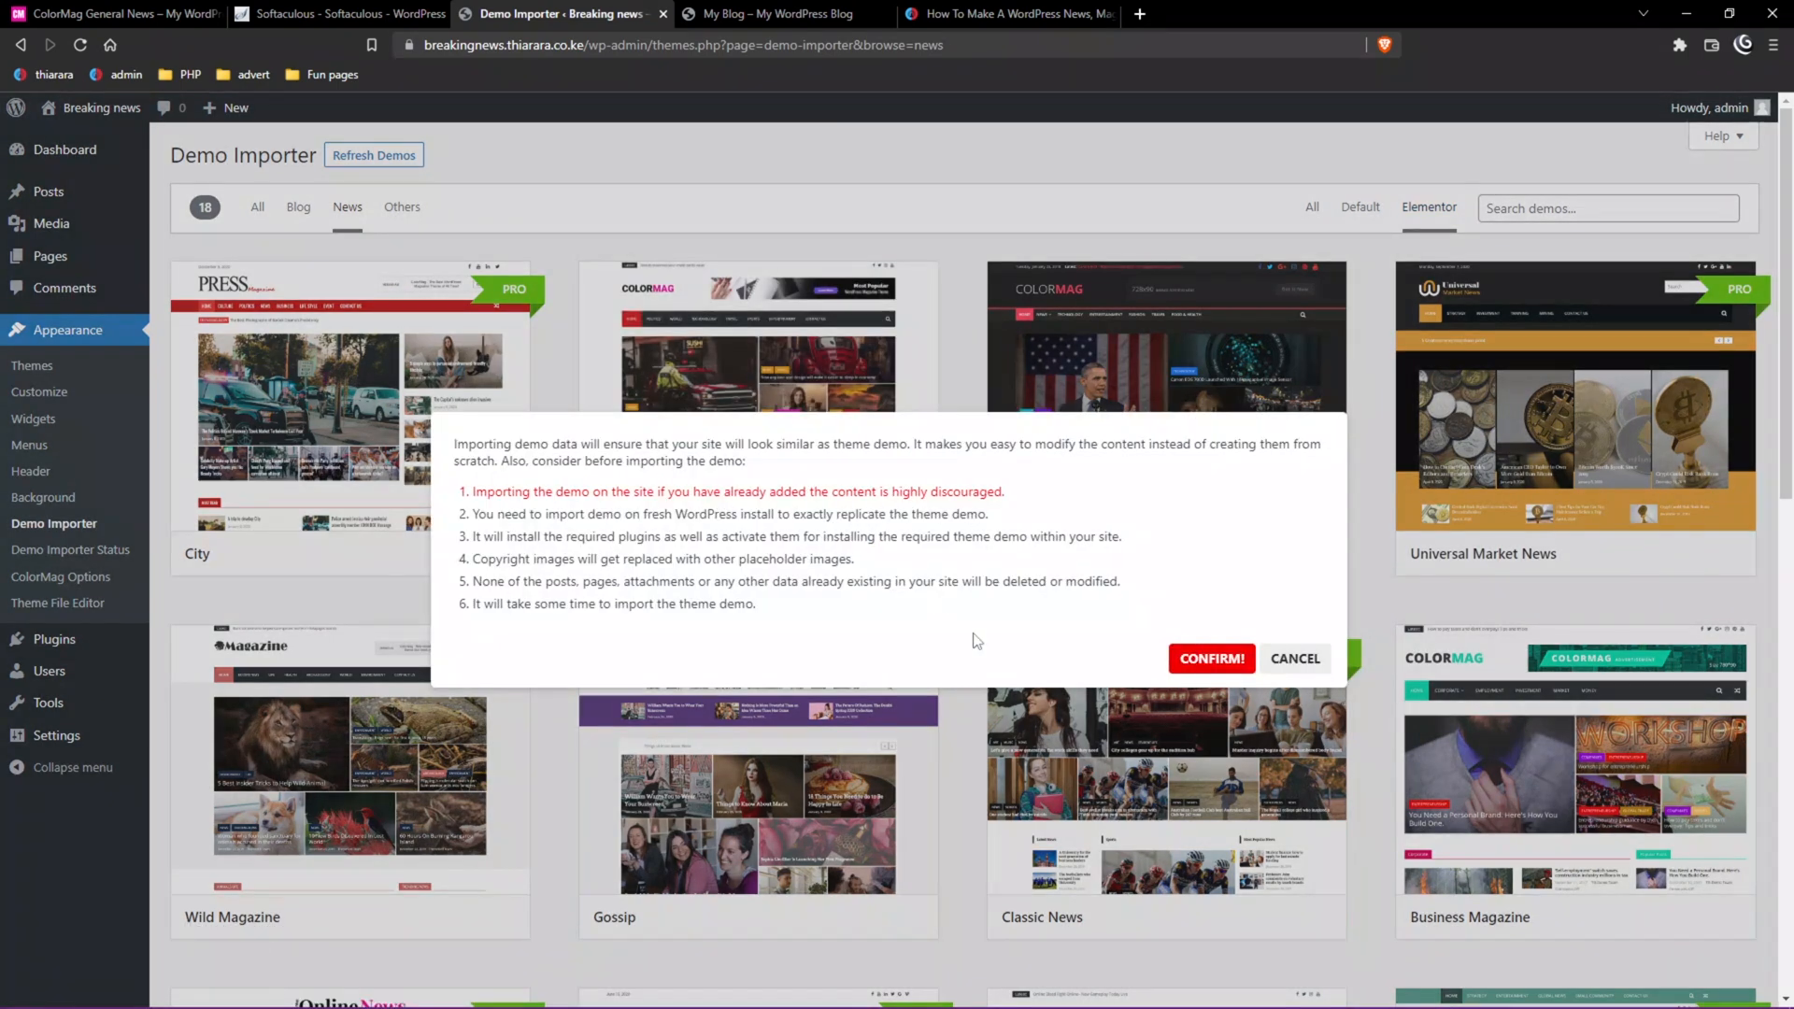
{"action": "left_click", "coordinate": [1212, 659]}
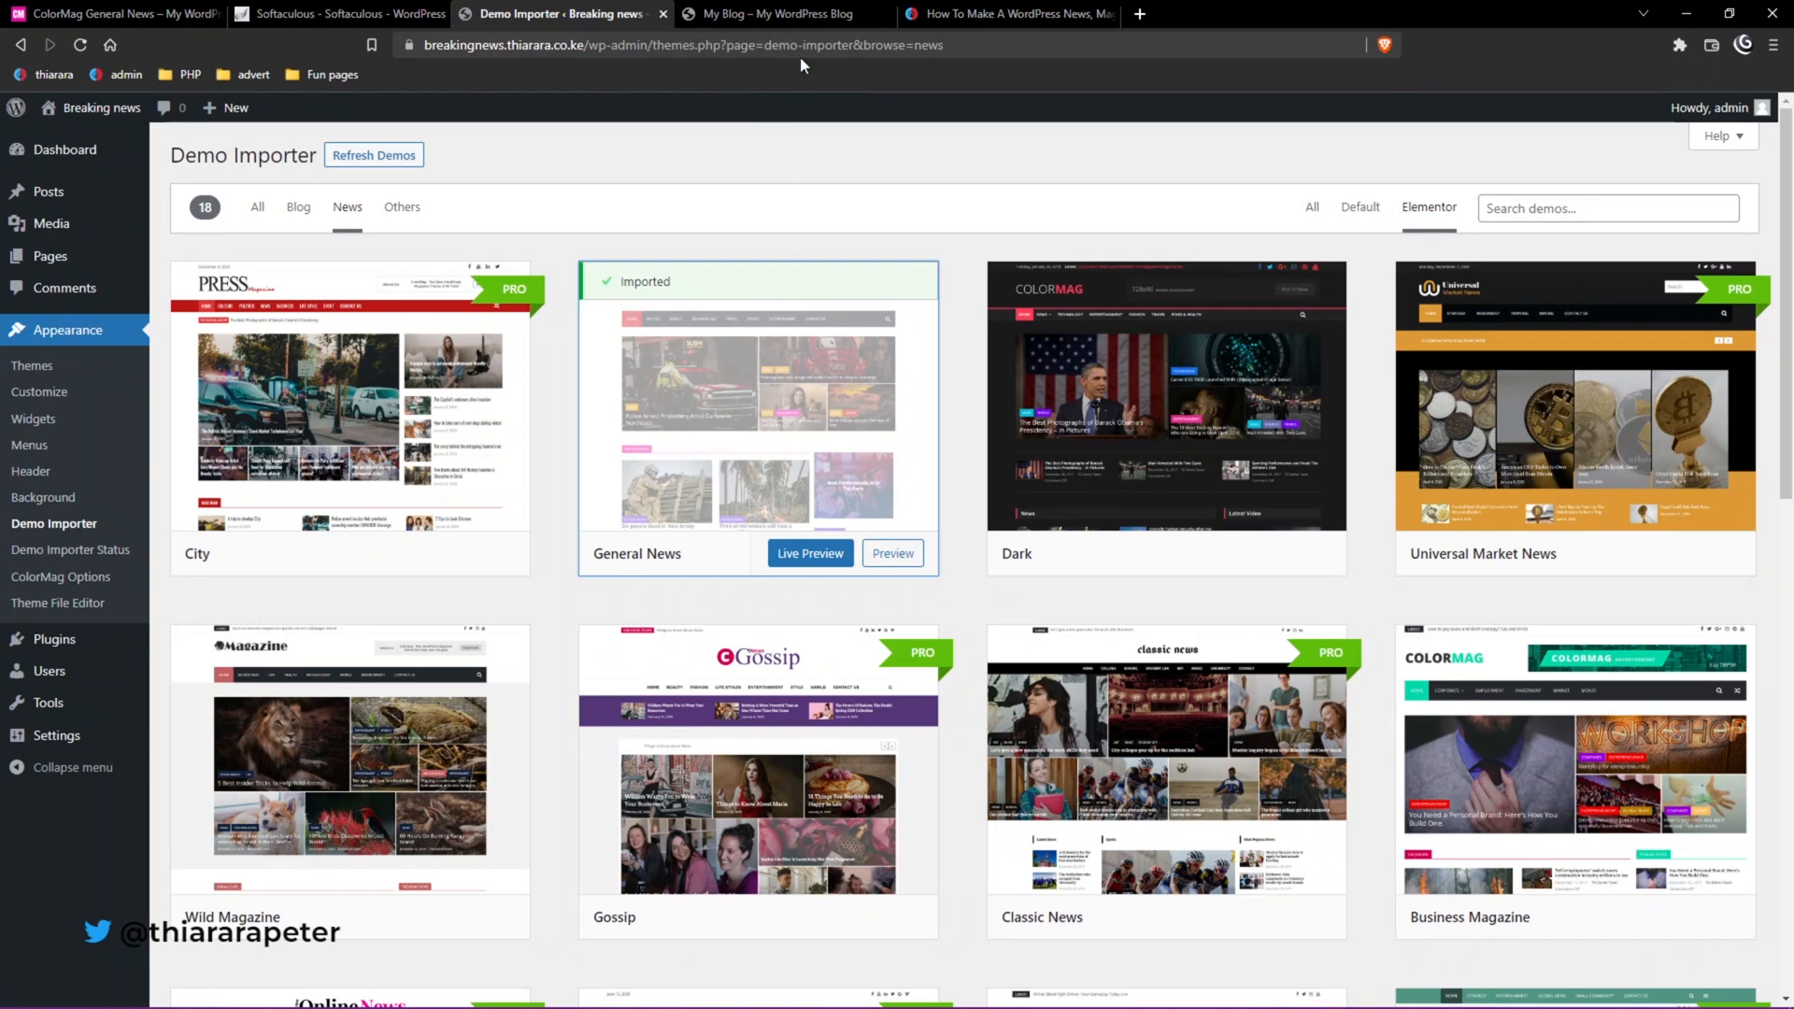
{"action": "left_click", "coordinate": [781, 23]}
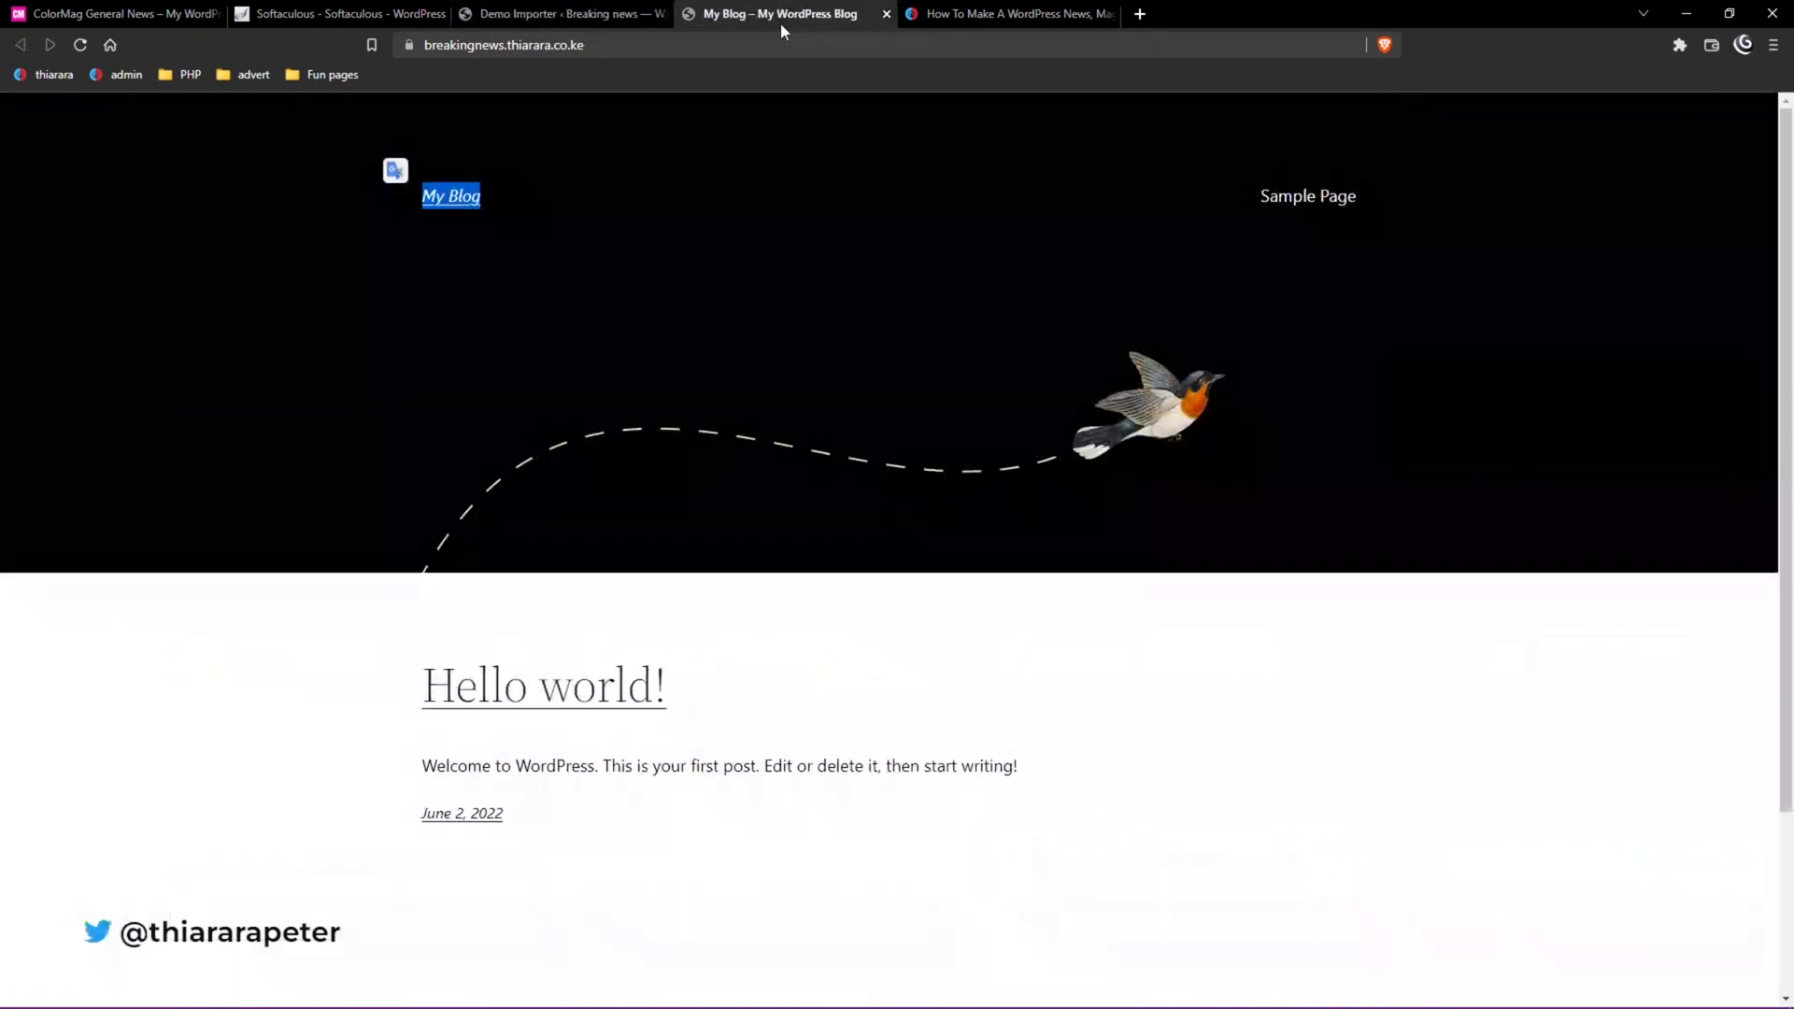
{"action": "left_click", "coordinate": [82, 46]}
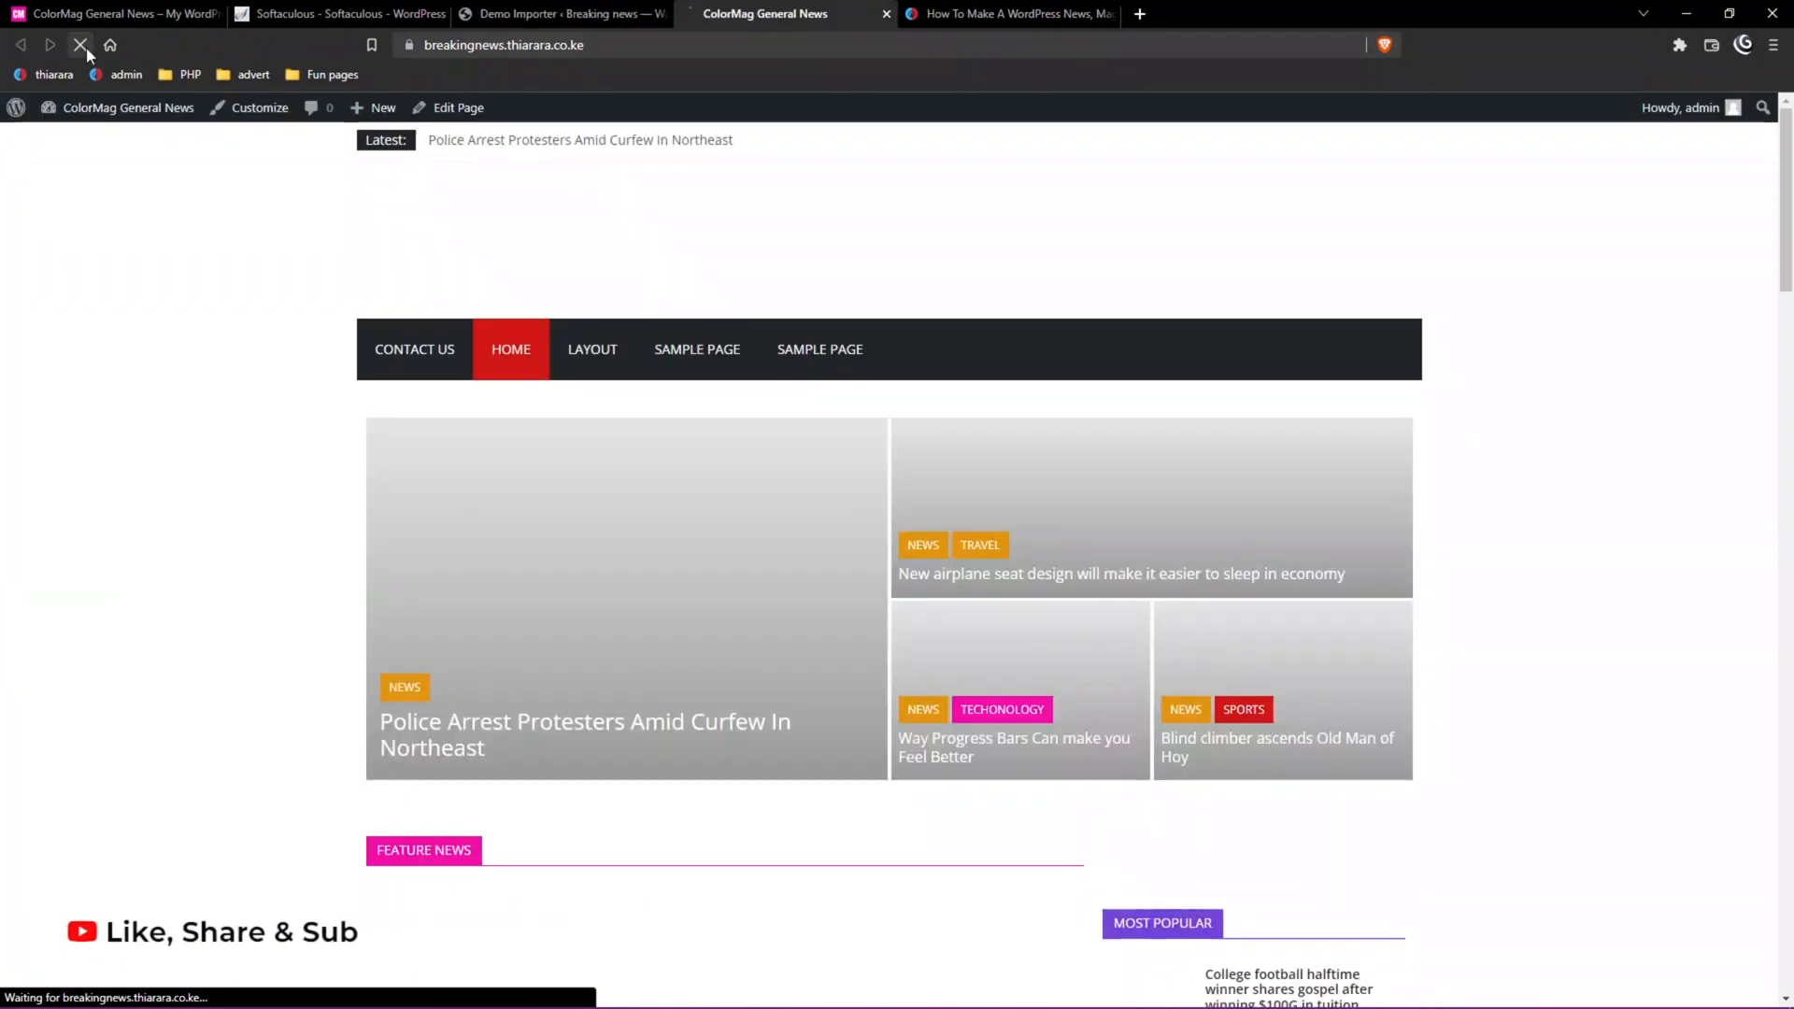
{"action": "scroll", "coordinate": [998, 436], "scroll_direction": "down", "scroll_amount": 2}
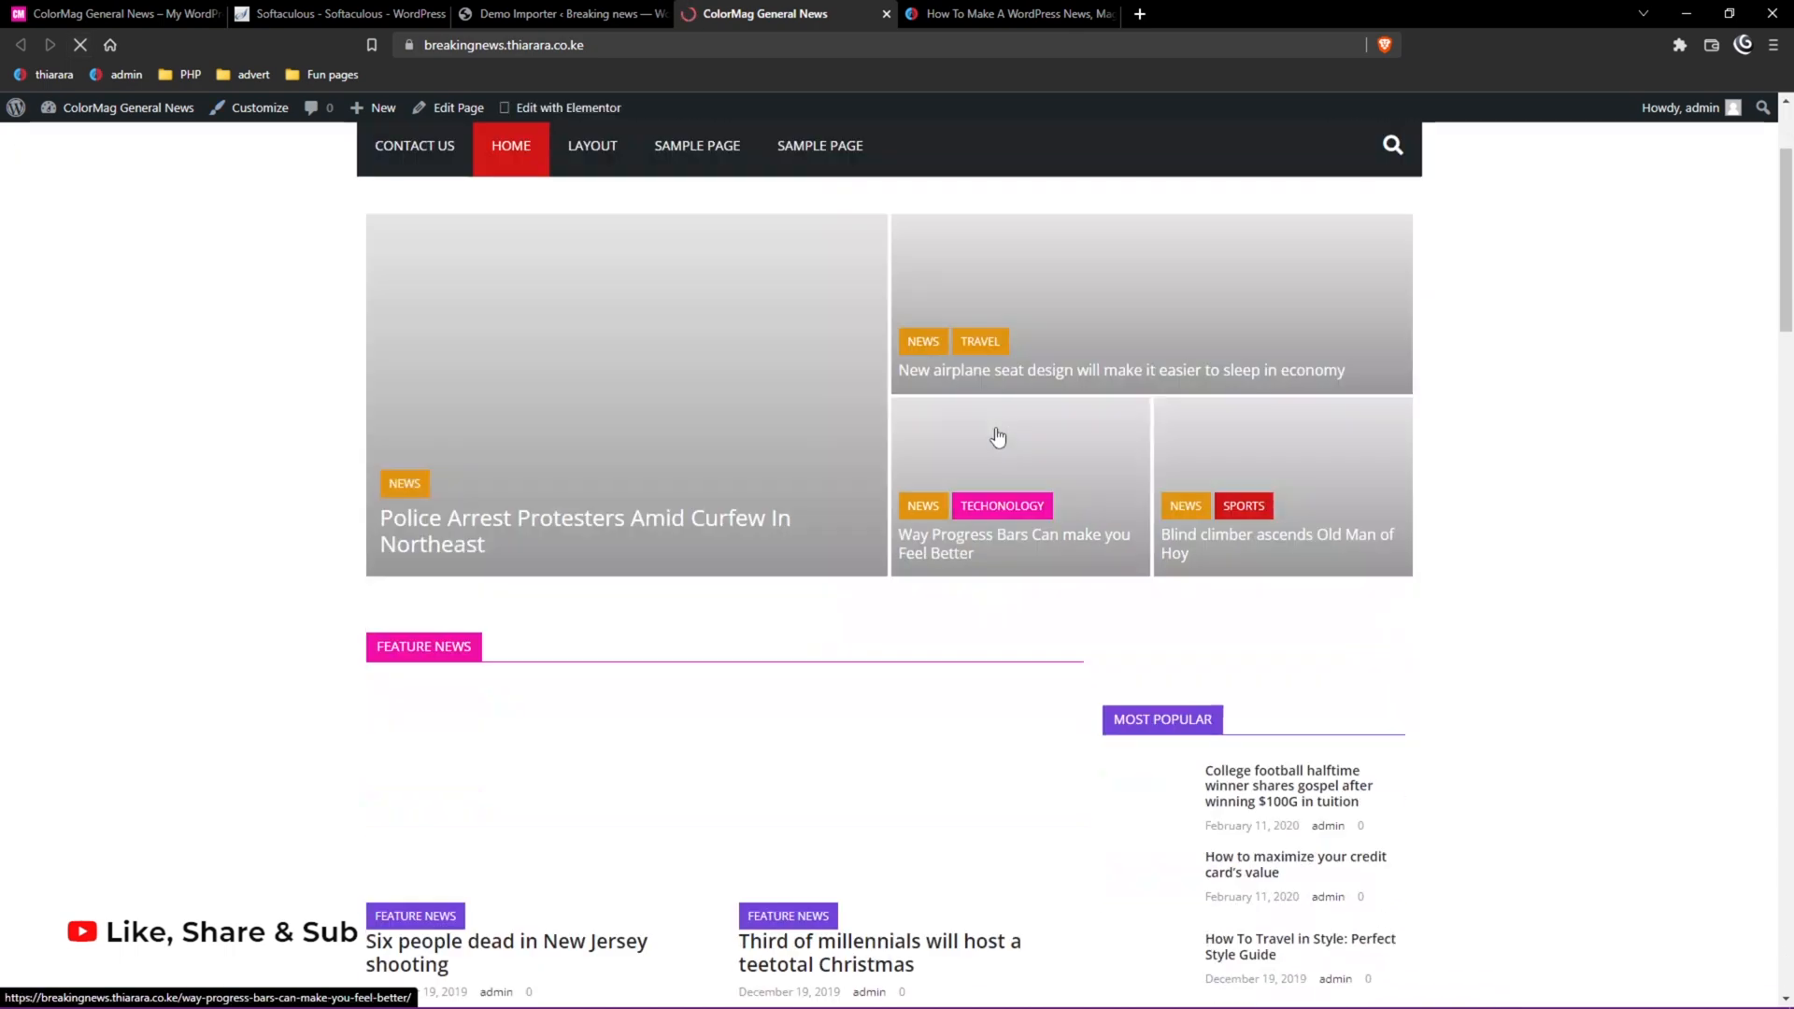
{"action": "scroll", "coordinate": [999, 437], "scroll_direction": "down", "scroll_amount": 15}
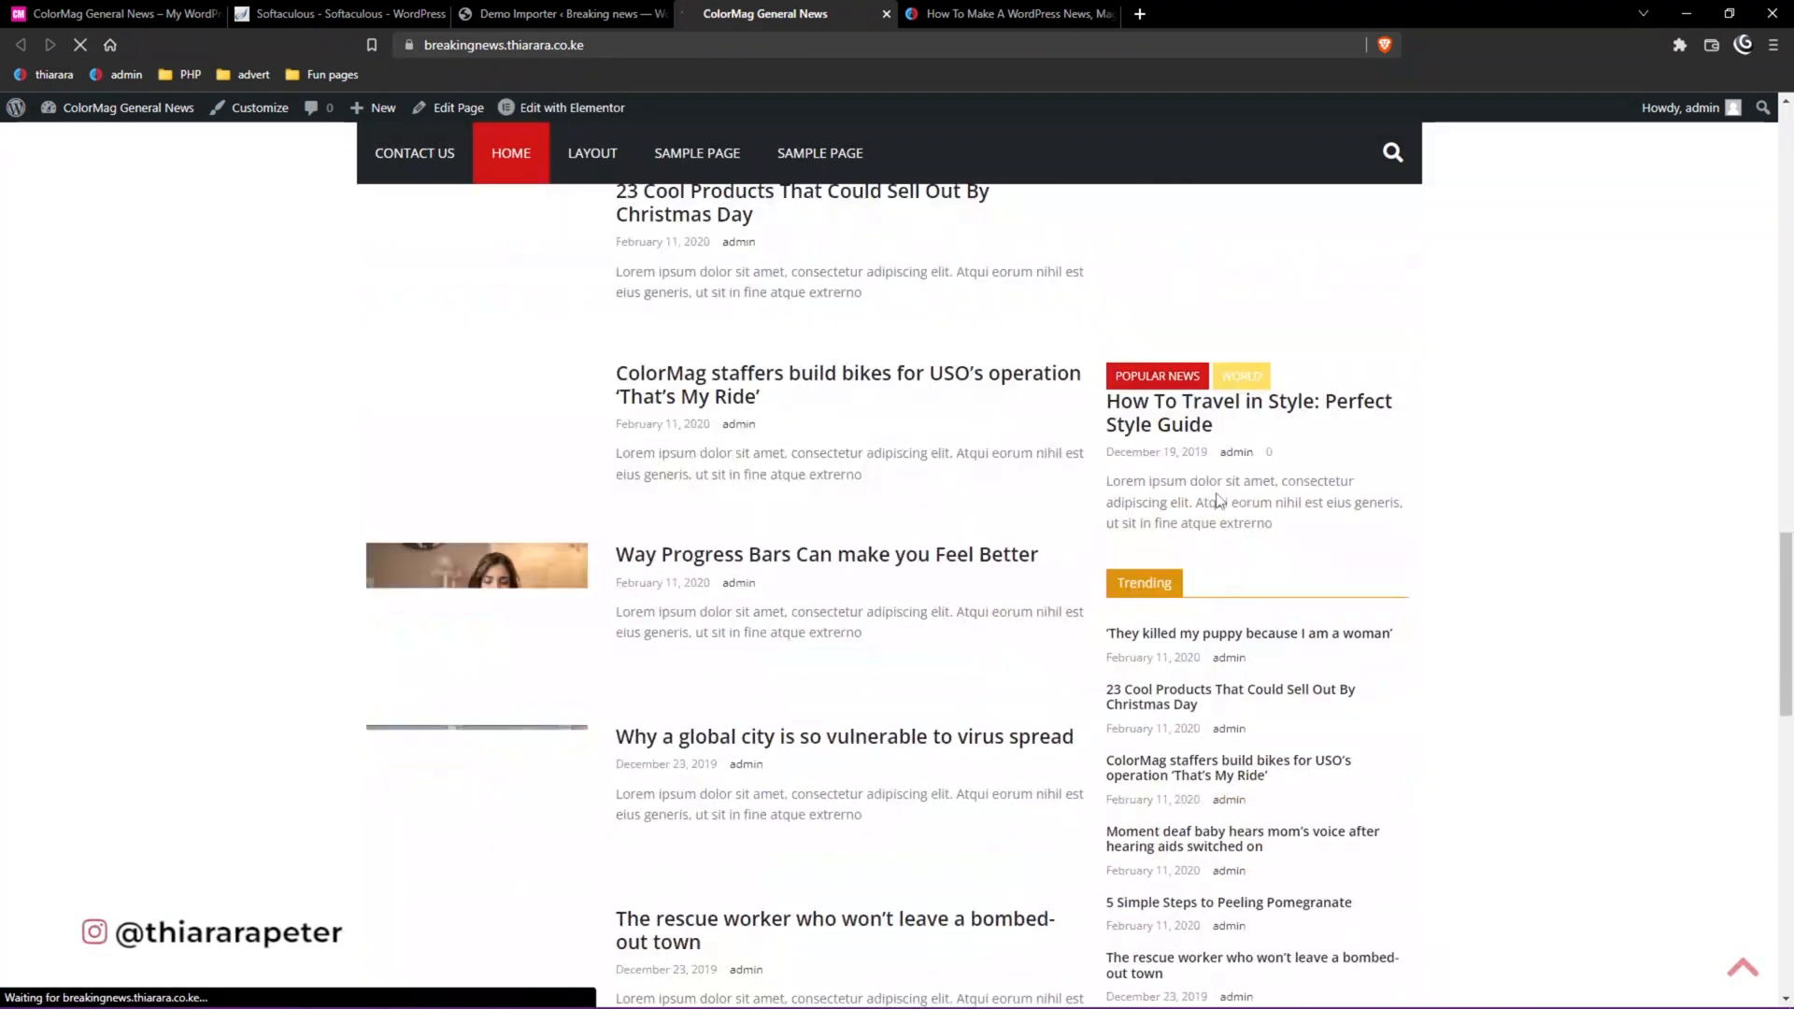
{"action": "scroll", "coordinate": [1218, 500], "scroll_direction": "down", "scroll_amount": 12}
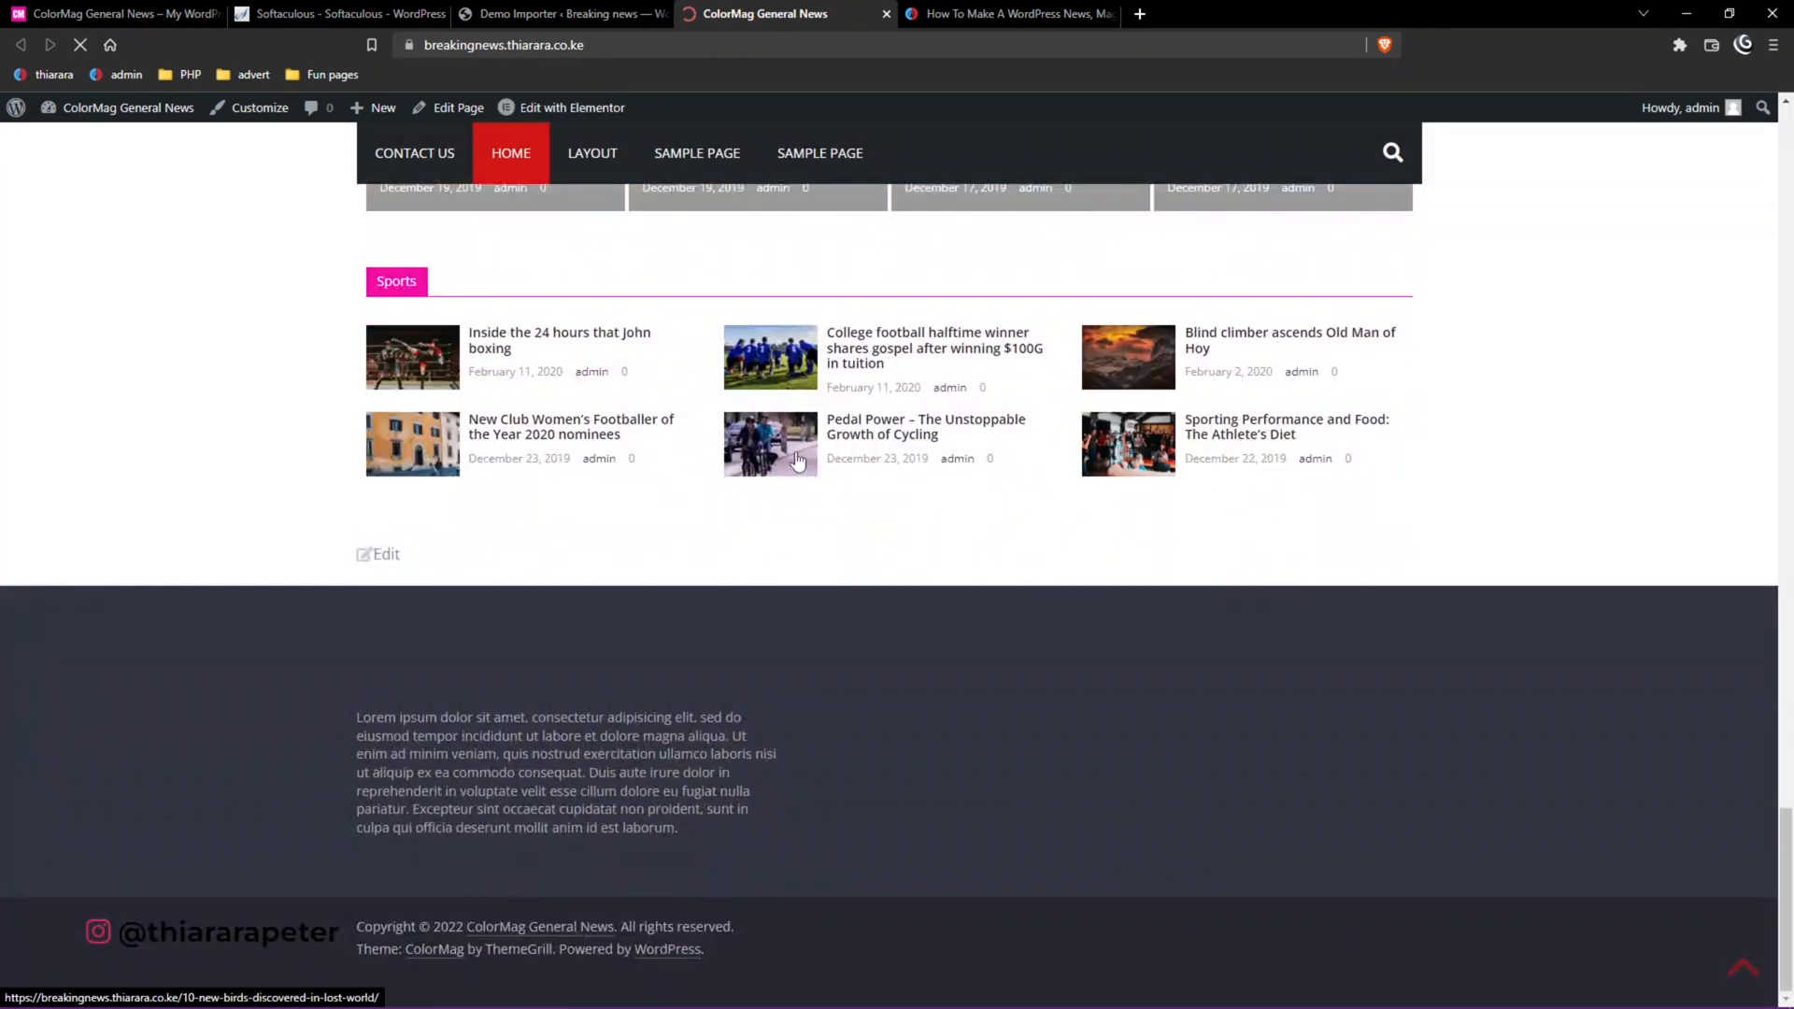
{"action": "scroll", "coordinate": [797, 460], "scroll_direction": "up", "scroll_amount": 20}
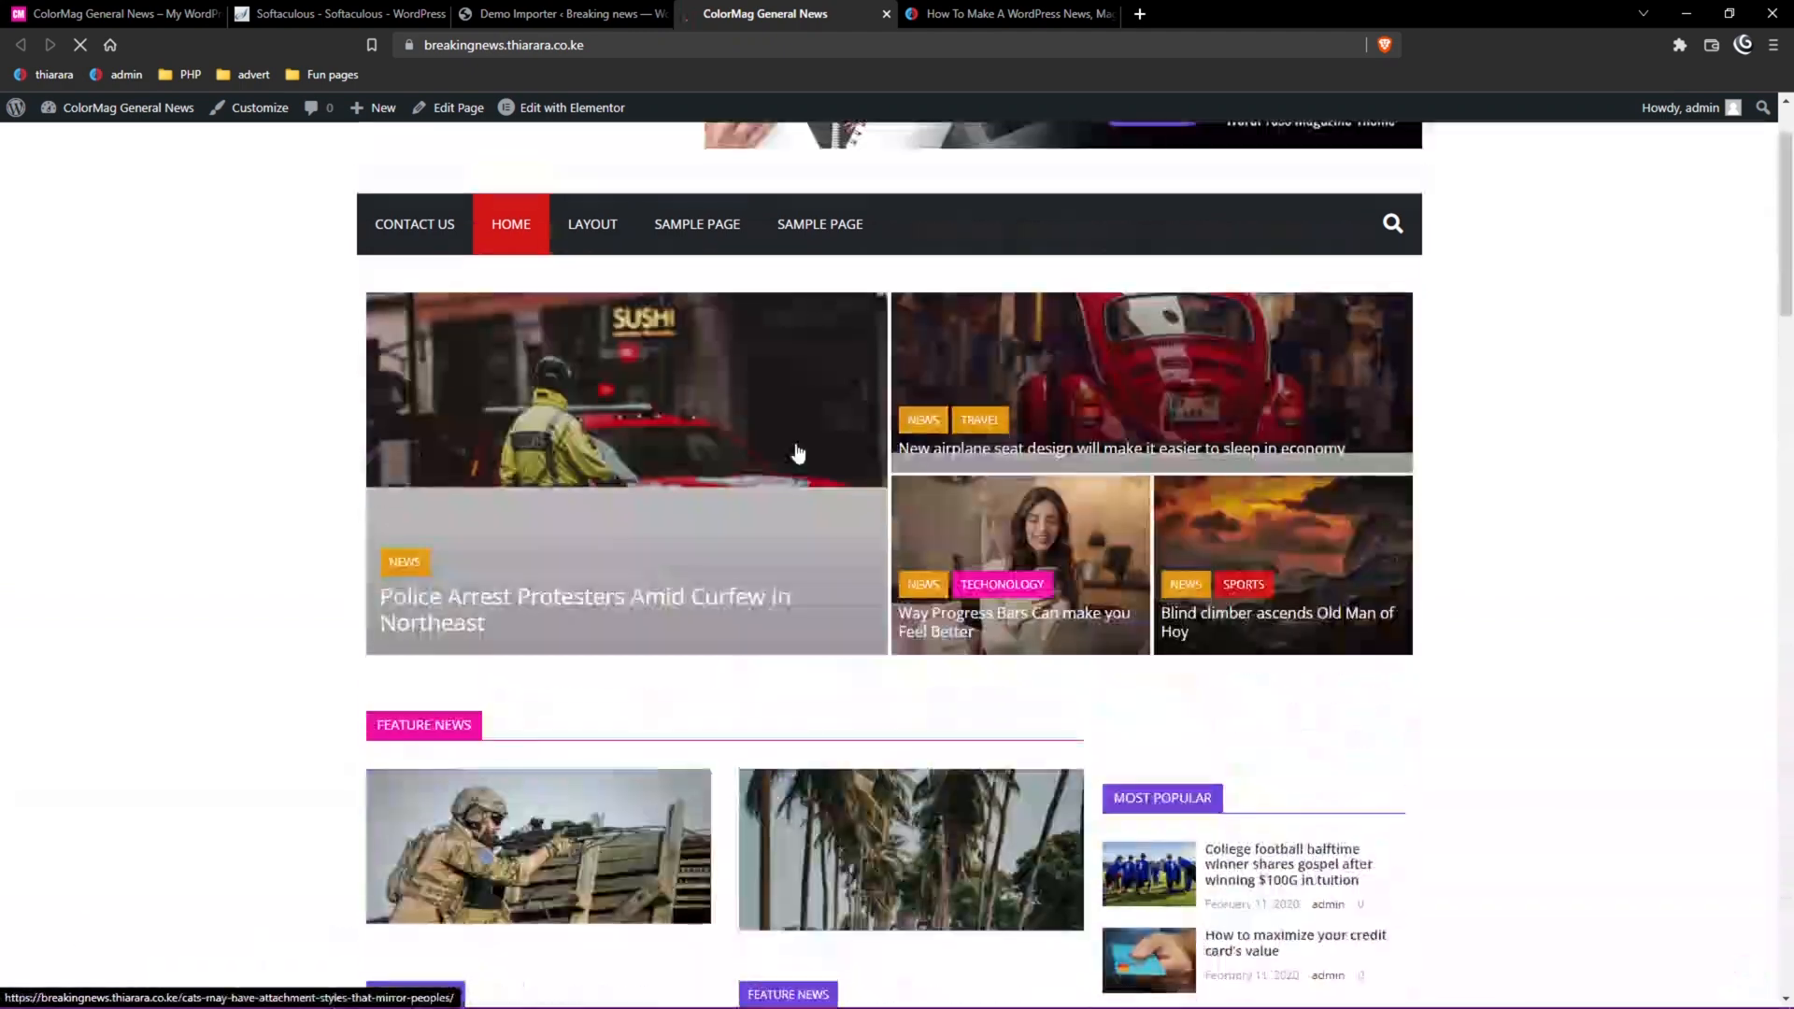
{"action": "scroll", "coordinate": [797, 455], "scroll_direction": "up", "scroll_amount": 2}
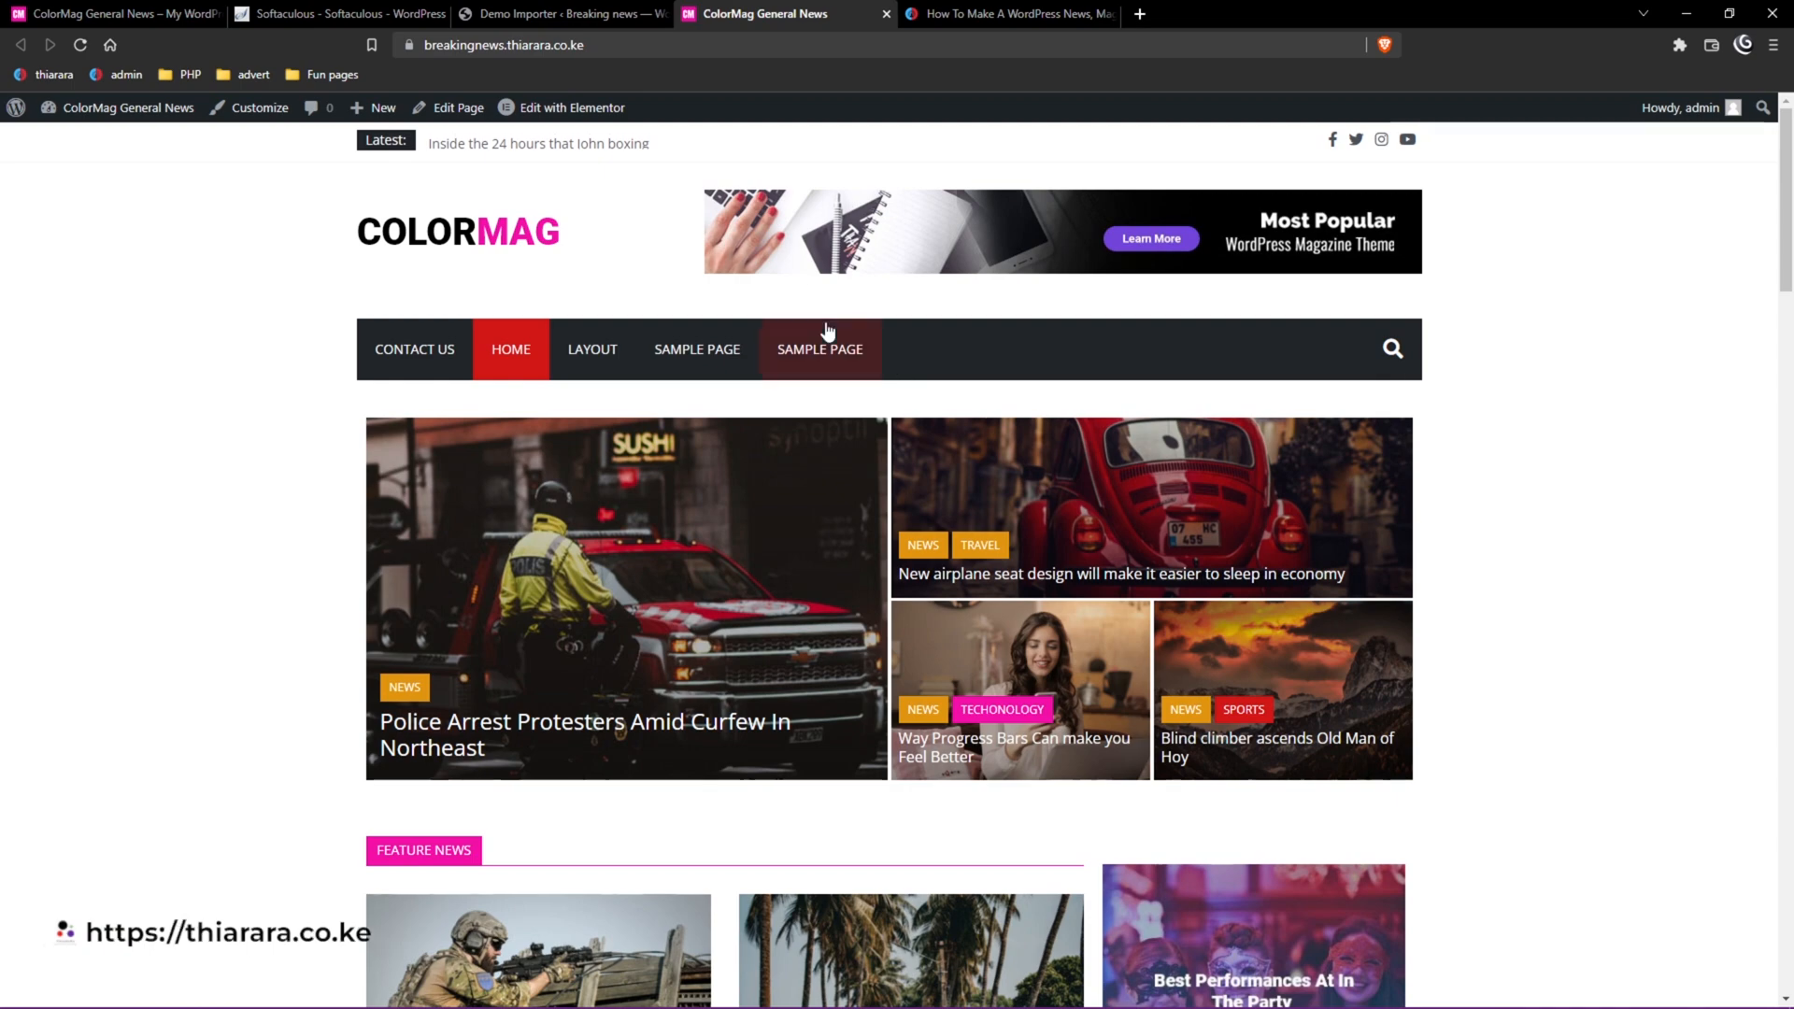
{"action": "left_click", "coordinate": [561, 14]}
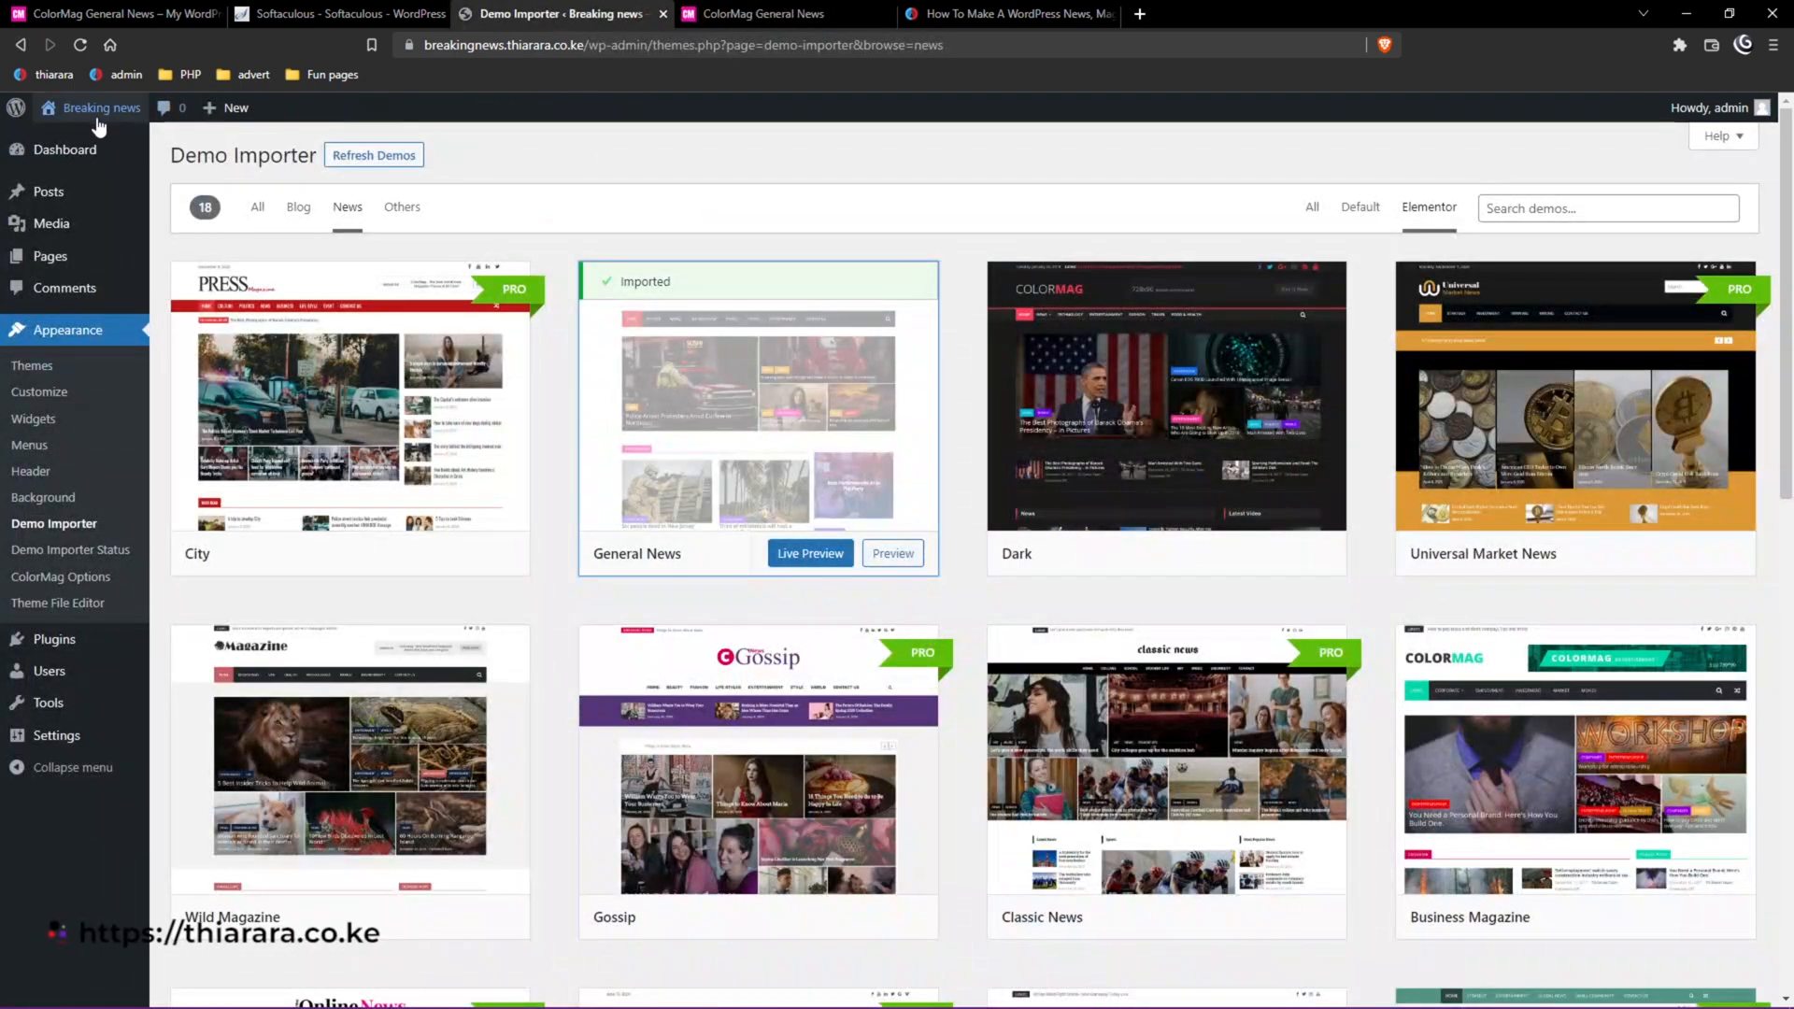
Deactivate the ThemeGrill Demo Importer from the Dashboard notice, then delete it in Plugins.
{"action": "left_click", "coordinate": [85, 155]}
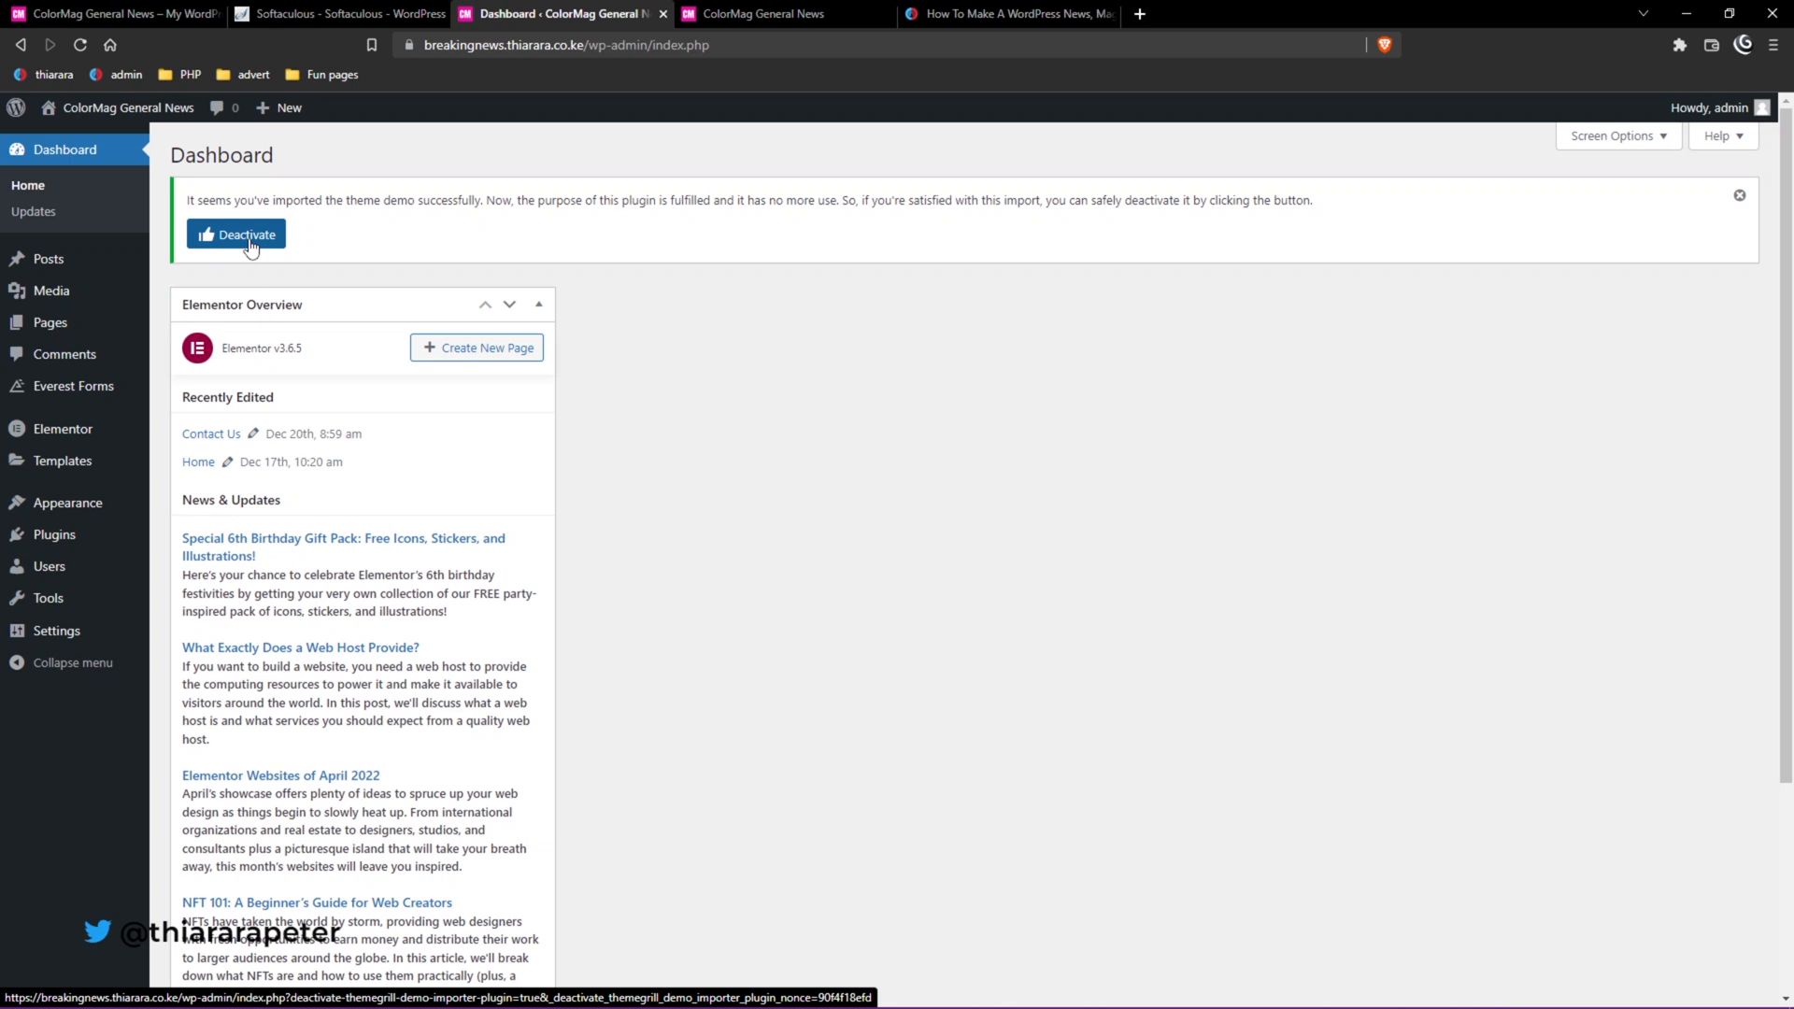
{"action": "left_click", "coordinate": [246, 238]}
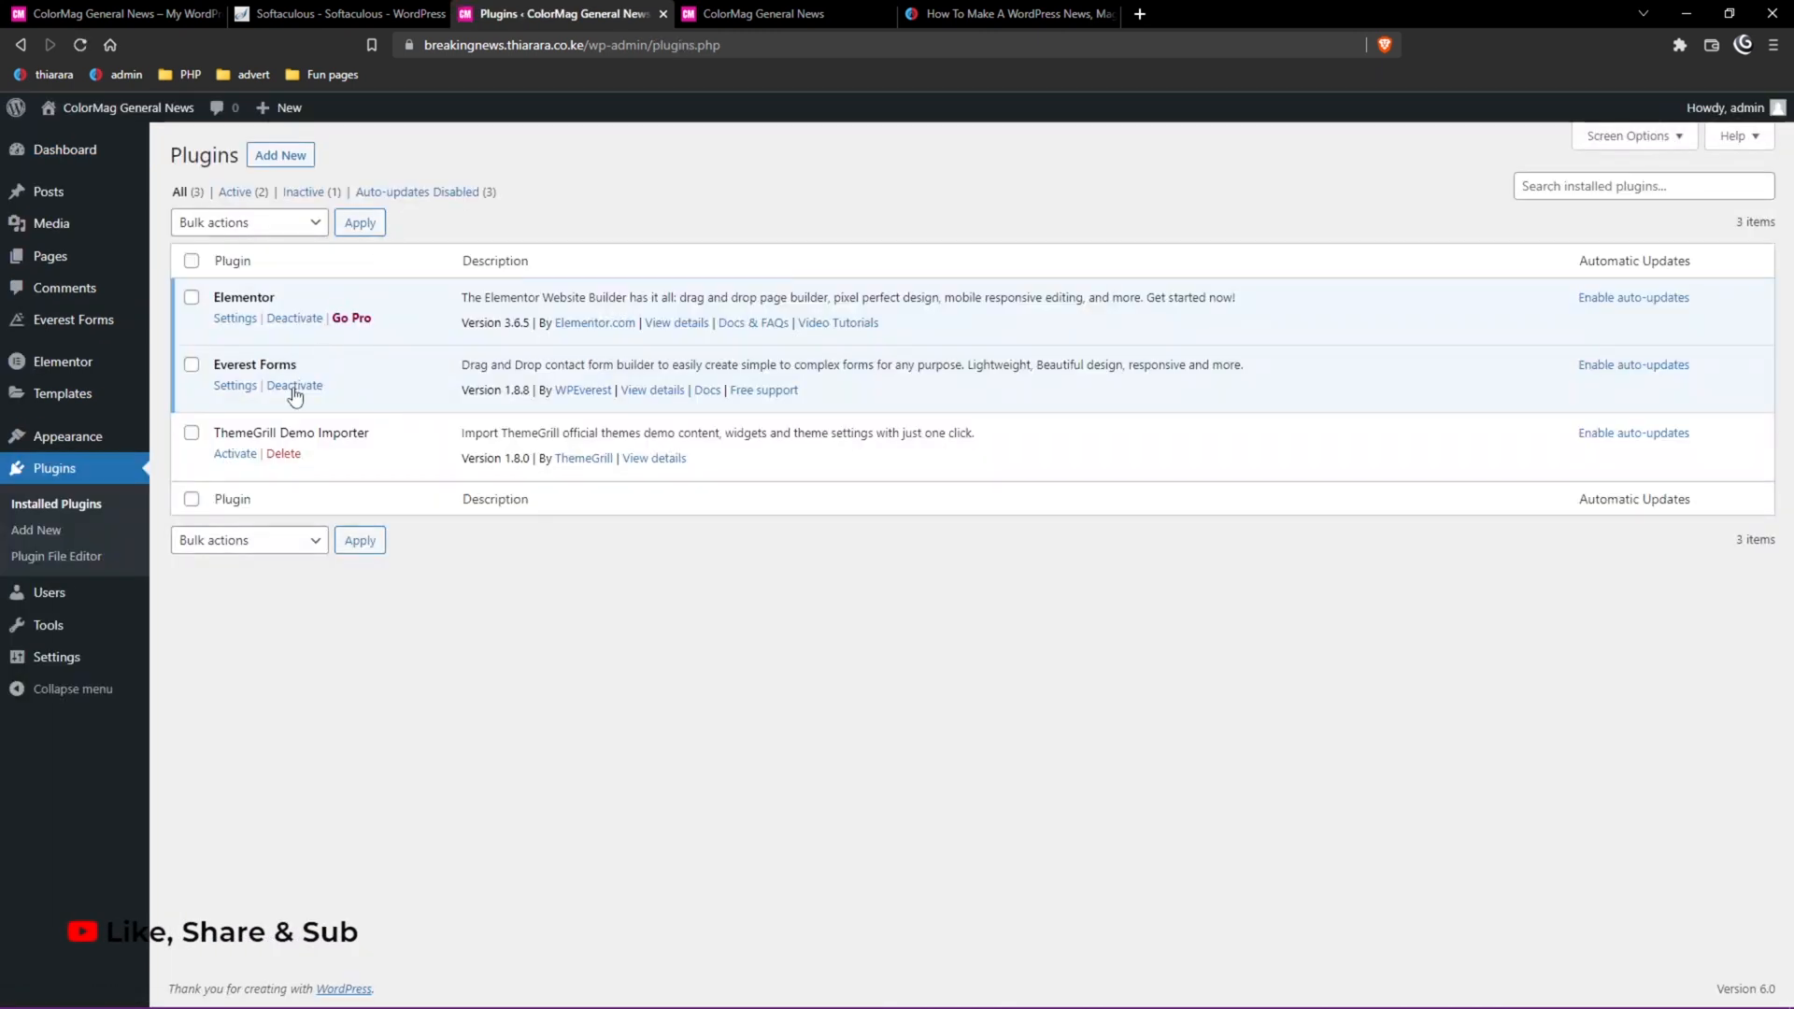
{"action": "left_click", "coordinate": [283, 455]}
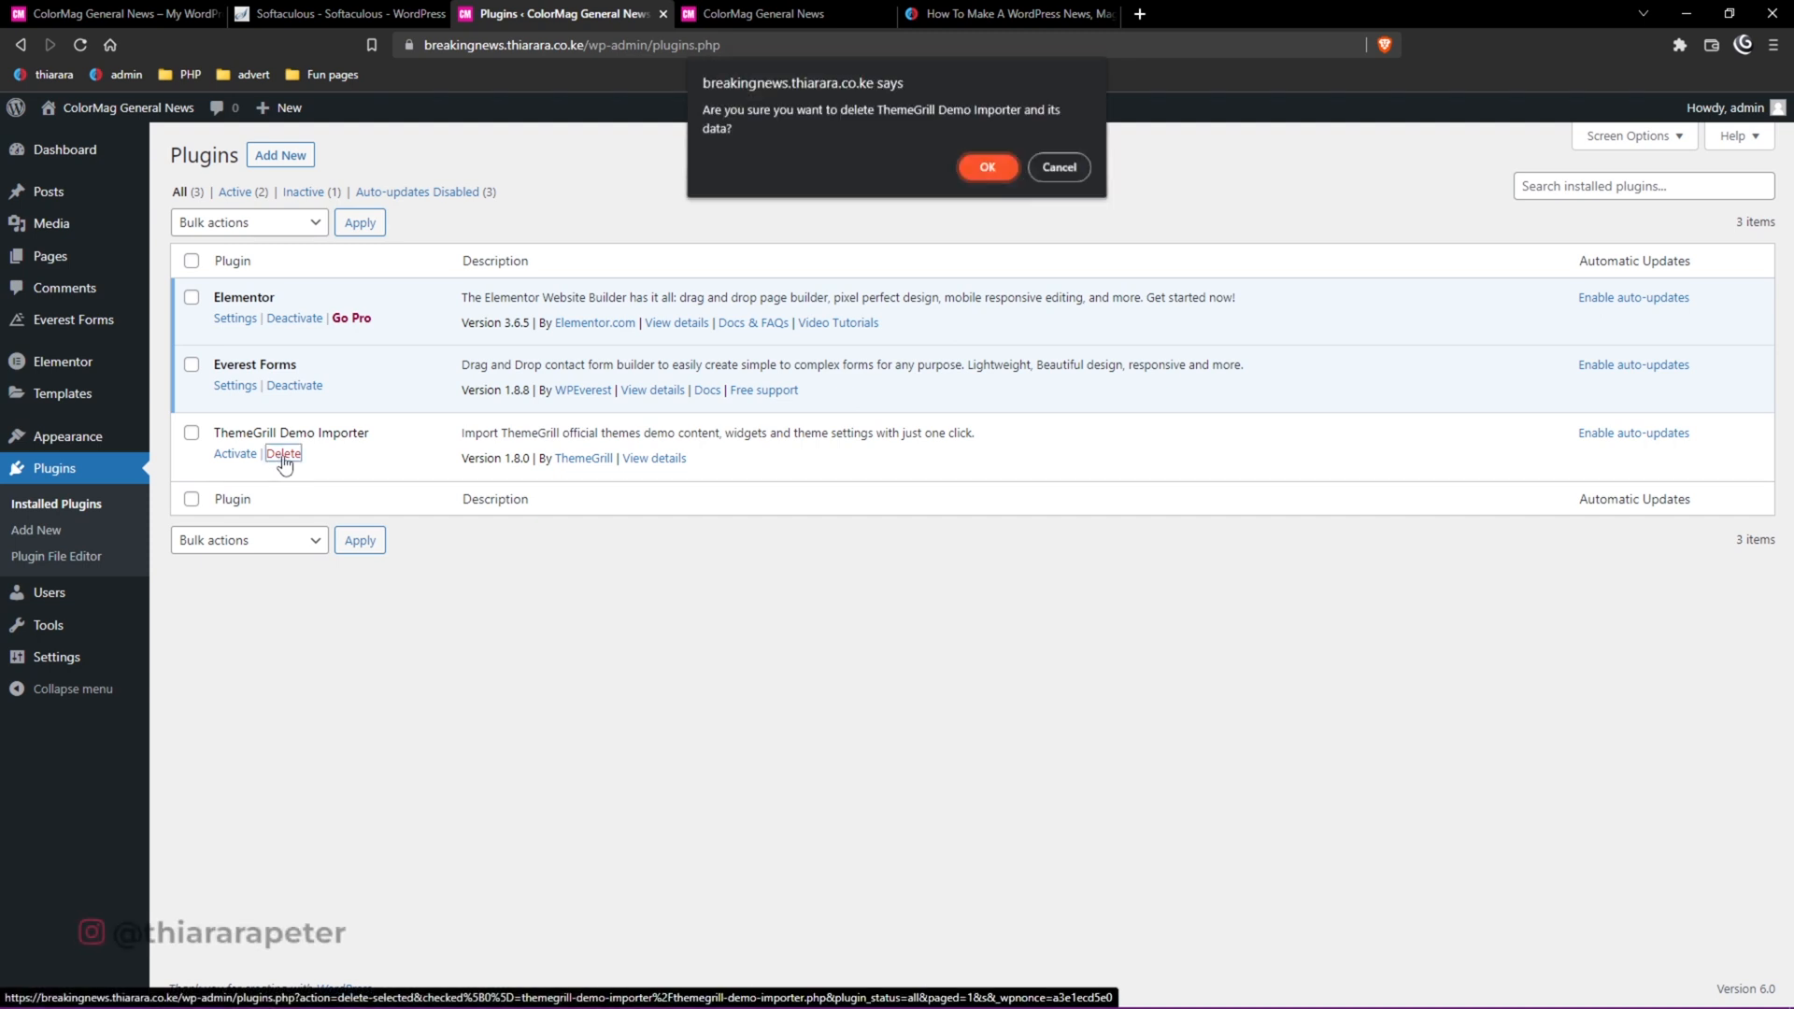
{"action": "left_click", "coordinate": [987, 168]}
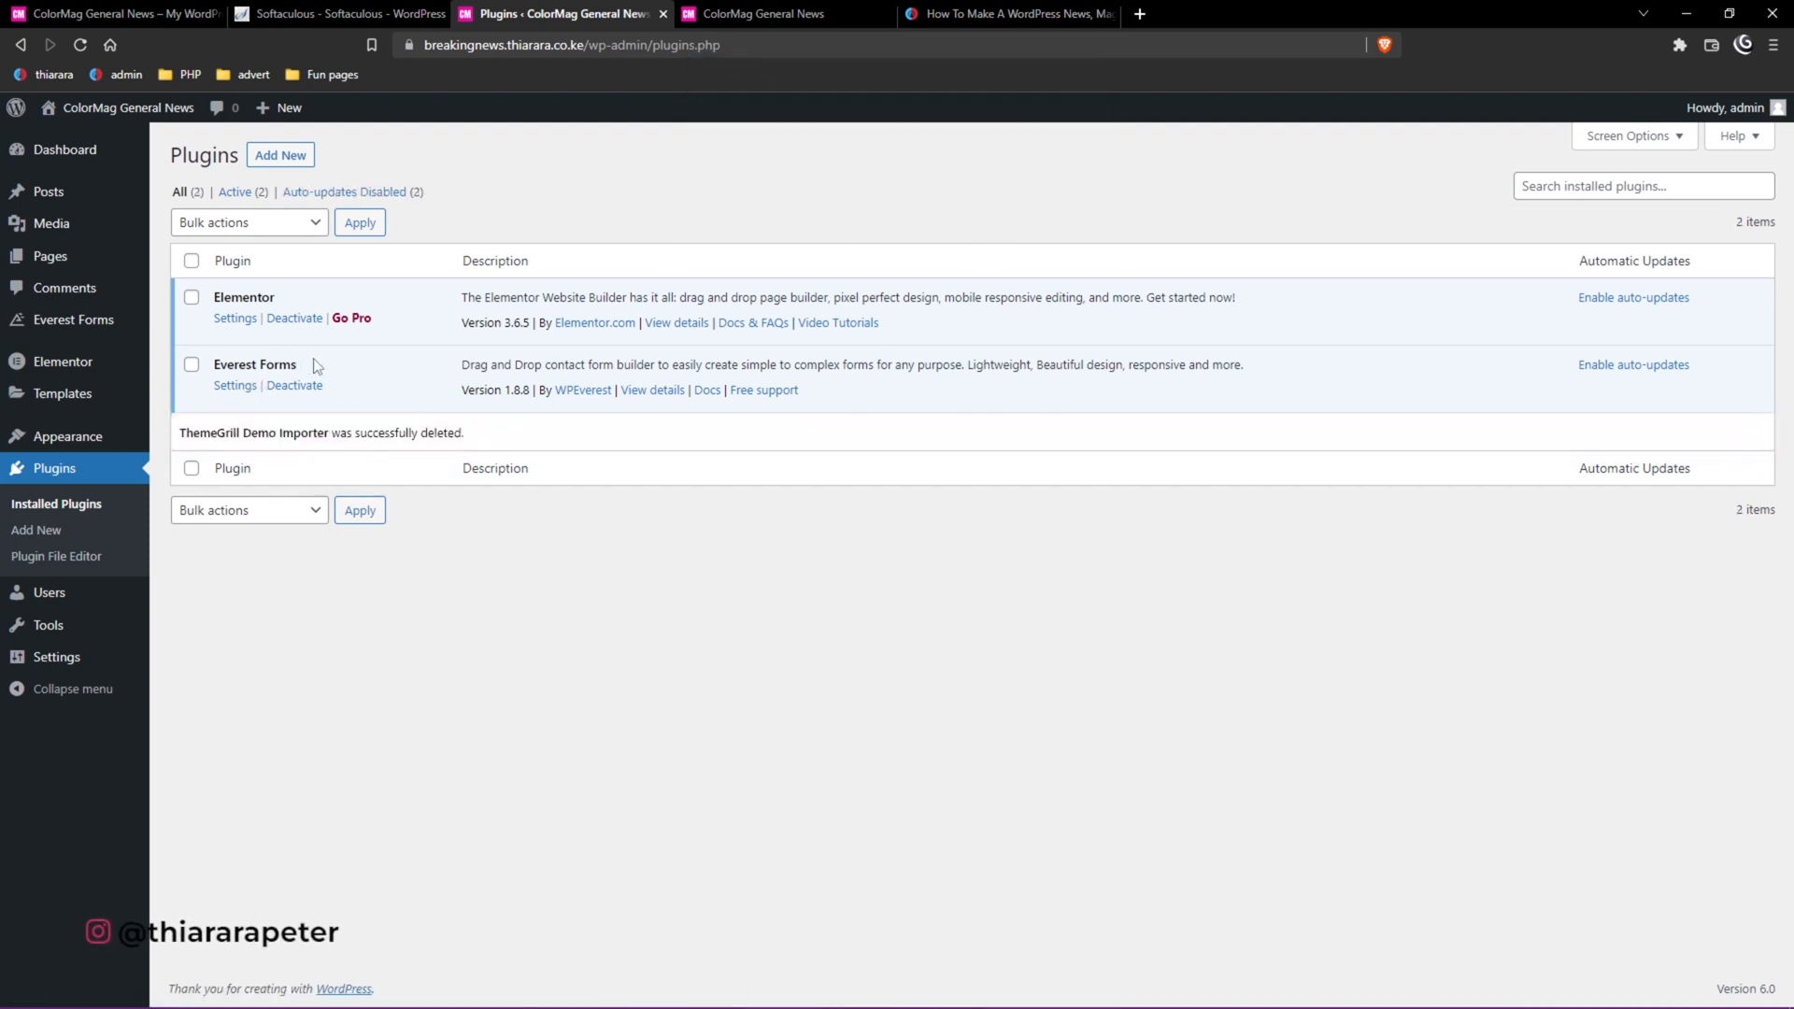
{"action": "left_click_drag", "start_coordinate": [277, 297], "coordinate": [270, 296]}
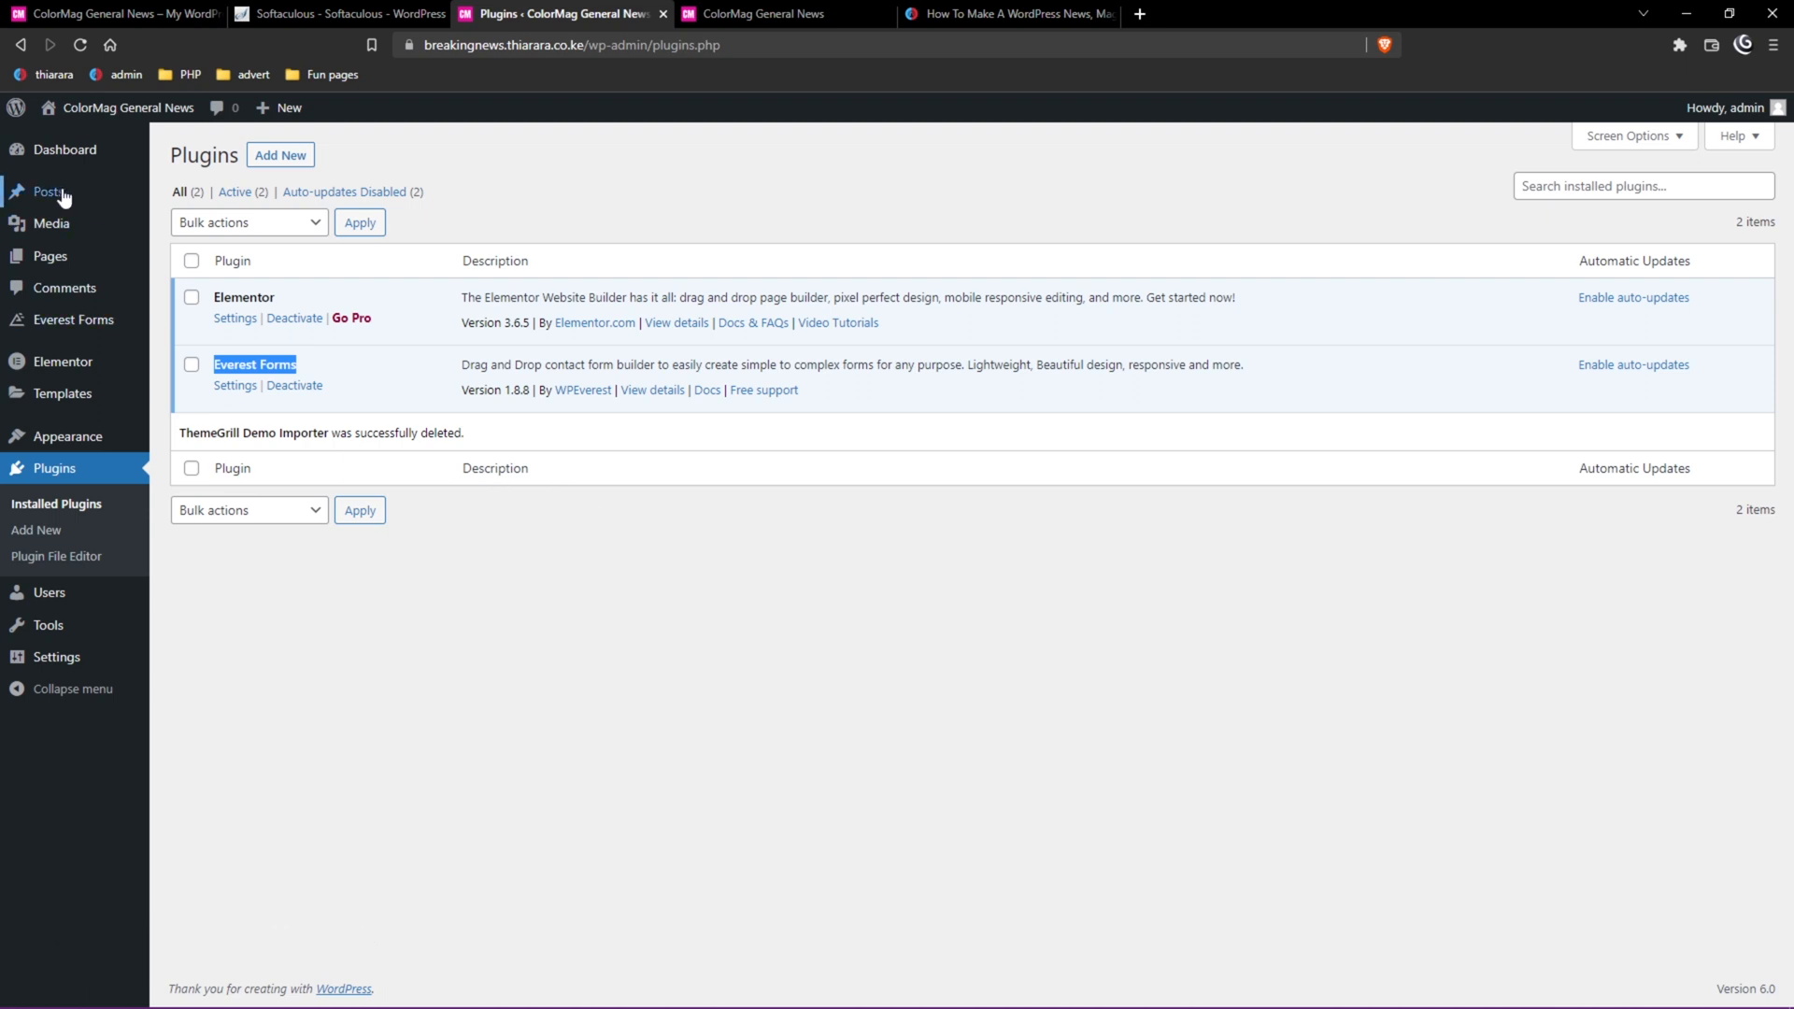
Review the imported posts in All Posts and select them all.
{"action": "mouse_move", "coordinate": [64, 196]}
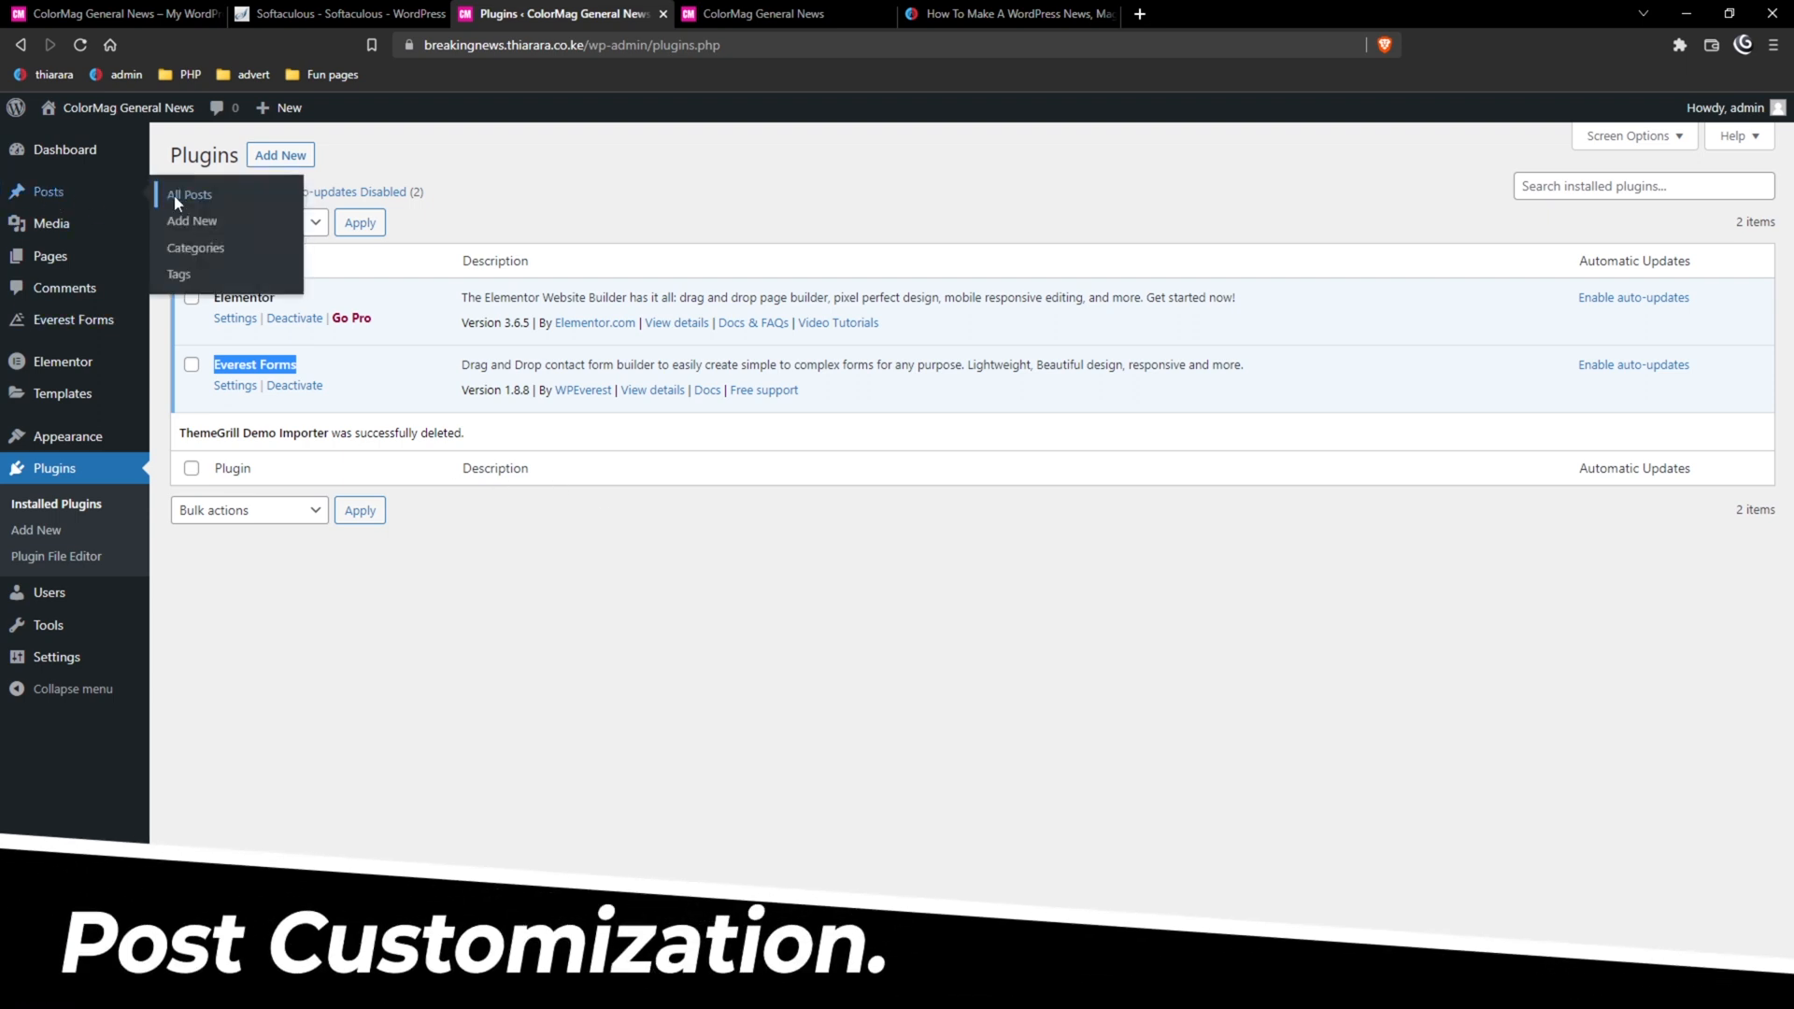
{"action": "left_click", "coordinate": [174, 195]}
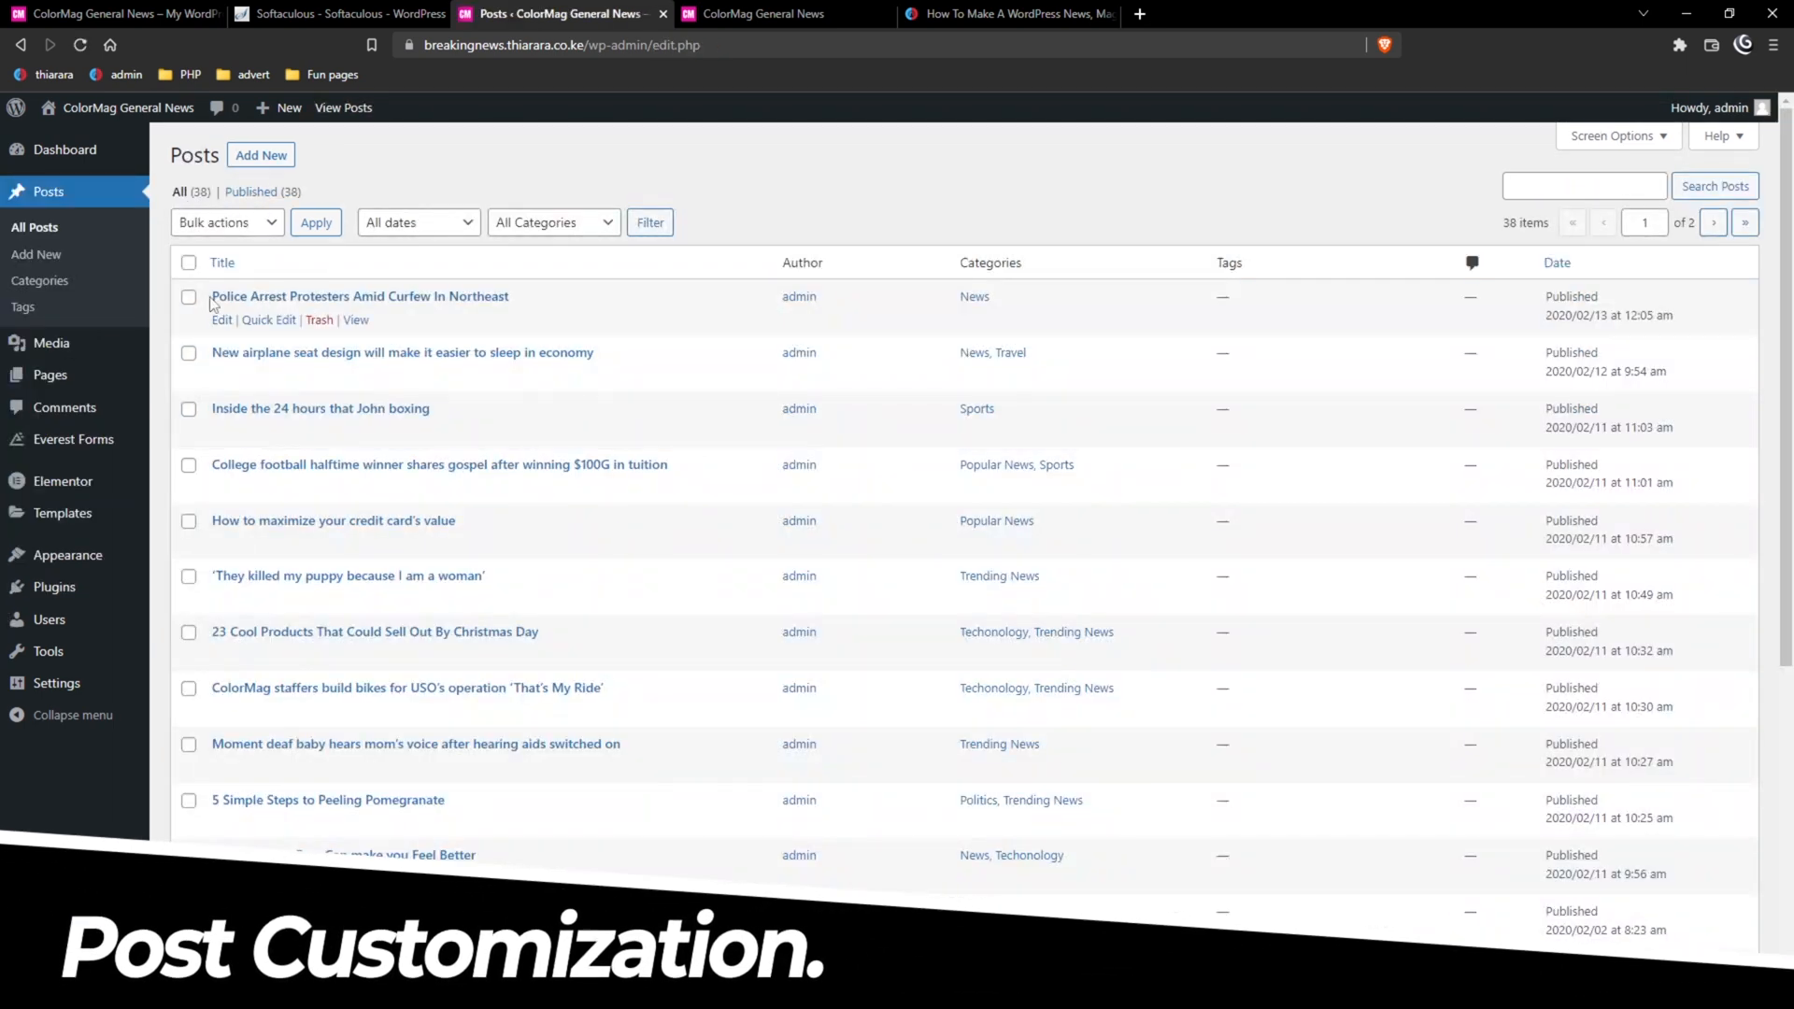
{"action": "scroll", "coordinate": [215, 318], "scroll_direction": "down", "scroll_amount": 5}
{"action": "scroll", "coordinate": [249, 397], "scroll_direction": "up", "scroll_amount": 5}
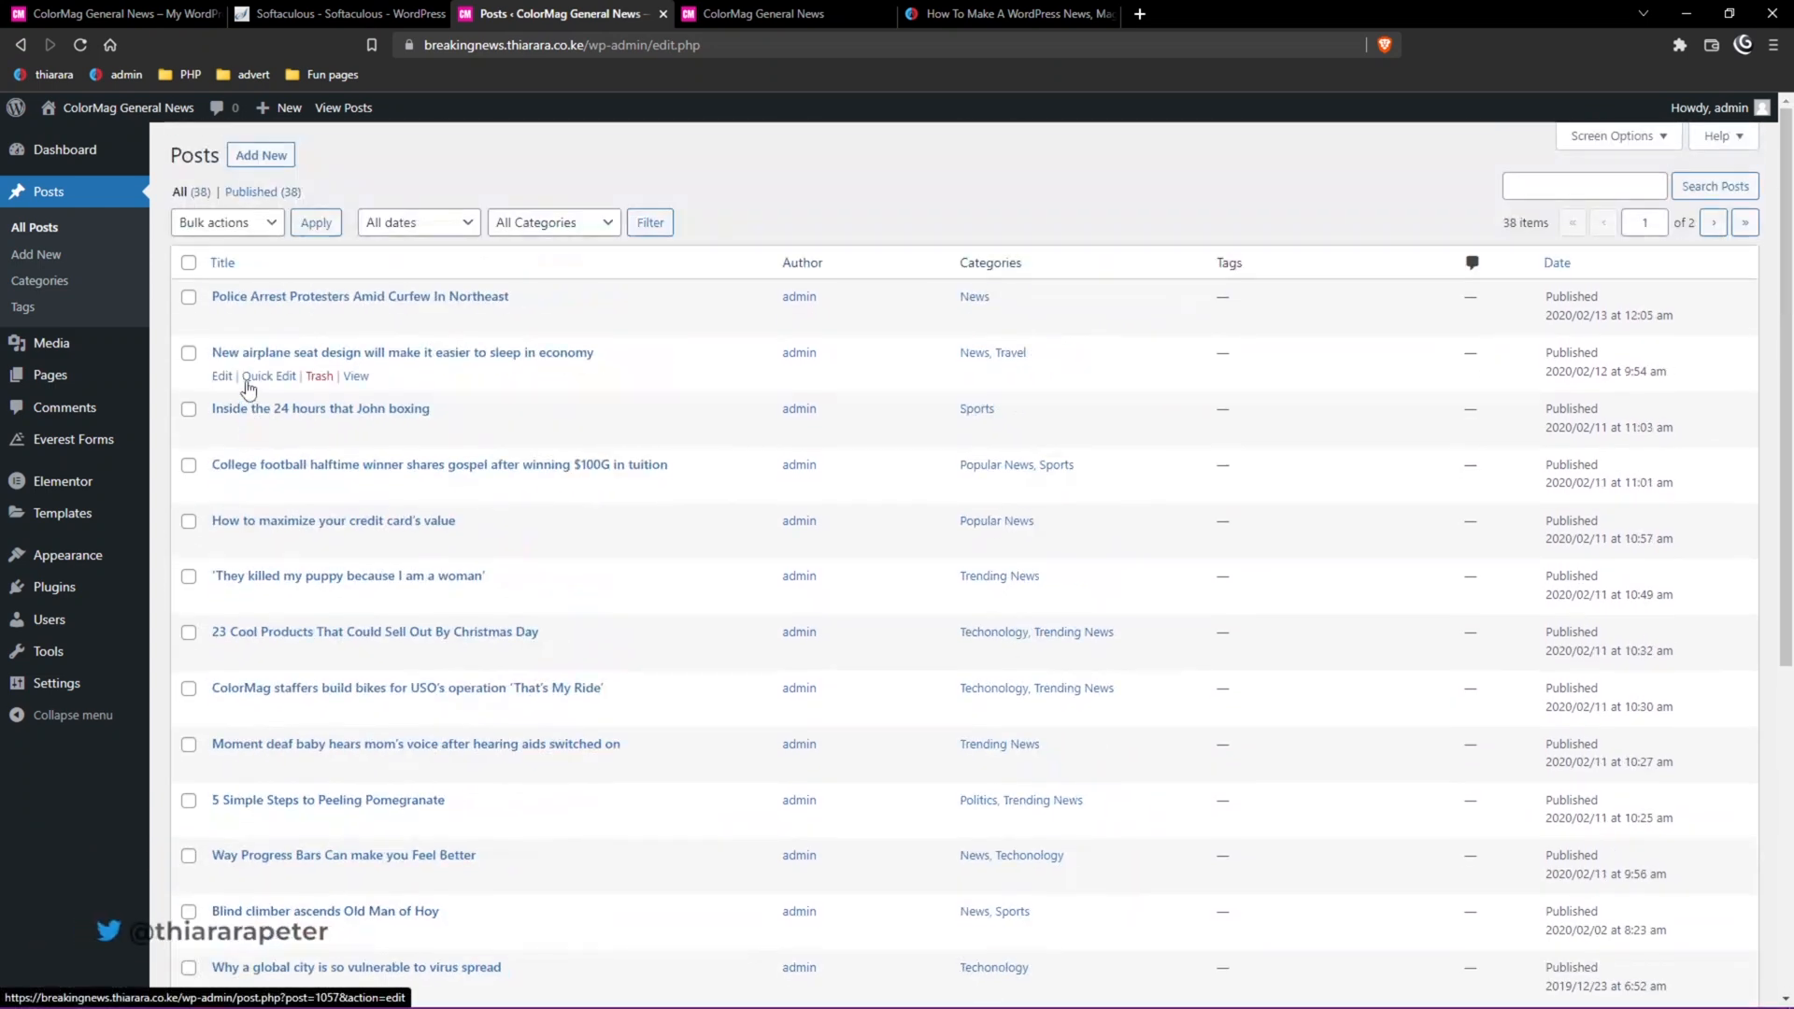
{"action": "left_click", "coordinate": [188, 262]}
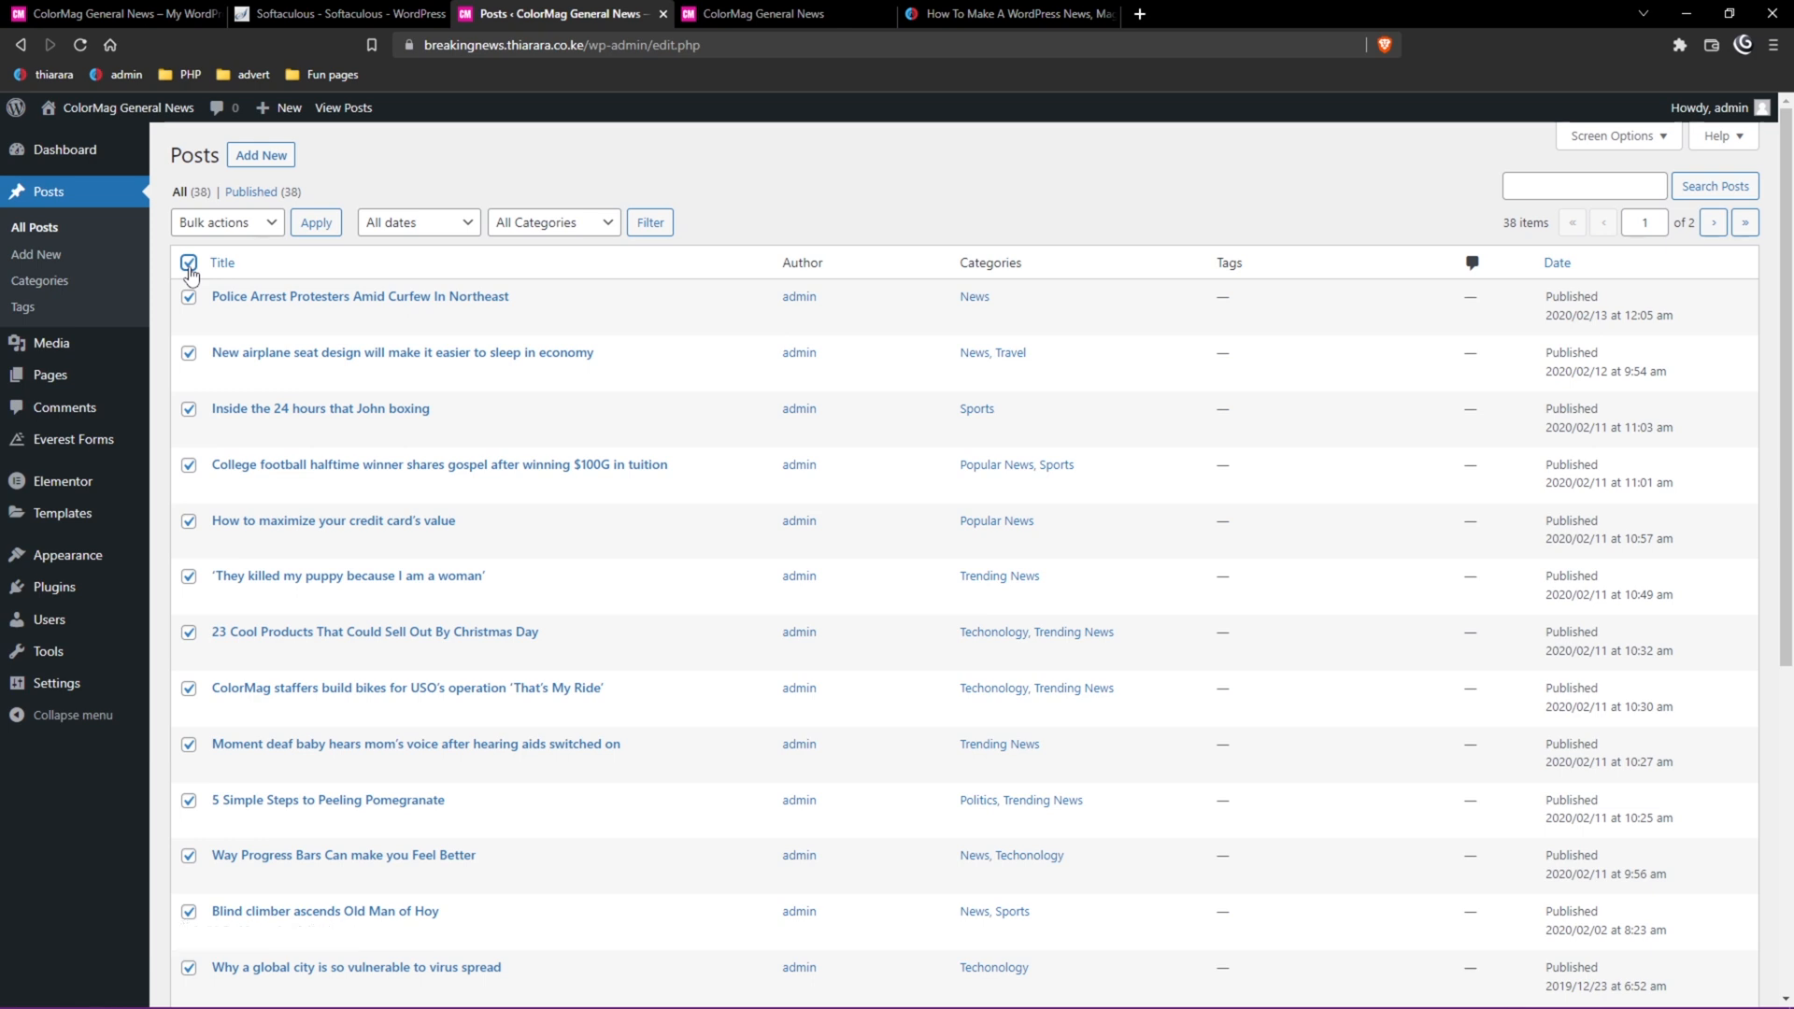
Open Posts > Categories and scroll through the 13 demo categories.
{"action": "left_click", "coordinate": [39, 283]}
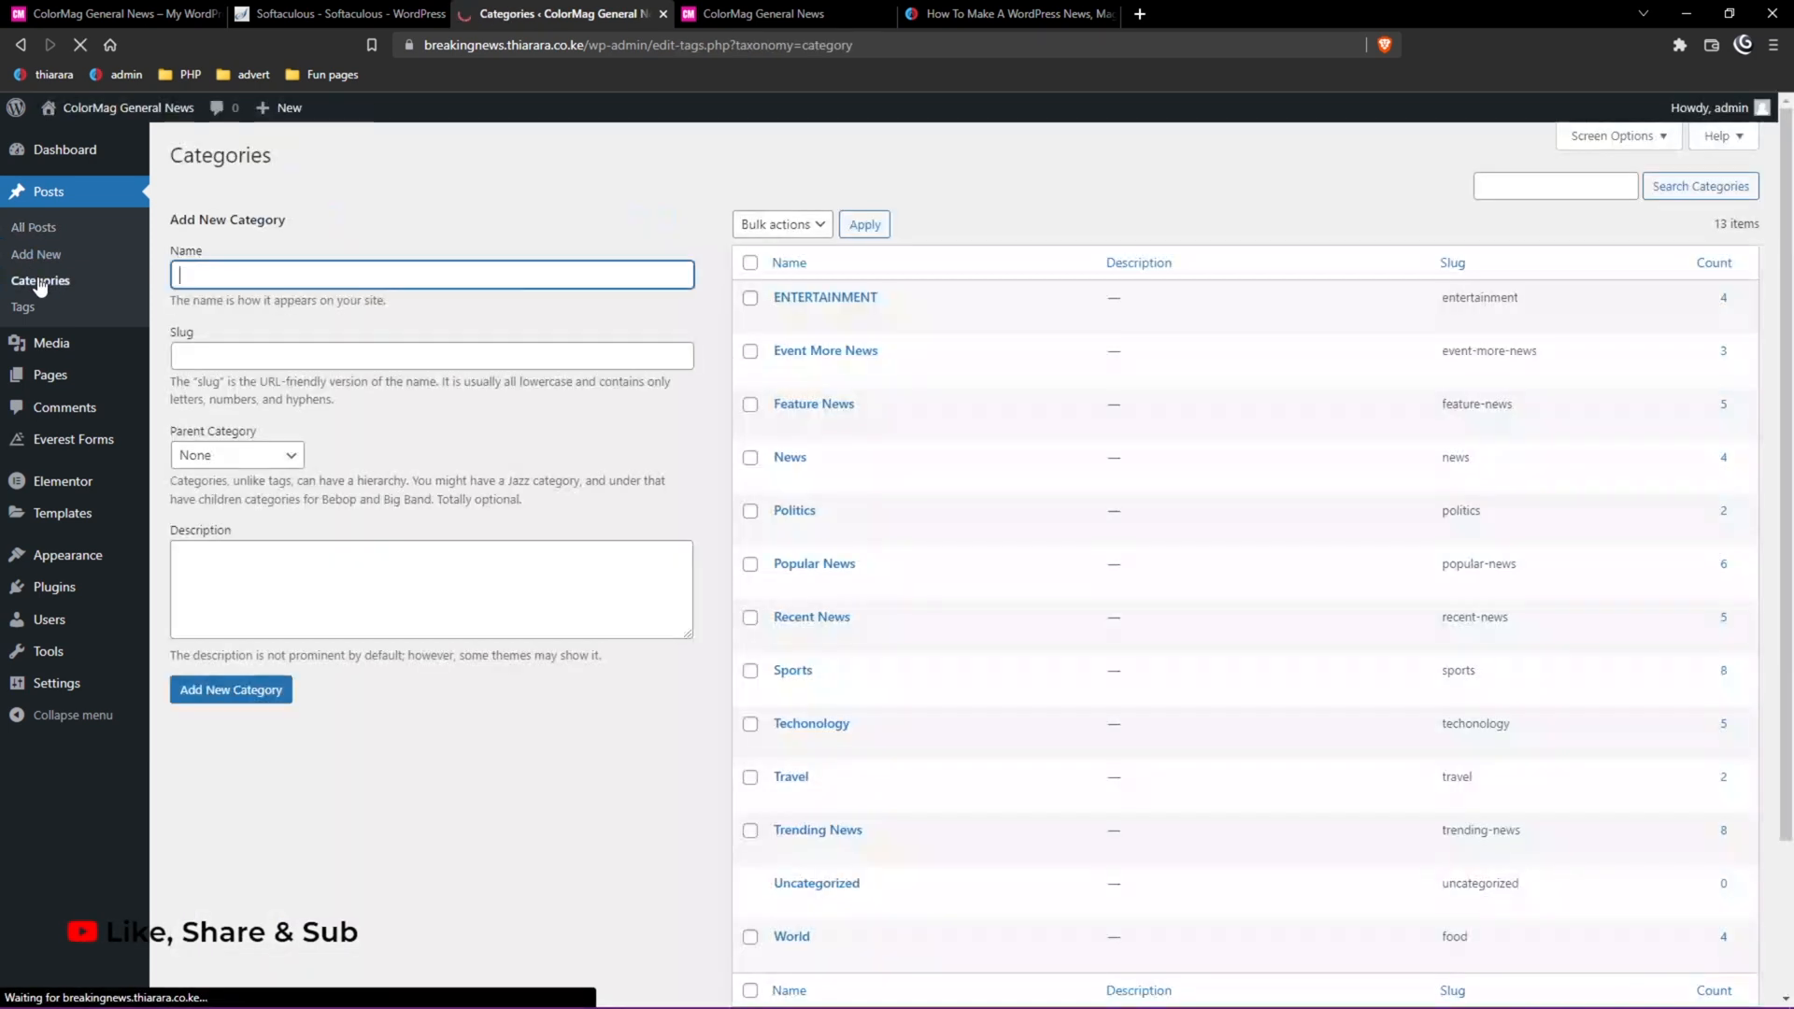
{"action": "scroll", "coordinate": [803, 561], "scroll_direction": "down", "scroll_amount": 2}
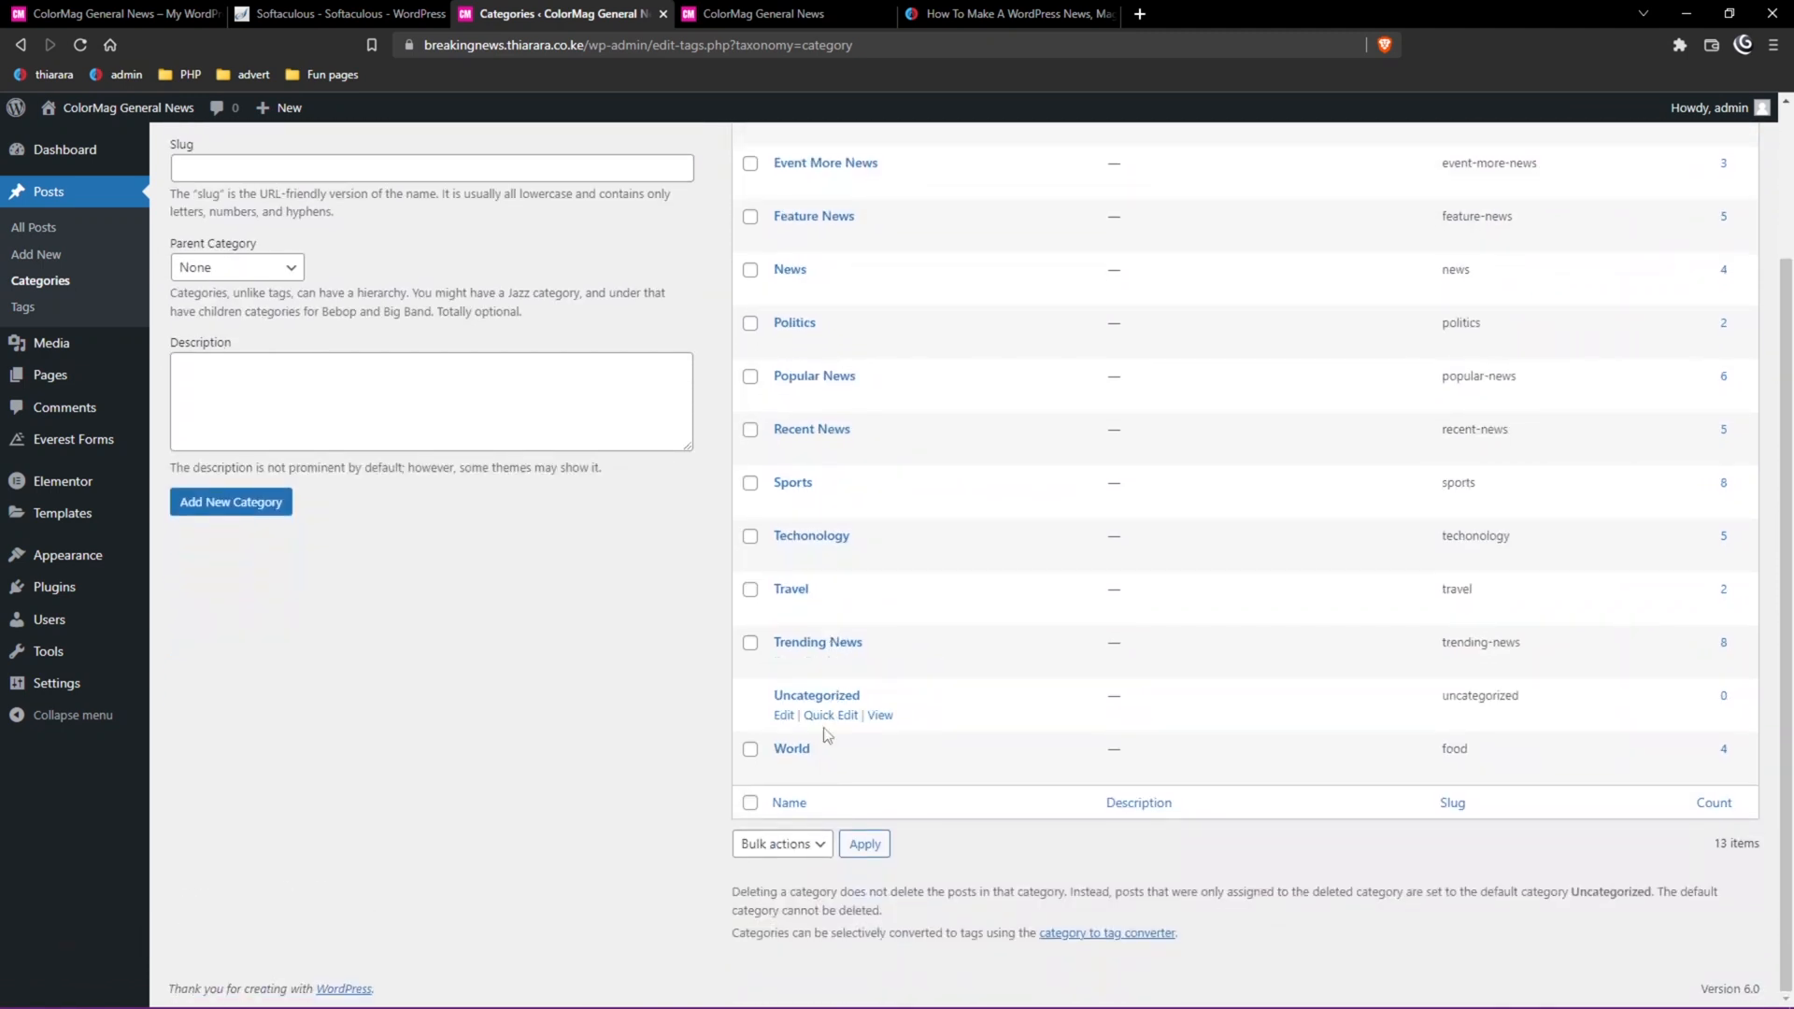
{"action": "scroll", "coordinate": [834, 690], "scroll_direction": "up", "scroll_amount": 2}
{"action": "scroll", "coordinate": [834, 690], "scroll_direction": "up", "scroll_amount": 1}
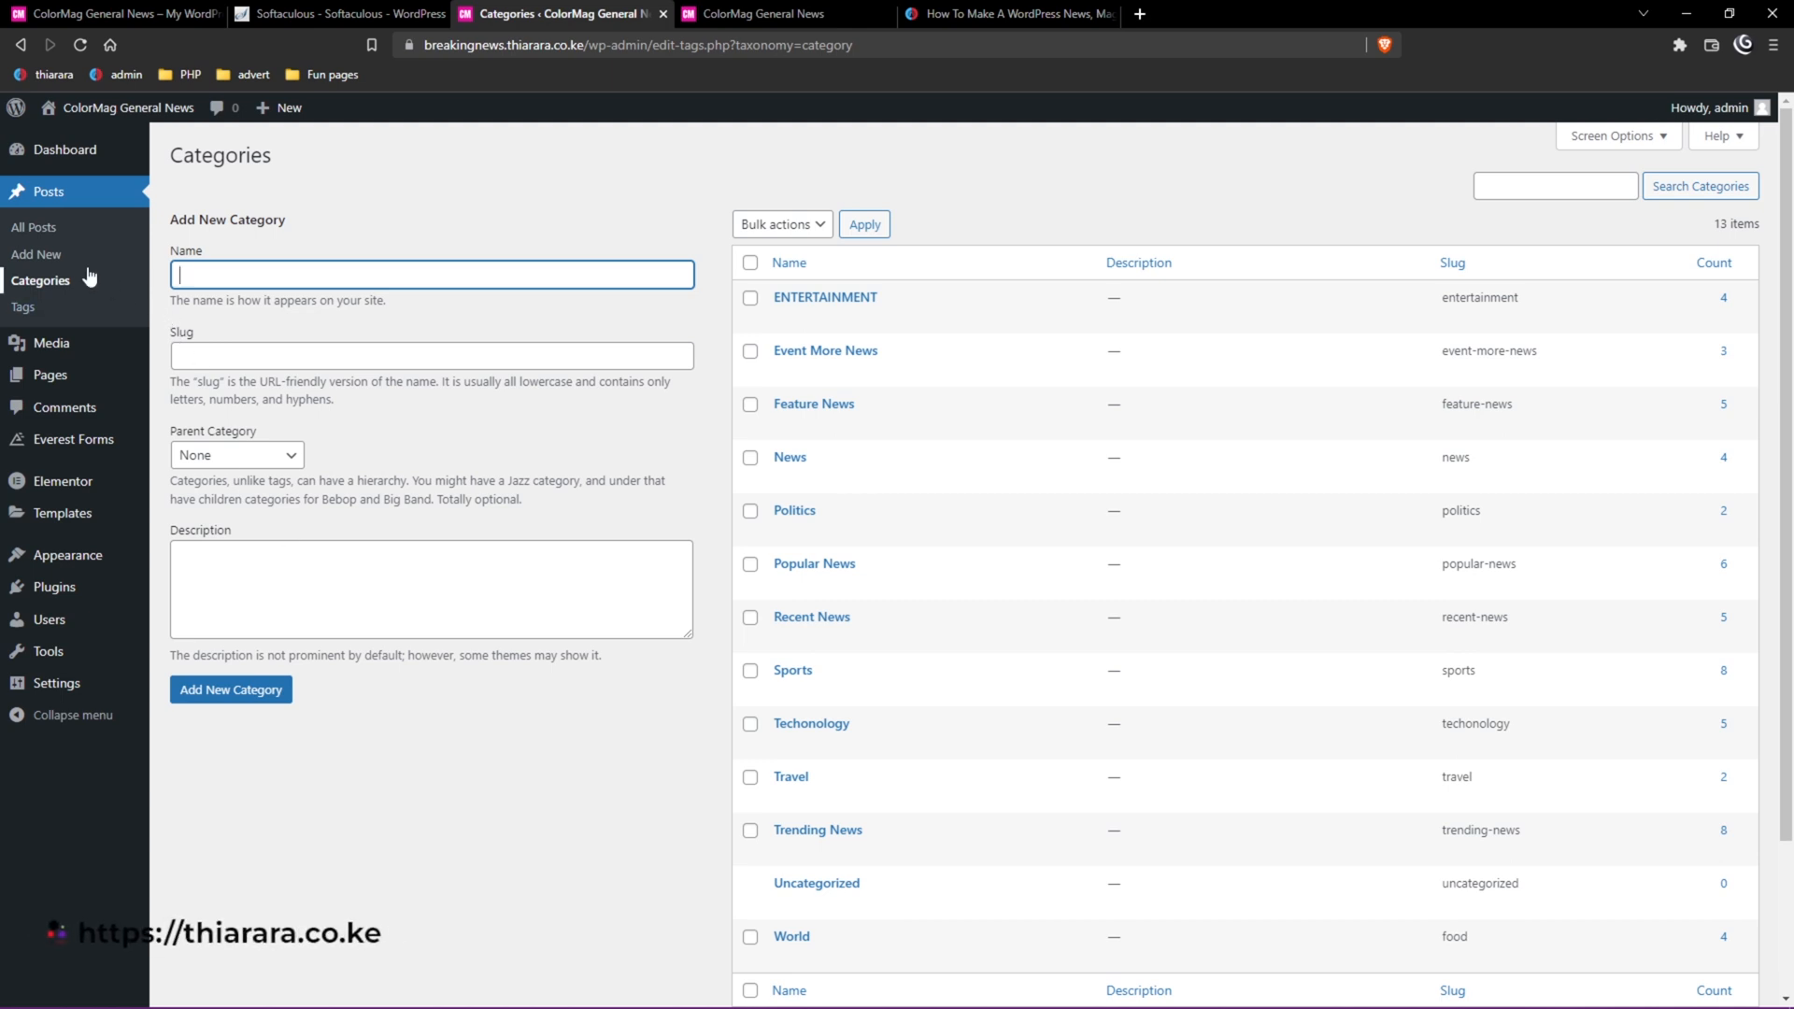
Move both Sample Pages to the trash from the Pages list.
{"action": "left_click", "coordinate": [40, 379]}
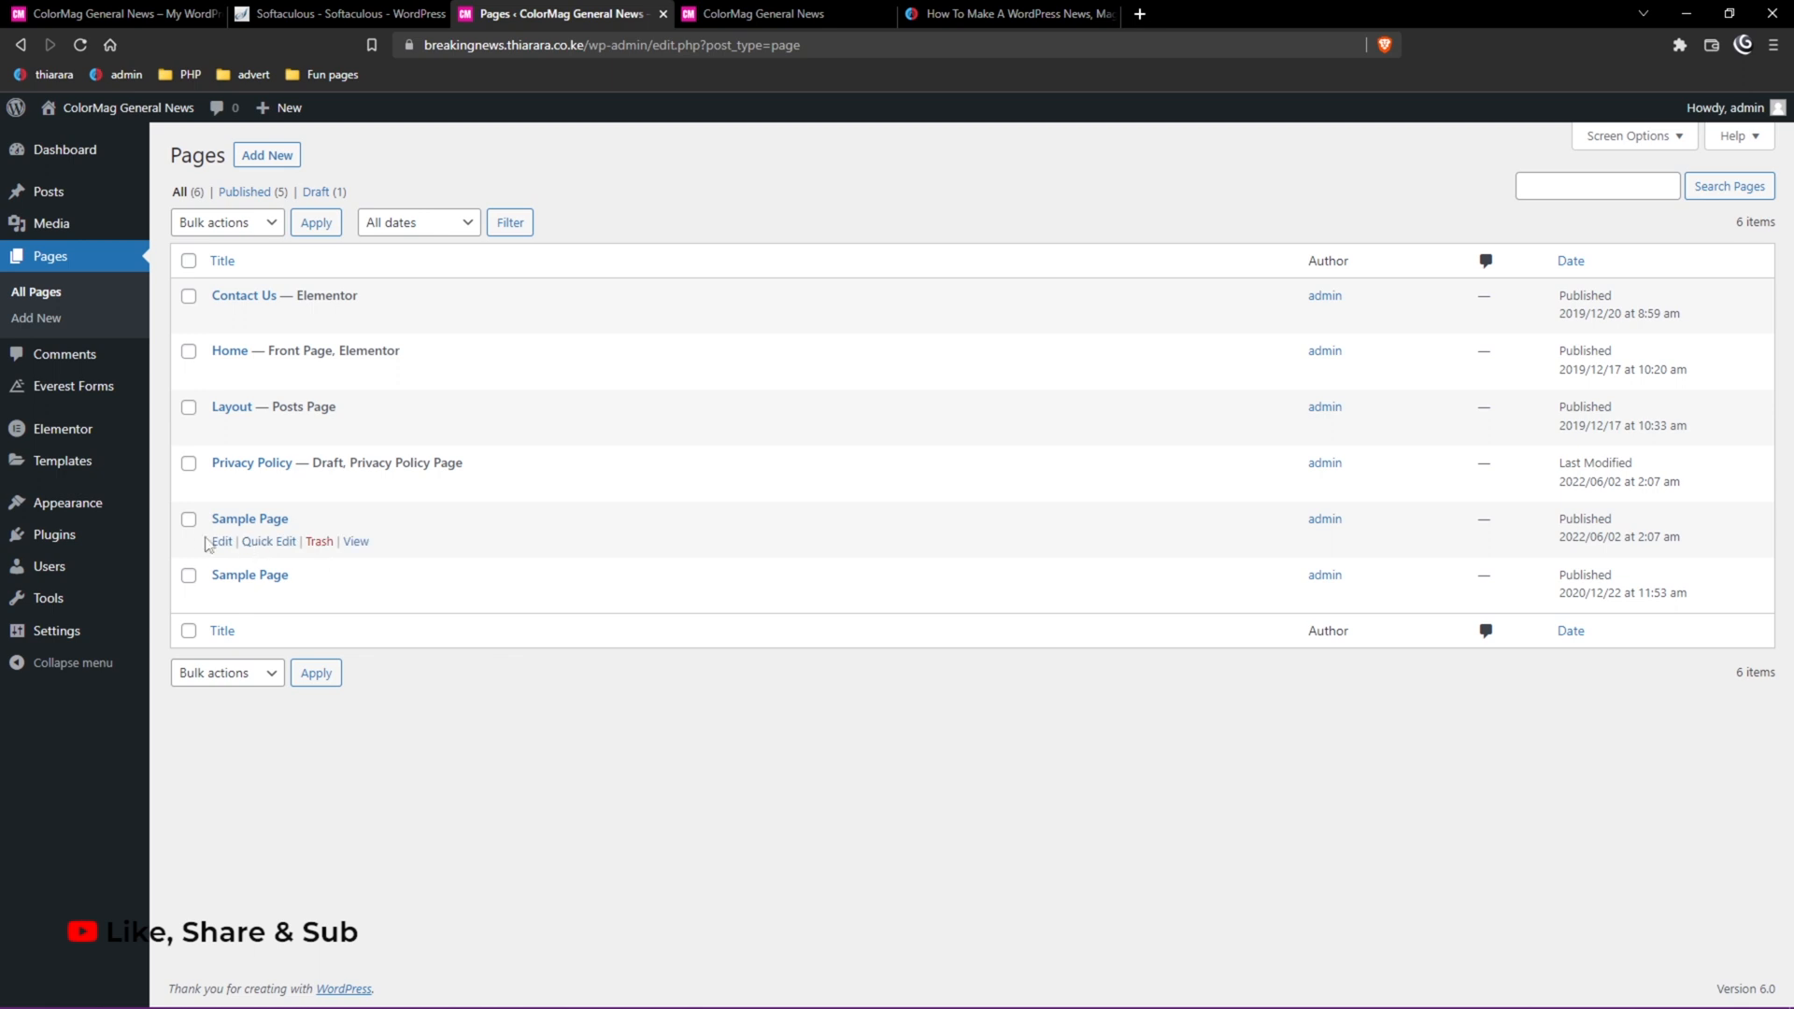
{"action": "left_click", "coordinate": [188, 576]}
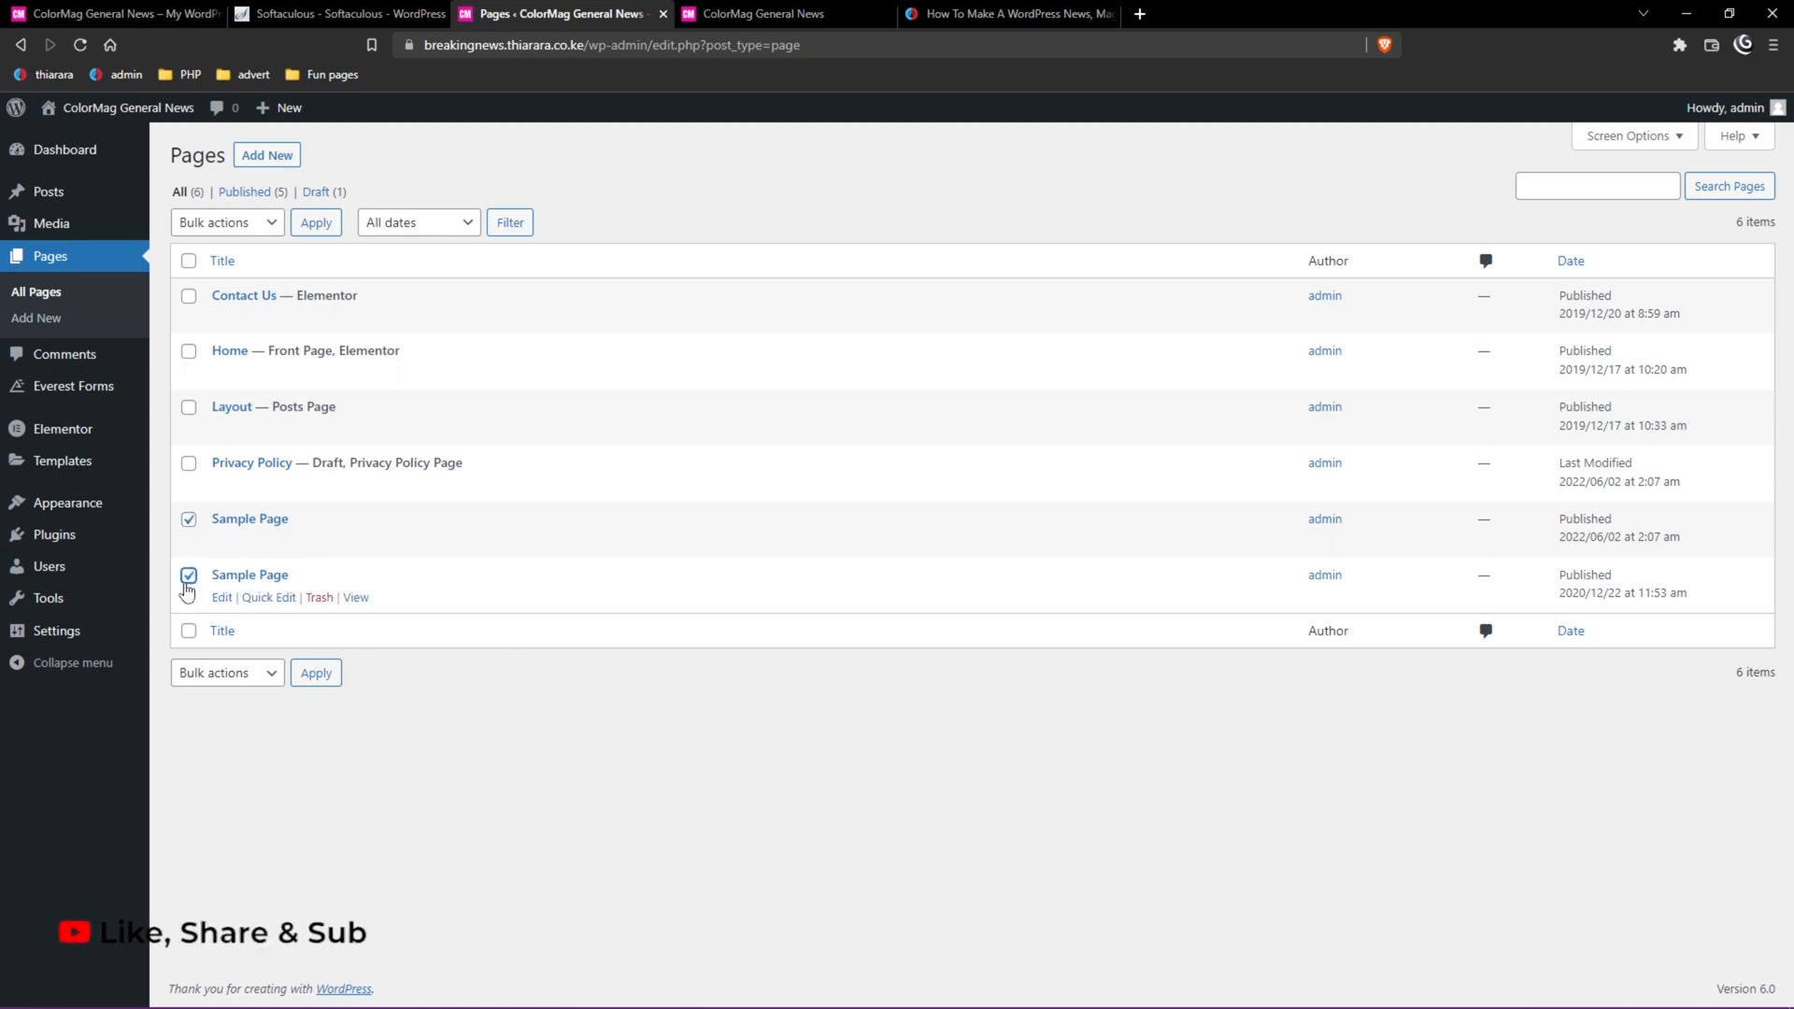
{"action": "left_click", "coordinate": [224, 675]}
{"action": "left_click", "coordinate": [228, 736]}
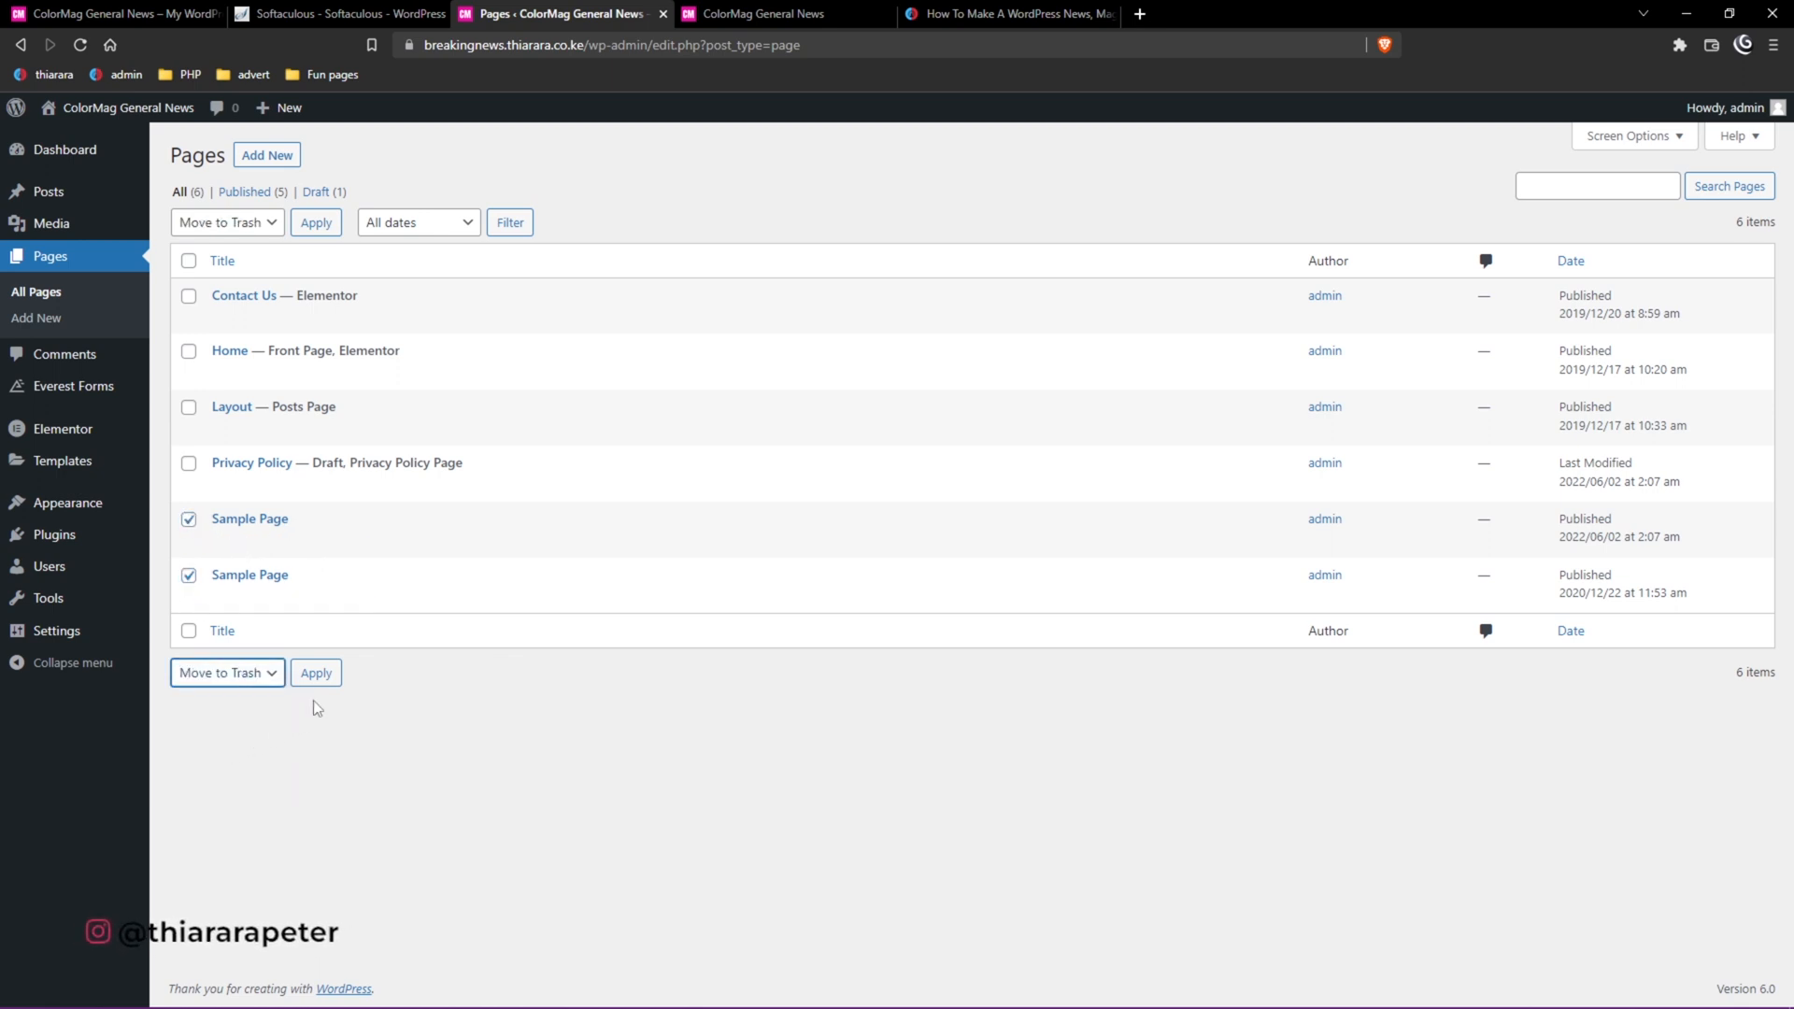
{"action": "left_click", "coordinate": [319, 674]}
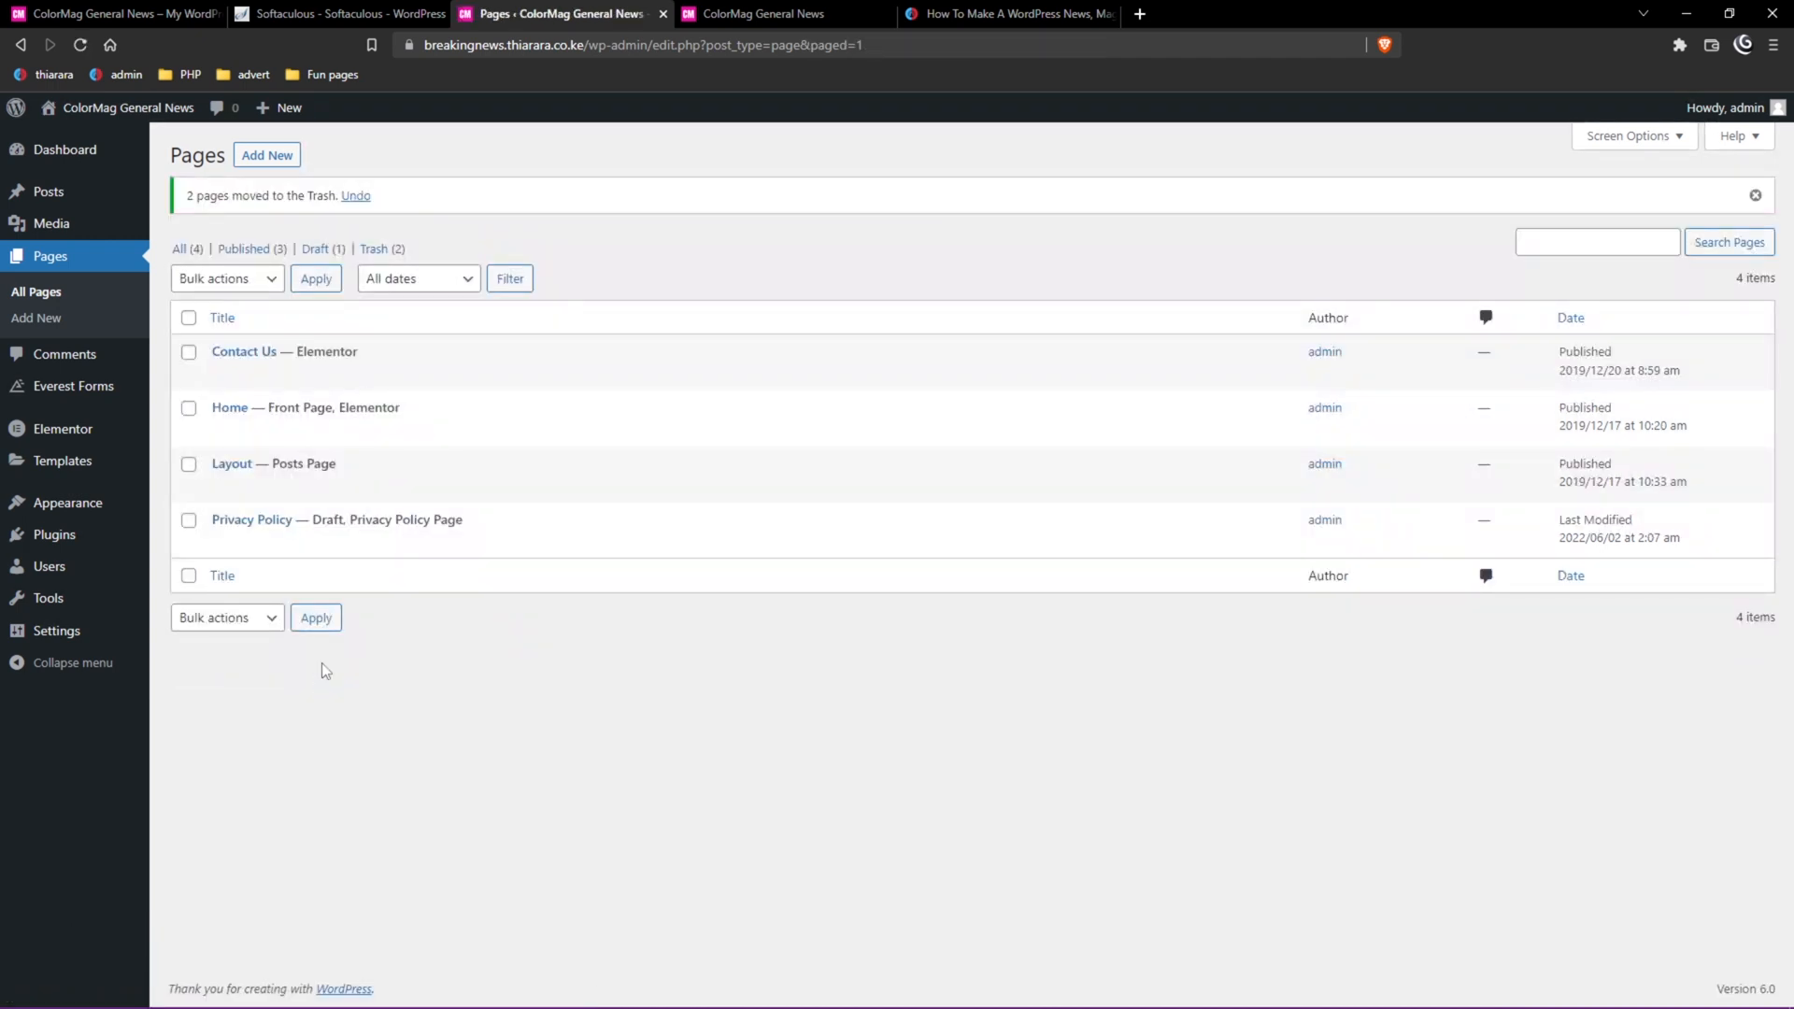
Permanently delete the trashed pages and return to the All (4) pages list.
{"action": "left_click", "coordinate": [382, 249]}
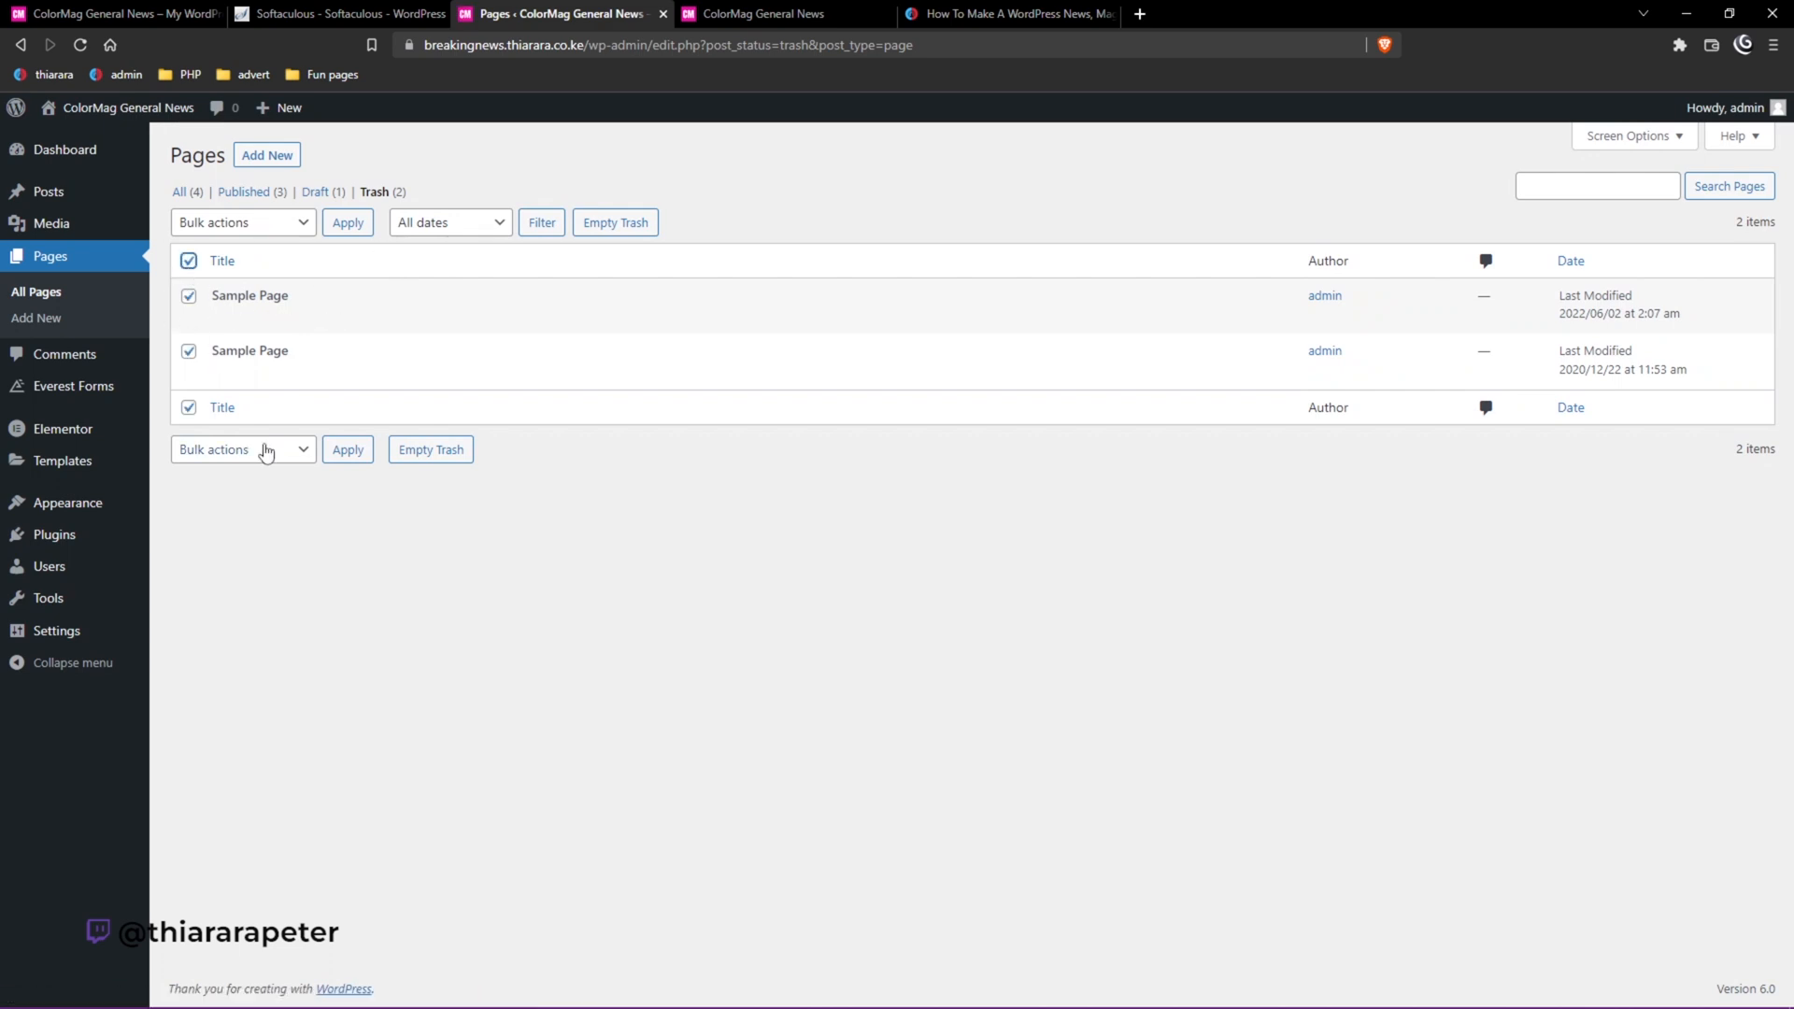
{"action": "left_click", "coordinate": [266, 452]}
{"action": "left_click", "coordinate": [250, 514]}
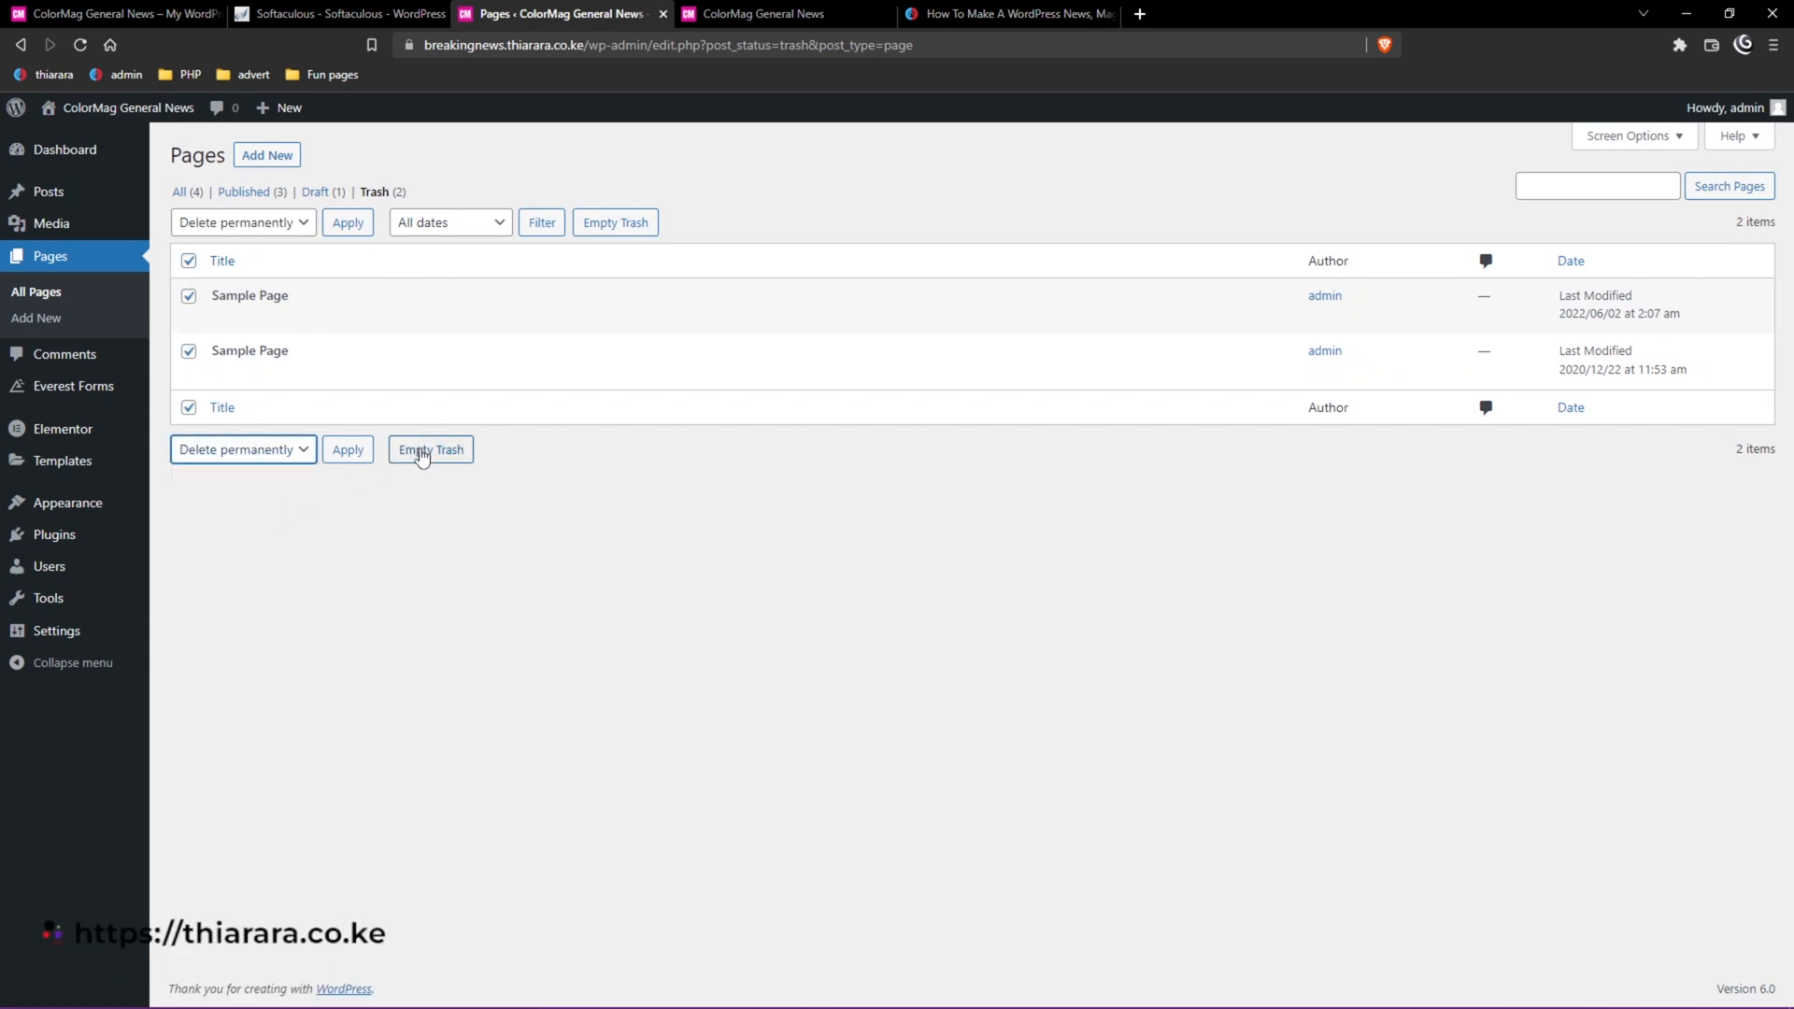
{"action": "left_click", "coordinate": [416, 452]}
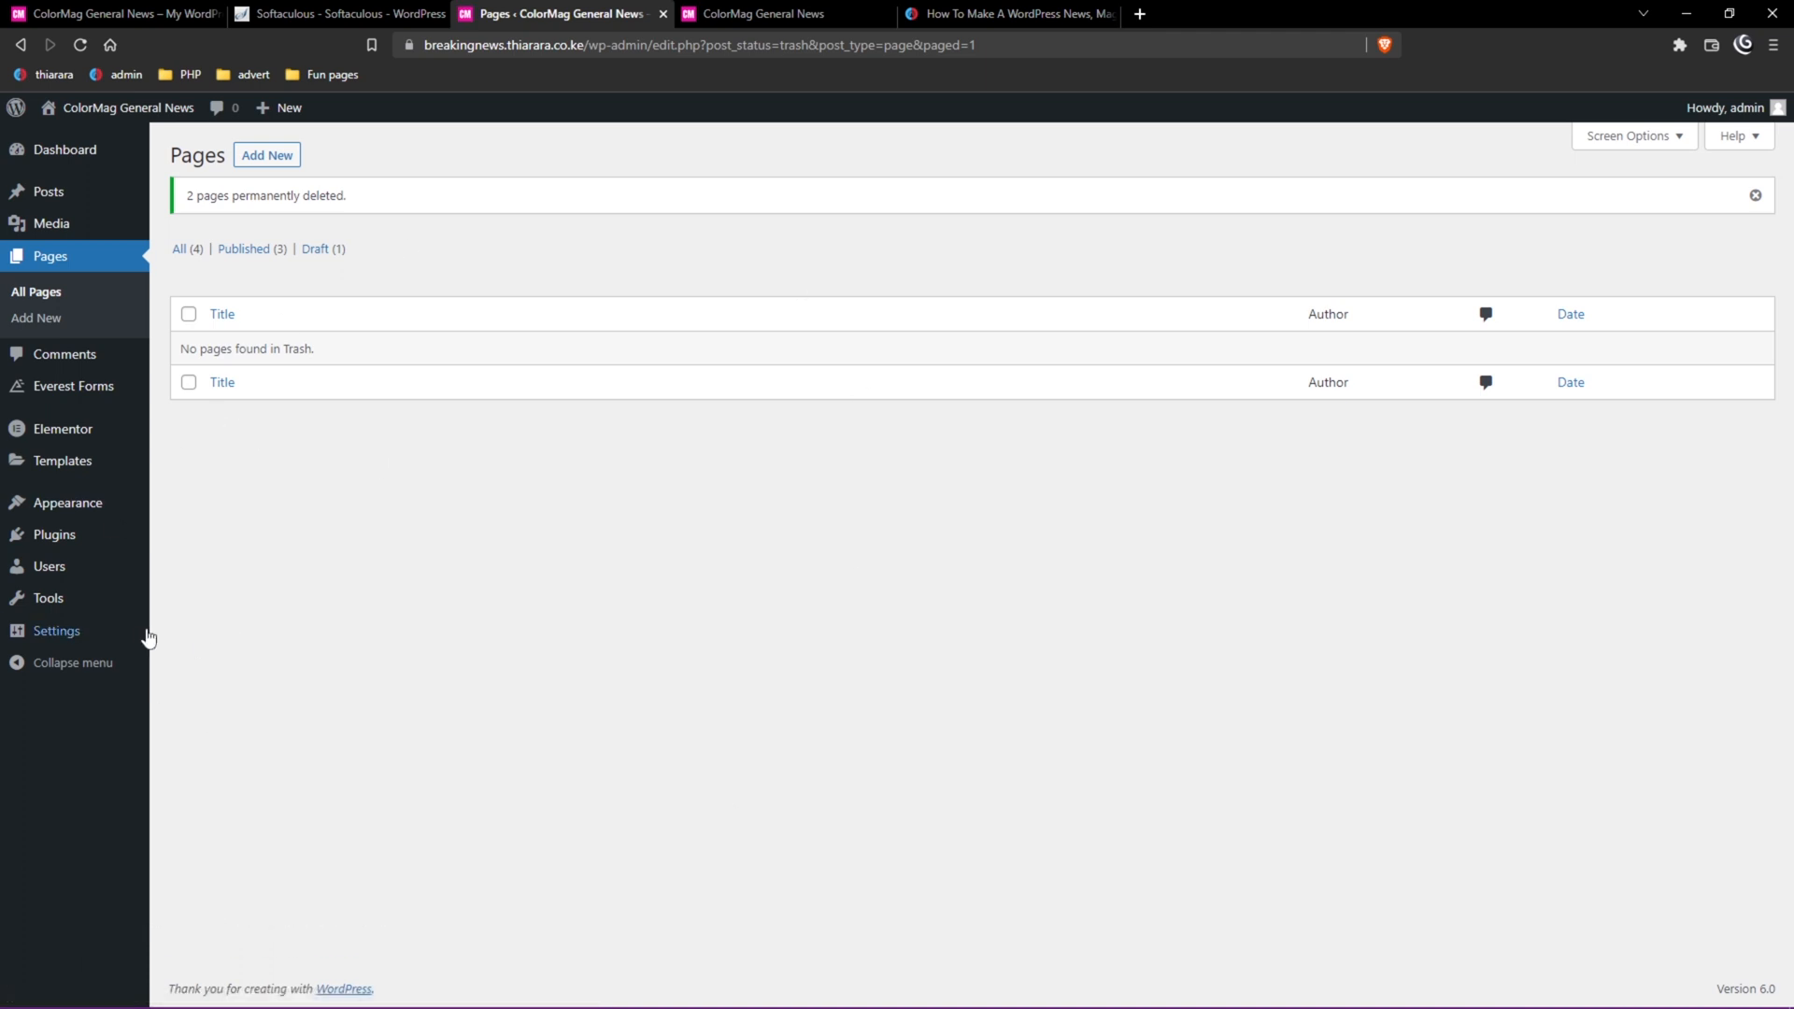
{"action": "left_click", "coordinate": [189, 252]}
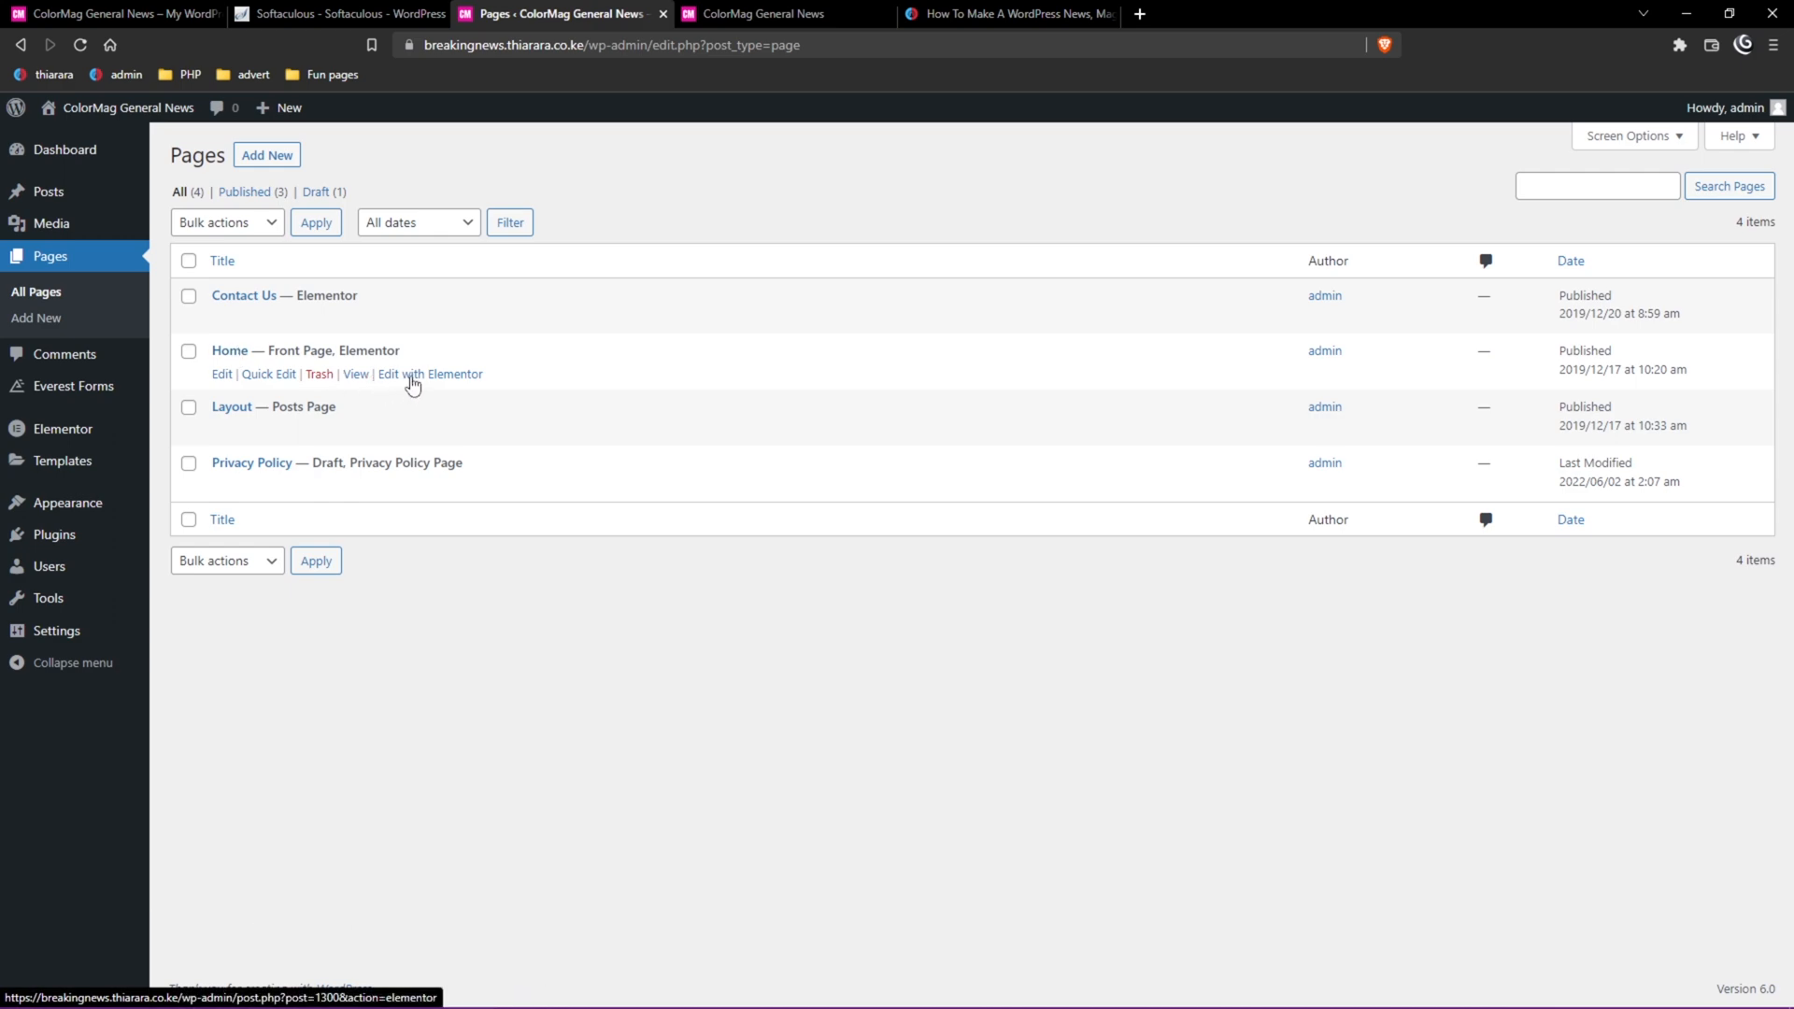
Open Home with Elementor, scroll through its six sections, and move the Navigator aside.
{"action": "left_click", "coordinate": [781, 13]}
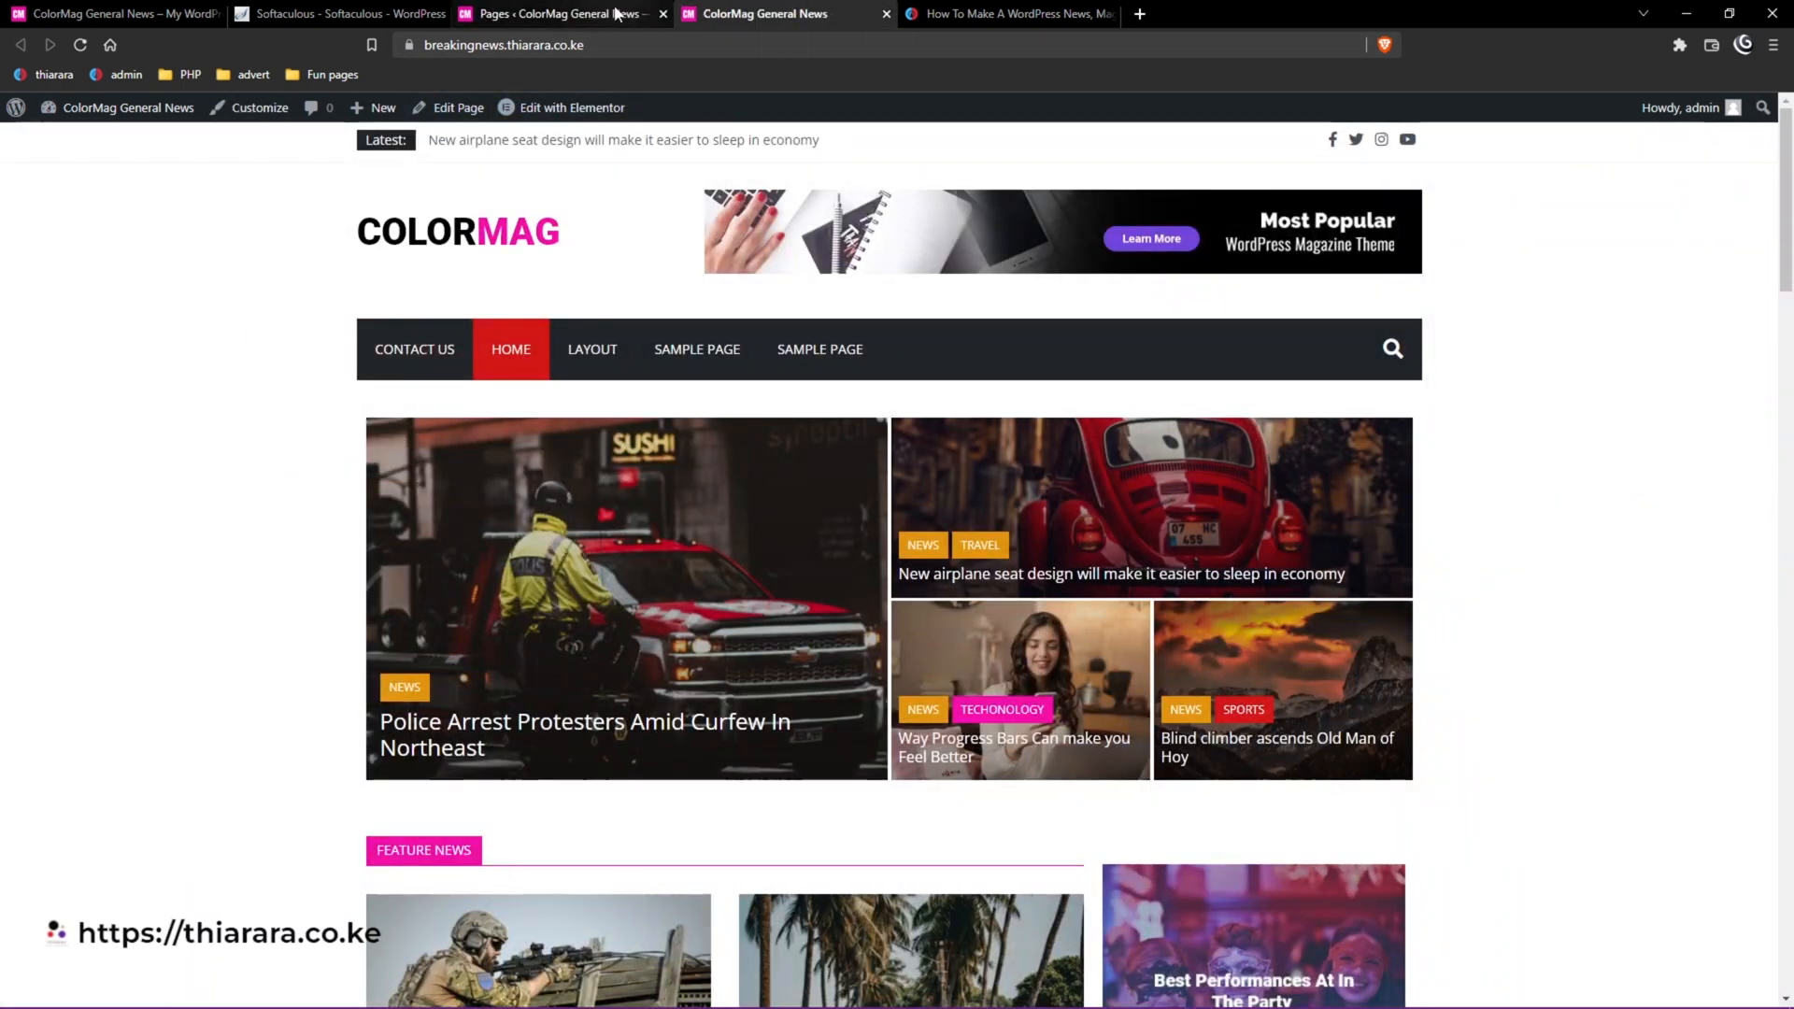
{"action": "left_click", "coordinate": [565, 13]}
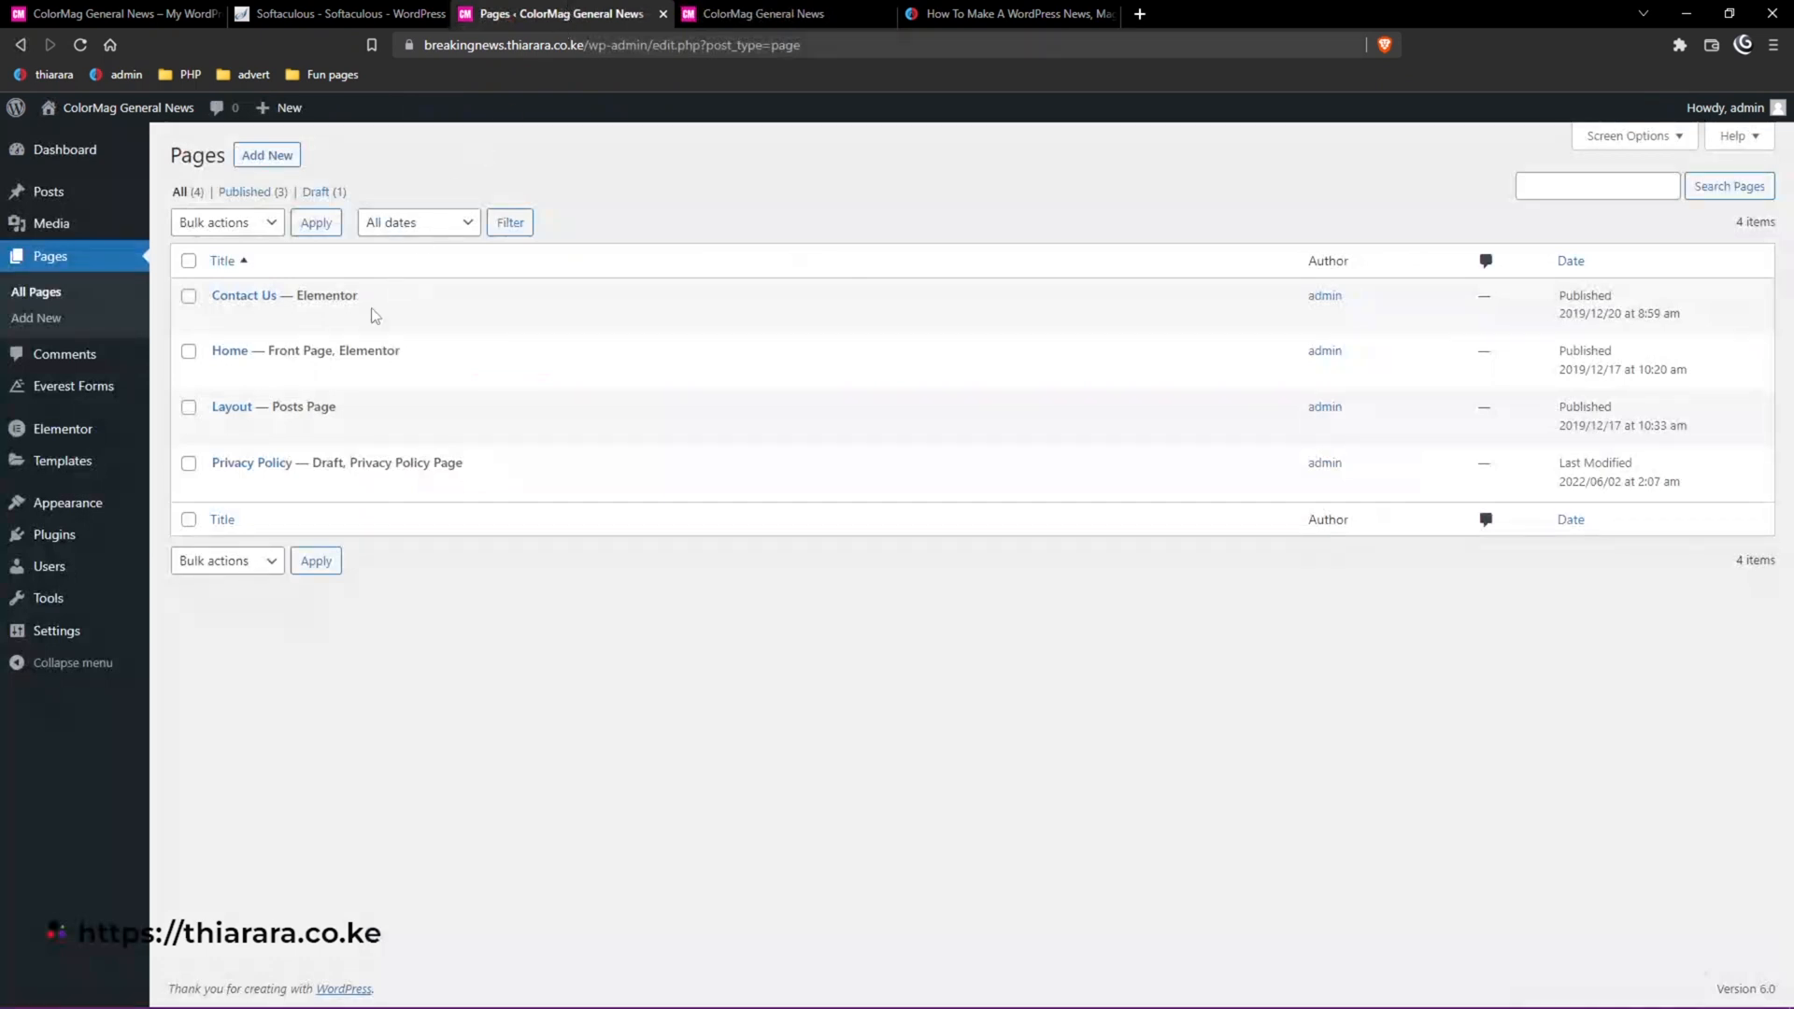
{"action": "left_click", "coordinate": [412, 377]}
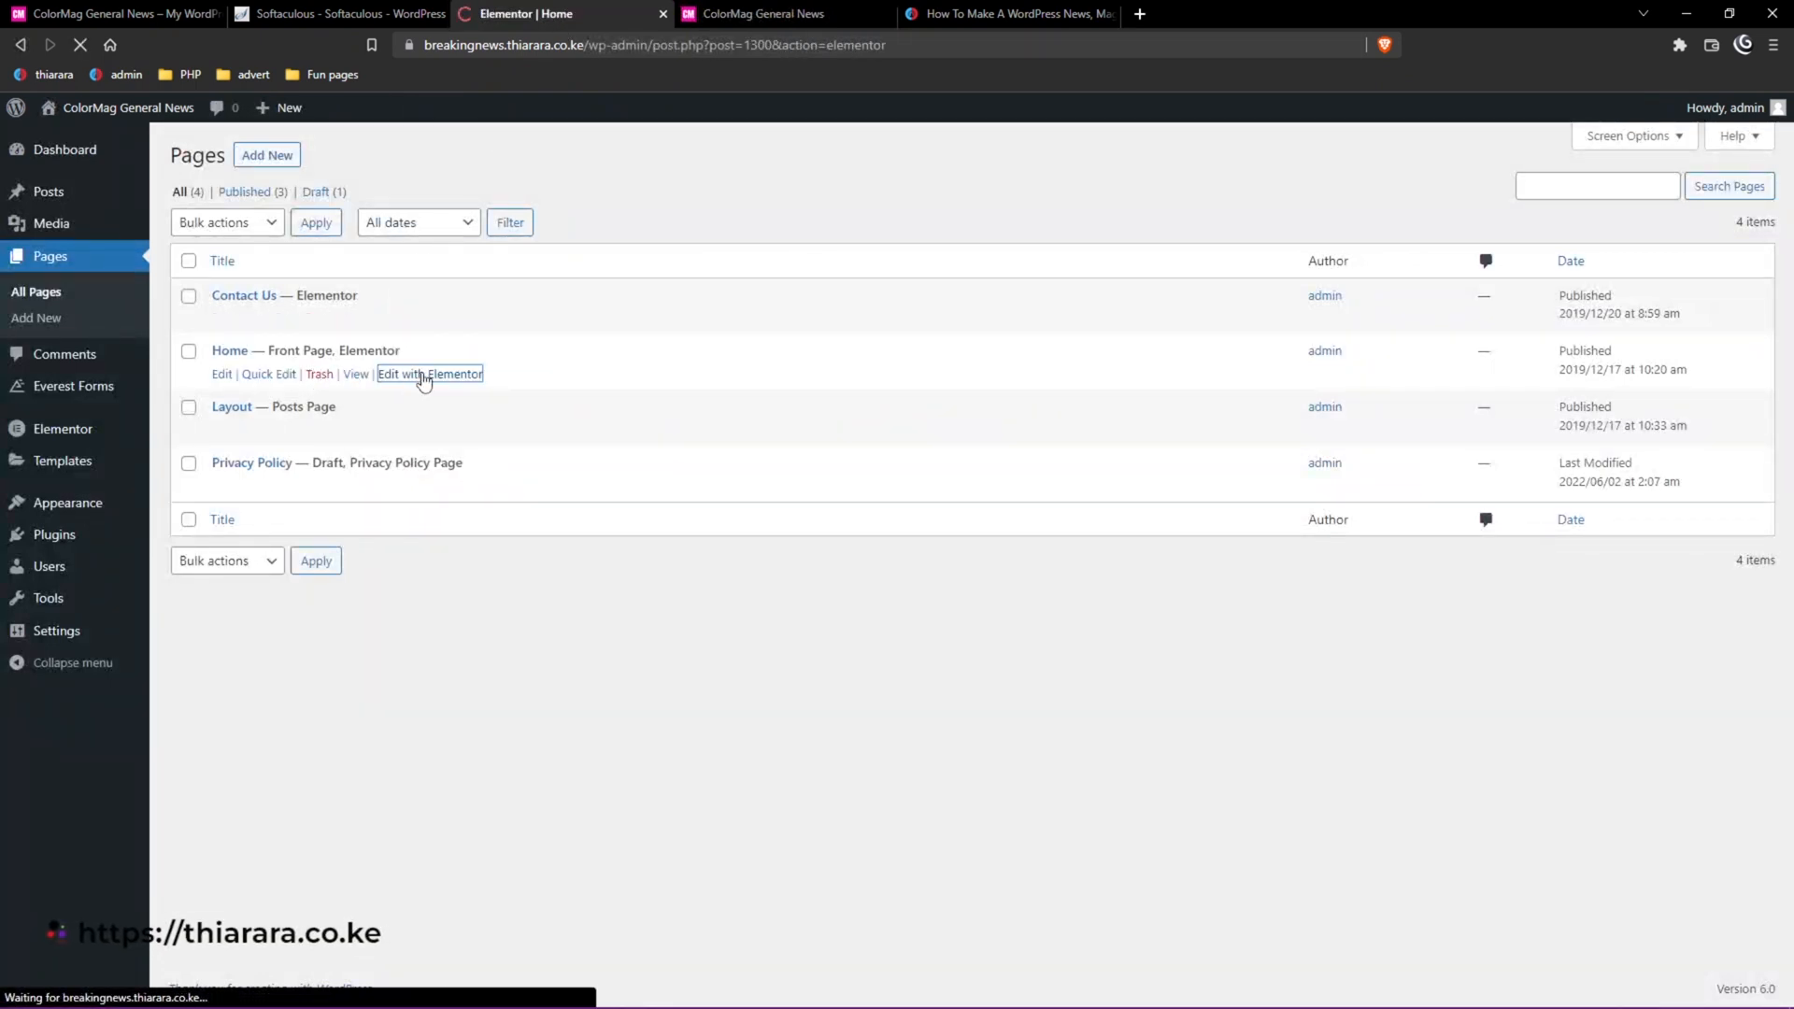
{"action": "scroll", "coordinate": [925, 457], "scroll_direction": "down", "scroll_amount": 5}
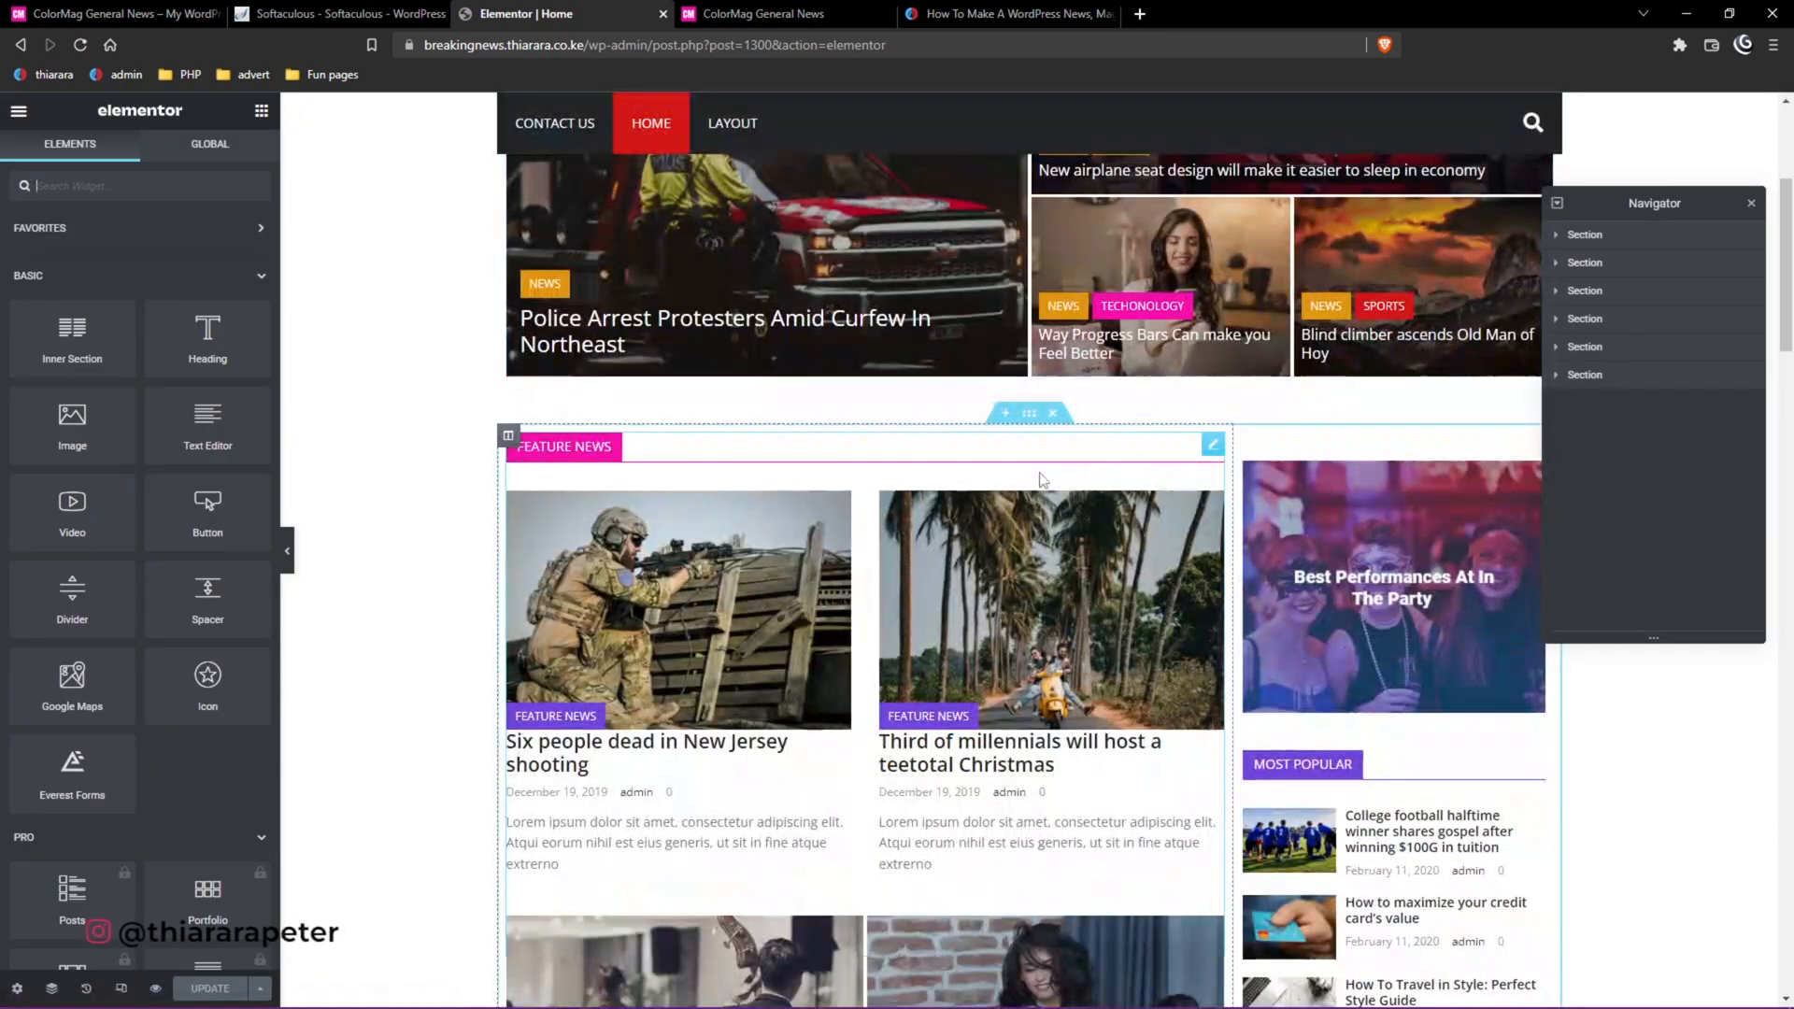
{"action": "scroll", "coordinate": [894, 457], "scroll_direction": "down", "scroll_amount": 10}
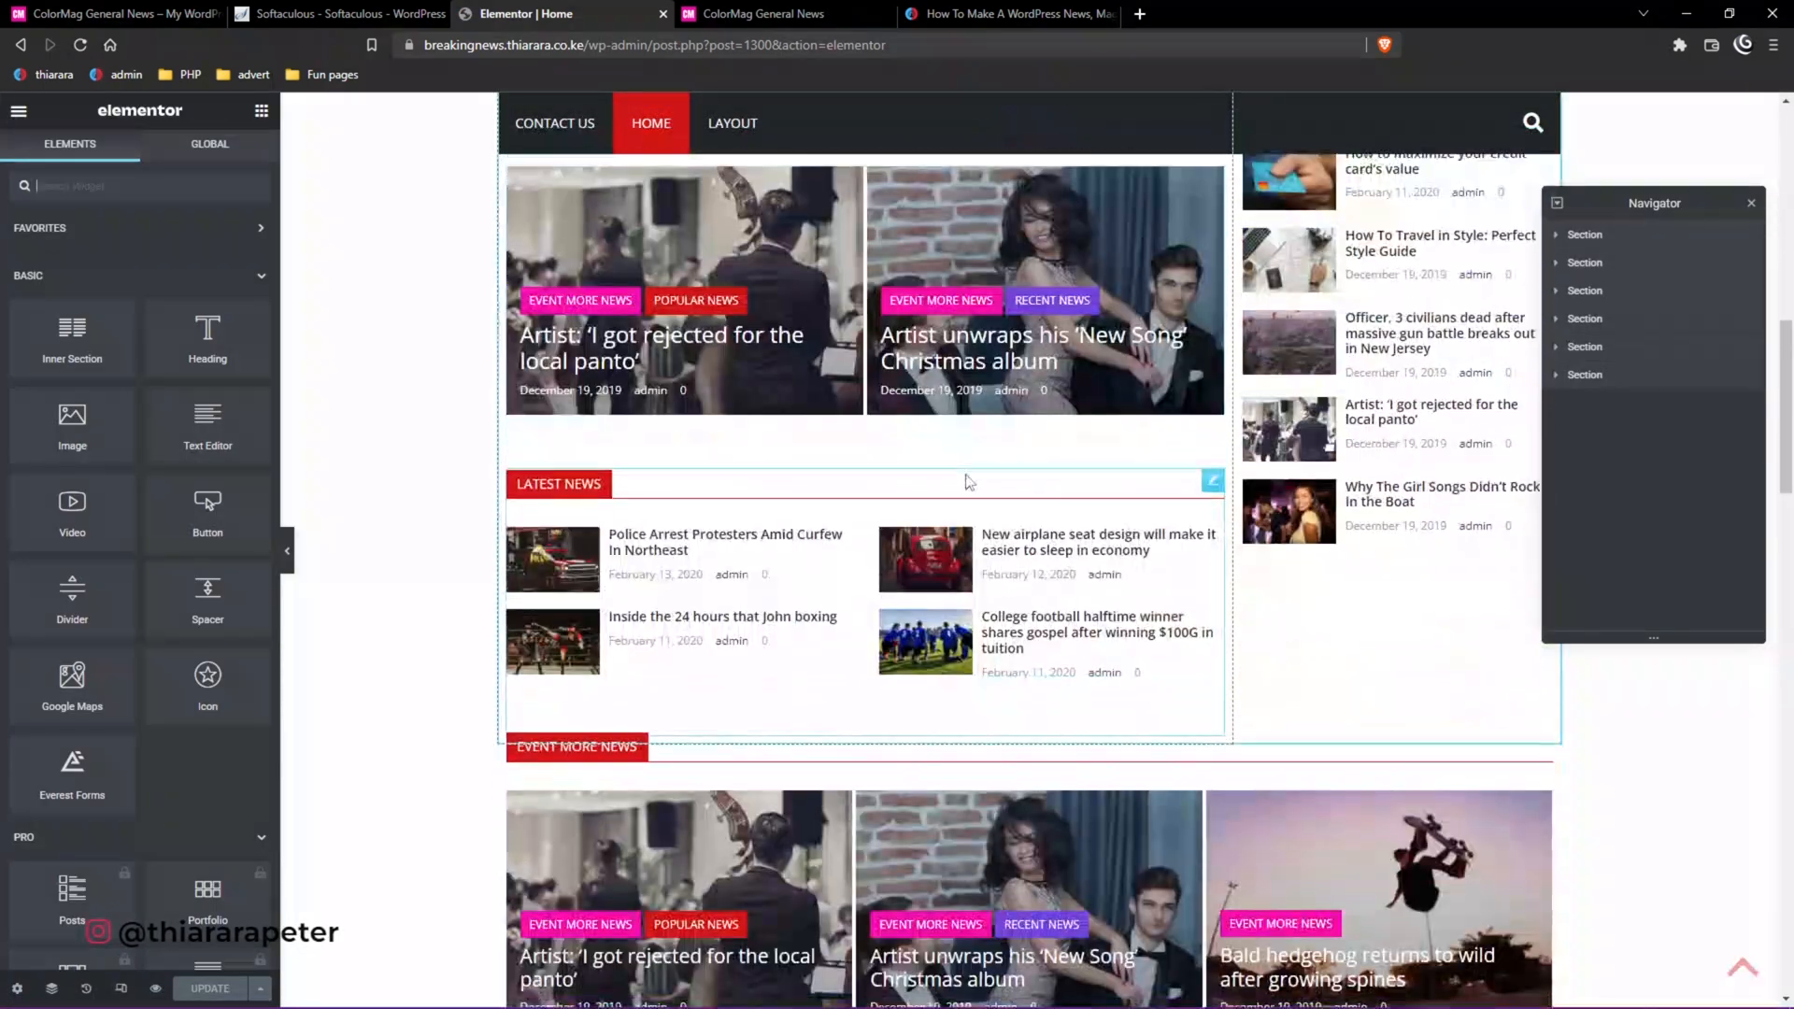
{"action": "scroll", "coordinate": [968, 483], "scroll_direction": "down", "scroll_amount": 15}
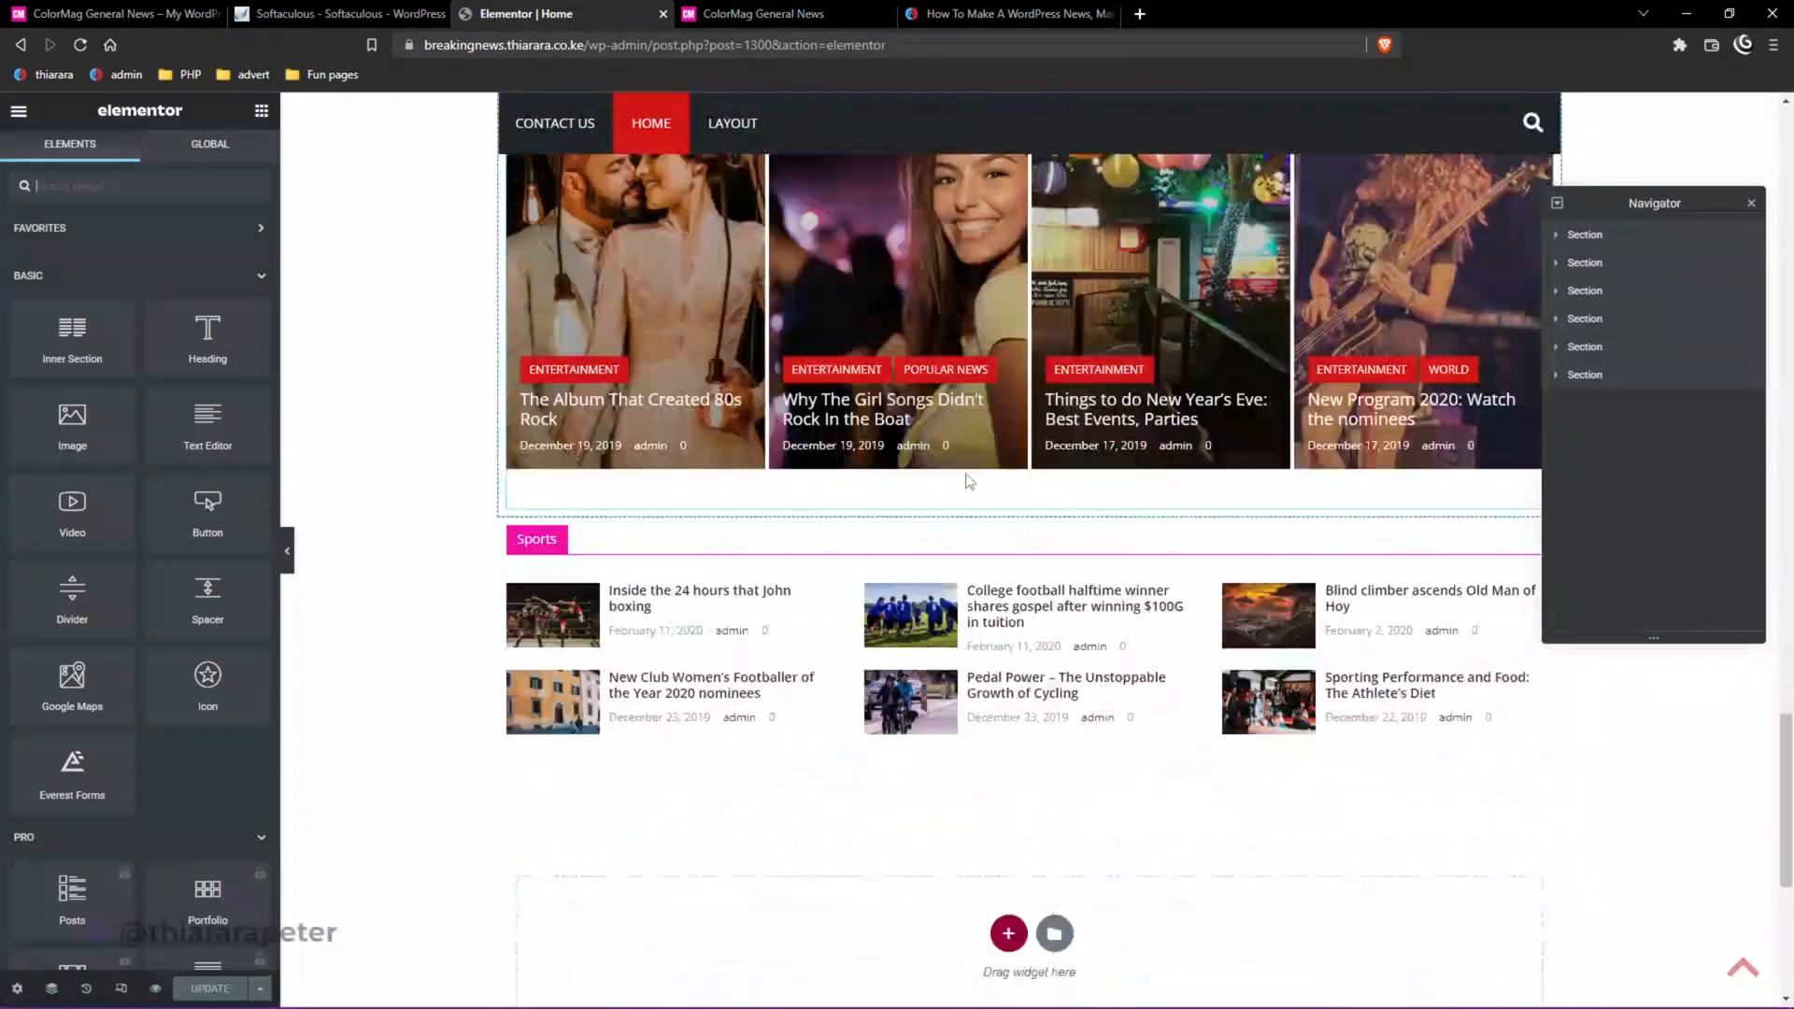
{"action": "scroll", "coordinate": [963, 481], "scroll_direction": "up", "scroll_amount": 20}
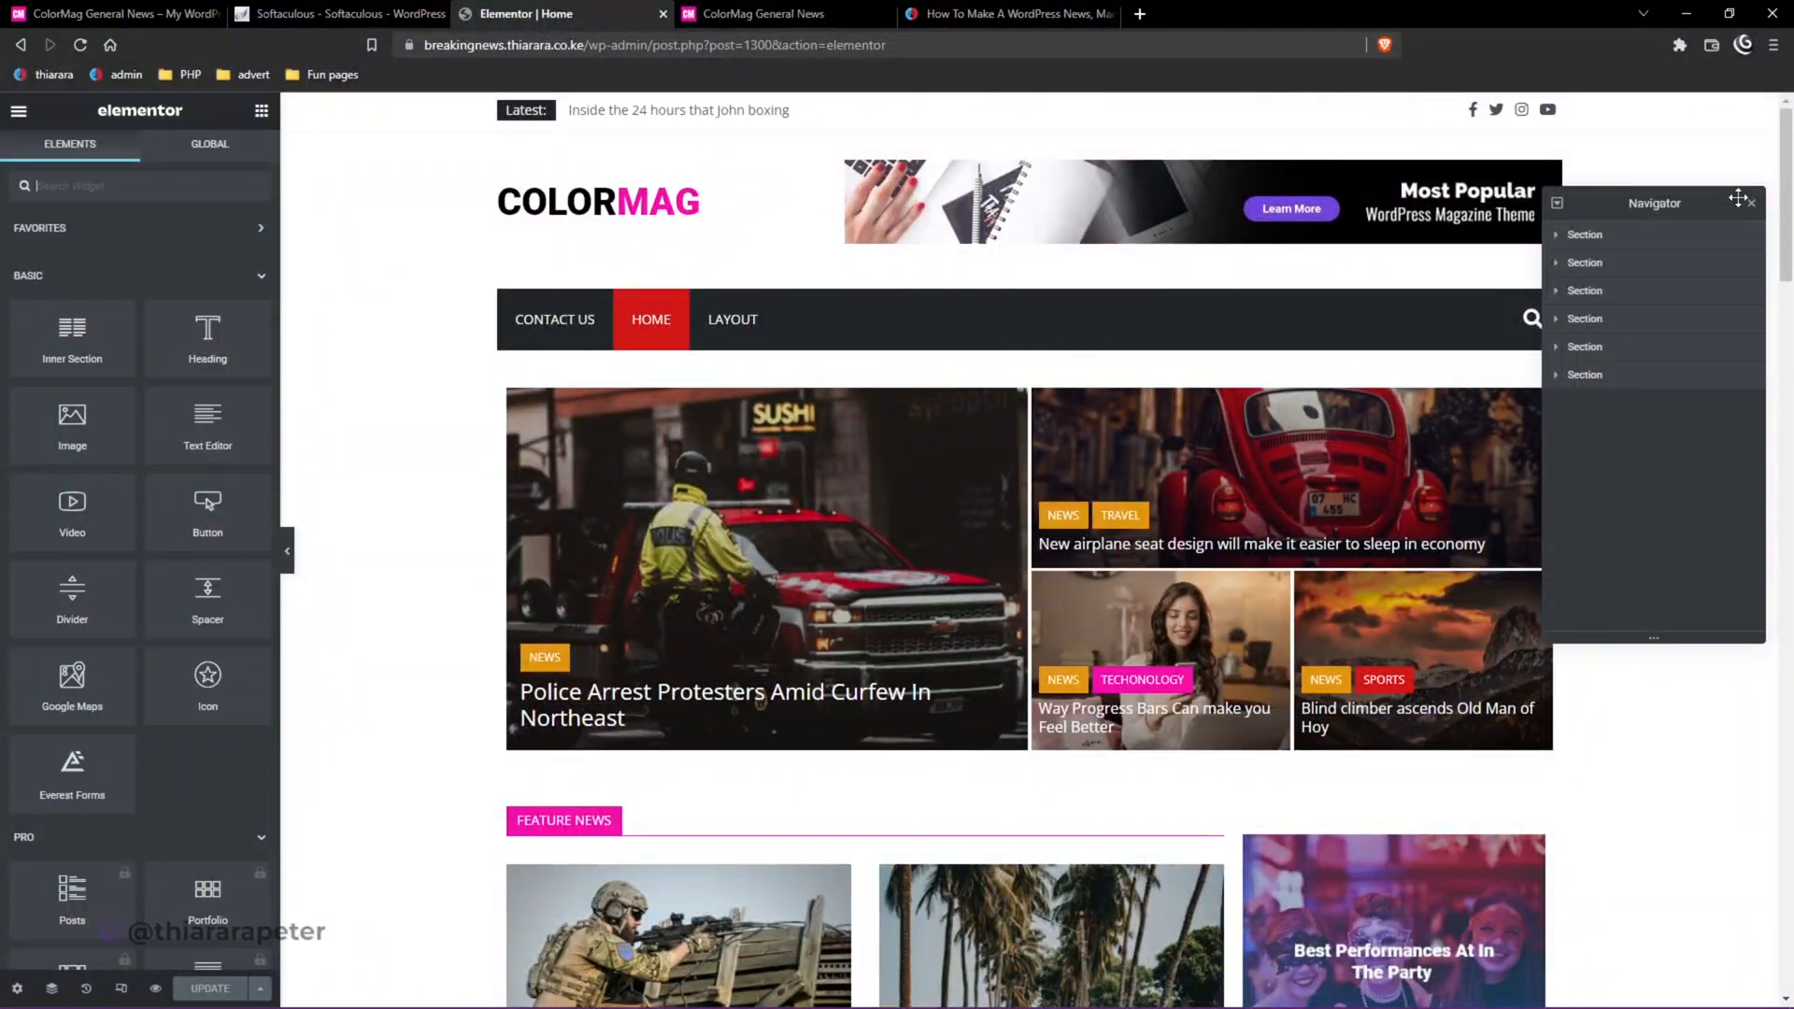
{"action": "left_click_drag", "start_coordinate": [1544, 426], "coordinate": [1639, 426]}
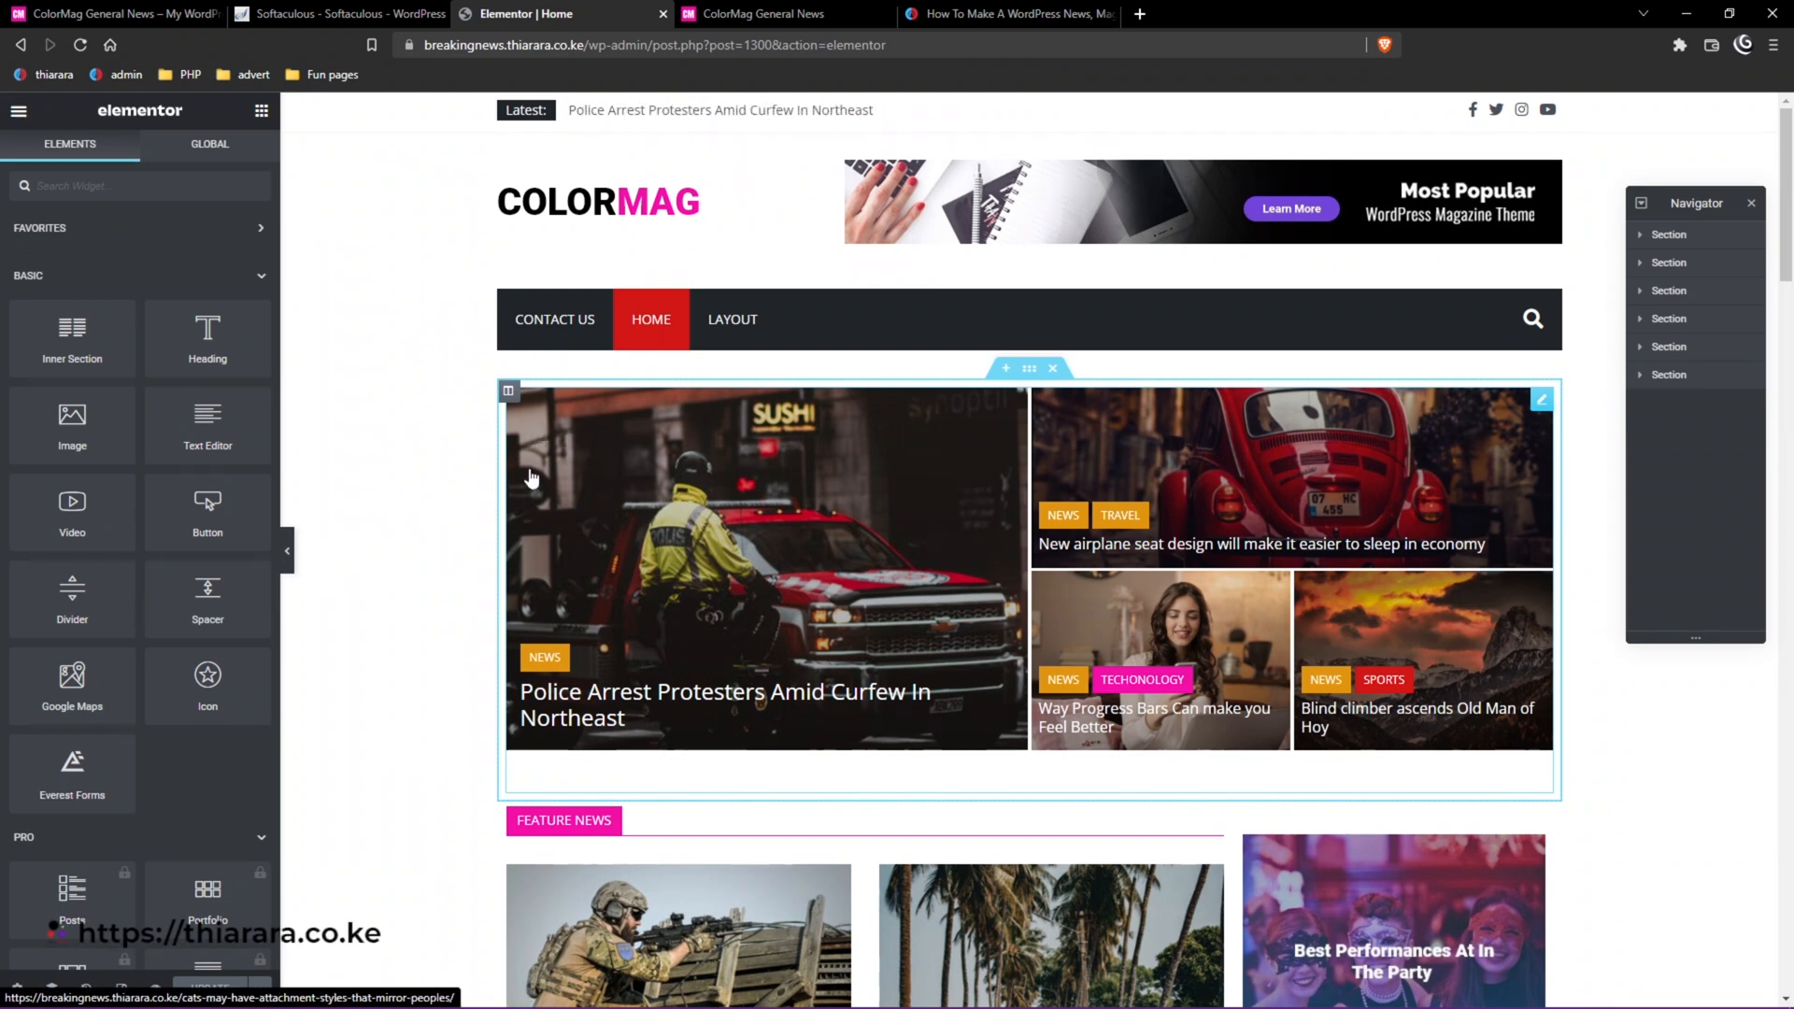
Set the top news section's background colour to white after trying red and pink.
{"action": "left_click", "coordinate": [1029, 369]}
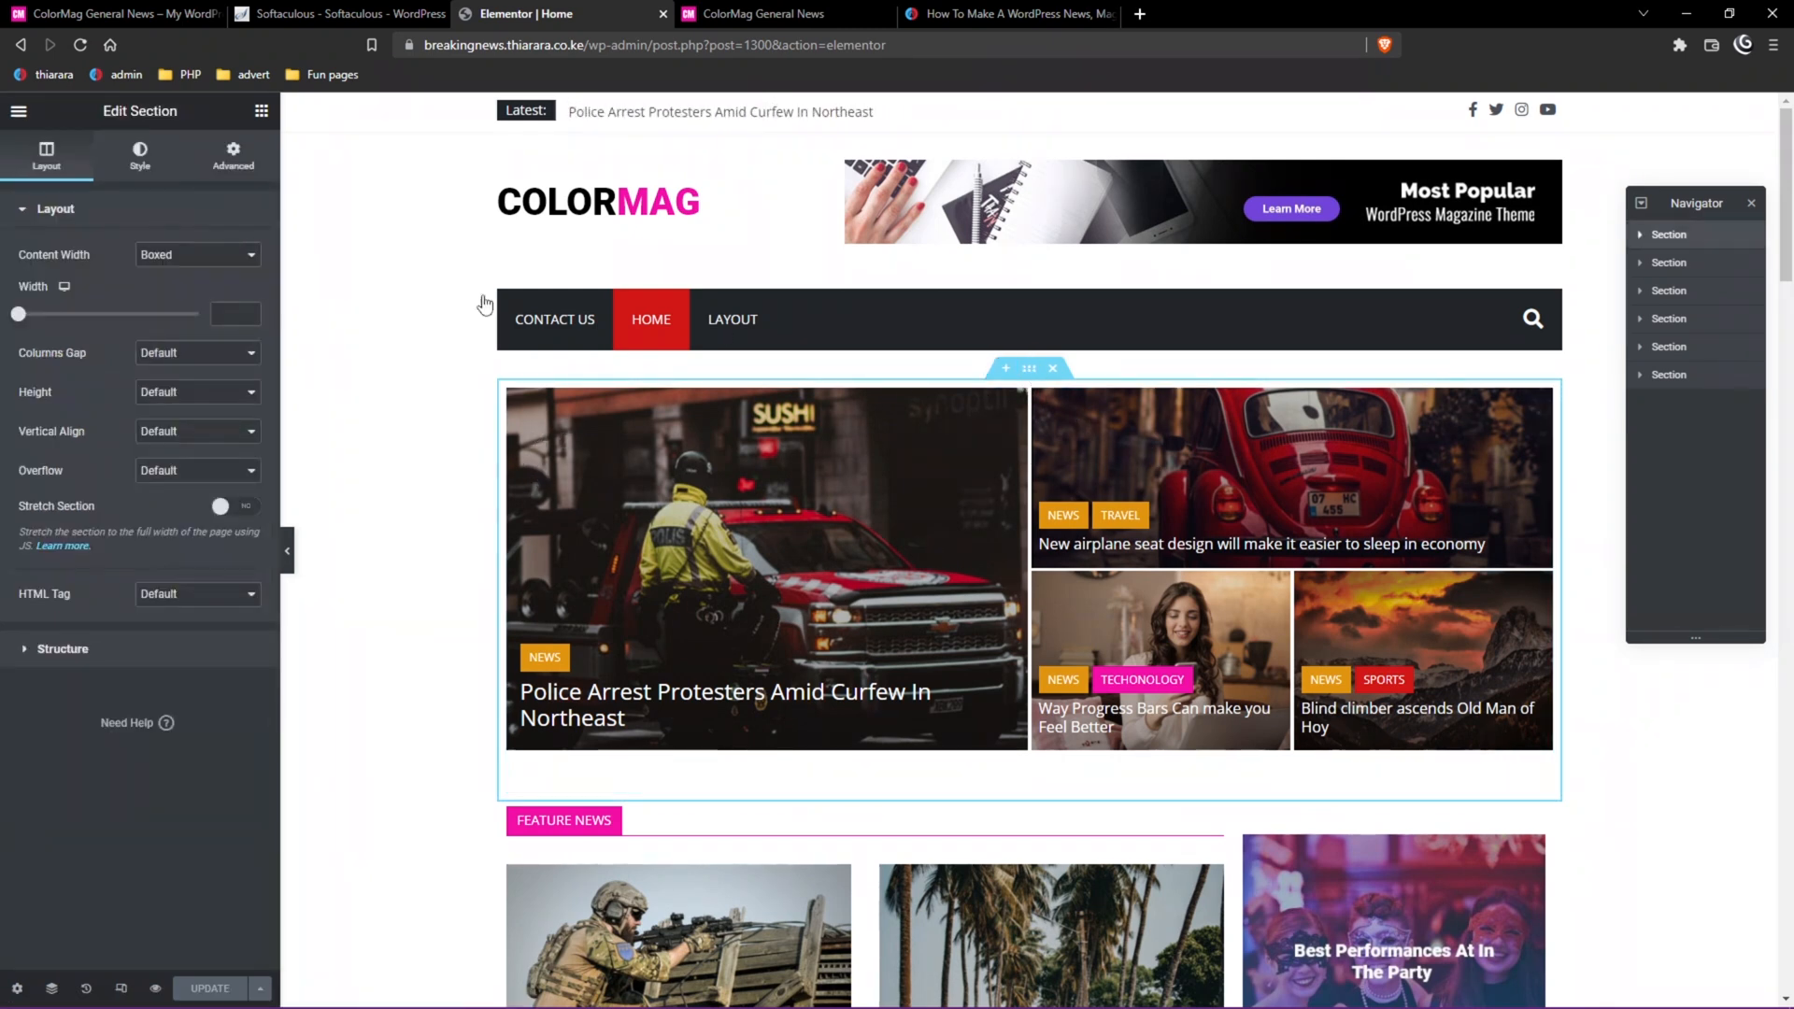
{"action": "left_click", "coordinate": [140, 154]}
{"action": "left_click", "coordinate": [251, 333]}
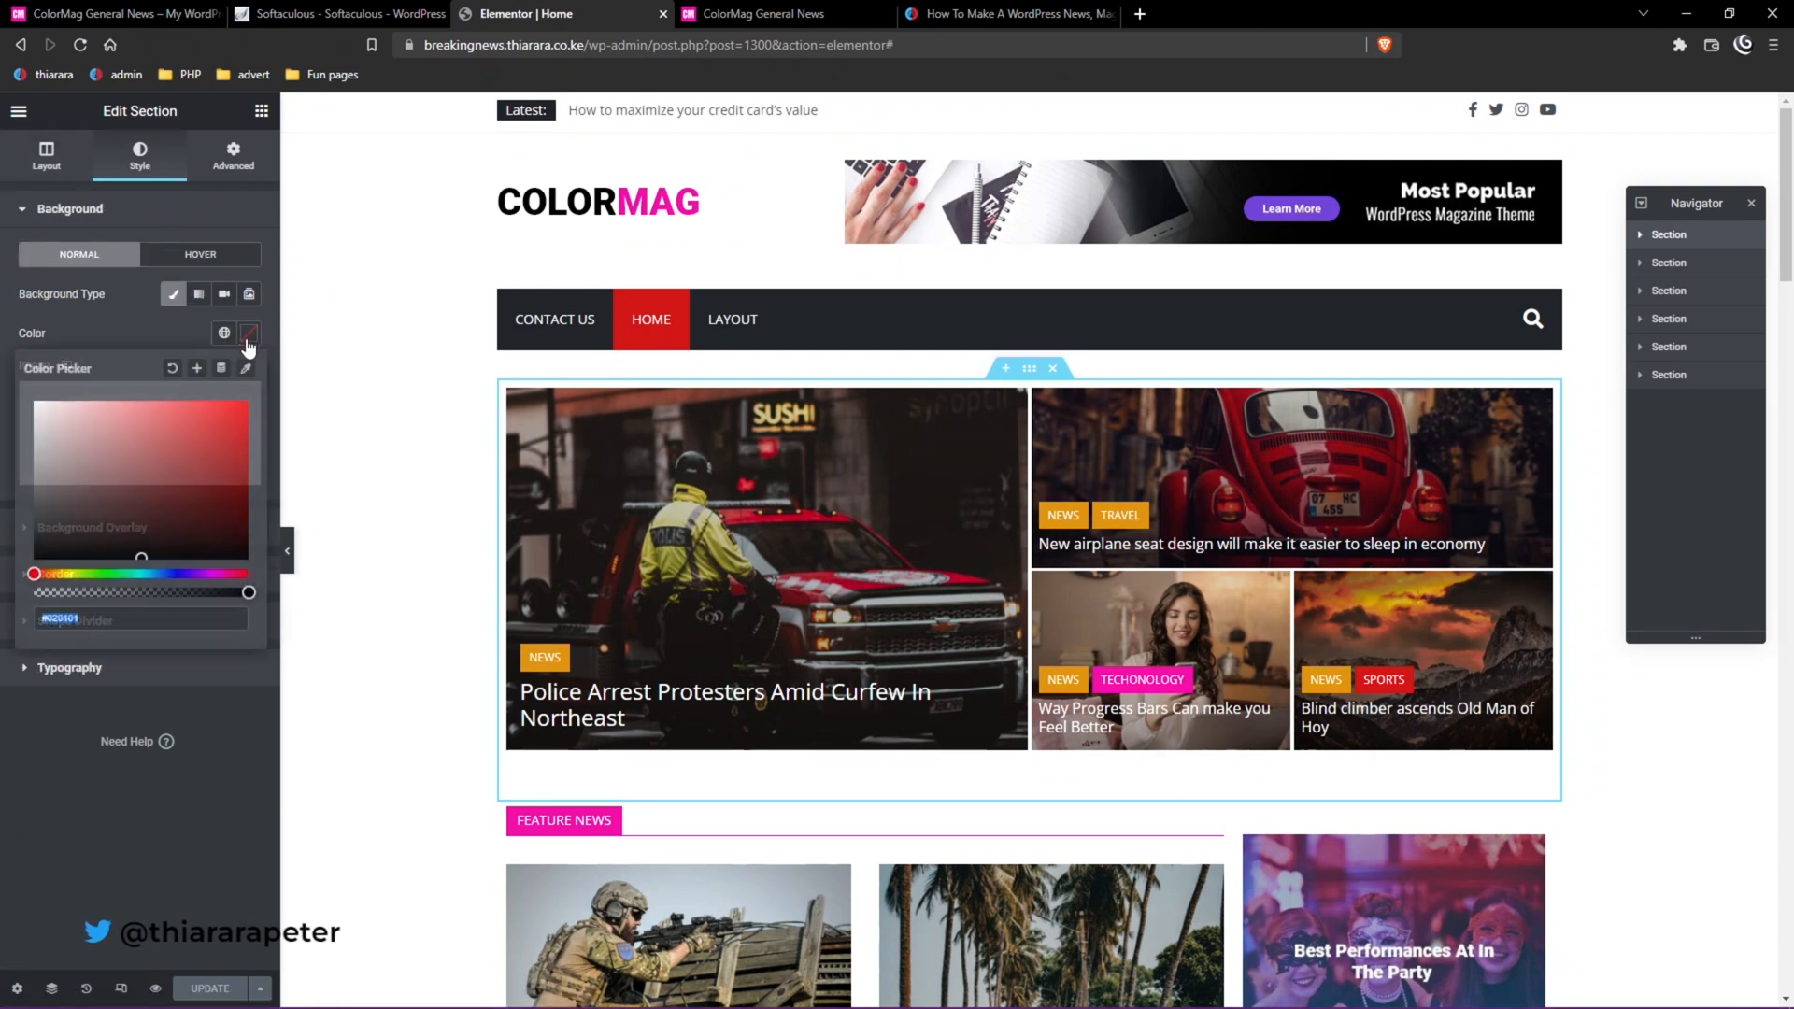
{"action": "left_click", "coordinate": [246, 404]}
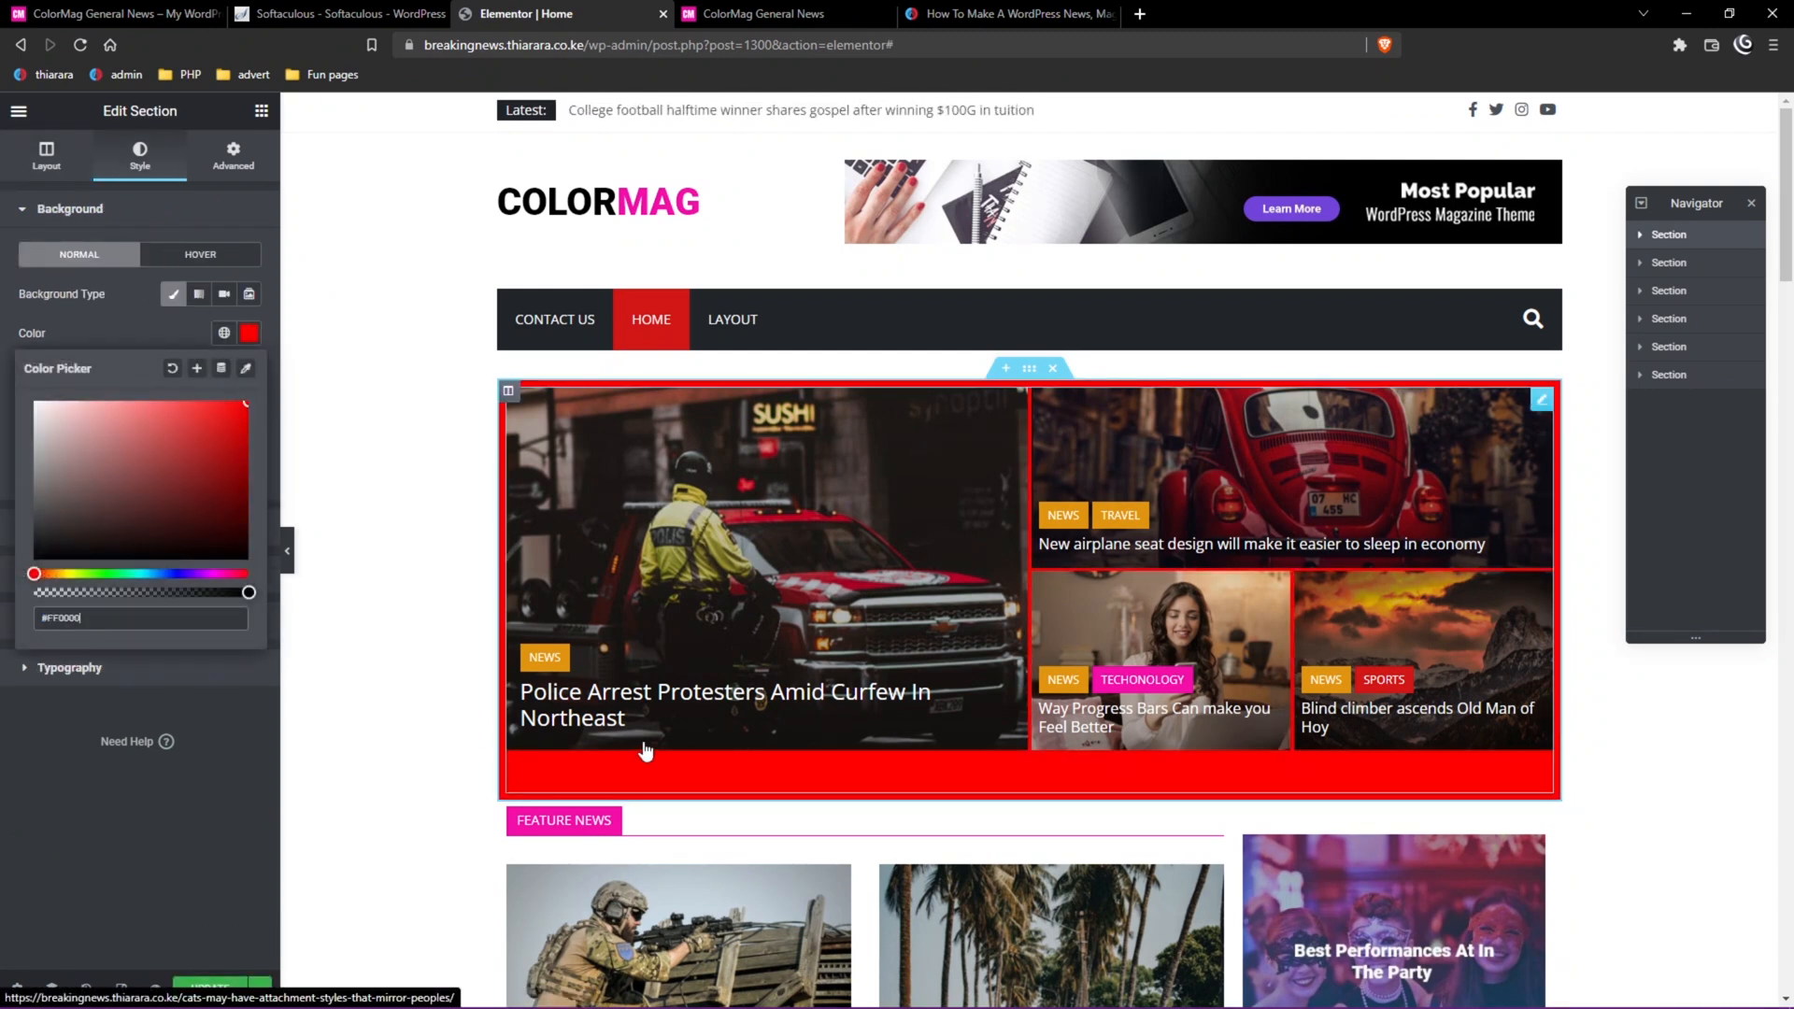
{"action": "left_click", "coordinate": [125, 409]}
{"action": "left_click", "coordinate": [36, 405]}
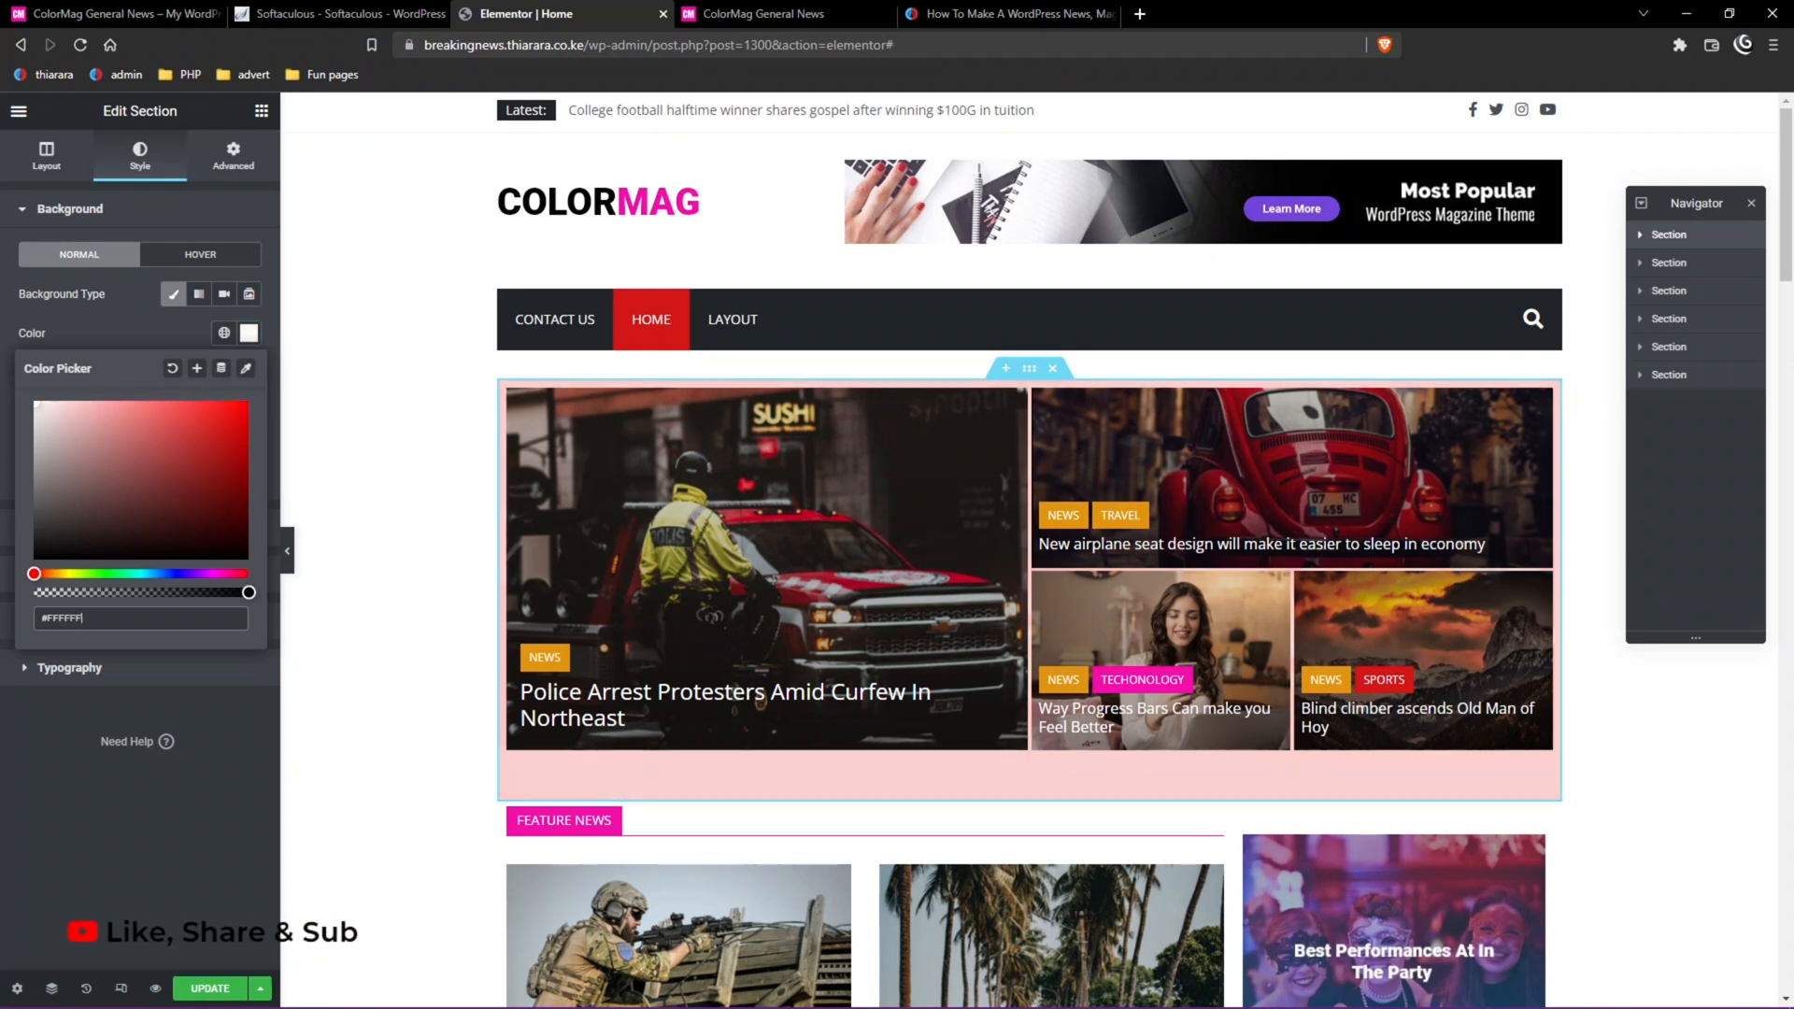
{"action": "left_click", "coordinate": [329, 334]}
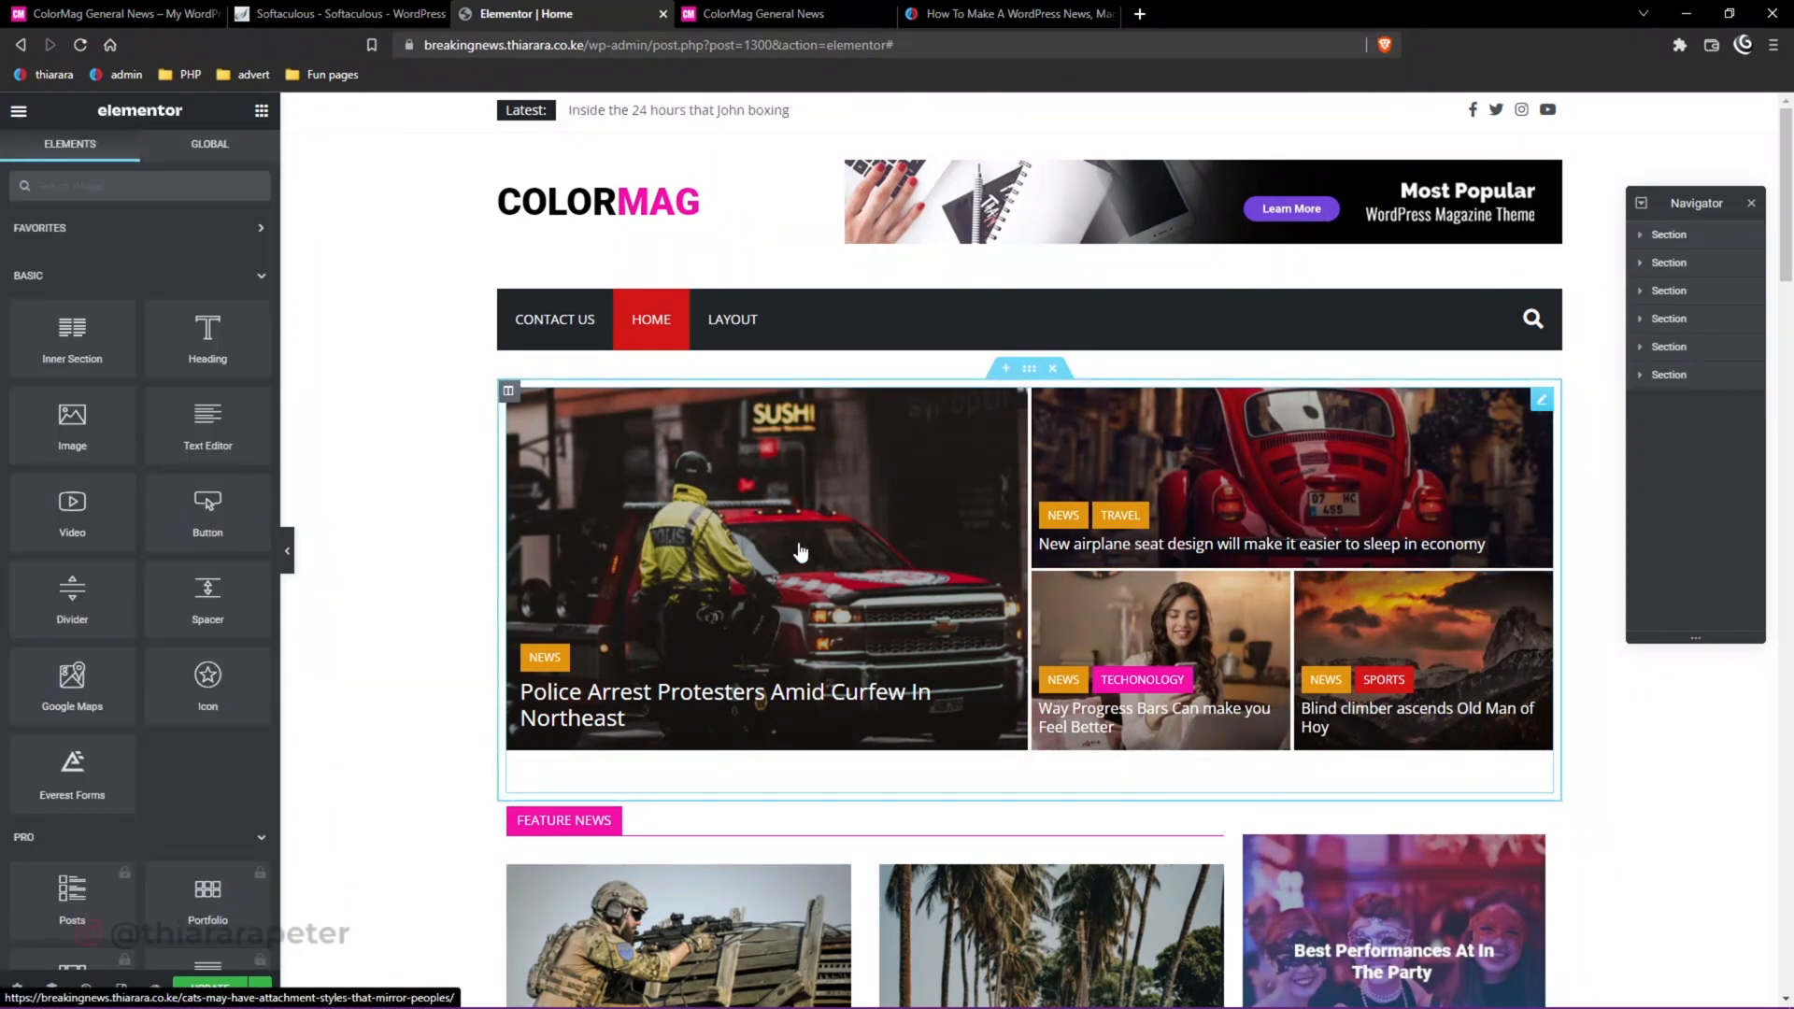
{"action": "left_click", "coordinate": [1543, 405]}
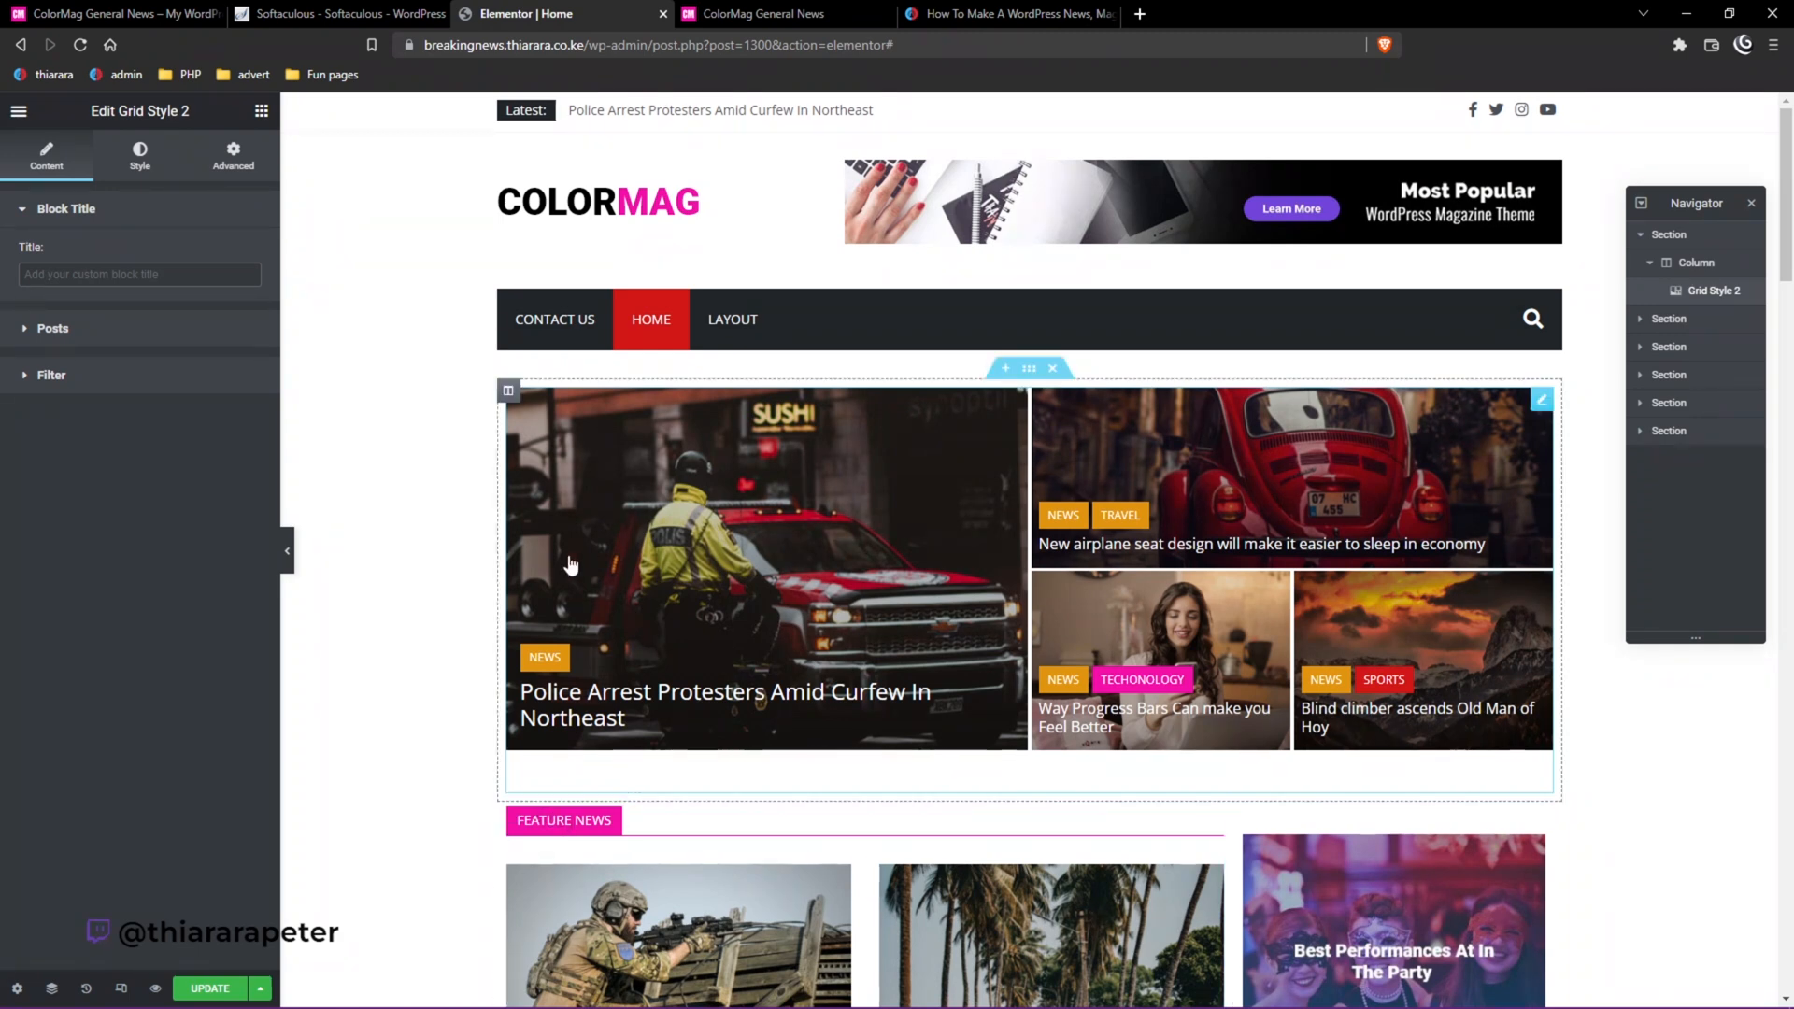
Title the Grid Style 2 block 'Latest News' and keep 4 posts after trying 5 and 3.
{"action": "type", "text": "Latest News"}
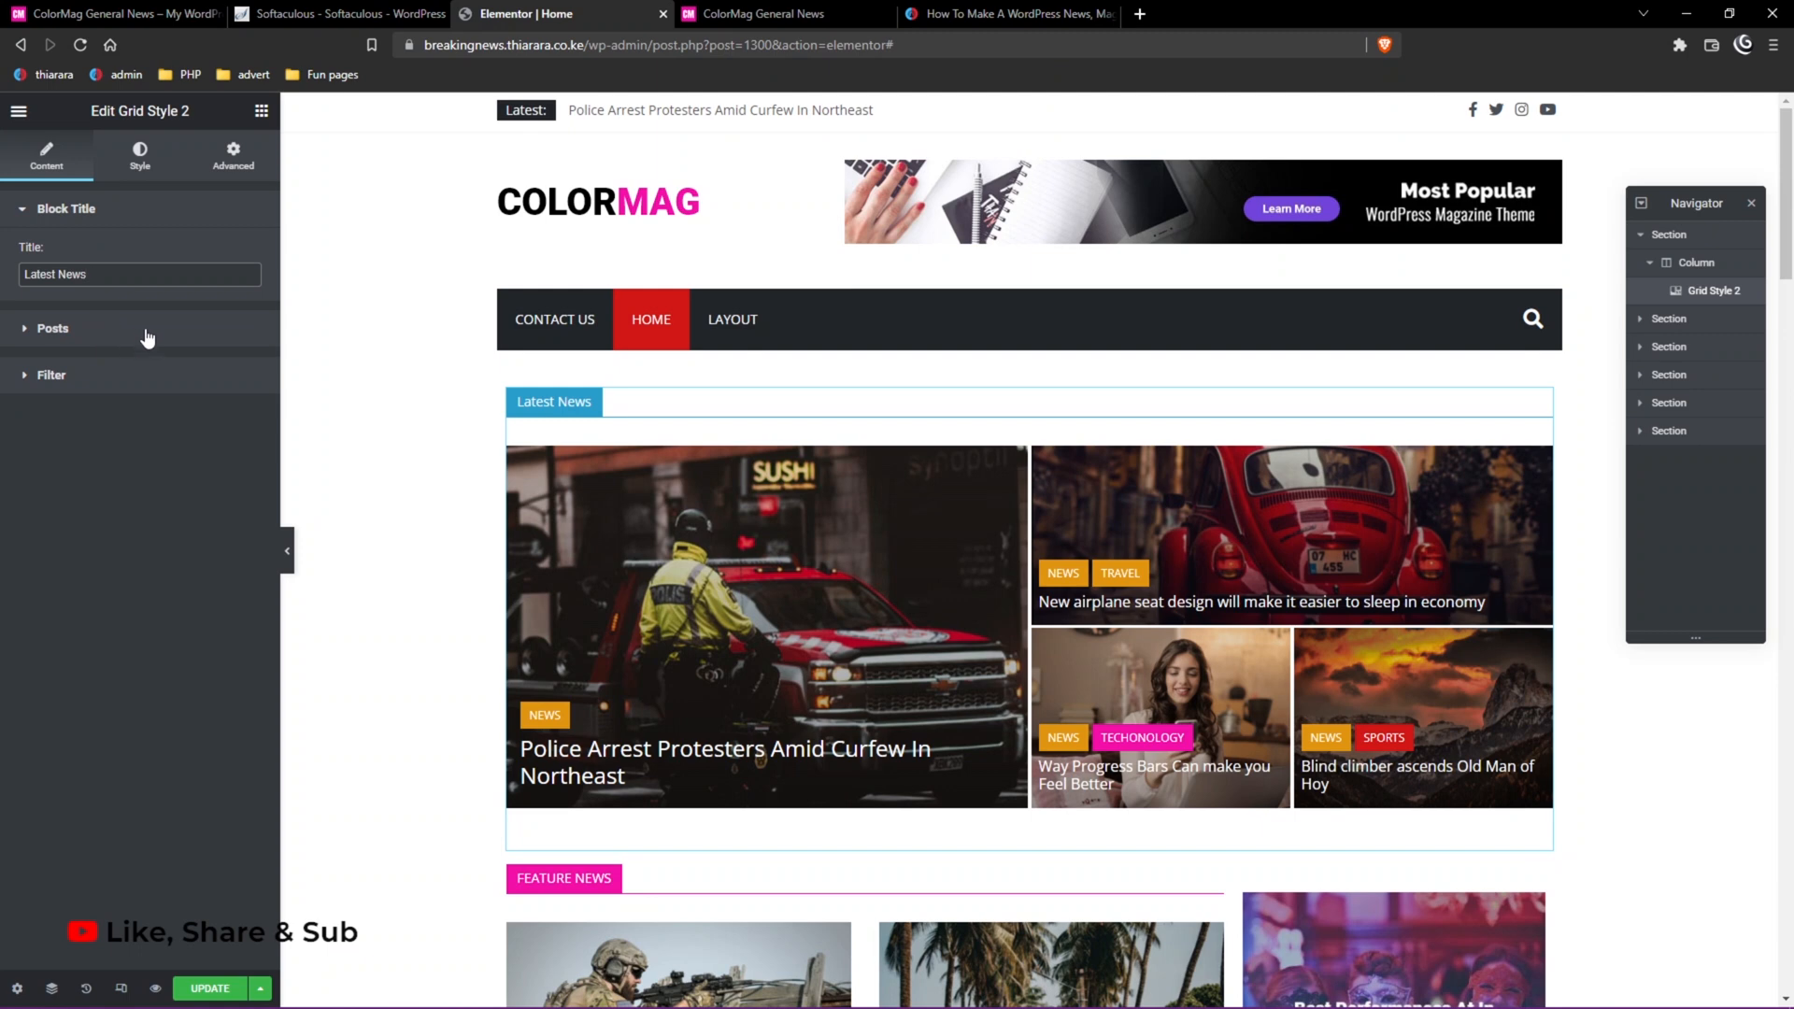
{"action": "left_click", "coordinate": [56, 330]}
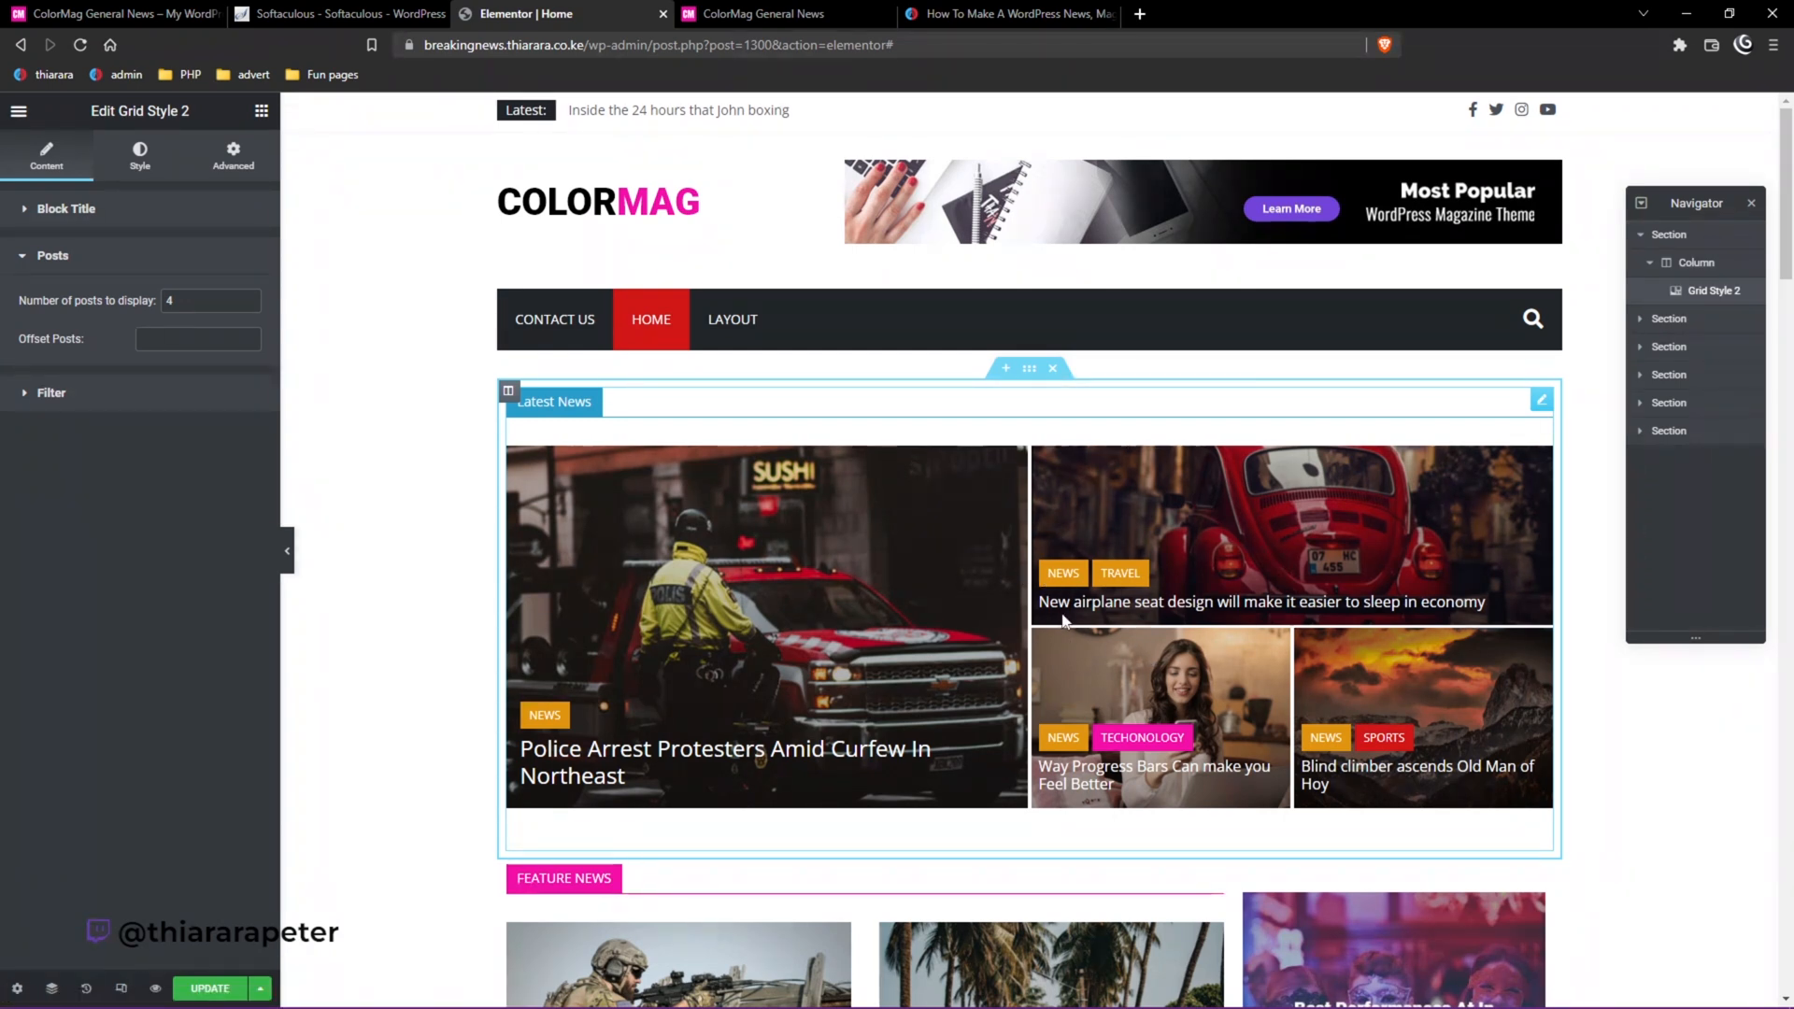
{"action": "left_click_drag", "start_coordinate": [187, 301], "coordinate": [136, 300]}
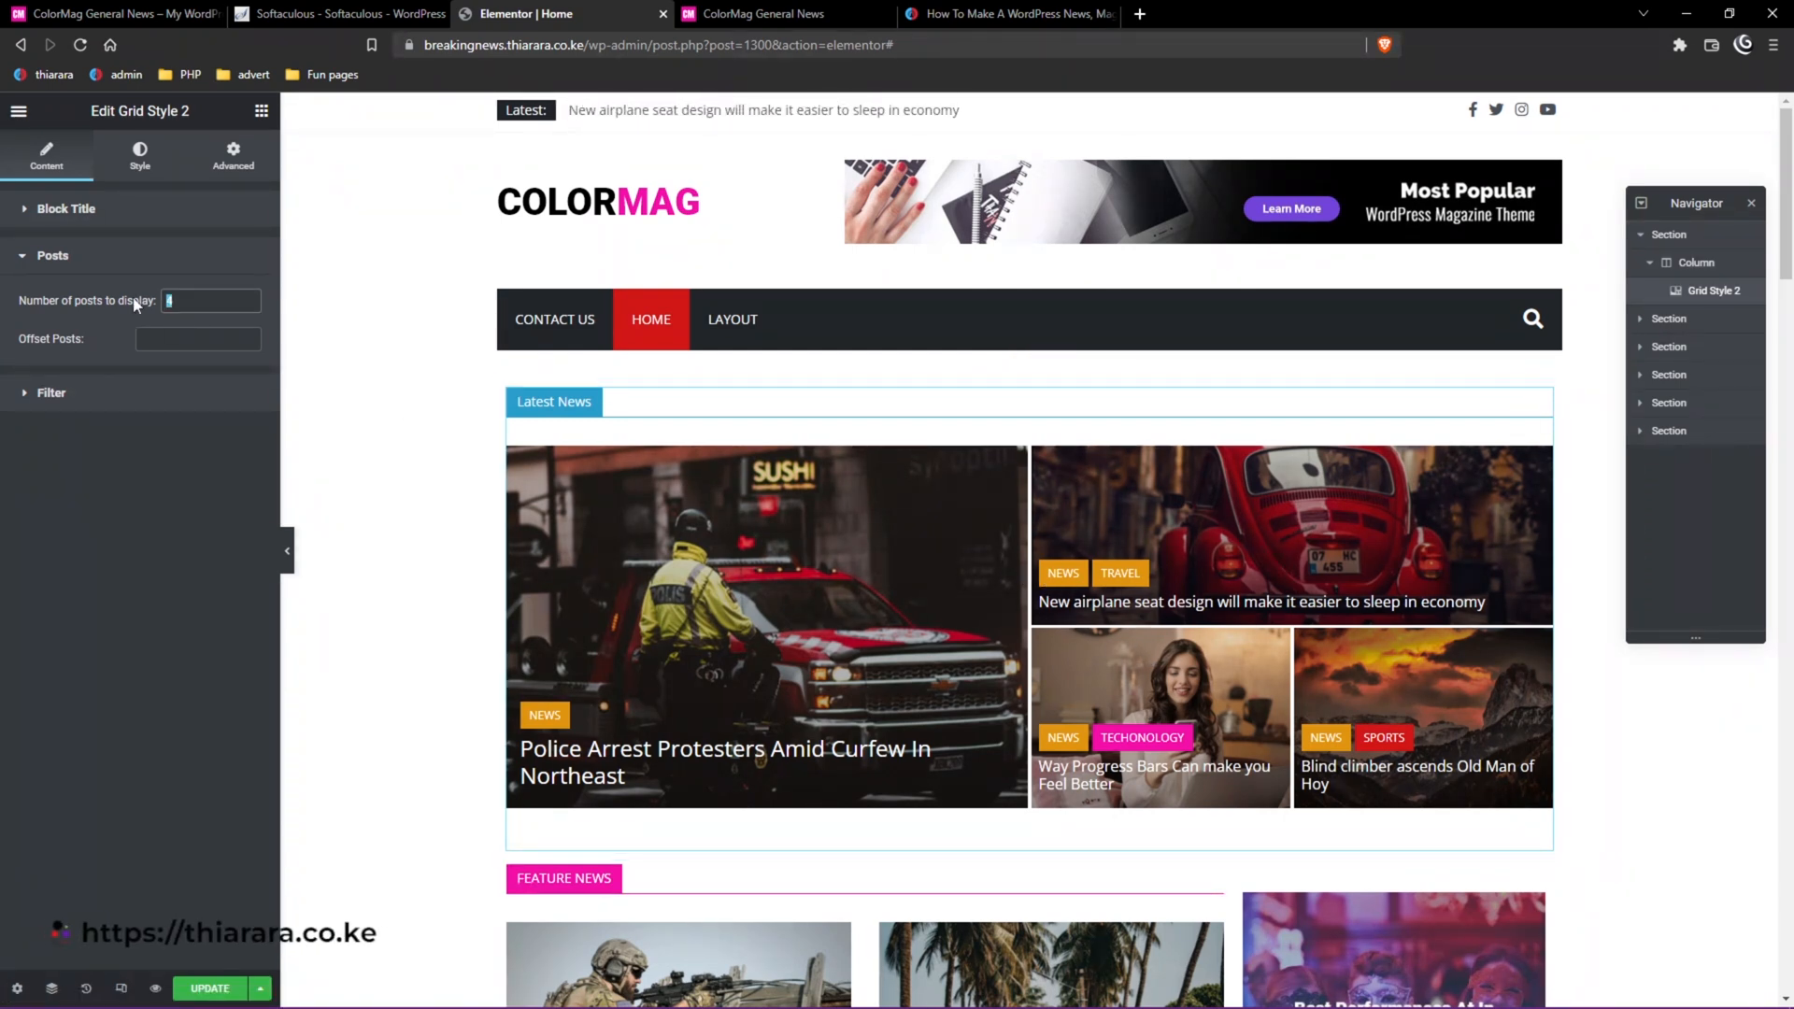
{"action": "type", "text": "5"}
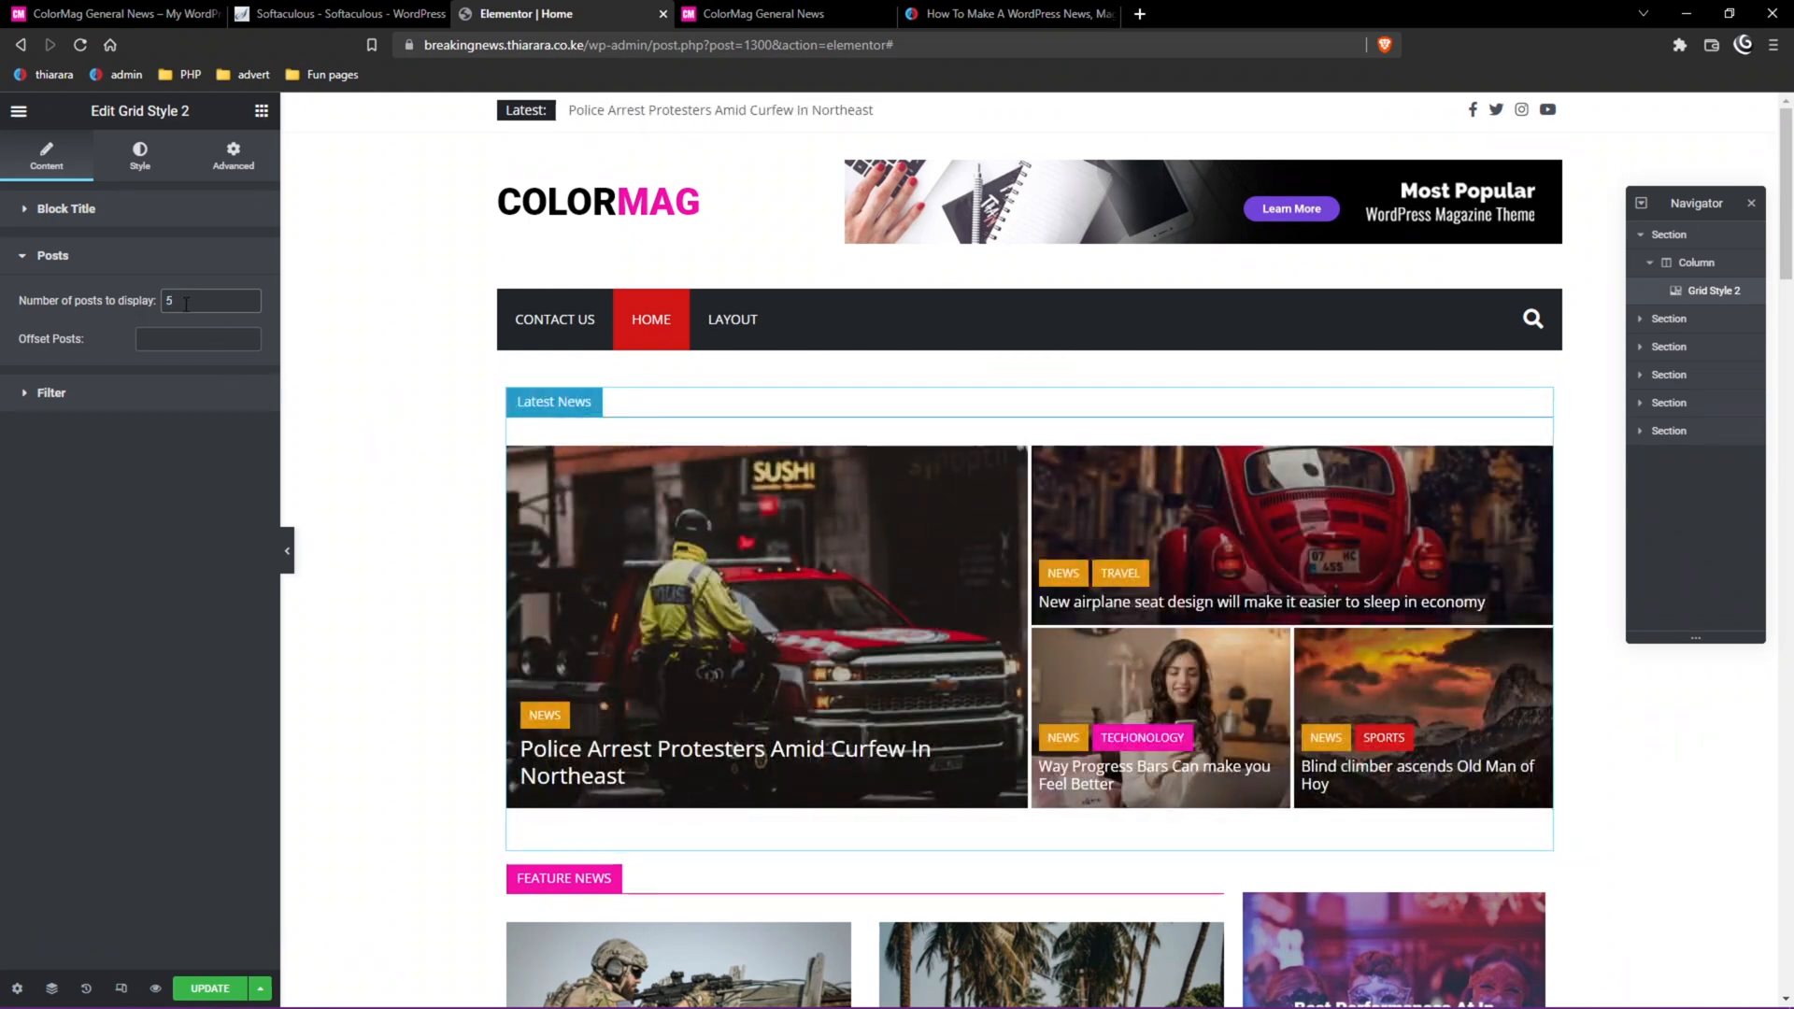
{"action": "key", "text": "BackSpace"}
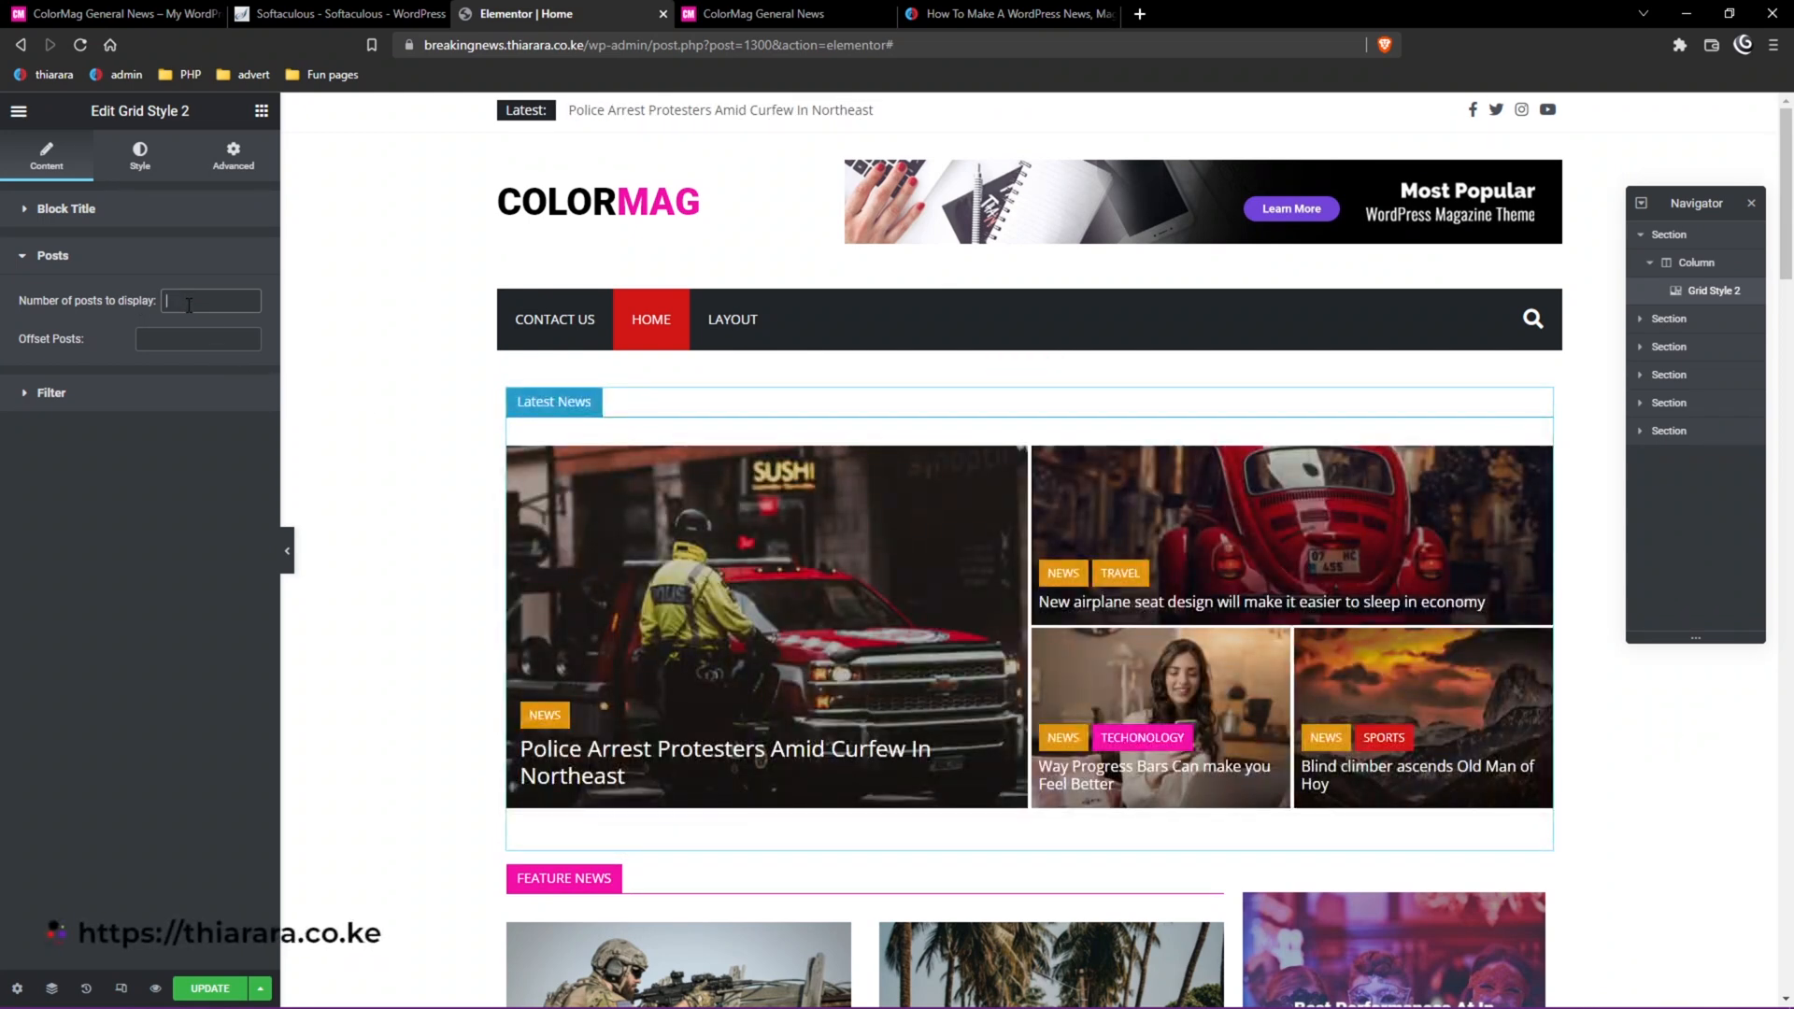
{"action": "type", "text": "3"}
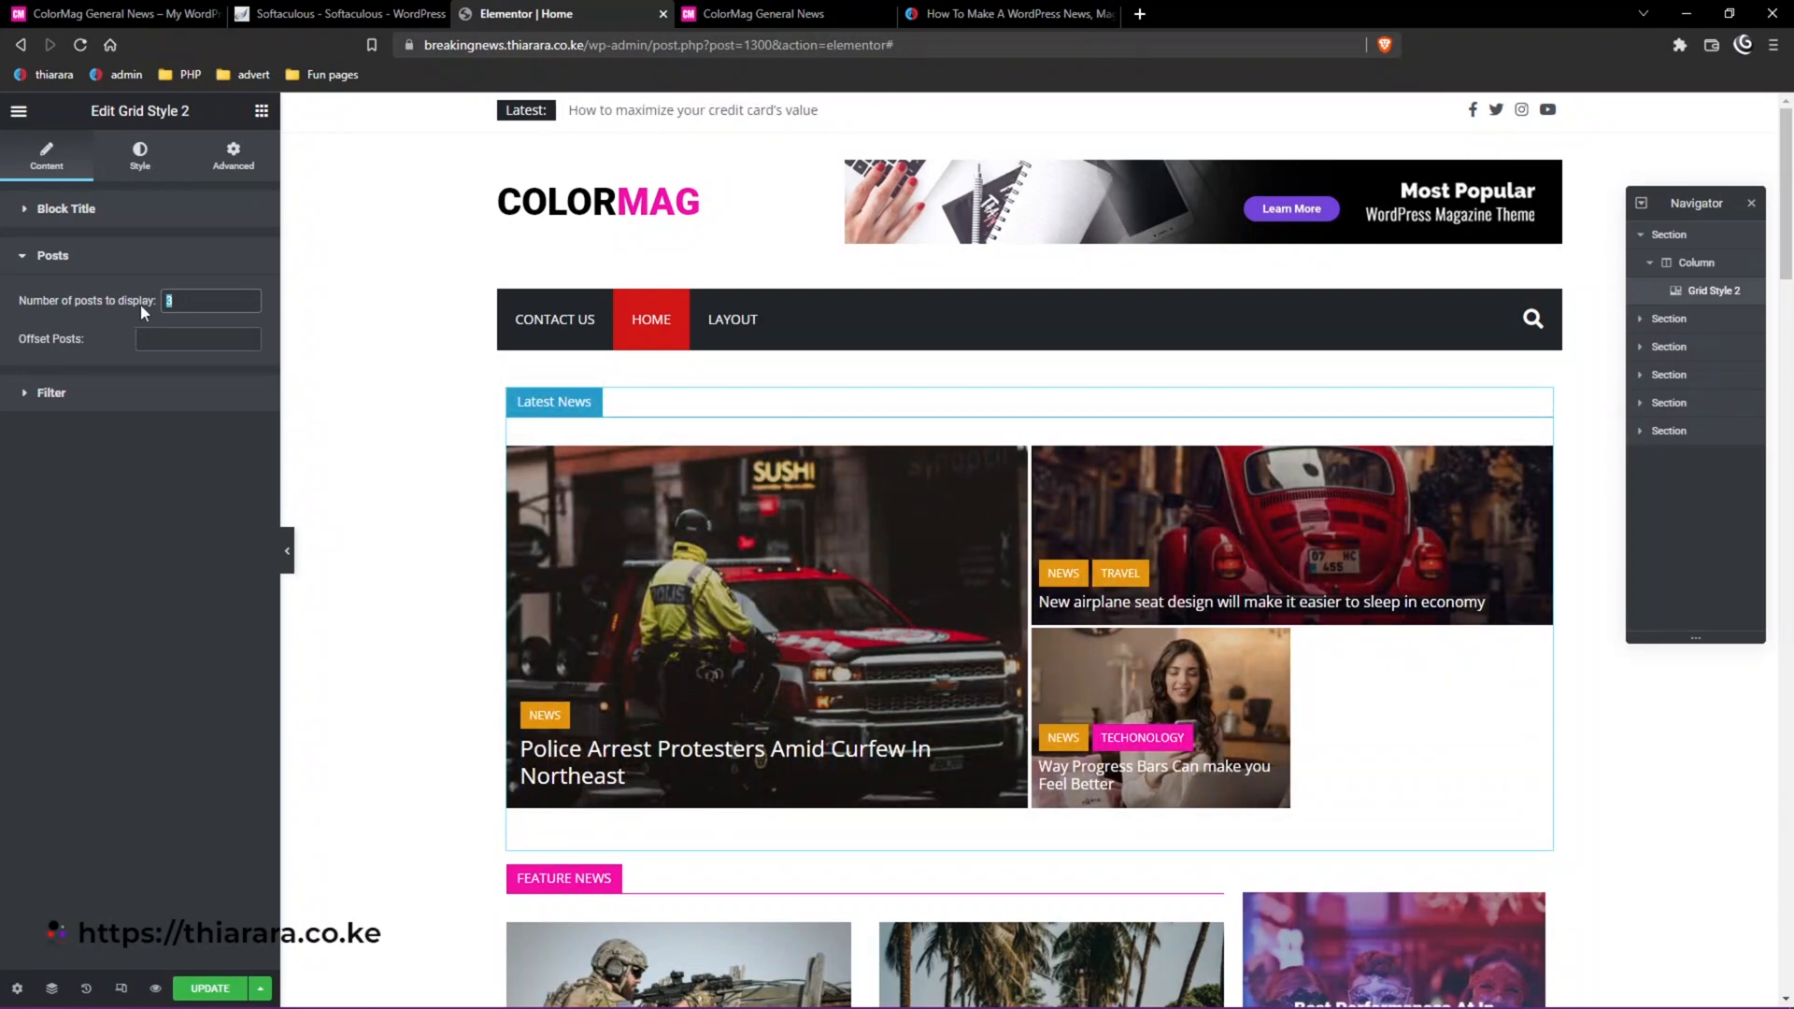
{"action": "key", "text": "BackSpace"}
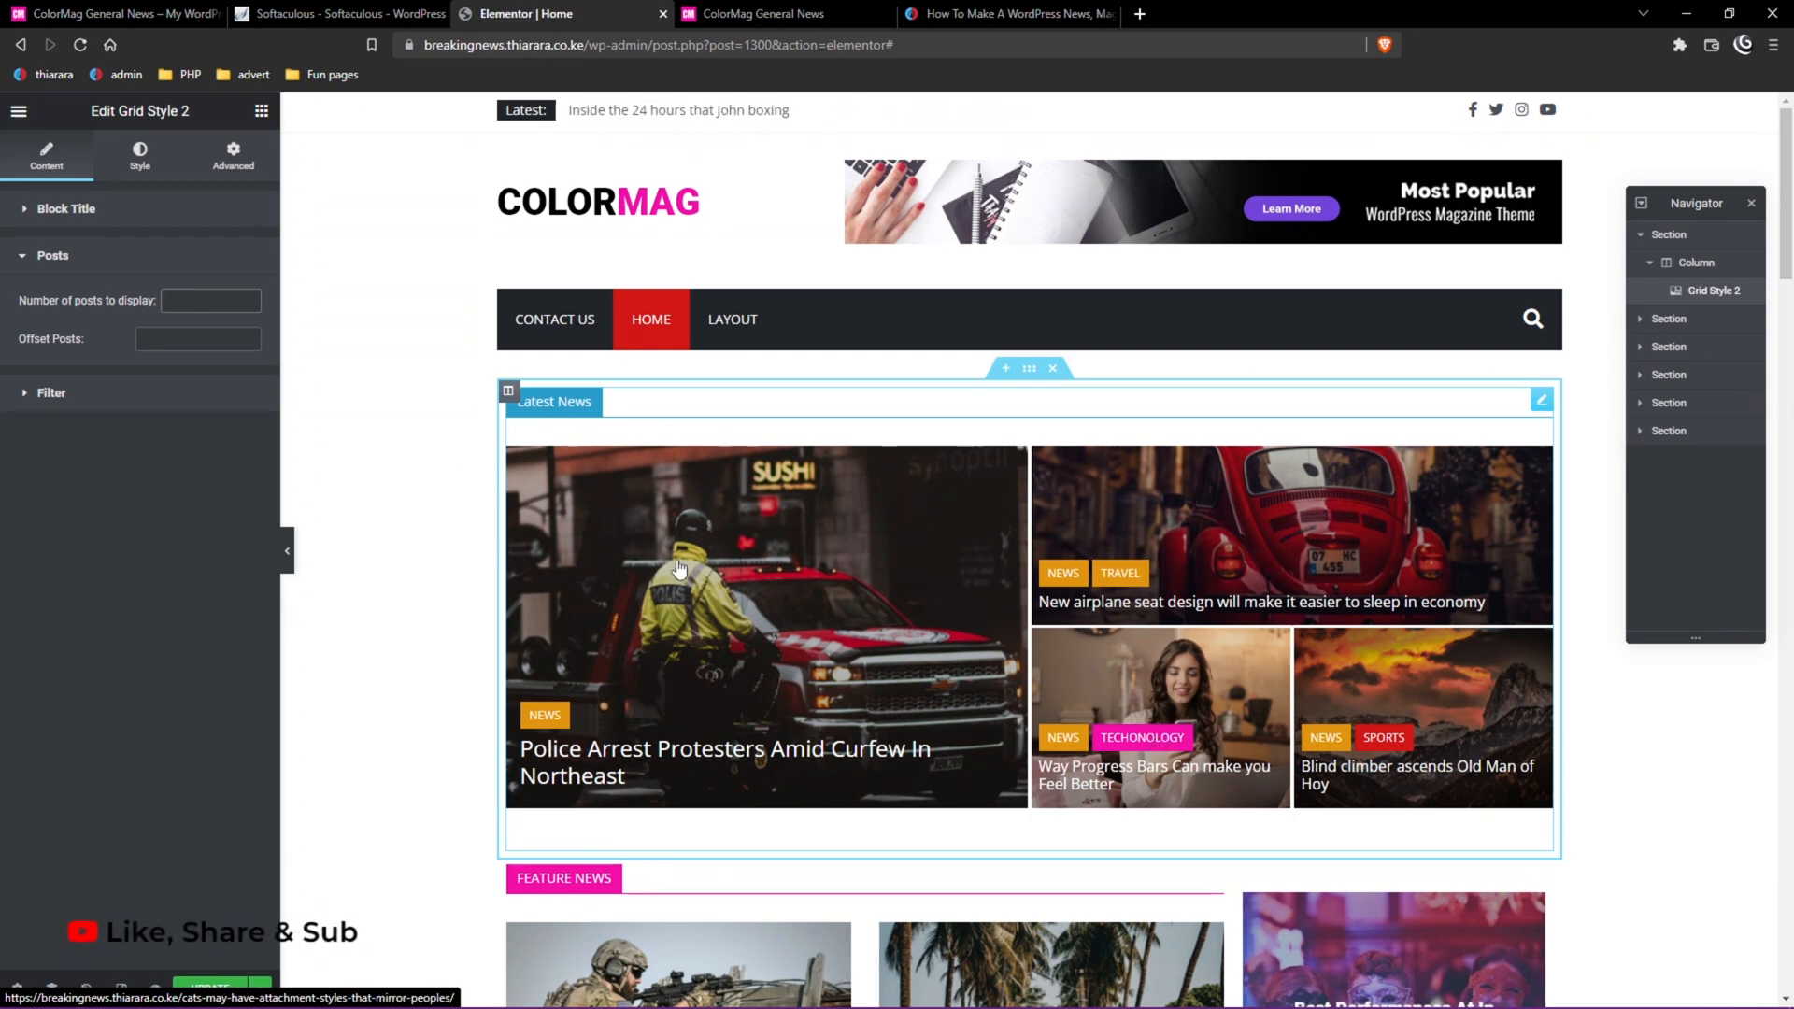
{"action": "type", "text": "4"}
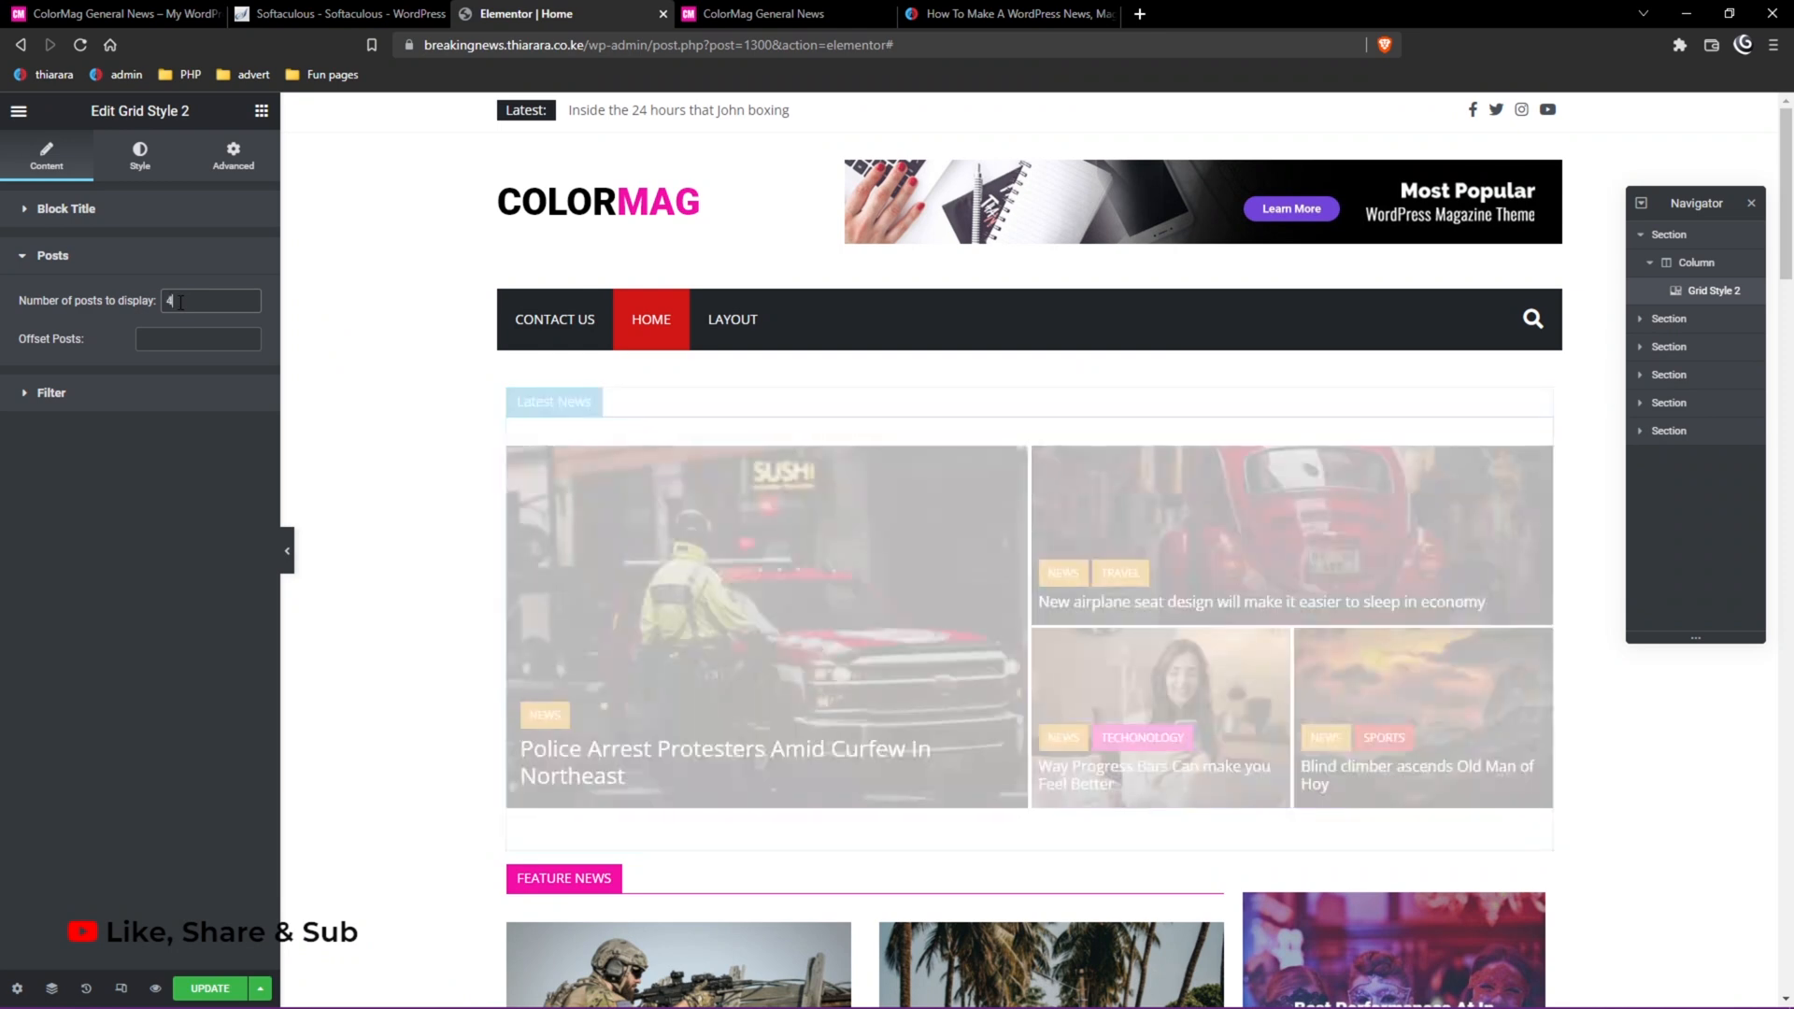
Set 'Display the posts from' to Latest Posts after briefly filtering by the News category.
{"action": "left_click", "coordinate": [93, 409]}
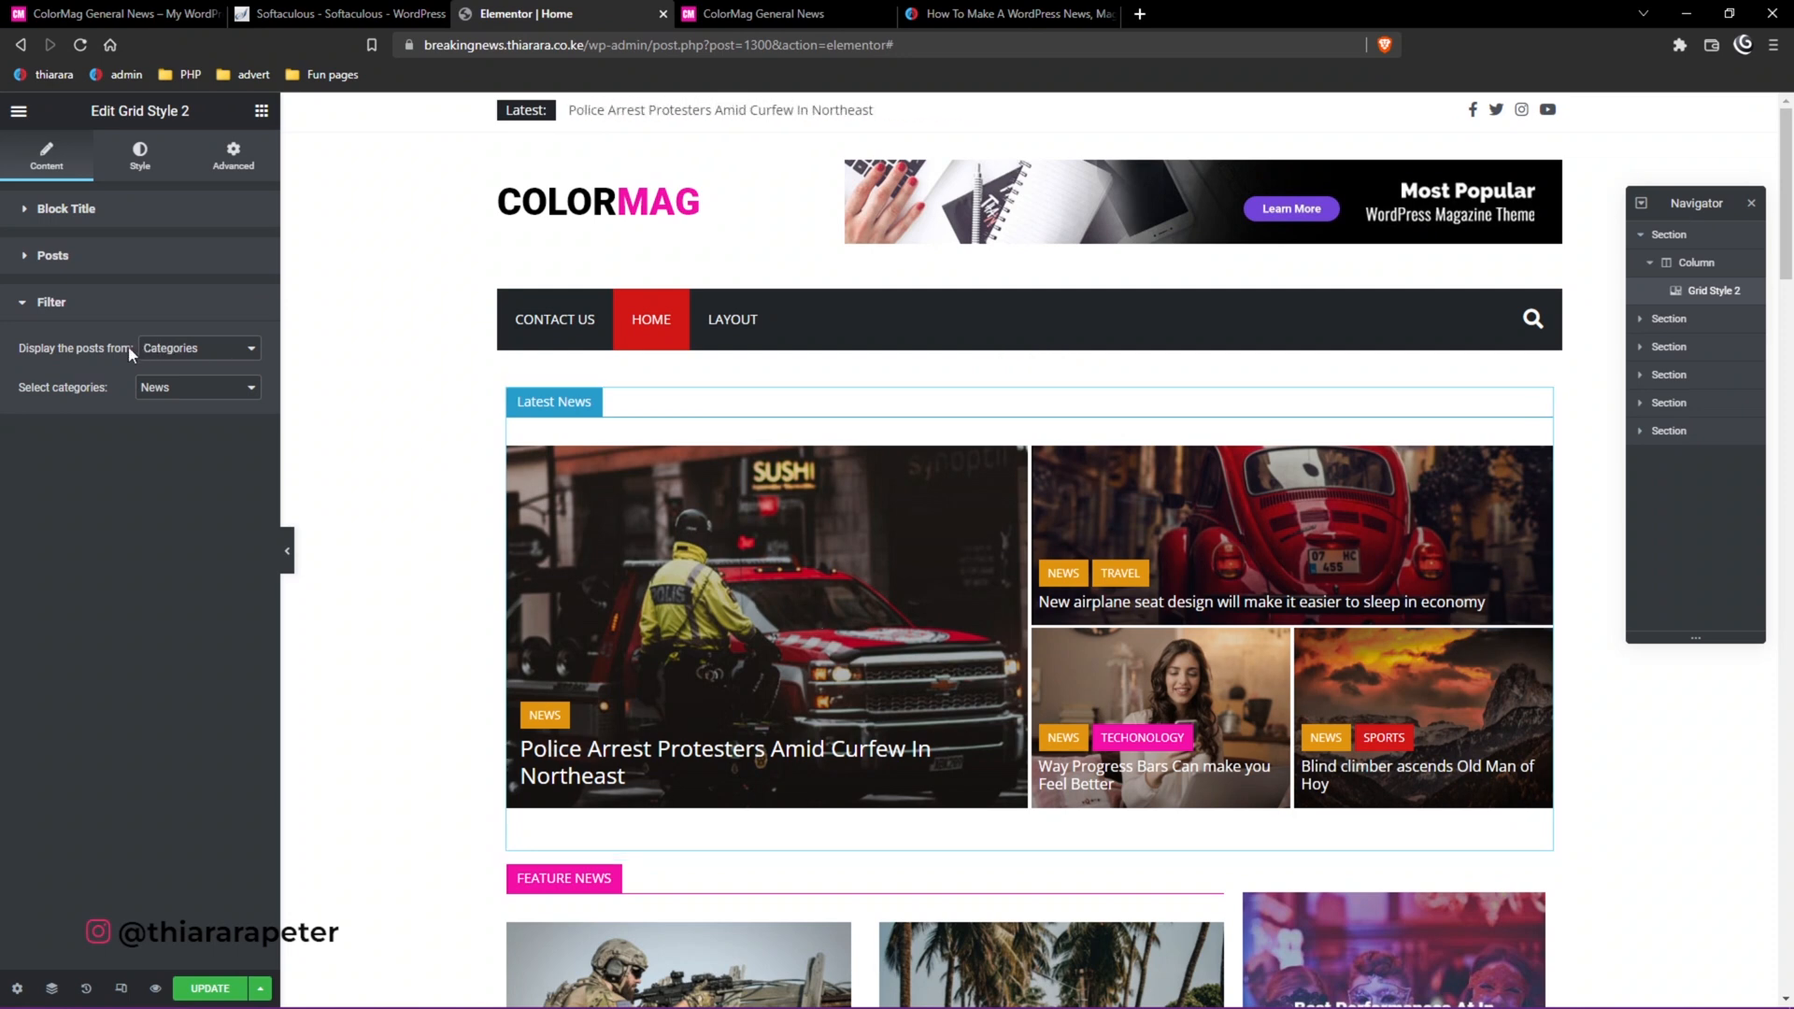
{"action": "left_click", "coordinate": [180, 358]}
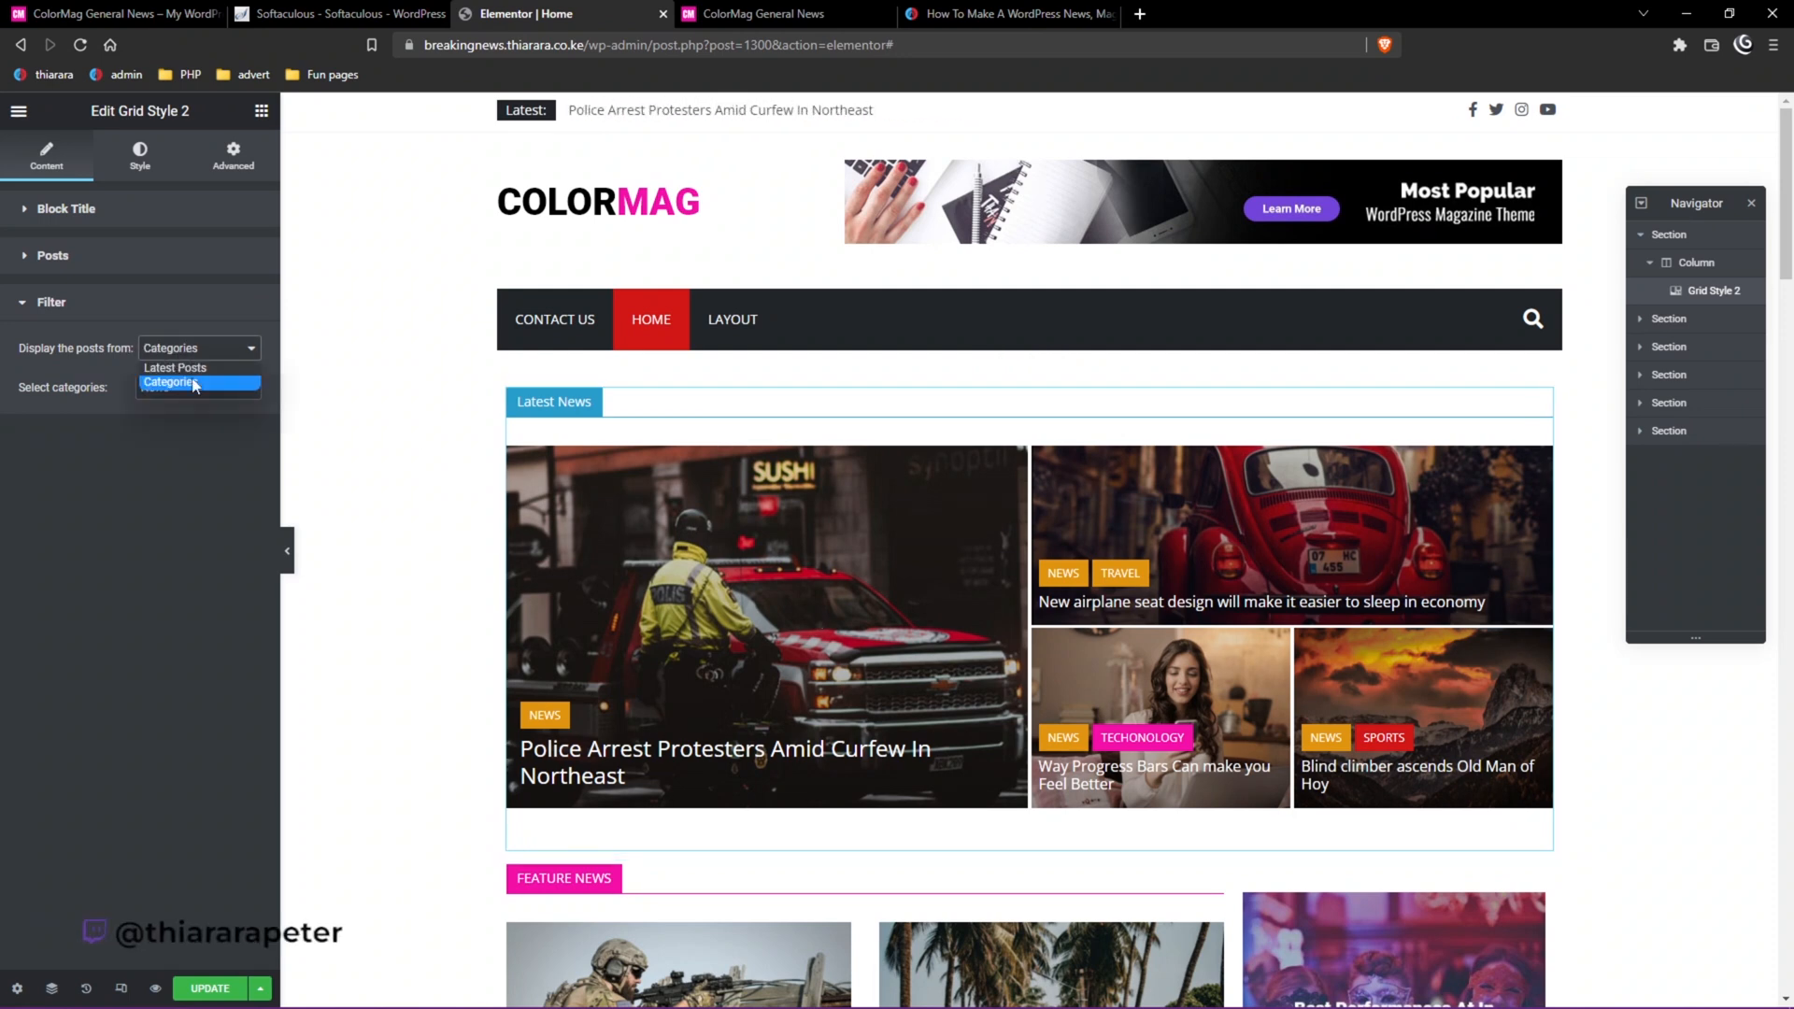
{"action": "left_click", "coordinate": [194, 363]}
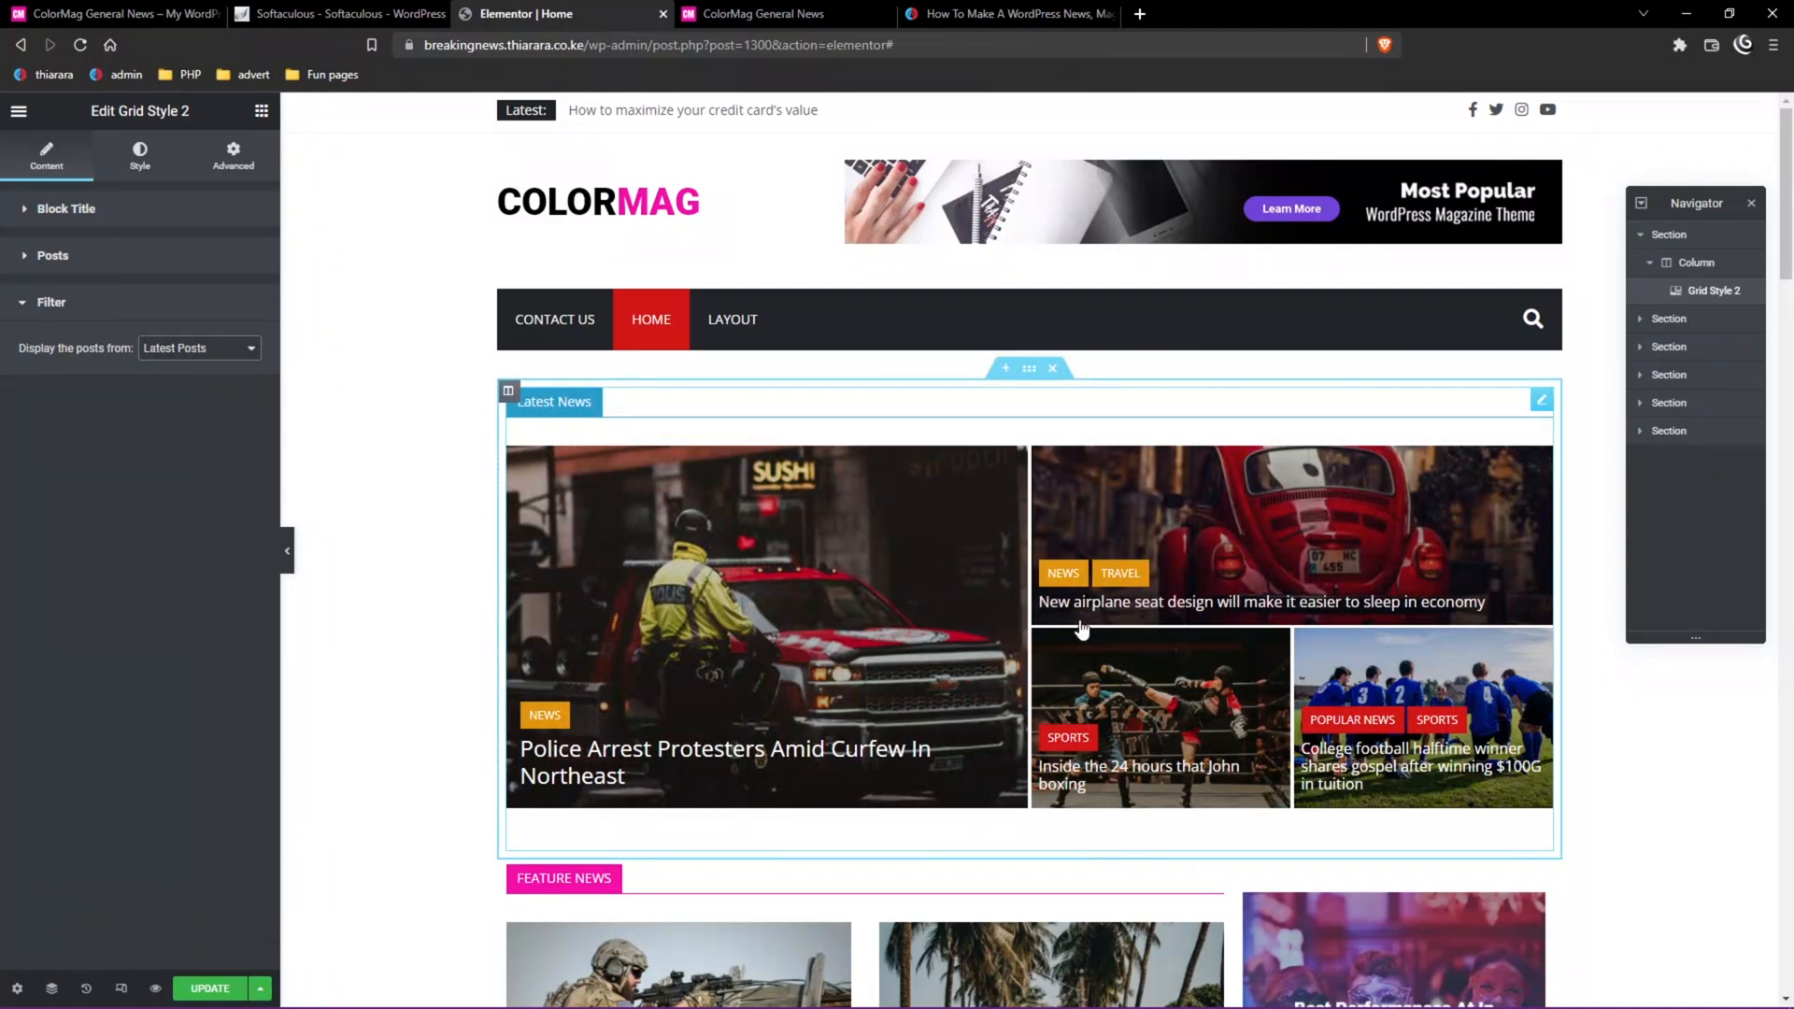
{"action": "left_click", "coordinate": [188, 350]}
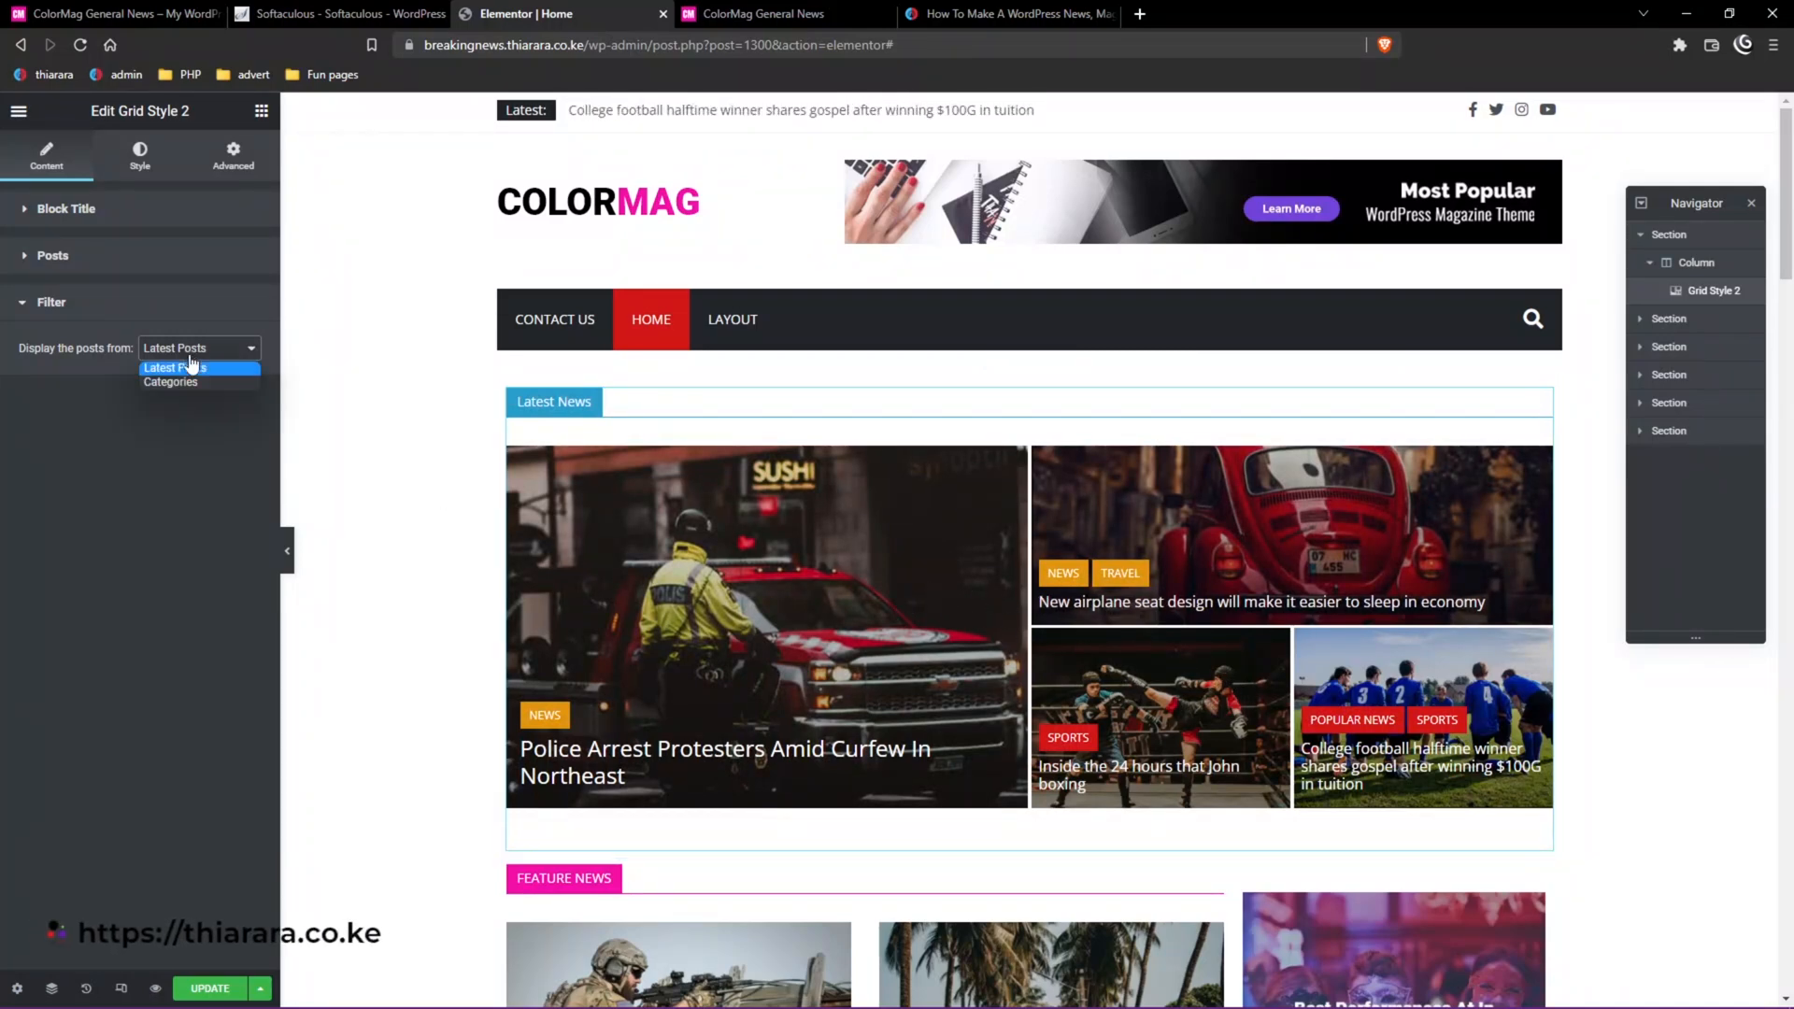
{"action": "left_click", "coordinate": [182, 383]}
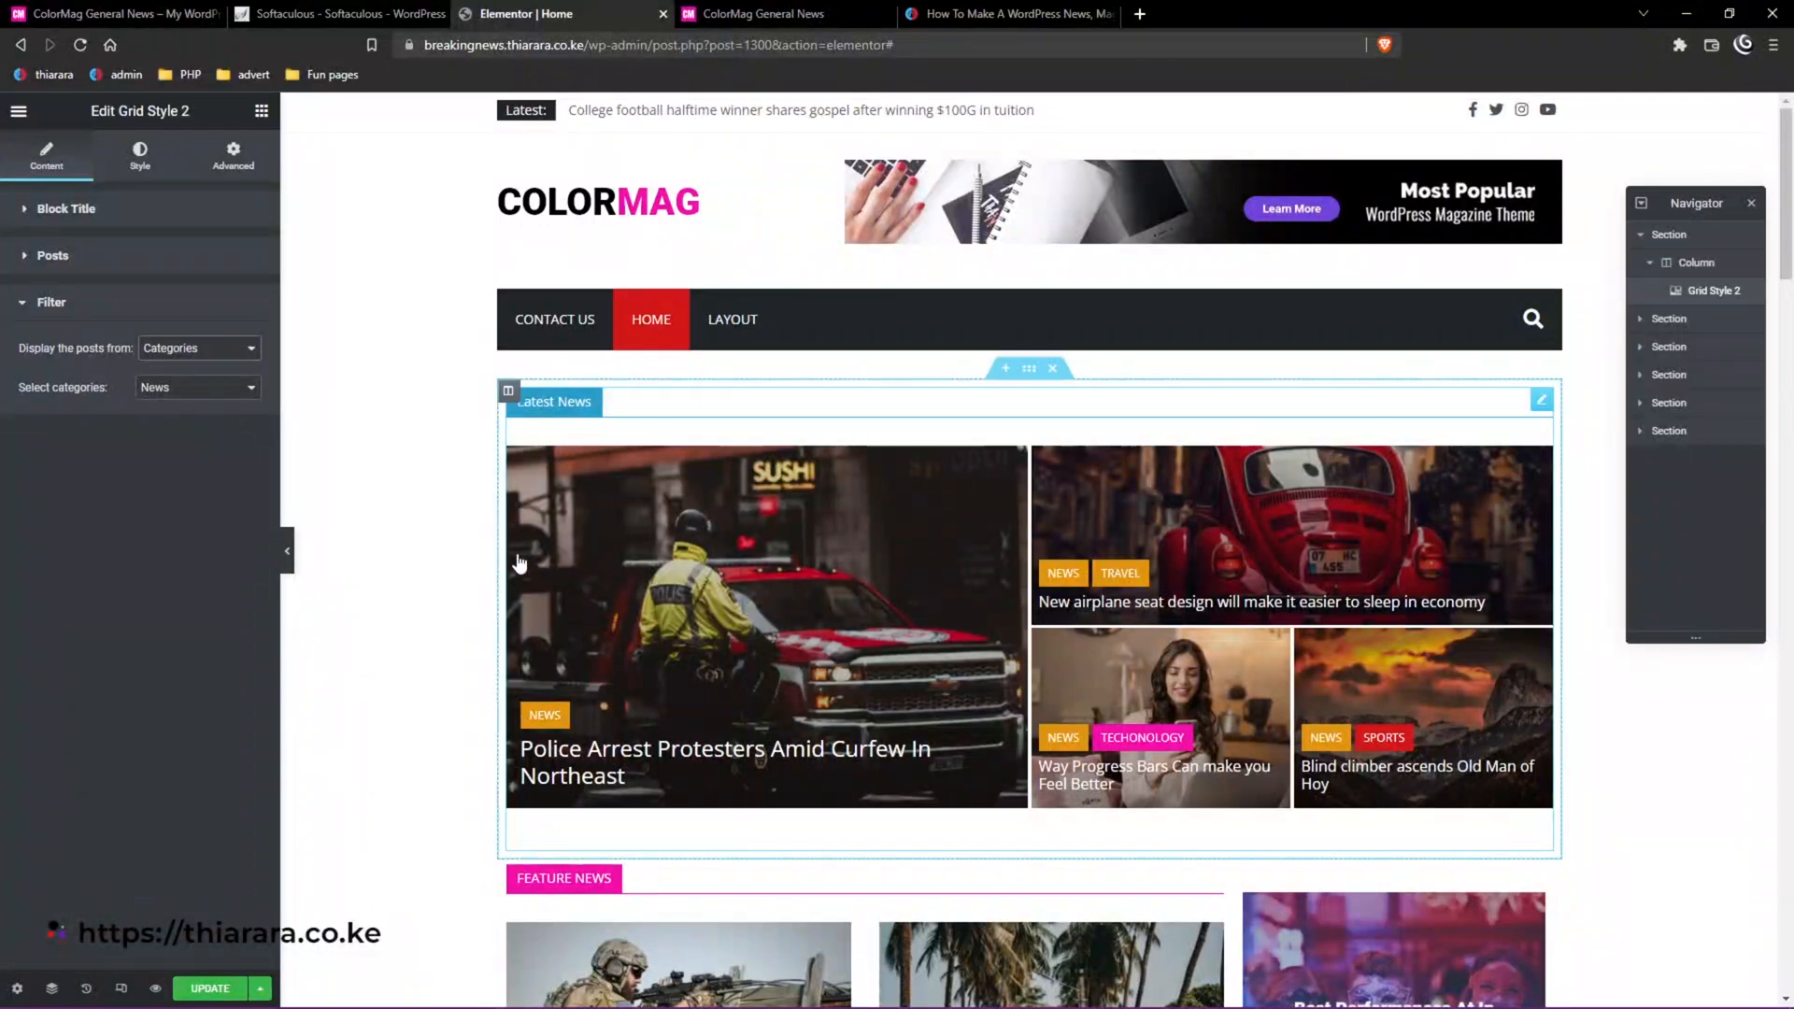
{"action": "left_click", "coordinate": [185, 385]}
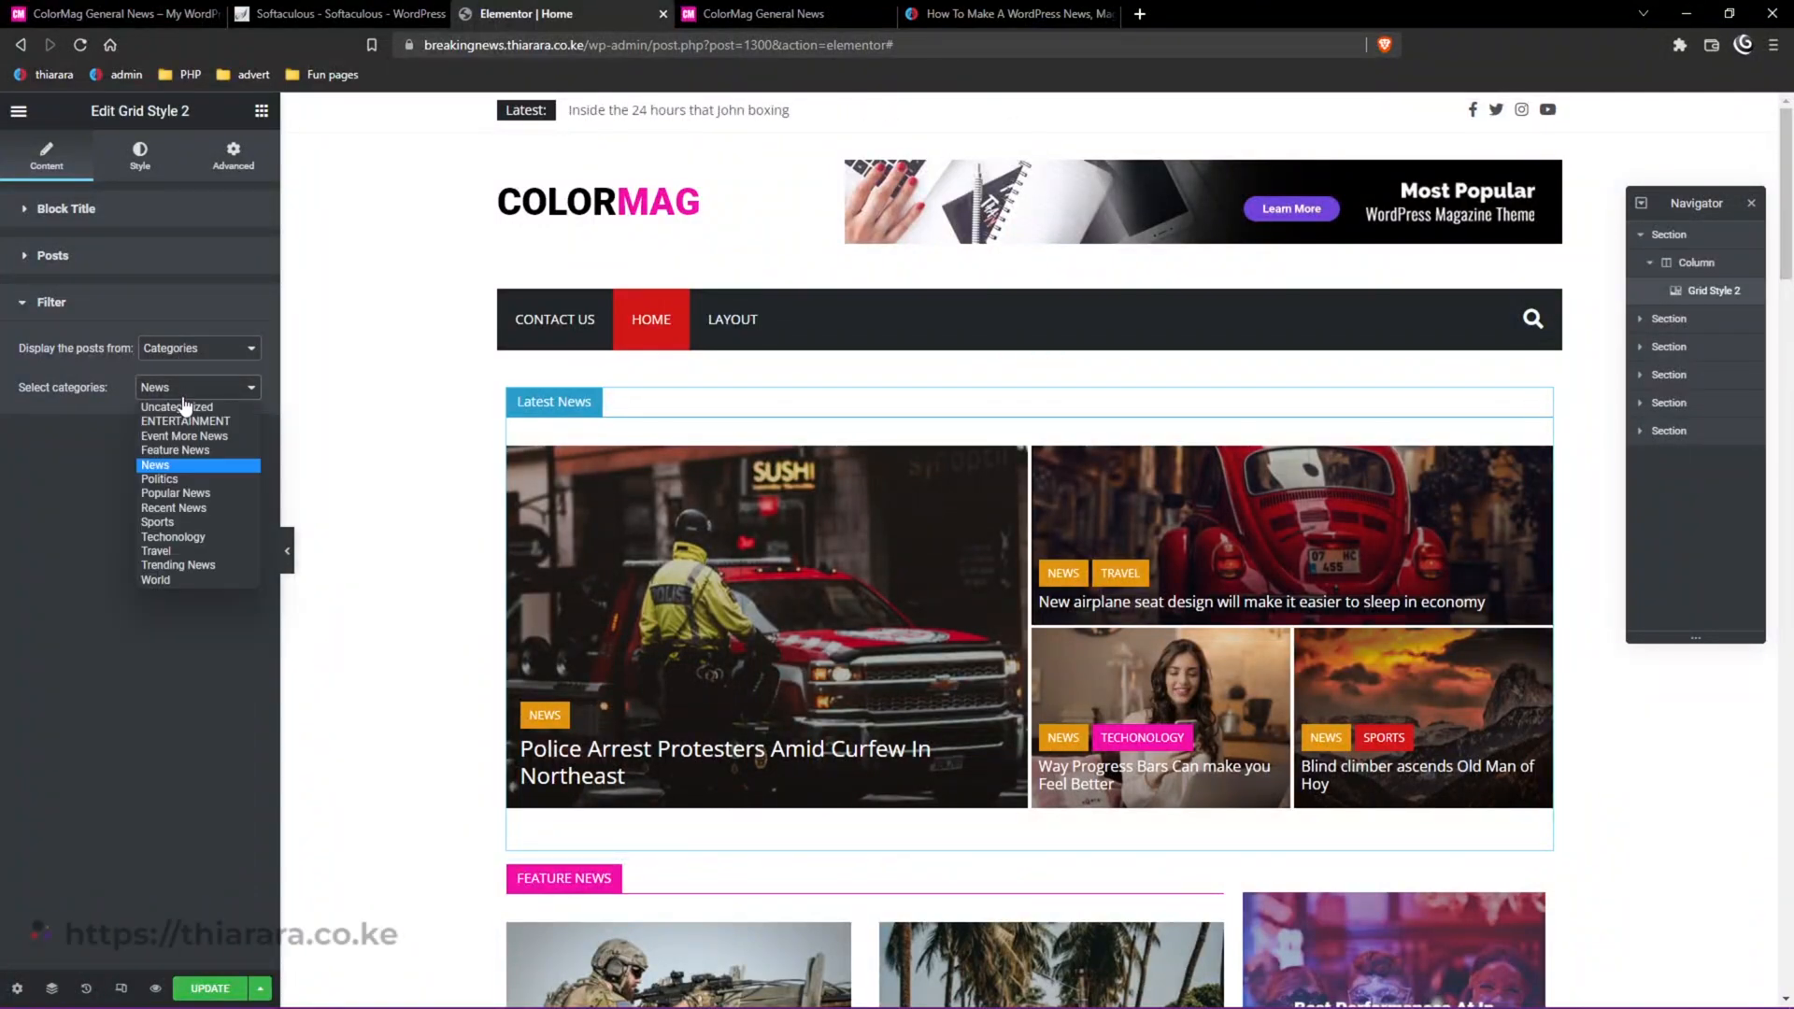
{"action": "left_click", "coordinate": [169, 470]}
{"action": "left_click", "coordinate": [210, 351]}
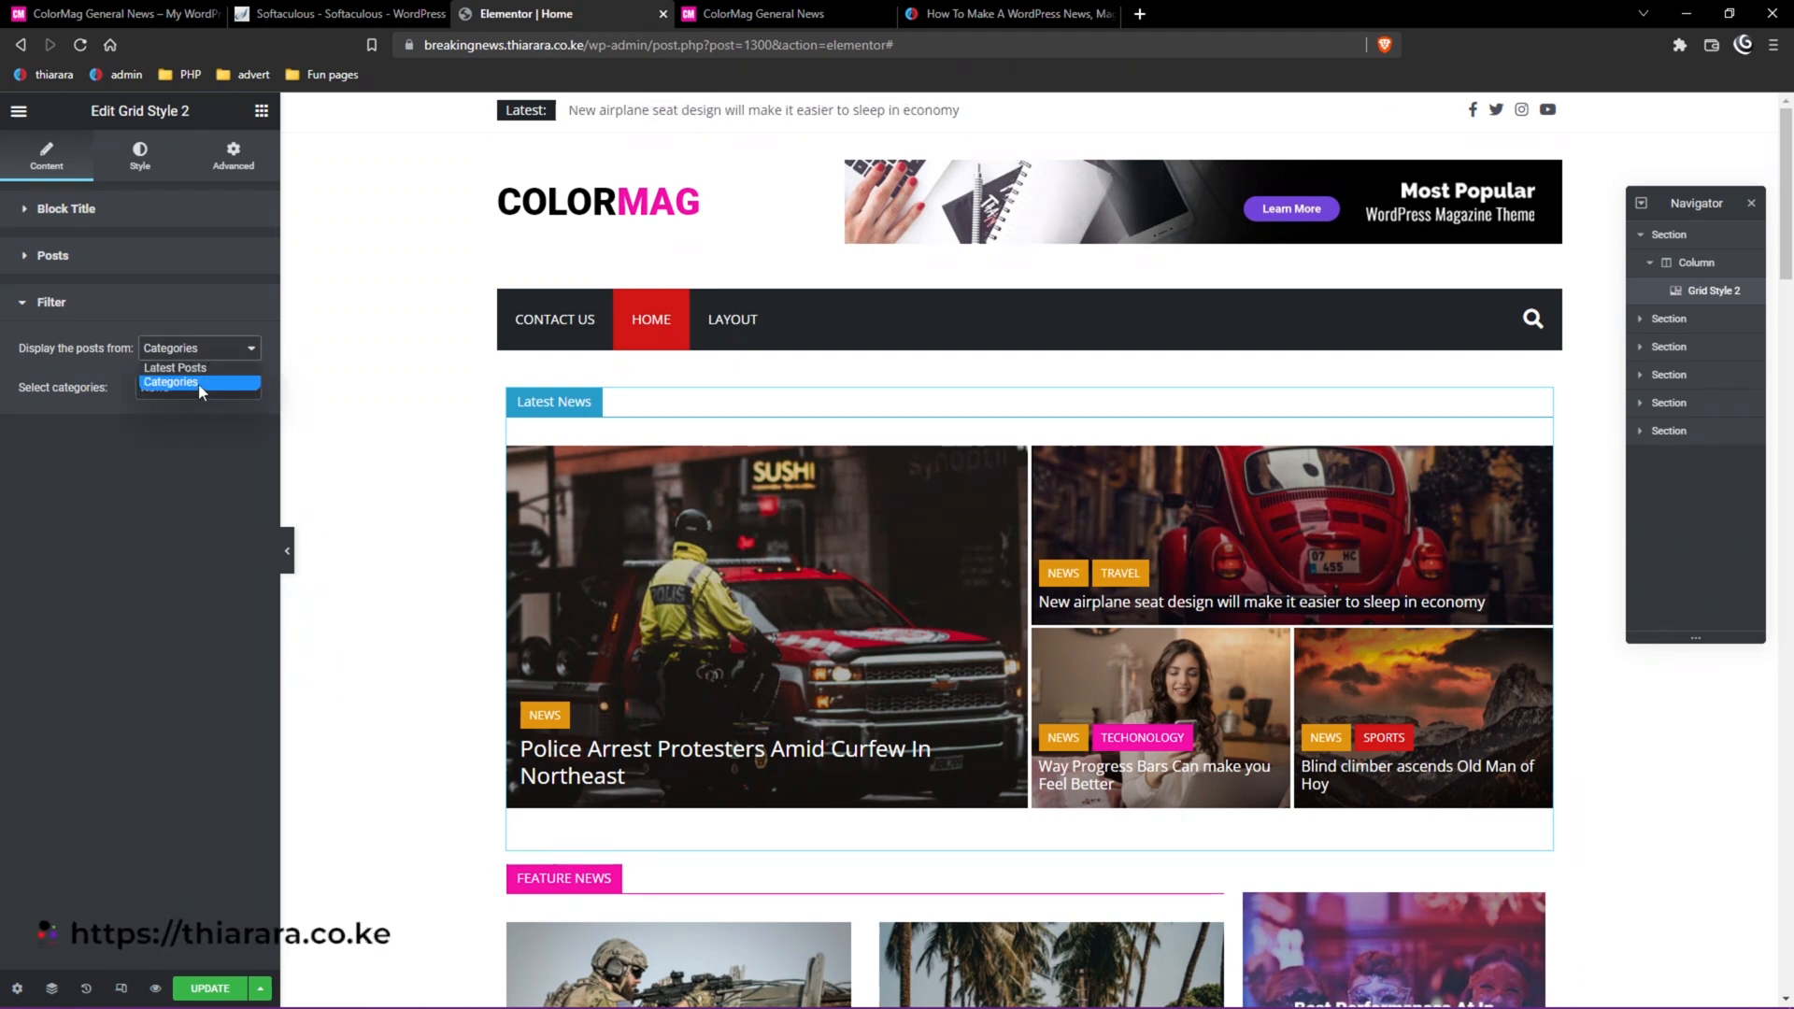
{"action": "left_click", "coordinate": [197, 370]}
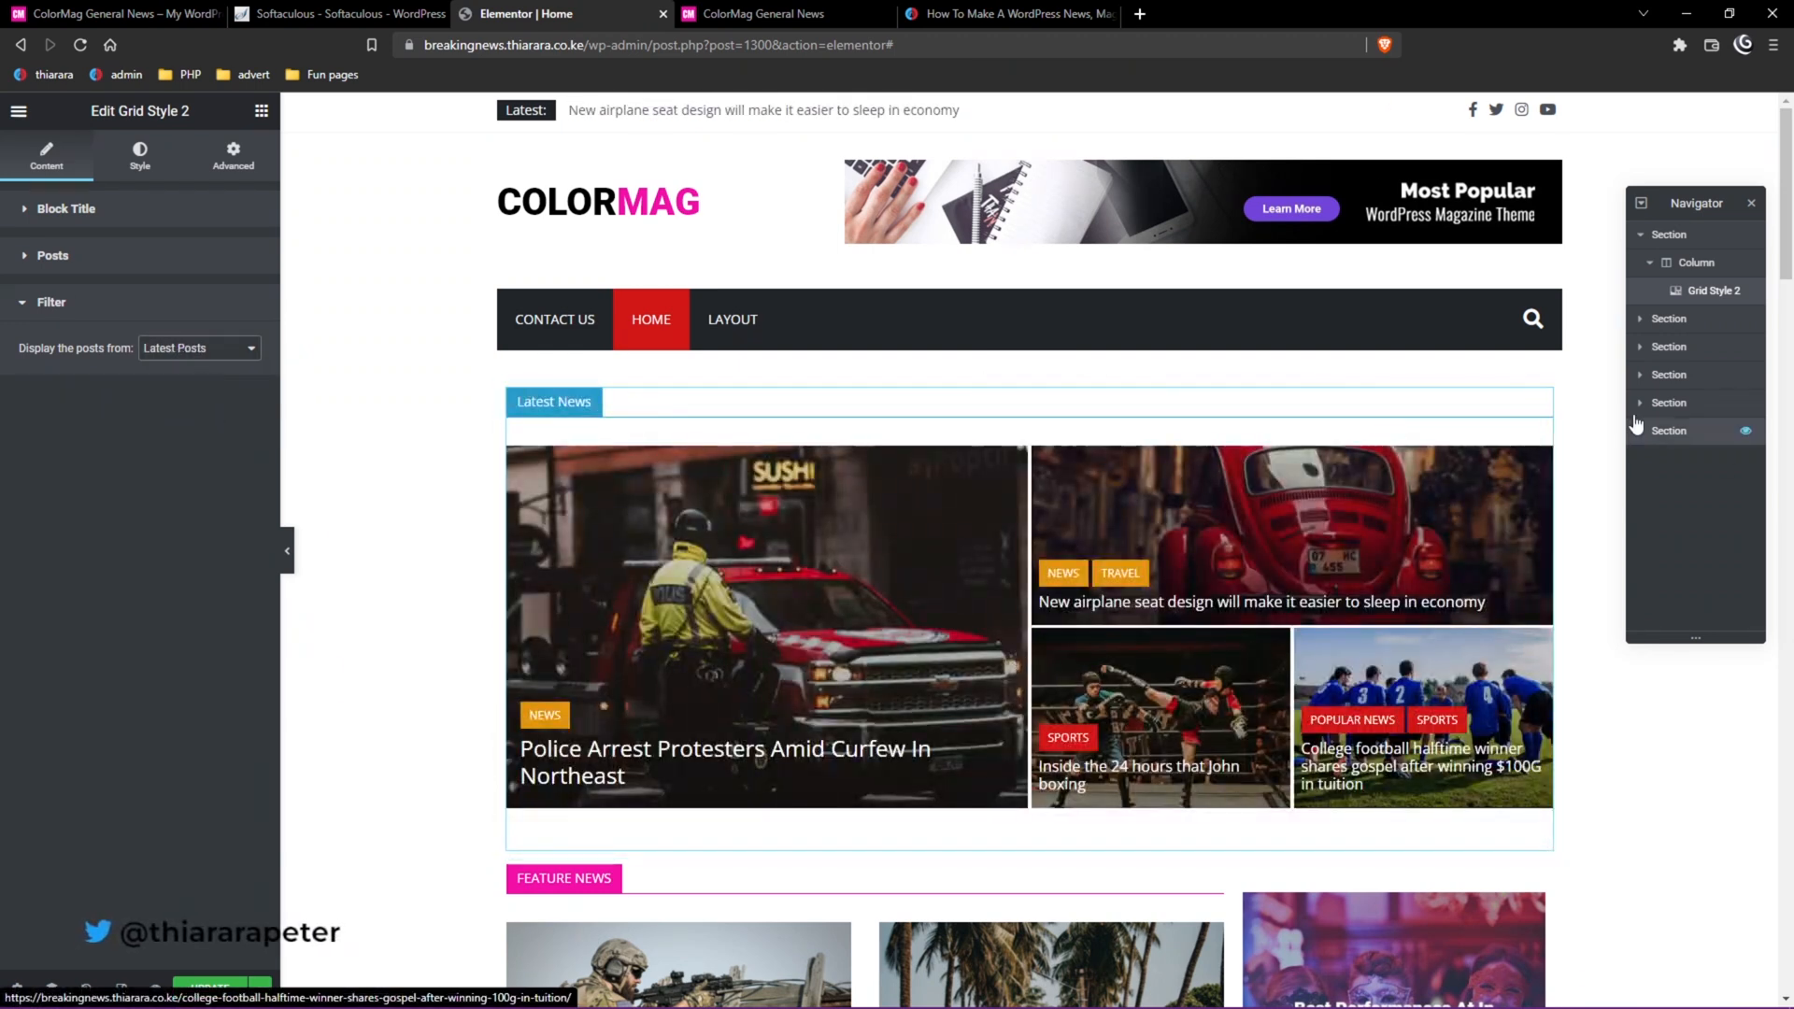
{"action": "scroll", "coordinate": [1001, 568], "scroll_direction": "down", "scroll_amount": 1}
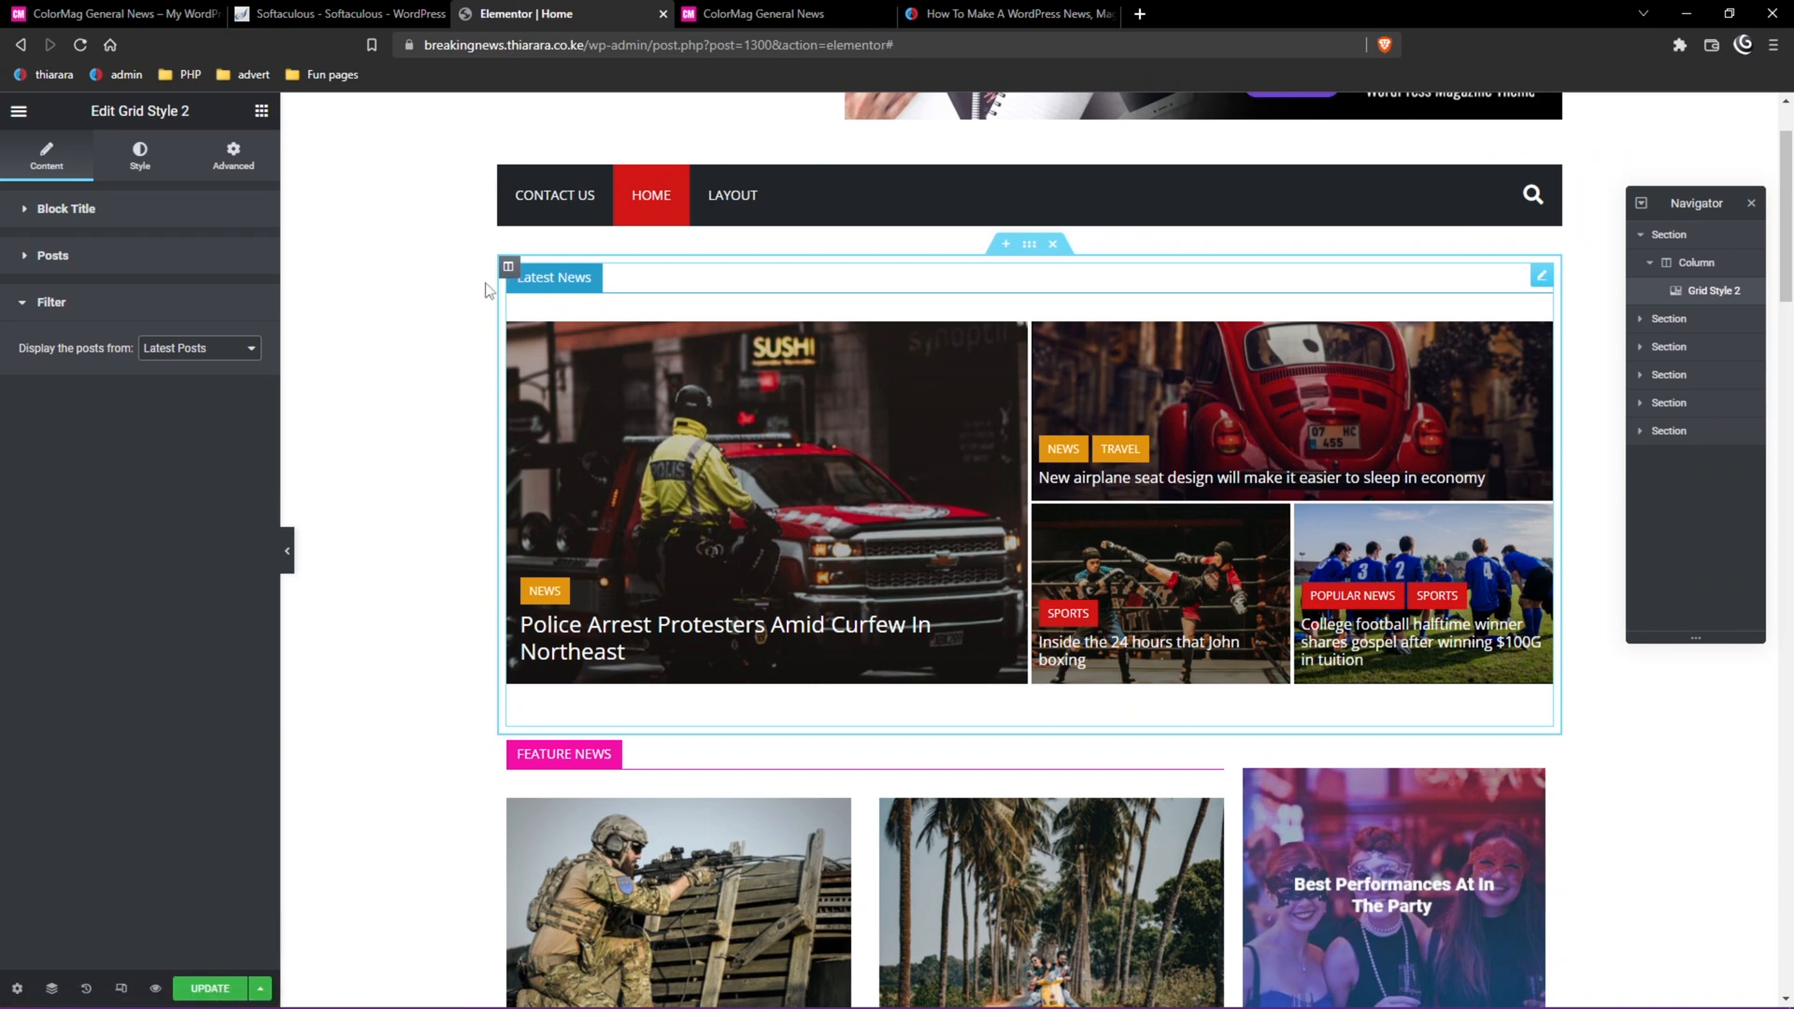
Change the Latest News Widget Title Color from blue to red #CC2828.
{"action": "left_click", "coordinate": [81, 217]}
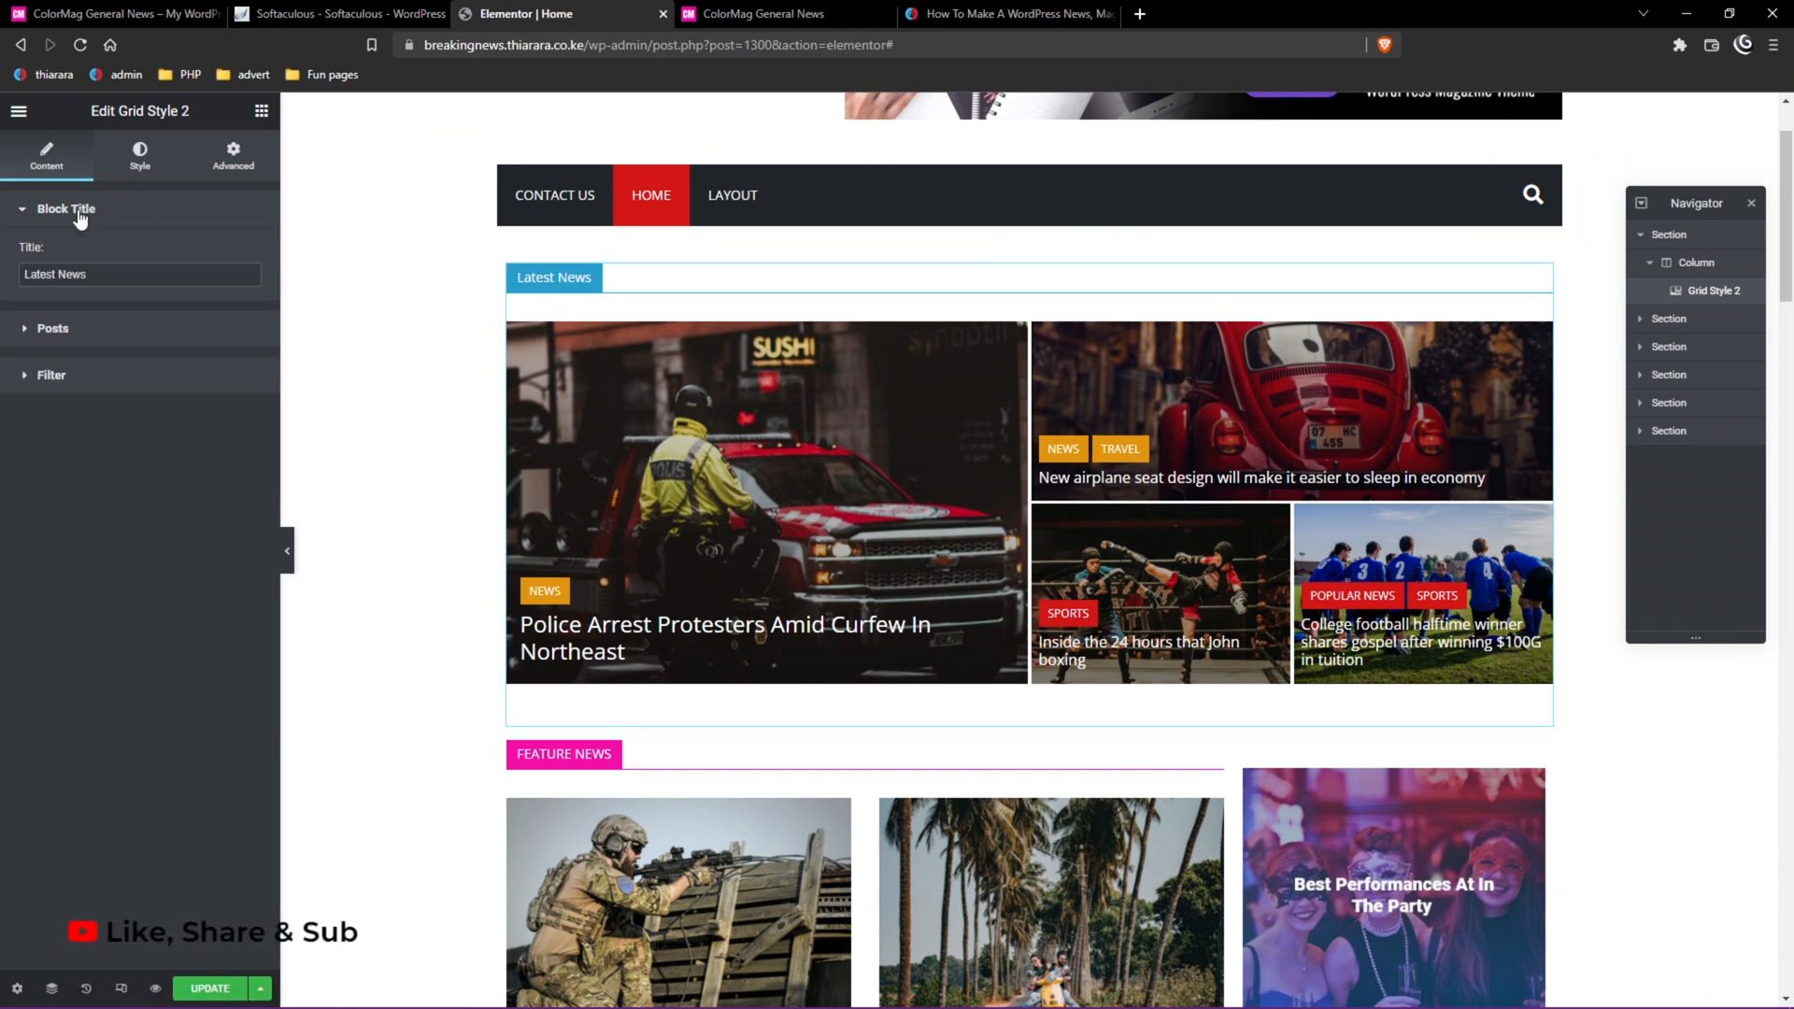
{"action": "left_click", "coordinate": [80, 217]}
{"action": "left_click", "coordinate": [142, 157]}
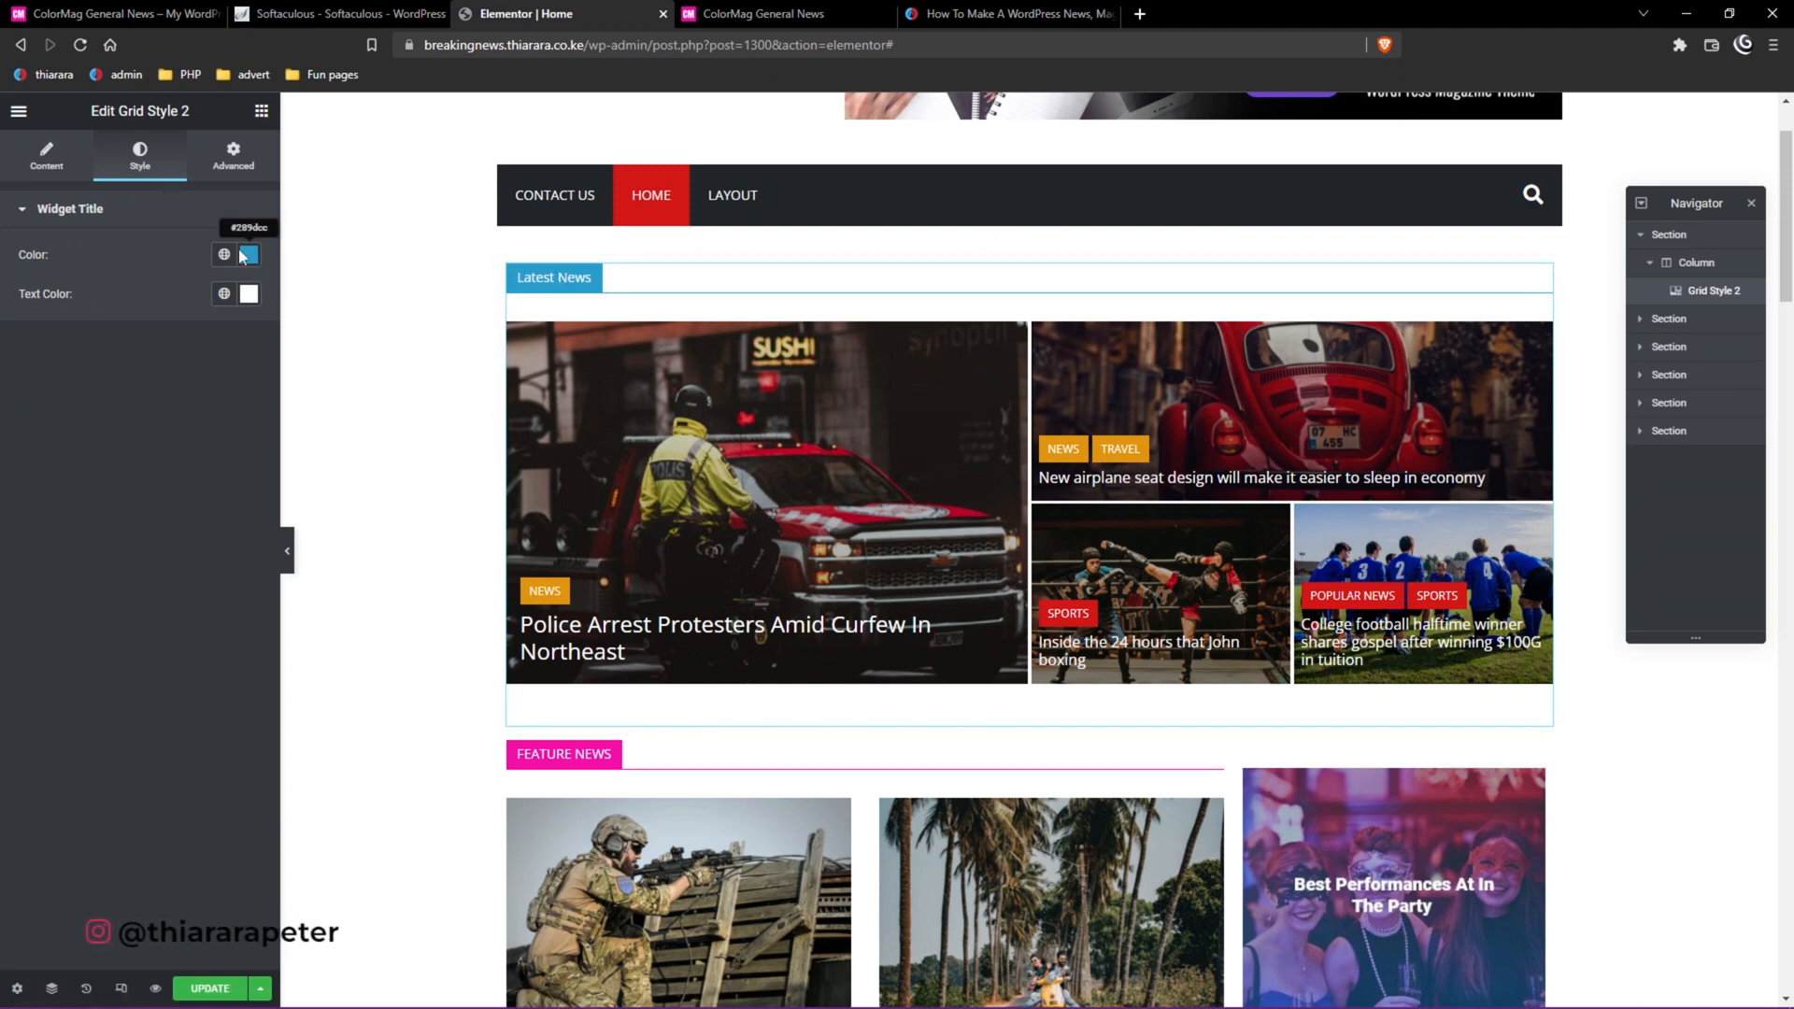
{"action": "left_click", "coordinate": [250, 253]}
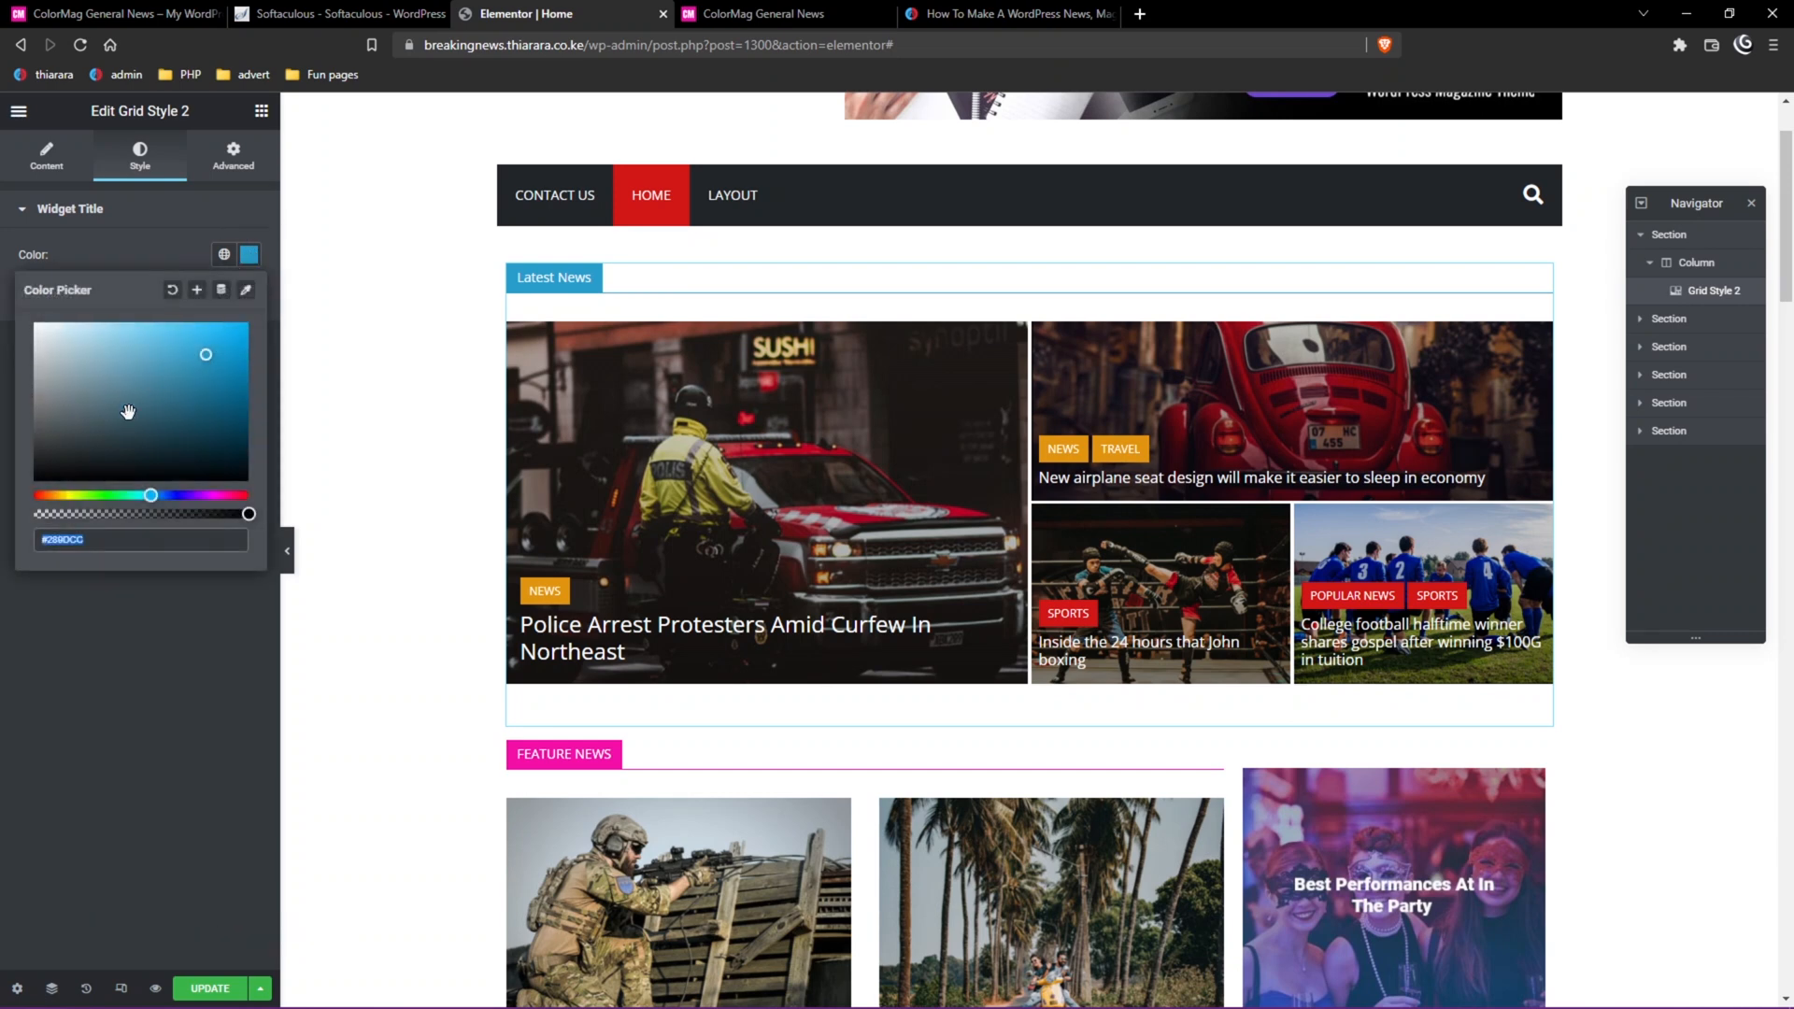
{"action": "left_click_drag", "start_coordinate": [52, 495], "coordinate": [14, 499]}
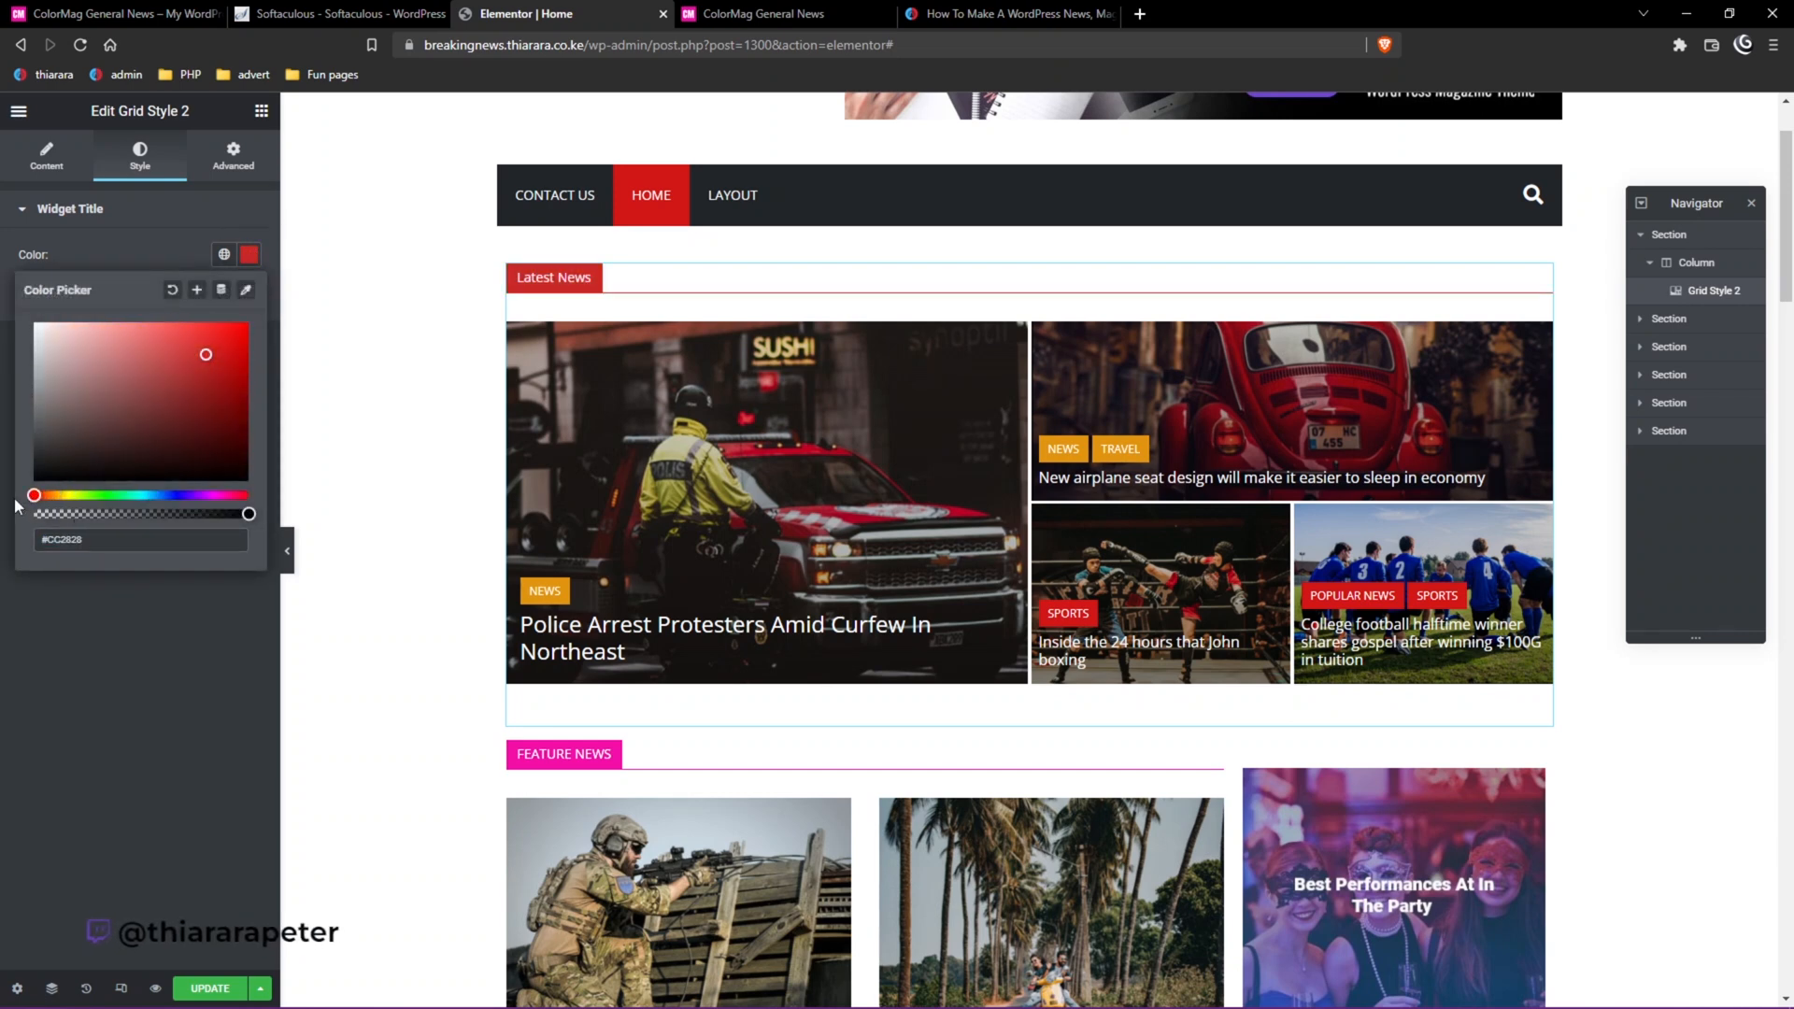
{"action": "left_click", "coordinate": [354, 345]}
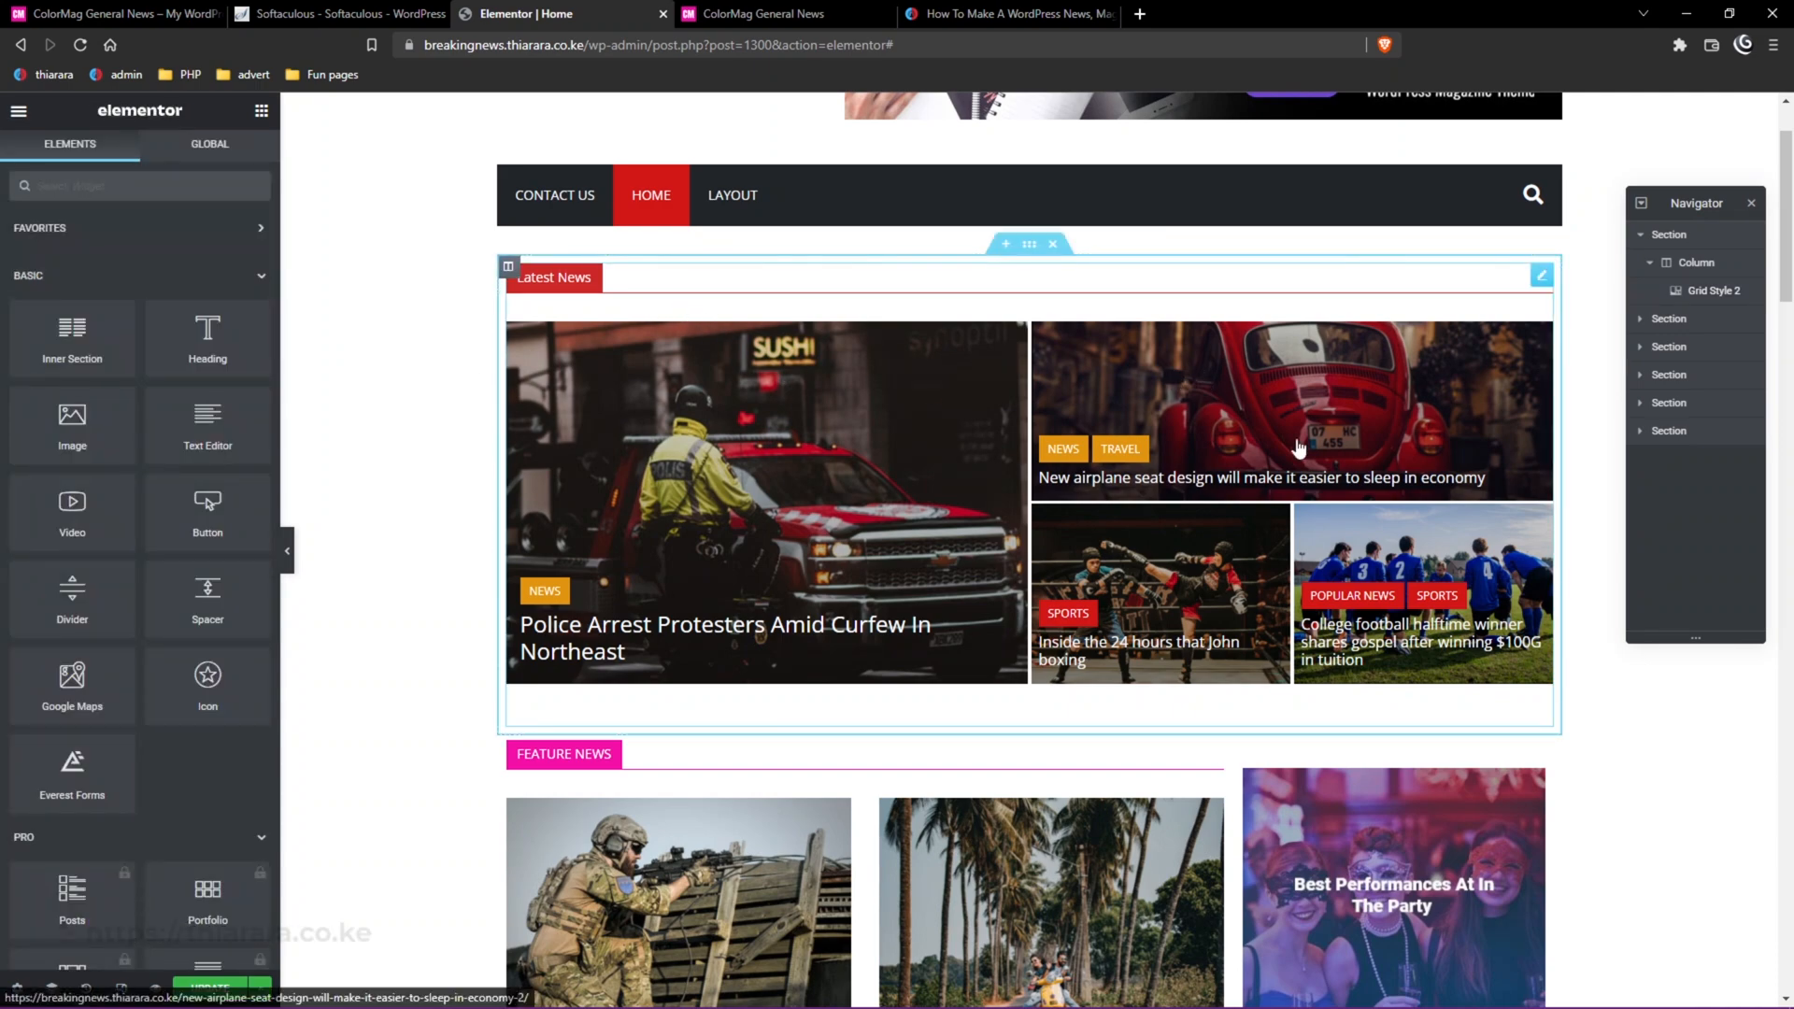
Open the Feature News block and check its FEATURE NEWS title and post count settings.
{"action": "scroll", "coordinate": [1134, 523], "scroll_direction": "down", "scroll_amount": 1}
{"action": "scroll", "coordinate": [1134, 523], "scroll_direction": "down", "scroll_amount": 2}
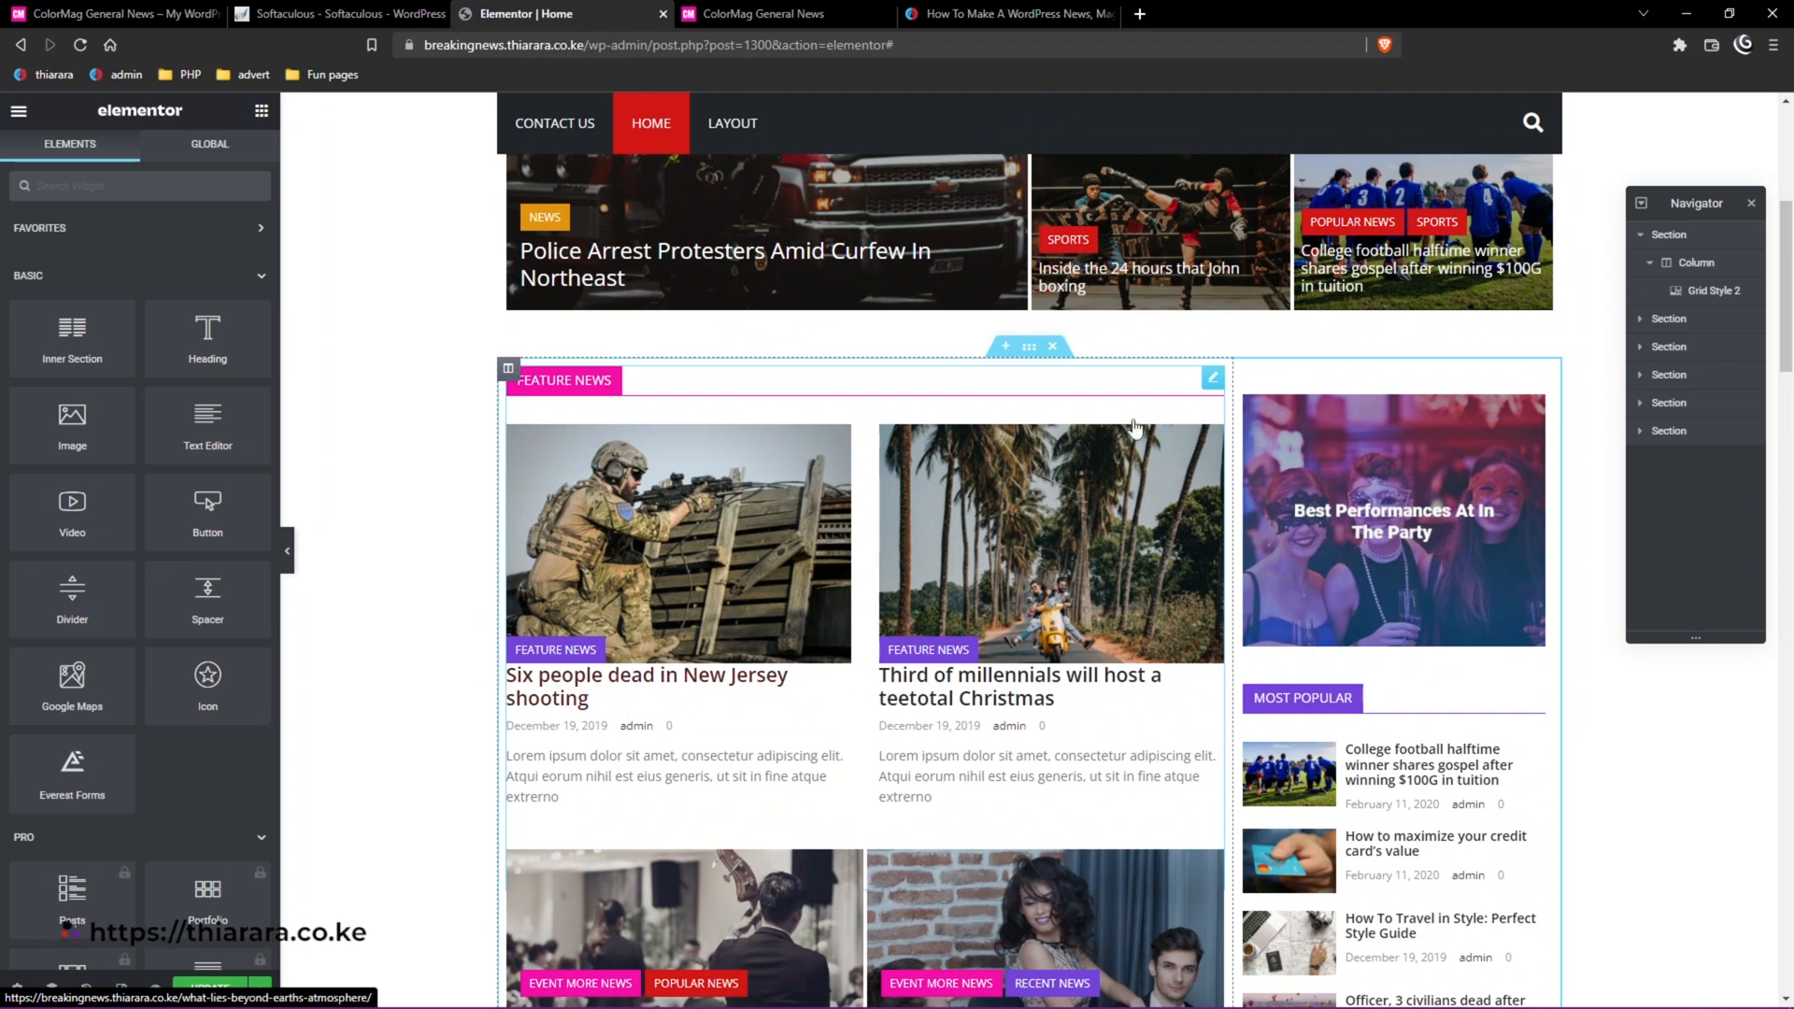
{"action": "left_click", "coordinate": [1213, 376]}
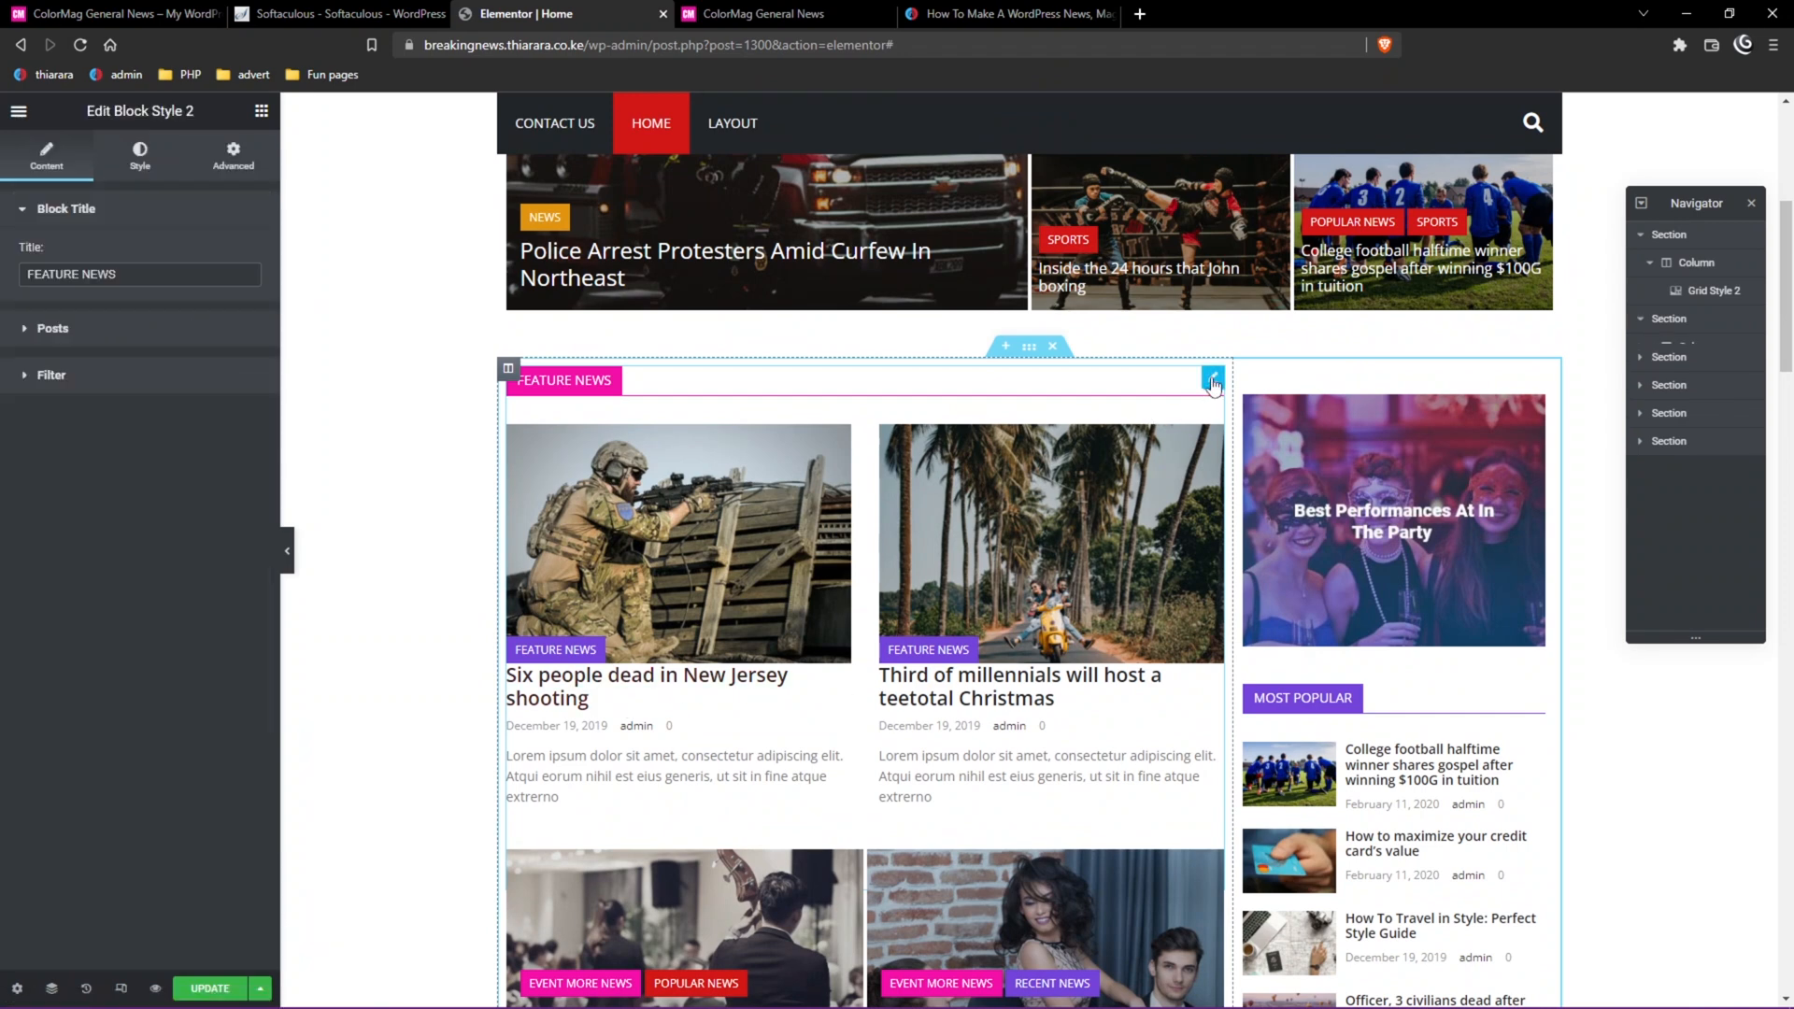
{"action": "left_click", "coordinate": [79, 328]}
{"action": "left_click", "coordinate": [79, 211]}
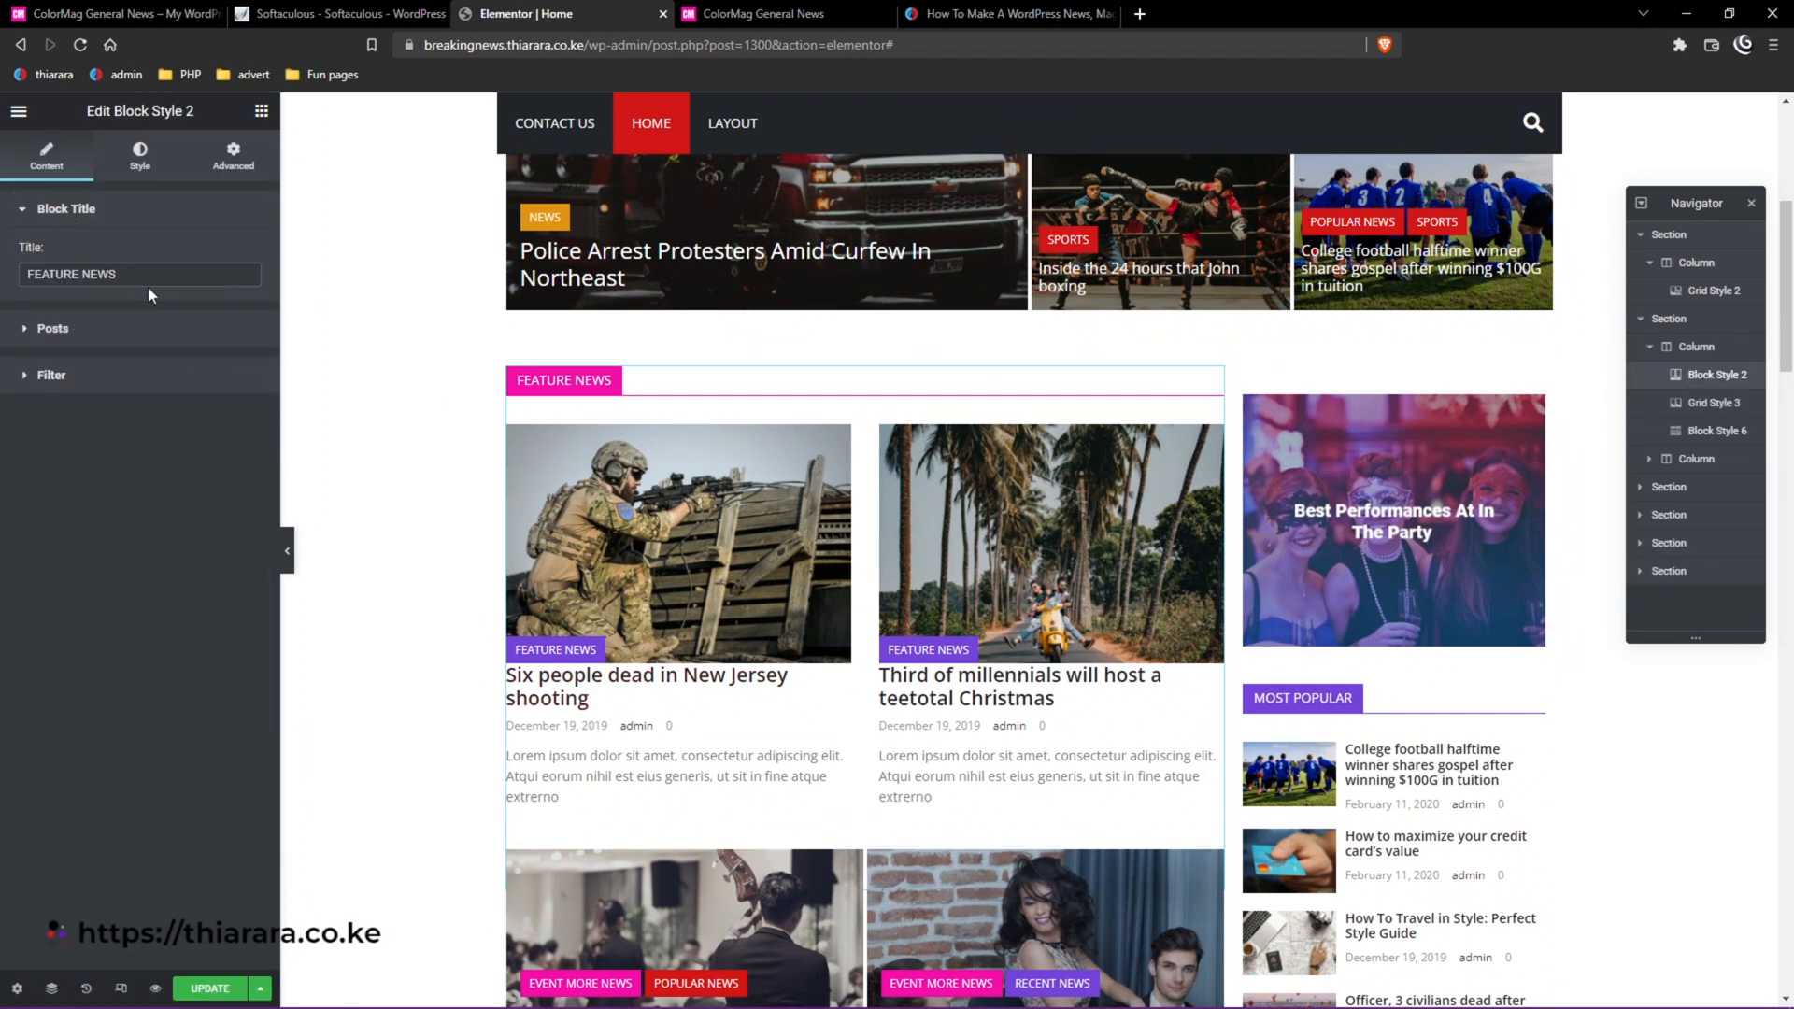
{"action": "left_click", "coordinate": [114, 341]}
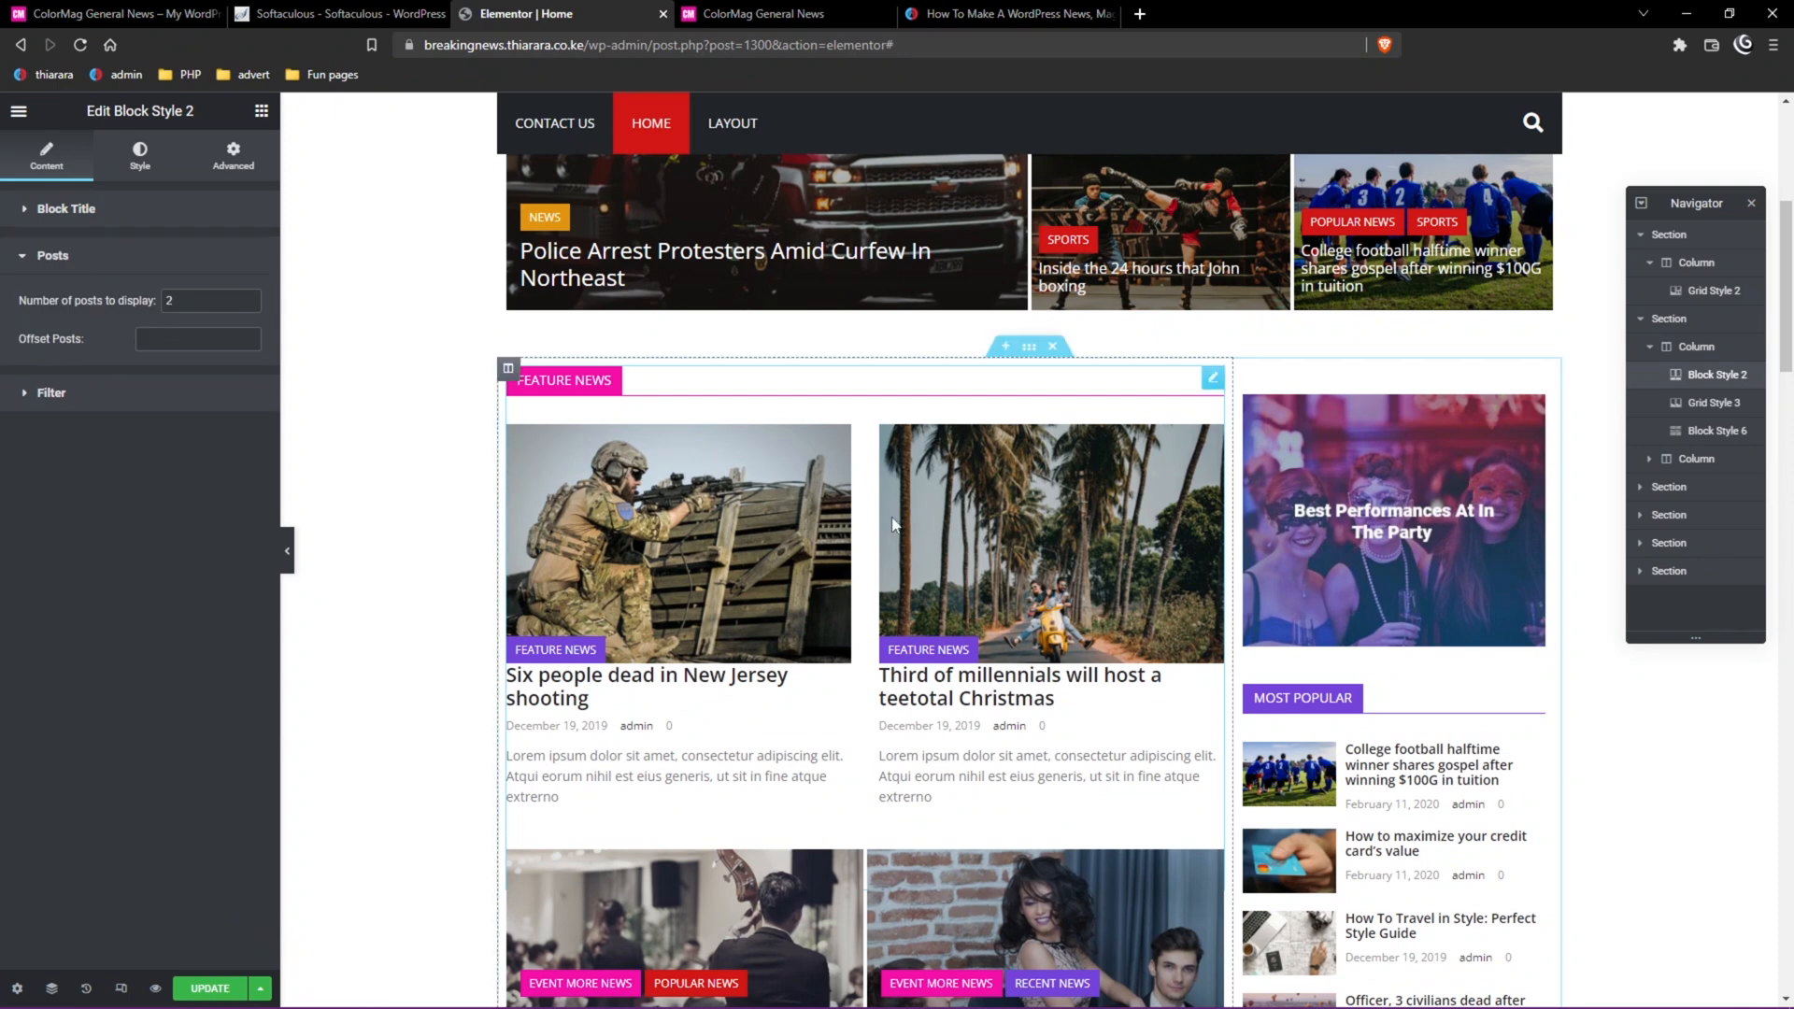
{"action": "scroll", "coordinate": [767, 685], "scroll_direction": "down", "scroll_amount": 3}
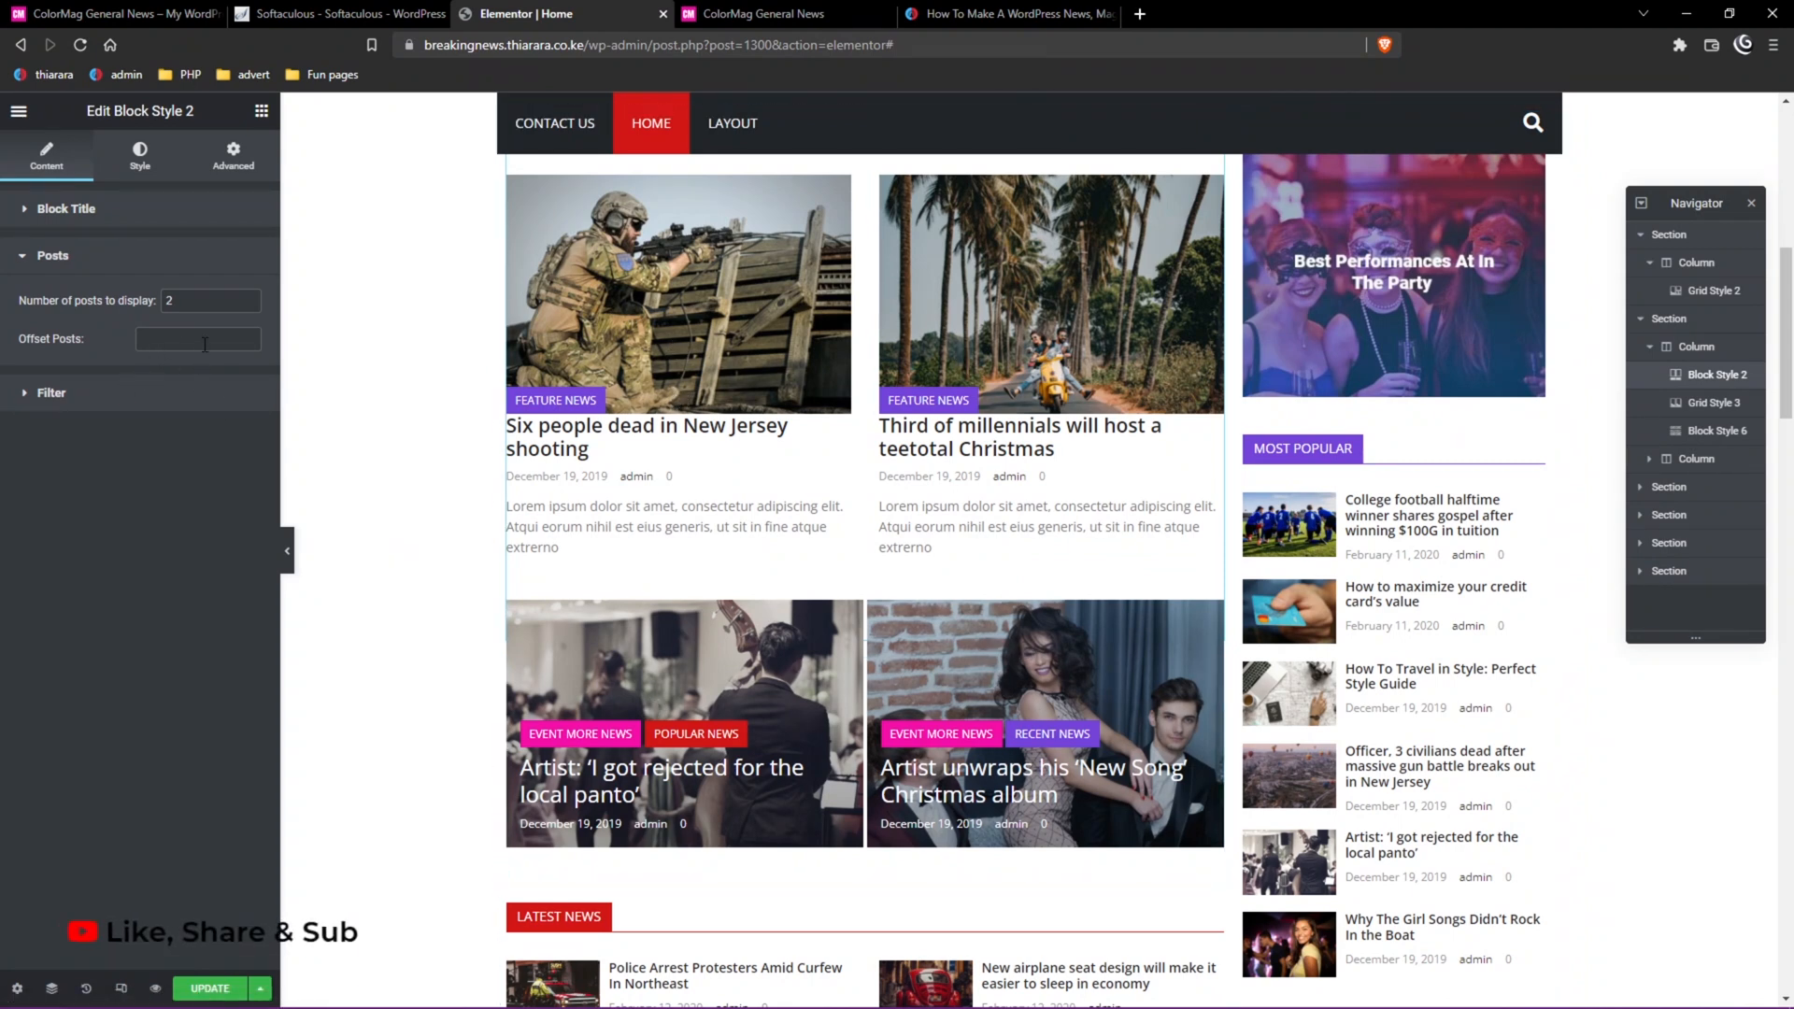
Check its Feature News category filter and pink title colour, then scroll to Sports.
{"action": "left_click", "coordinate": [79, 398]}
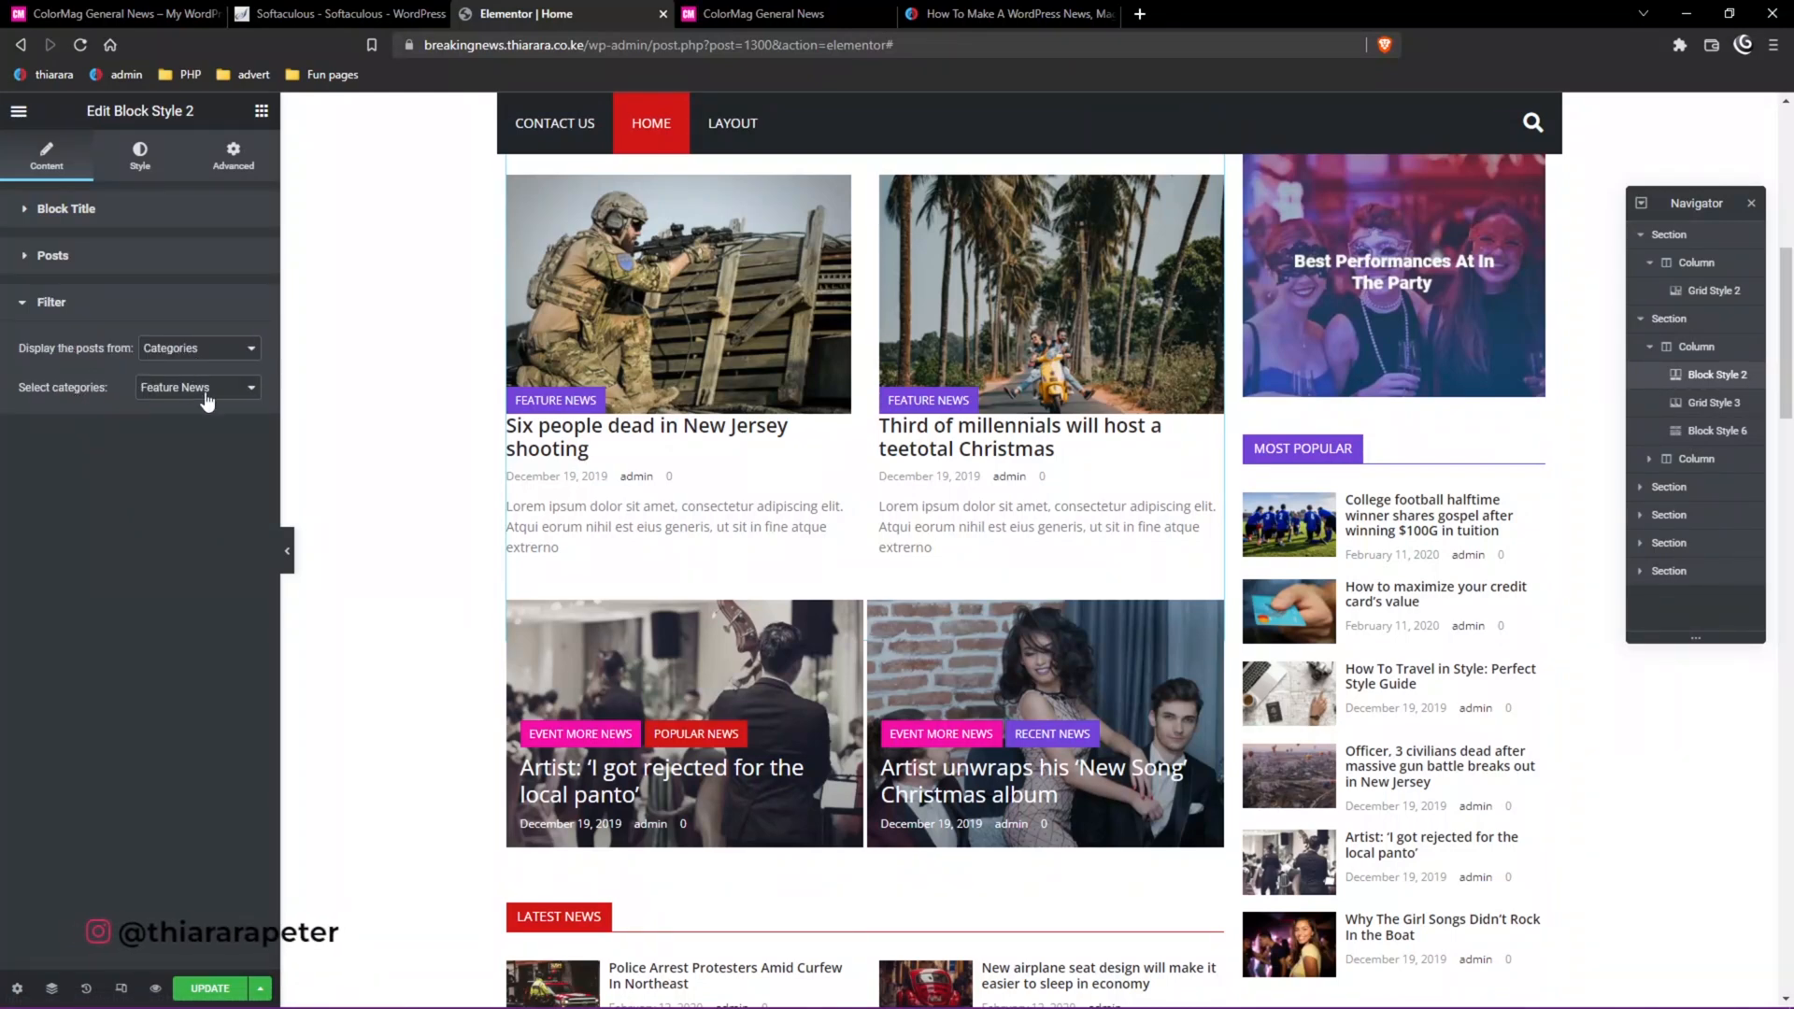
{"action": "left_click", "coordinate": [140, 161]}
{"action": "scroll", "coordinate": [577, 295], "scroll_direction": "up", "scroll_amount": 2}
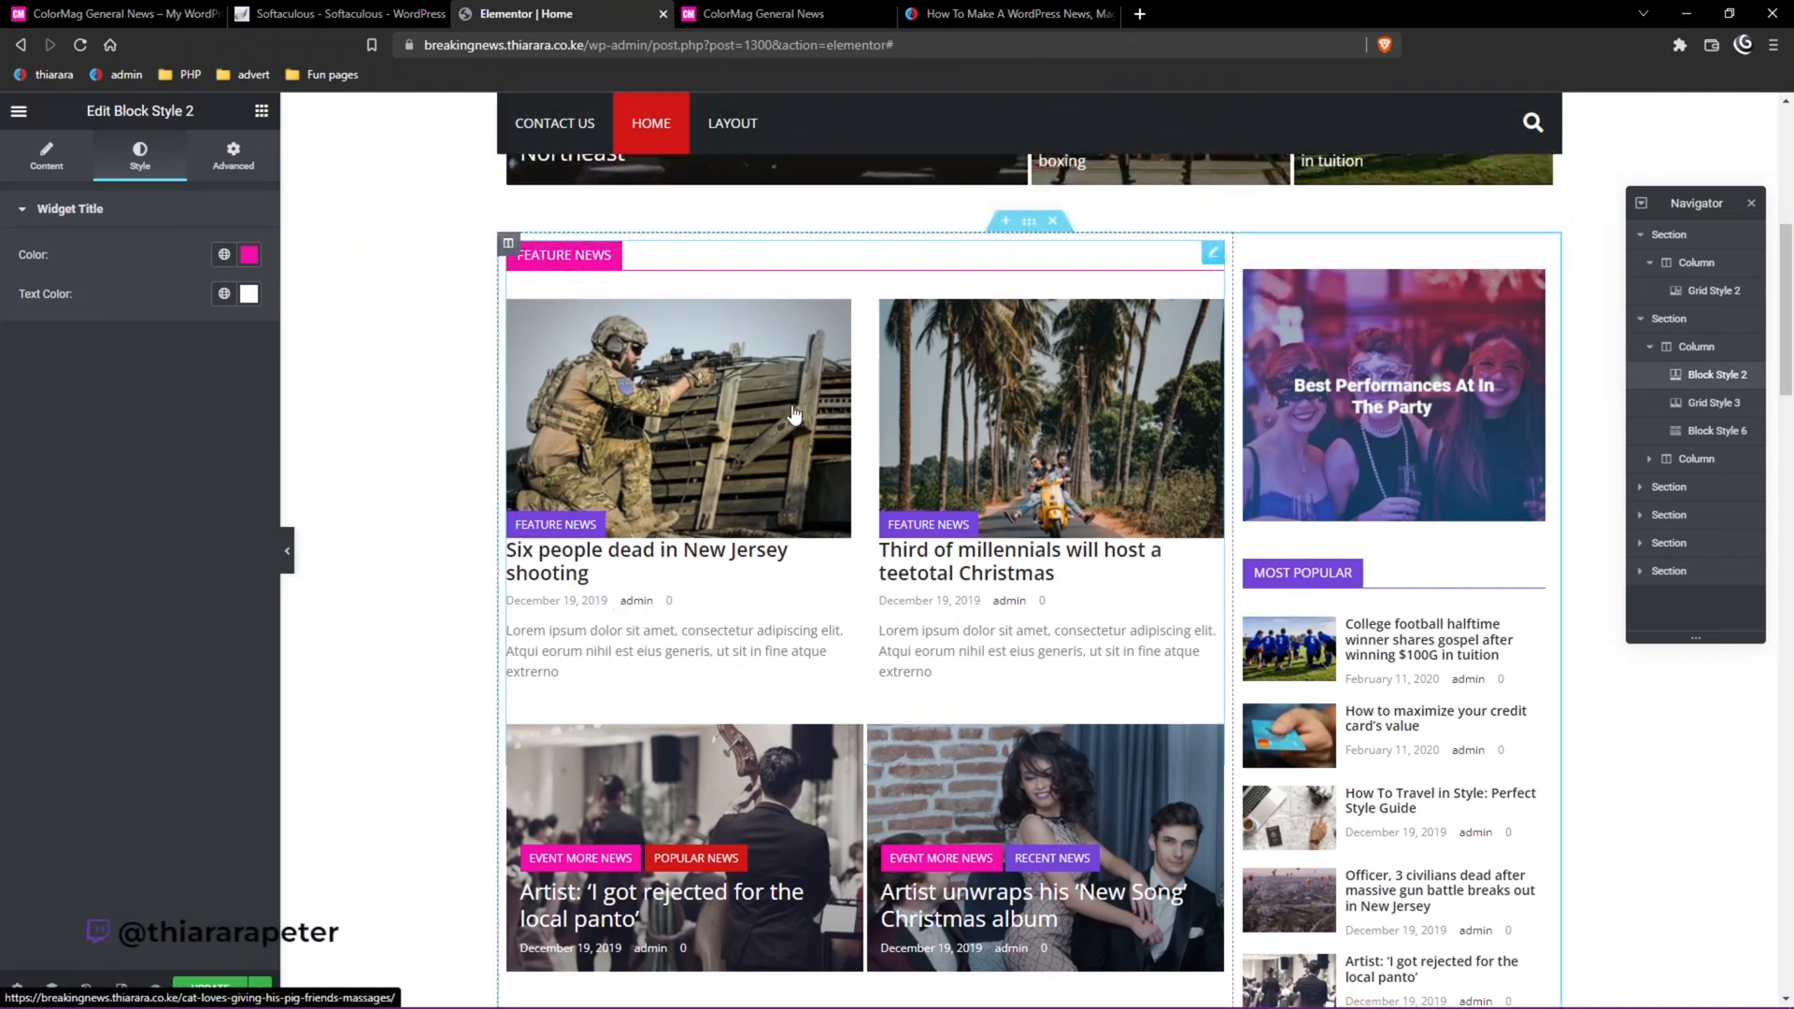
{"action": "scroll", "coordinate": [759, 477], "scroll_direction": "down", "scroll_amount": 4}
{"action": "scroll", "coordinate": [751, 512], "scroll_direction": "down", "scroll_amount": 15}
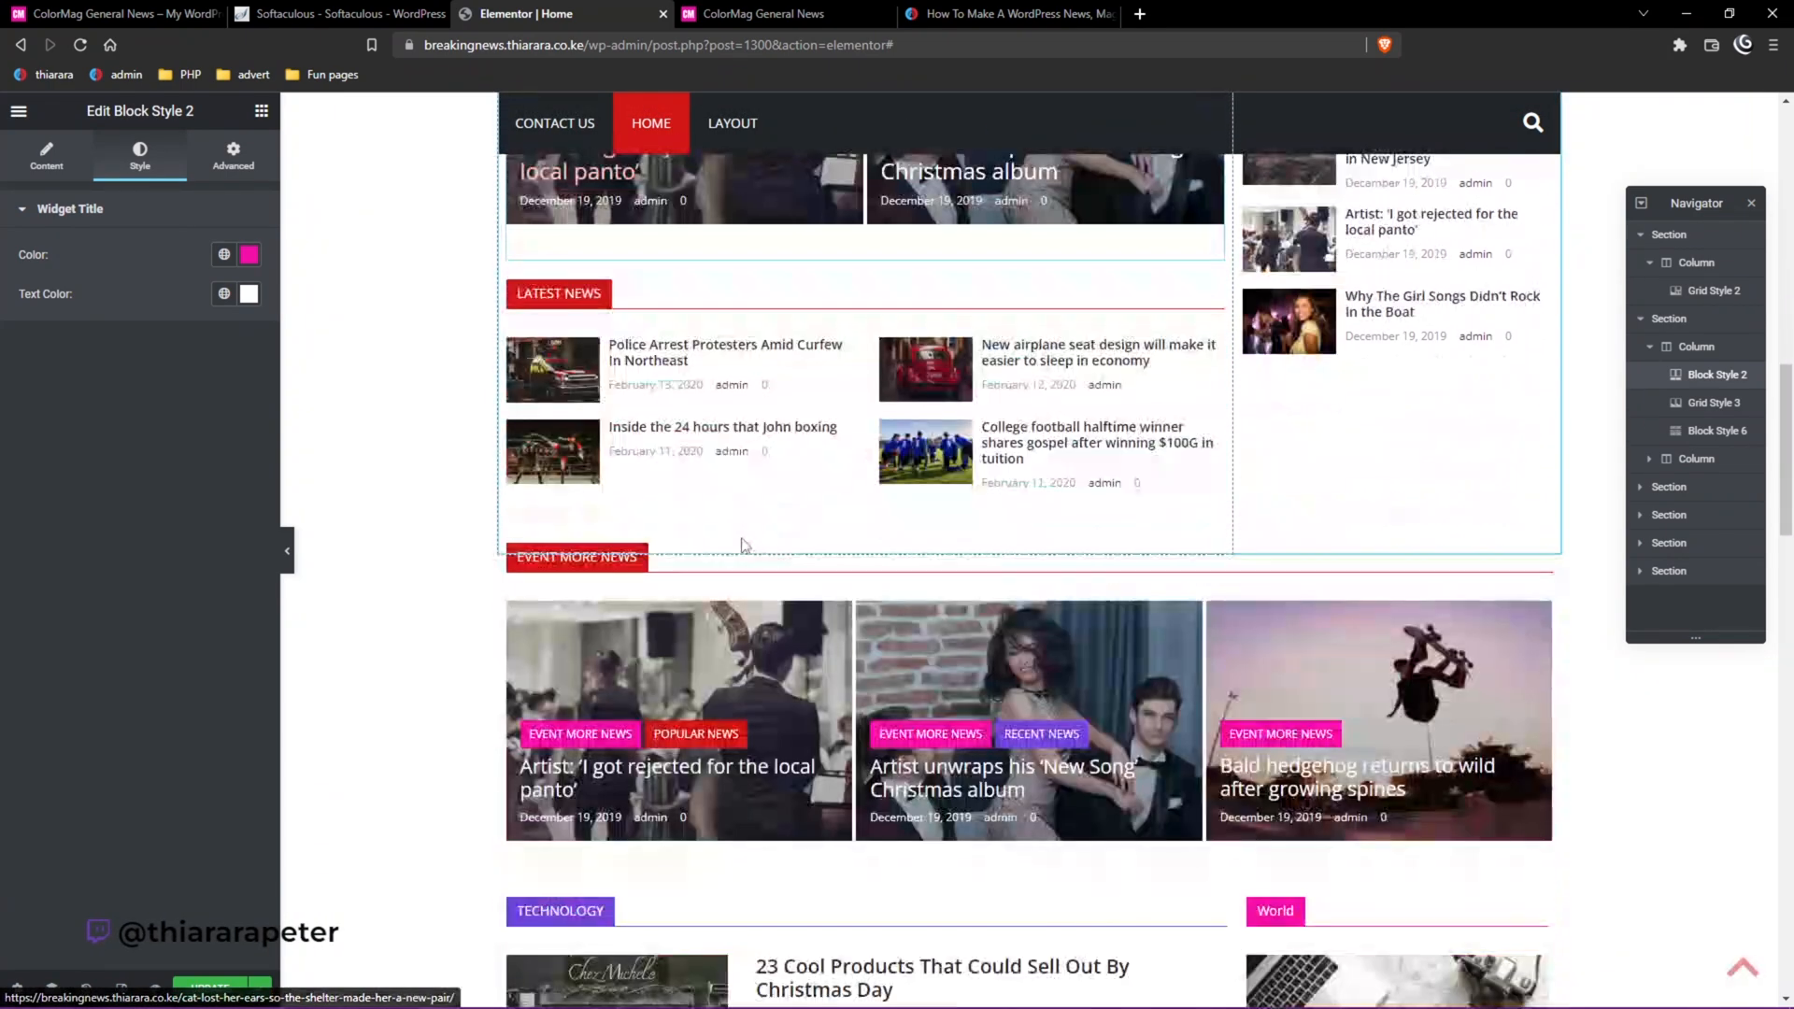
{"action": "scroll", "coordinate": [738, 572], "scroll_direction": "down", "scroll_amount": 8}
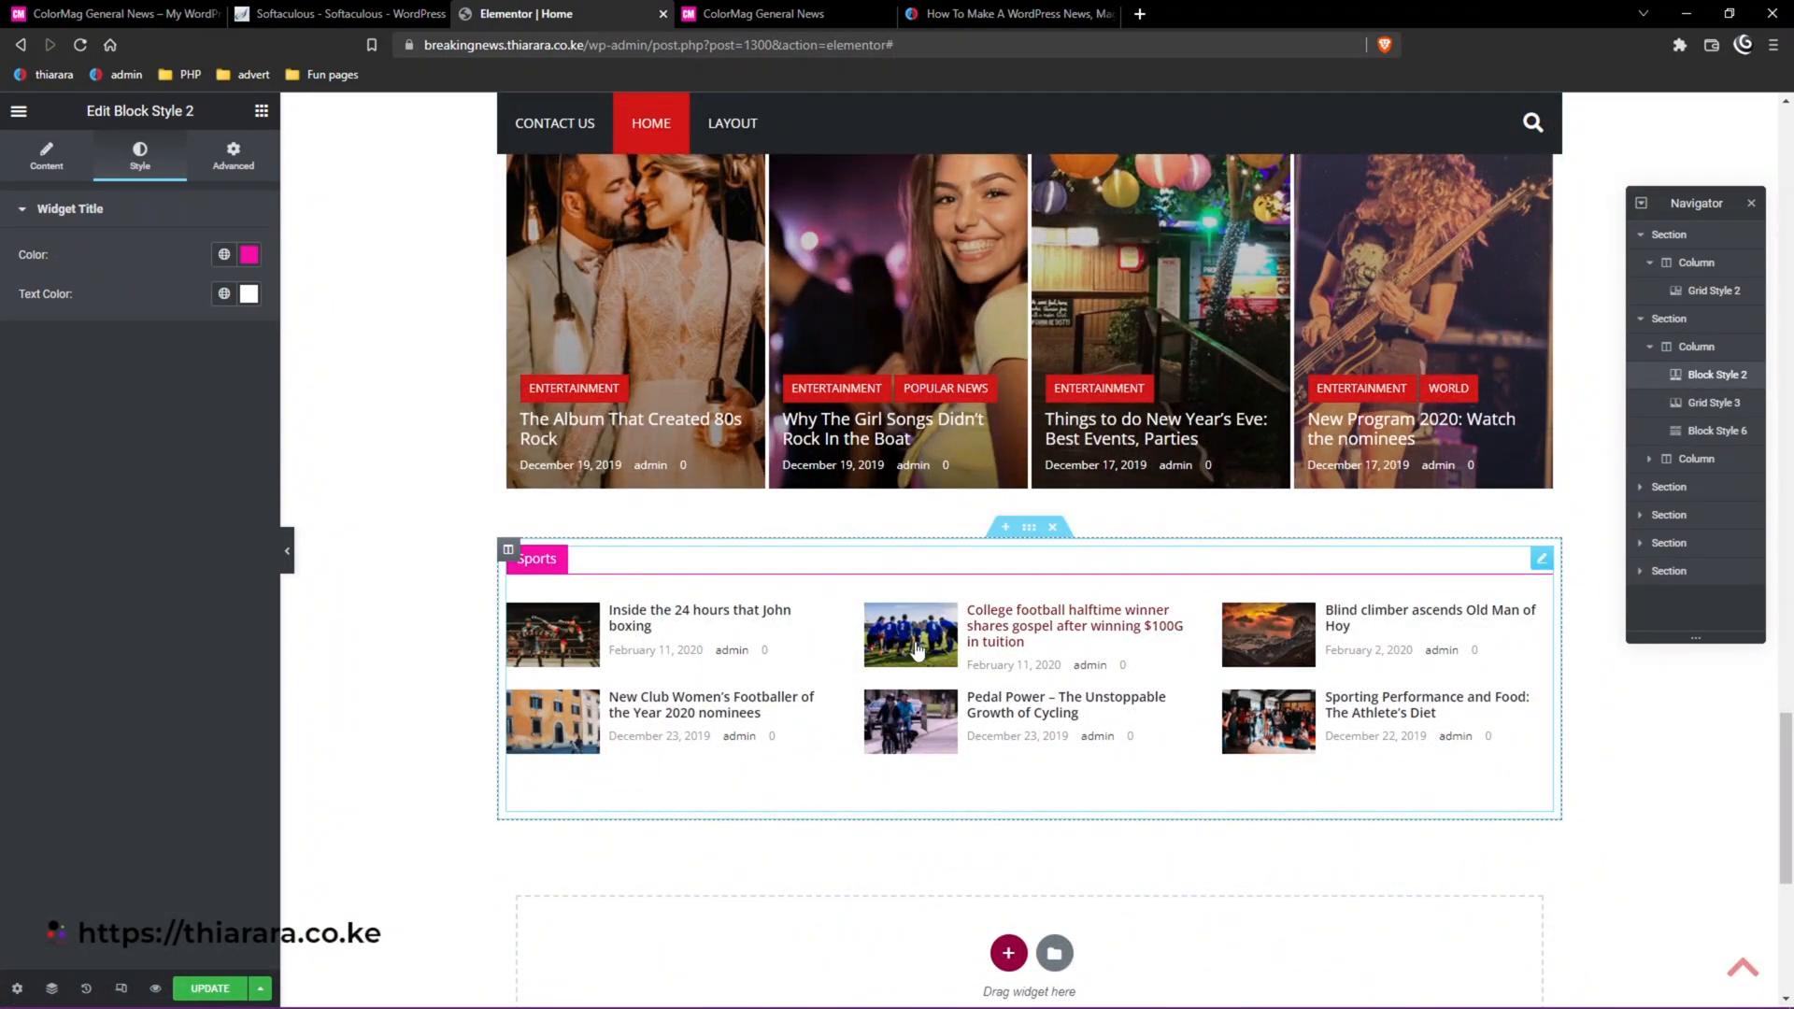
Delete the Sports section and add a new one-column section at the page bottom.
{"action": "left_click", "coordinate": [1055, 528]}
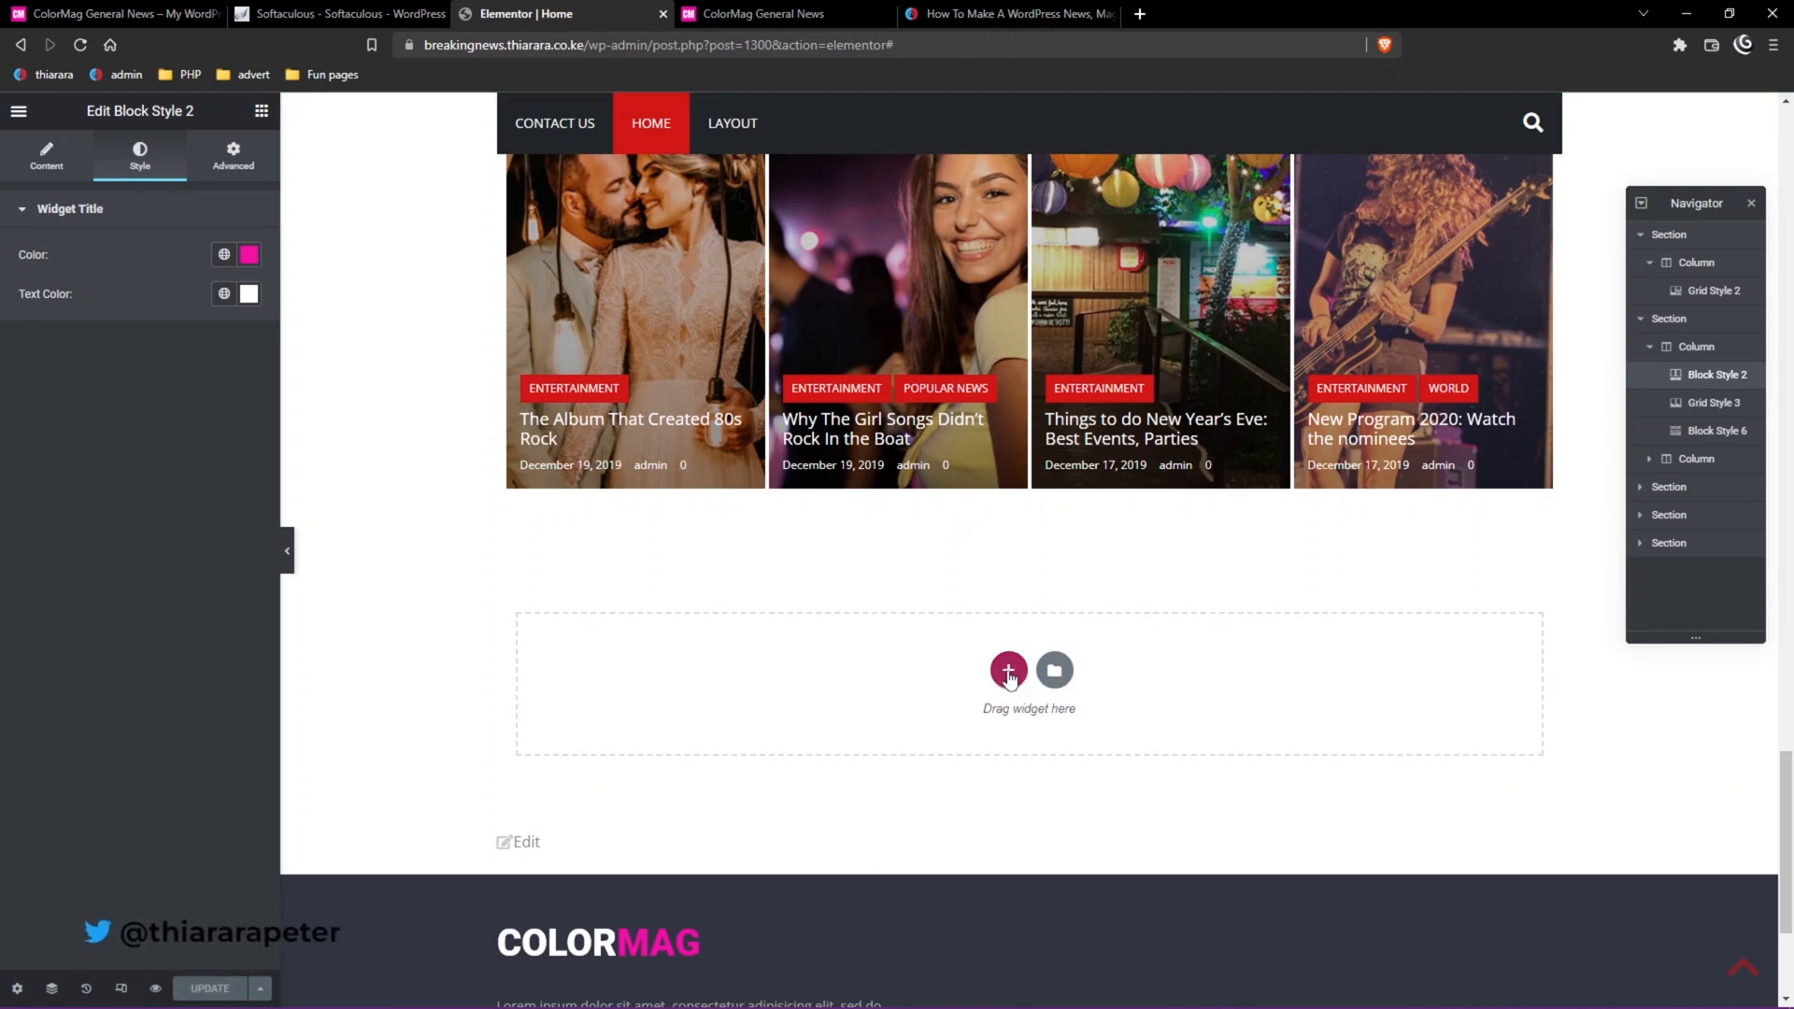
{"action": "left_click", "coordinate": [1008, 671]}
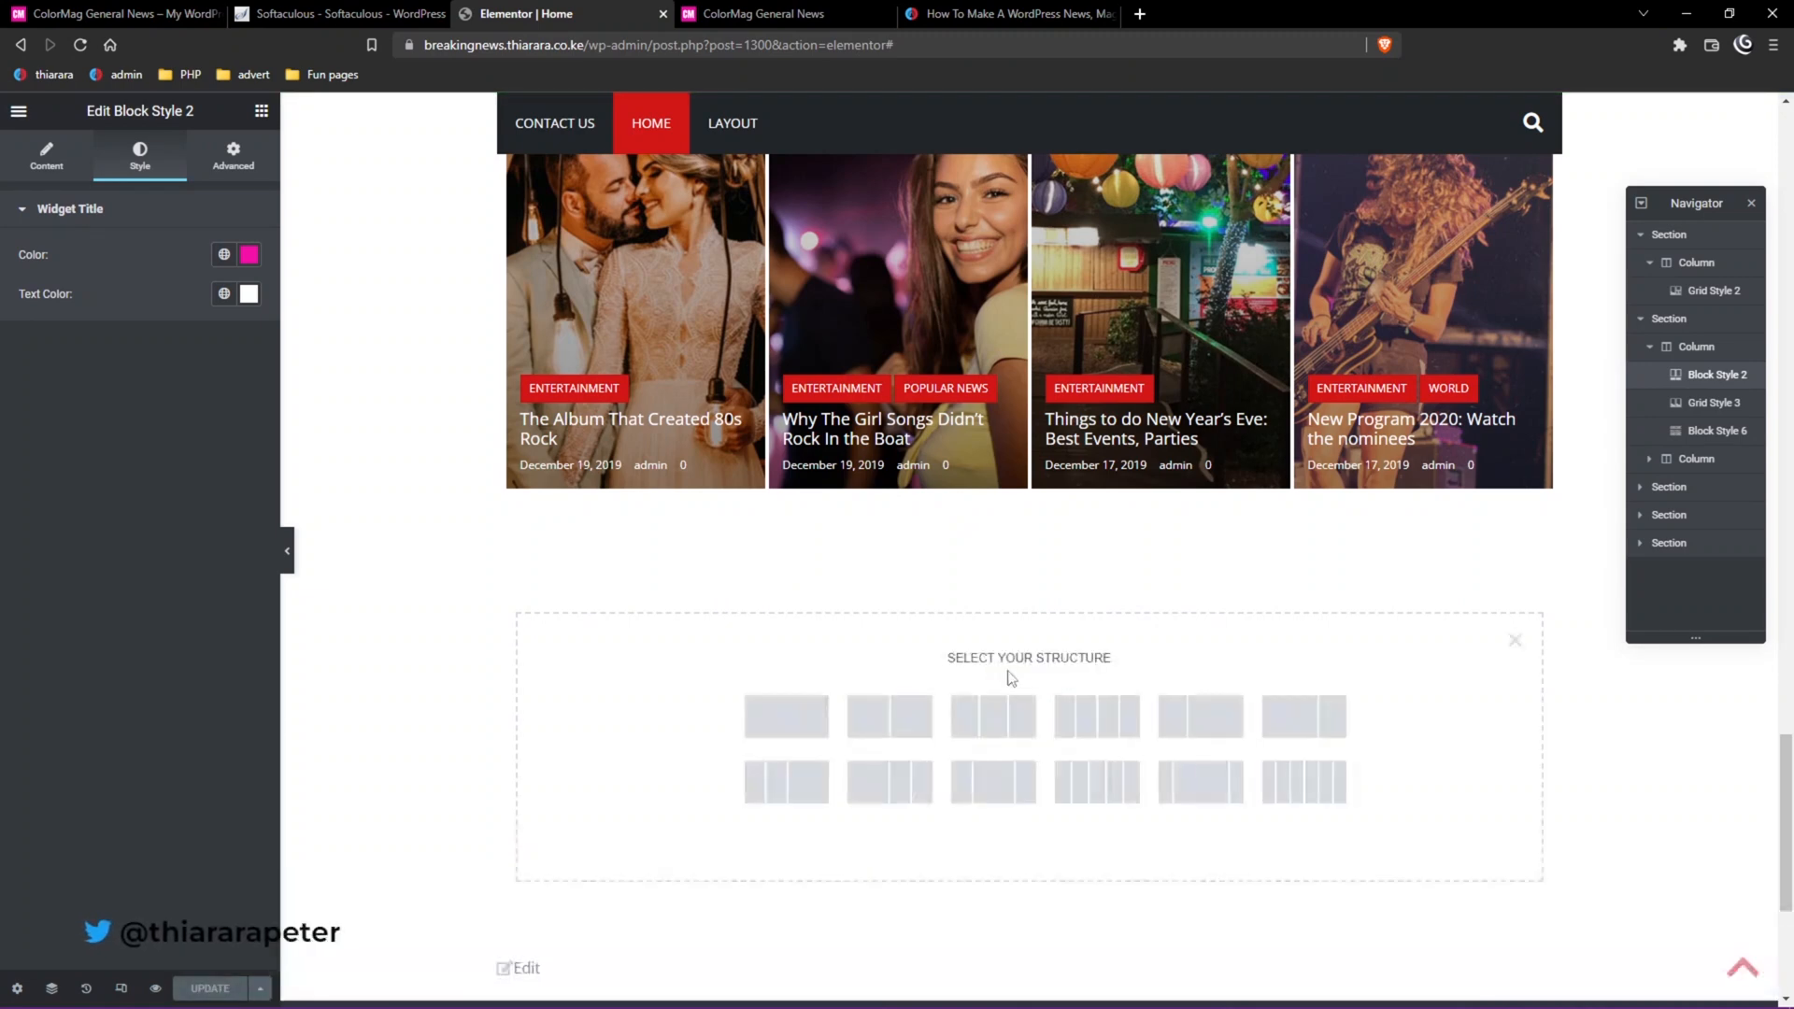
{"action": "left_click", "coordinate": [775, 728]}
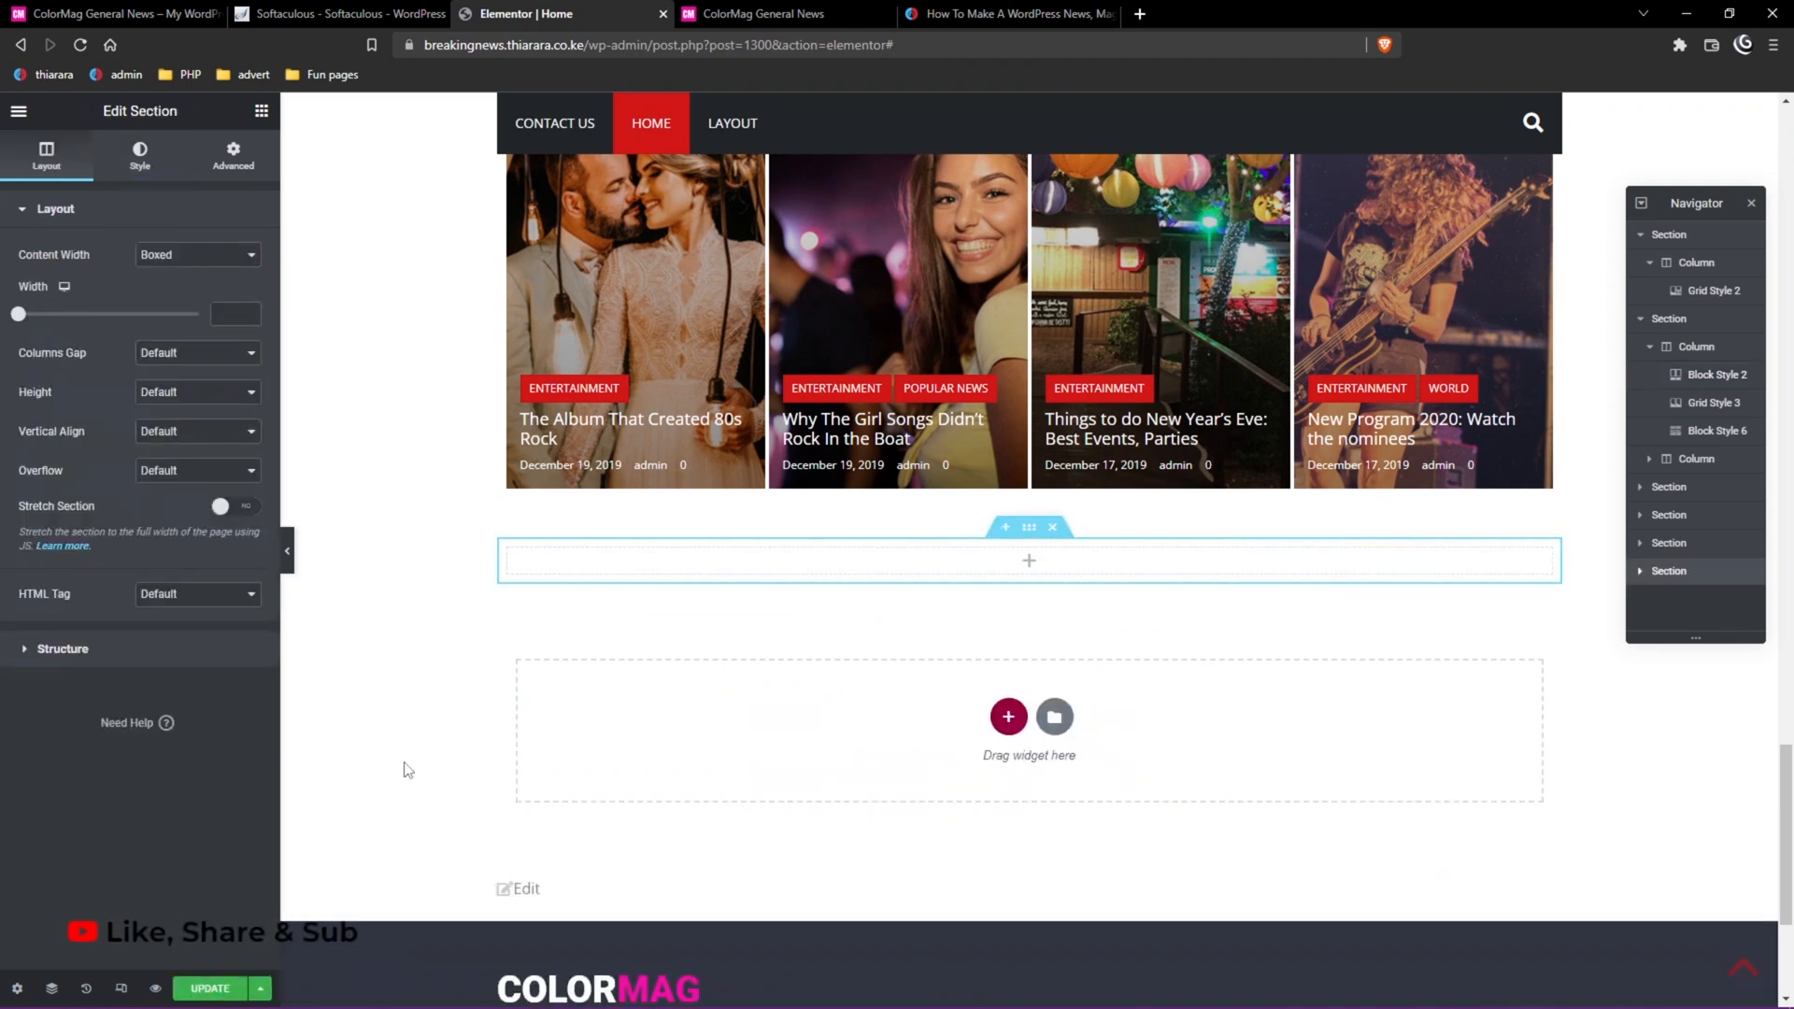
Drag a Block Style 1 posts widget from the widgets panel into the new section.
{"action": "left_click", "coordinate": [260, 113]}
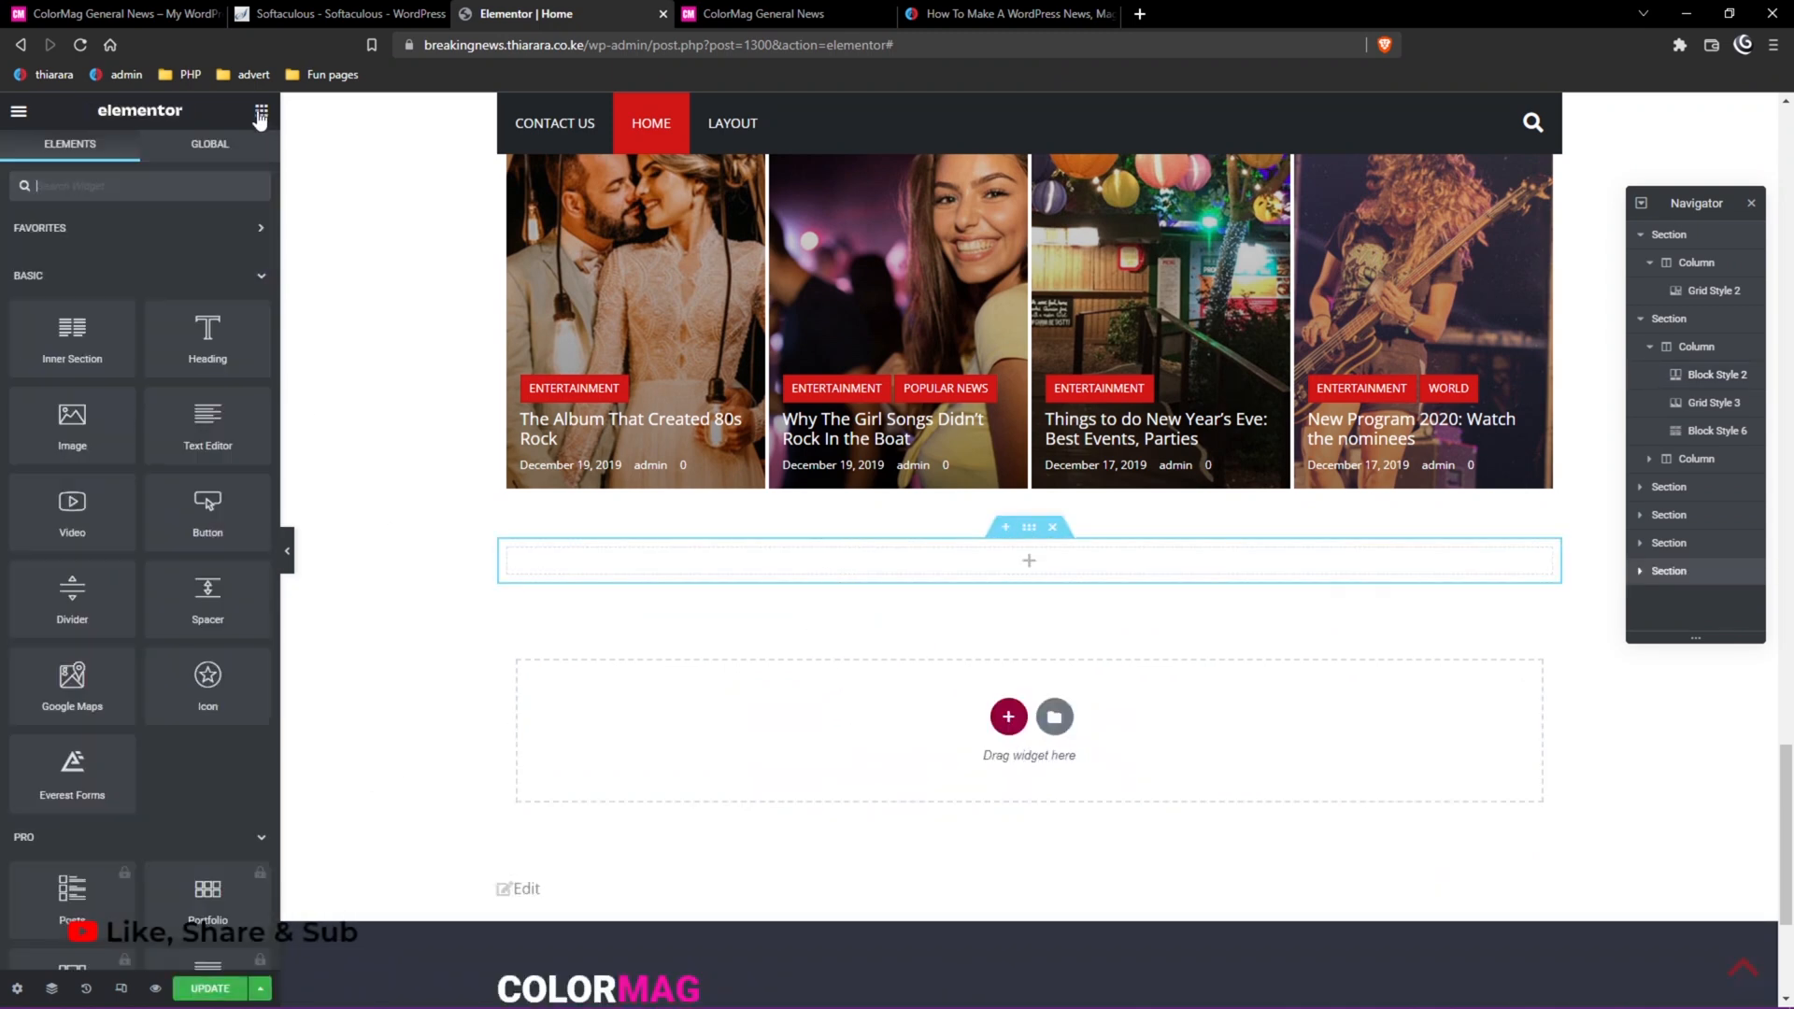
{"action": "left_click", "coordinate": [261, 275]}
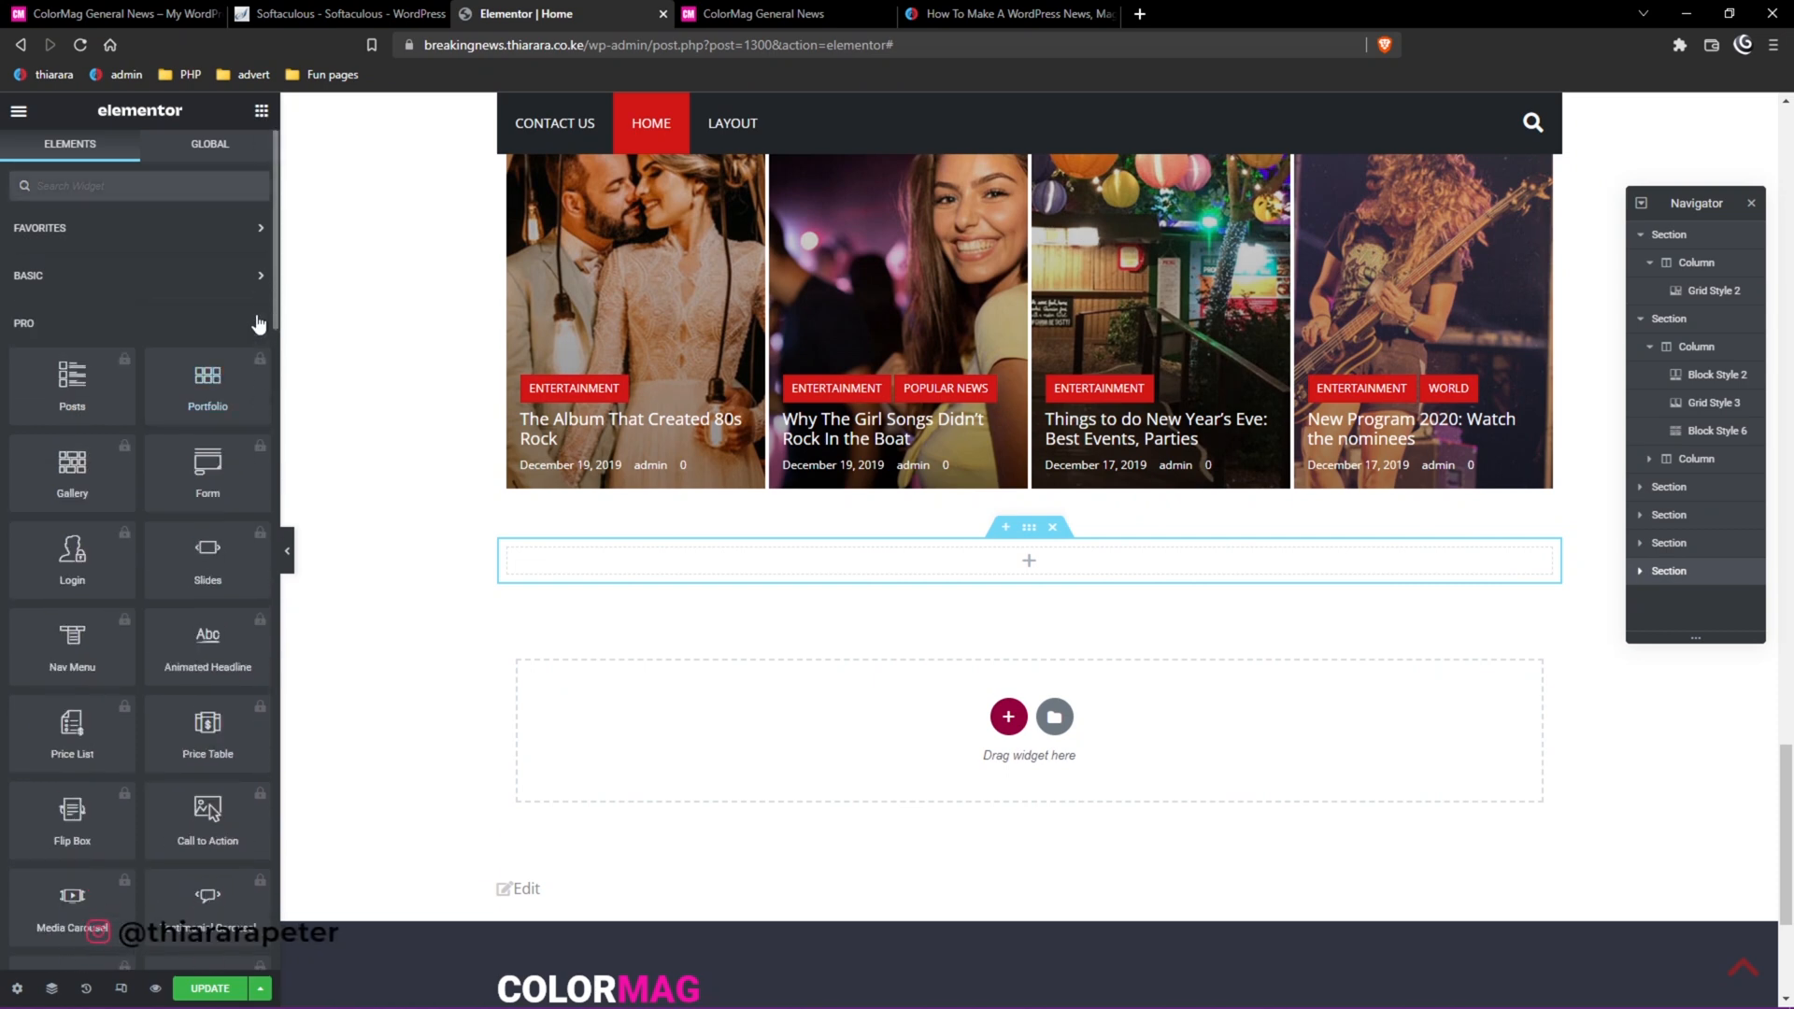
{"action": "left_click", "coordinate": [260, 324]}
{"action": "left_click", "coordinate": [262, 371]}
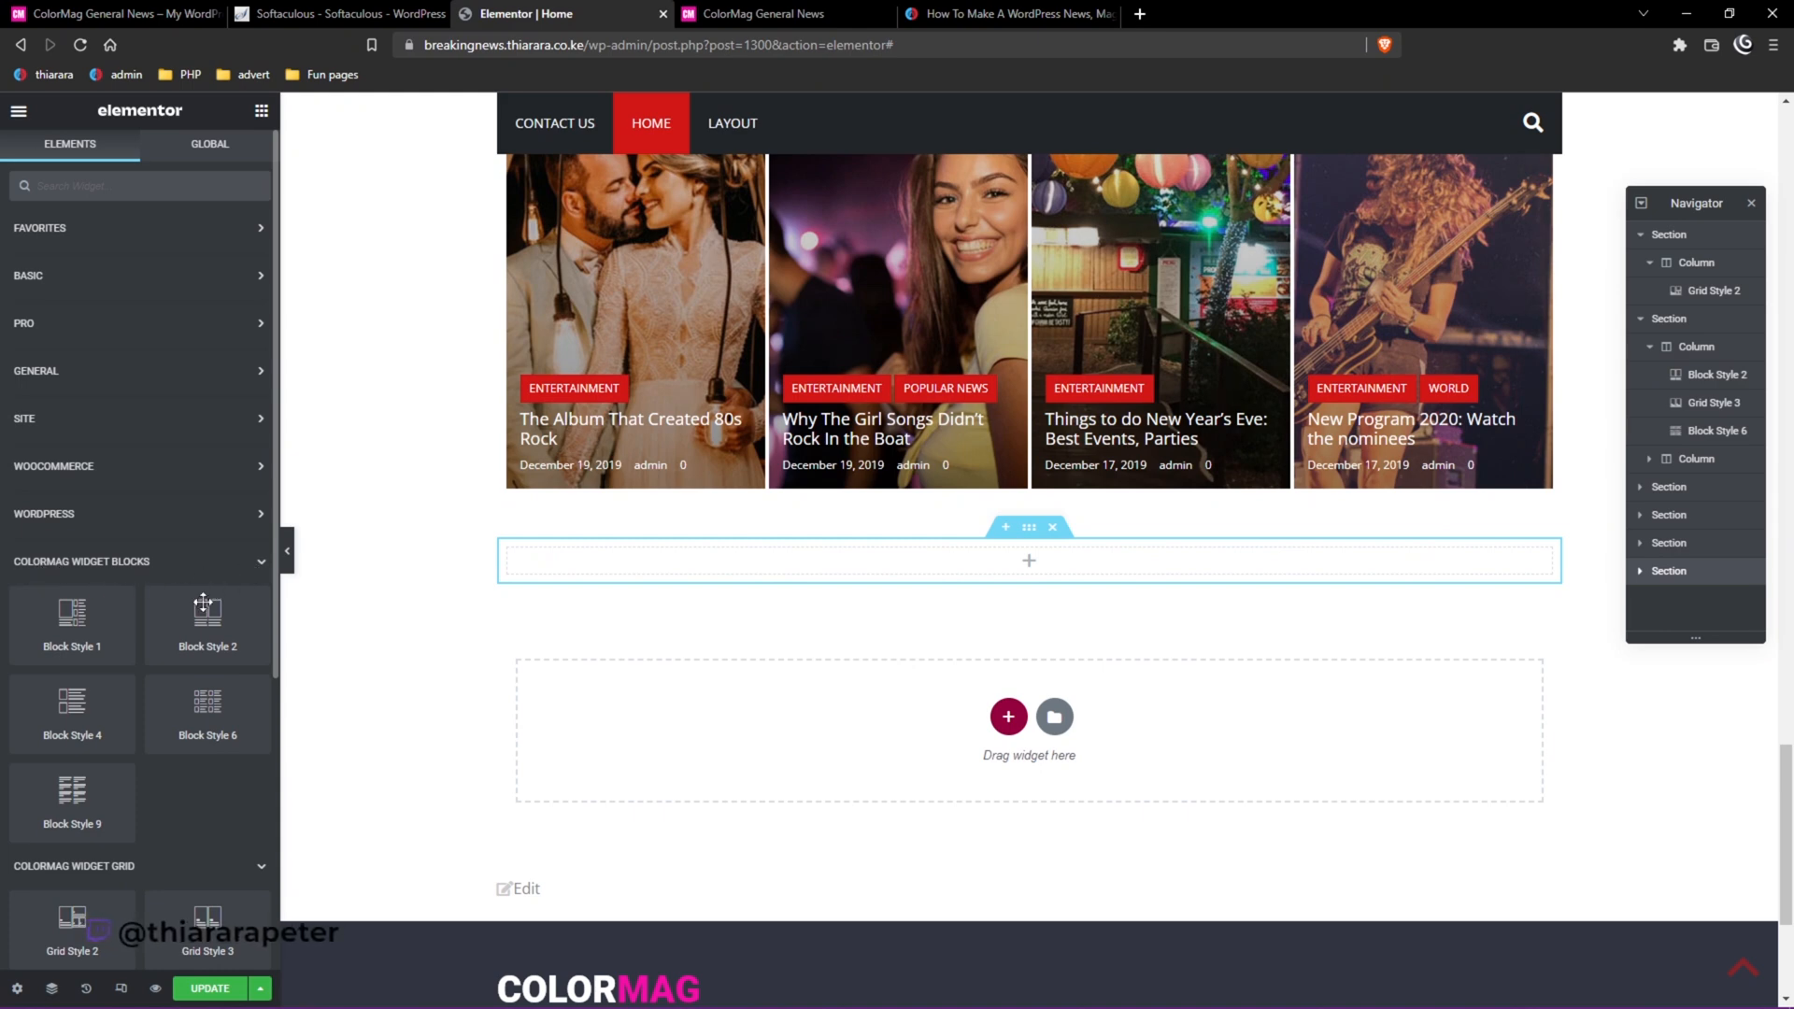
{"action": "scroll", "coordinate": [159, 706], "scroll_direction": "down", "scroll_amount": 2}
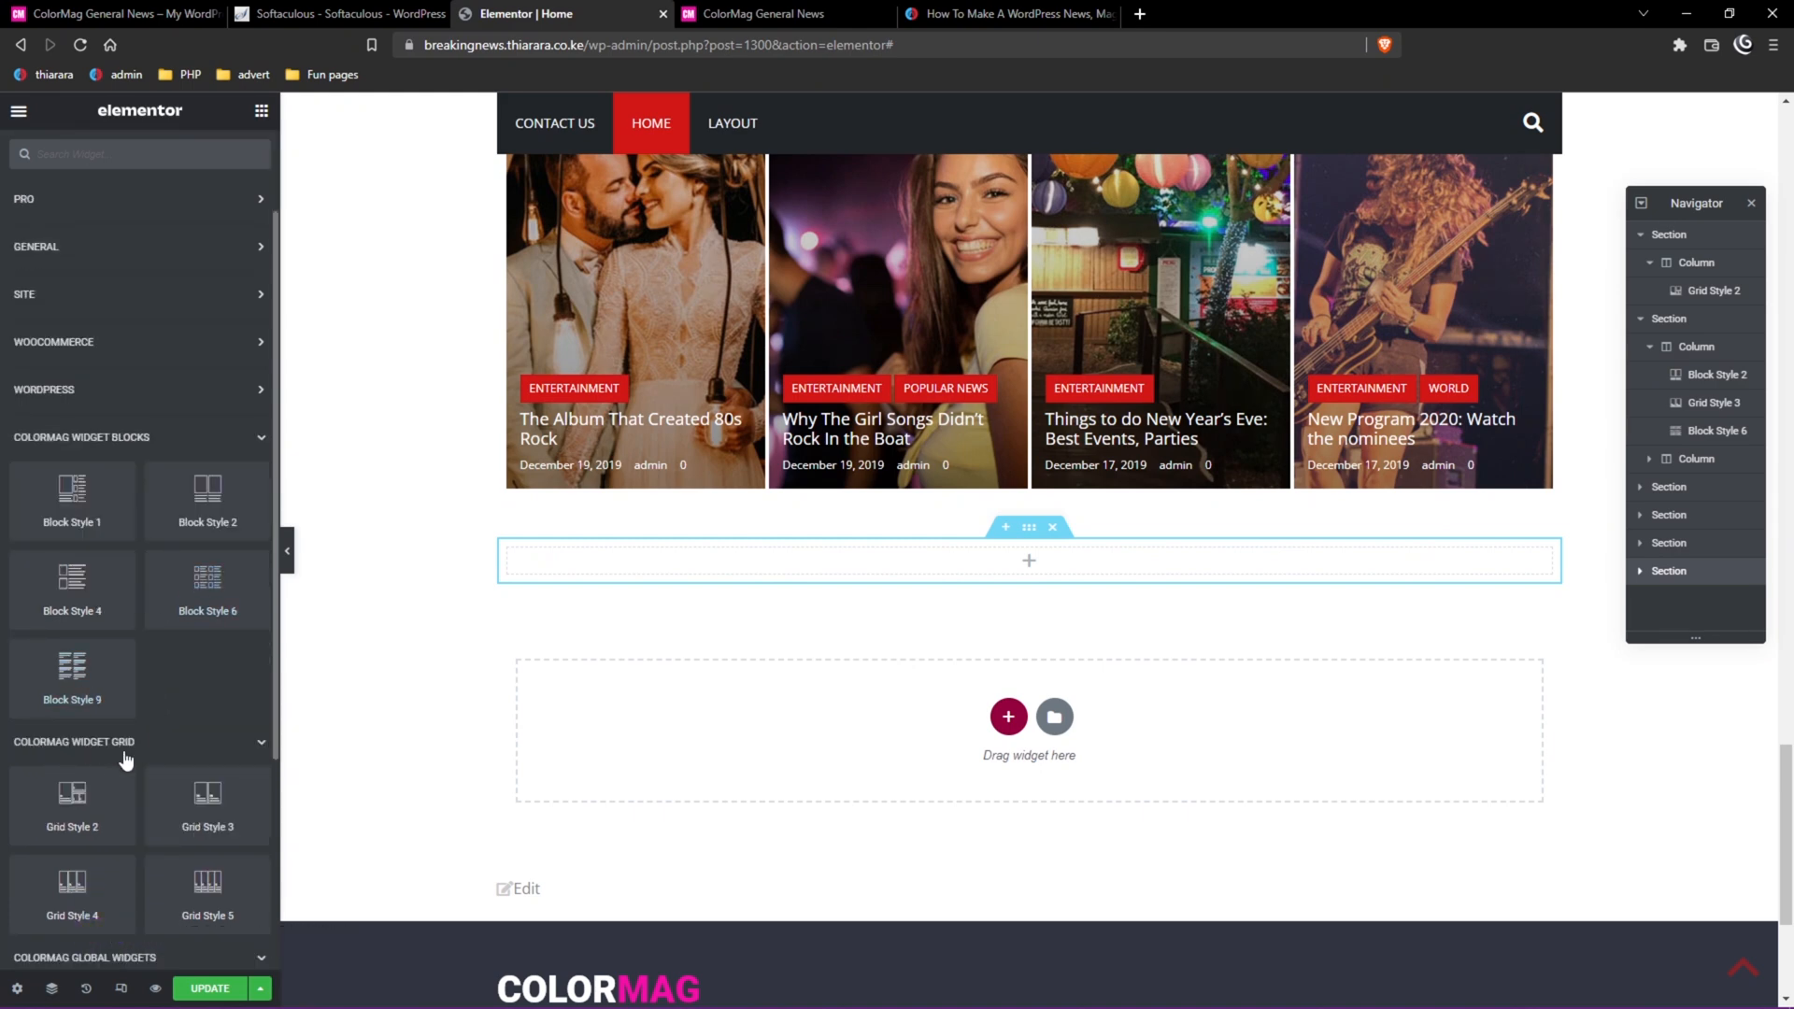
{"action": "scroll", "coordinate": [156, 781], "scroll_direction": "up", "scroll_amount": 2}
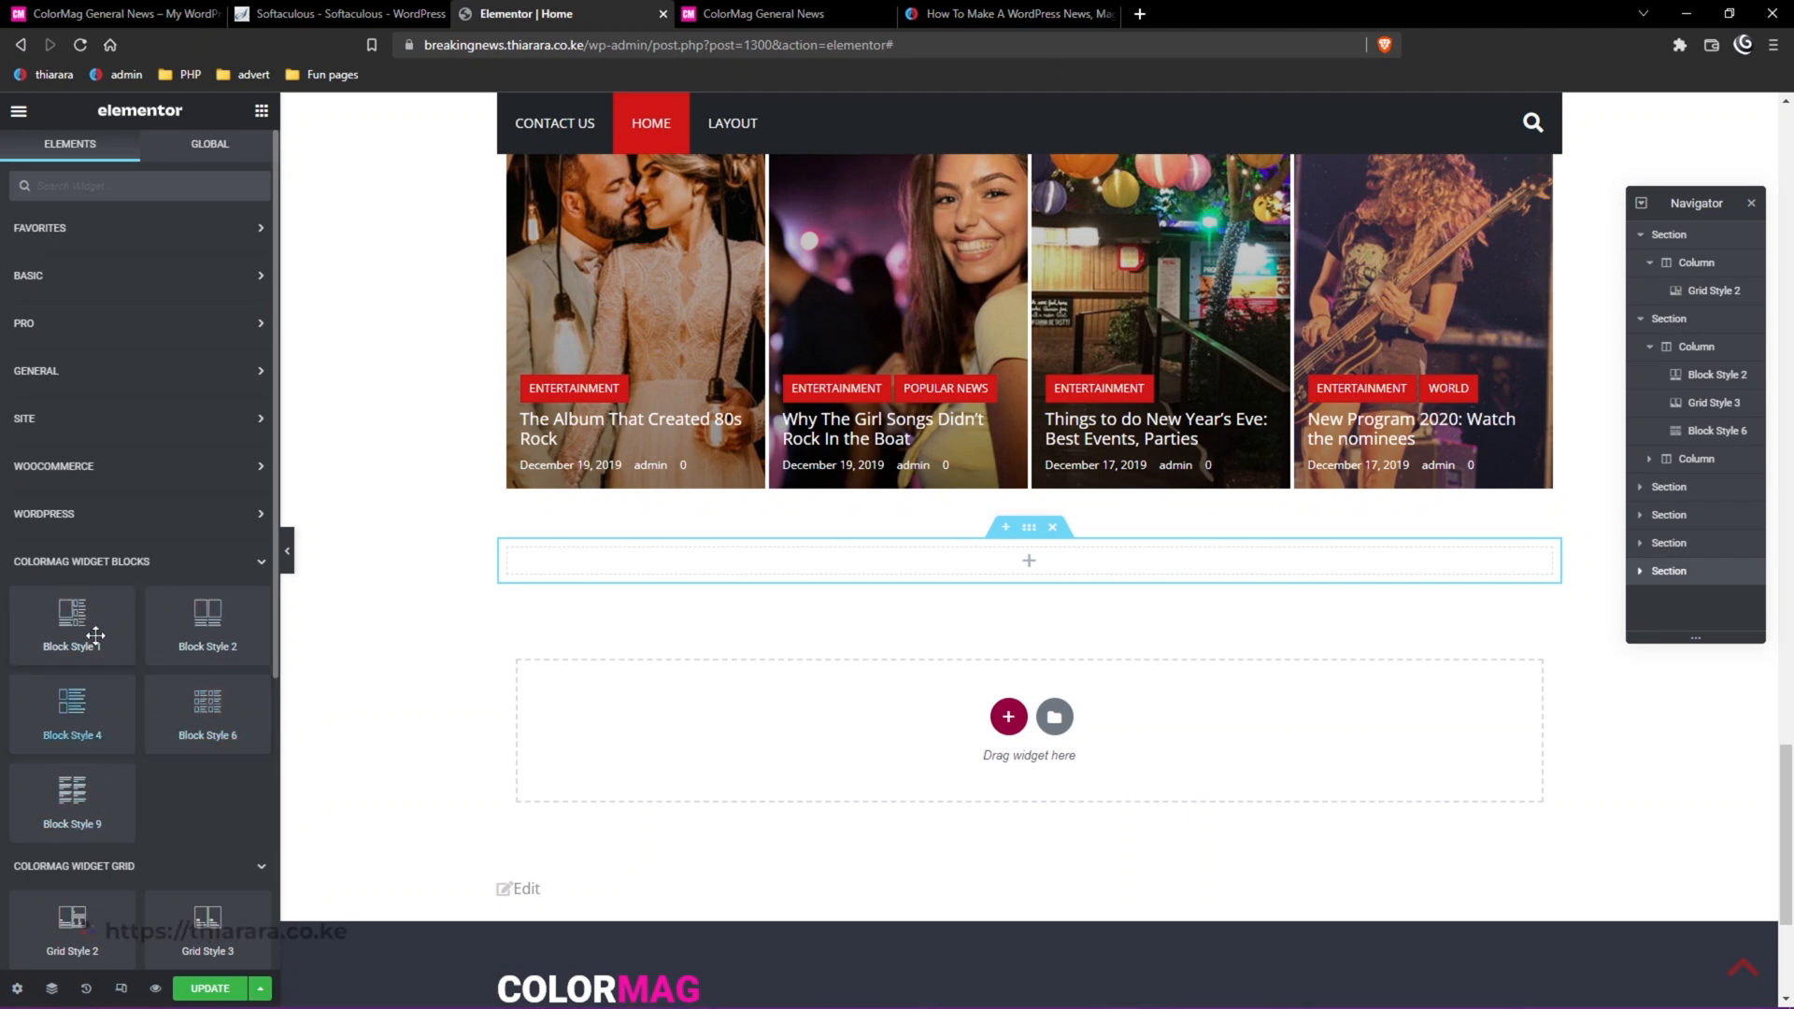
{"action": "left_click_drag", "start_coordinate": [78, 627], "coordinate": [608, 568]}
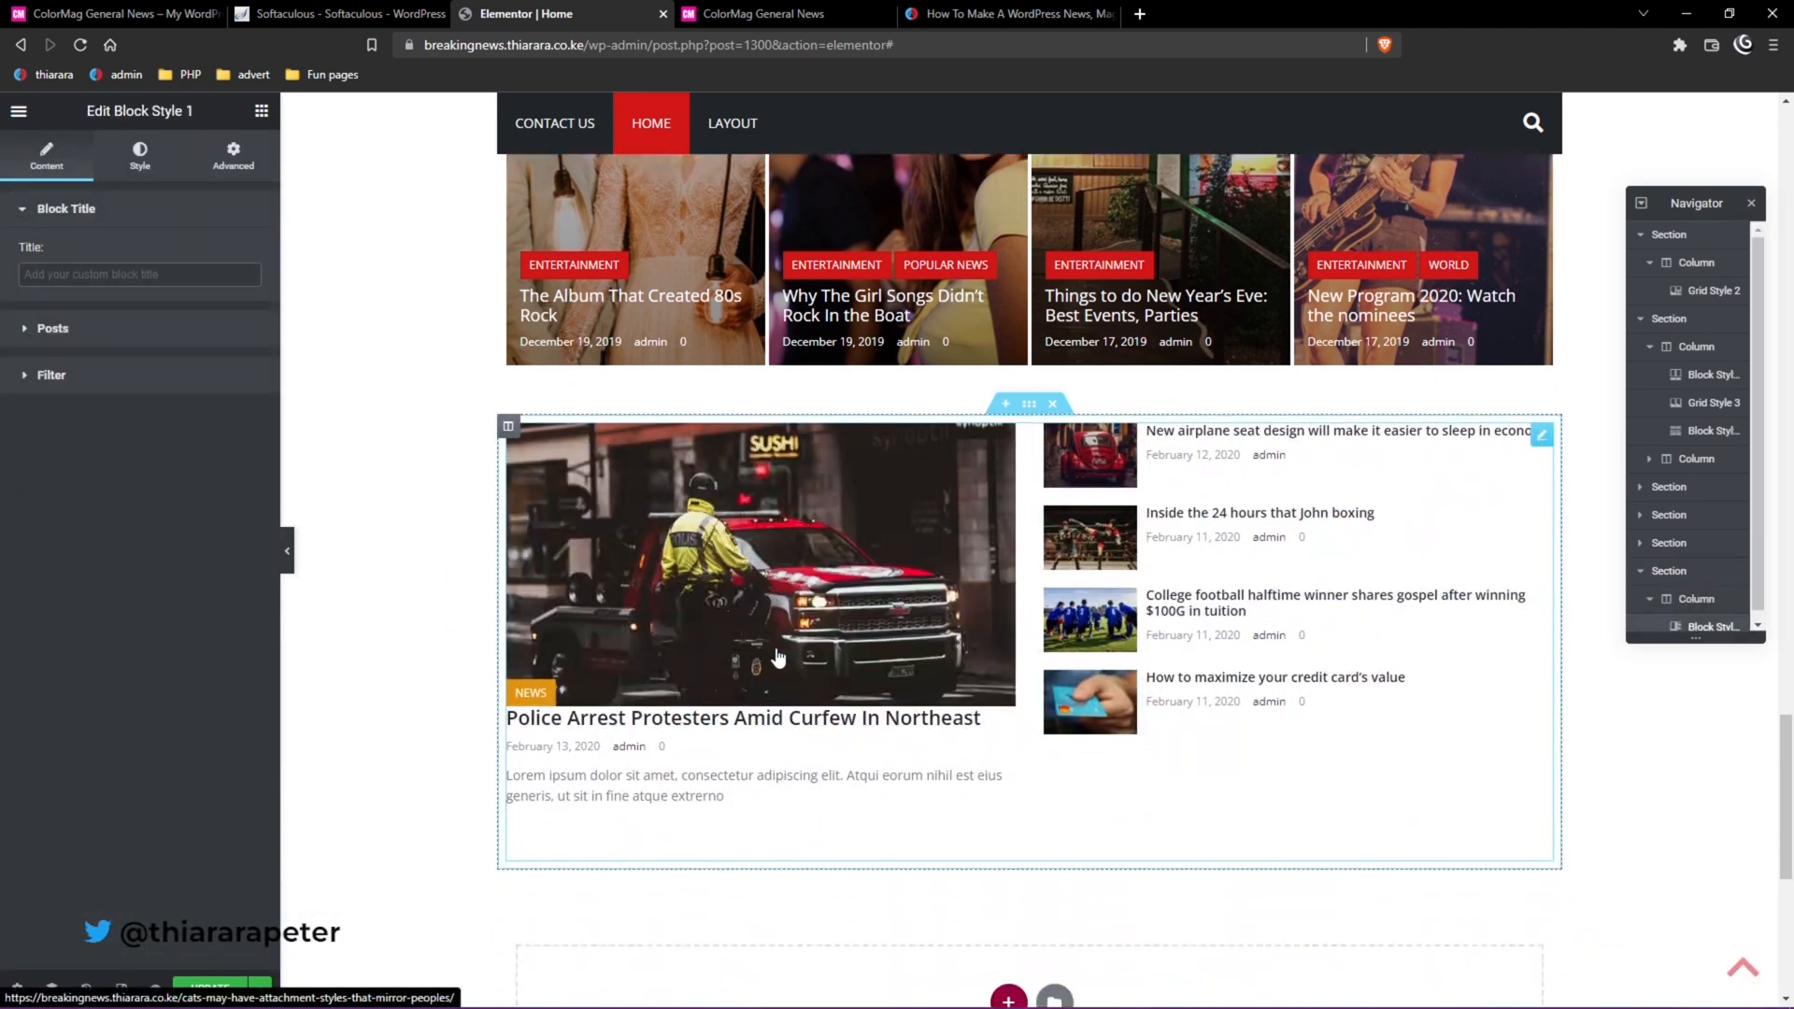
Title the Block Style 1 widget 'latest' and set it to display 6 posts.
{"action": "left_click", "coordinate": [63, 275]}
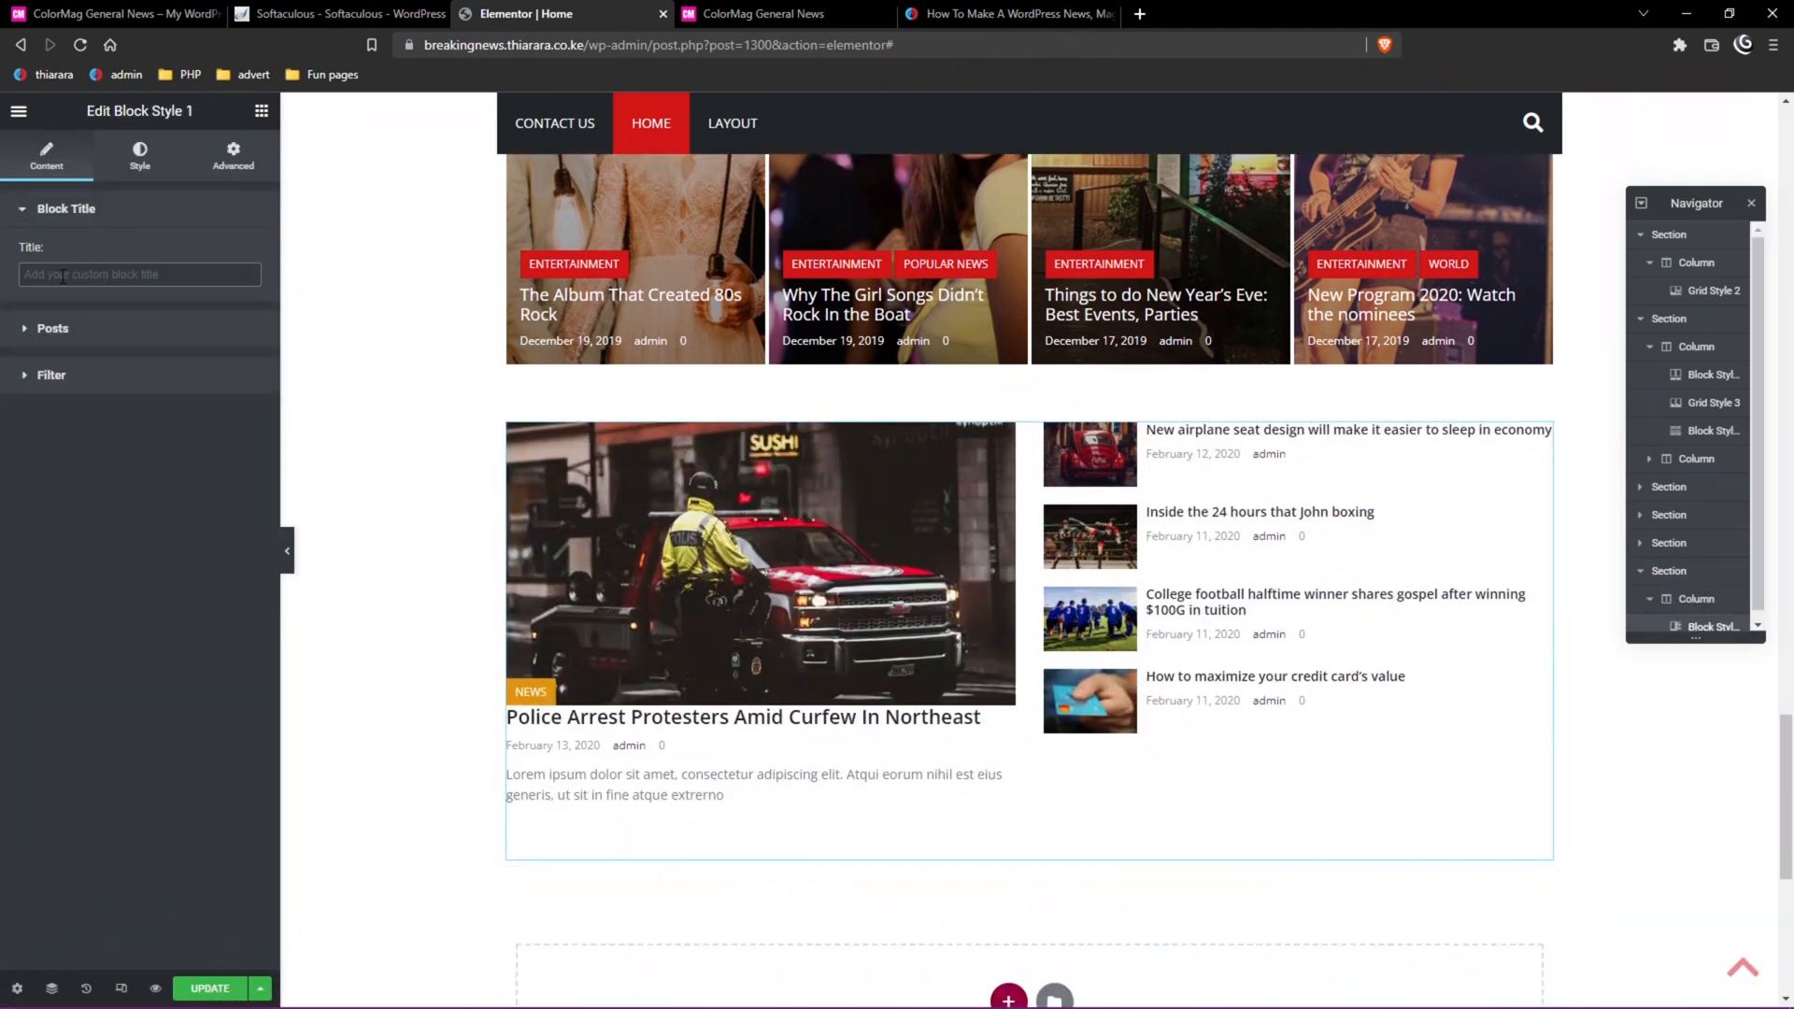
{"action": "type", "text": "l"}
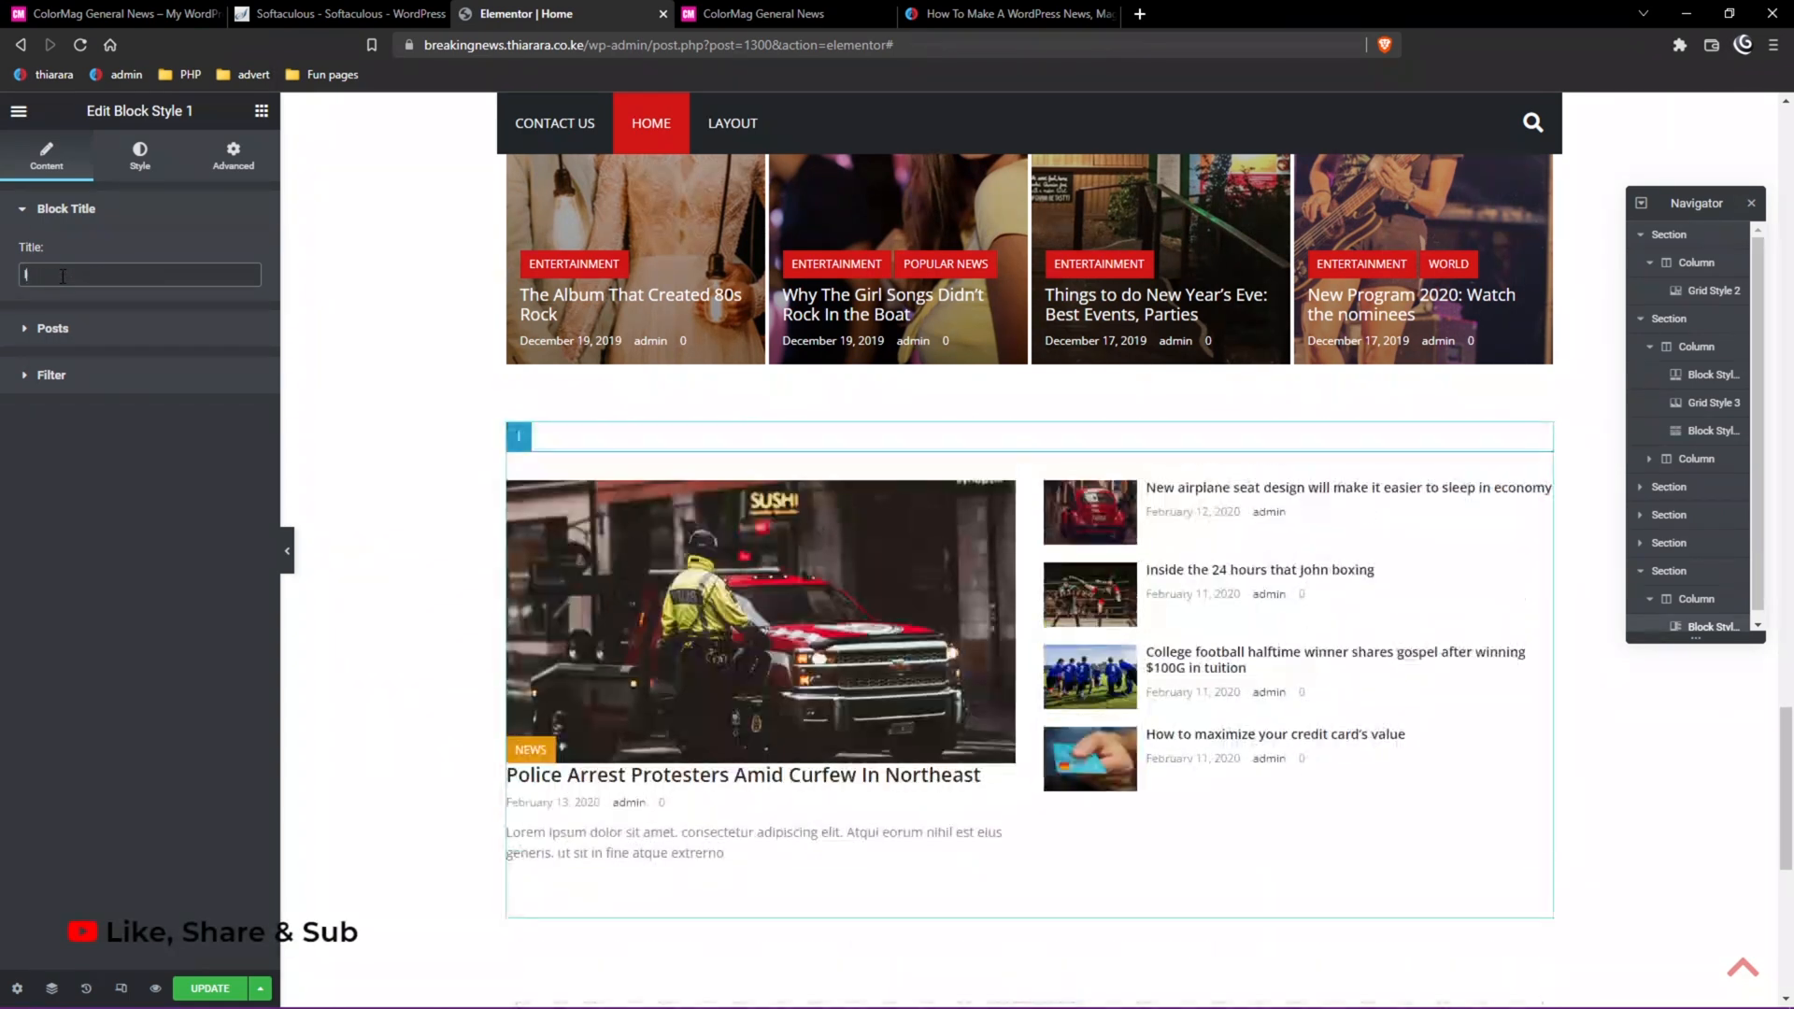
{"action": "type", "text": "atest"}
{"action": "left_click", "coordinate": [86, 329]}
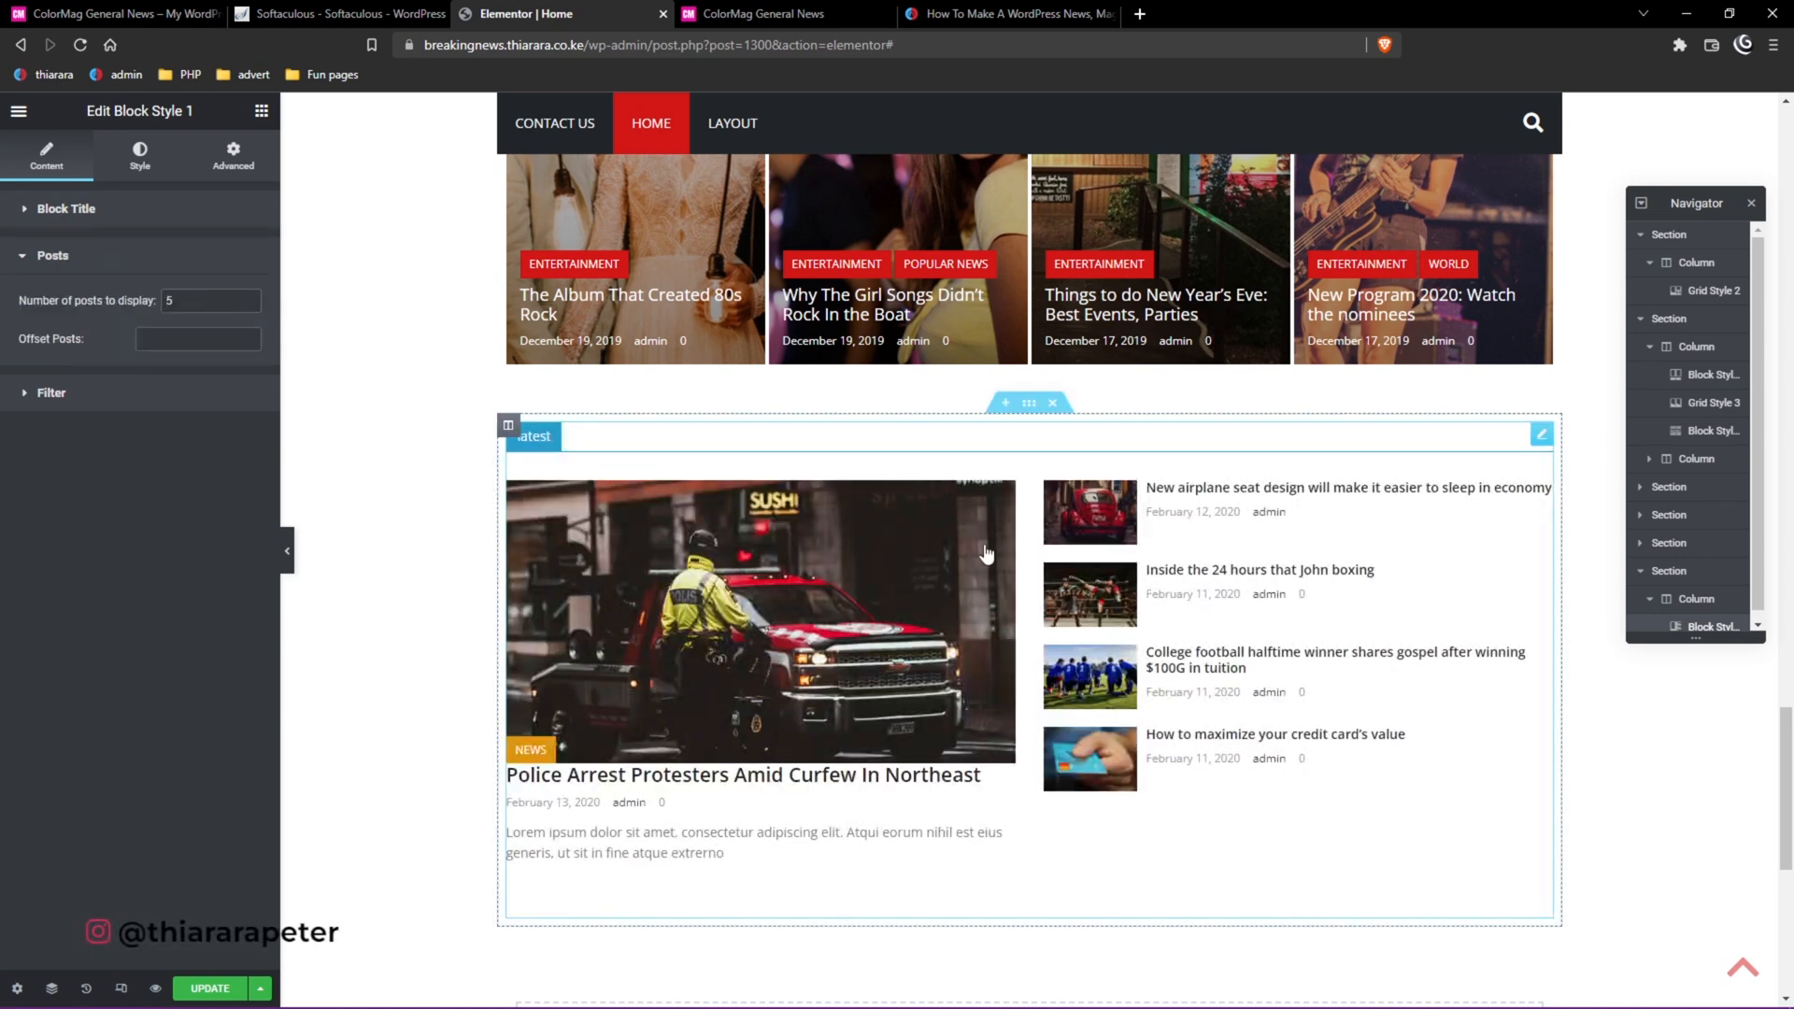
{"action": "left_click_drag", "start_coordinate": [186, 302], "coordinate": [139, 303]}
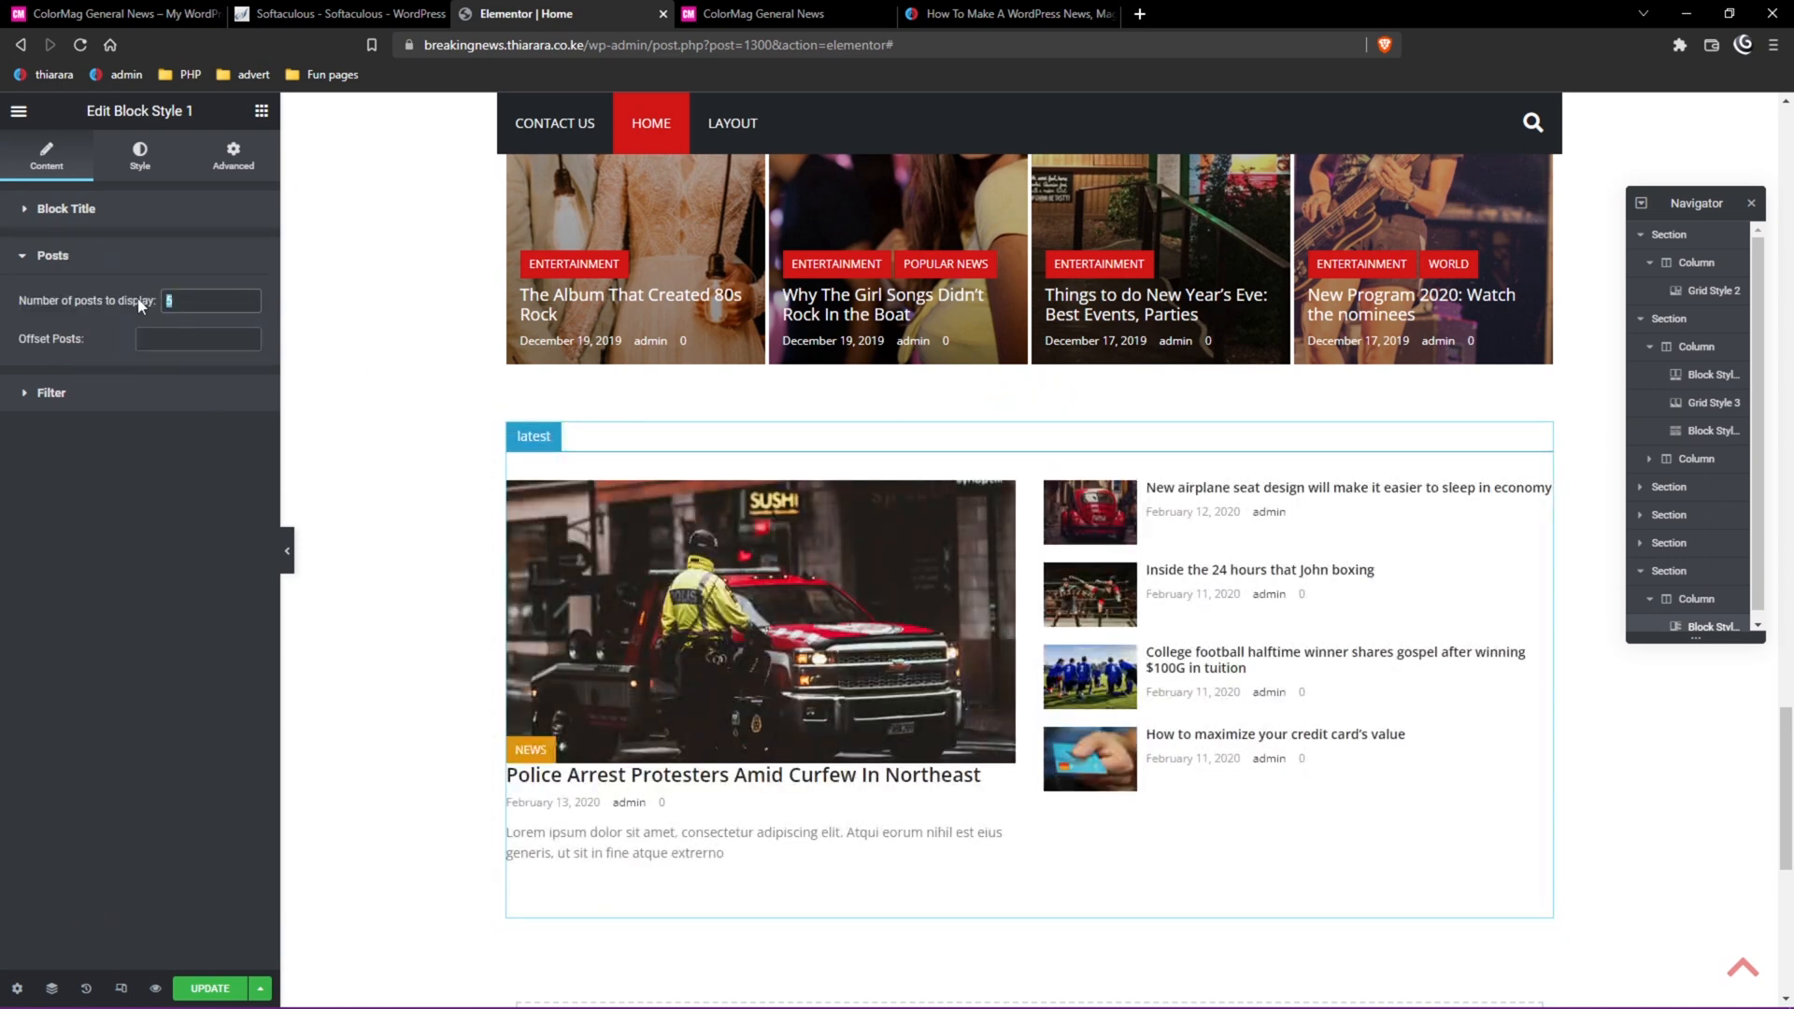
{"action": "type", "text": "7"}
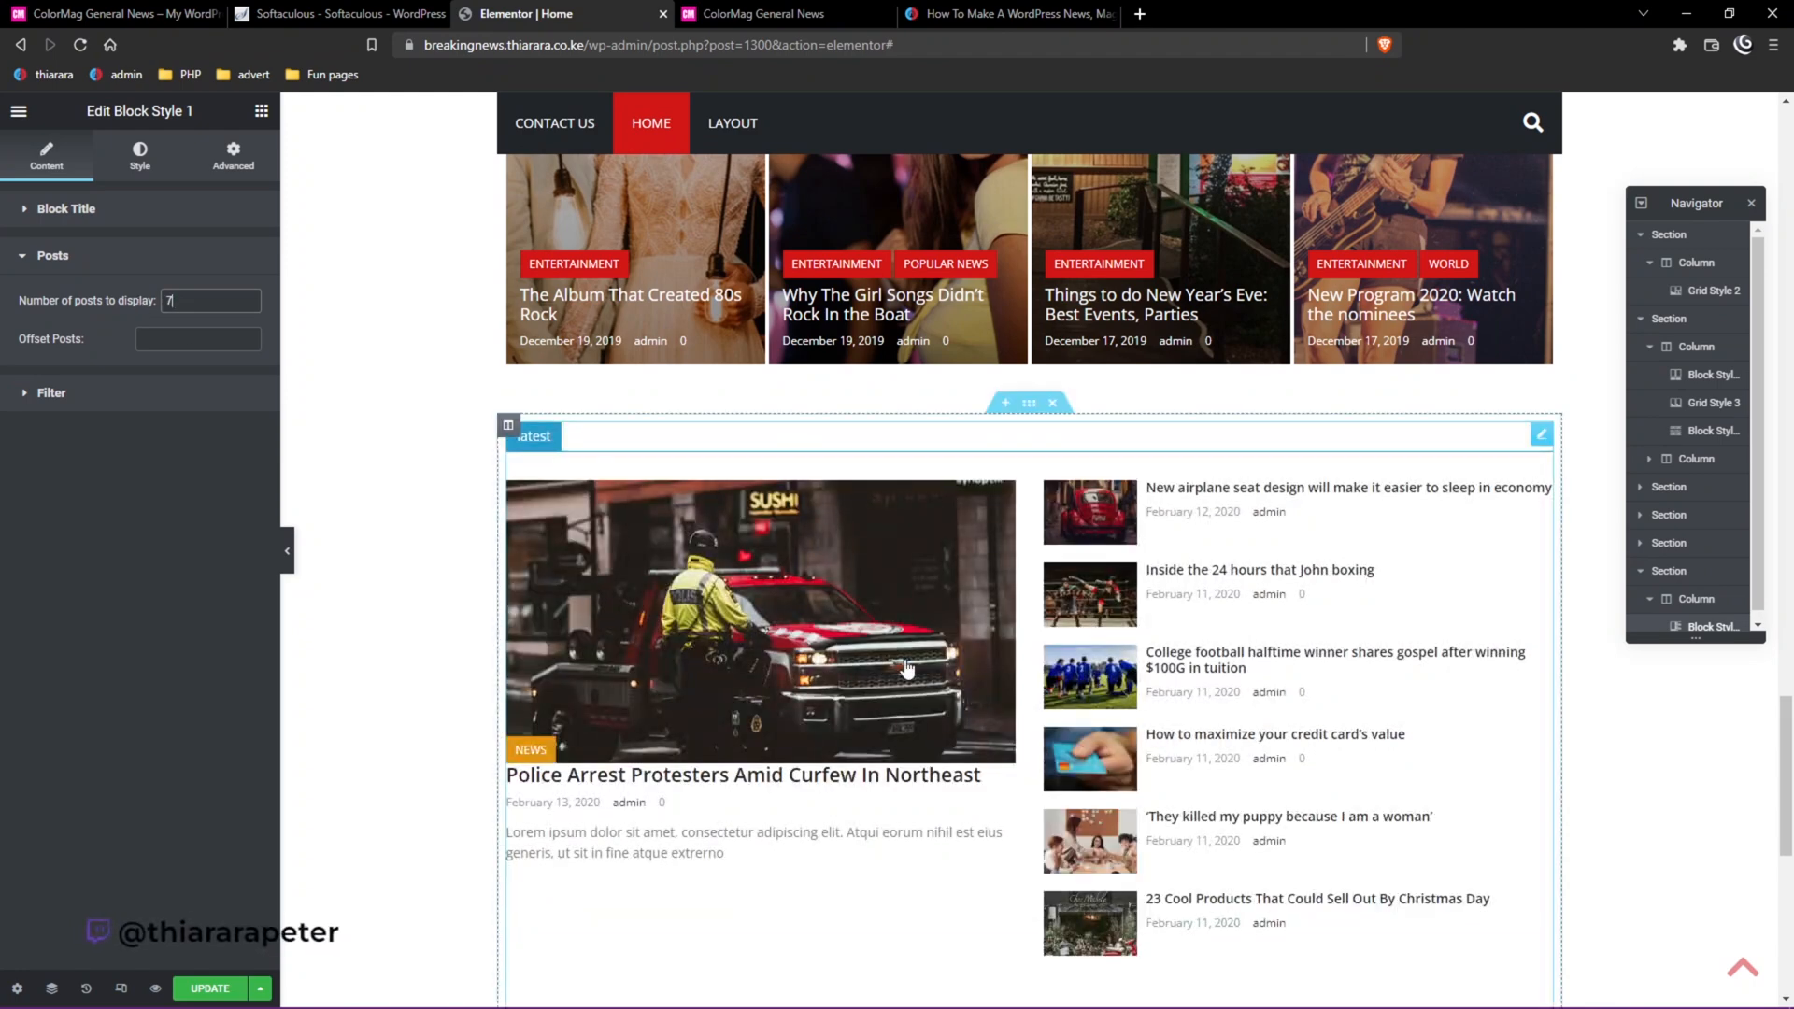
{"action": "scroll", "coordinate": [941, 751], "scroll_direction": "down", "scroll_amount": 2}
{"action": "scroll", "coordinate": [941, 752], "scroll_direction": "down", "scroll_amount": 1}
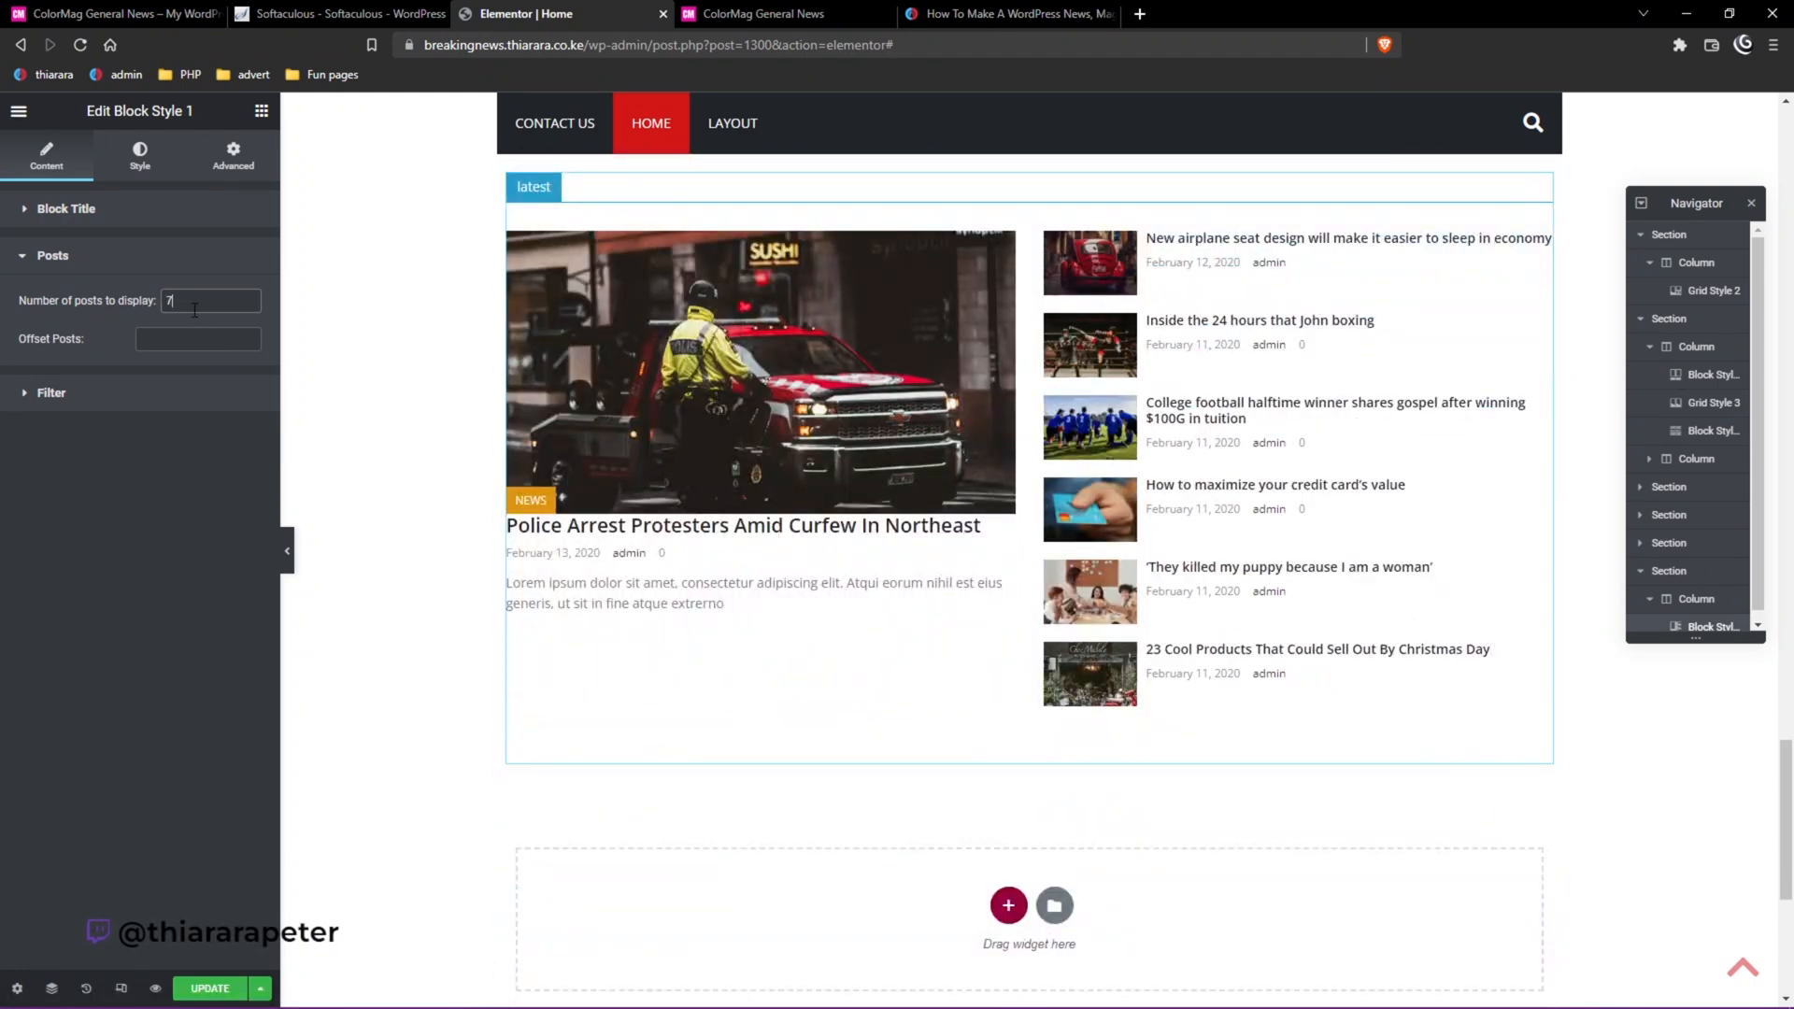
{"action": "key", "text": "BackSpace"}
{"action": "type", "text": "5"}
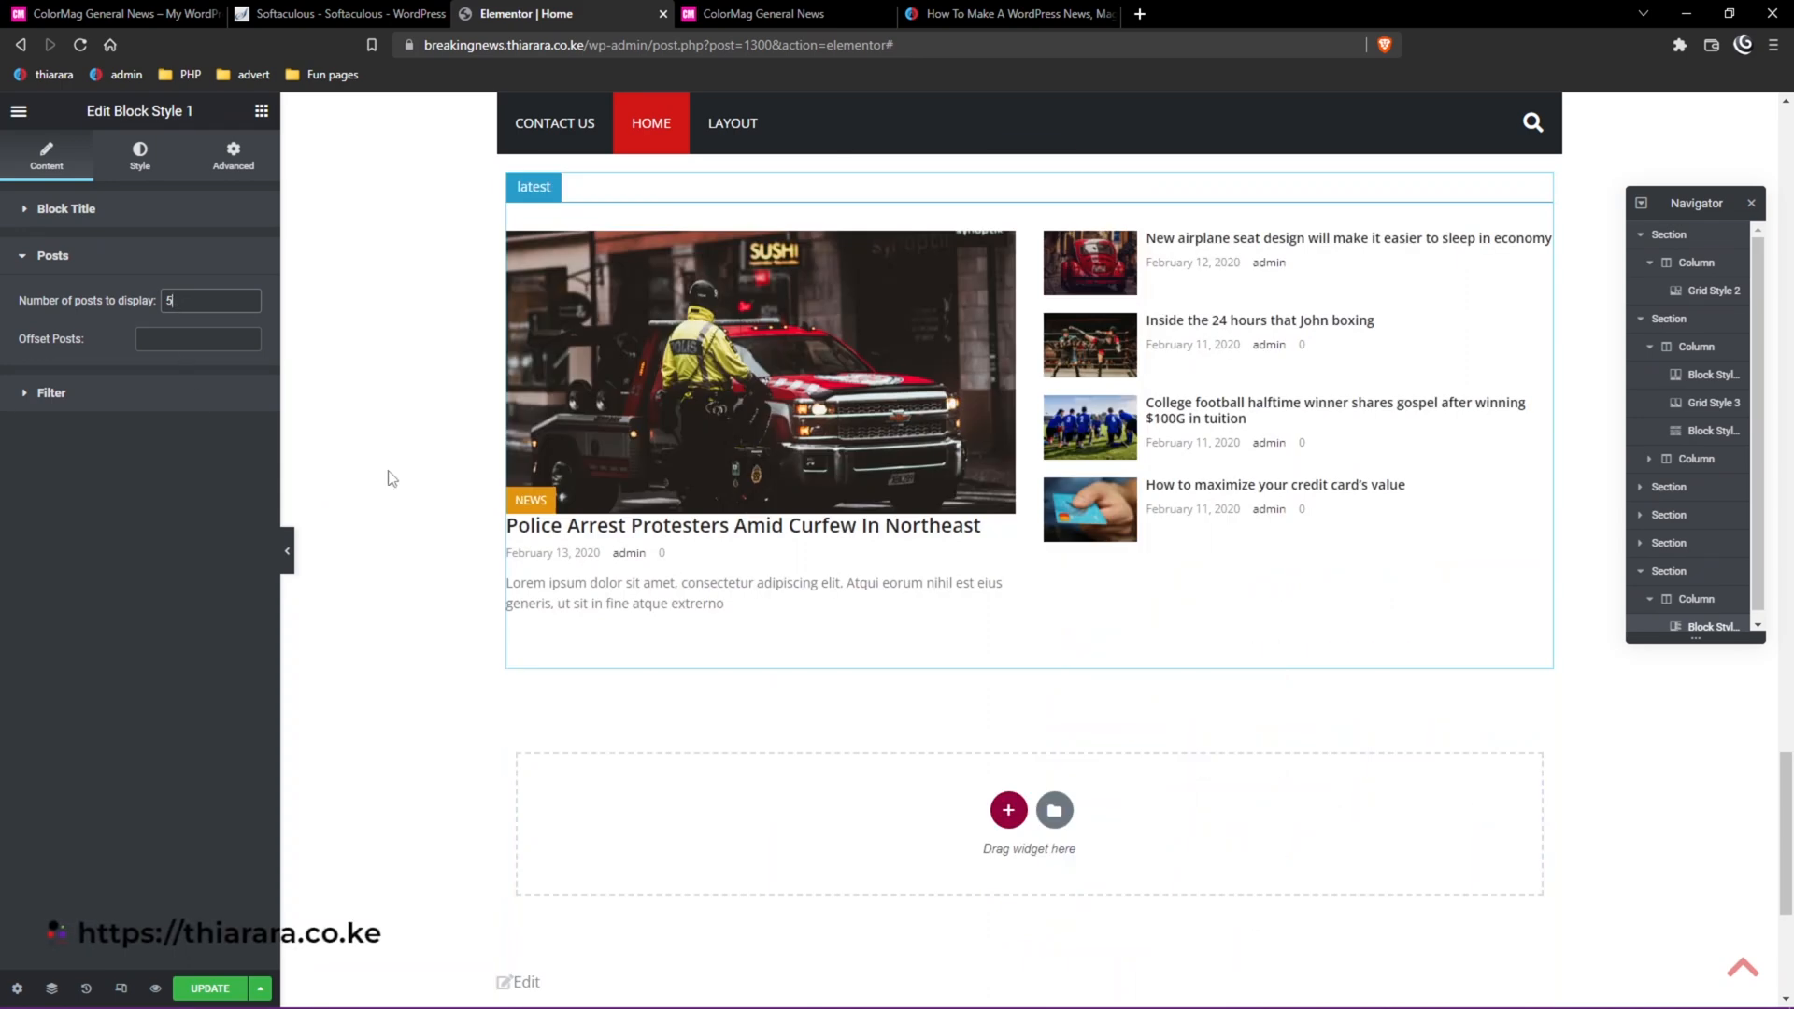
{"action": "key", "text": "BackSpace"}
{"action": "type", "text": "6"}
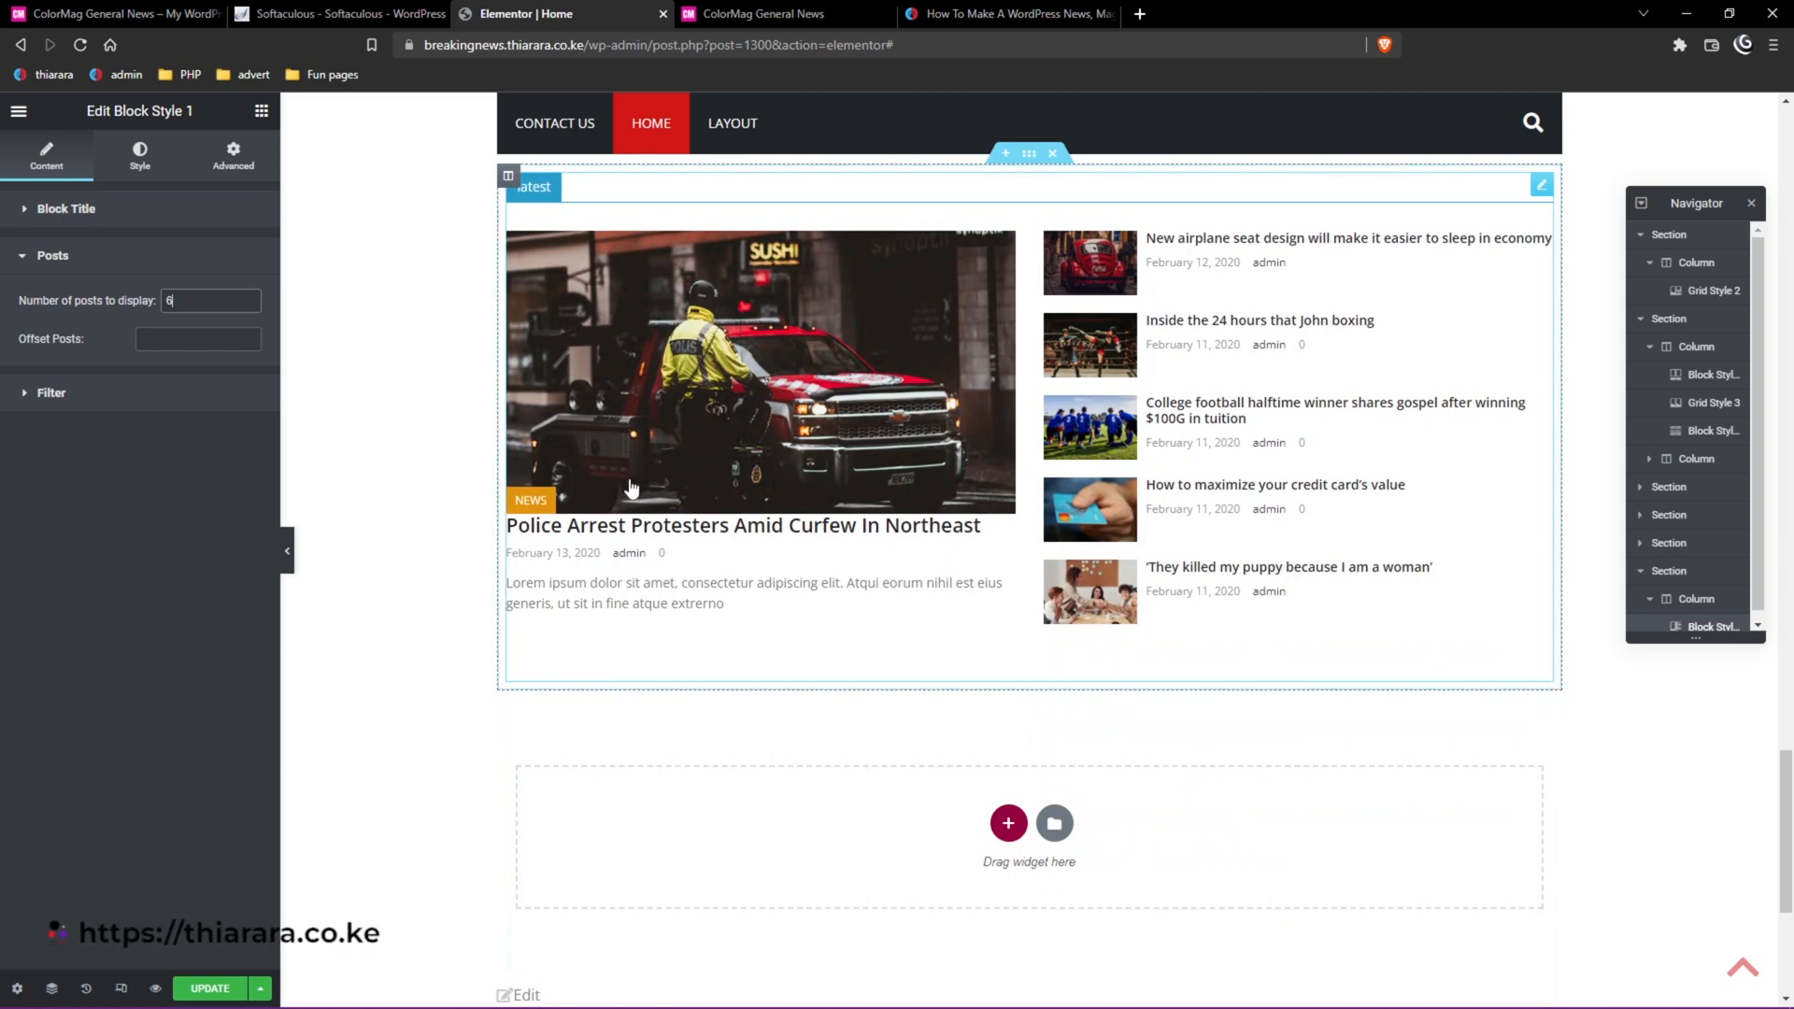
Filter the latest block to the Sports category, then delete the block from the page.
{"action": "left_click", "coordinate": [101, 398]}
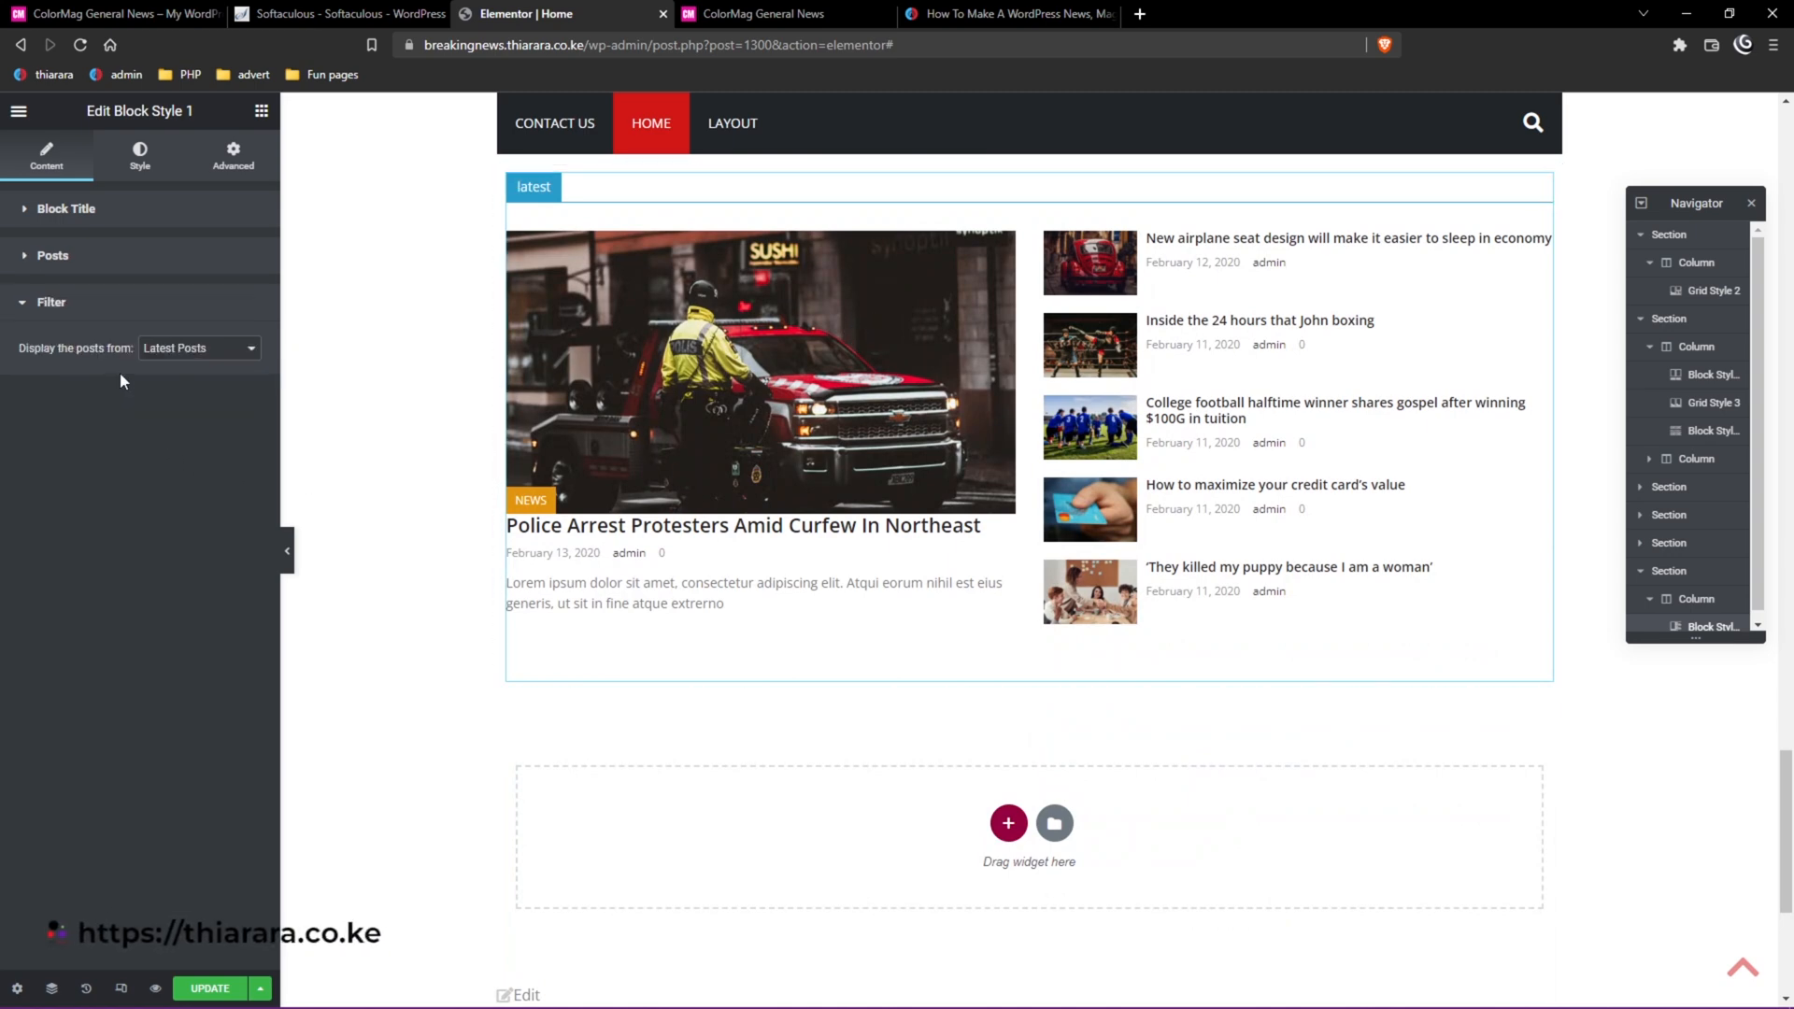
{"action": "left_click", "coordinate": [171, 355]}
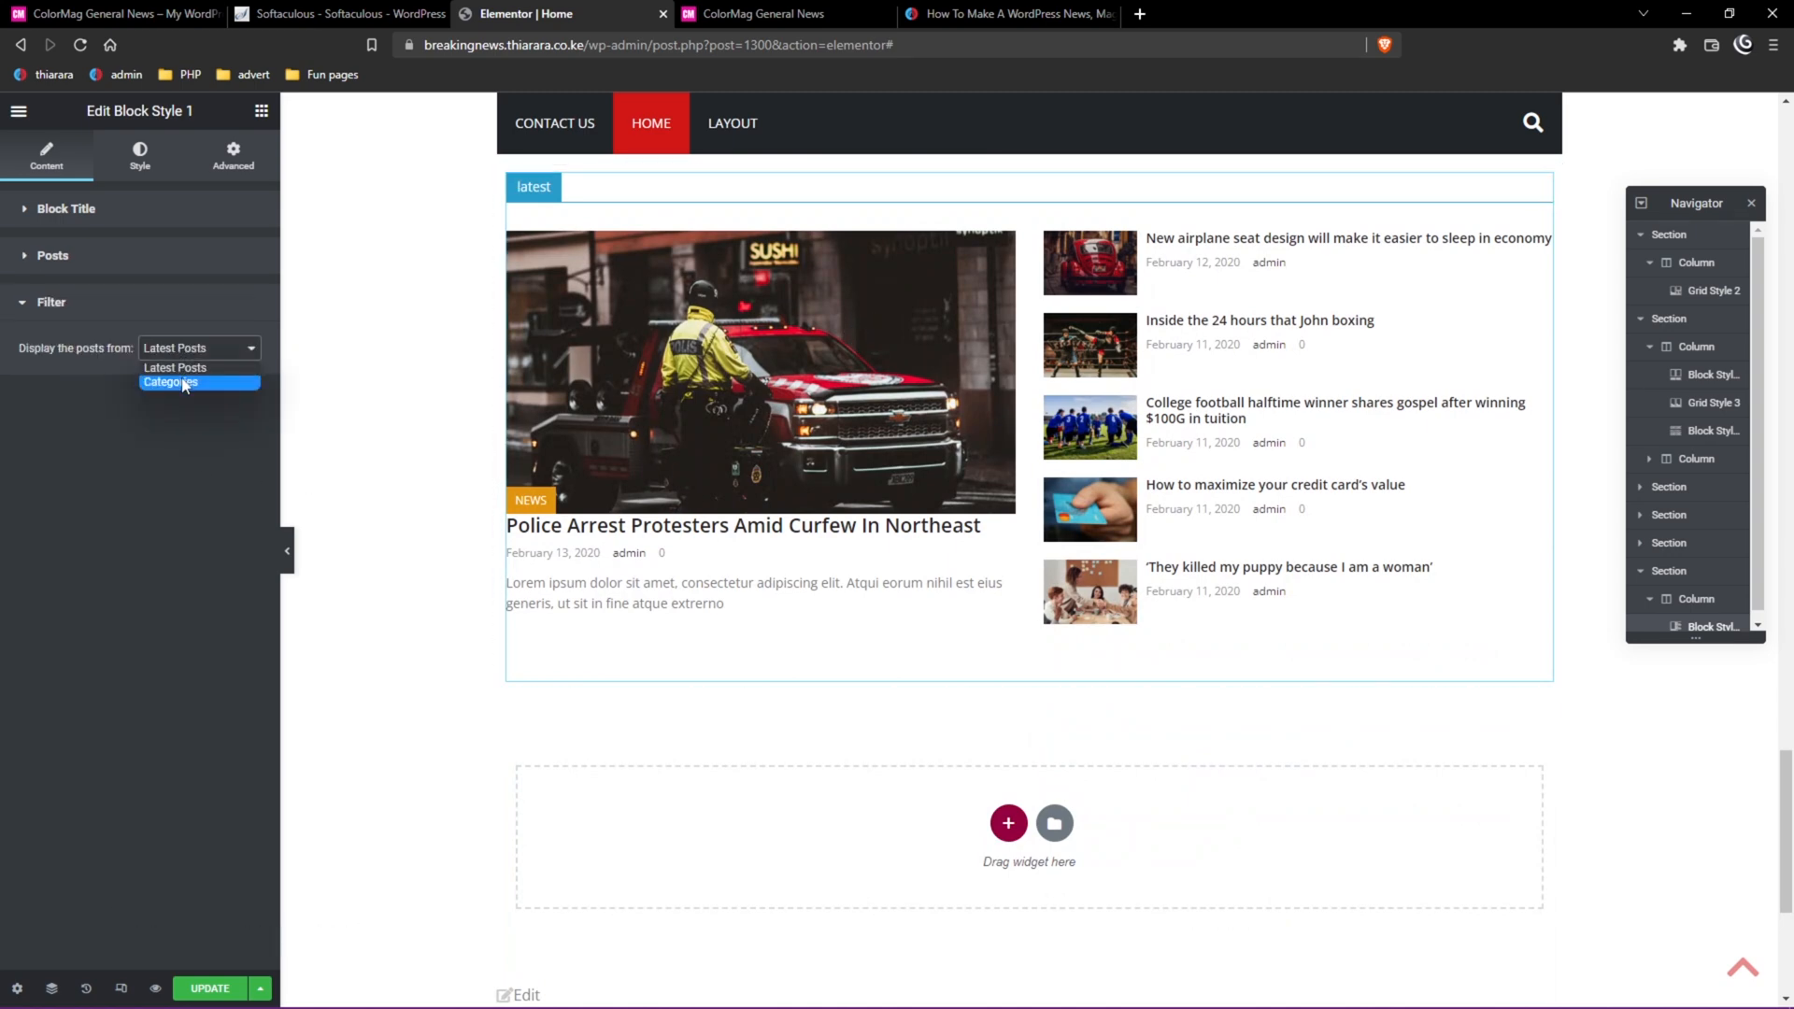
{"action": "left_click", "coordinate": [183, 383]}
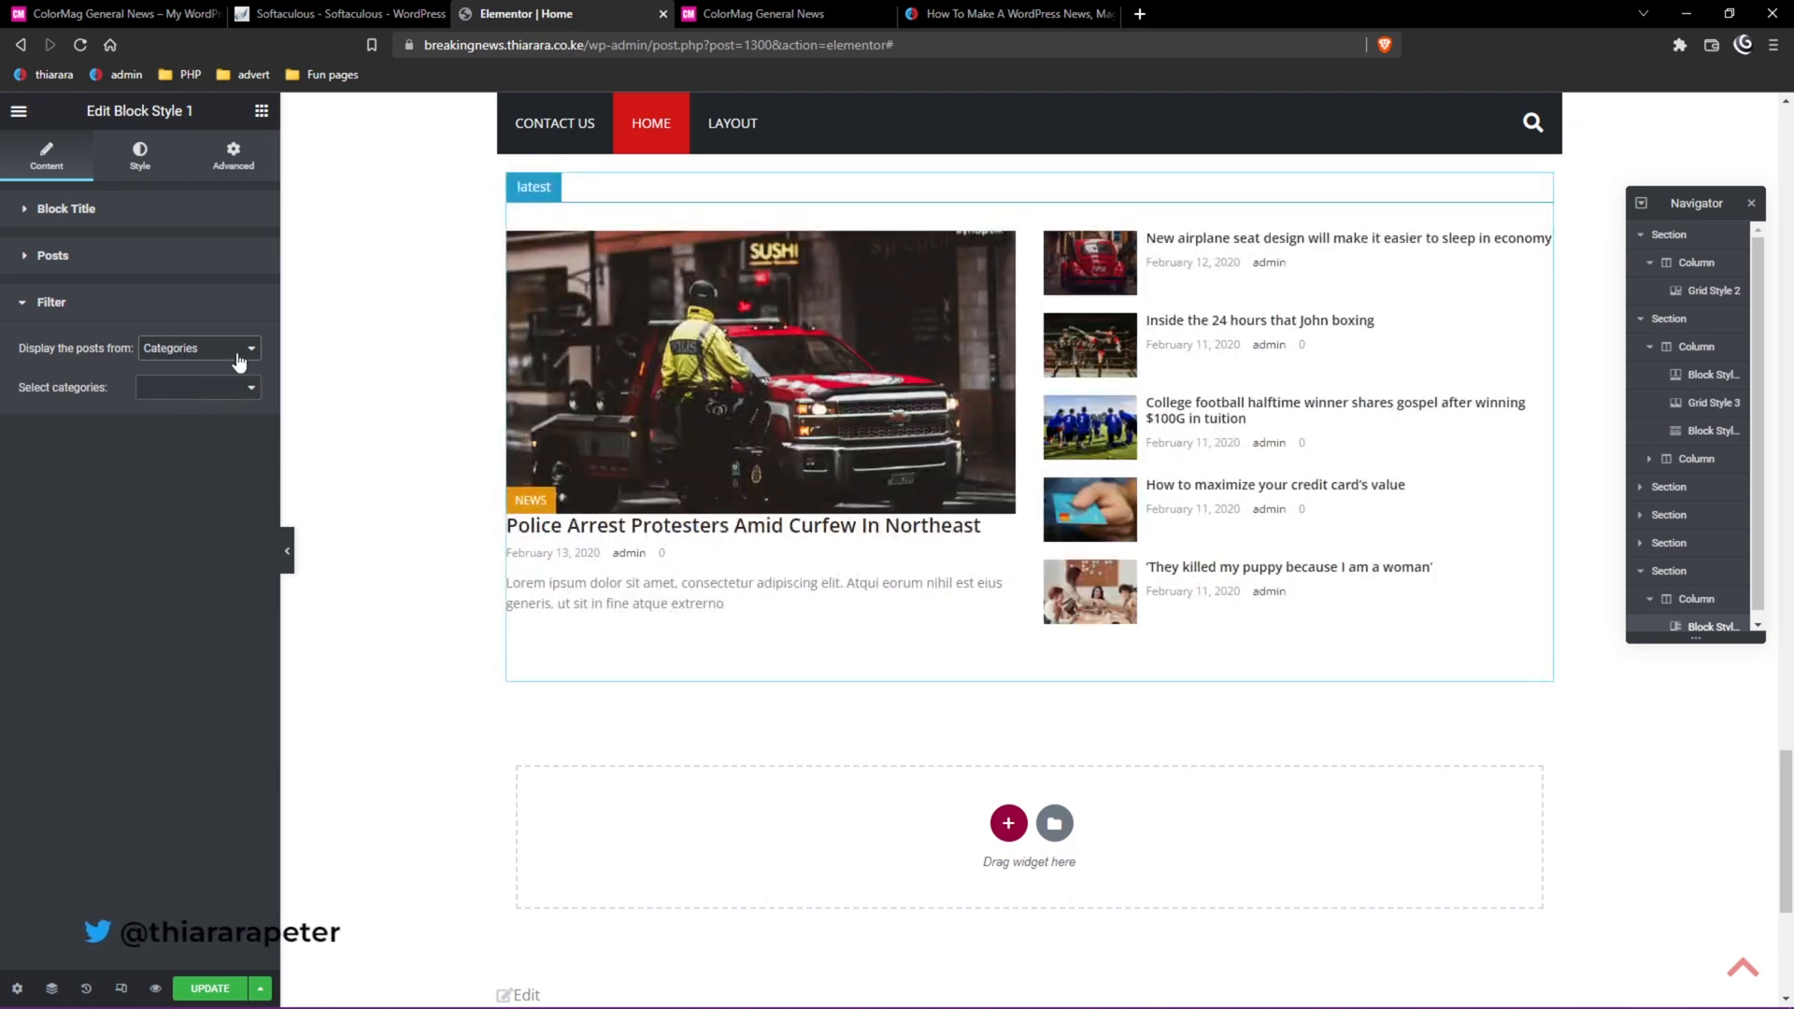
{"action": "left_click", "coordinate": [243, 387]}
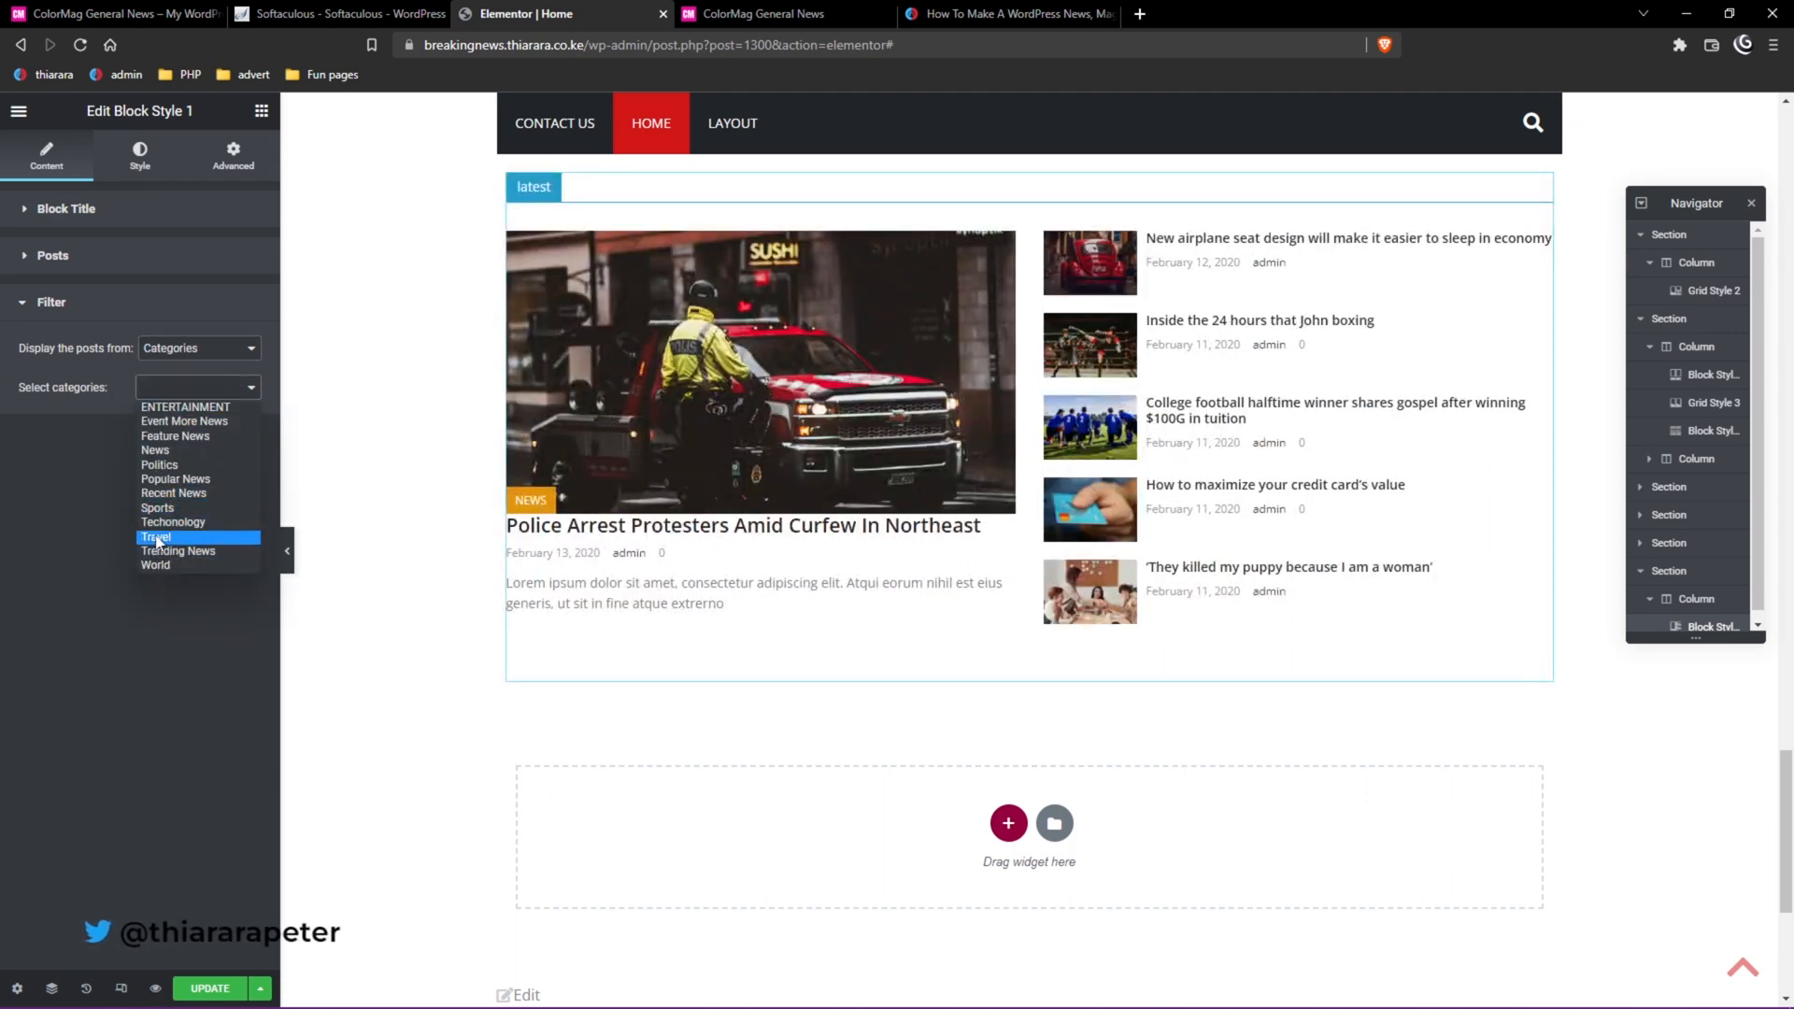
{"action": "left_click", "coordinate": [163, 508]}
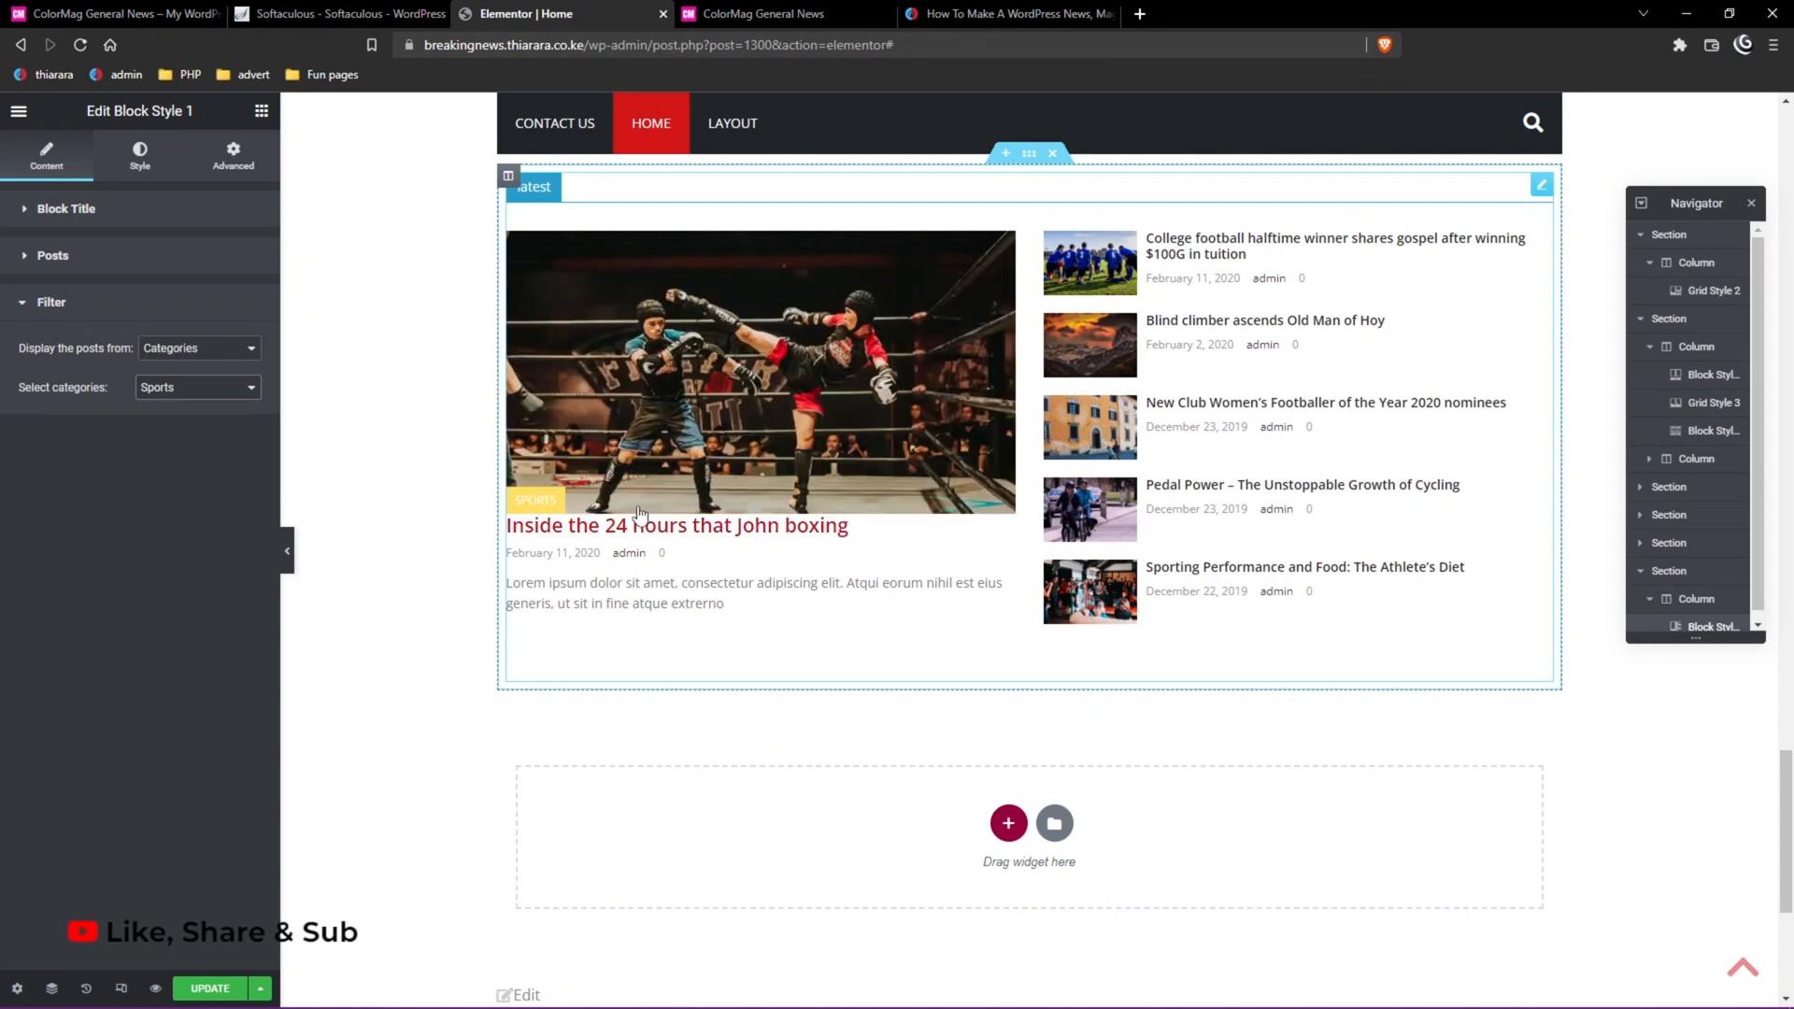
{"action": "scroll", "coordinate": [988, 436], "scroll_direction": "up", "scroll_amount": 3}
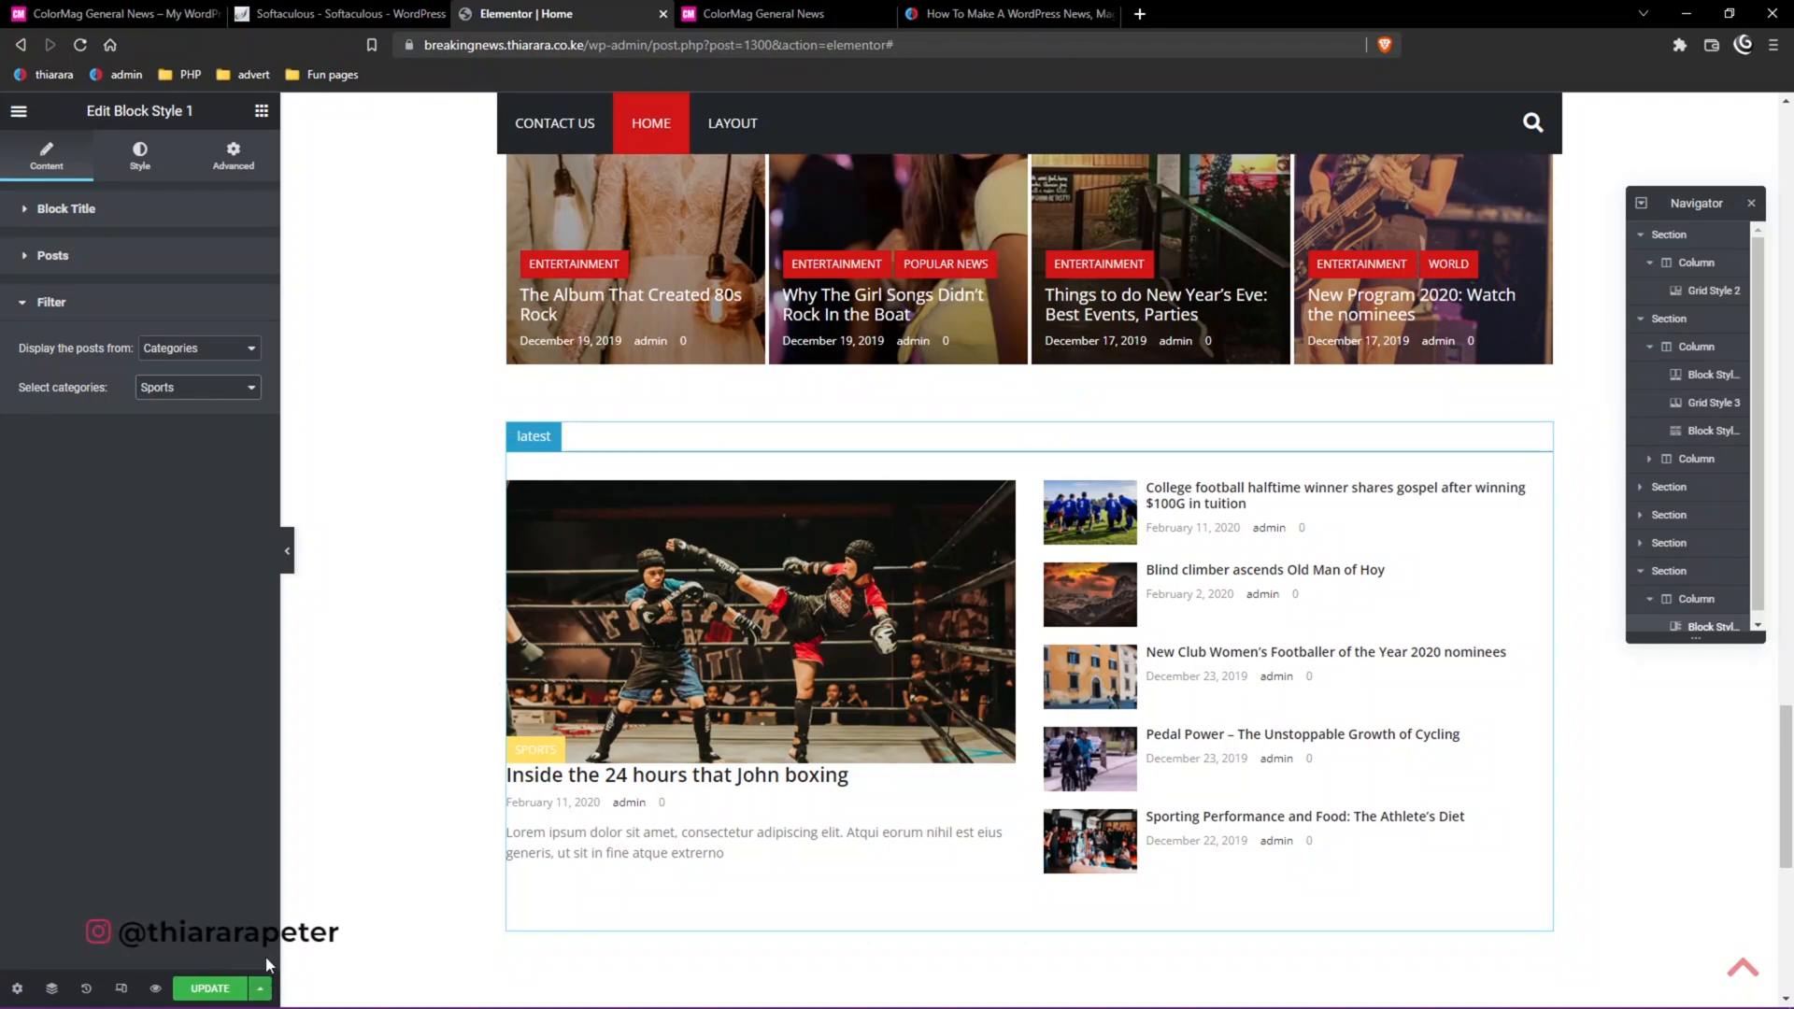
{"action": "left_click", "coordinate": [1052, 402]}
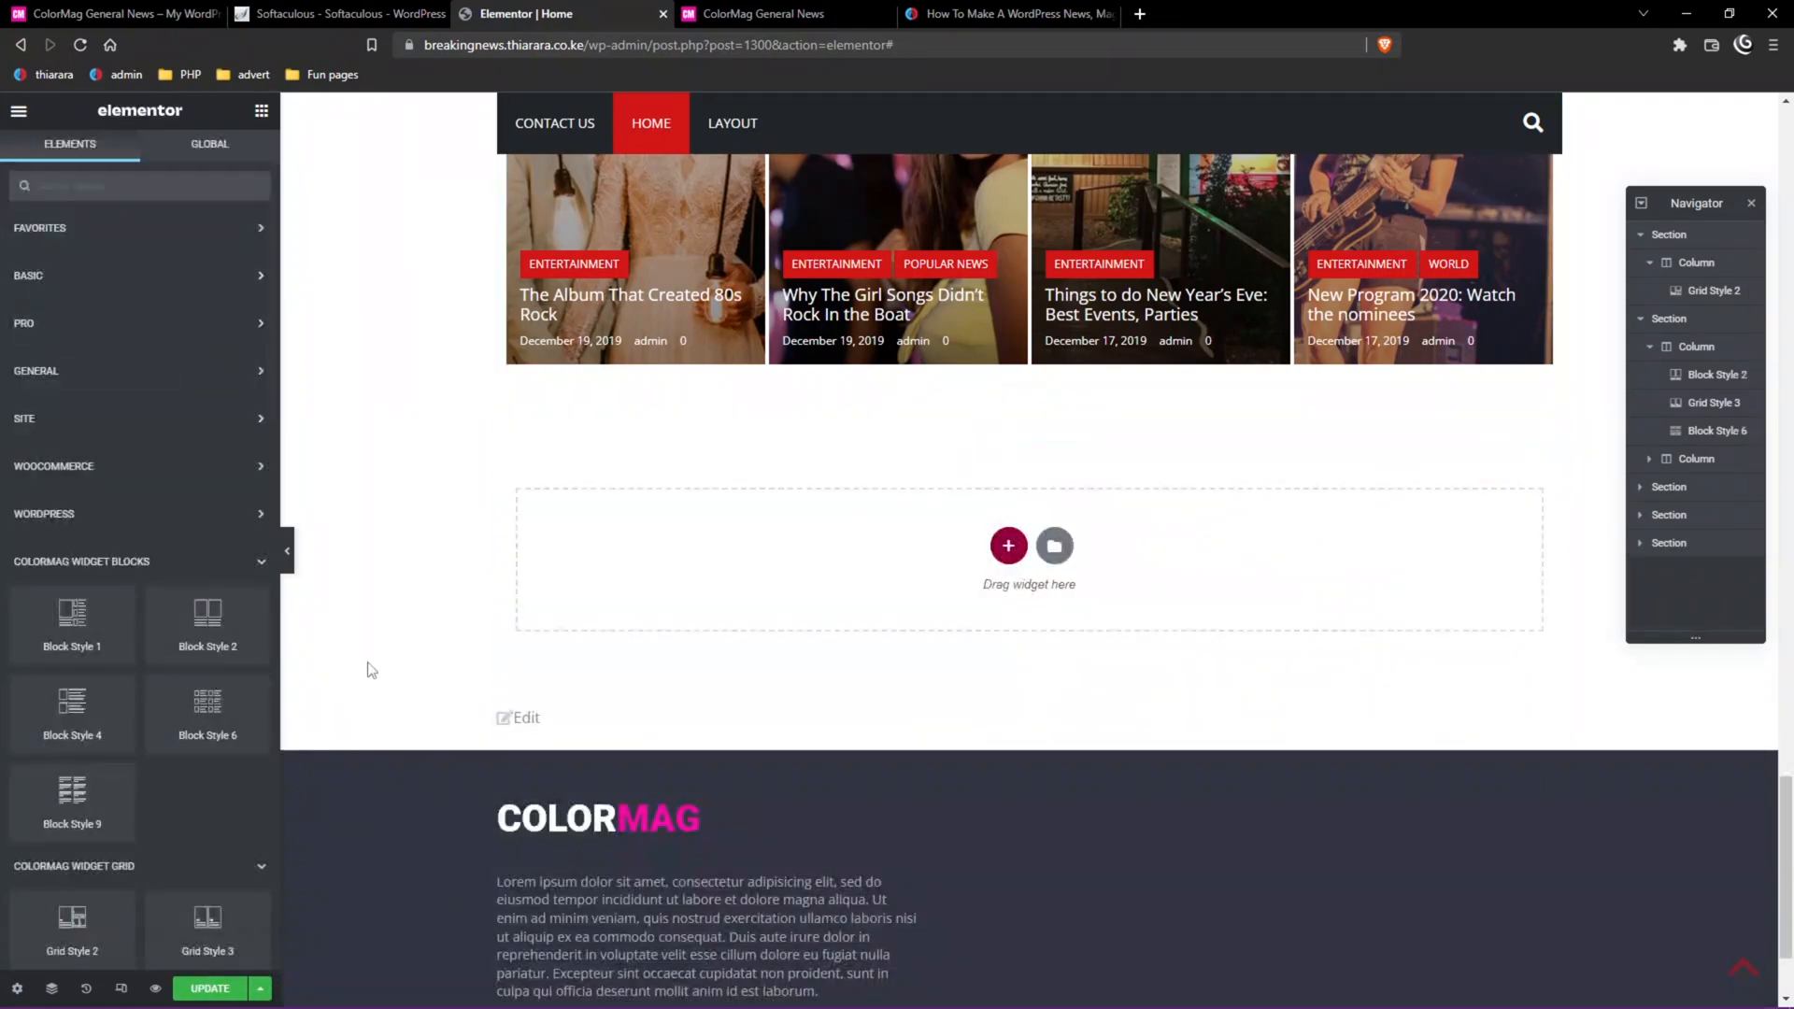
Add a single-column section near the footer and place a Grid Style 2 widget in it.
{"action": "scroll", "coordinate": [84, 739], "scroll_direction": "down", "scroll_amount": 2}
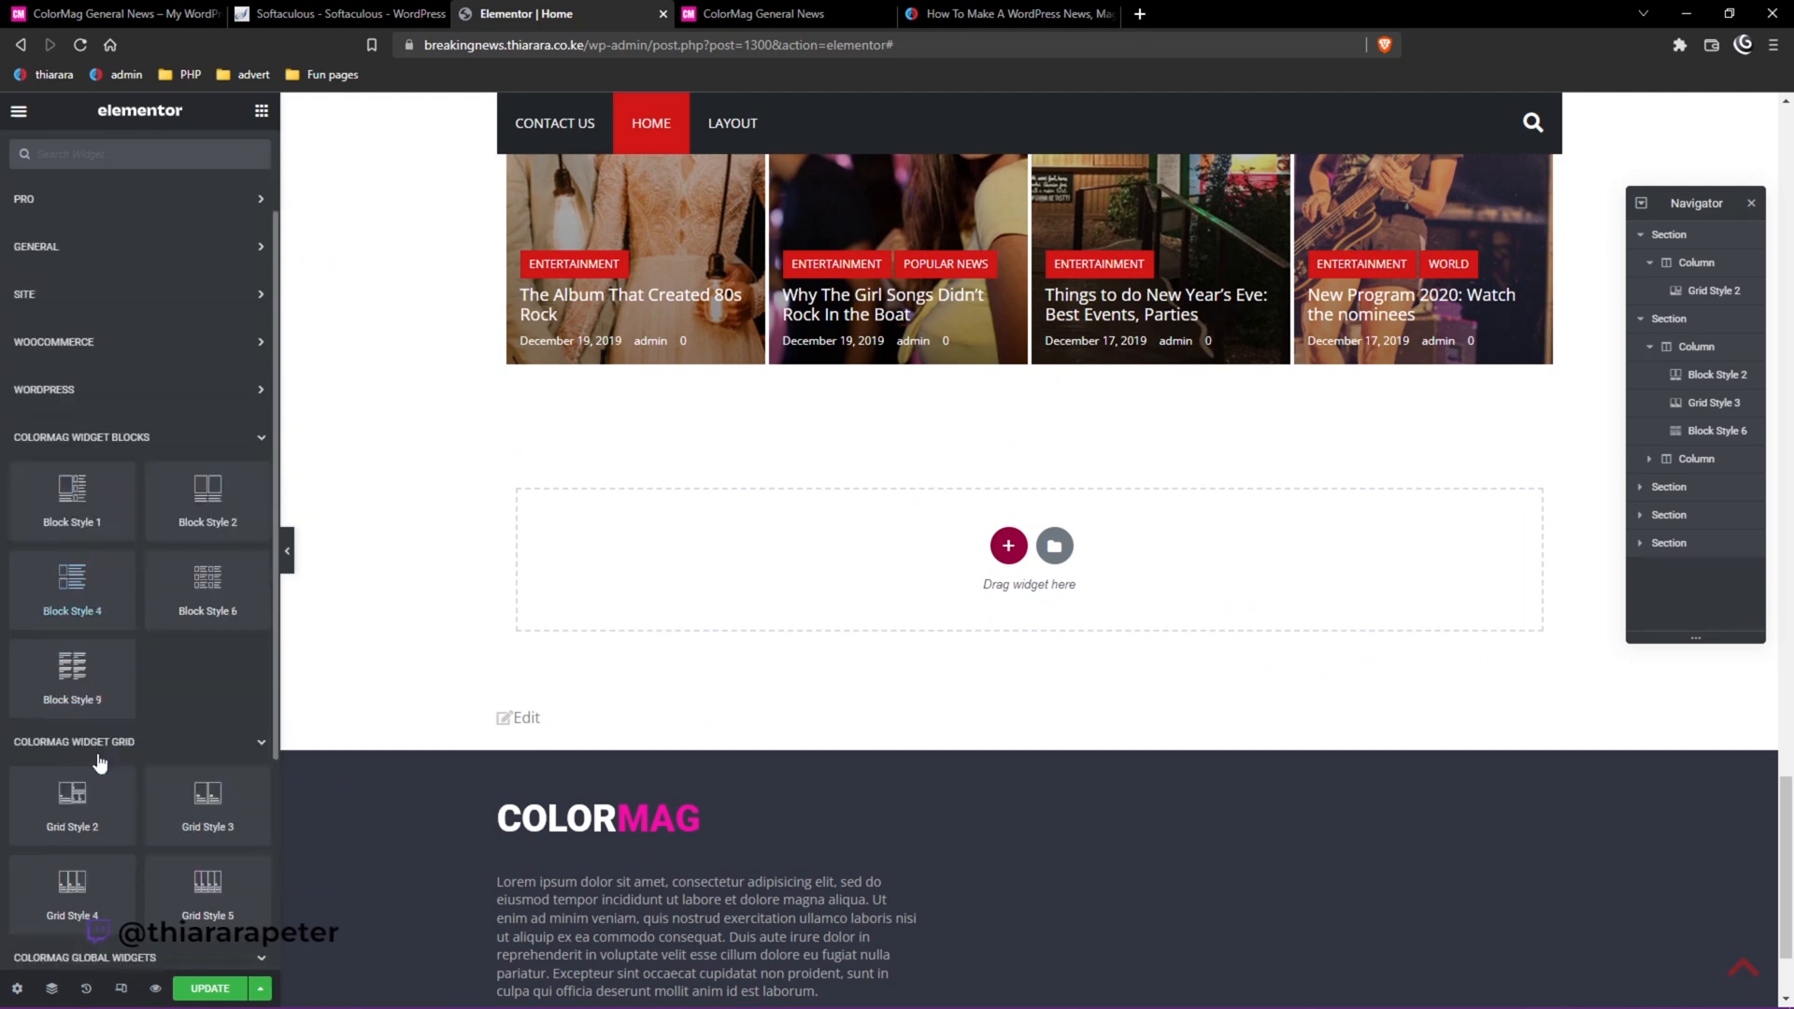
{"action": "left_click", "coordinate": [1009, 542]}
{"action": "left_click", "coordinate": [786, 591]}
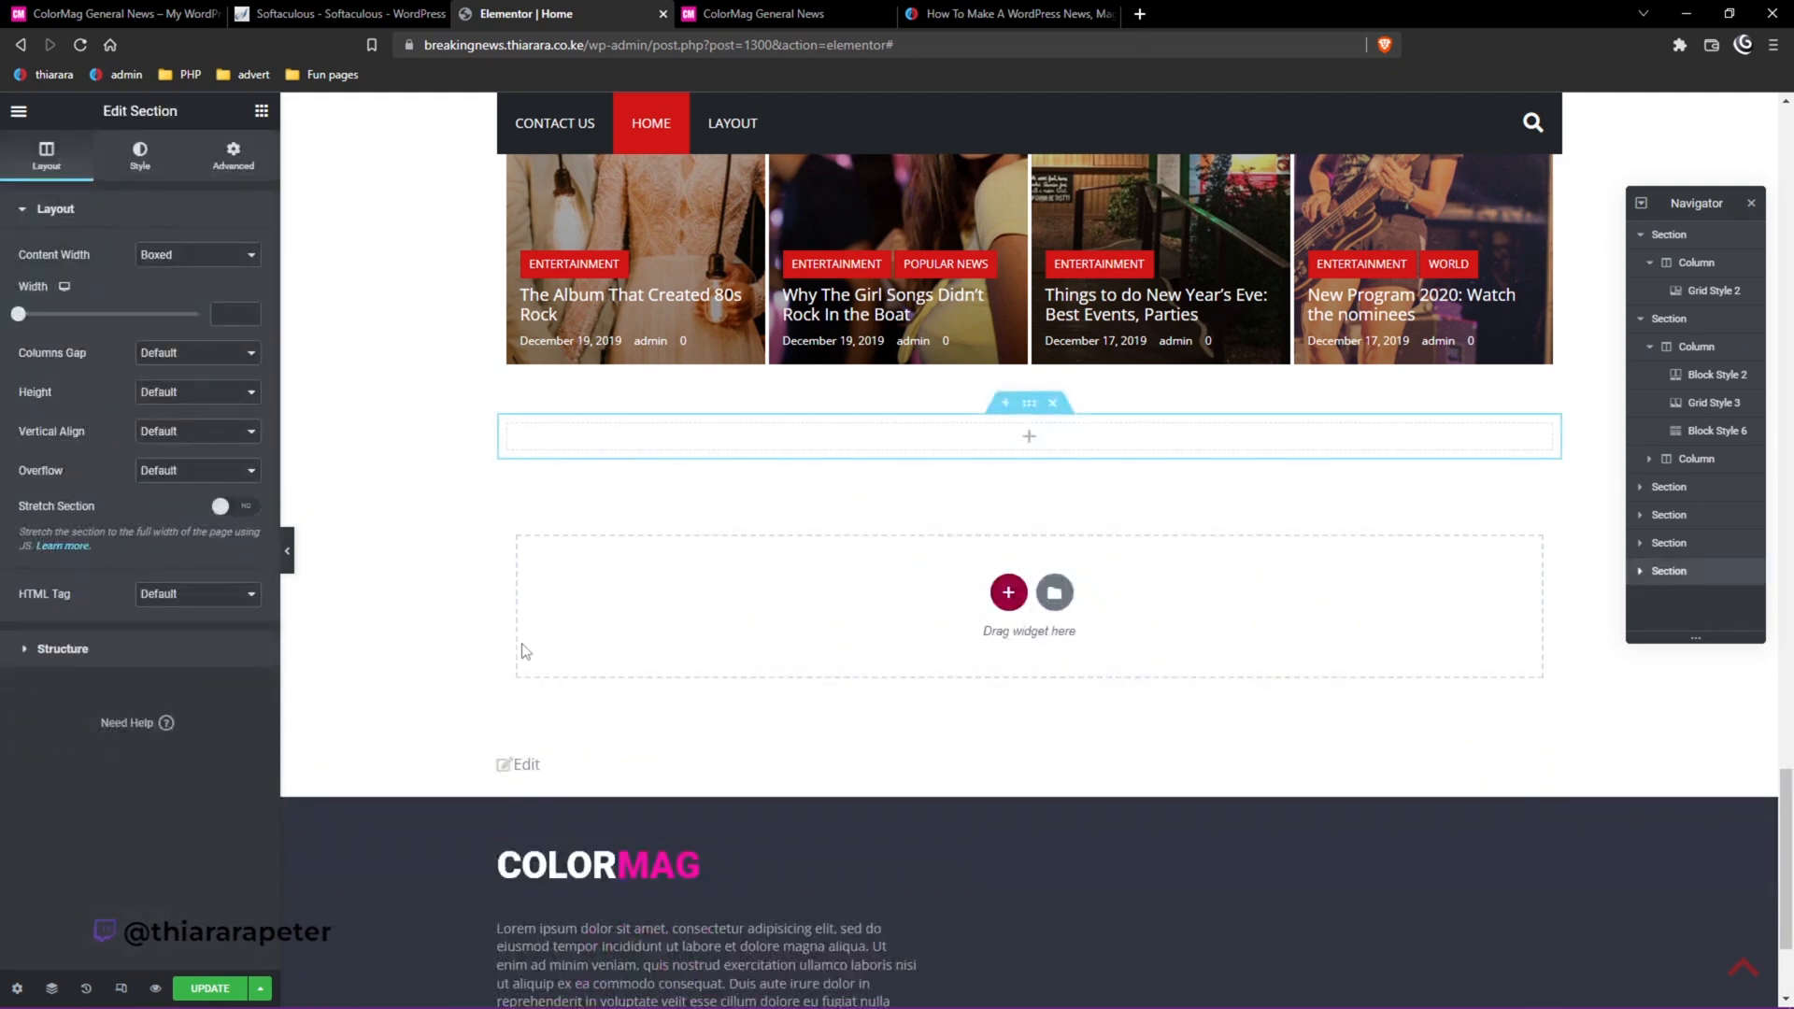
{"action": "left_click", "coordinate": [262, 110]}
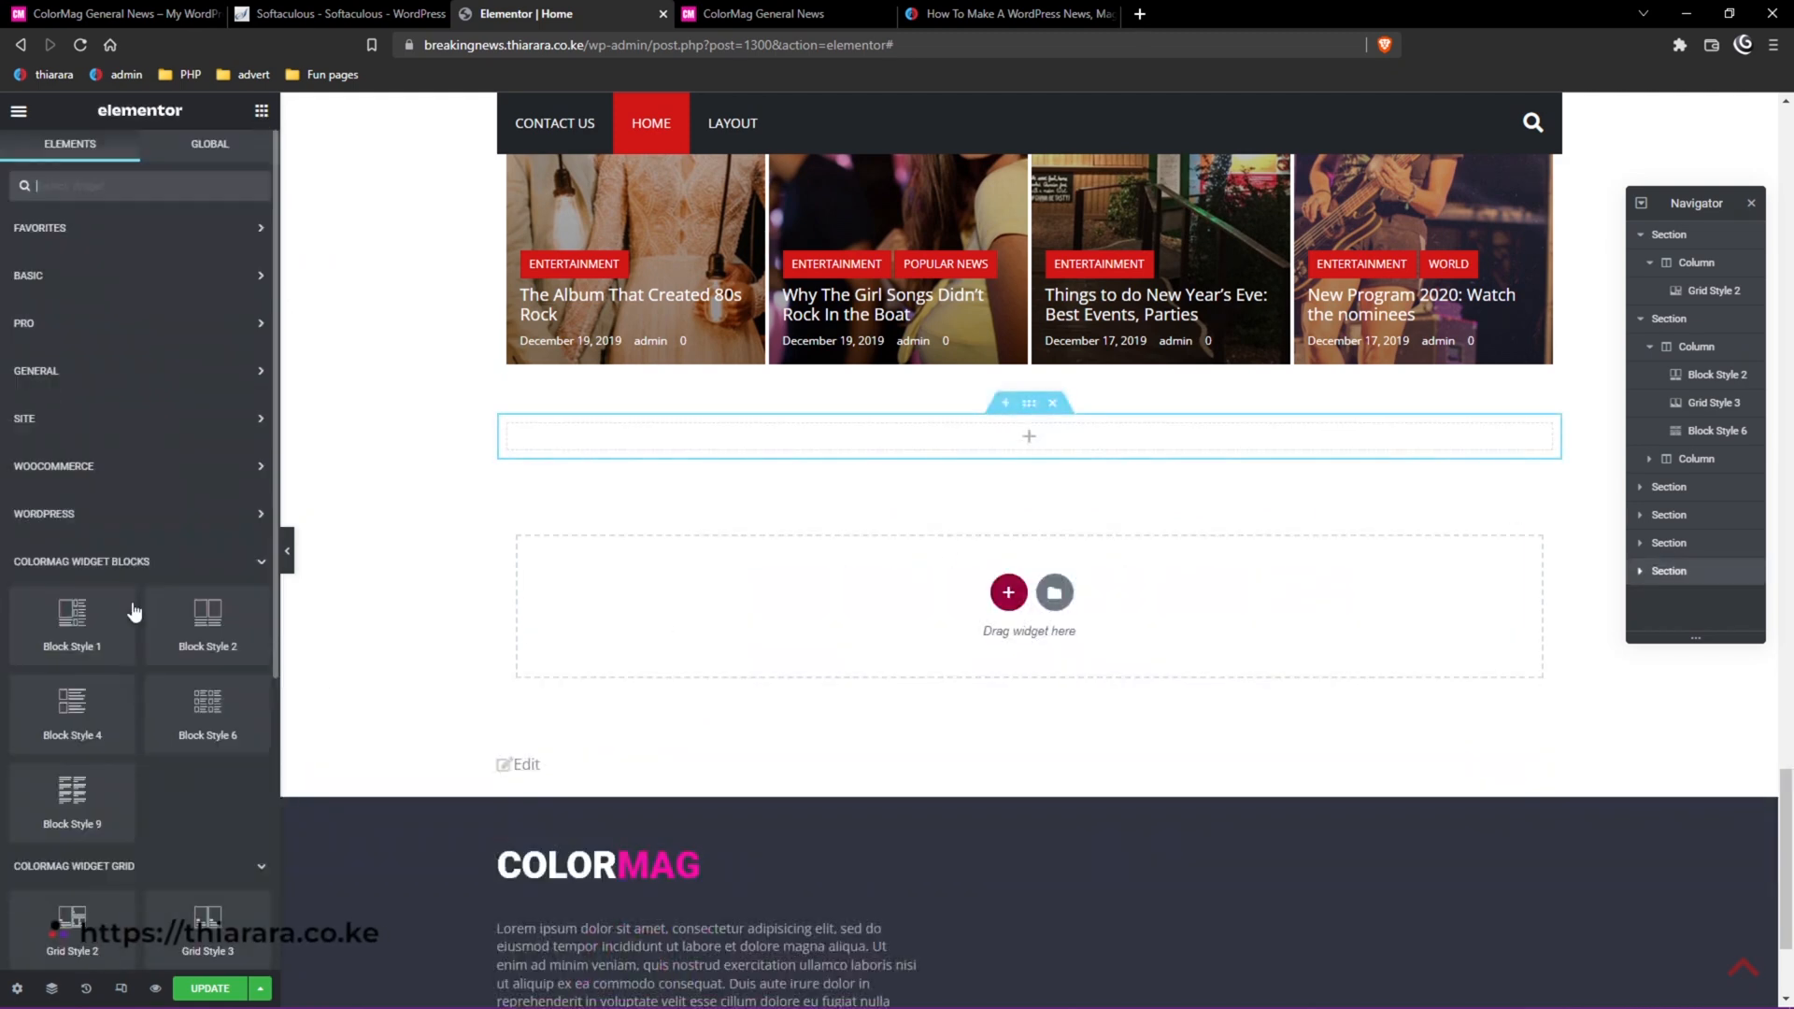
{"action": "scroll", "coordinate": [114, 823], "scroll_direction": "down", "scroll_amount": 3}
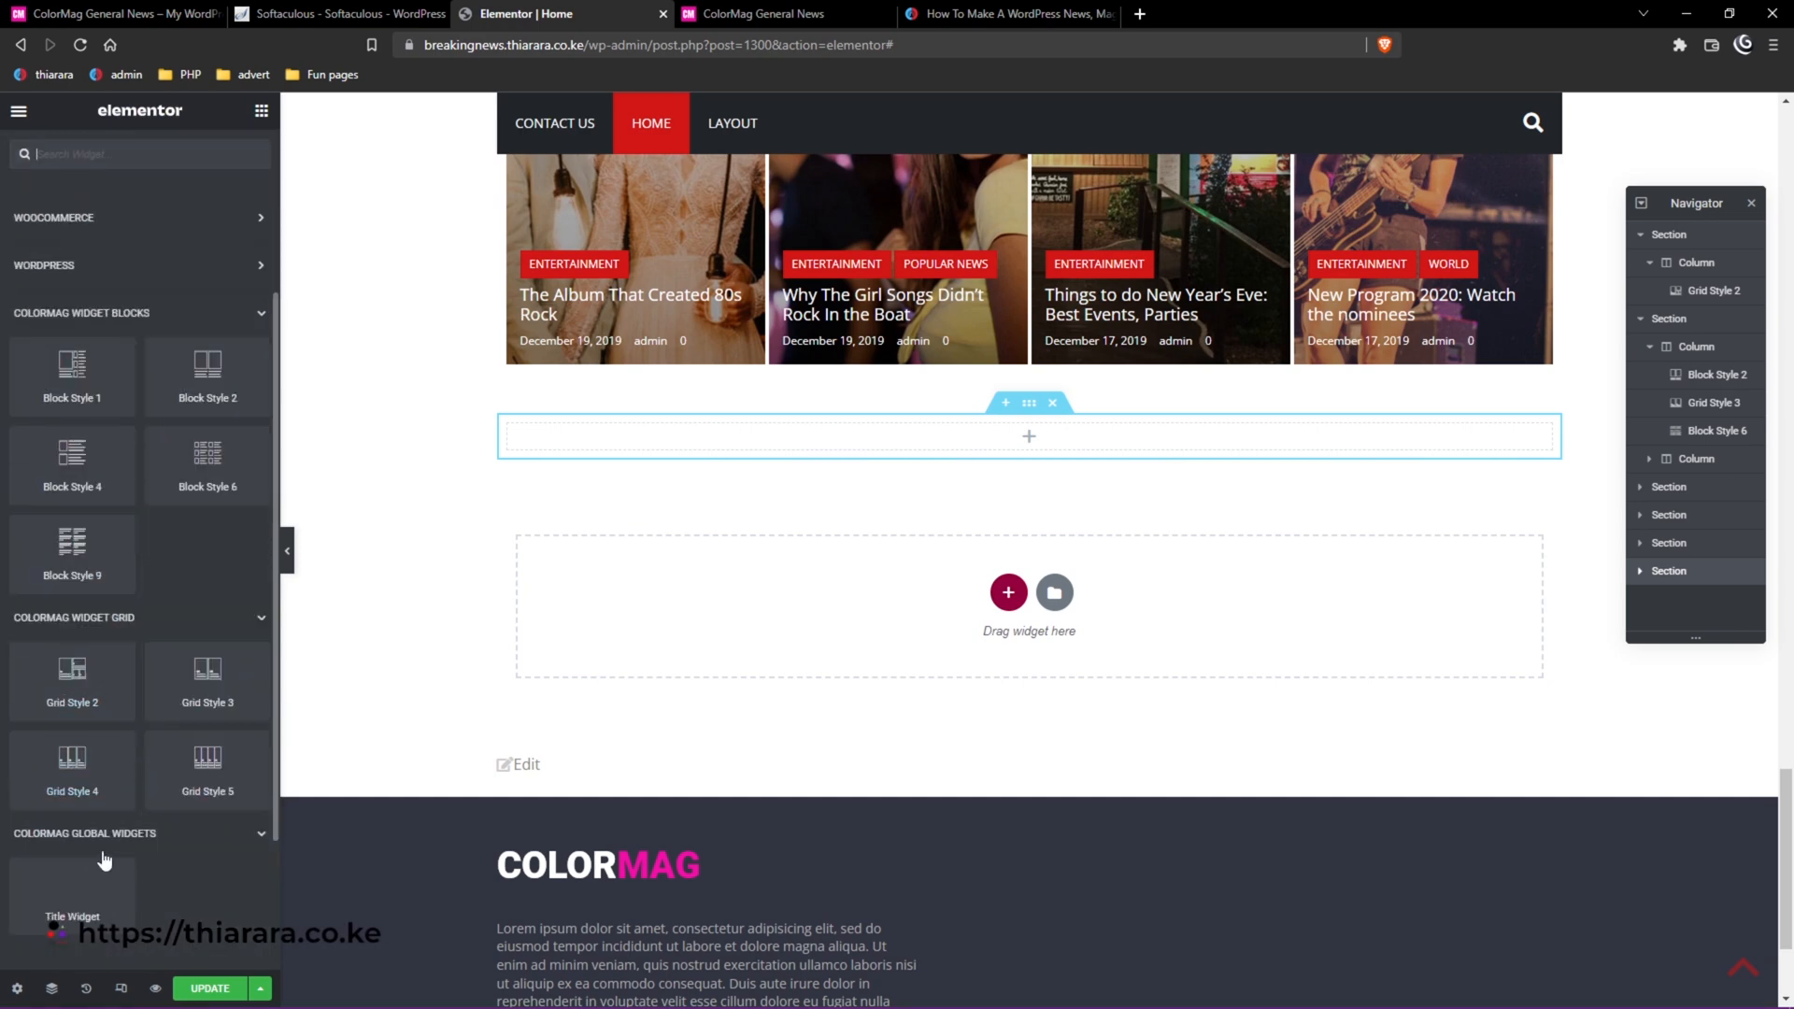
{"action": "scroll", "coordinate": [105, 861], "scroll_direction": "down", "scroll_amount": 2}
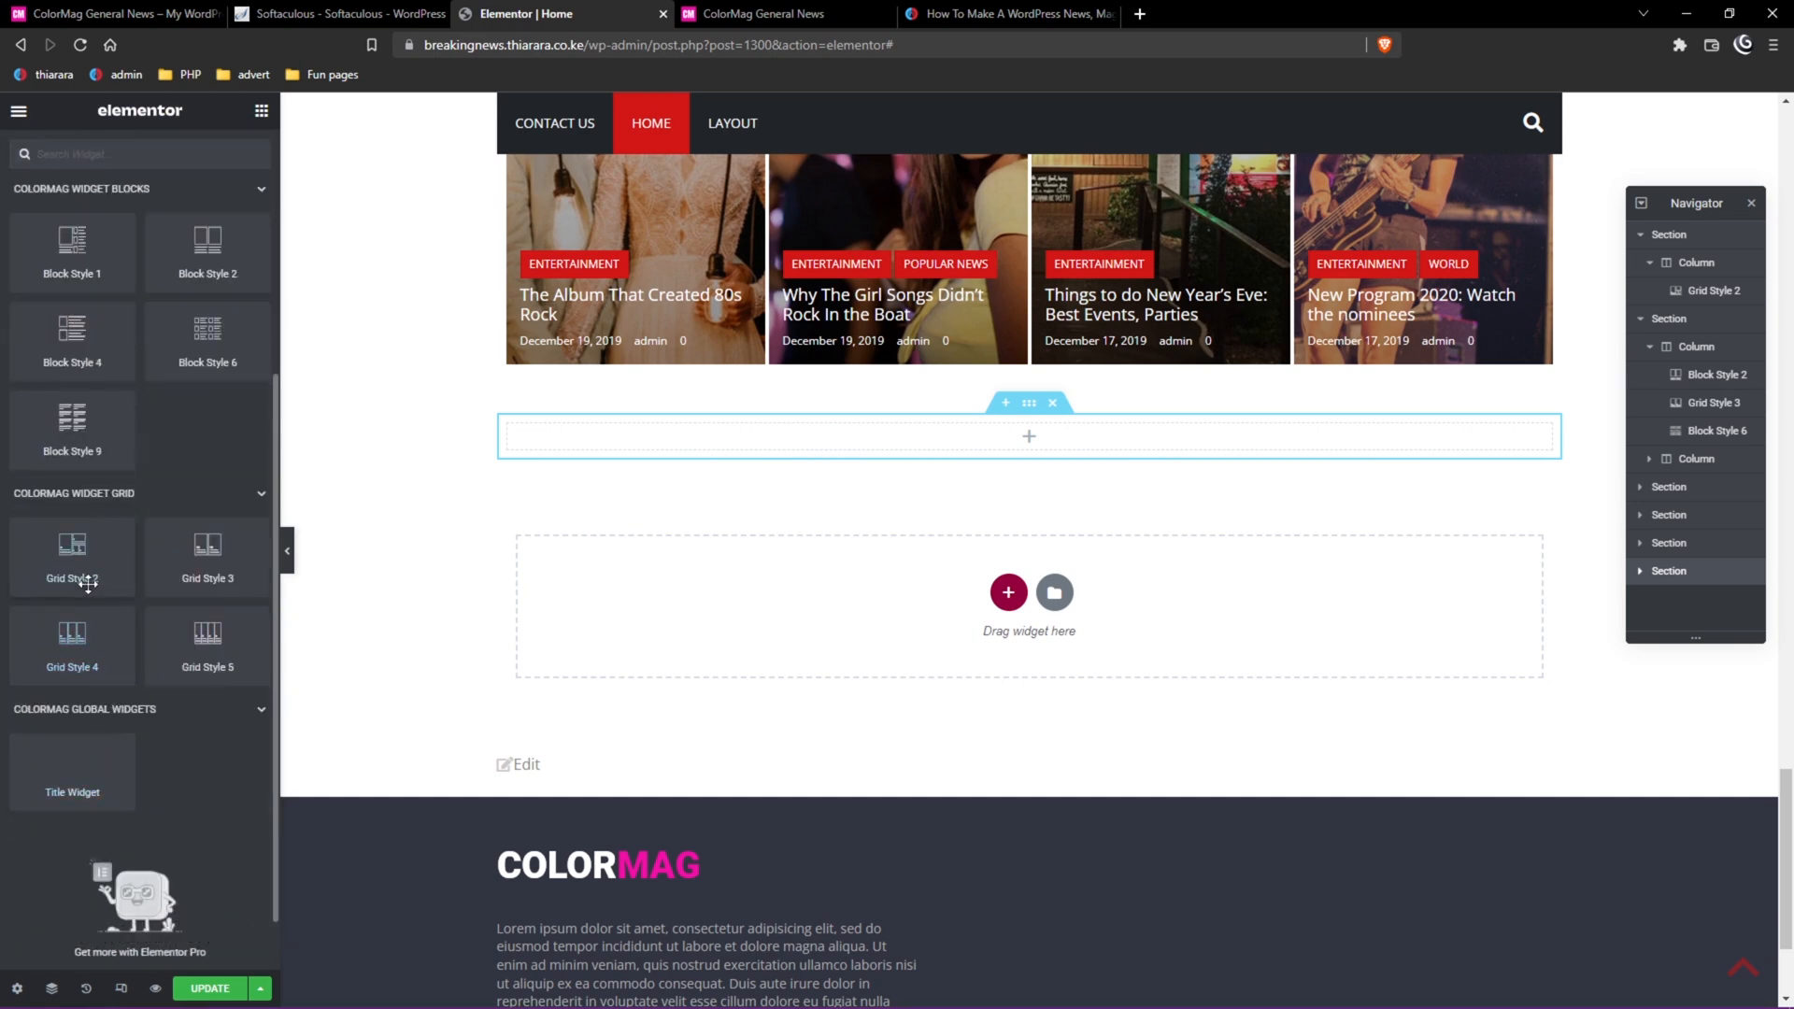
{"action": "left_click_drag", "start_coordinate": [603, 611], "coordinate": [809, 450]}
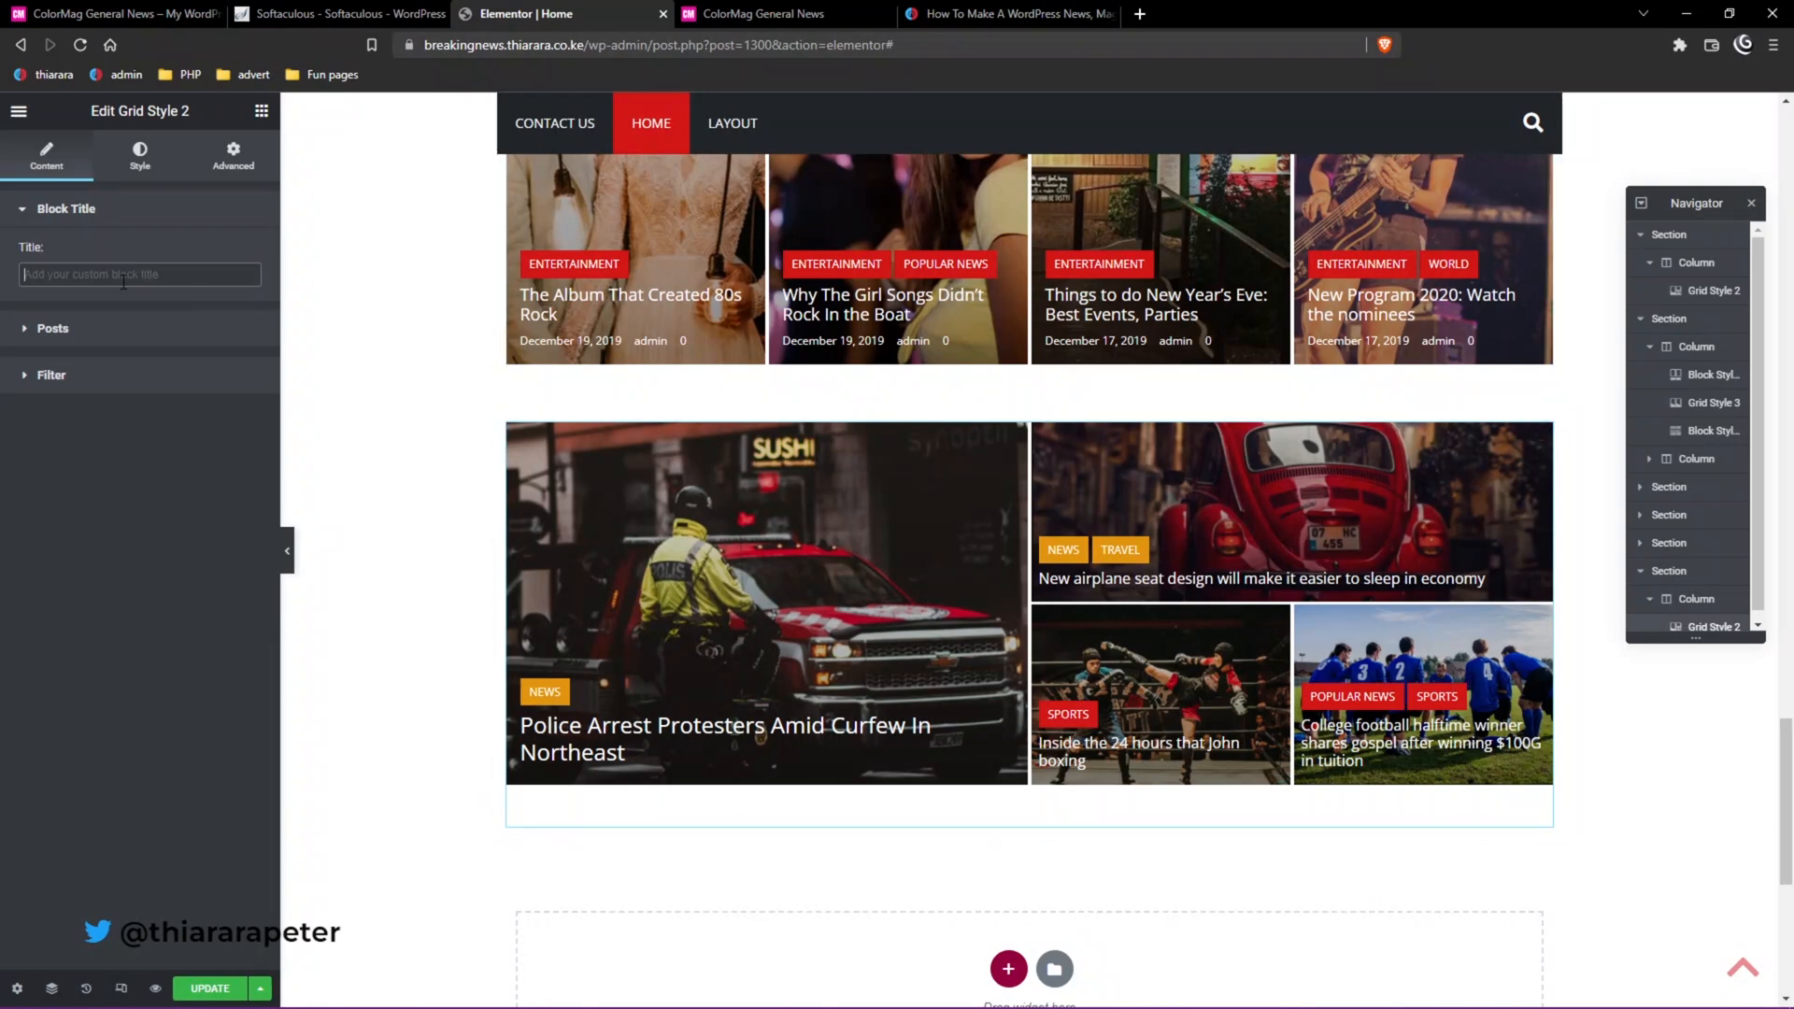
Filter the Grid Style 2 widget to show only Sports category posts.
{"action": "left_click", "coordinate": [79, 330]}
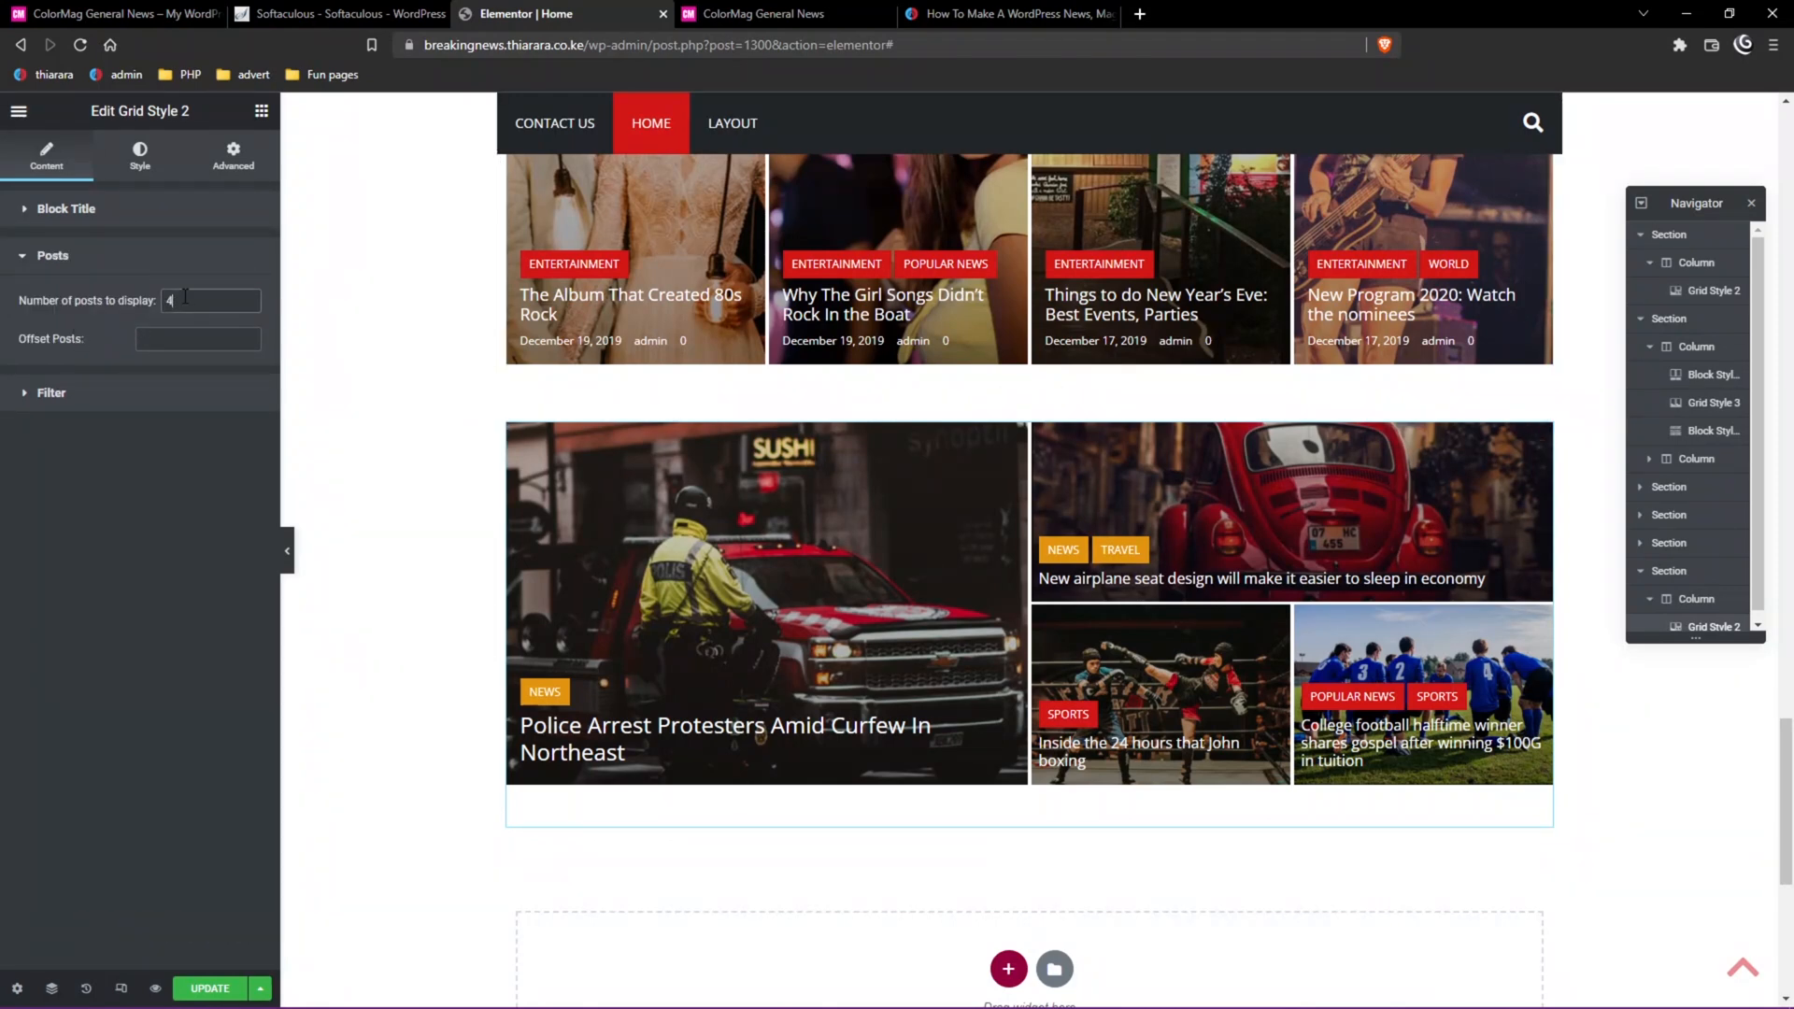
{"action": "left_click", "coordinate": [107, 400]}
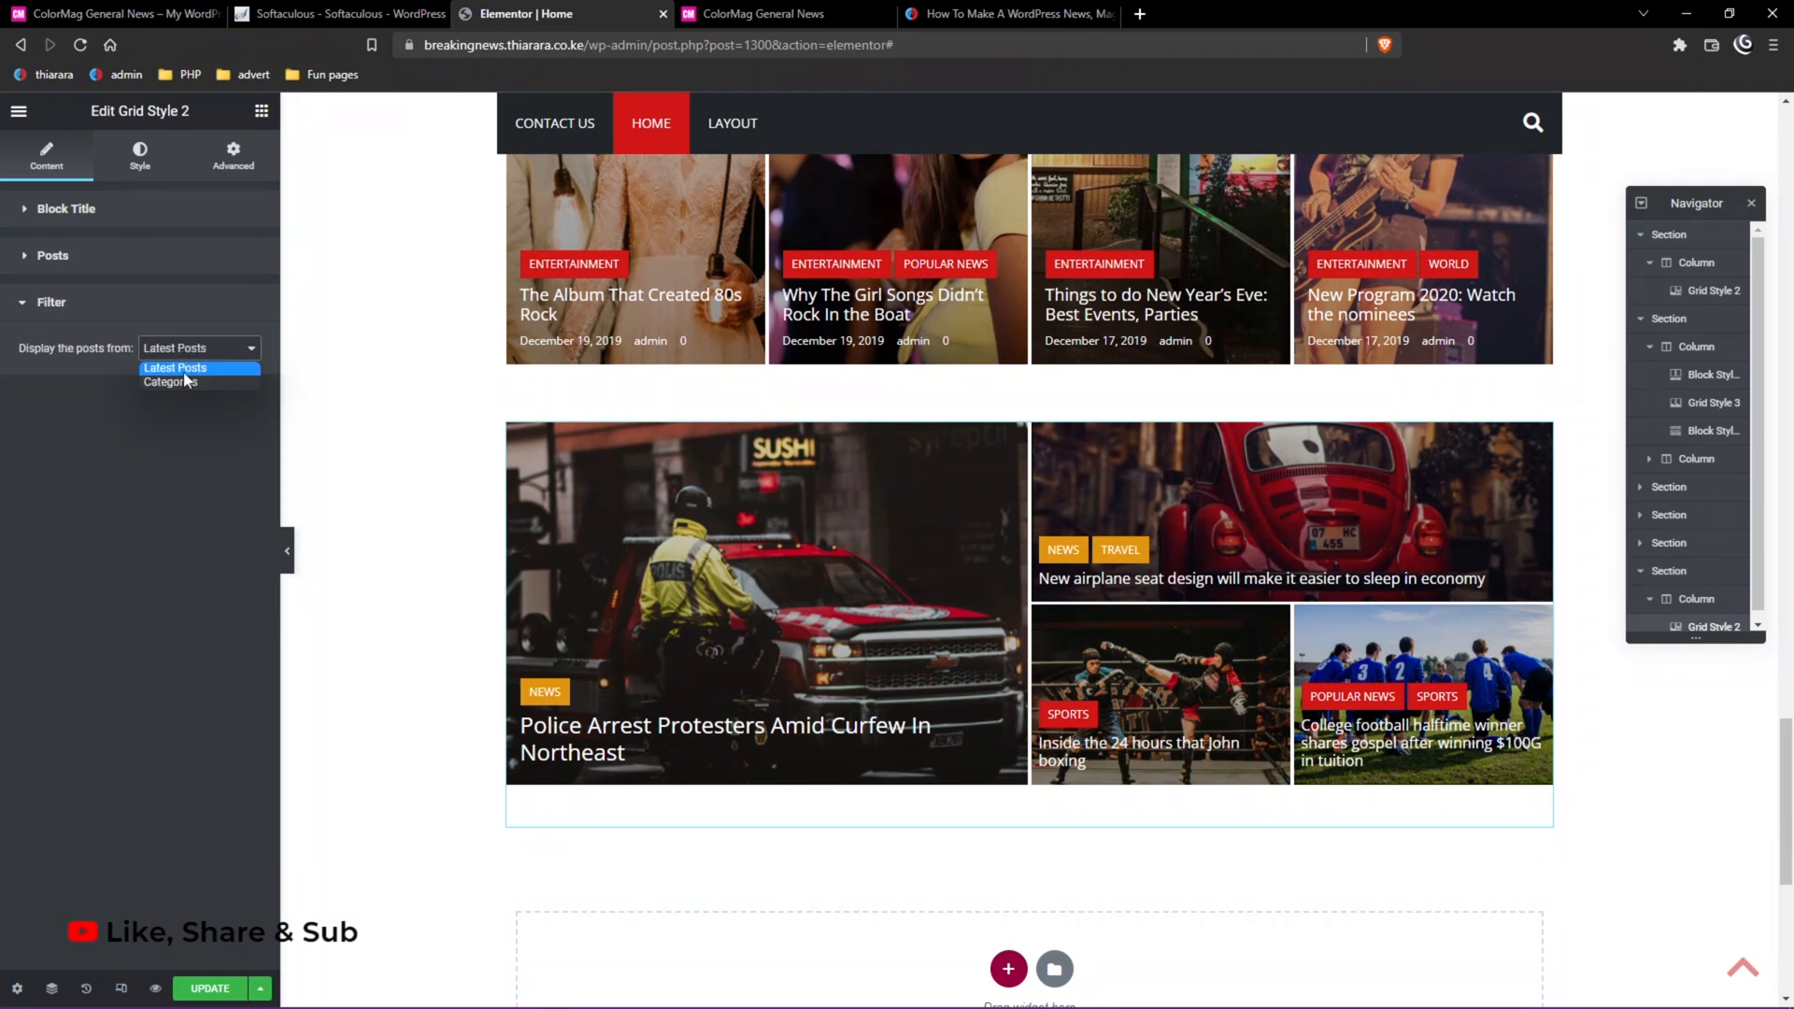
{"action": "left_click", "coordinate": [170, 382]}
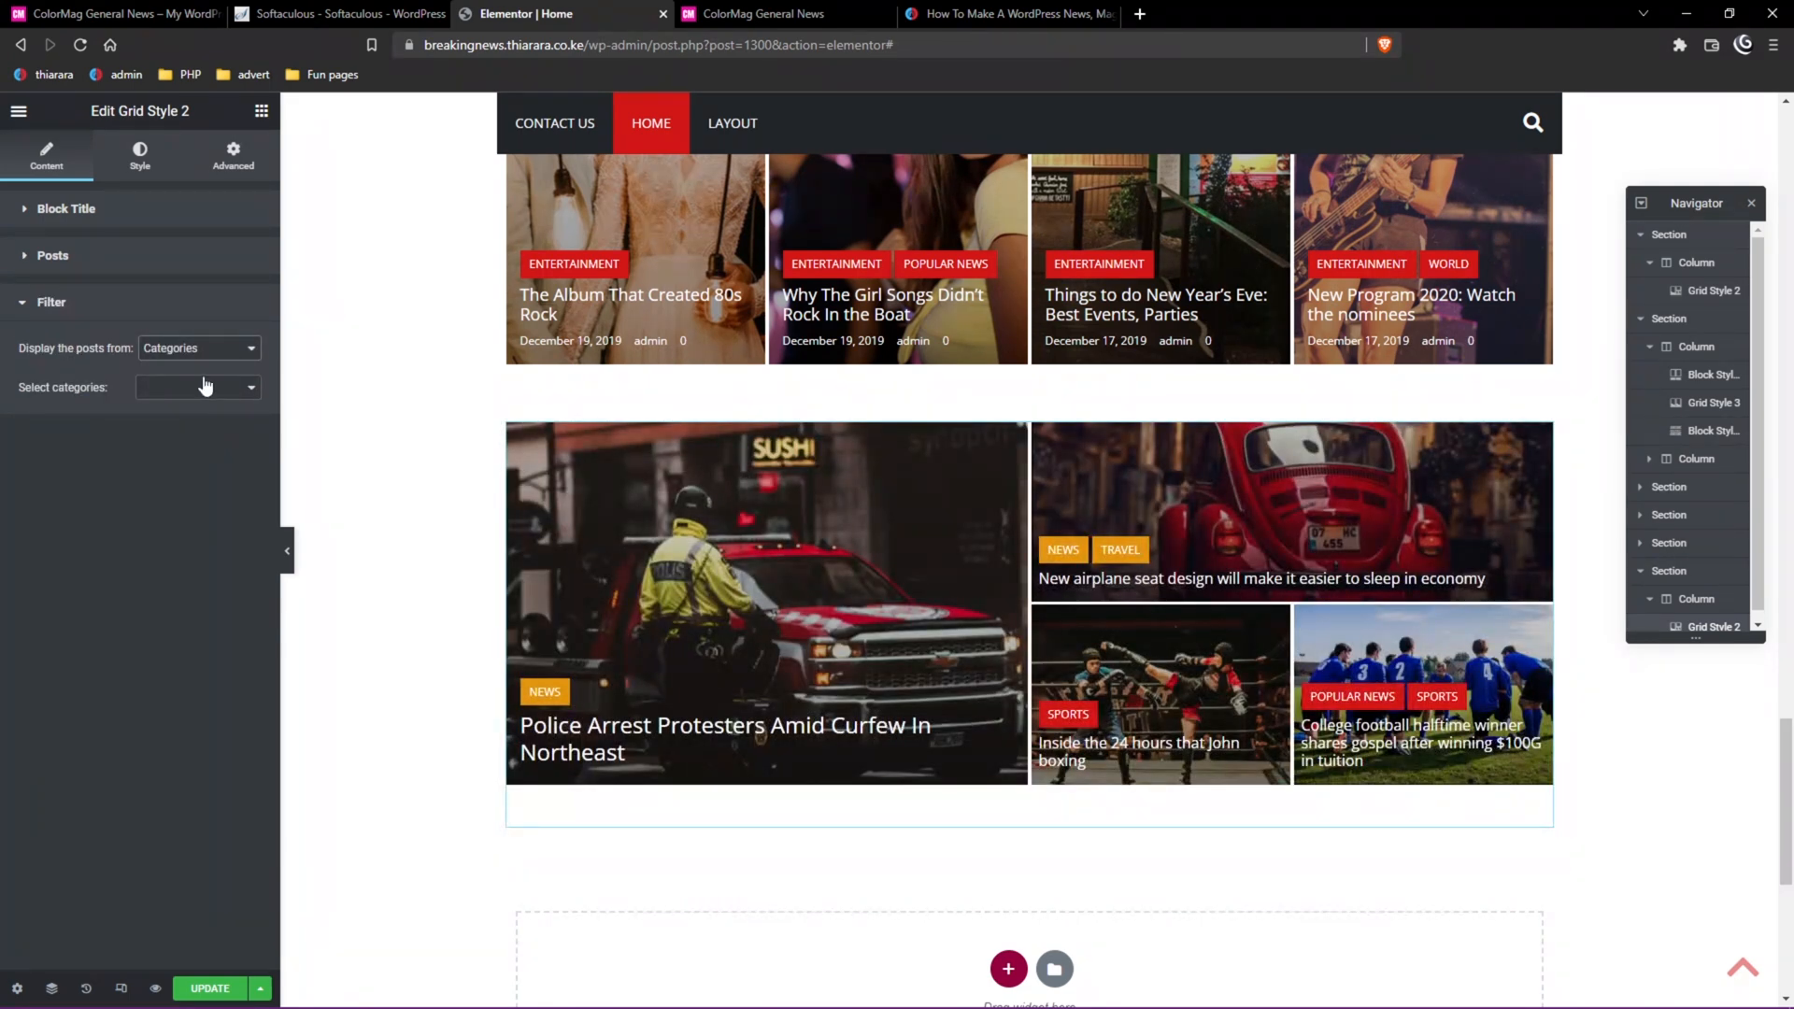
{"action": "left_click", "coordinate": [205, 386]}
{"action": "left_click", "coordinate": [192, 523]}
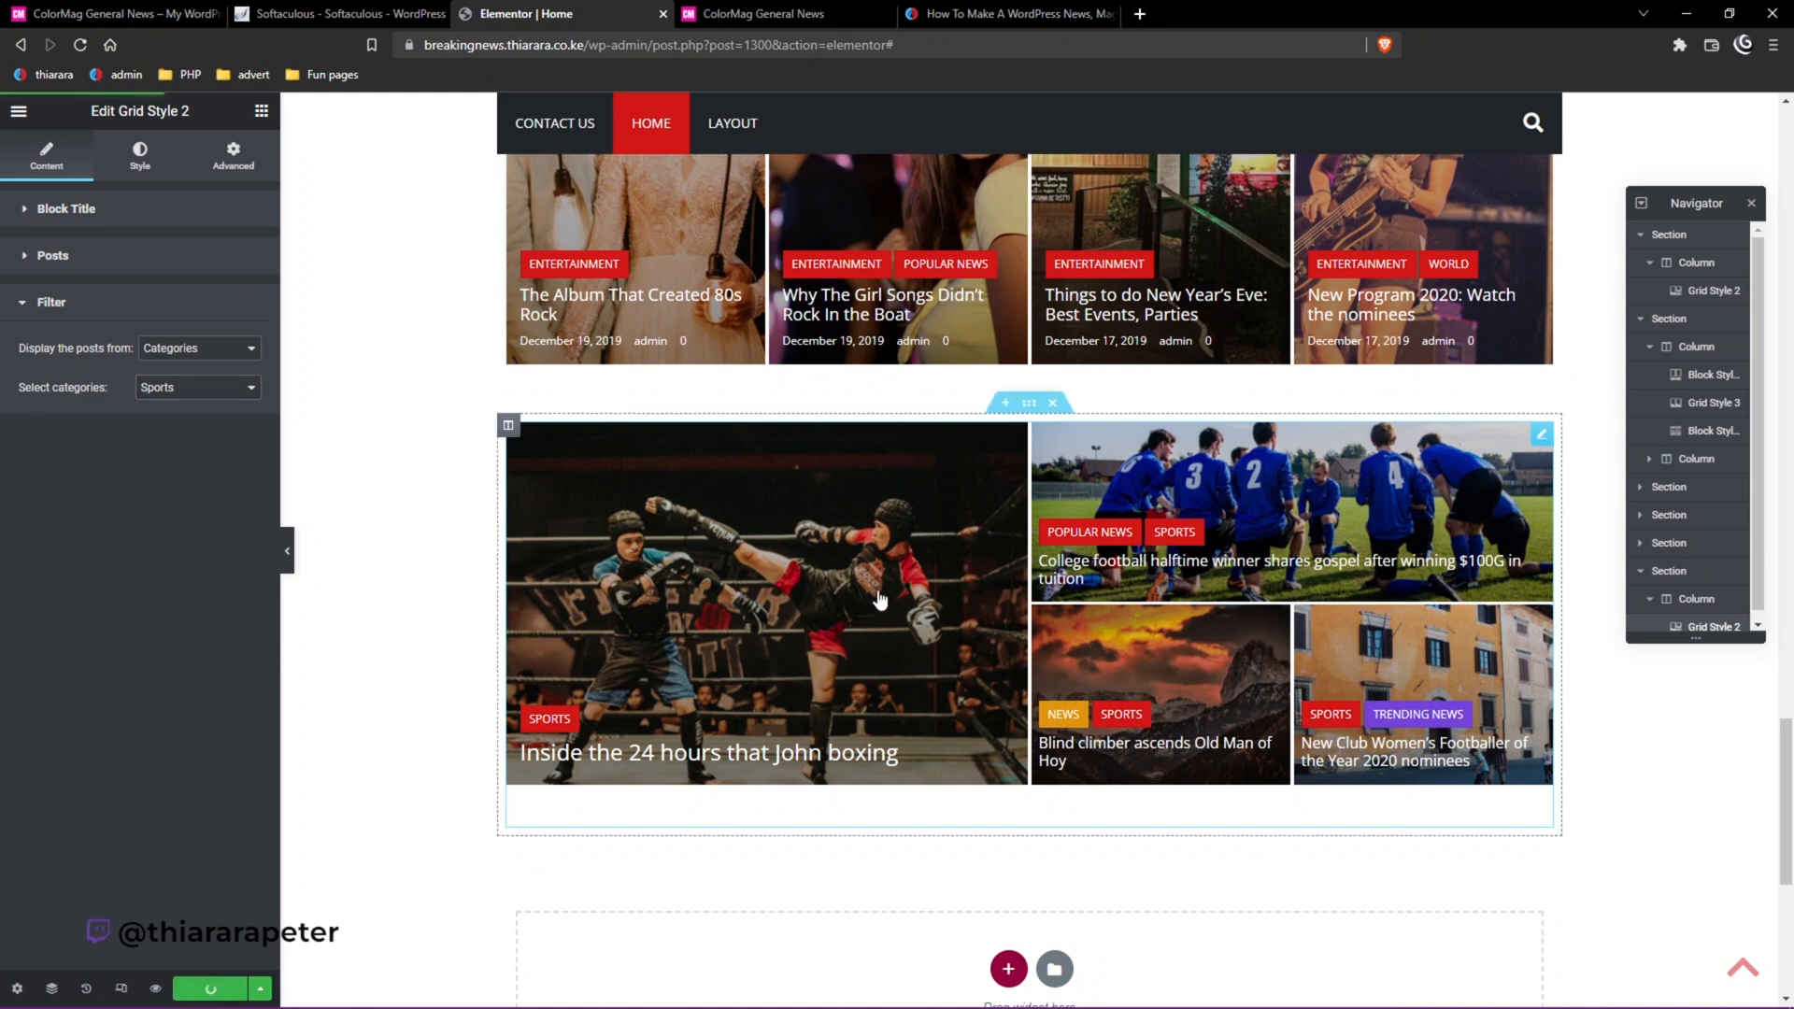
Open the World block's post count settings in the right column.
{"action": "scroll", "coordinate": [874, 644], "scroll_direction": "up", "scroll_amount": 10}
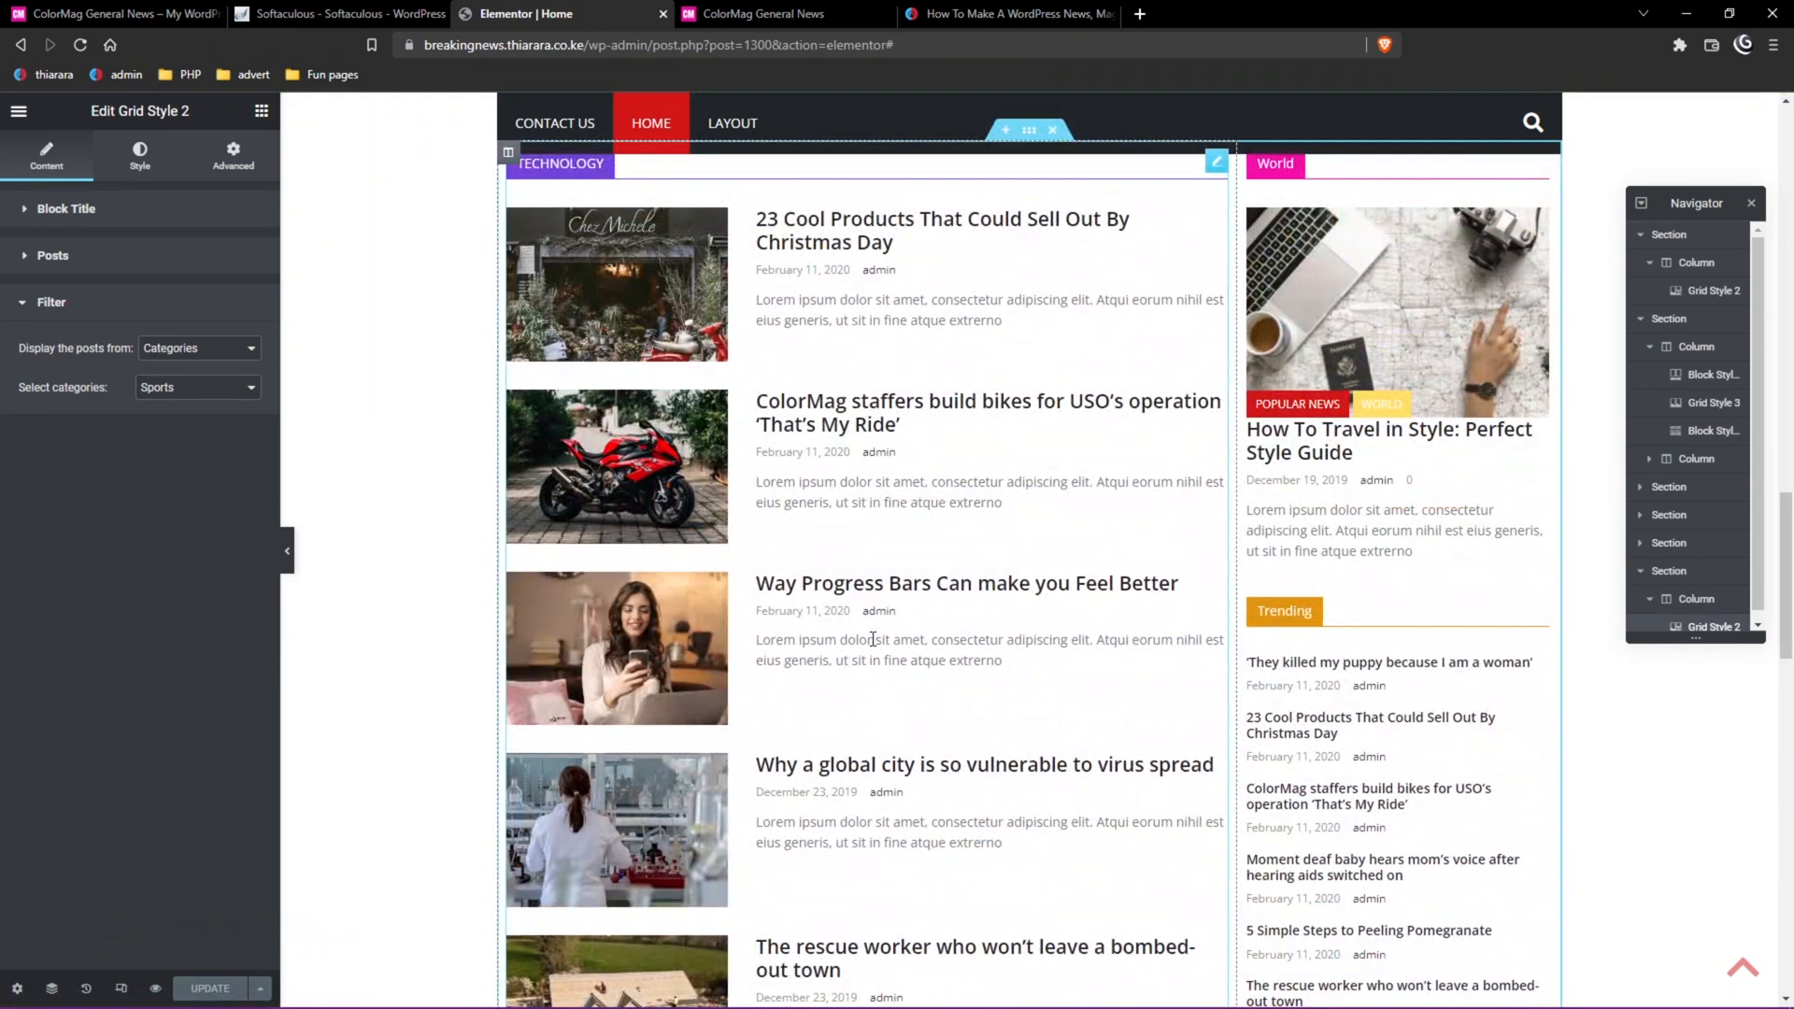
{"action": "scroll", "coordinate": [890, 644], "scroll_direction": "up", "scroll_amount": 2}
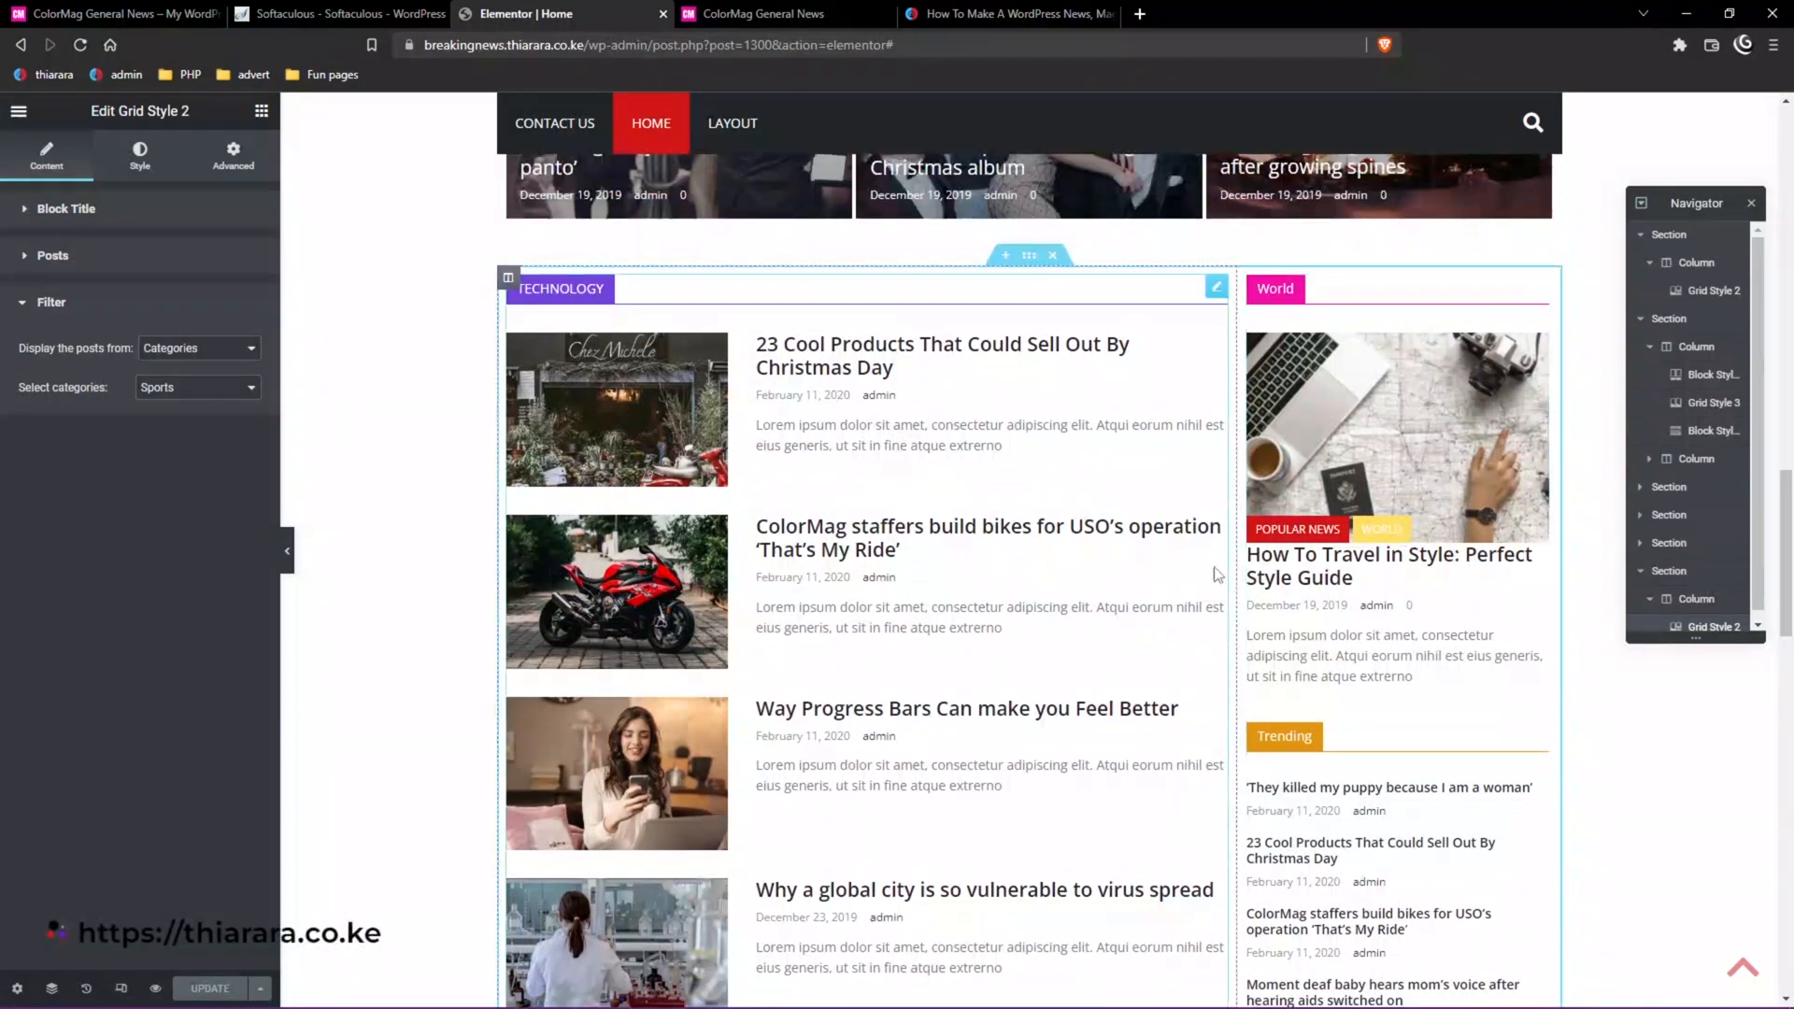
{"action": "left_click", "coordinate": [1538, 287]}
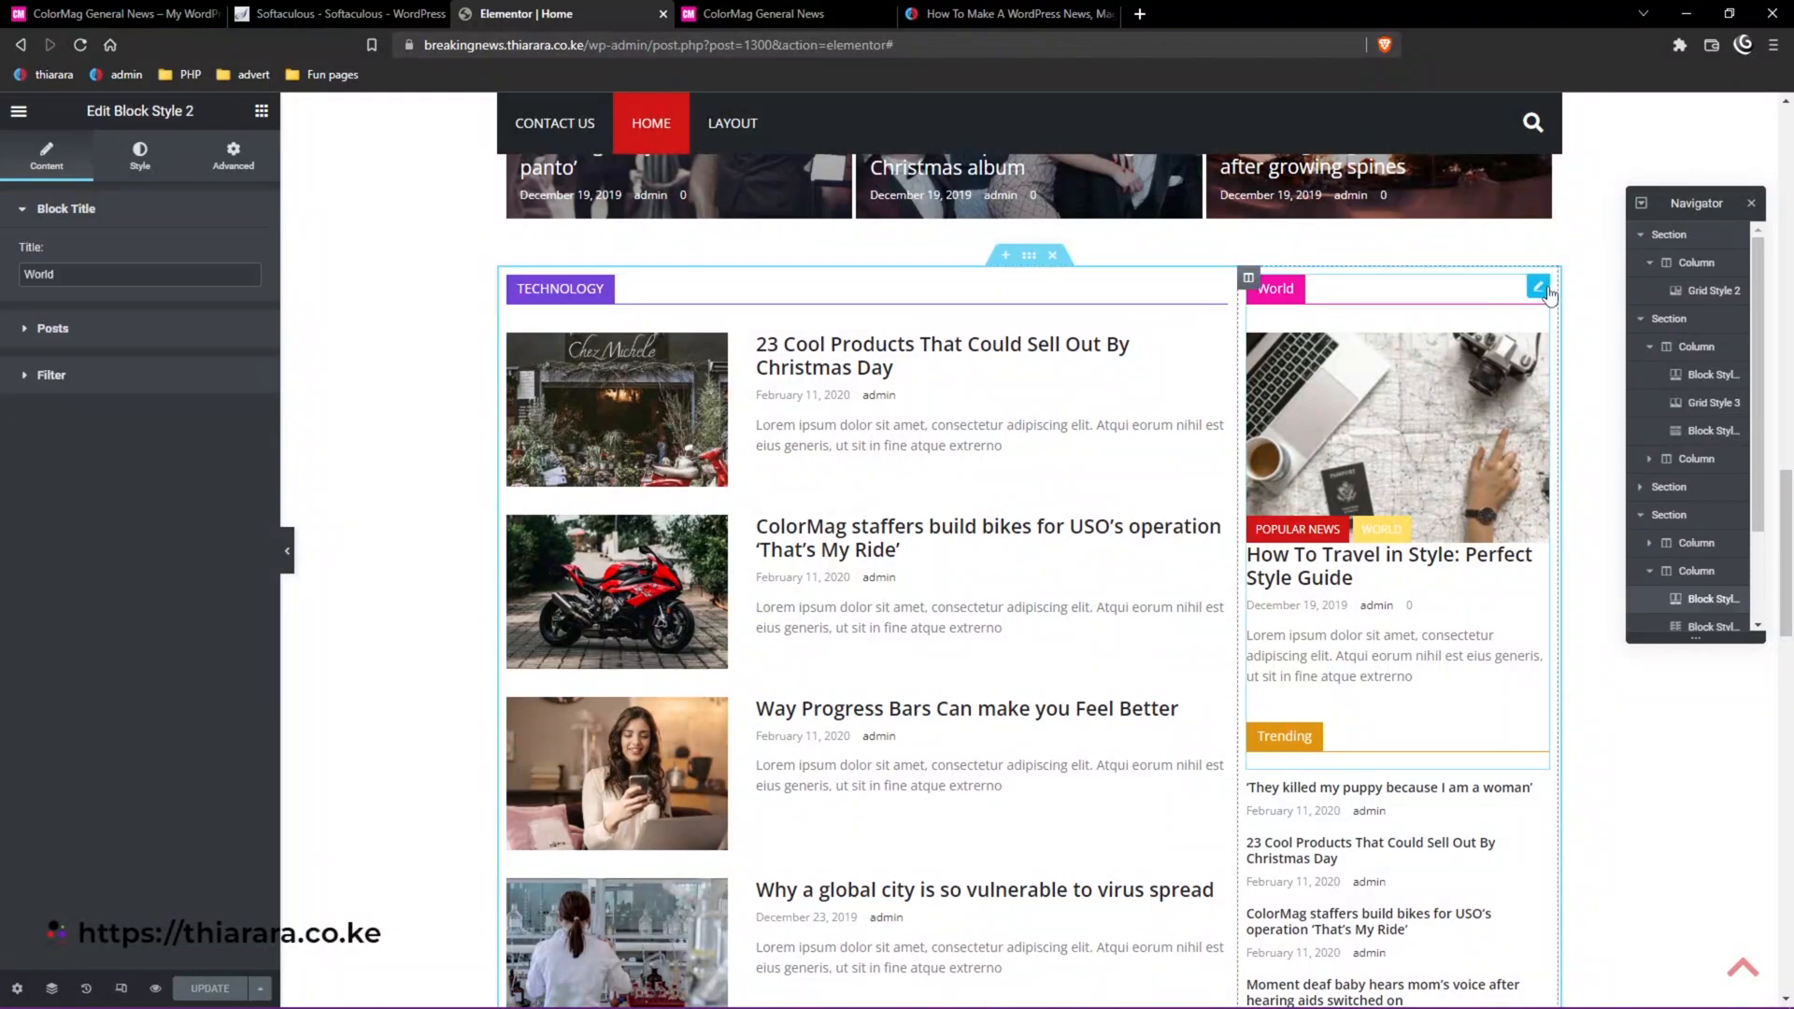
{"action": "left_click", "coordinate": [53, 331]}
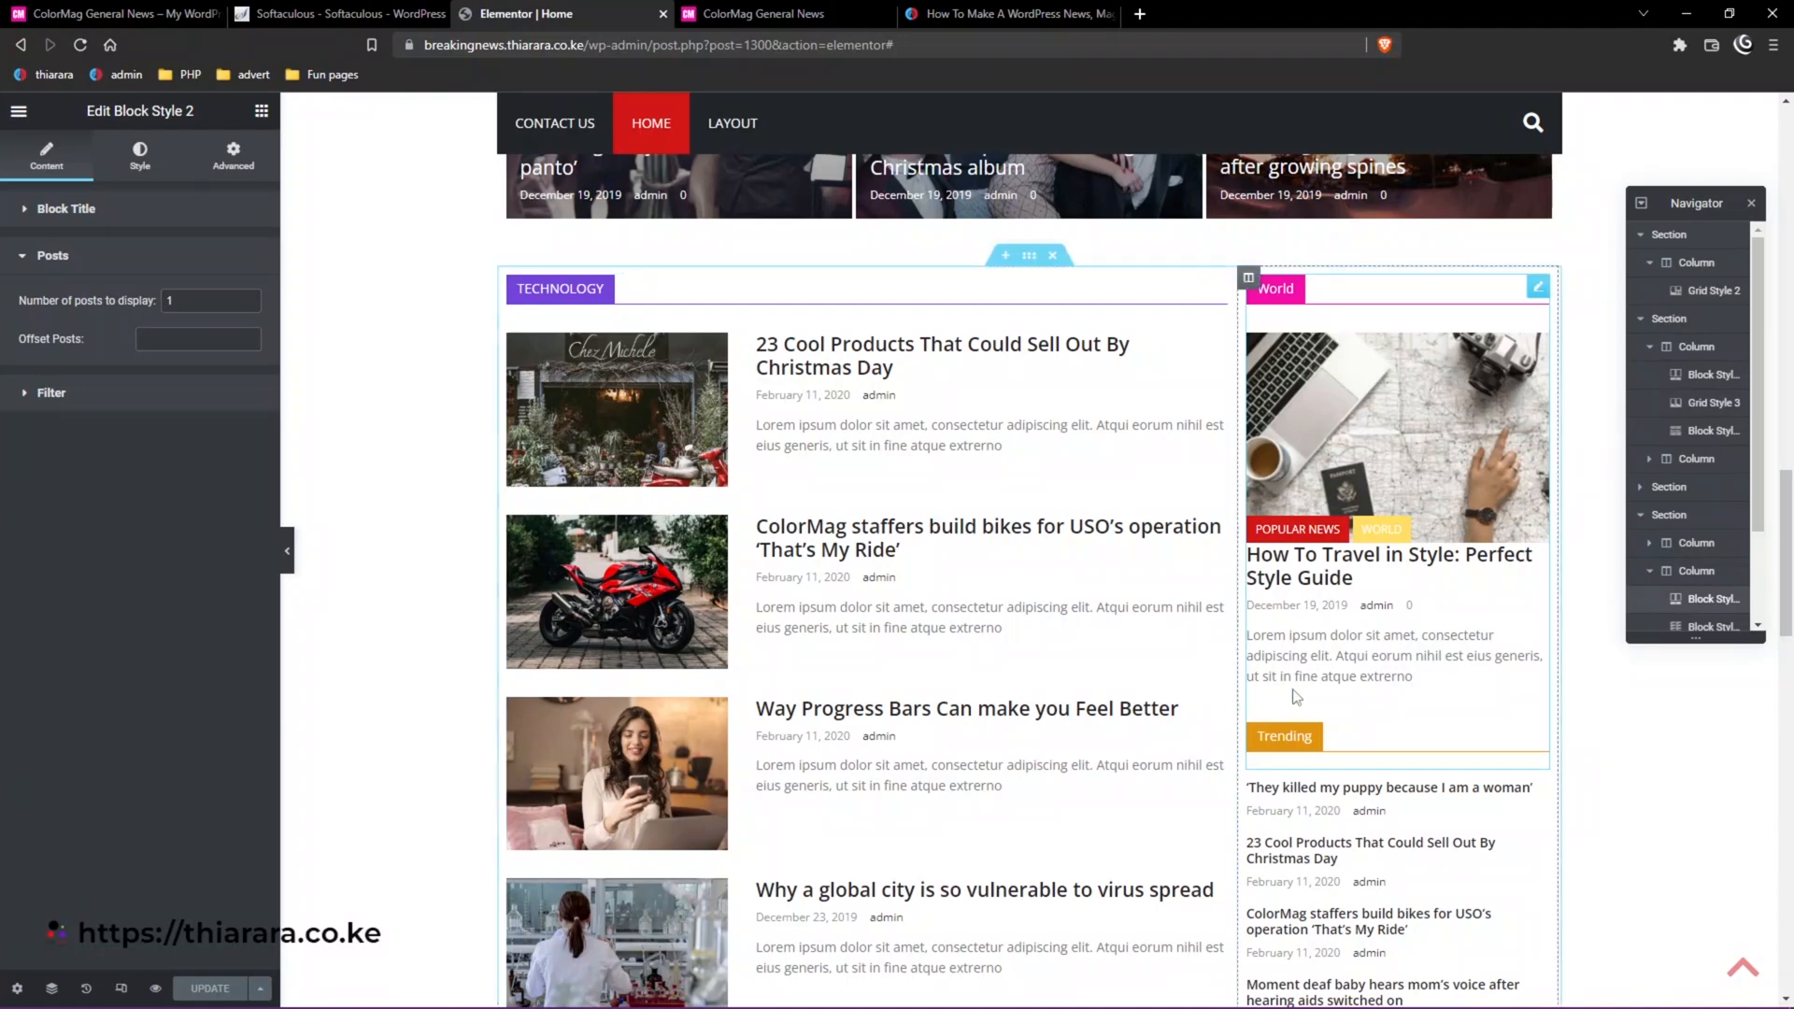
Delete the Trending block via its right-click menu, then undo the deletion with Ctrl+Z.
{"action": "scroll", "coordinate": [1444, 772], "scroll_direction": "down", "scroll_amount": 3}
{"action": "scroll", "coordinate": [1445, 772], "scroll_direction": "down", "scroll_amount": 2}
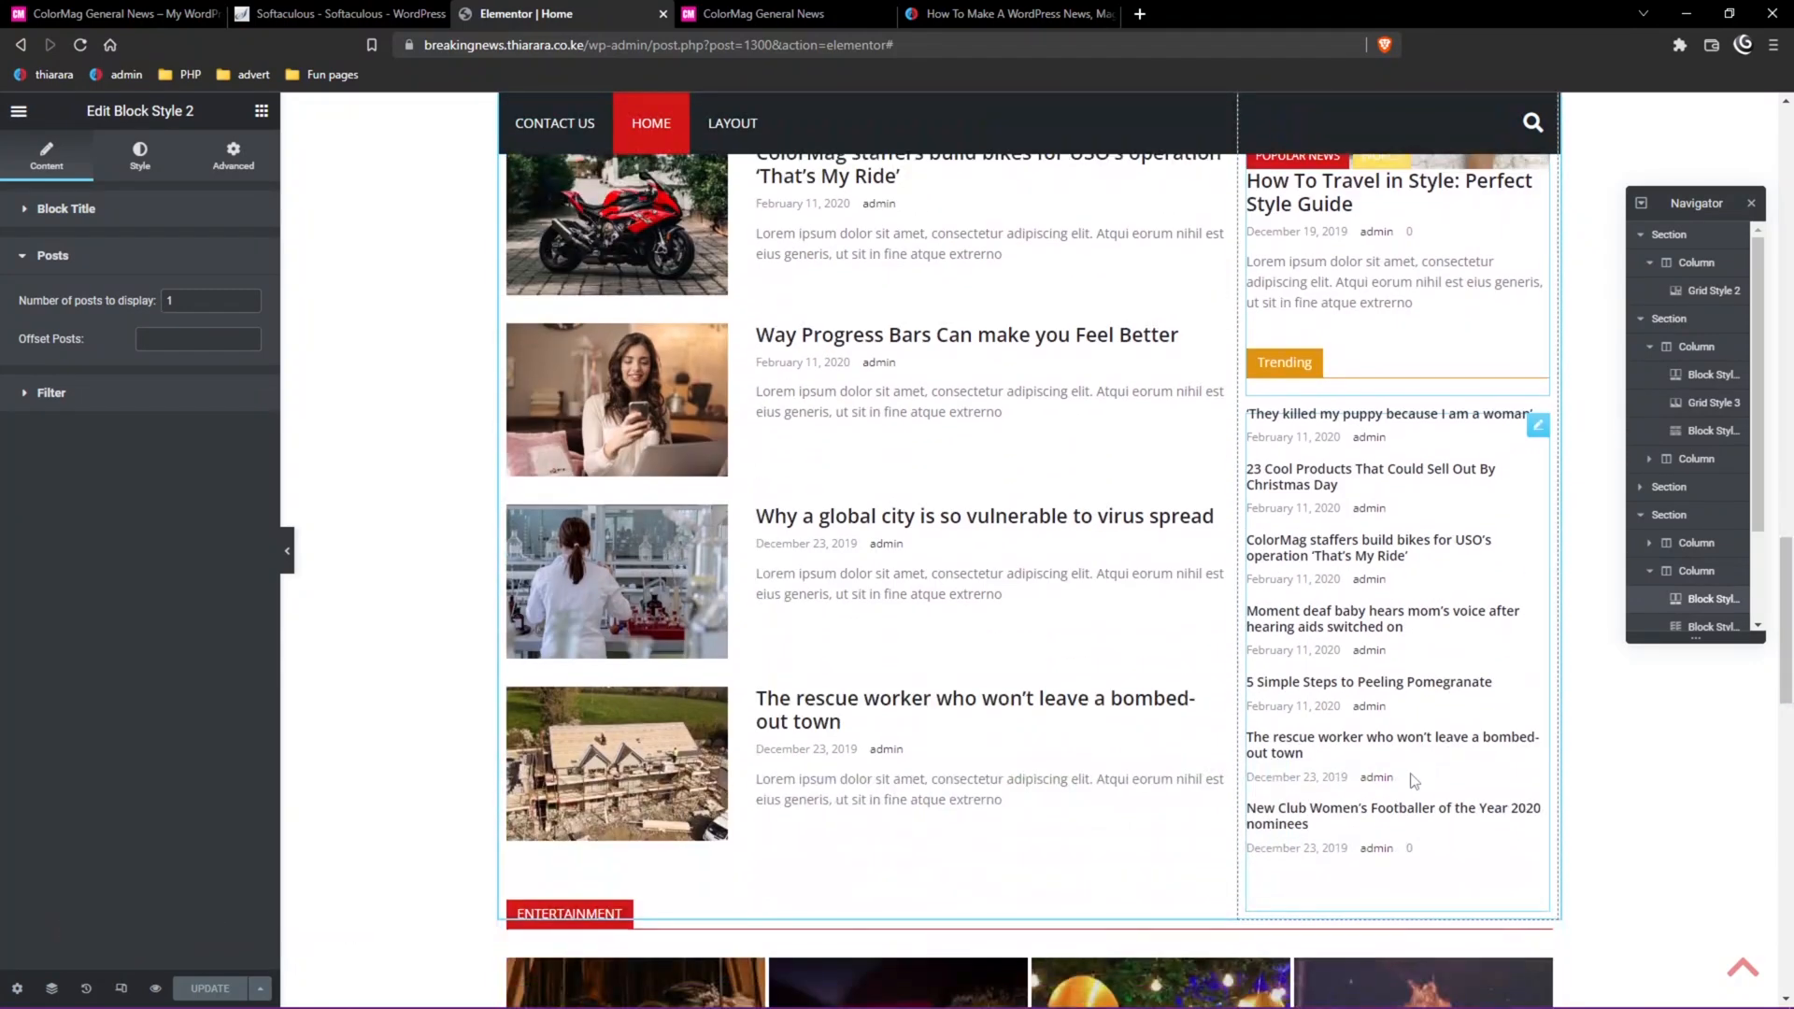
{"action": "left_click", "coordinate": [1539, 427]}
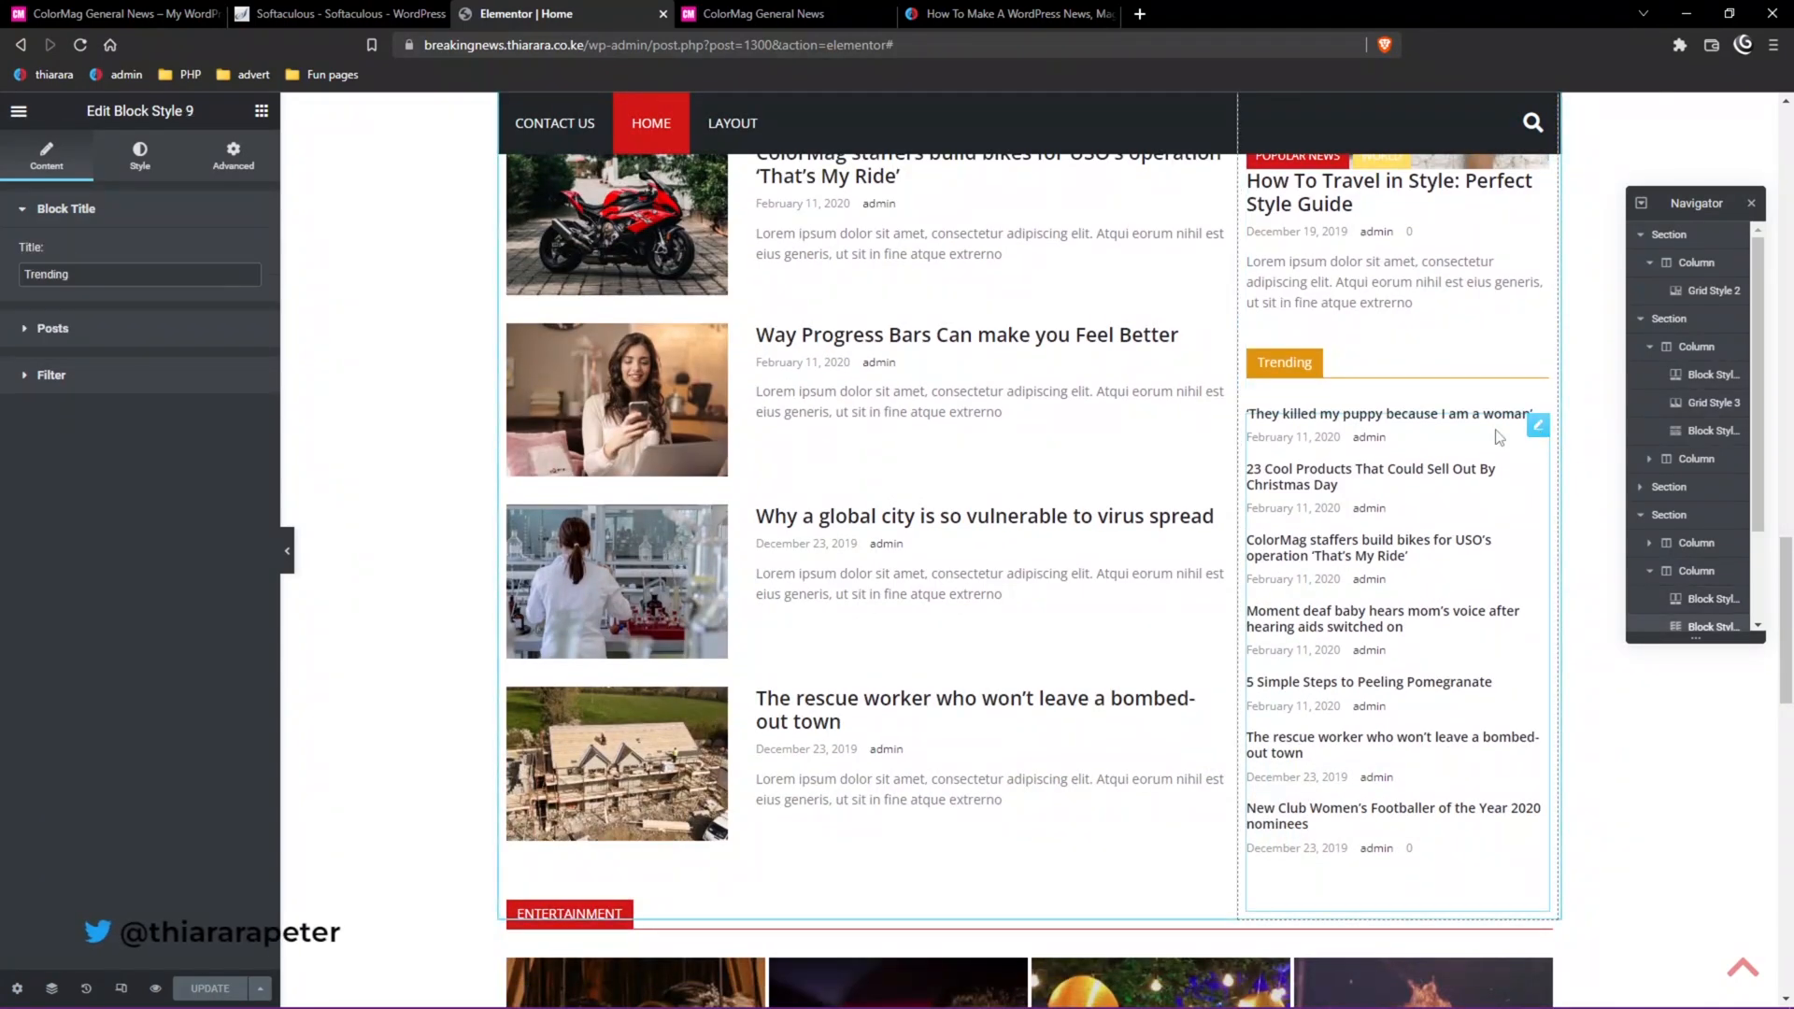
{"action": "scroll", "coordinate": [1380, 493], "scroll_direction": "up", "scroll_amount": 2}
{"action": "right_click", "coordinate": [1329, 598]}
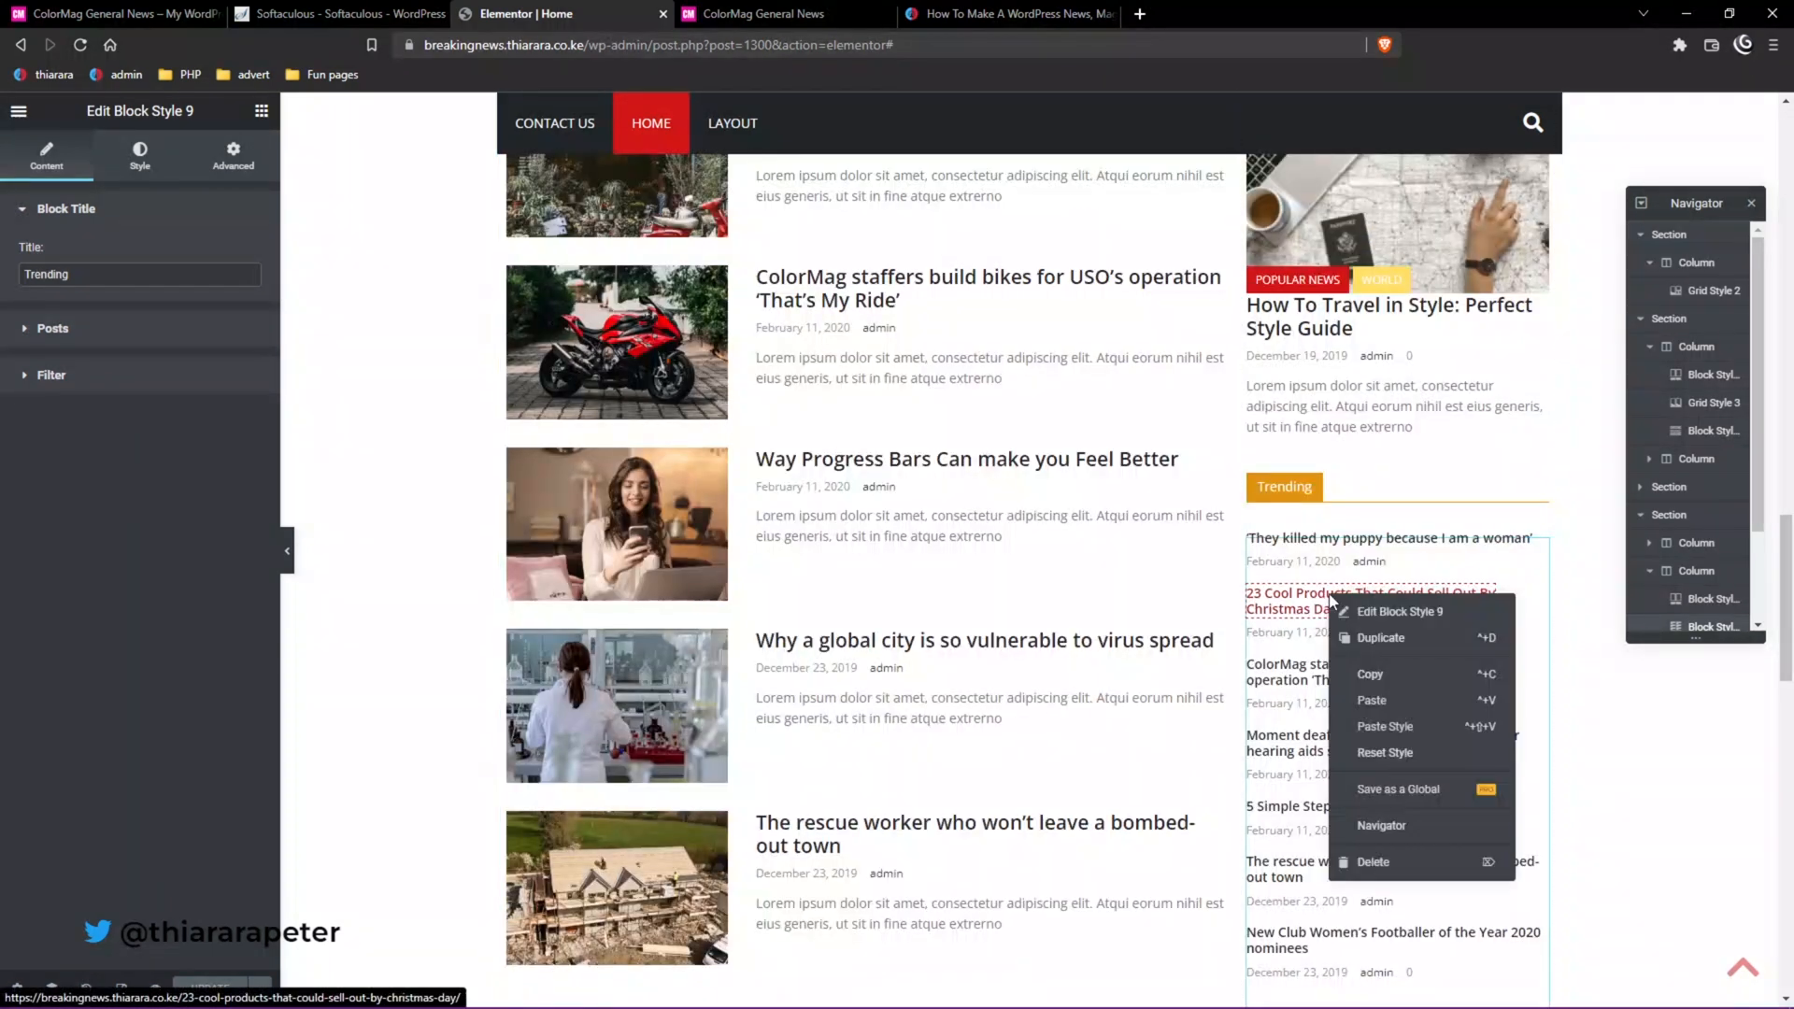
{"action": "right_click", "coordinate": [1376, 527]}
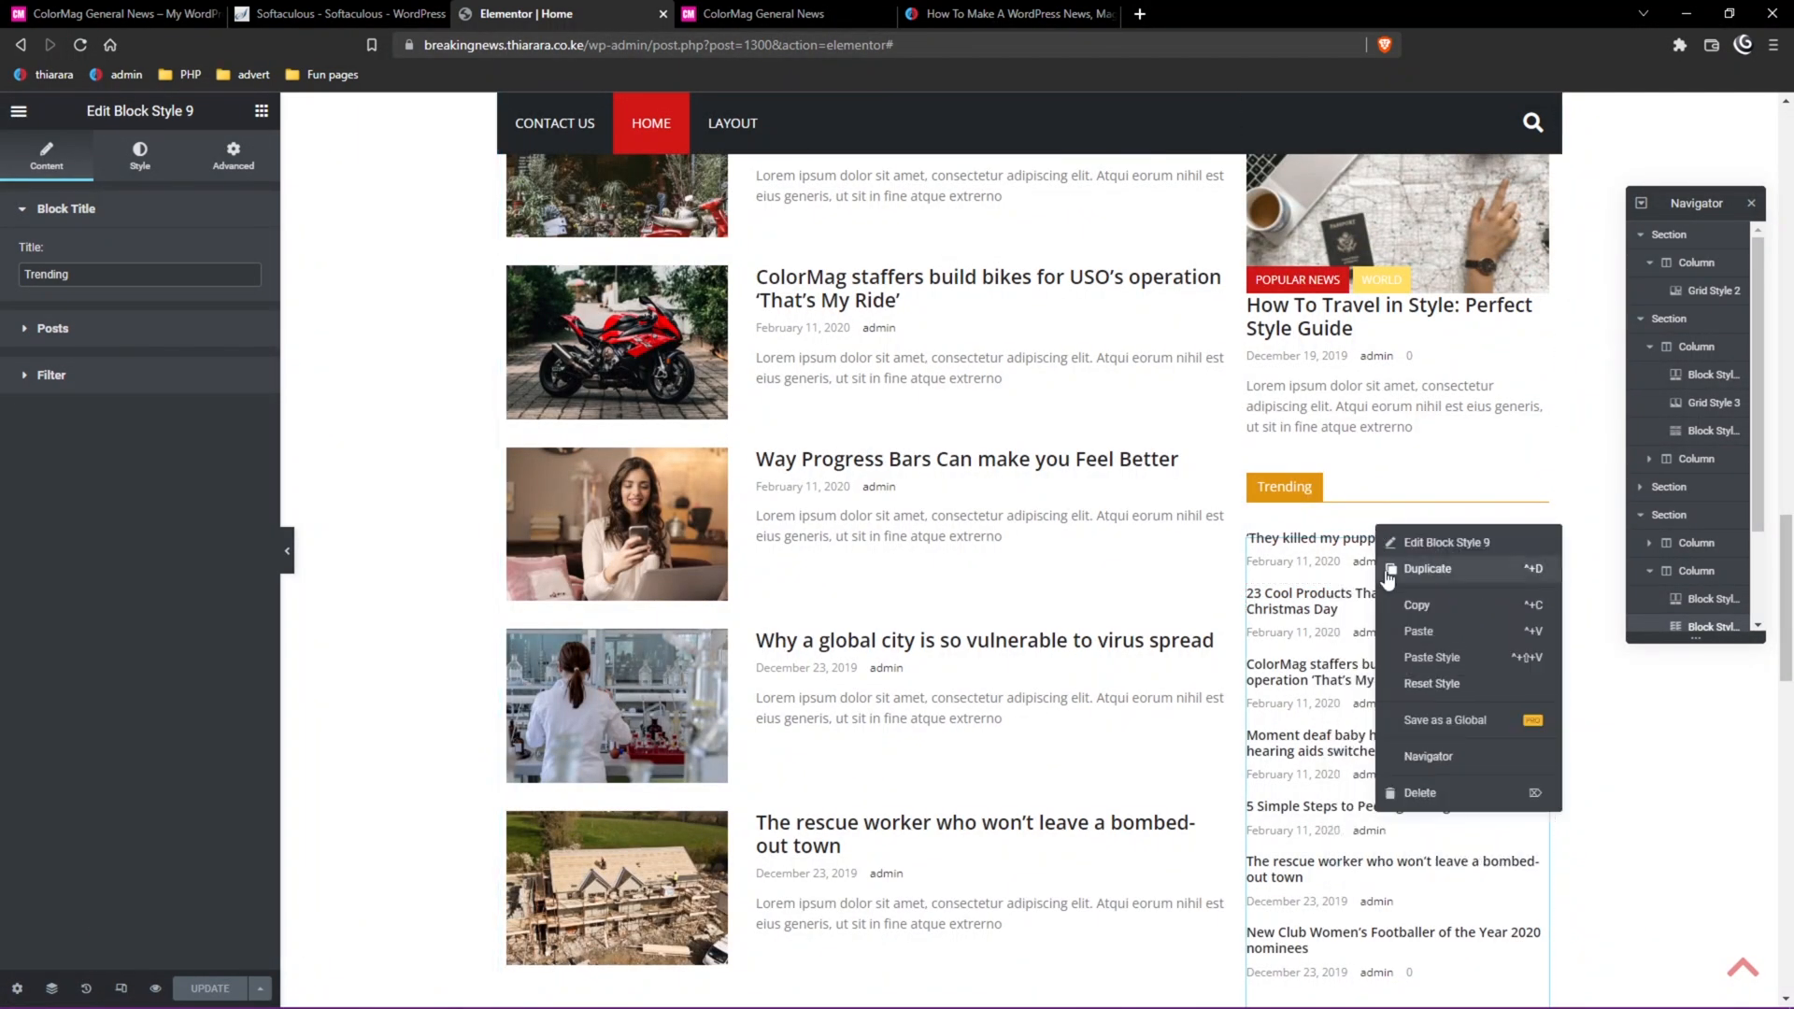
{"action": "left_click", "coordinate": [1402, 795]}
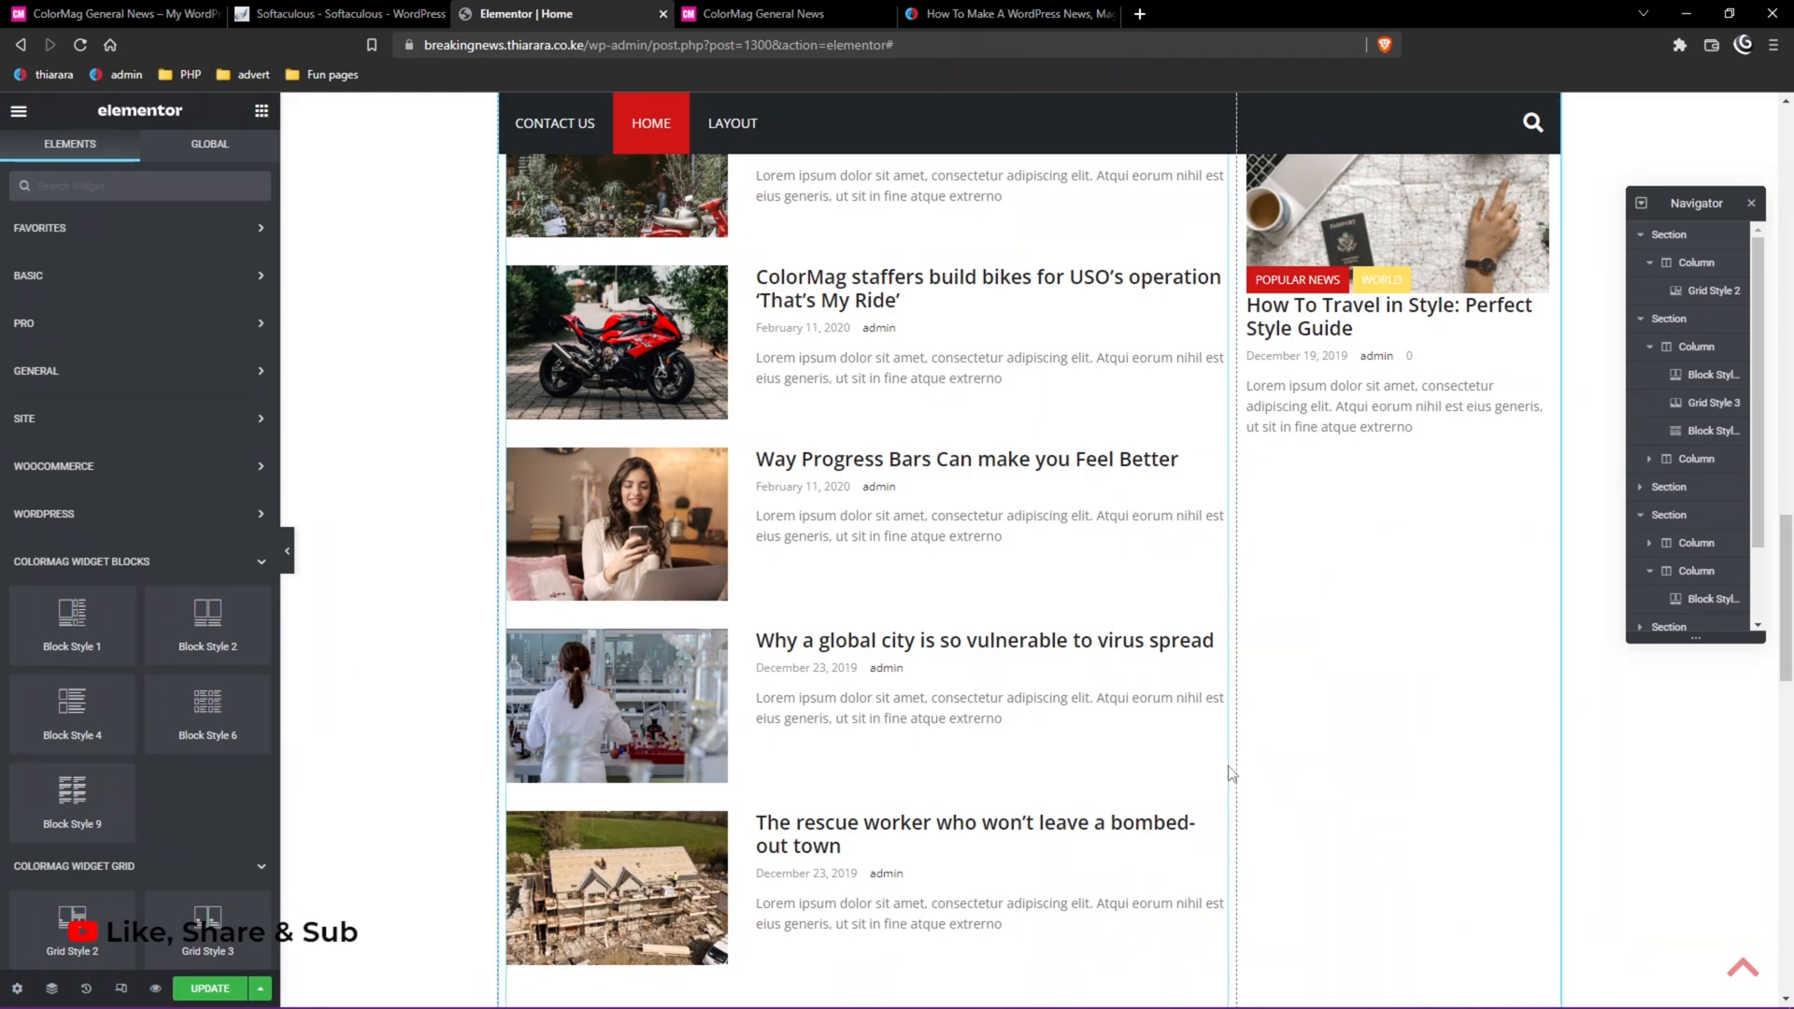
{"action": "key", "text": "ctrl+z"}
{"action": "scroll", "coordinate": [1390, 729], "scroll_direction": "down", "scroll_amount": 11}
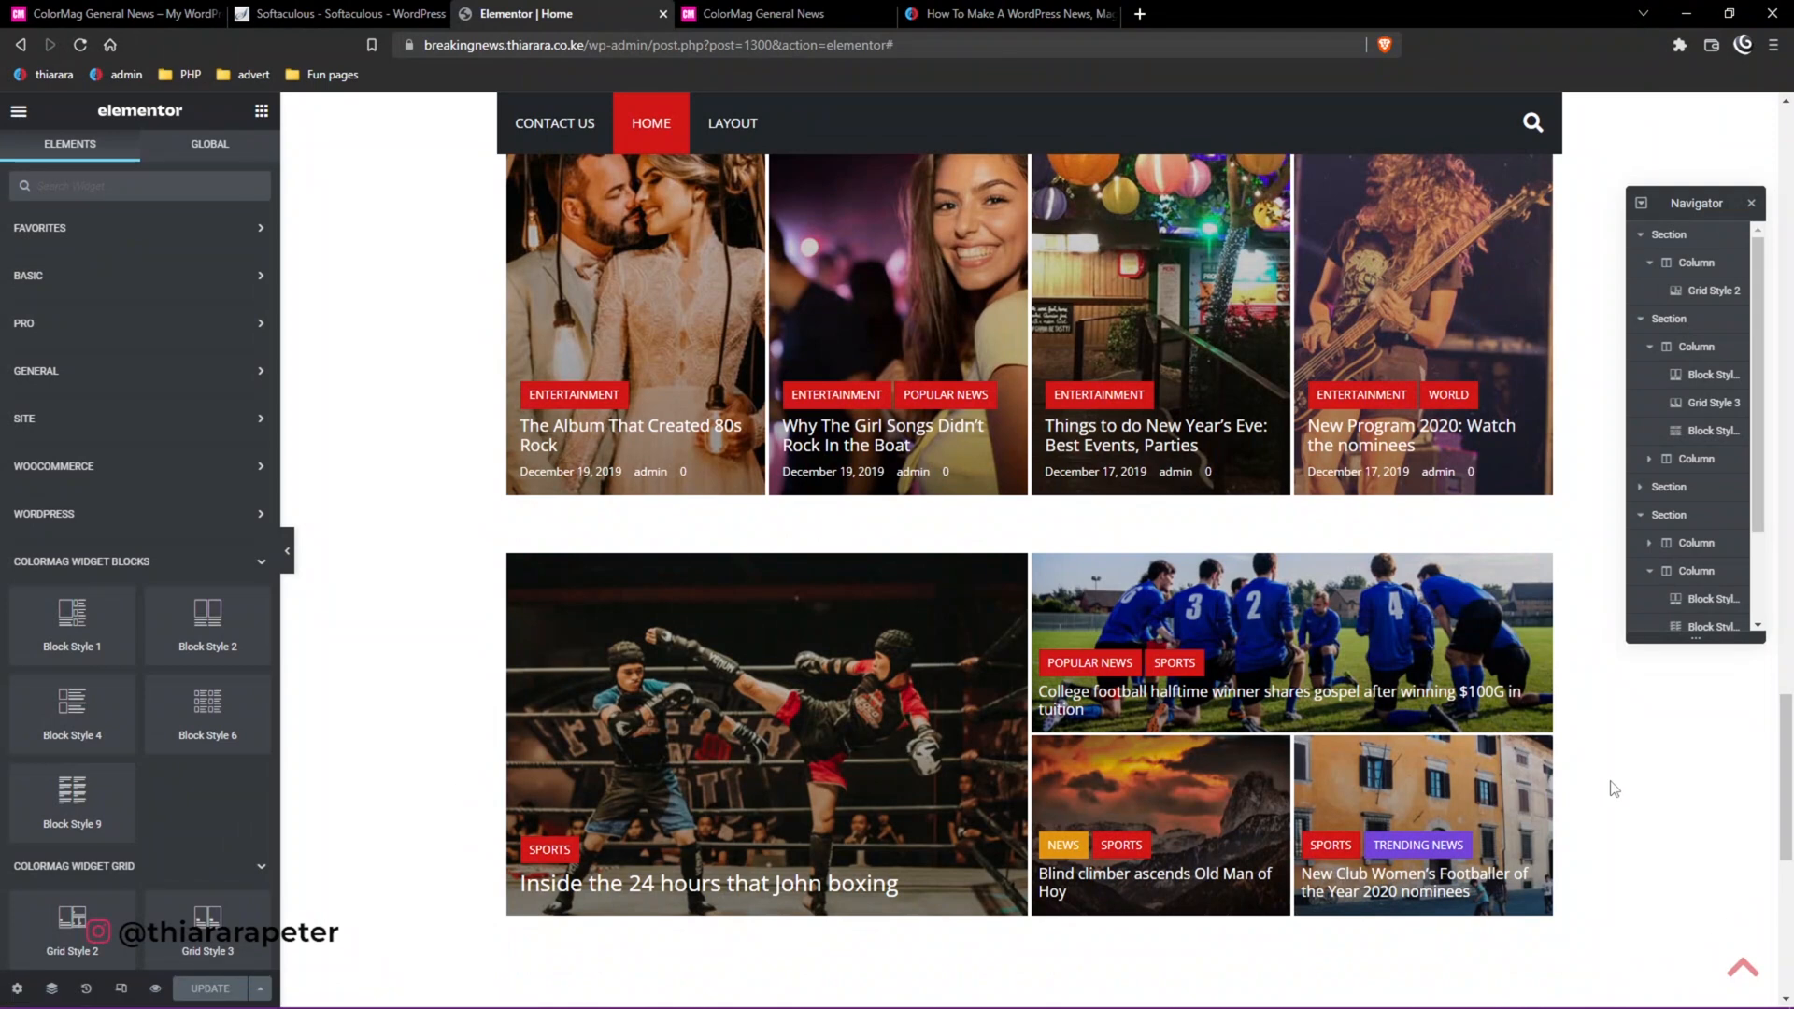
Exit Elementor to the dashboard and reload the live front page.
{"action": "left_click", "coordinate": [18, 111]}
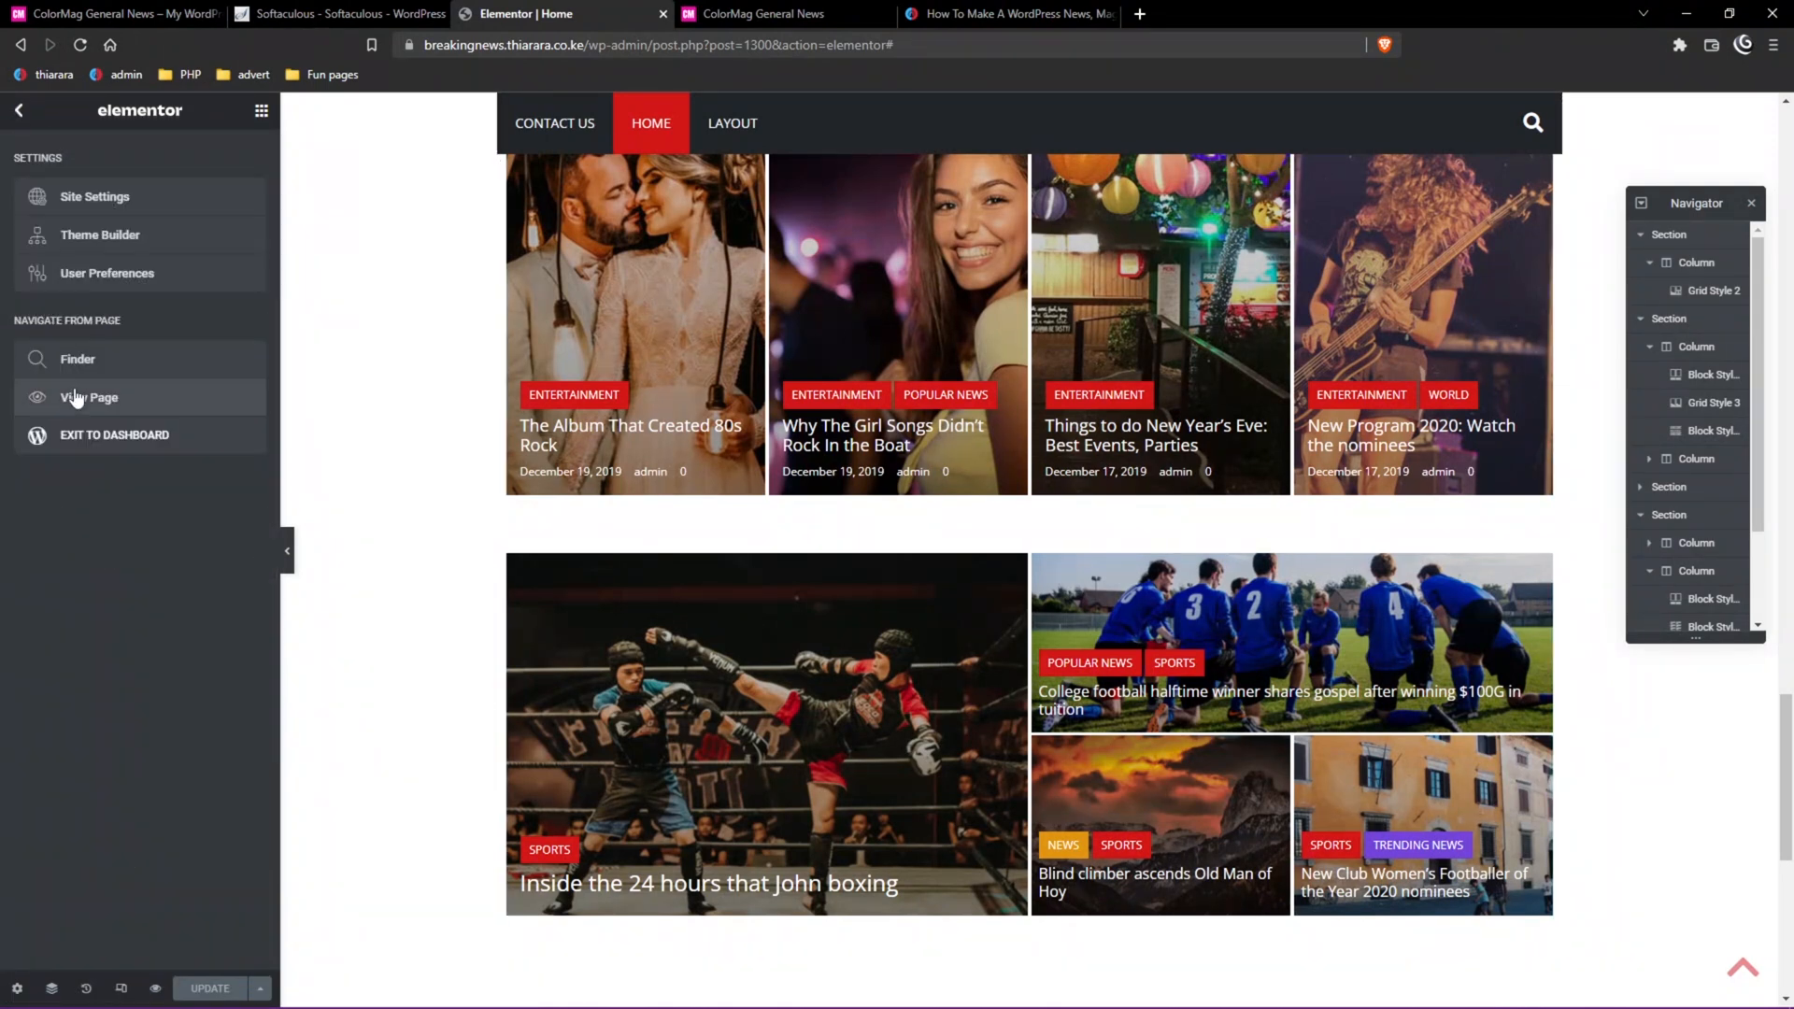
{"action": "left_click", "coordinate": [85, 437]}
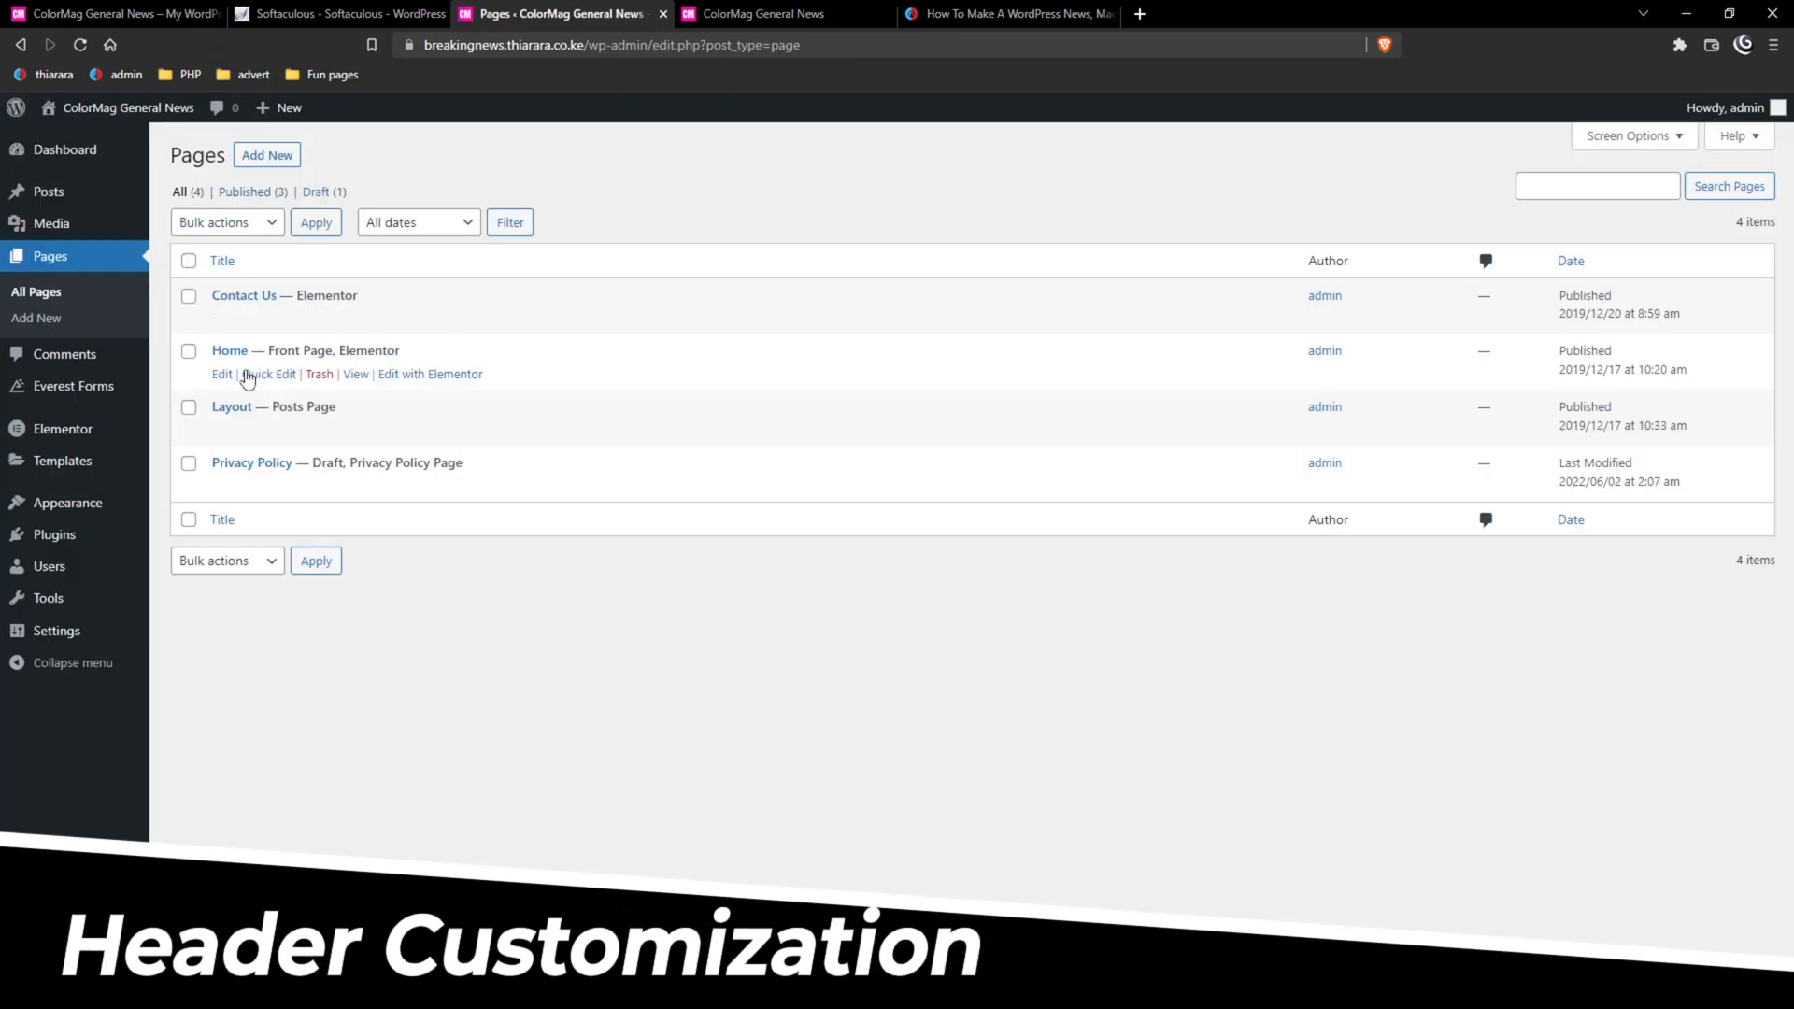
{"action": "left_click", "coordinate": [799, 12]}
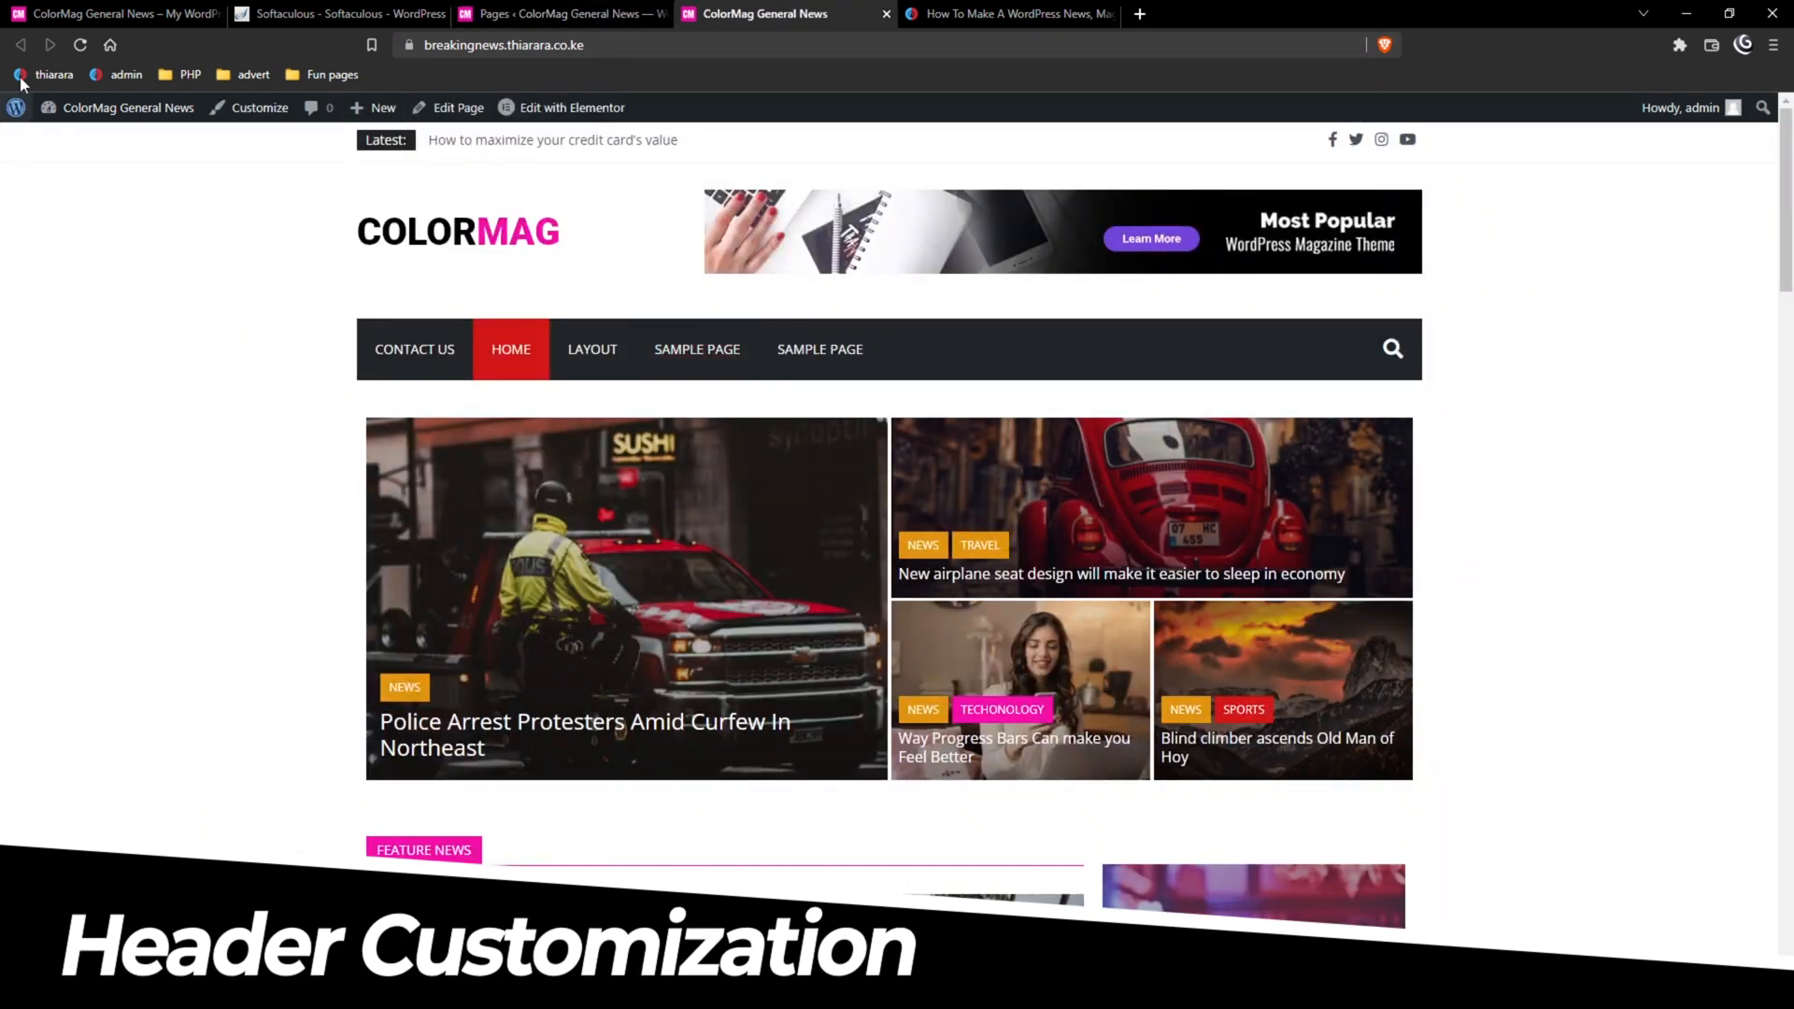
{"action": "left_click", "coordinate": [82, 45]}
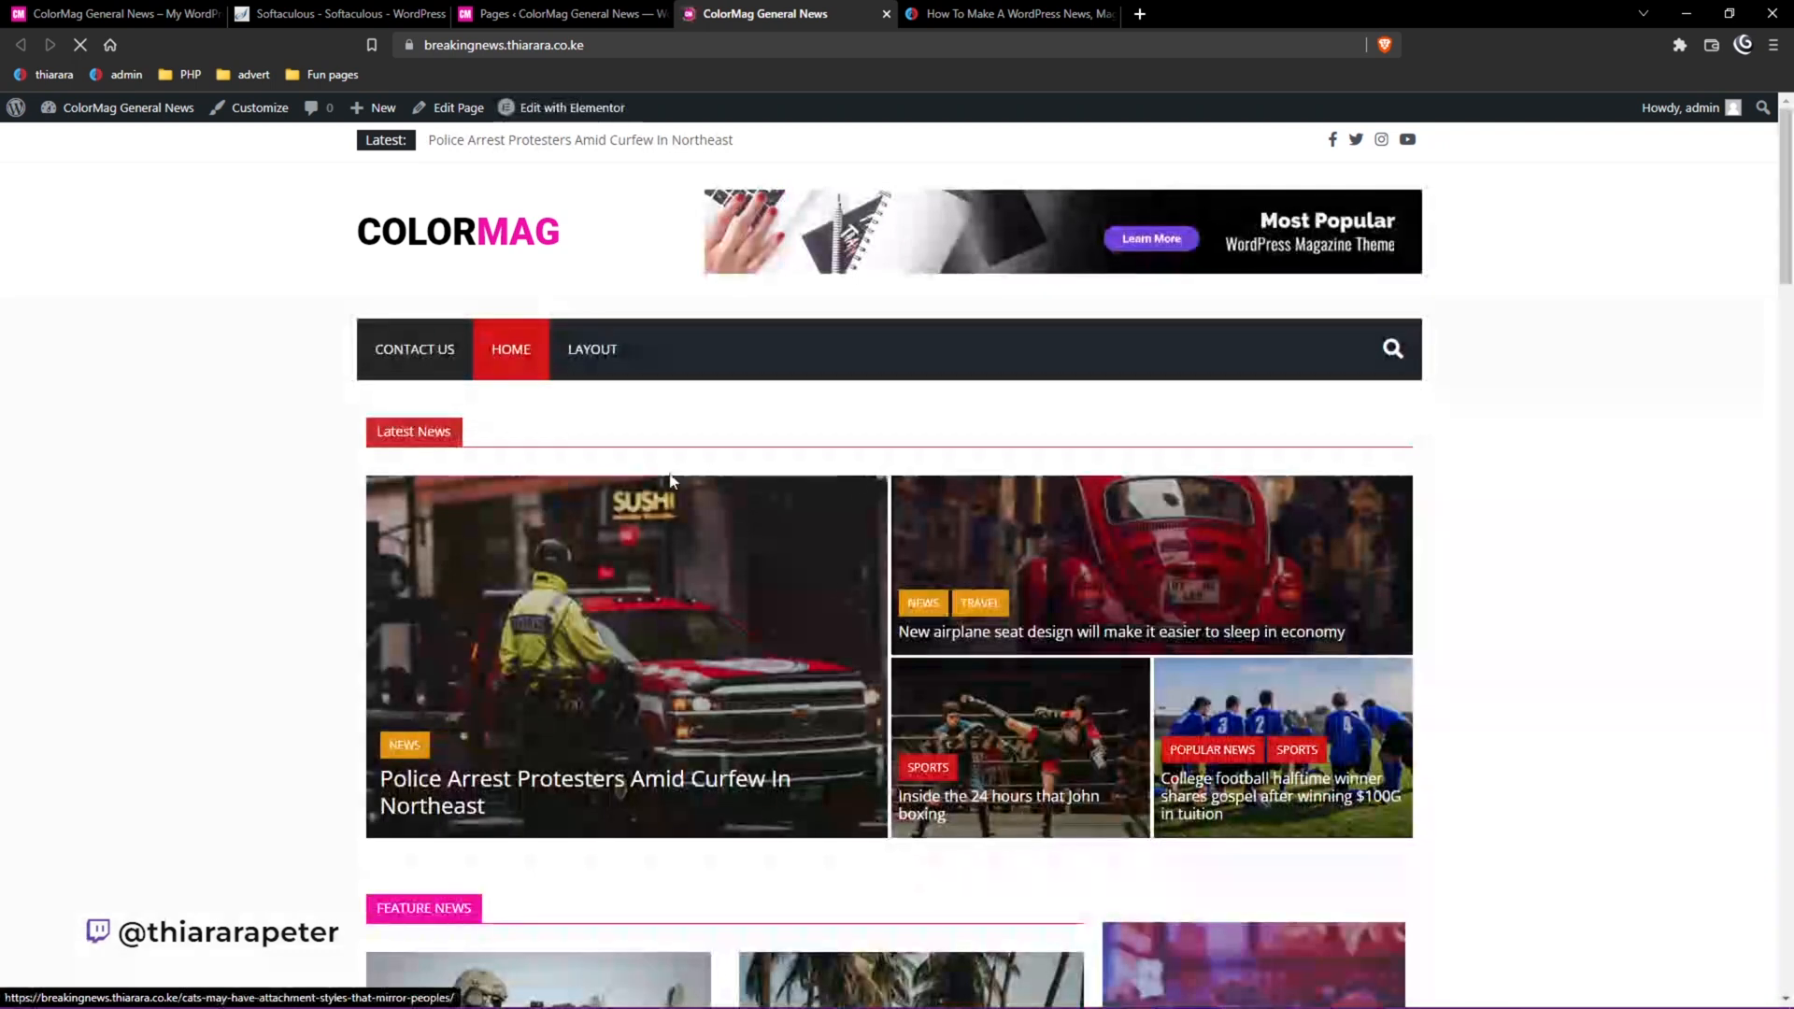
Review the rebuilt front page, then go to Appearance > Menus.
{"action": "scroll", "coordinate": [554, 445], "scroll_direction": "down", "scroll_amount": 1}
{"action": "scroll", "coordinate": [542, 424], "scroll_direction": "down", "scroll_amount": 8}
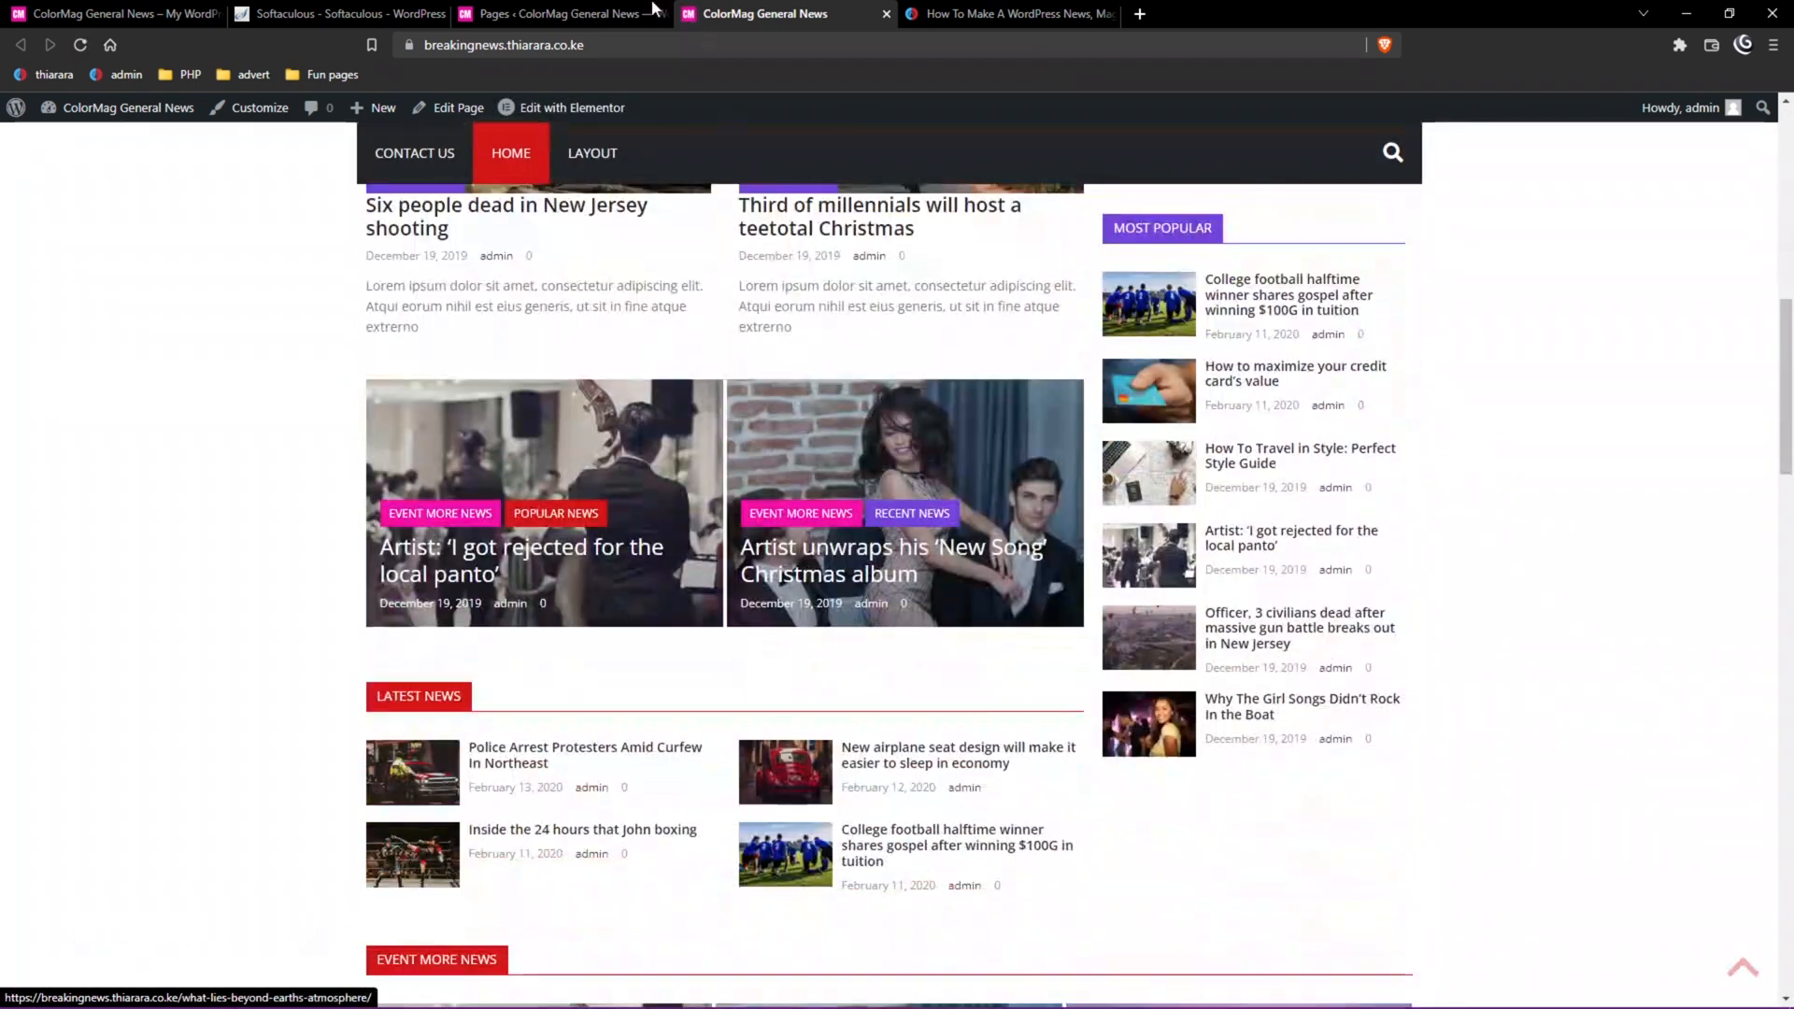
{"action": "left_click", "coordinate": [572, 19]}
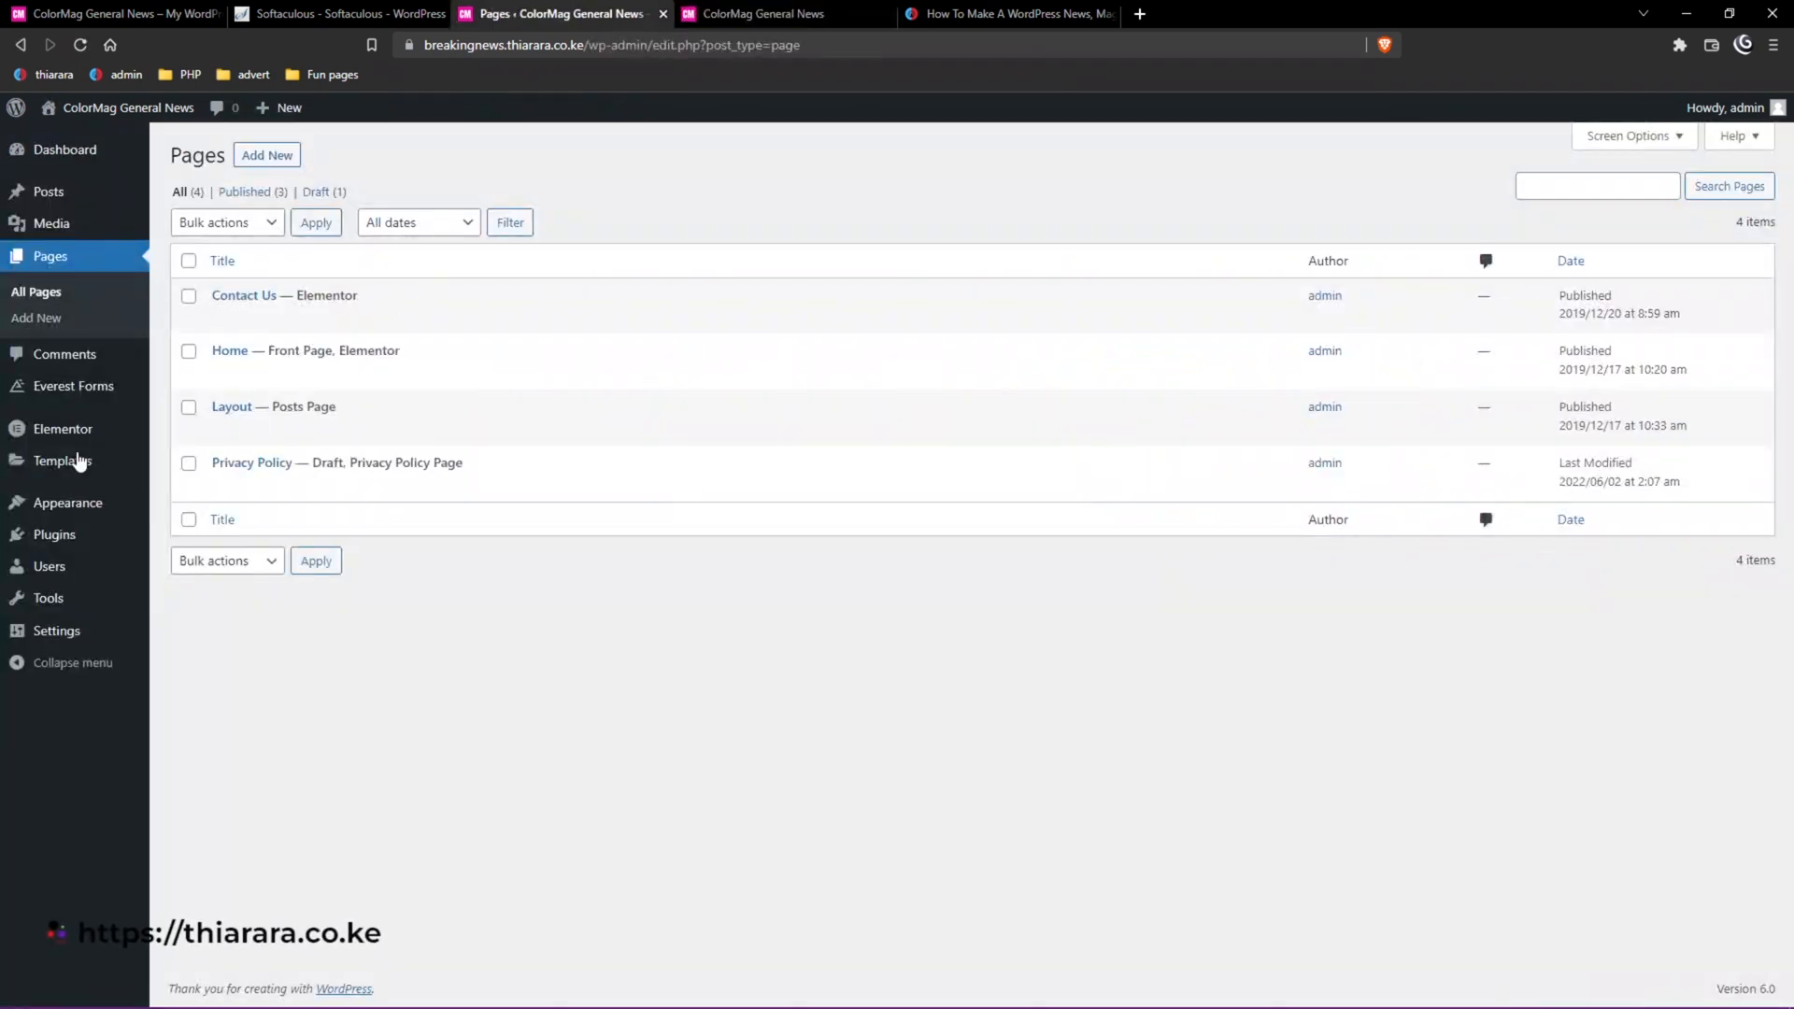
{"action": "left_click", "coordinate": [738, 14]}
{"action": "scroll", "coordinate": [720, 473], "scroll_direction": "up", "scroll_amount": 10}
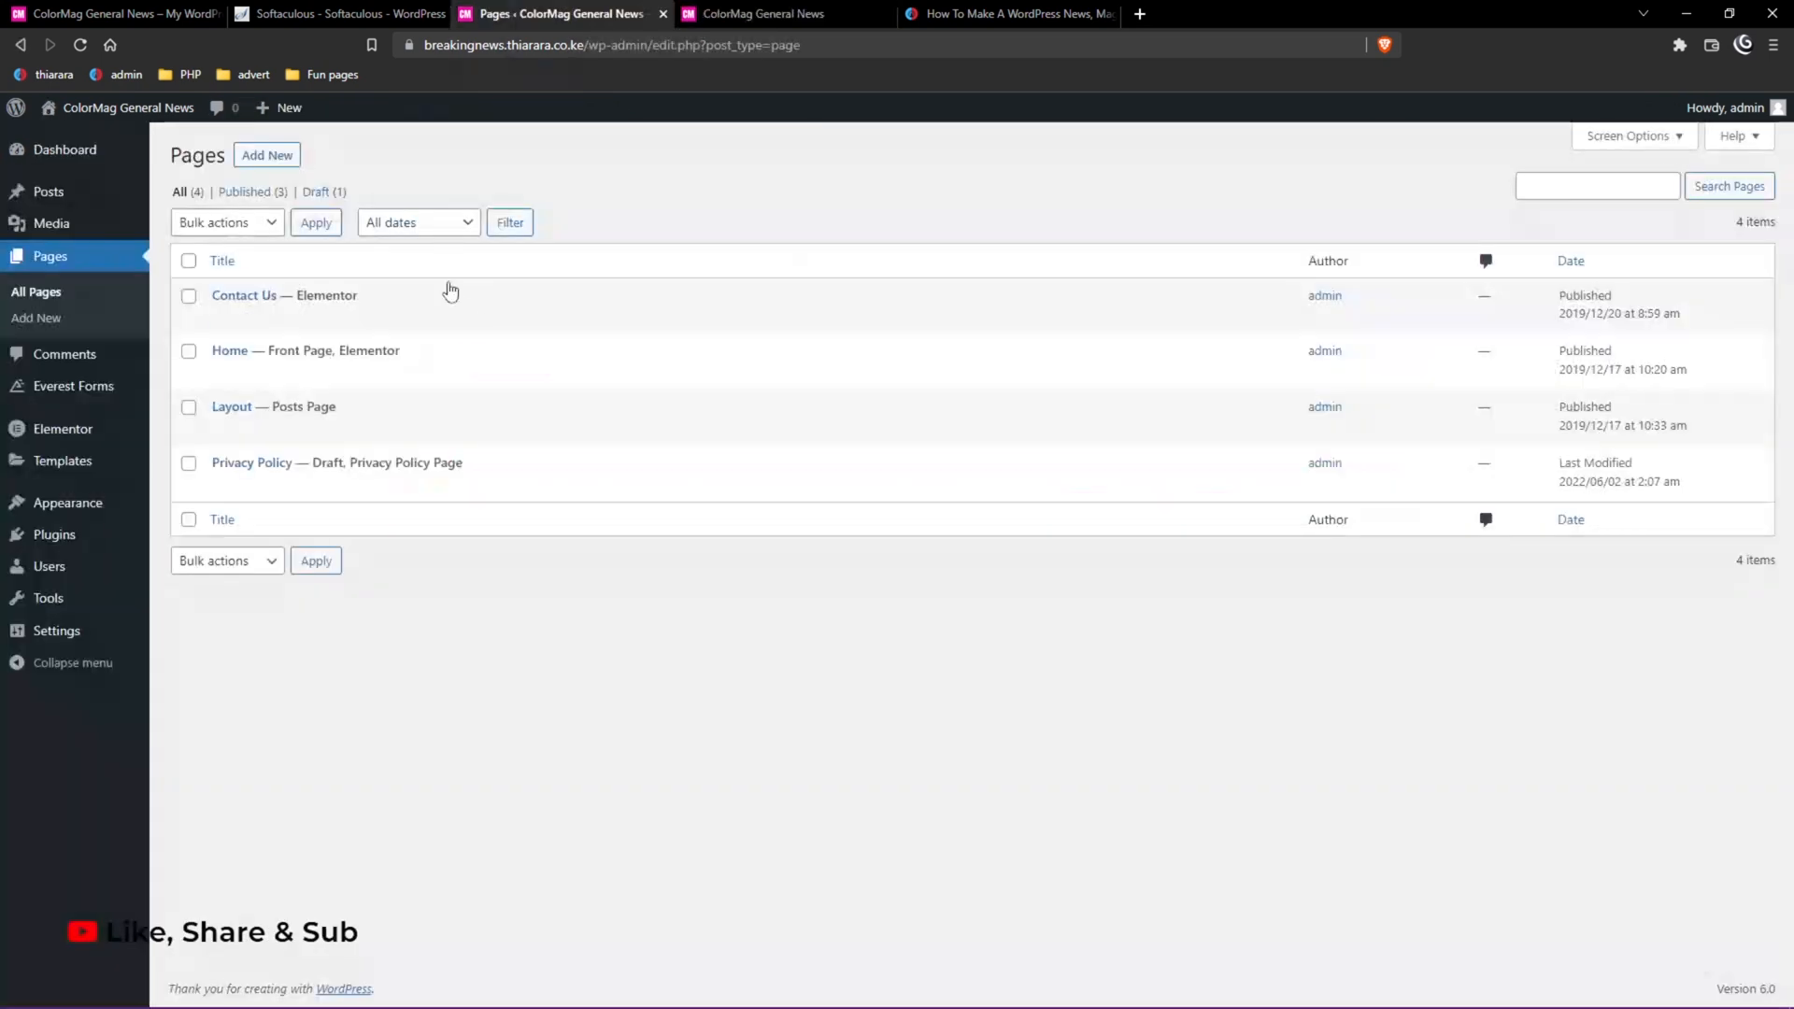
{"action": "mouse_move", "coordinate": [76, 508]}
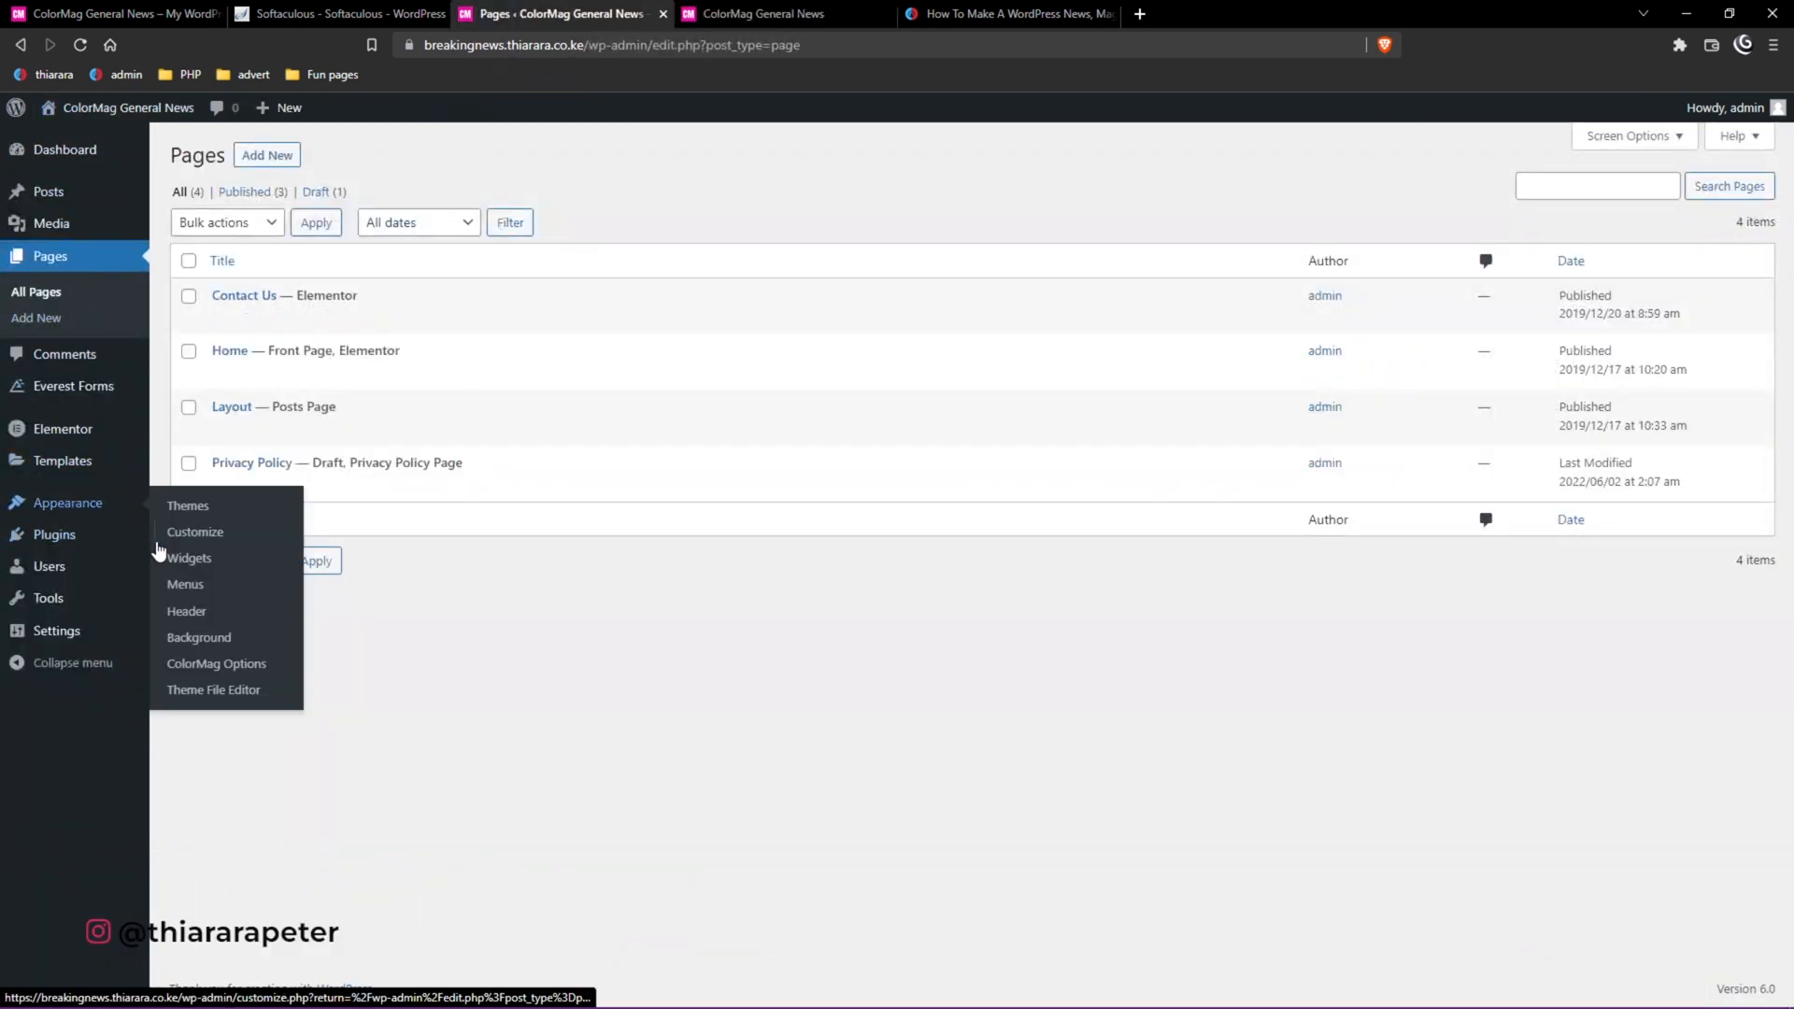
{"action": "left_click", "coordinate": [185, 585]}
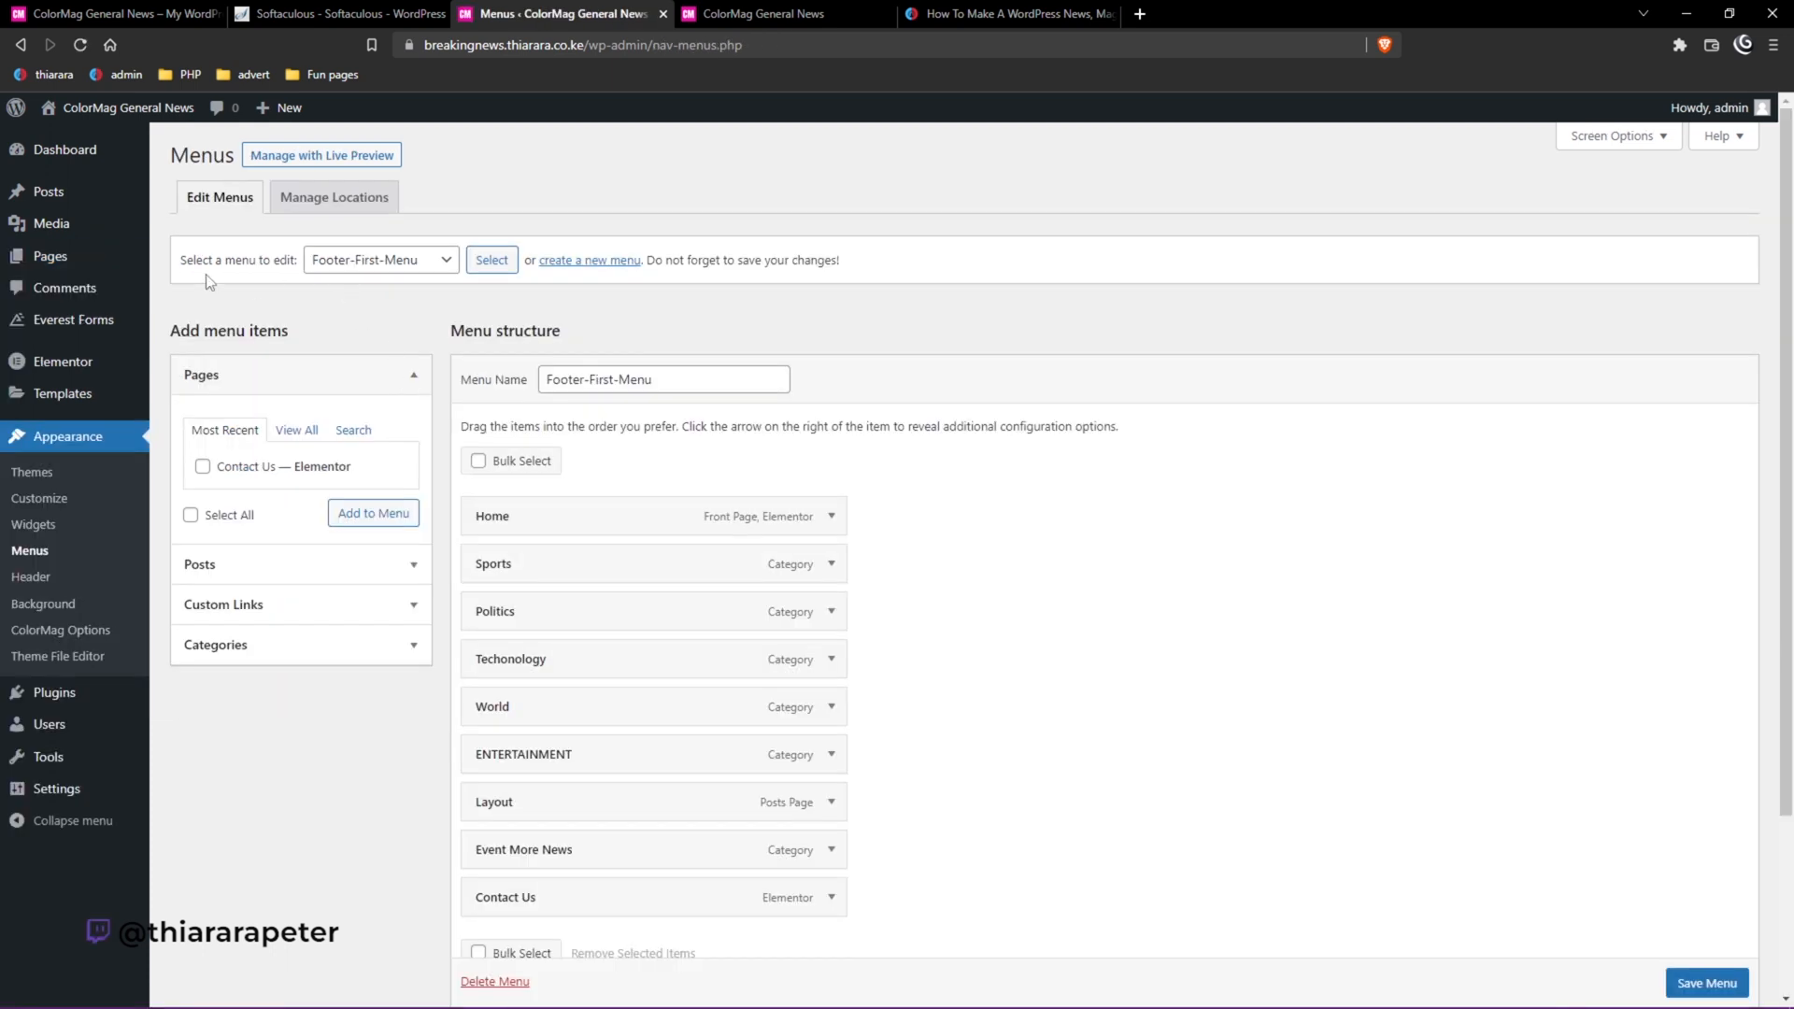
Load the Primary Menu and assign it to the Primary Menu display location.
{"action": "left_click", "coordinate": [356, 271]}
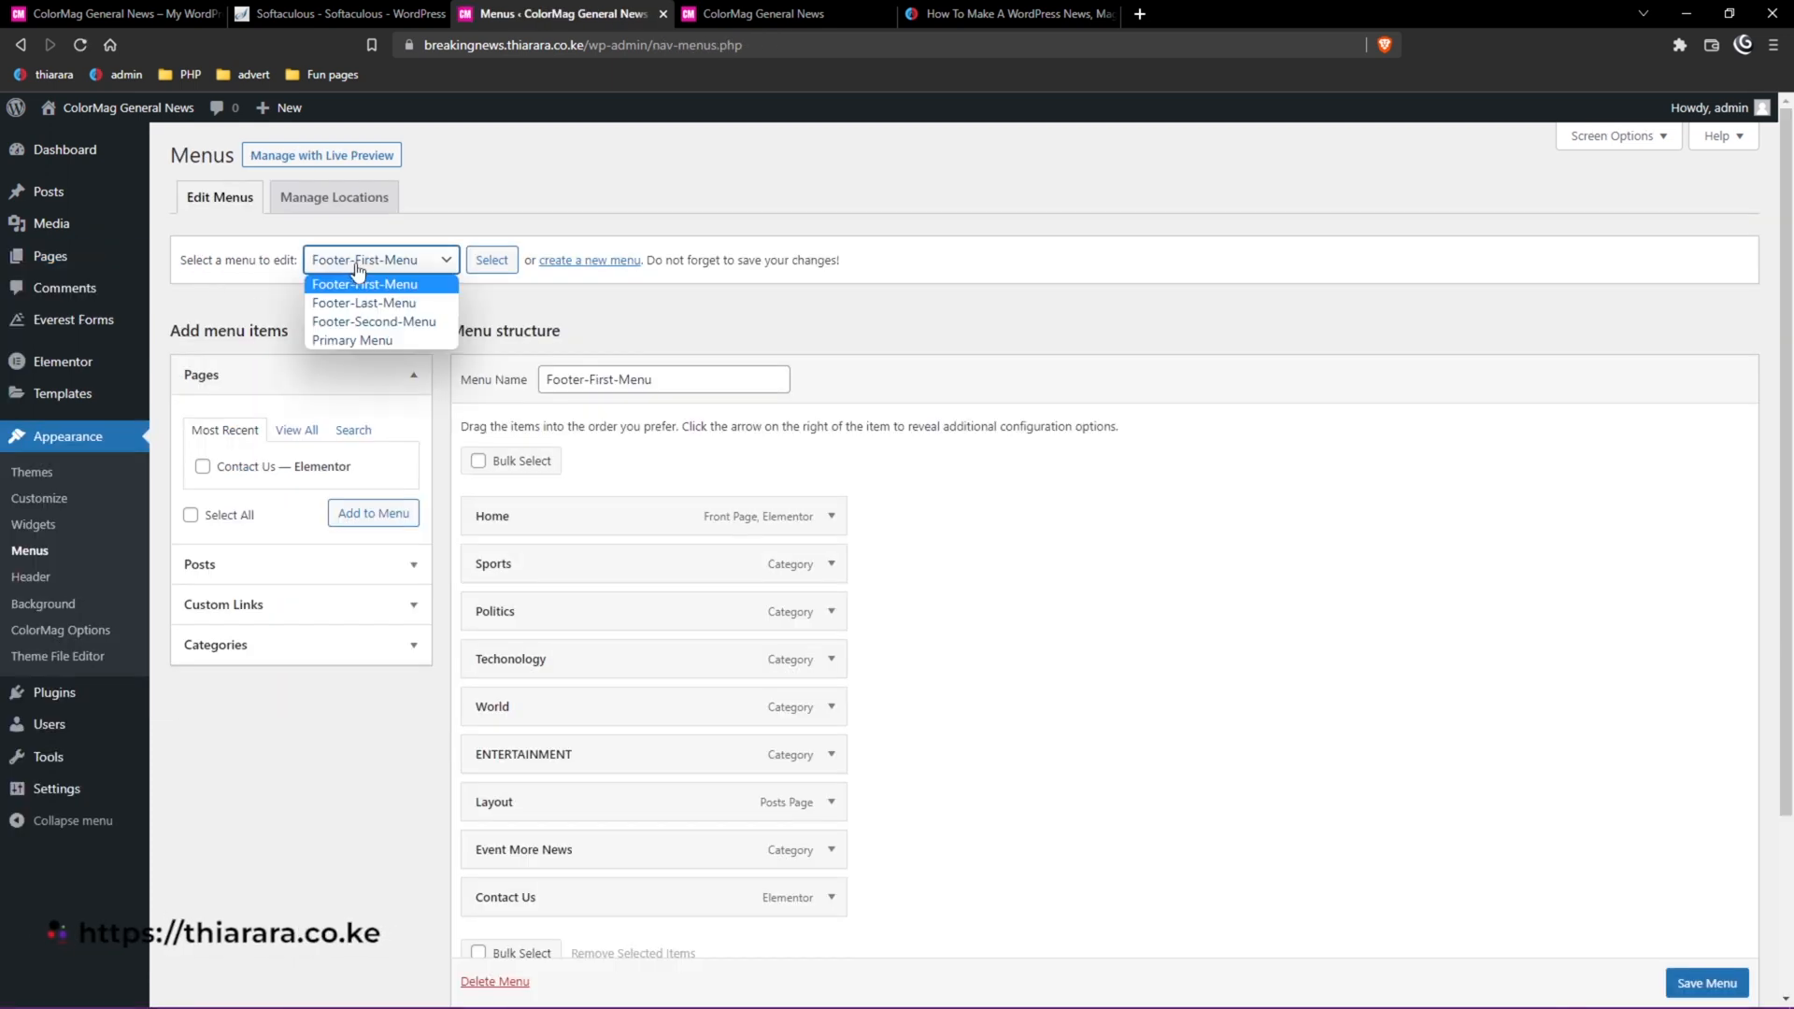
{"action": "left_click", "coordinate": [355, 338]}
{"action": "left_click", "coordinate": [493, 260]}
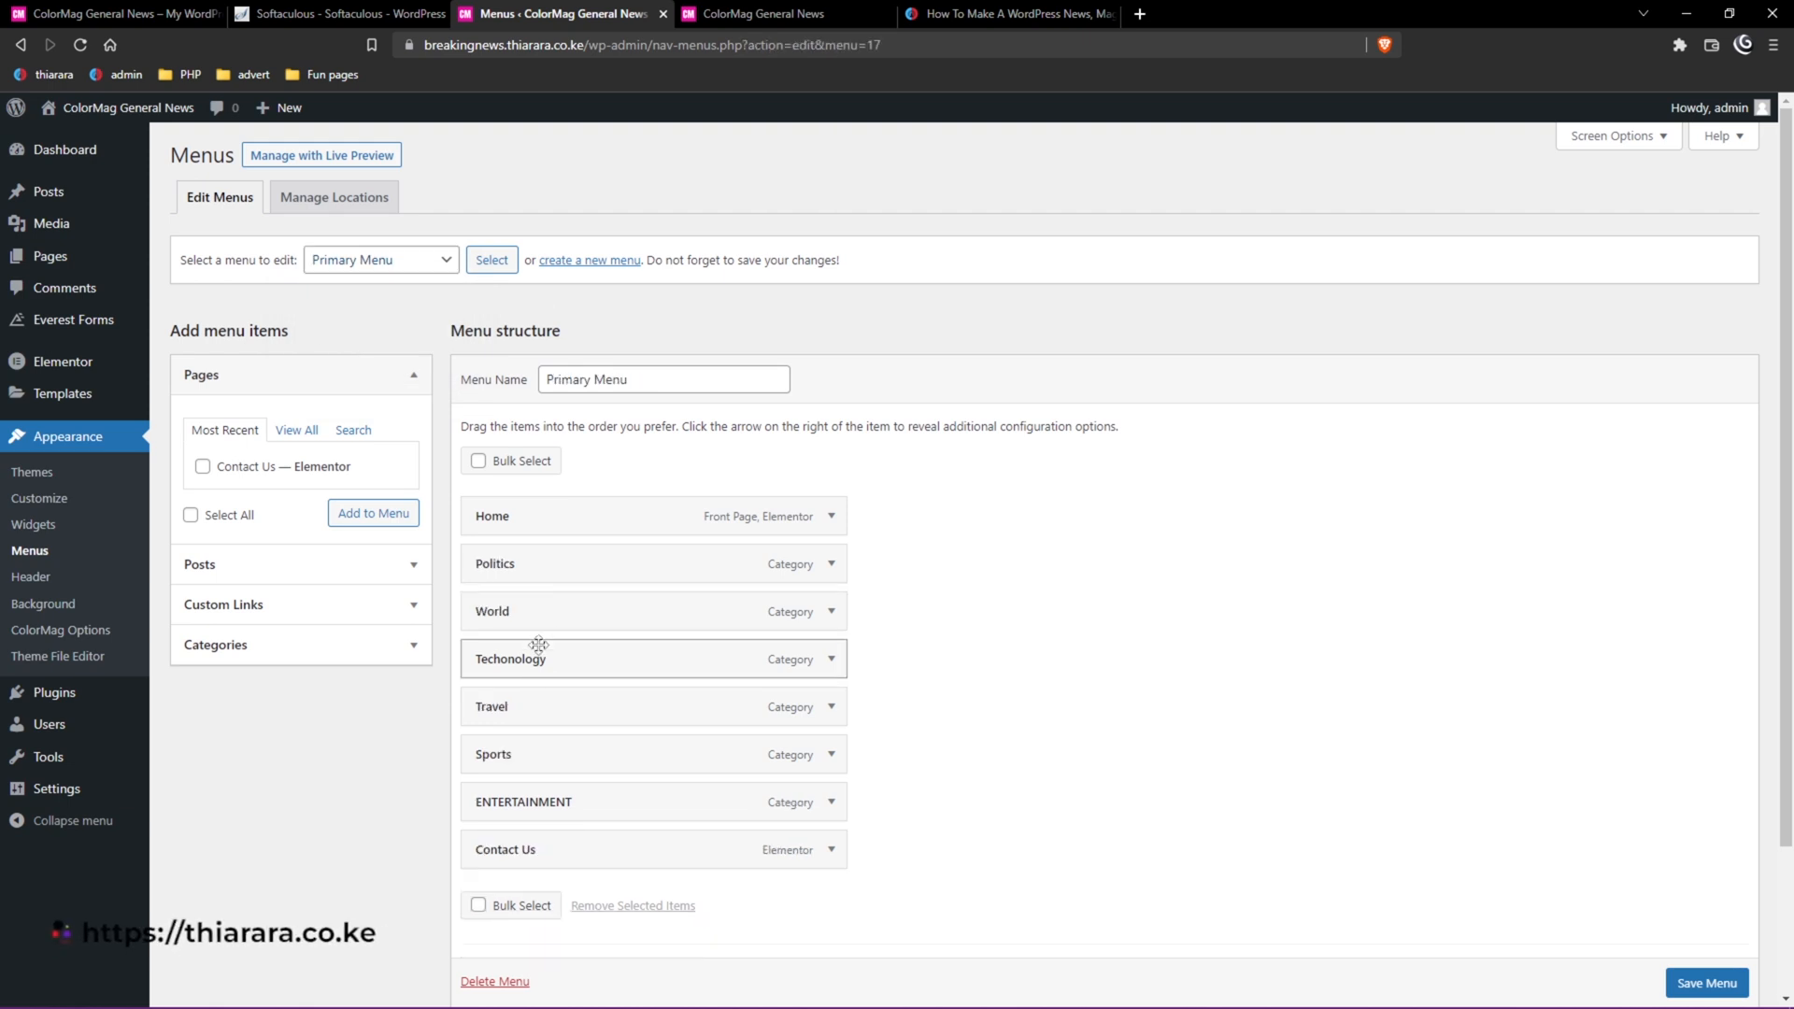
{"action": "scroll", "coordinate": [536, 479], "scroll_direction": "down", "scroll_amount": 2}
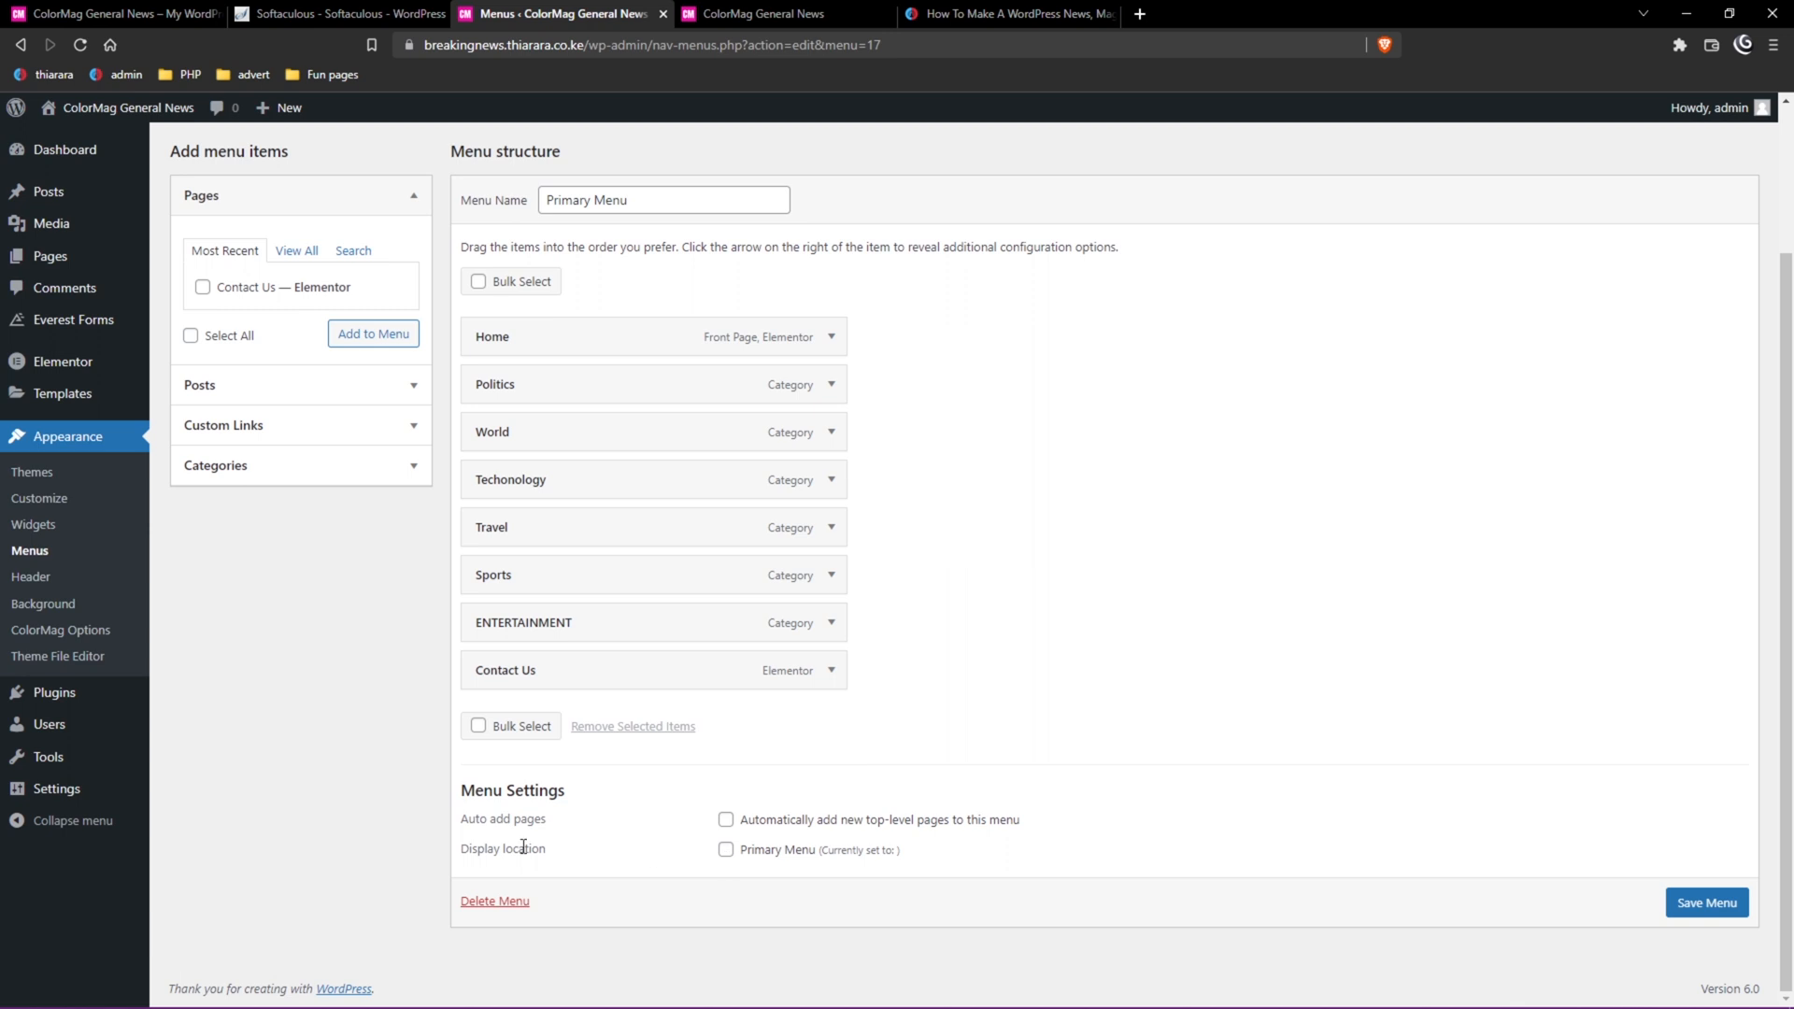
{"action": "left_click", "coordinate": [726, 852]}
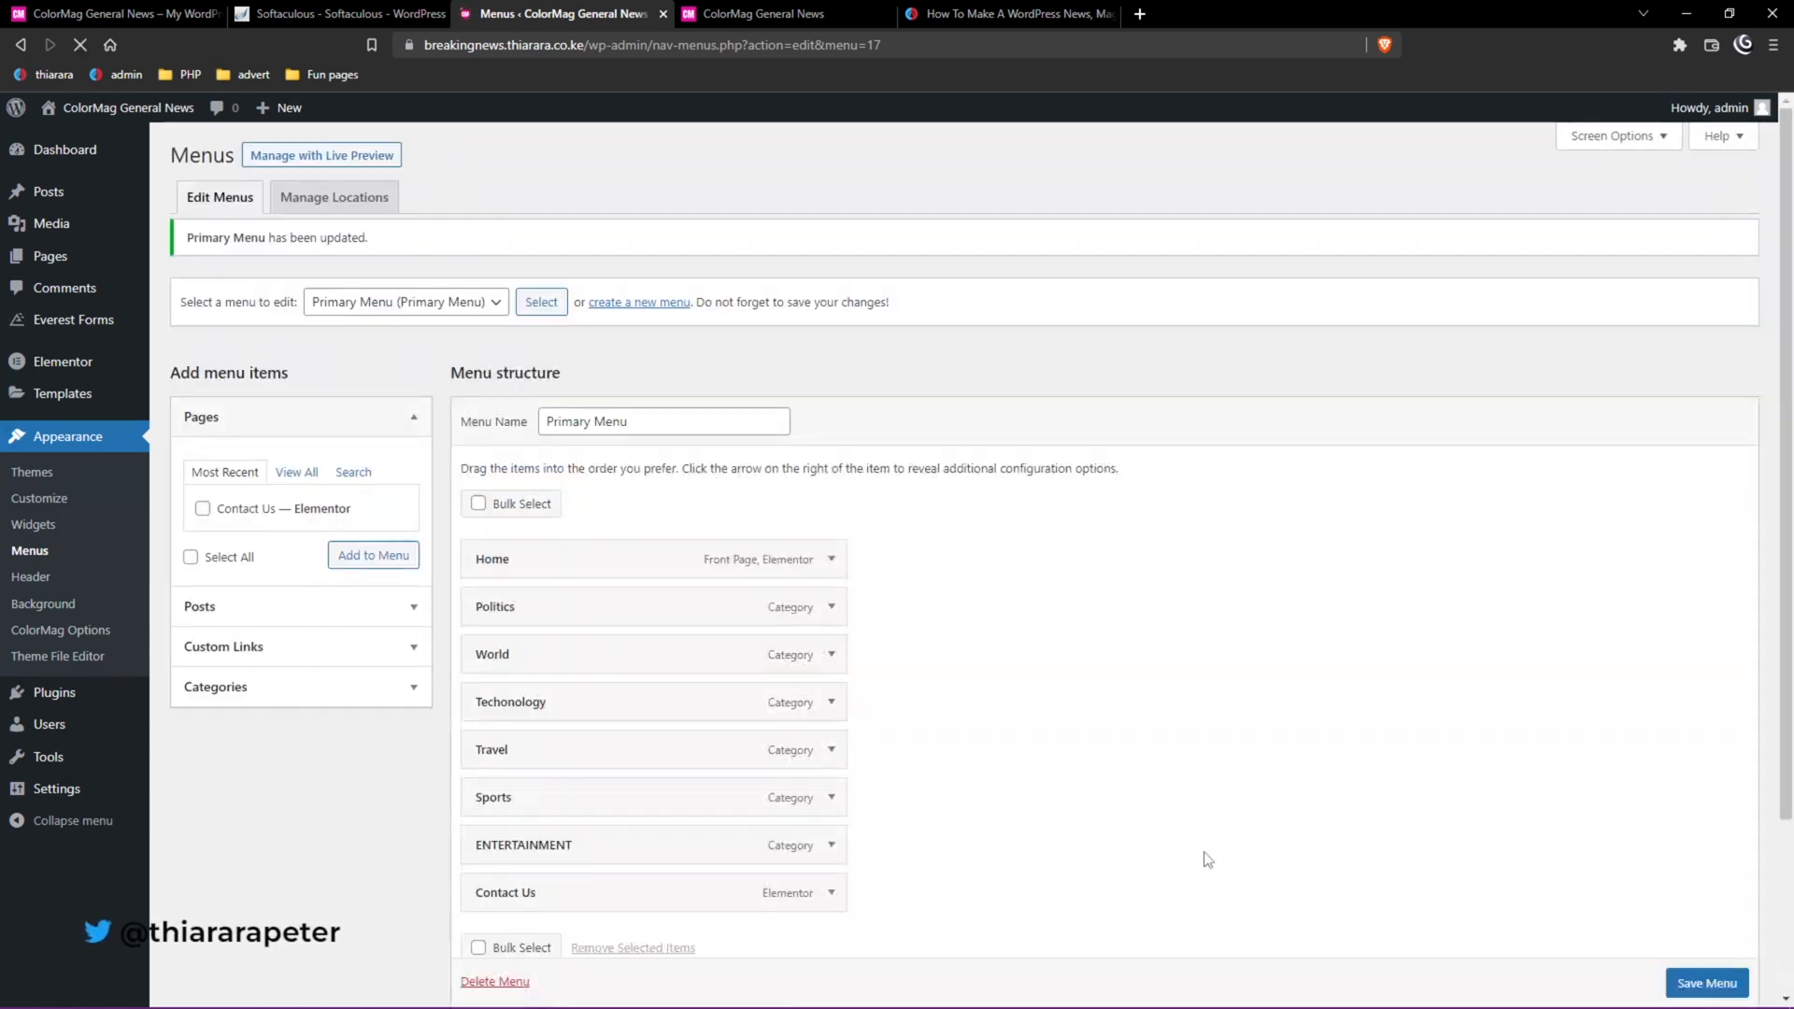
Inspect the ENTERTAINMENT item and the Categories, Custom Links, Posts and Pages panels.
{"action": "scroll", "coordinate": [523, 607], "scroll_direction": "down", "scroll_amount": 3}
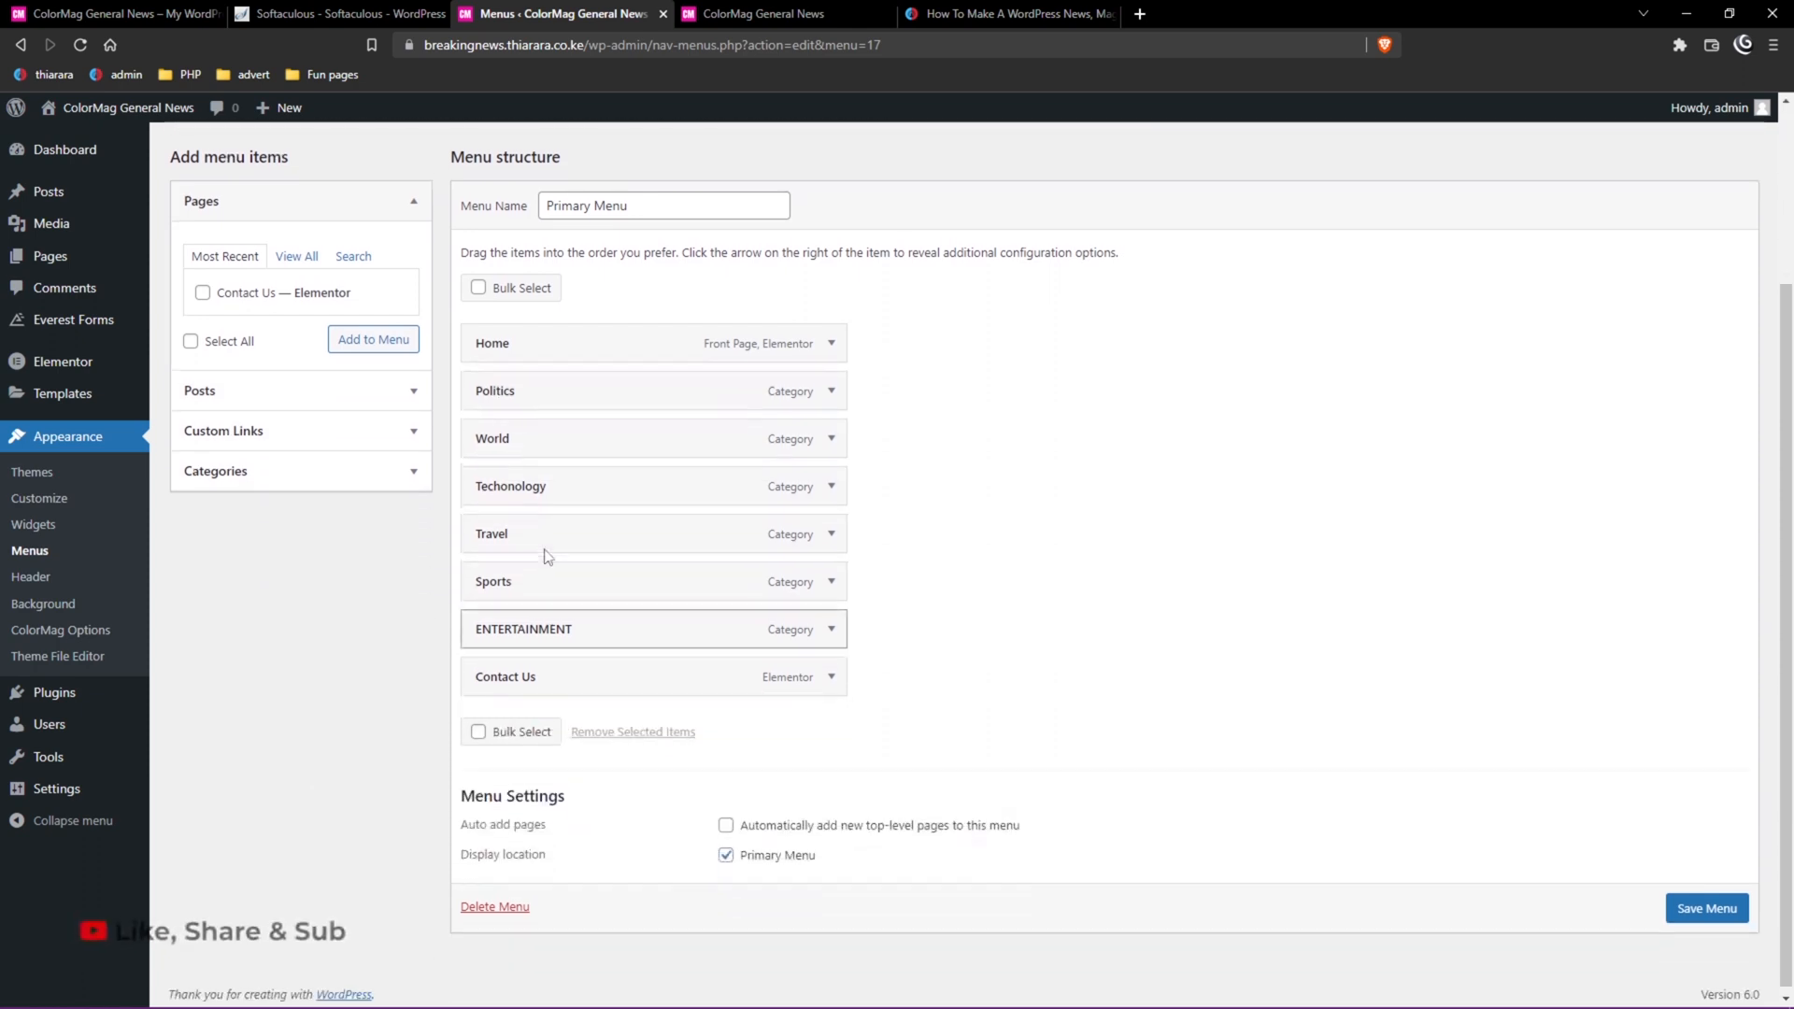
{"action": "left_click", "coordinate": [829, 626]}
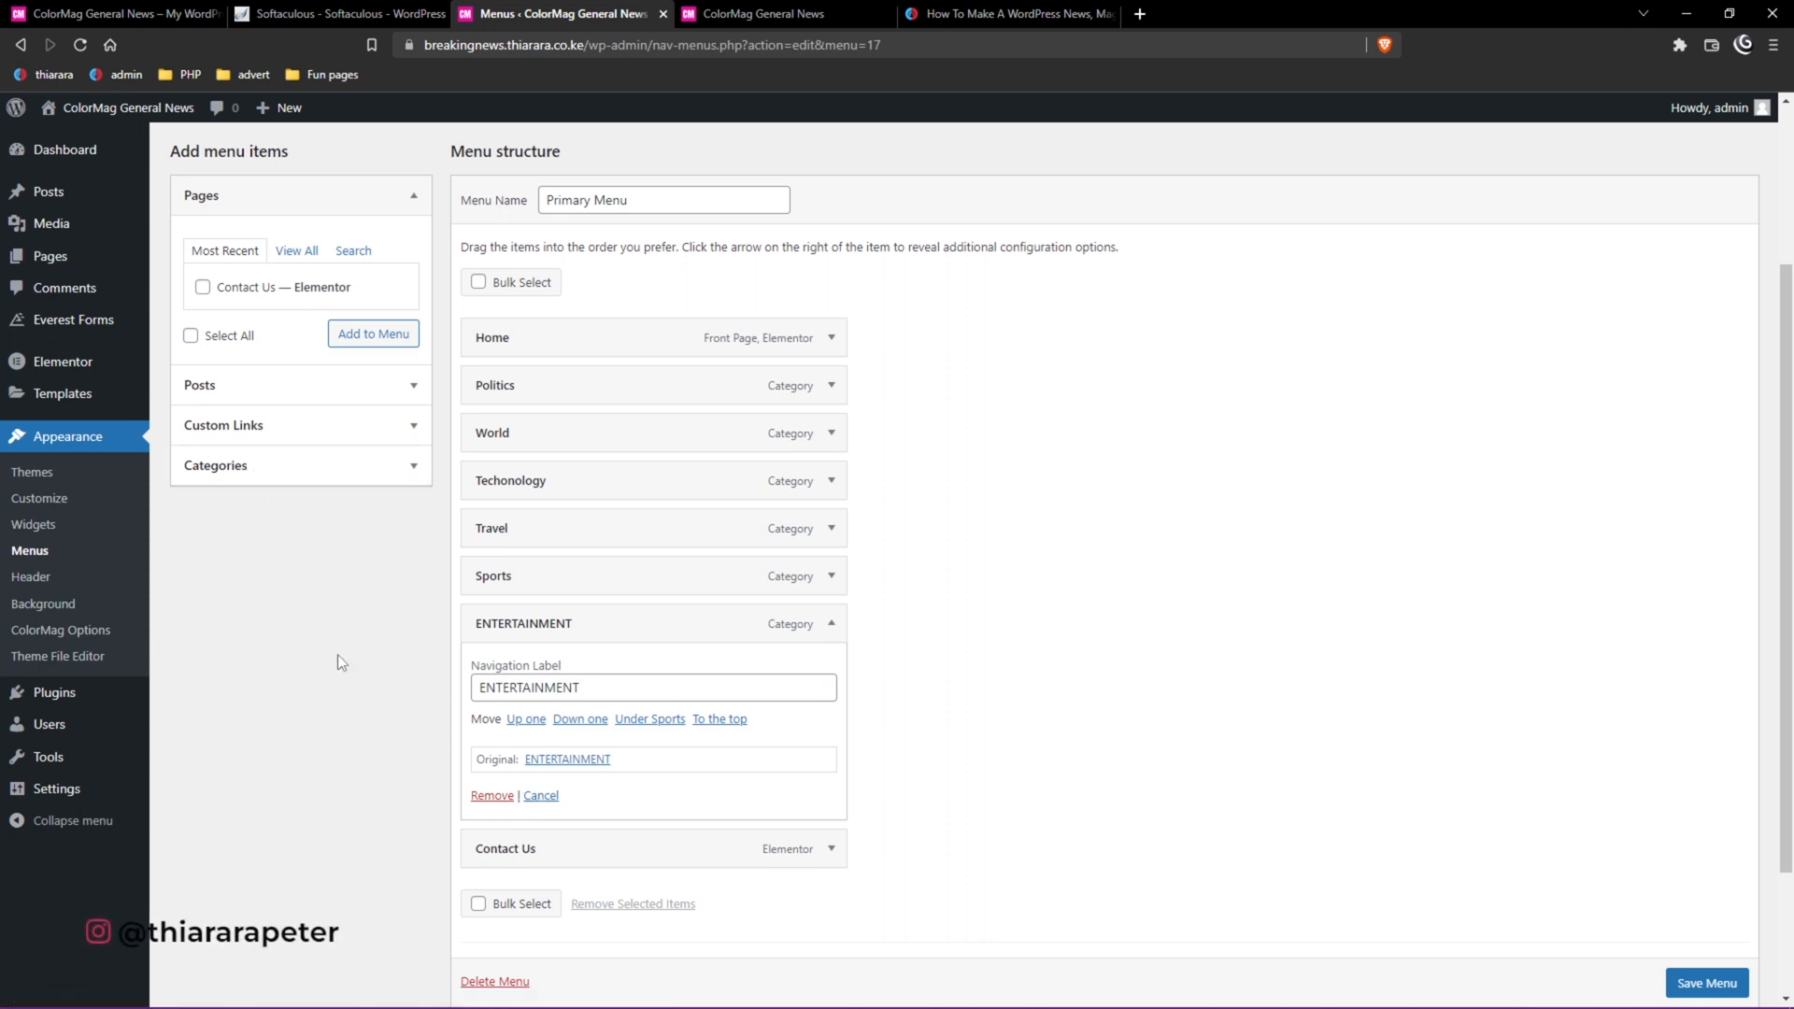
{"action": "left_click", "coordinate": [254, 472]}
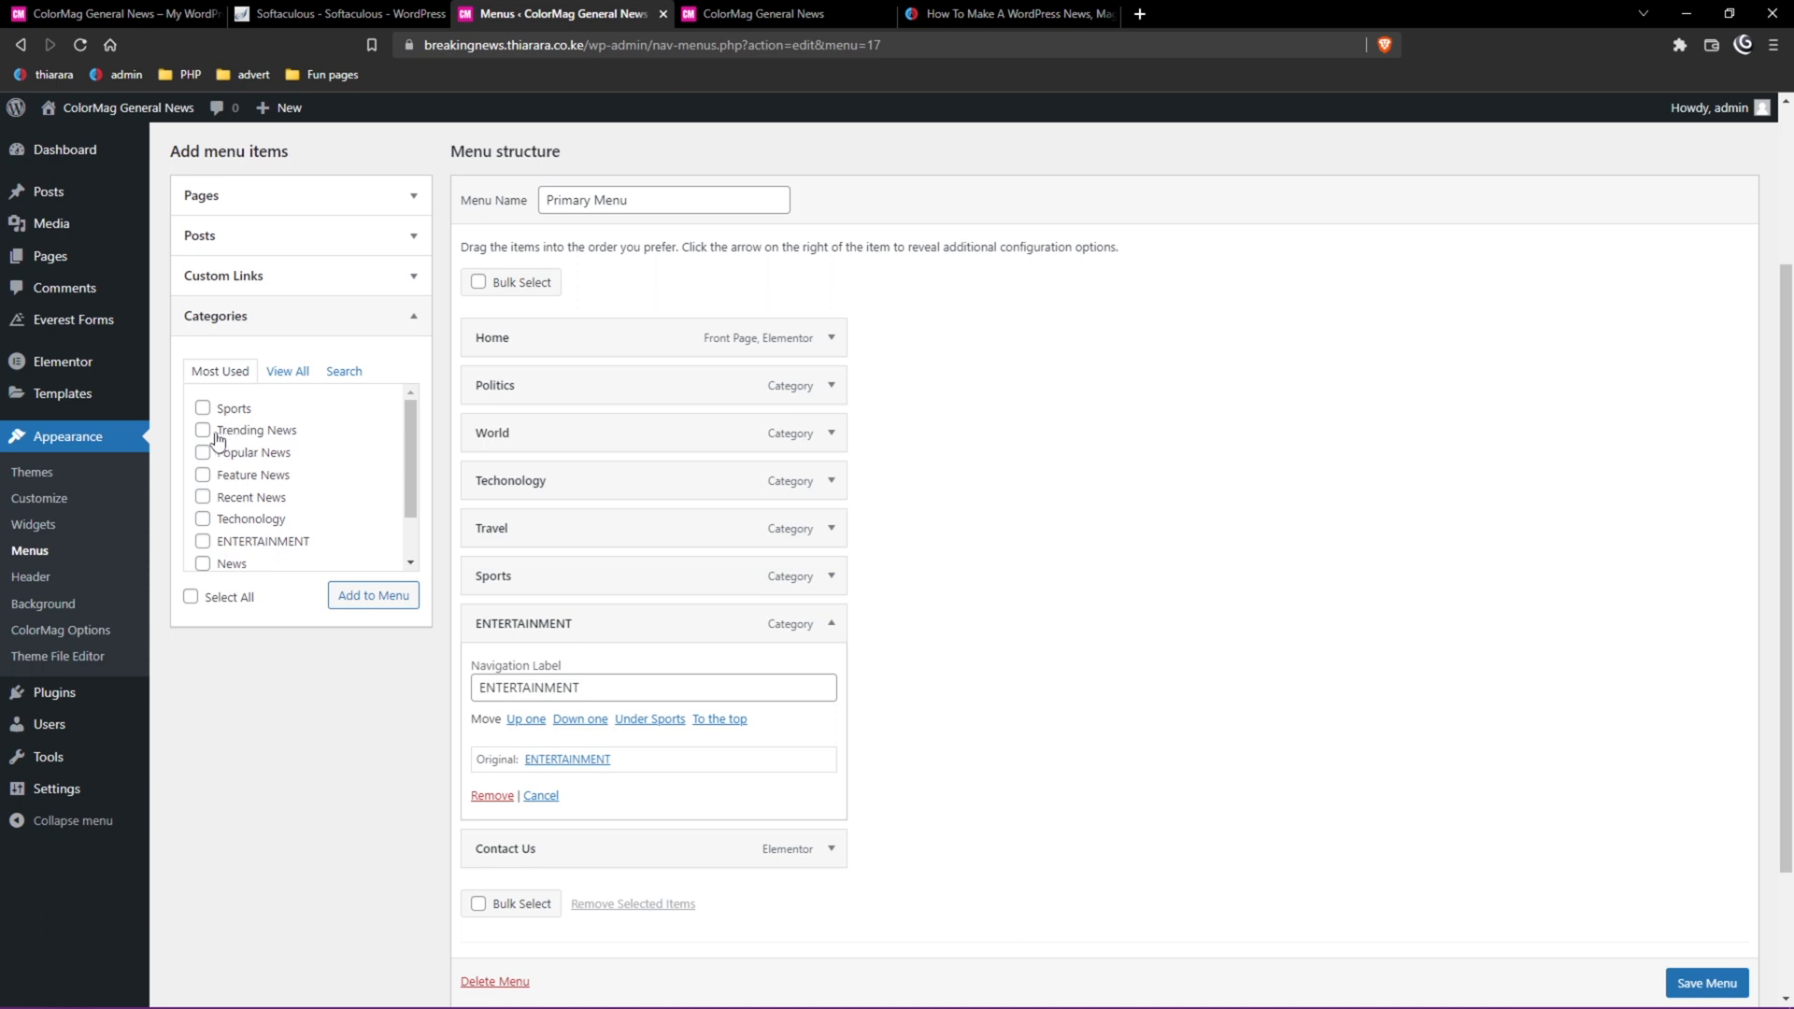
{"action": "left_click", "coordinate": [203, 431]}
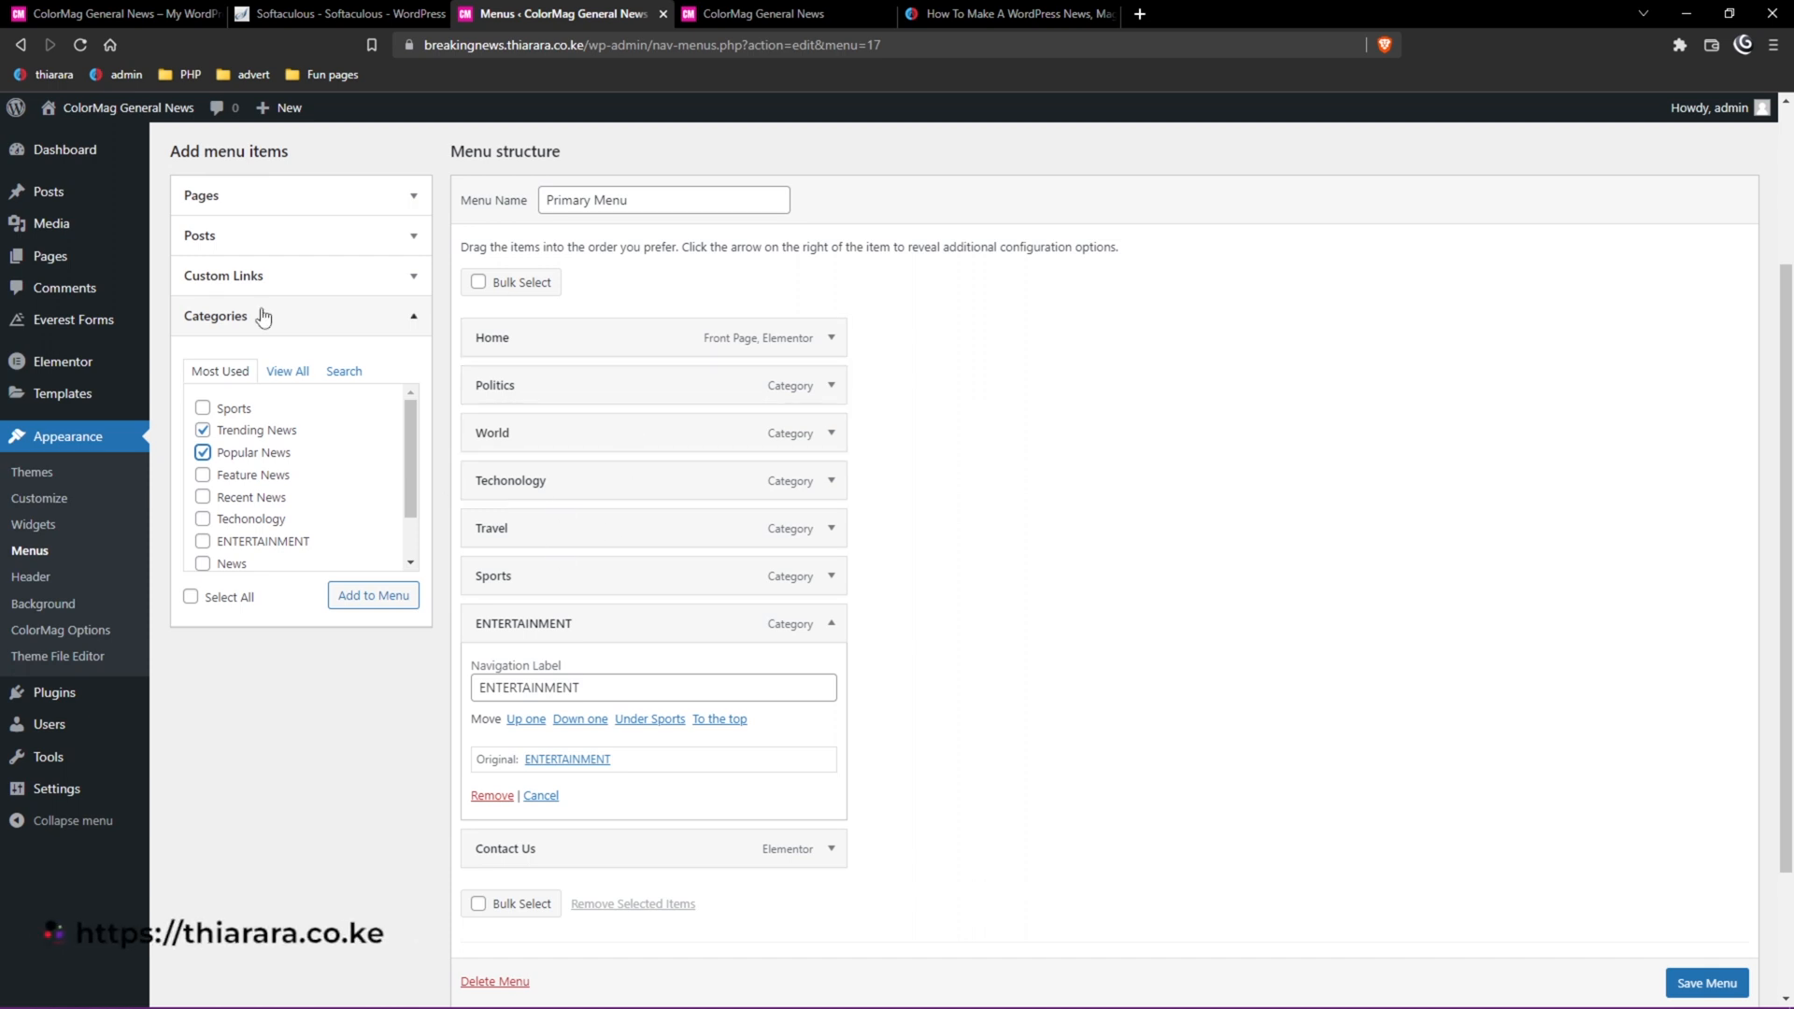
{"action": "left_click", "coordinate": [260, 278]}
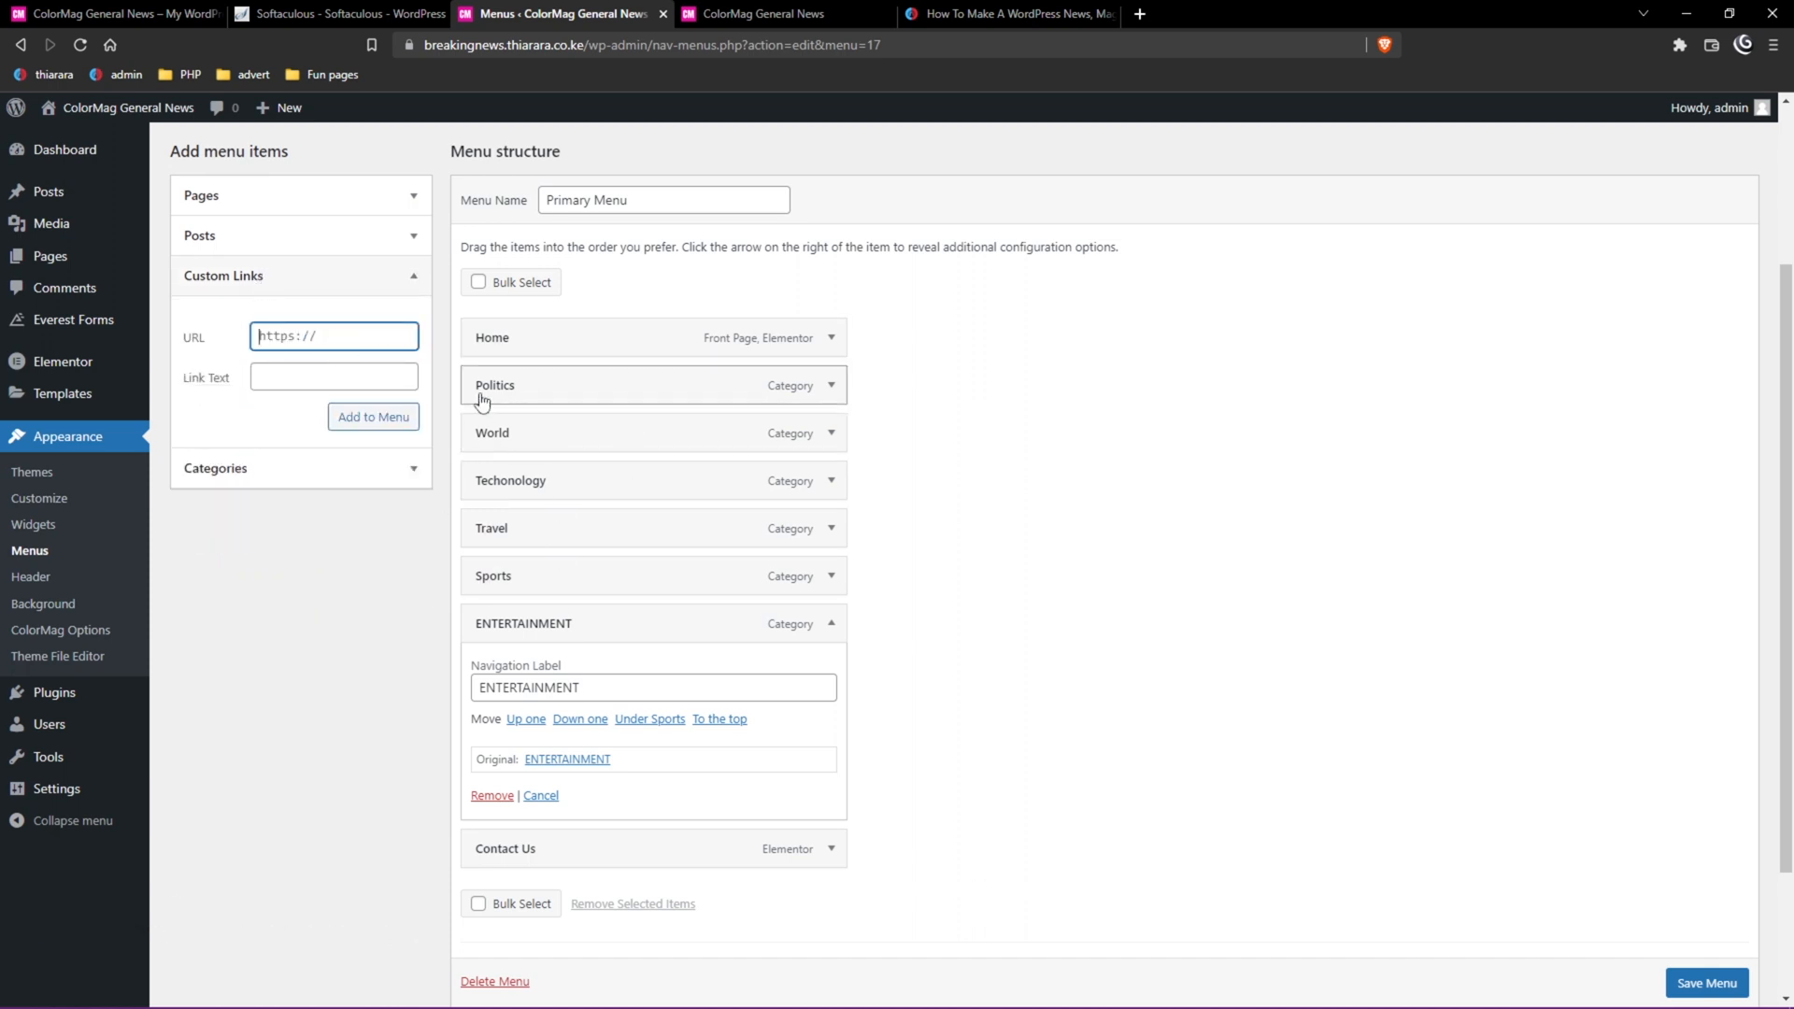
{"action": "left_click", "coordinate": [282, 240]}
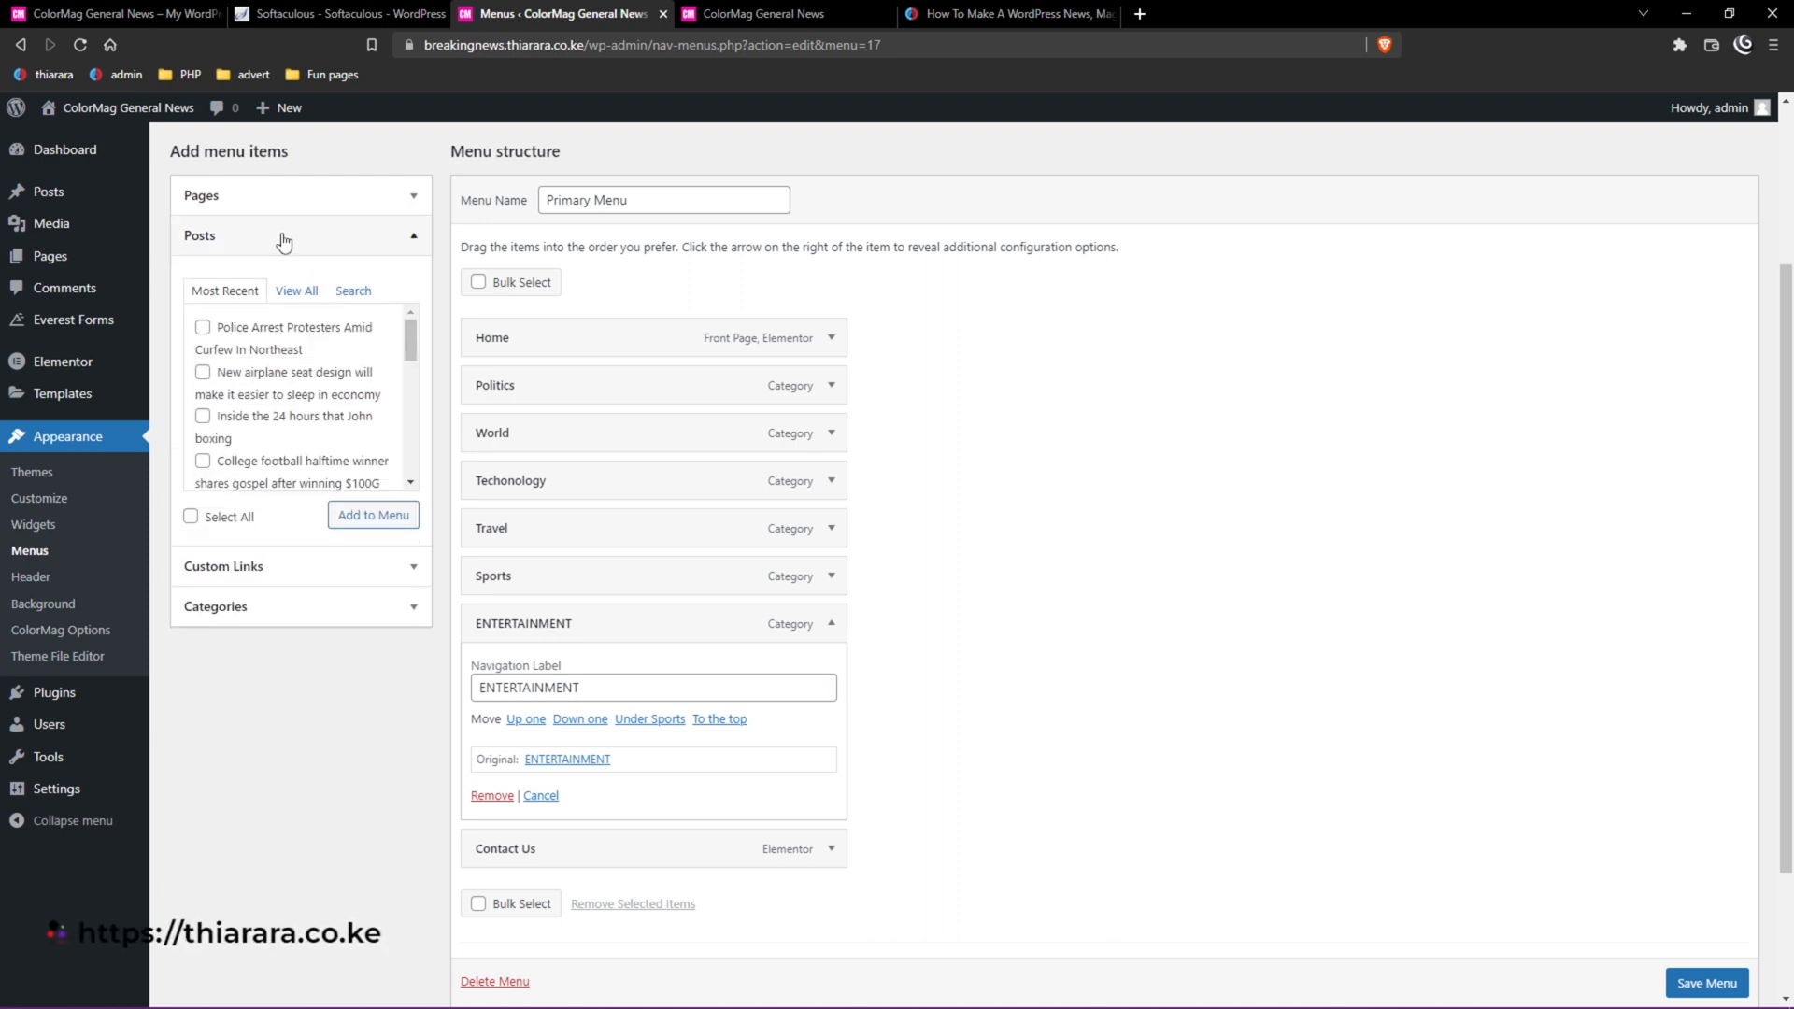
{"action": "left_click", "coordinate": [293, 211]}
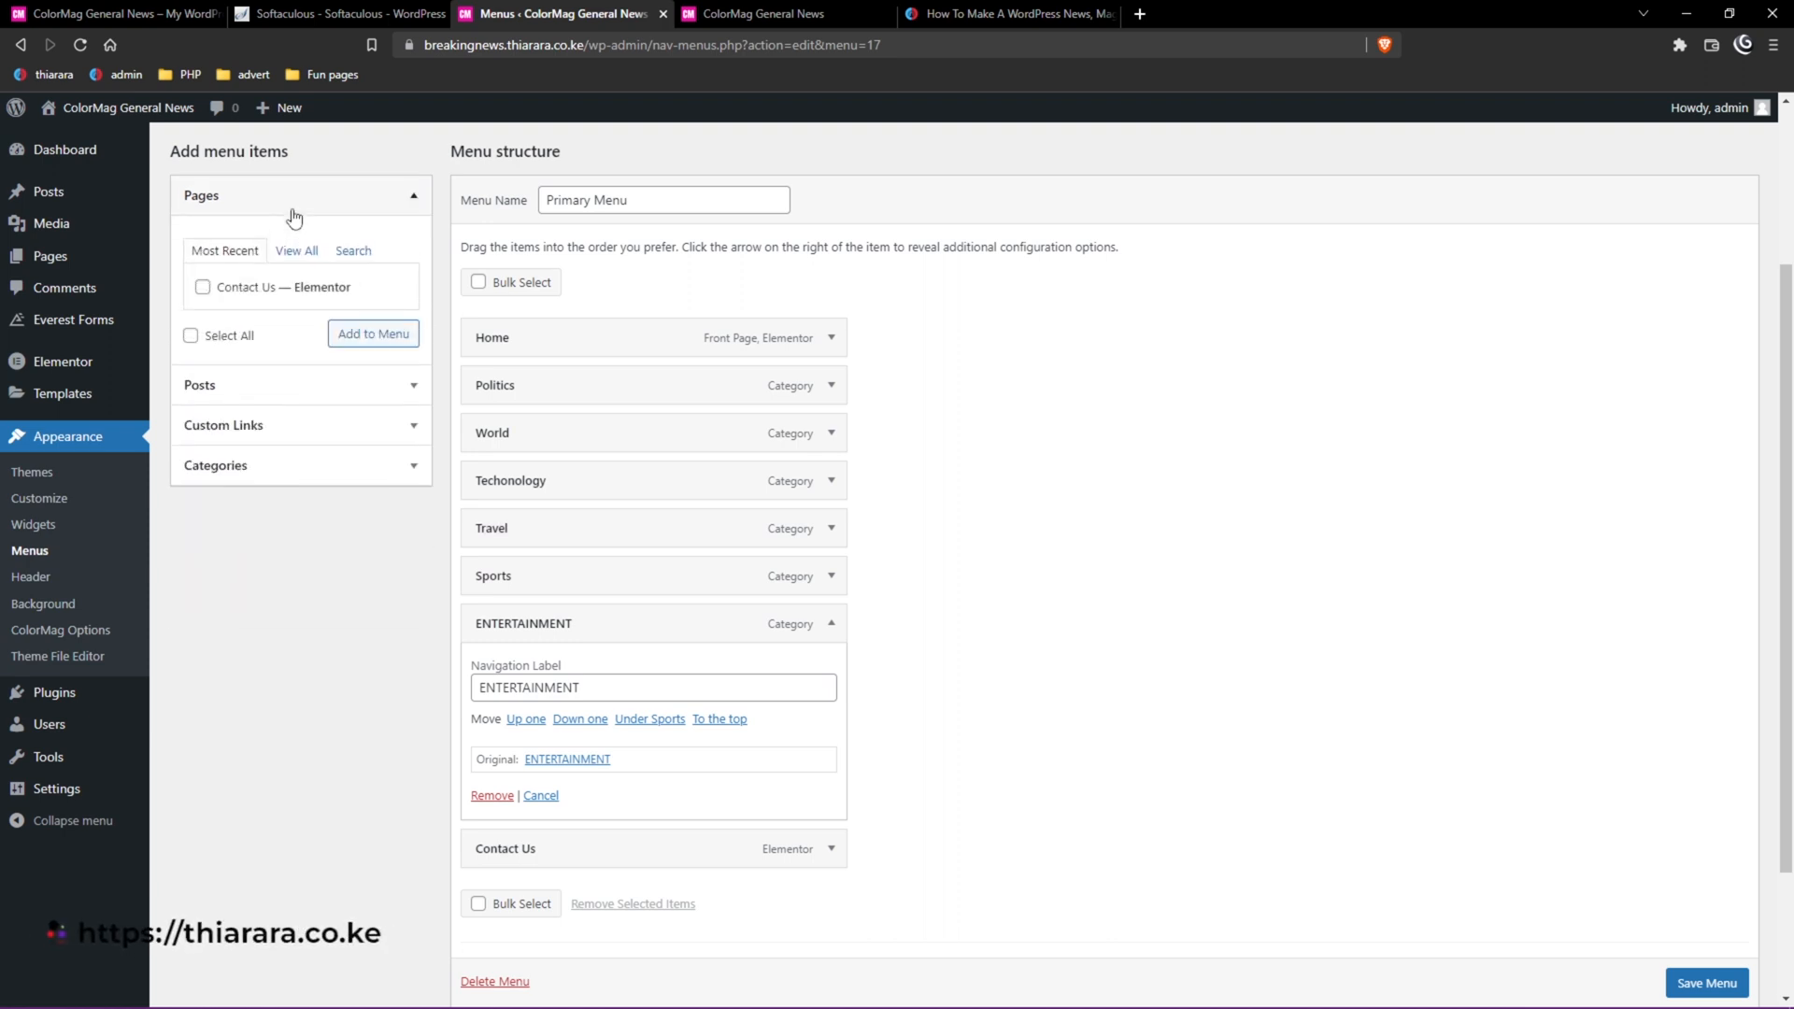
{"action": "left_click", "coordinate": [299, 252]}
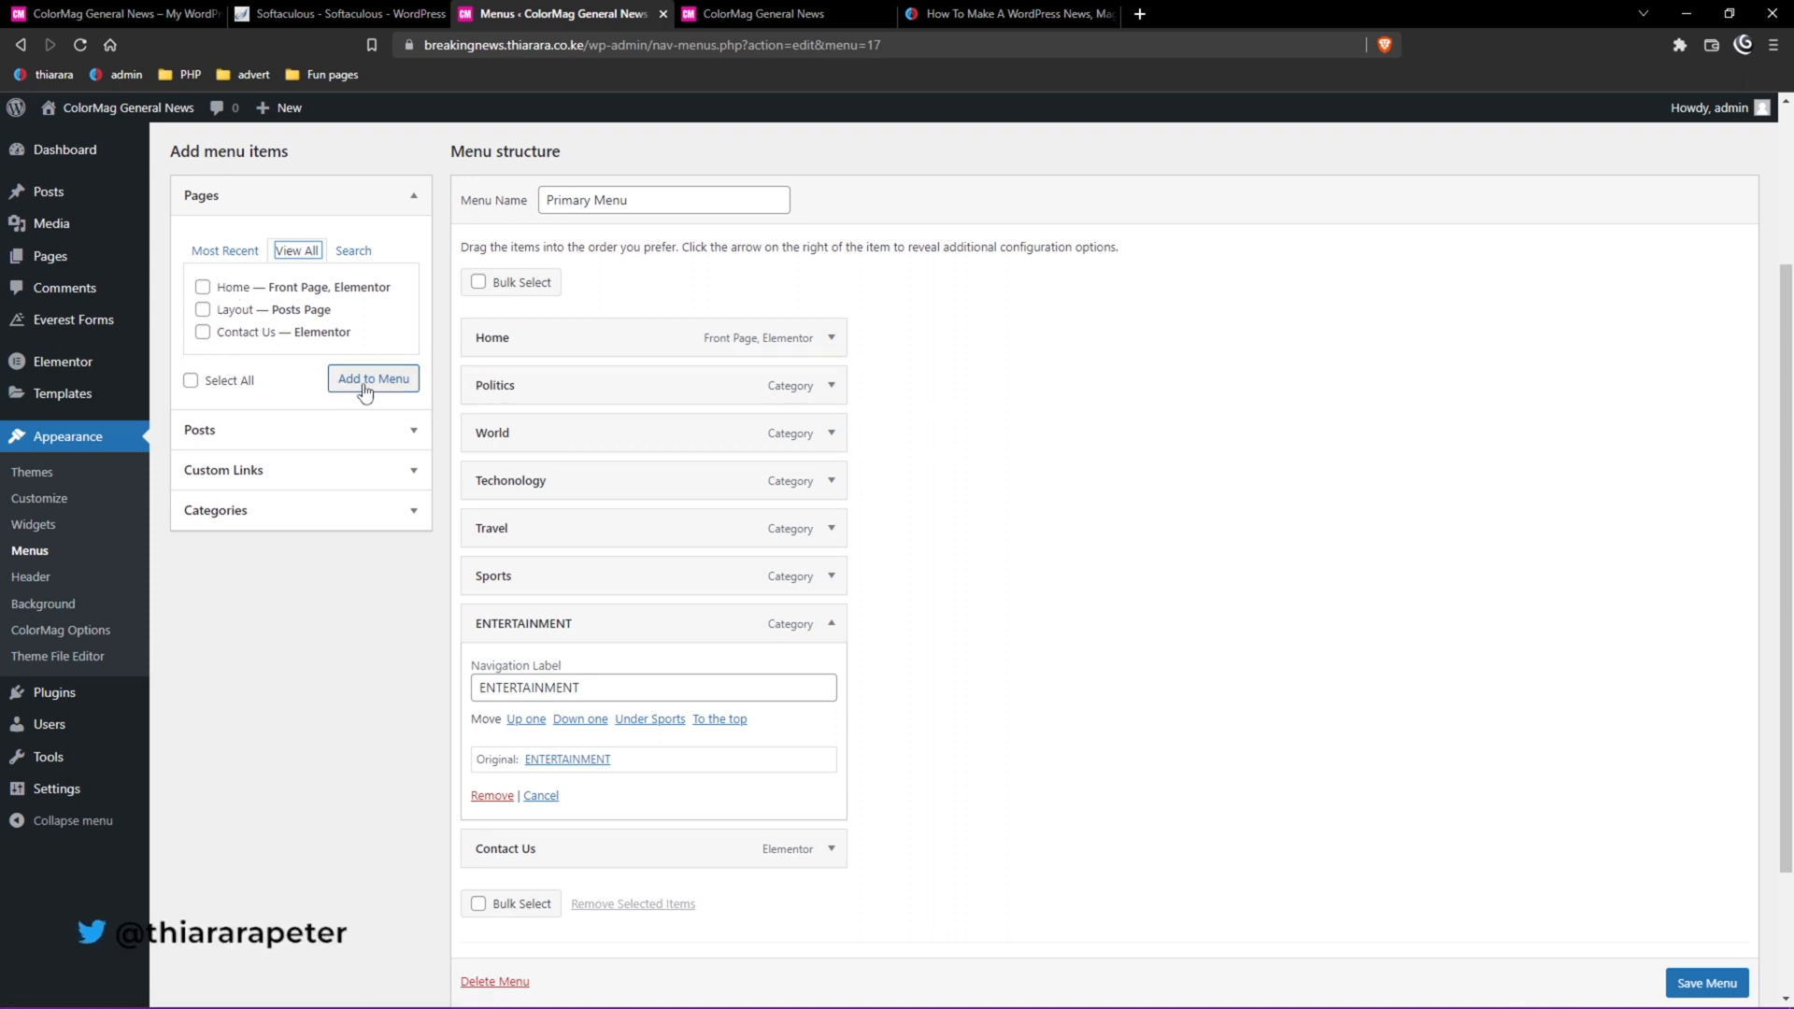
Save the Primary Menu and check the new header menu on the live site.
{"action": "scroll", "coordinate": [768, 823], "scroll_direction": "down", "scroll_amount": 1}
{"action": "scroll", "coordinate": [768, 822], "scroll_direction": "down", "scroll_amount": 1}
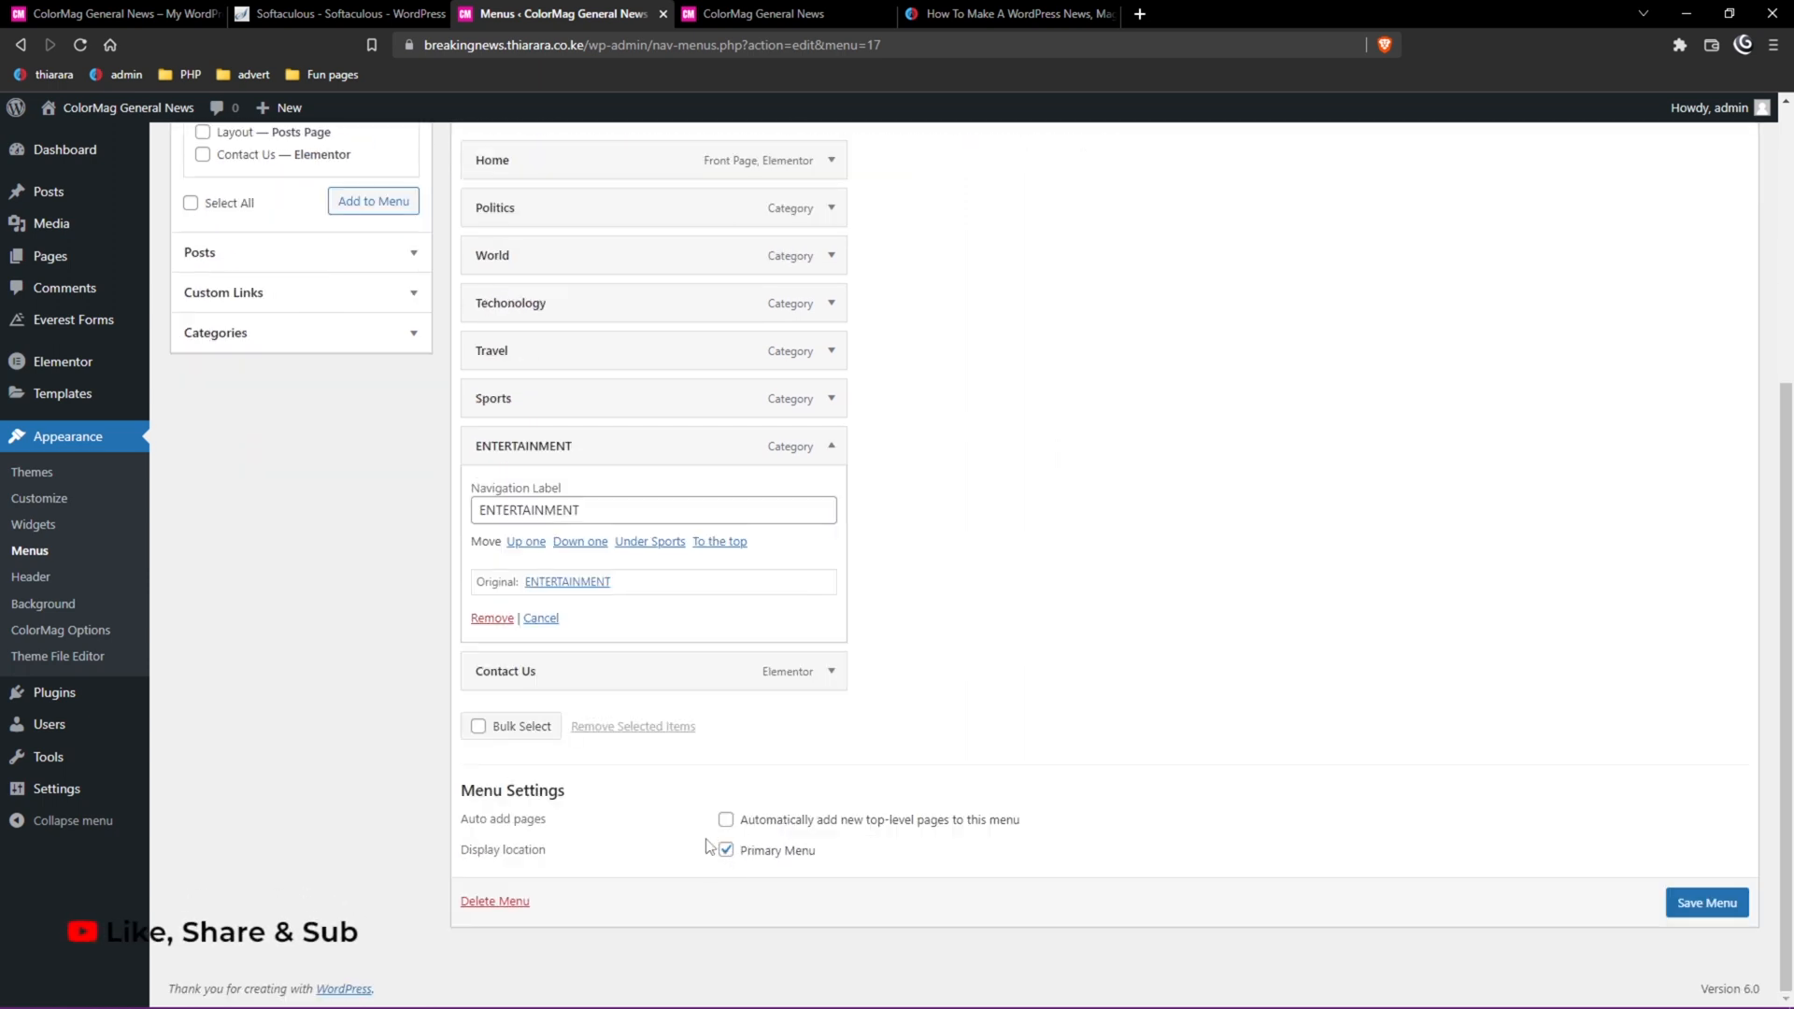
{"action": "left_click", "coordinate": [1687, 914]}
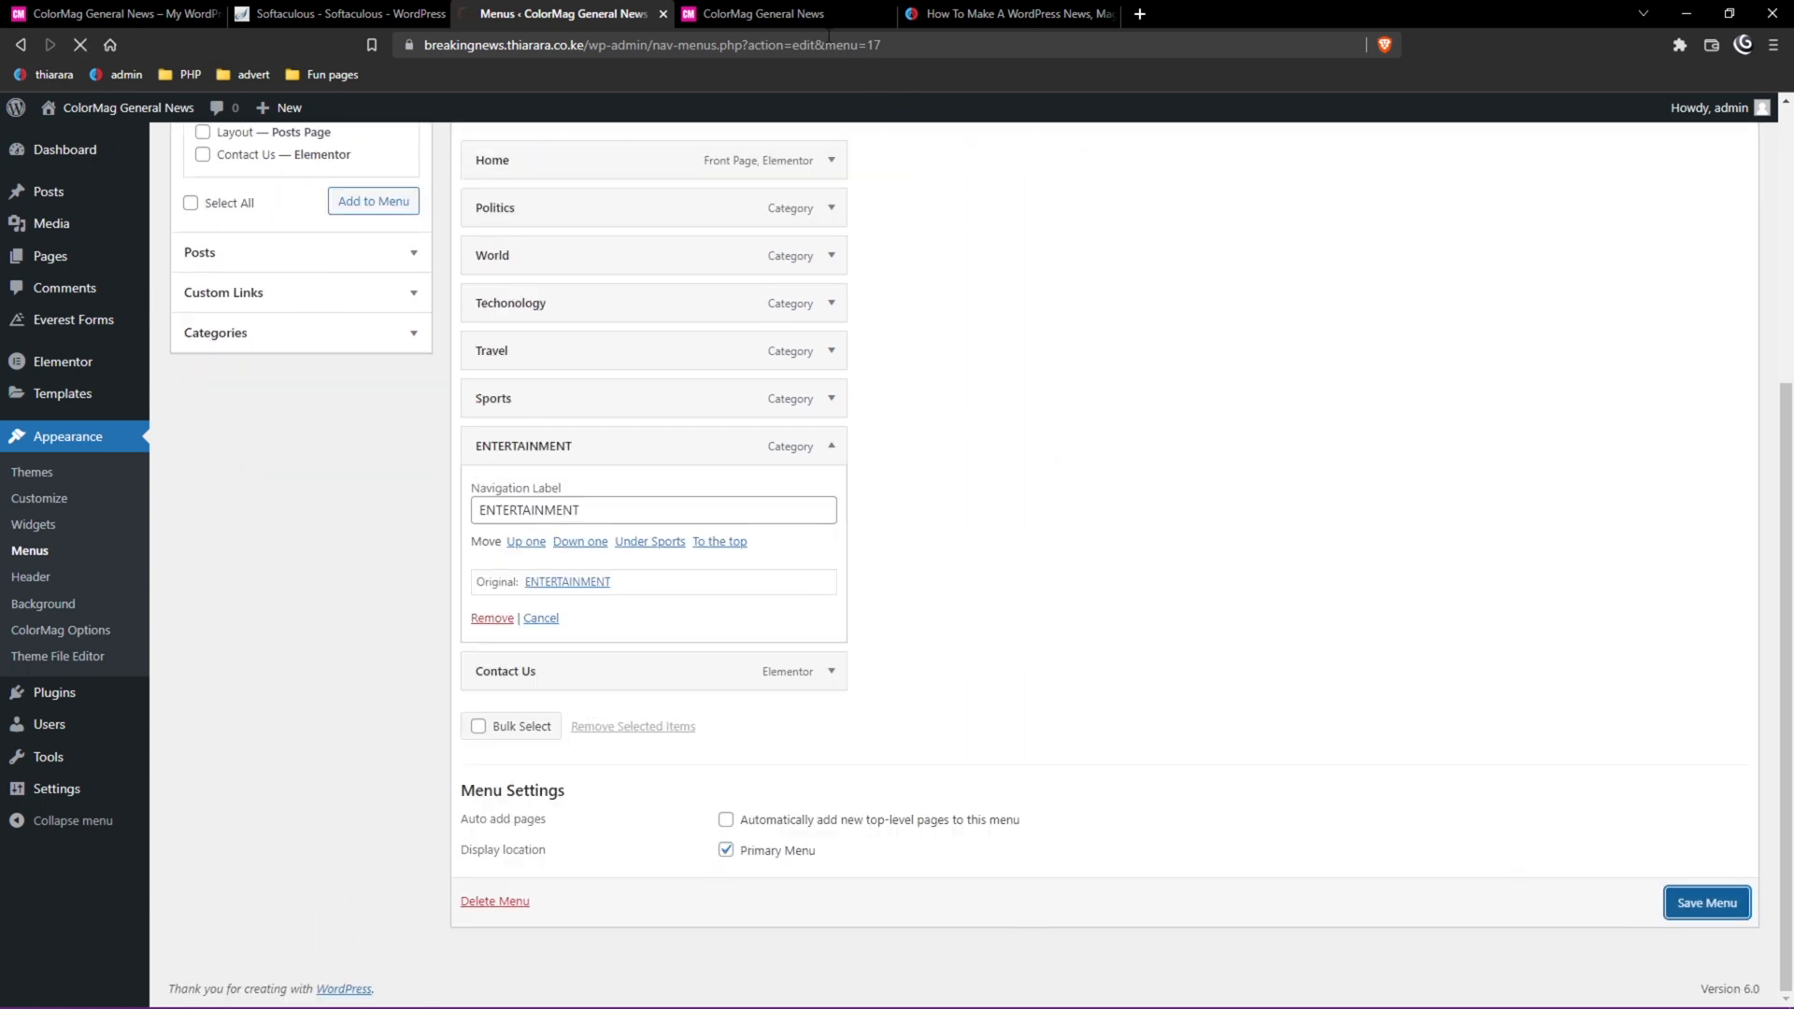
{"action": "left_click", "coordinate": [762, 14]}
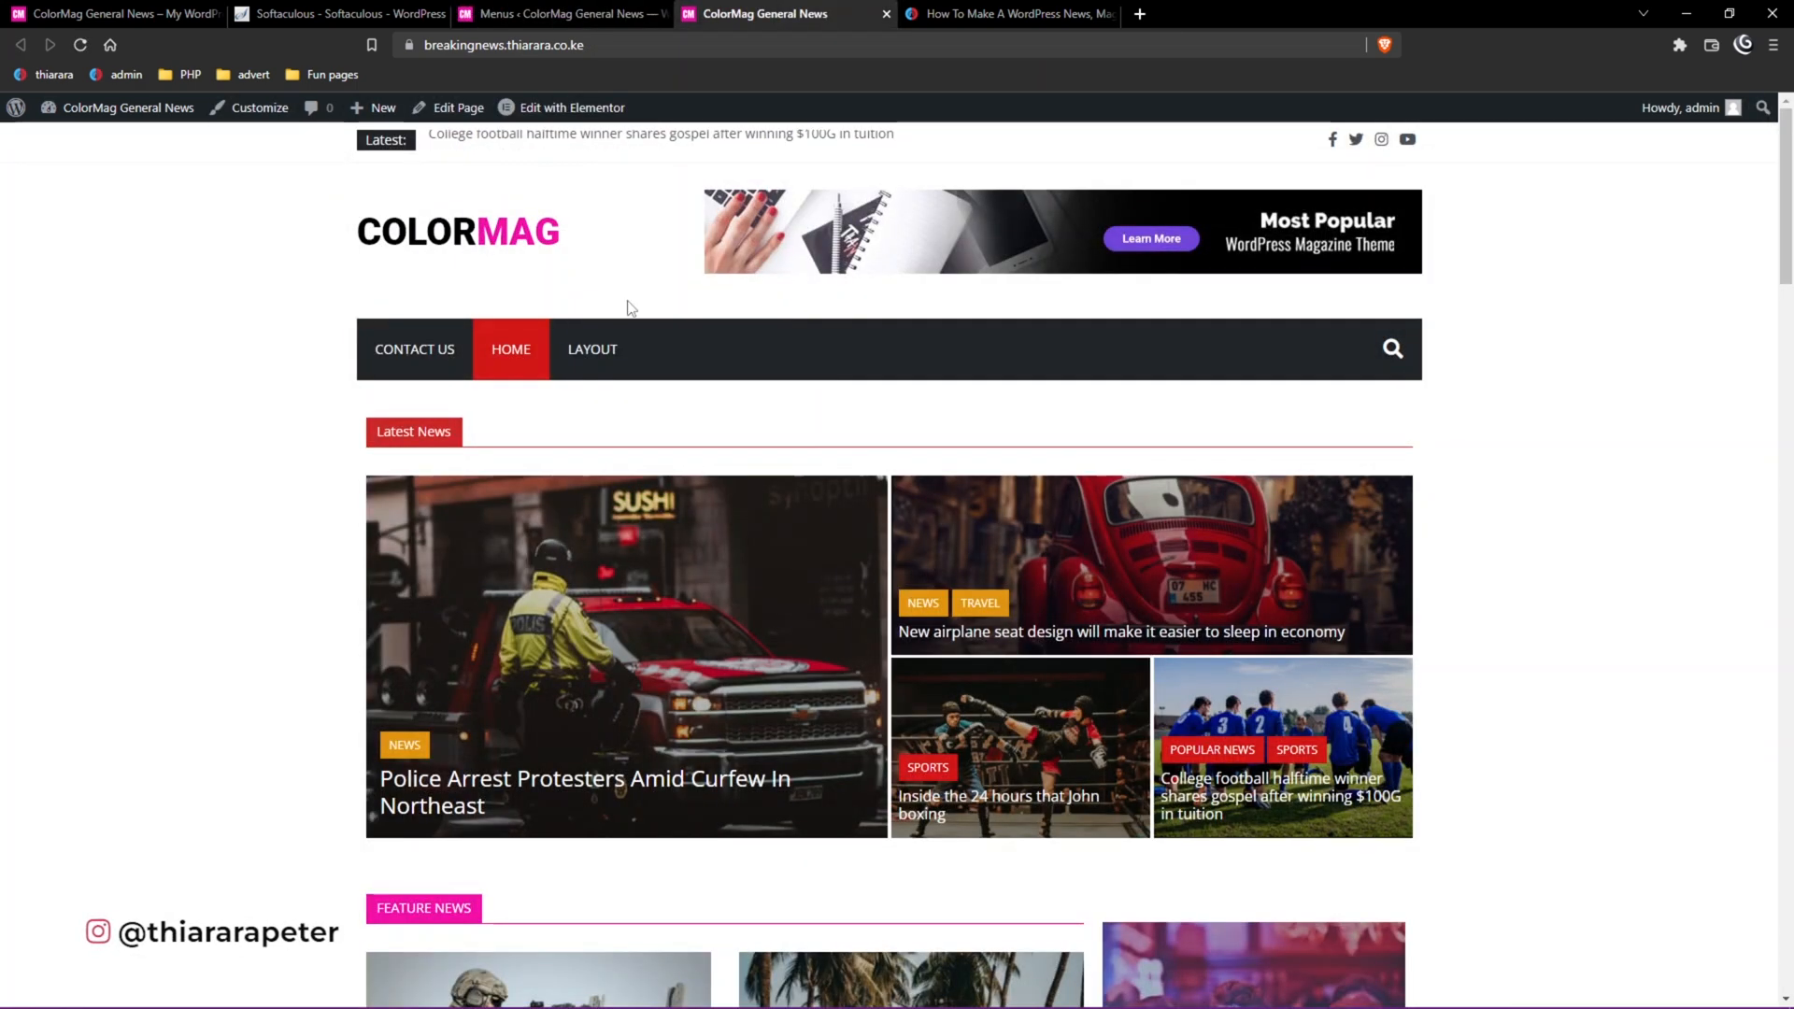
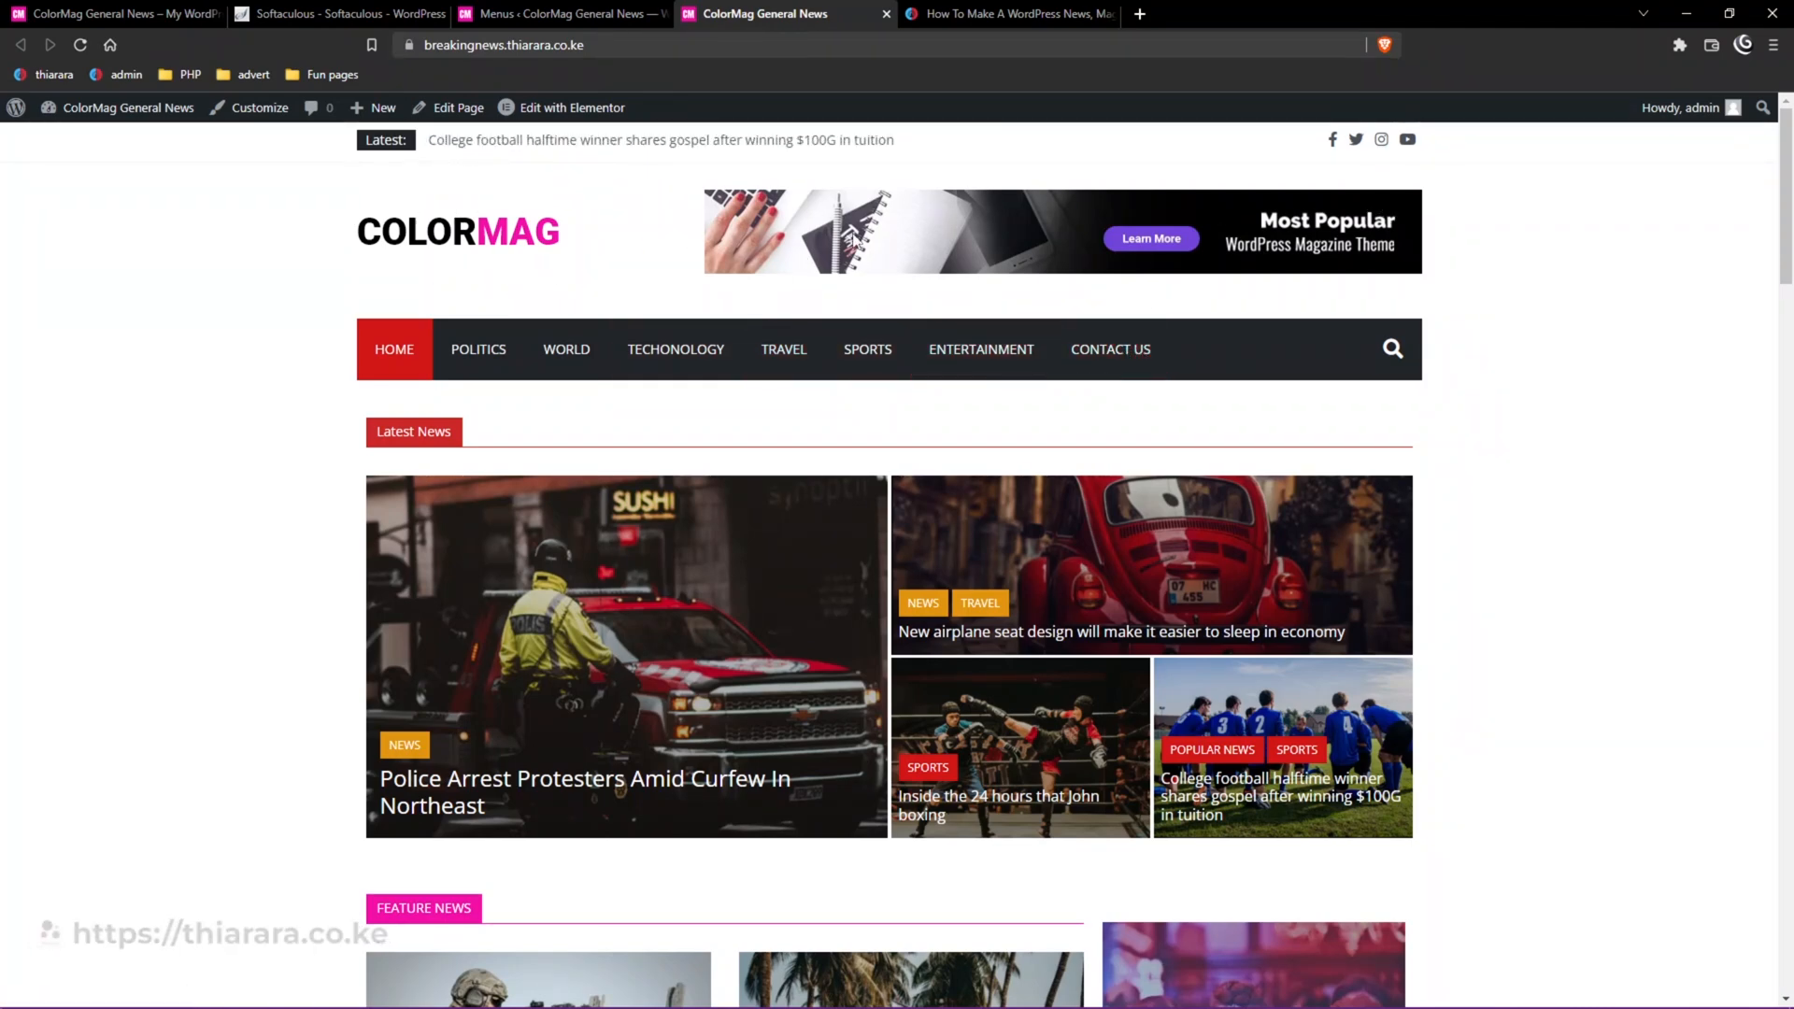
Switch off Social Icons > Enable in the header and publish the change.
{"action": "left_click", "coordinate": [524, 13]}
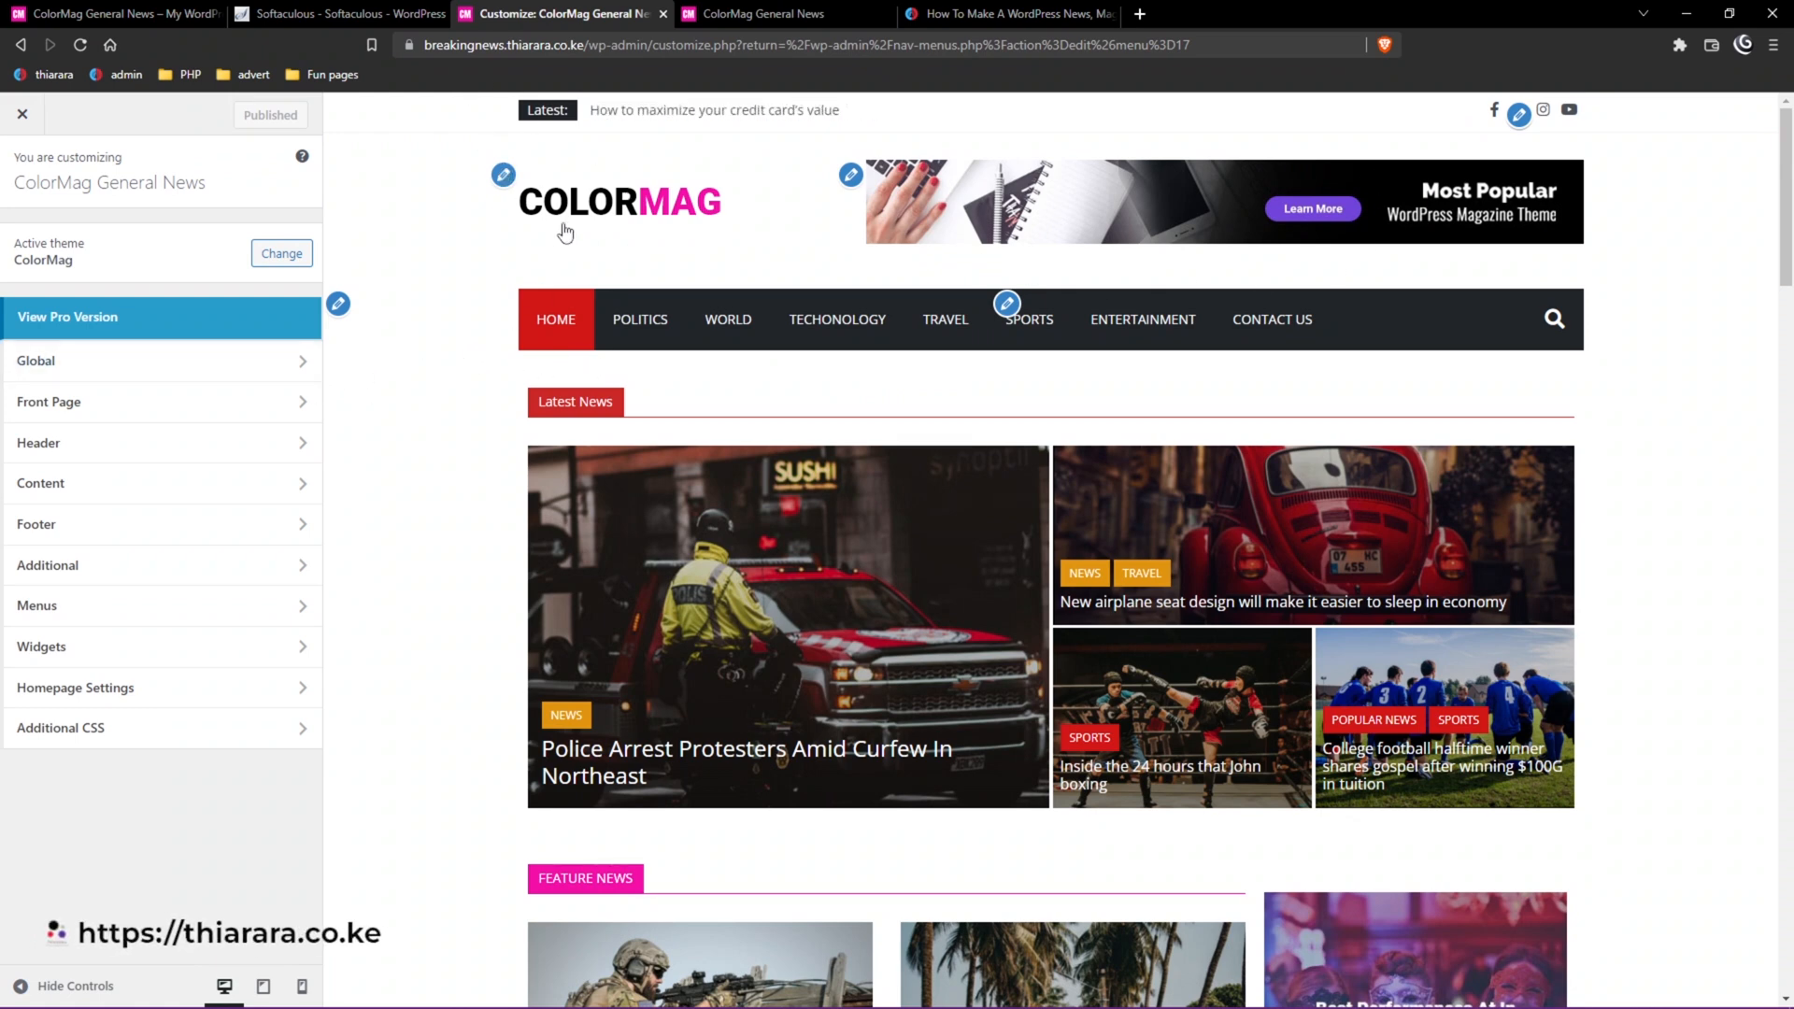
{"action": "left_click", "coordinate": [1520, 115]}
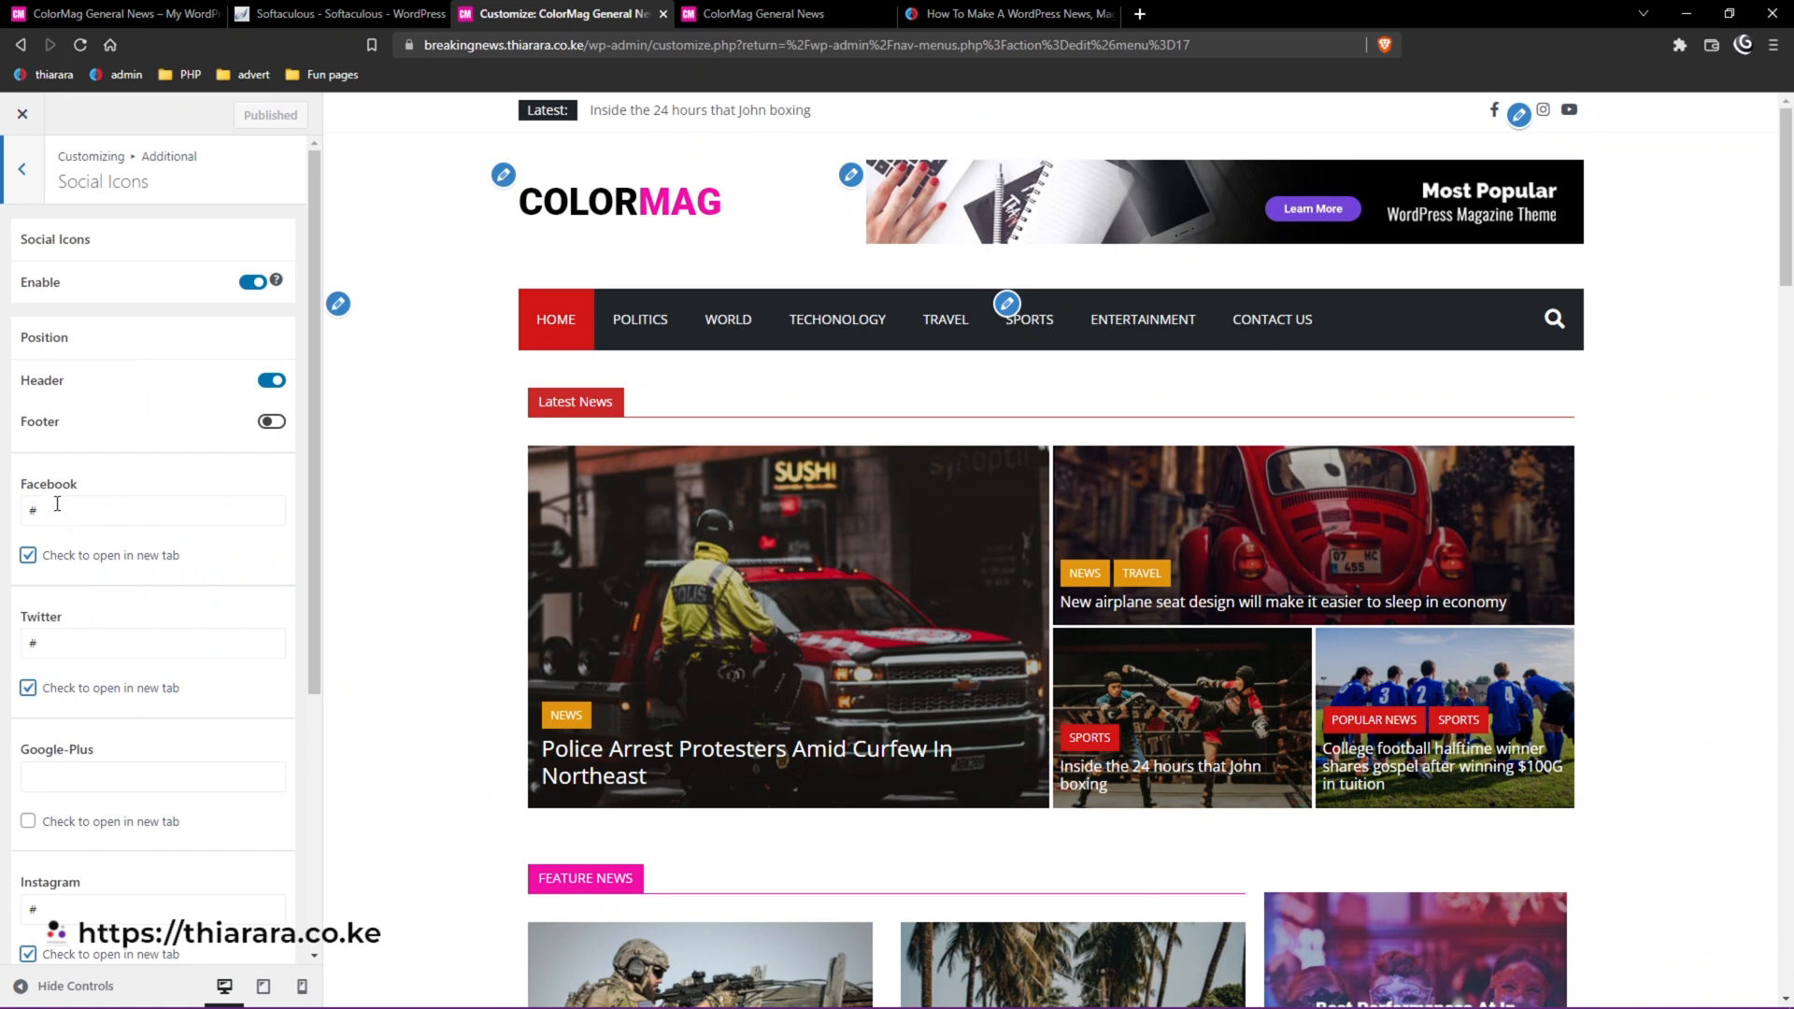
{"action": "key", "text": "Tab"}
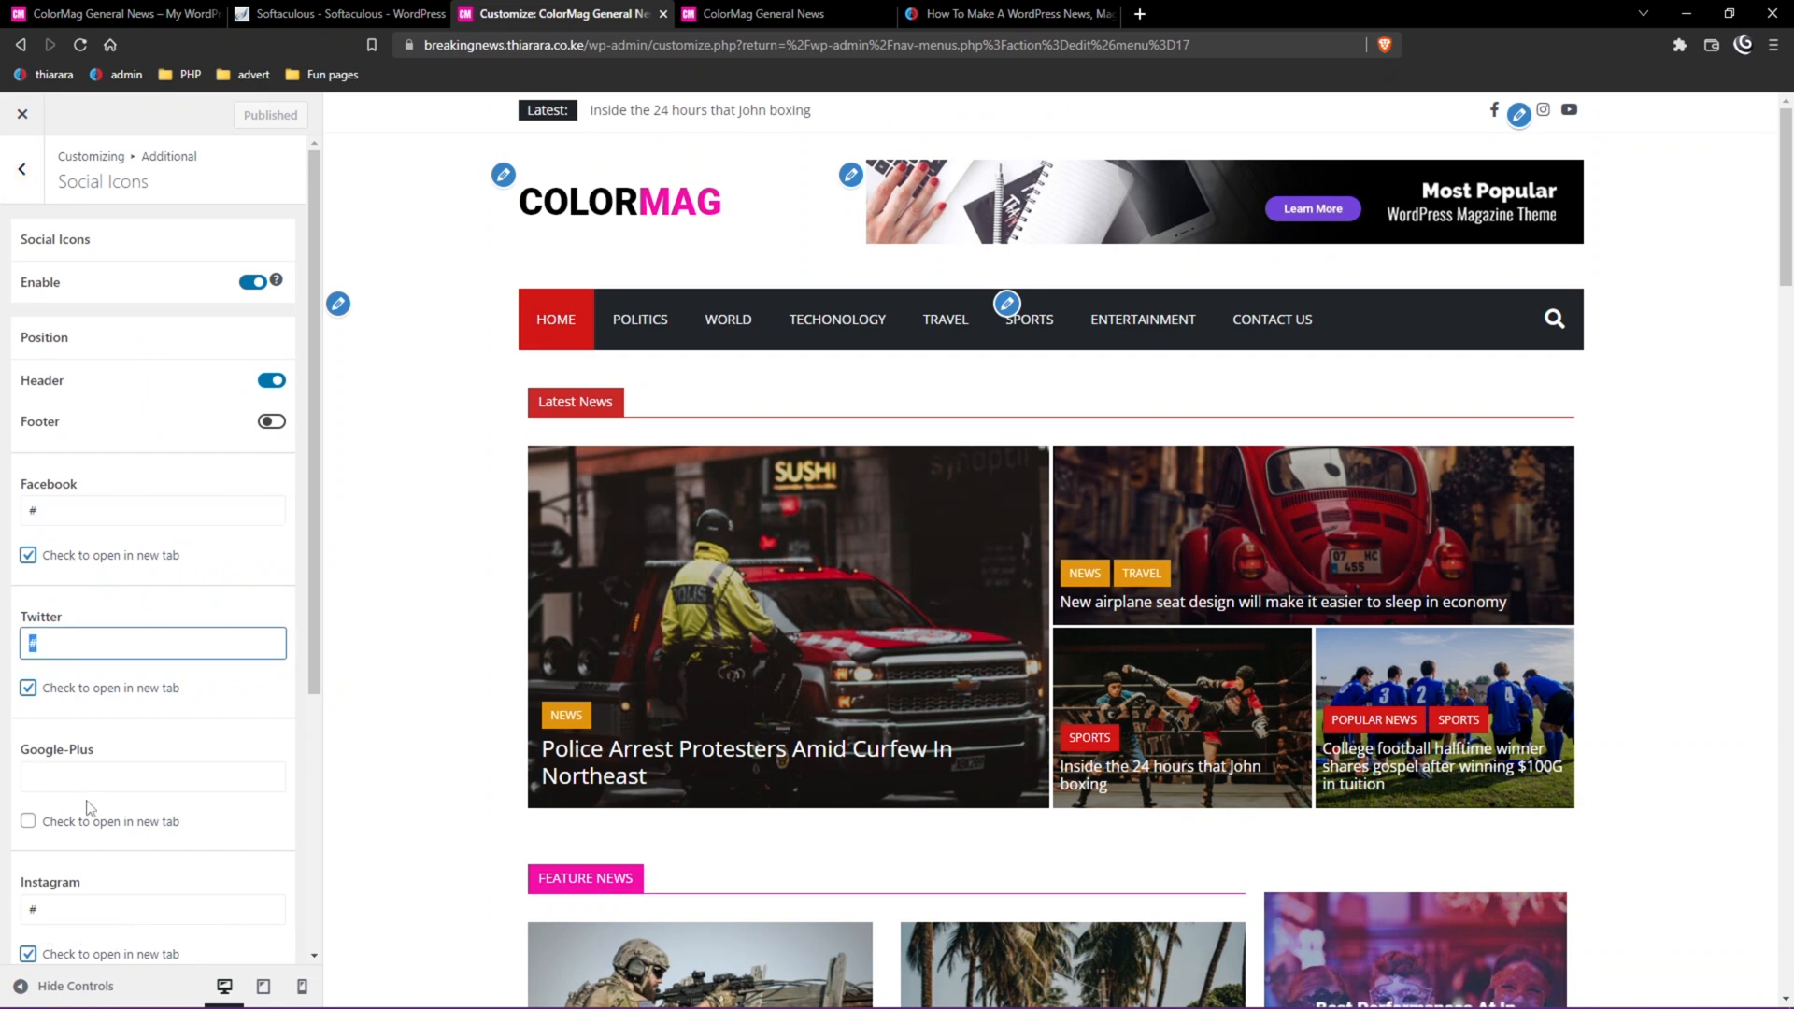
{"action": "scroll", "coordinate": [73, 776], "scroll_direction": "down", "scroll_amount": 3}
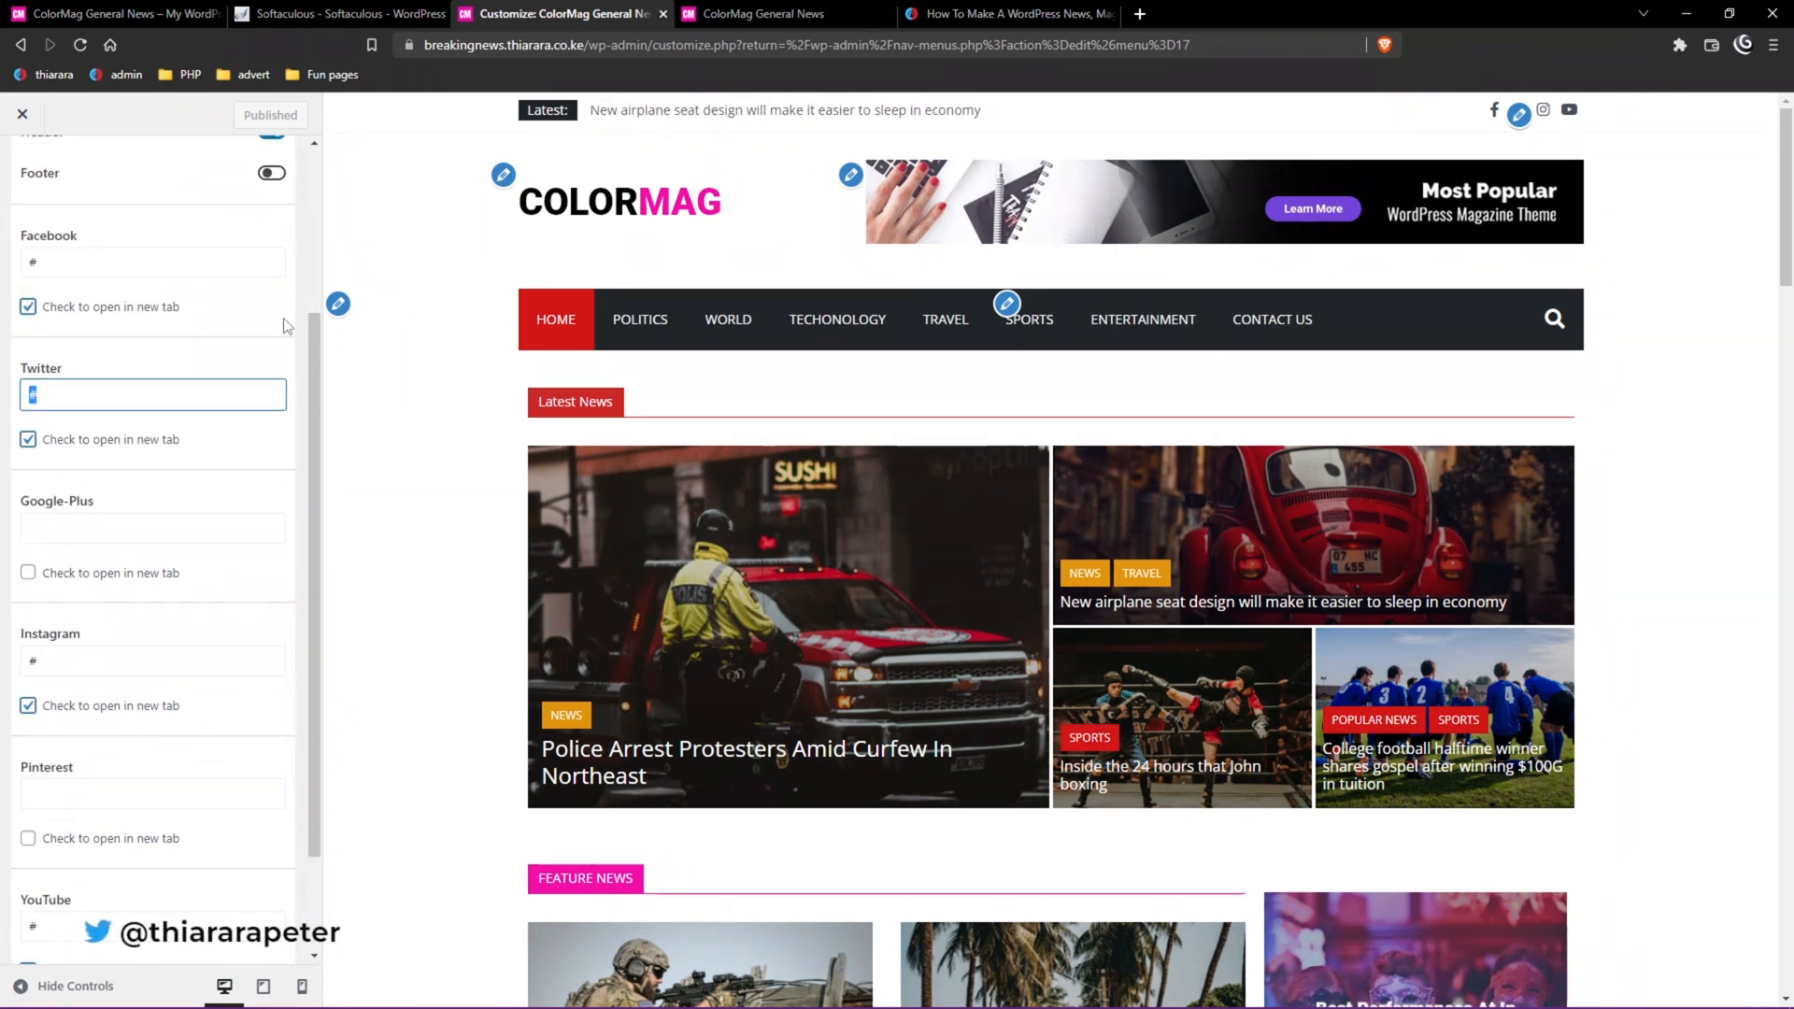
{"action": "scroll", "coordinate": [225, 599], "scroll_direction": "up", "scroll_amount": 3}
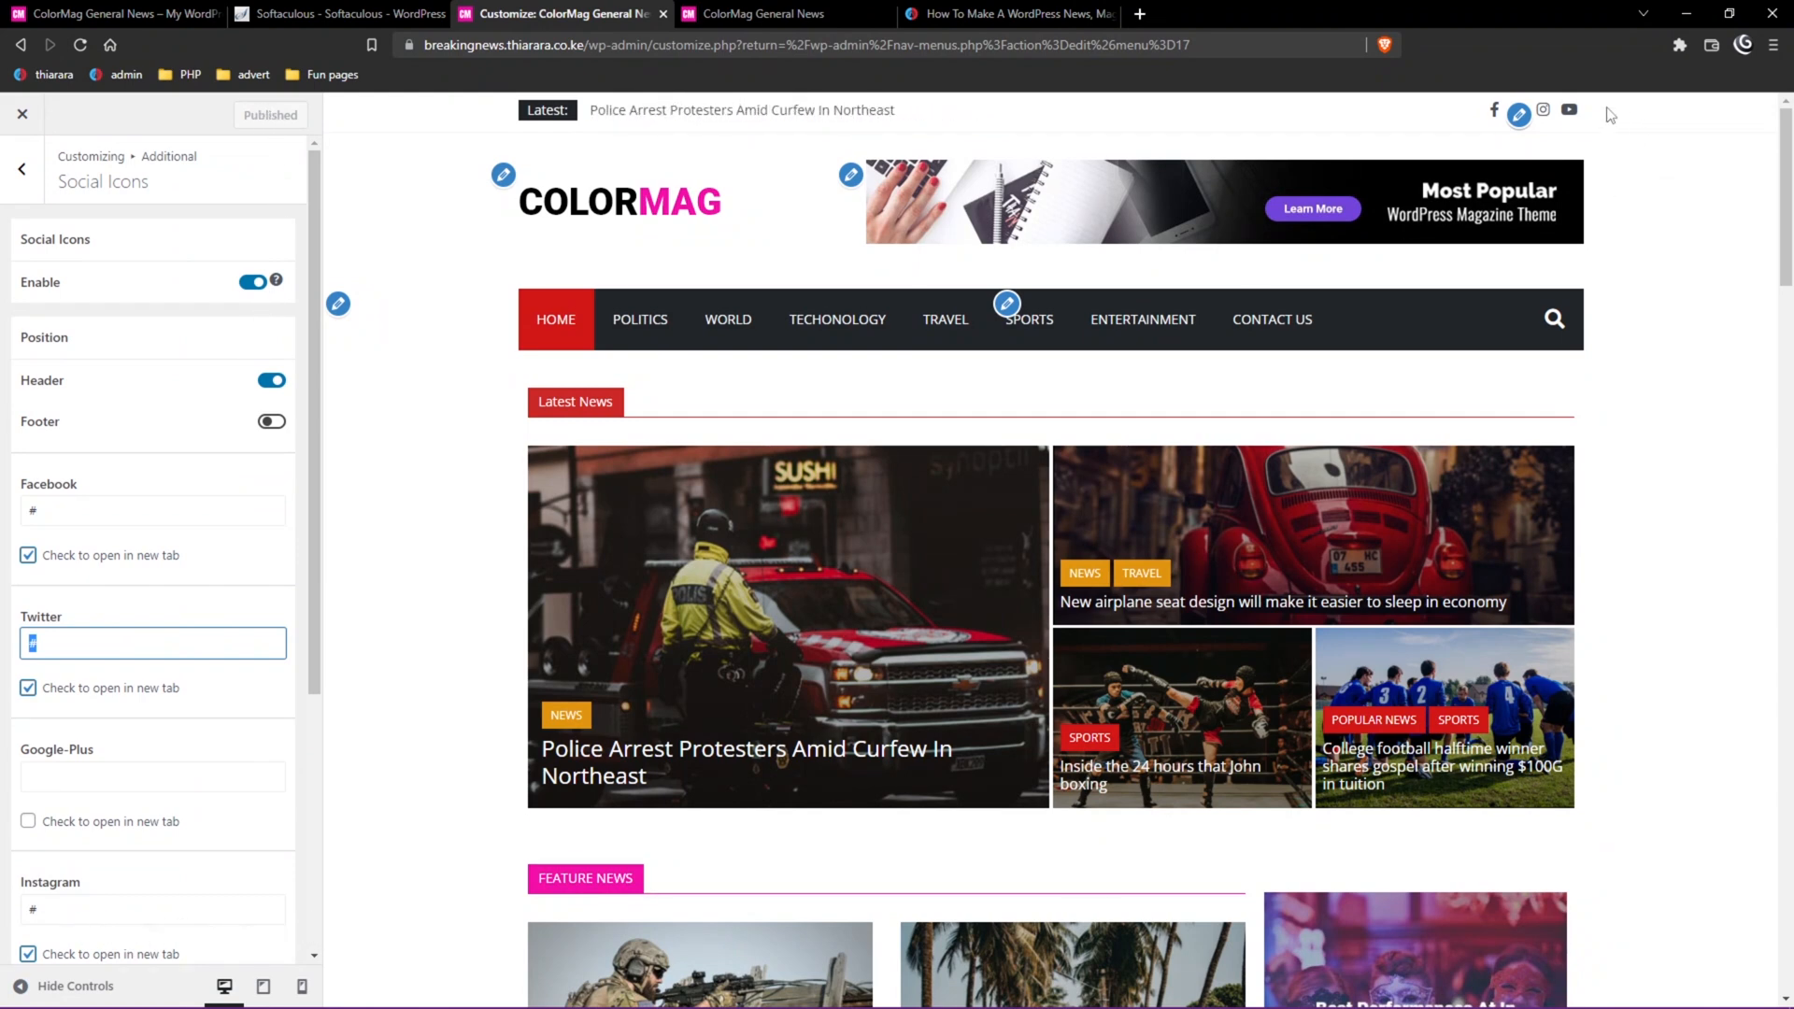
{"action": "left_click", "coordinate": [250, 286]}
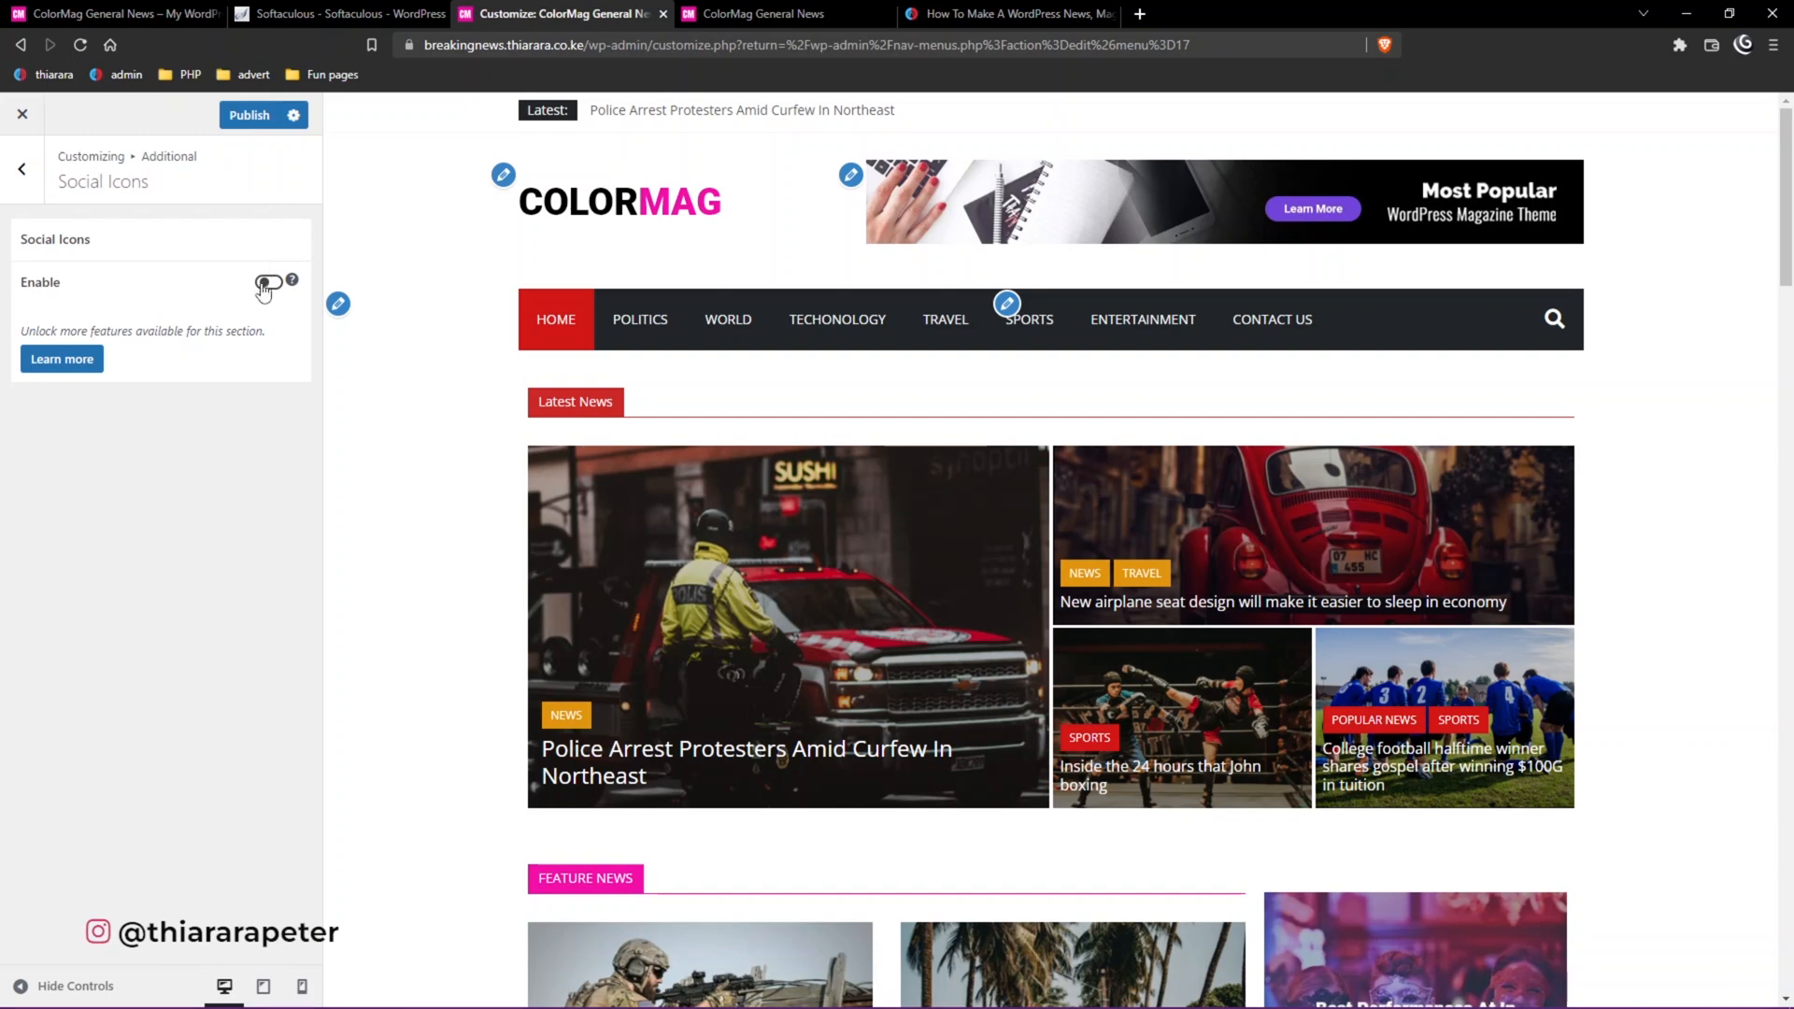
{"action": "left_click", "coordinate": [266, 124]}
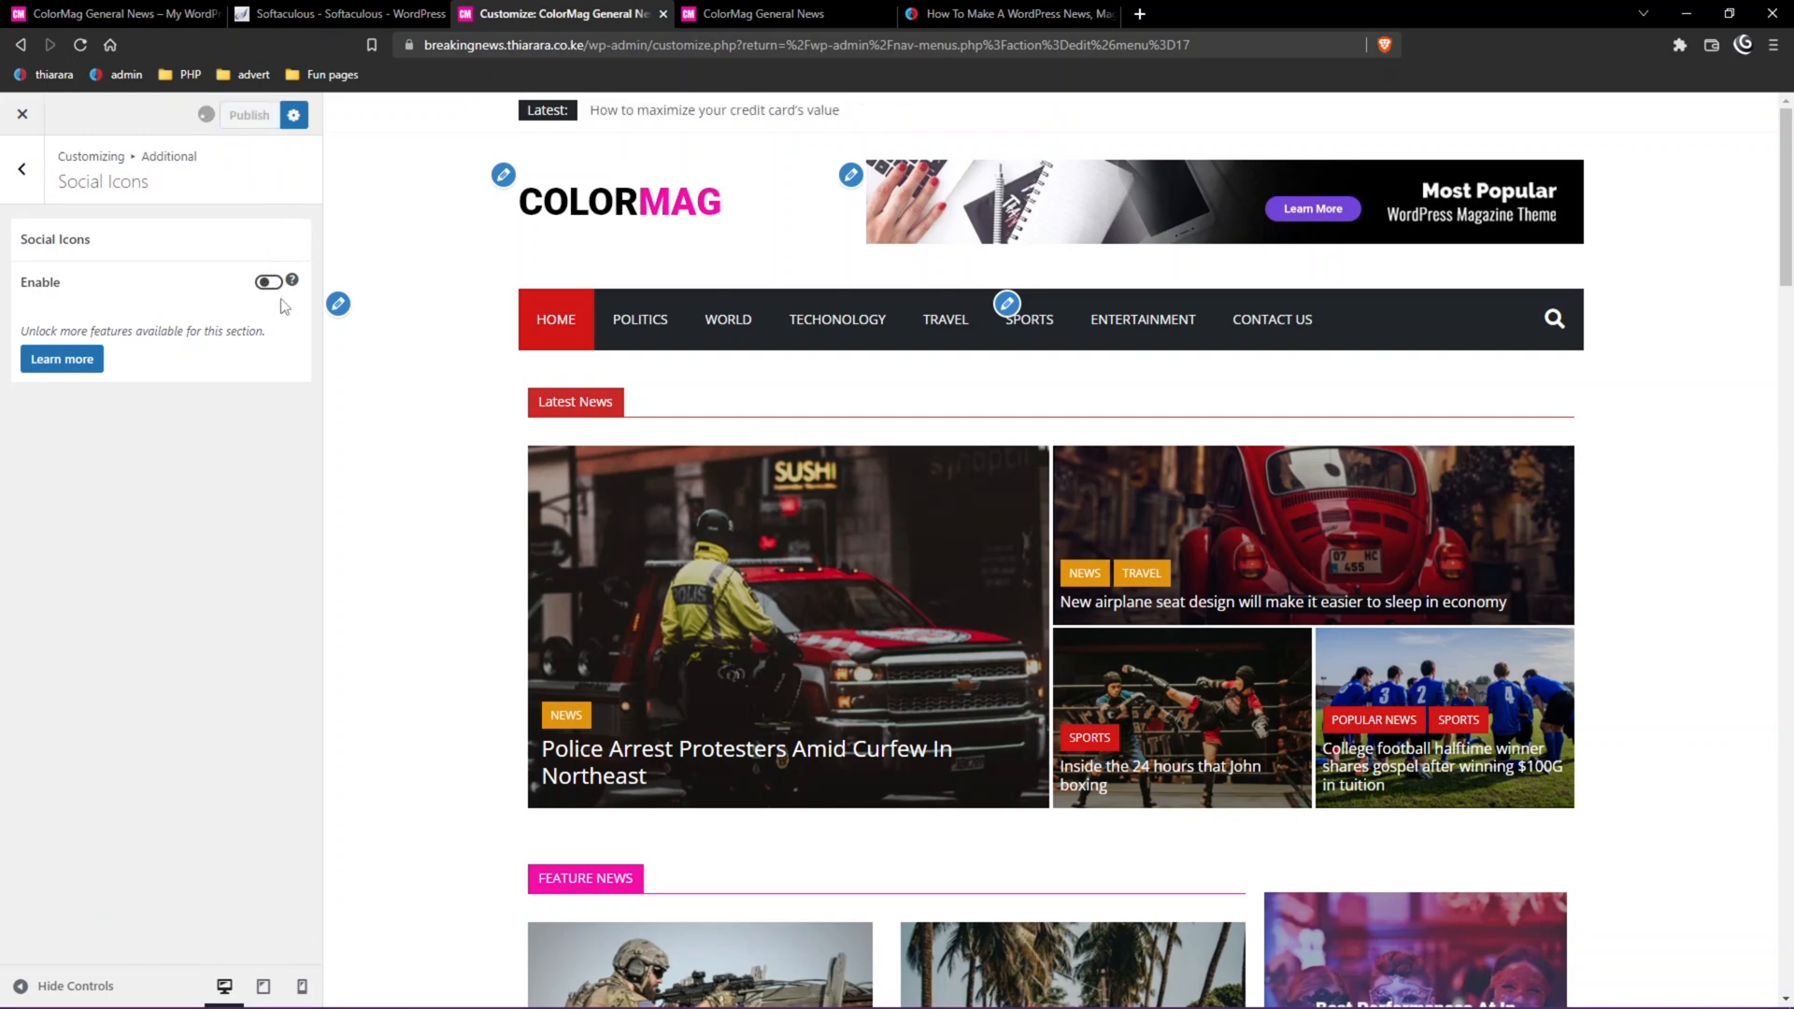
{"action": "left_click", "coordinate": [24, 182]}
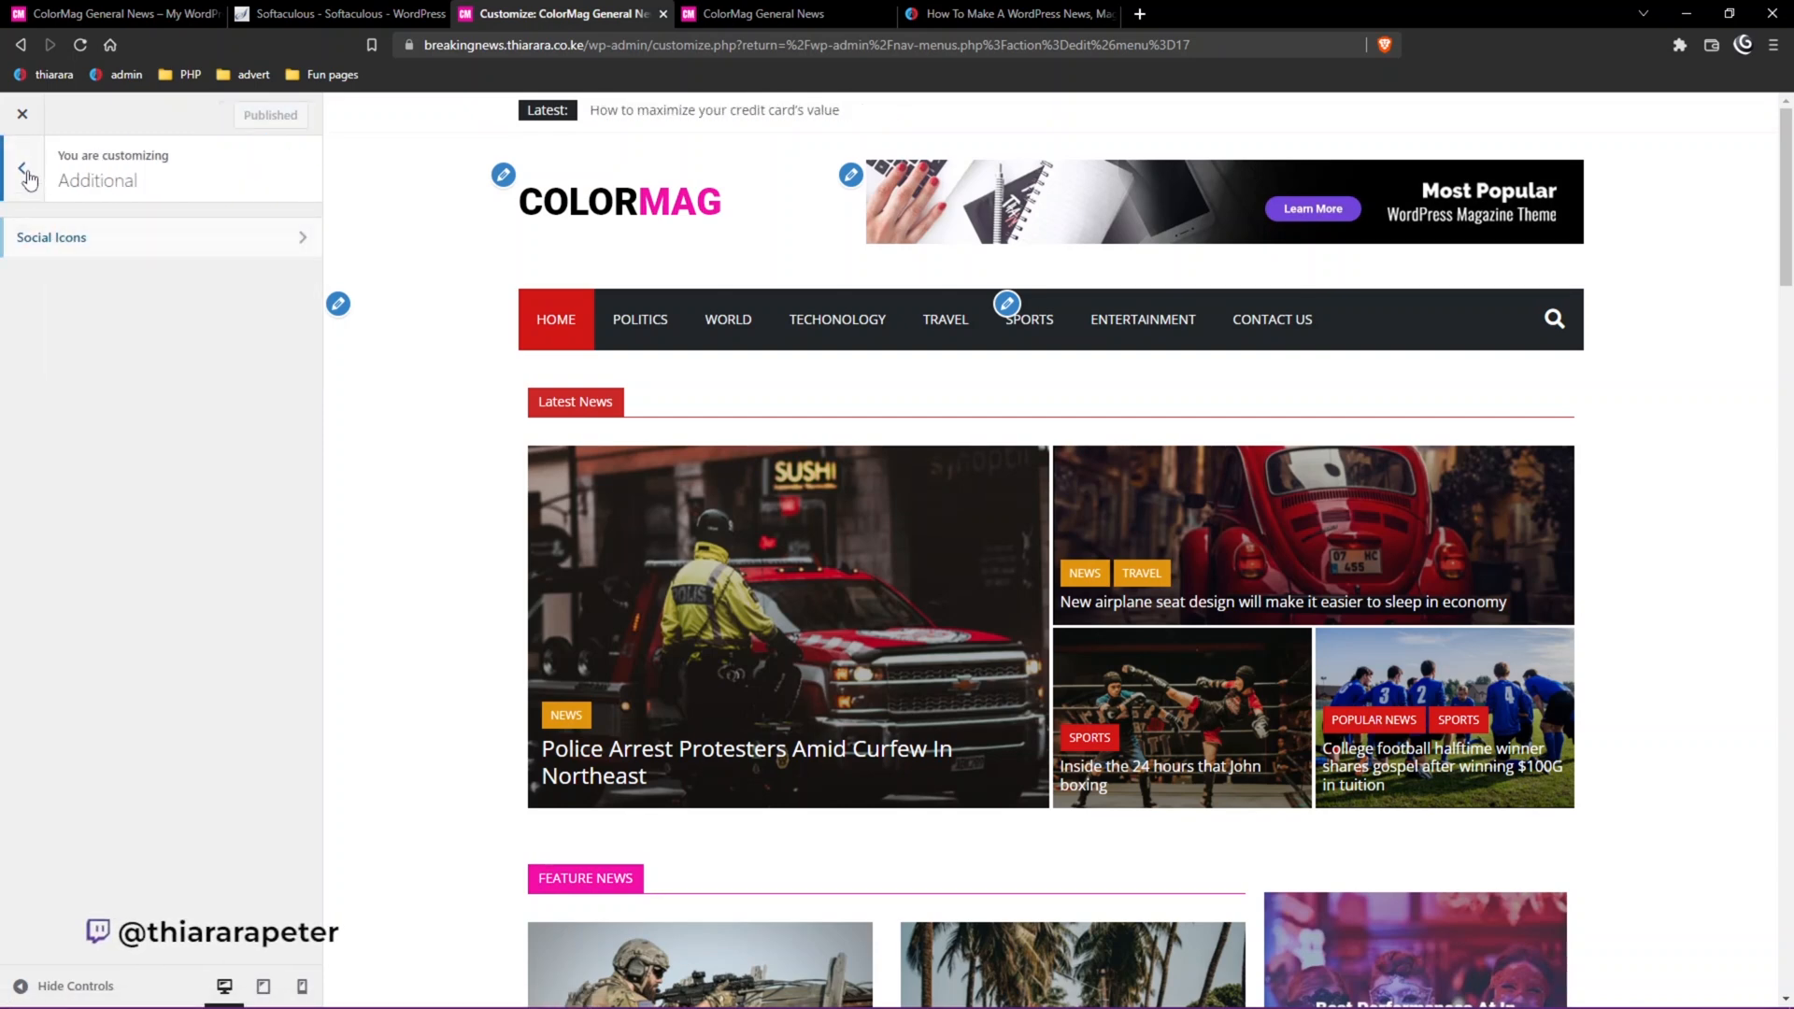
{"action": "left_click", "coordinate": [27, 176]}
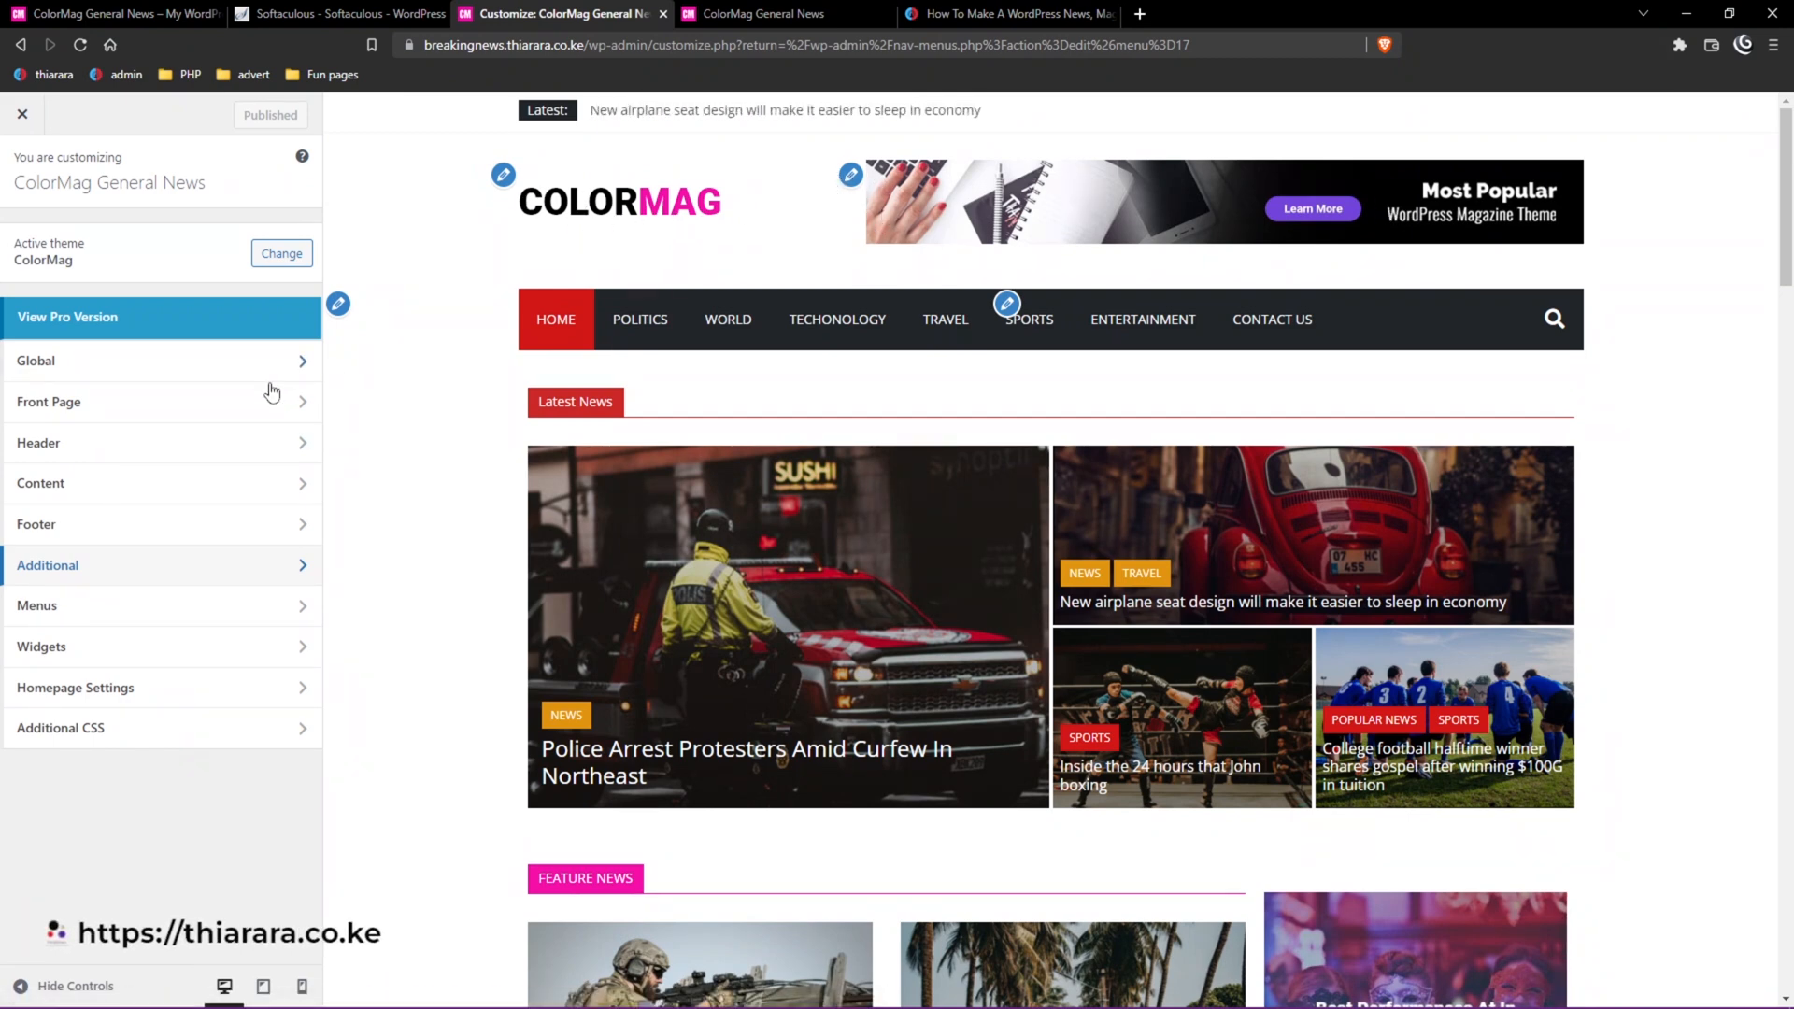
Set the pink CM image fav.jpg from the Media Library as the logo, trimming the crop slightly.
{"action": "left_click", "coordinate": [503, 177]}
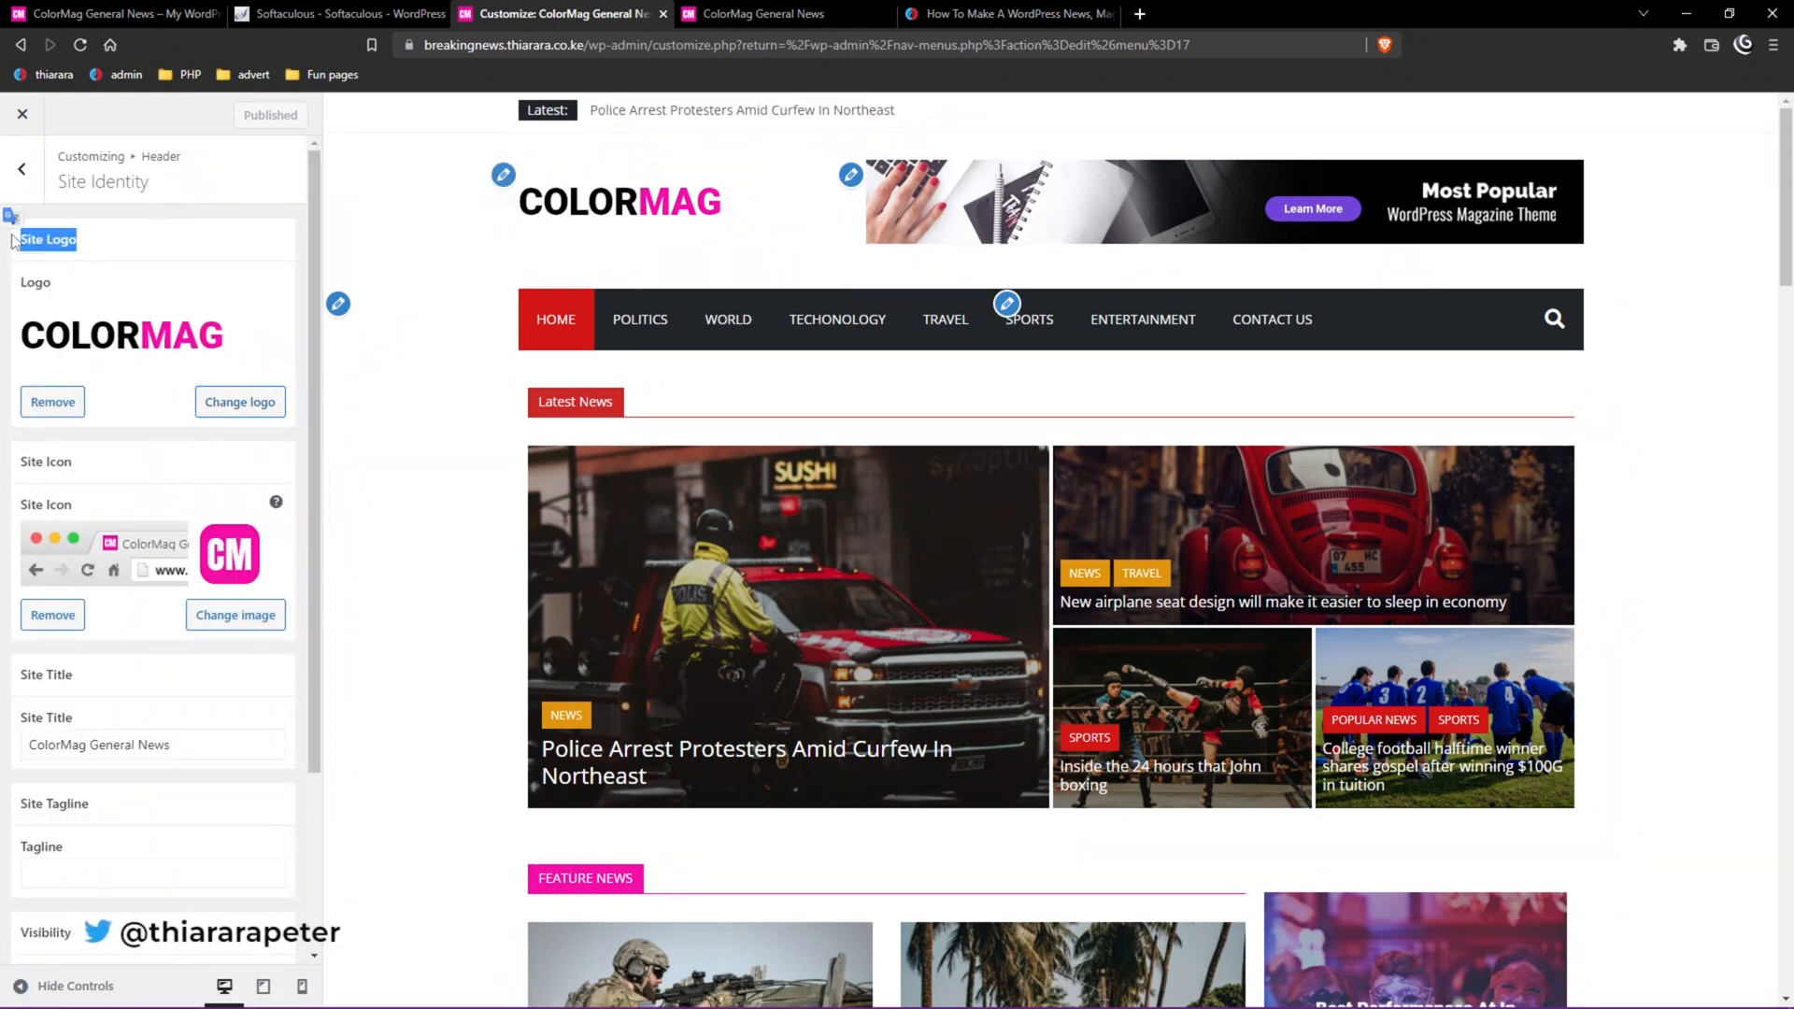
{"action": "left_click", "coordinate": [228, 402]}
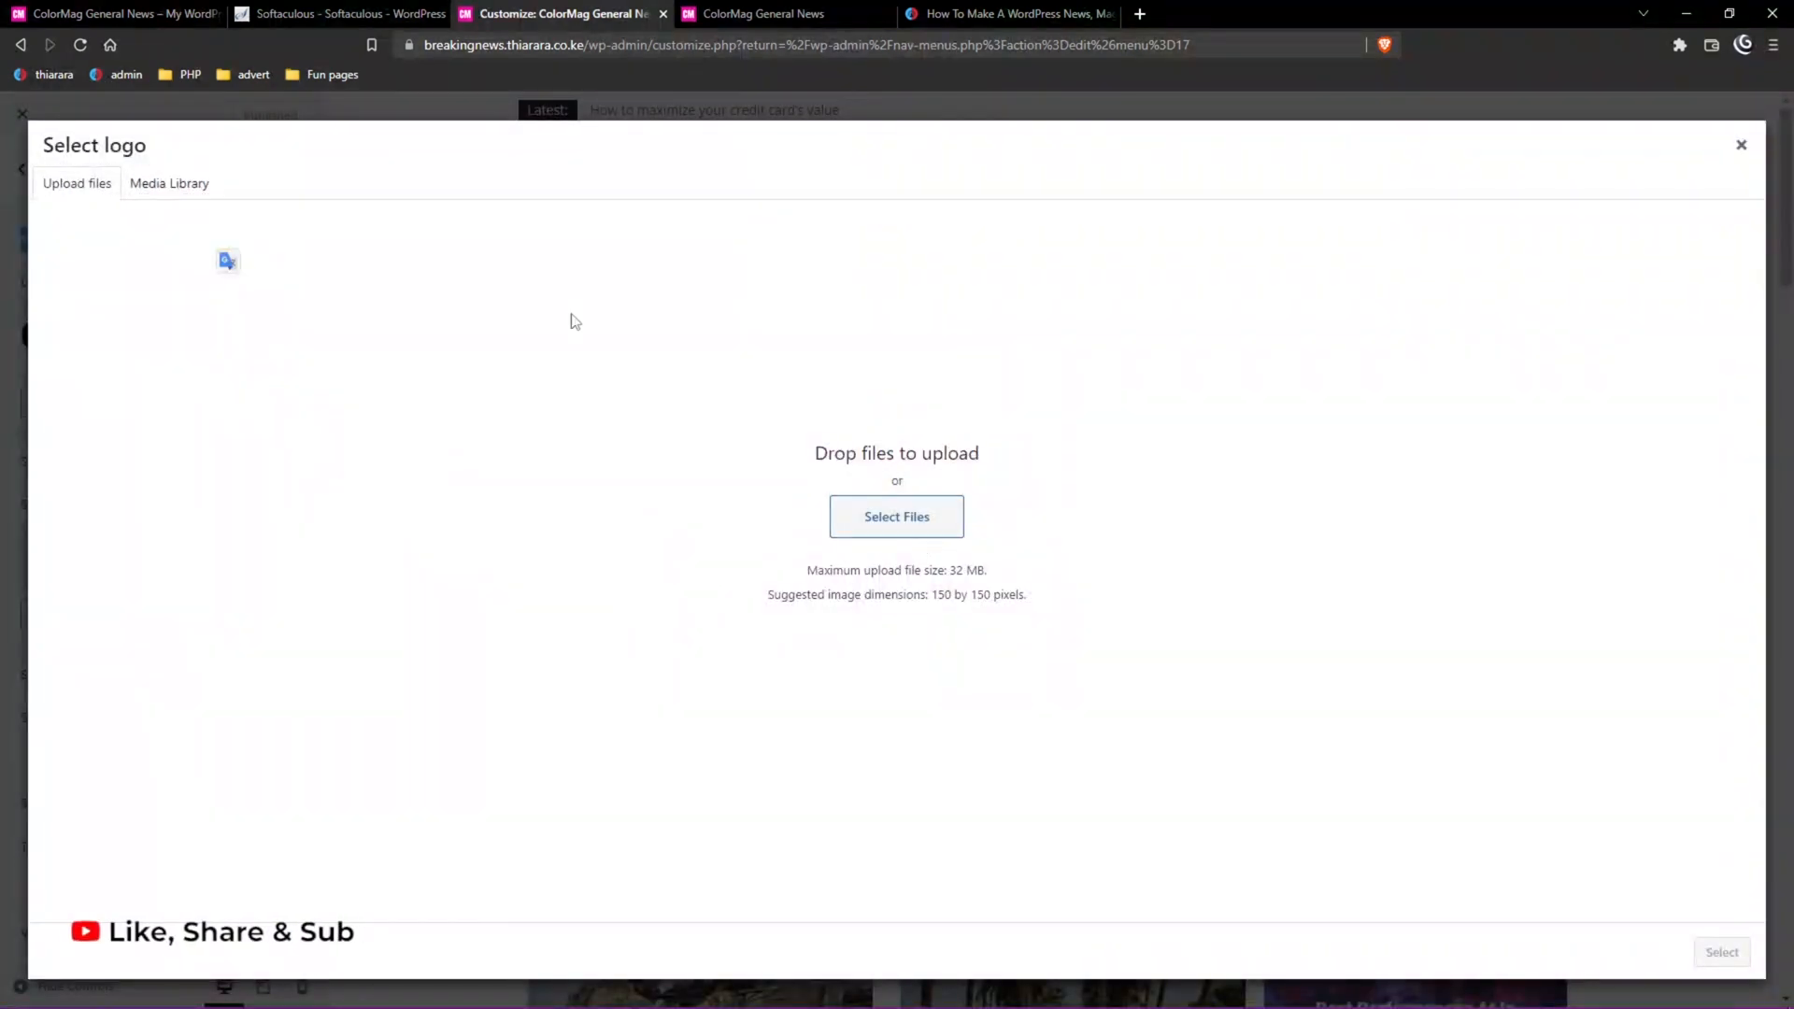
{"action": "left_click", "coordinate": [155, 185]}
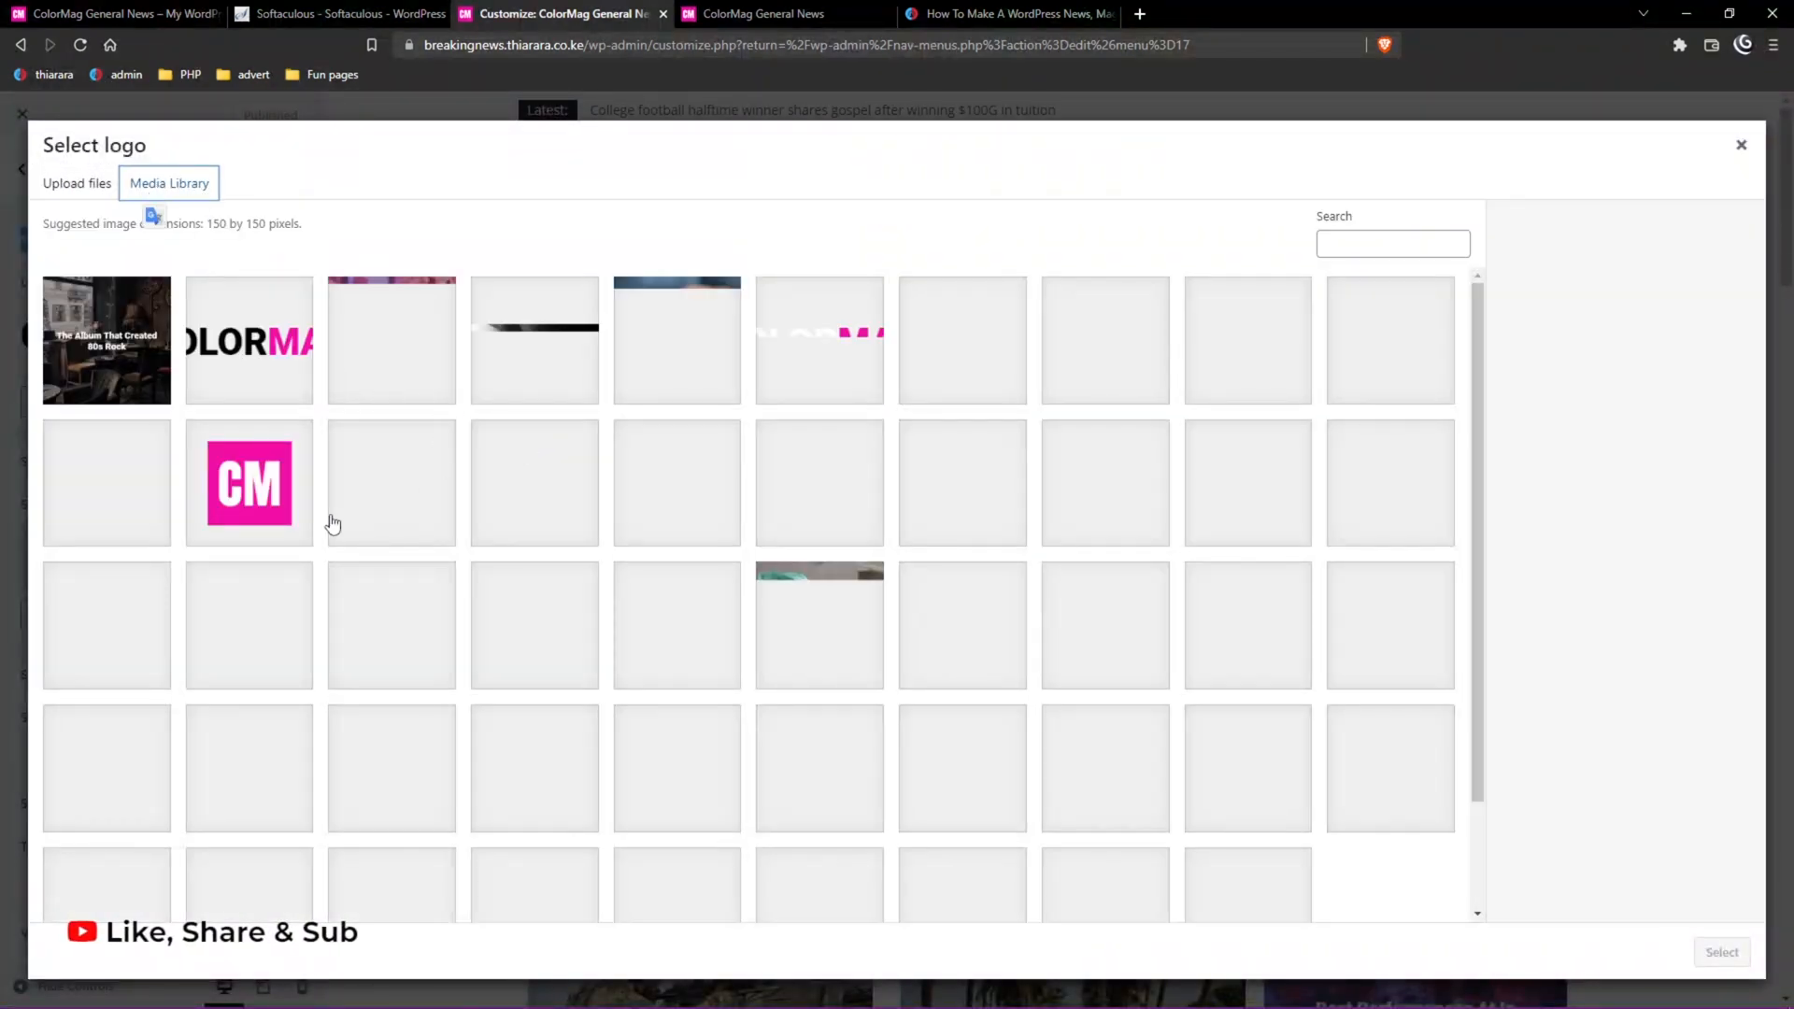
{"action": "left_click", "coordinate": [274, 514]}
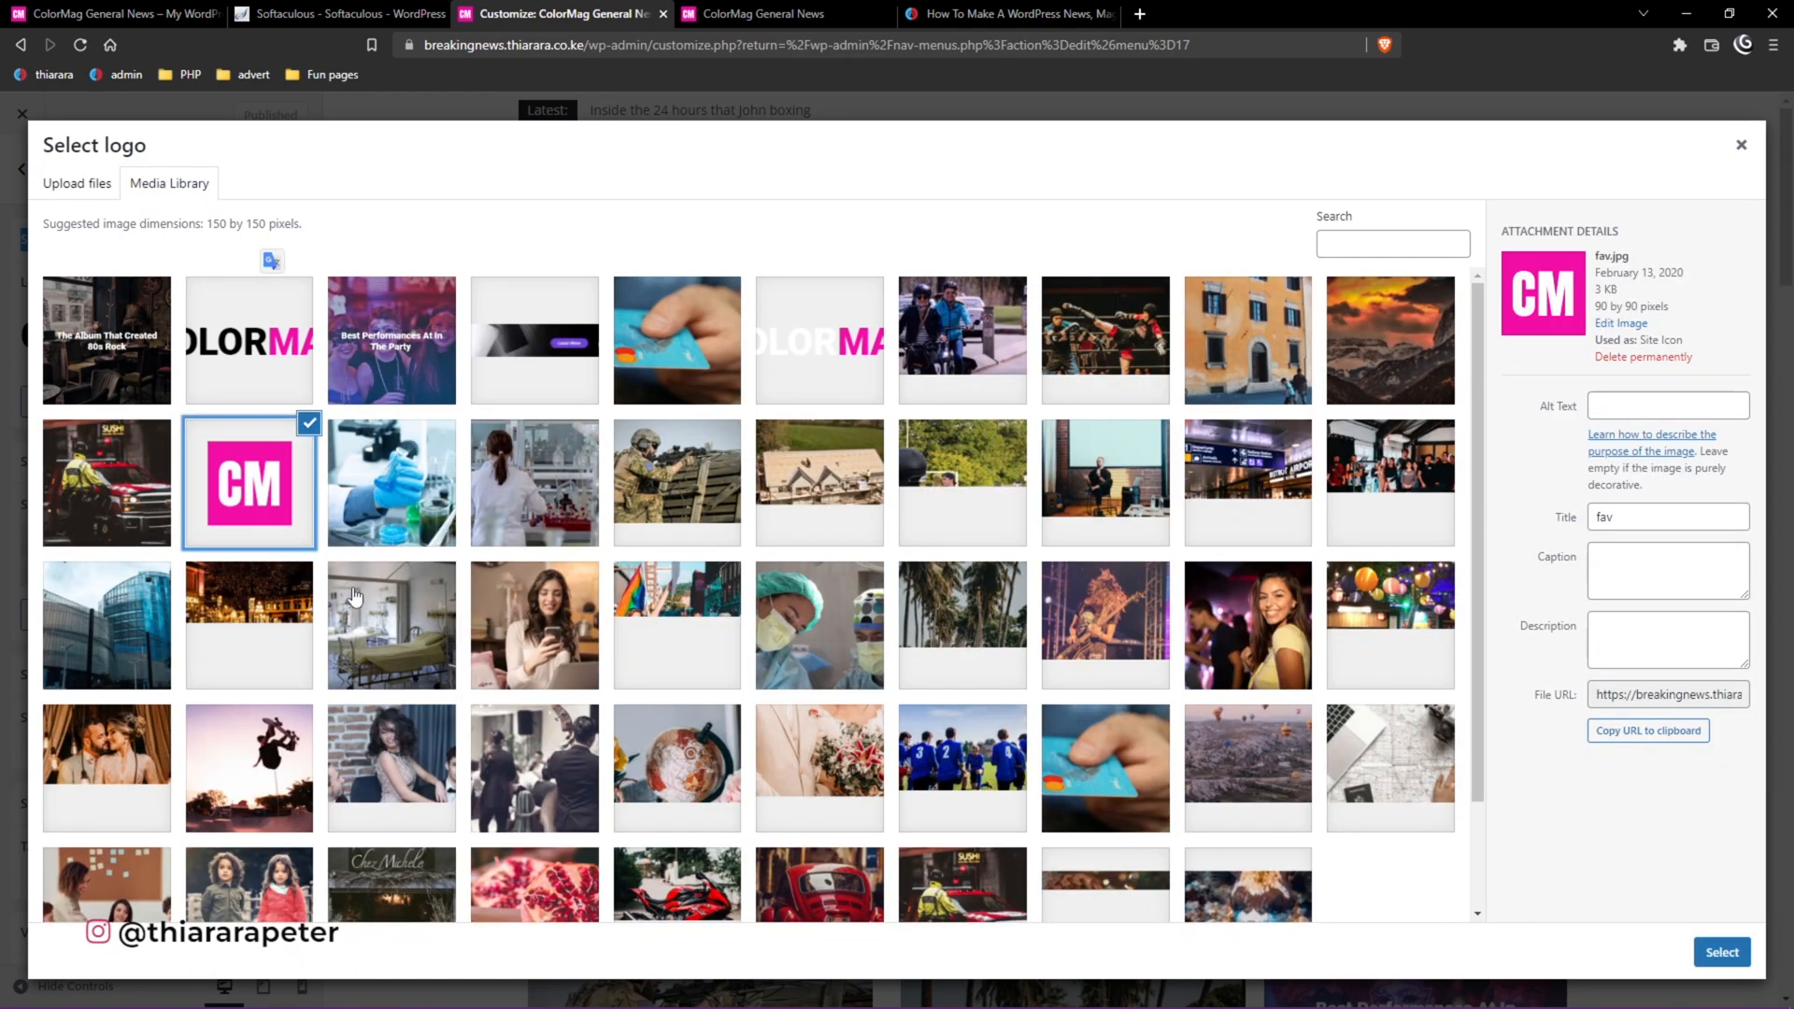
{"action": "left_click", "coordinate": [1713, 953]}
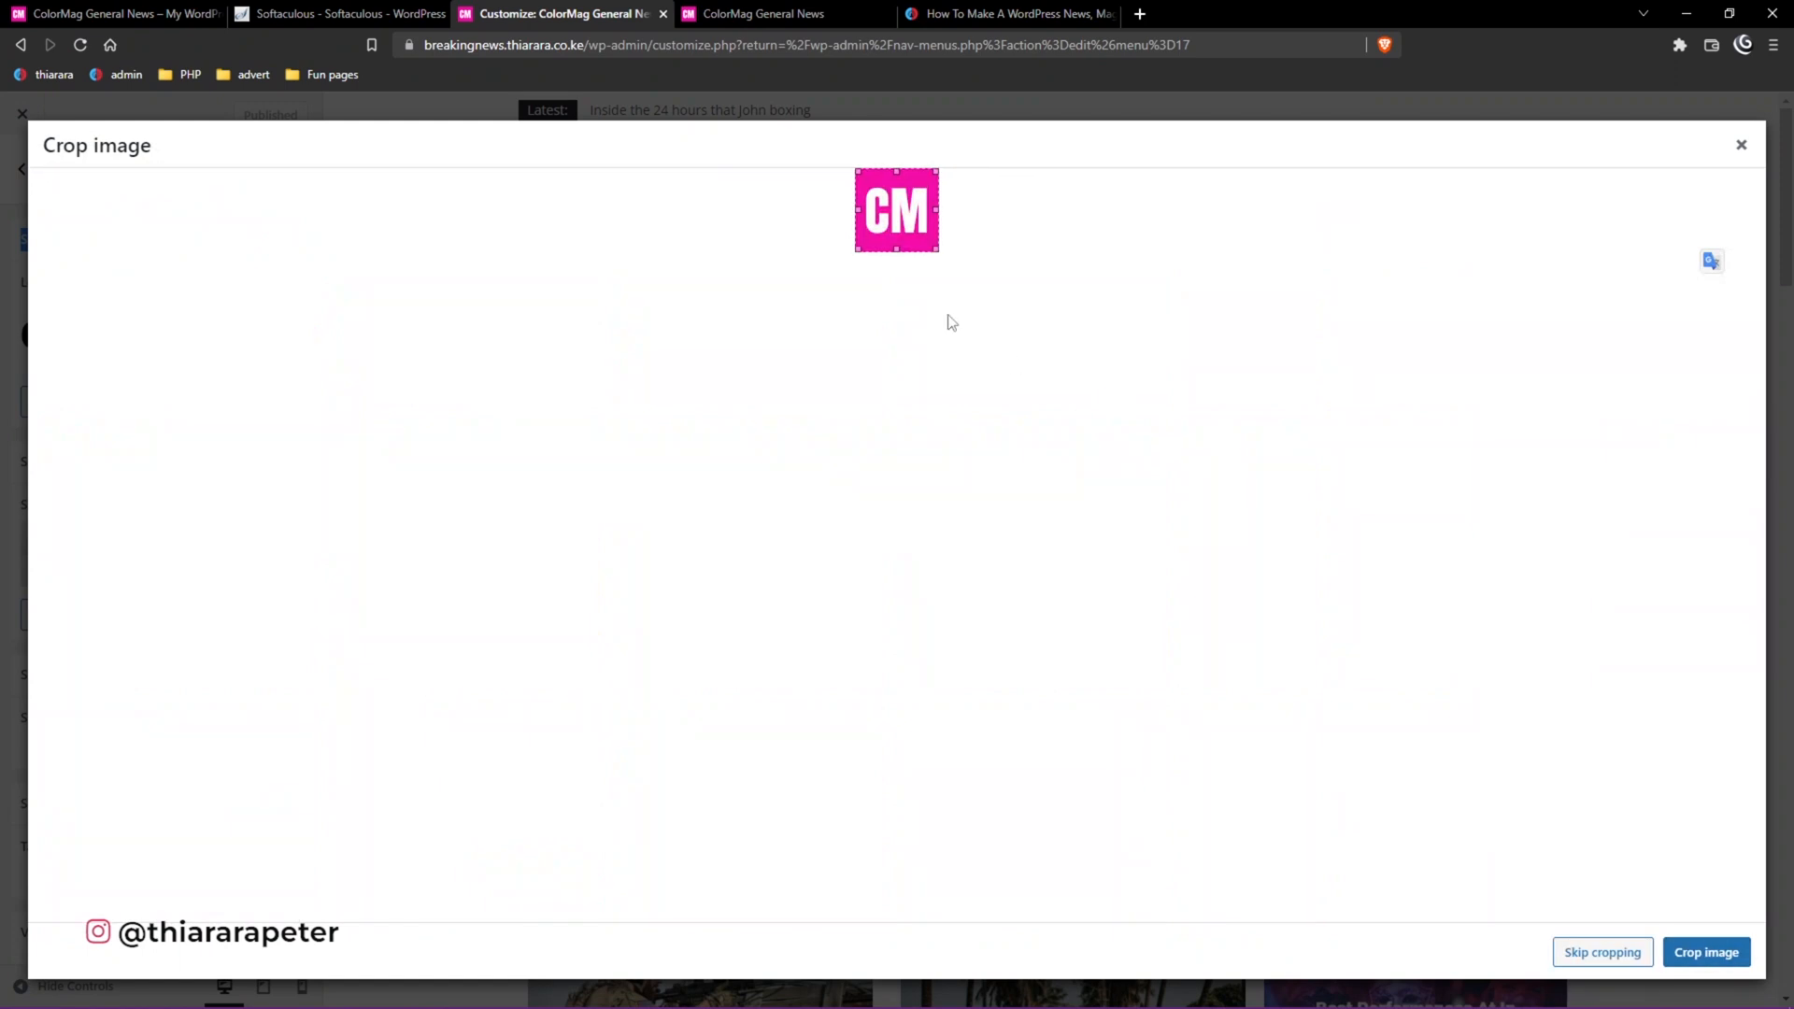
{"action": "left_click_drag", "start_coordinate": [897, 249], "coordinate": [902, 233]}
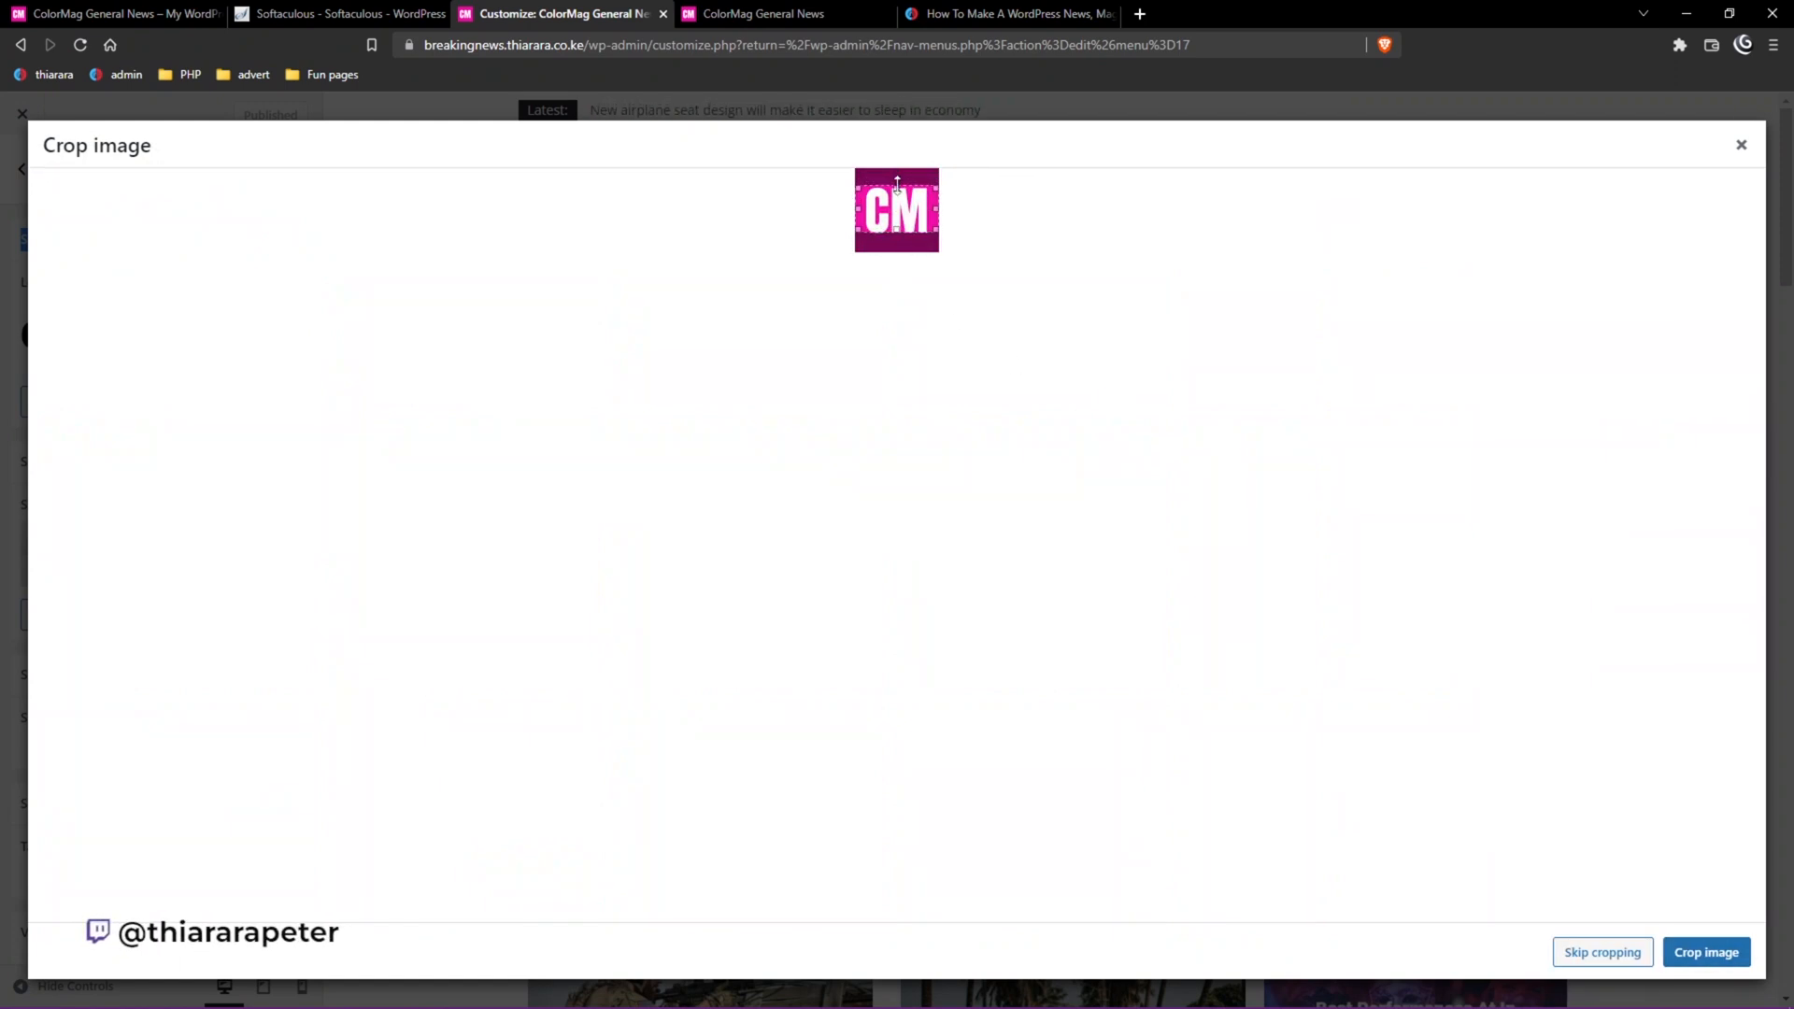
{"action": "left_click", "coordinate": [1707, 955]}
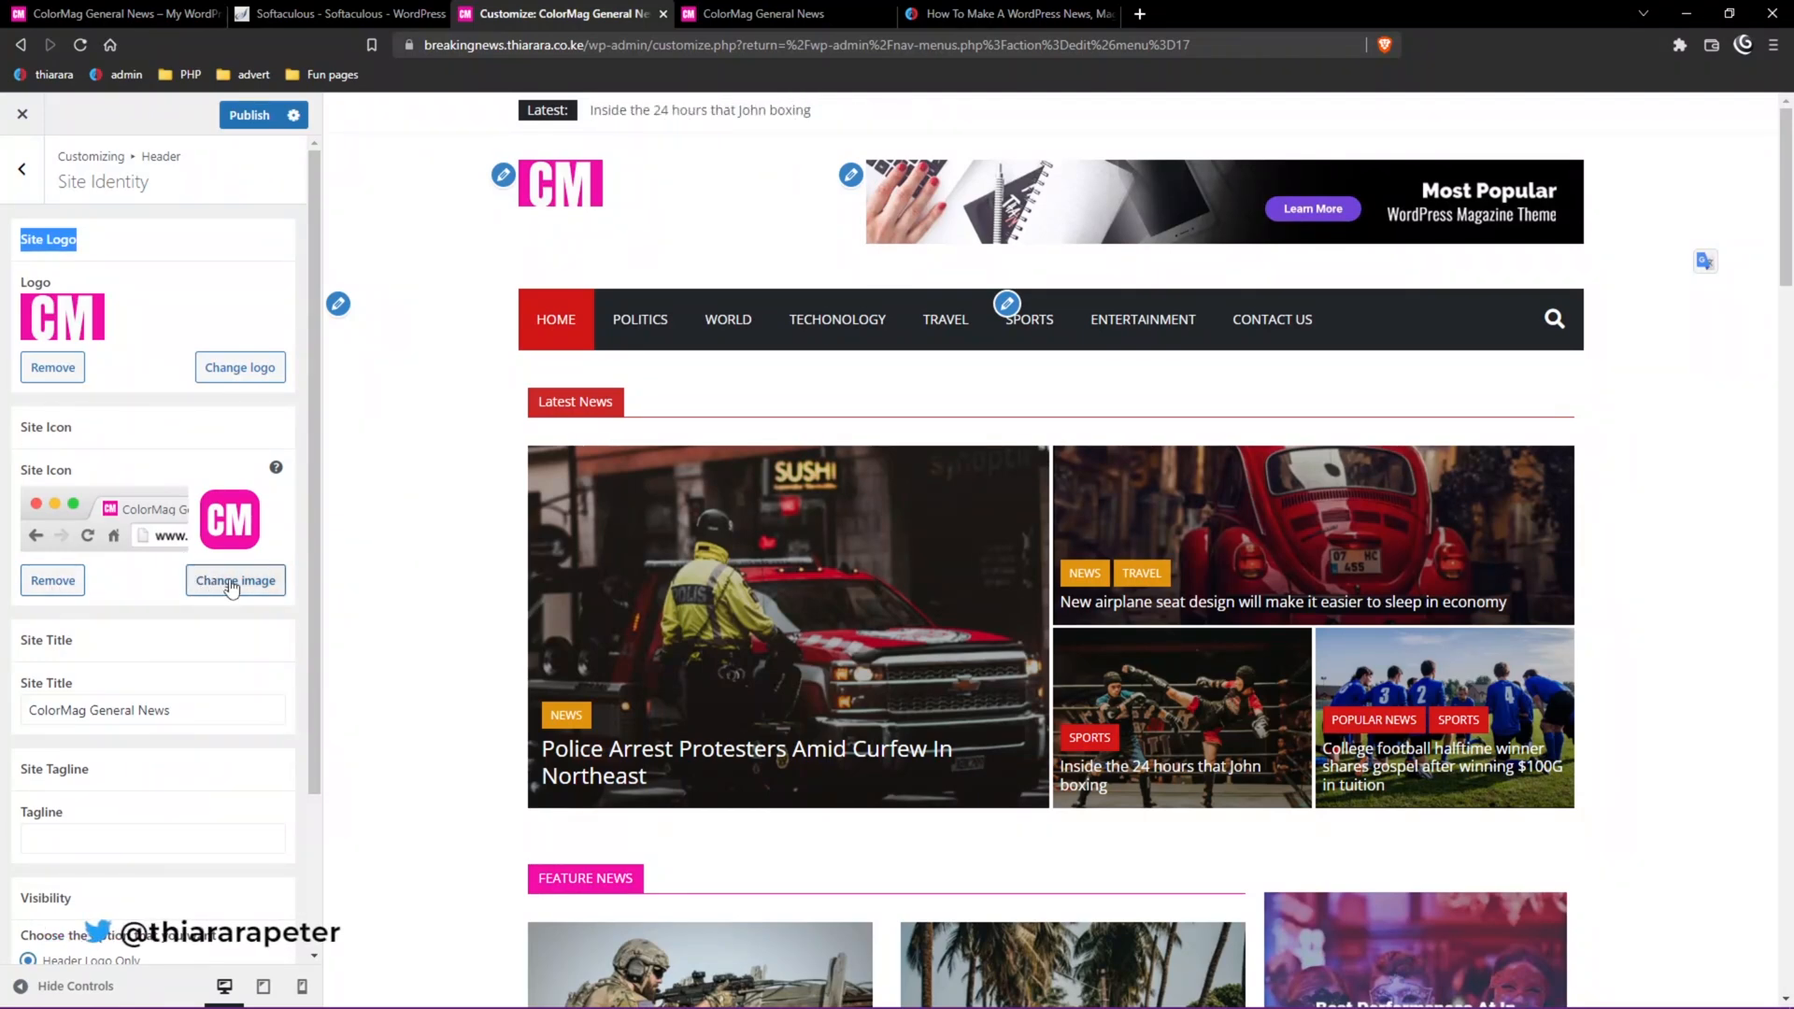
Review the site title and tagline fields in Site Identity.
{"action": "scroll", "coordinate": [233, 561], "scroll_direction": "down", "scroll_amount": 1}
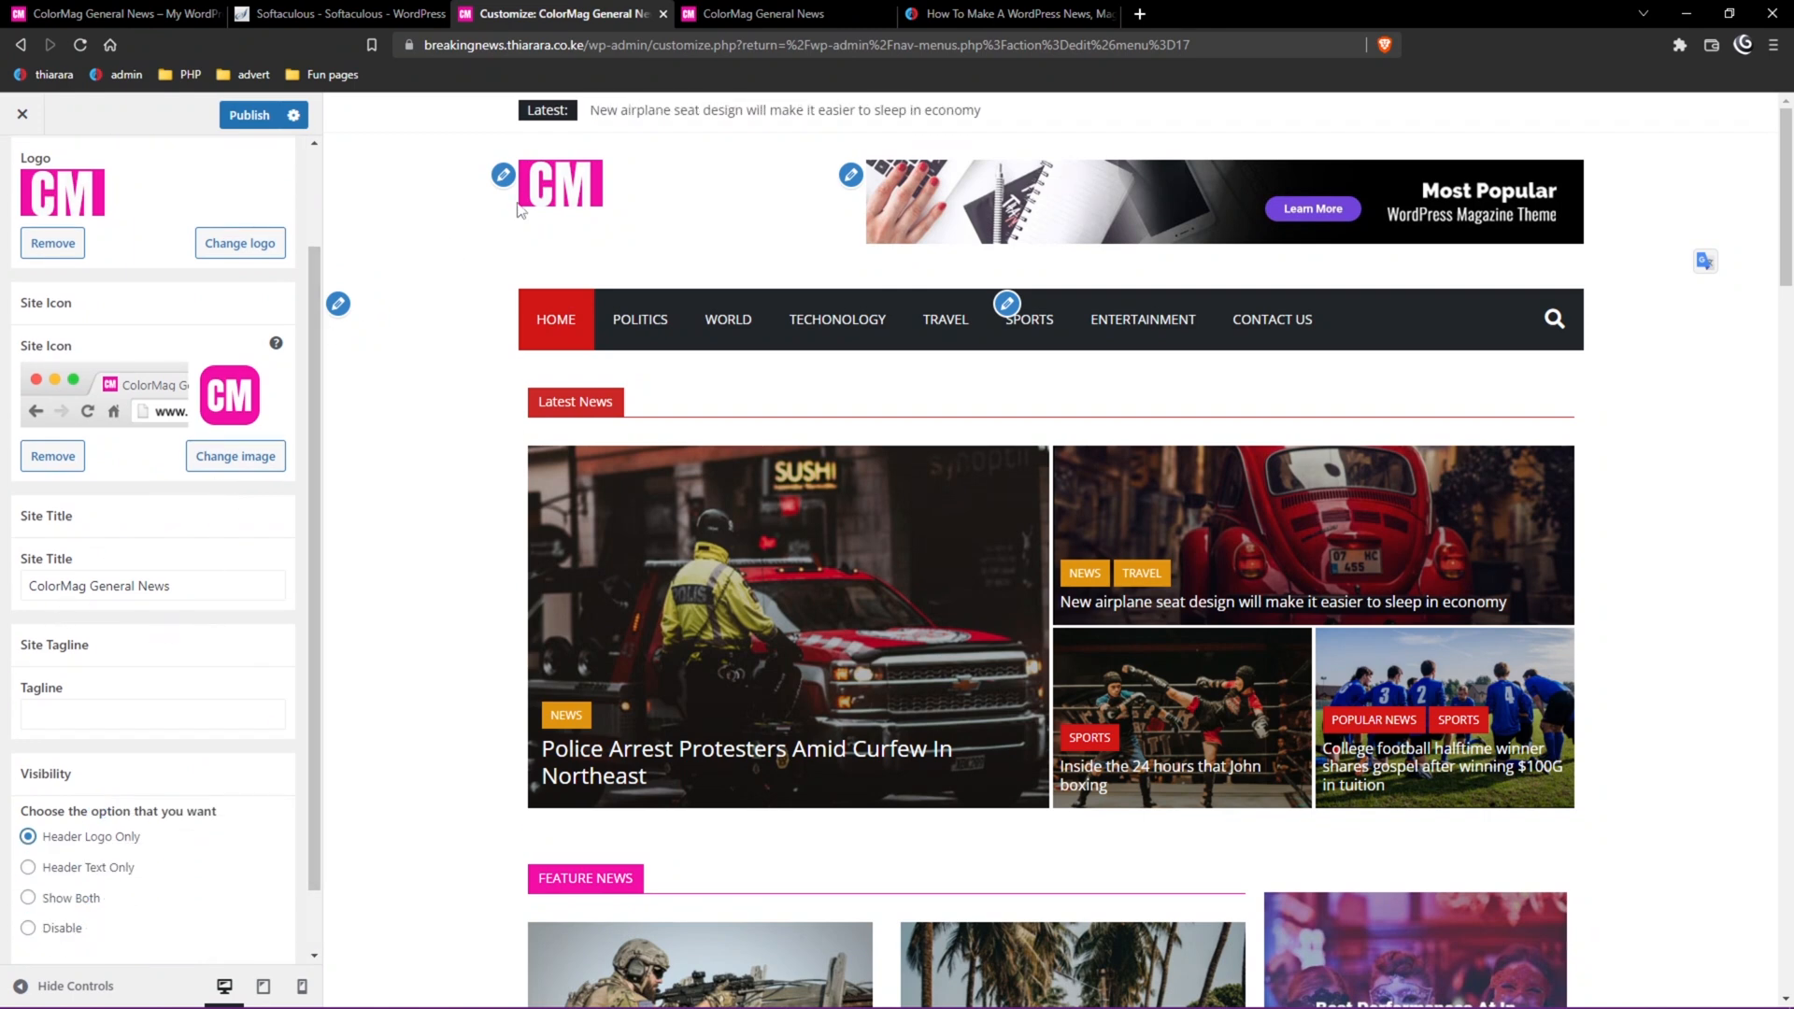
{"action": "left_click_drag", "start_coordinate": [191, 586], "coordinate": [28, 586]}
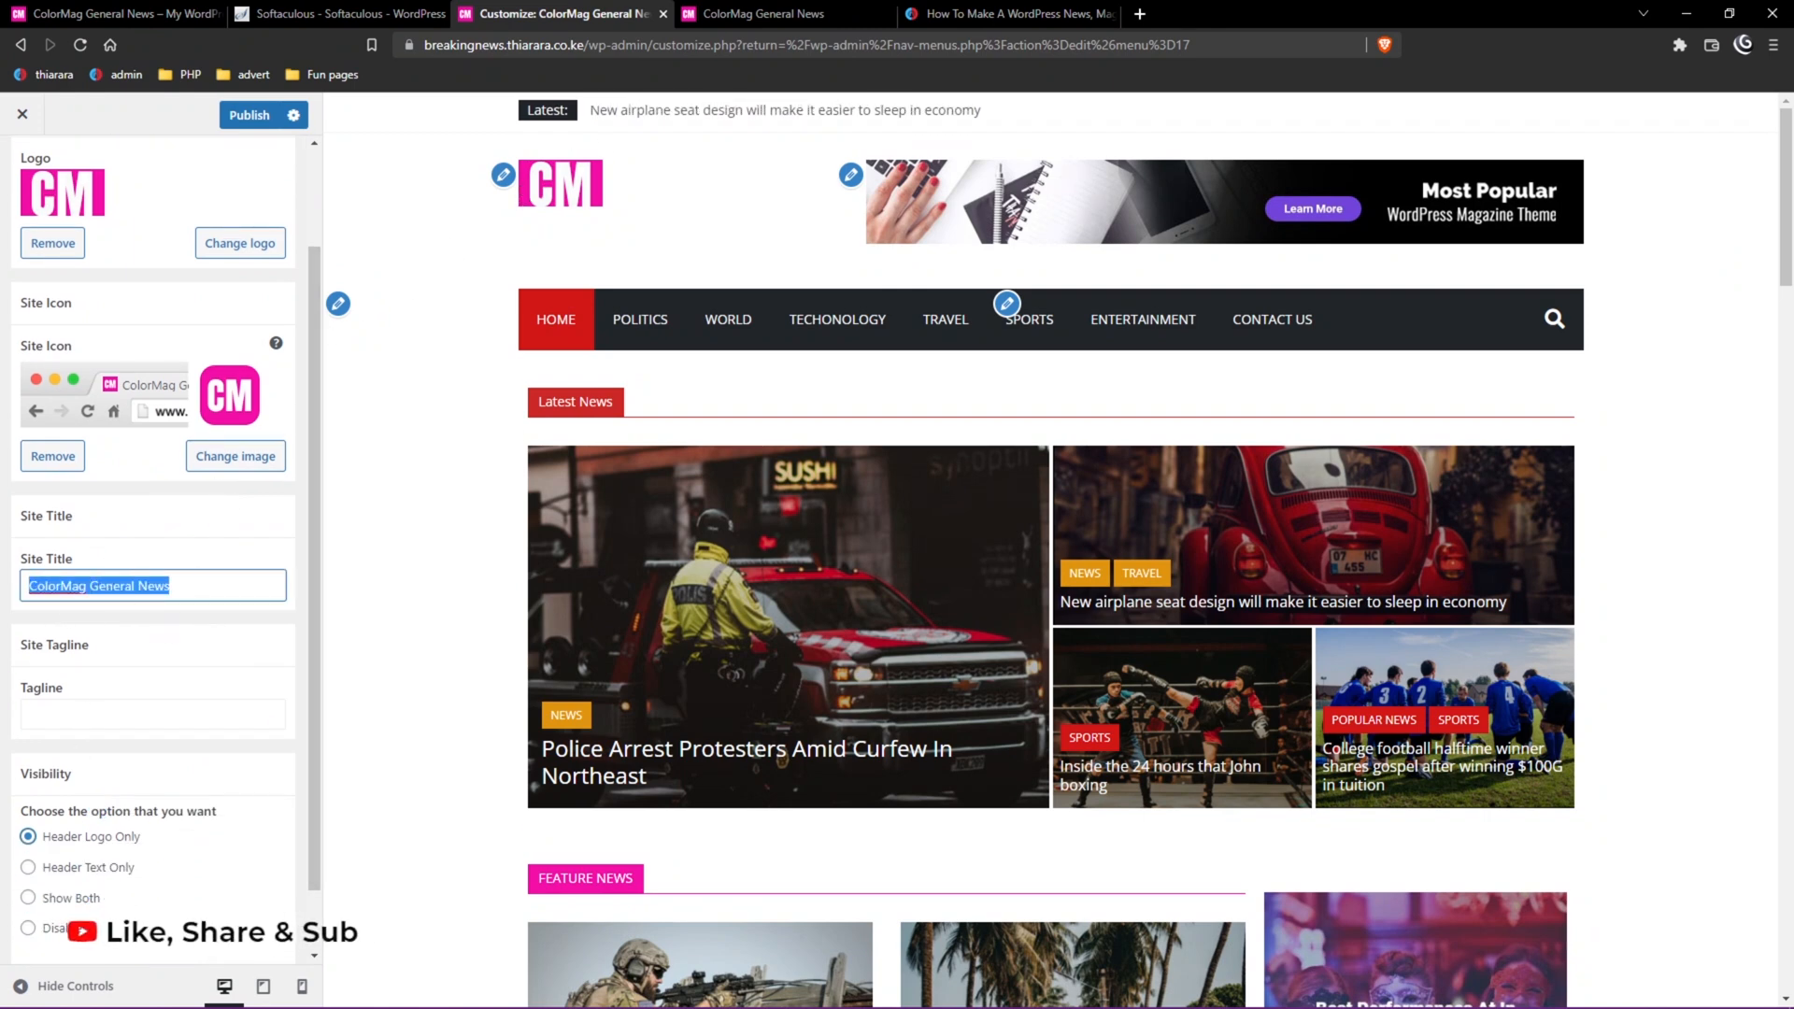
{"action": "left_click", "coordinate": [83, 713]}
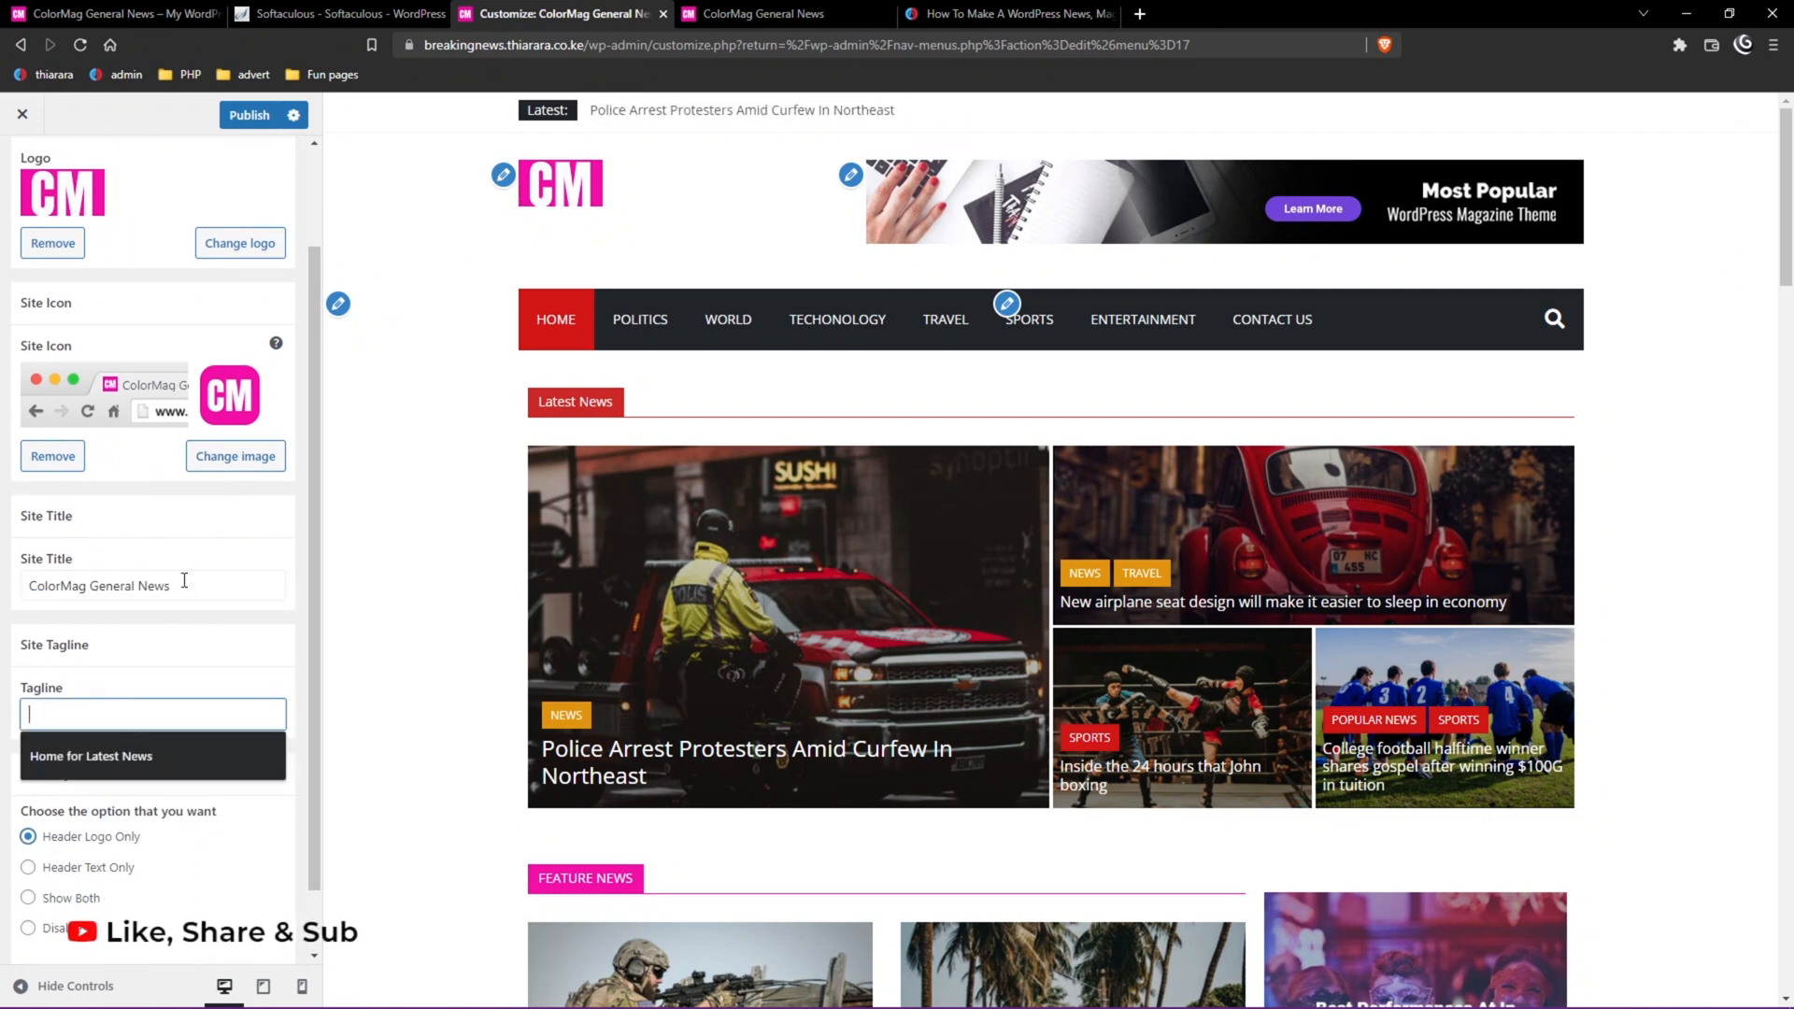
{"action": "left_click_drag", "start_coordinate": [184, 580], "coordinate": [28, 586]}
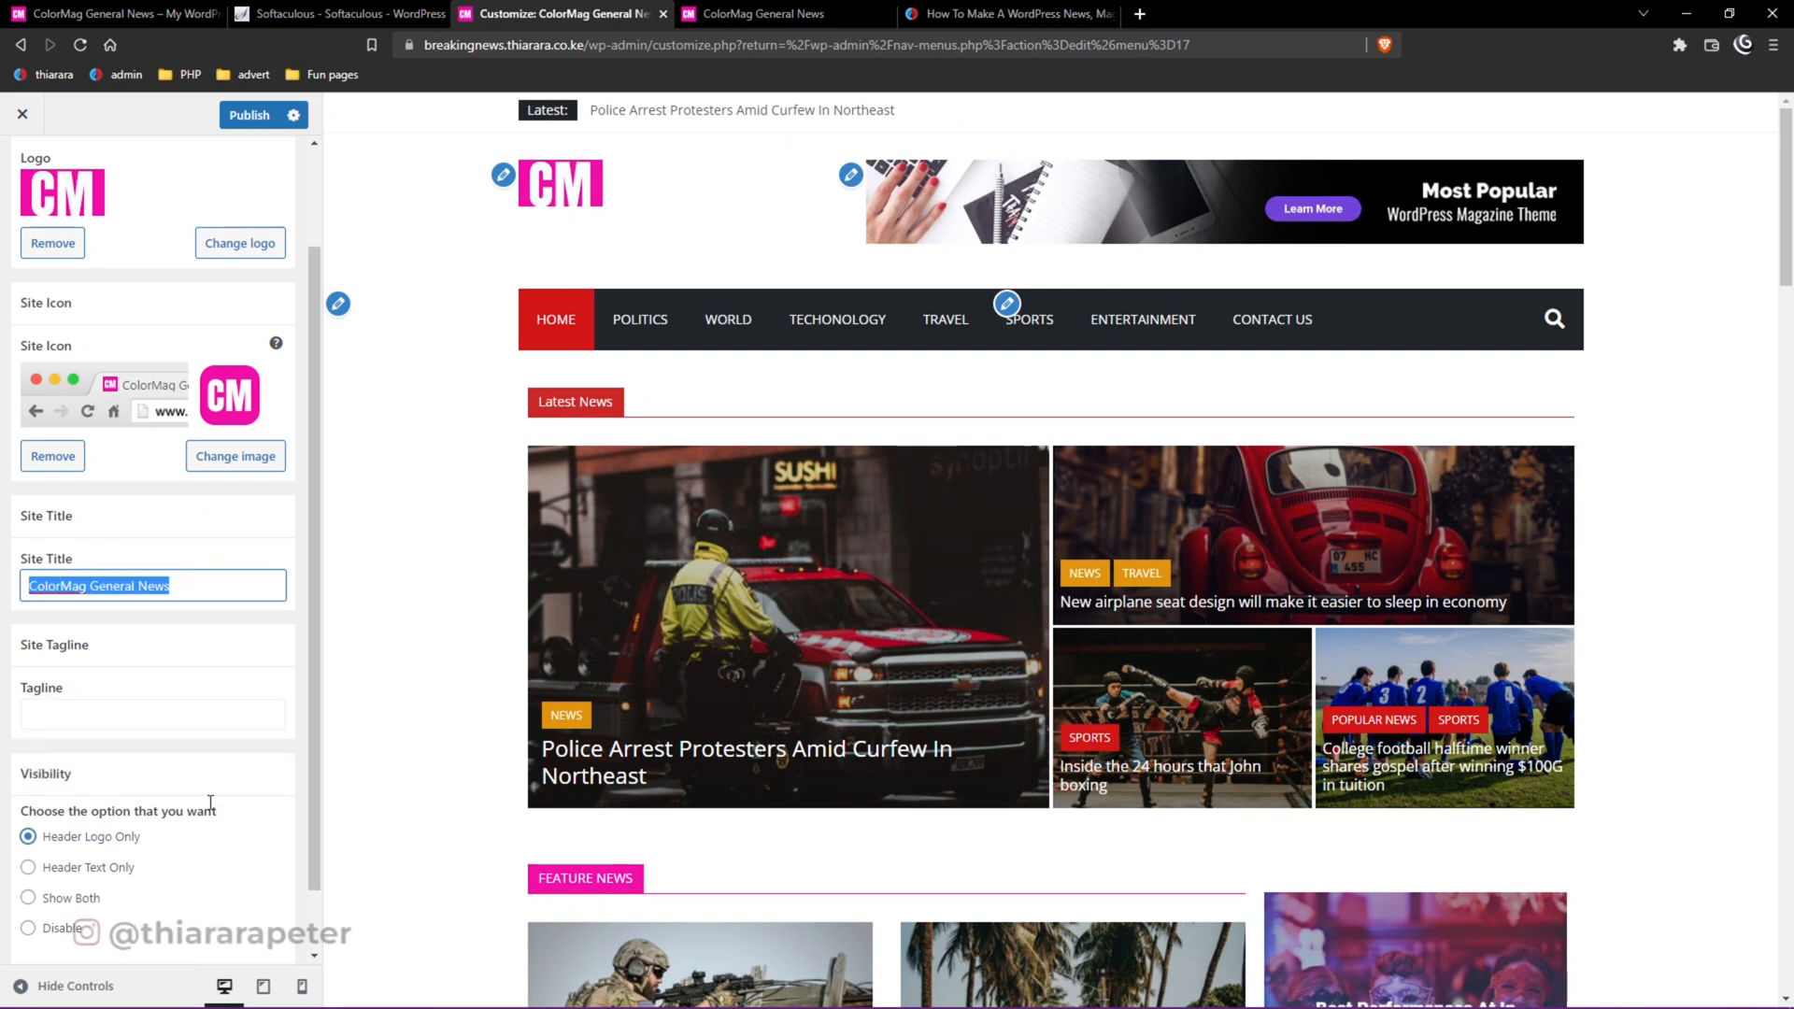
{"action": "scroll", "coordinate": [187, 505], "scroll_direction": "down", "scroll_amount": 1}
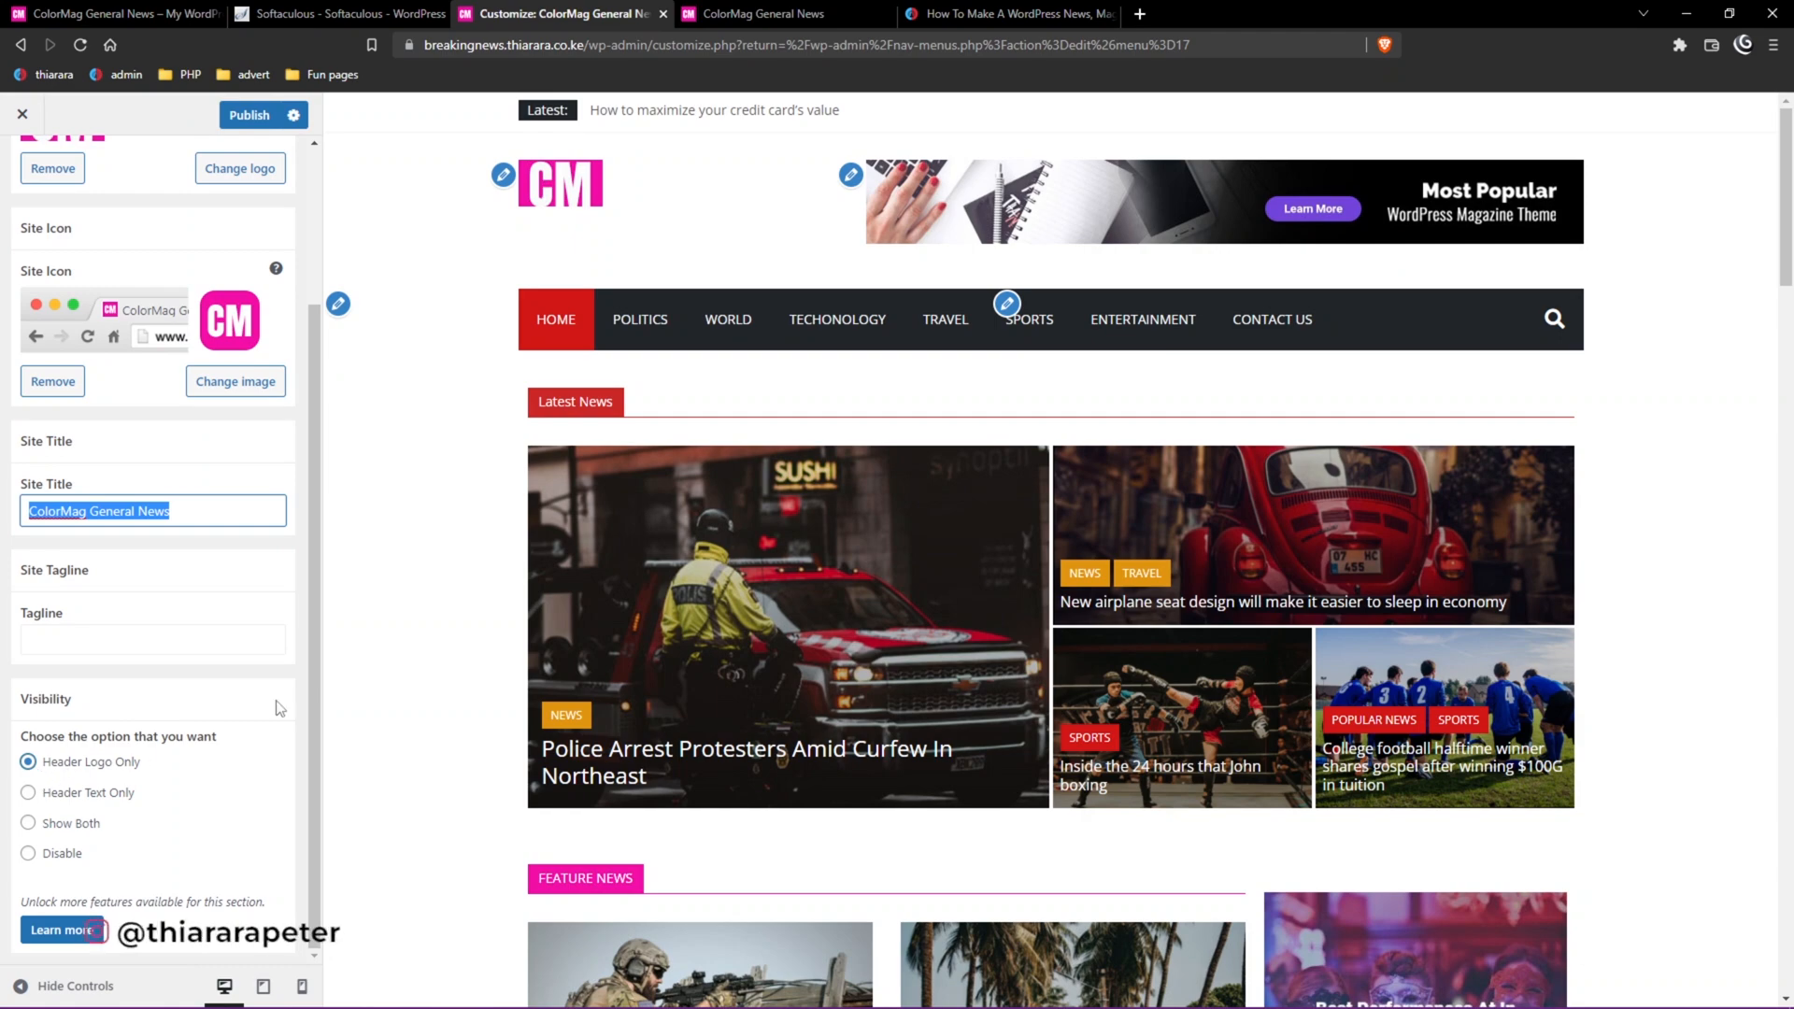
Publish header visibility as Header Logo Only and open the header banner's widget area.
{"action": "left_click", "coordinate": [29, 825]}
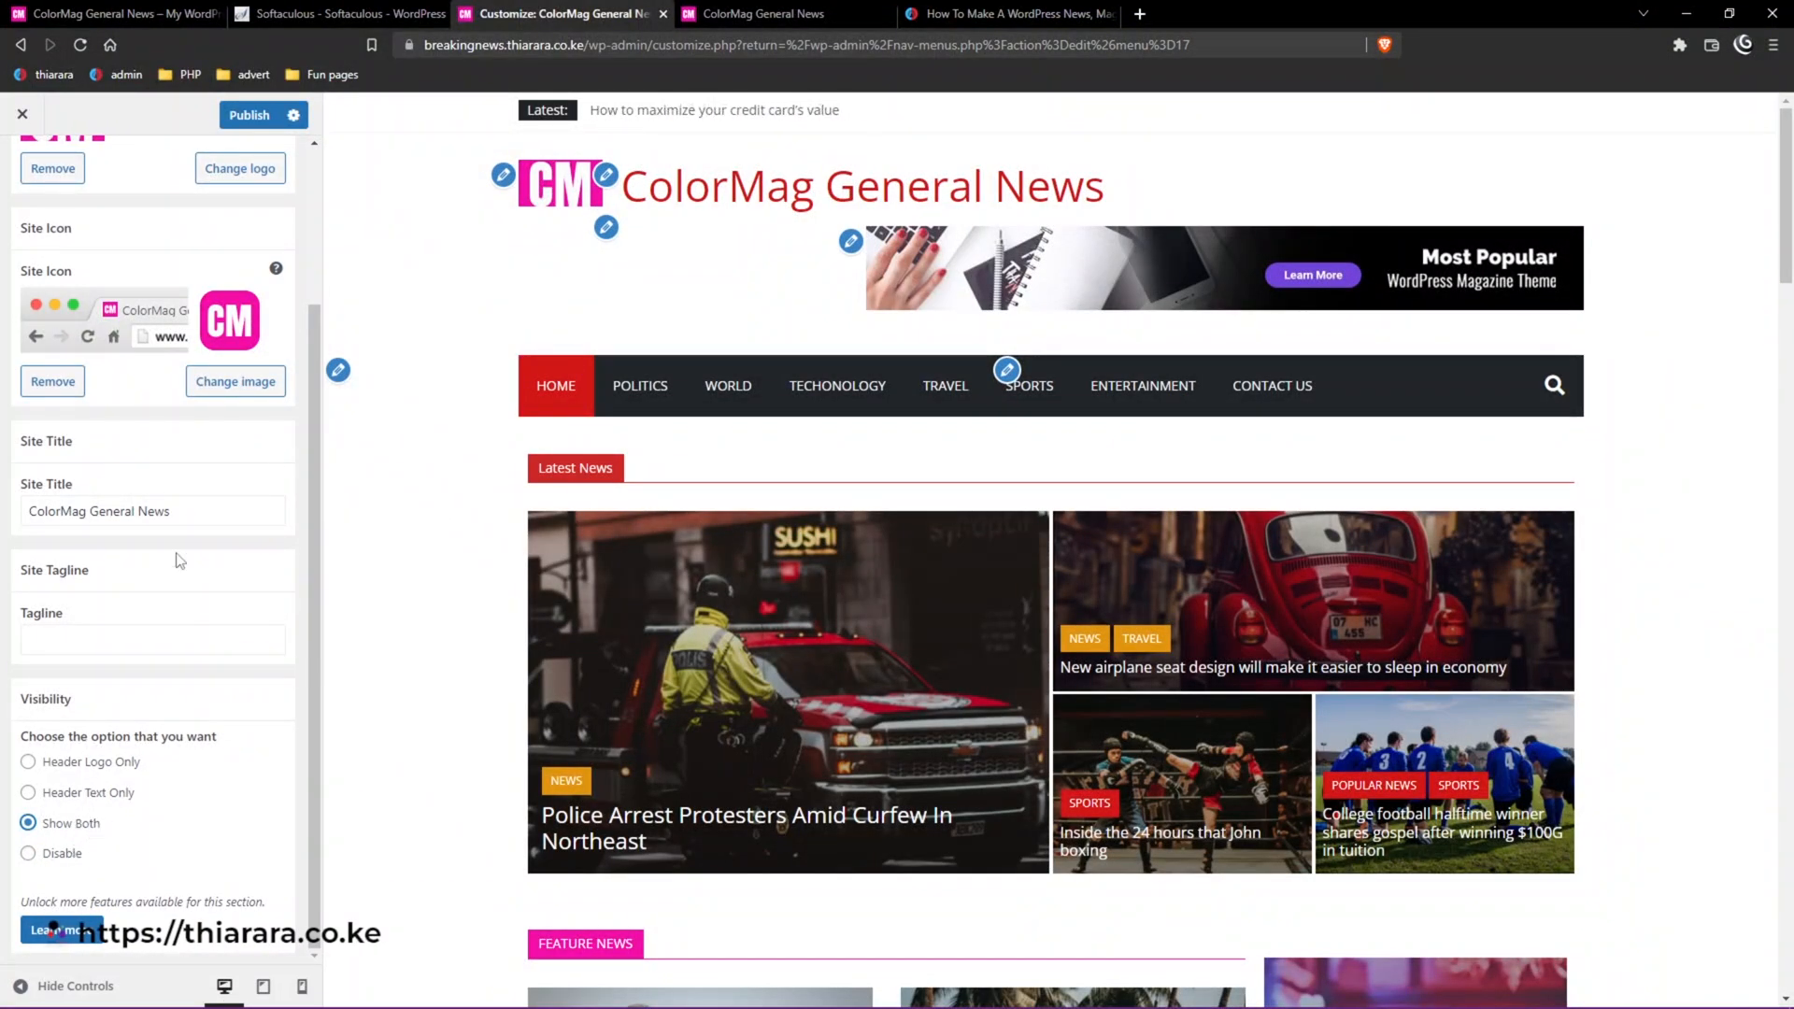
{"action": "left_click", "coordinate": [28, 763]}
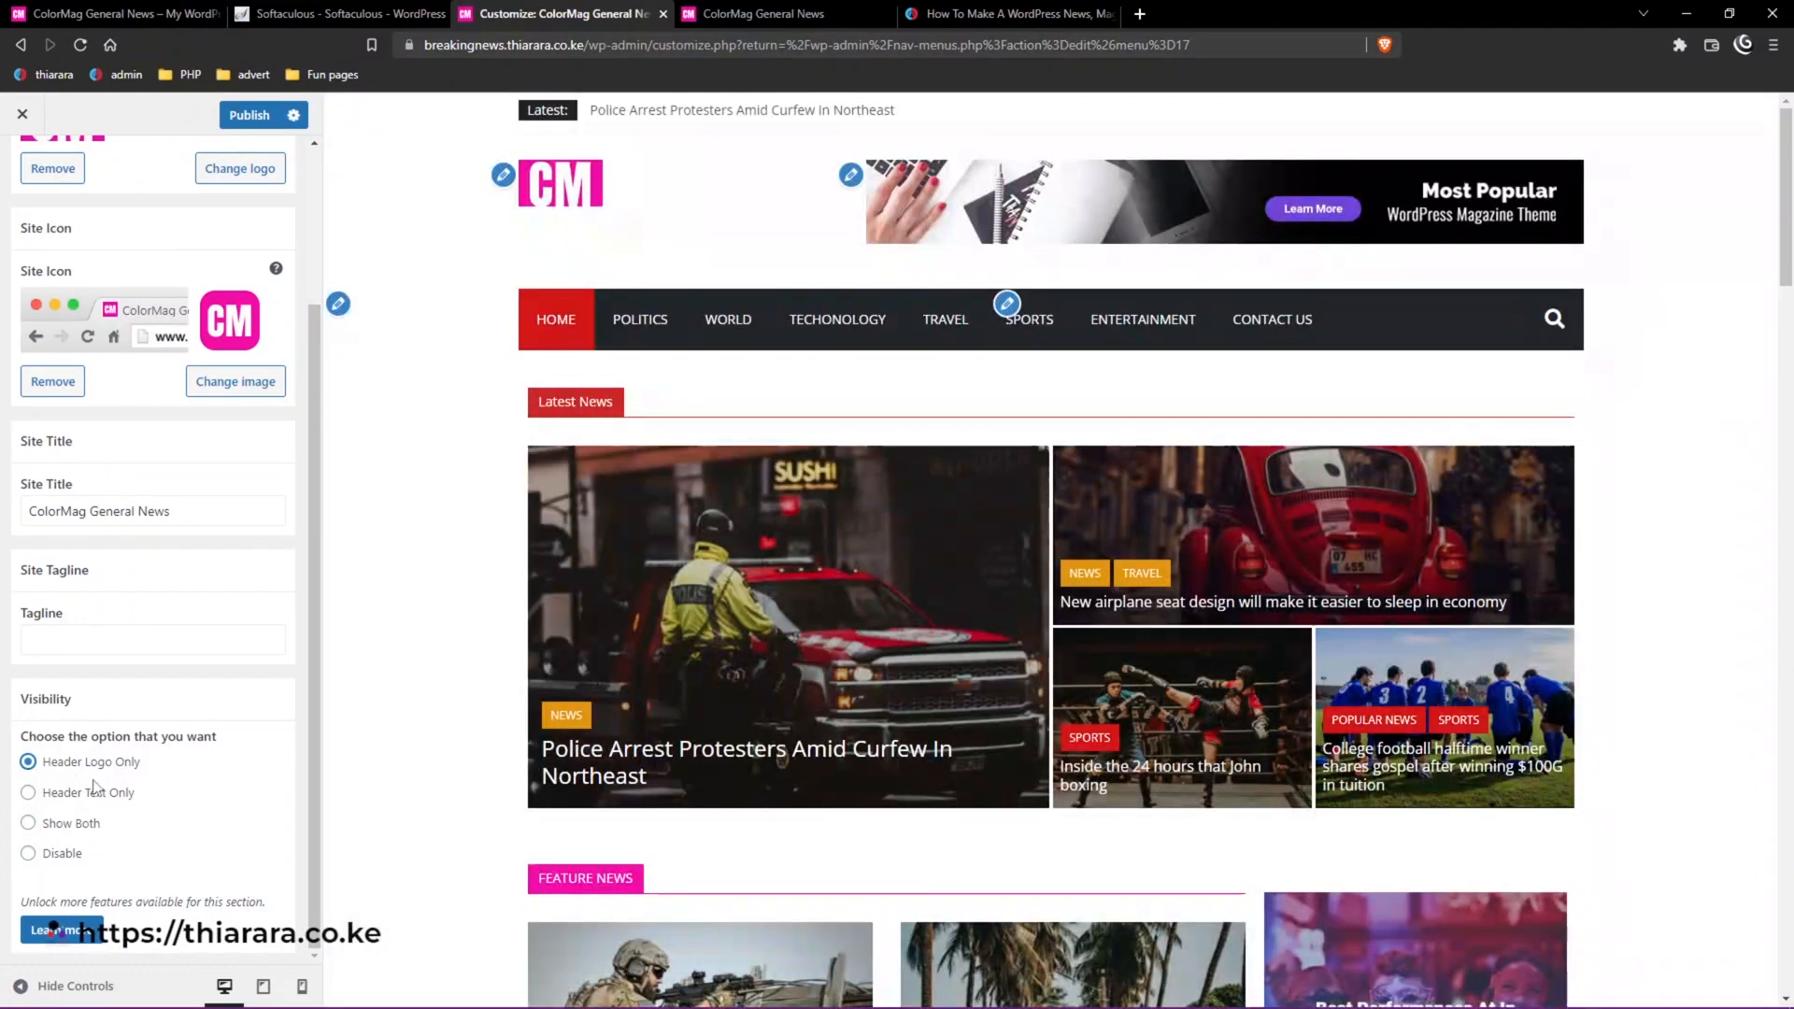
{"action": "left_click", "coordinate": [249, 116]}
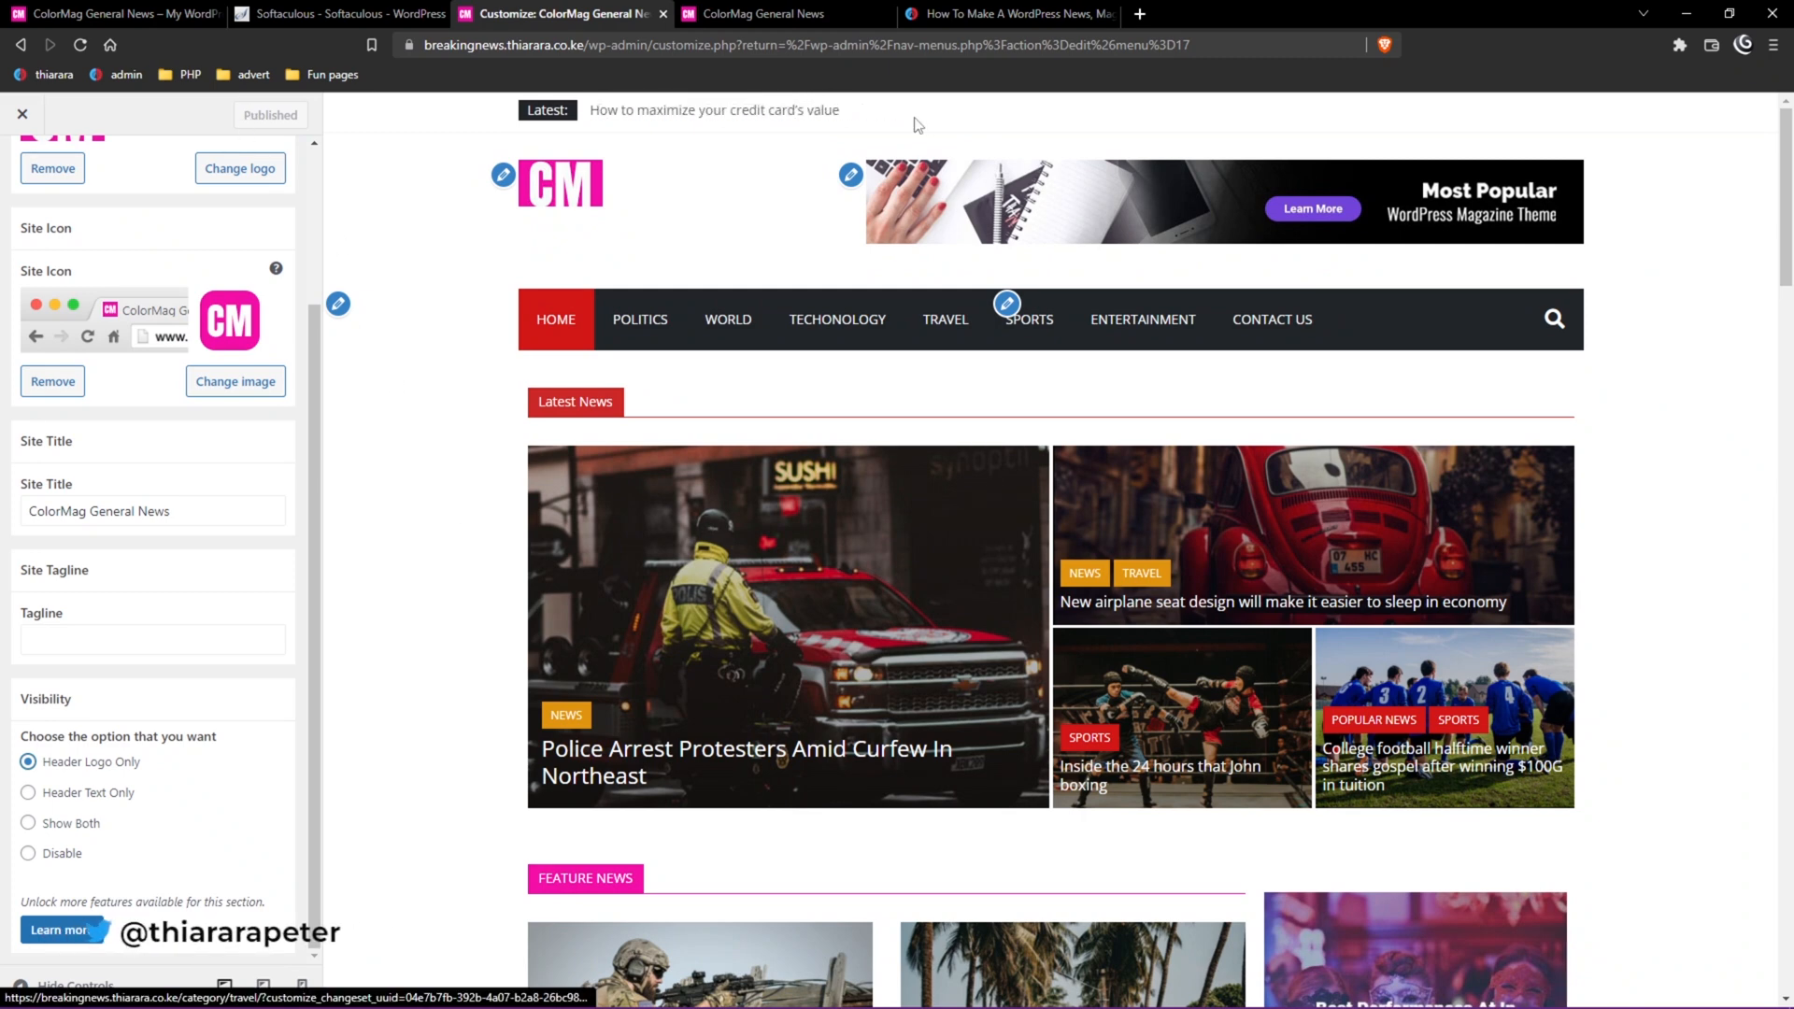
{"action": "left_click", "coordinate": [852, 178]}
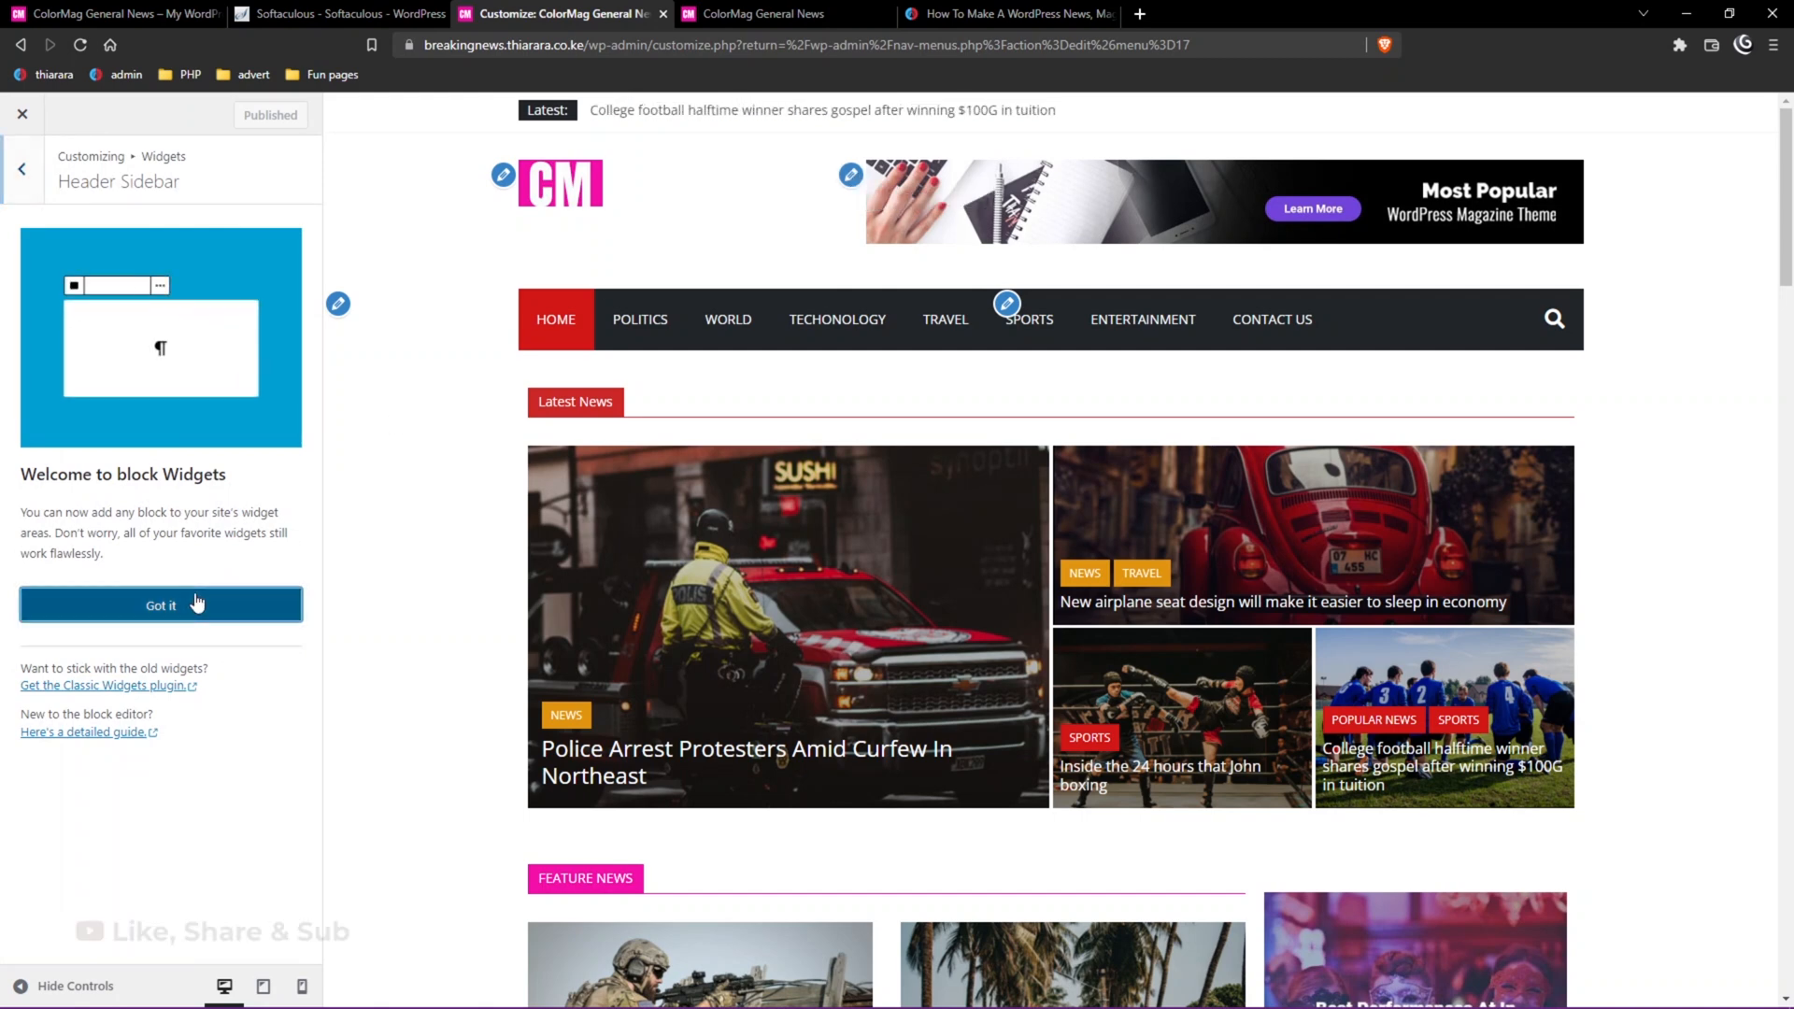
Dismiss the block Widgets welcome, check the banner image block's options, and start a new browser tab.
{"action": "left_click", "coordinate": [219, 607]}
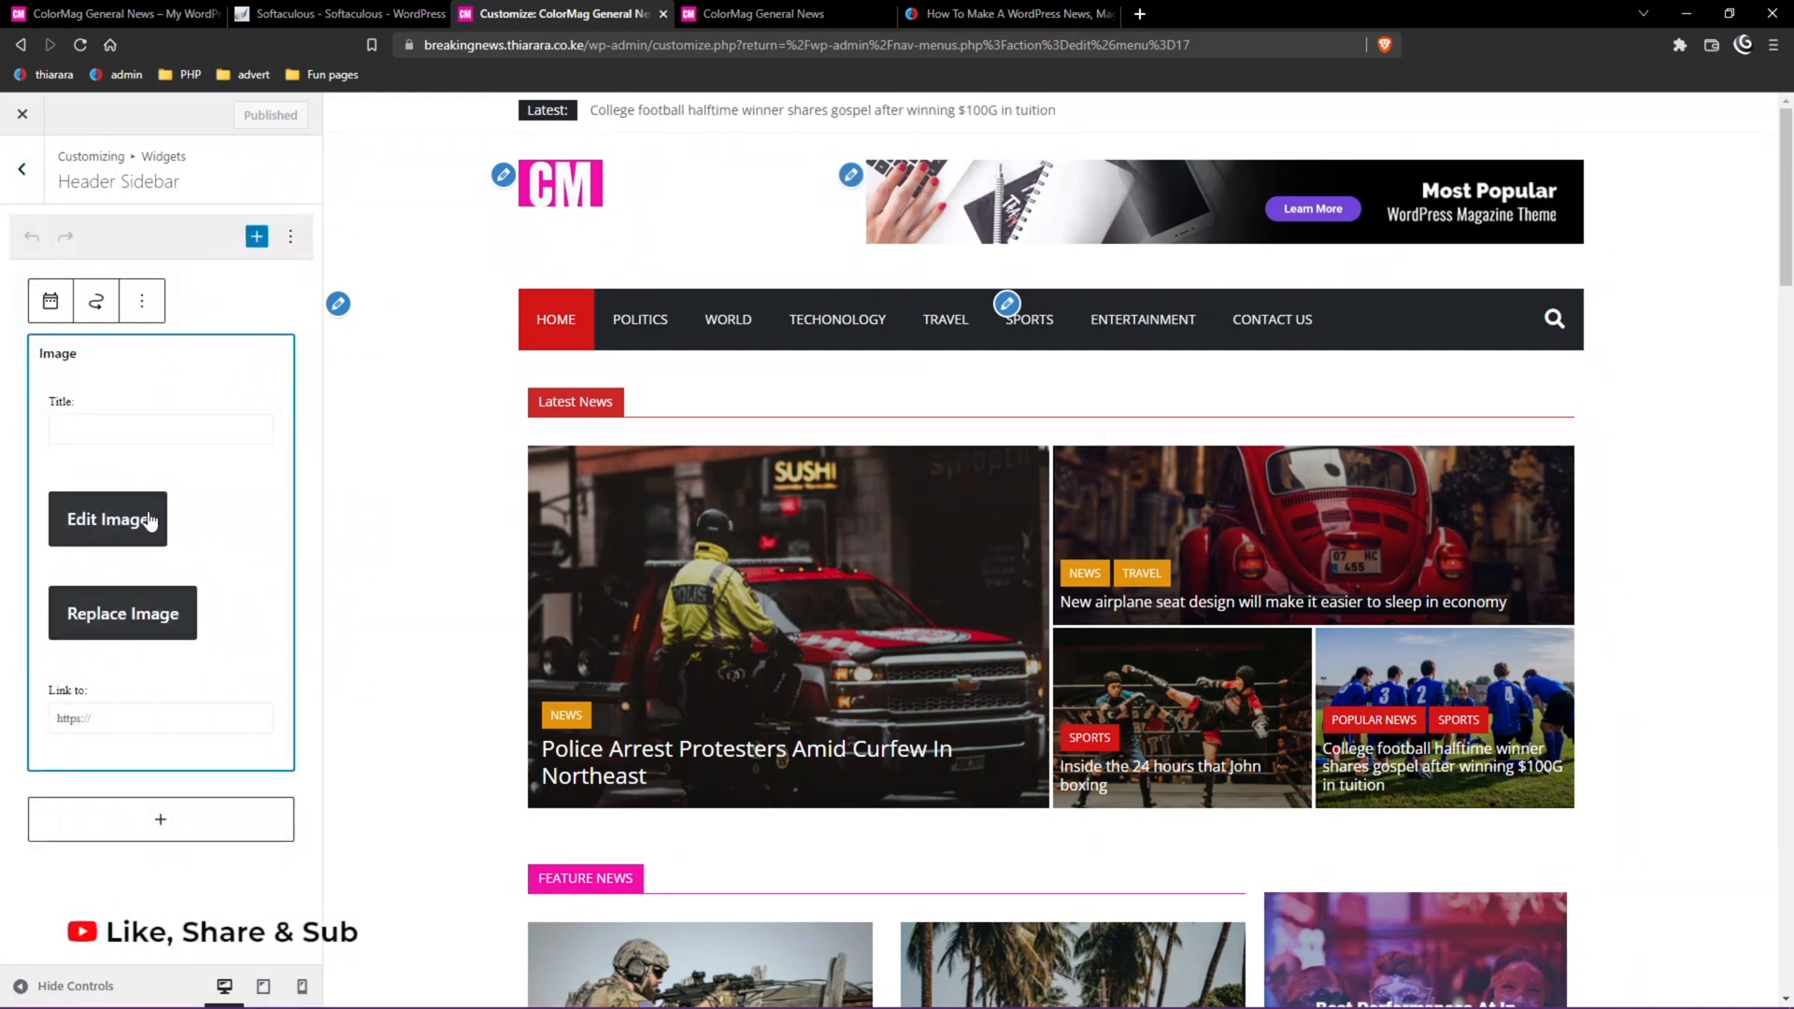
{"action": "left_click", "coordinate": [144, 306]}
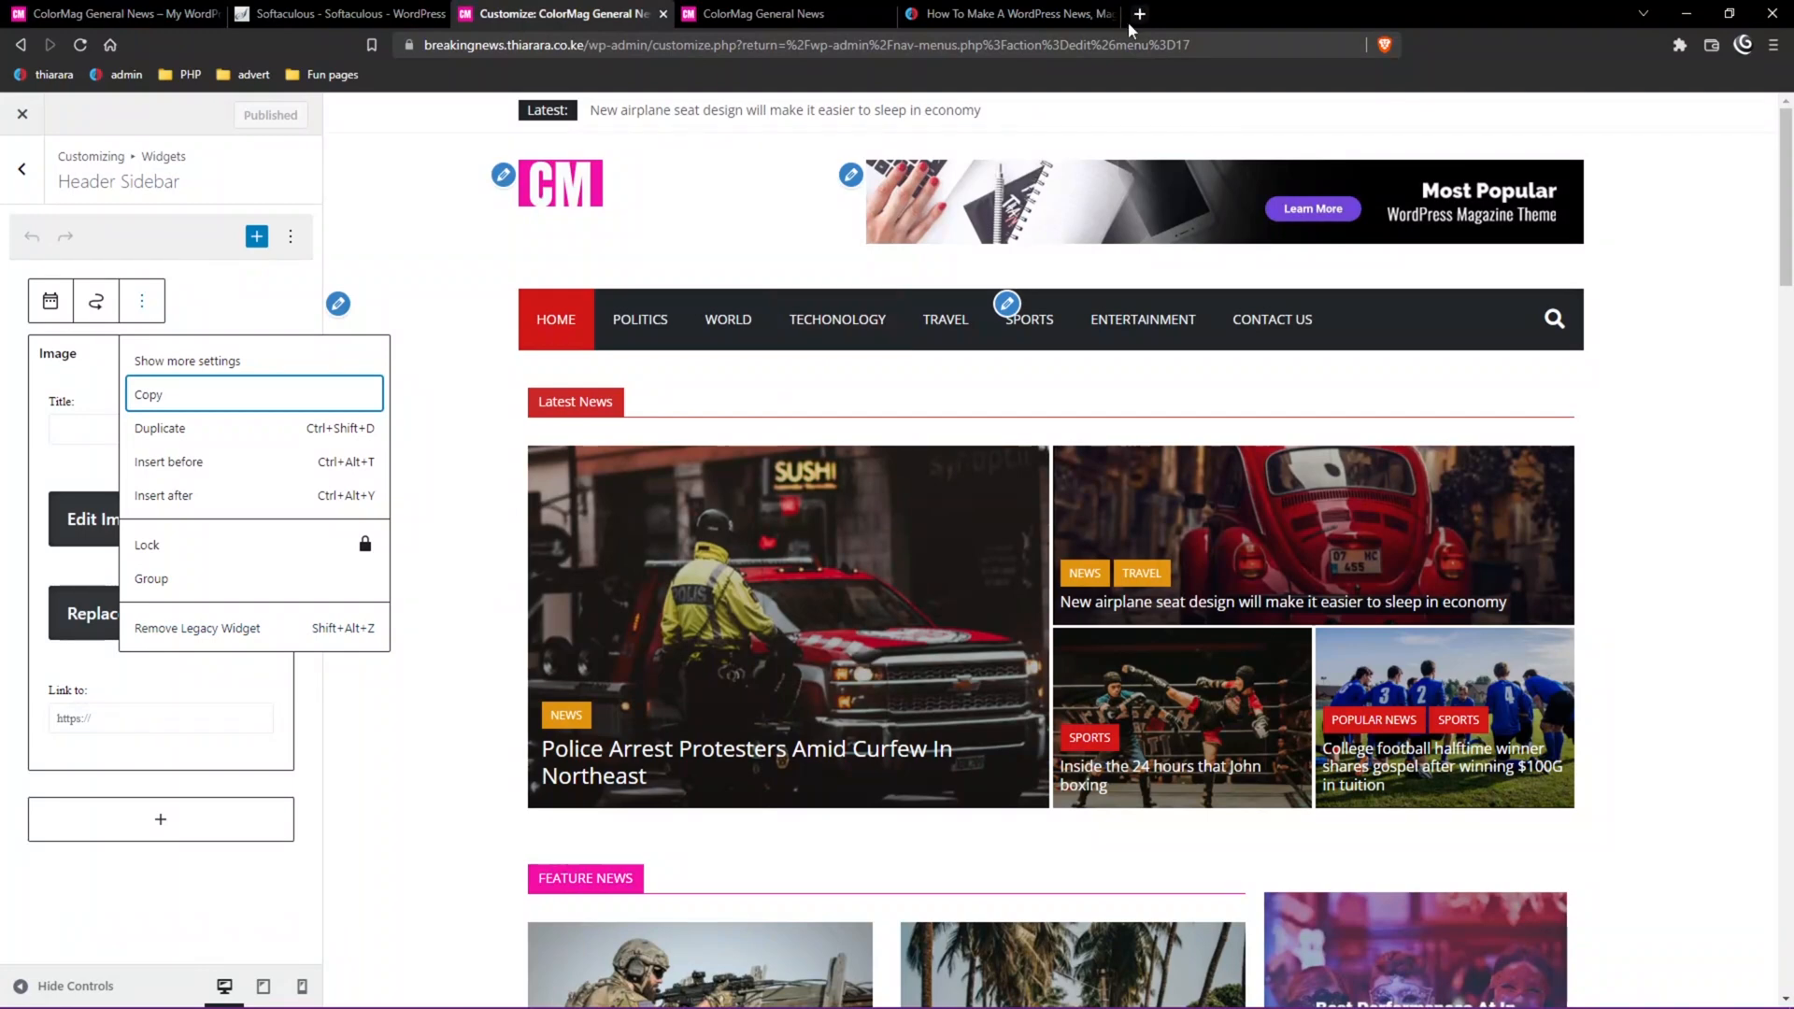
{"action": "left_click", "coordinate": [816, 227]}
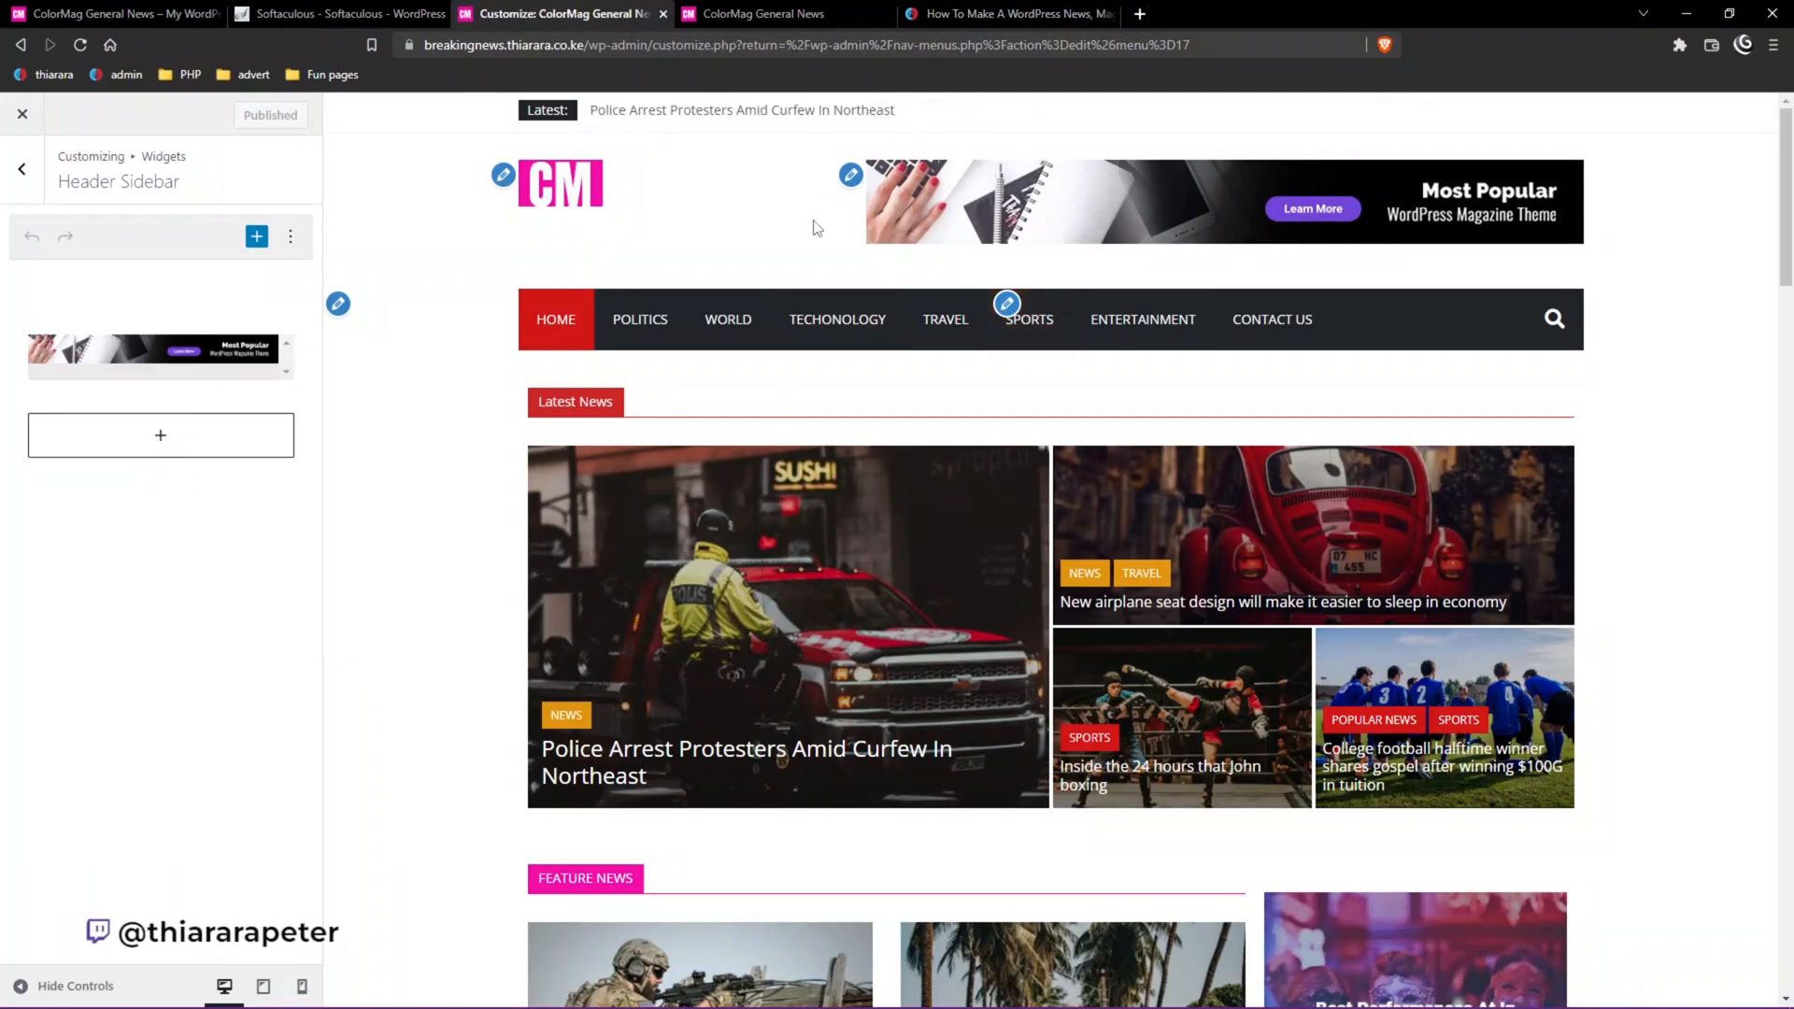
{"action": "left_click", "coordinate": [1140, 15]}
Go to canva.com and create a blank custom-size design of 728 × 90 px.
{"action": "type", "text": "canva.com"}
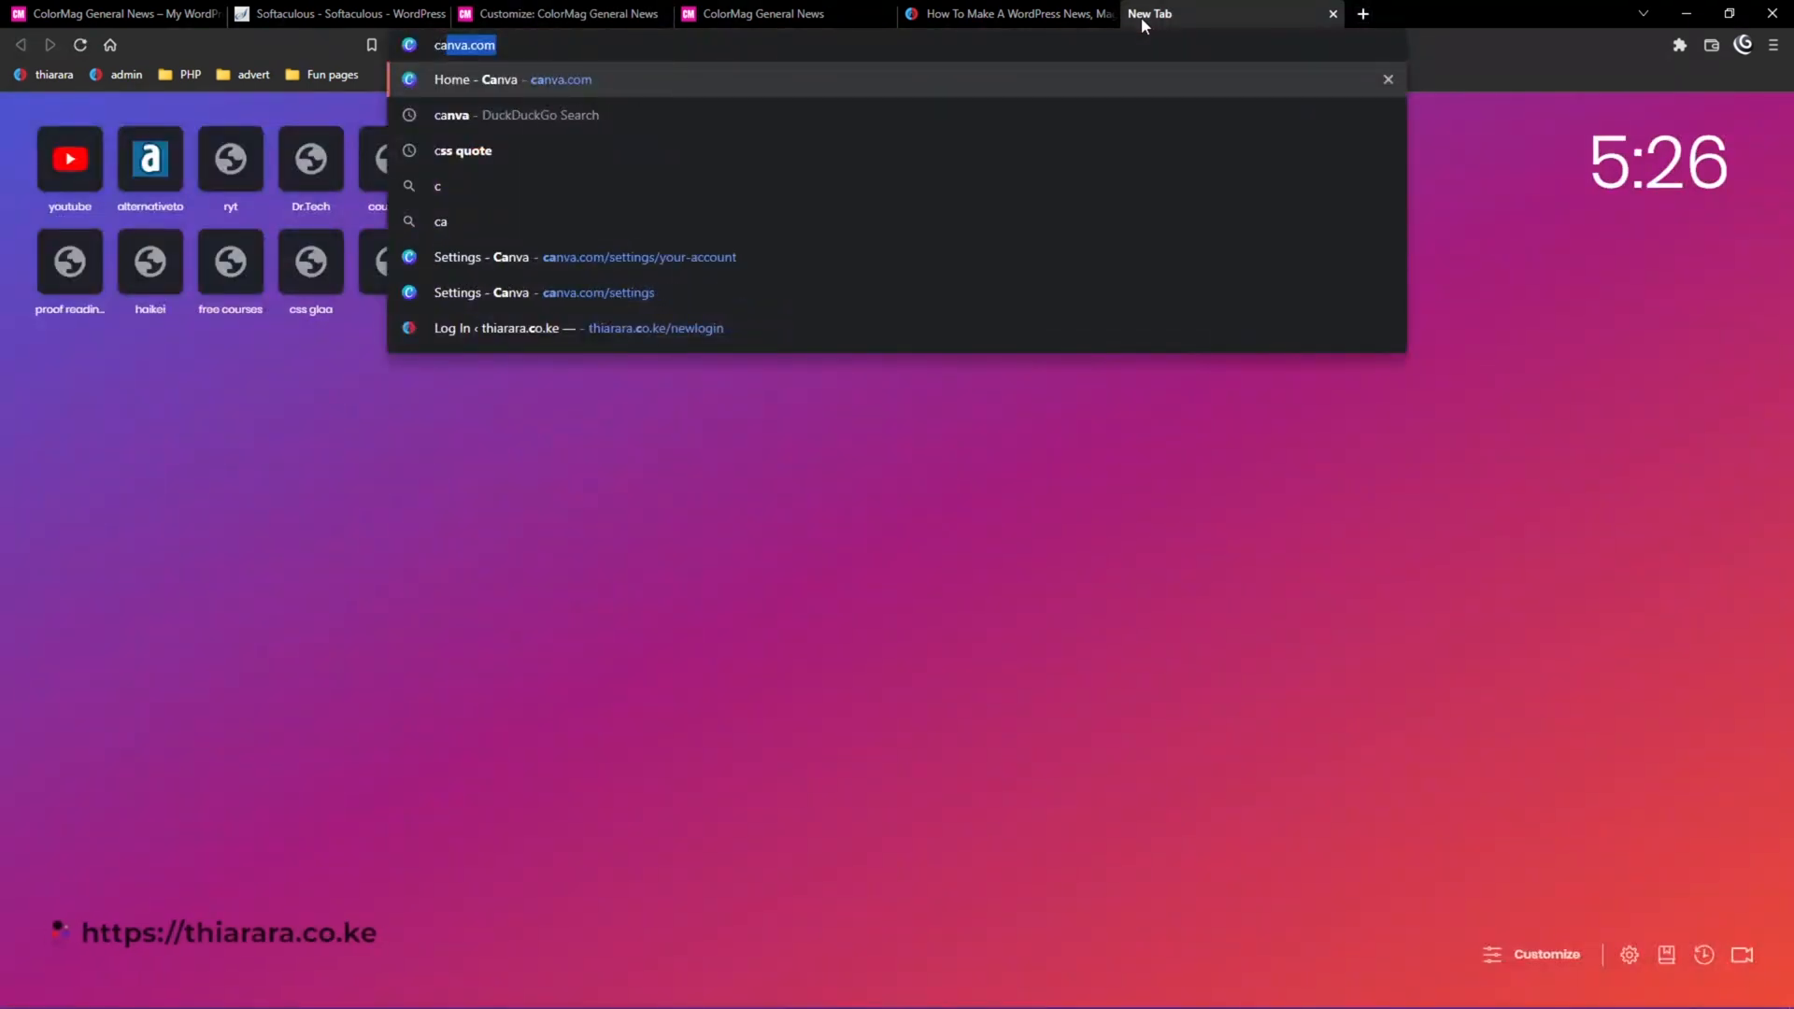
{"action": "key", "text": "Return"}
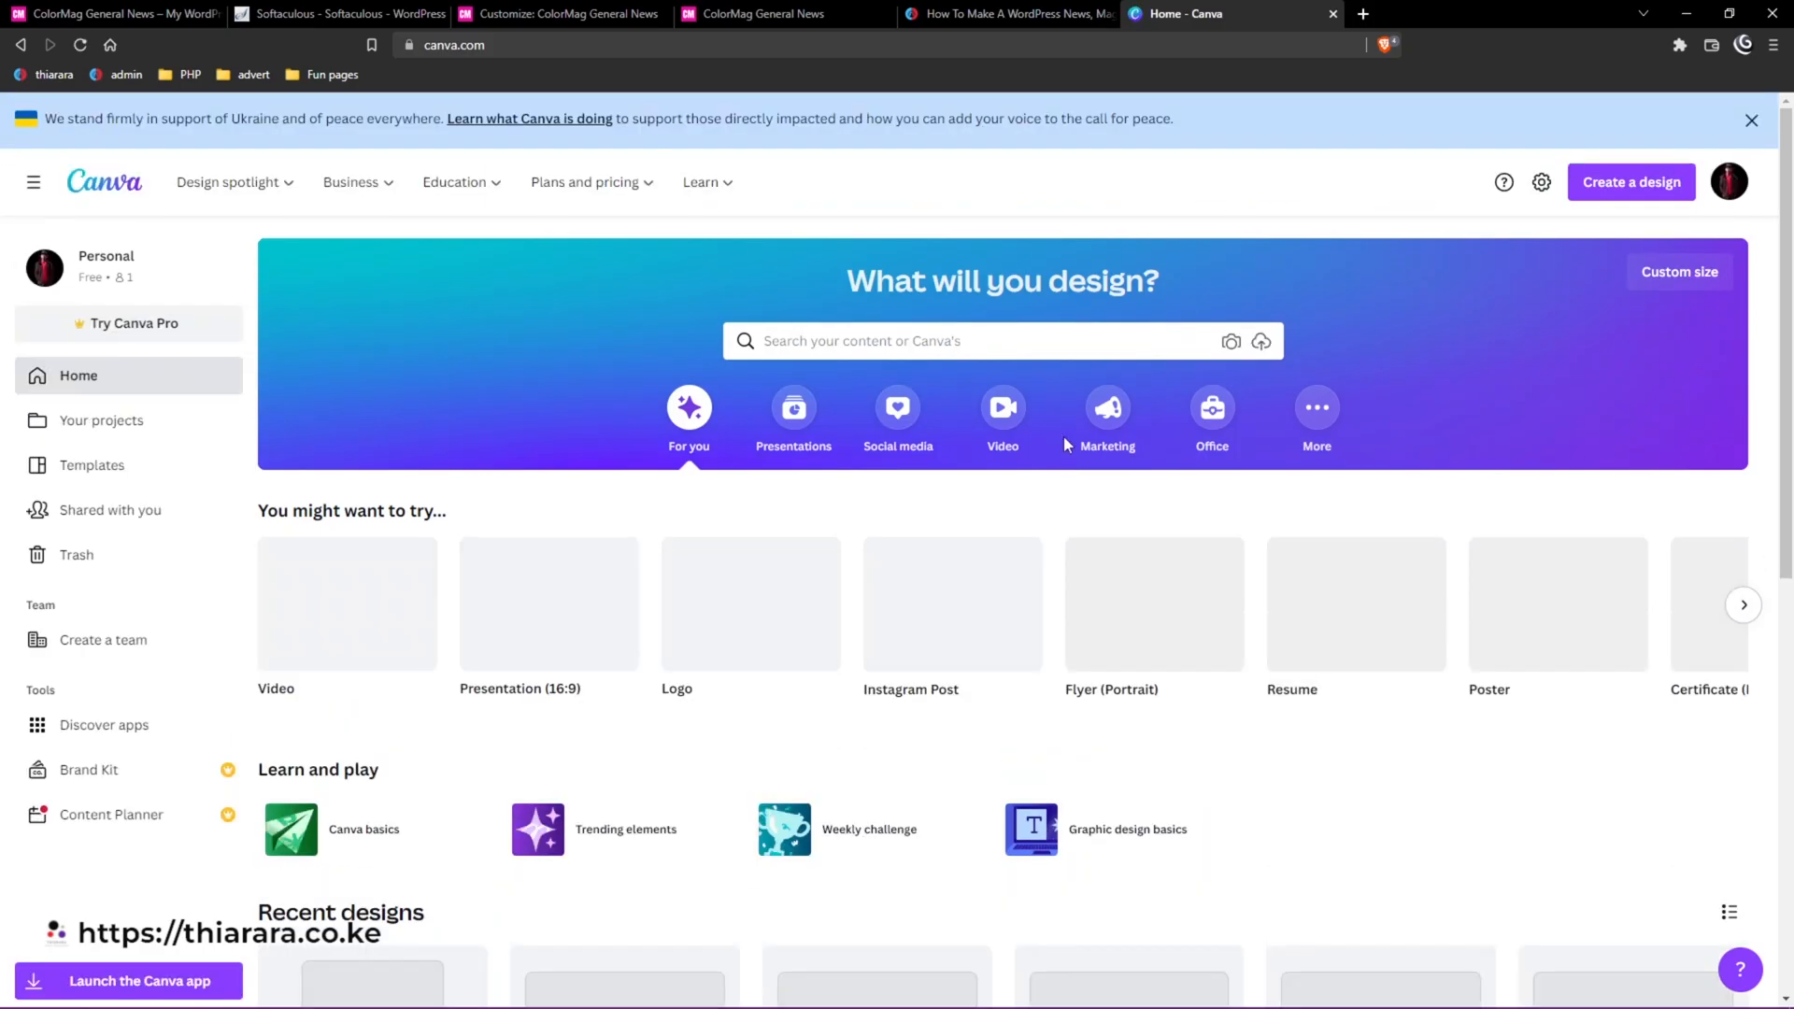
{"action": "scroll", "coordinate": [1084, 463], "scroll_direction": "down", "scroll_amount": 3}
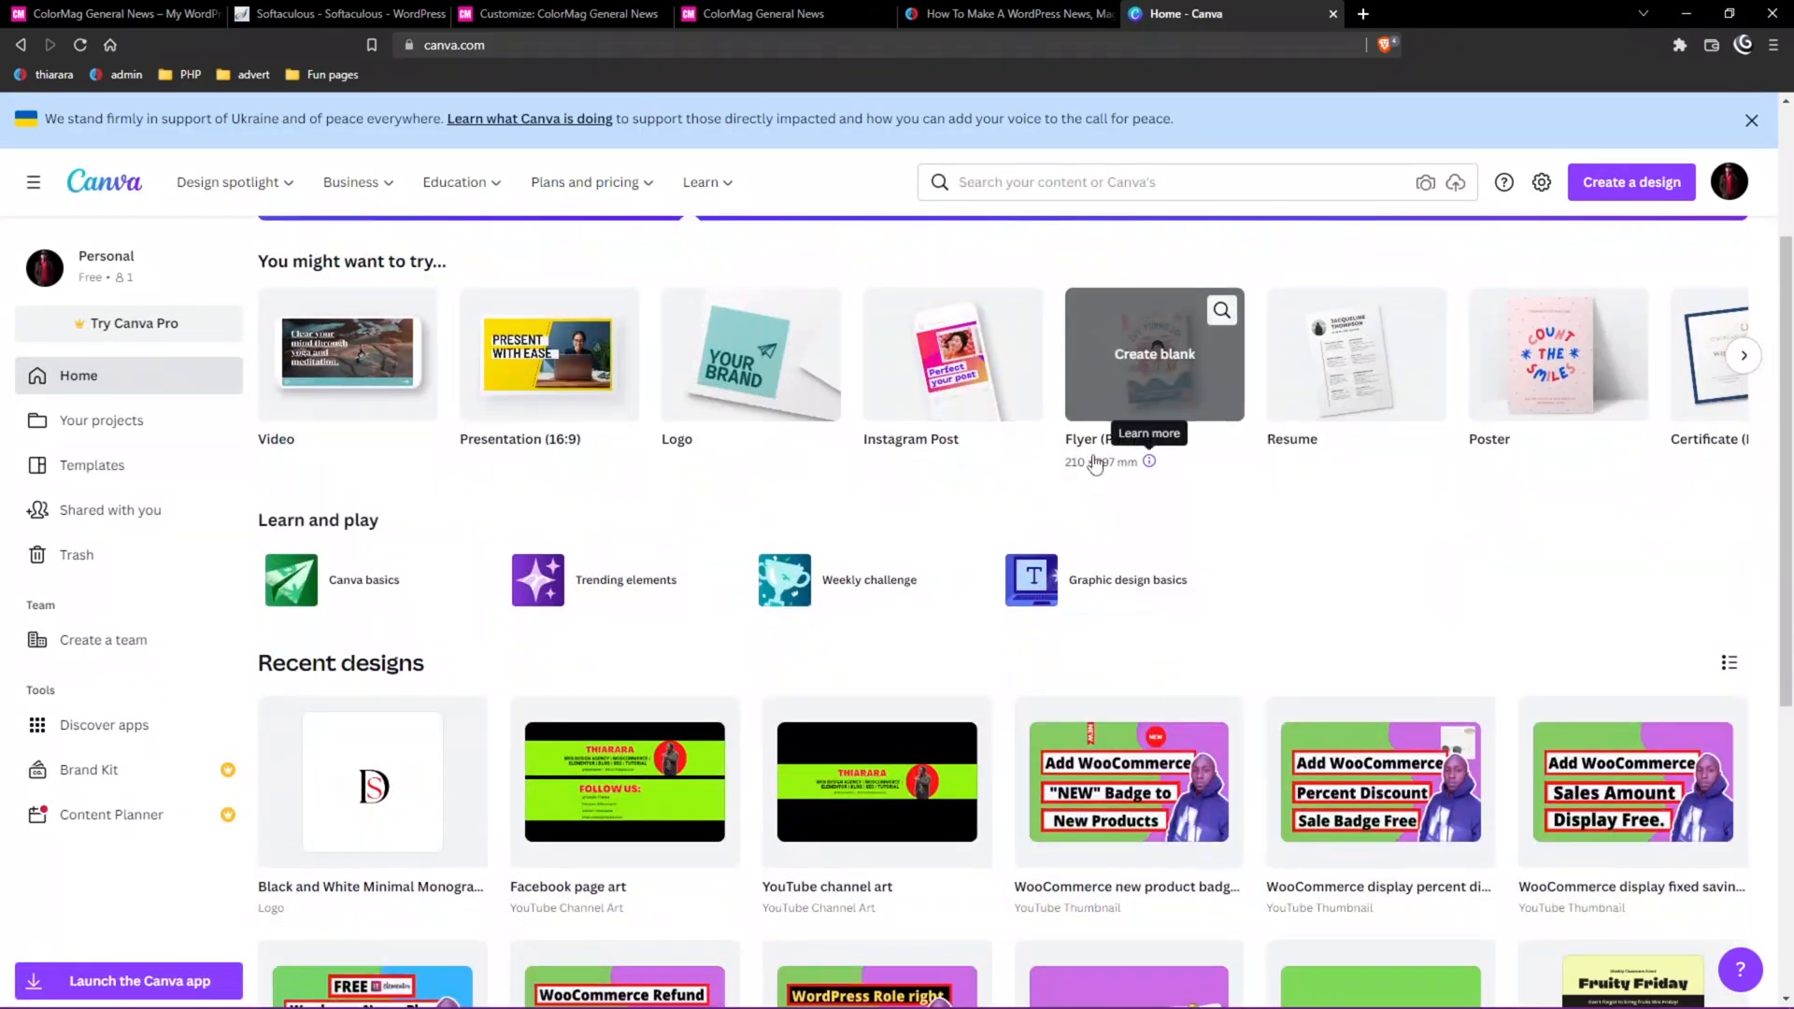
{"action": "scroll", "coordinate": [876, 245], "scroll_direction": "up", "scroll_amount": 3}
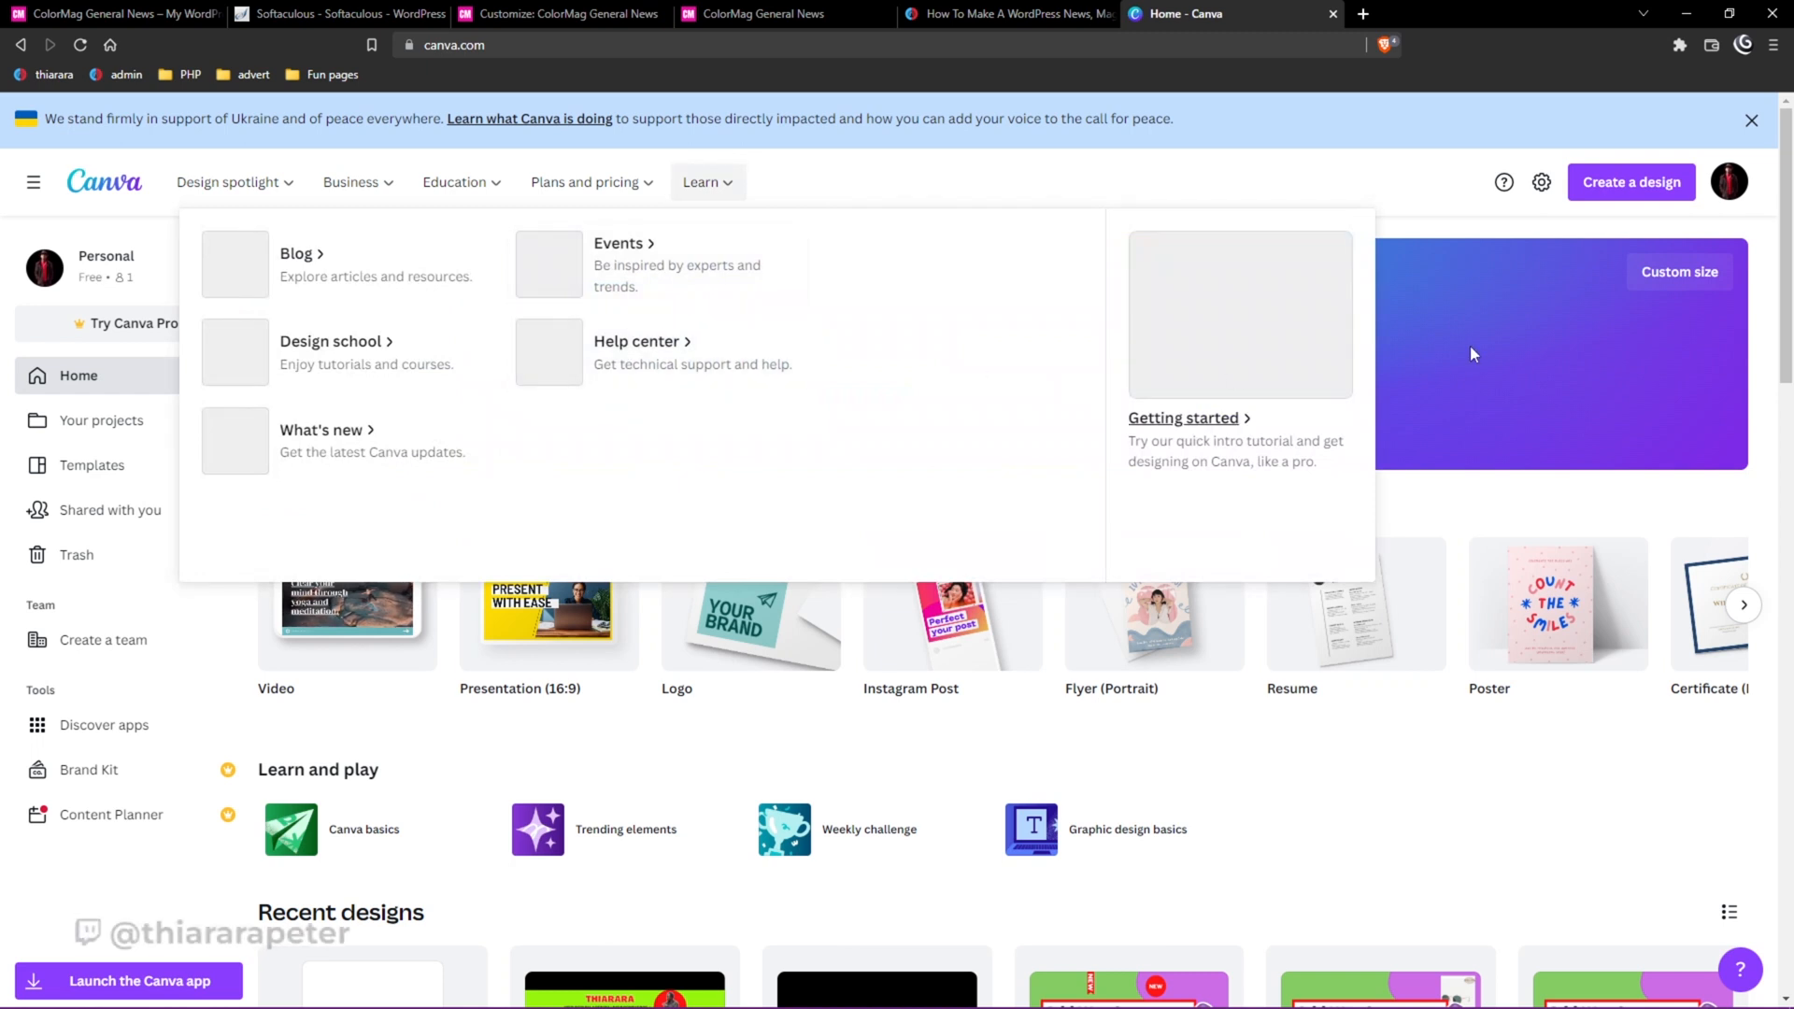
{"action": "left_click", "coordinate": [1673, 274]}
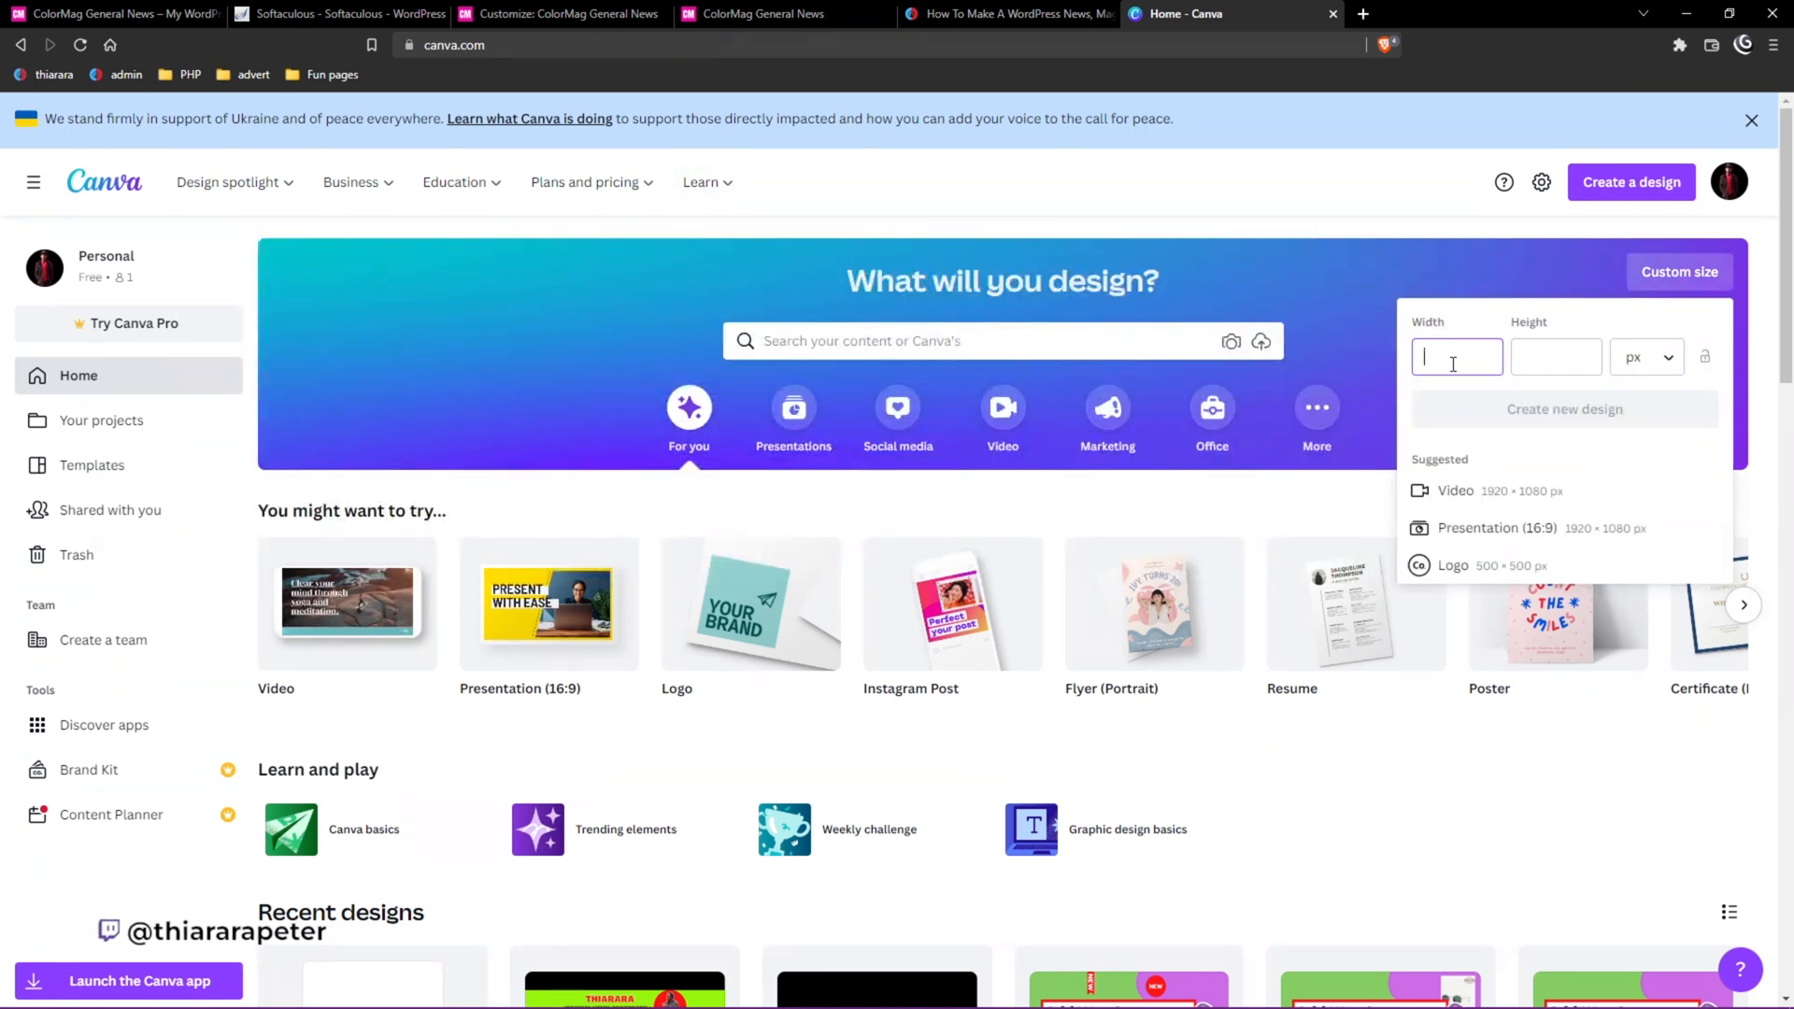
{"action": "type", "text": "728"}
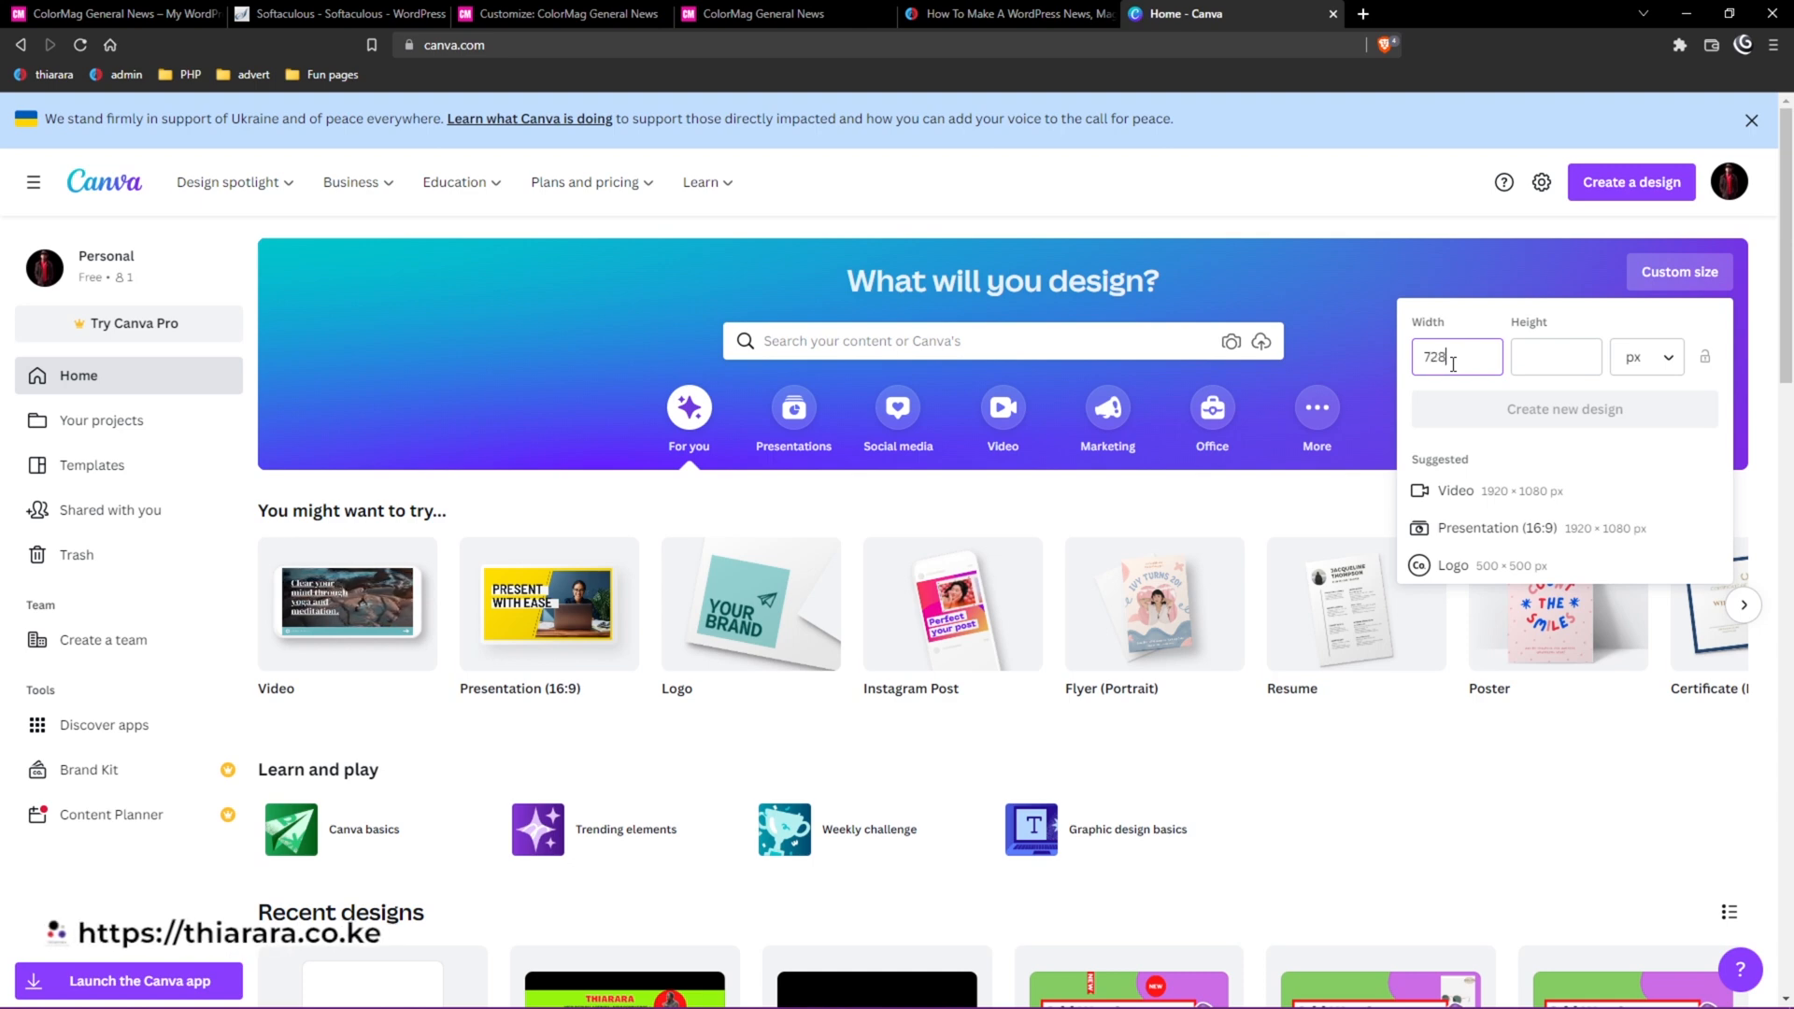
{"action": "left_click", "coordinate": [1561, 359]}
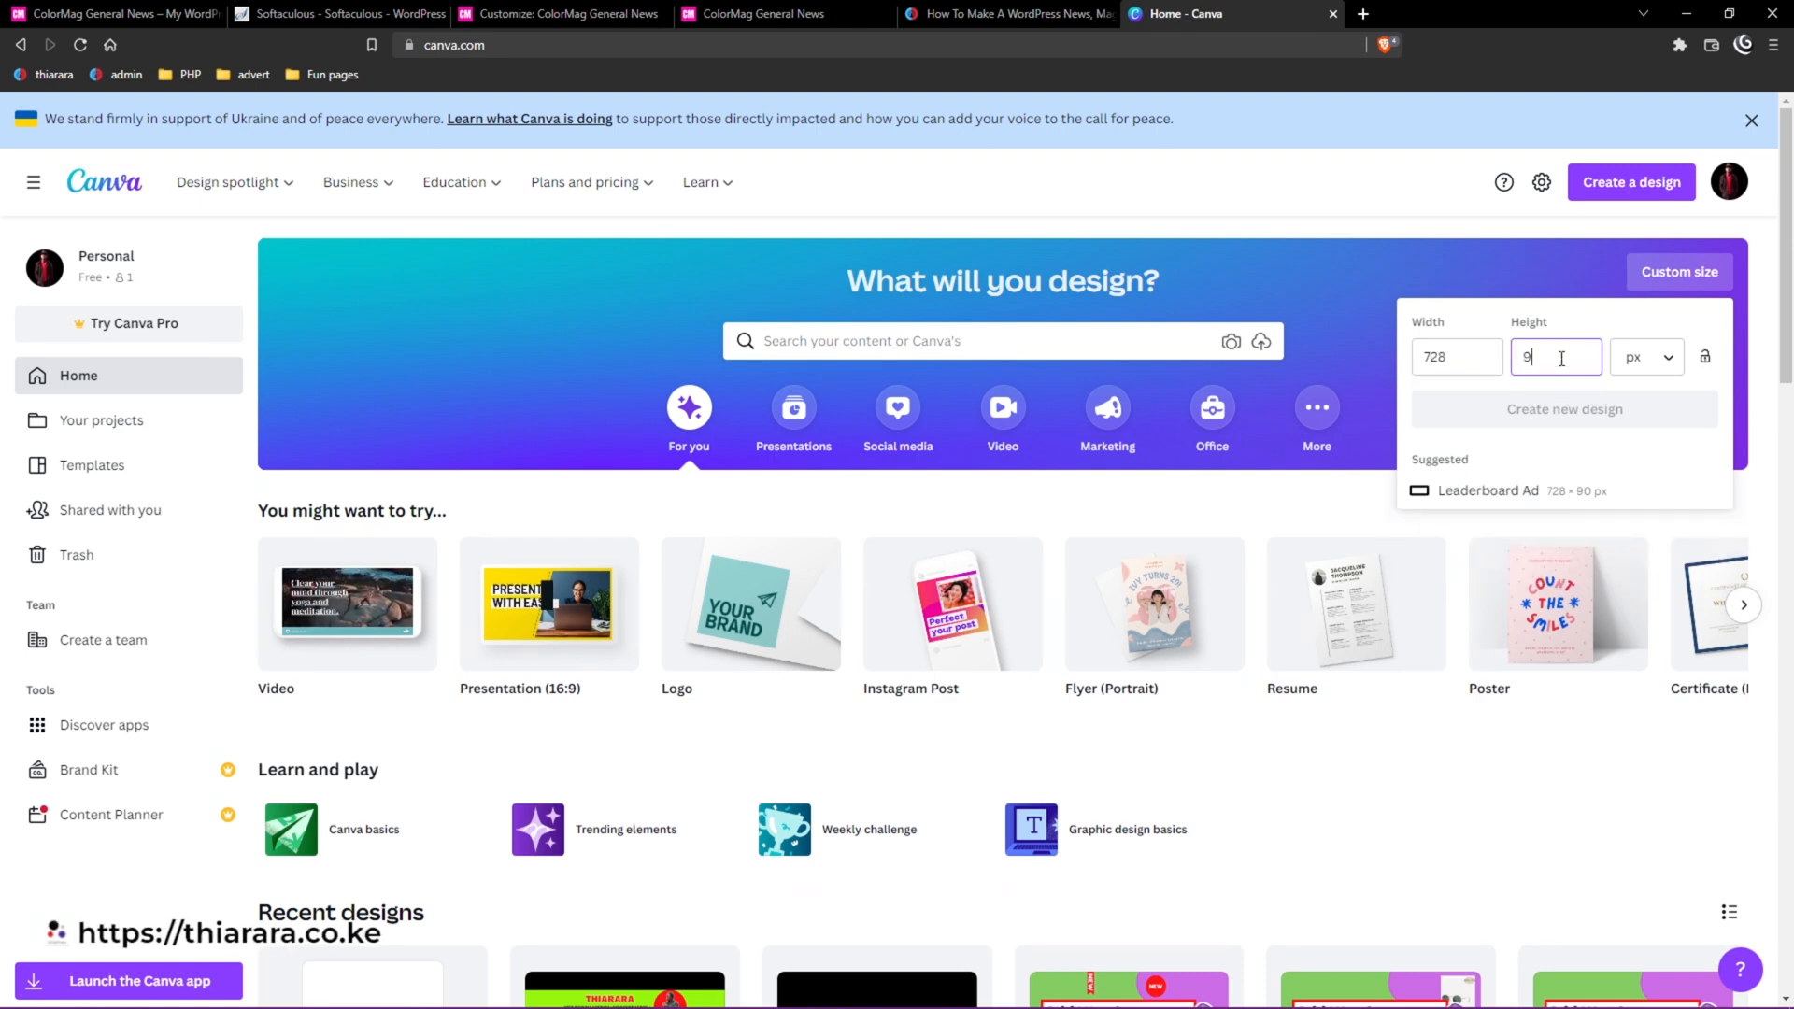
{"action": "type", "text": "90"}
{"action": "left_click", "coordinate": [1586, 423]}
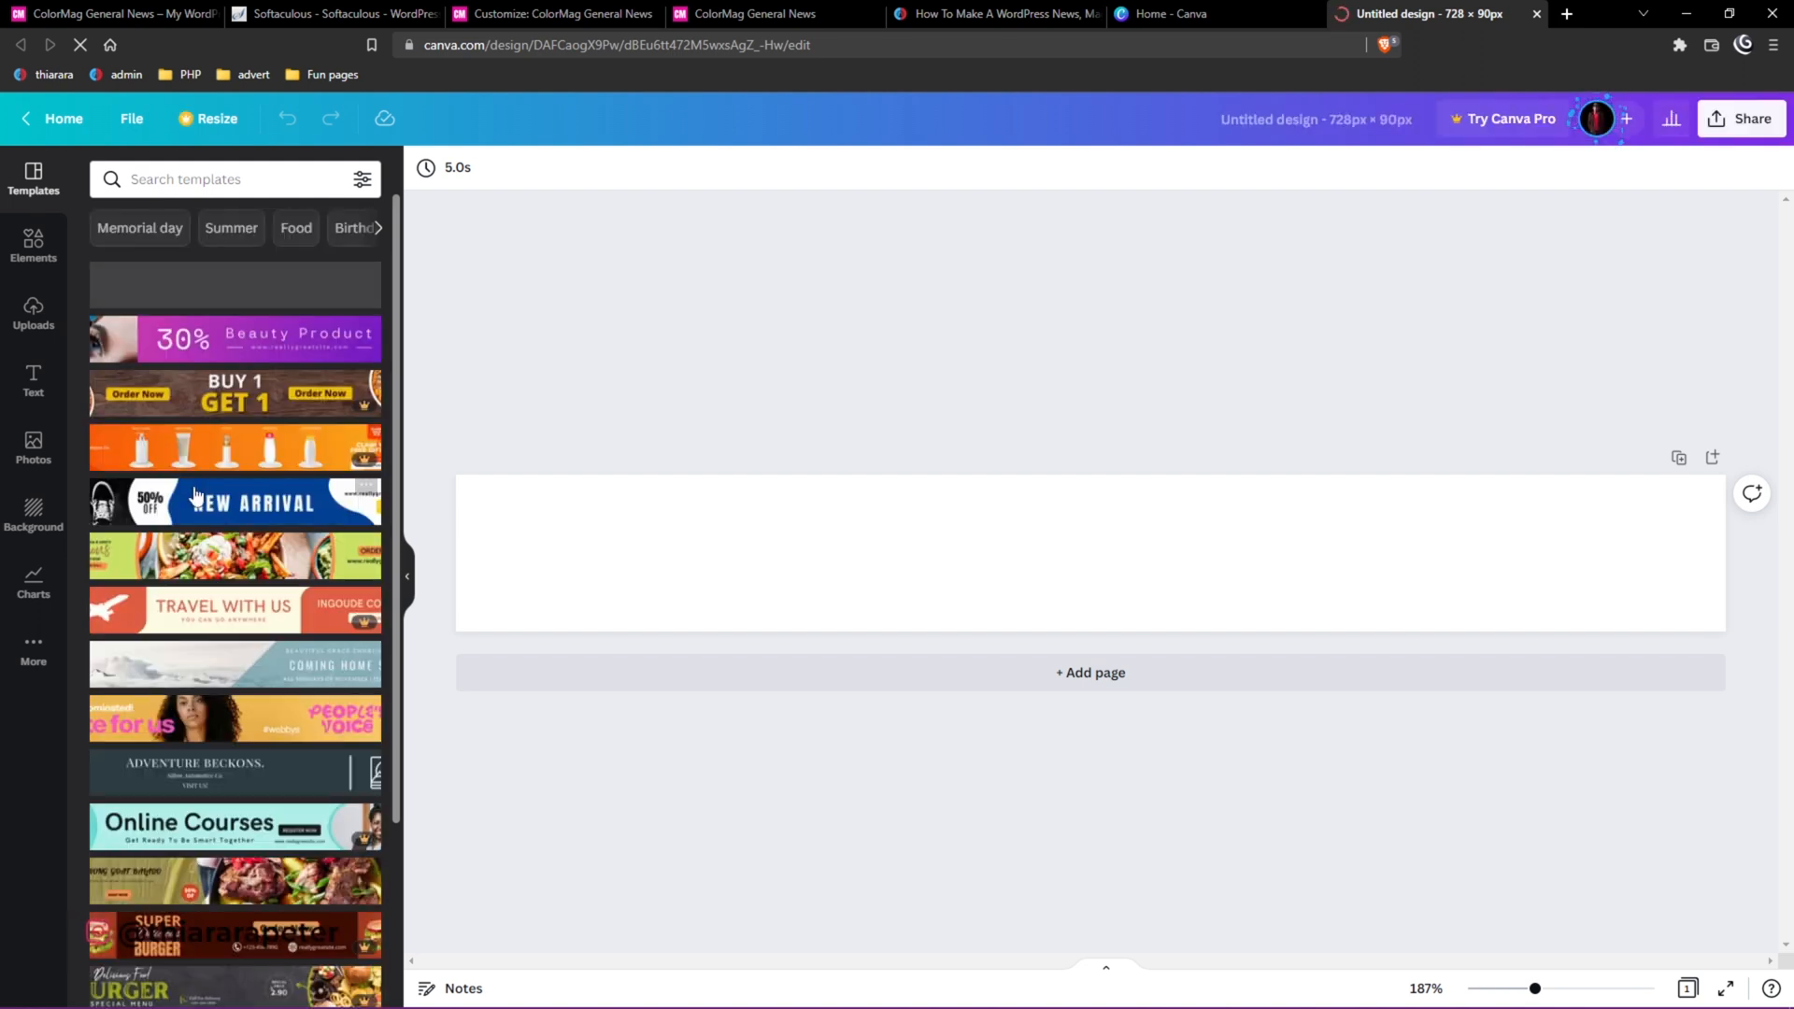
Apply the Beauty Product template, replacing the current page's design.
{"action": "left_click", "coordinate": [221, 354]}
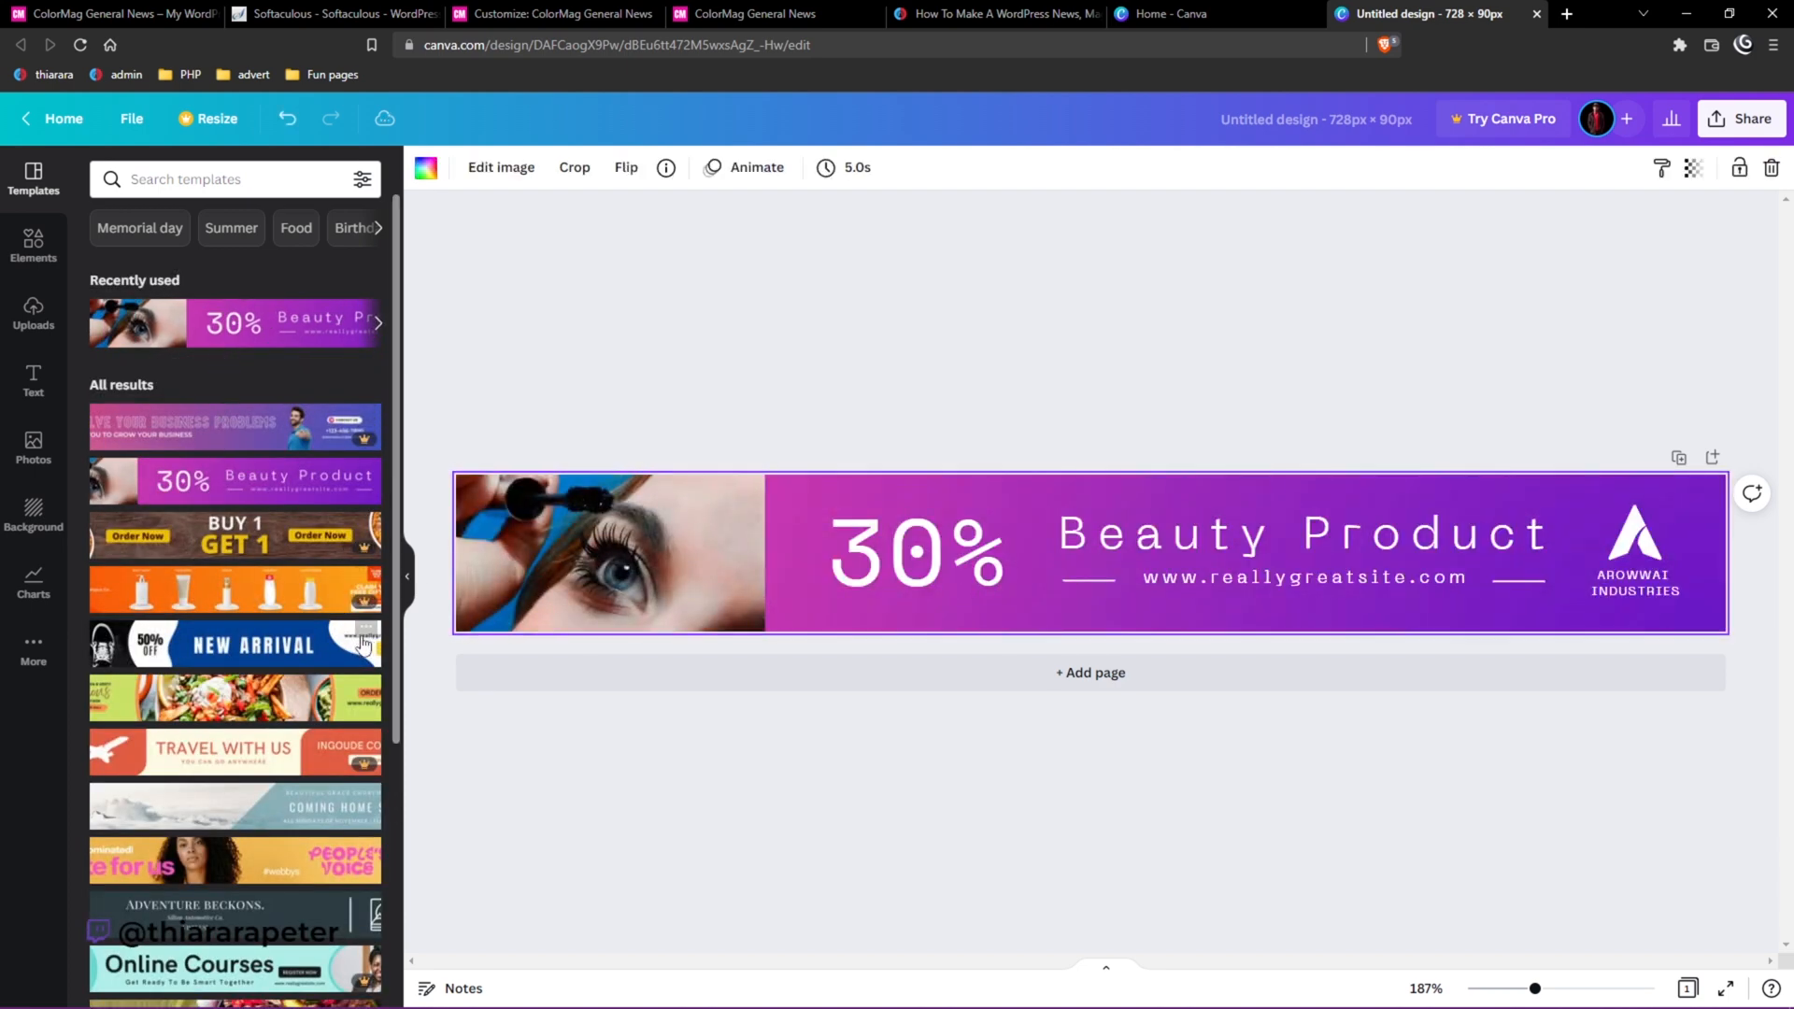
{"action": "left_click", "coordinate": [255, 707]}
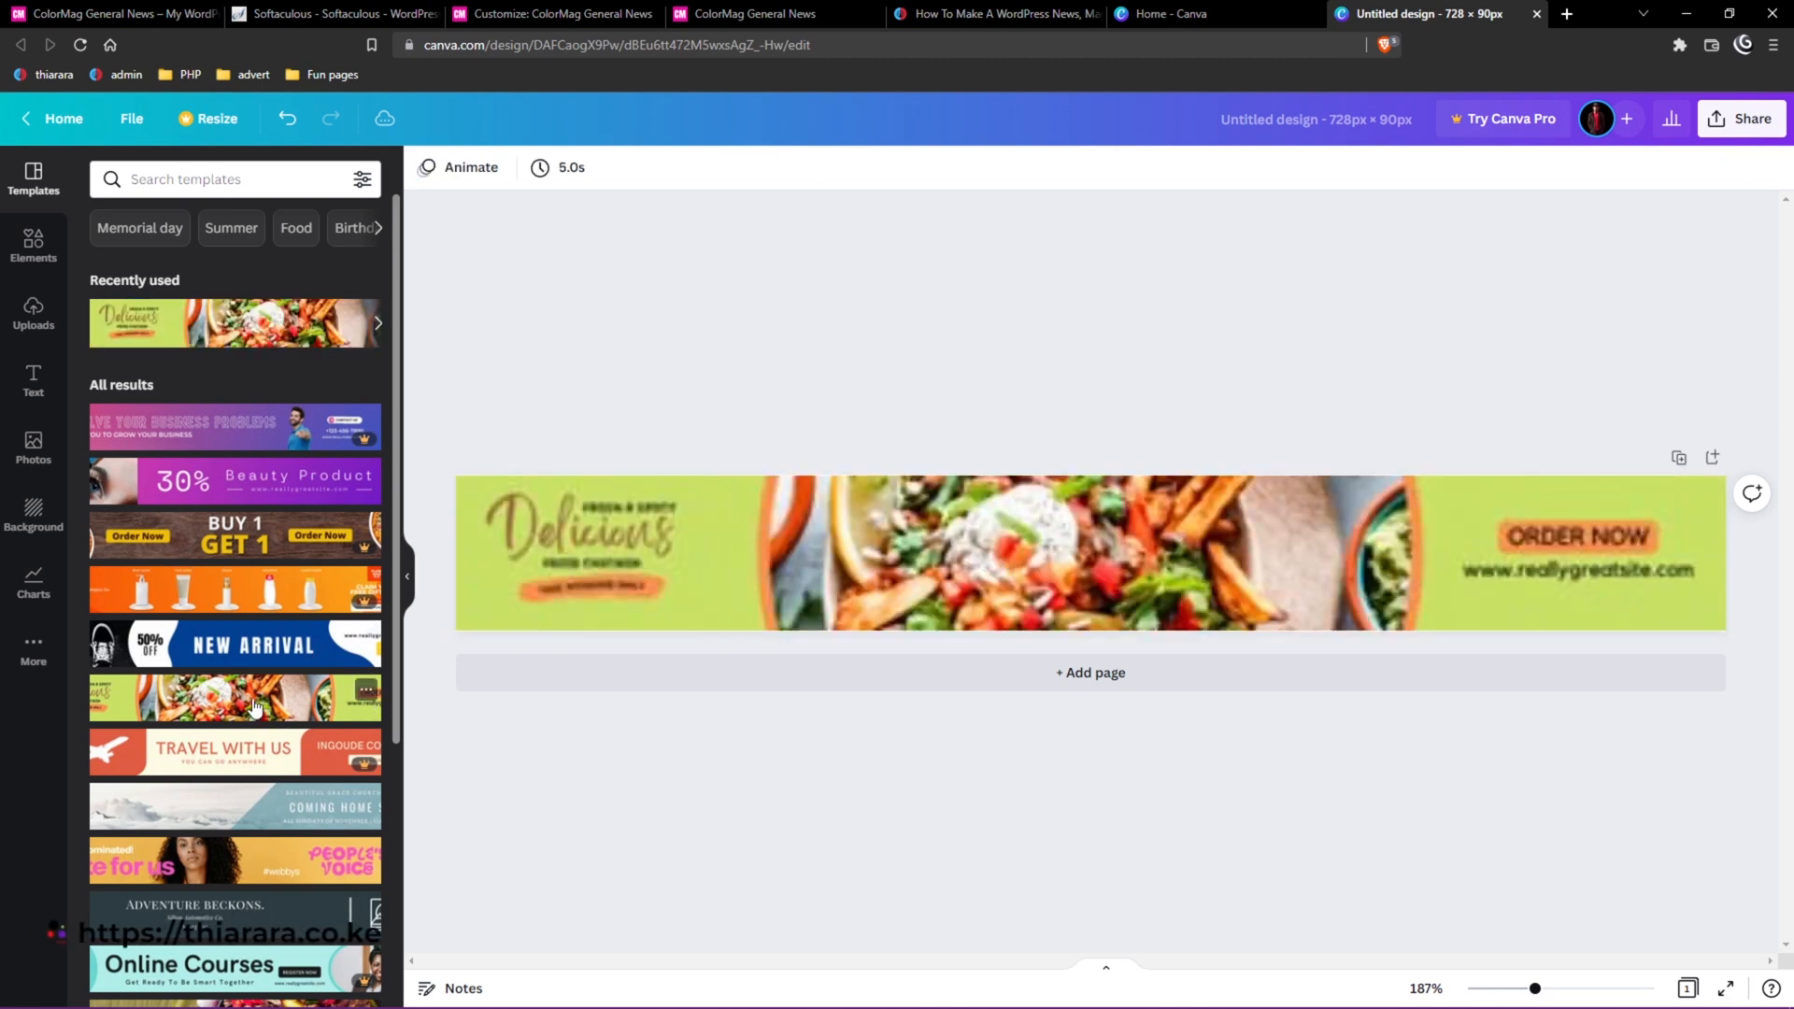
{"action": "left_click", "coordinate": [230, 501]}
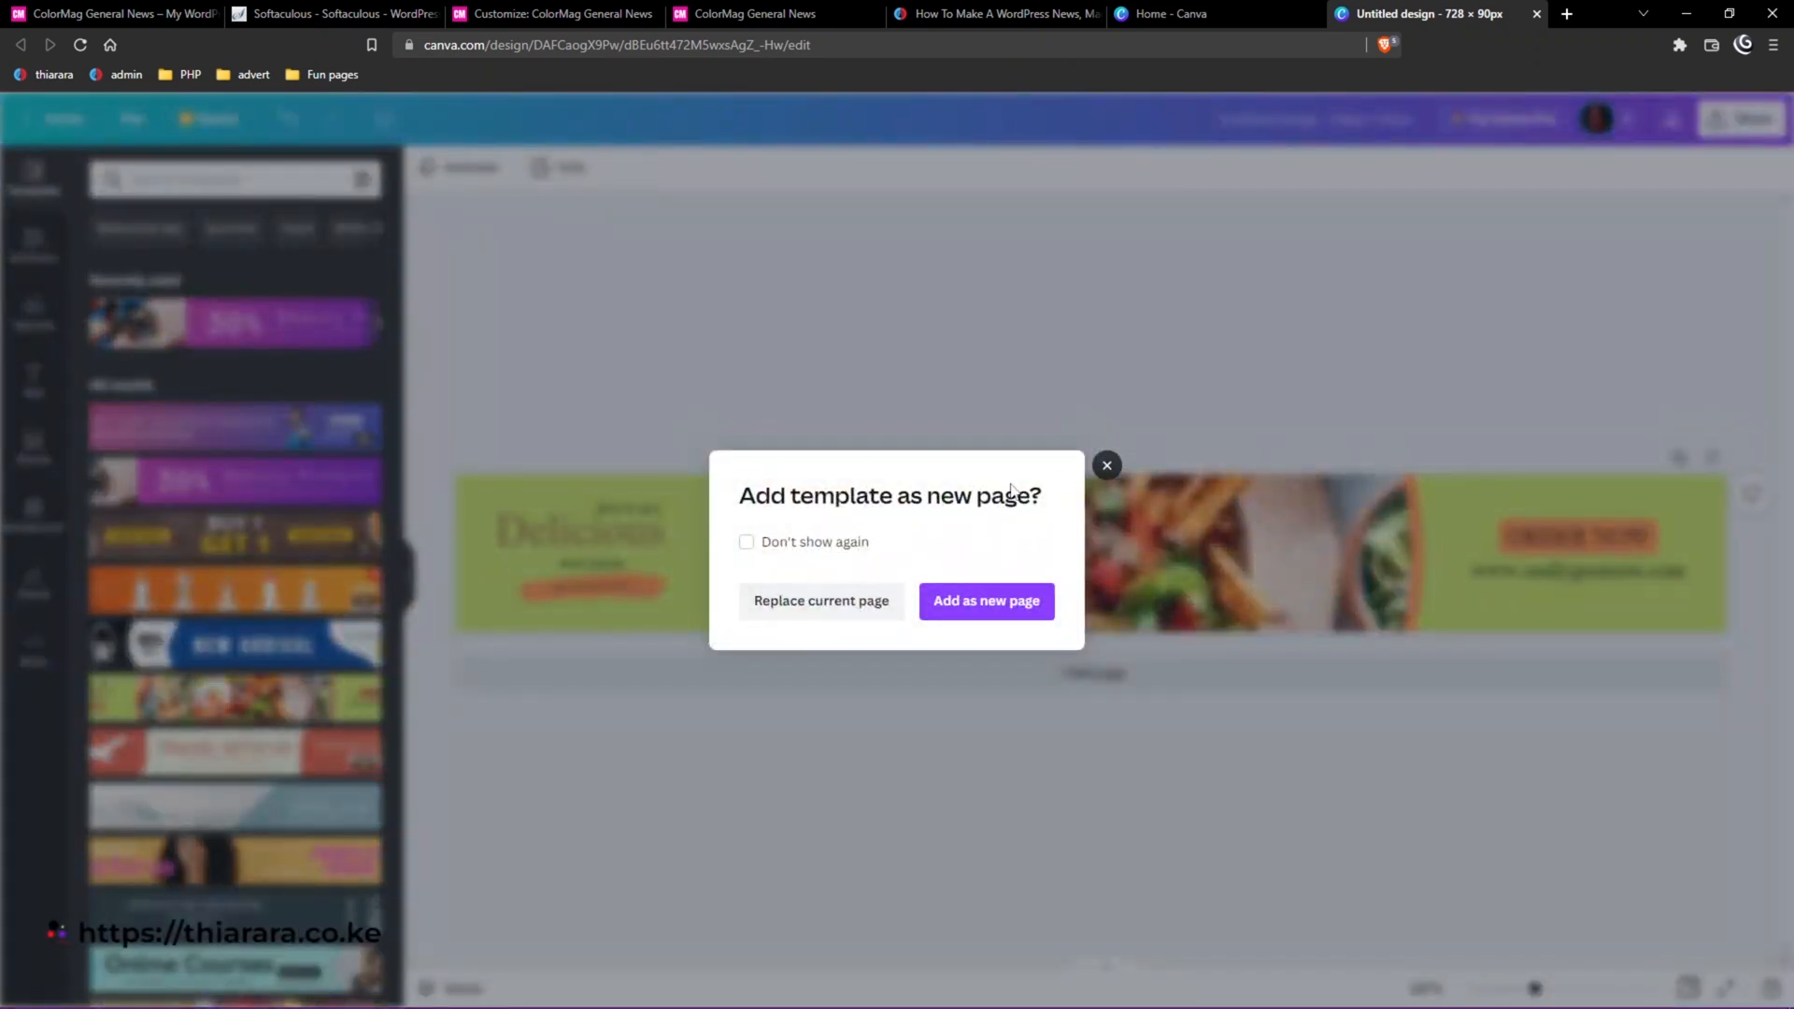
{"action": "left_click", "coordinate": [1106, 466]}
{"action": "left_click", "coordinate": [195, 474]}
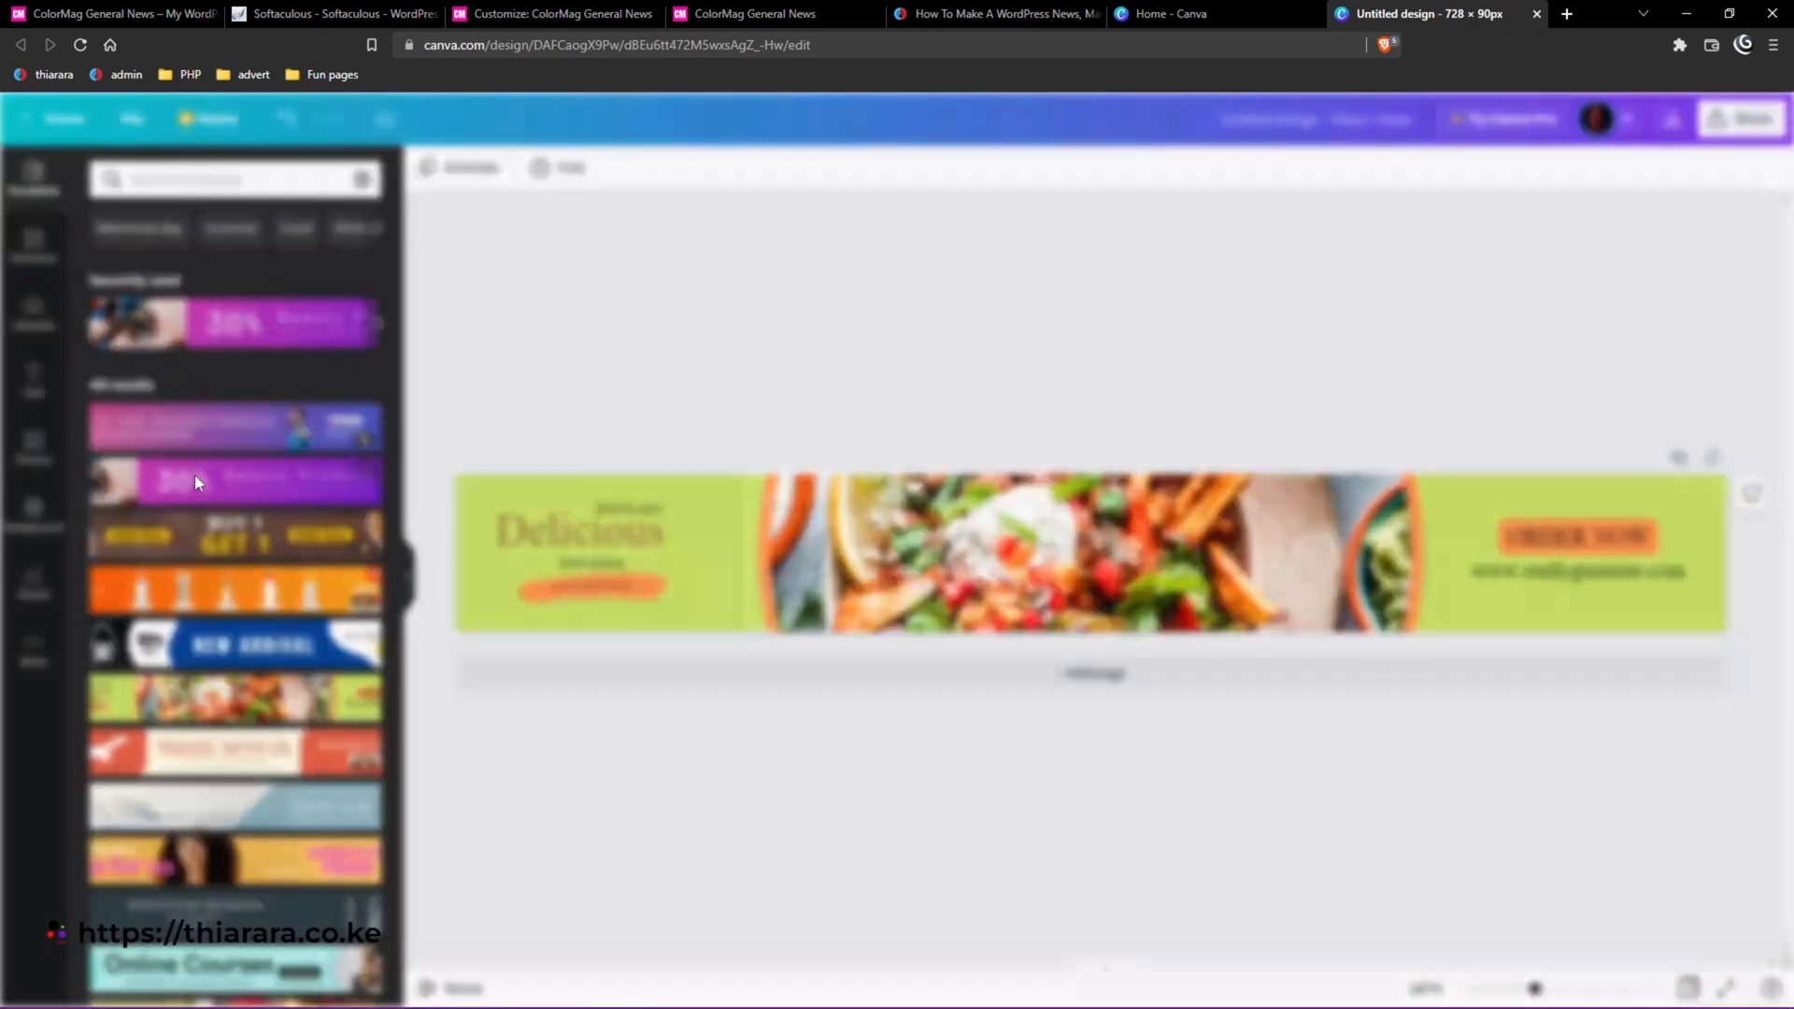
{"action": "left_click", "coordinate": [846, 606]}
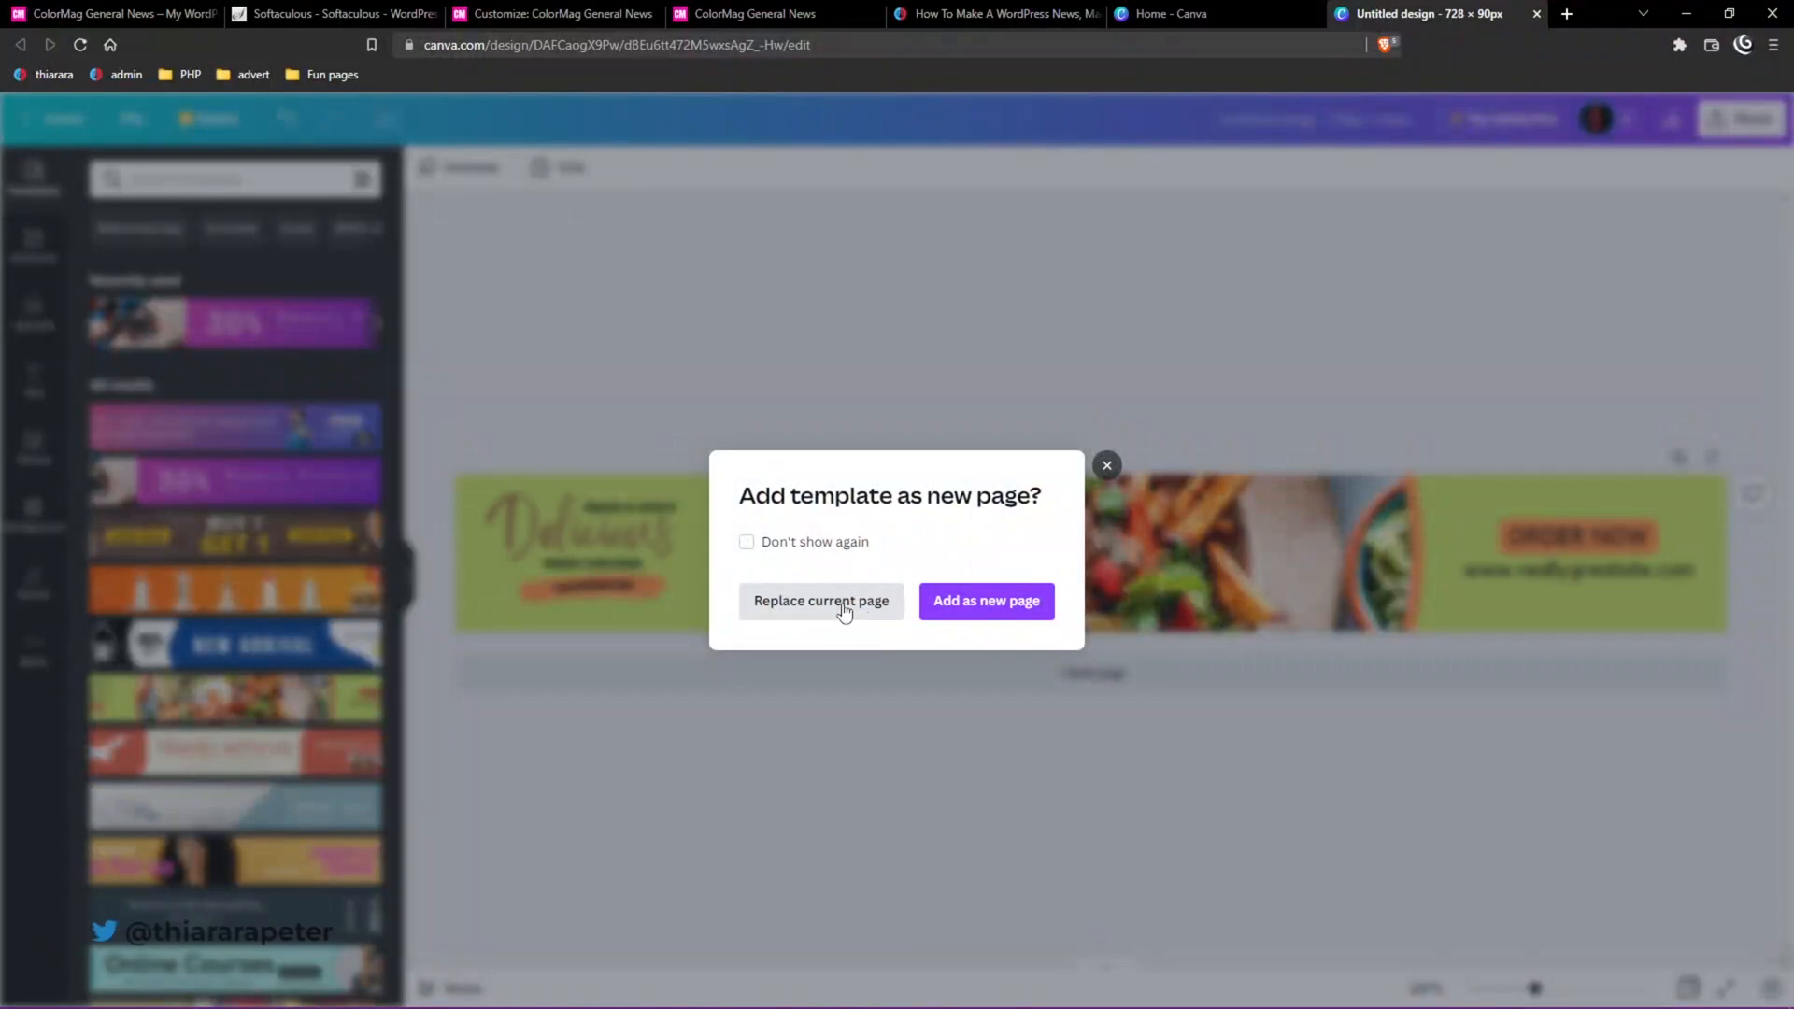
Make the banner background lime green and the 30% text black.
{"action": "left_click", "coordinate": [654, 579]}
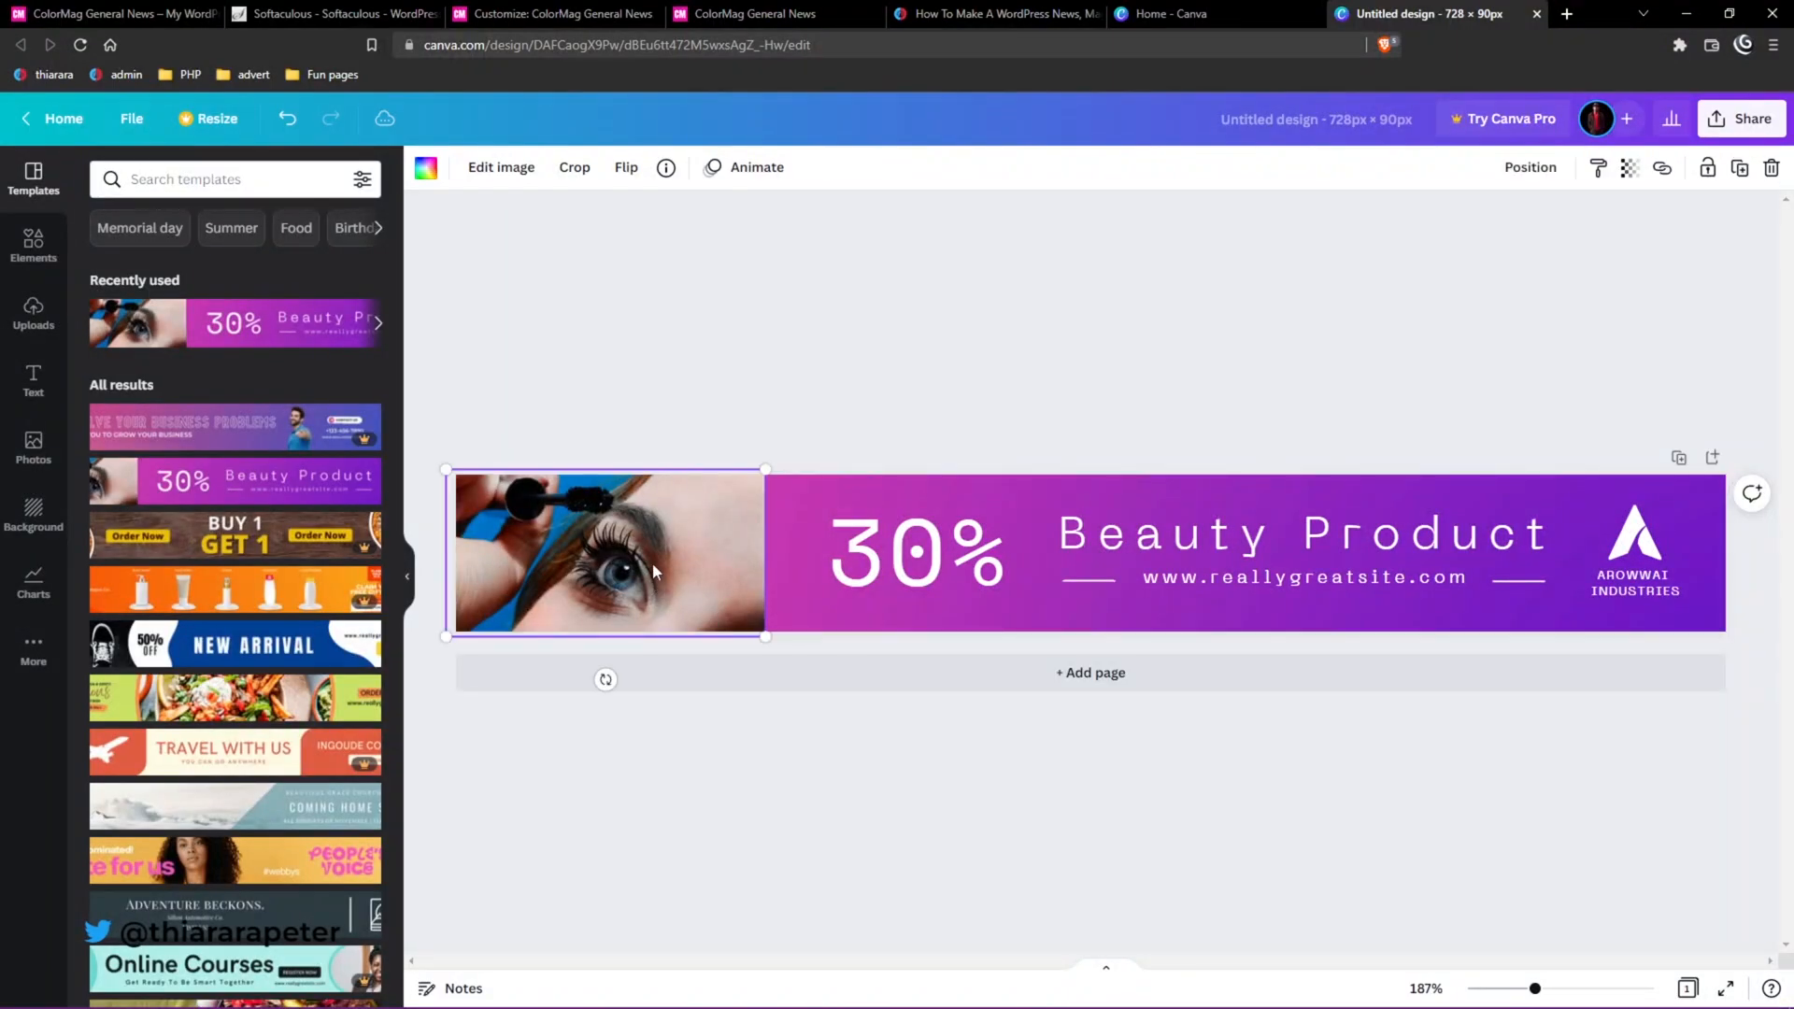
{"action": "left_click", "coordinate": [822, 605]}
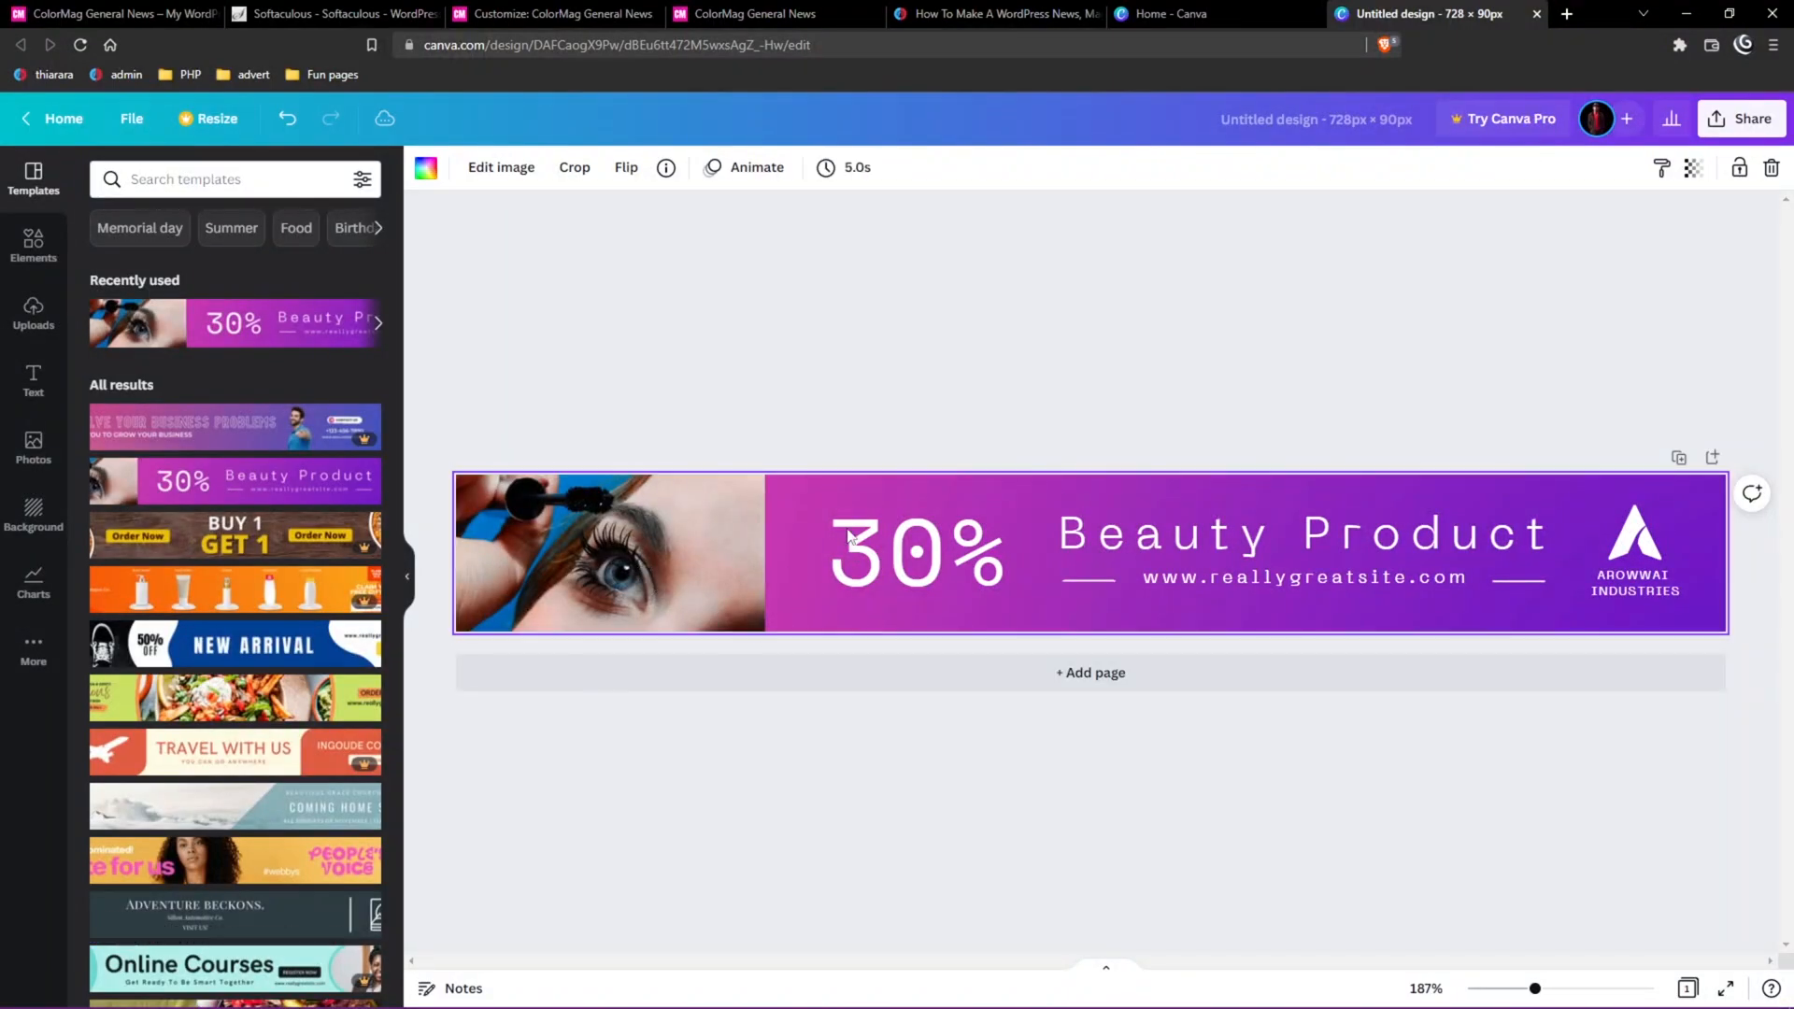
{"action": "left_click", "coordinate": [428, 171]}
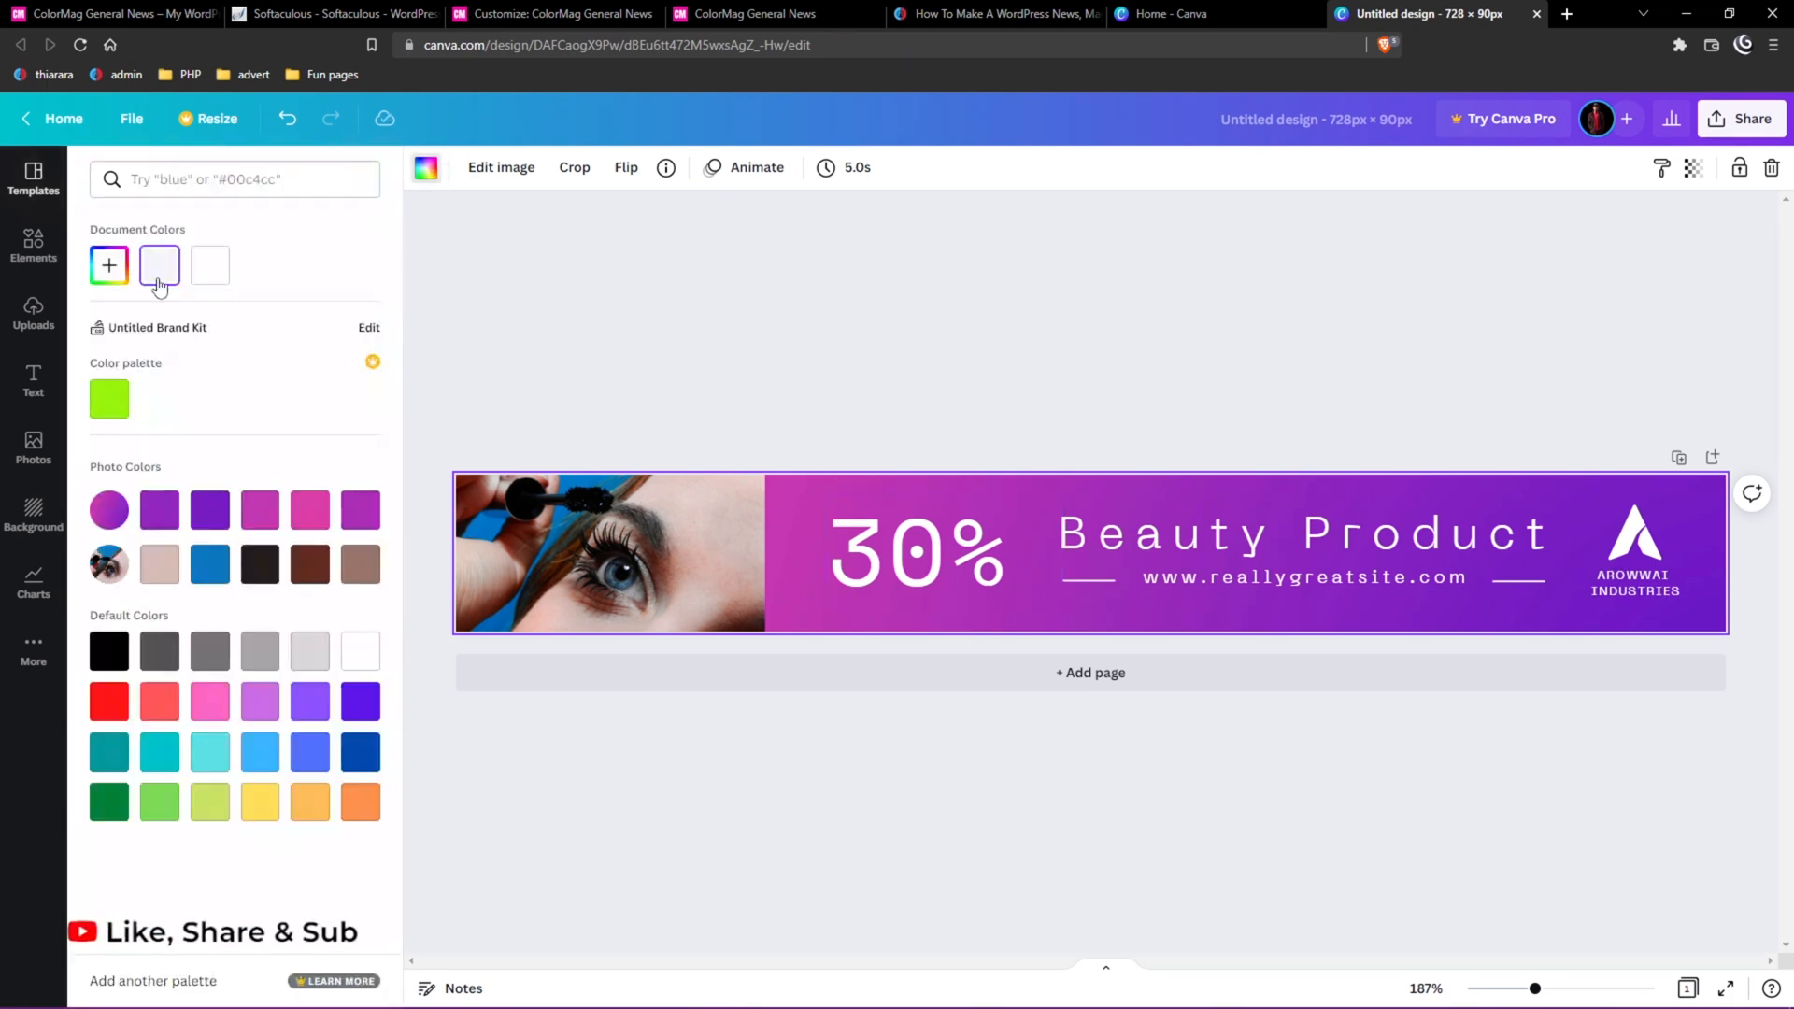
{"action": "left_click", "coordinate": [106, 402]}
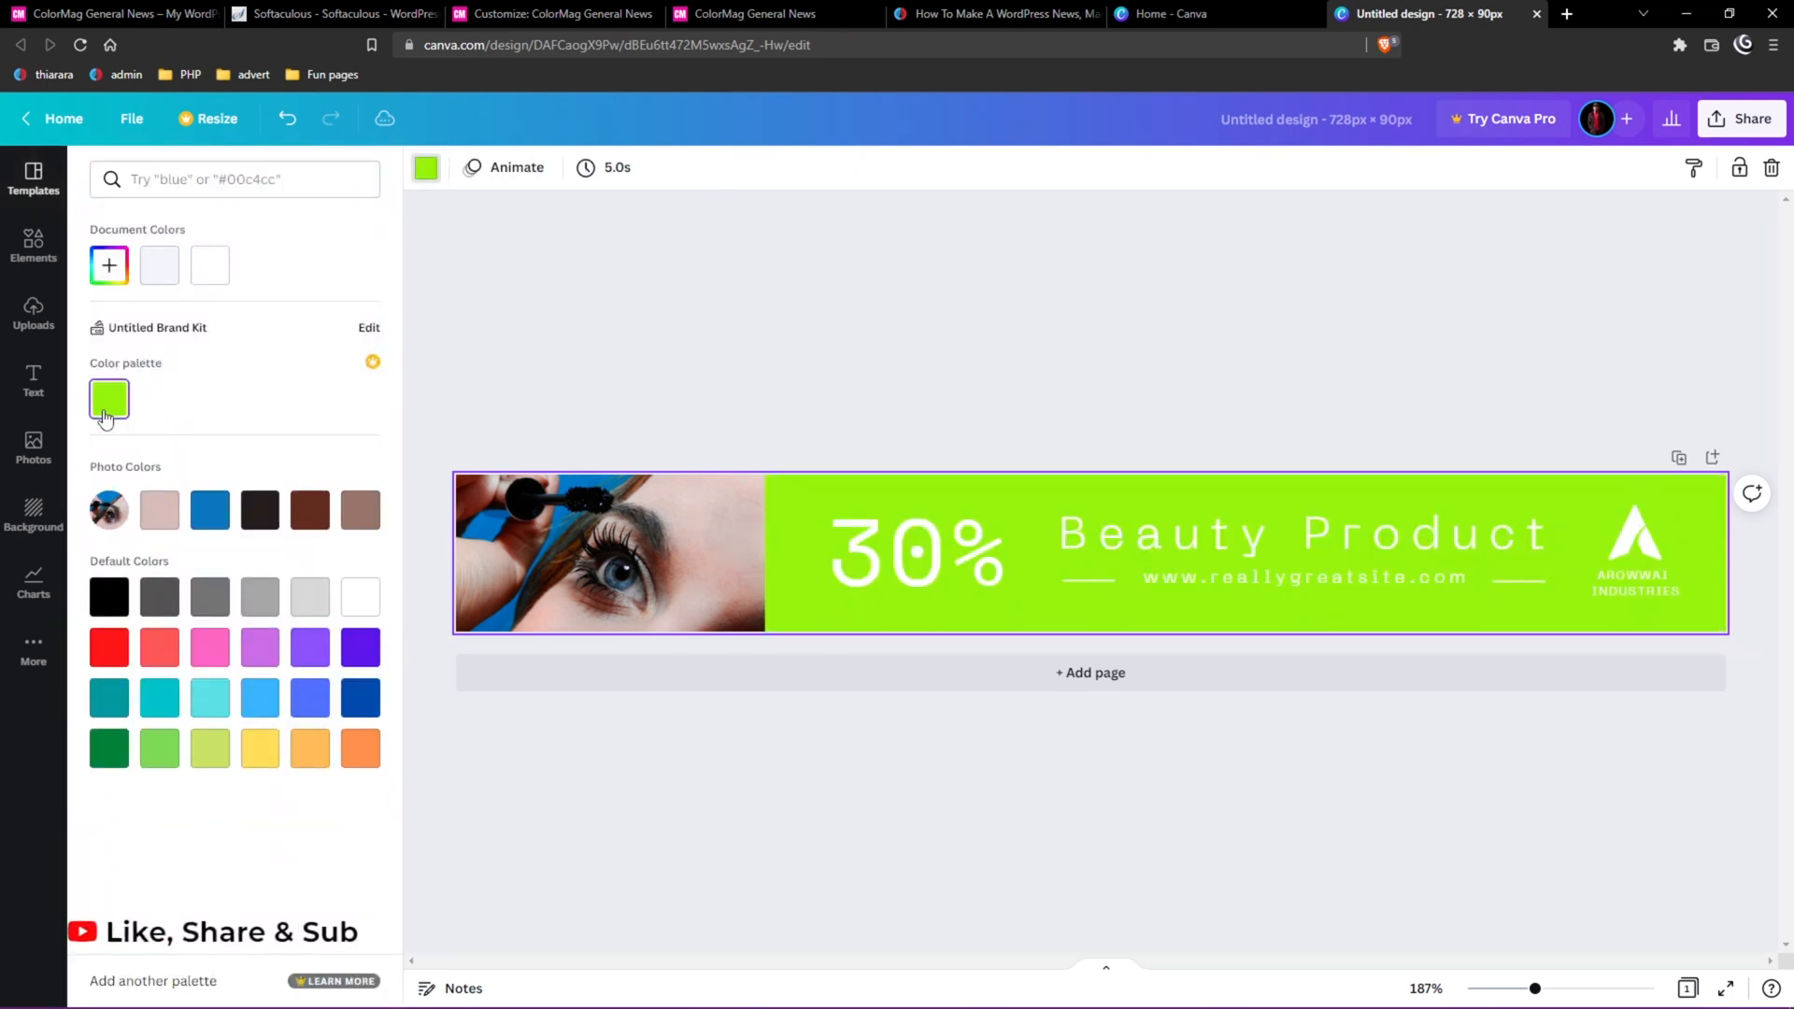
{"action": "left_click", "coordinate": [871, 567]}
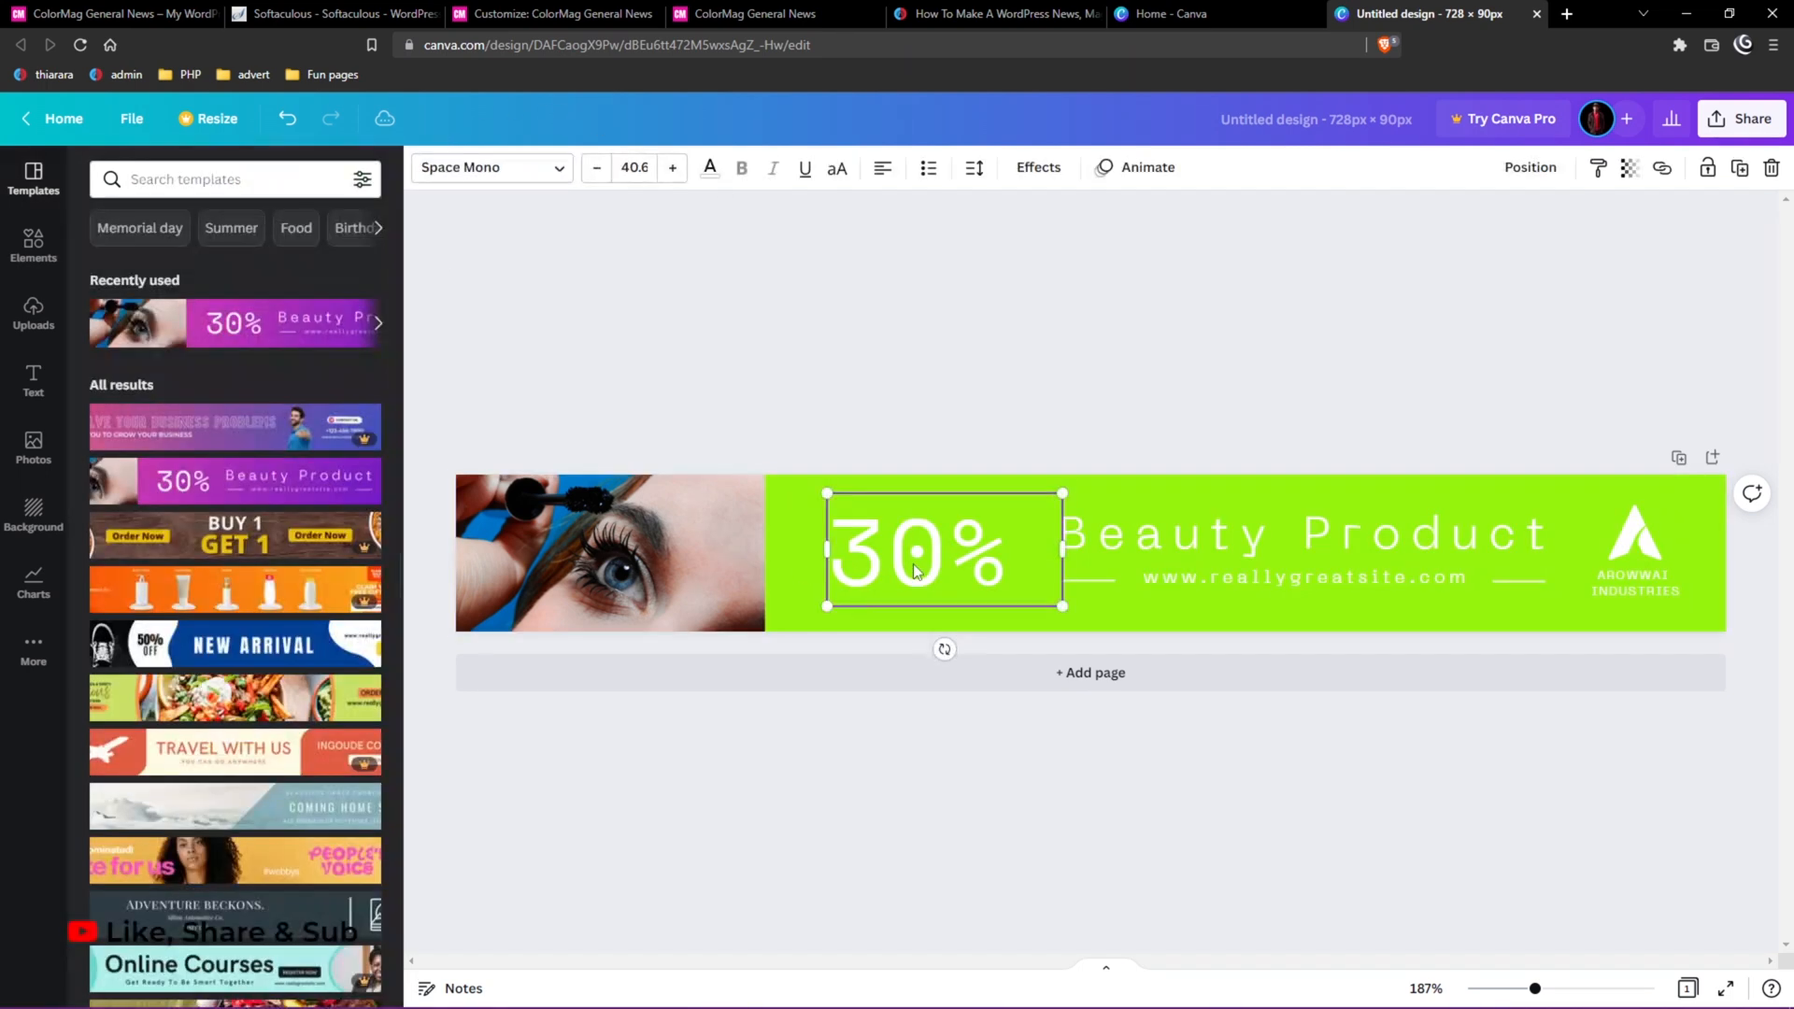
{"action": "left_click", "coordinate": [710, 171]}
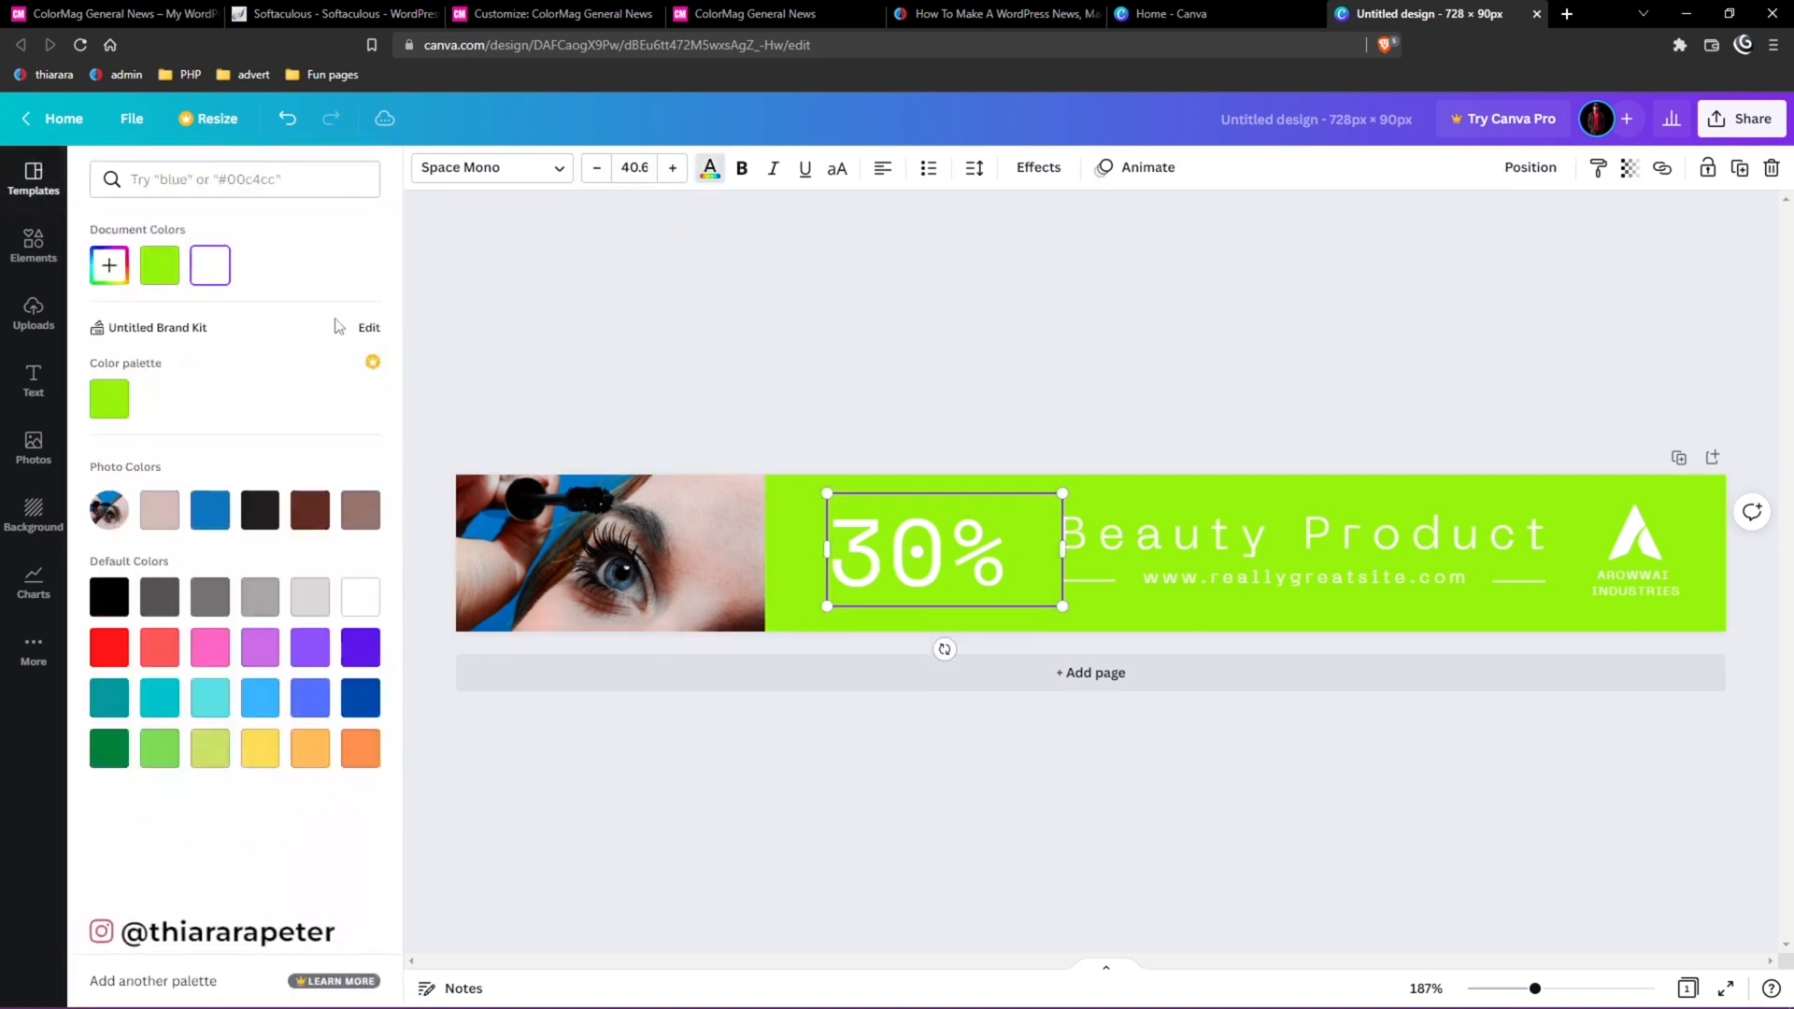
{"action": "left_click", "coordinate": [245, 521]}
Colour the Beauty Product heading red, and the website address and AROWWAI INDUSTRIES text black.
{"action": "left_click", "coordinate": [1302, 548]}
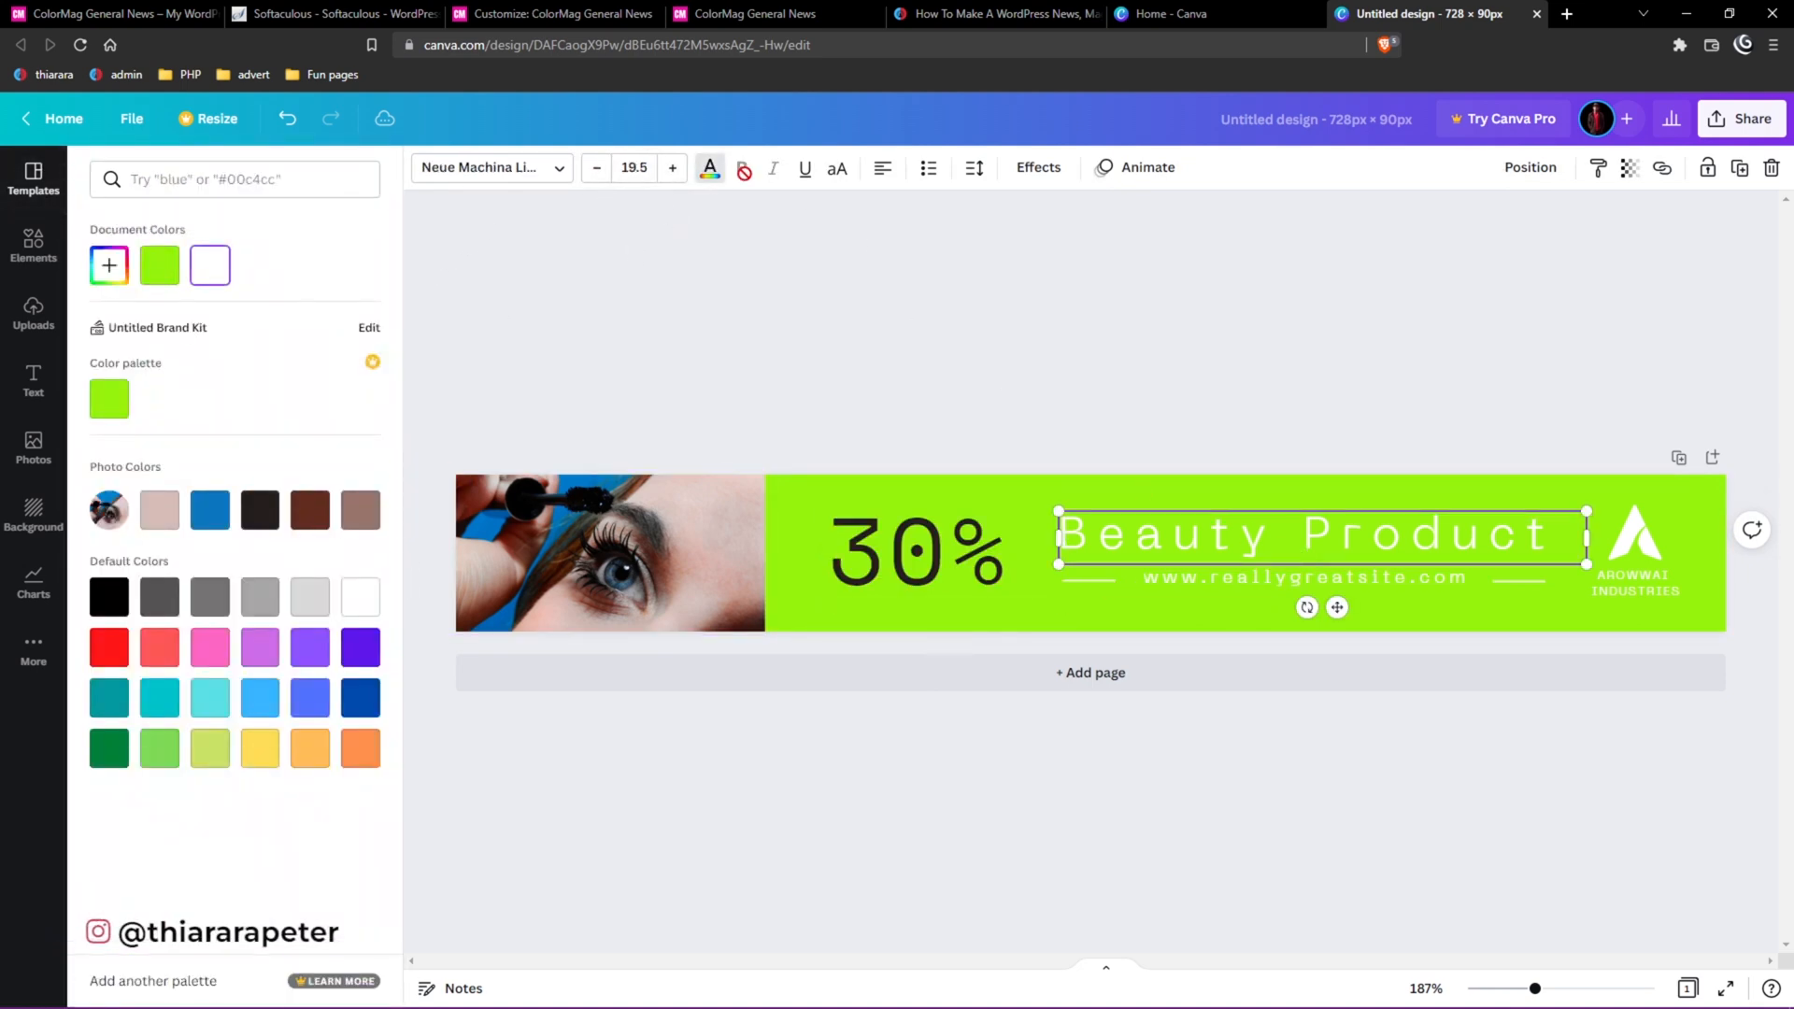
{"action": "left_click", "coordinate": [711, 170]}
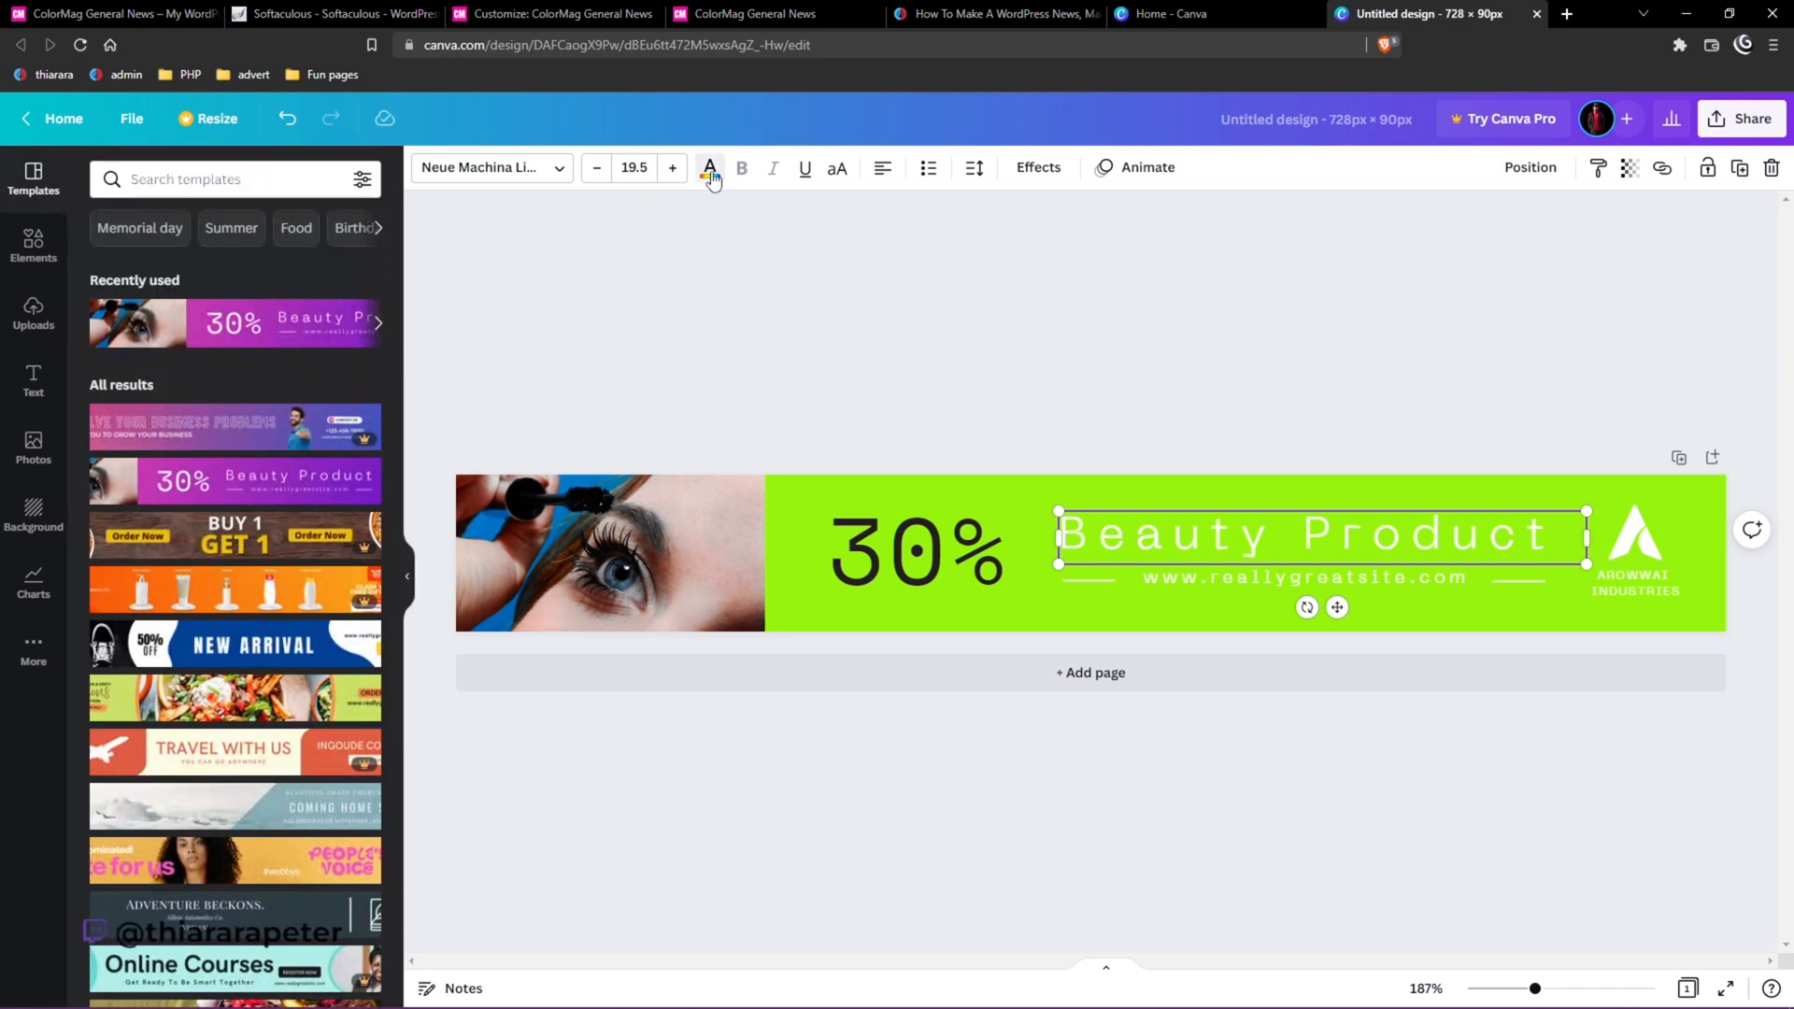
{"action": "left_click", "coordinate": [711, 173]}
{"action": "left_click", "coordinate": [110, 661]}
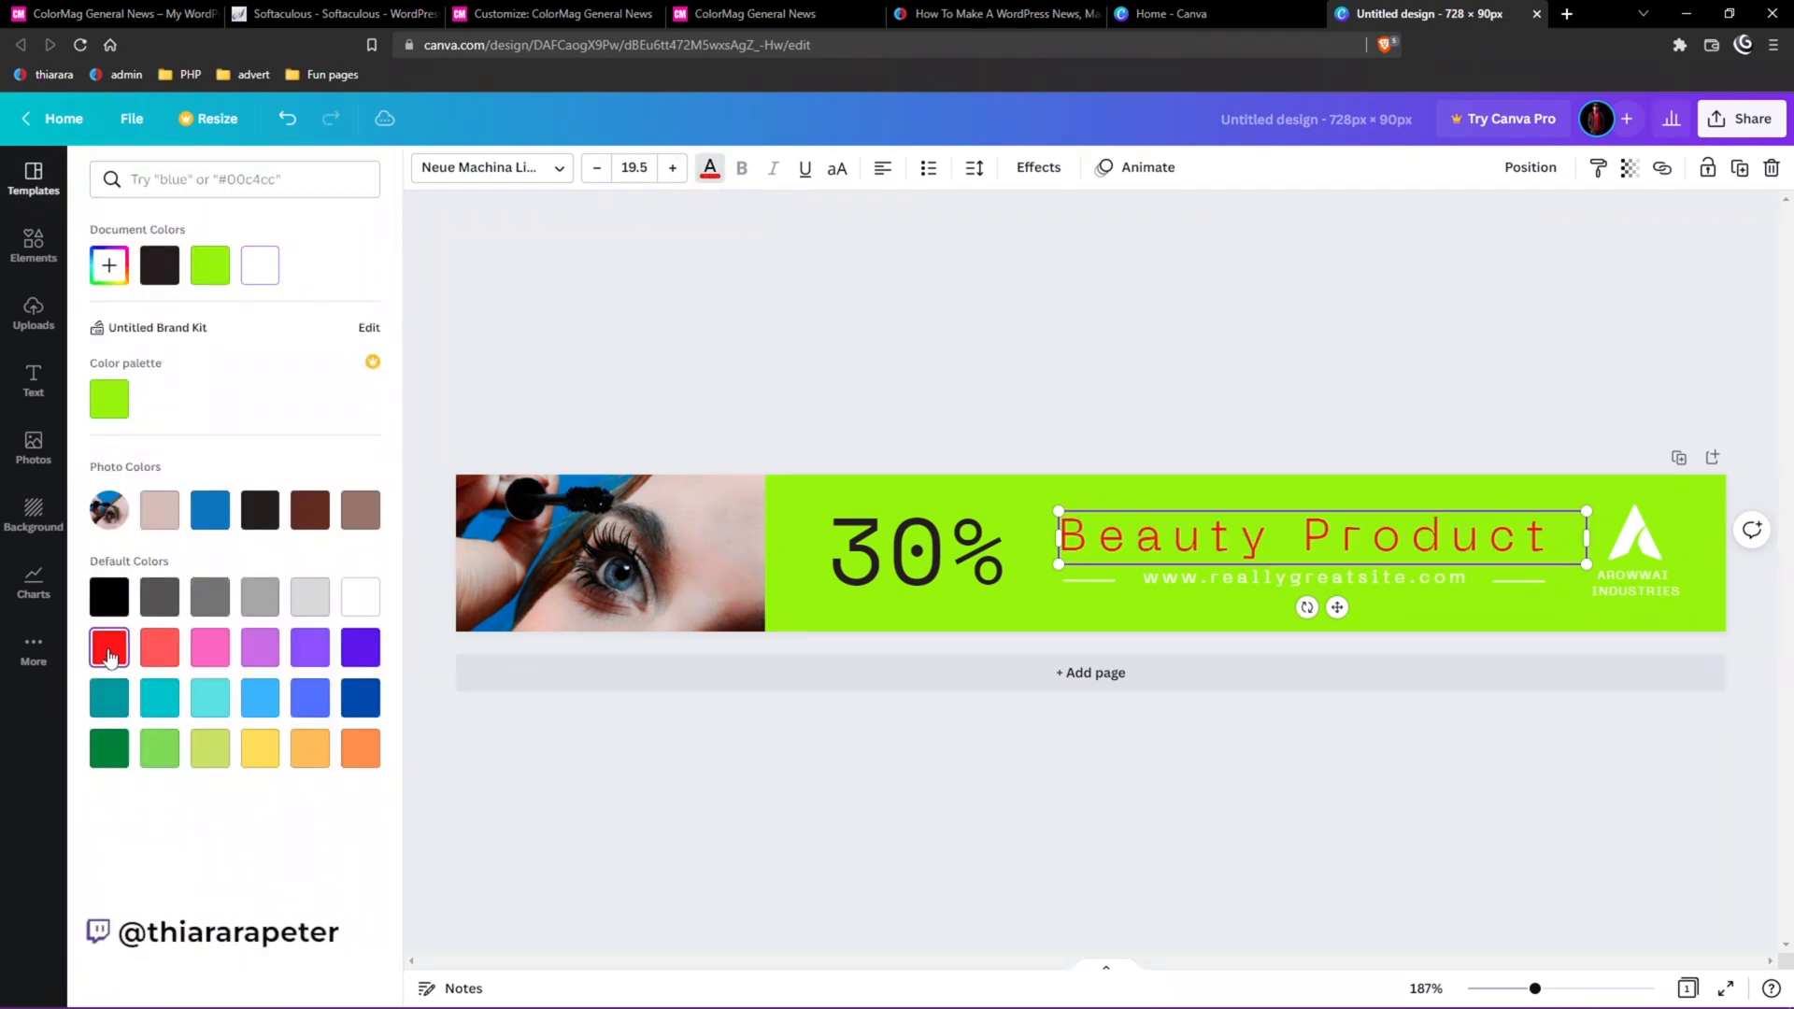
{"action": "left_click", "coordinate": [1206, 578]}
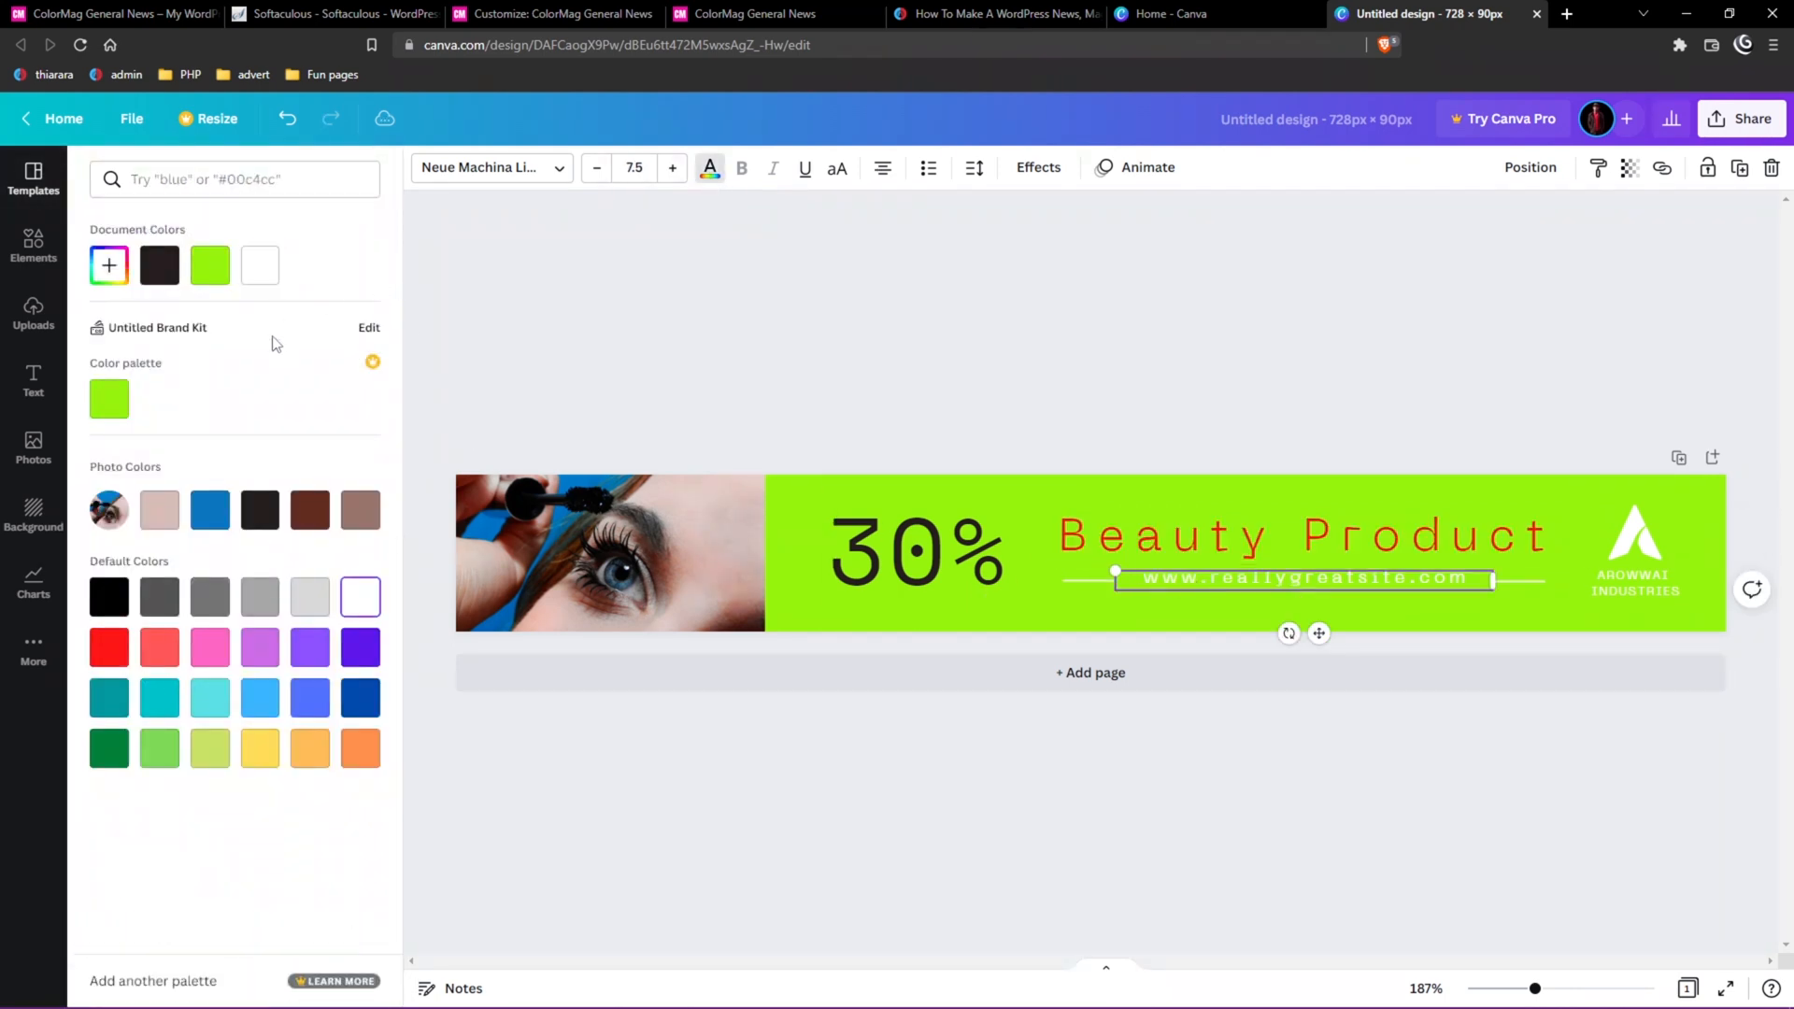
{"action": "left_click", "coordinate": [109, 597]}
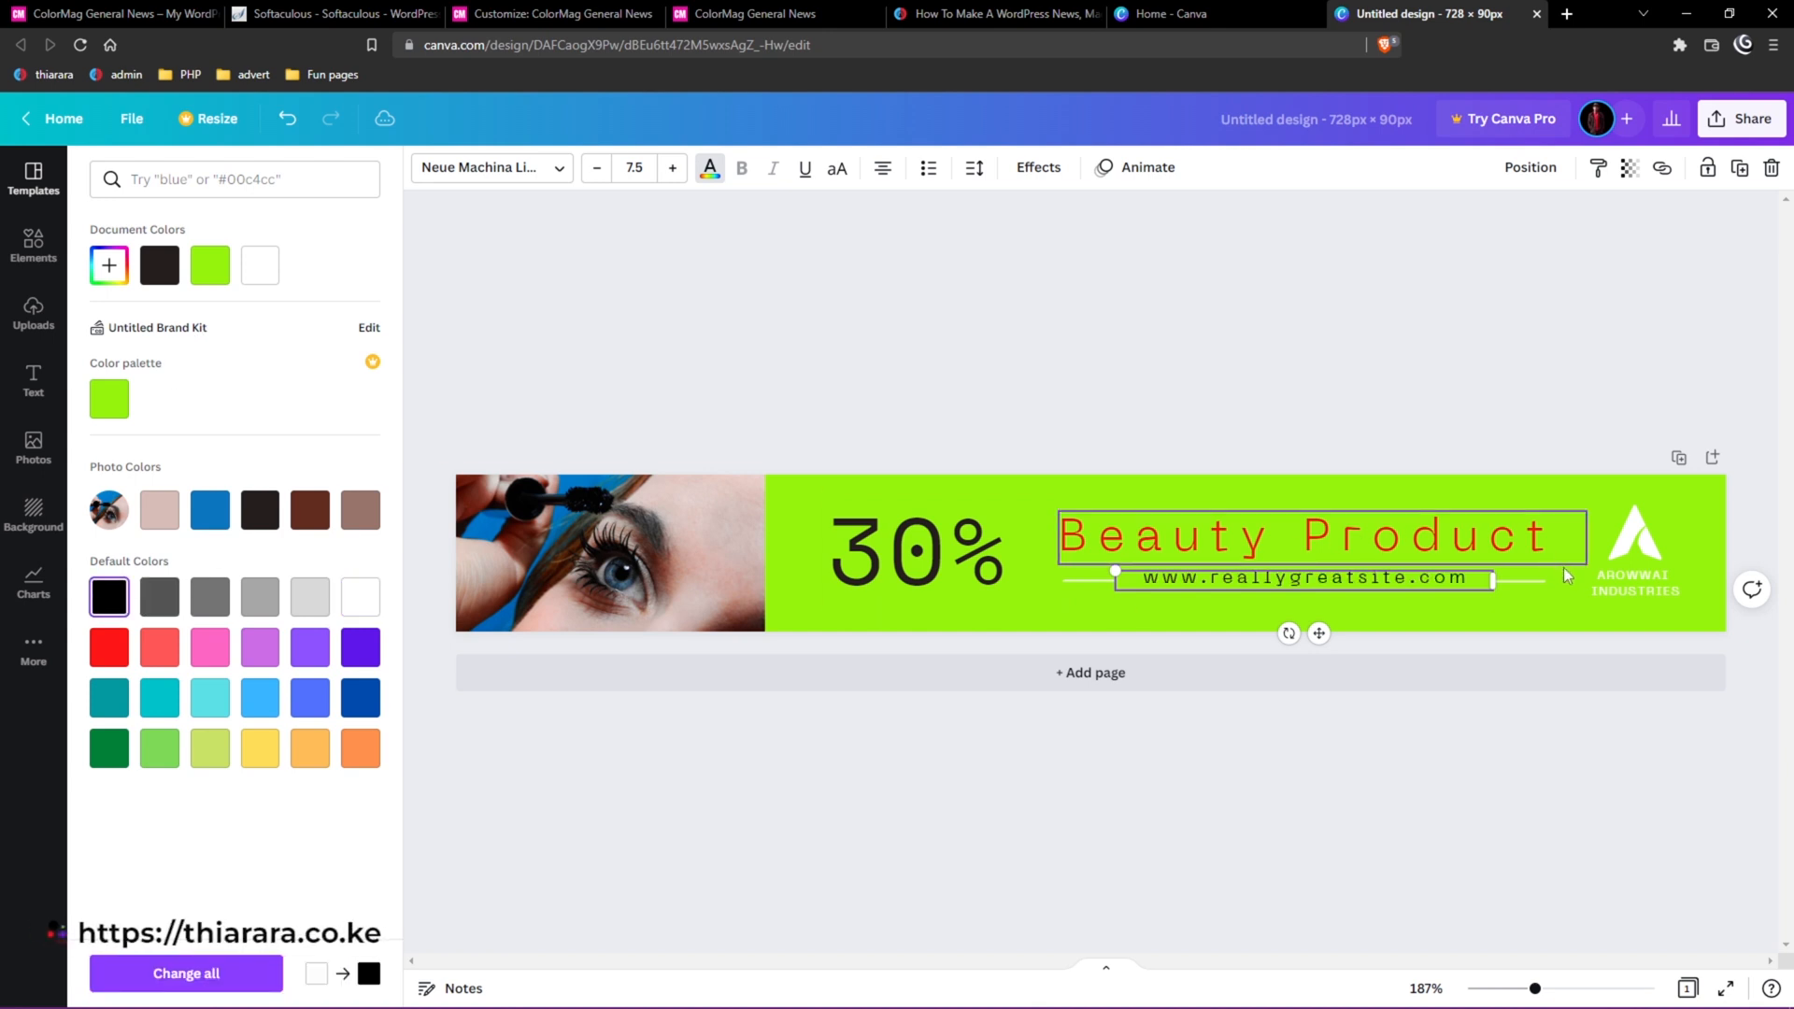
{"action": "left_click", "coordinate": [1622, 584]}
{"action": "left_click", "coordinate": [110, 597]}
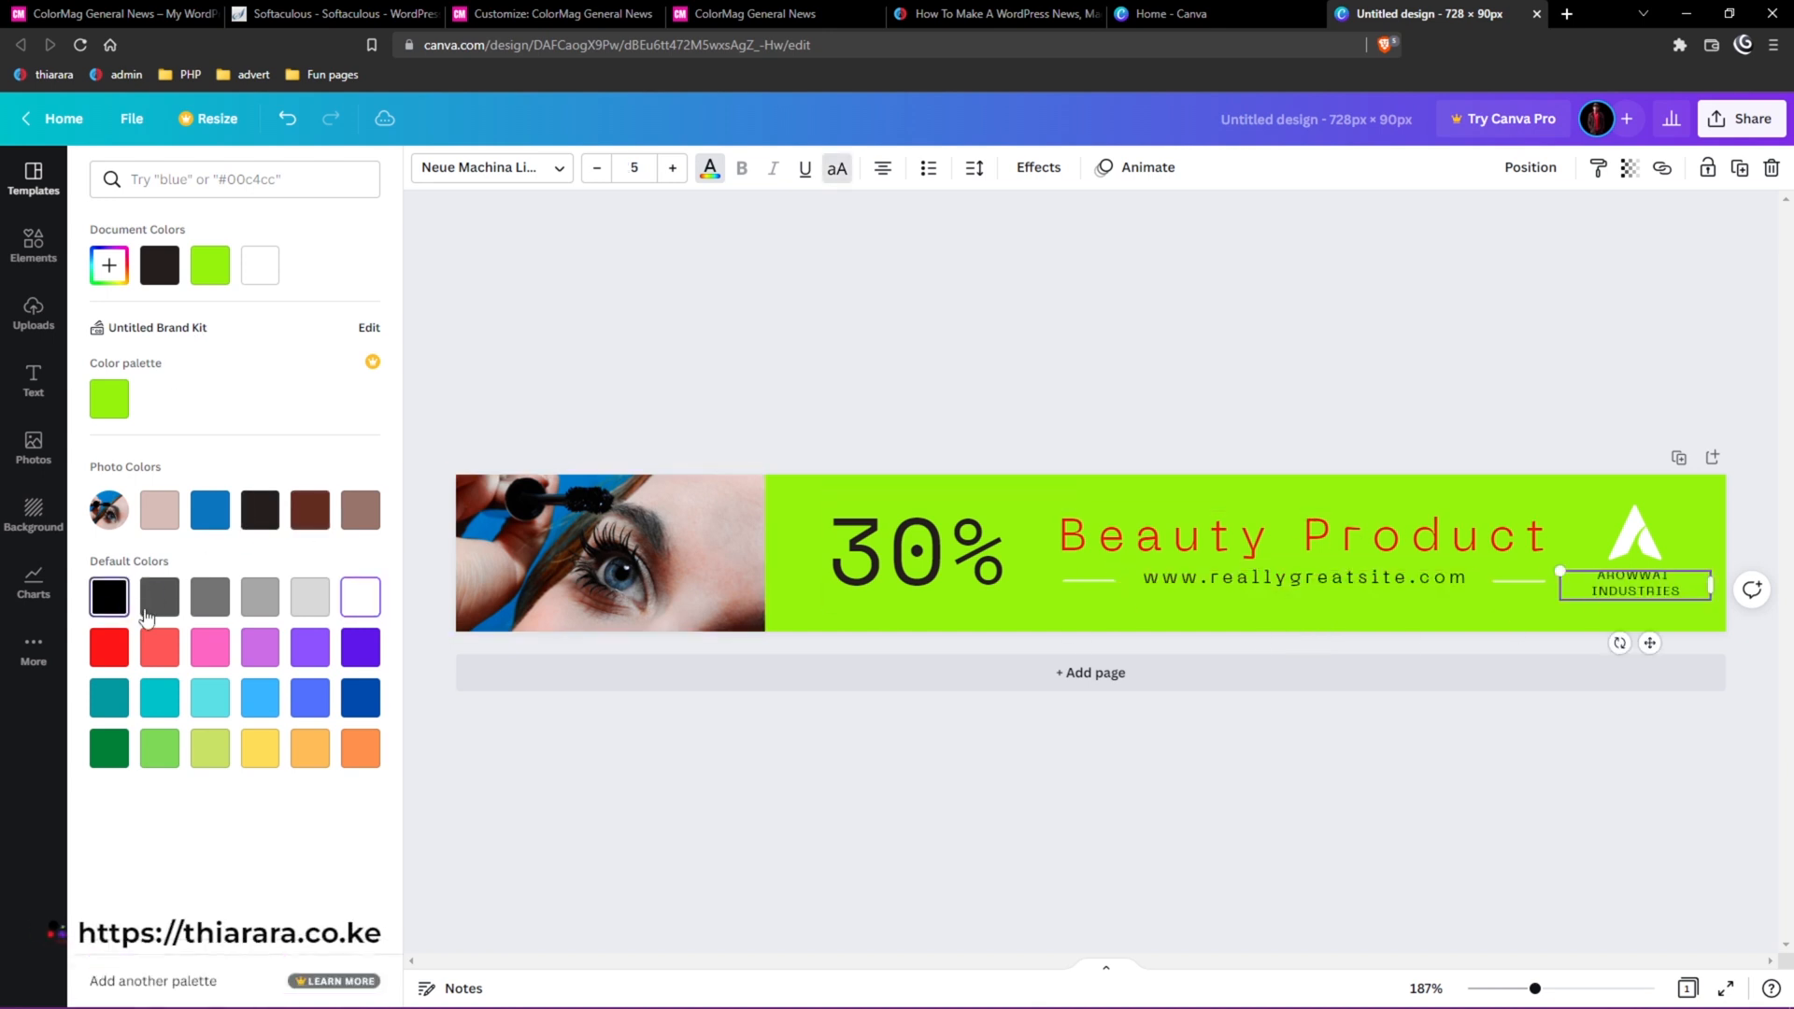
Recolour the A logo from white to black.
{"action": "left_click", "coordinate": [1634, 537]}
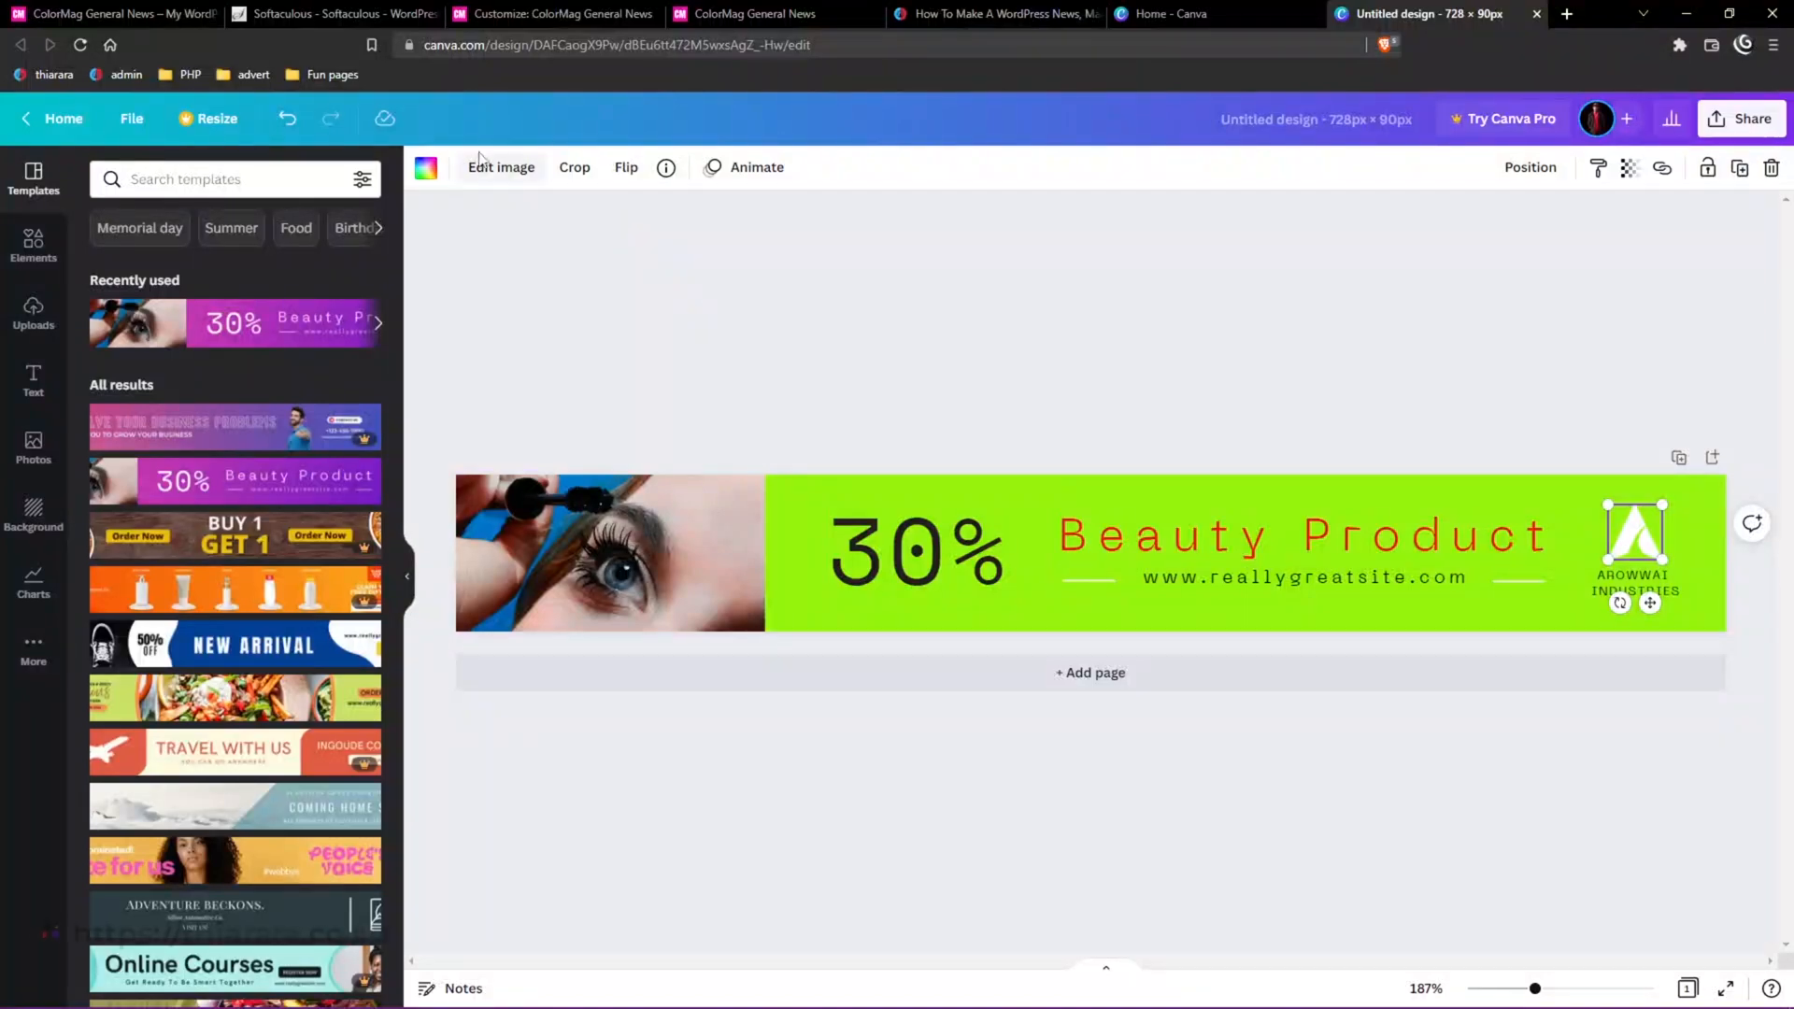
{"action": "left_click", "coordinate": [426, 167]}
{"action": "left_click", "coordinate": [210, 265]}
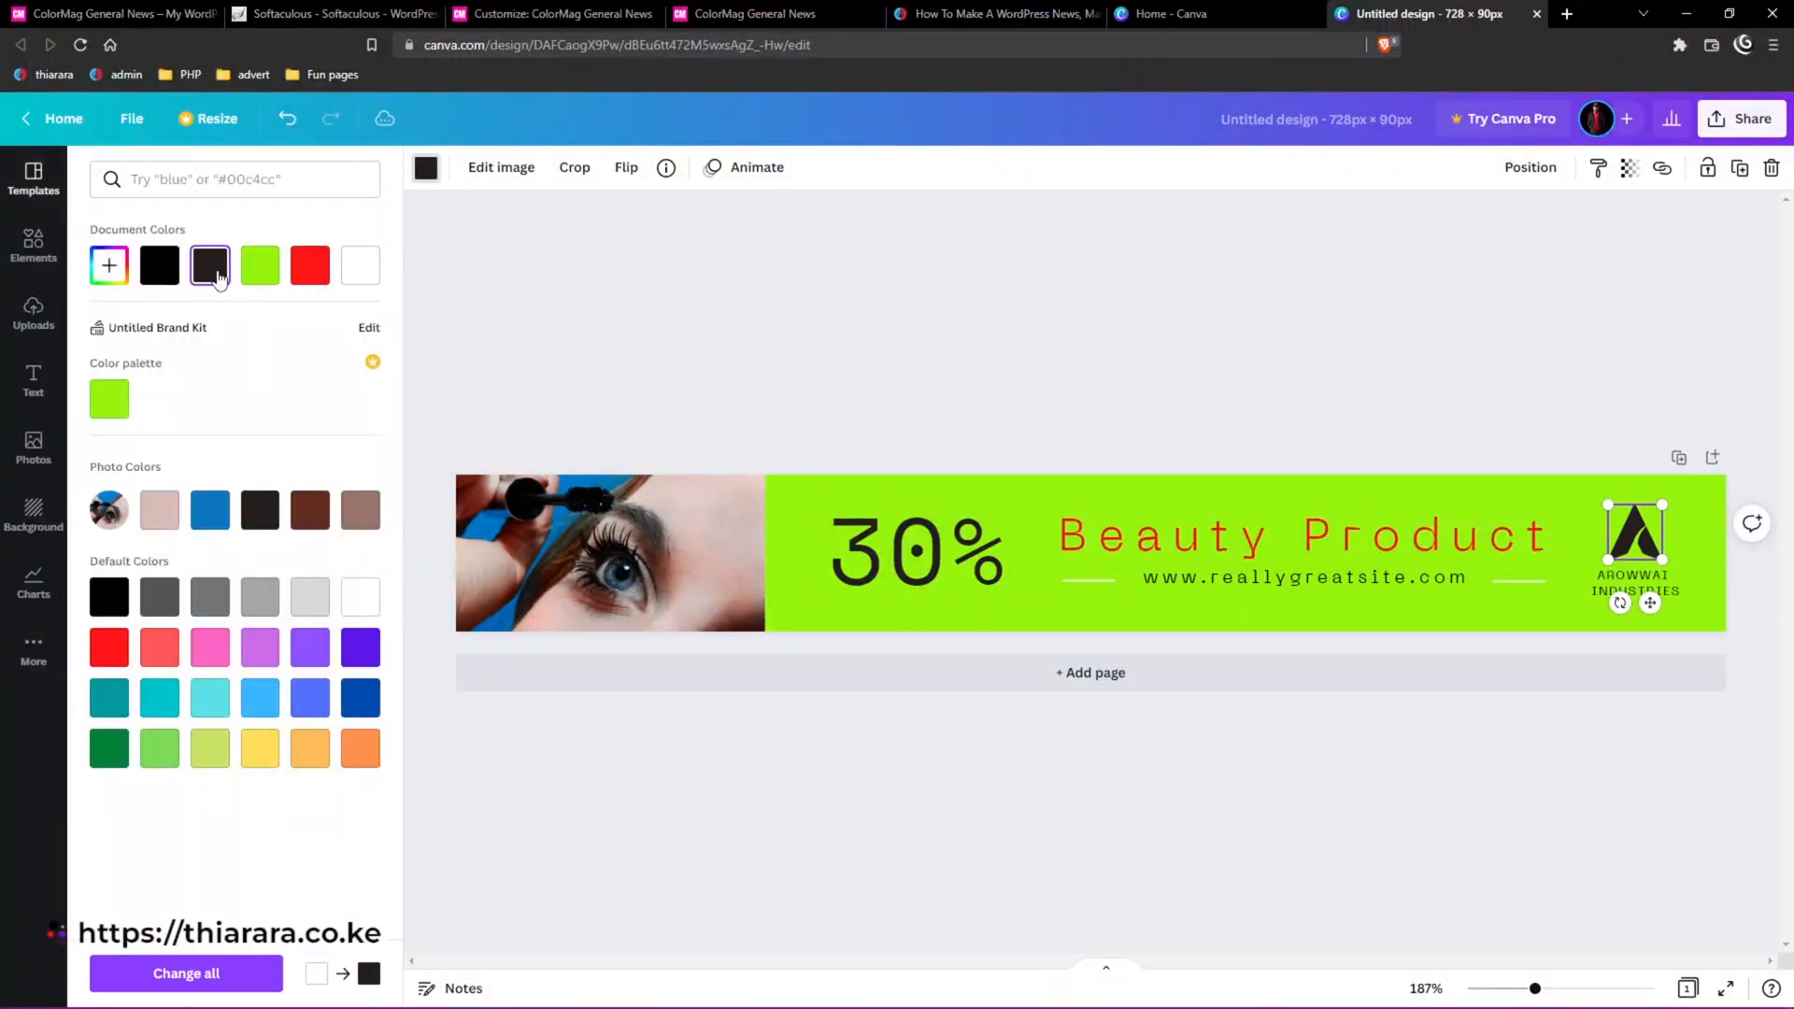
{"action": "left_click", "coordinate": [1259, 367]}
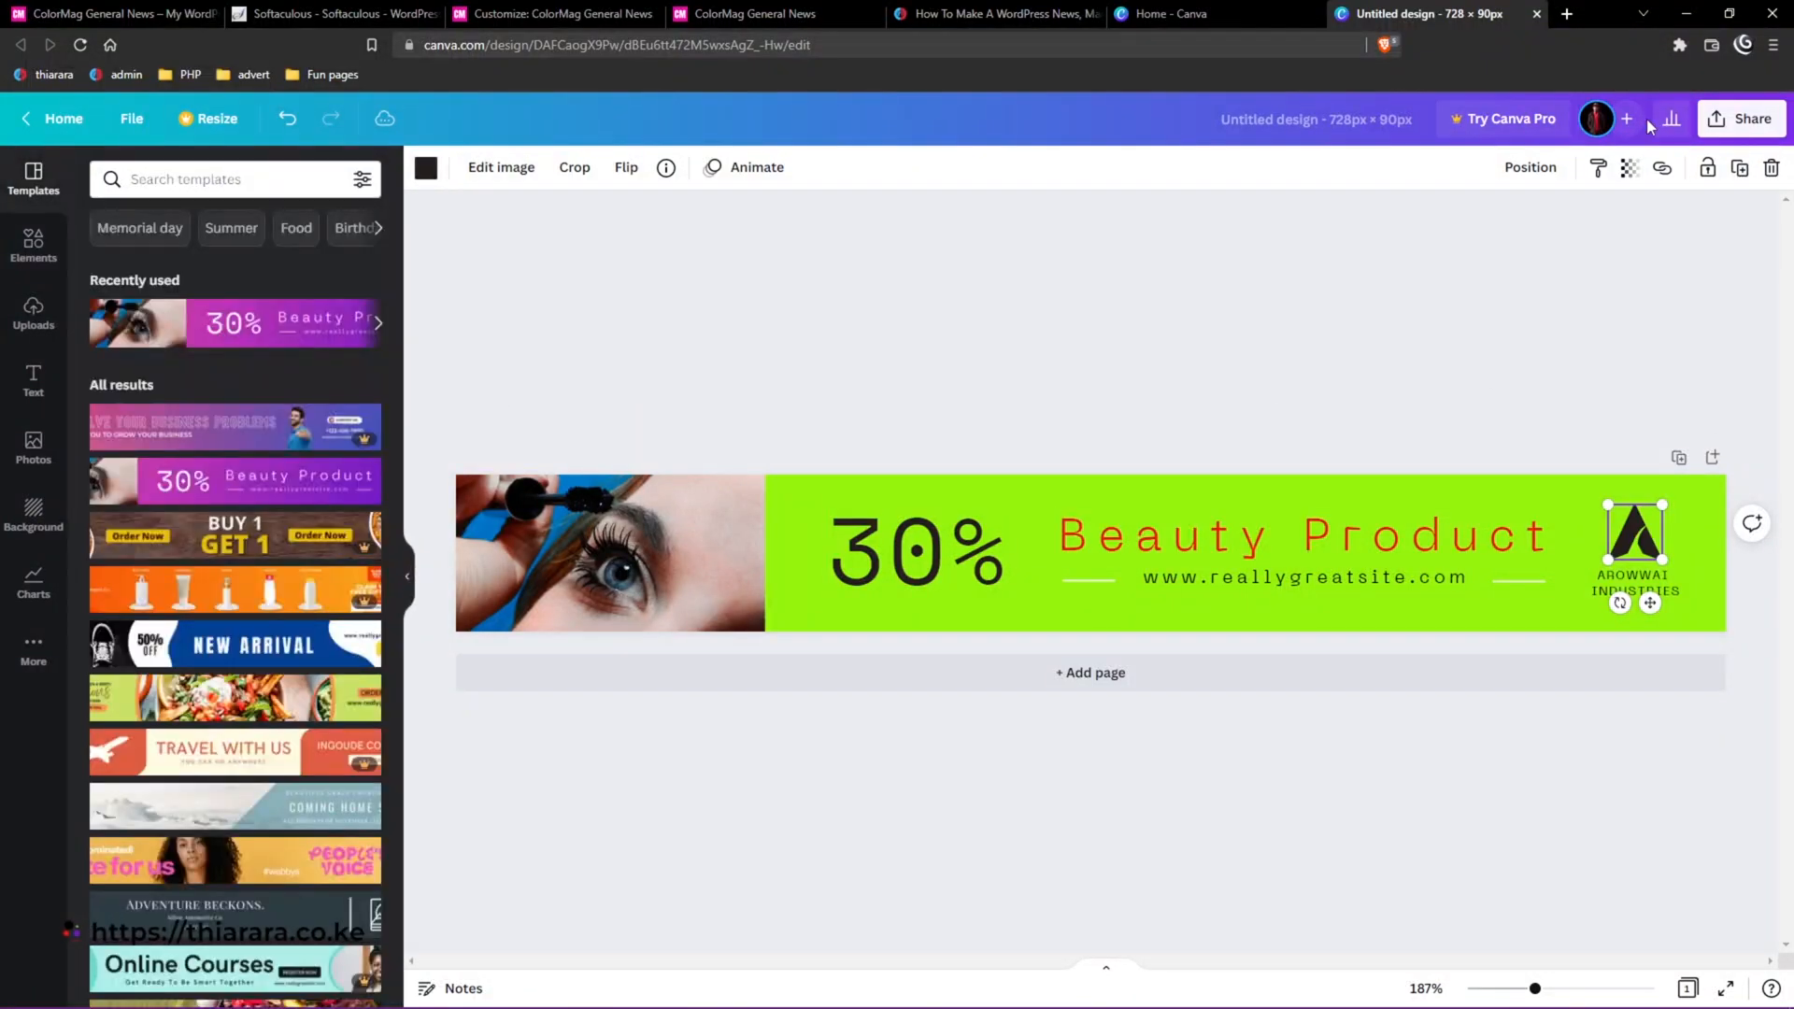
Download the banner as a PNG saved under the name logo.png.
{"action": "left_click", "coordinate": [1749, 128]}
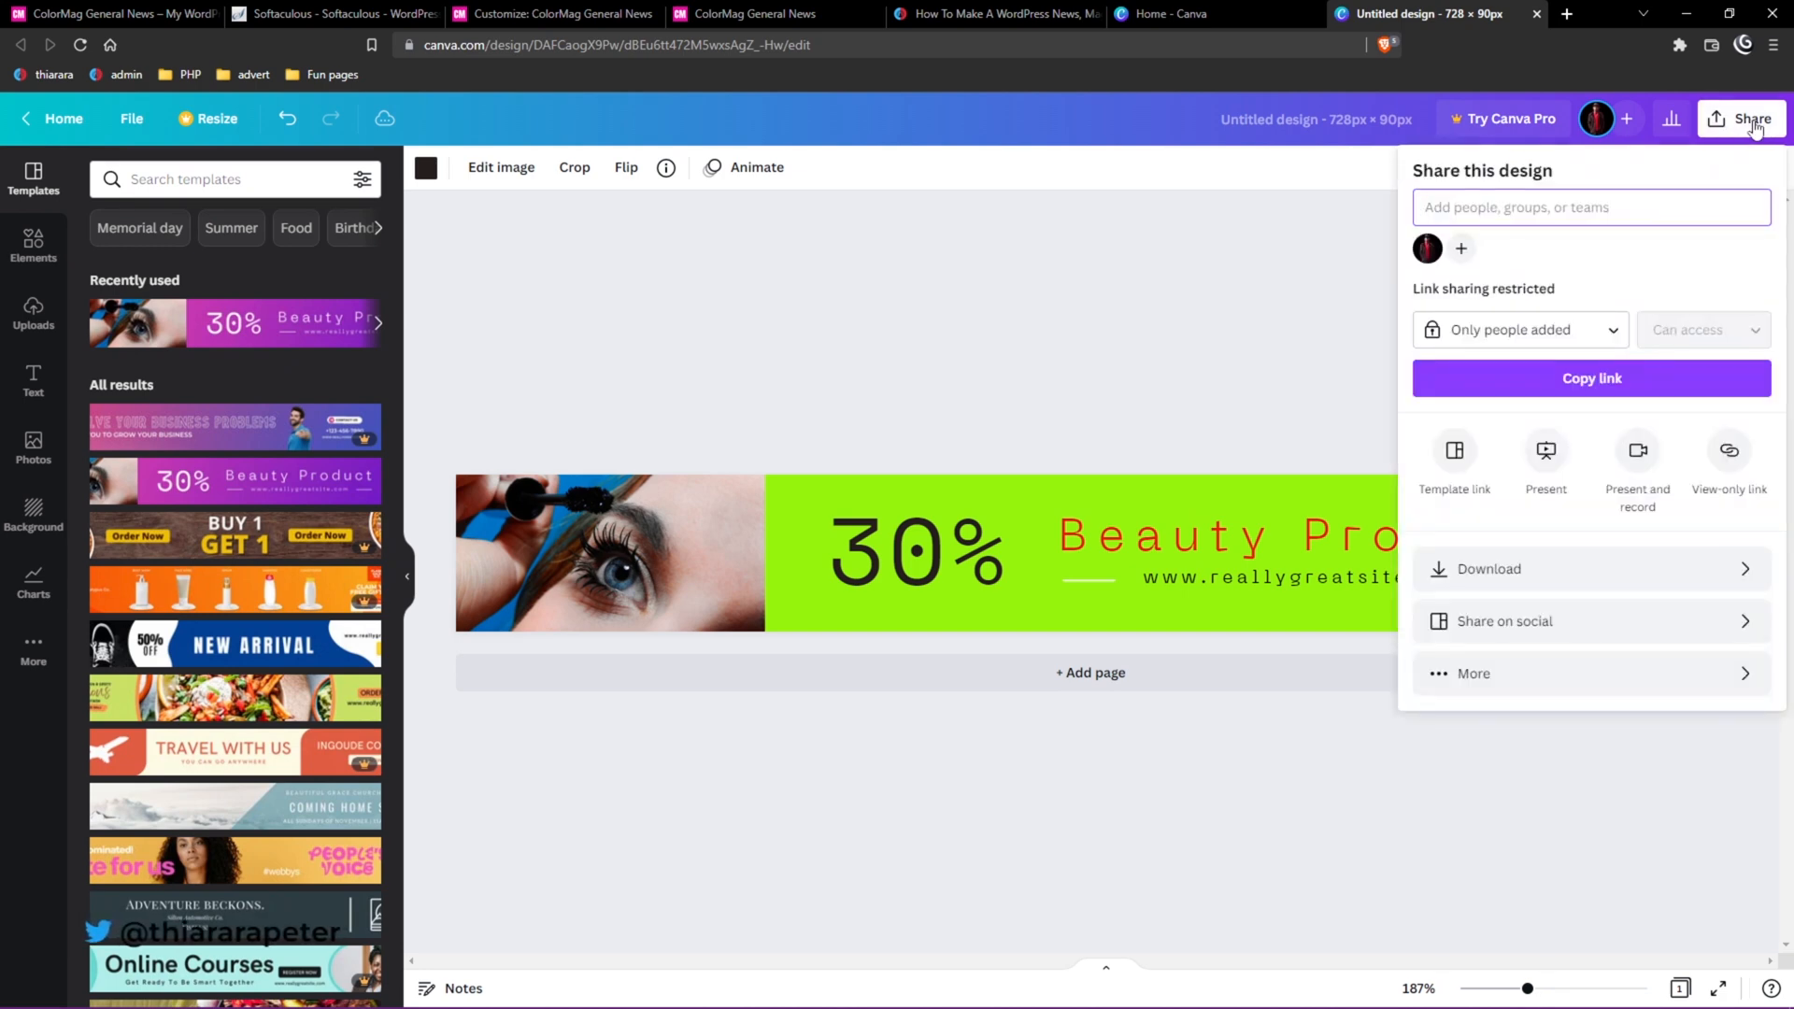
{"action": "left_click", "coordinate": [1570, 564]}
{"action": "left_click", "coordinate": [1572, 503]}
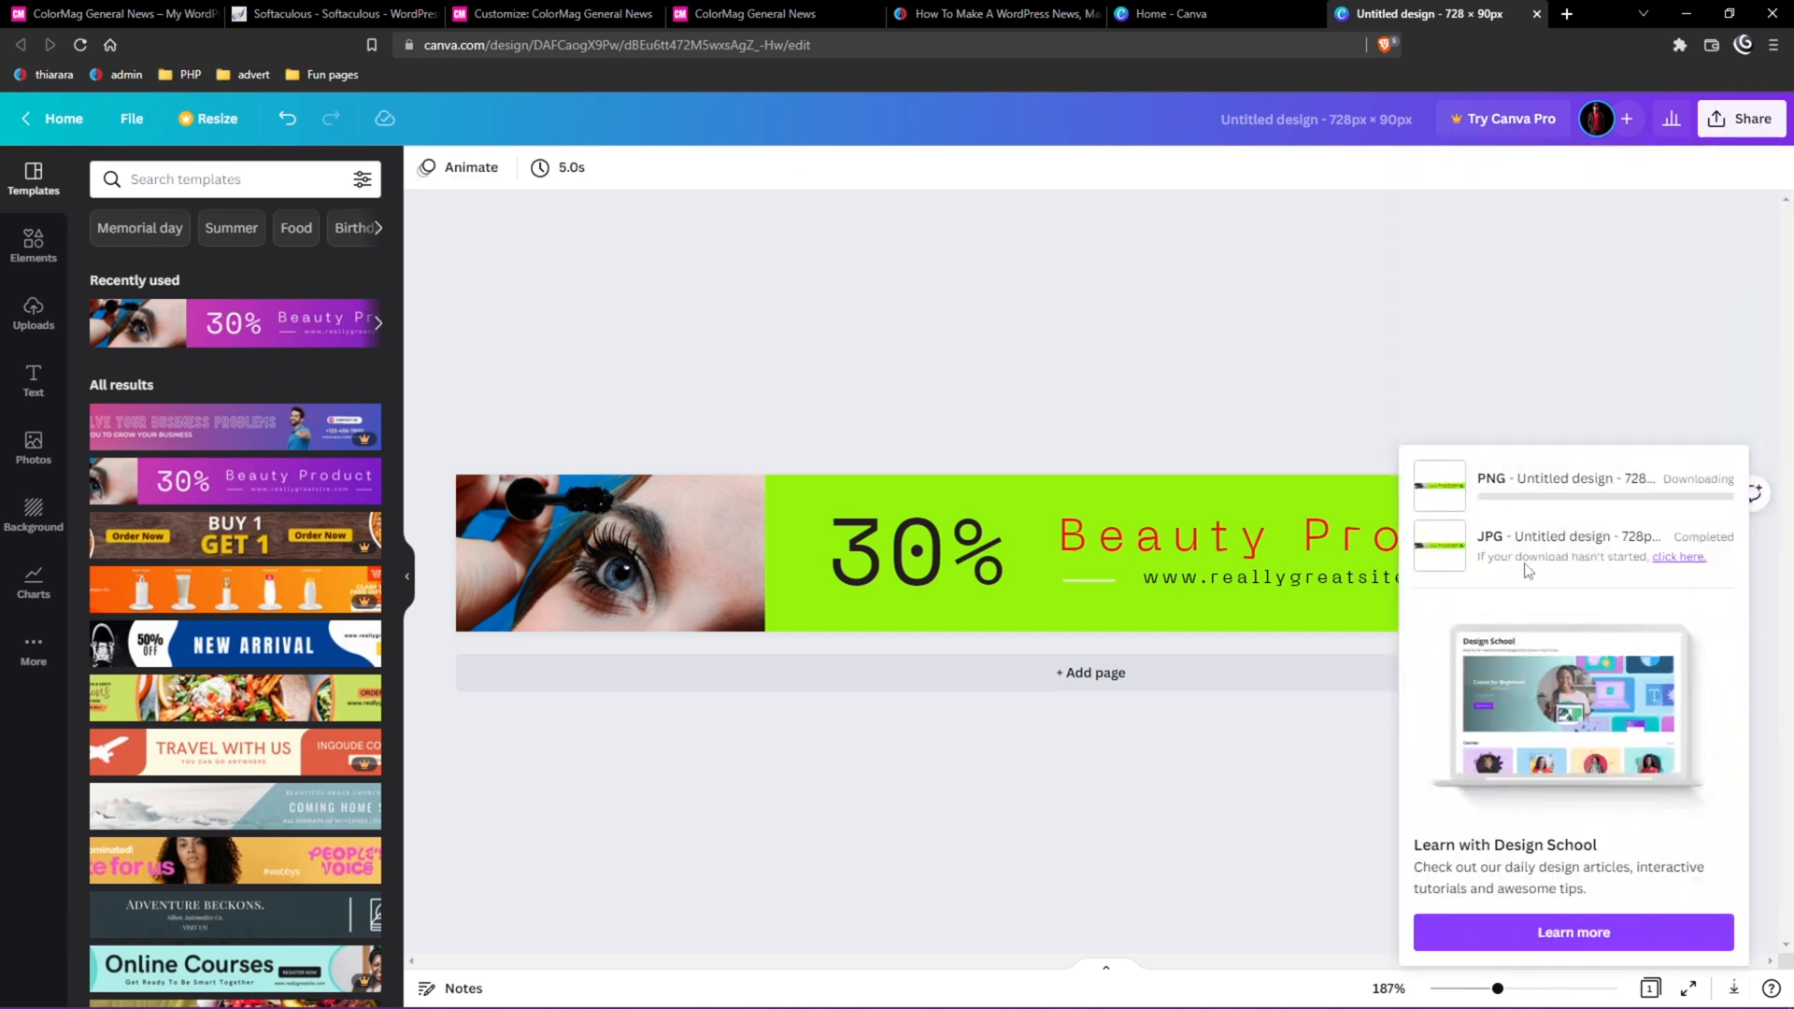
{"action": "left_click", "coordinate": [113, 623]}
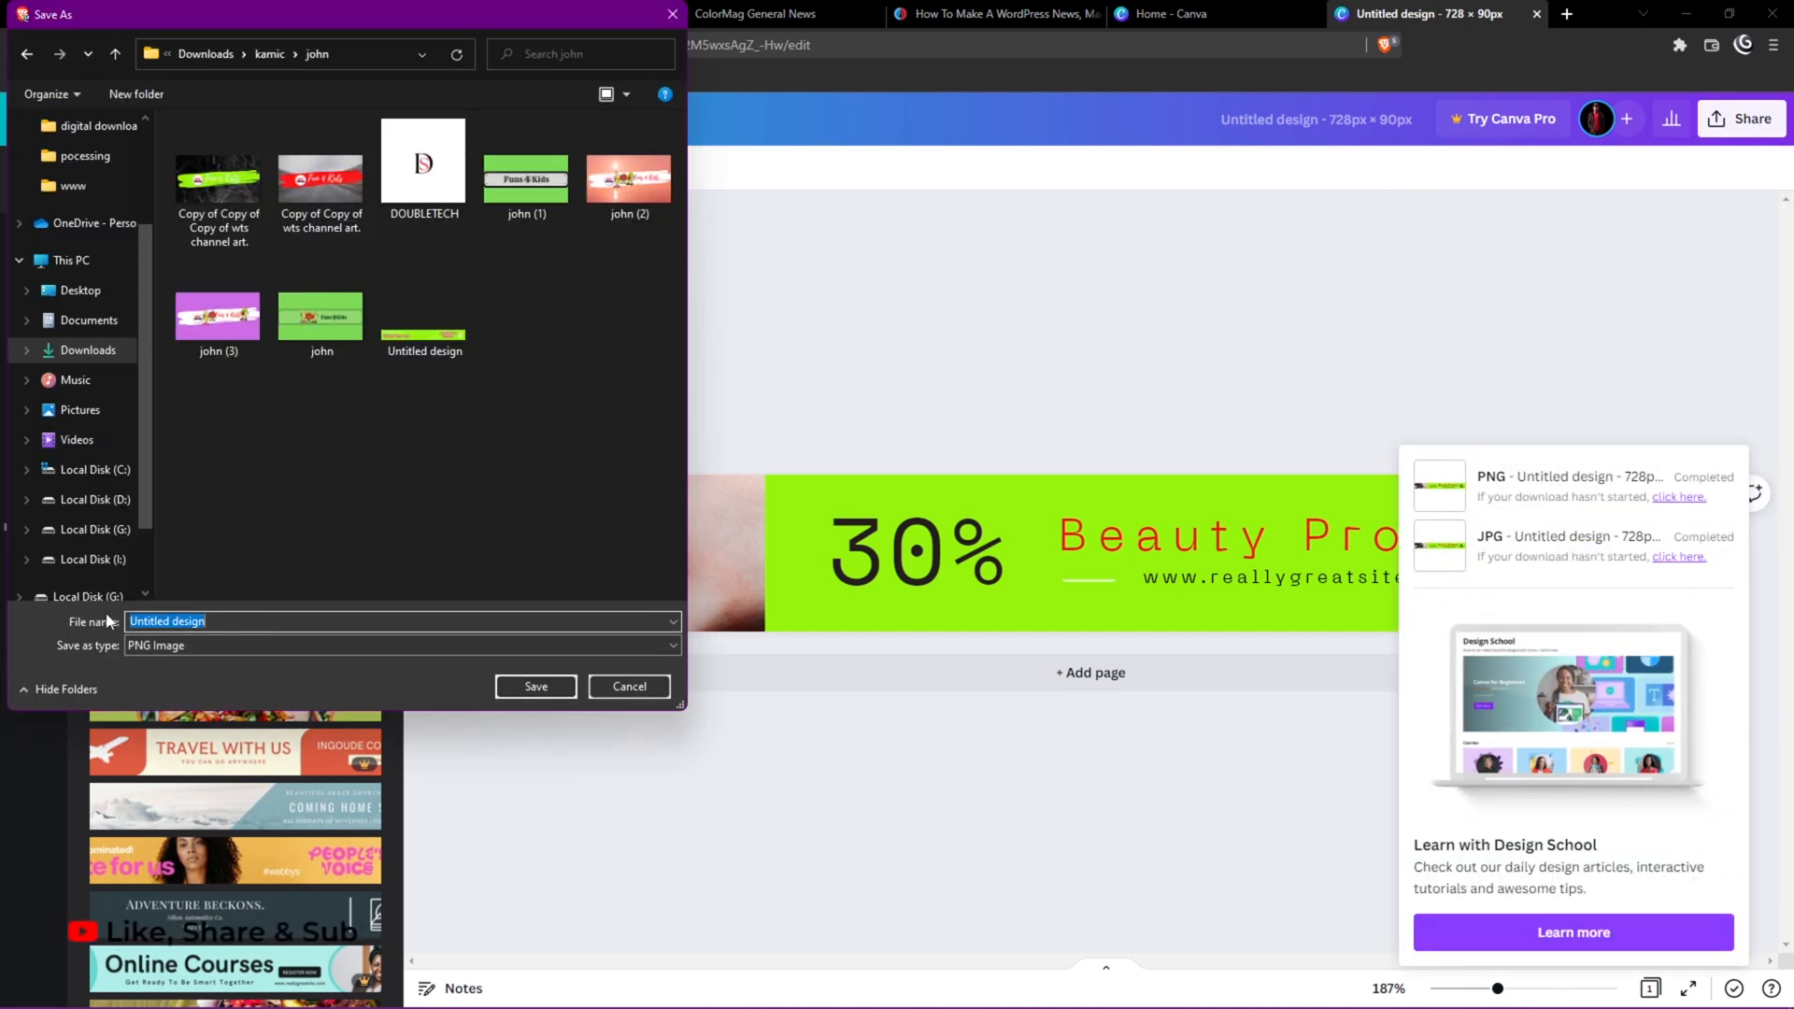
{"action": "type", "text": "logo"}
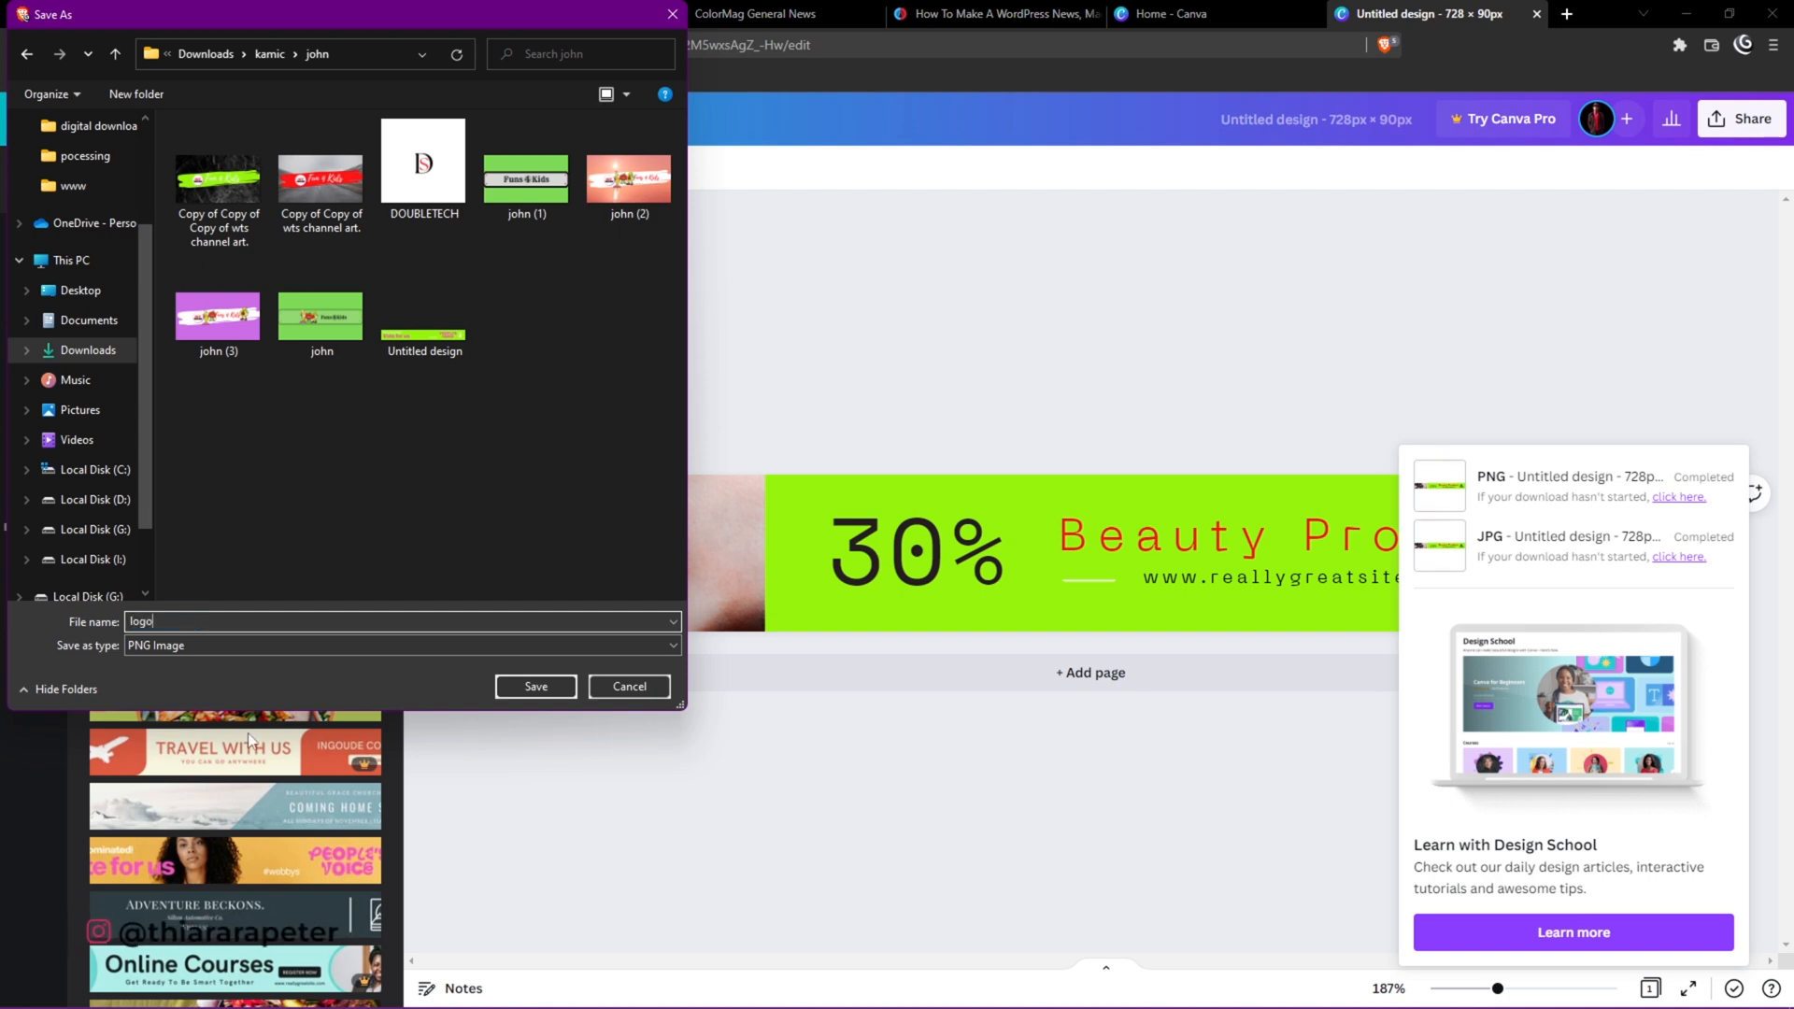
{"action": "left_click", "coordinate": [546, 688]}
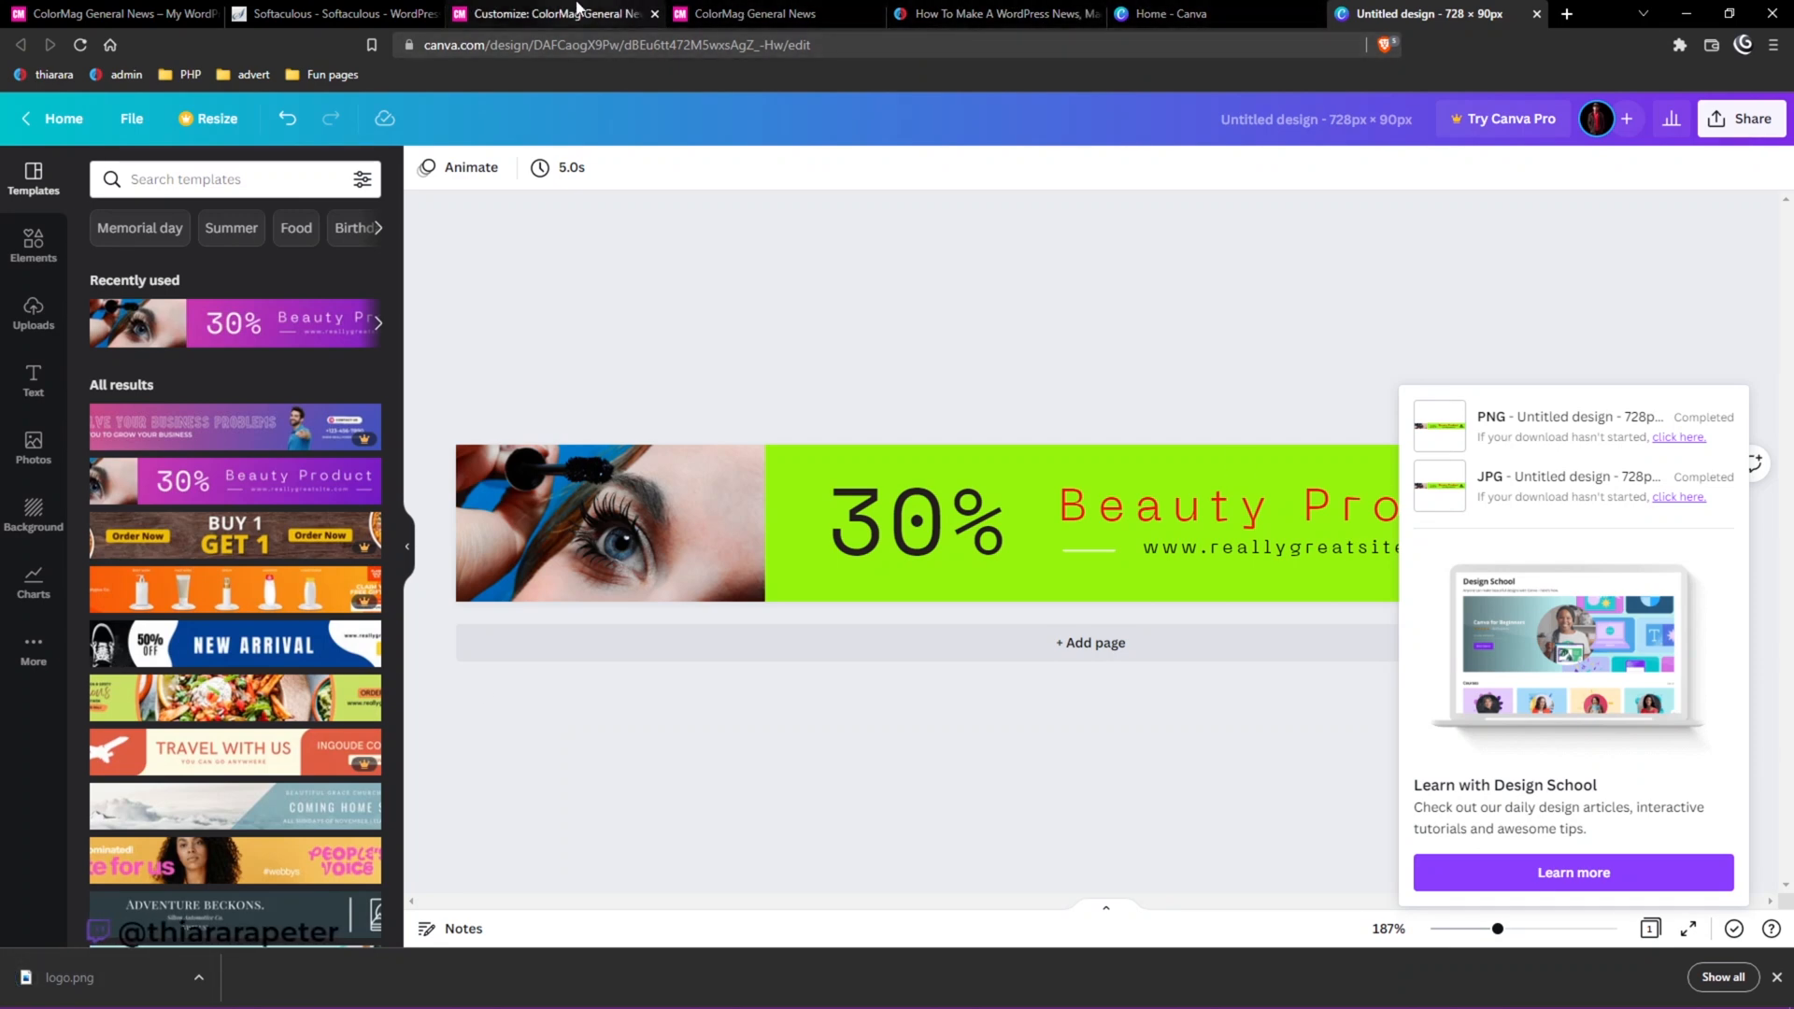
Upload logo.png and set it as the Header Sidebar image widget's picture.
{"action": "left_click", "coordinate": [542, 13]}
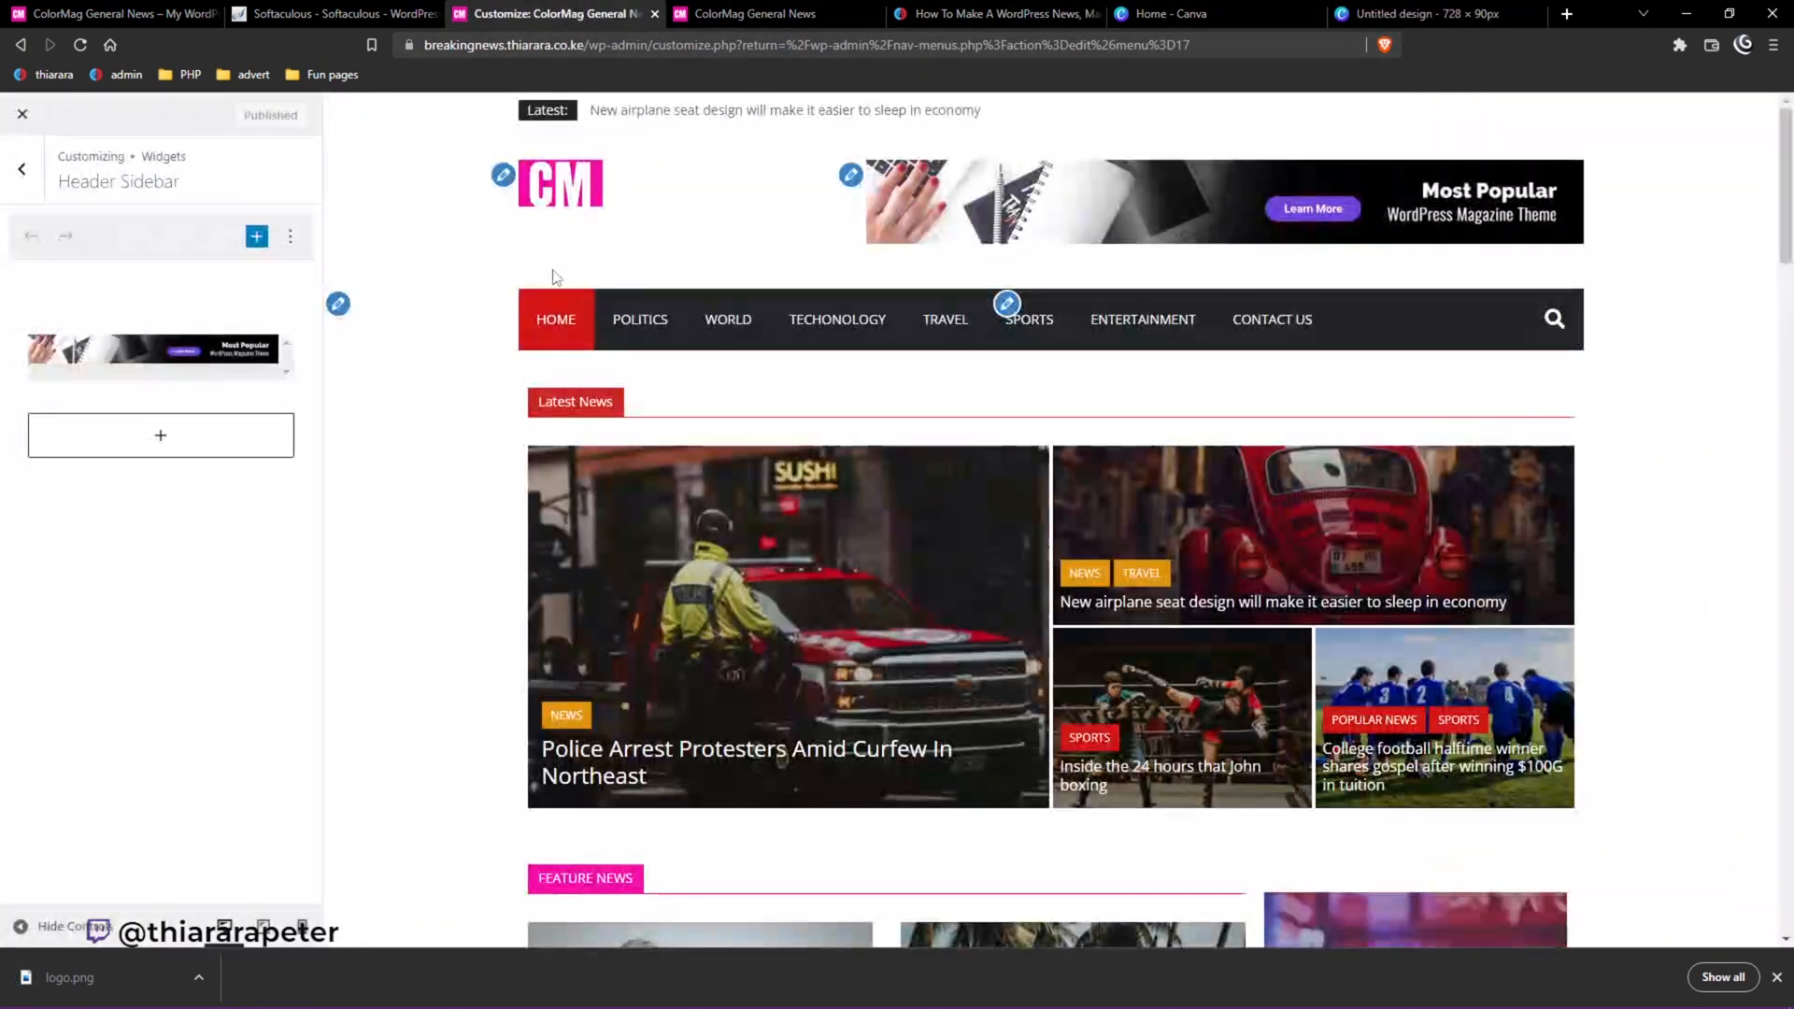
{"action": "left_click", "coordinate": [254, 370]}
{"action": "left_click", "coordinate": [115, 624]}
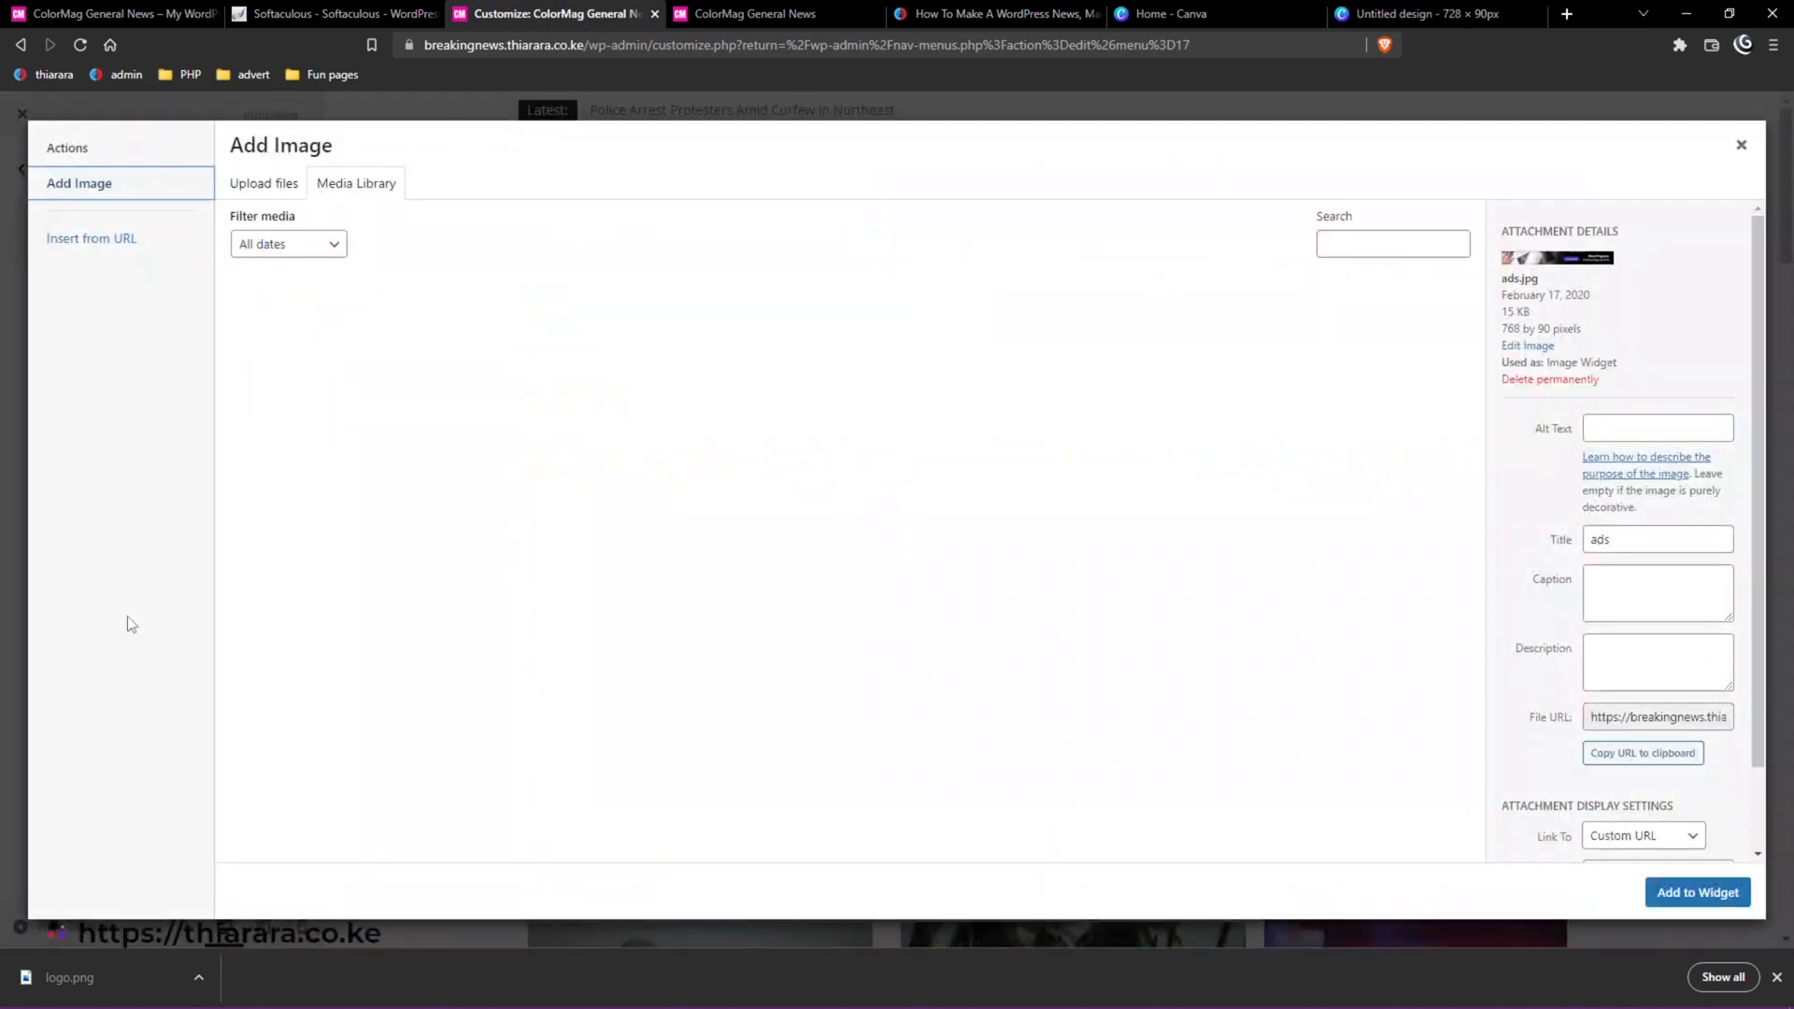
{"action": "left_click_drag", "start_coordinate": [70, 977], "coordinate": [411, 484]}
{"action": "left_click", "coordinate": [303, 372]}
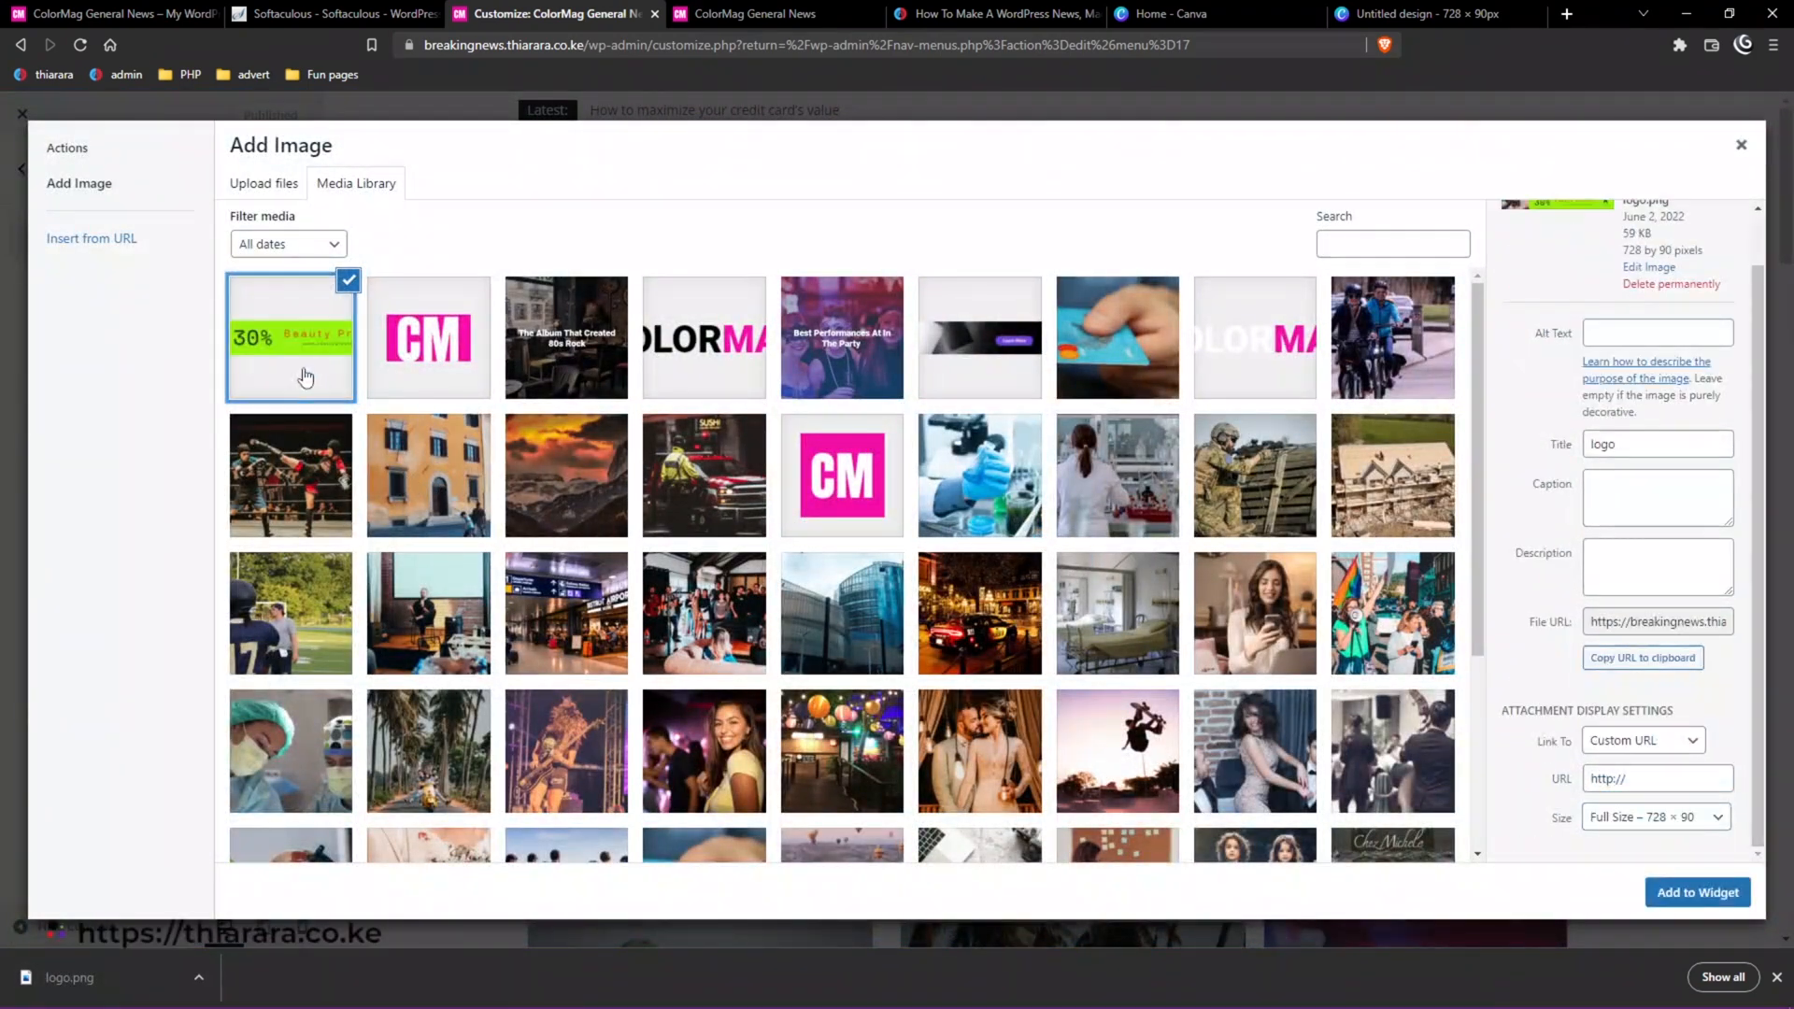
{"action": "left_click", "coordinate": [291, 372]}
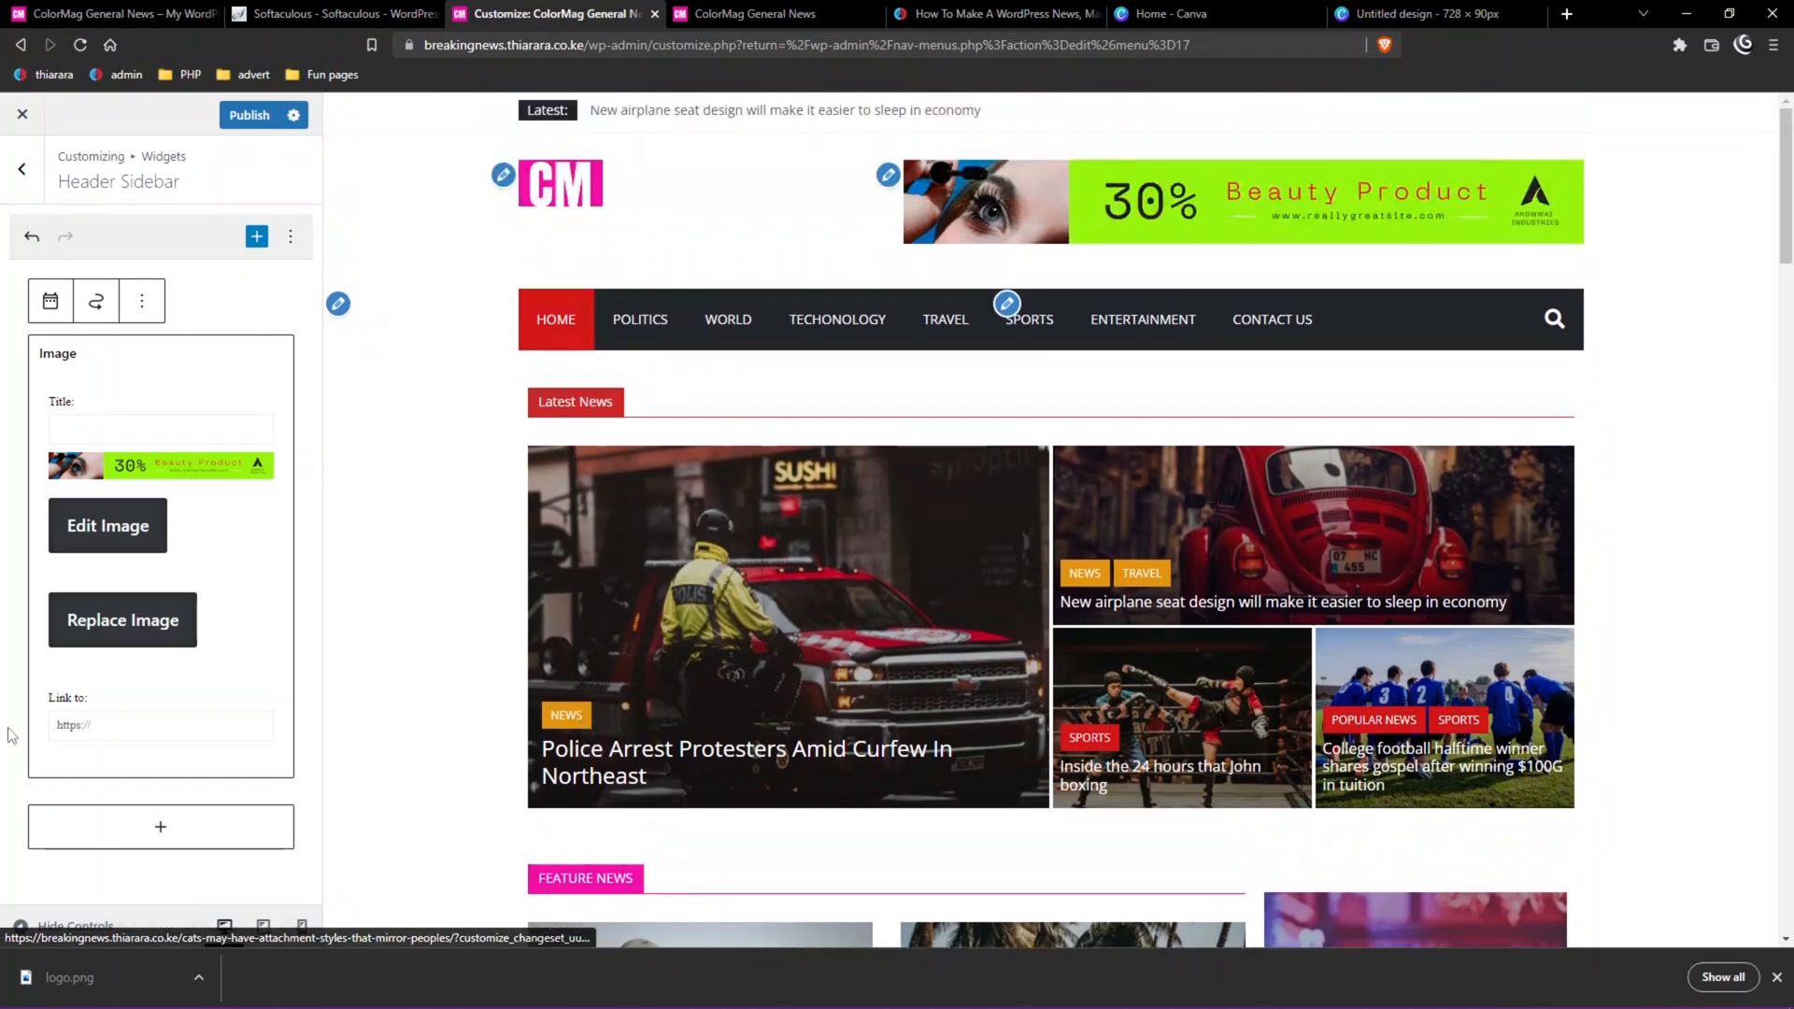
{"action": "left_click", "coordinate": [290, 238]}
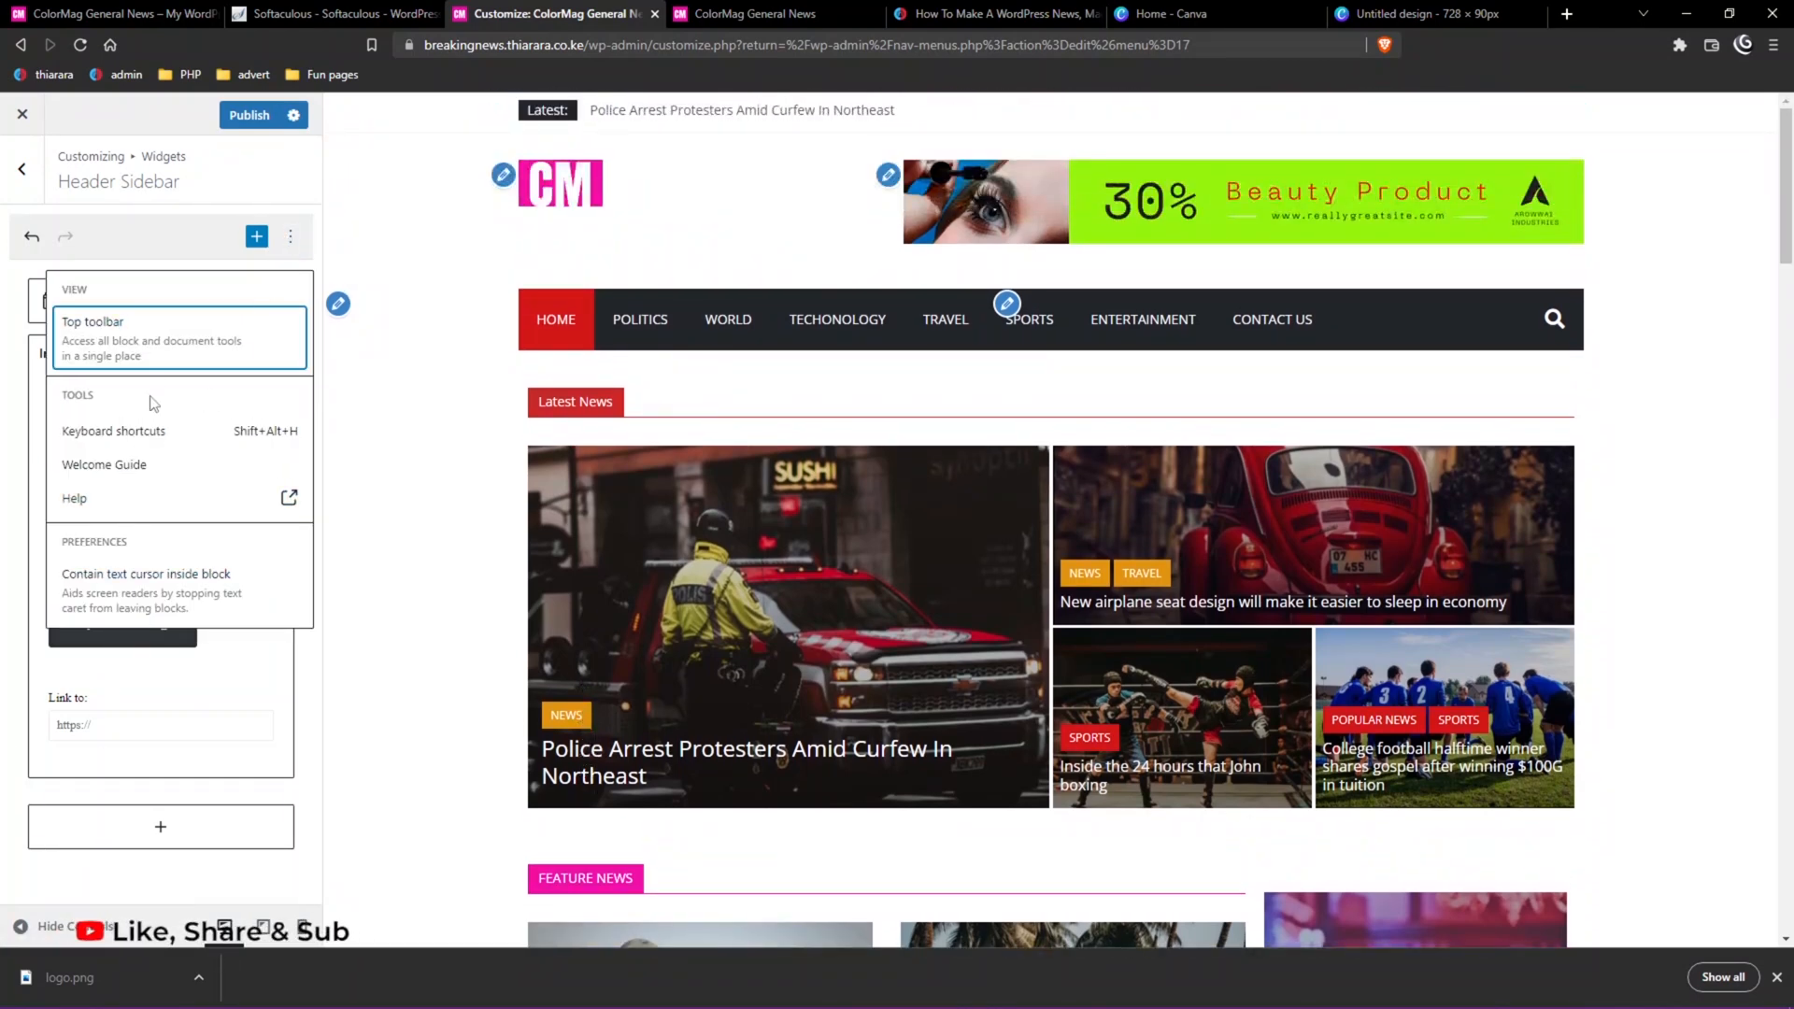
Remove the banner image legacy widget from the header sidebar.
{"action": "left_click", "coordinate": [163, 228]}
{"action": "left_click", "coordinate": [142, 304]}
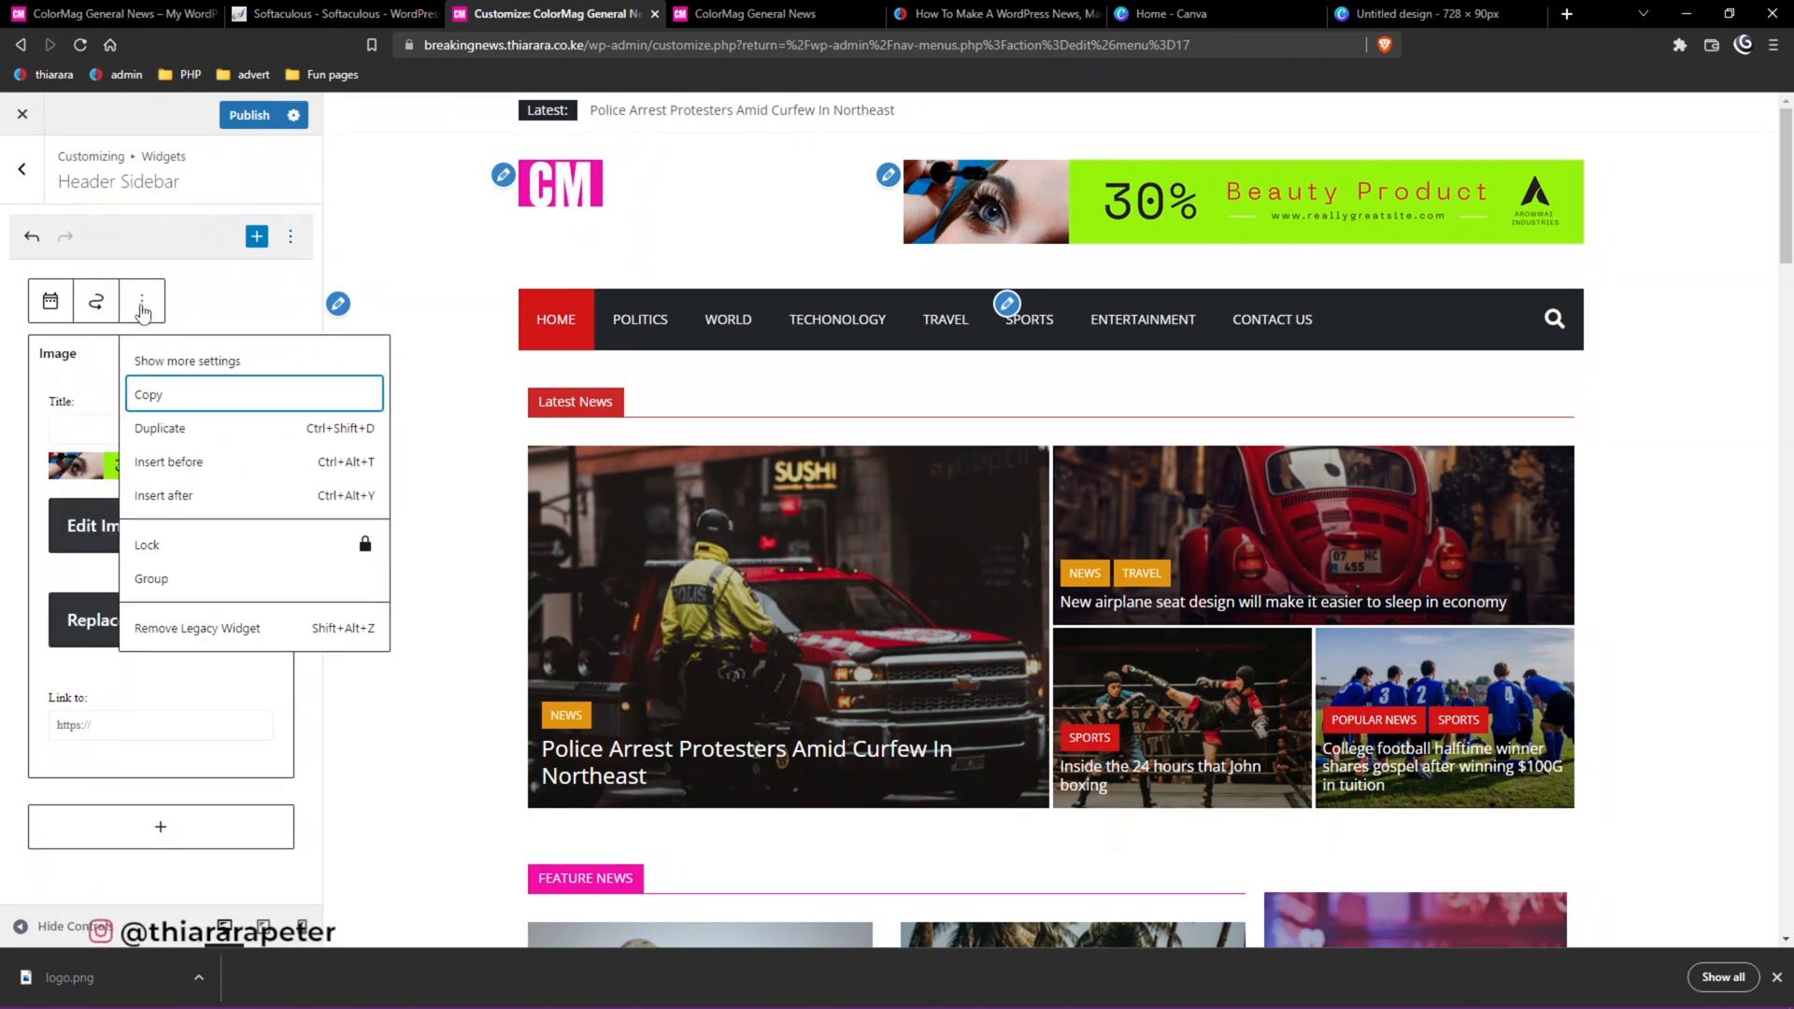
{"action": "left_click", "coordinate": [171, 628]}
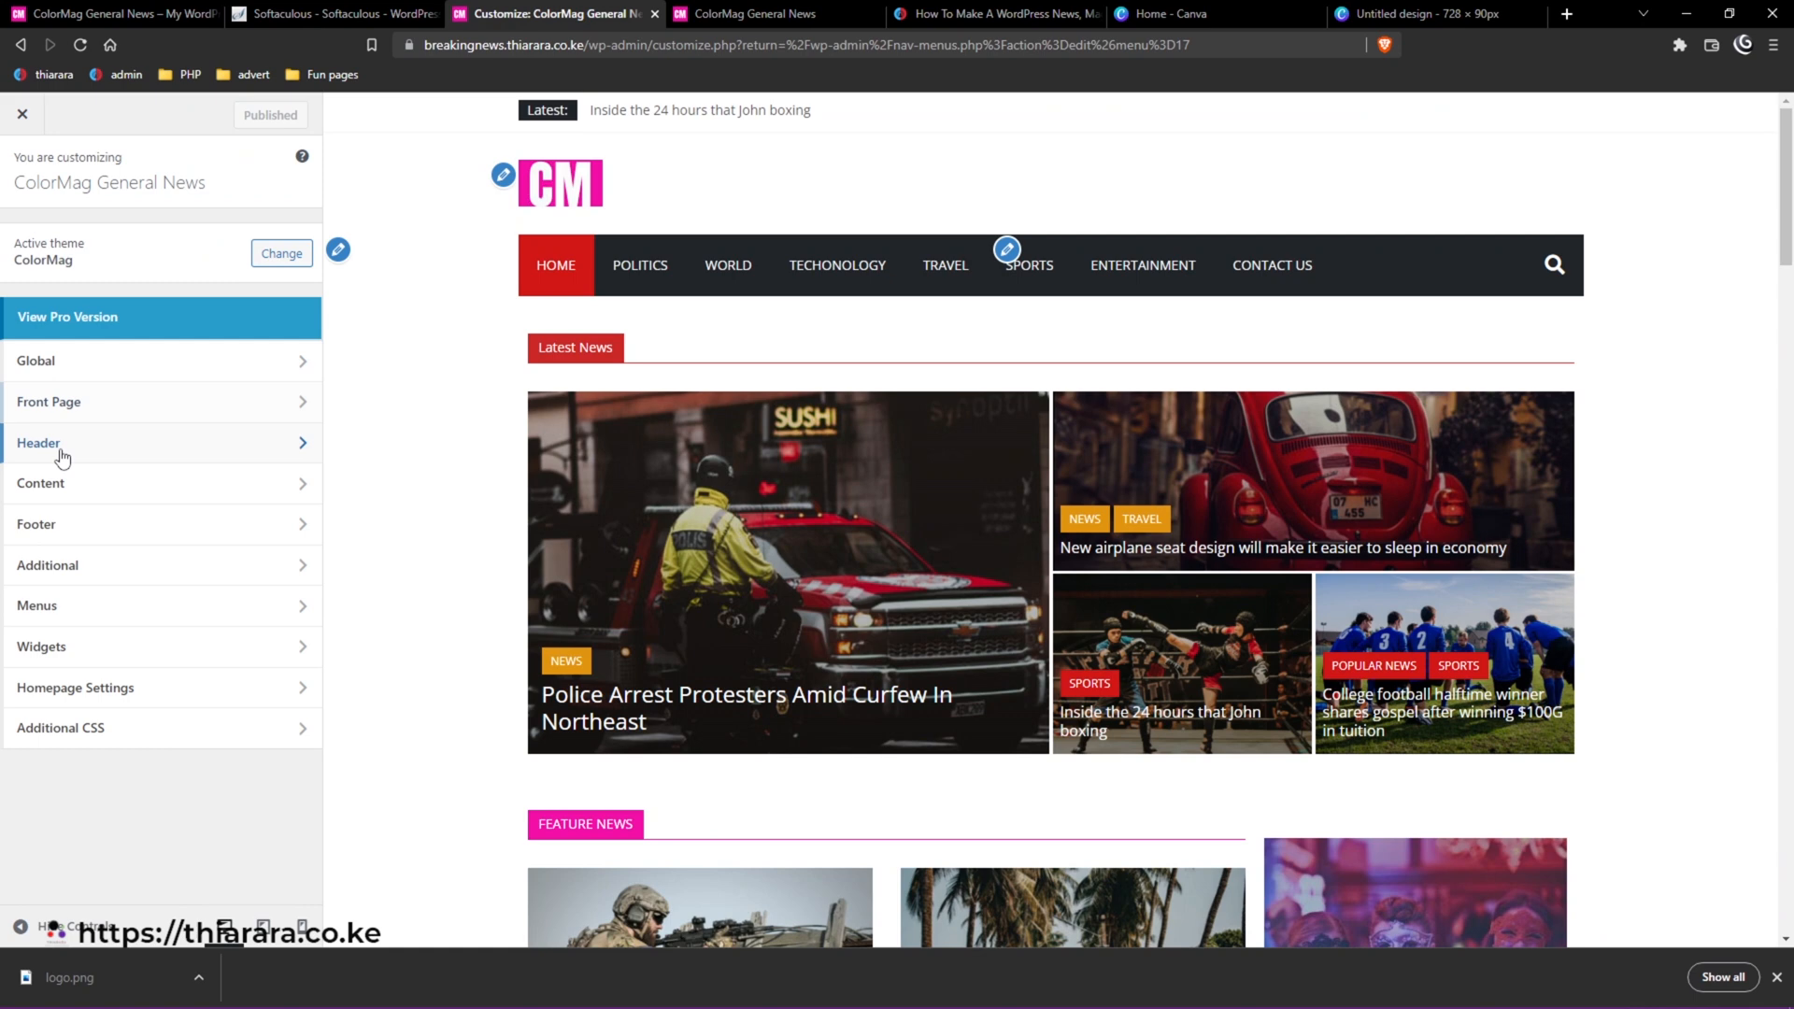
Look through the Header subsections, Site Identity and Header Media, ending in Top Bar.
{"action": "left_click", "coordinate": [62, 457]}
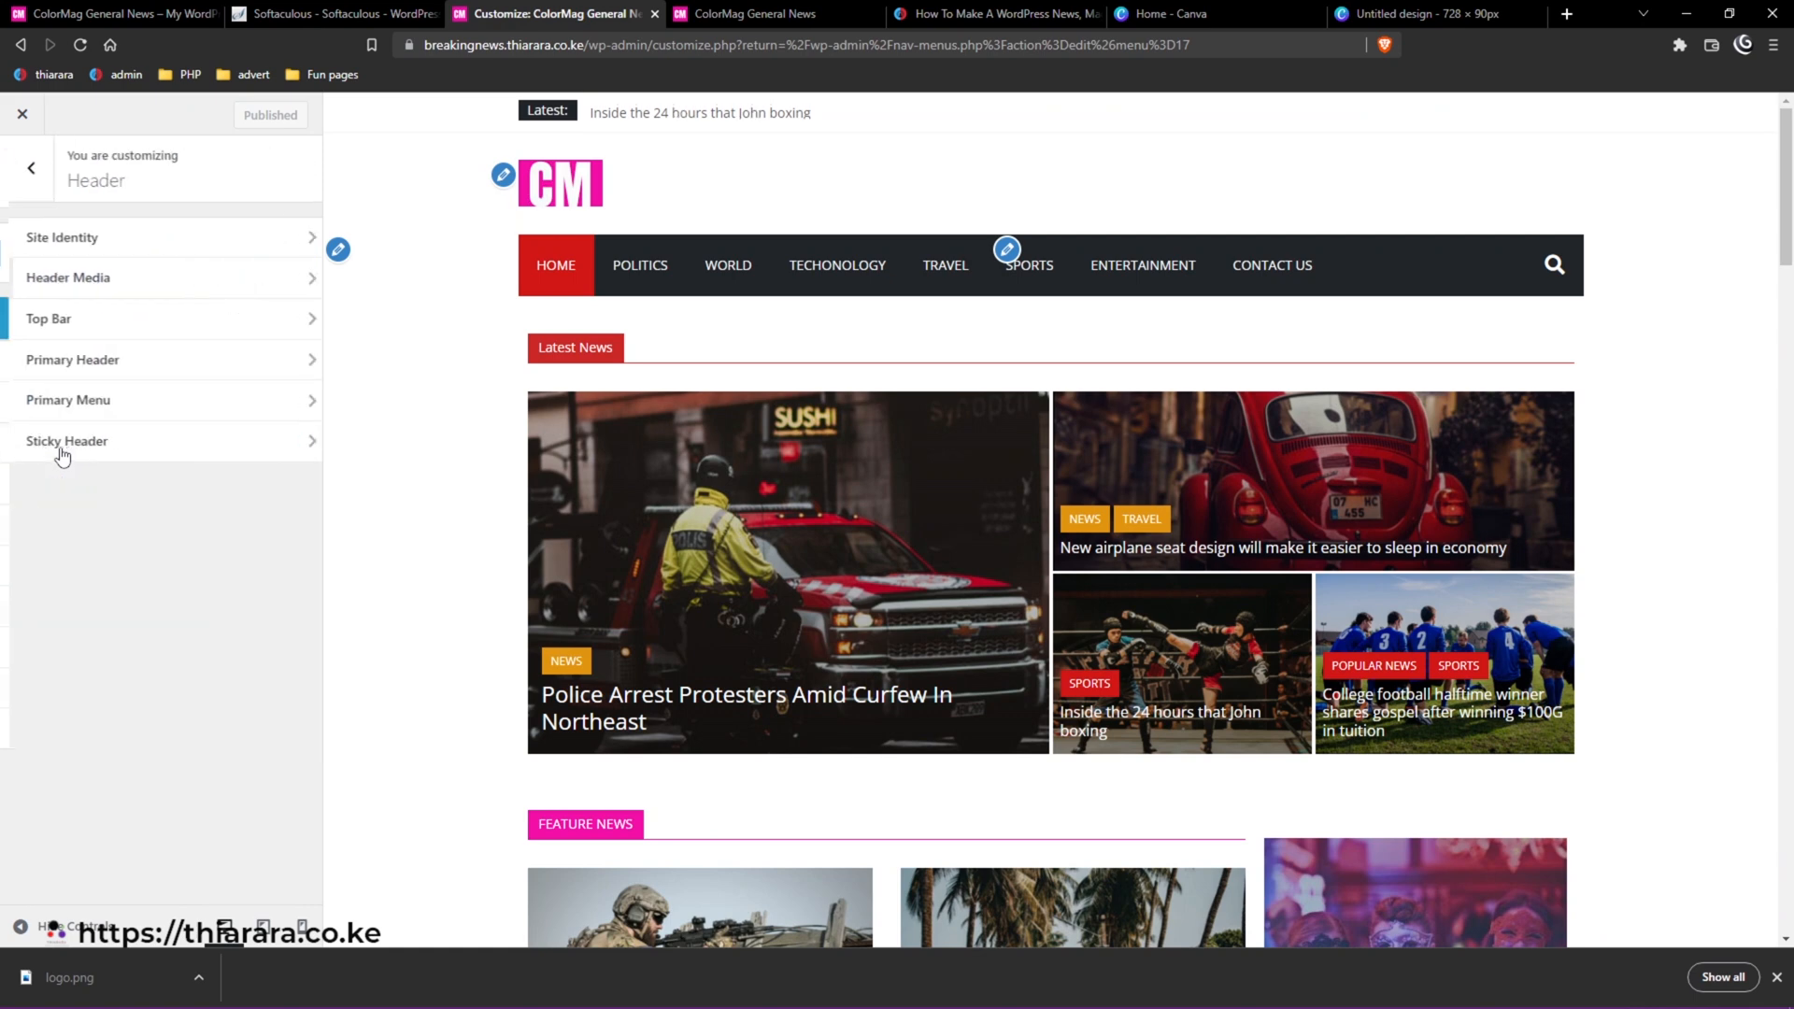
{"action": "left_click", "coordinate": [31, 185]}
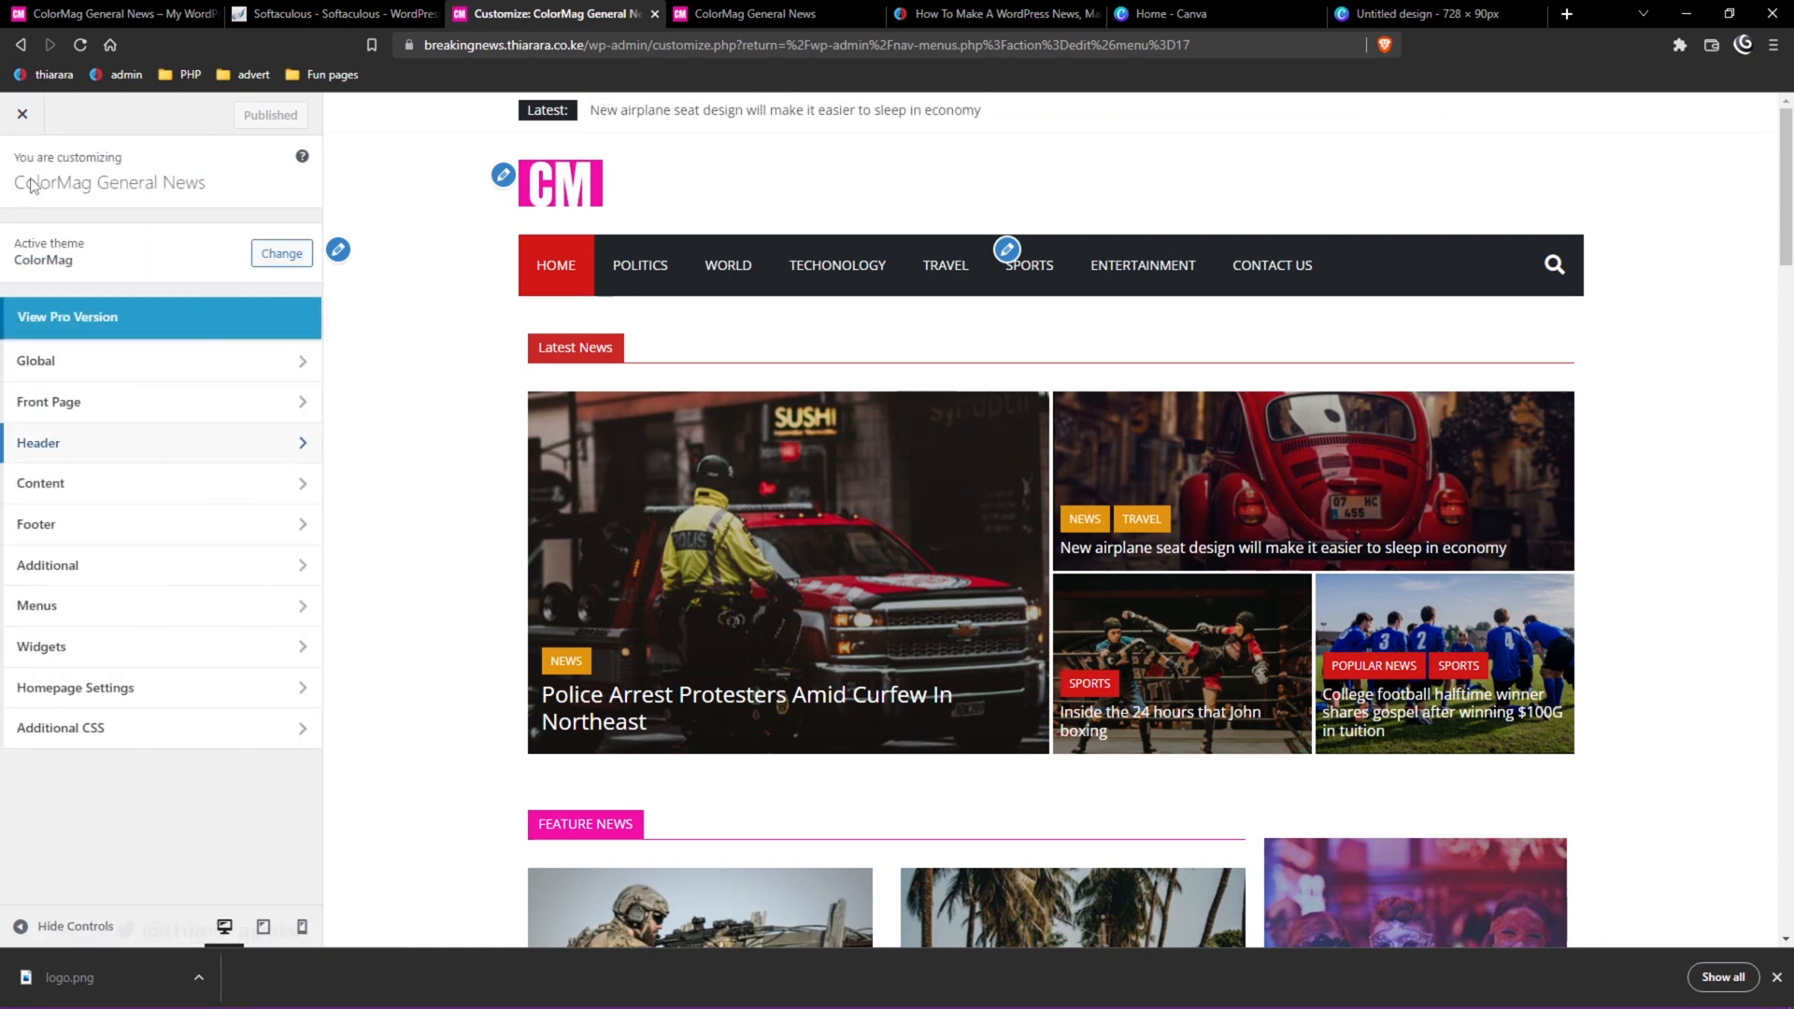
{"action": "left_click", "coordinate": [56, 446]}
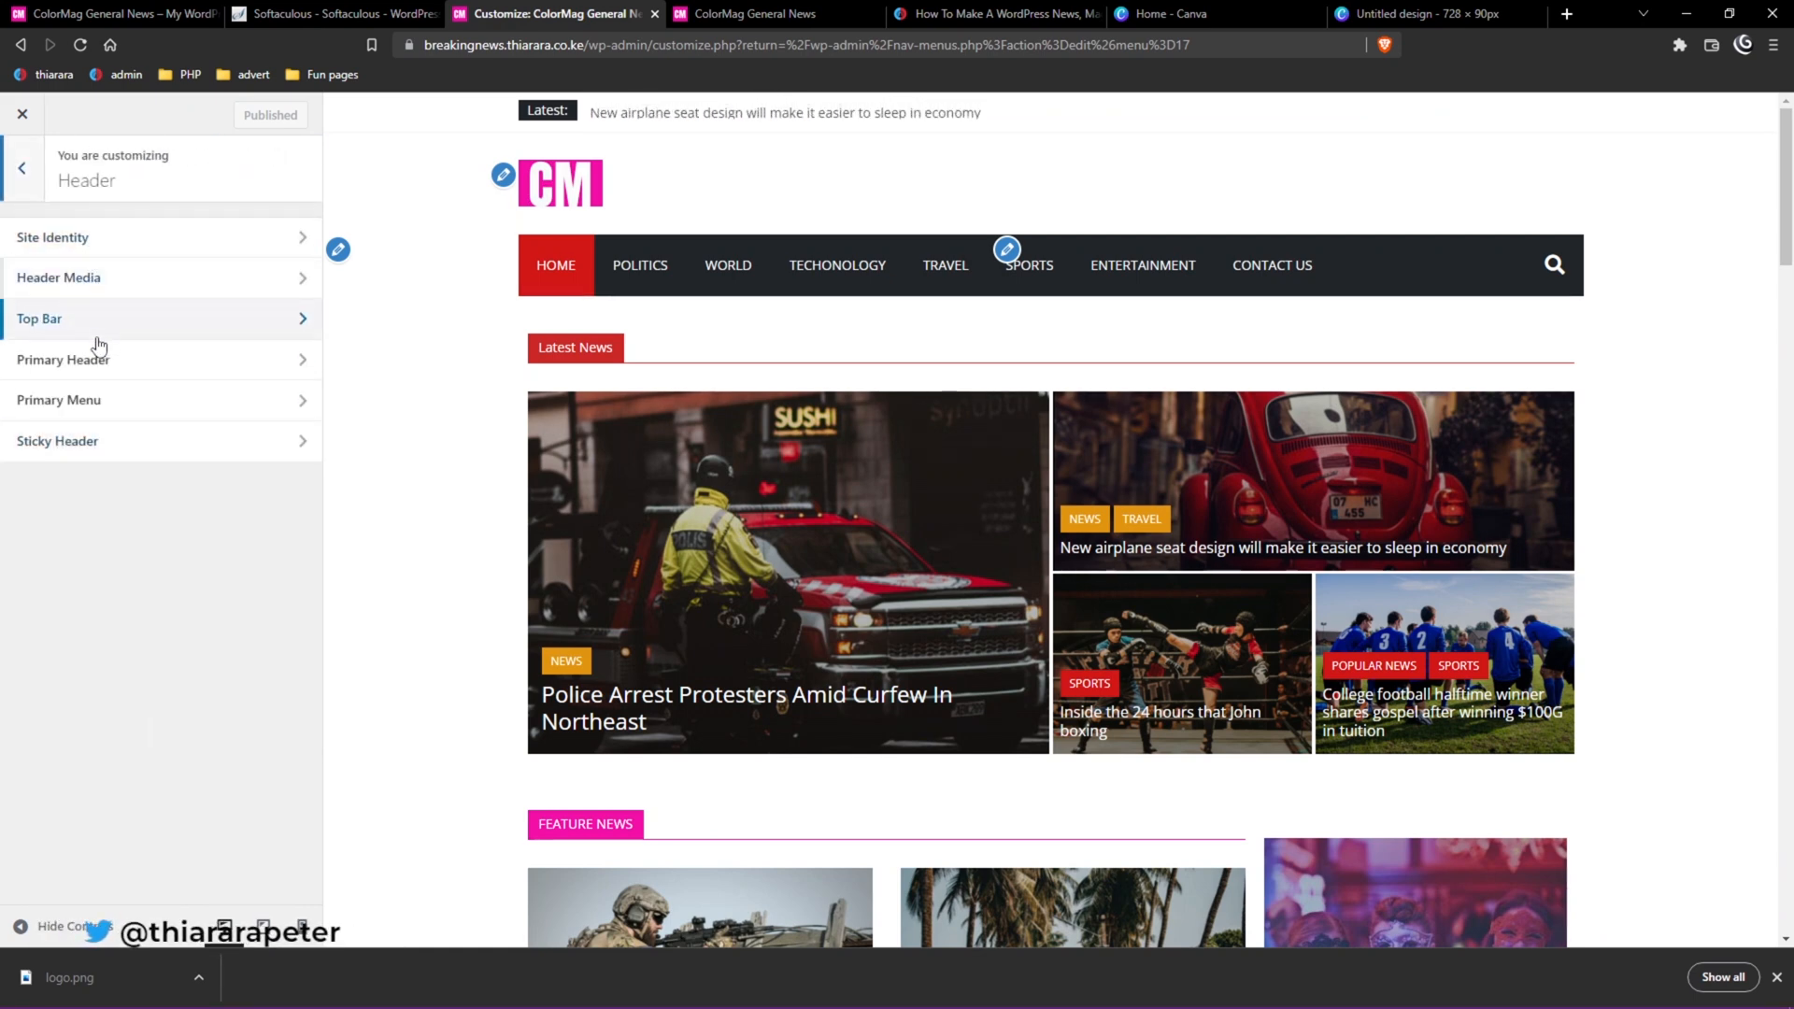
{"action": "left_click", "coordinate": [106, 241]}
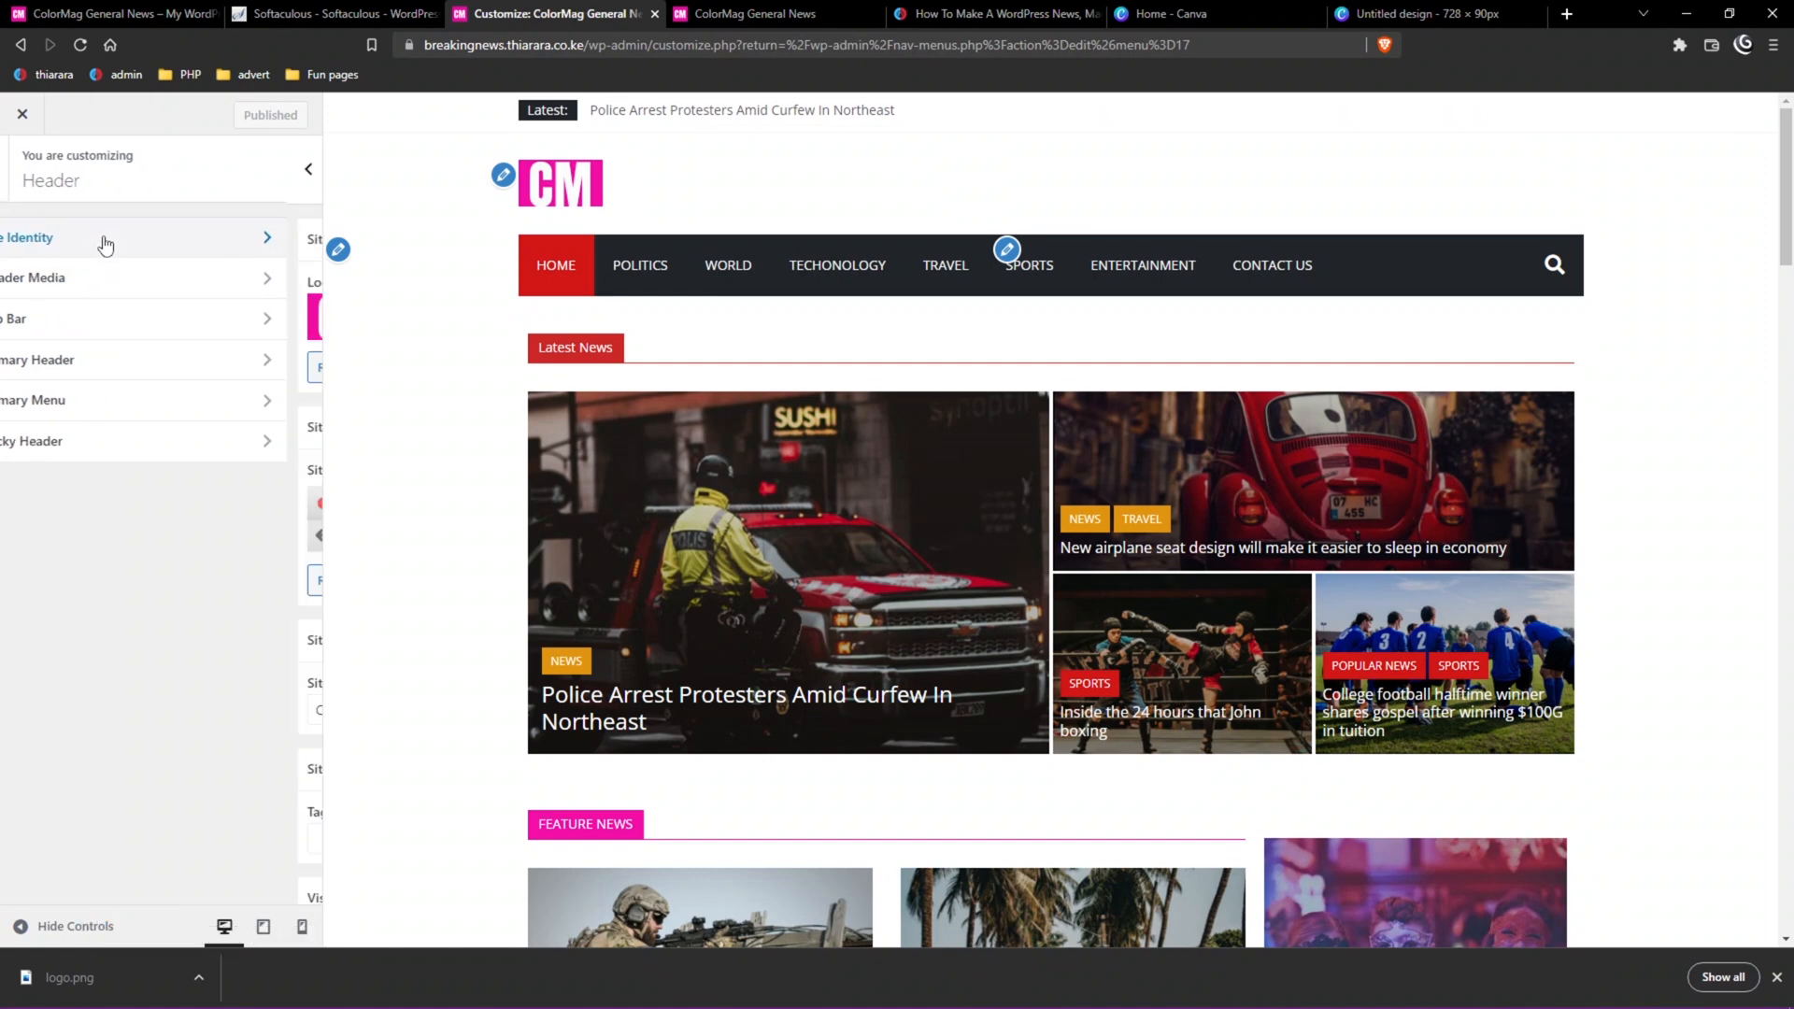
{"action": "left_click", "coordinate": [29, 180]}
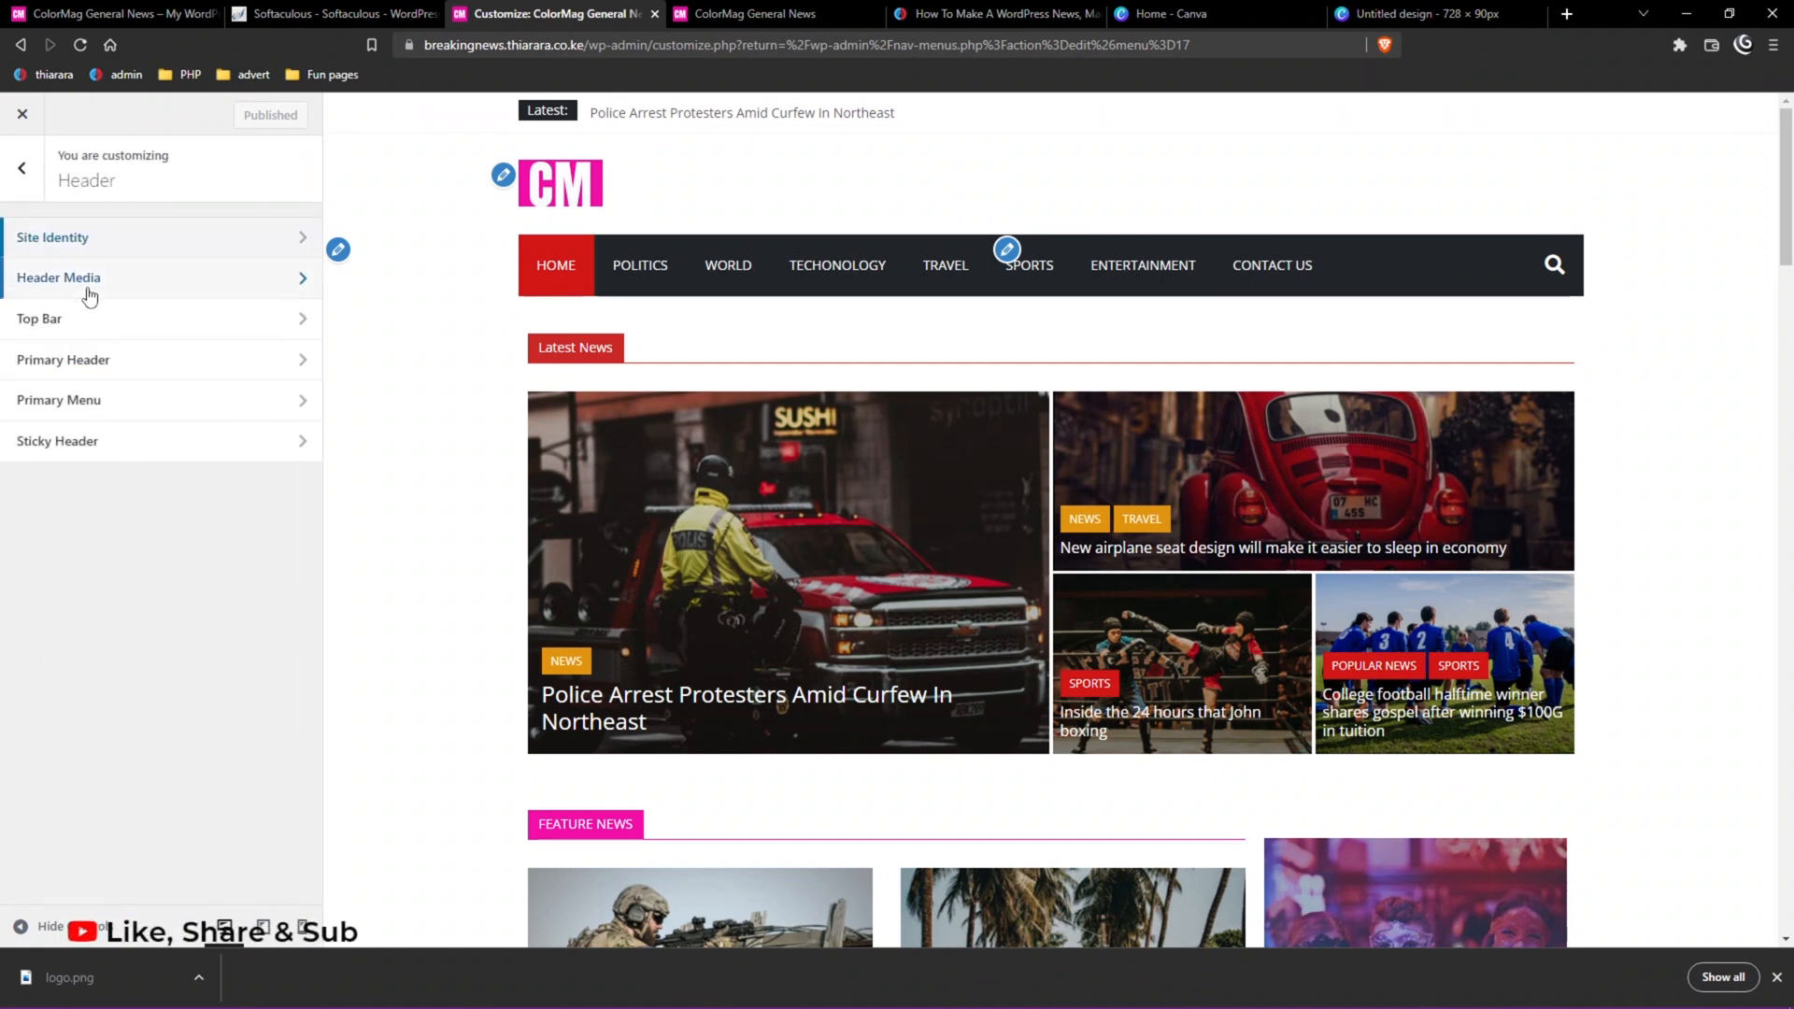
{"action": "left_click", "coordinate": [86, 282]}
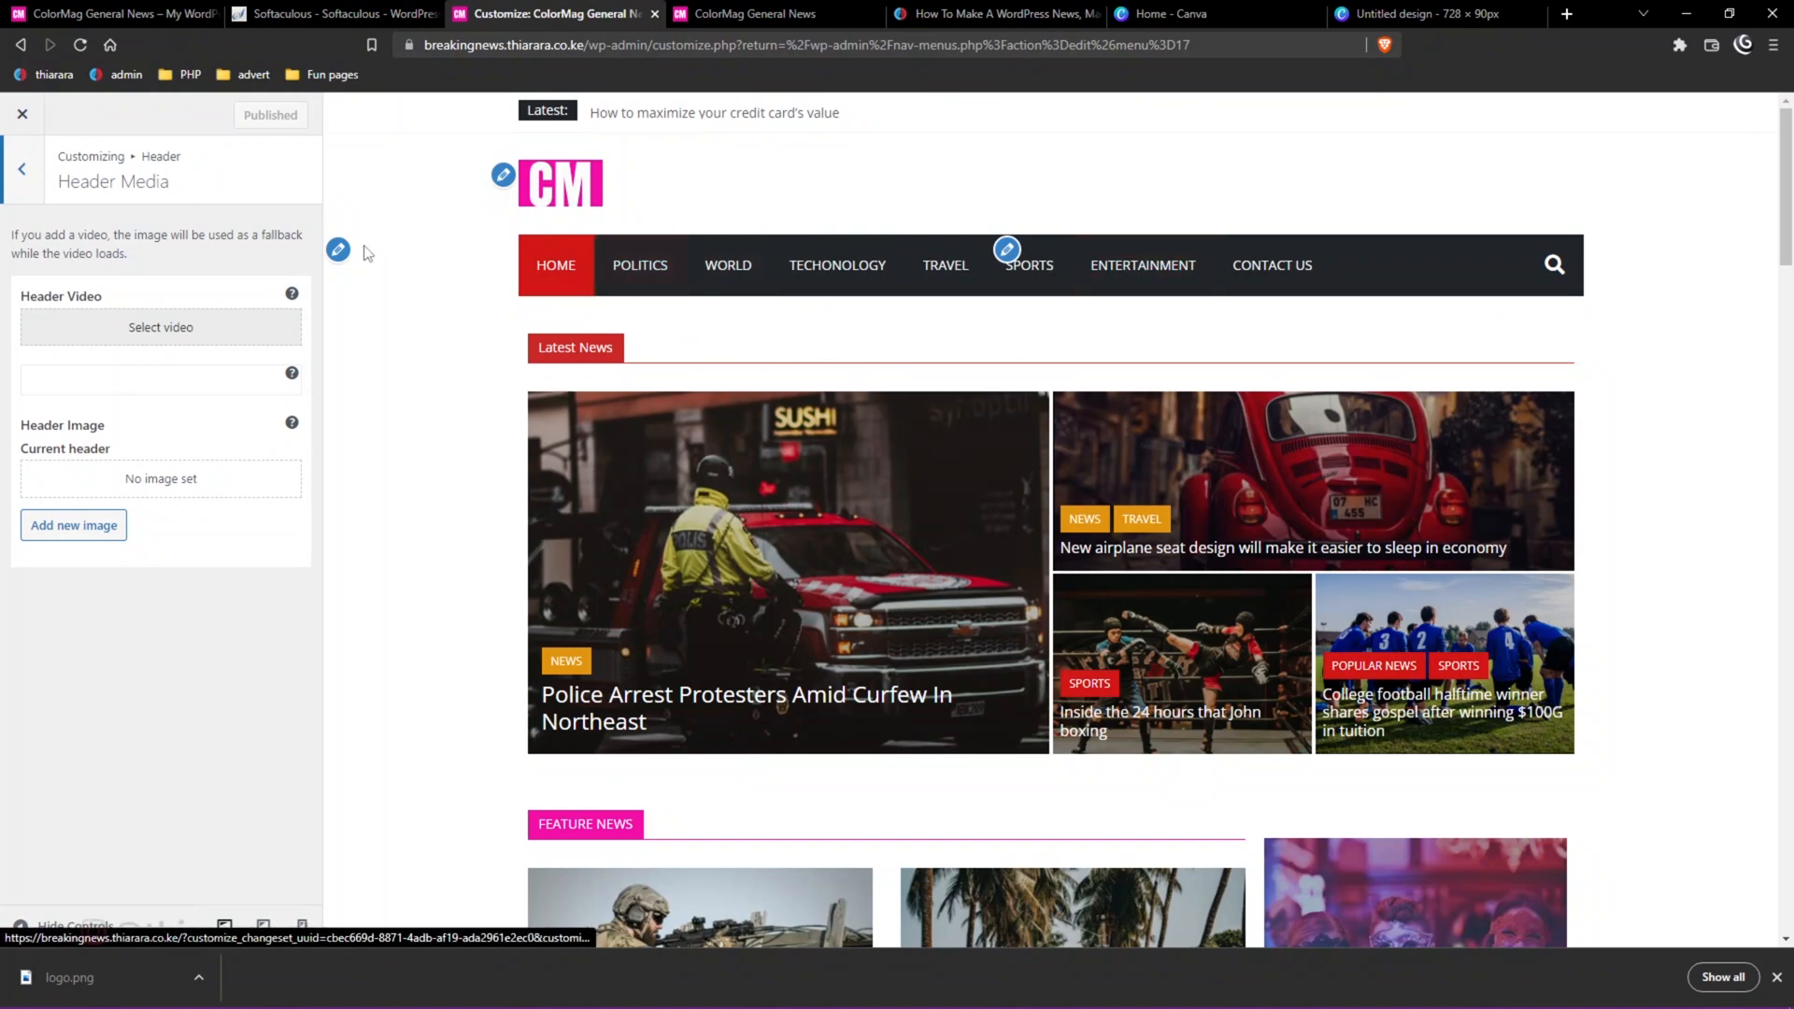
{"action": "left_click", "coordinate": [24, 171]}
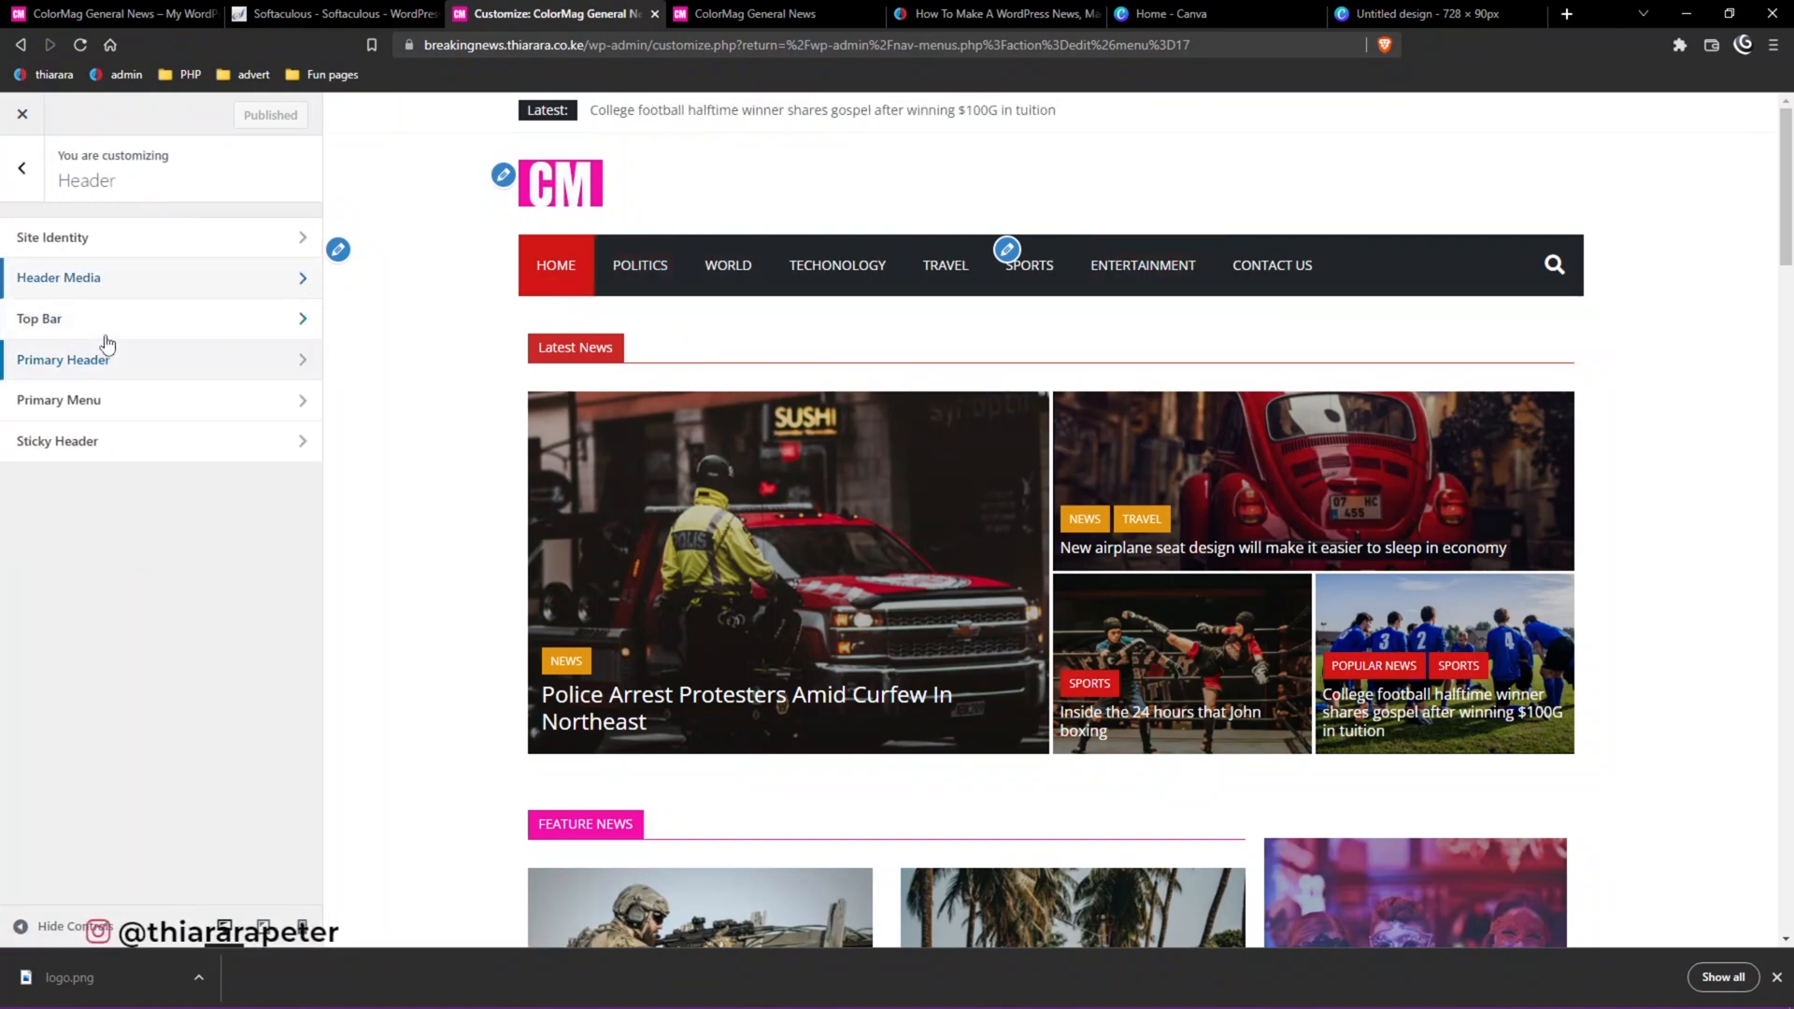
{"action": "left_click", "coordinate": [101, 323]}
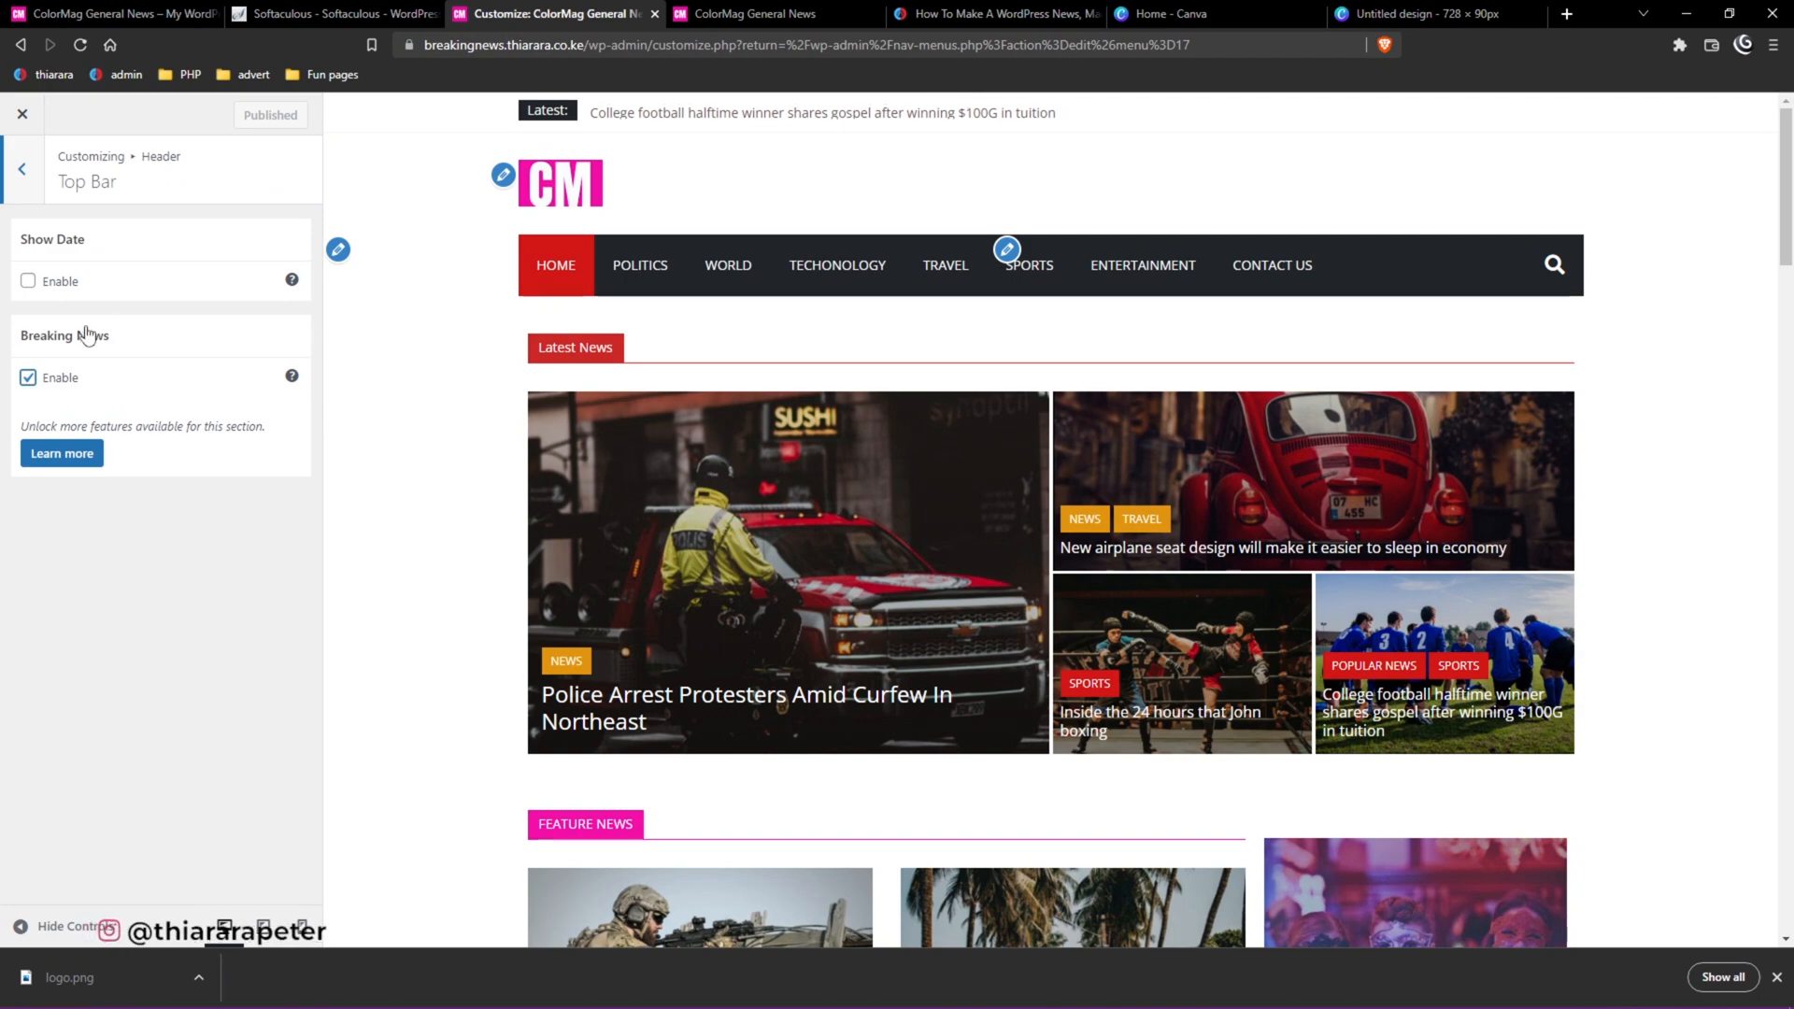
Enable the top bar date with Theme Default Setting format, then open Primary Header.
{"action": "left_click", "coordinate": [28, 280]}
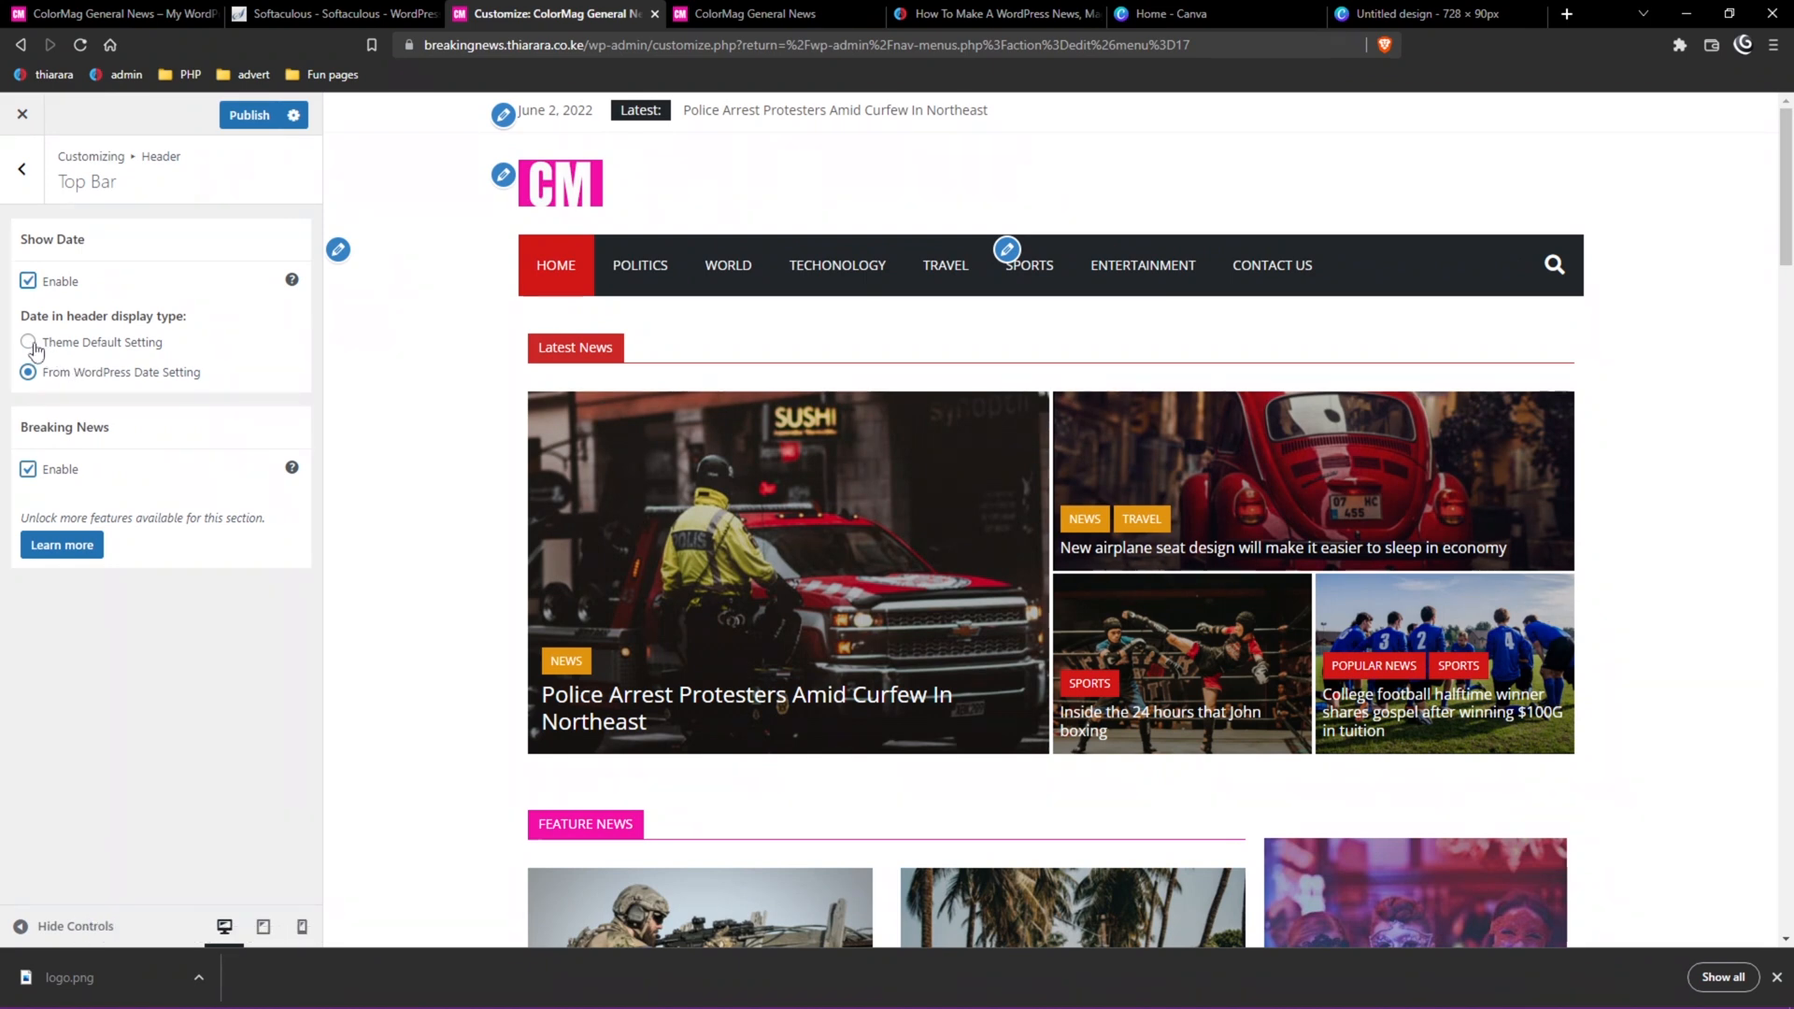
{"action": "left_click", "coordinate": [29, 343]}
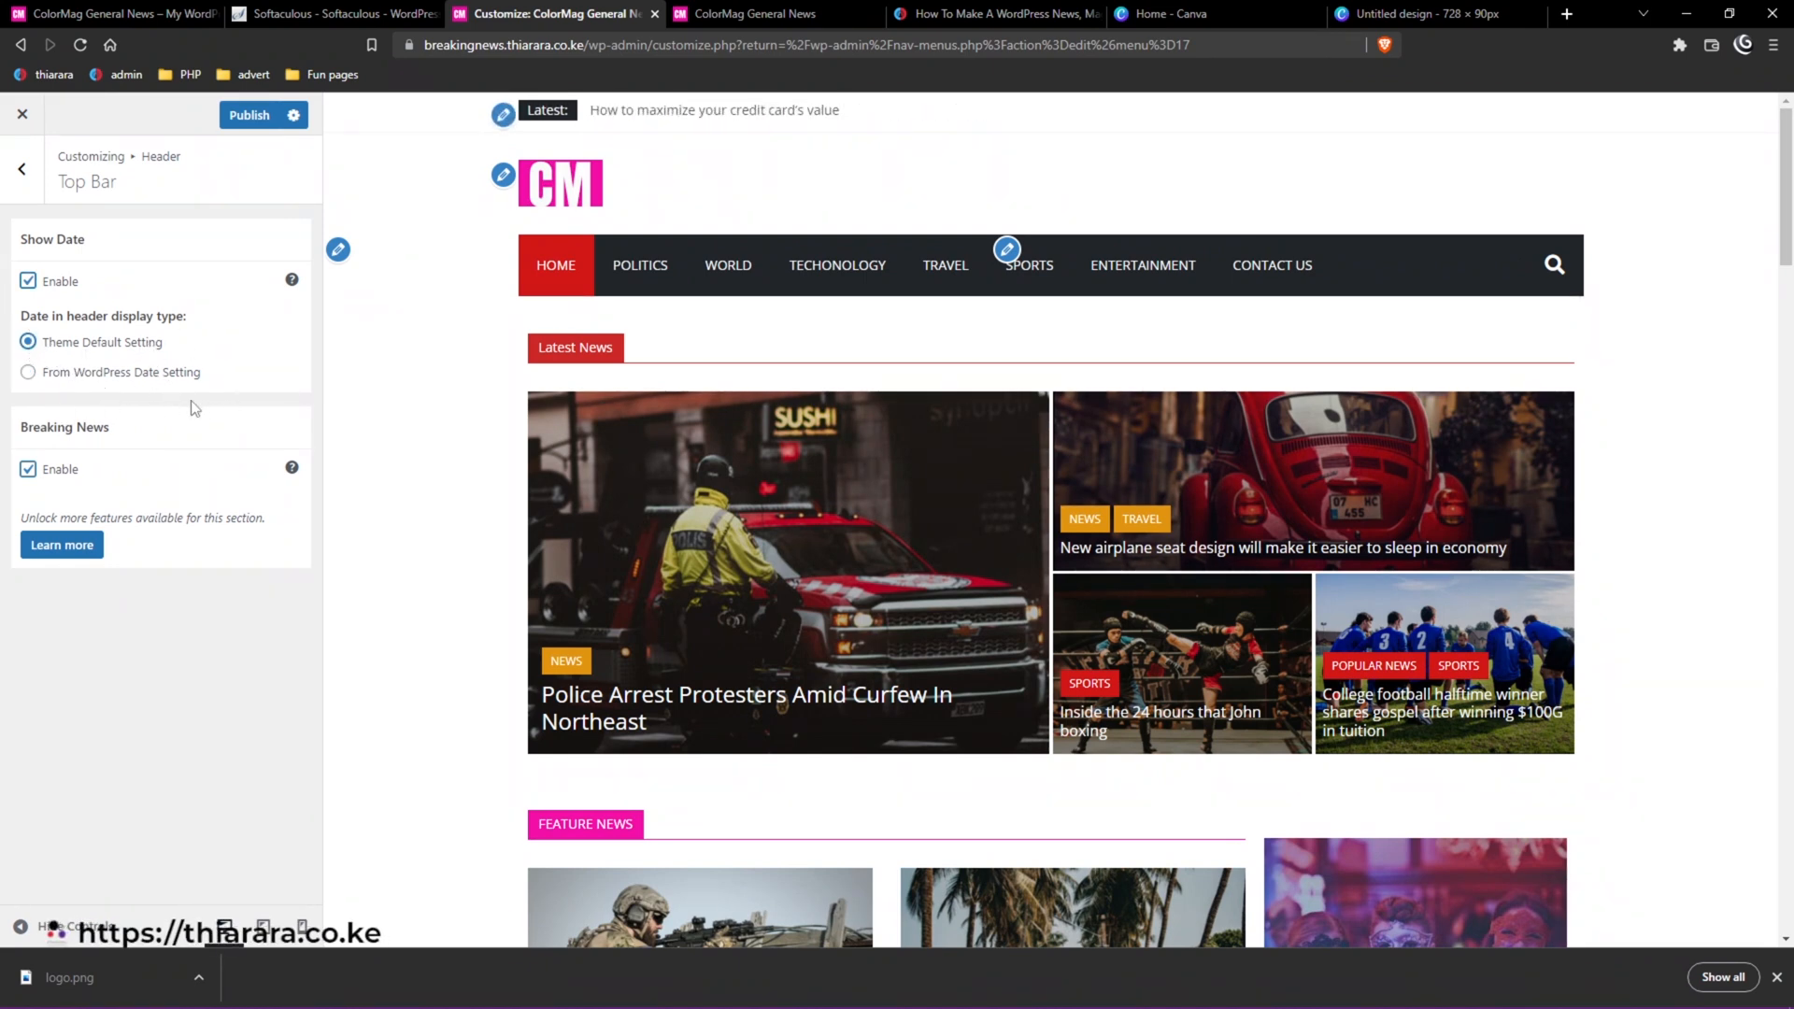
{"action": "left_click", "coordinate": [39, 180]}
{"action": "left_click", "coordinate": [58, 361]}
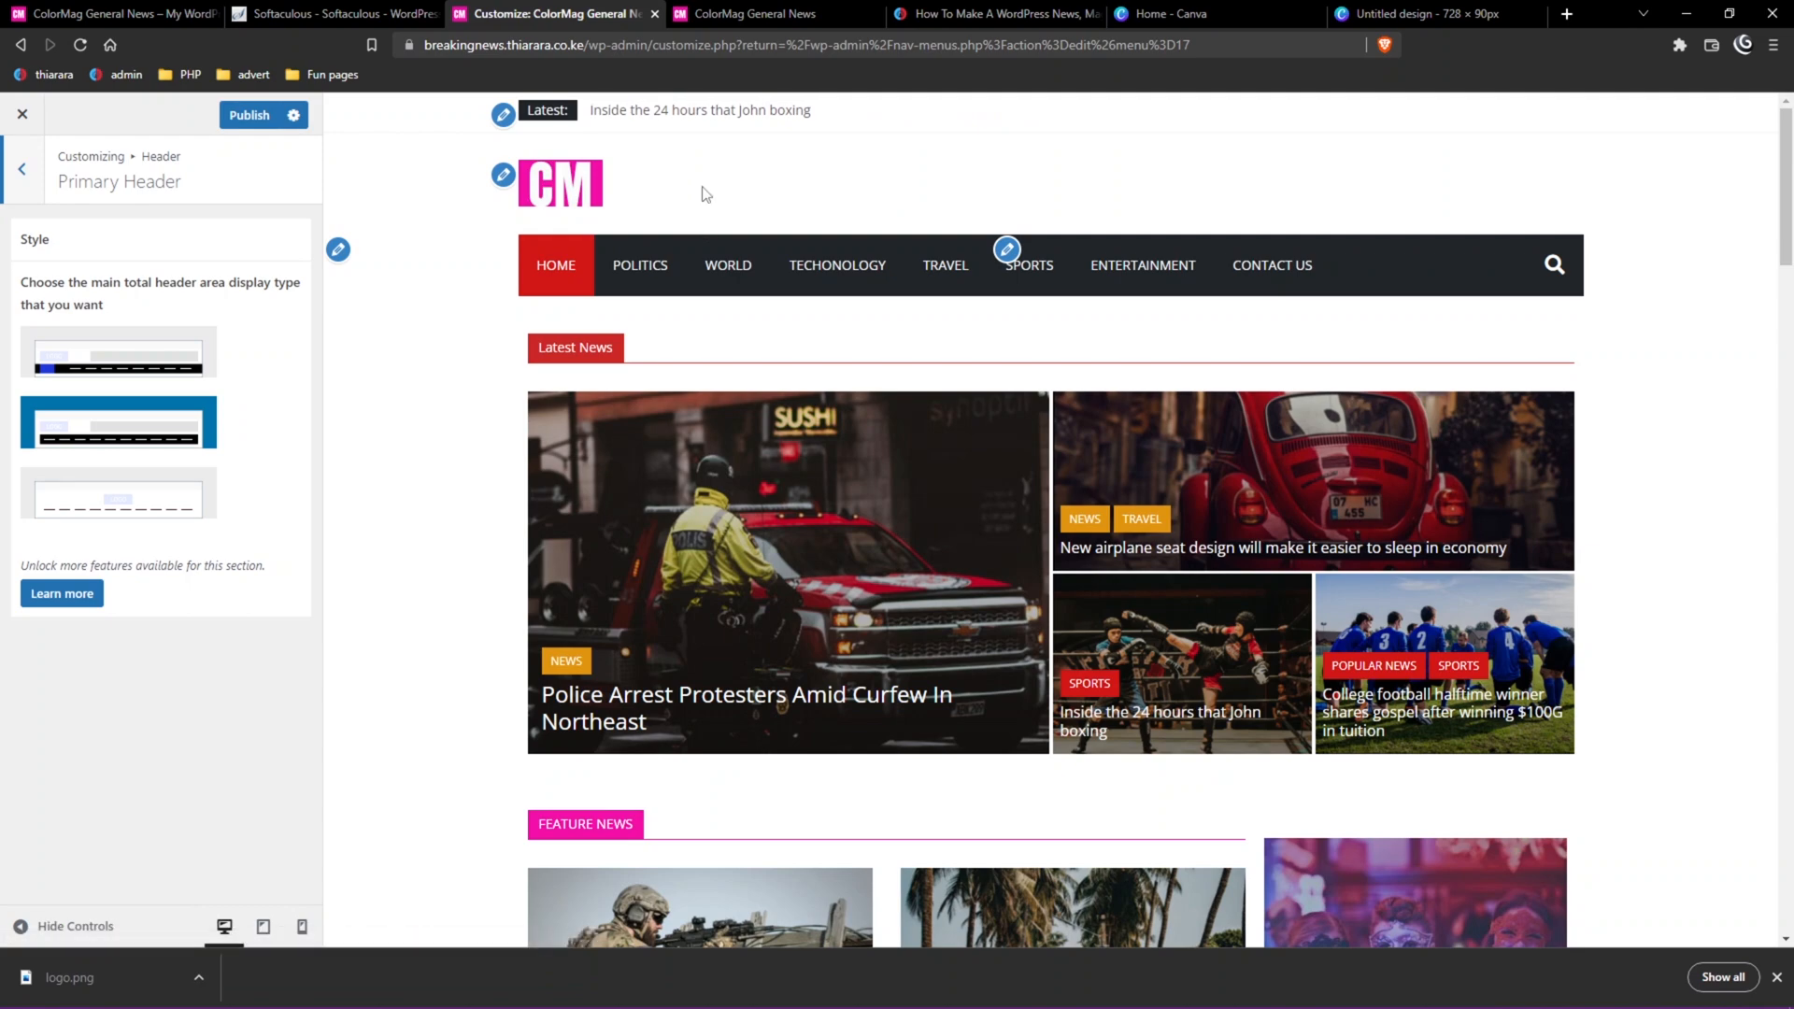
Set the Primary Header style to the third layout, with the logo centred above the menu.
{"action": "left_click", "coordinate": [106, 506]}
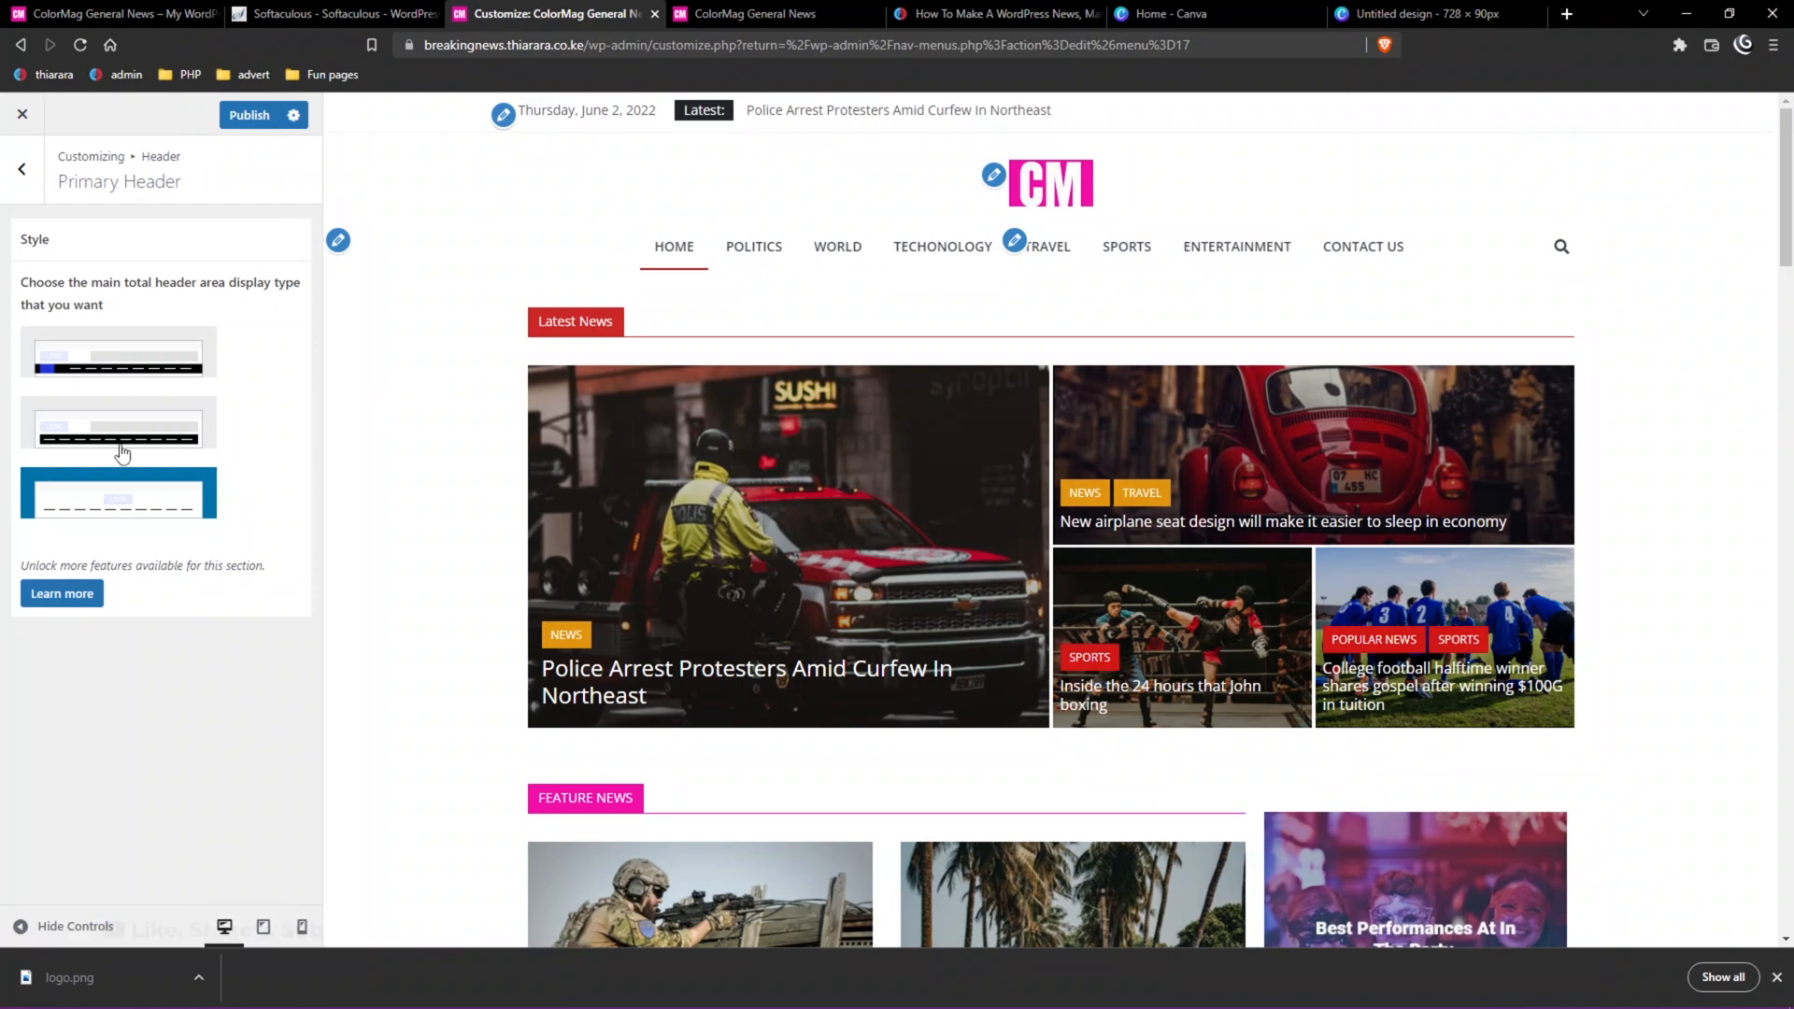
{"action": "left_click", "coordinate": [122, 452]}
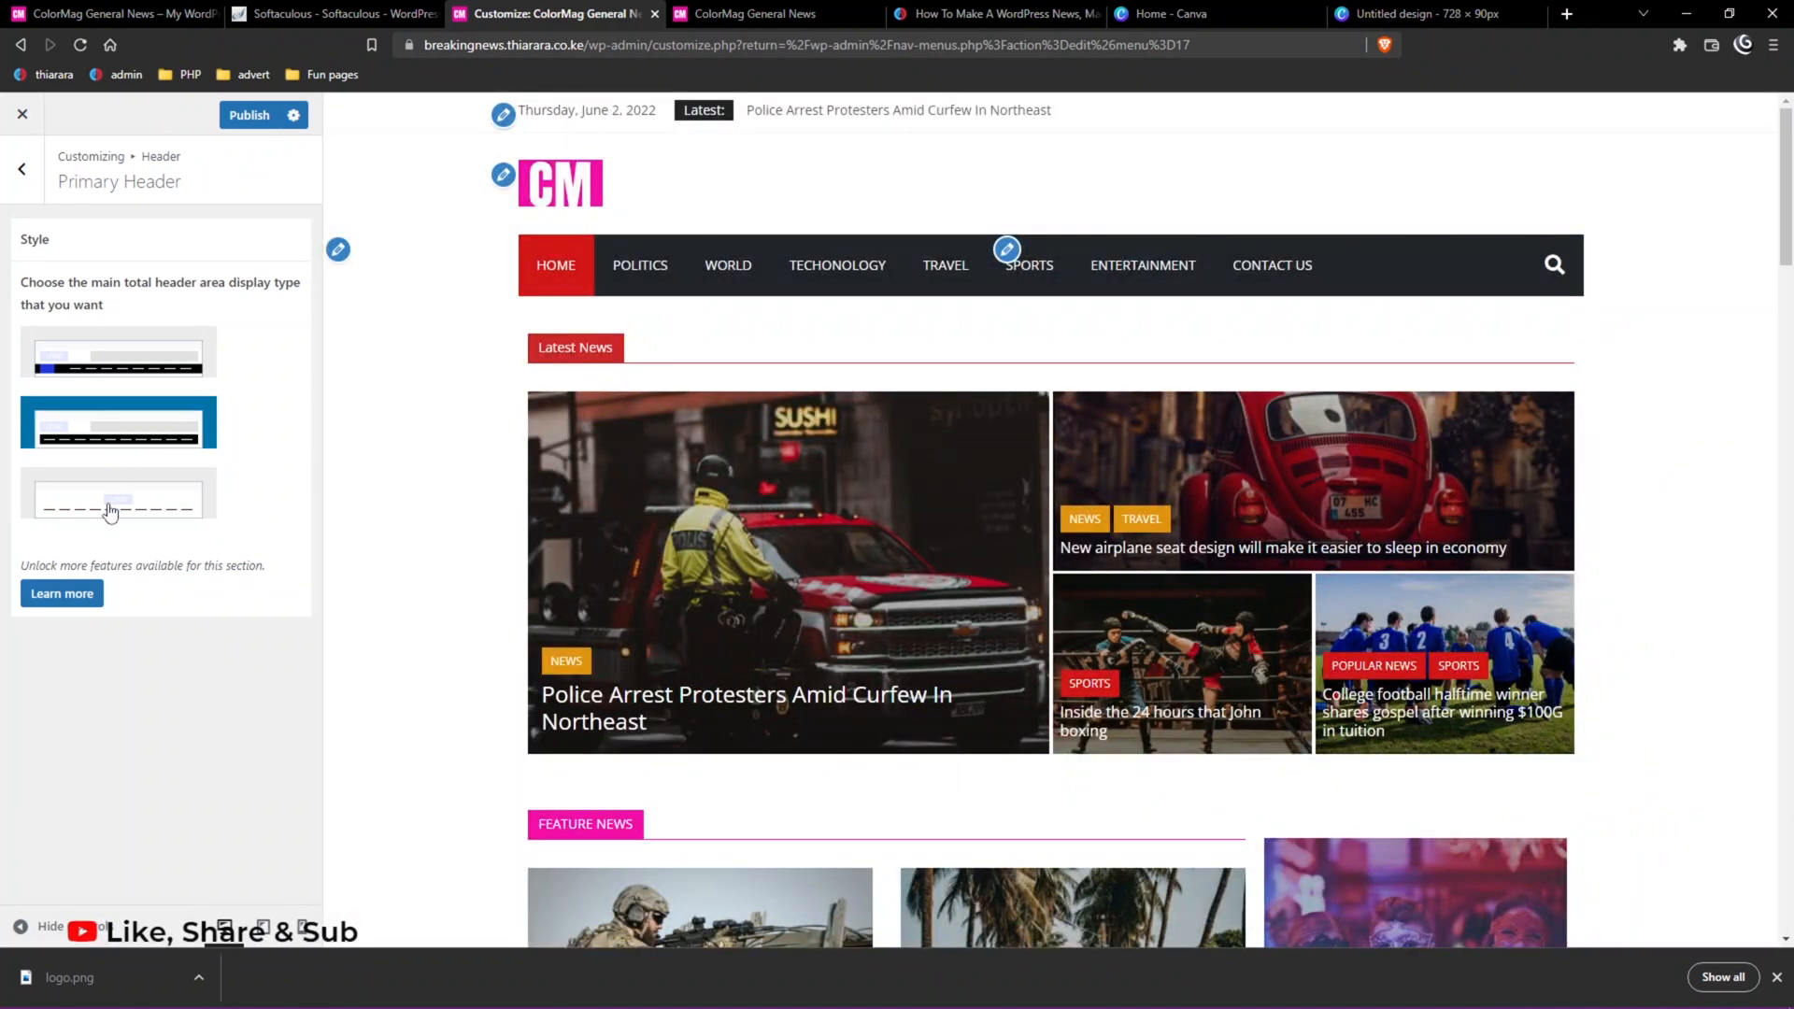
{"action": "left_click", "coordinate": [110, 513]}
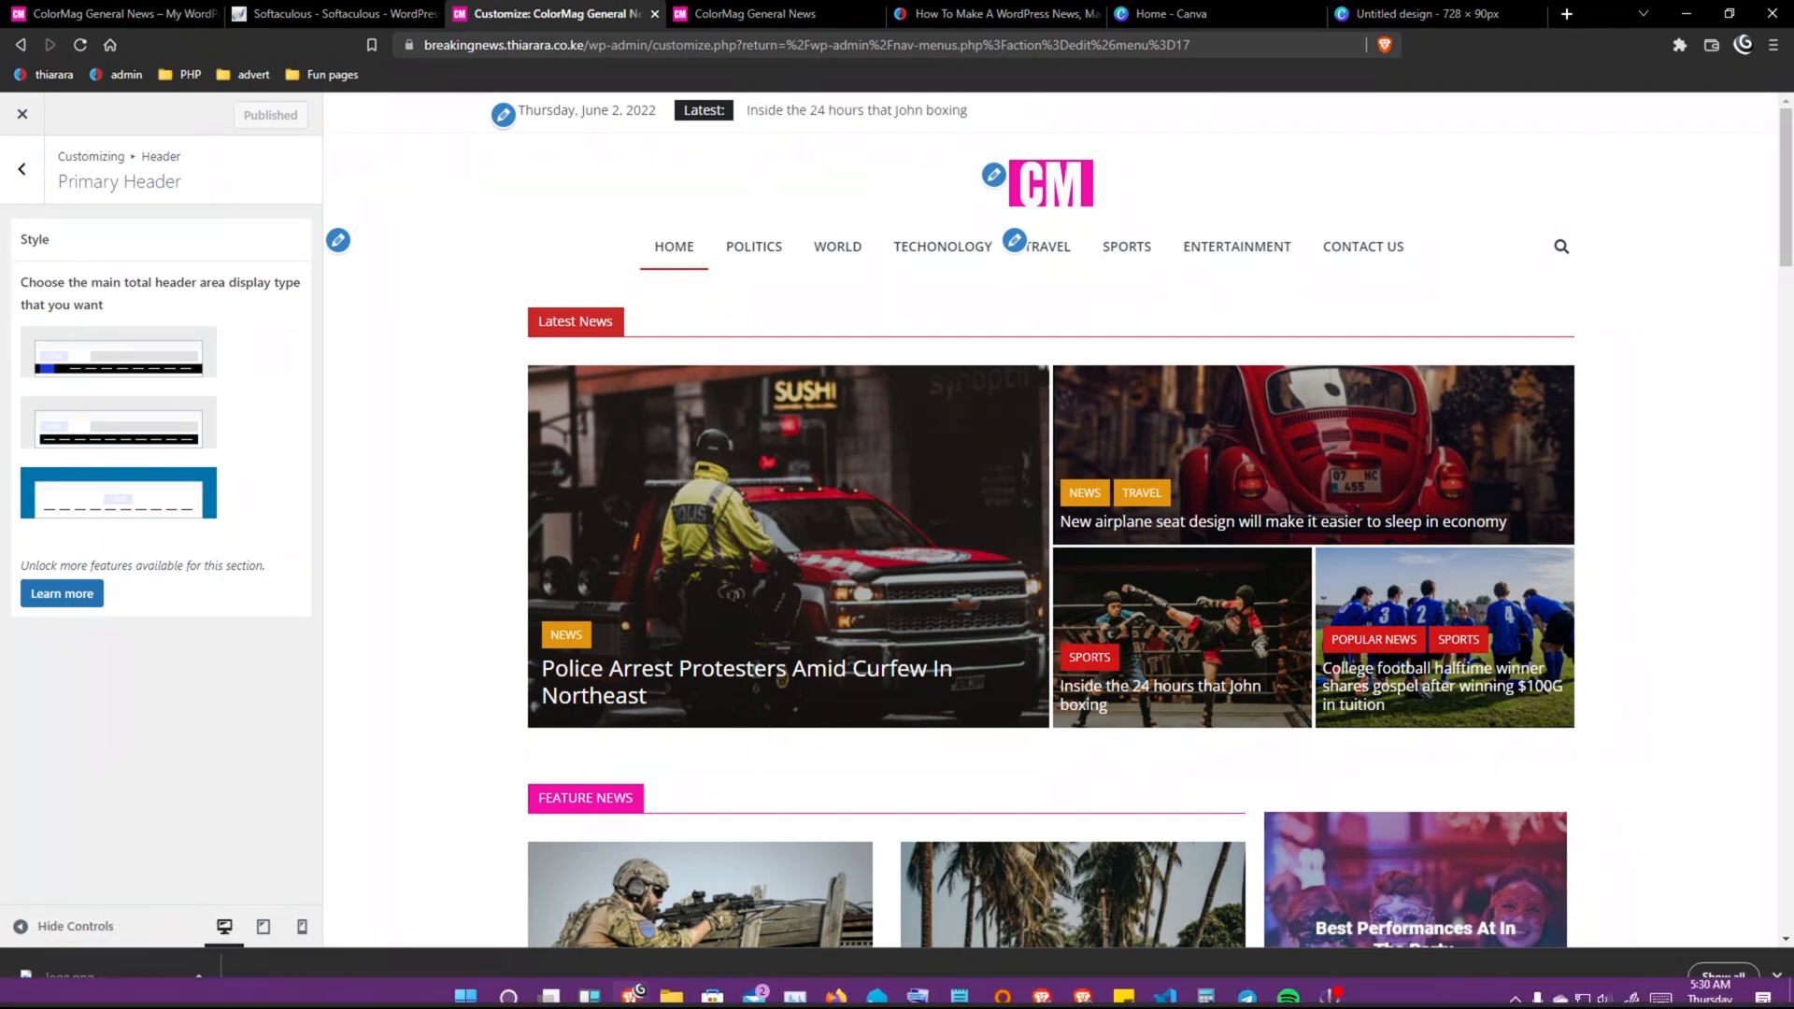
{"action": "left_click", "coordinate": [1776, 978]}
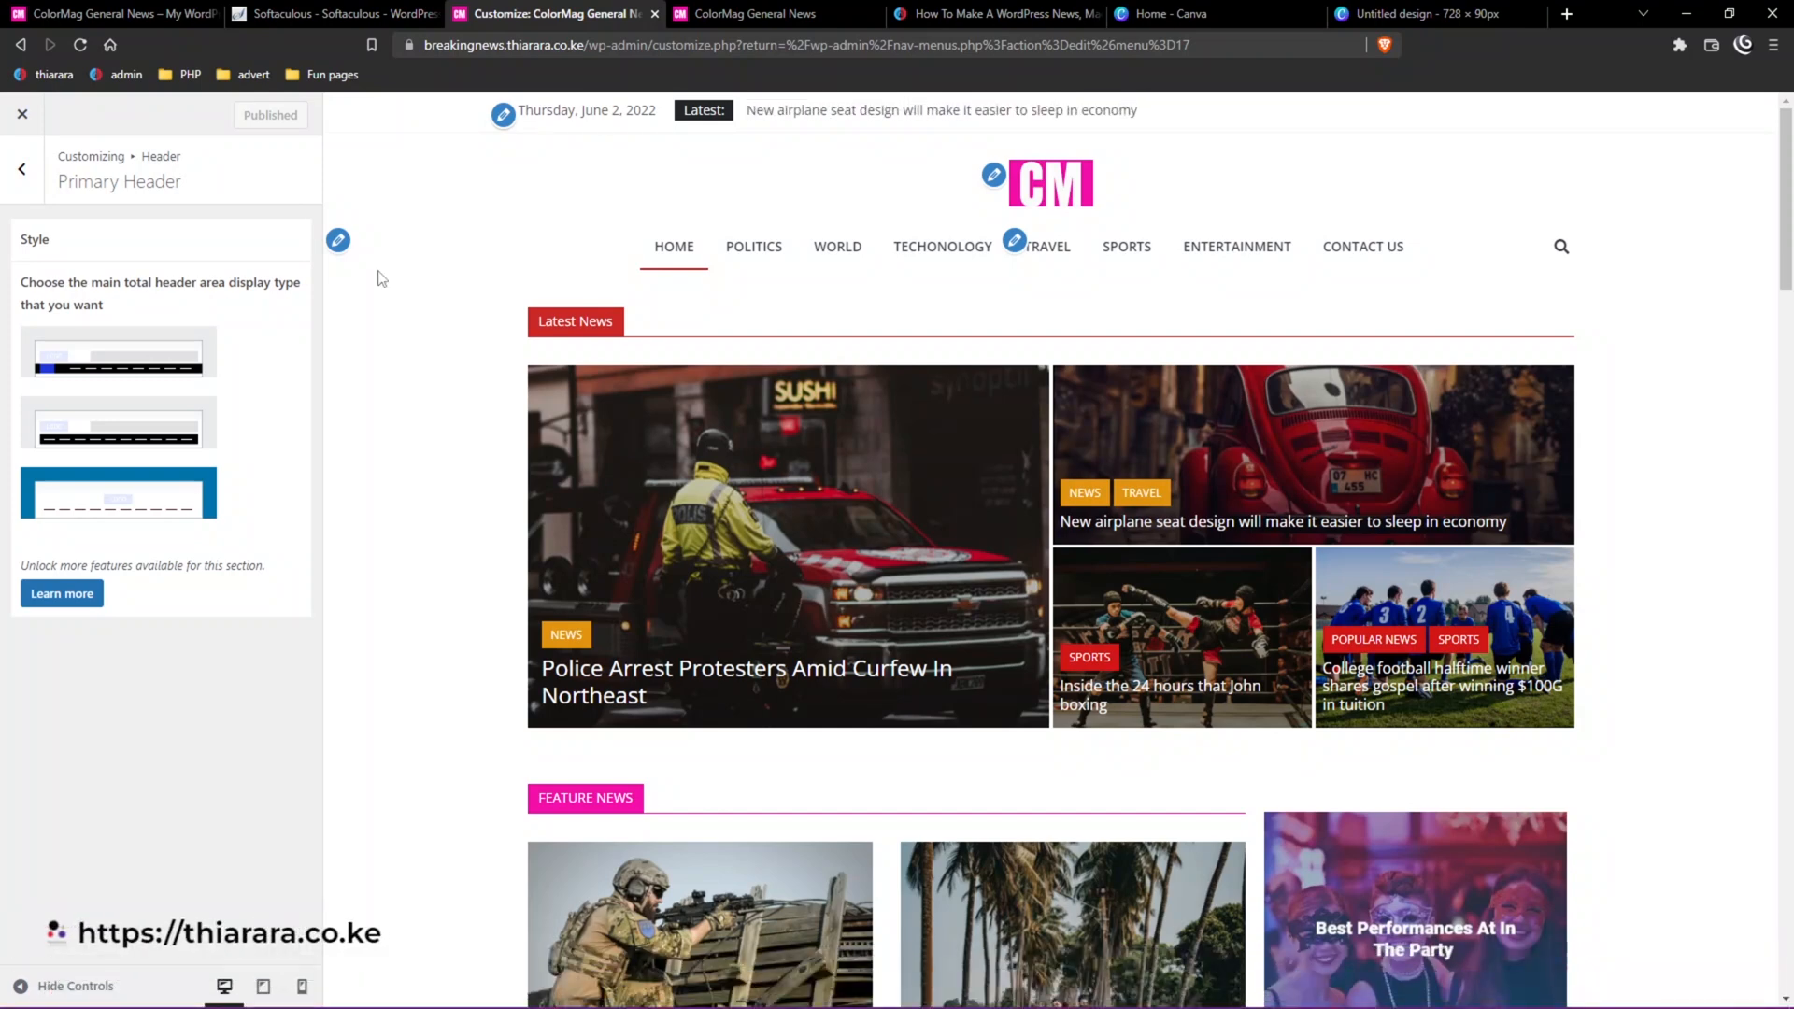
Enable Show Home Icon in the Primary Menu options and publish the change.
{"action": "left_click", "coordinate": [6, 190]}
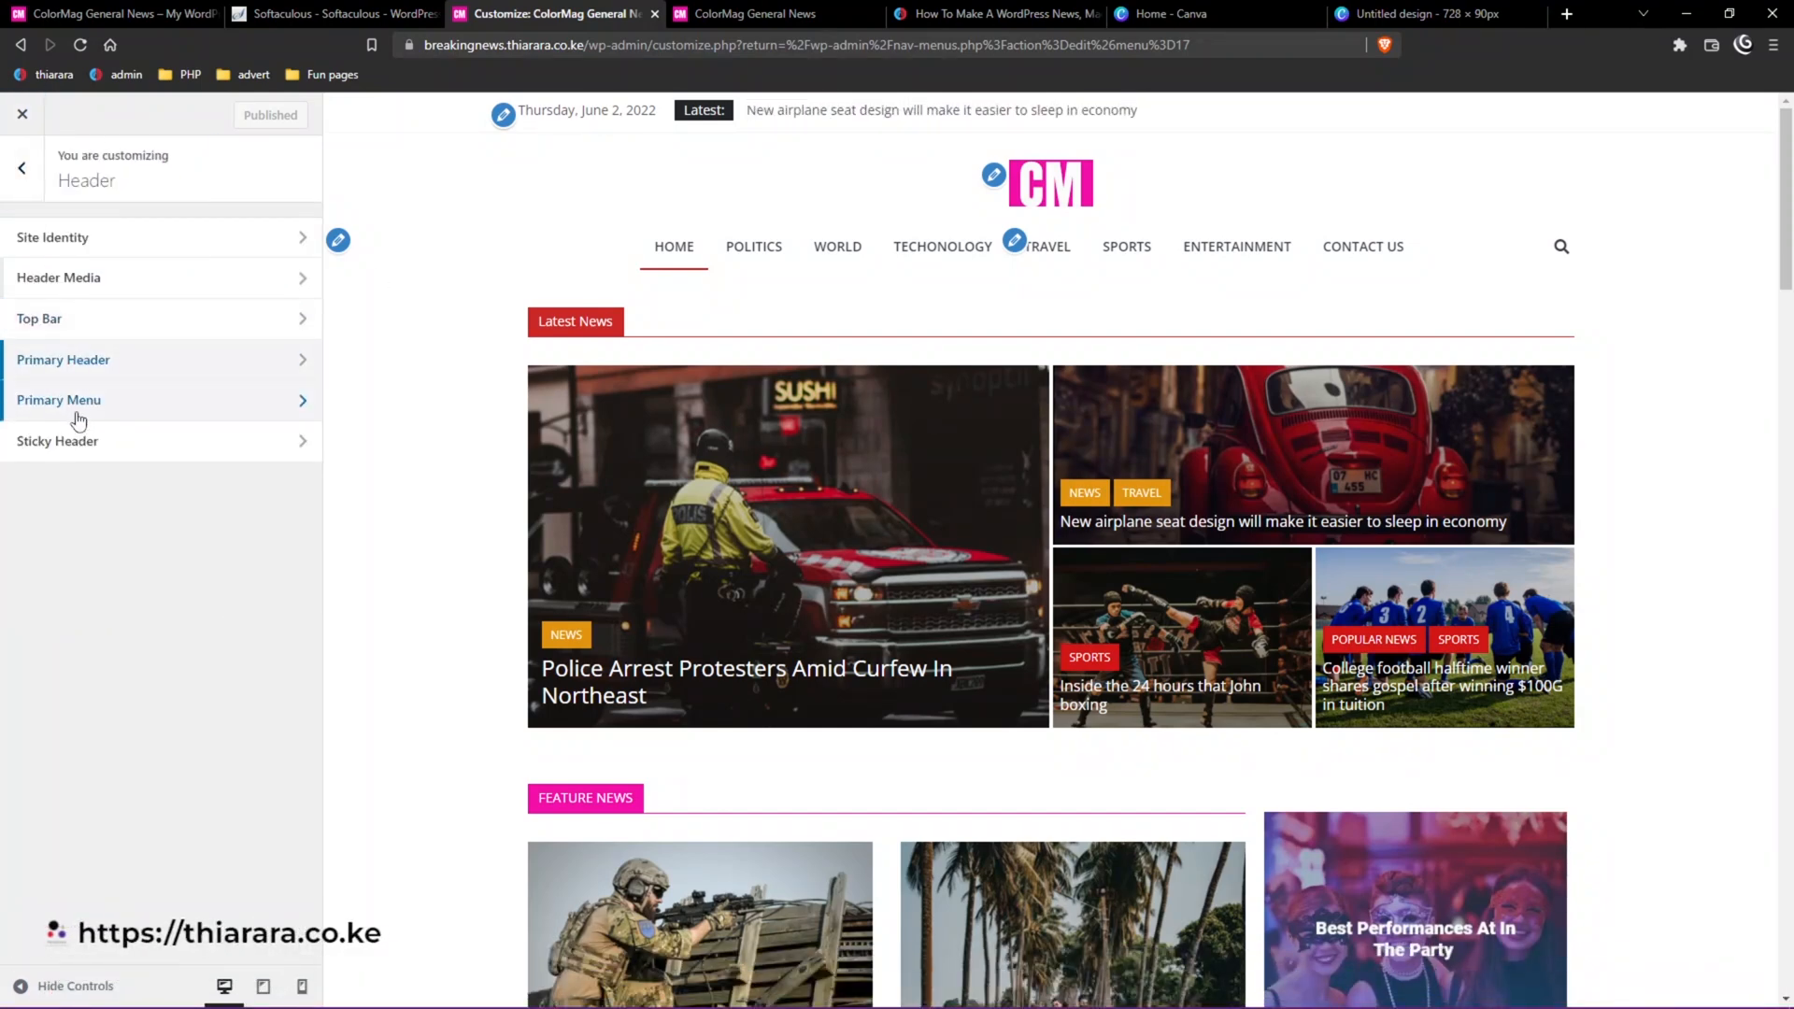
{"action": "left_click", "coordinate": [79, 402]}
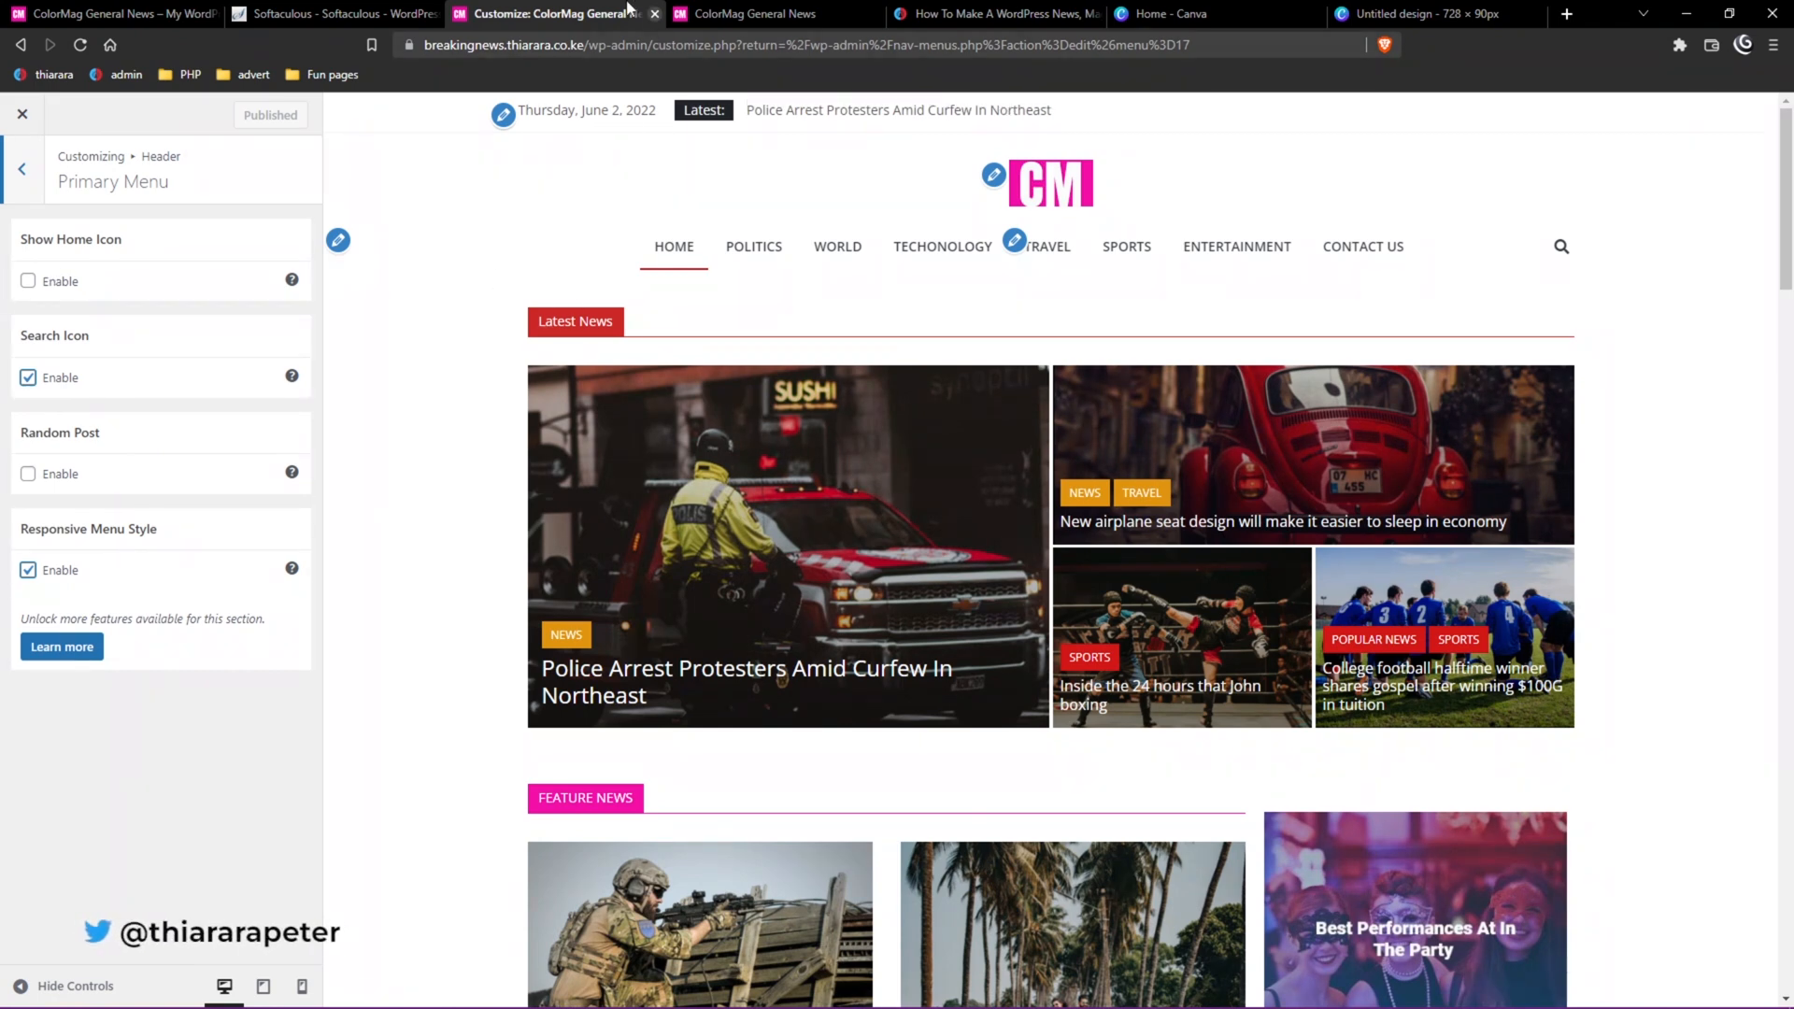
{"action": "left_click", "coordinate": [112, 14]}
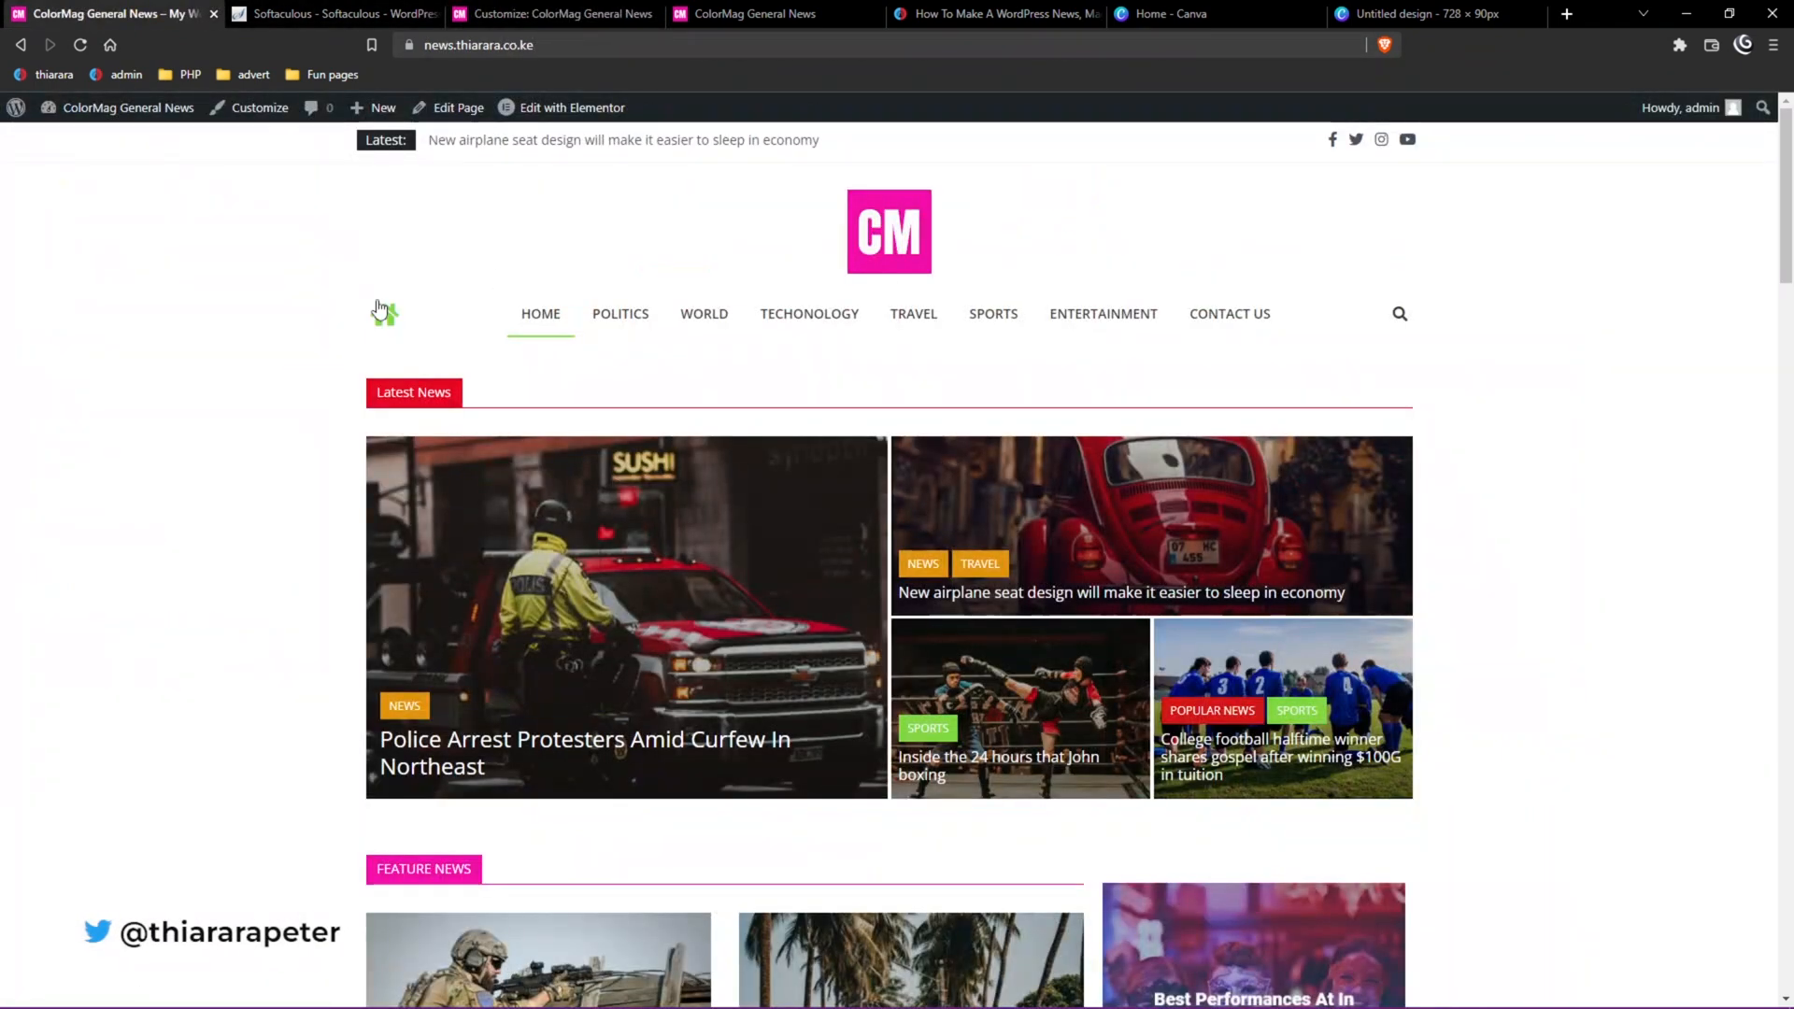
{"action": "left_click", "coordinate": [626, 11]}
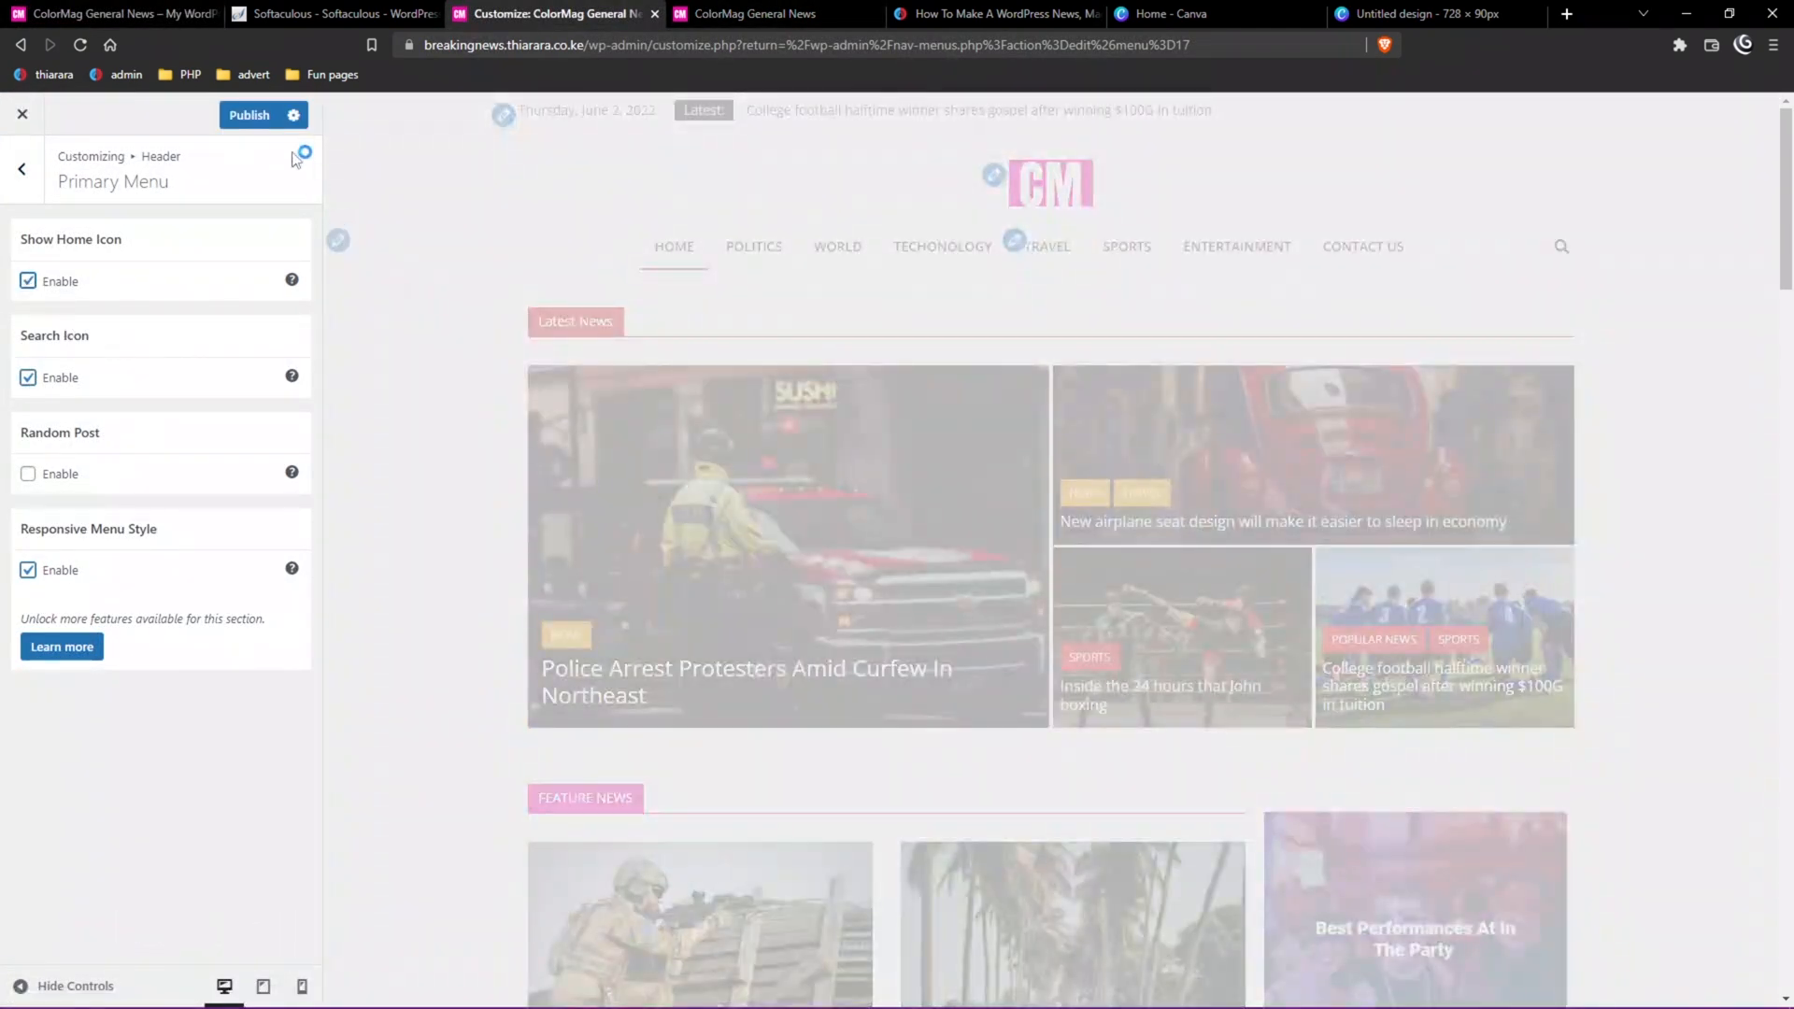
{"action": "left_click", "coordinate": [250, 115]}
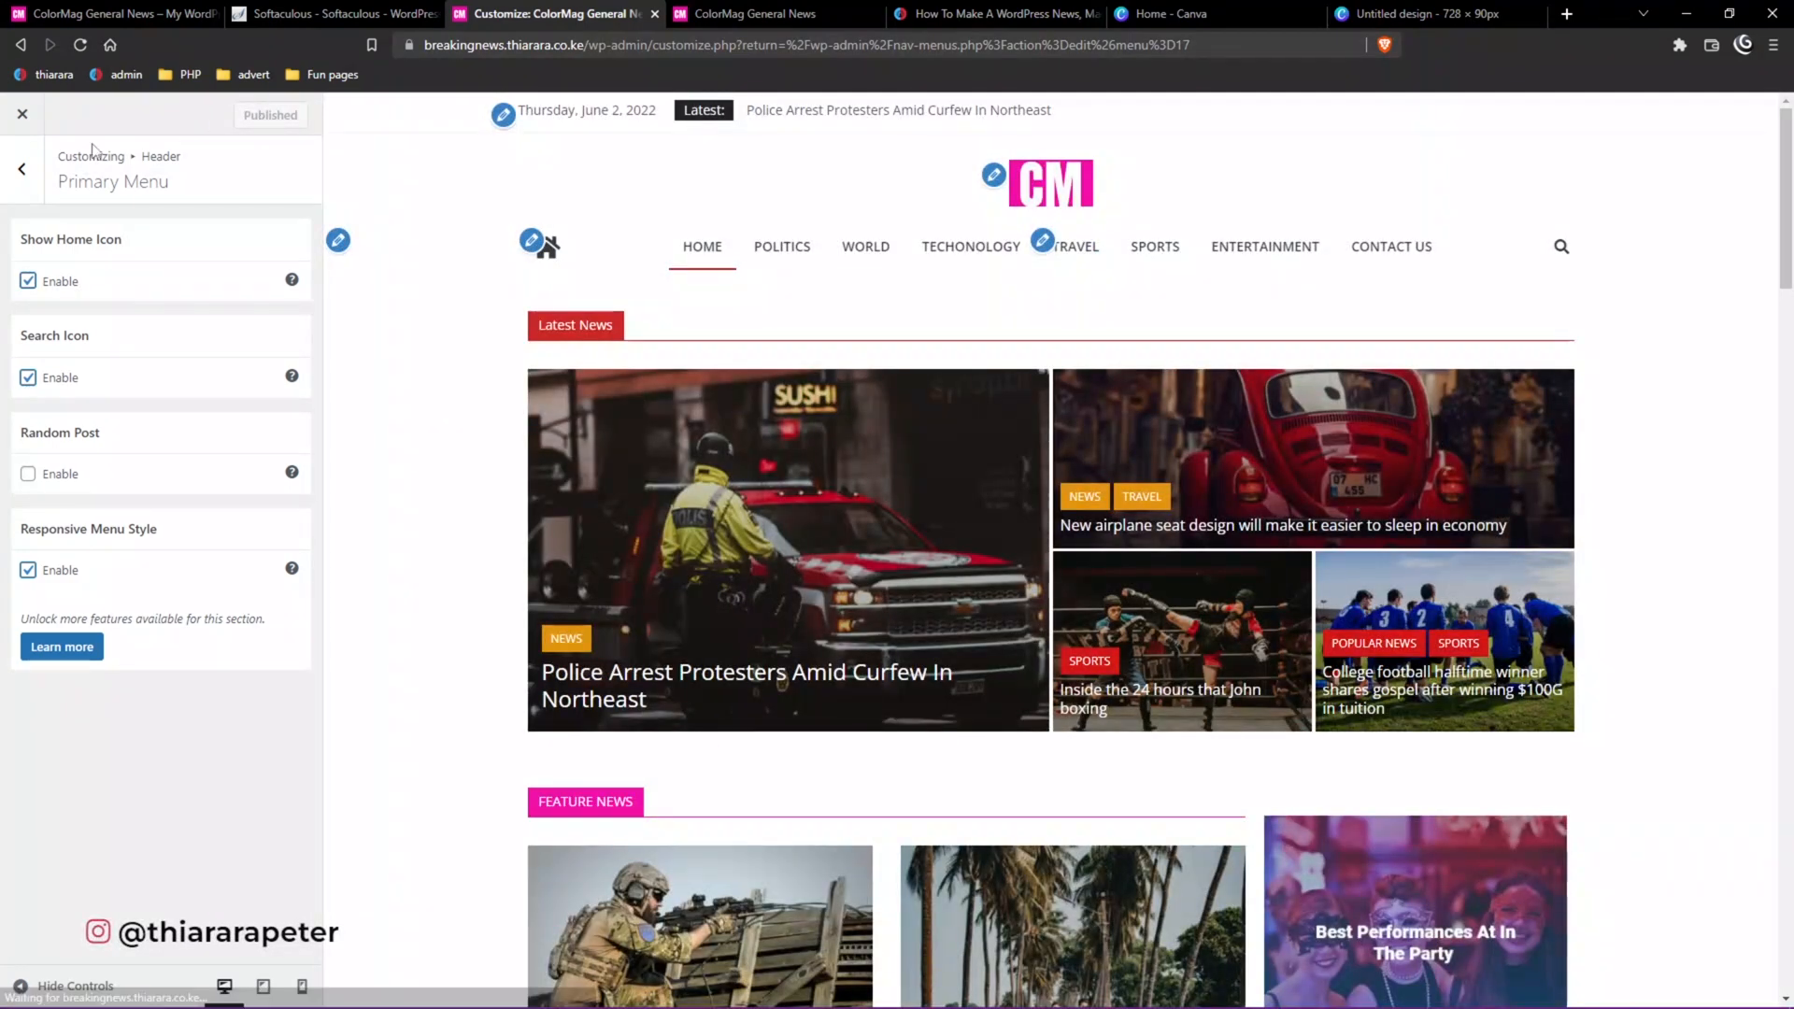
Open the Sticky Header settings, where Sticky Menu is enabled.
{"action": "left_click", "coordinate": [19, 177]}
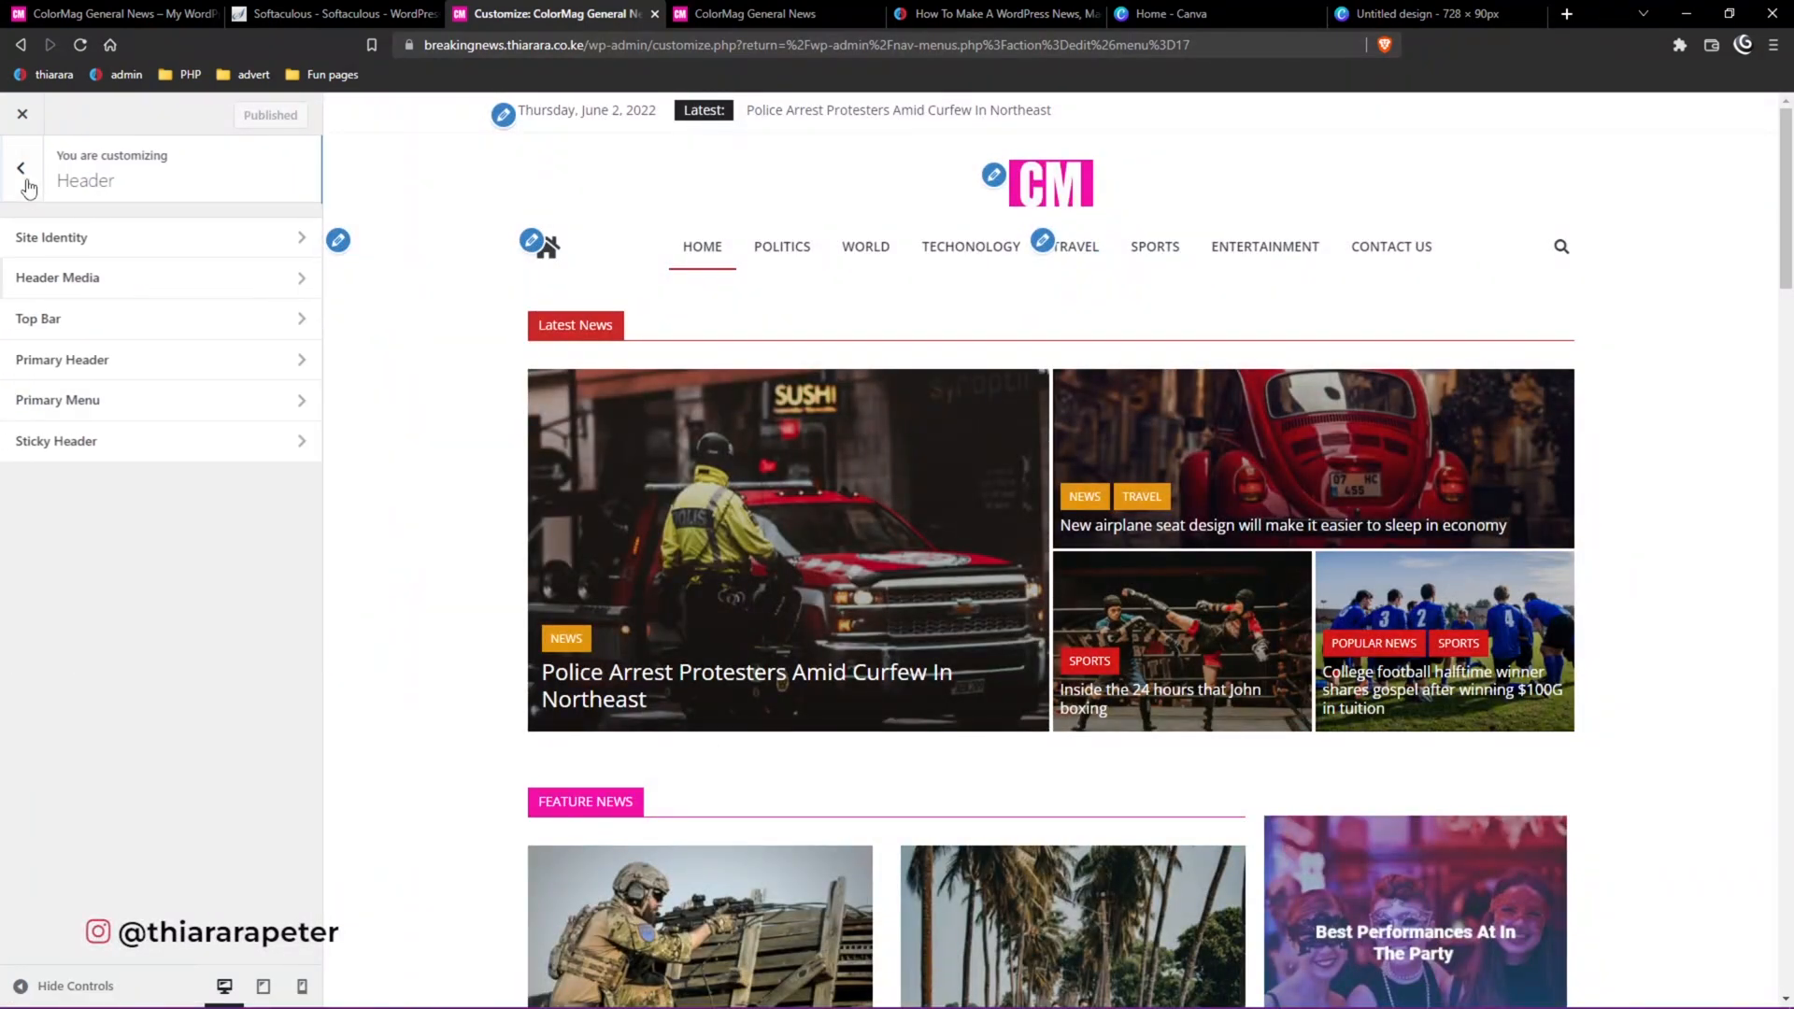
{"action": "left_click", "coordinate": [67, 441]}
{"action": "scroll", "coordinate": [529, 485], "scroll_direction": "down", "scroll_amount": 15}
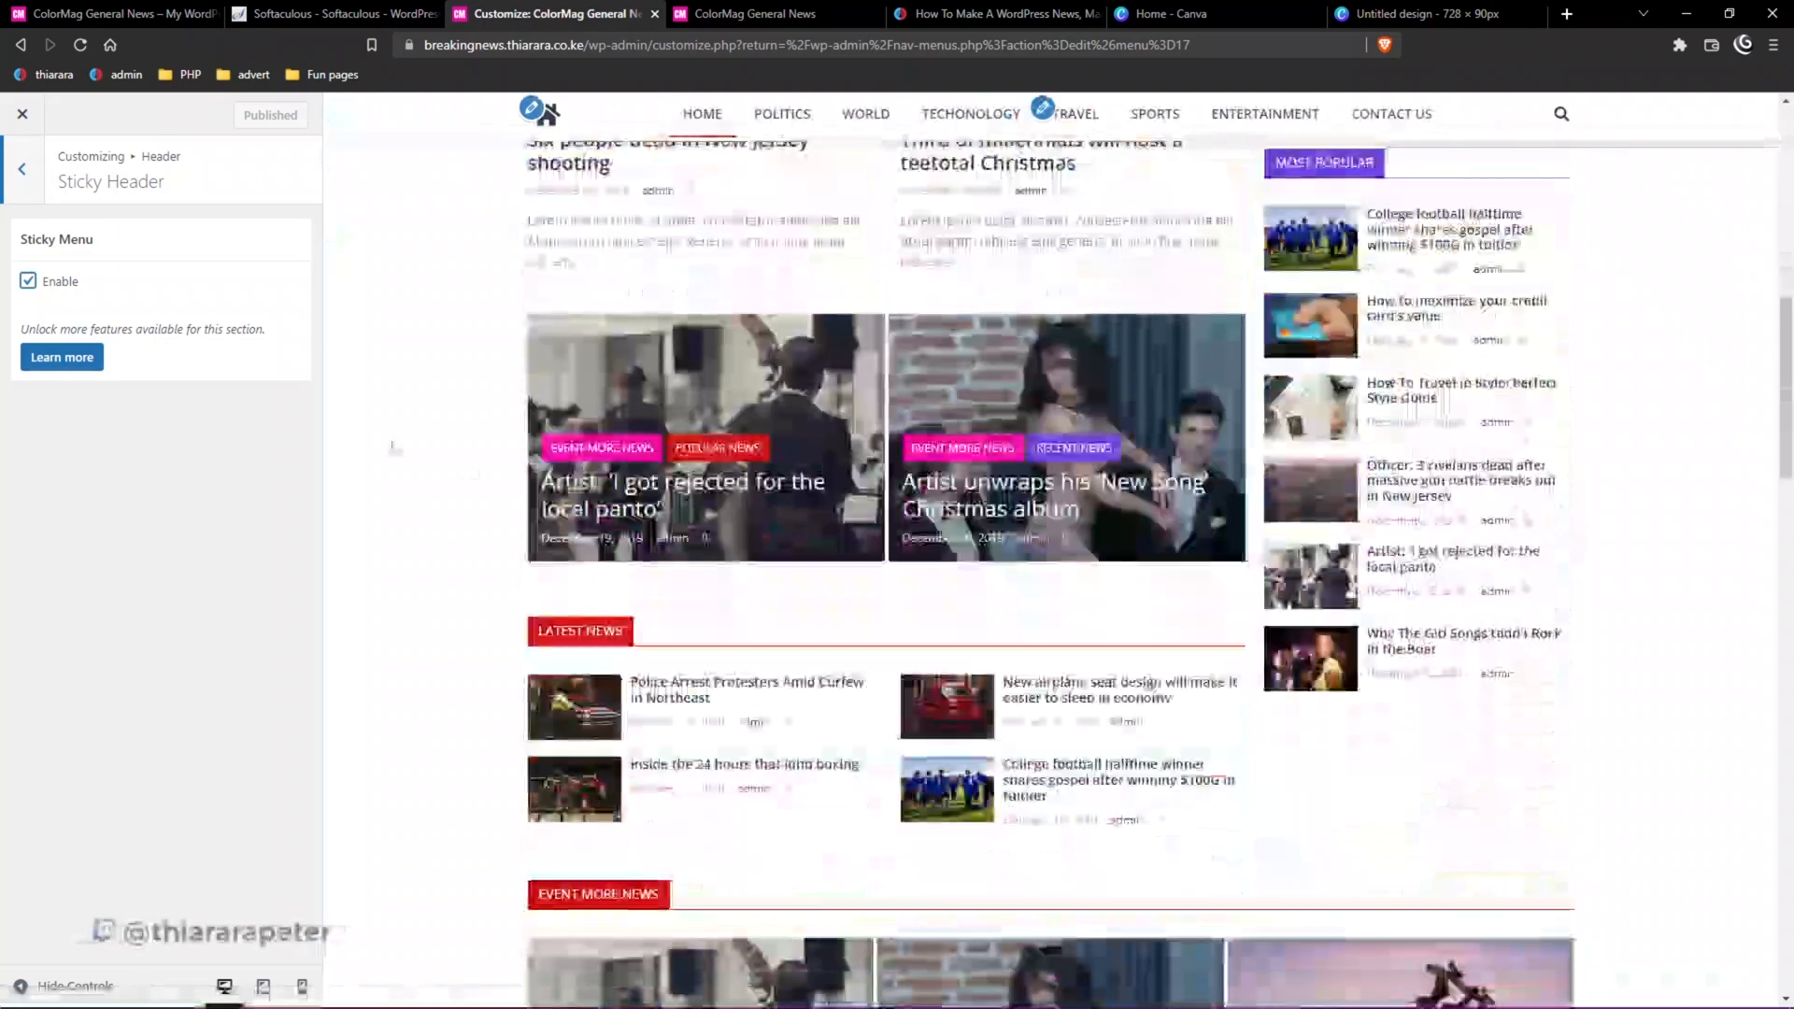
{"action": "scroll", "coordinate": [676, 404], "scroll_direction": "up", "scroll_amount": 15}
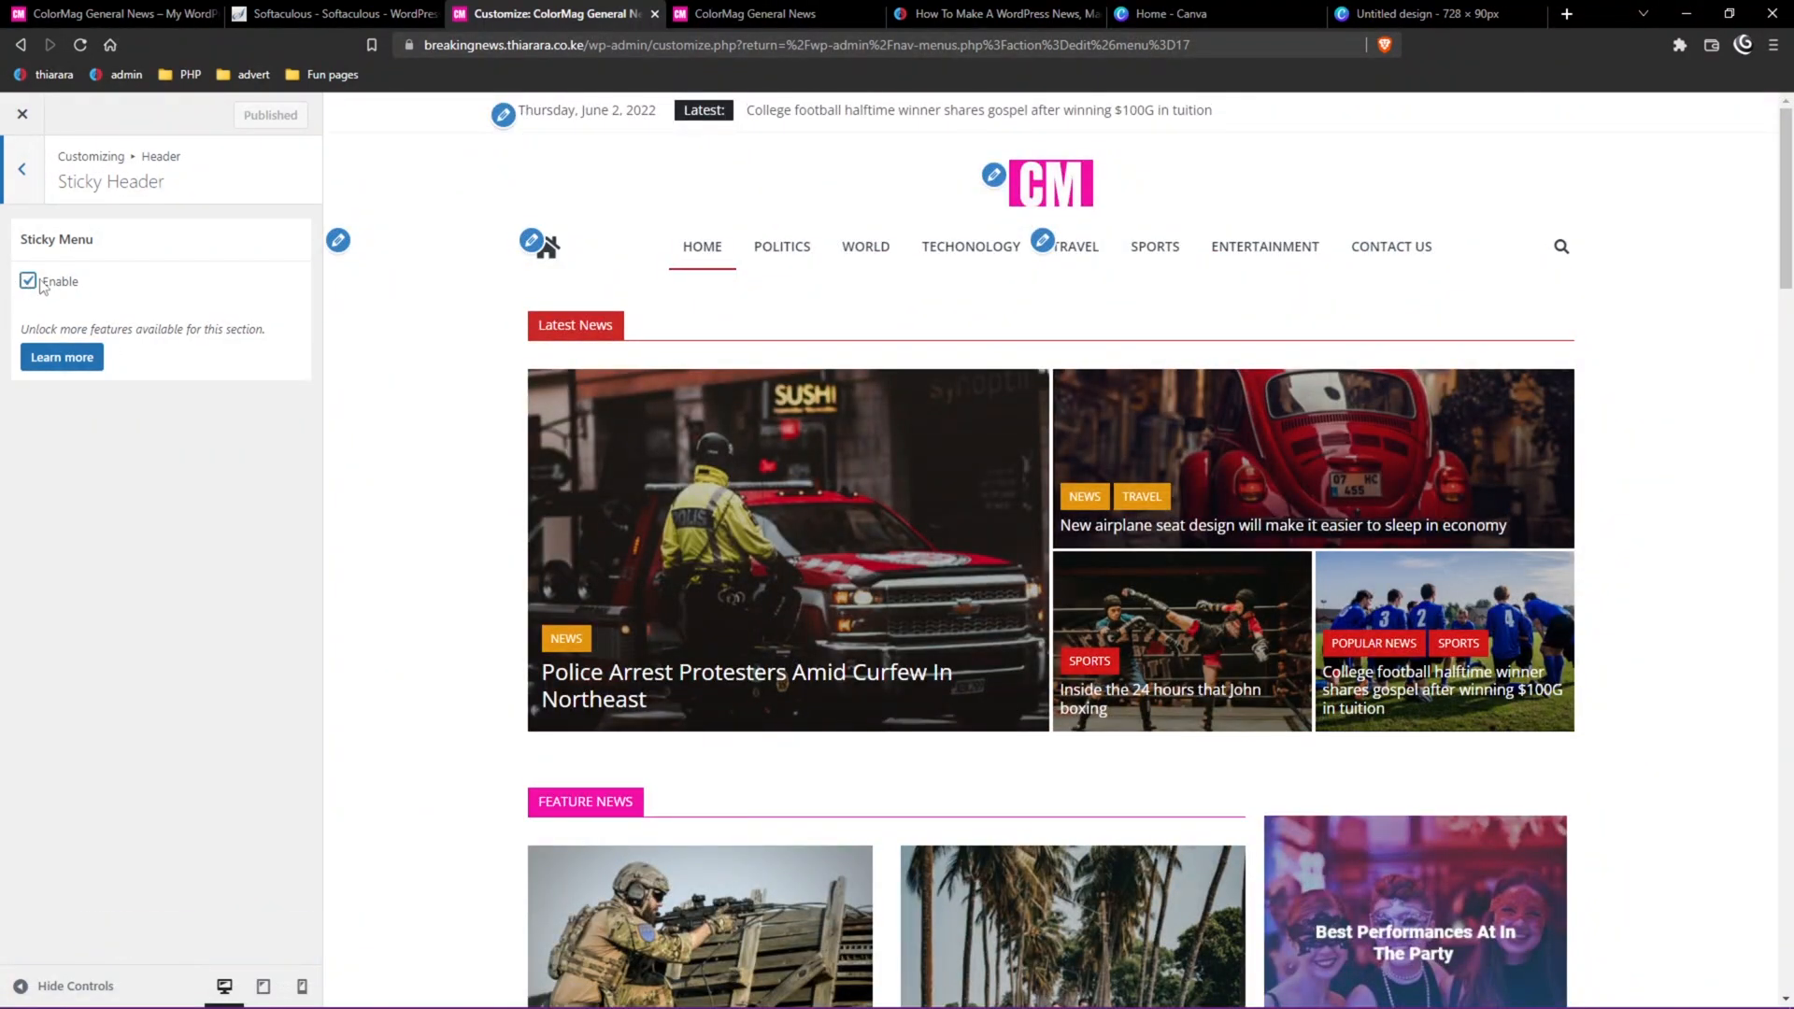
{"action": "left_click", "coordinate": [25, 175]}
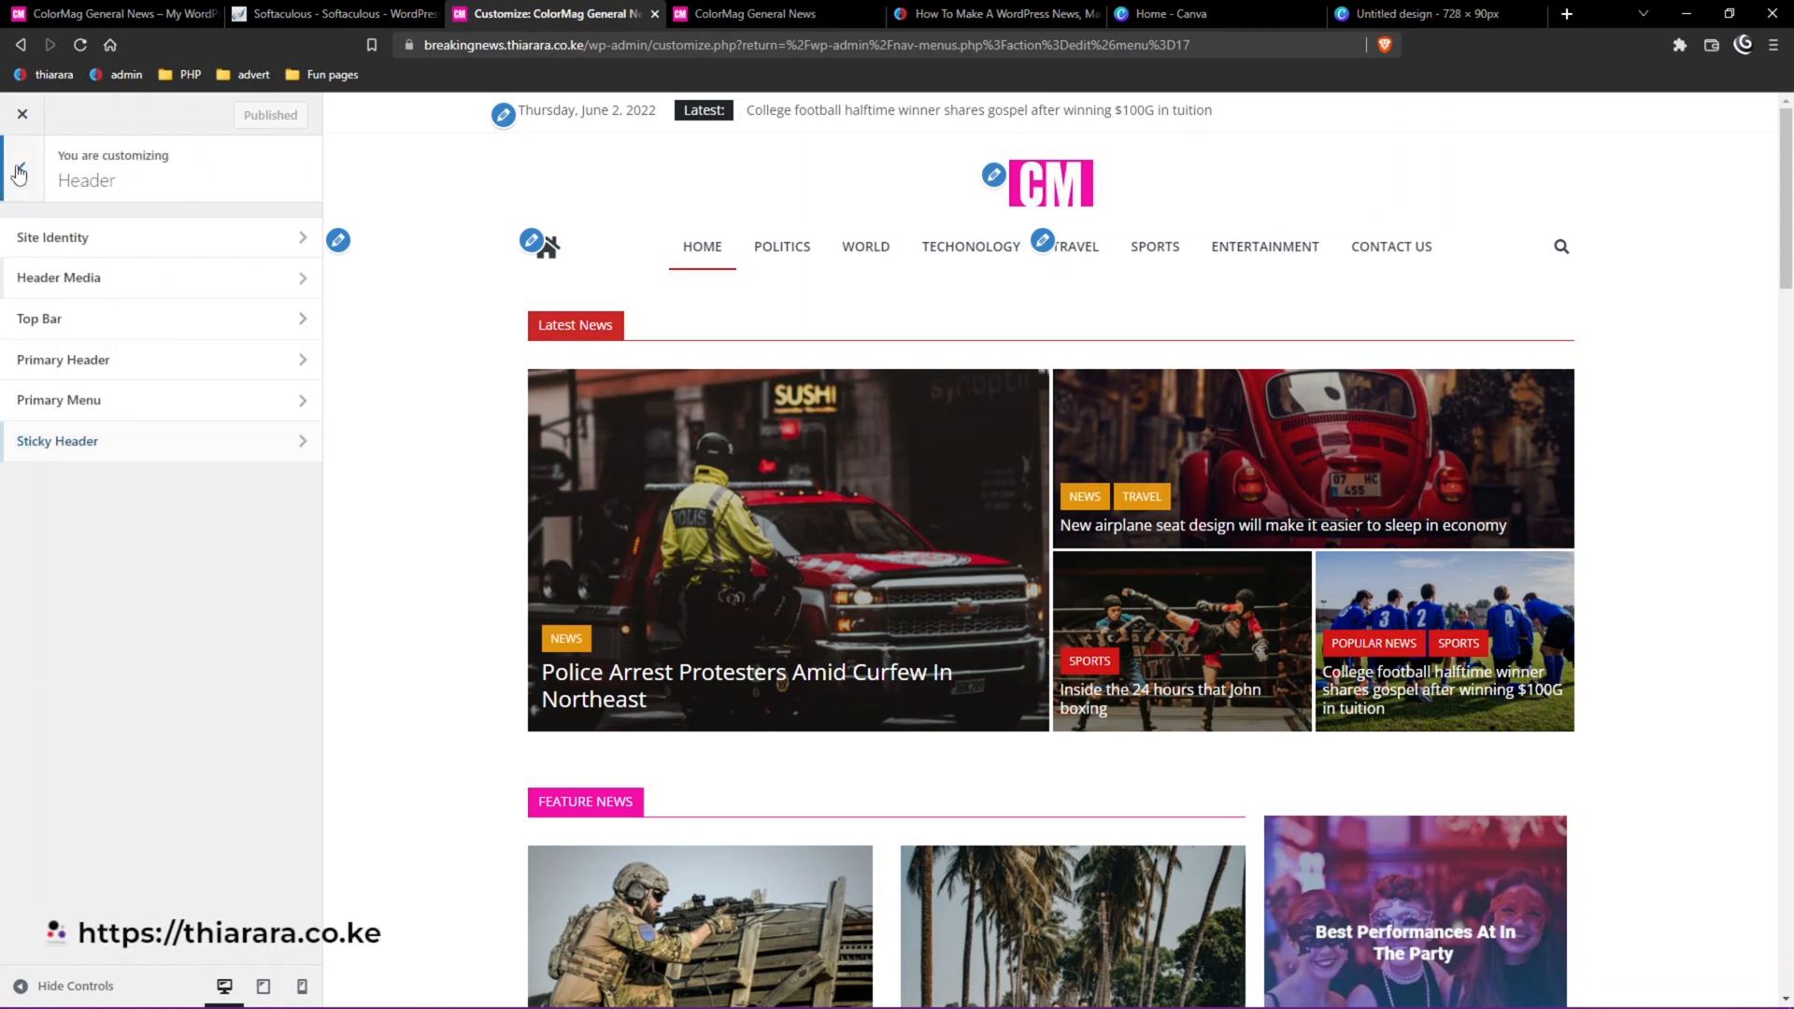
{"action": "left_click", "coordinate": [20, 174]}
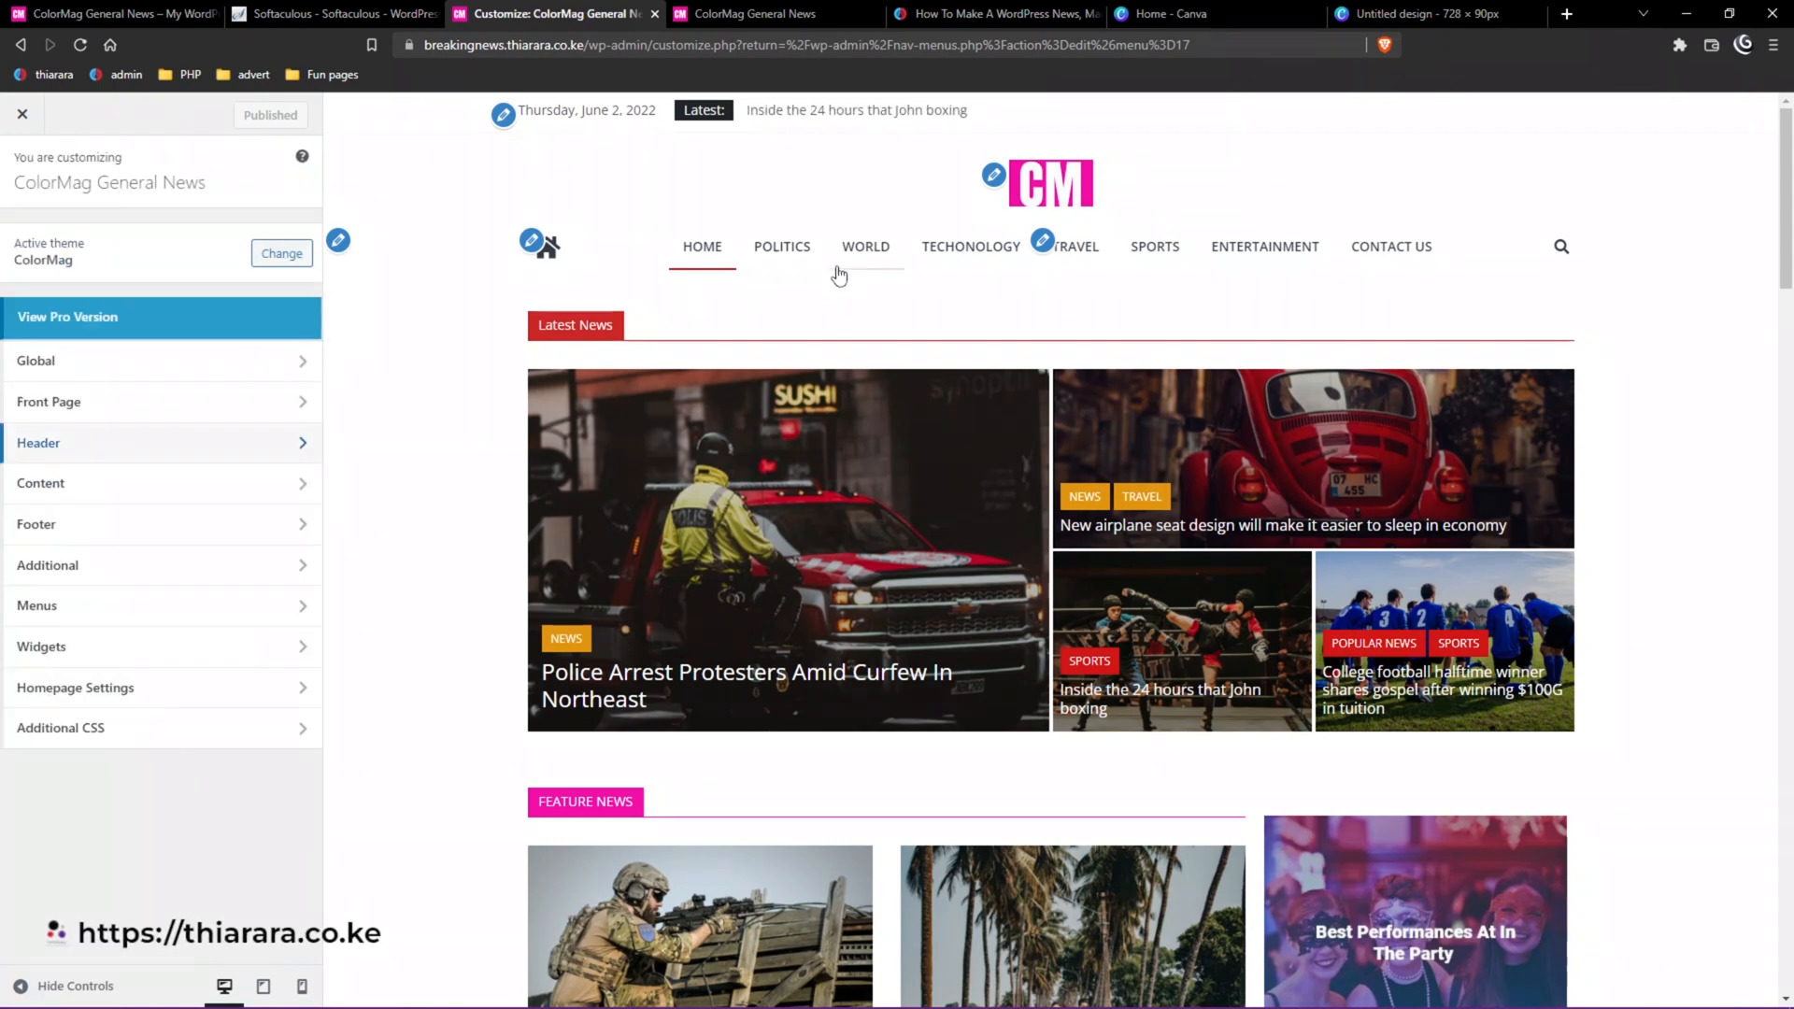
{"action": "scroll", "coordinate": [790, 482], "scroll_direction": "down", "scroll_amount": 20}
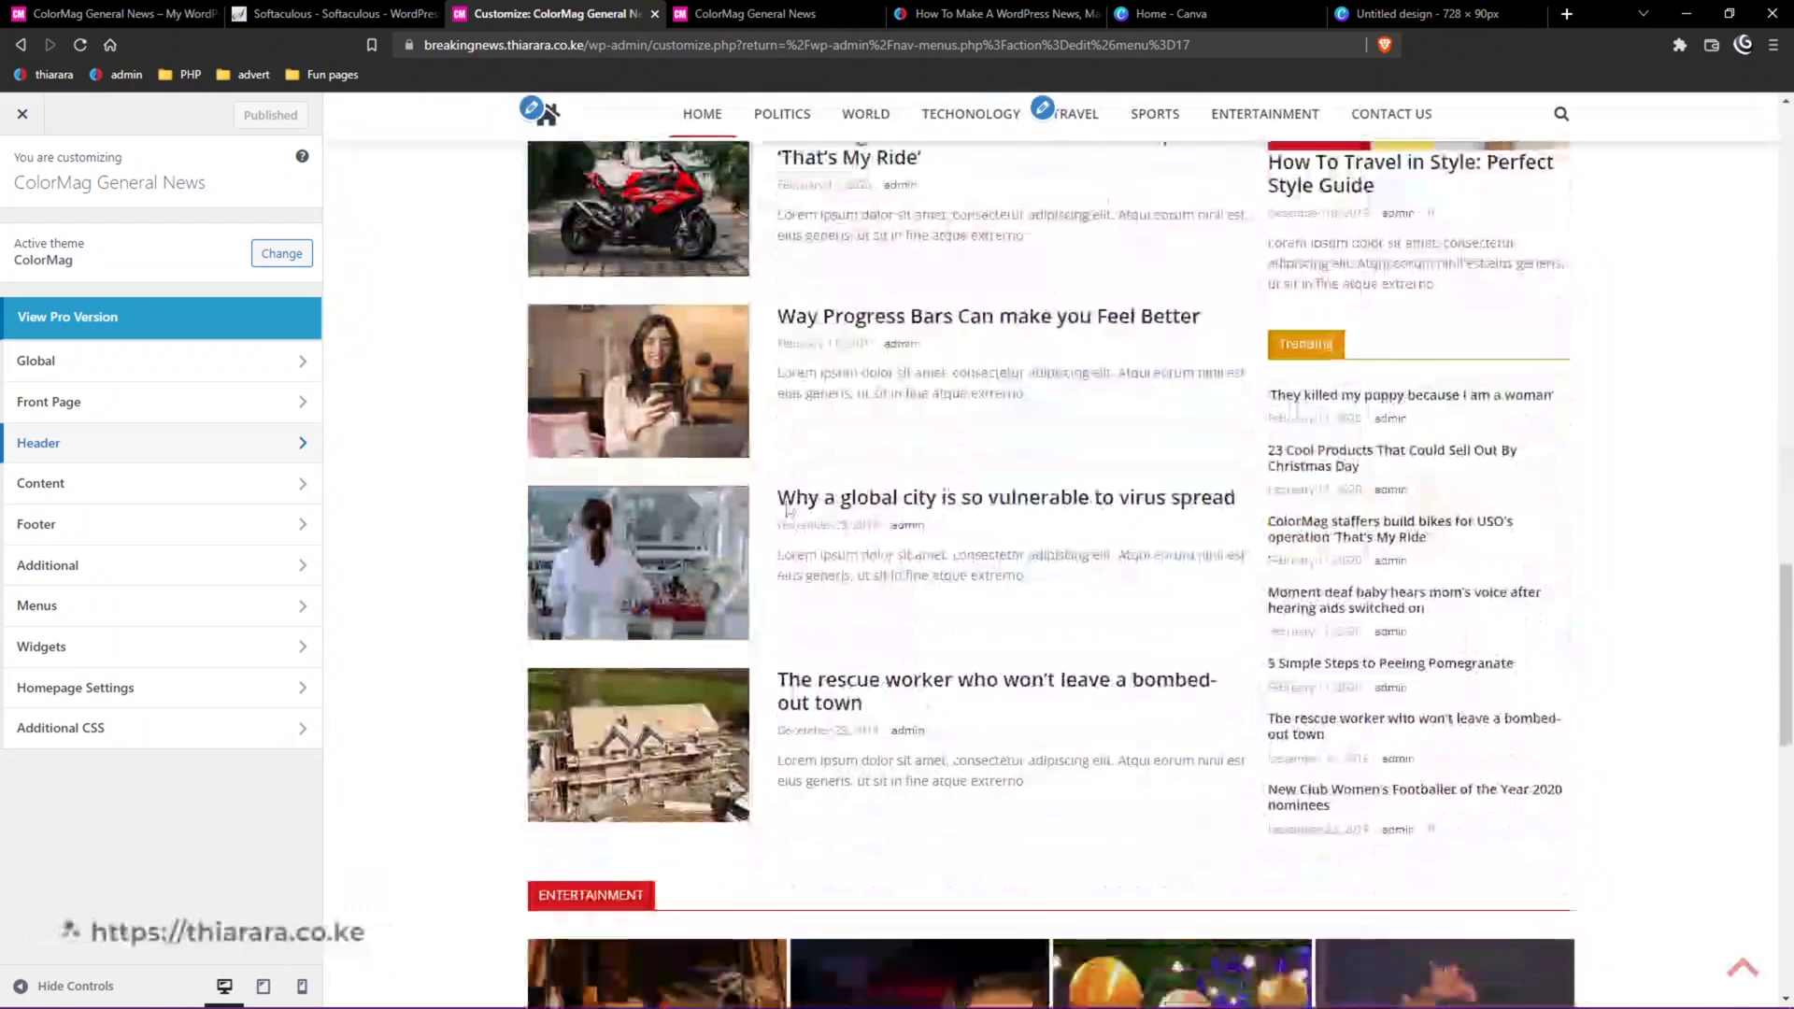
{"action": "scroll", "coordinate": [788, 509], "scroll_direction": "down", "scroll_amount": 5}
{"action": "left_click", "coordinate": [74, 531]}
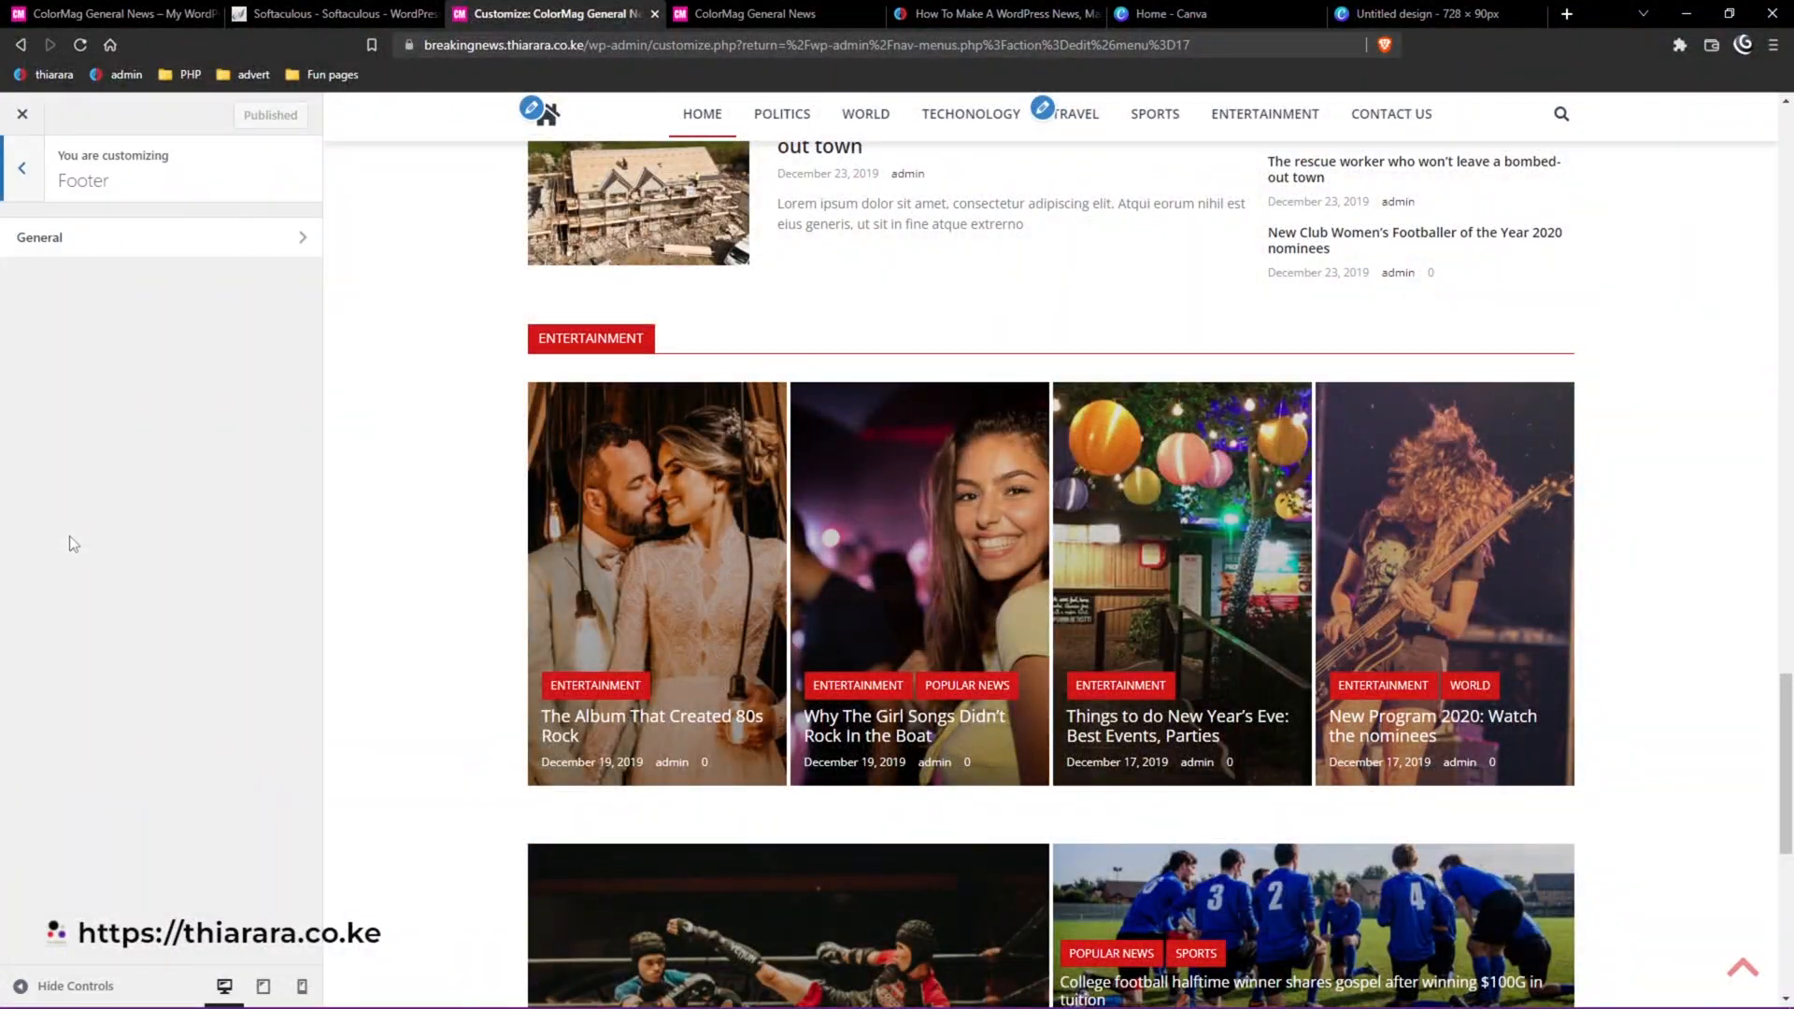
{"action": "left_click", "coordinate": [60, 239]}
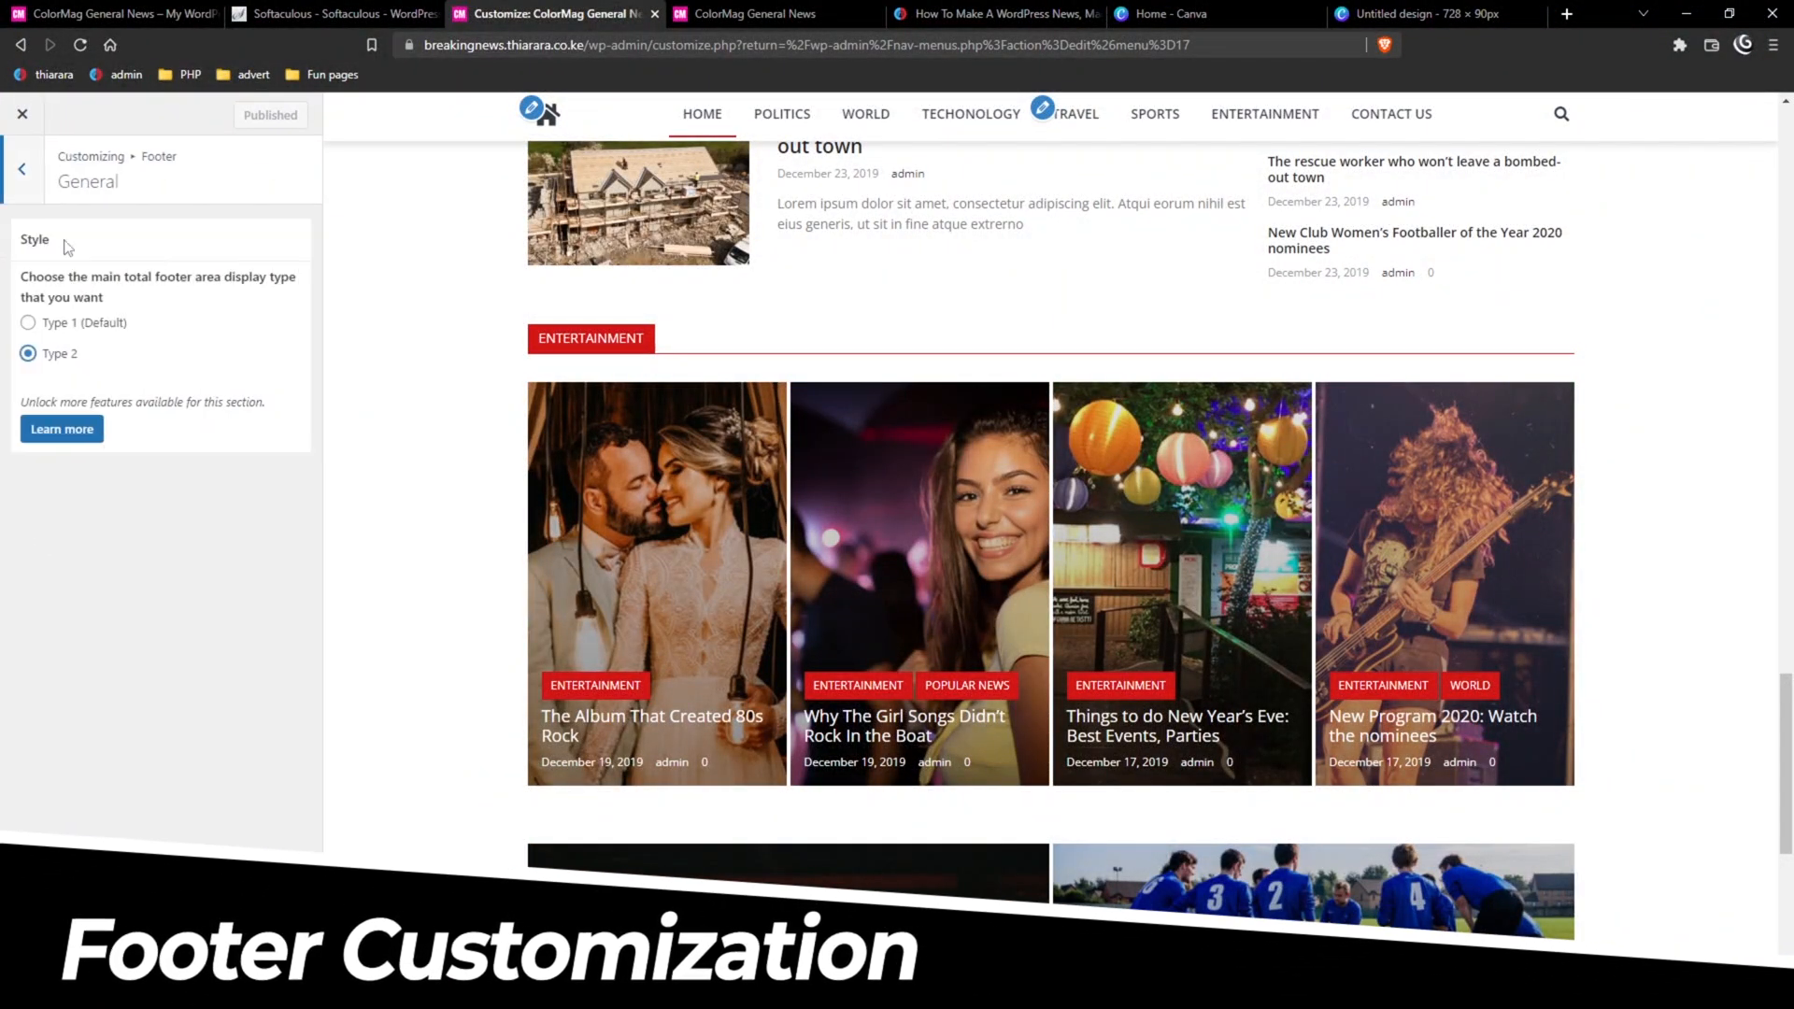
{"action": "scroll", "coordinate": [1193, 654], "scroll_direction": "down", "scroll_amount": 7}
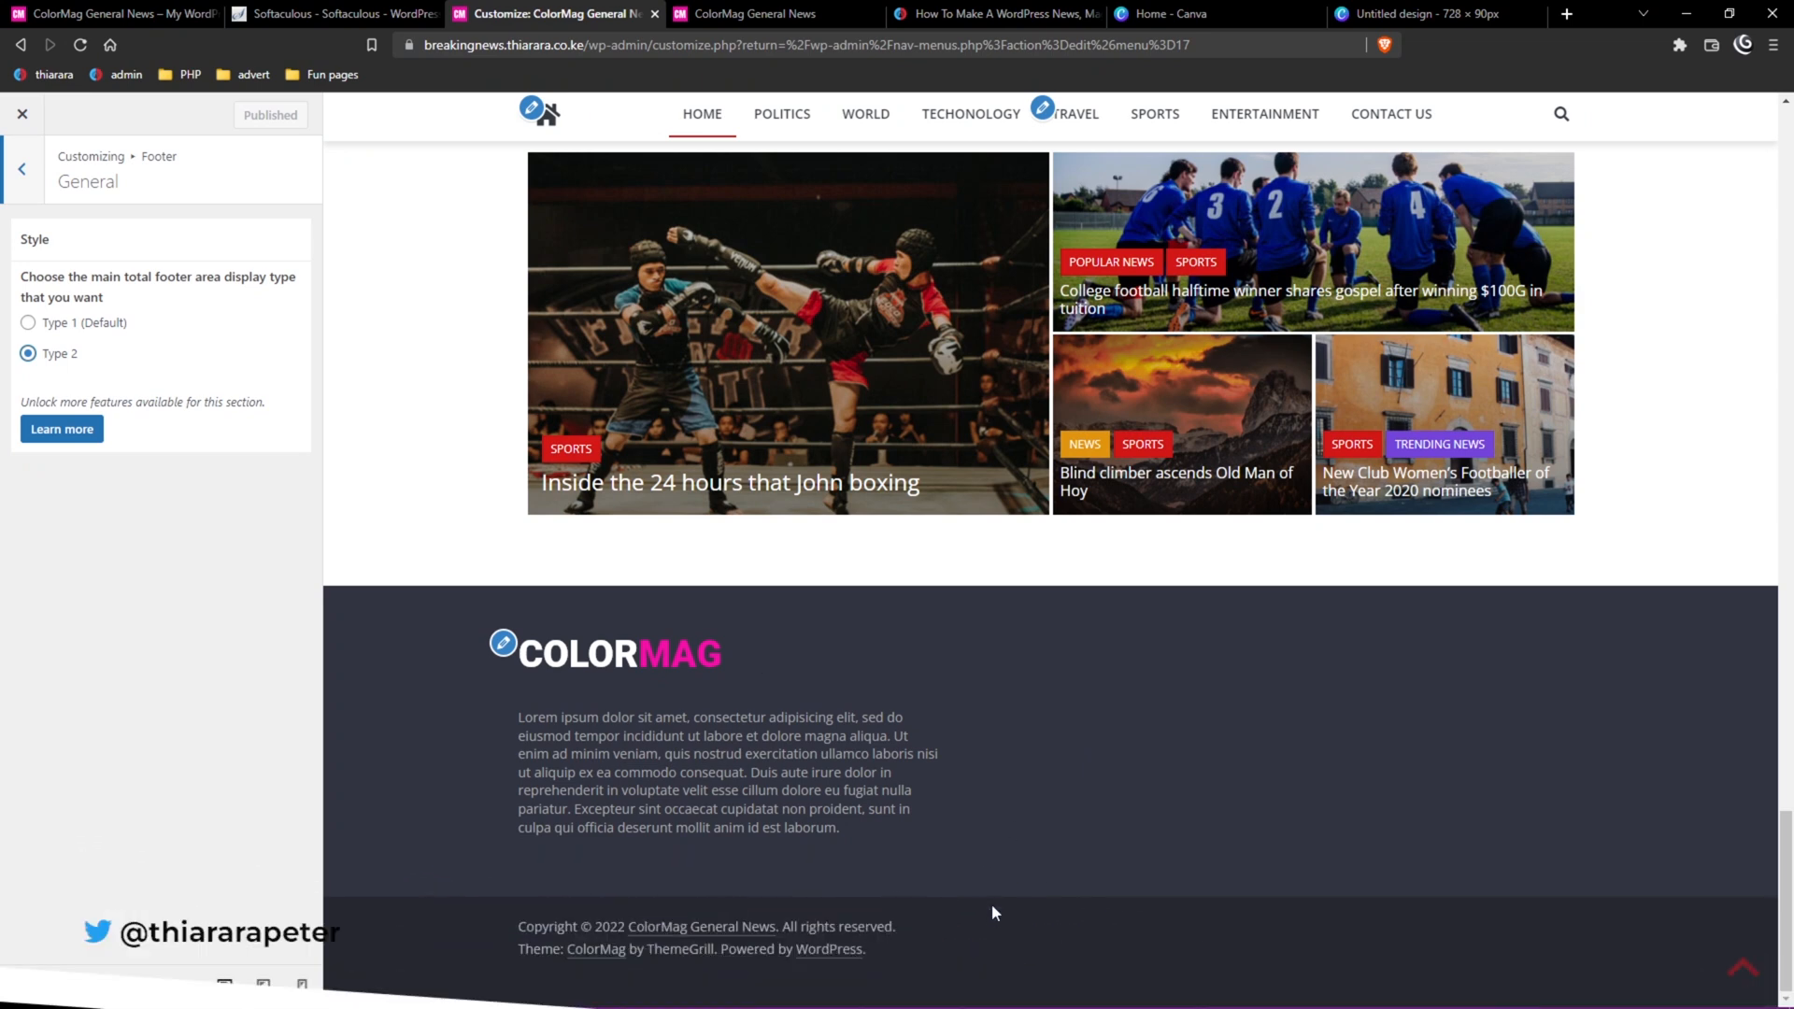
{"action": "left_click", "coordinate": [28, 323]}
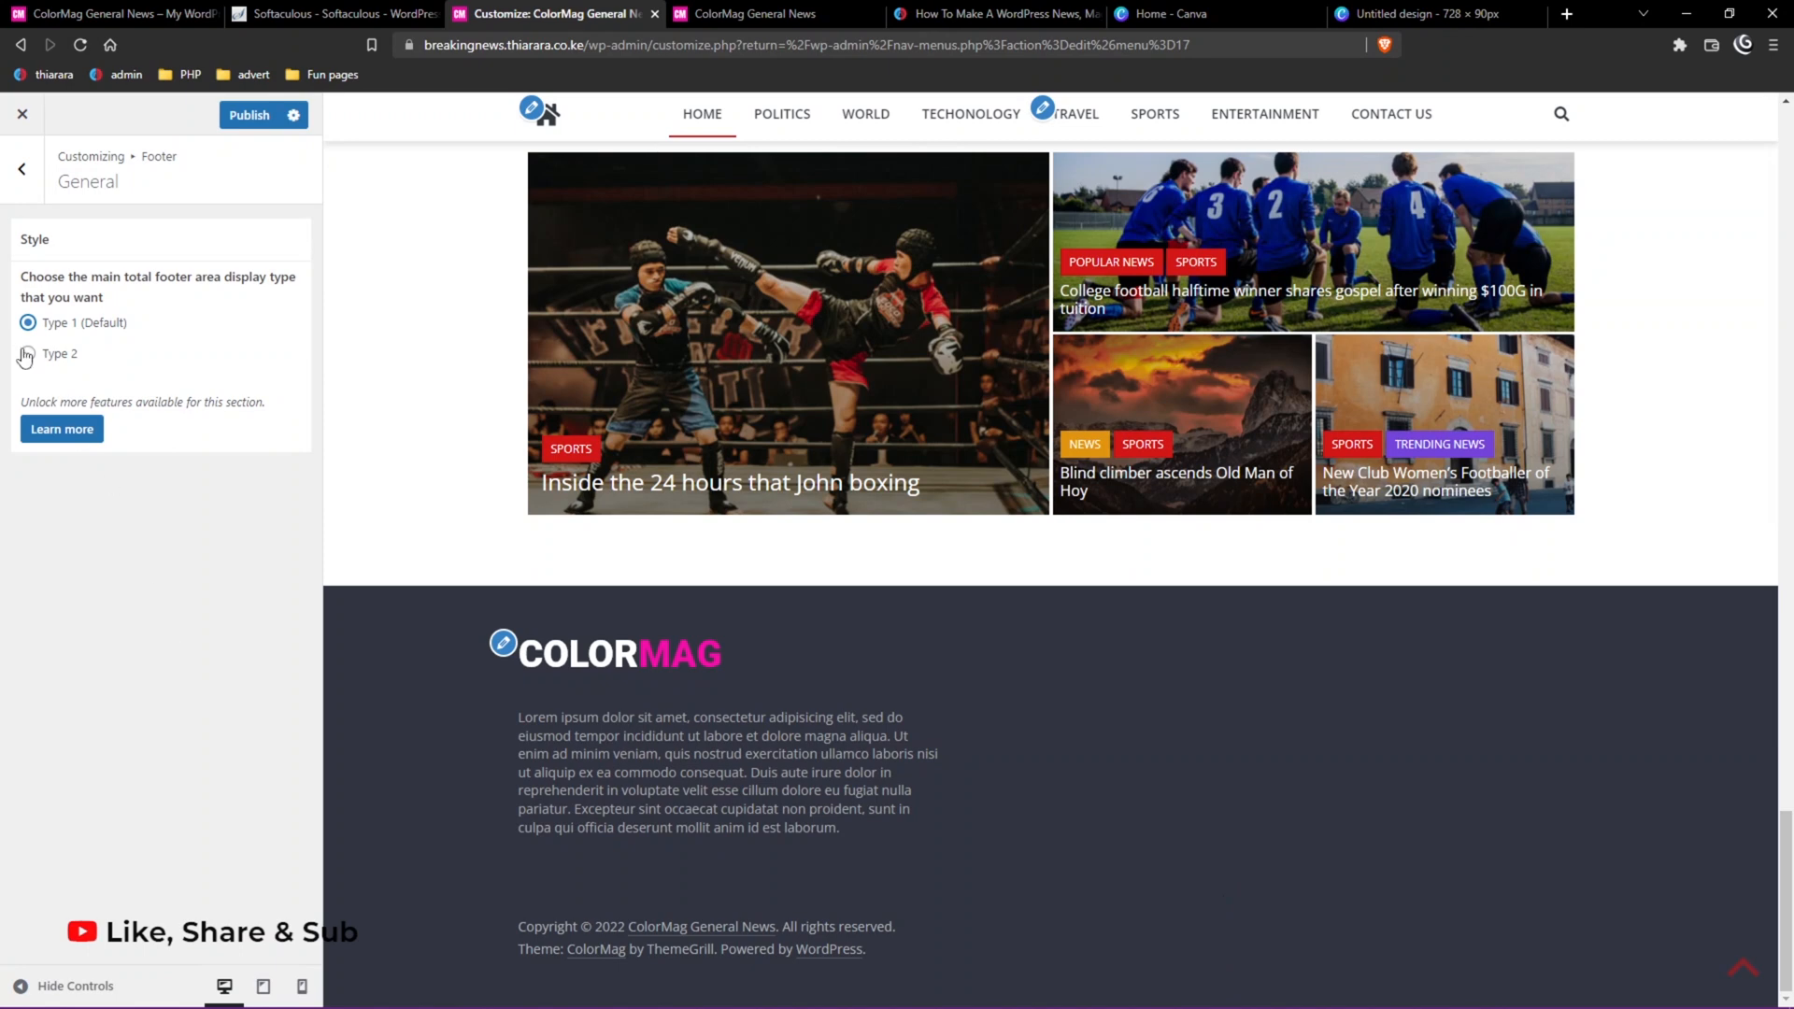
{"action": "left_click", "coordinate": [27, 354]}
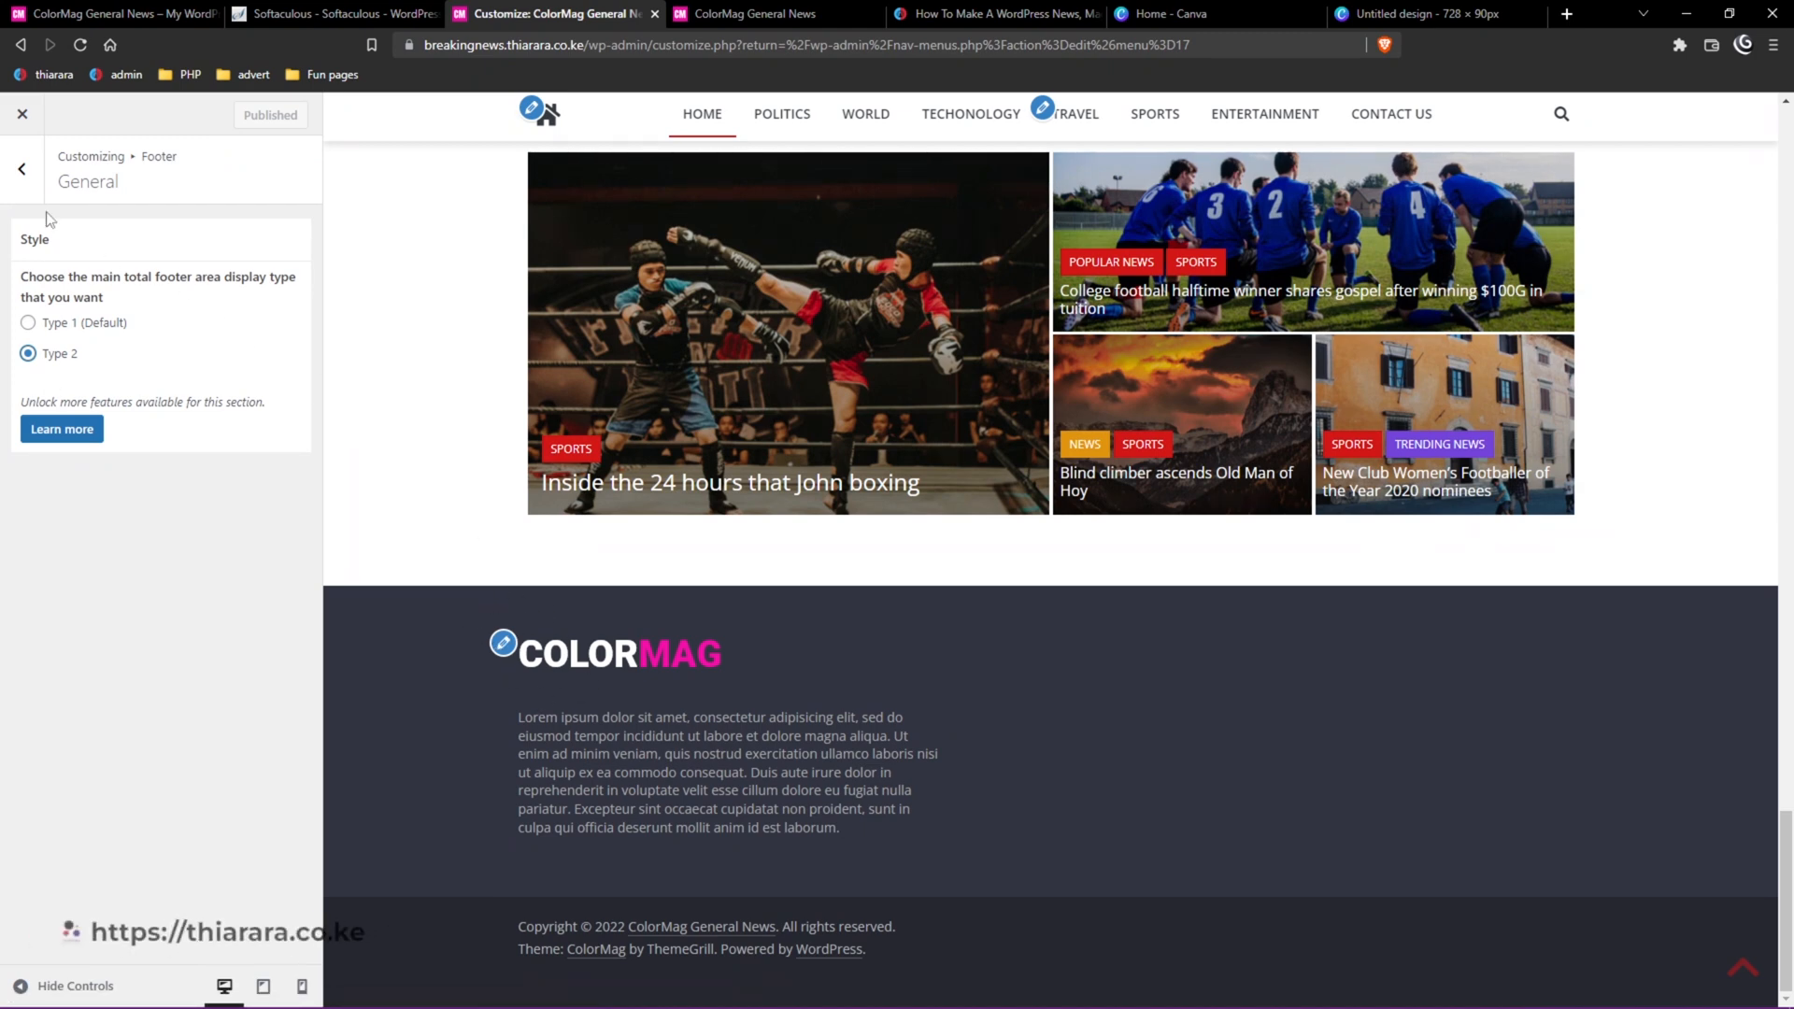
{"action": "left_click", "coordinate": [25, 175]}
{"action": "left_click", "coordinate": [22, 173]}
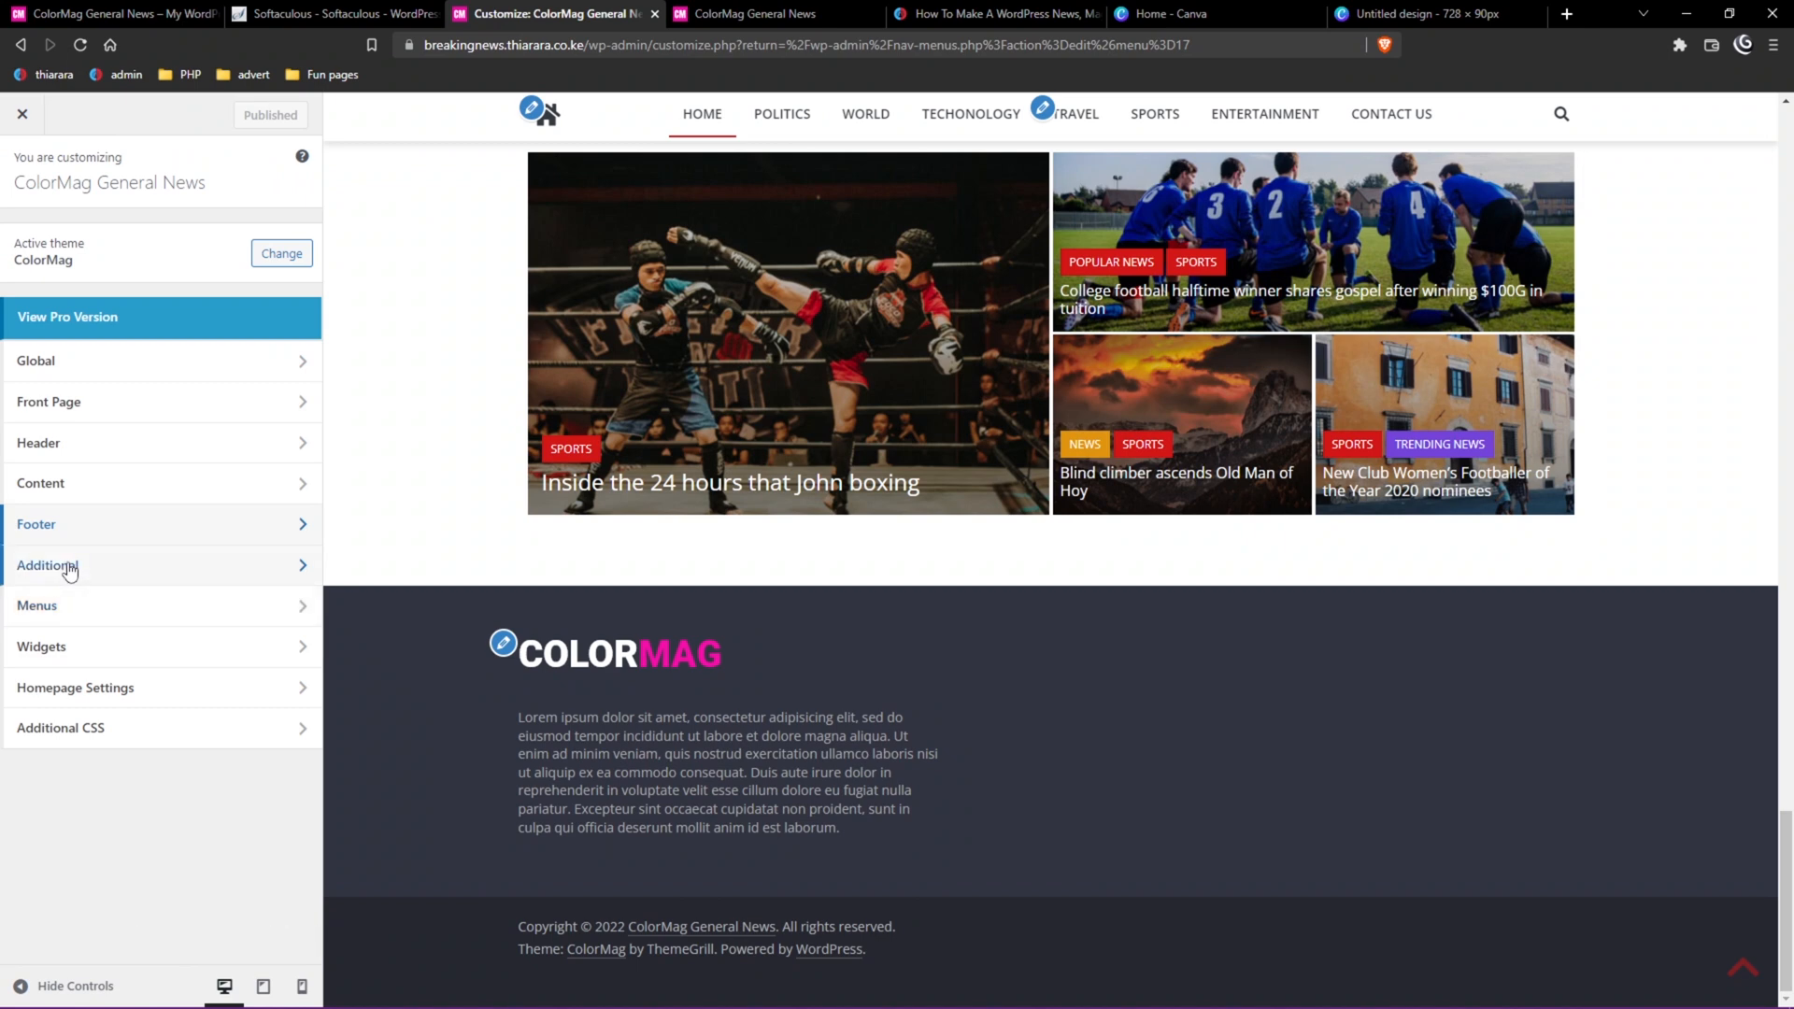
Remove the Useful Links navigation menu widget from Footer Sidebar Two.
{"action": "left_click", "coordinate": [503, 643]}
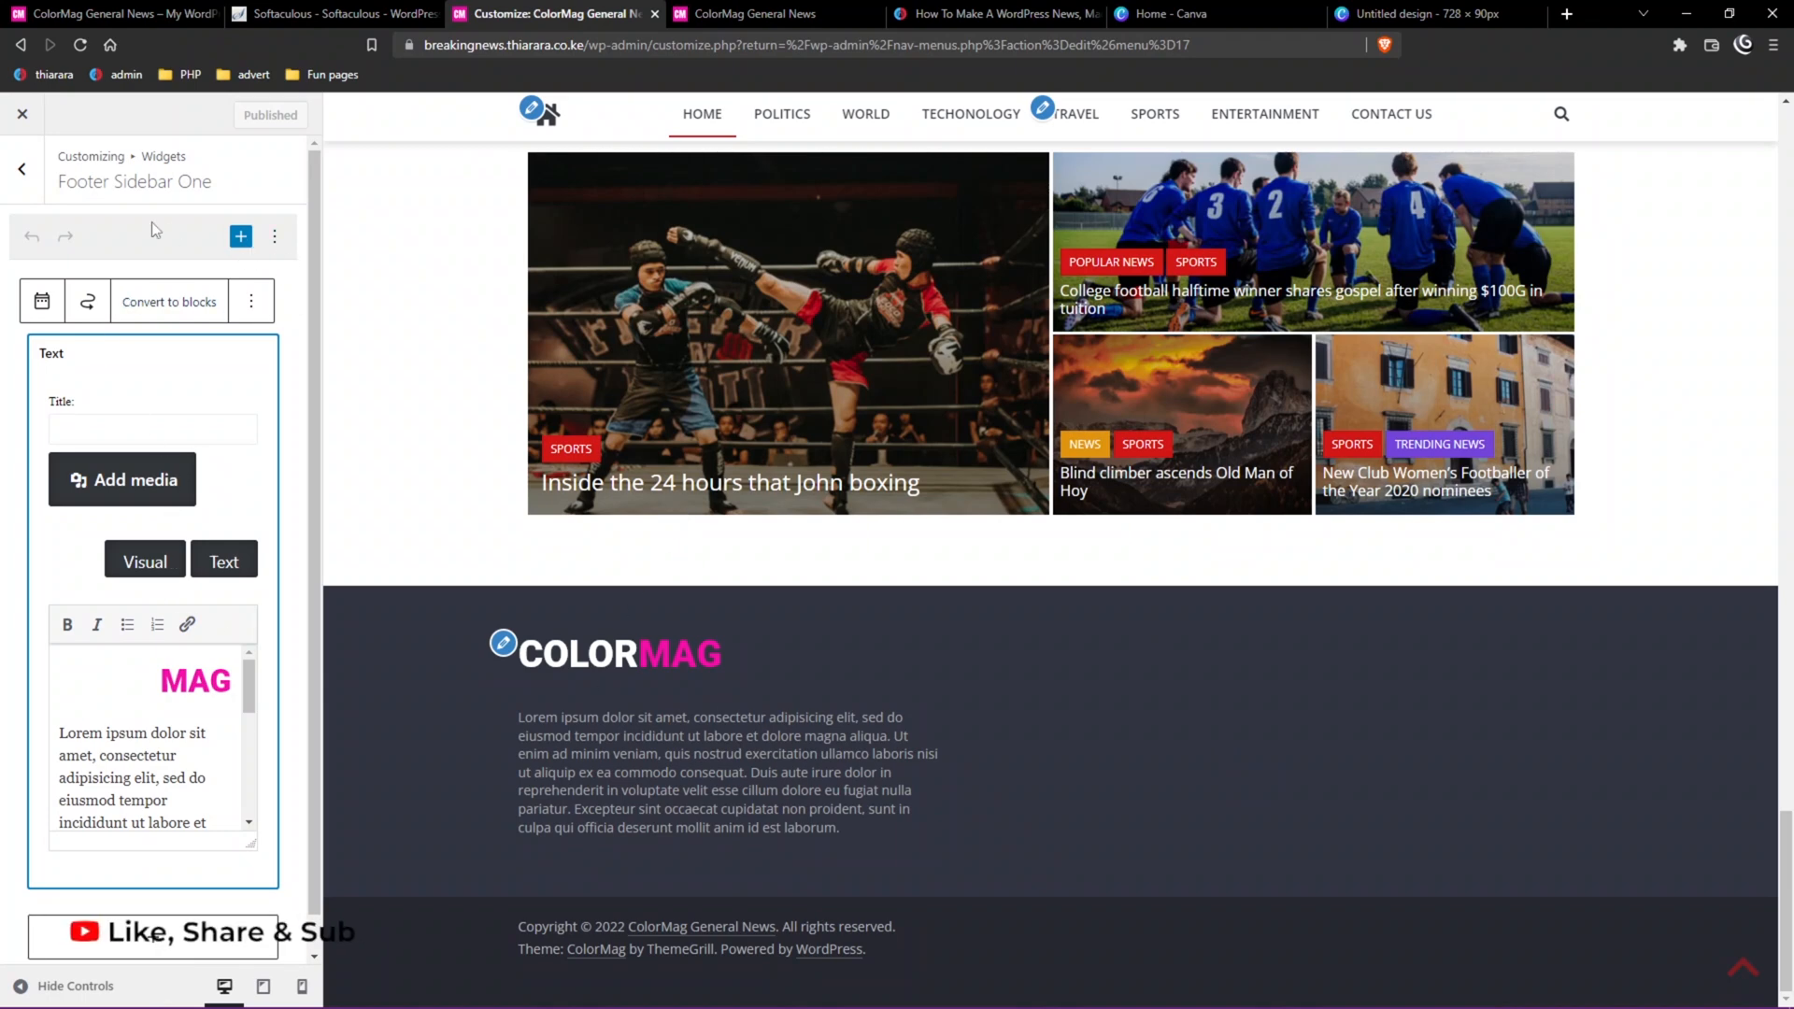
{"action": "left_click", "coordinate": [22, 170]}
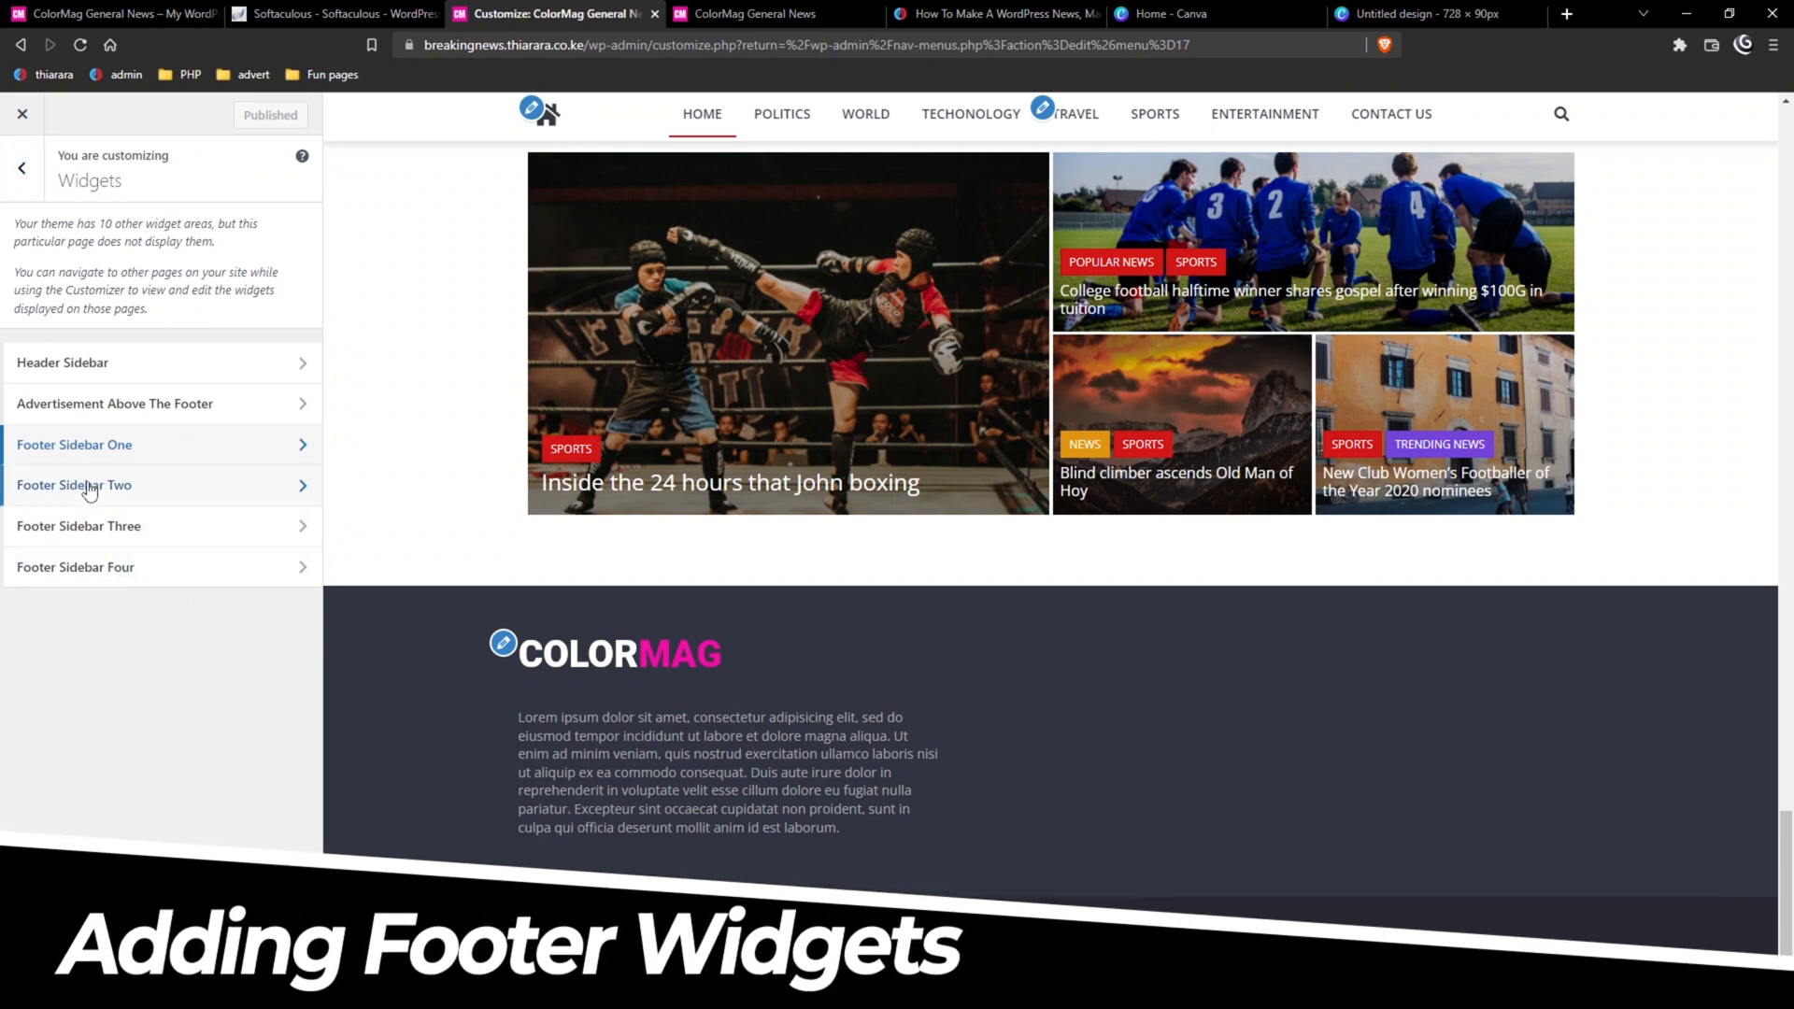
{"action": "left_click", "coordinate": [86, 478]}
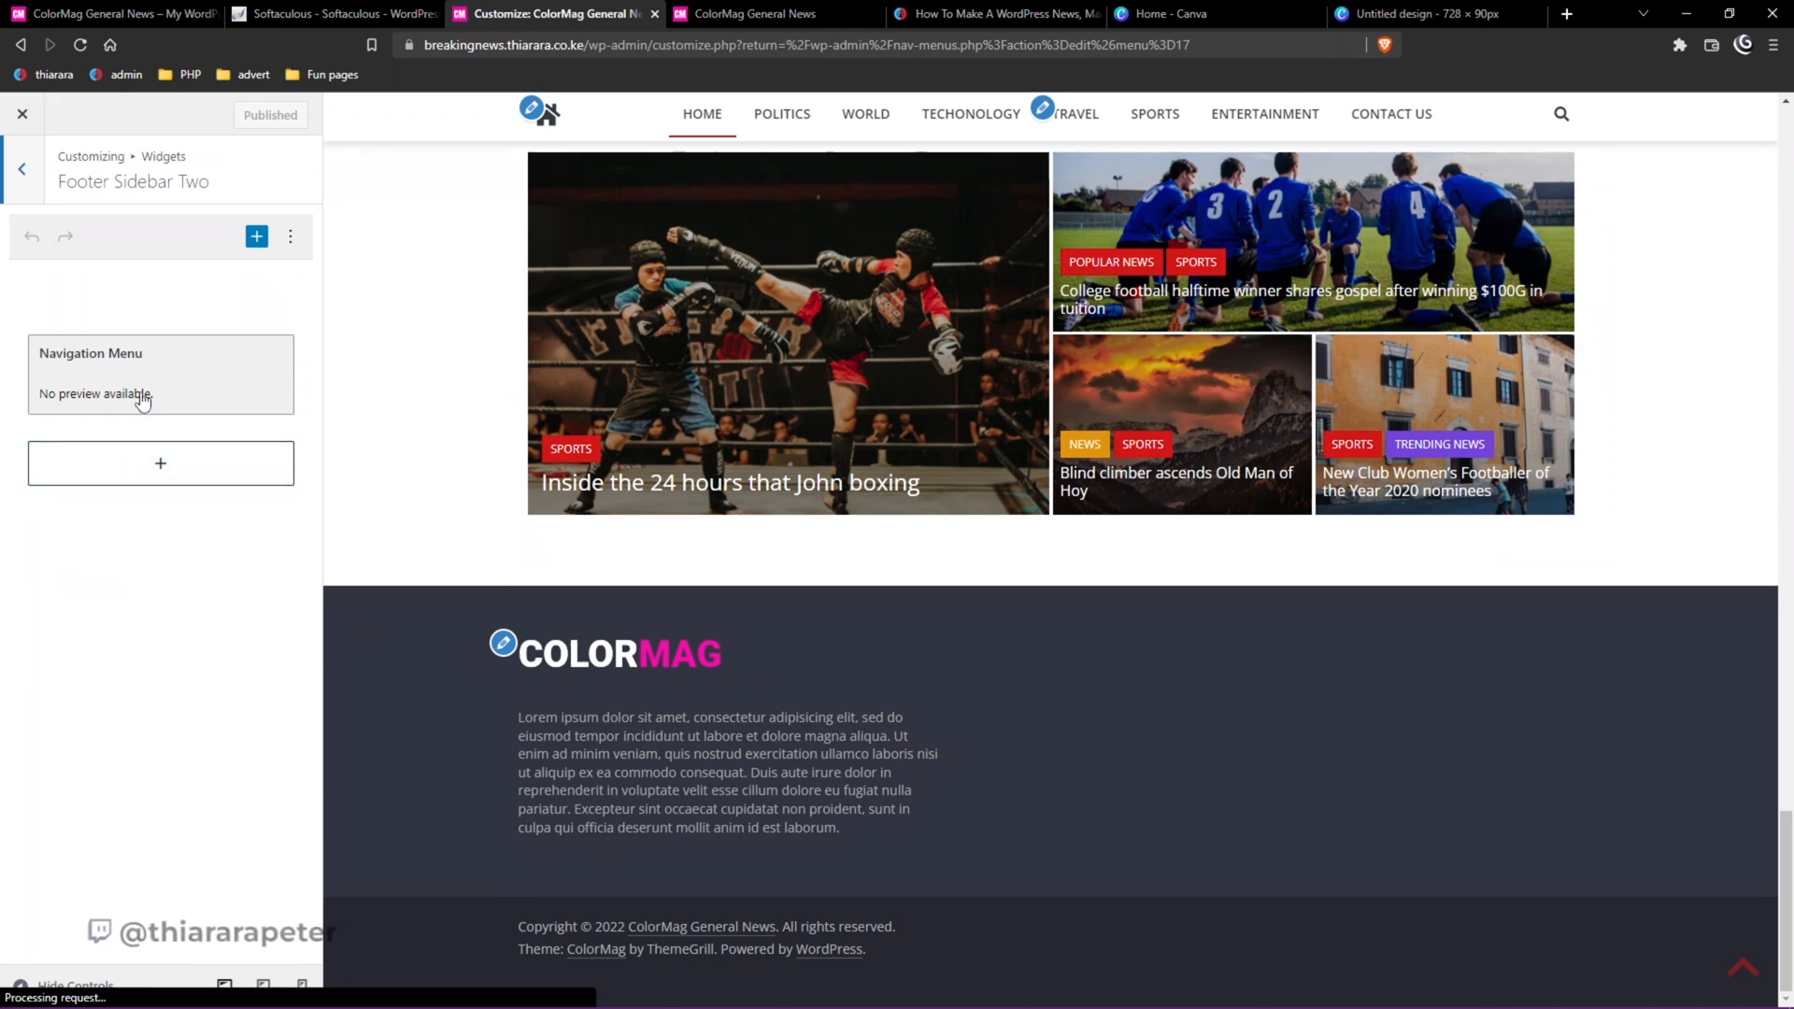
{"action": "left_click", "coordinate": [145, 379]}
{"action": "left_click", "coordinate": [112, 429]}
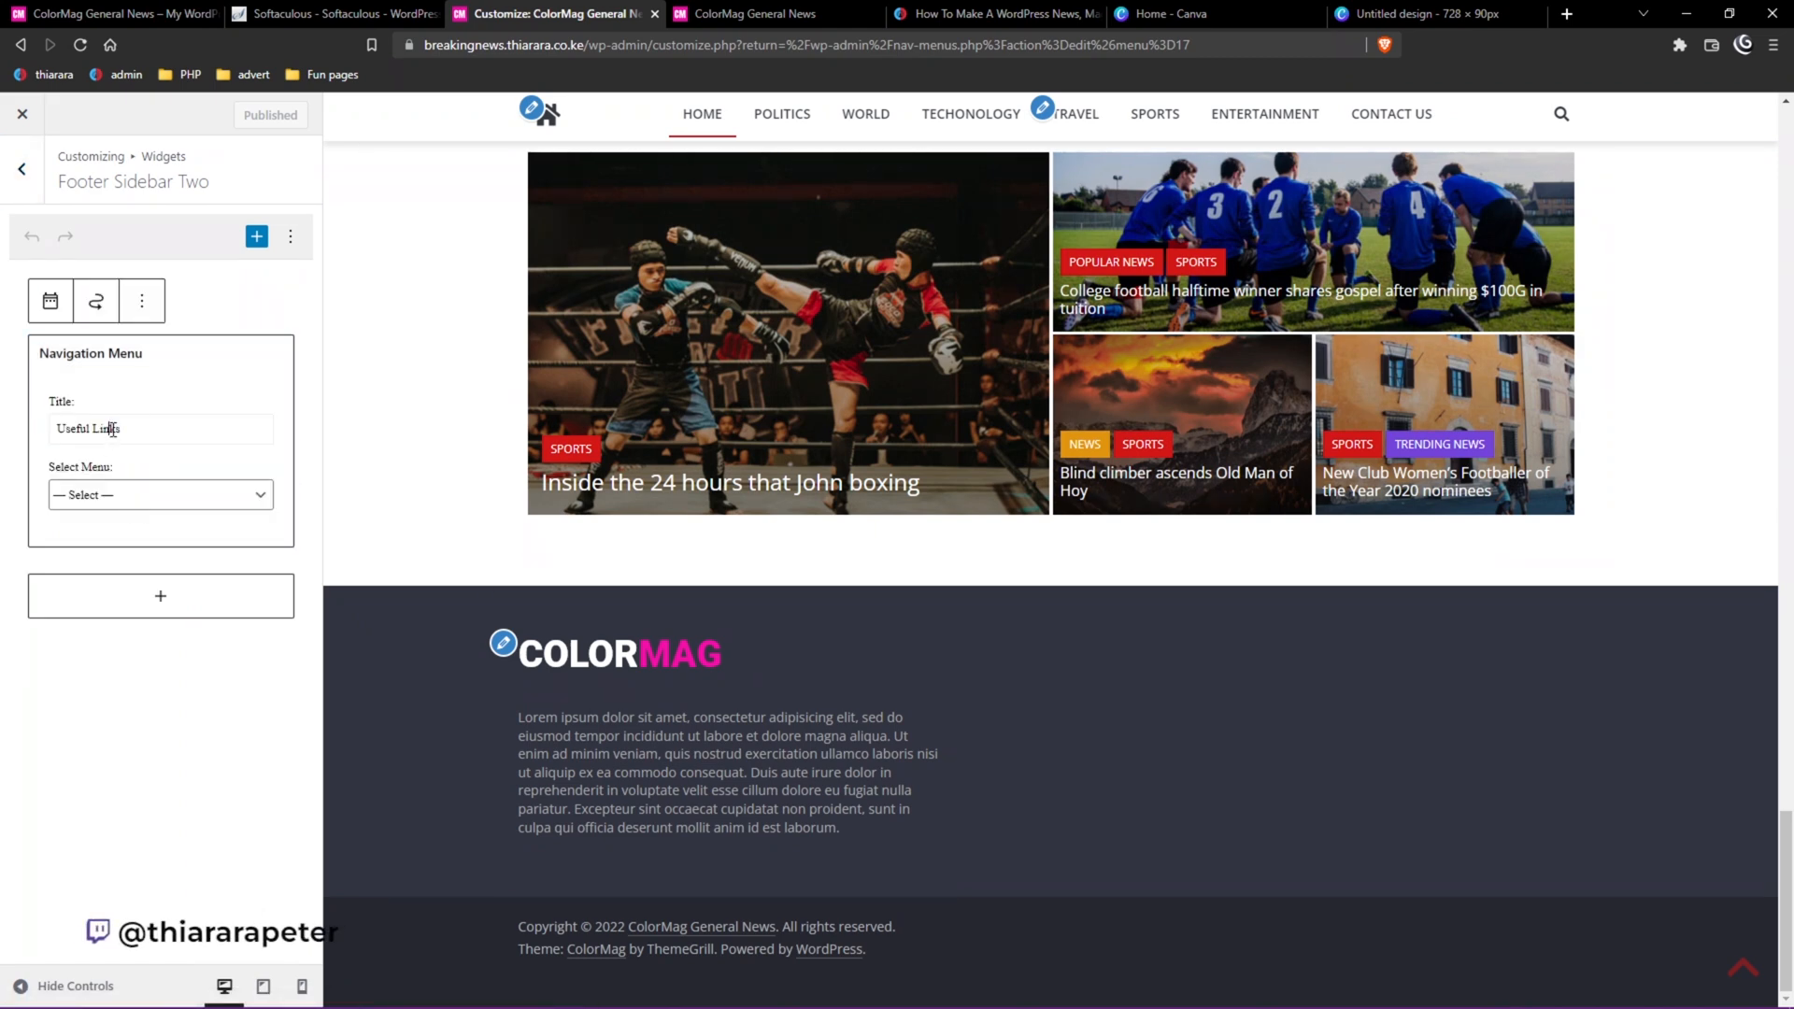
{"action": "left_click", "coordinate": [141, 302]}
{"action": "left_click", "coordinate": [199, 629]}
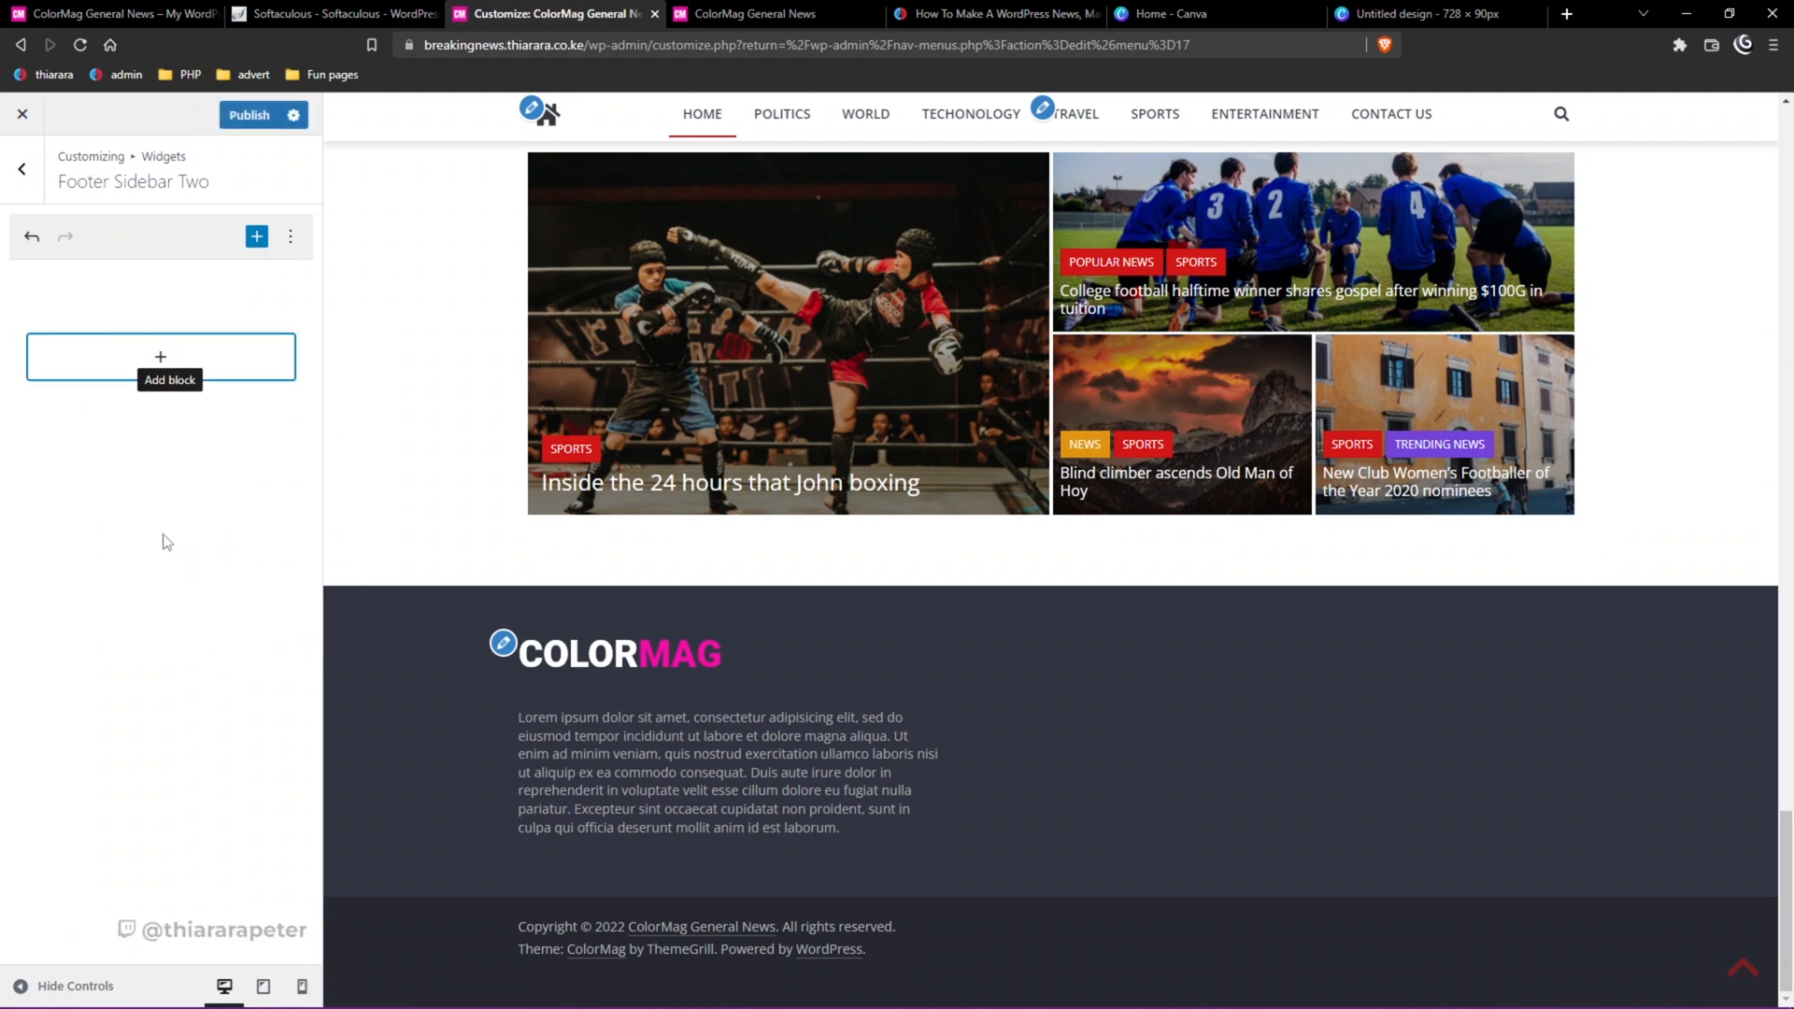
Add a Latest Posts block showing five headlines to Footer Sidebar Two.
{"action": "left_click", "coordinate": [161, 360]}
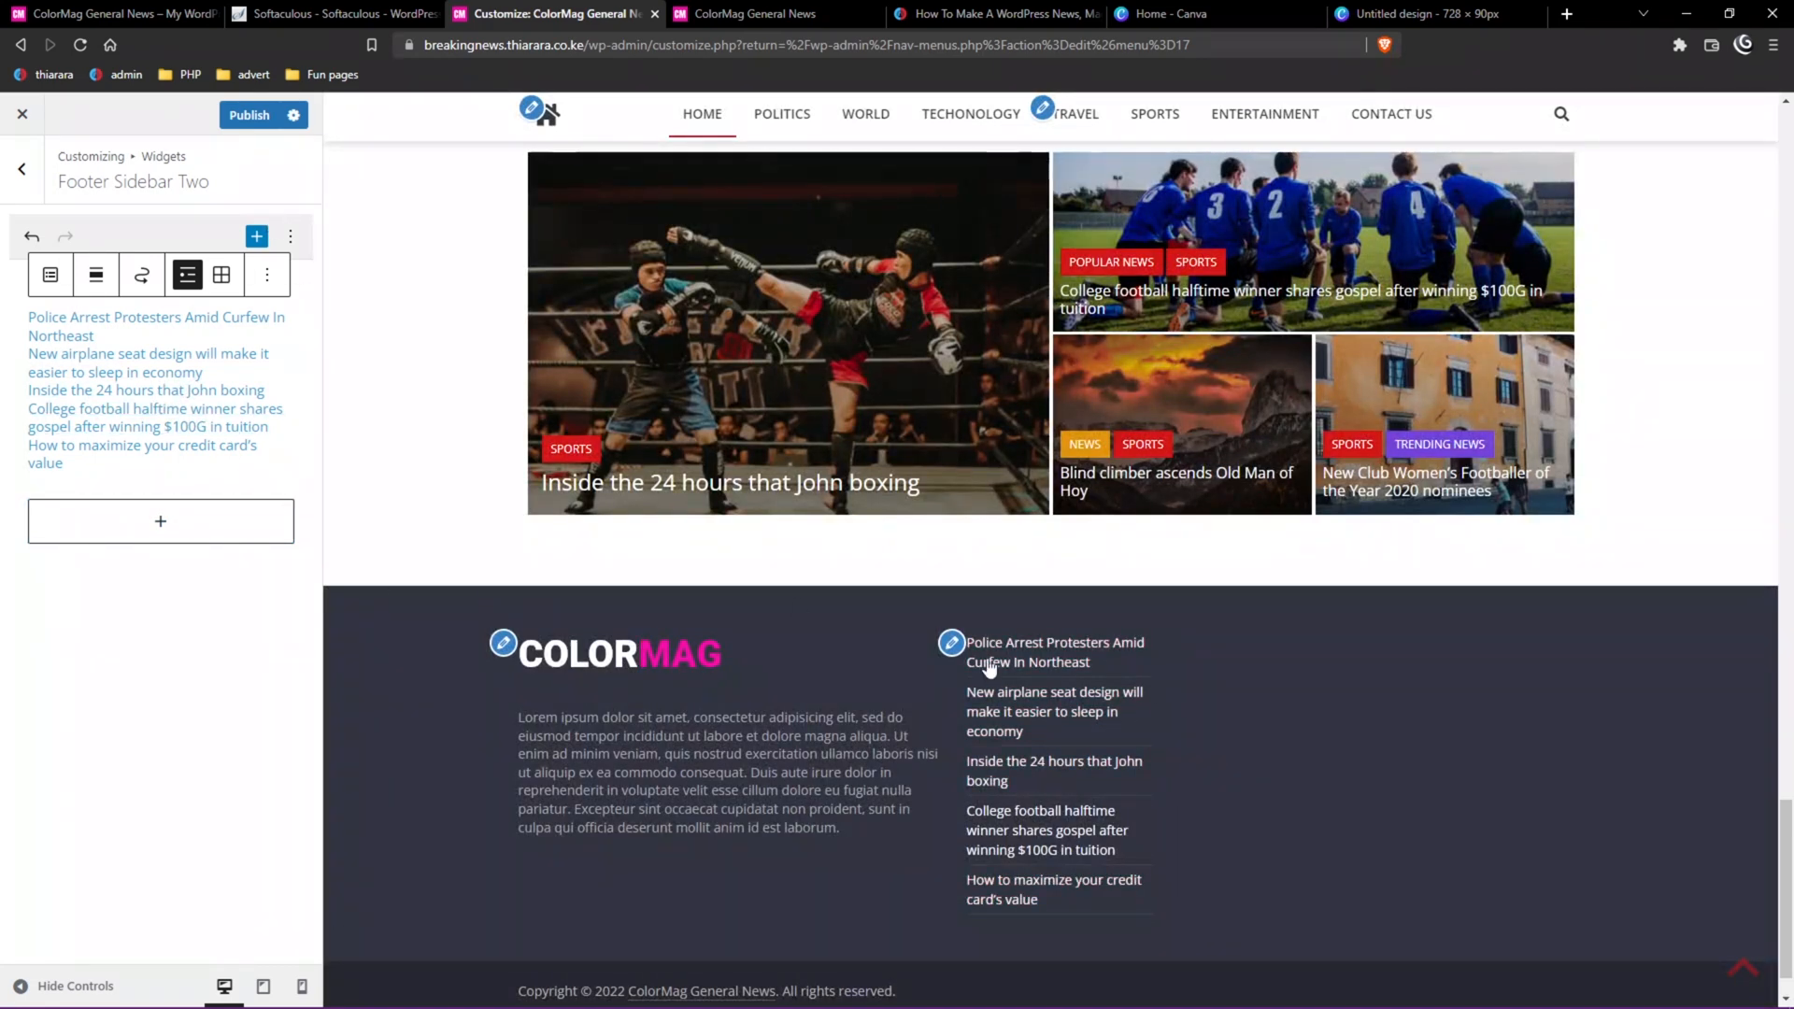
{"action": "left_click", "coordinate": [21, 168]}
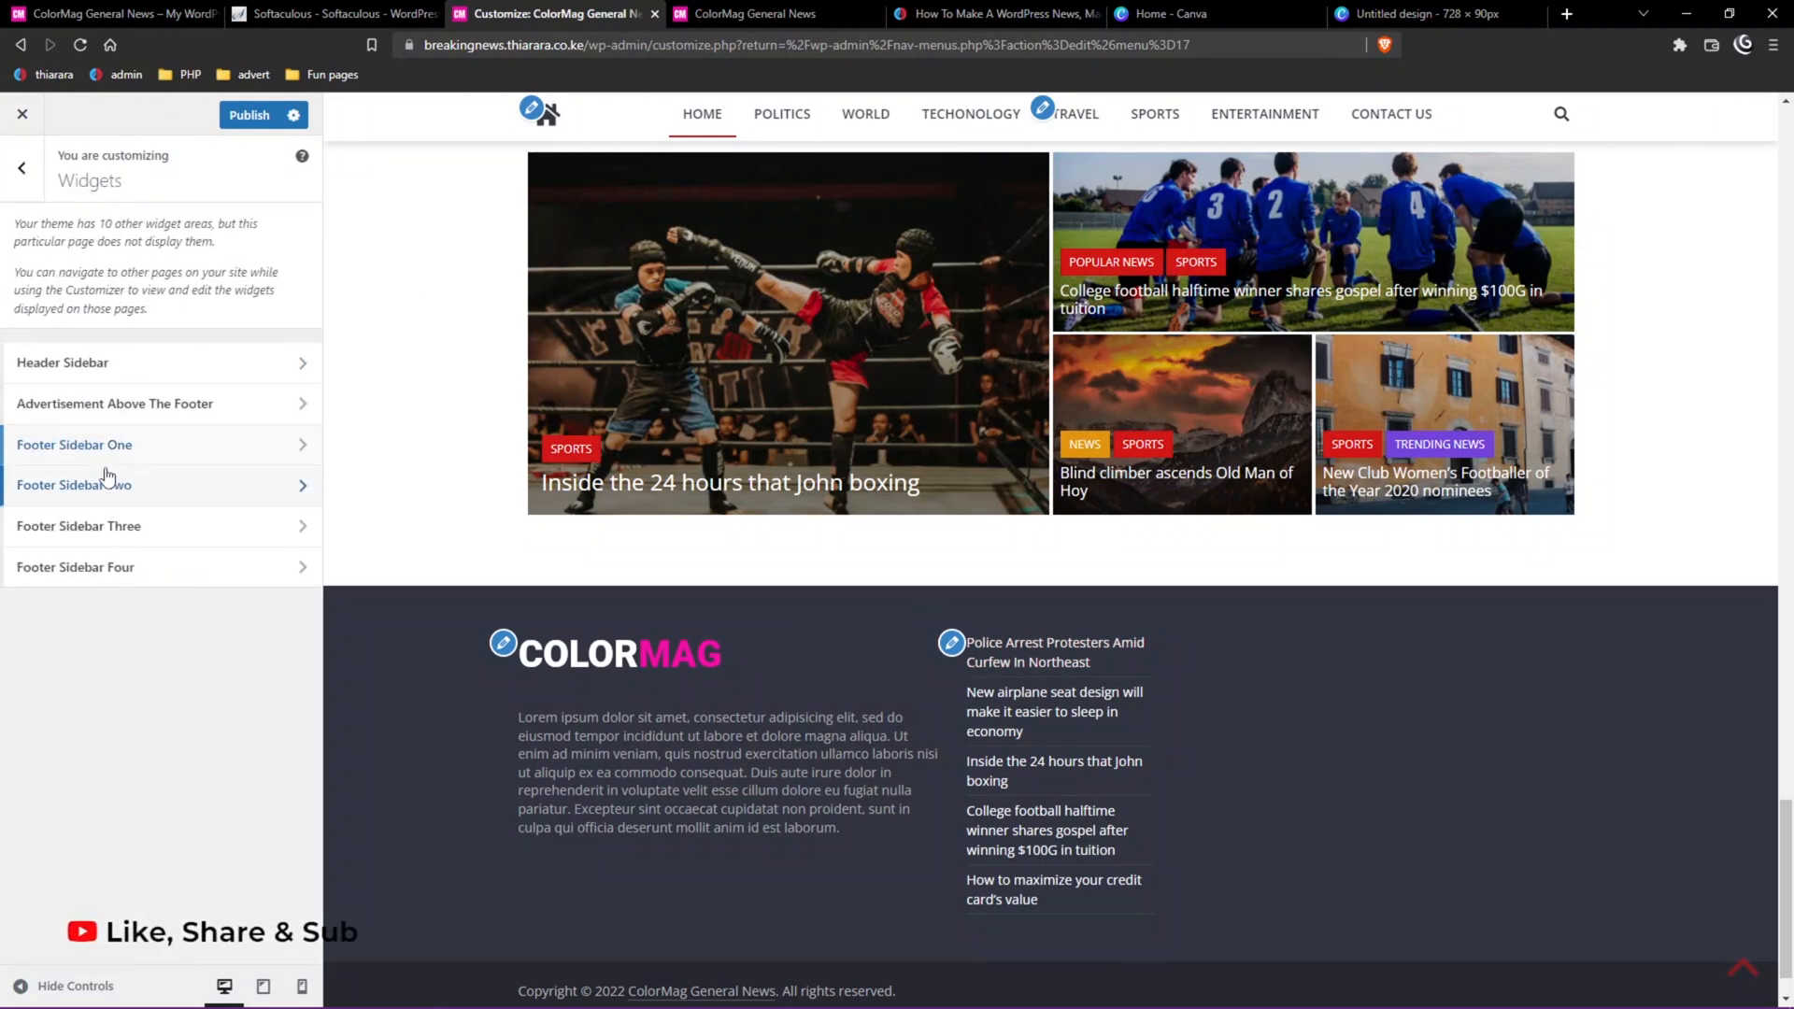
{"action": "left_click", "coordinate": [88, 525]}
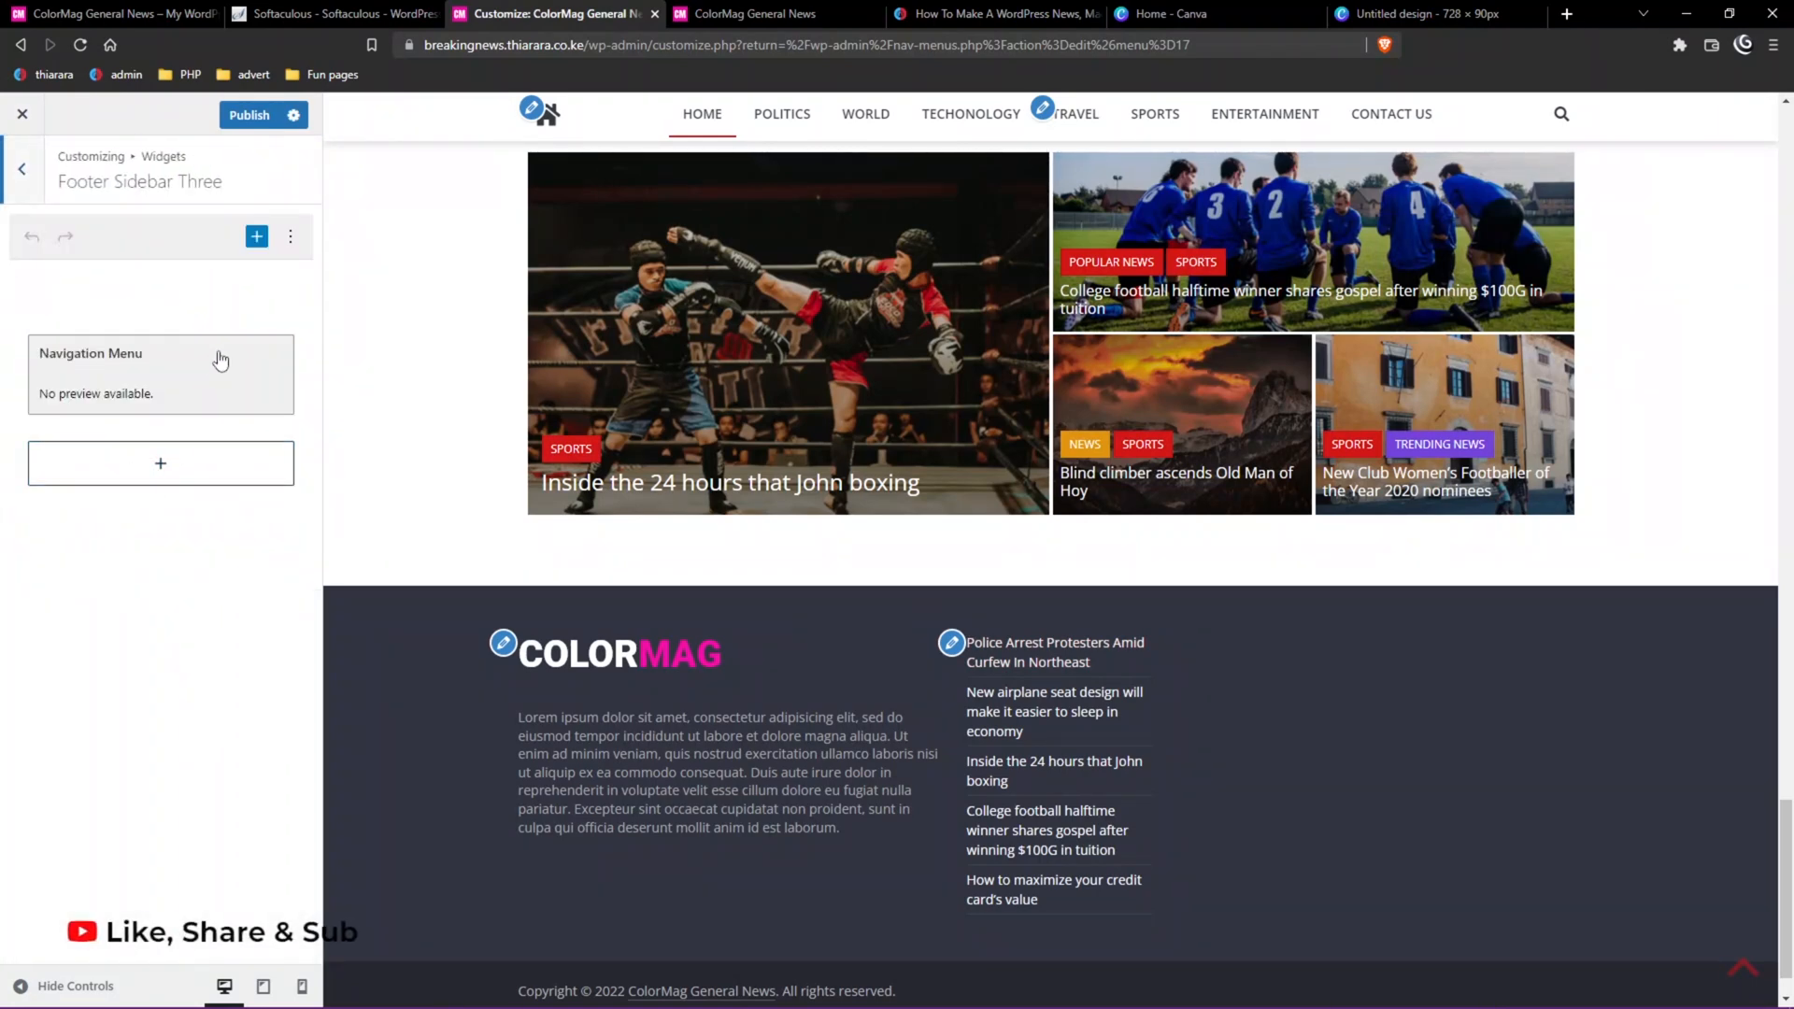
Replace Footer Sidebar Three's menu widget with a Categories block.
{"action": "left_click", "coordinate": [215, 360]}
{"action": "left_click", "coordinate": [142, 300]}
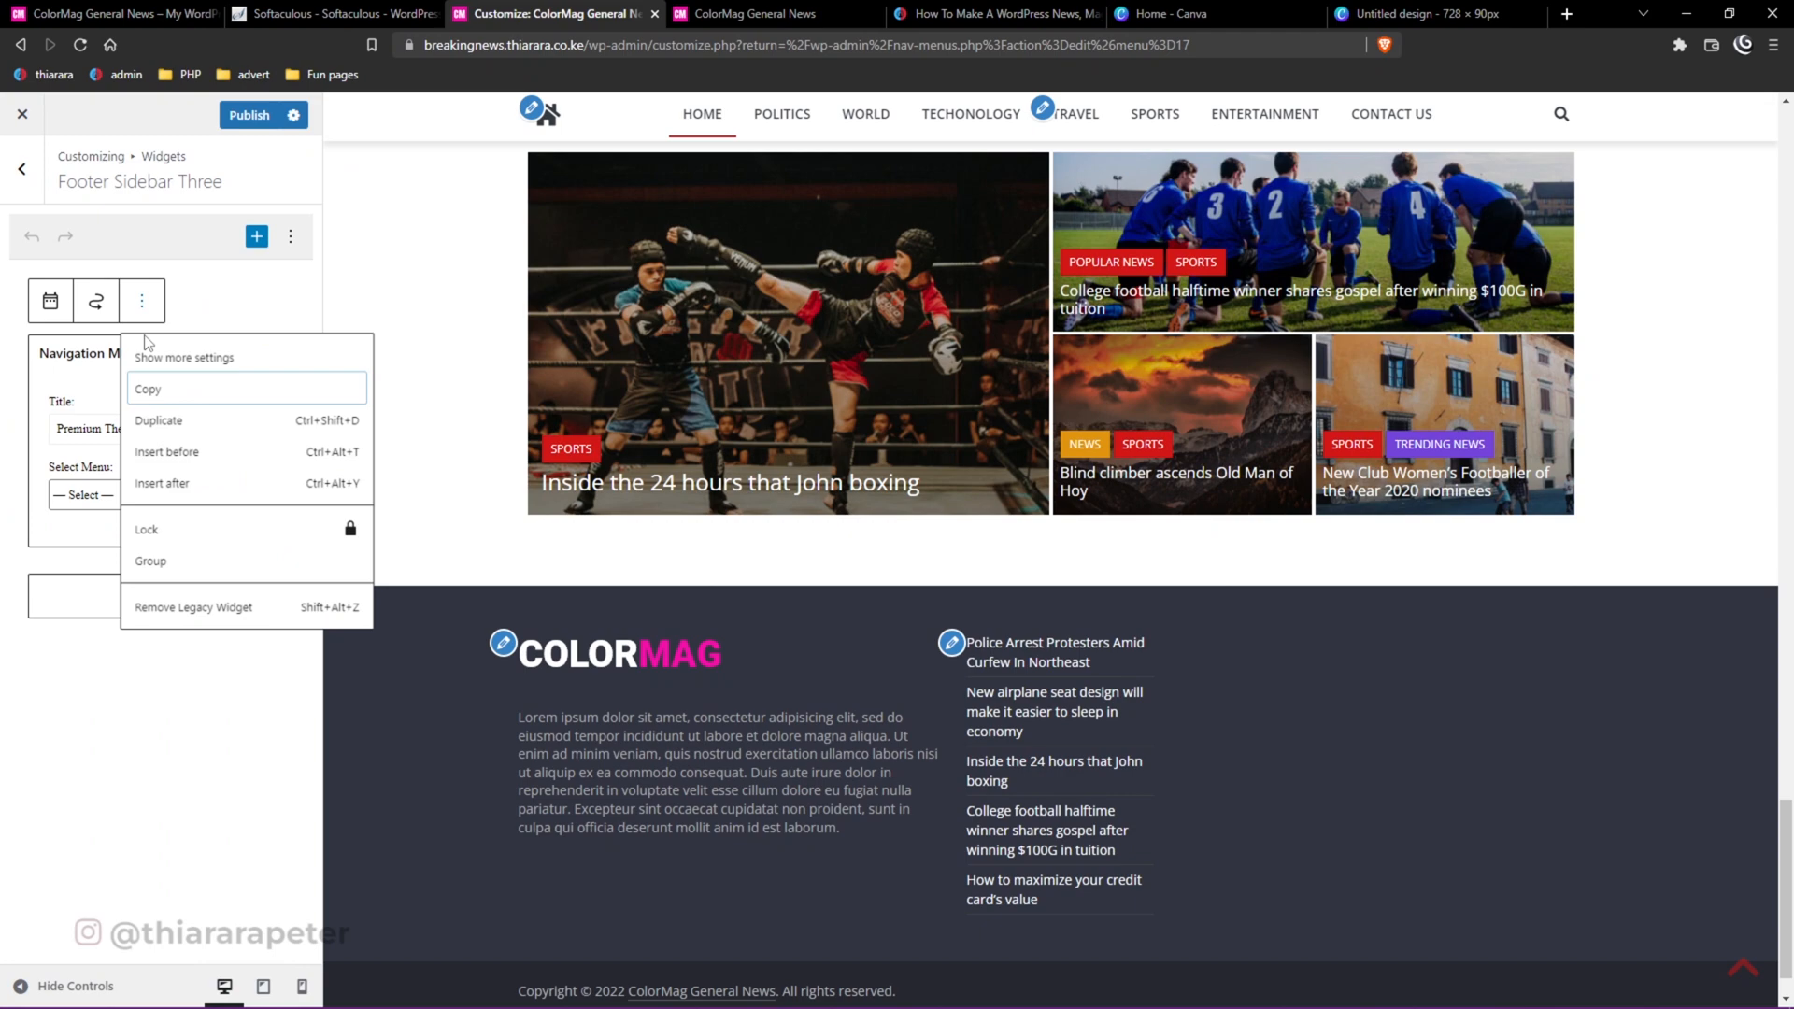
{"action": "left_click", "coordinate": [180, 626]}
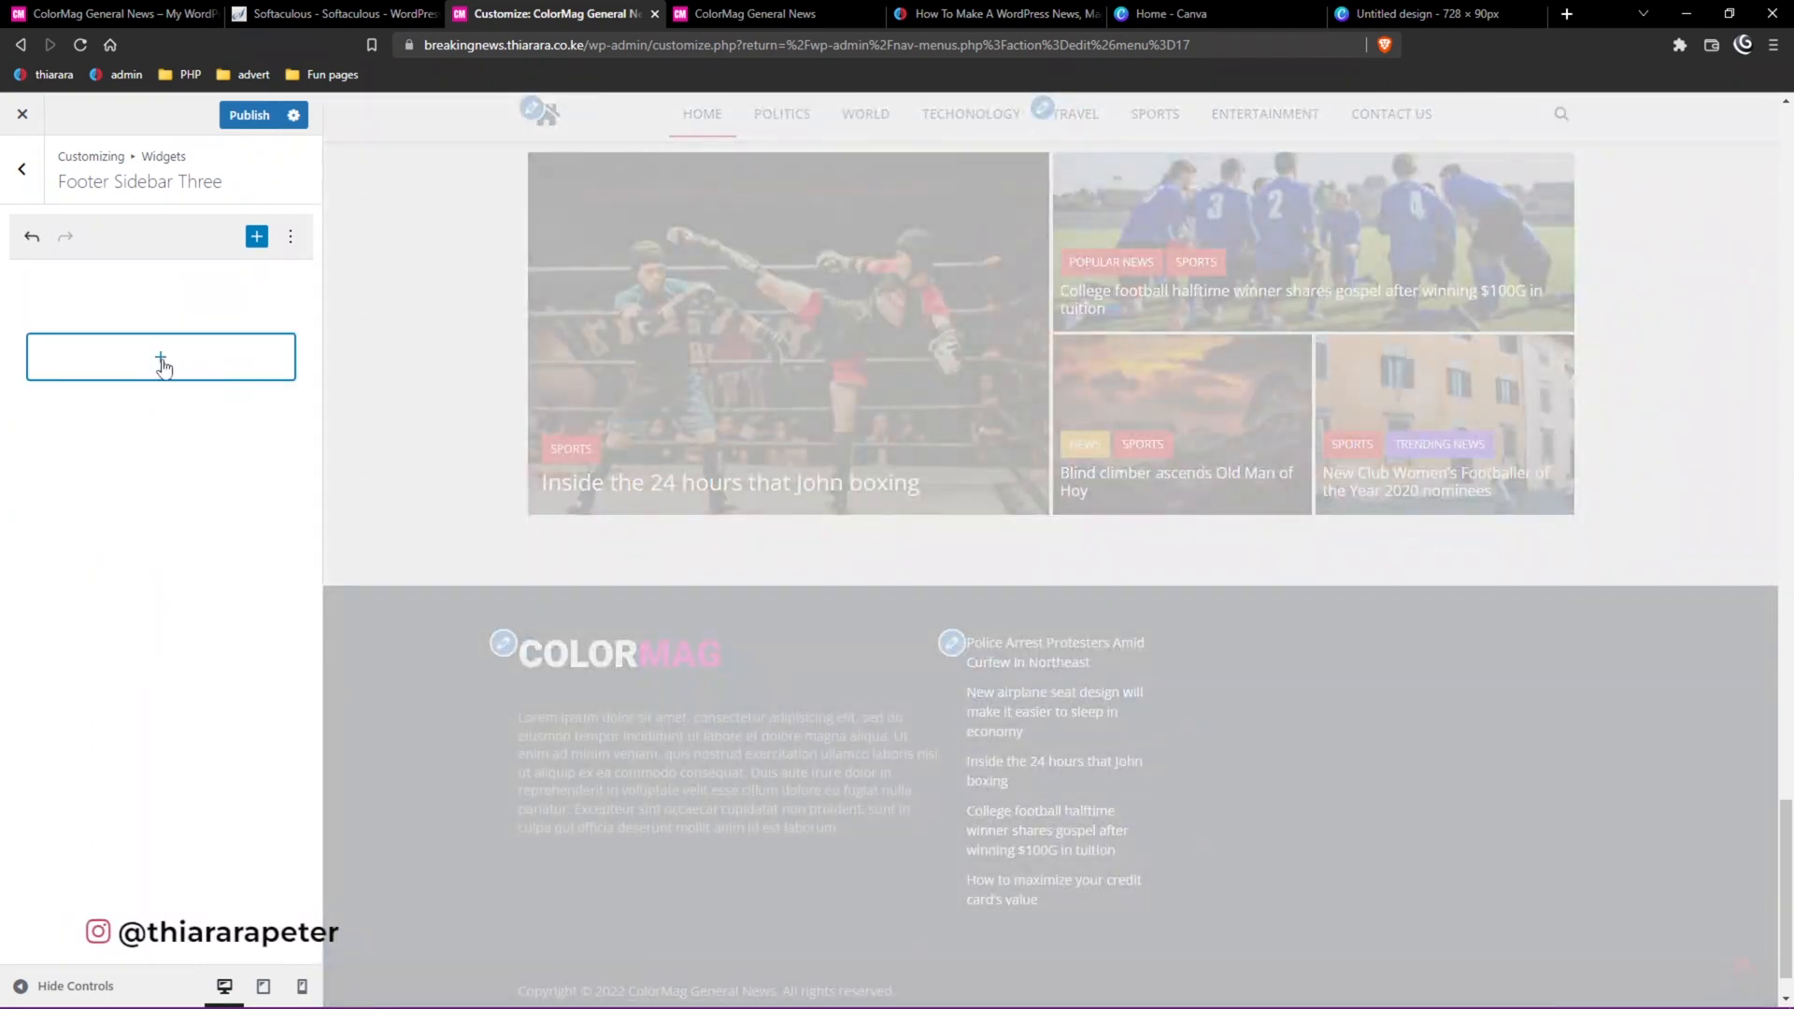
{"action": "left_click", "coordinate": [164, 367]}
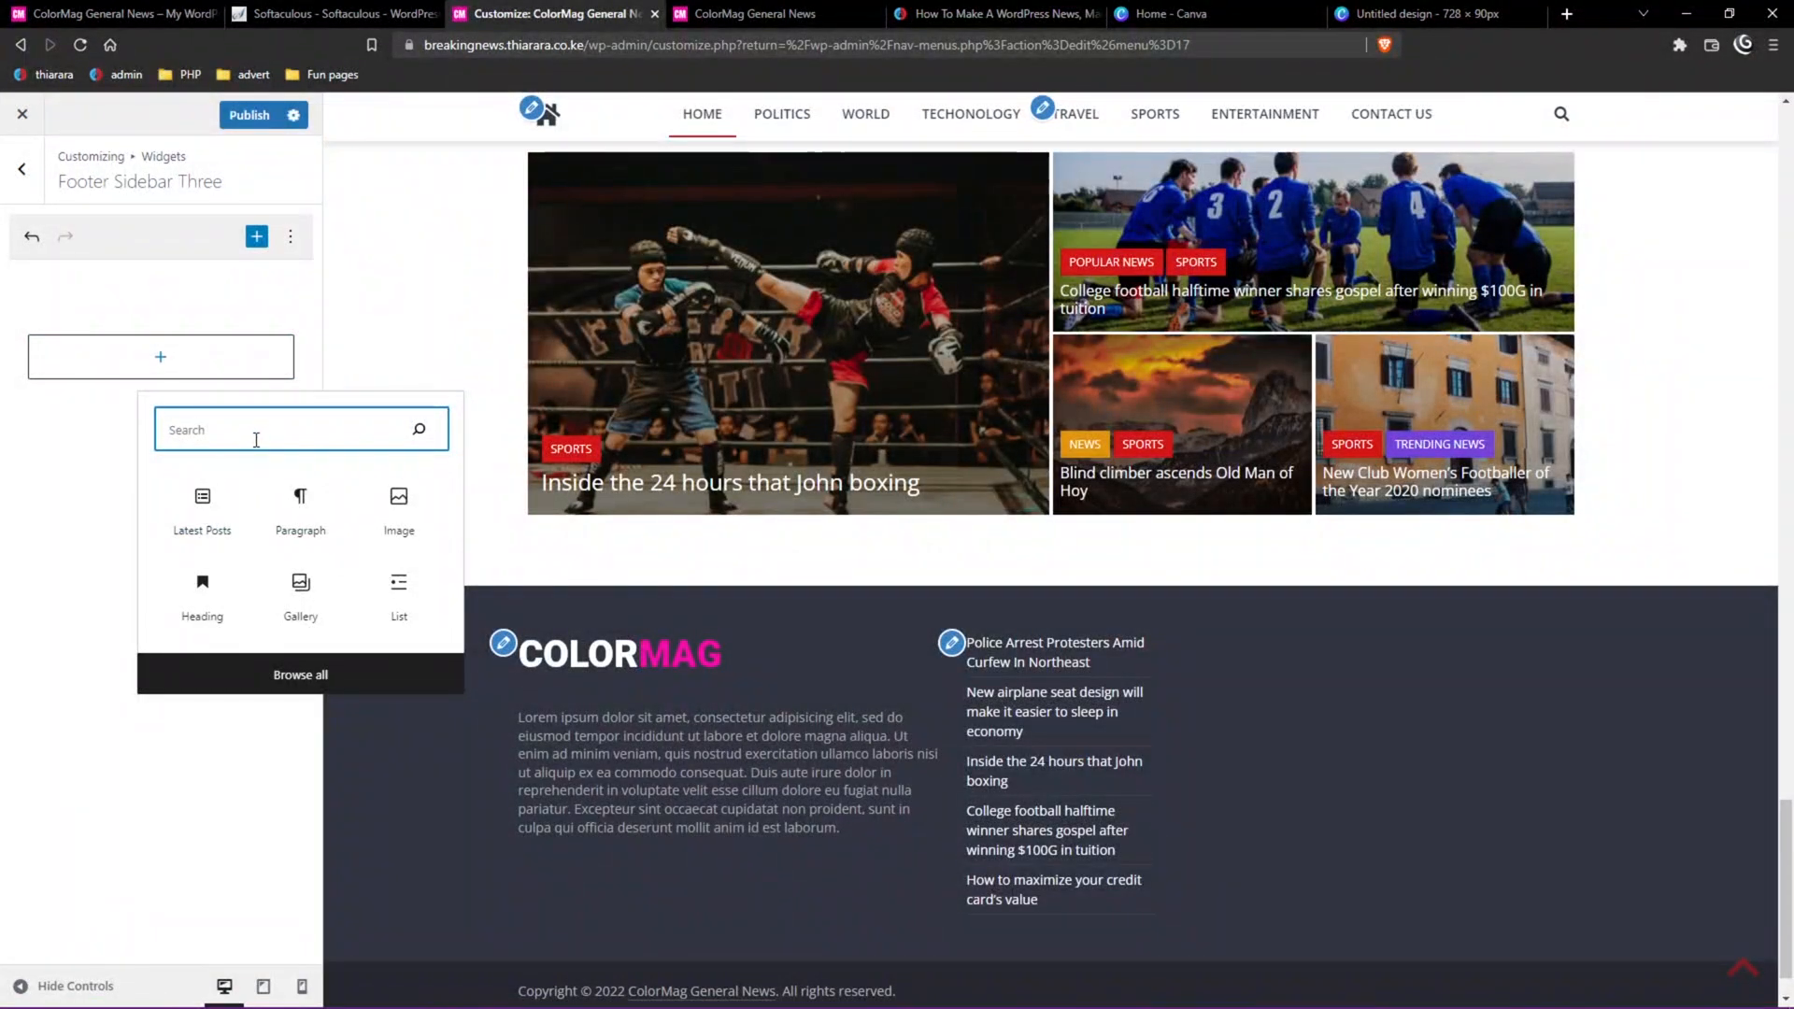
{"action": "type", "text": "ca"}
{"action": "left_click", "coordinate": [298, 508]}
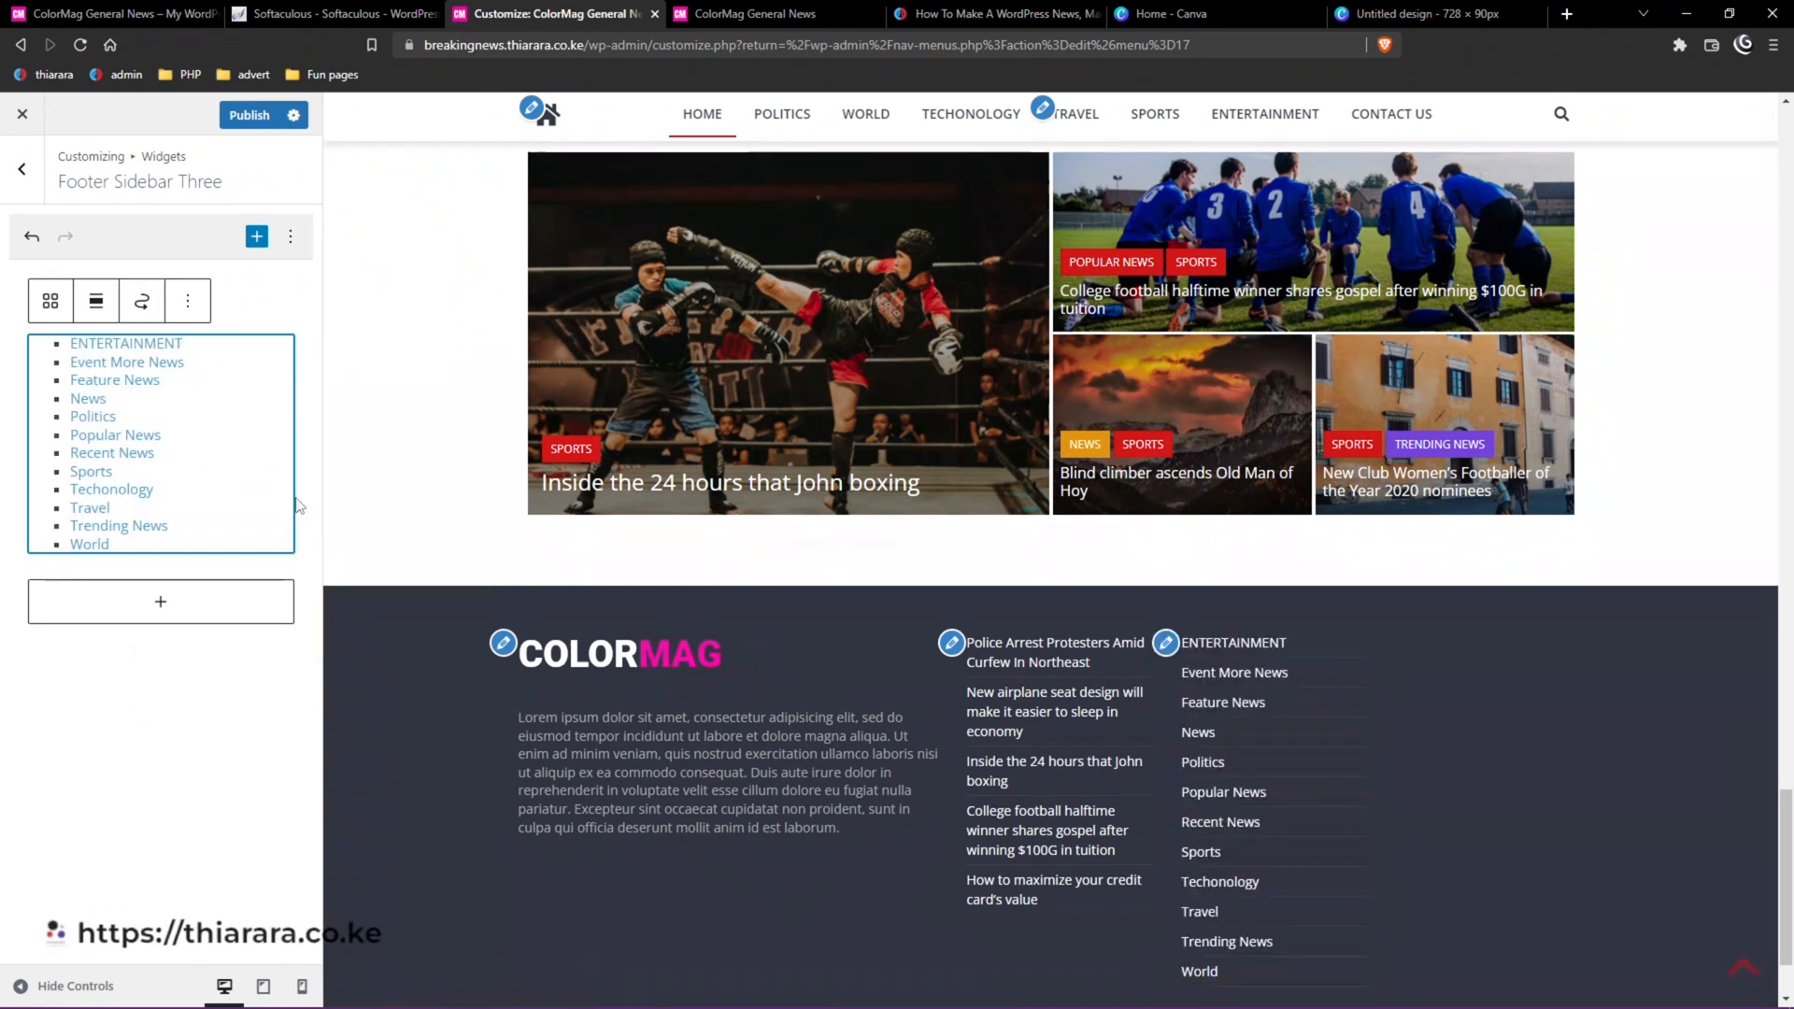
{"action": "scroll", "coordinate": [1455, 856], "scroll_direction": "down", "scroll_amount": 2}
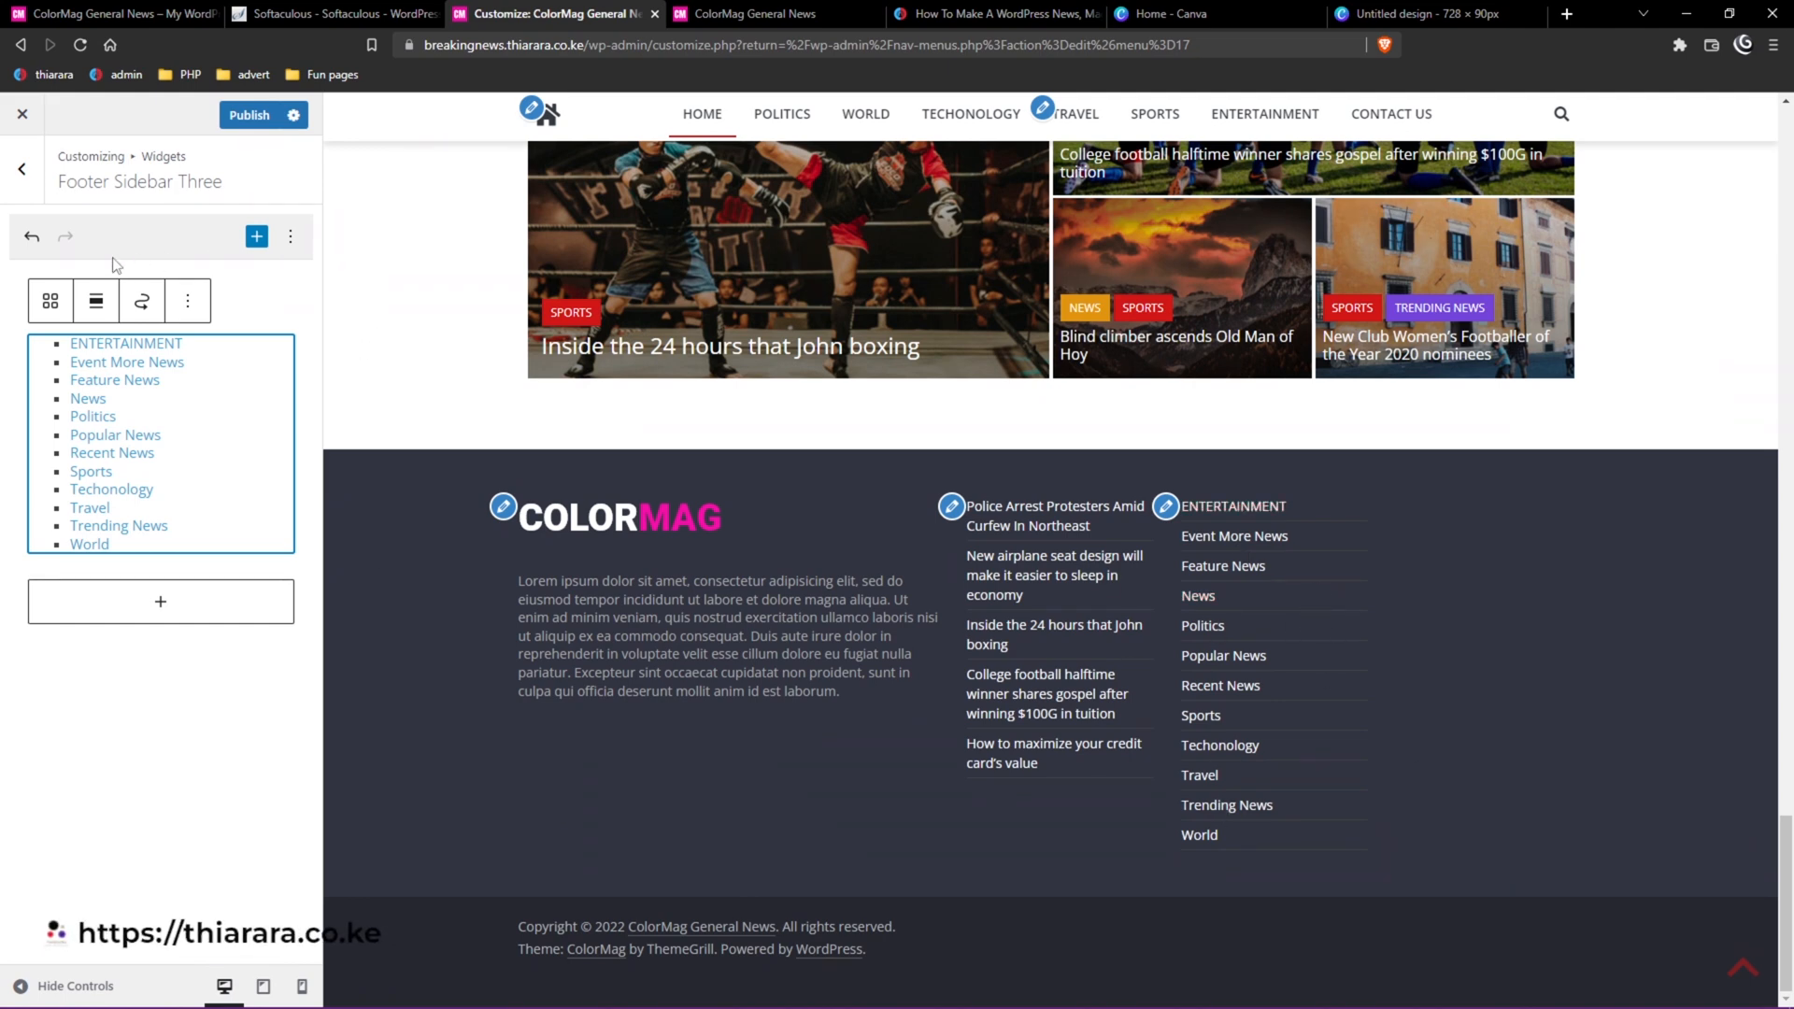
Remove the Free Theme menu widget from Footer Sidebar Four, leaving it empty.
{"action": "left_click", "coordinate": [21, 169]}
{"action": "left_click", "coordinate": [72, 568]}
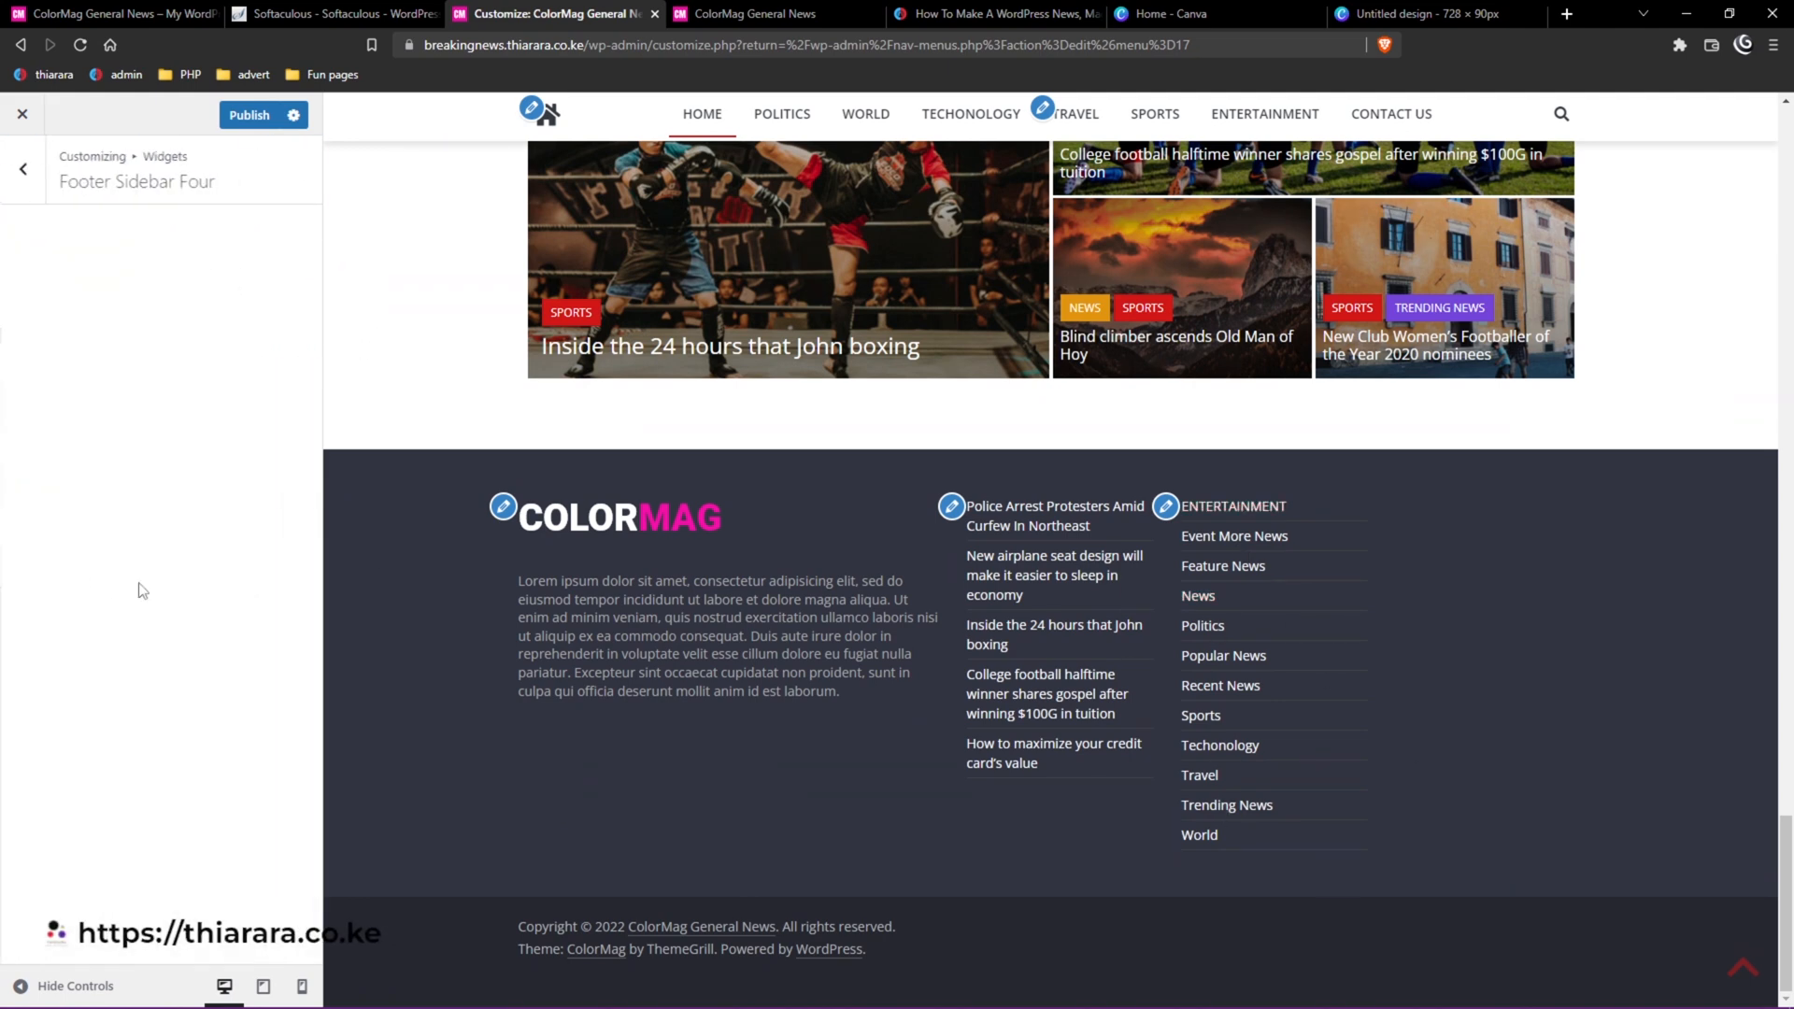
{"action": "left_click", "coordinate": [222, 388]}
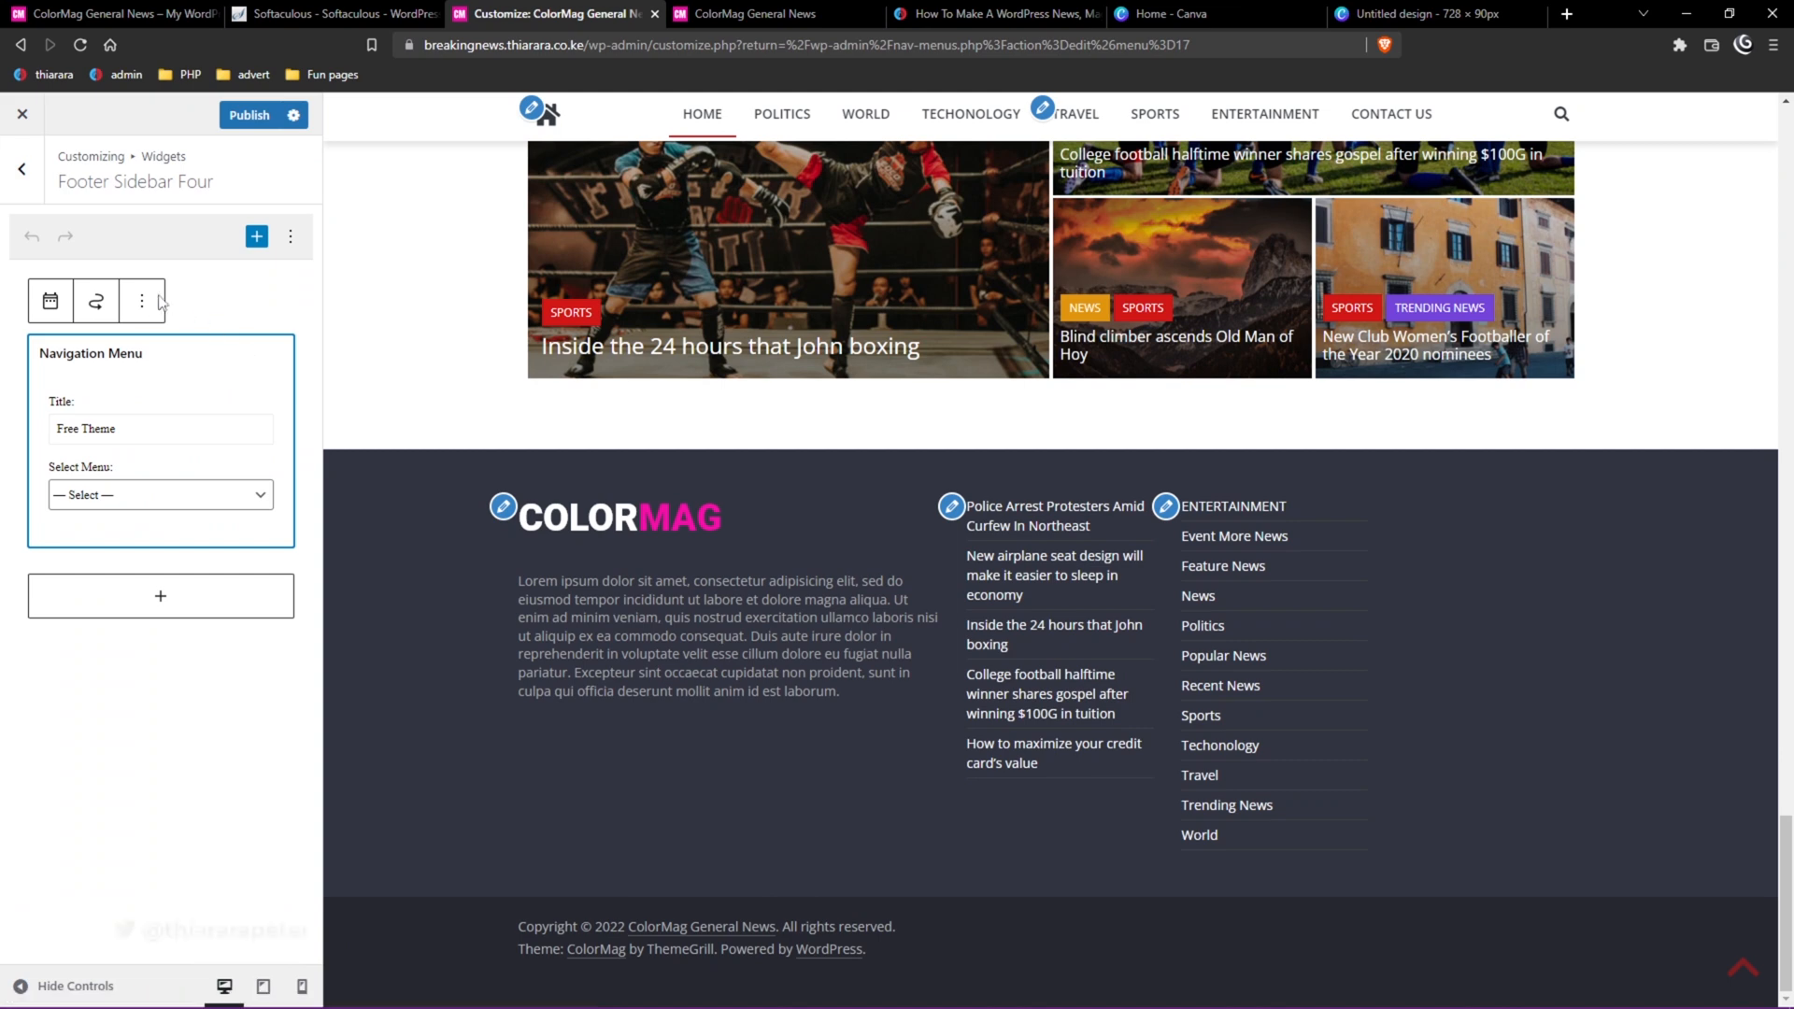
{"action": "left_click", "coordinate": [142, 300]}
{"action": "left_click", "coordinate": [142, 632]}
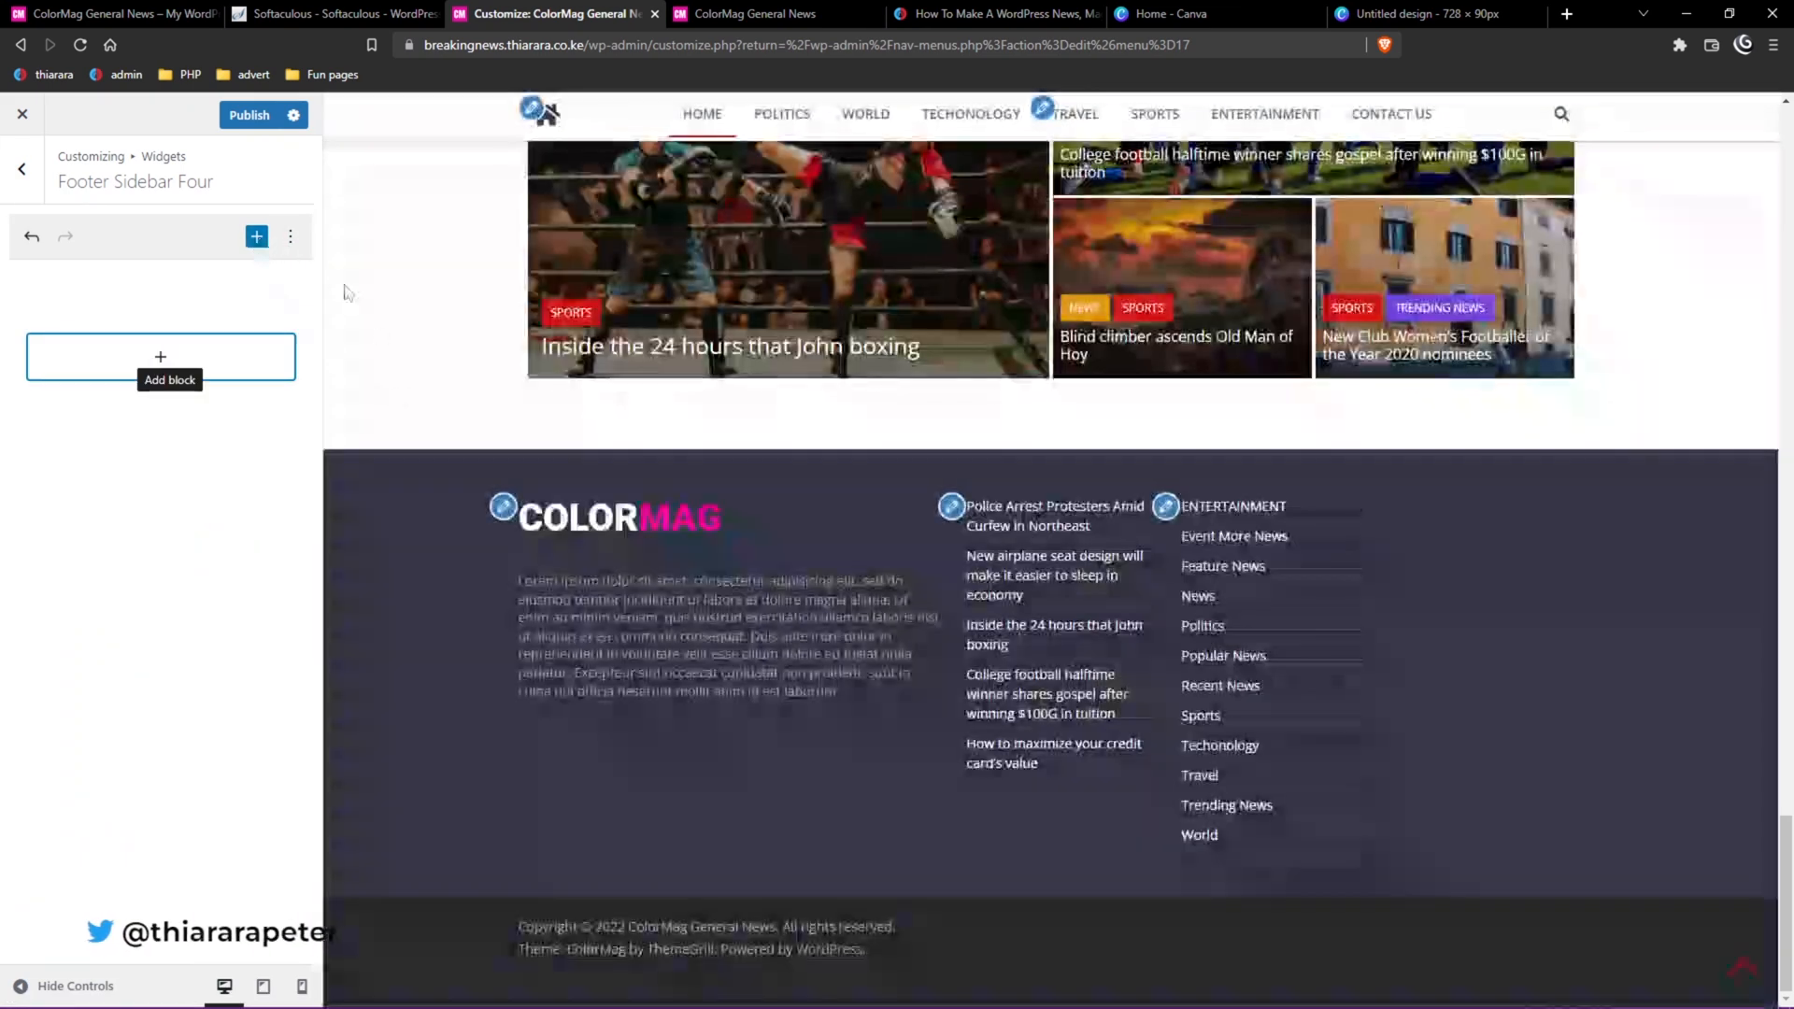
{"action": "left_click", "coordinate": [257, 239]}
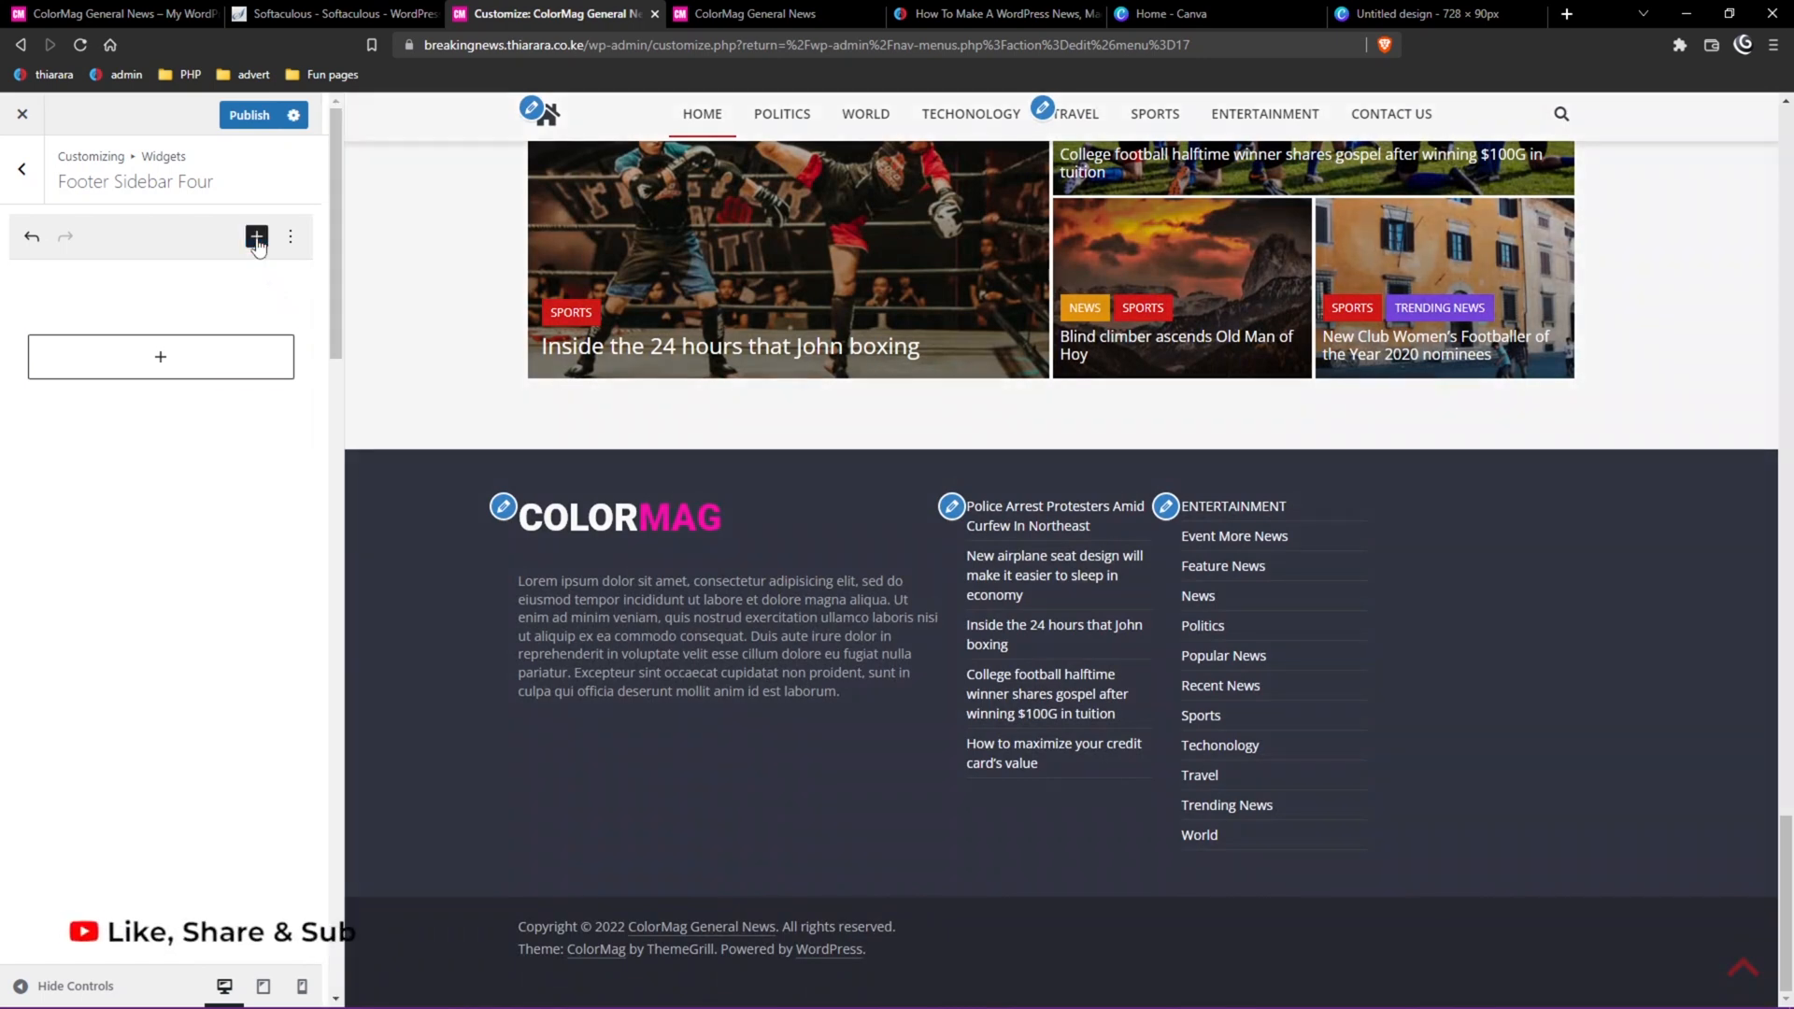
{"action": "scroll", "coordinate": [478, 547], "scroll_direction": "down", "scroll_amount": 12}
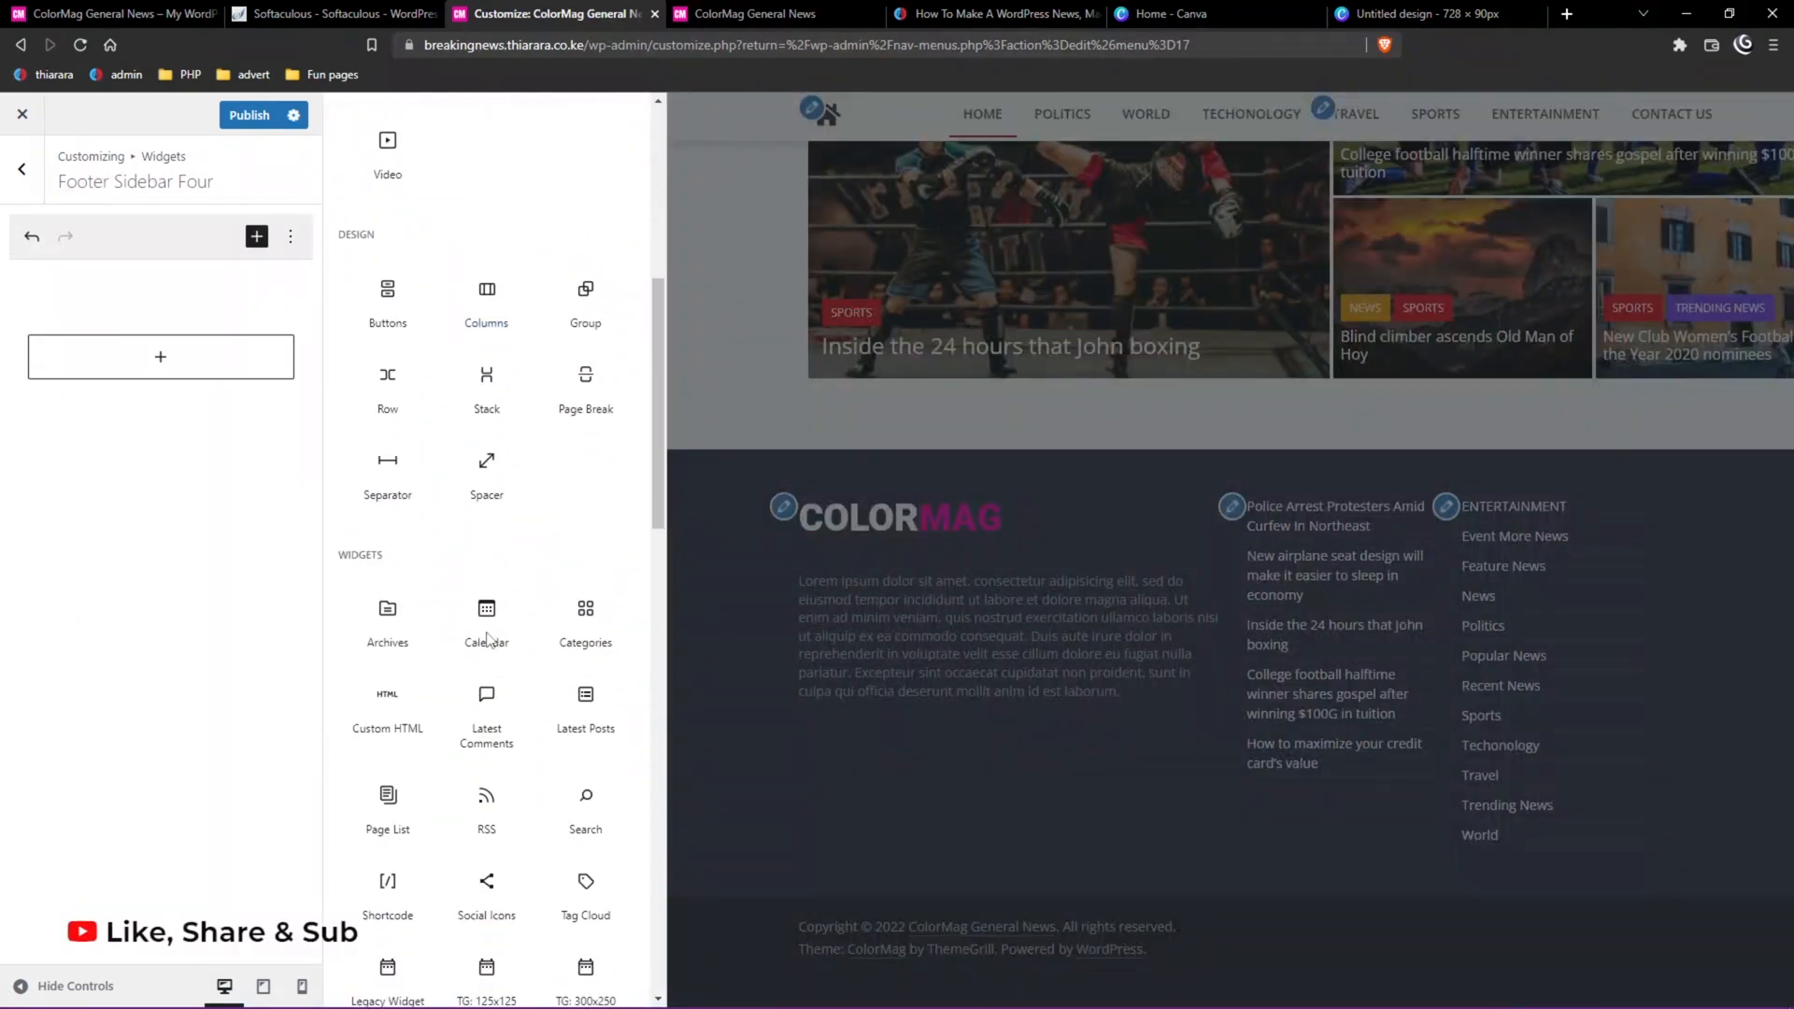
{"action": "scroll", "coordinate": [486, 706], "scroll_direction": "down", "scroll_amount": 8}
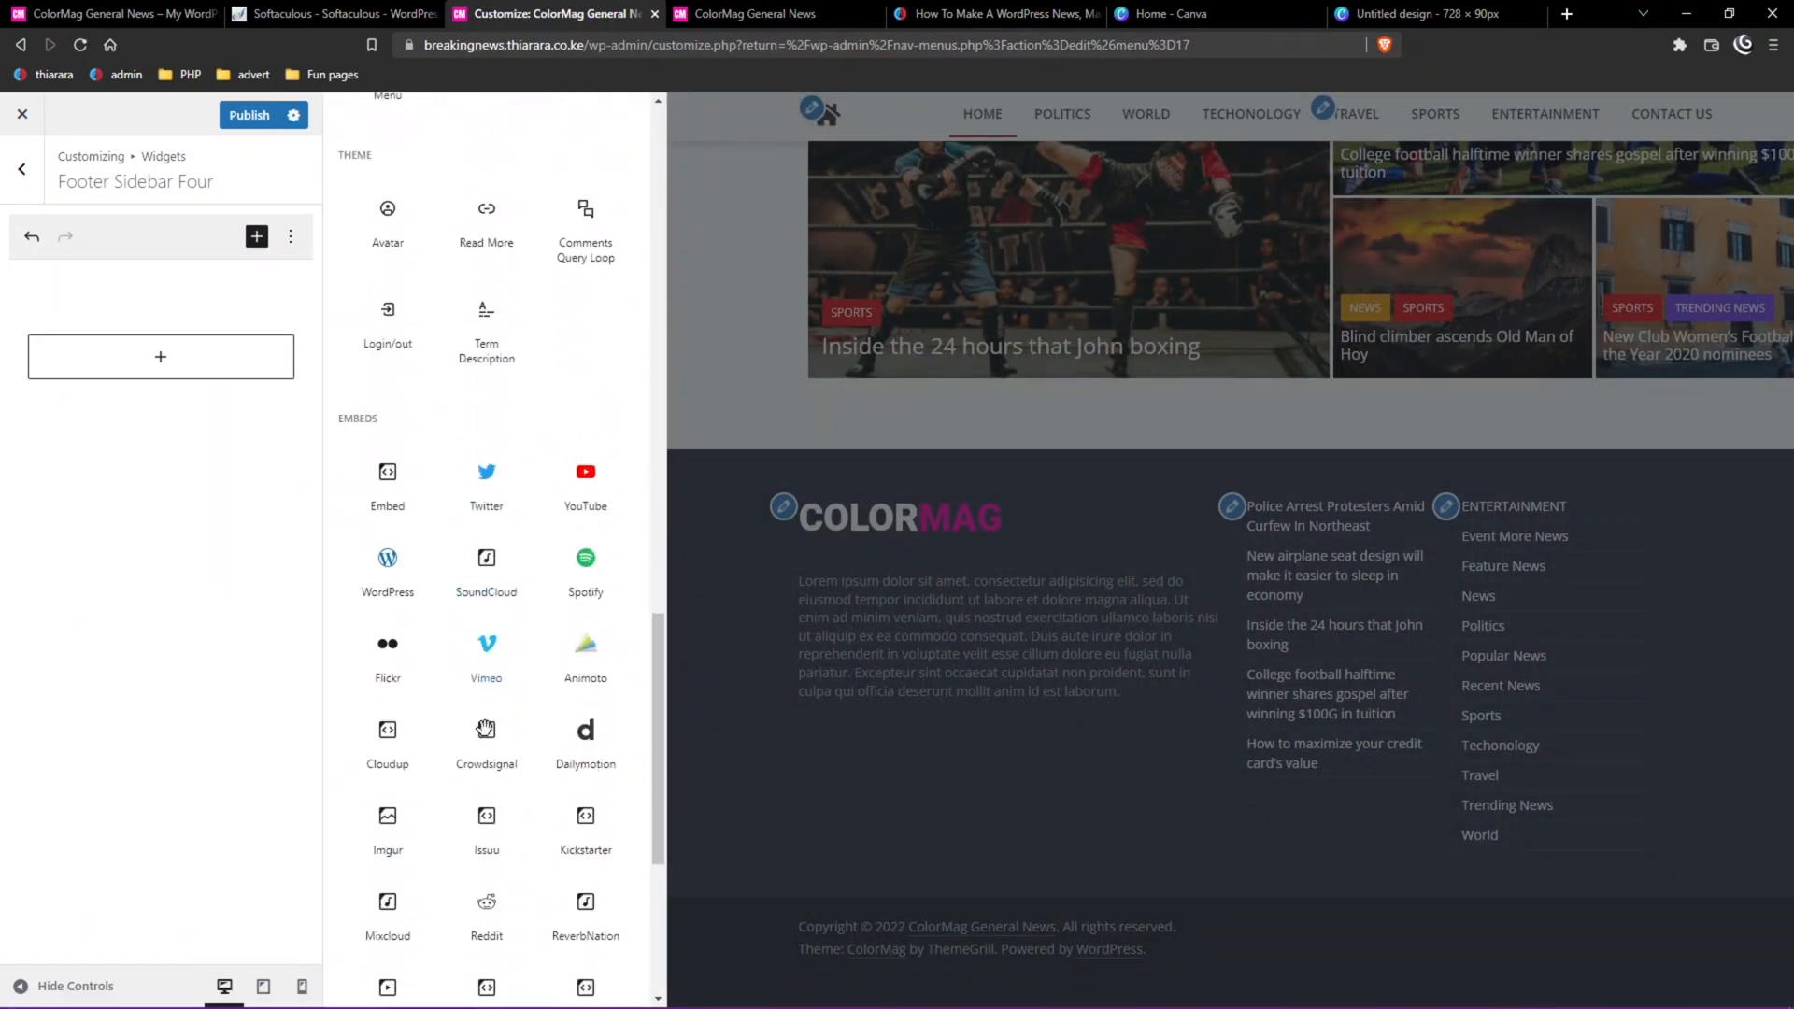
{"action": "scroll", "coordinate": [487, 738], "scroll_direction": "up", "scroll_amount": 13}
{"action": "scroll", "coordinate": [487, 745], "scroll_direction": "up", "scroll_amount": 9}
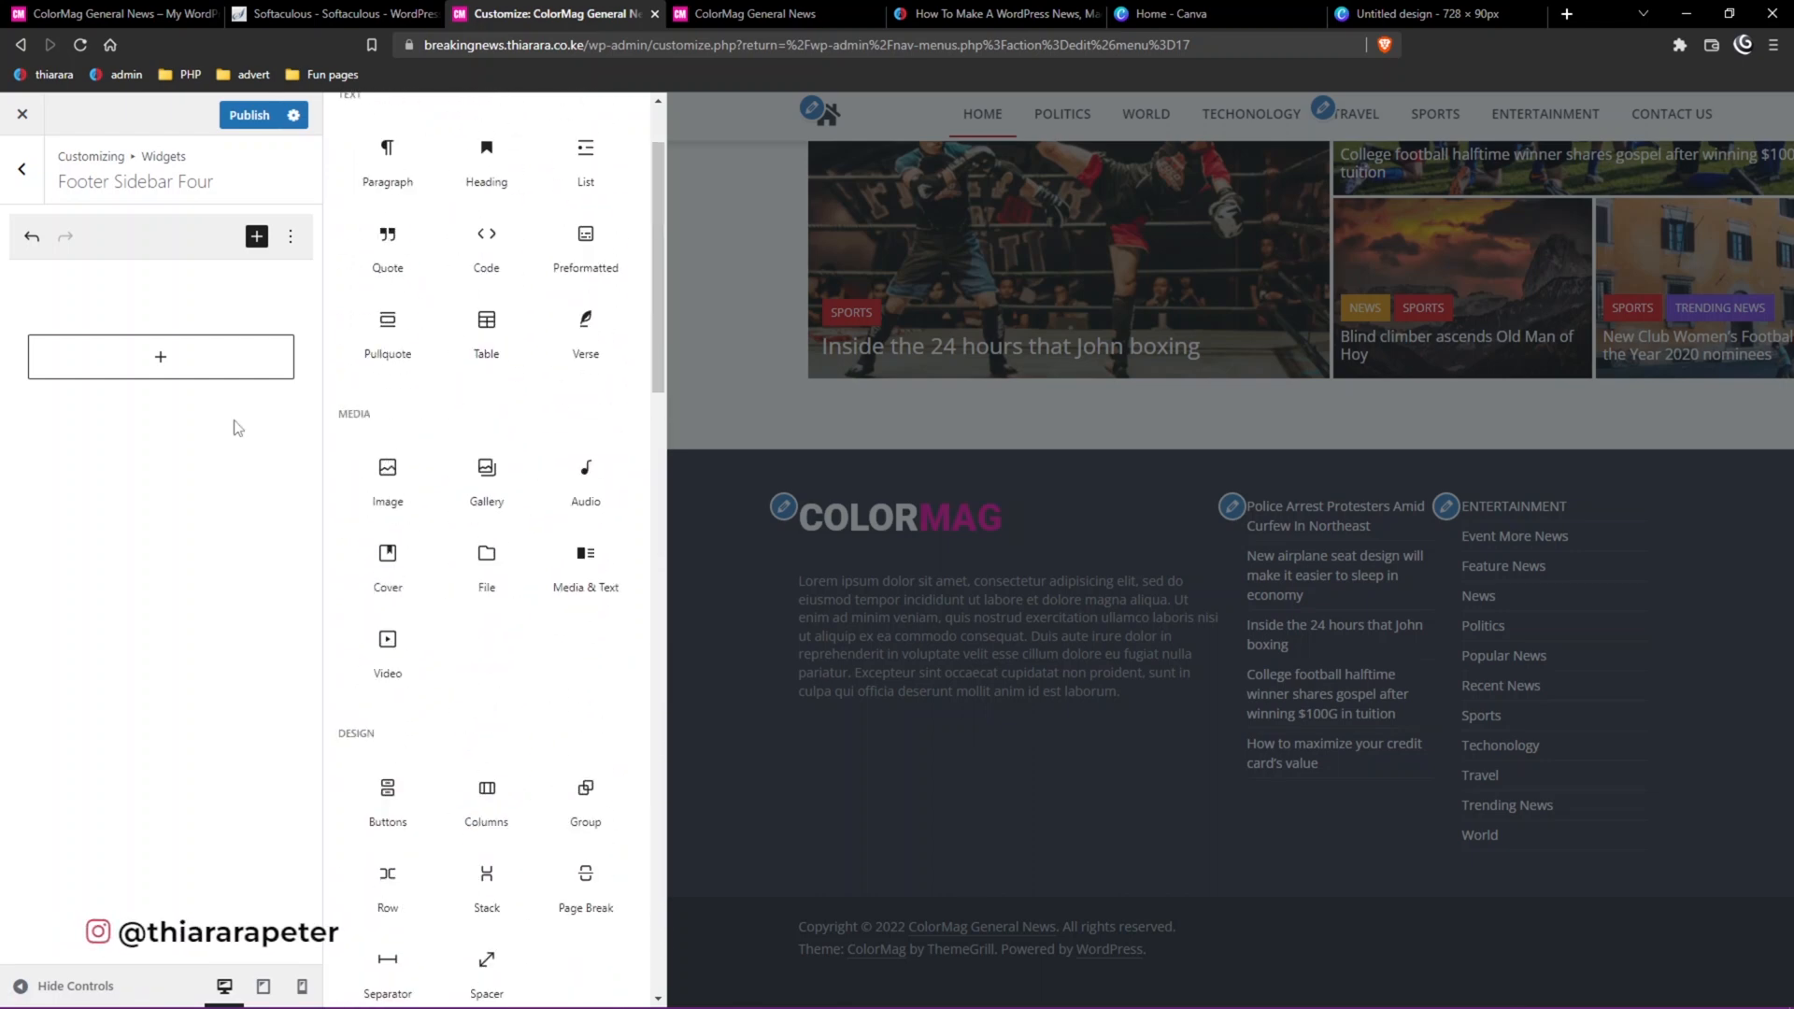
Publish the footer widget changes and return to the main Customizer sections.
{"action": "left_click", "coordinate": [260, 117]}
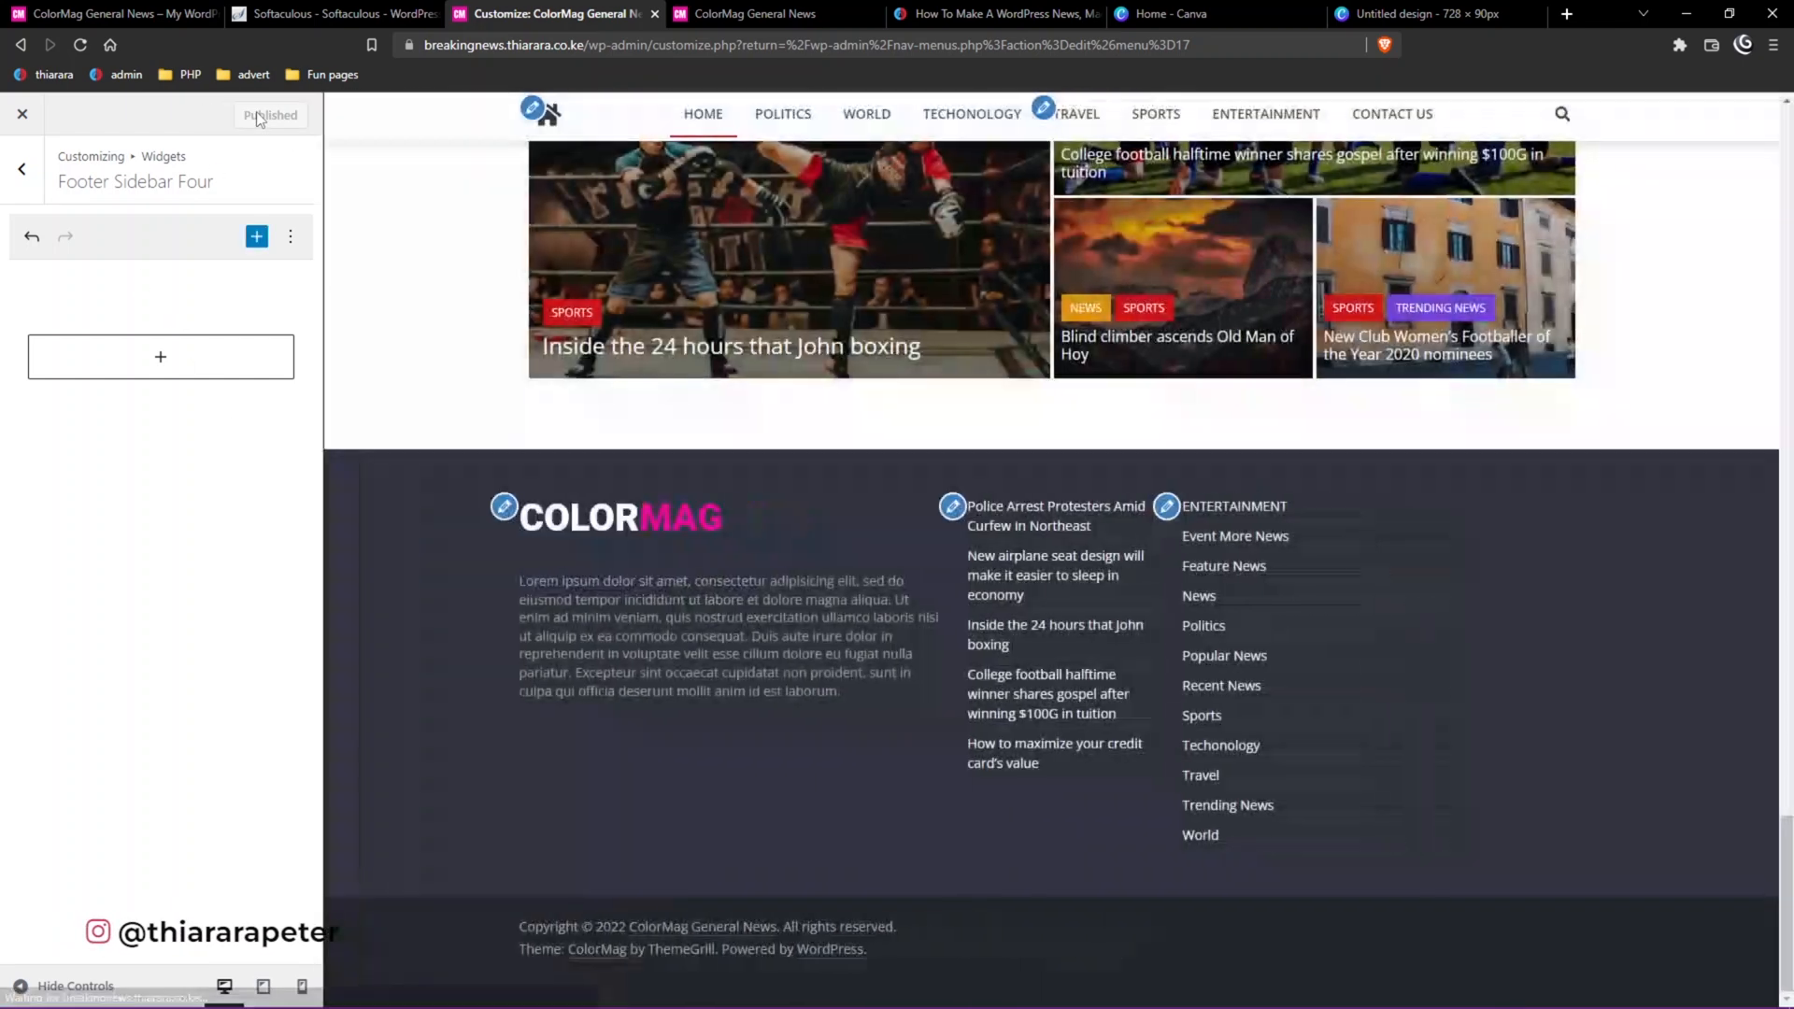
{"action": "left_click", "coordinate": [28, 171]}
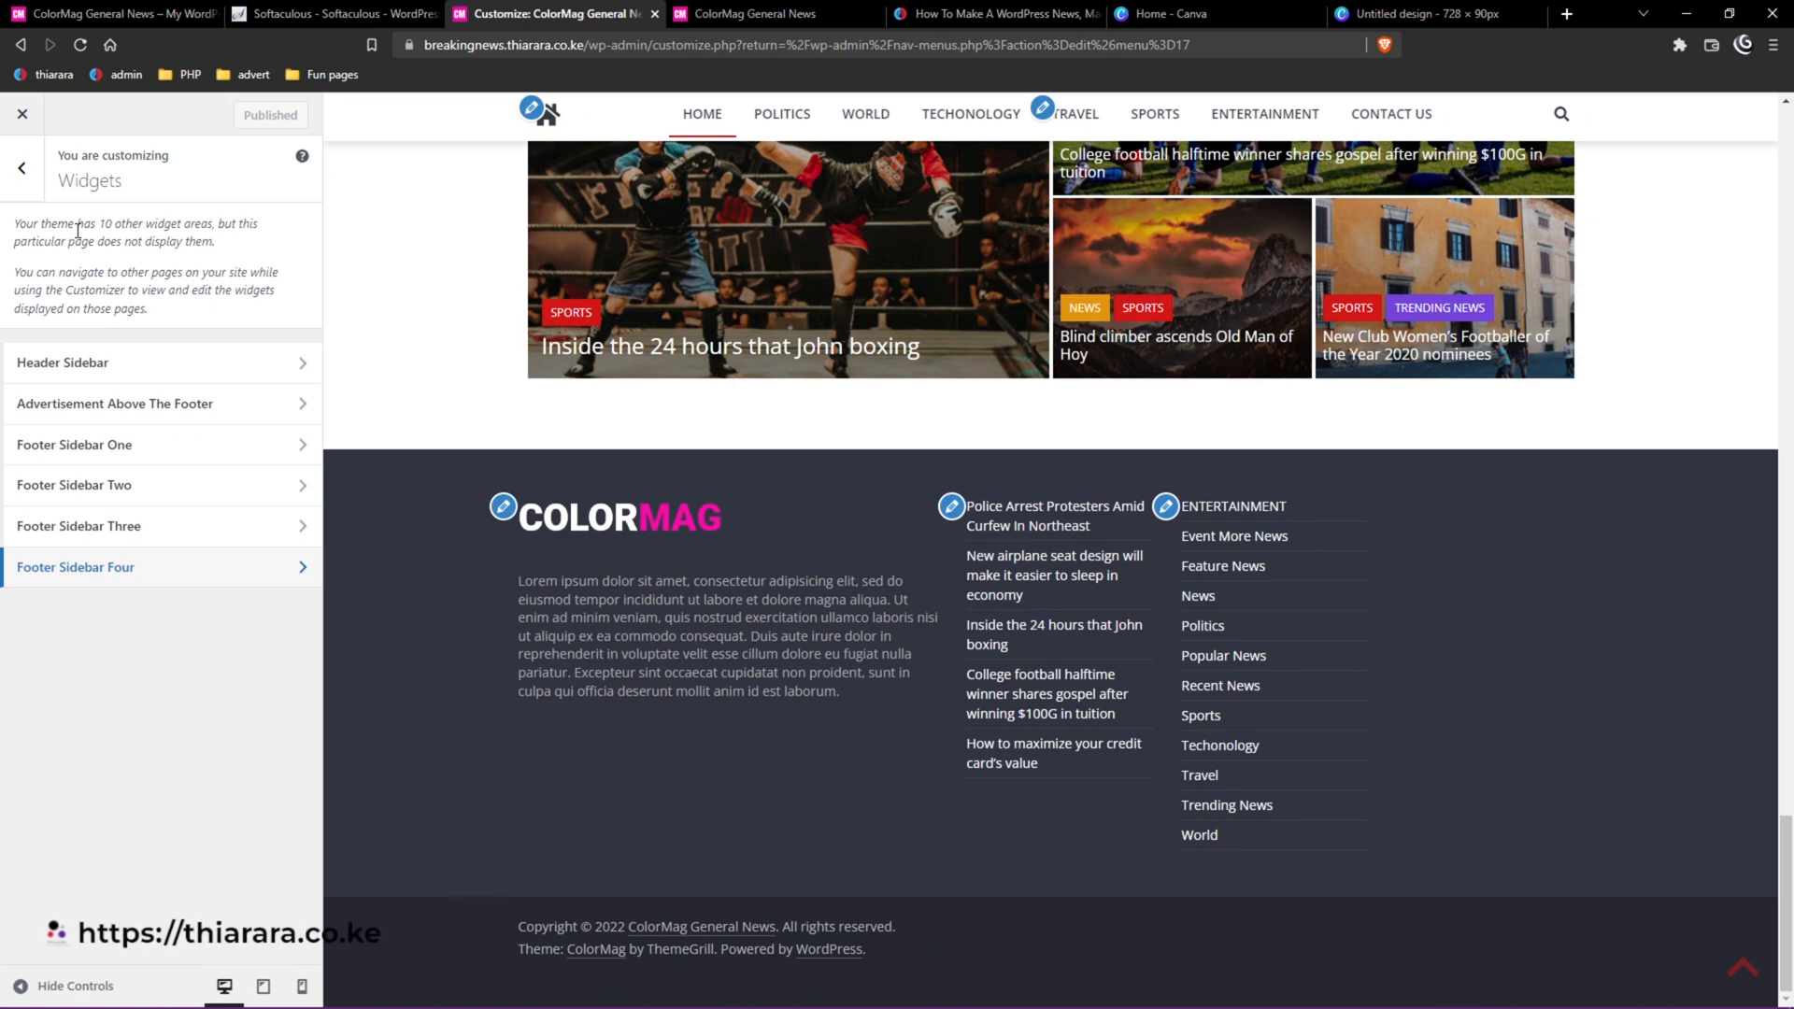
{"action": "left_click", "coordinate": [23, 169]}
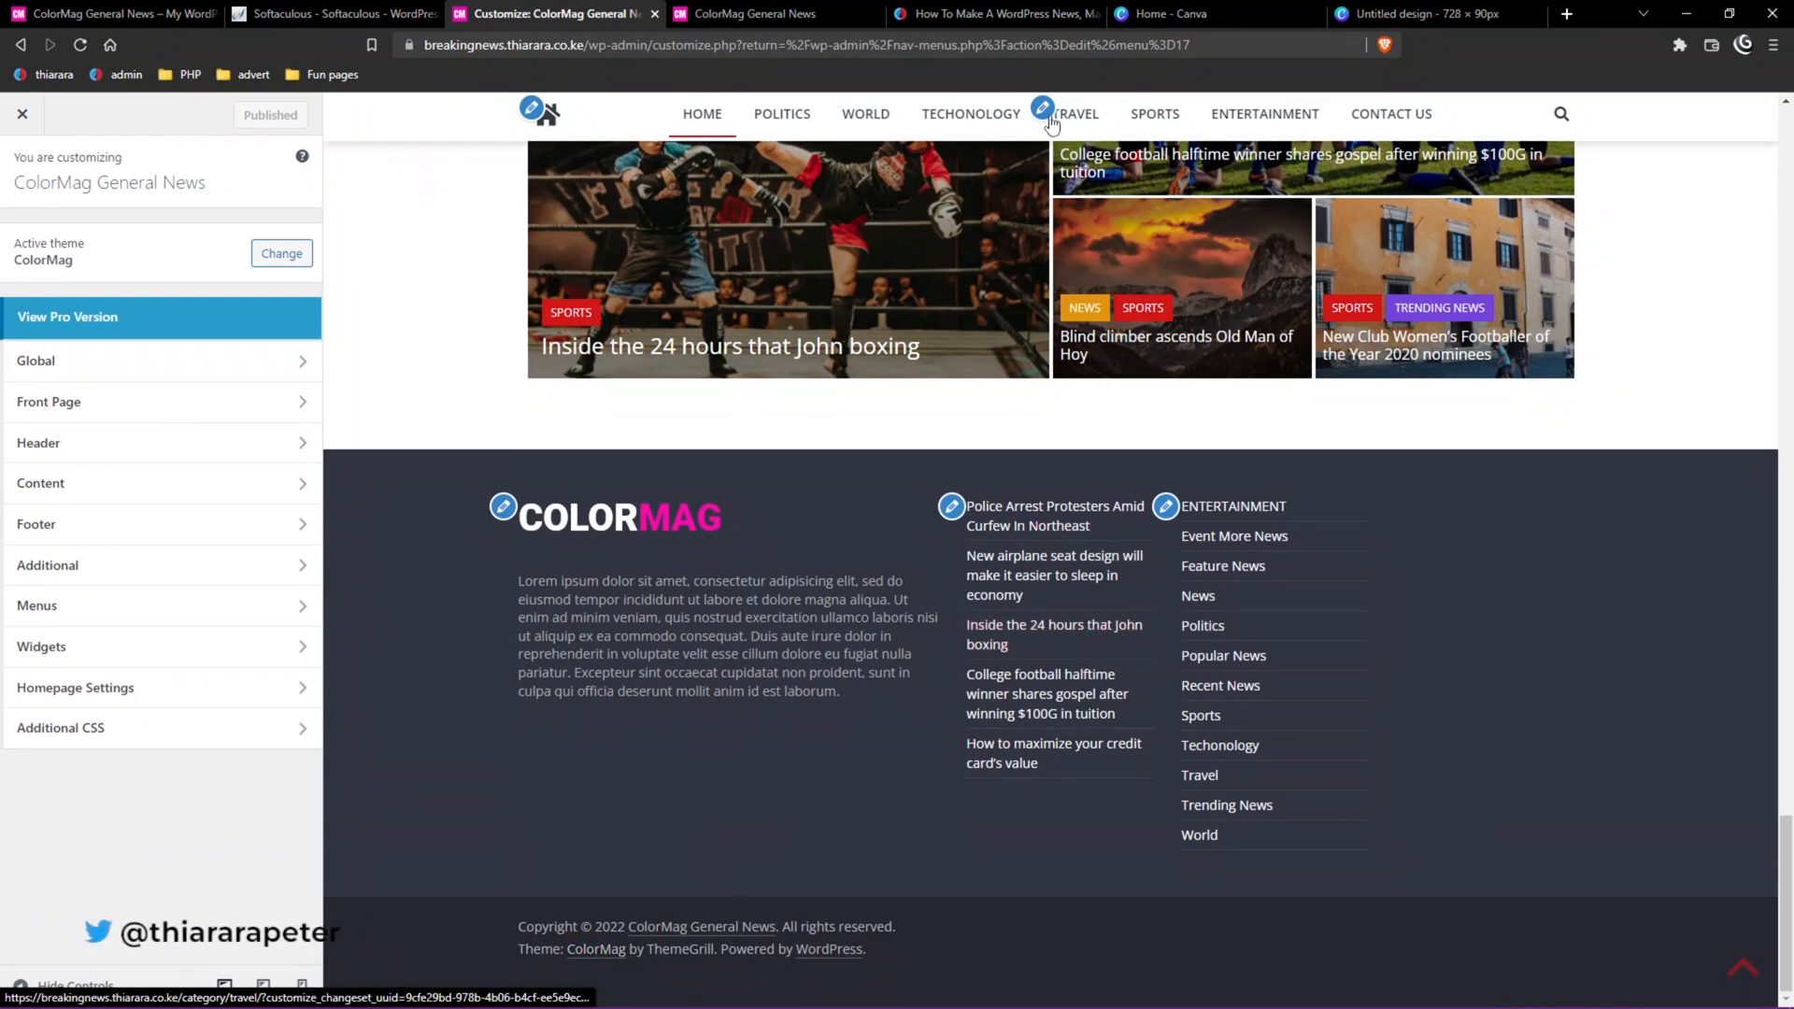
Copy the footer copyright CSS snippet from the thiarara.co.ke tutorial post.
{"action": "left_click", "coordinate": [977, 13]}
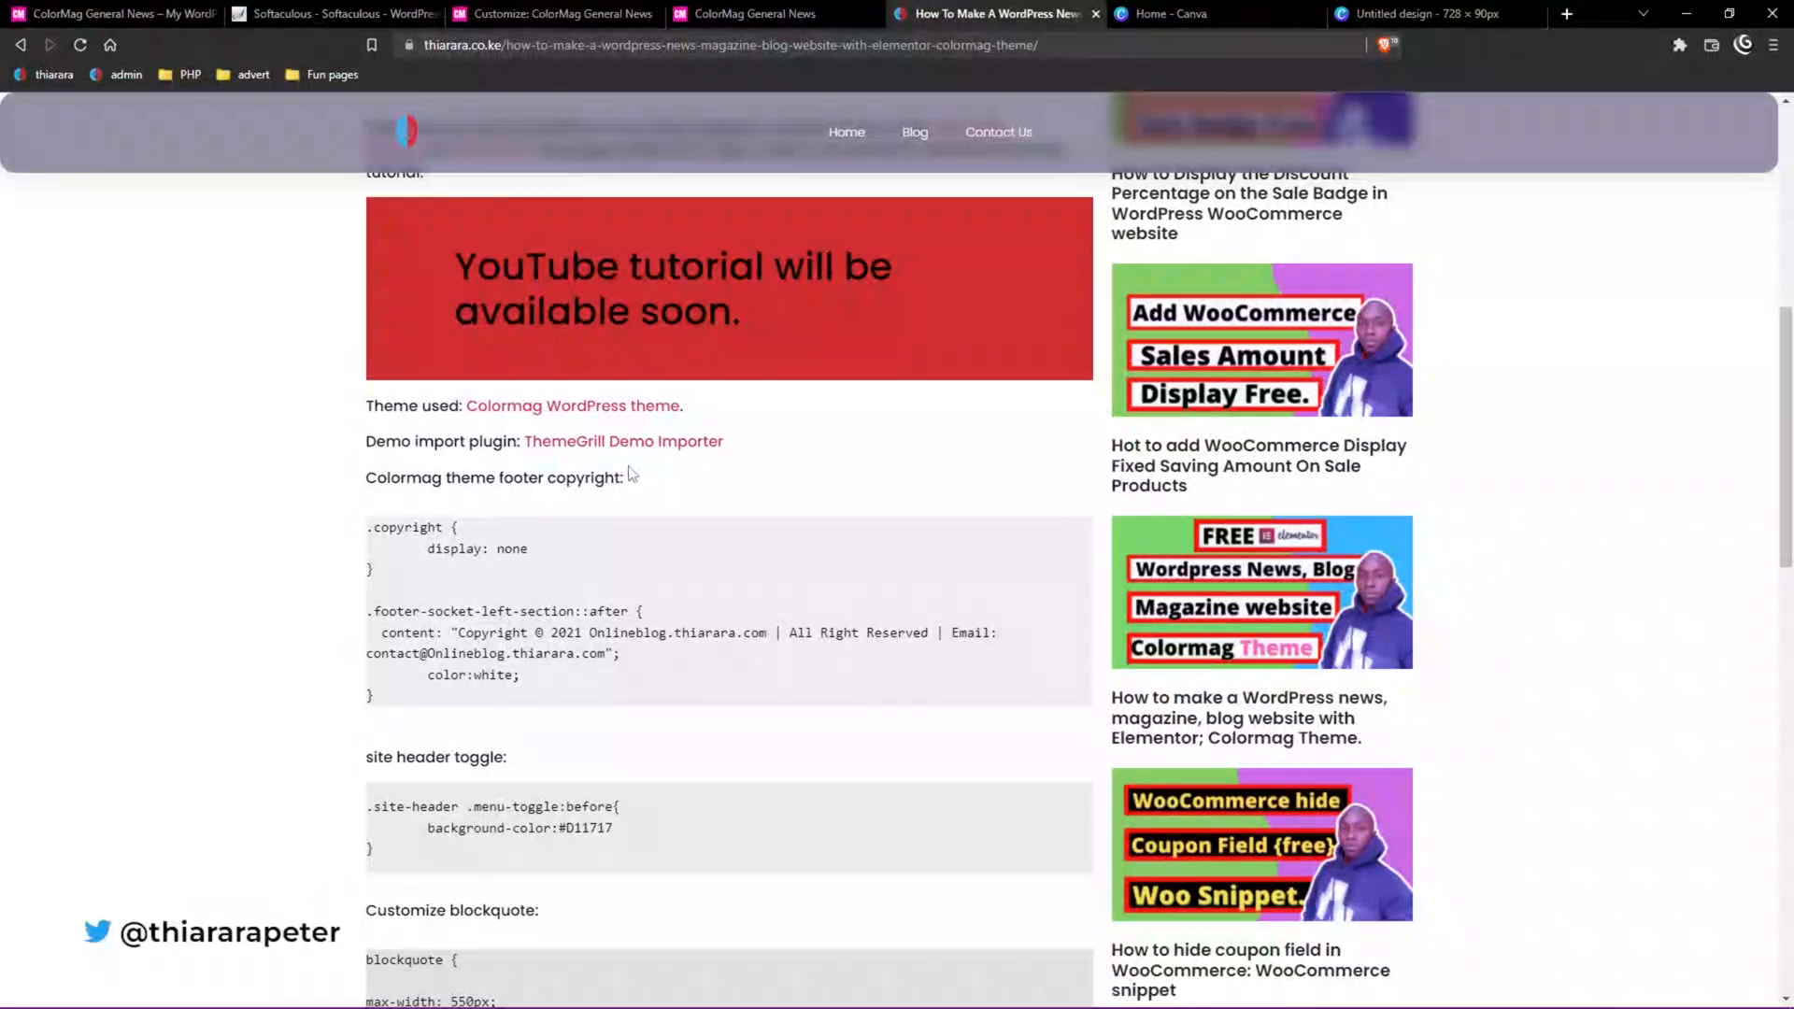
{"action": "left_click_drag", "start_coordinate": [368, 526], "coordinate": [479, 703]}
{"action": "key", "text": "ctrl+c"}
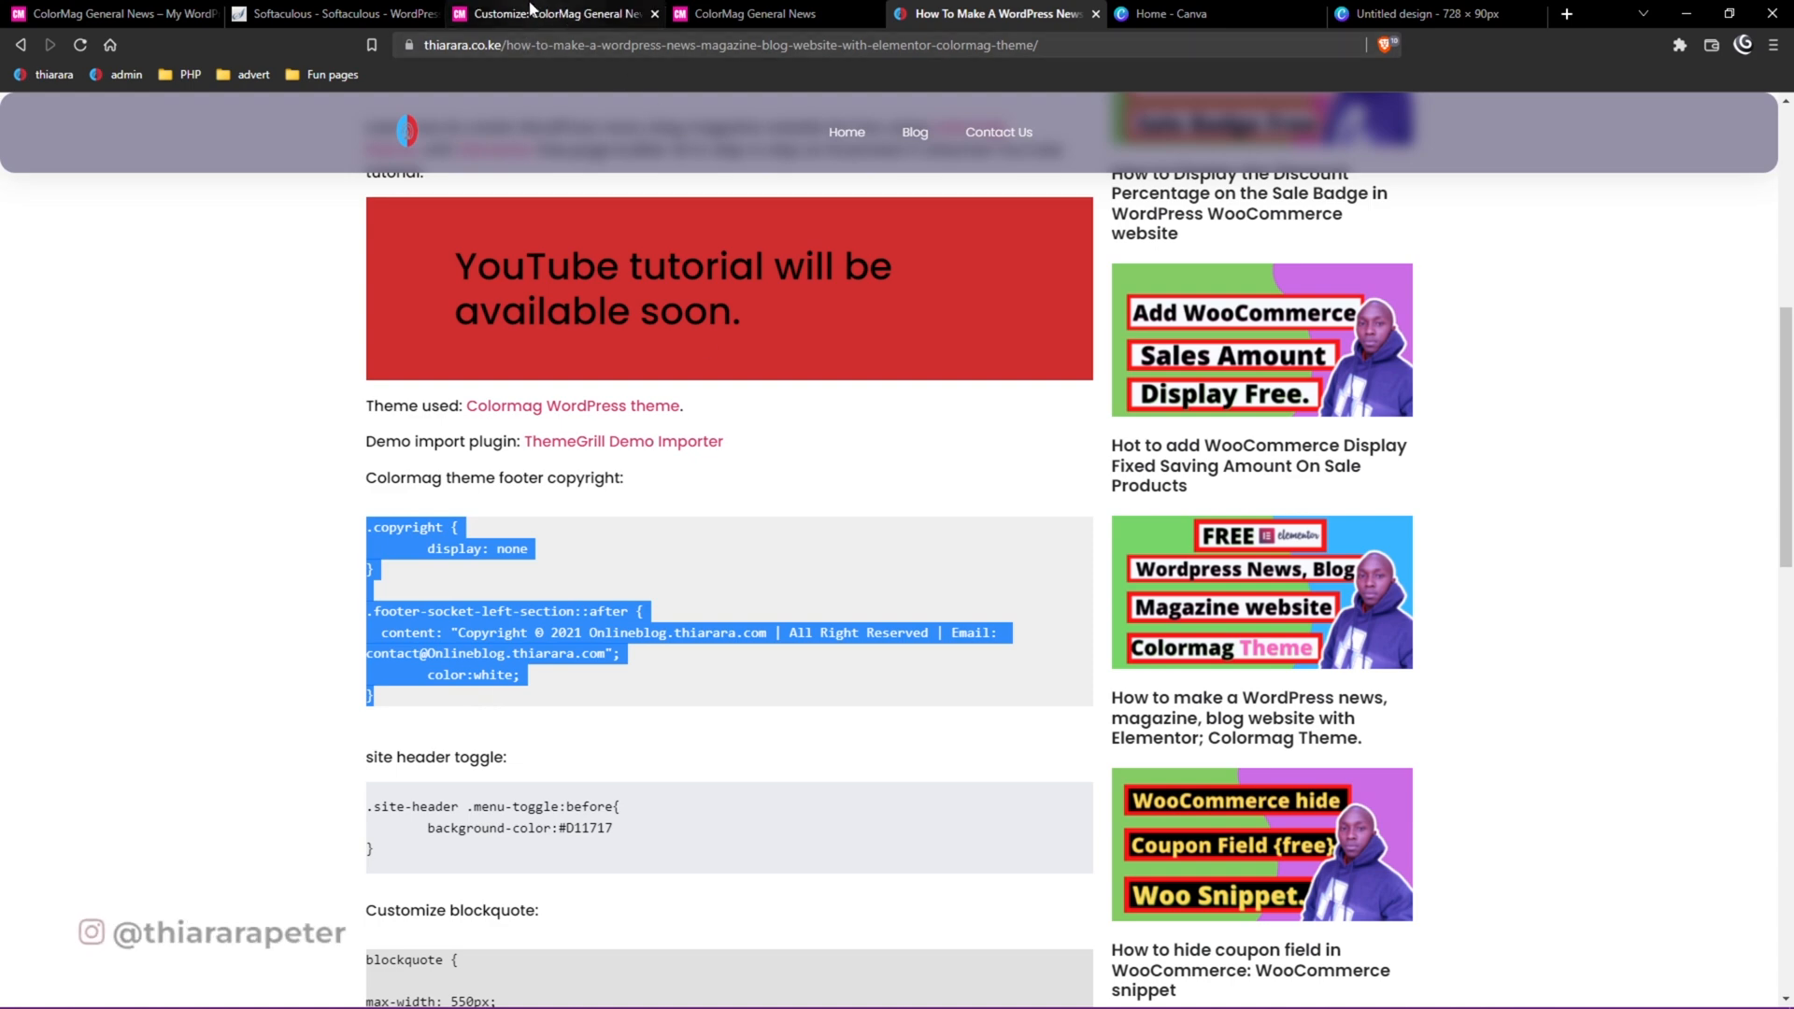
{"action": "left_click", "coordinate": [556, 17]}
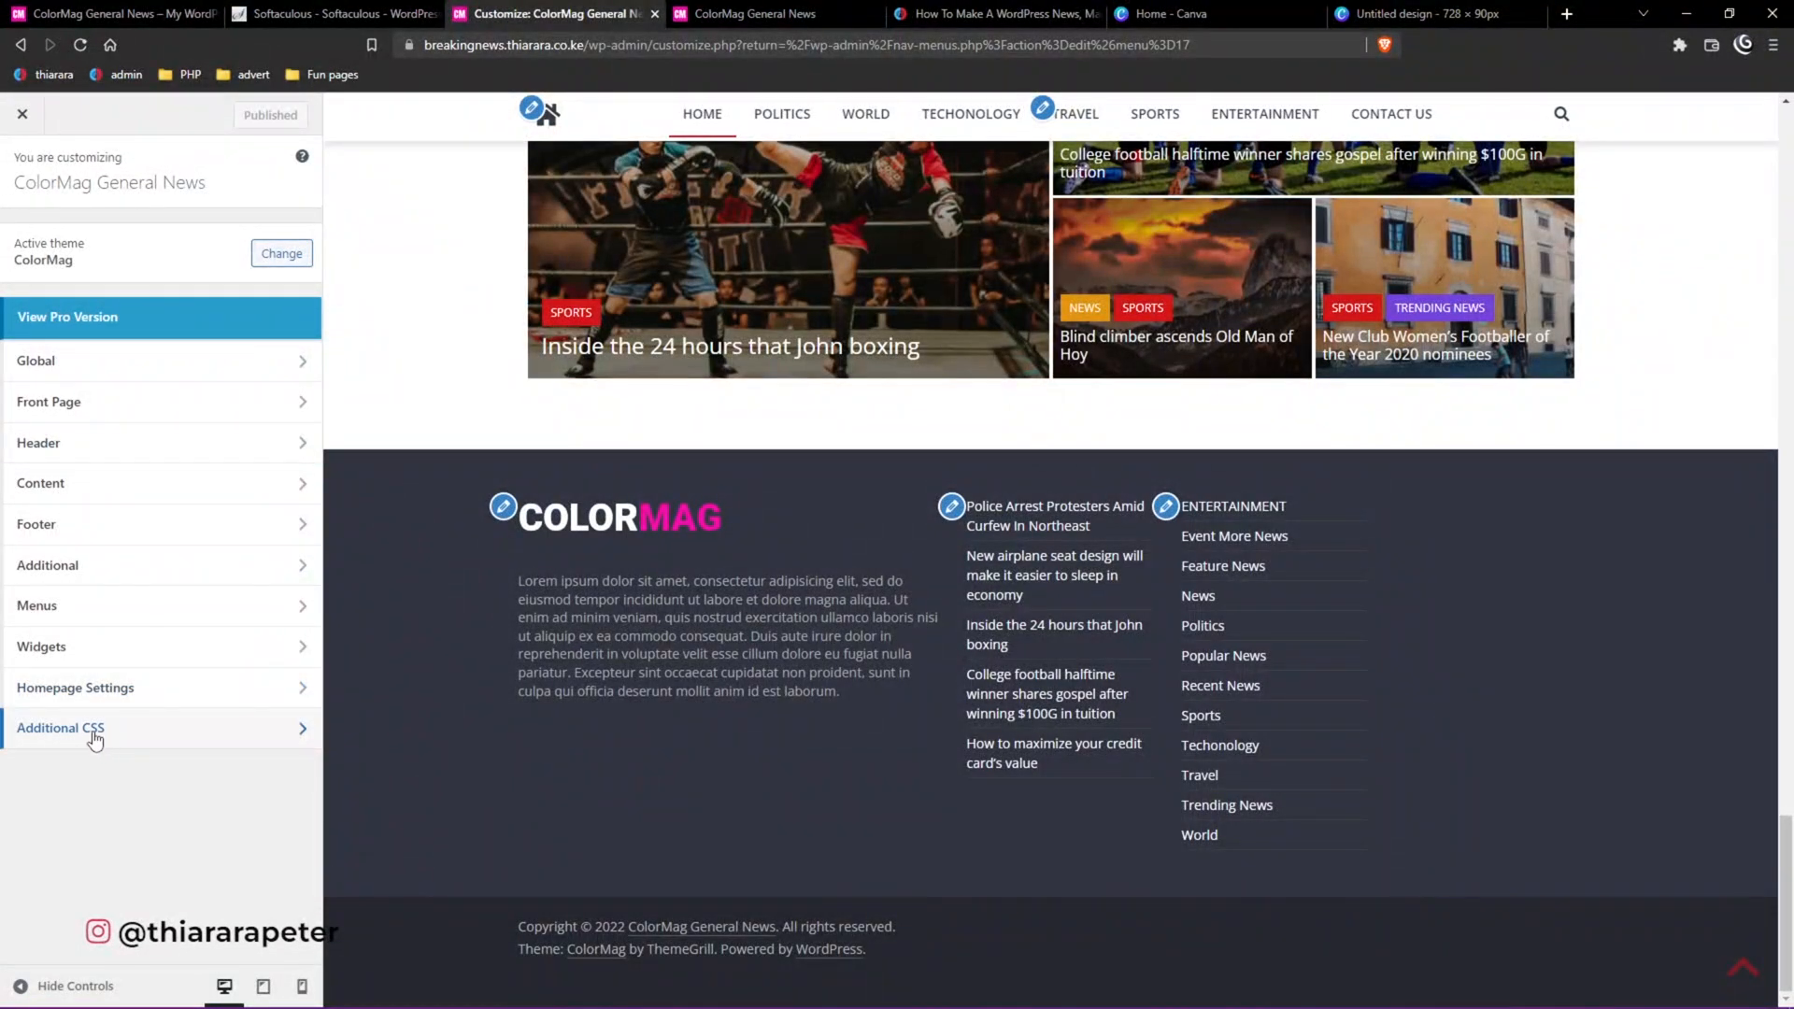
Paste the copied copyright CSS into the Additional CSS editor.
{"action": "left_click", "coordinate": [93, 739]}
{"action": "right_click", "coordinate": [84, 589]}
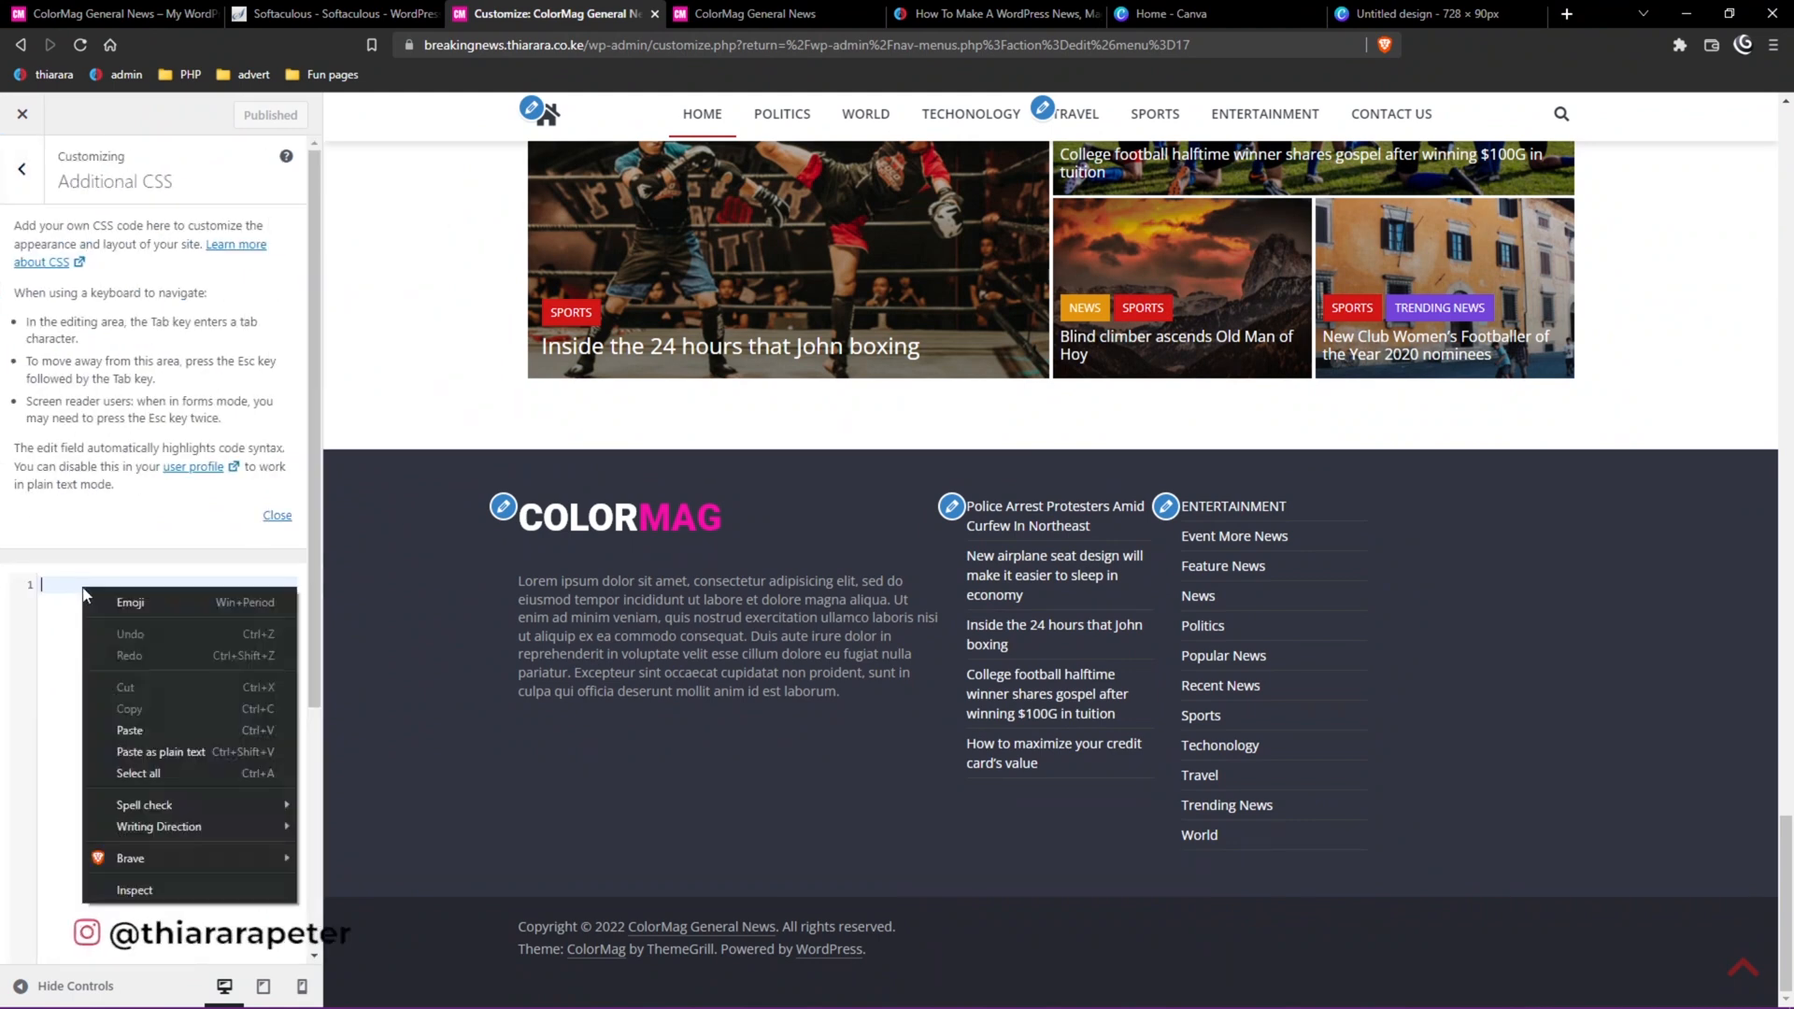
{"action": "left_click", "coordinate": [130, 730]}
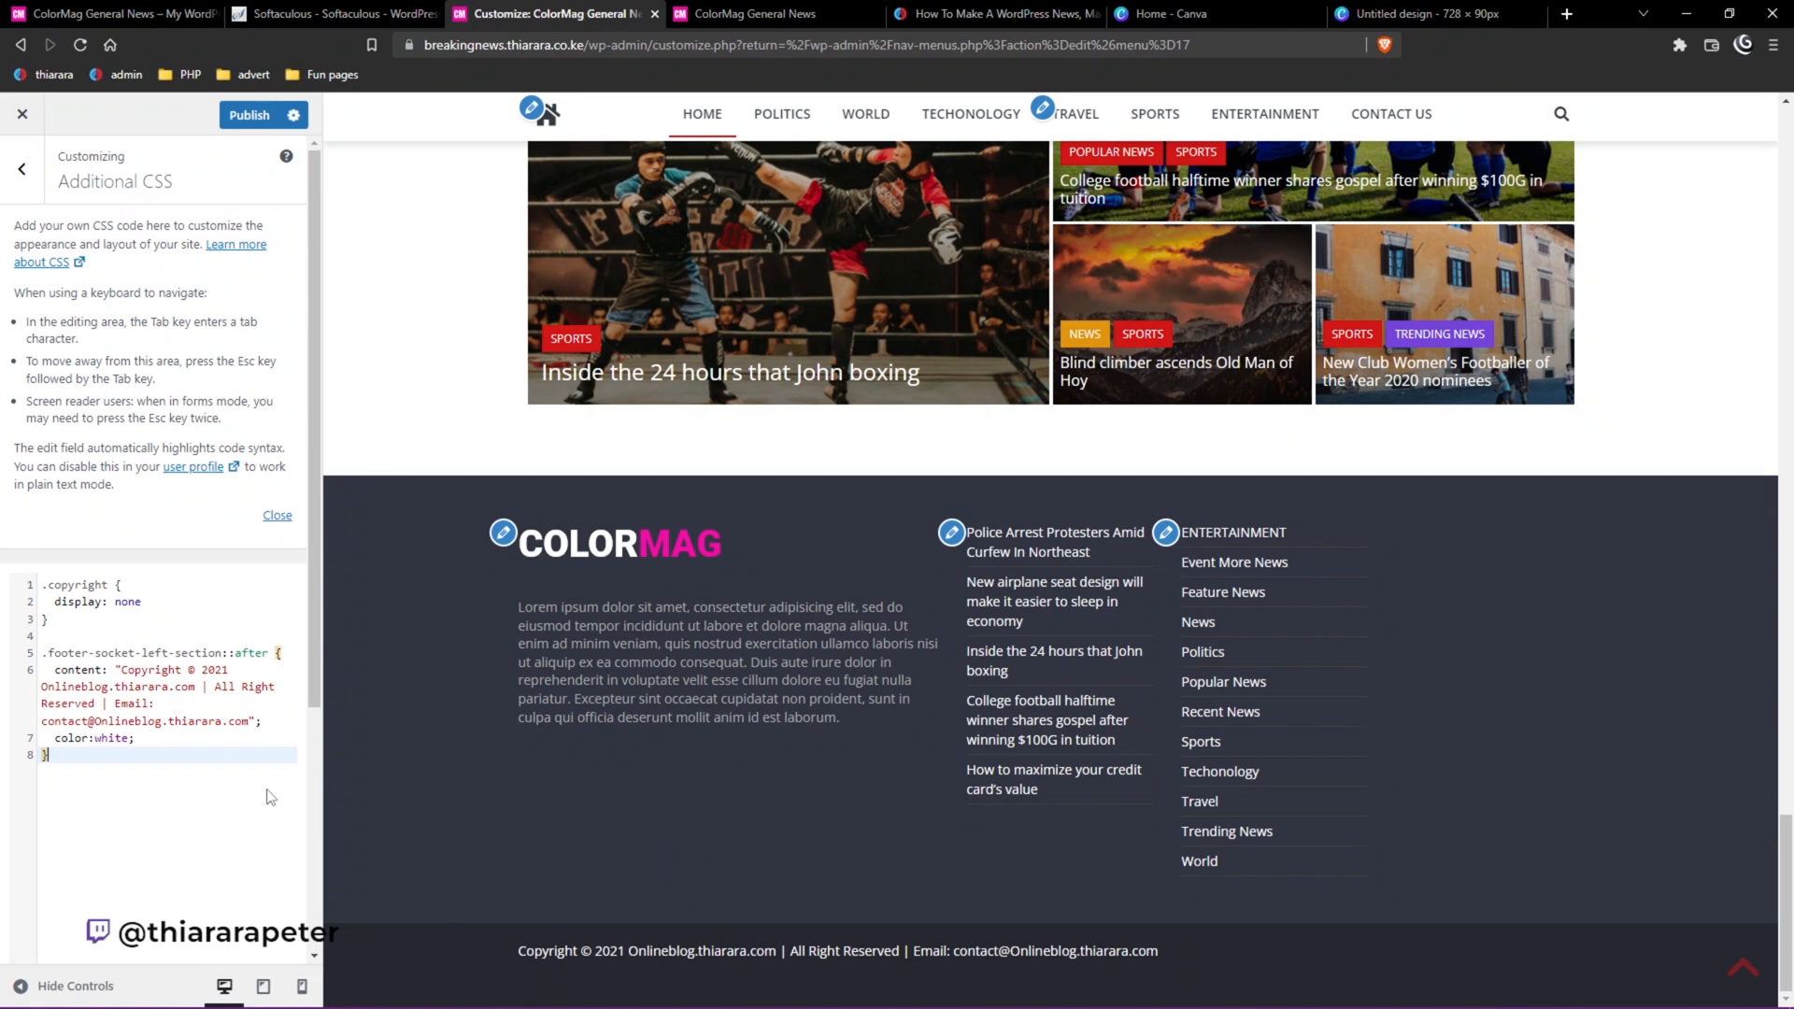
Change the copyright year from 2021 to 2022 and publish the CSS.
{"action": "left_click_drag", "start_coordinate": [194, 686], "coordinate": [52, 691]}
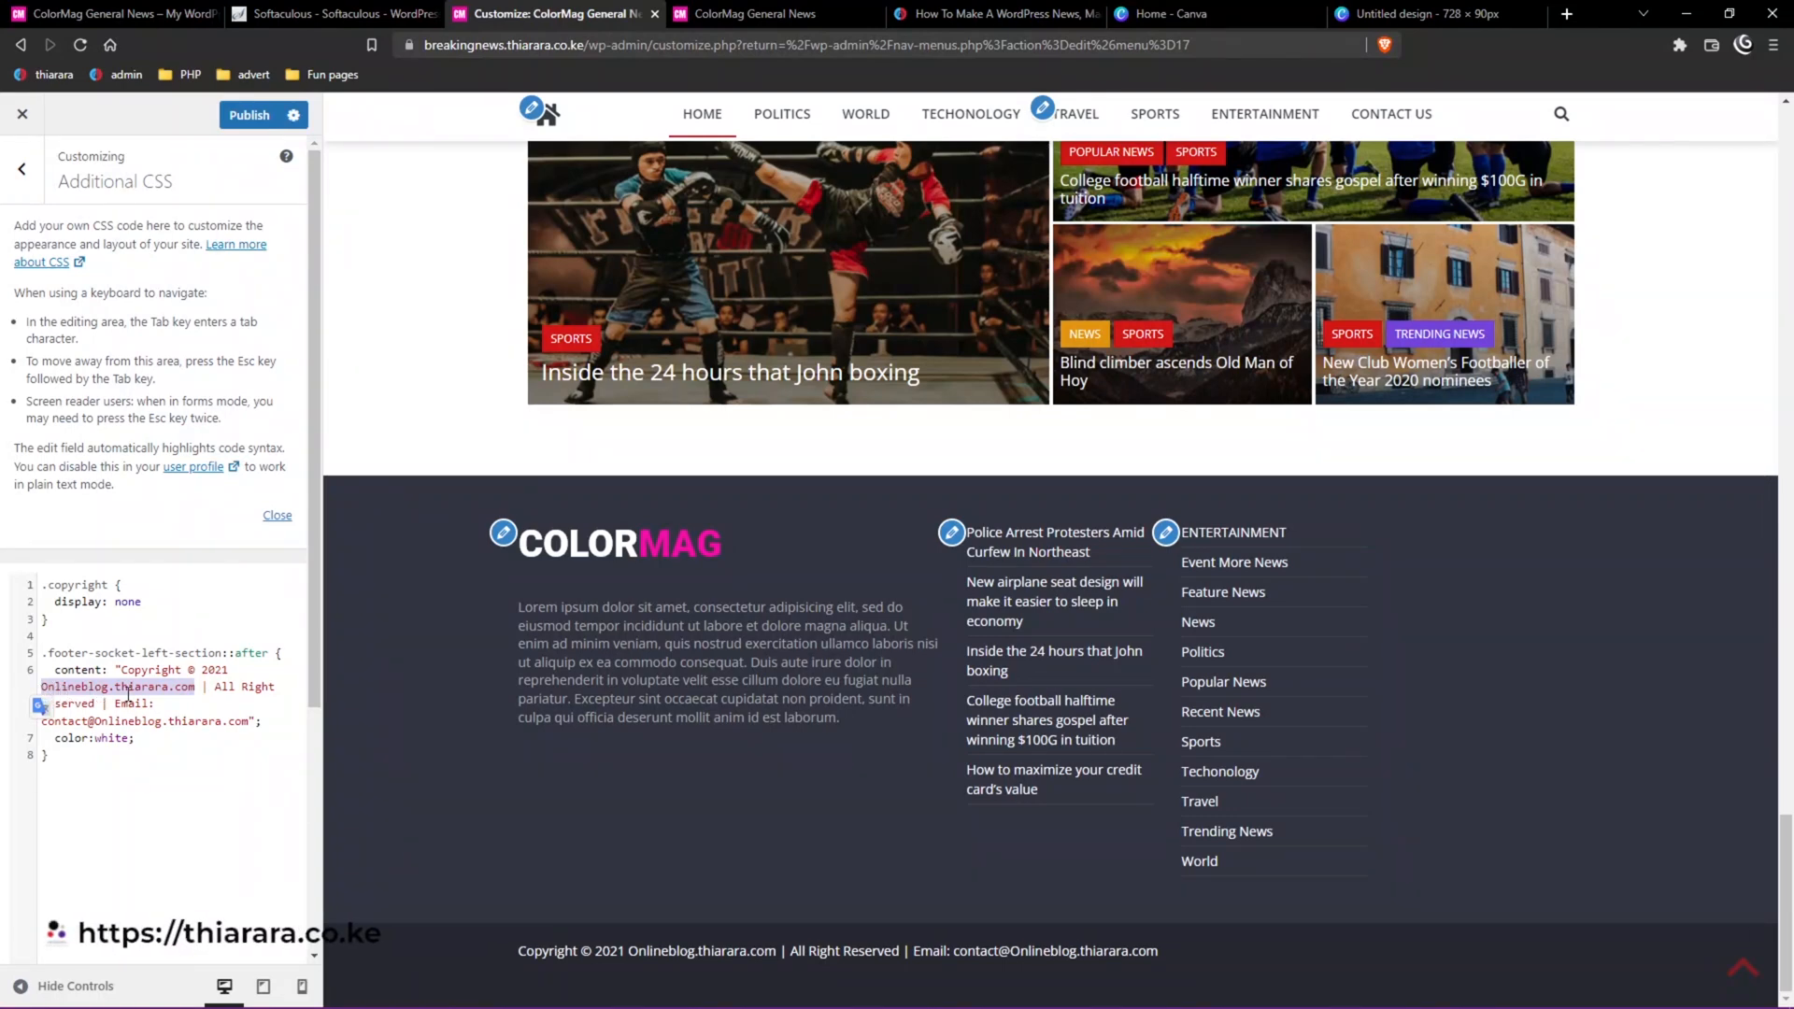
{"action": "left_click", "coordinate": [233, 670]}
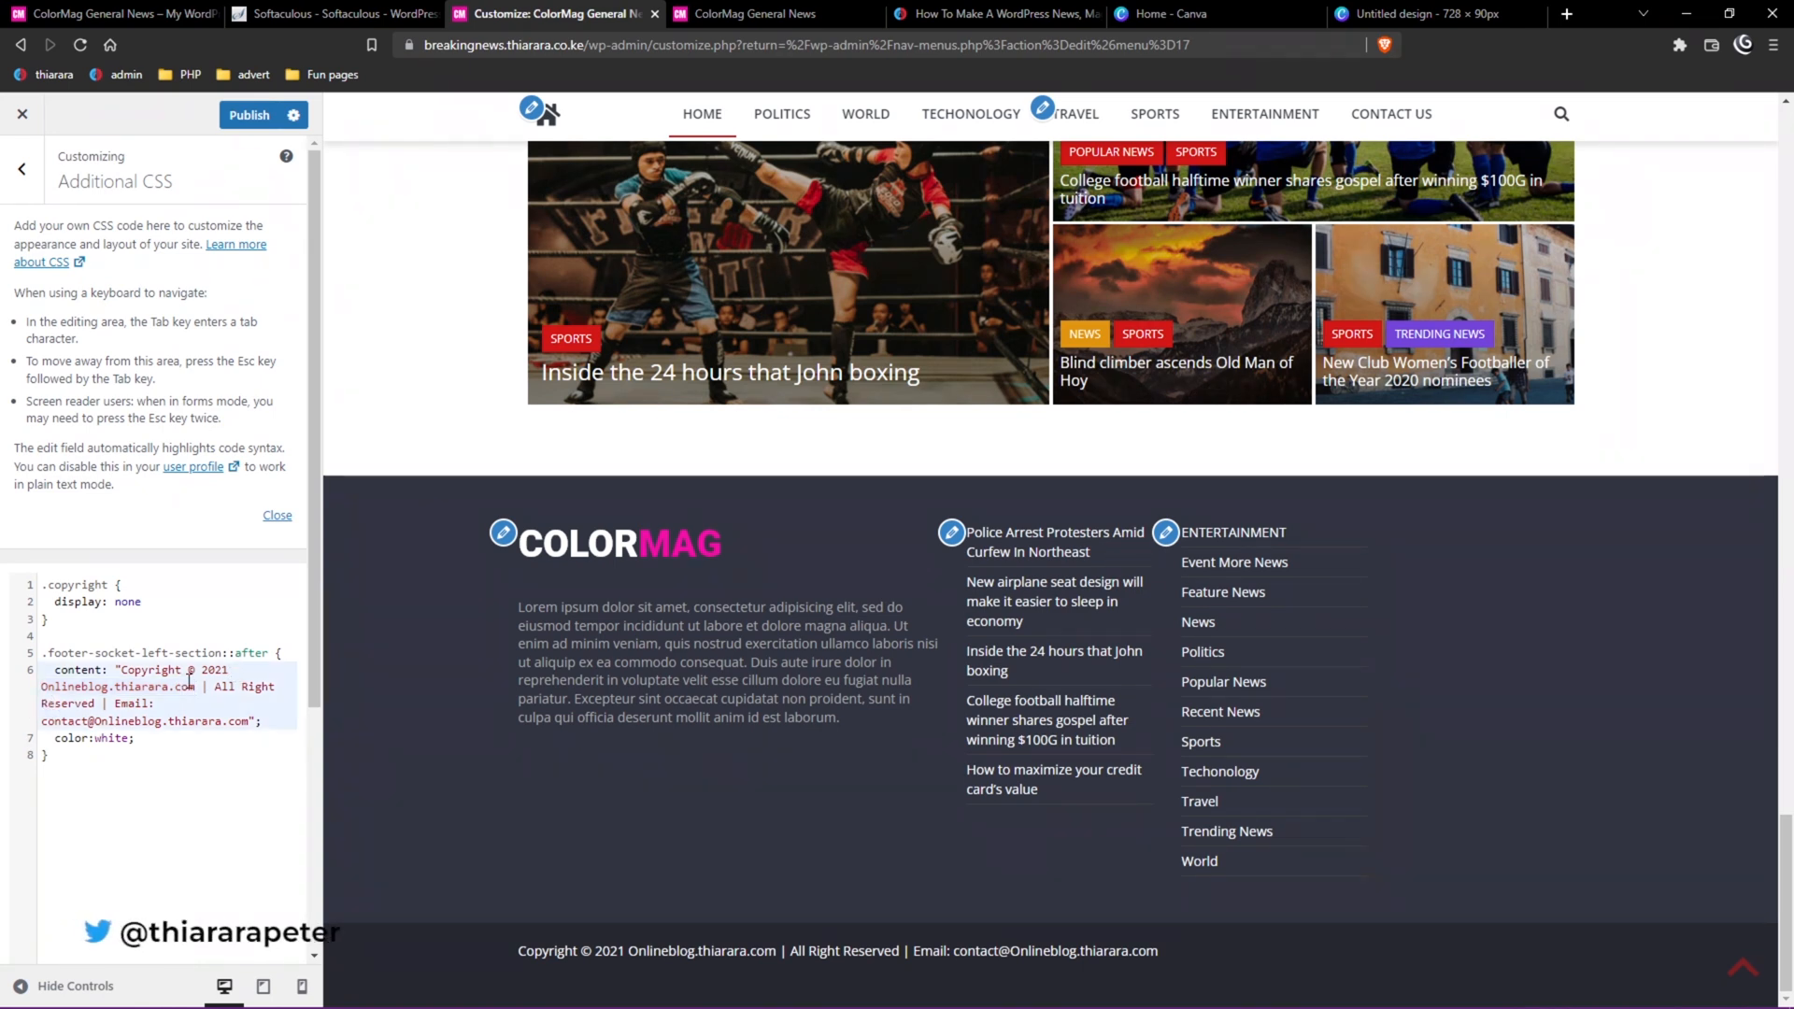
{"action": "key", "text": "BackSpace"}
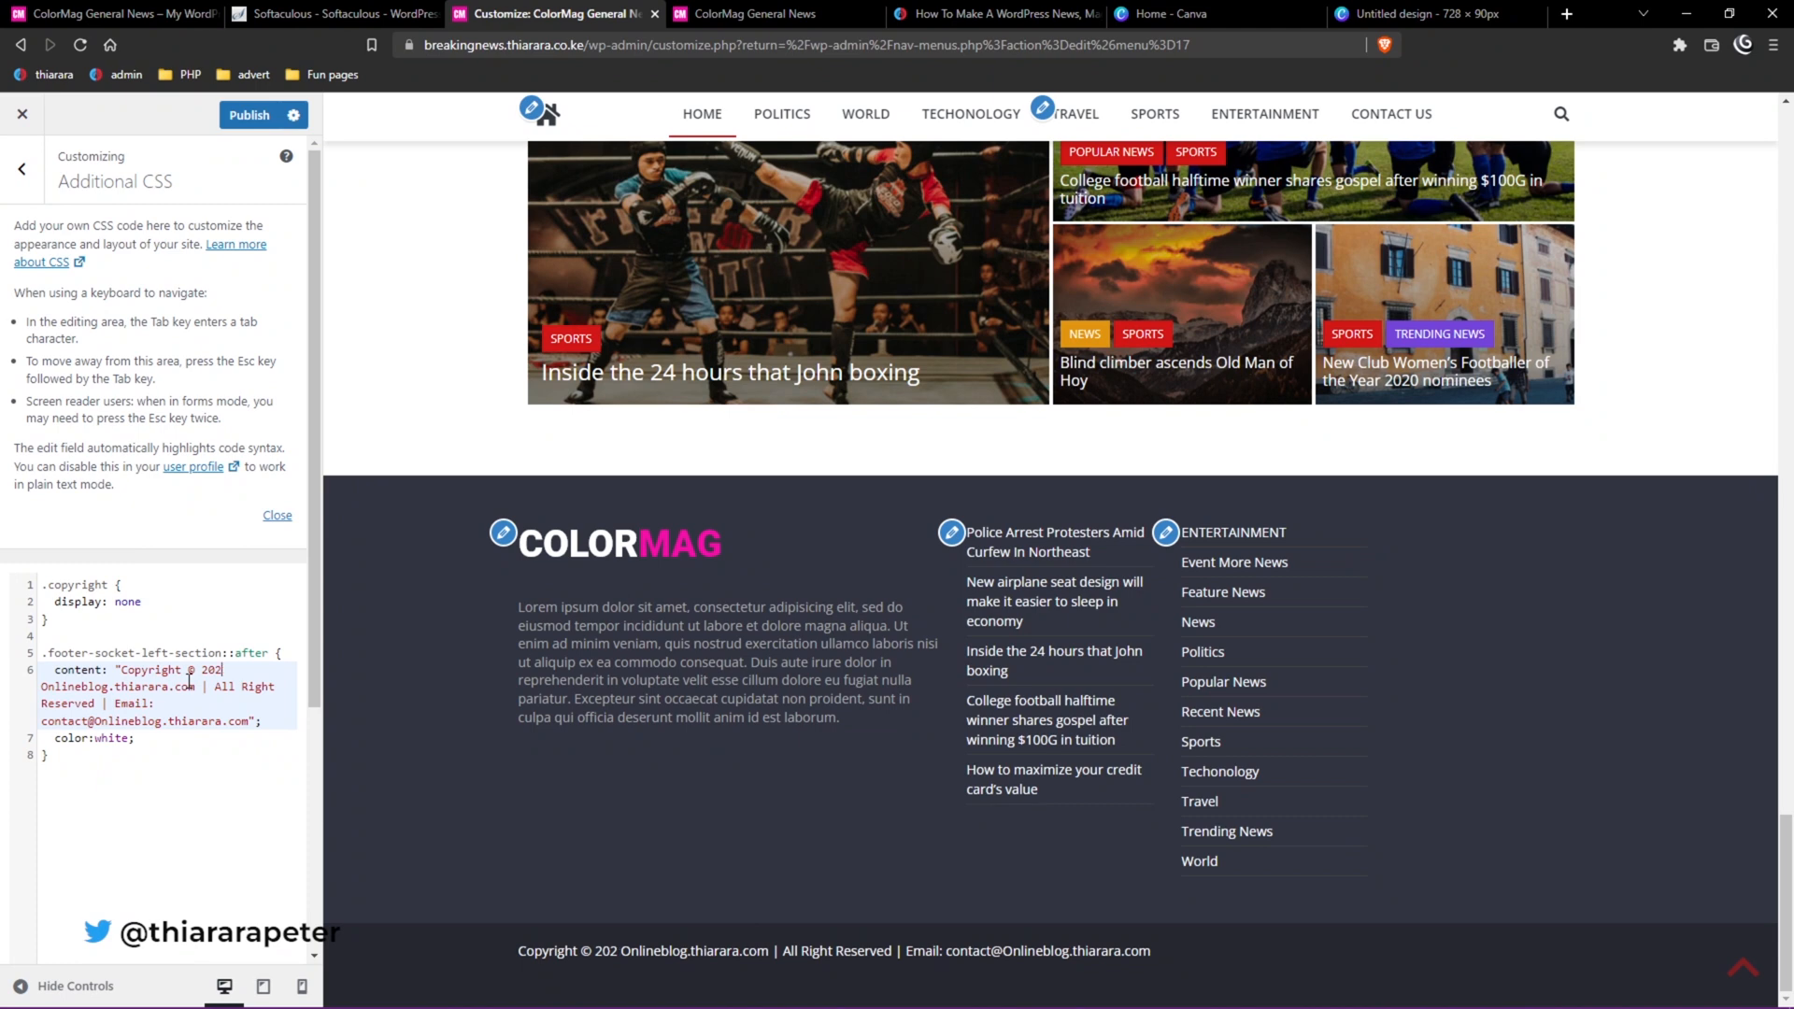
{"action": "type", "text": "2"}
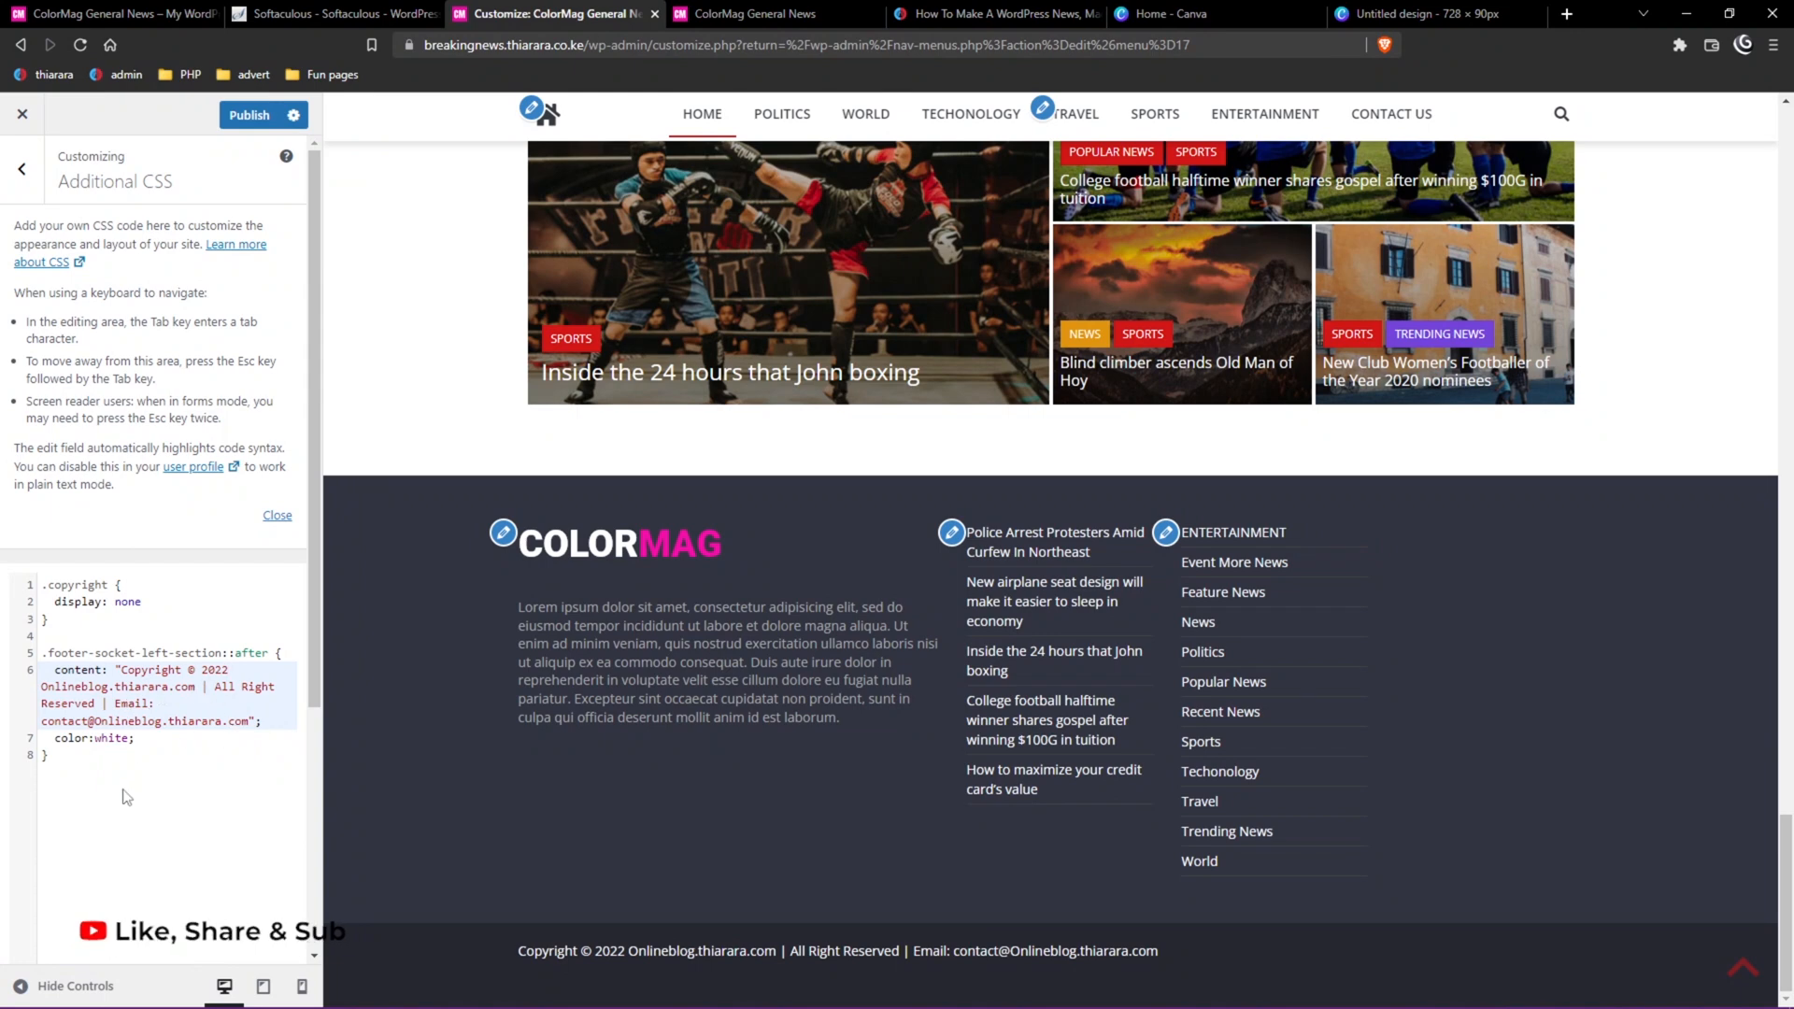
{"action": "left_click", "coordinate": [249, 115]}
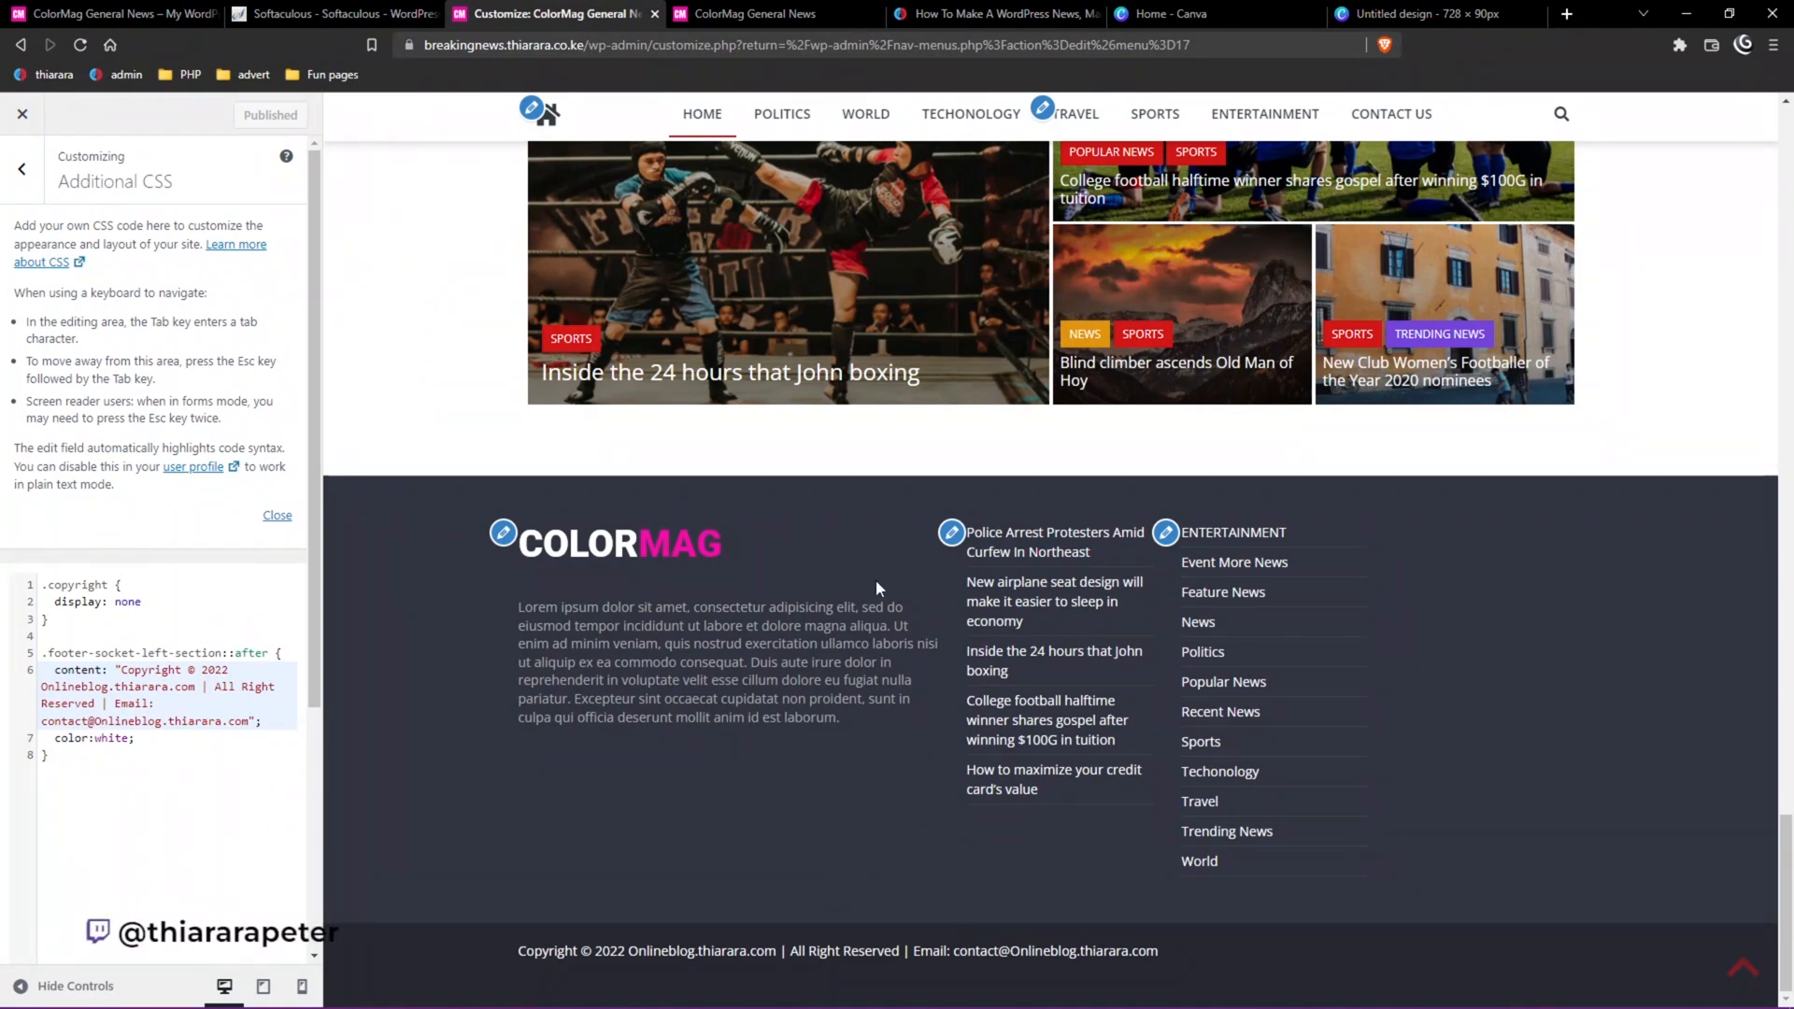
{"action": "scroll", "coordinate": [876, 579], "scroll_direction": "up", "scroll_amount": 10}
{"action": "left_click", "coordinate": [755, 14]}
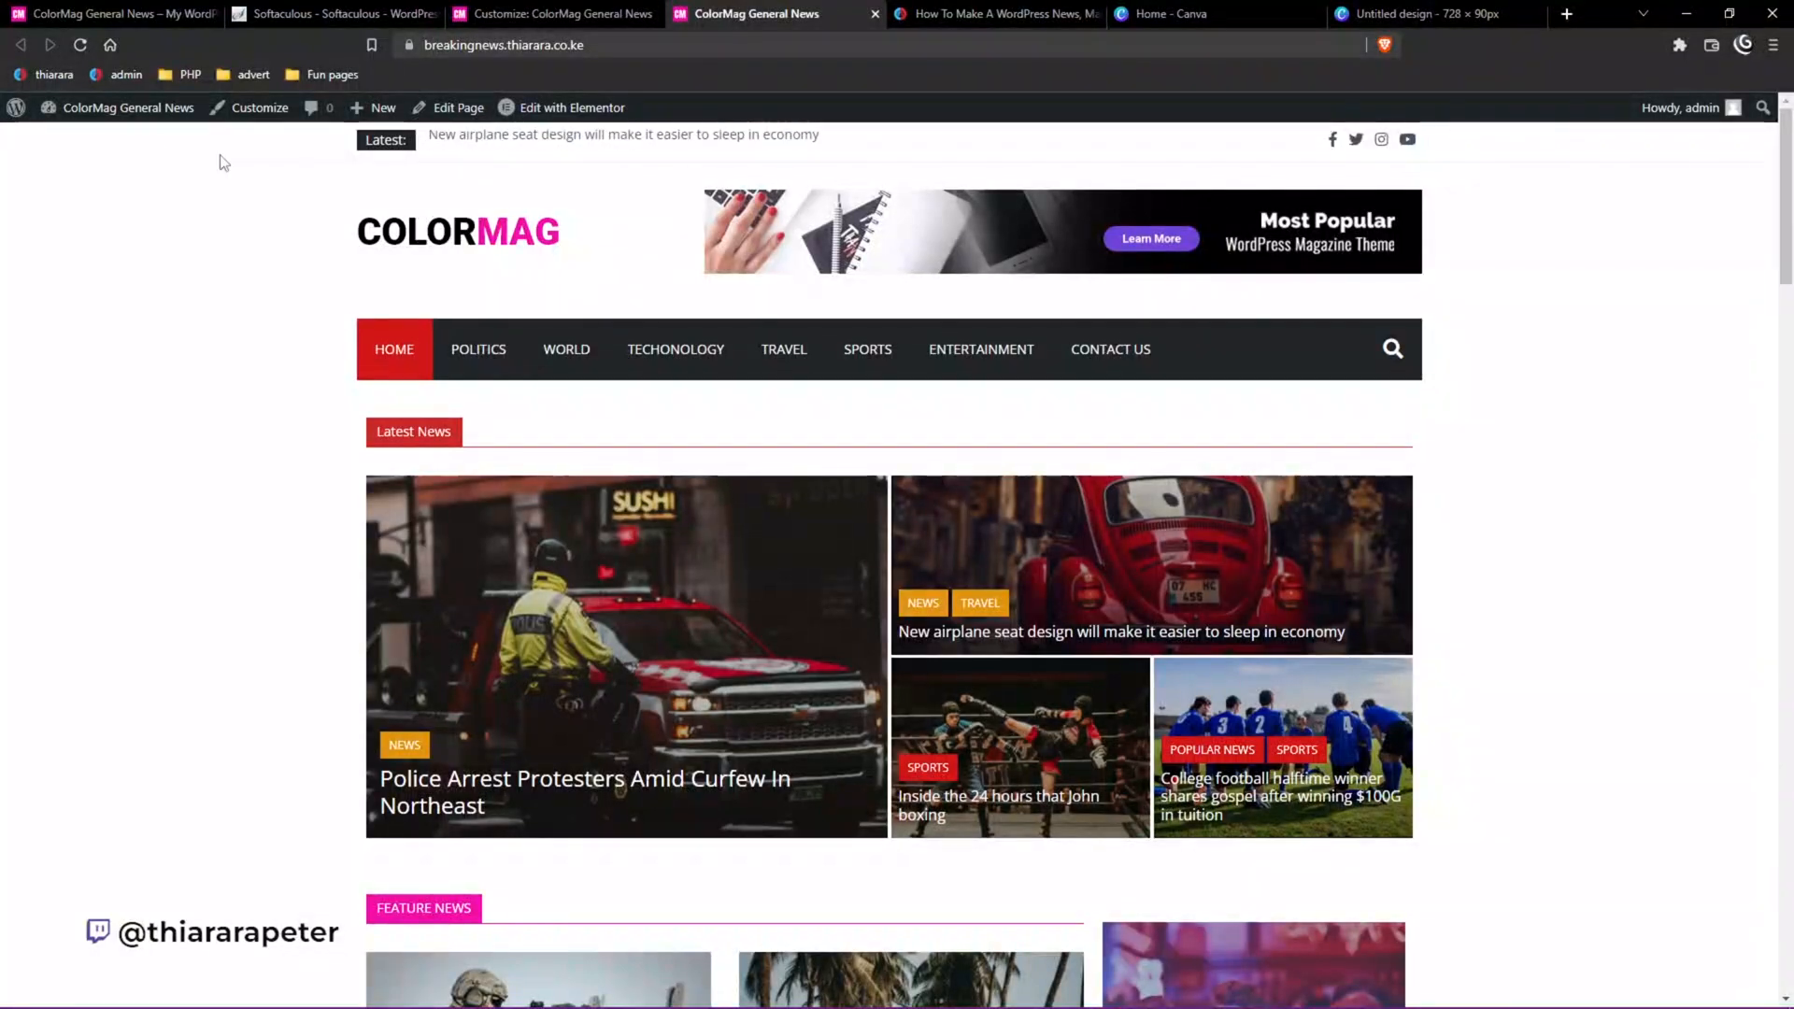
{"action": "left_click", "coordinate": [80, 45]}
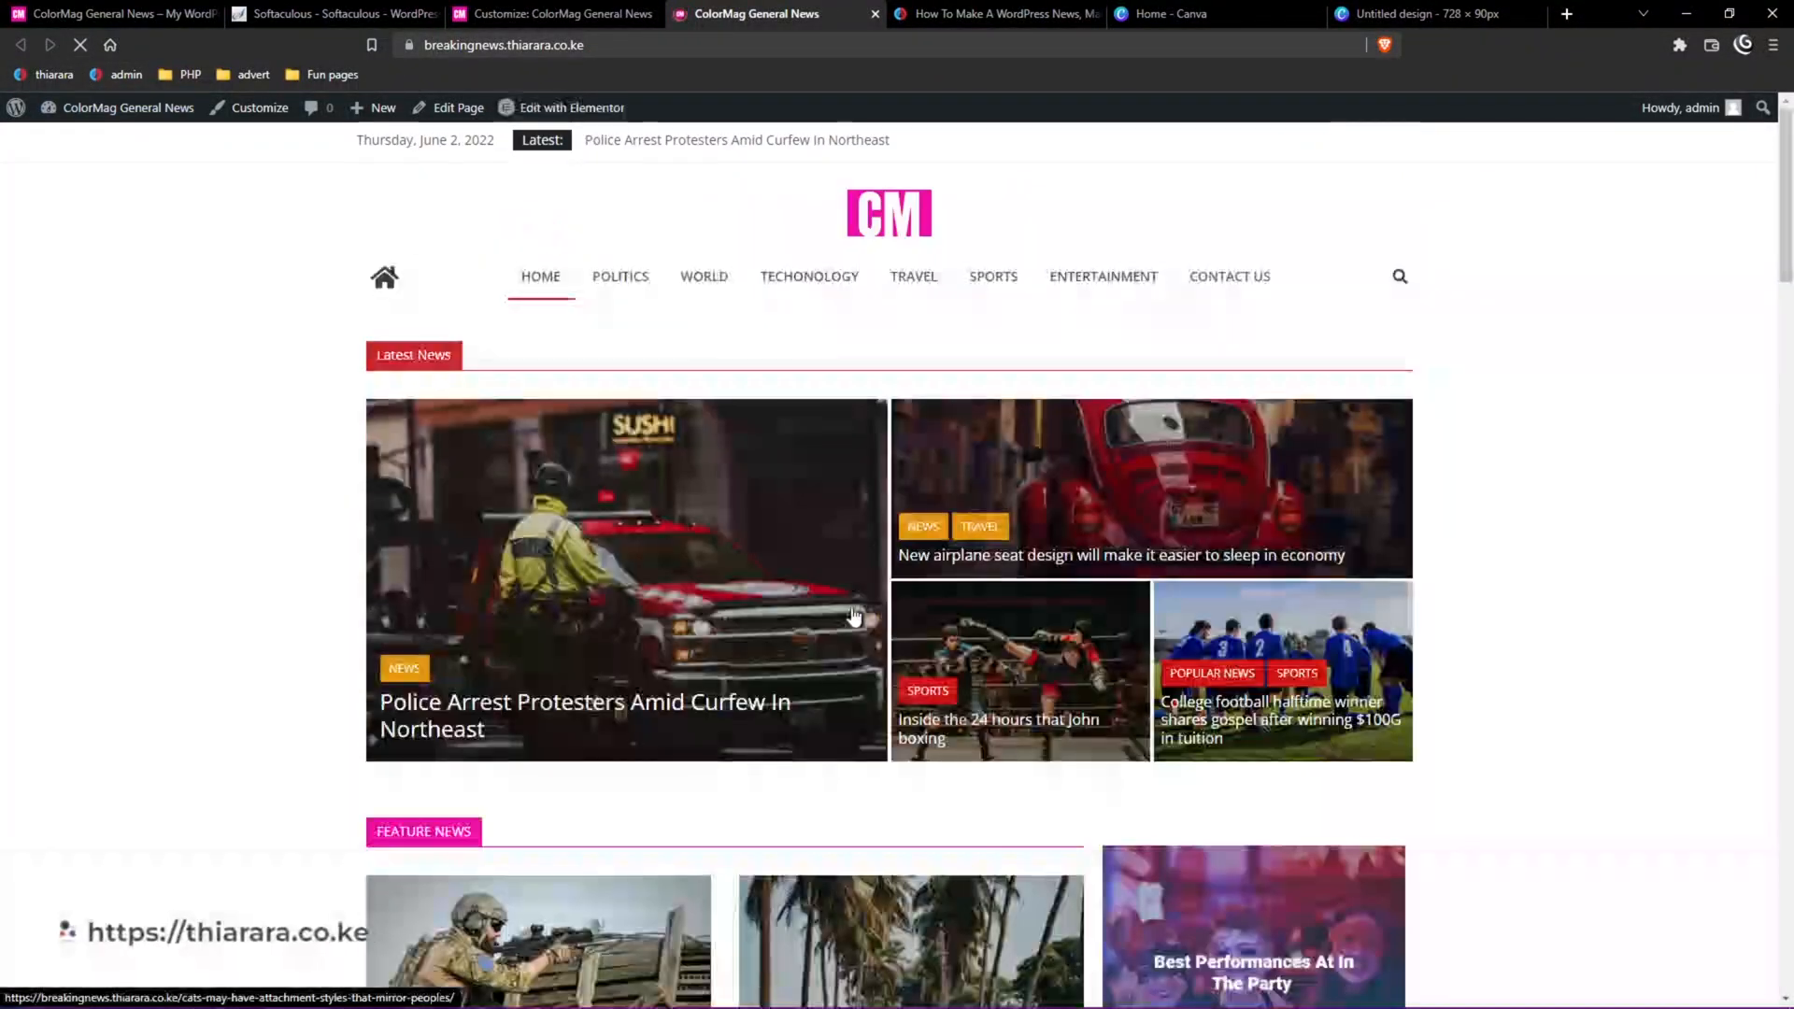
{"action": "scroll", "coordinate": [858, 619], "scroll_direction": "down", "scroll_amount": 10}
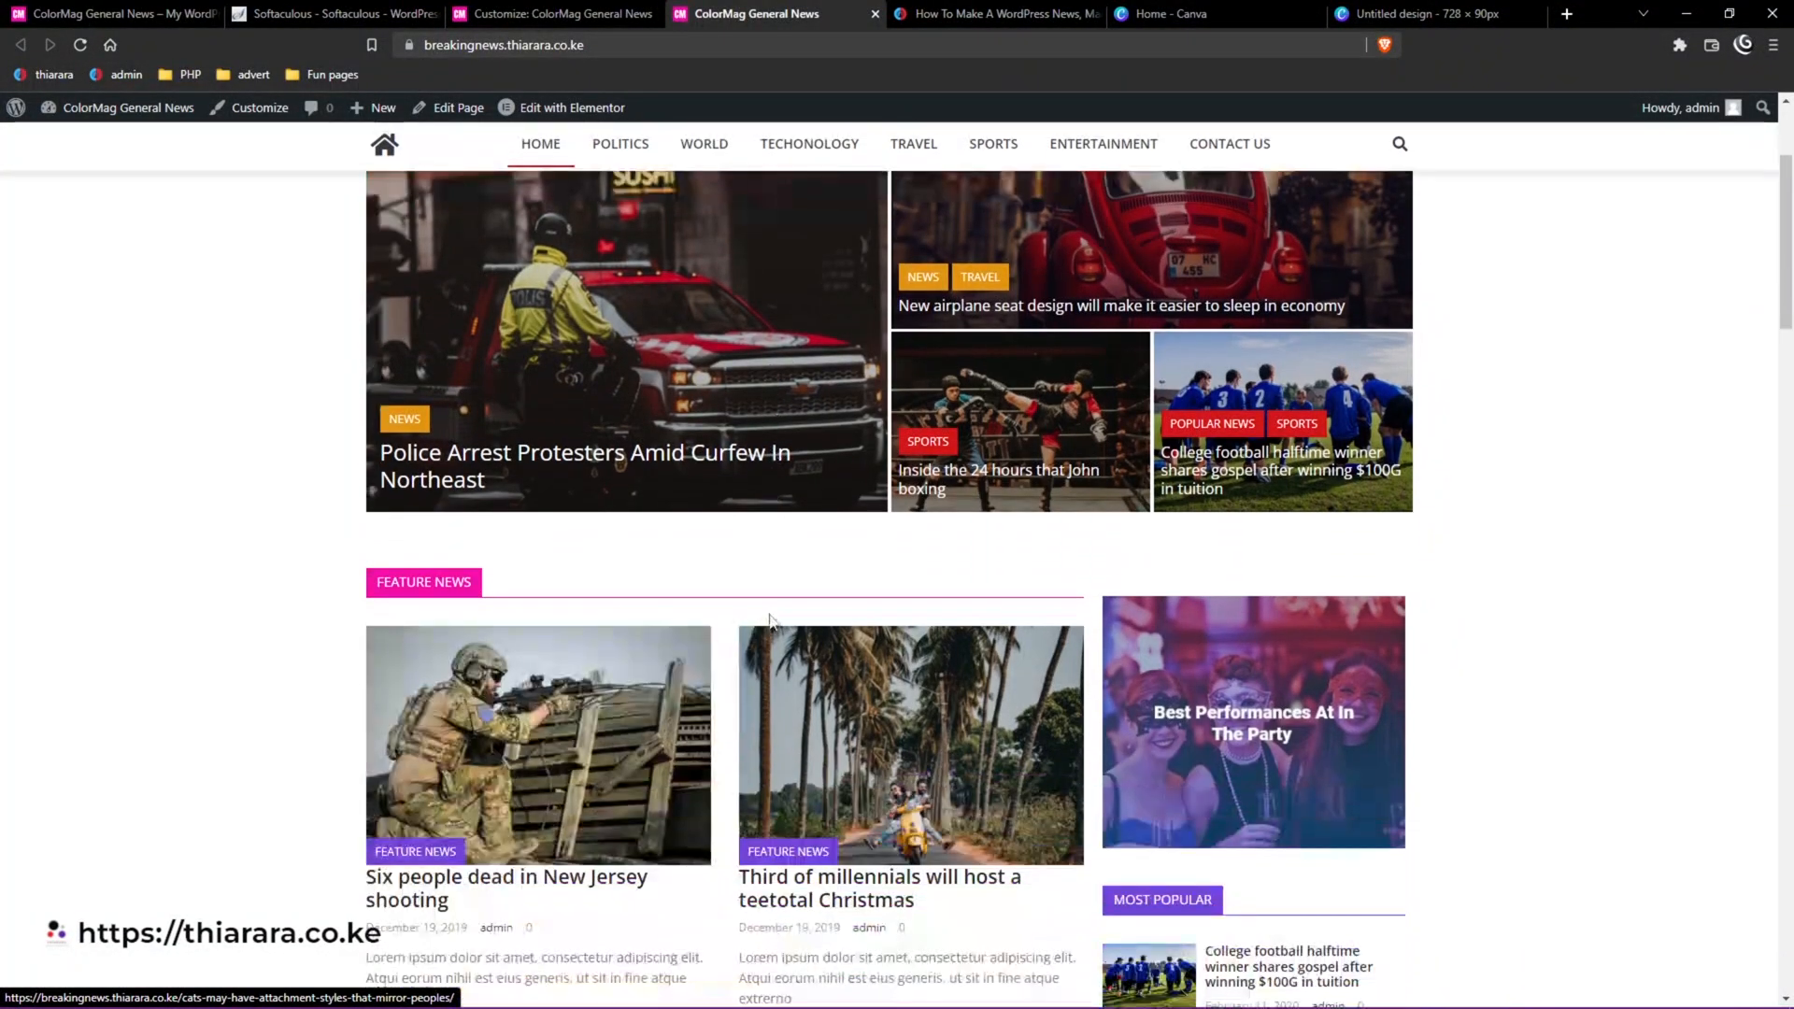
{"action": "scroll", "coordinate": [933, 711], "scroll_direction": "down", "scroll_amount": 15}
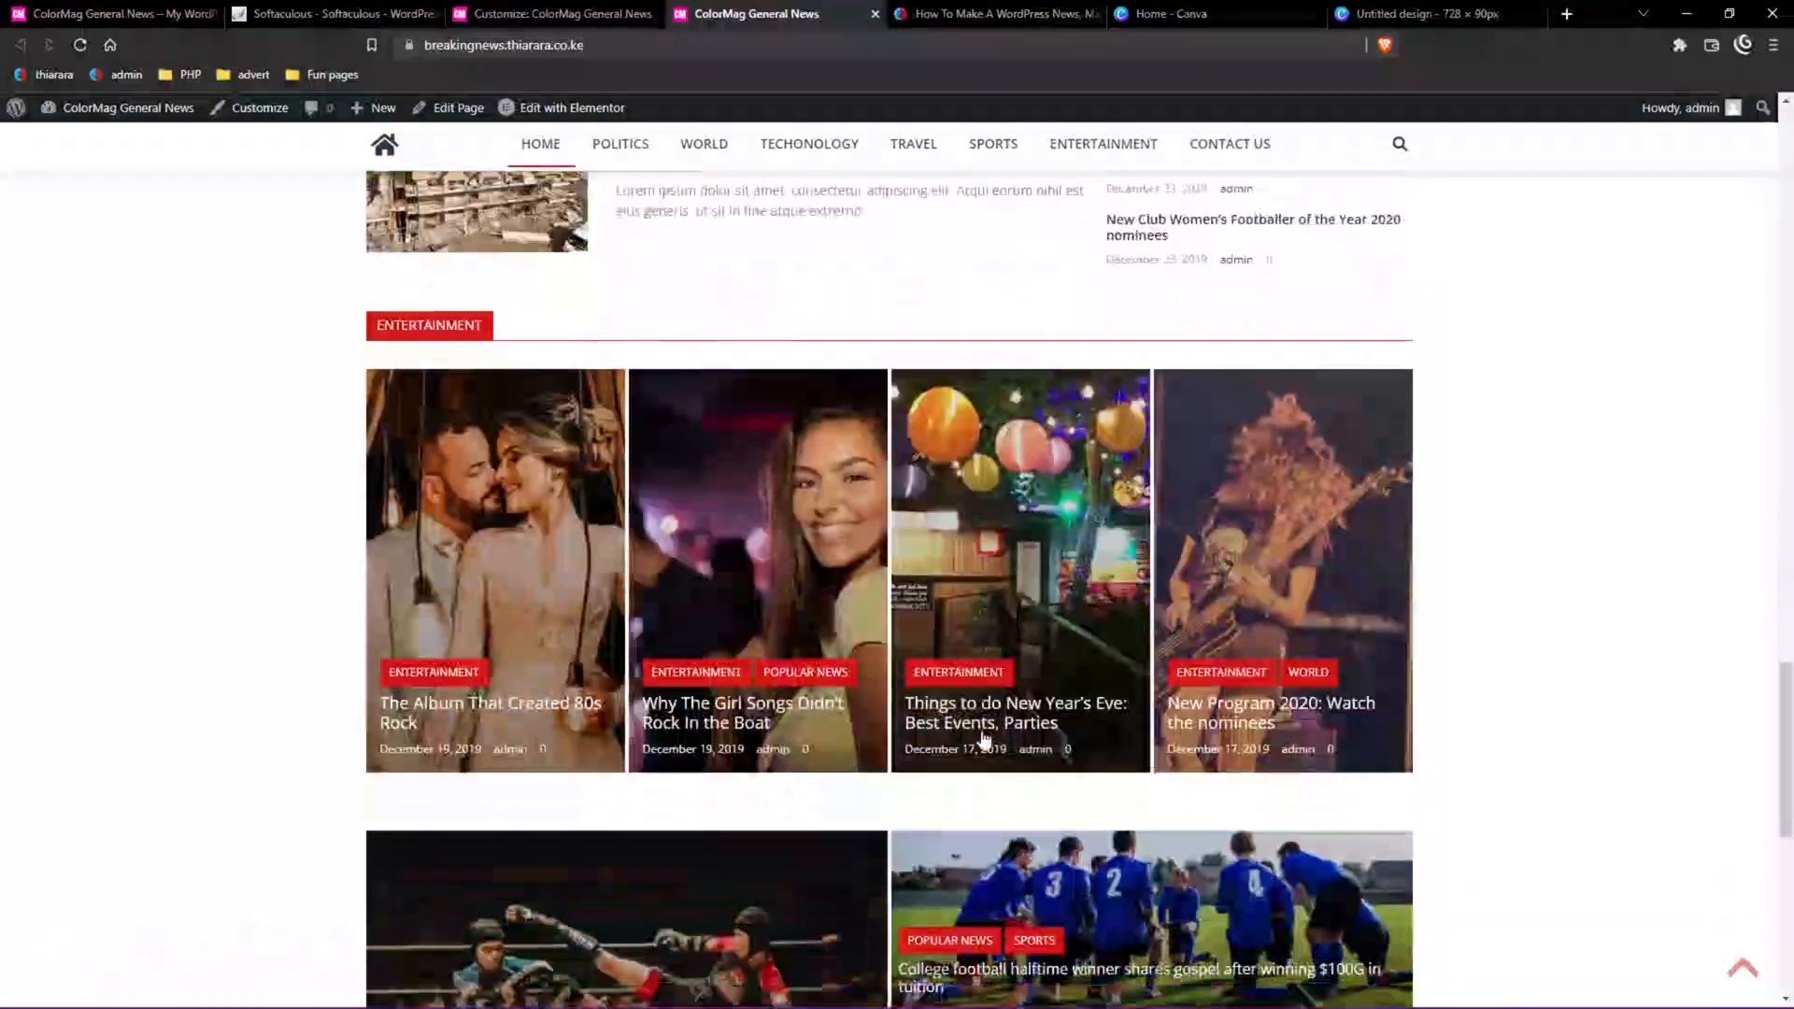
{"action": "scroll", "coordinate": [982, 737], "scroll_direction": "up", "scroll_amount": 12}
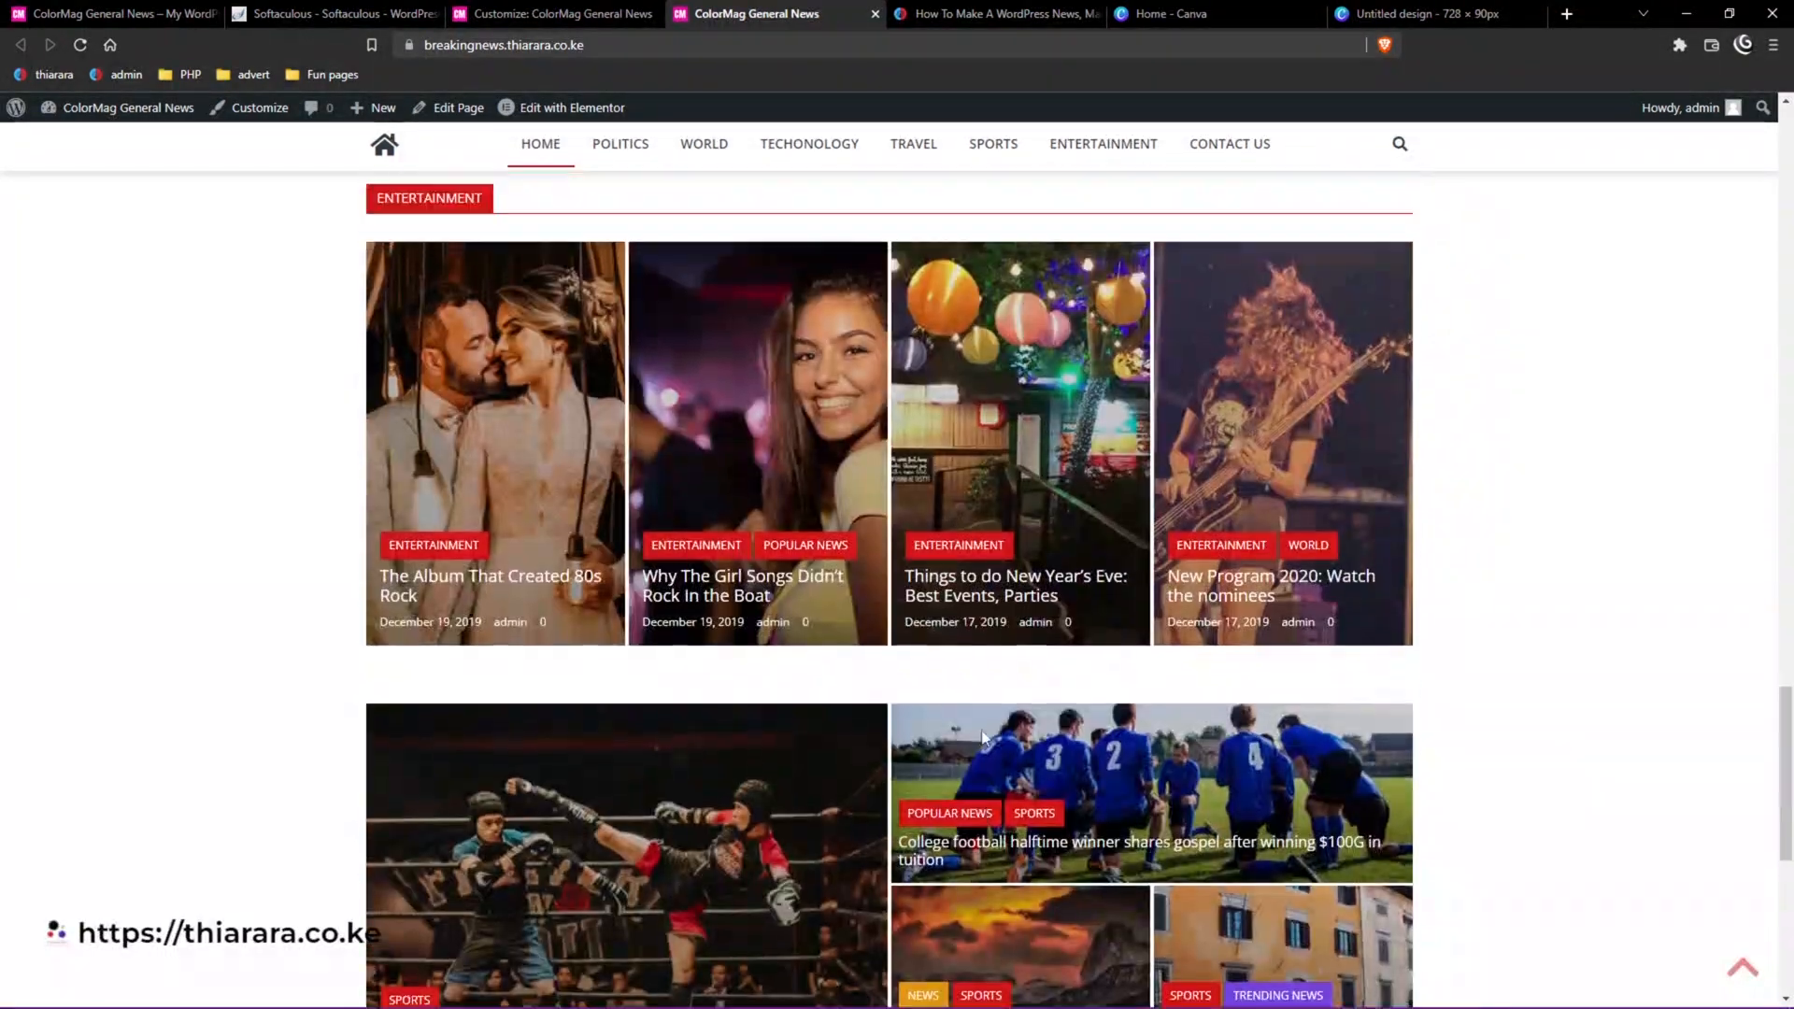
{"action": "scroll", "coordinate": [963, 720], "scroll_direction": "up", "scroll_amount": 5}
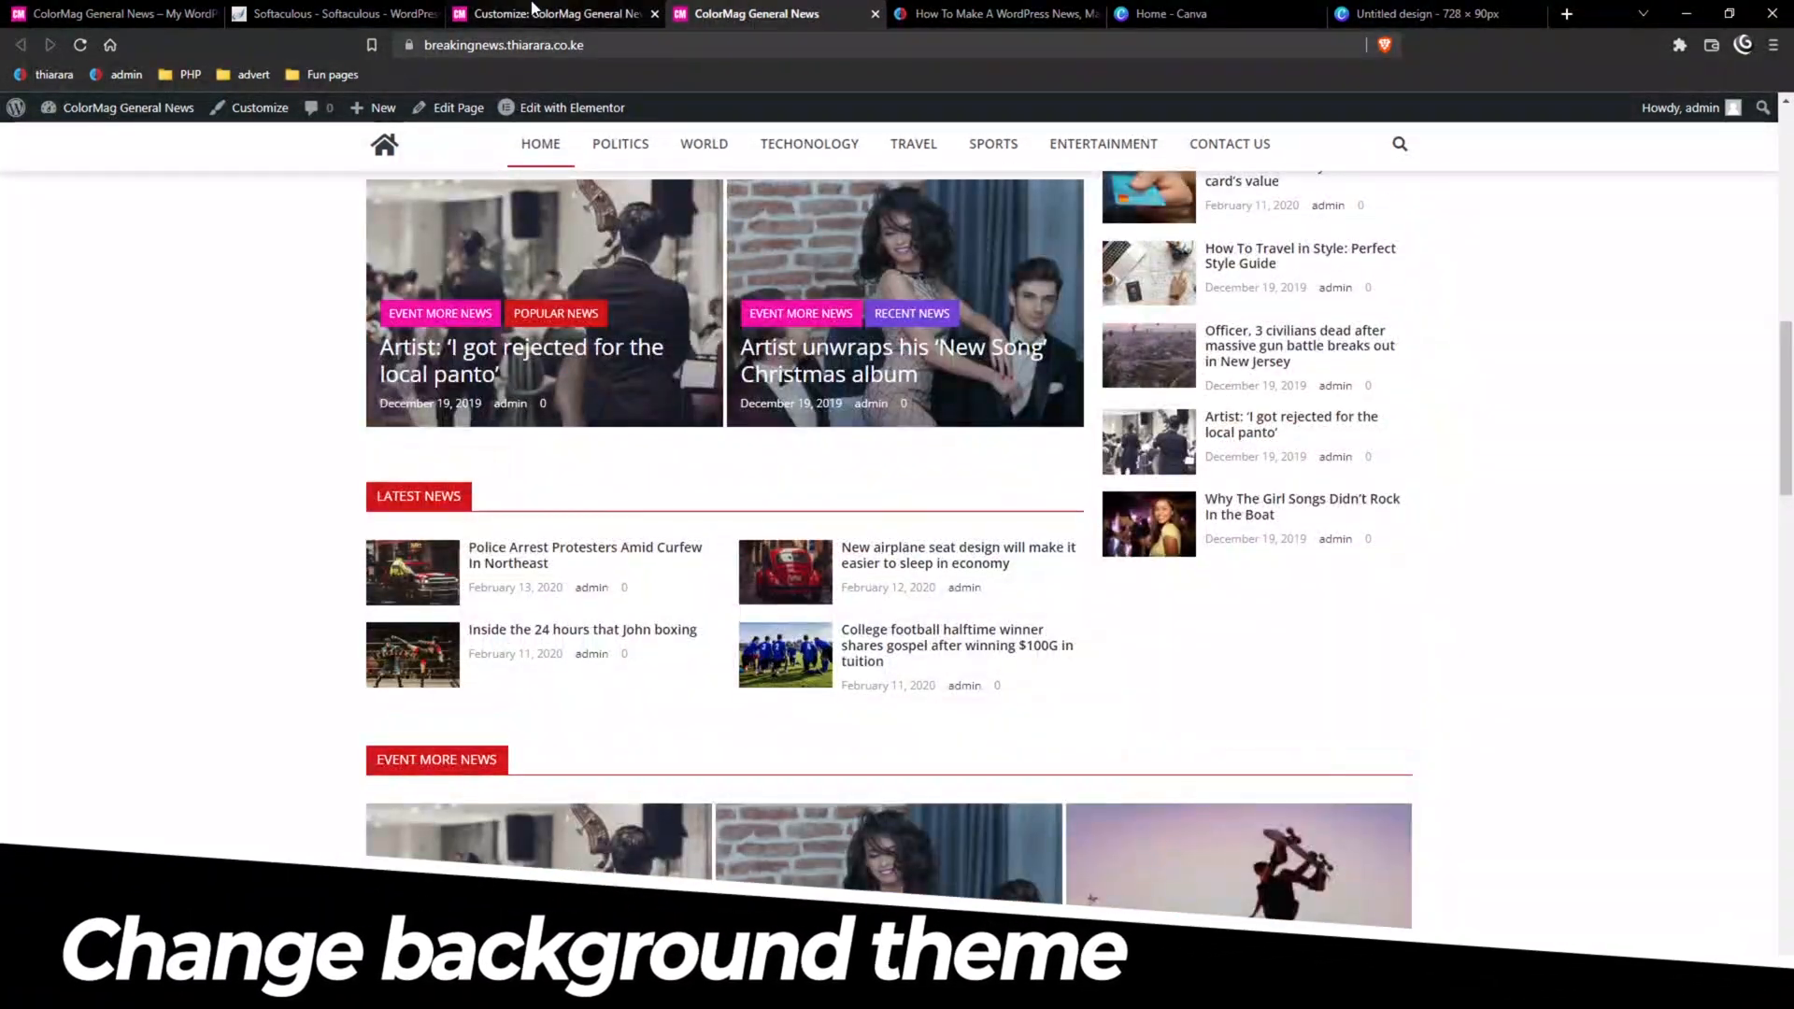
{"action": "left_click", "coordinate": [551, 14]}
Choose Dark Skin under Global > Colors > Skin Color.
{"action": "left_click", "coordinate": [23, 161]}
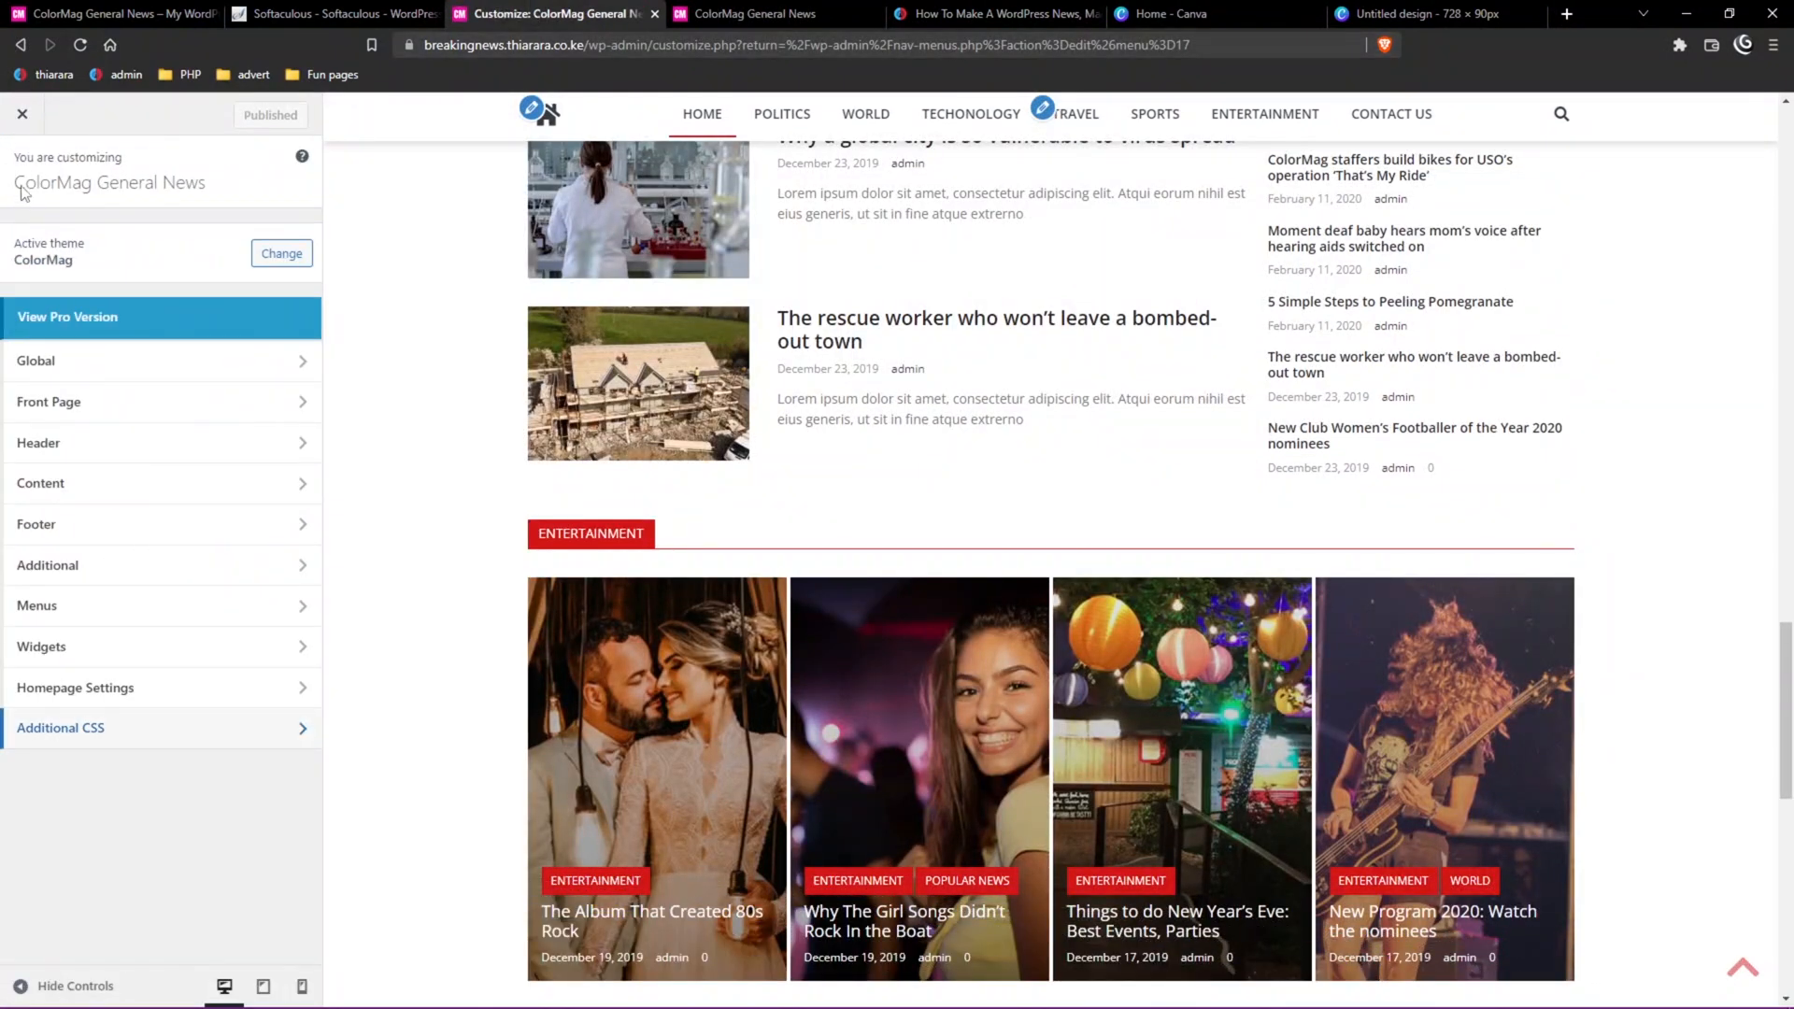
{"action": "left_click", "coordinate": [56, 362]}
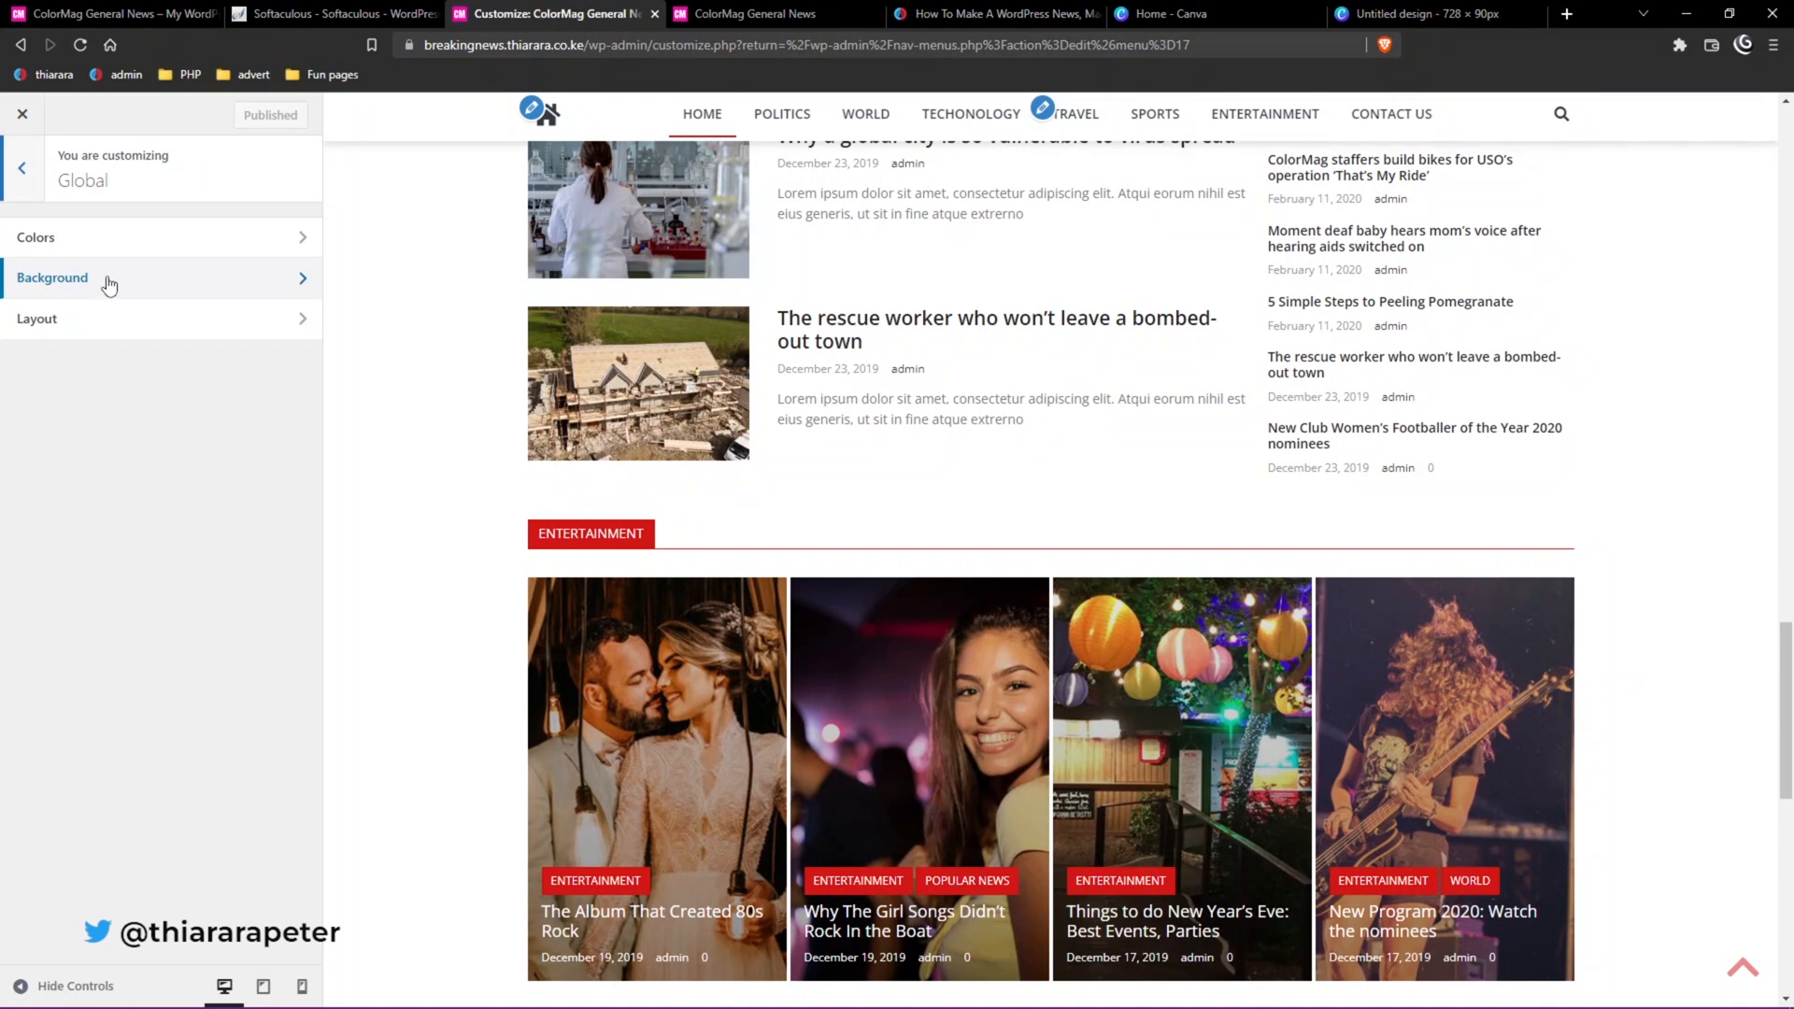
{"action": "left_click", "coordinate": [109, 283]}
{"action": "left_click", "coordinate": [38, 182]}
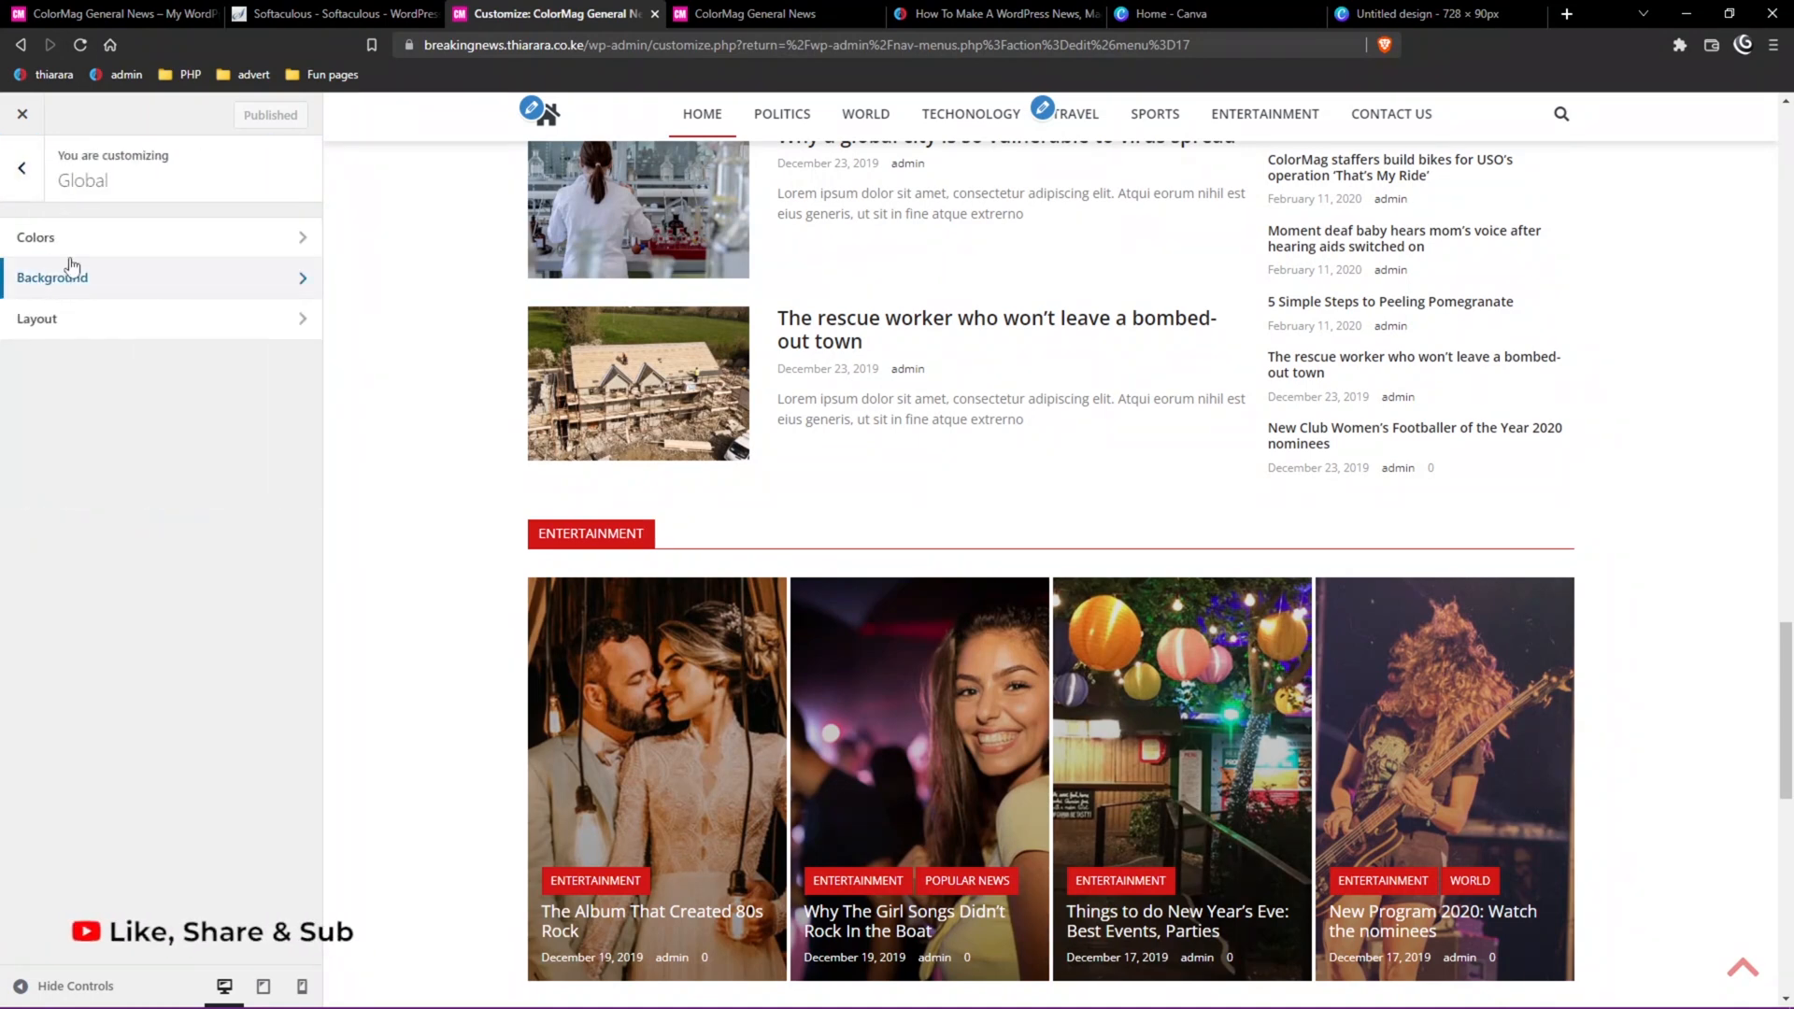
{"action": "left_click", "coordinate": [80, 247]}
{"action": "left_click", "coordinate": [74, 281]}
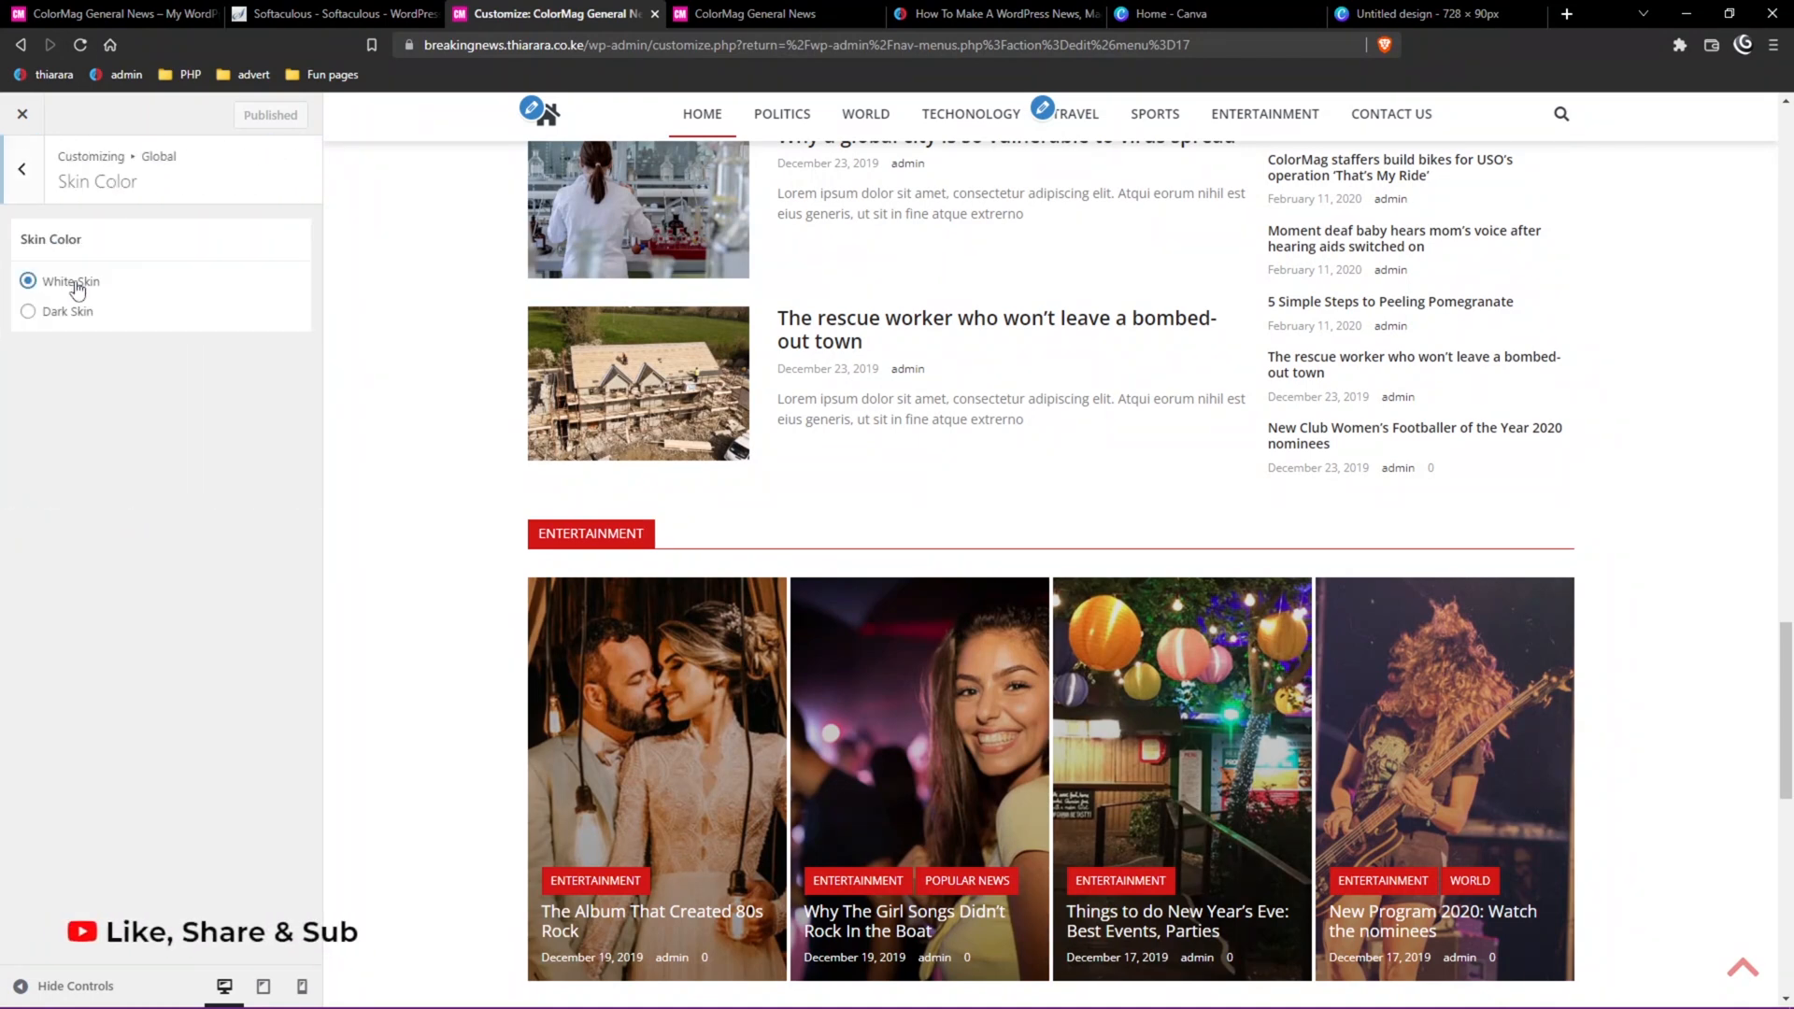
{"action": "left_click", "coordinate": [64, 314]}
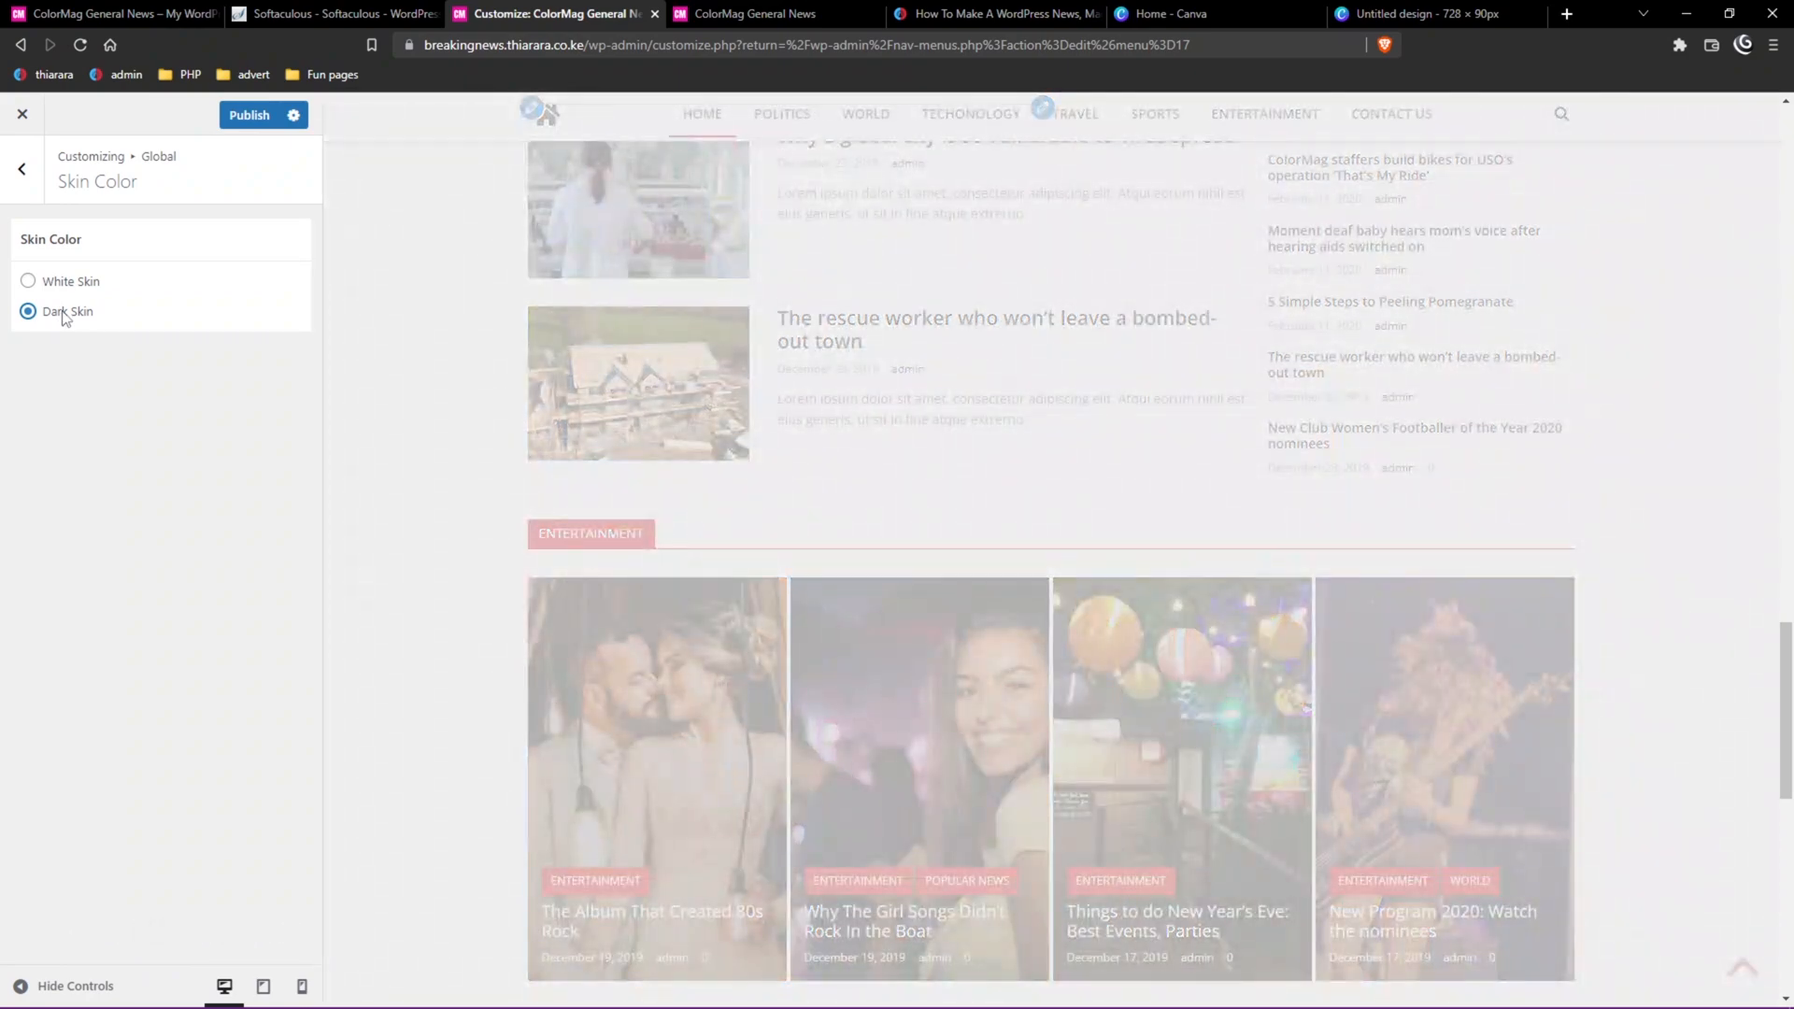
{"action": "scroll", "coordinate": [1065, 773], "scroll_direction": "up", "scroll_amount": 15}
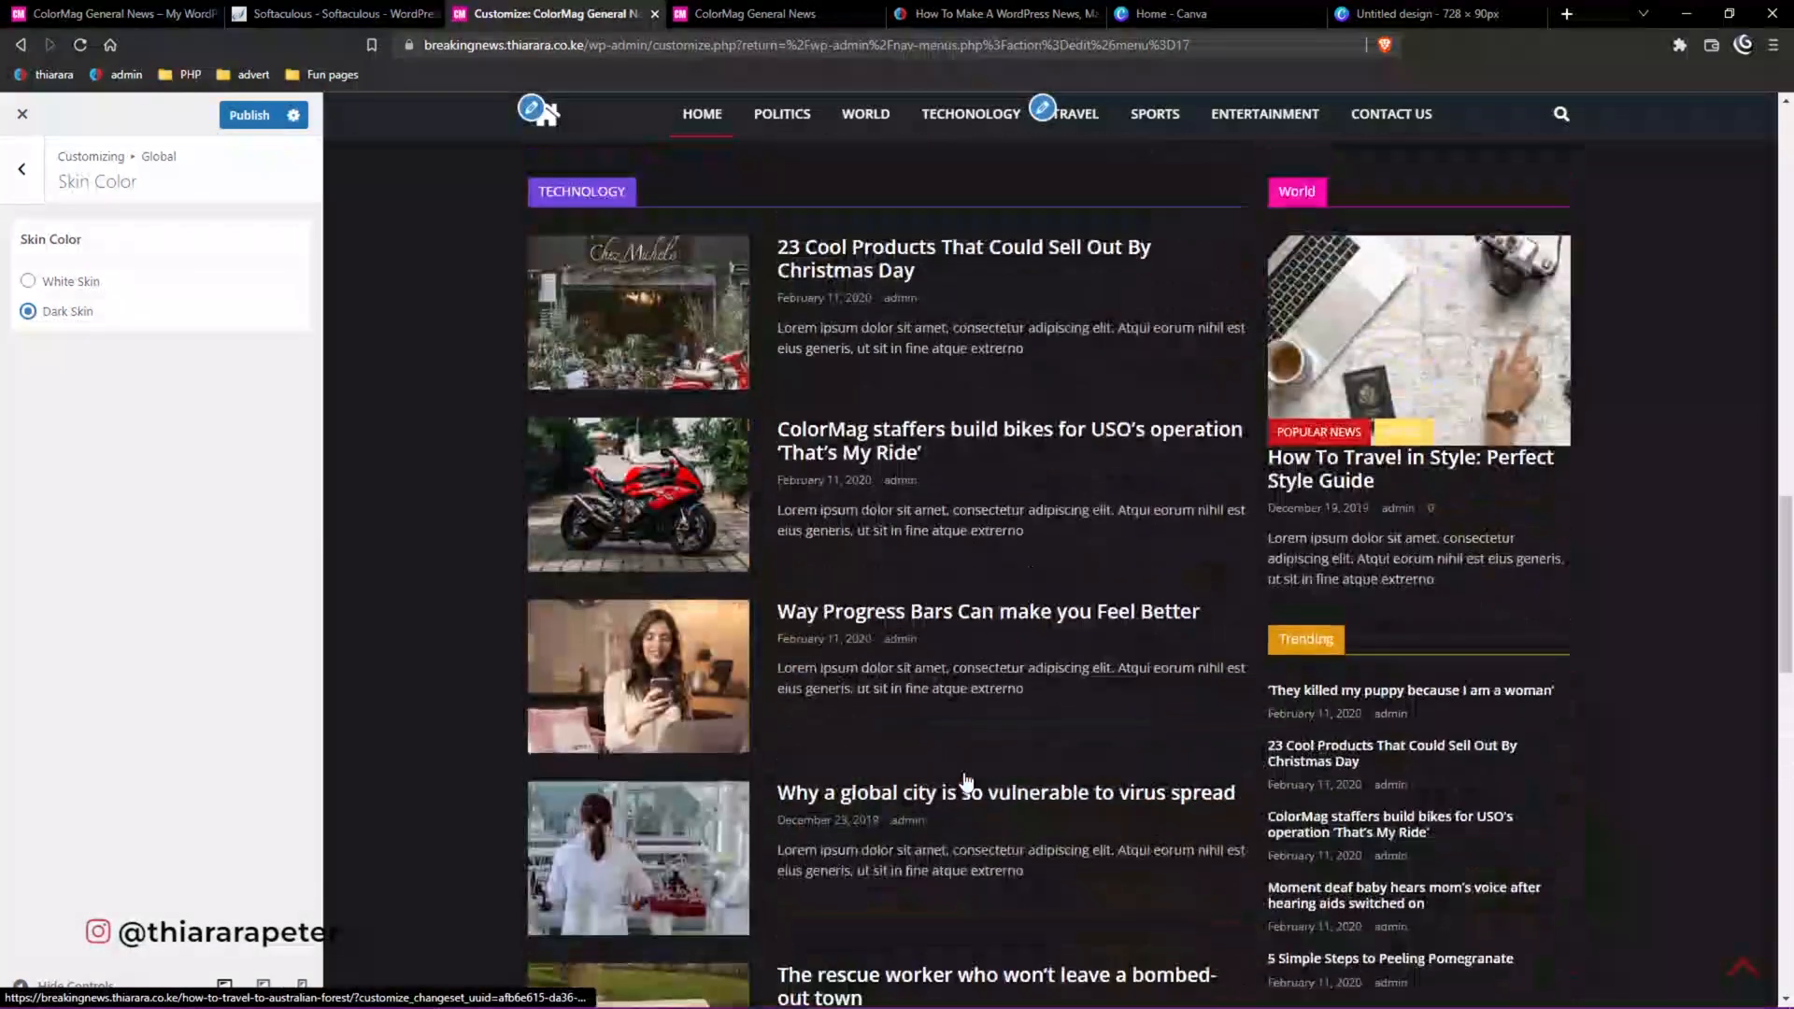
{"action": "scroll", "coordinate": [967, 782], "scroll_direction": "up", "scroll_amount": 10}
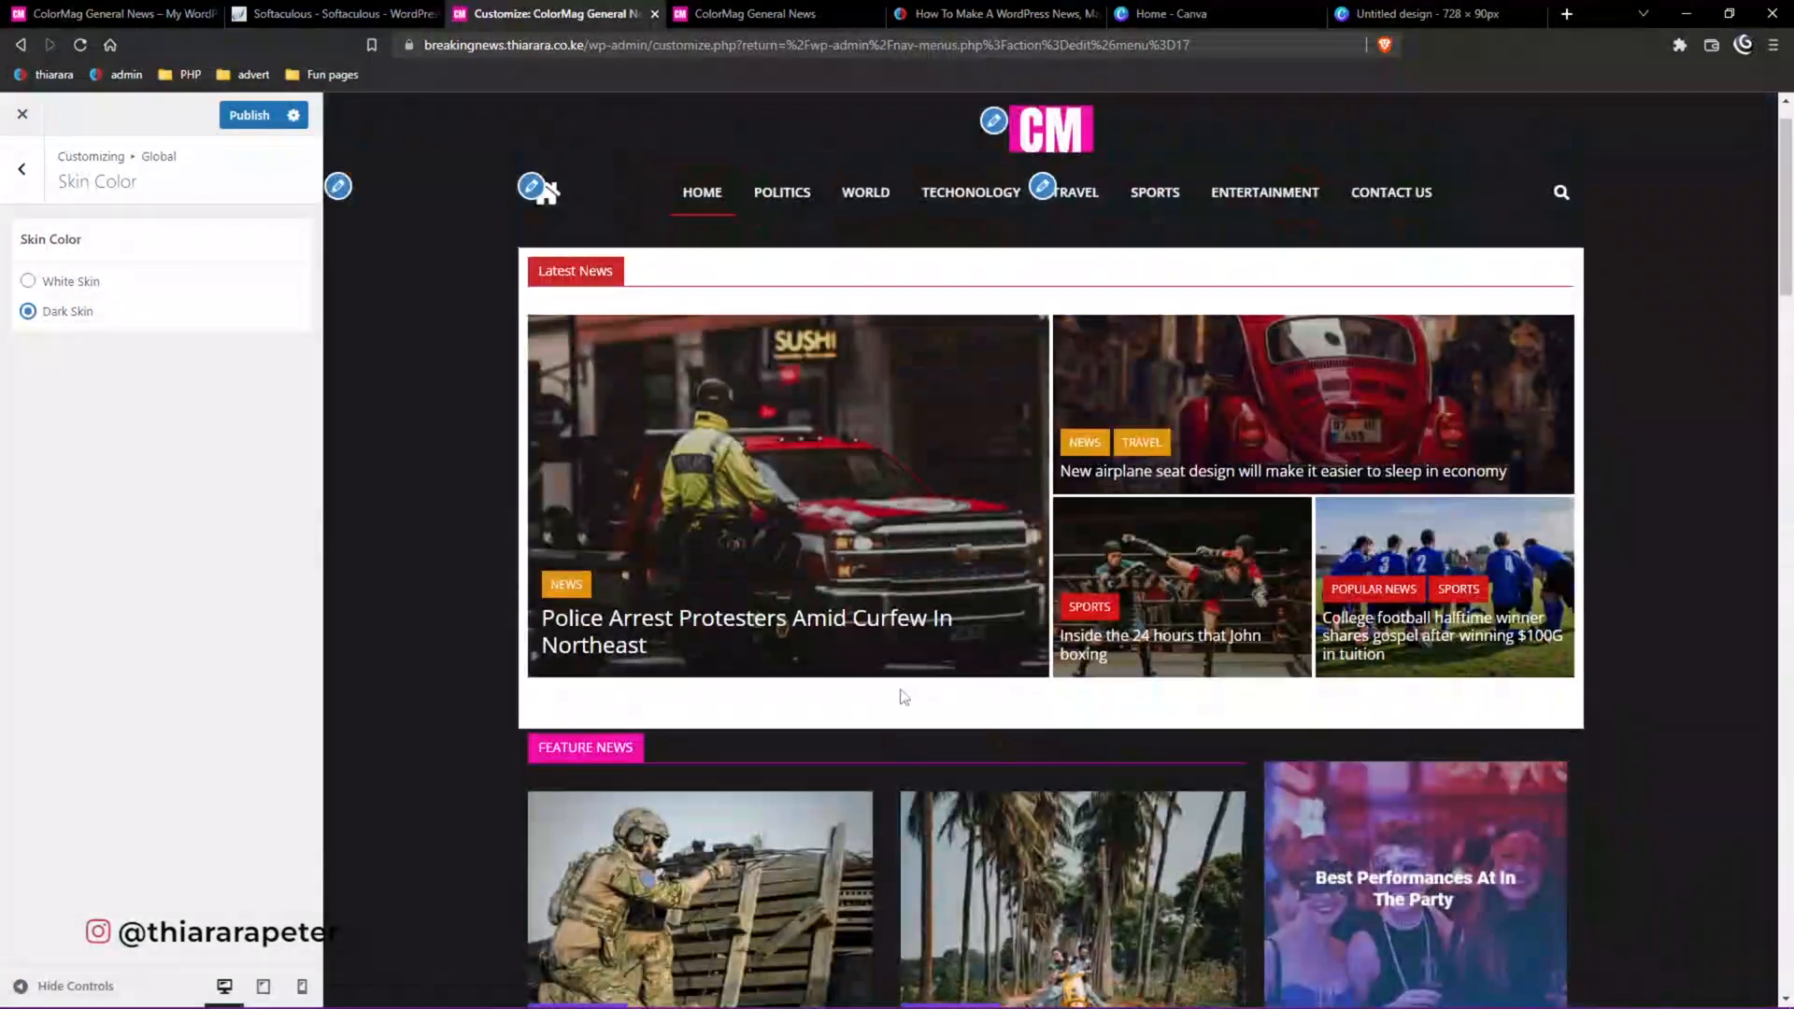
{"action": "scroll", "coordinate": [547, 488], "scroll_direction": "down", "scroll_amount": 2}
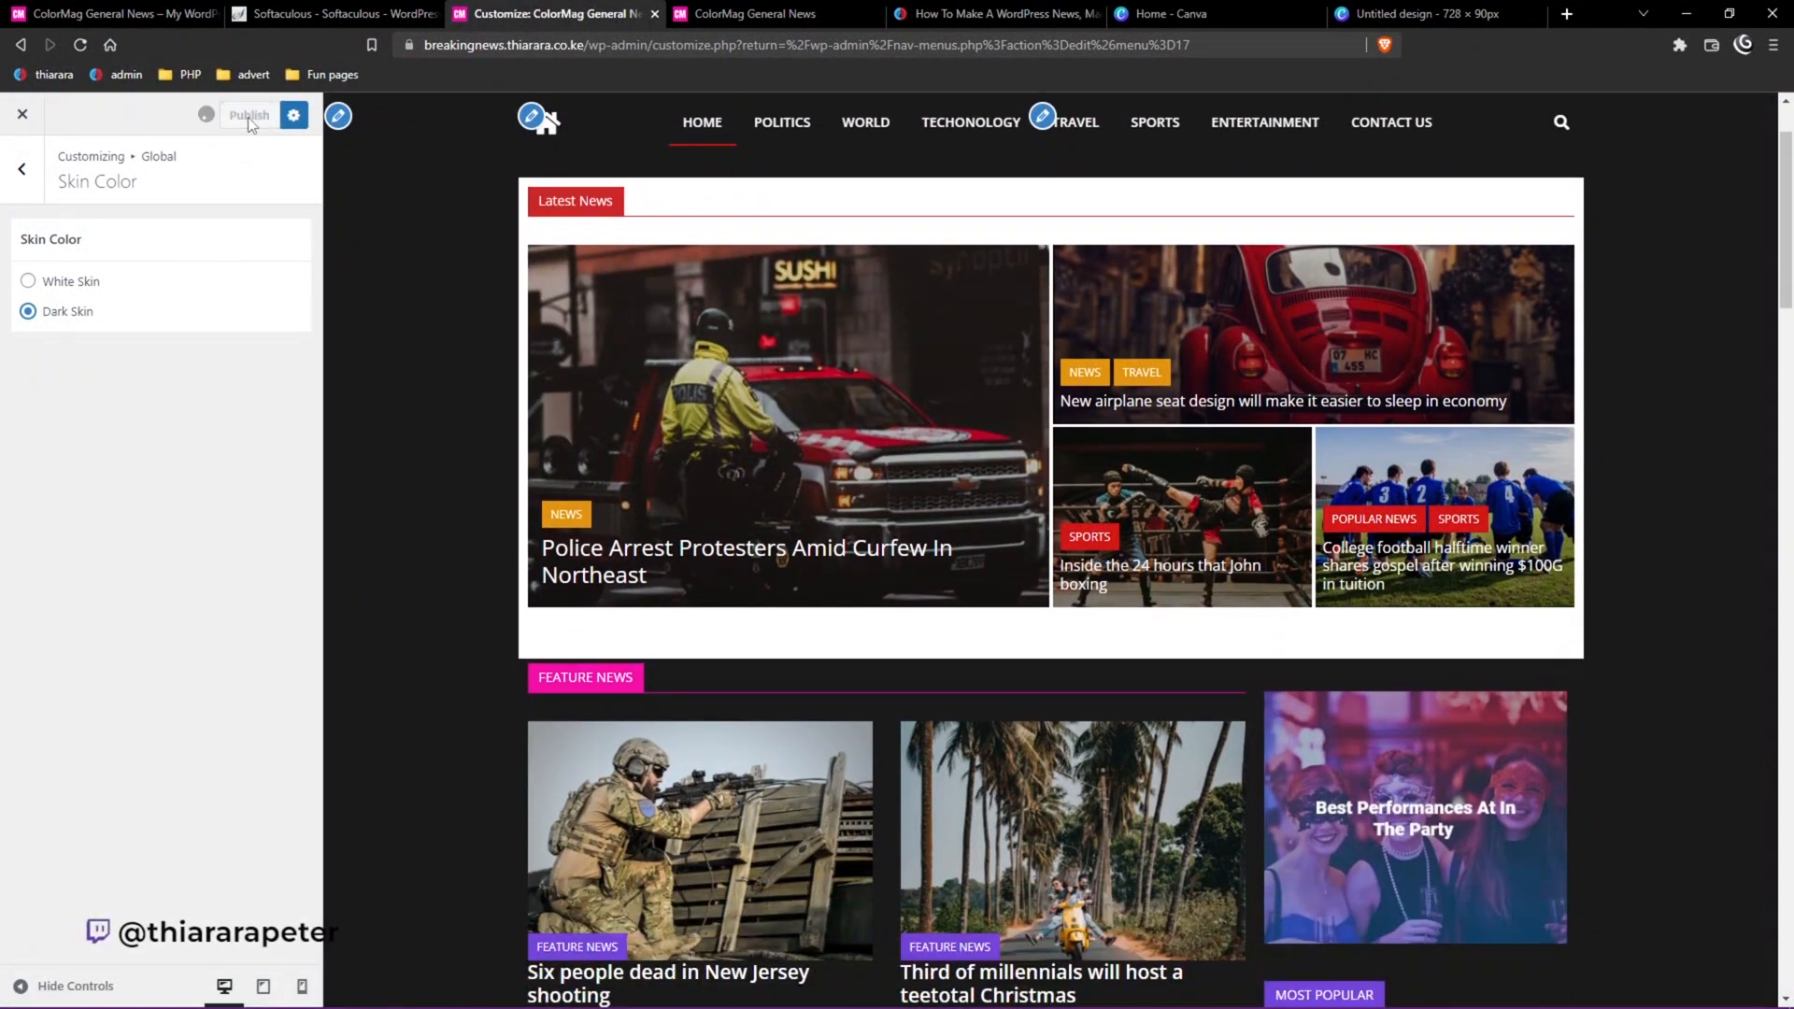
{"action": "scroll", "coordinate": [509, 619], "scroll_direction": "down", "scroll_amount": 1}
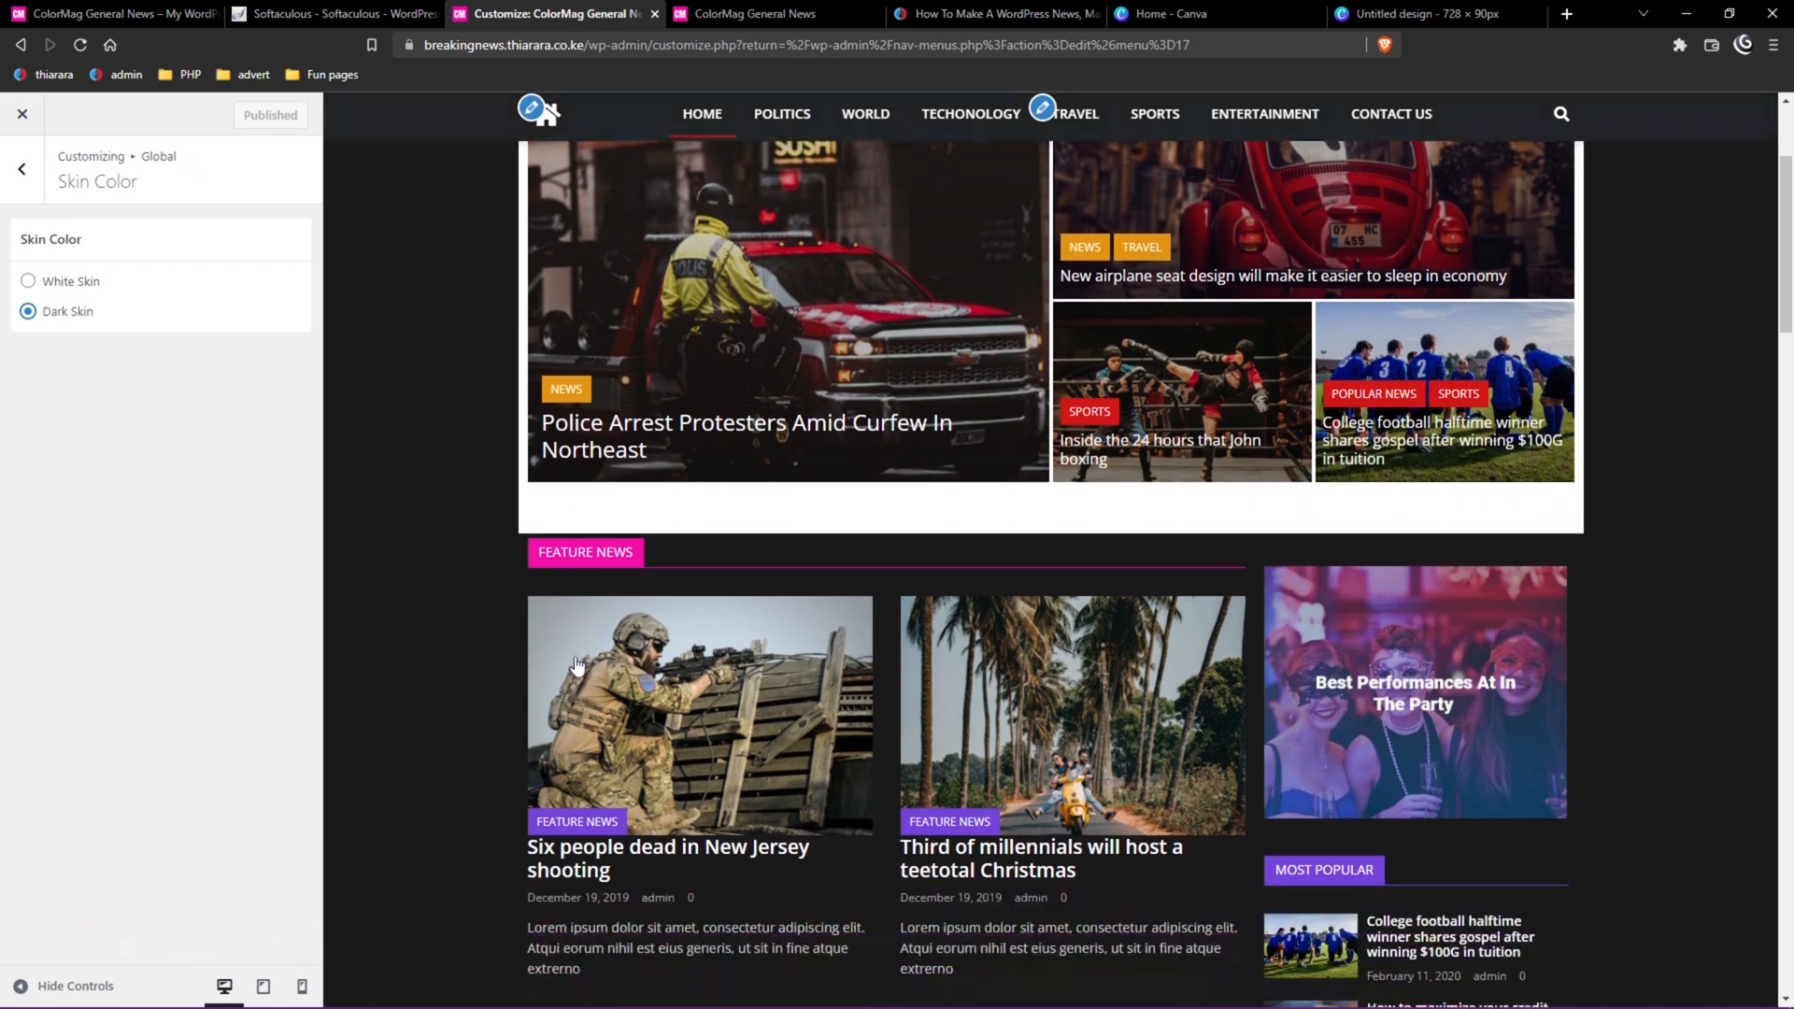
{"action": "scroll", "coordinate": [579, 558], "scroll_direction": "down", "scroll_amount": 6}
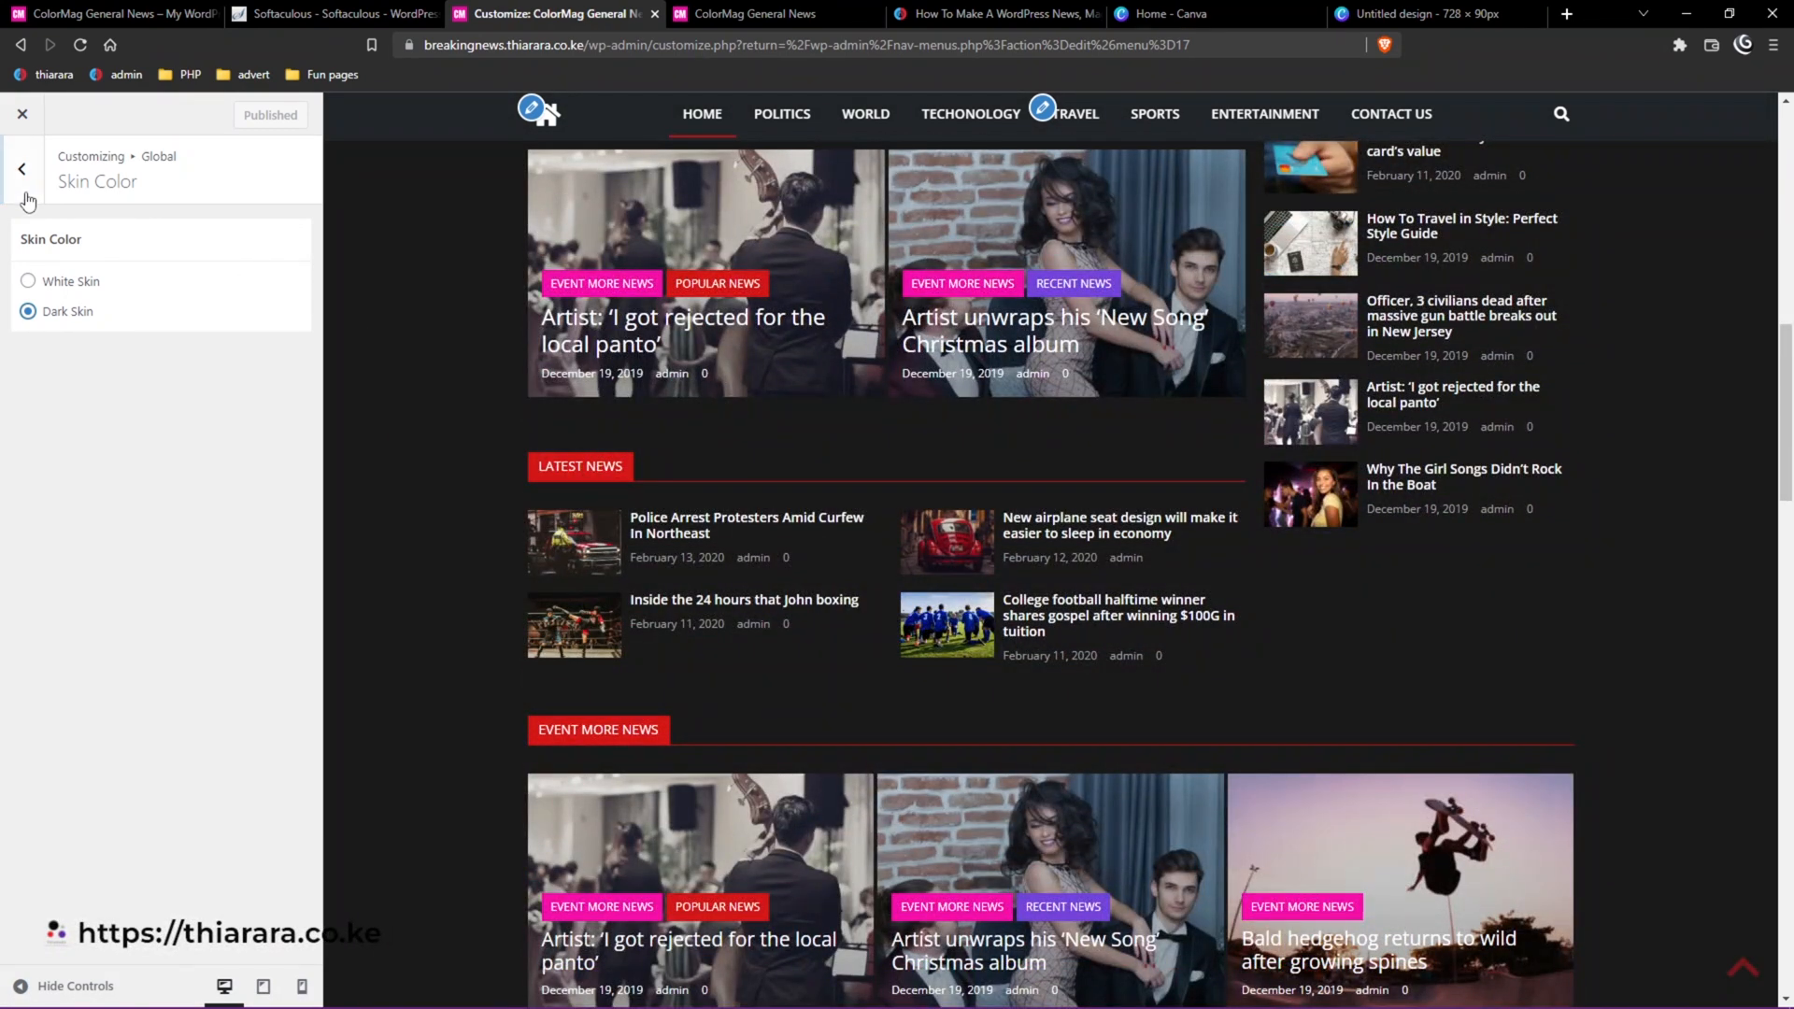
Give the Uncategorized category a teal-green label colour.
{"action": "left_click", "coordinate": [26, 191]}
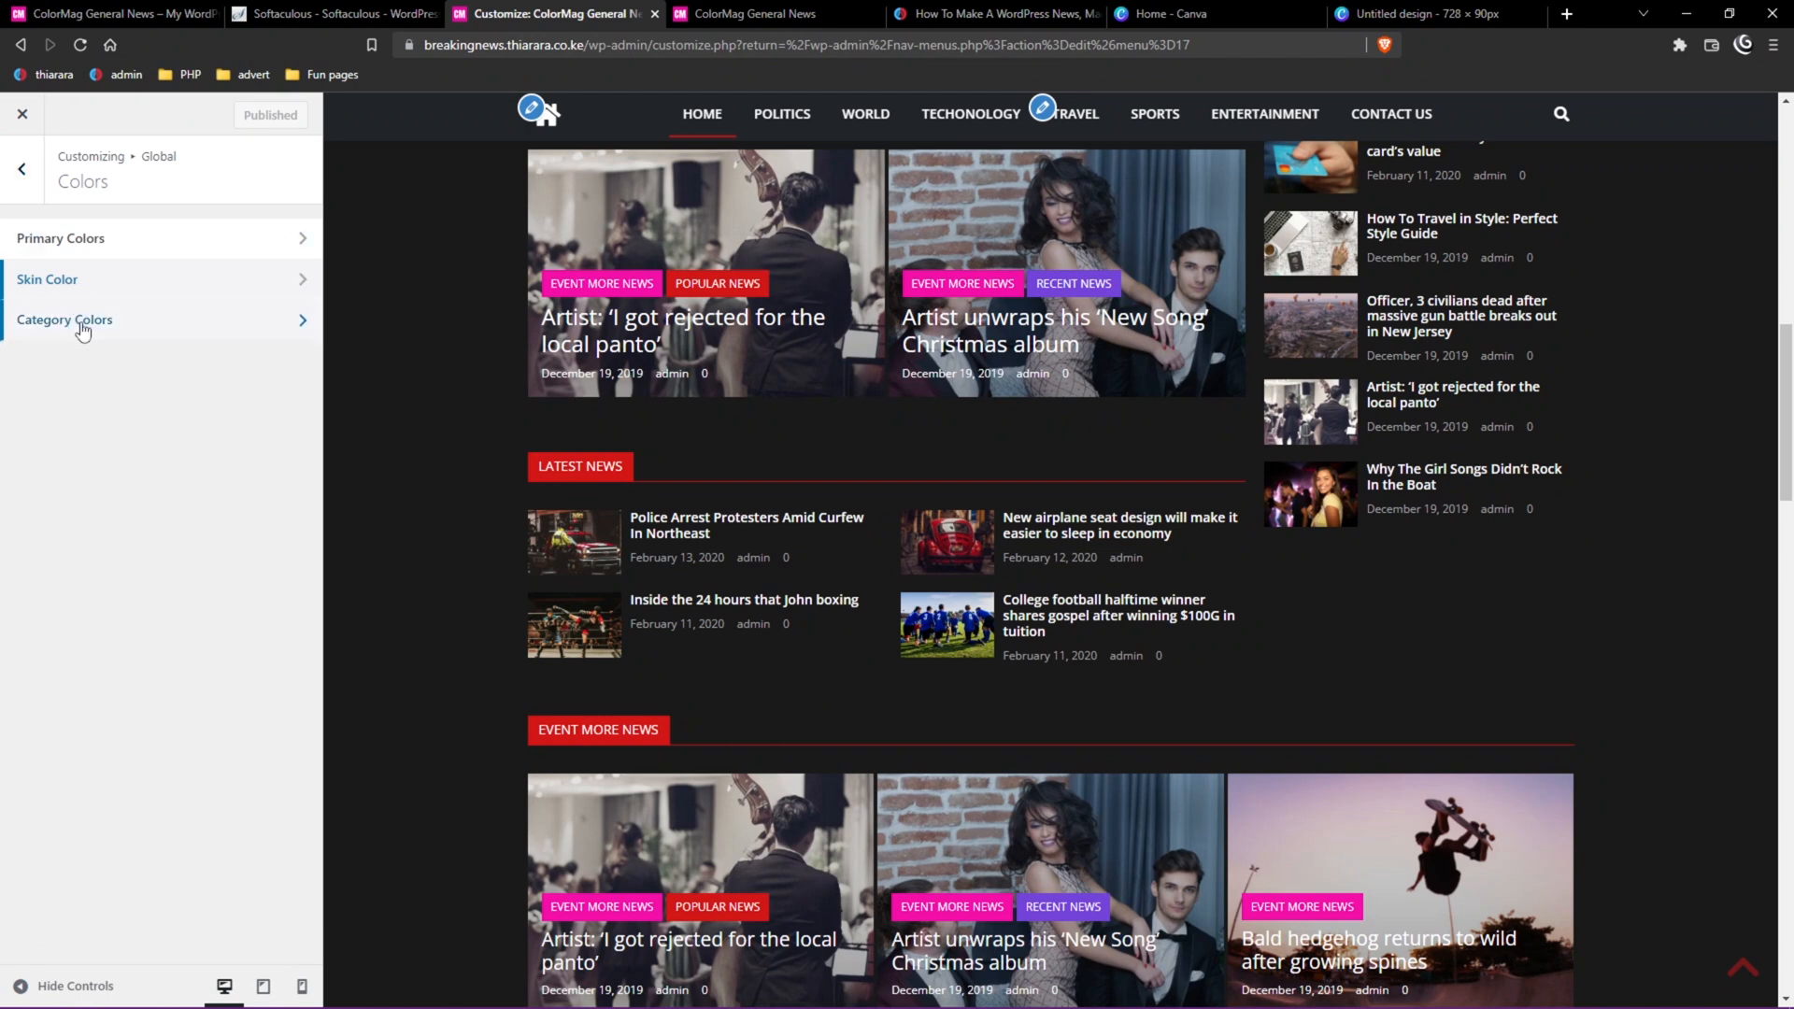
{"action": "left_click", "coordinate": [82, 331]}
{"action": "left_click", "coordinate": [38, 277]}
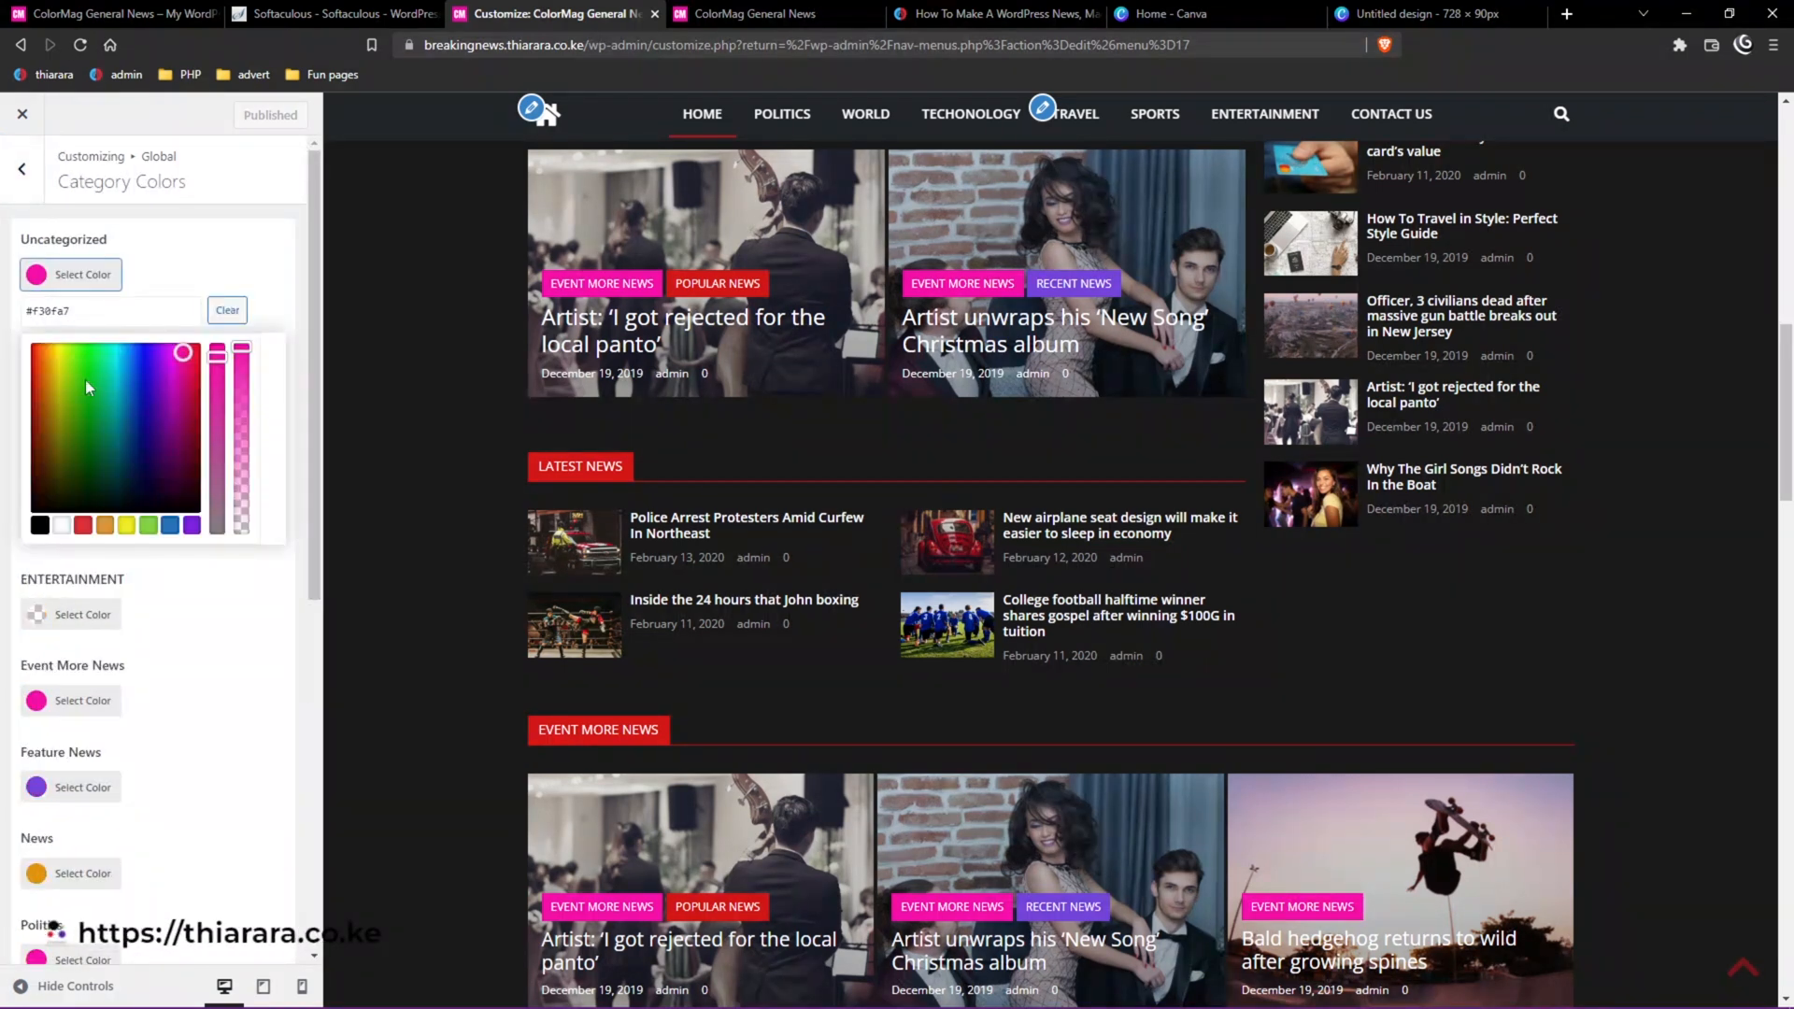
{"action": "left_click", "coordinate": [93, 385]}
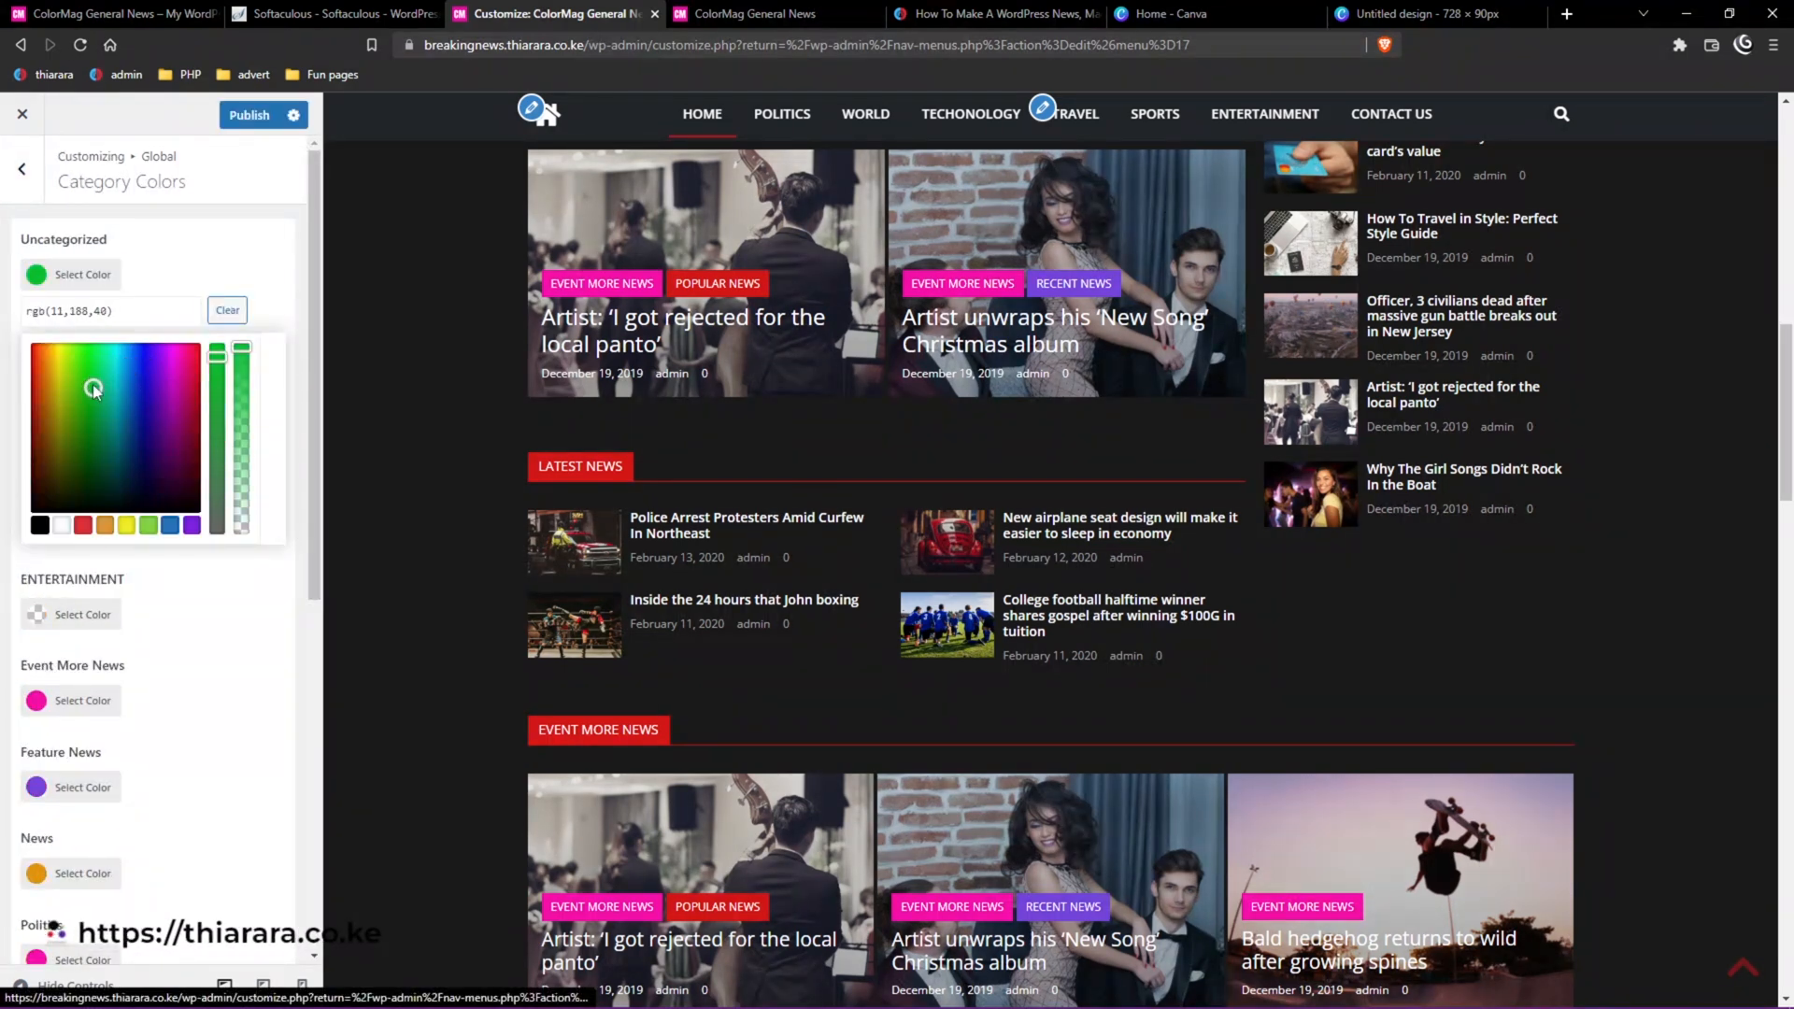
{"action": "left_click_drag", "start_coordinate": [94, 389], "coordinate": [119, 377]}
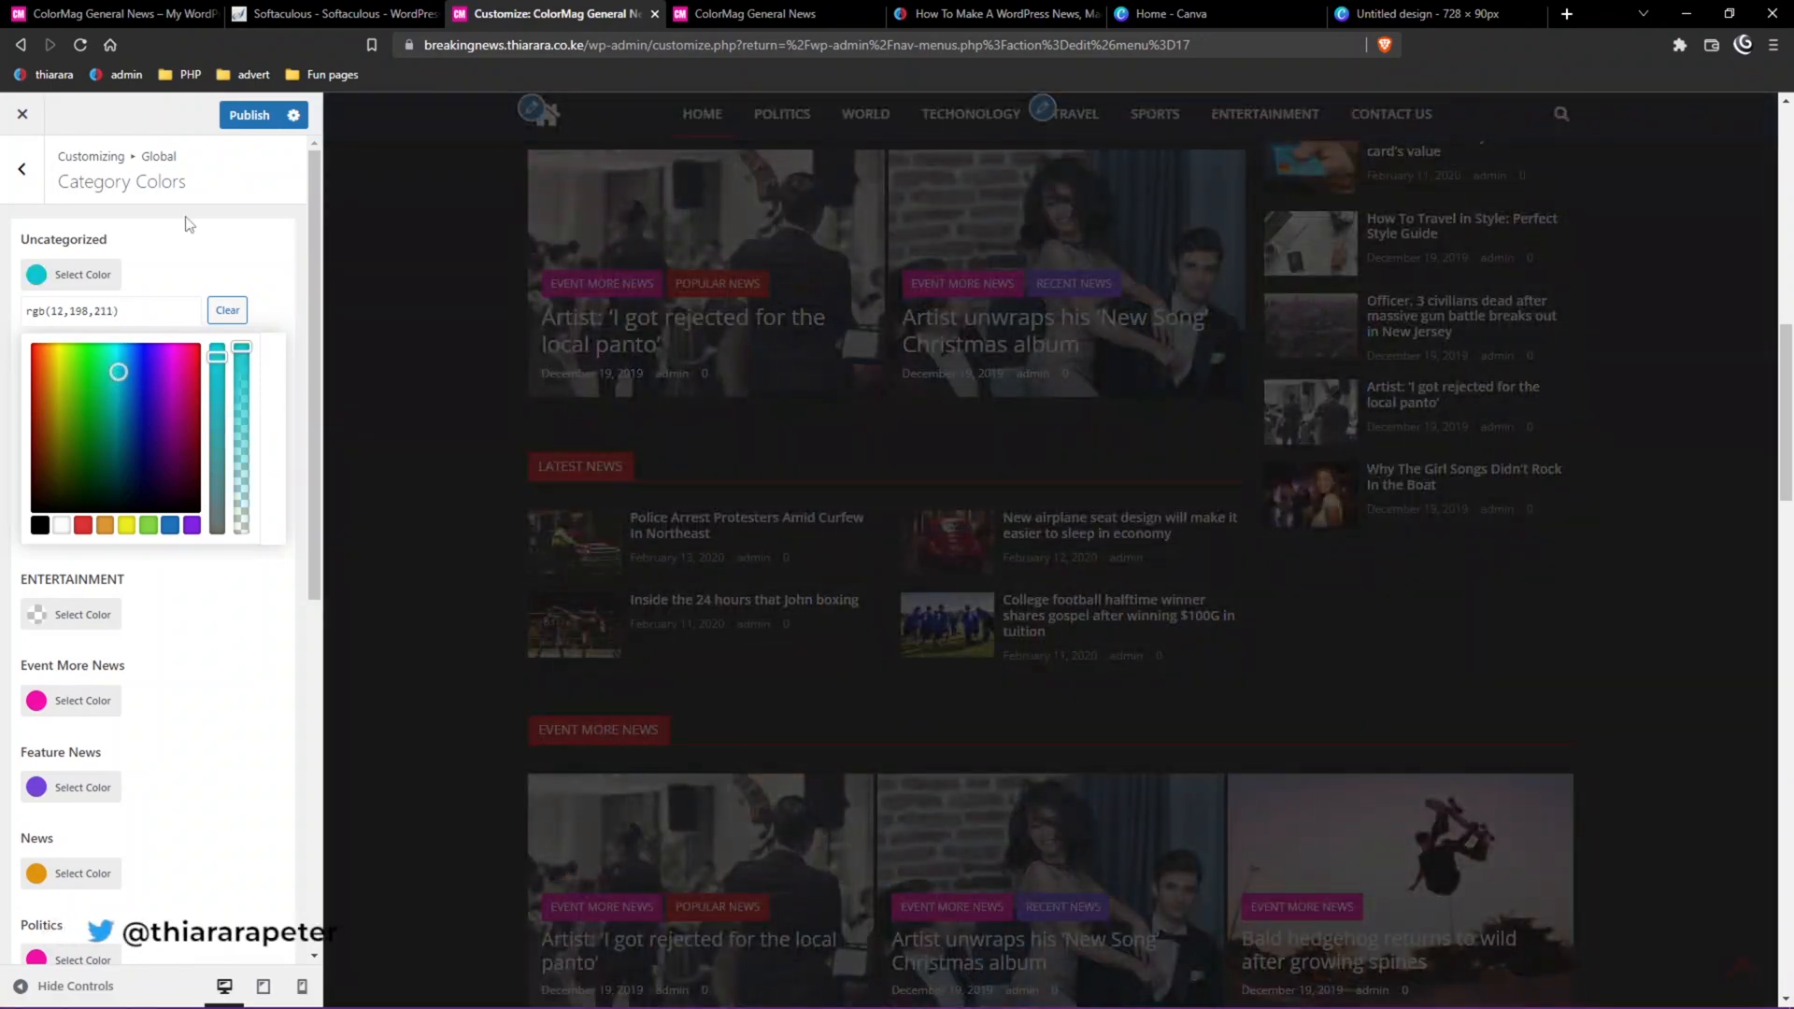
{"action": "left_click", "coordinate": [33, 185]}
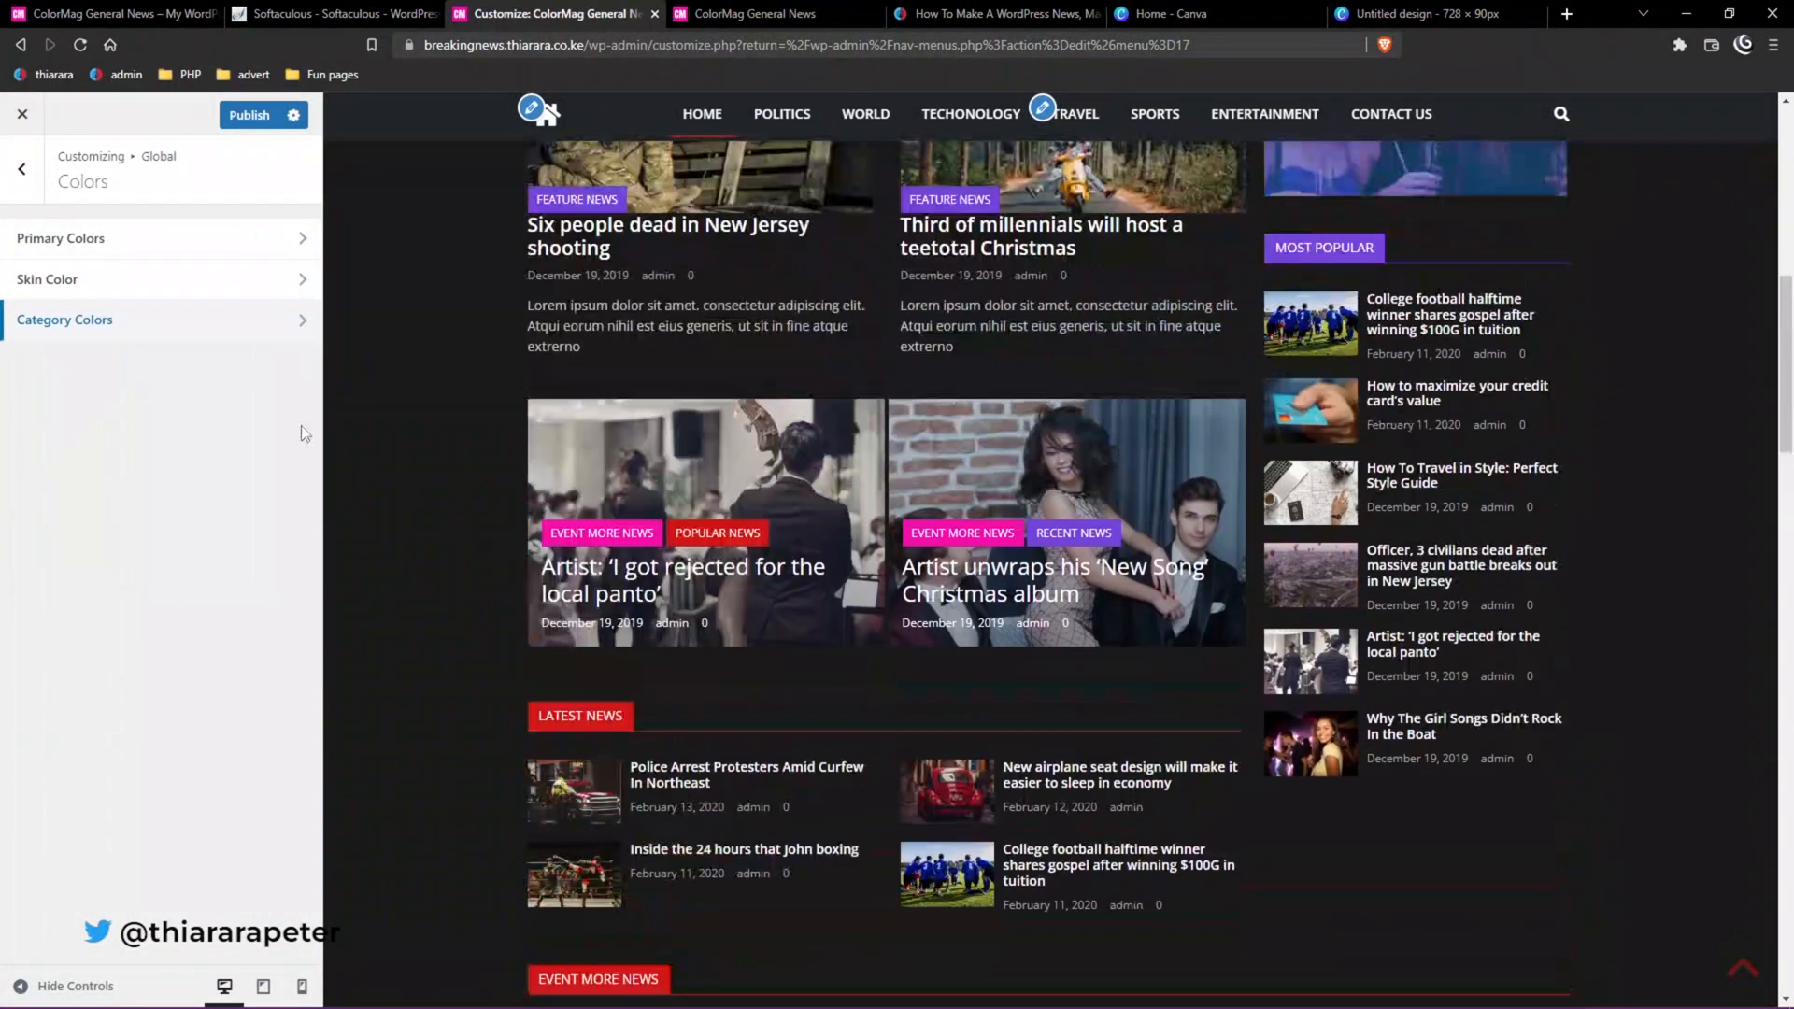
{"action": "left_click", "coordinate": [161, 332]}
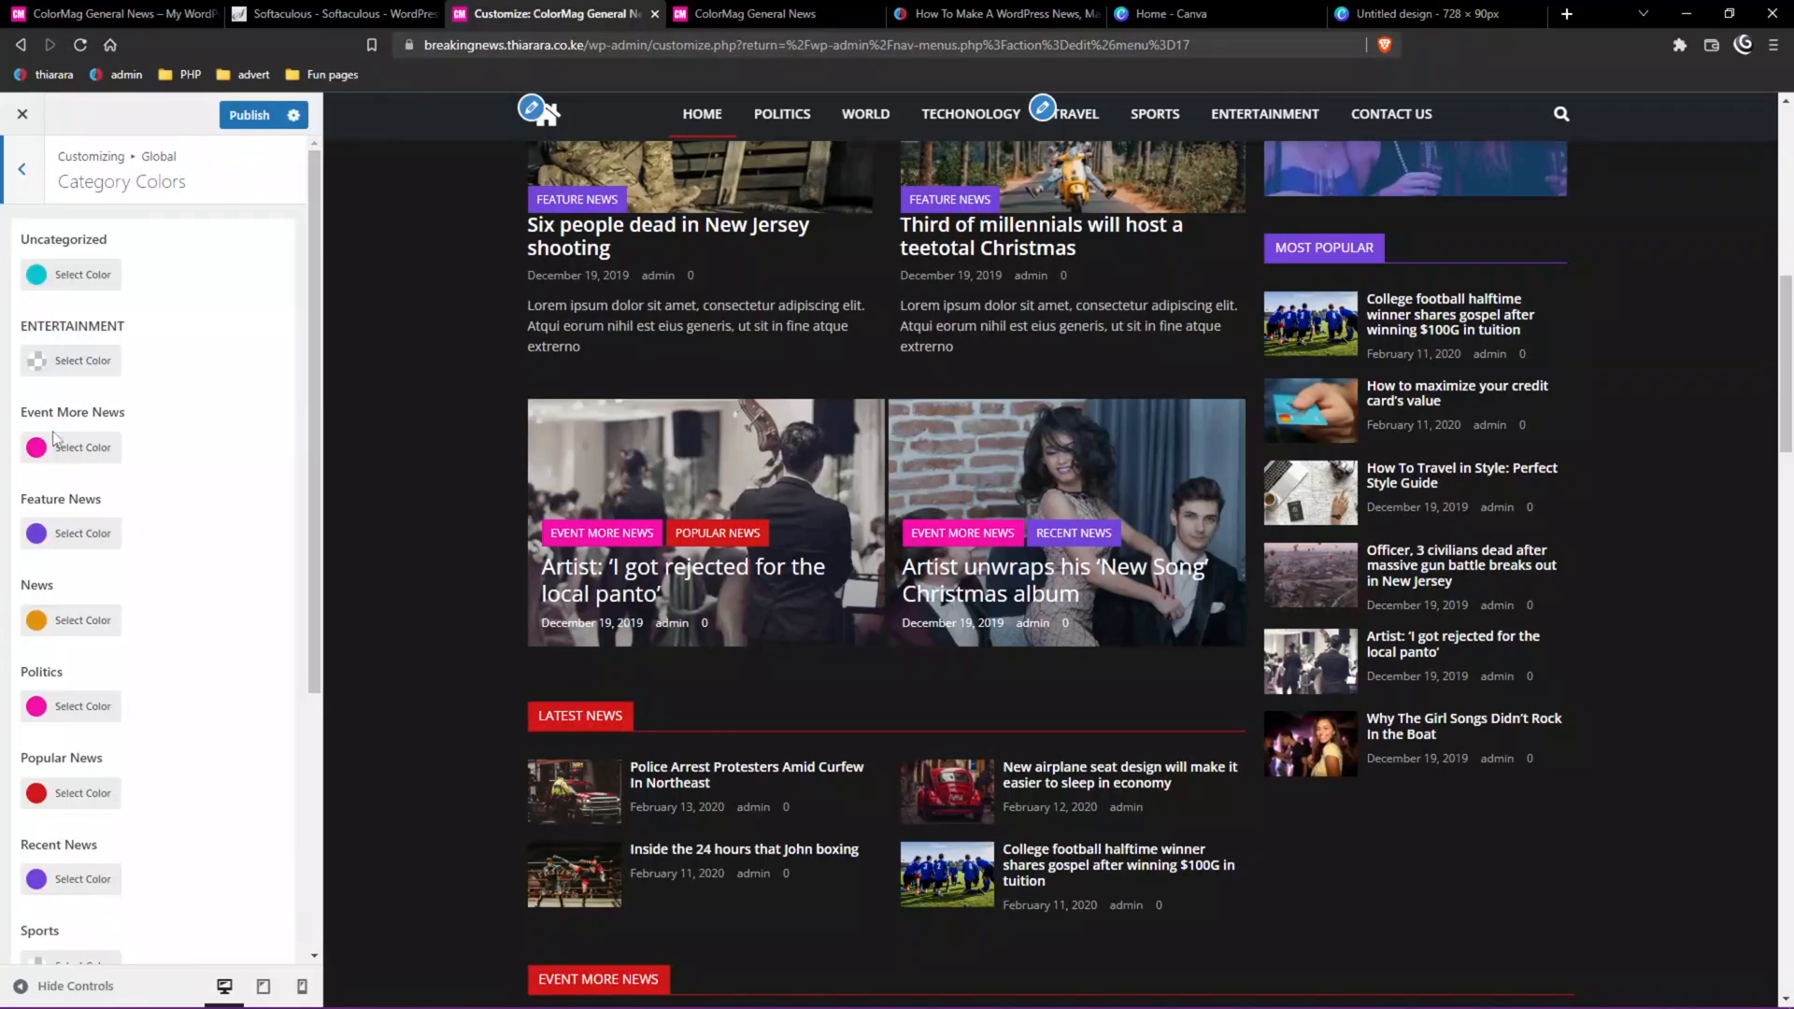
{"action": "scroll", "coordinate": [605, 526], "scroll_direction": "up", "scroll_amount": 4}
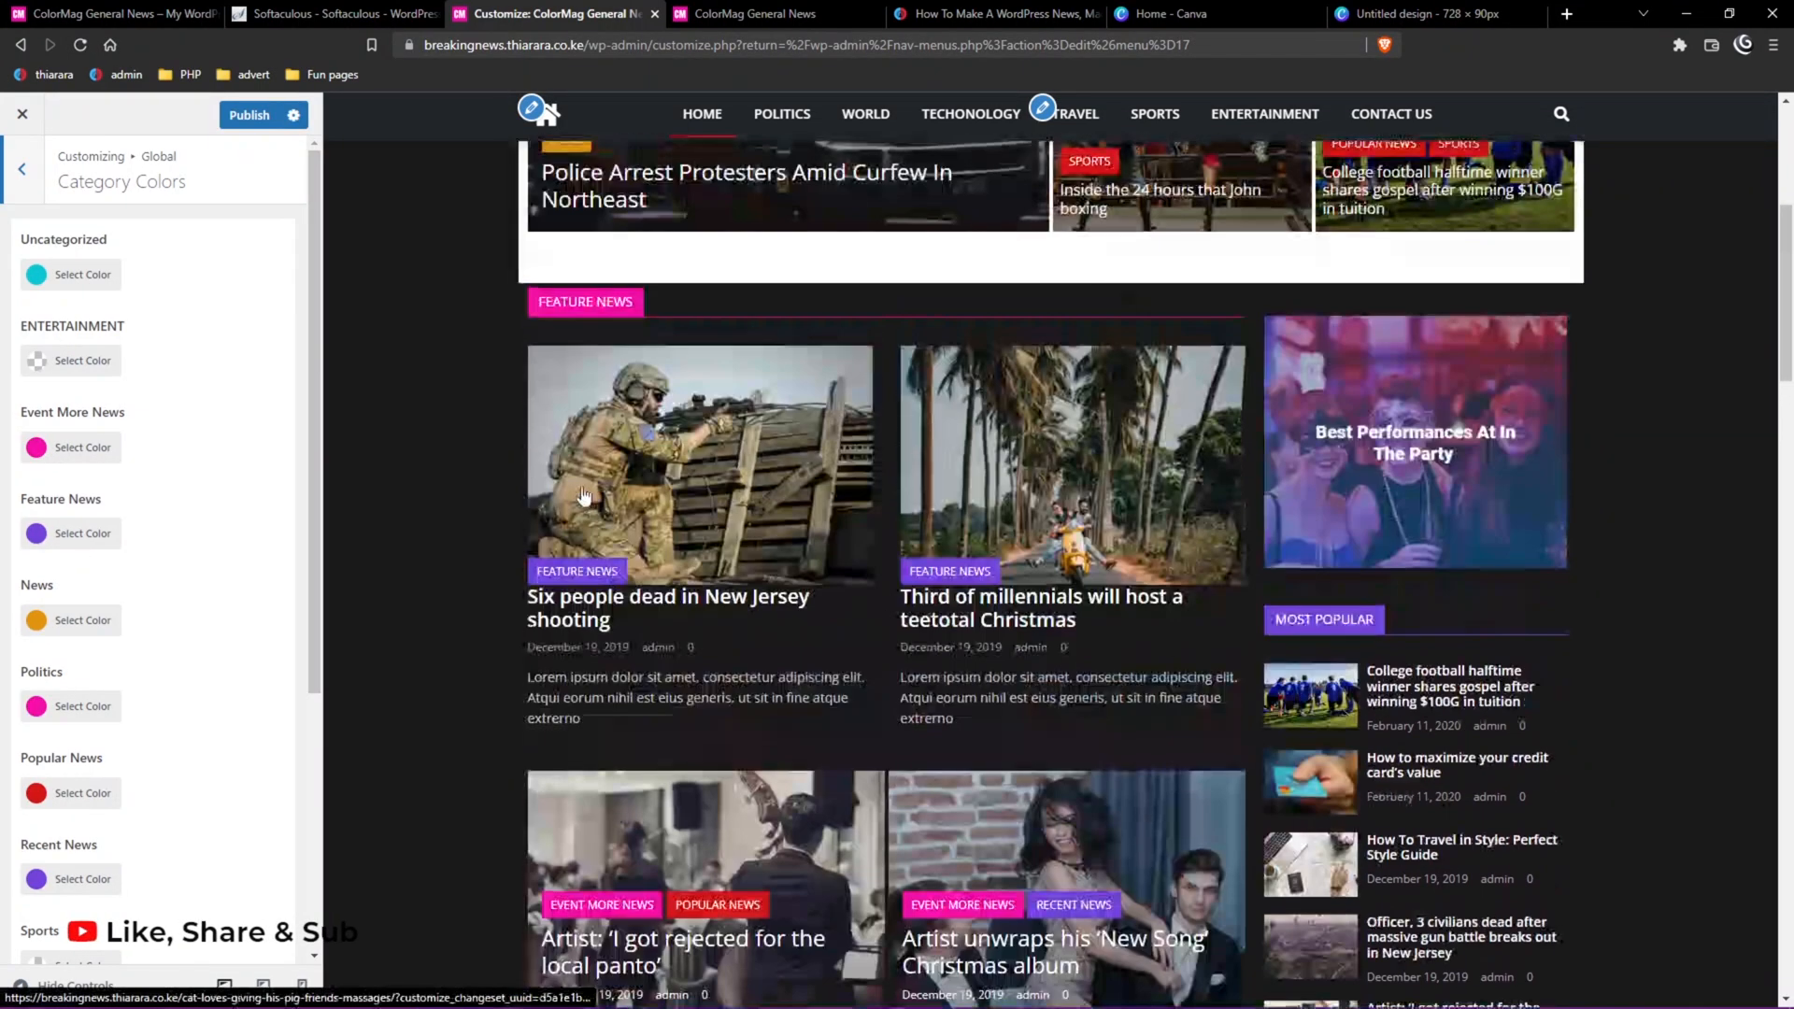
Make the Feature News category labels green, rgb(89,214,0).
{"action": "left_click", "coordinate": [41, 540]}
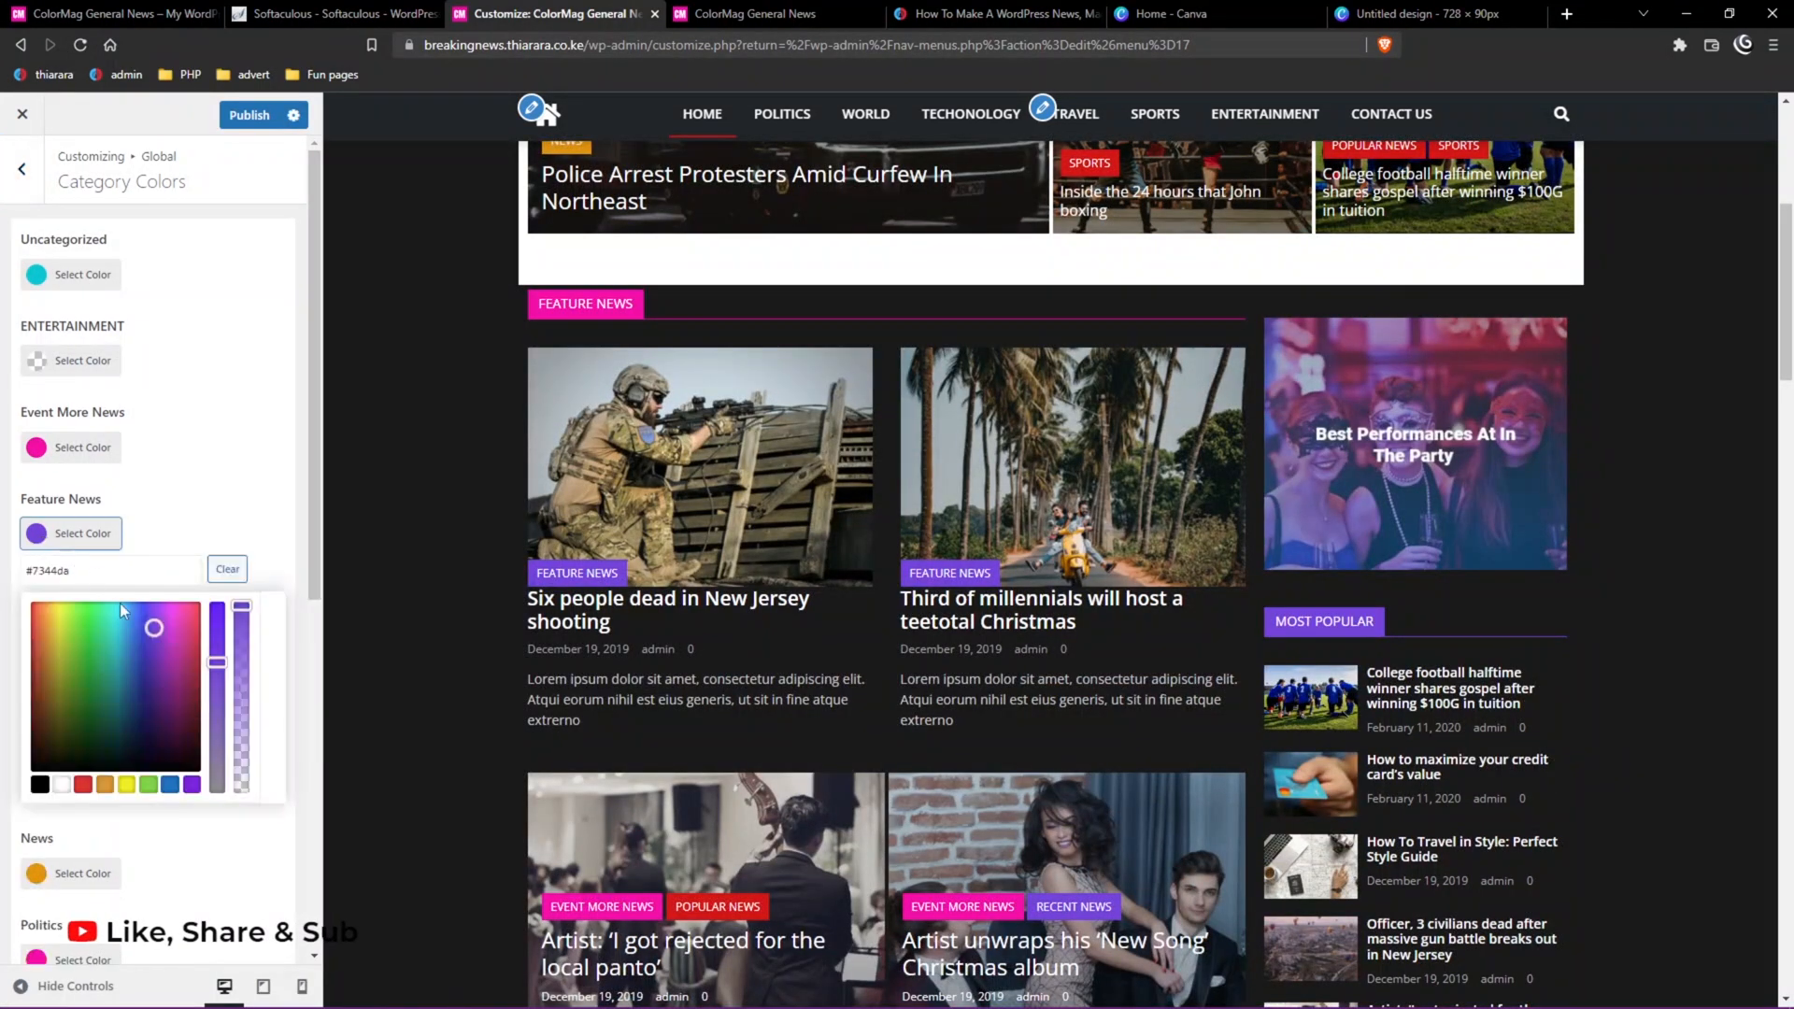
{"action": "left_click", "coordinate": [148, 785]}
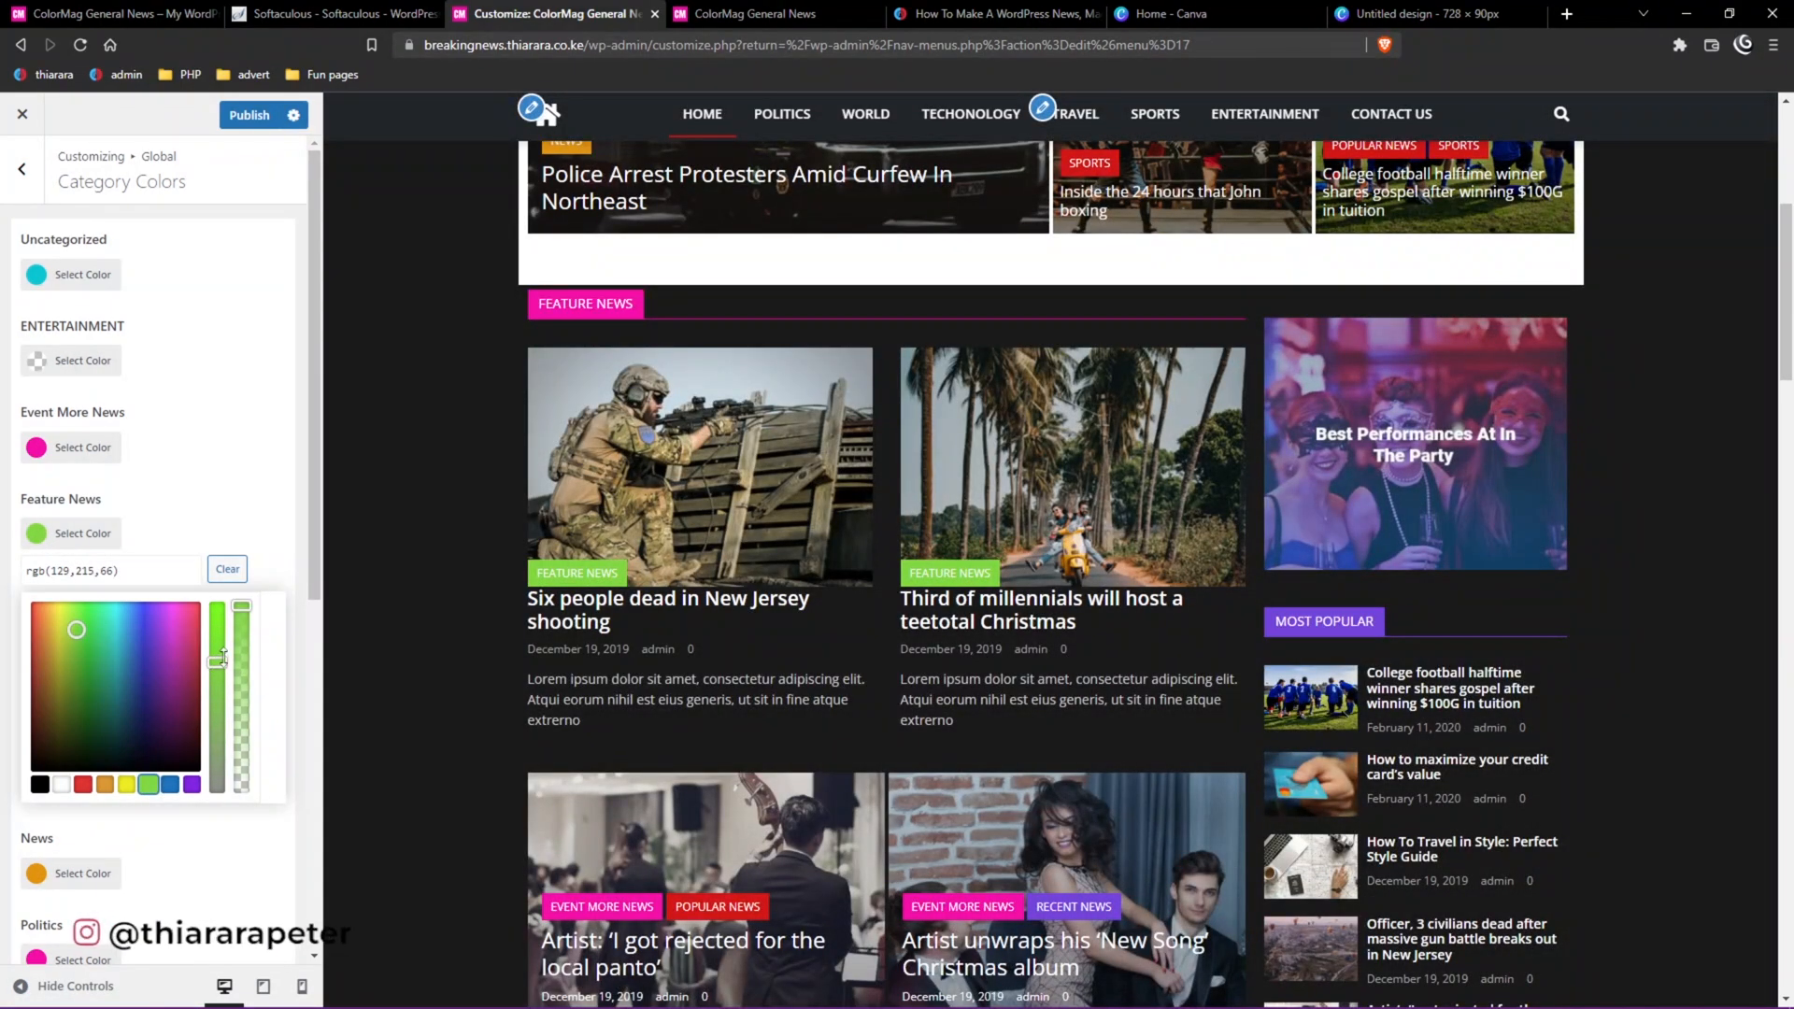
{"action": "left_click_drag", "start_coordinate": [213, 663], "coordinate": [219, 602]}
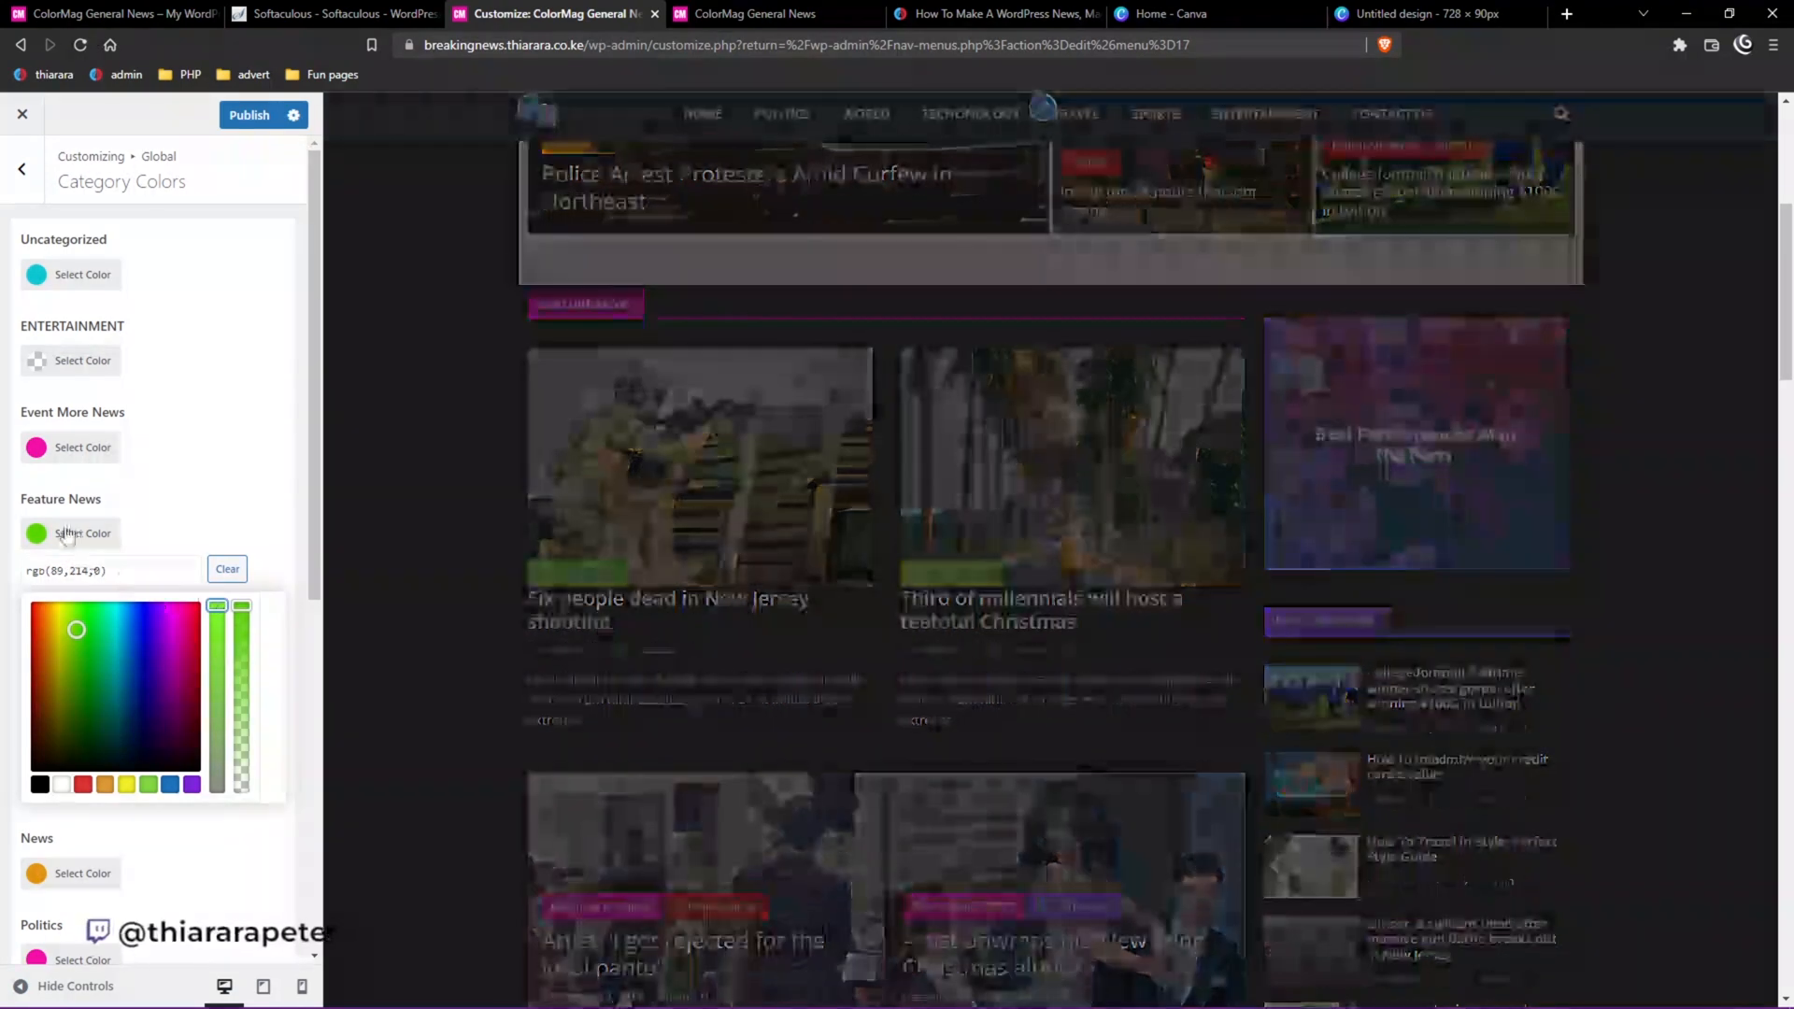
{"action": "scroll", "coordinate": [184, 517], "scroll_direction": "down", "scroll_amount": 3}
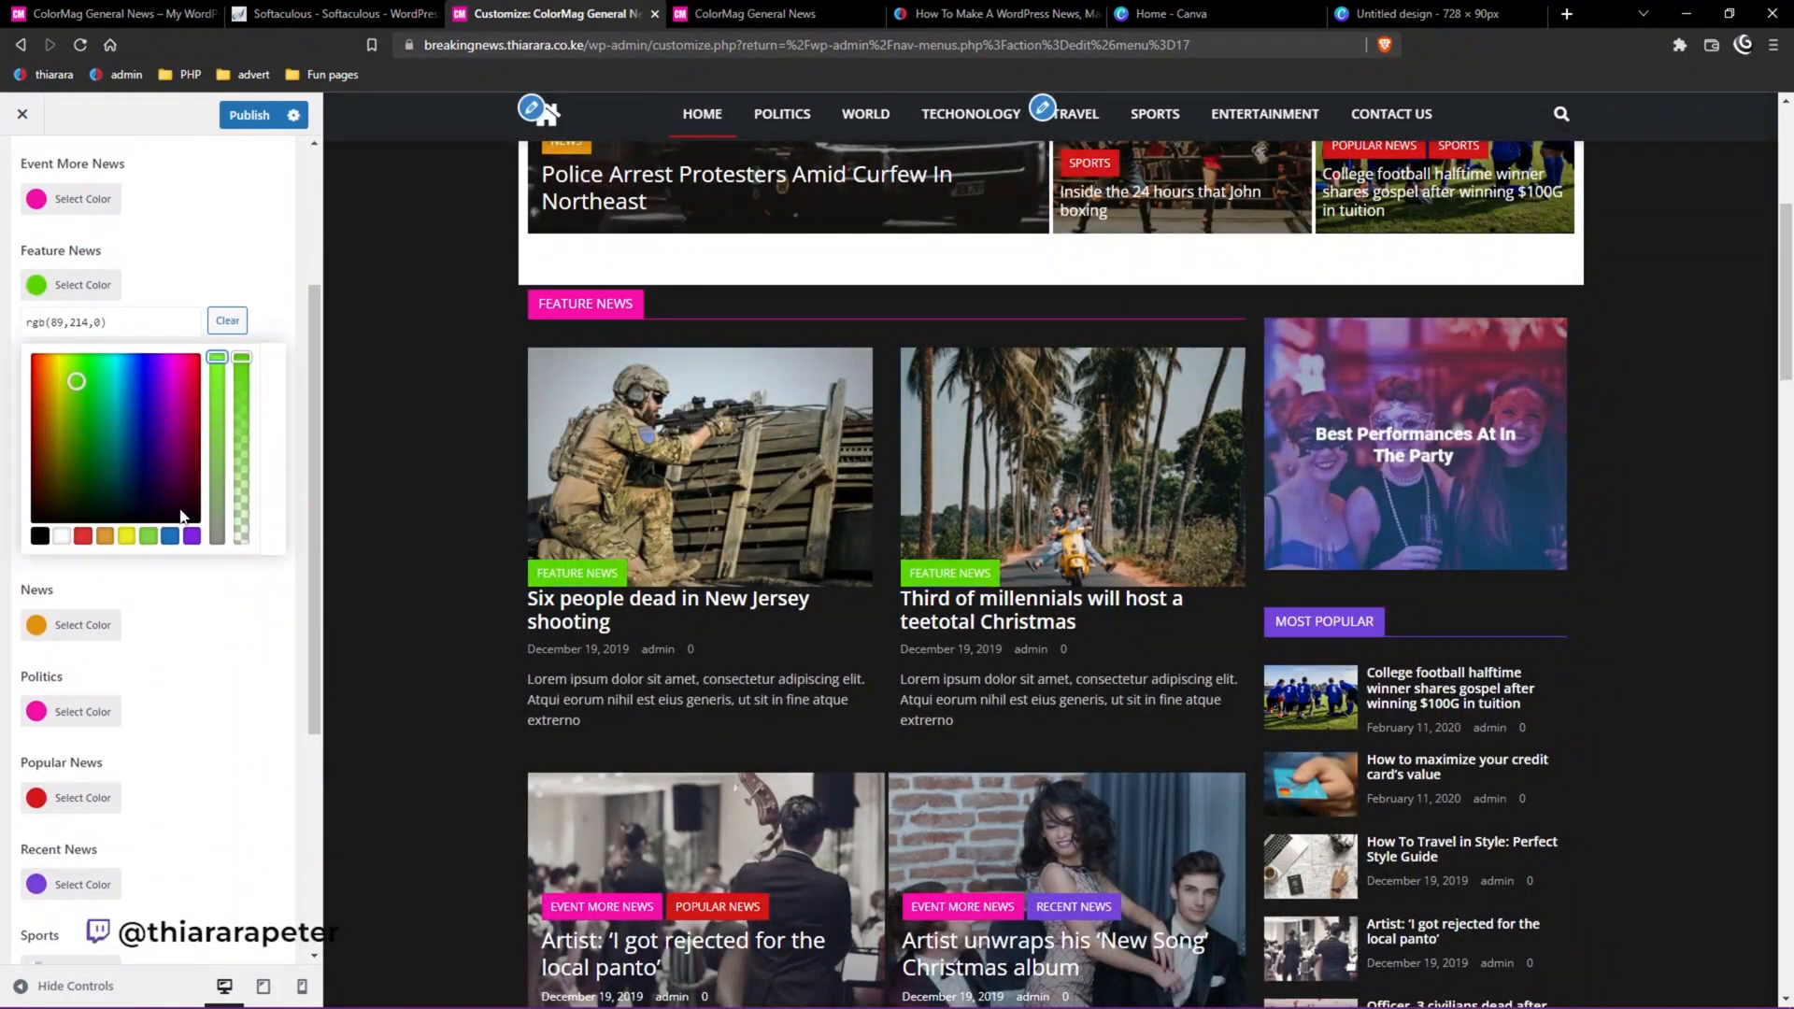
{"action": "scroll", "coordinate": [580, 491], "scroll_direction": "up", "scroll_amount": 3}
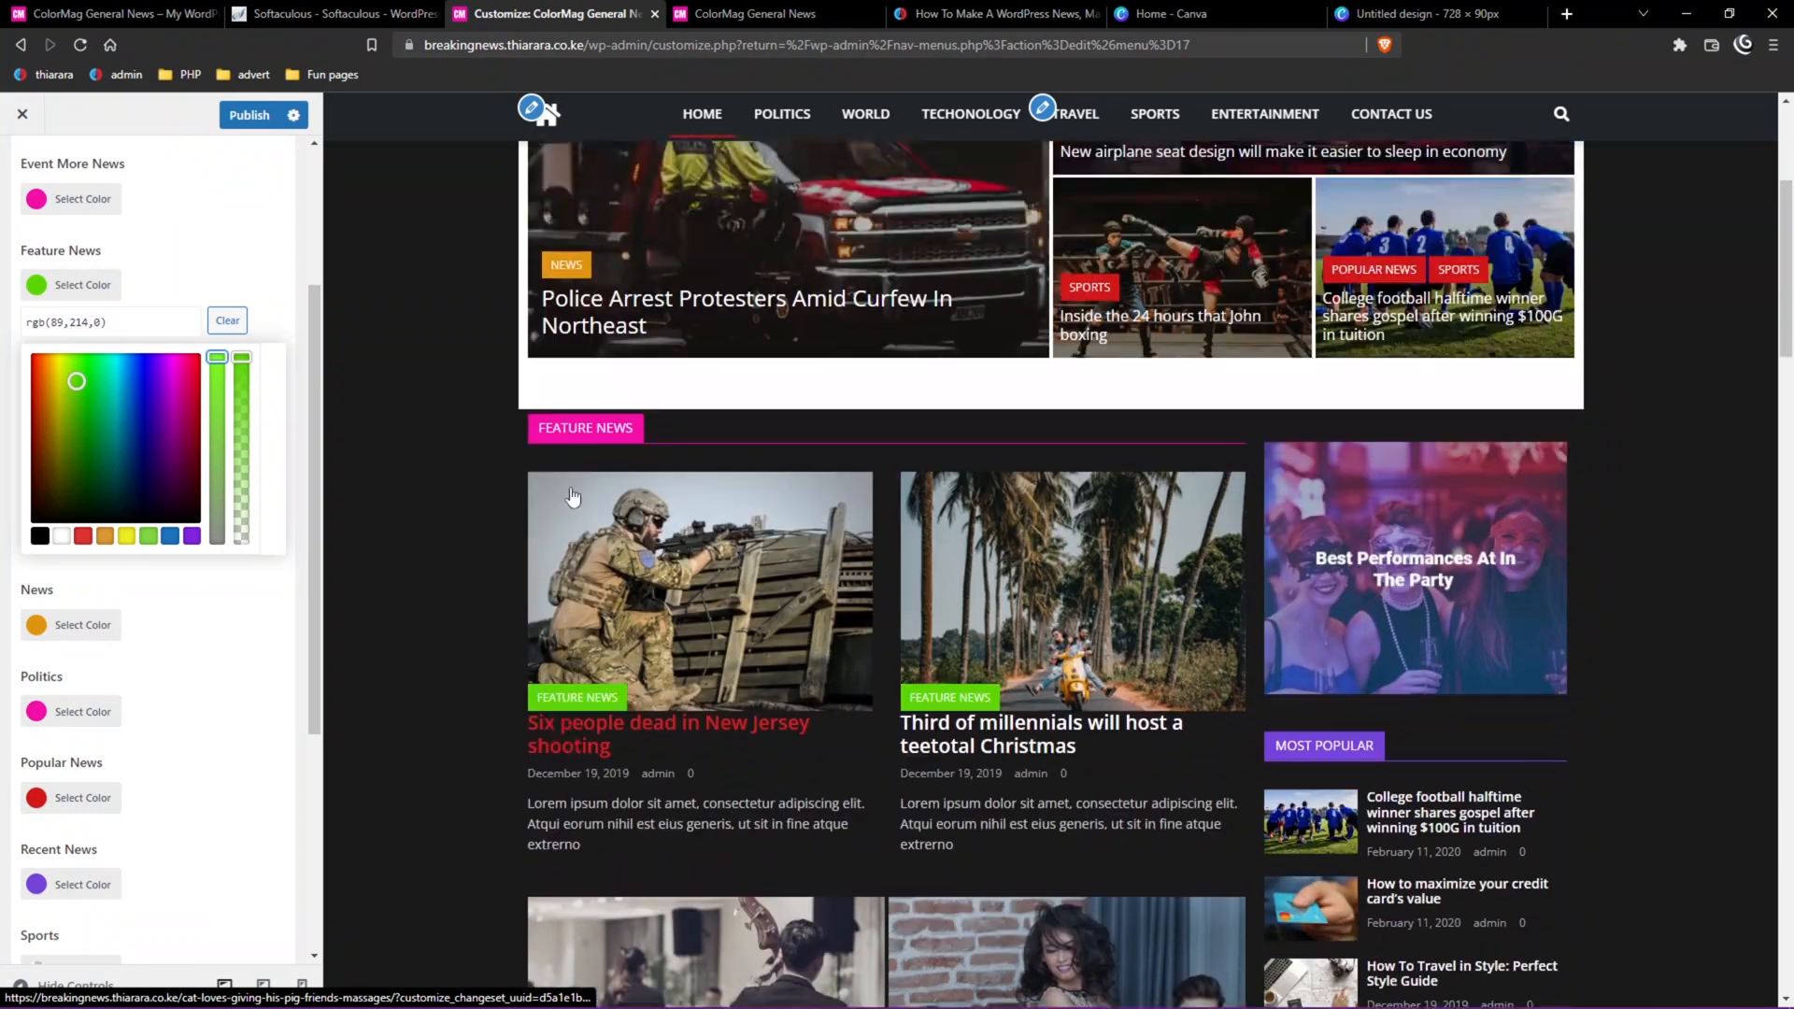
{"action": "scroll", "coordinate": [580, 491], "scroll_direction": "up", "scroll_amount": 3}
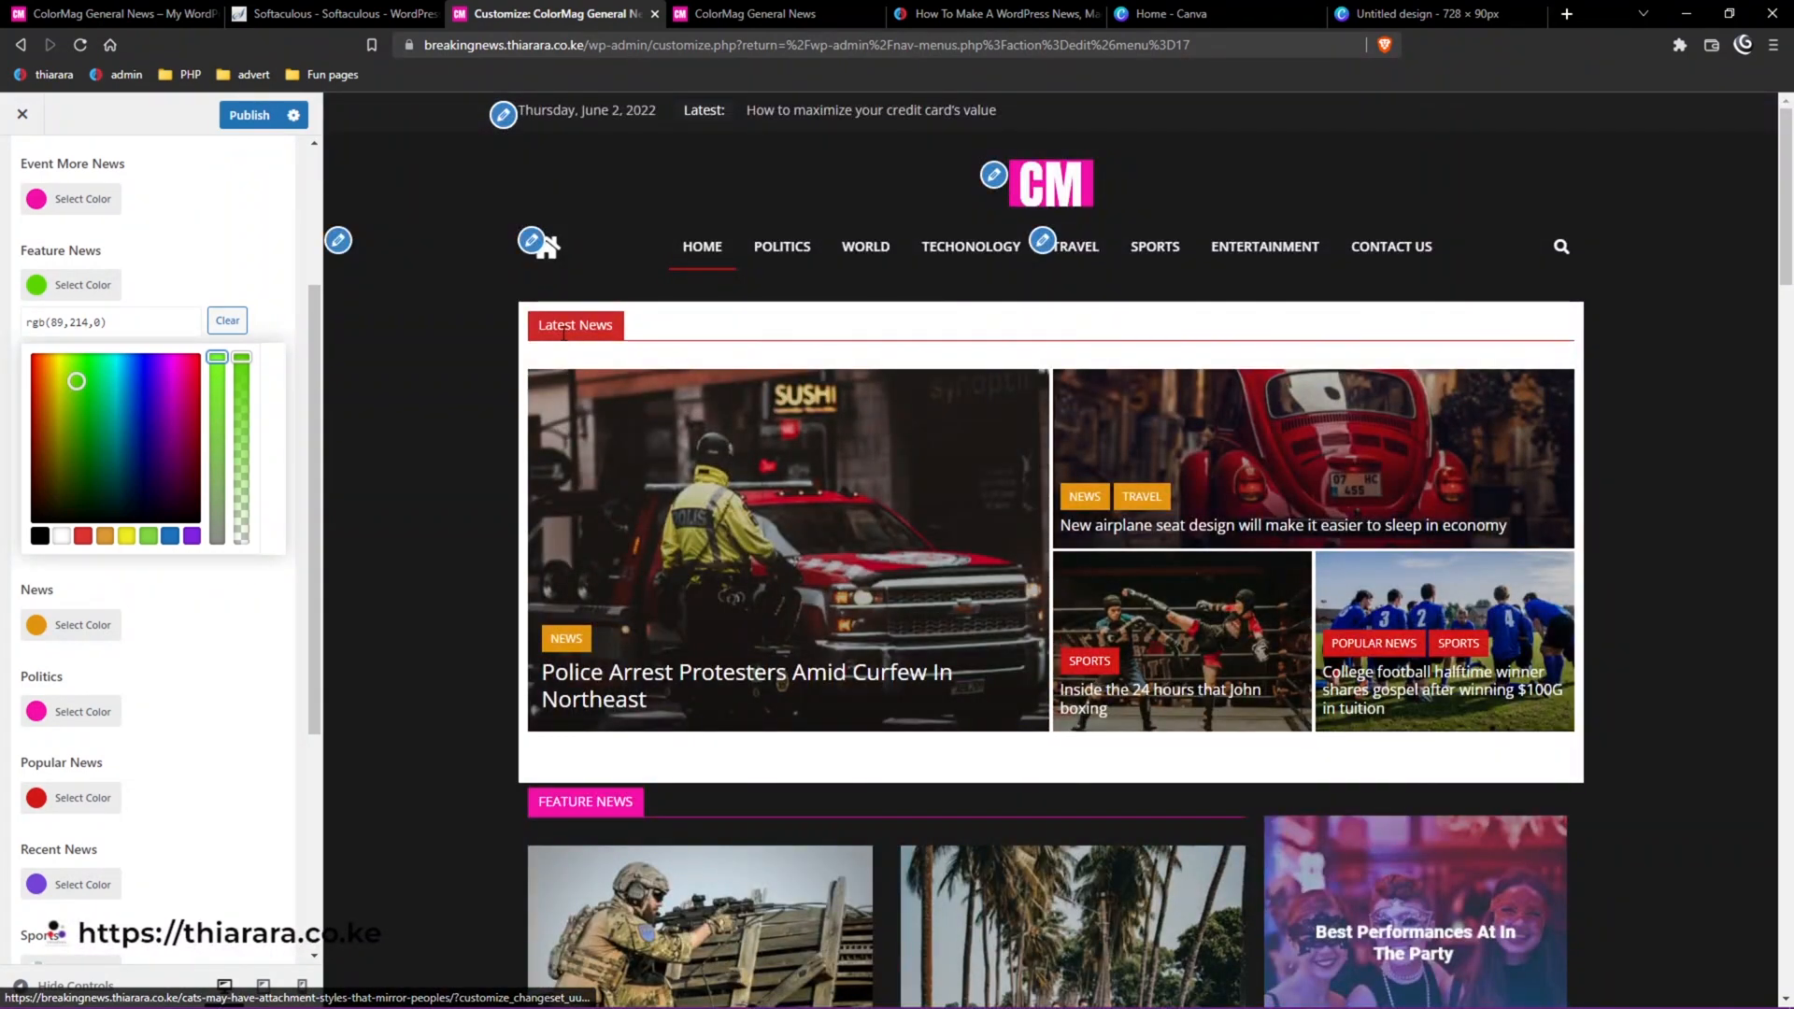
{"action": "scroll", "coordinate": [160, 782], "scroll_direction": "down", "scroll_amount": 5}
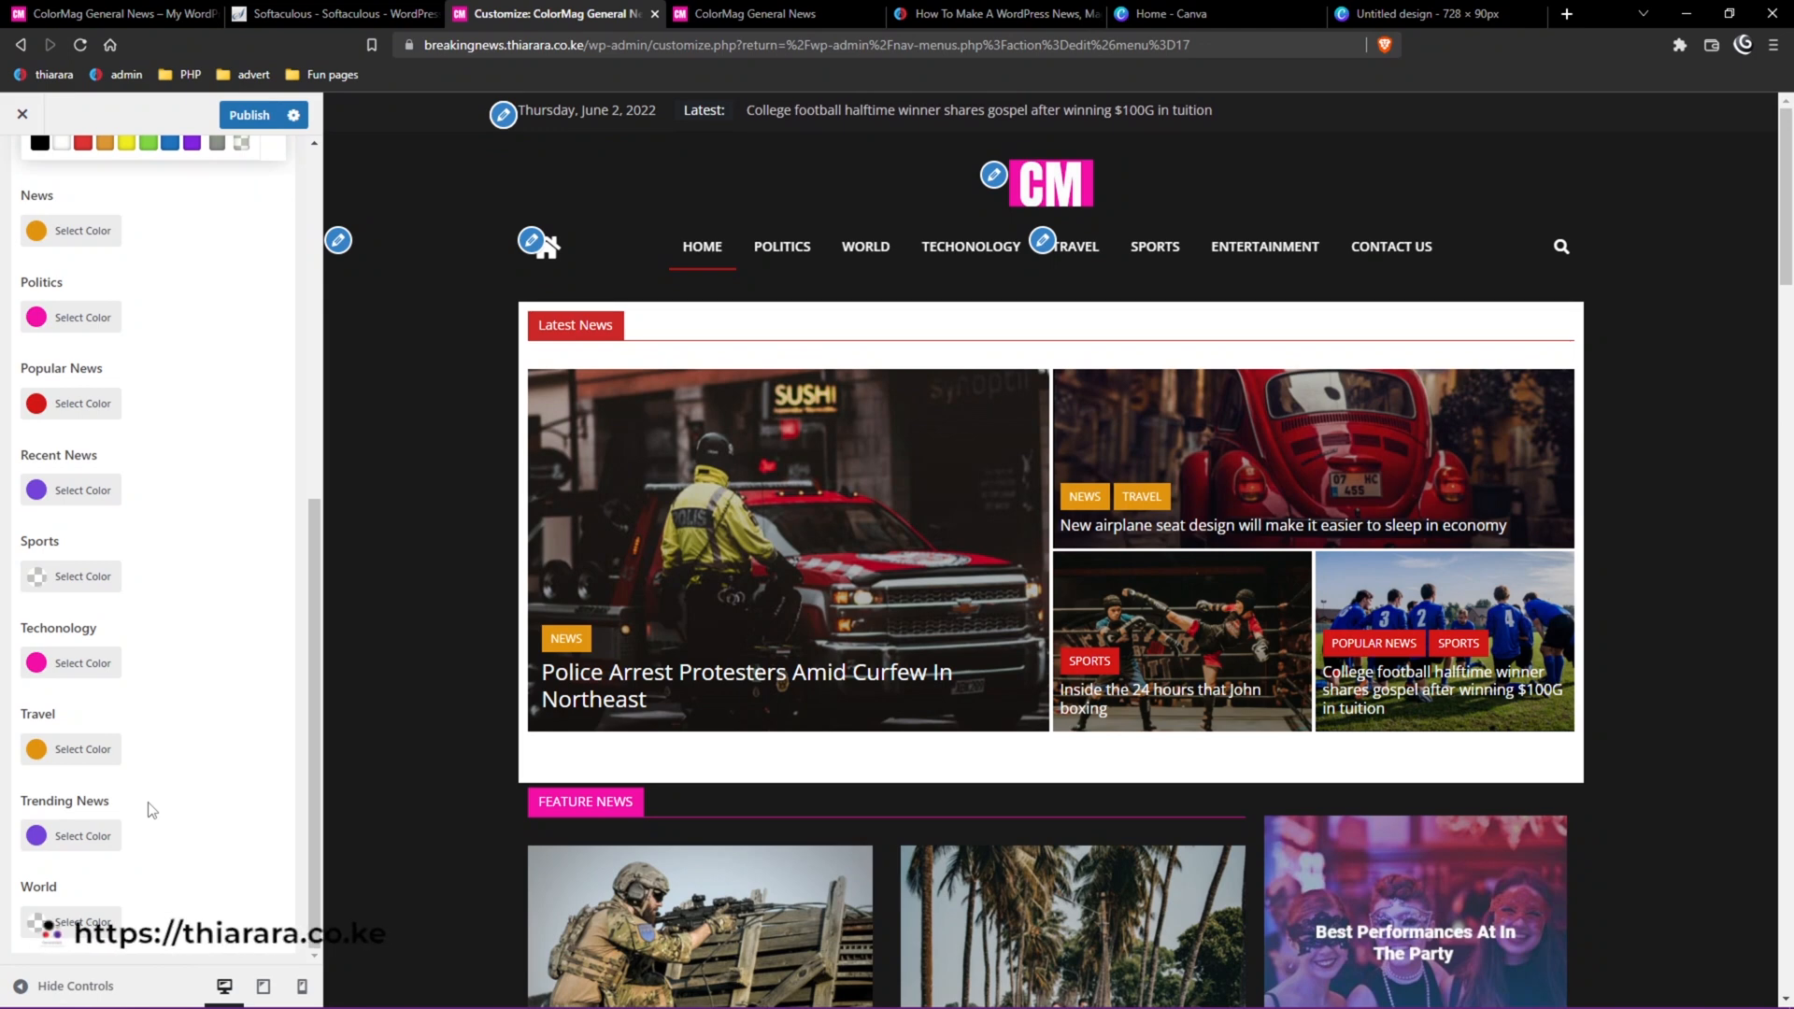
{"action": "scroll", "coordinate": [110, 851], "scroll_direction": "up", "scroll_amount": 5}
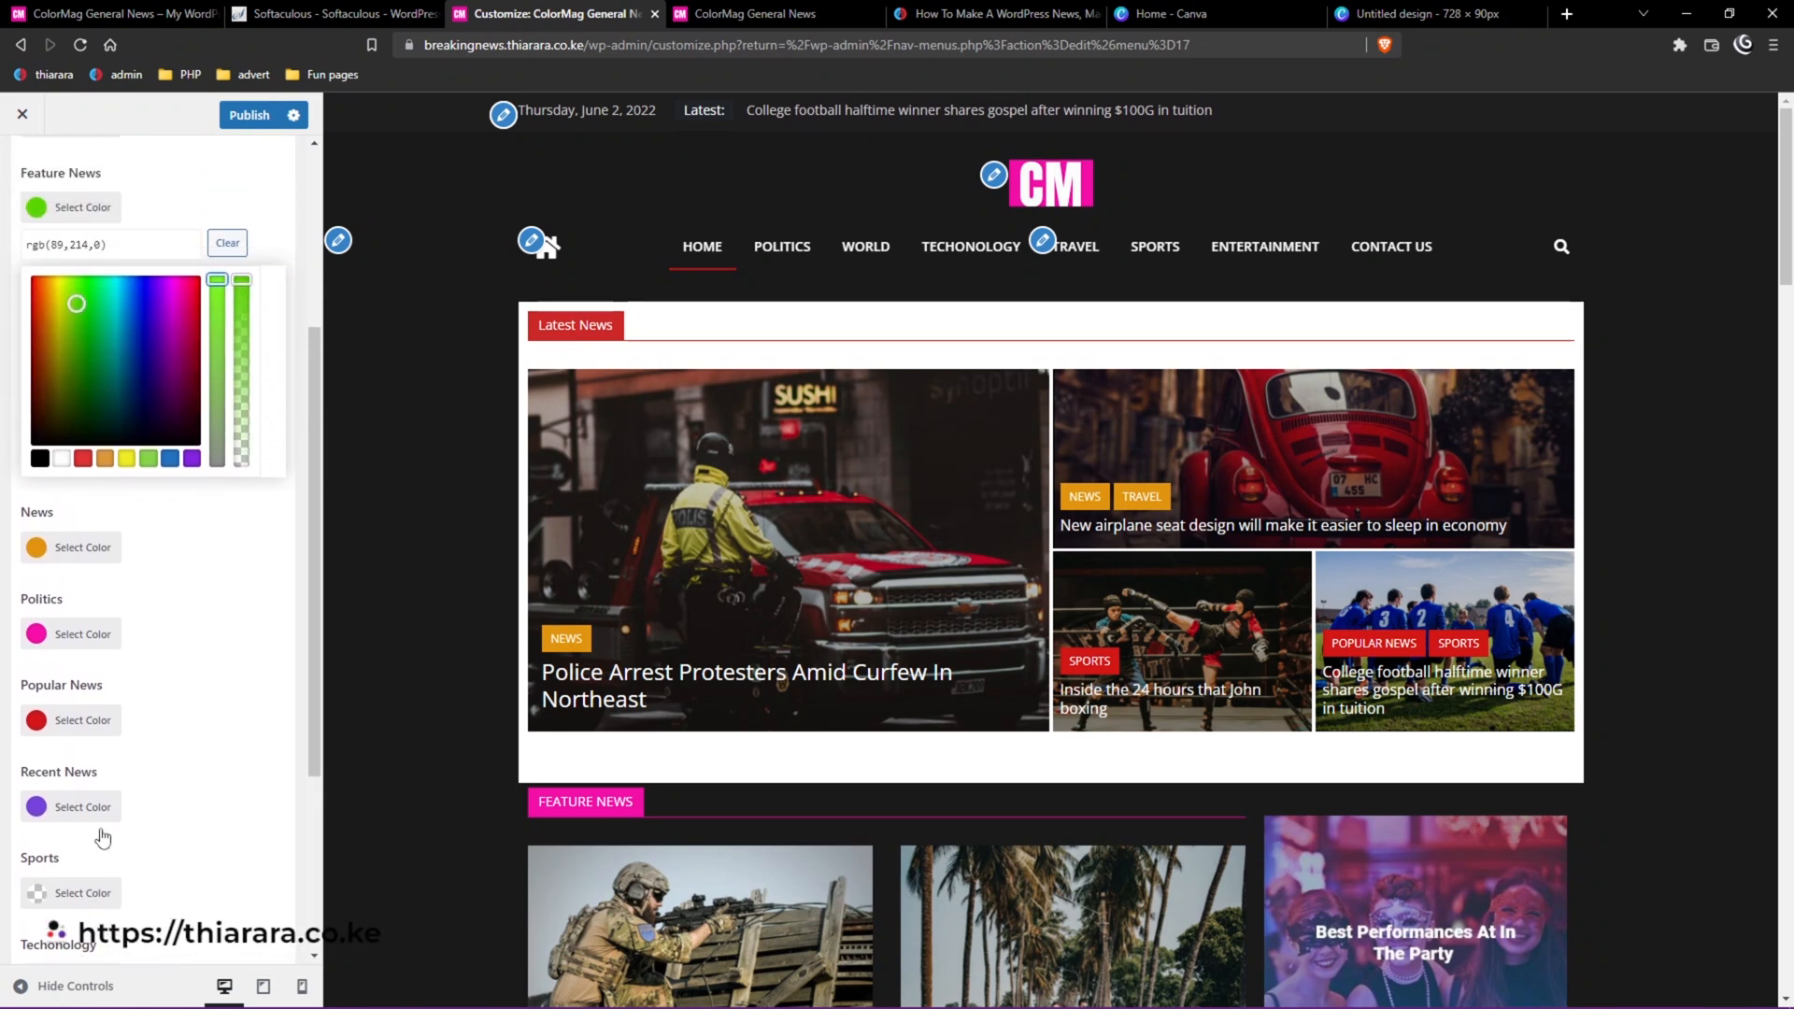
{"action": "scroll", "coordinate": [105, 832], "scroll_direction": "up", "scroll_amount": 3}
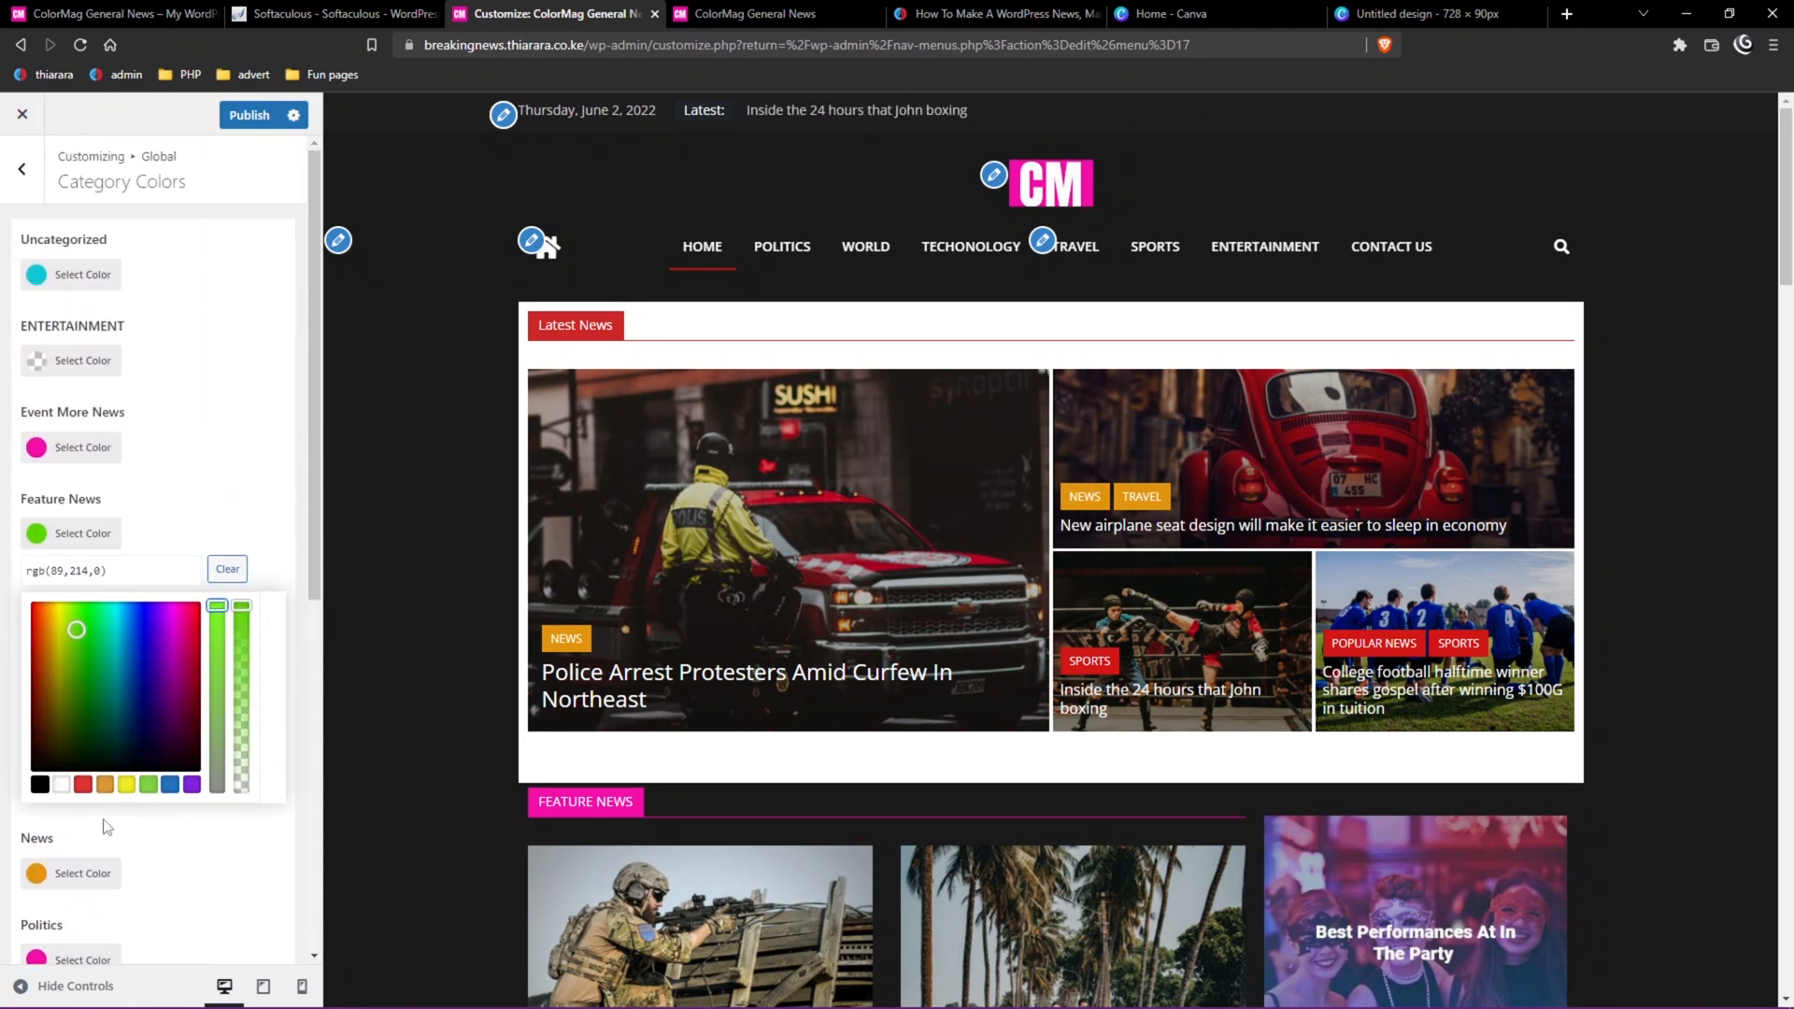
{"action": "scroll", "coordinate": [68, 675], "scroll_direction": "down", "scroll_amount": 4}
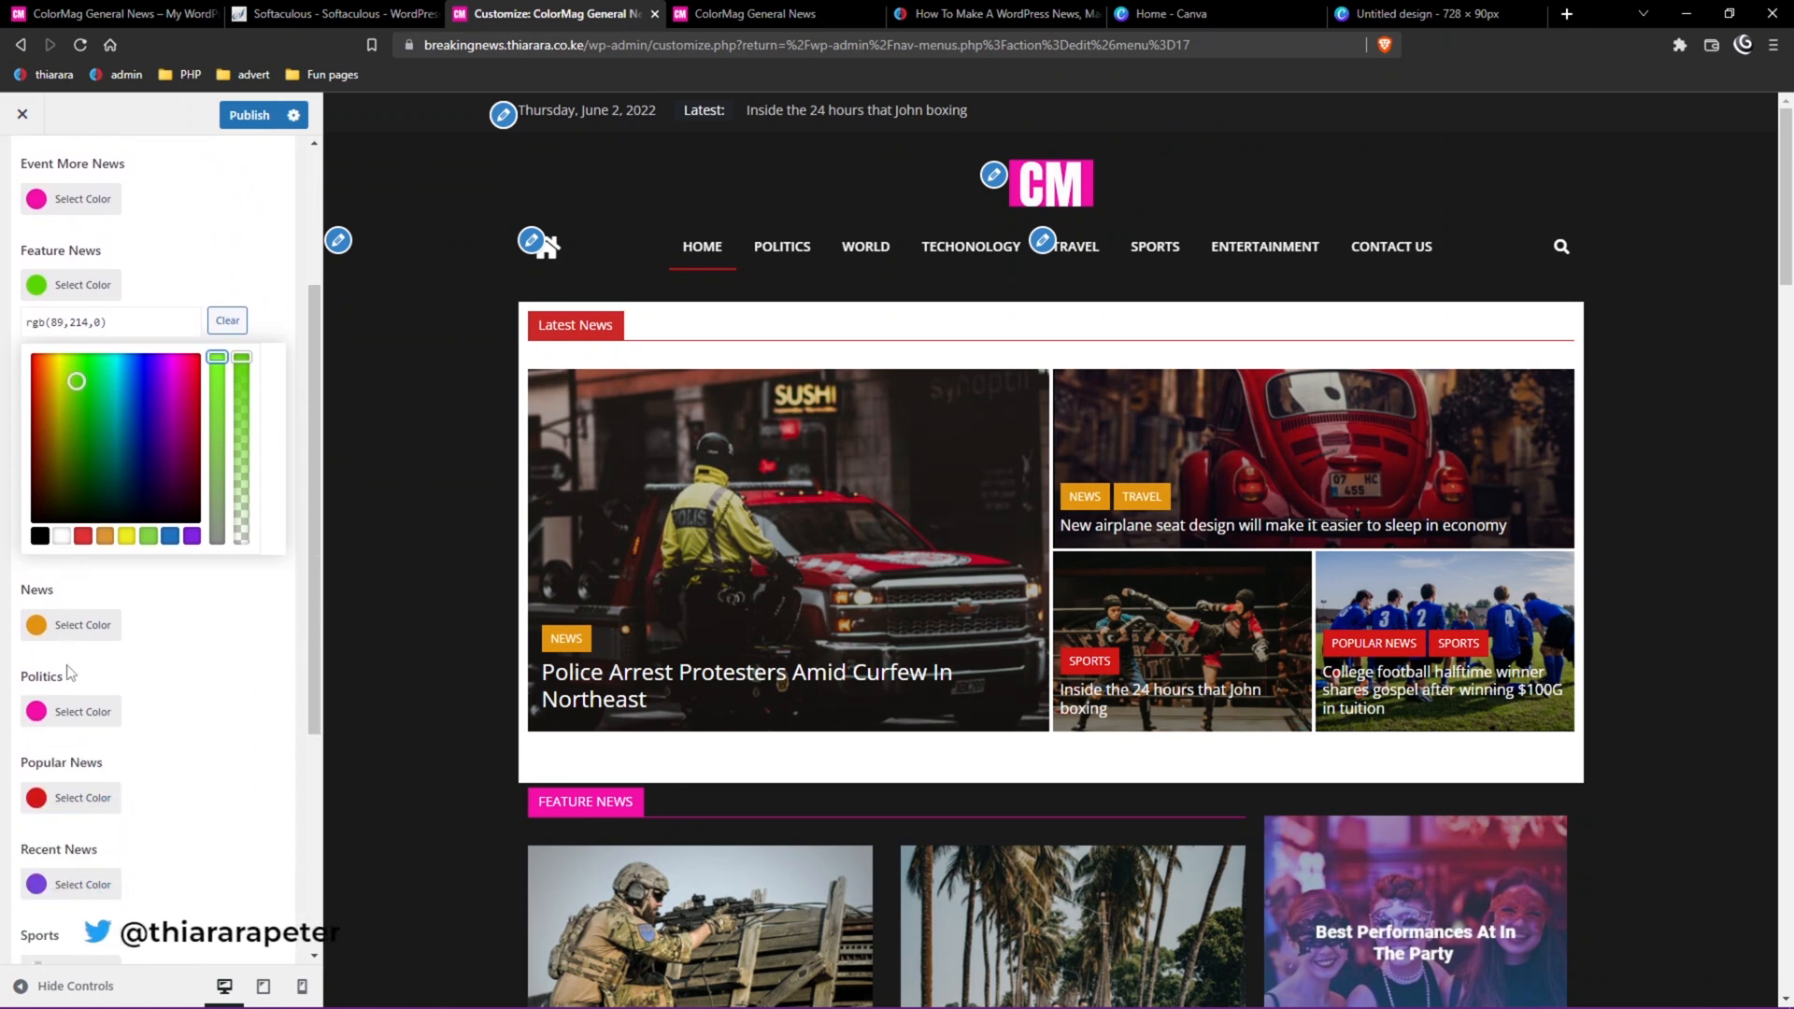
{"action": "scroll", "coordinate": [65, 692], "scroll_direction": "down", "scroll_amount": 2}
{"action": "scroll", "coordinate": [62, 734], "scroll_direction": "down", "scroll_amount": 1}
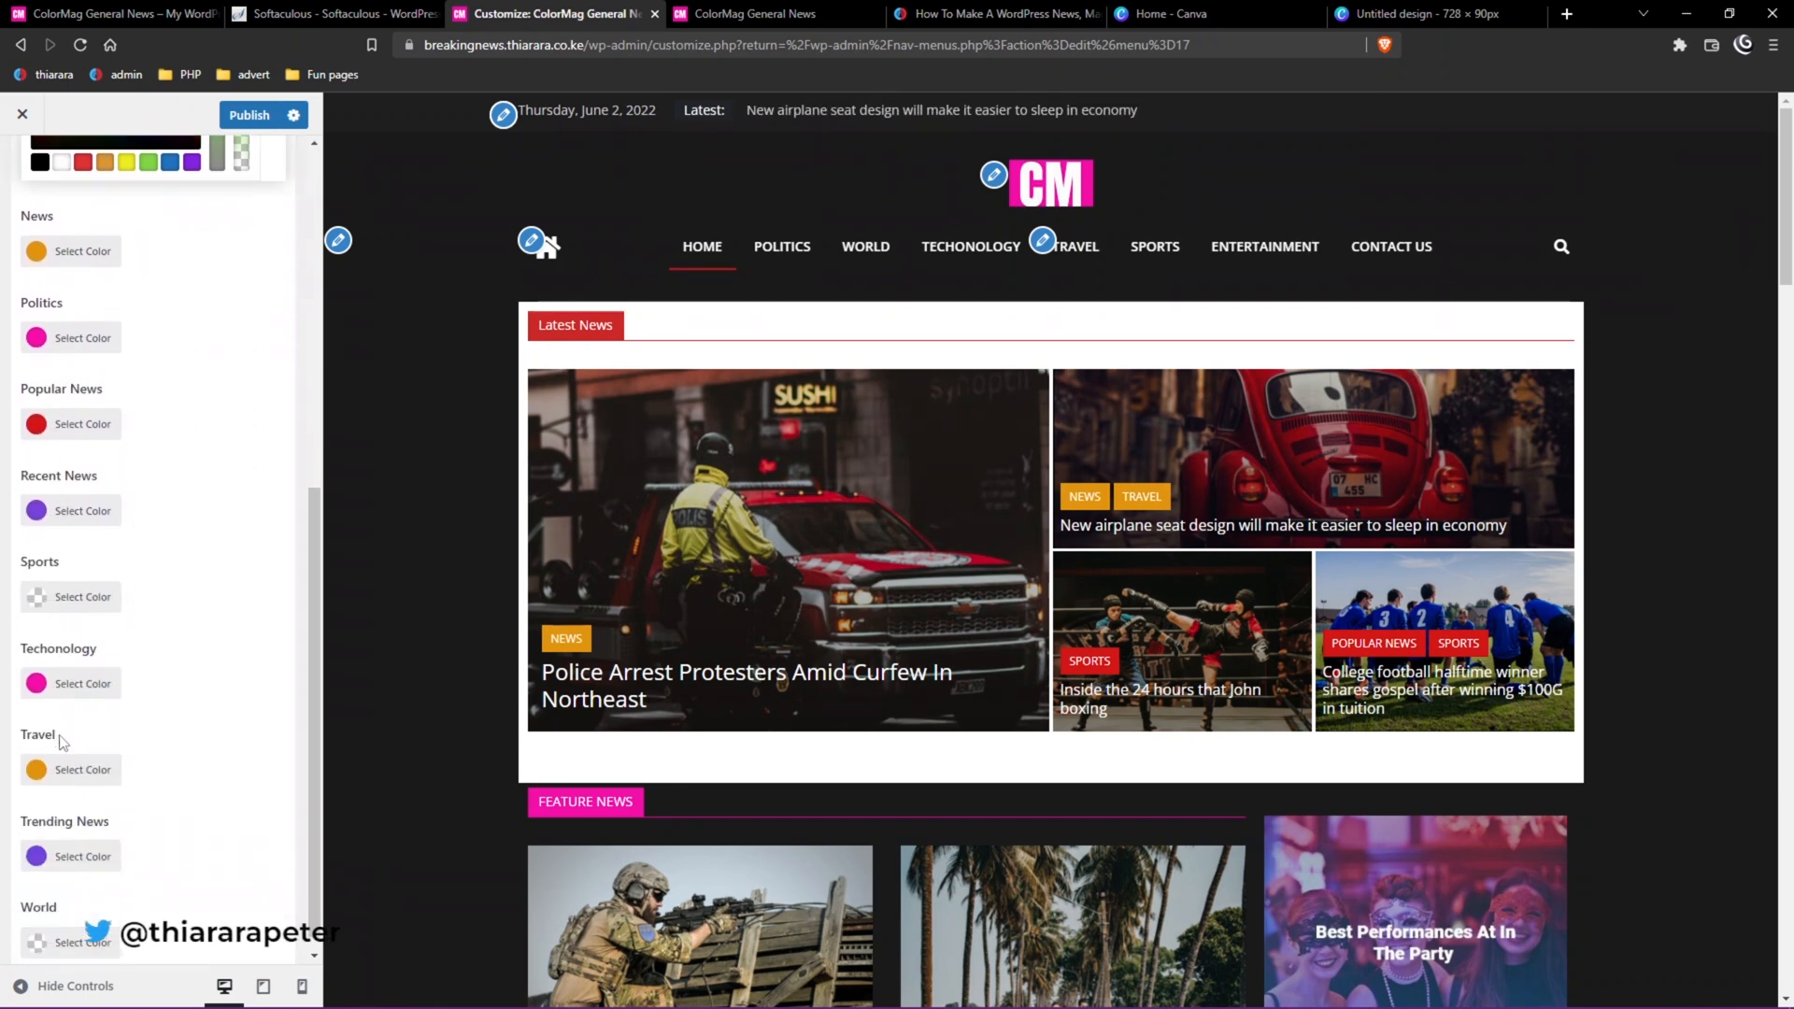
{"action": "scroll", "coordinate": [673, 636], "scroll_direction": "down", "scroll_amount": 4}
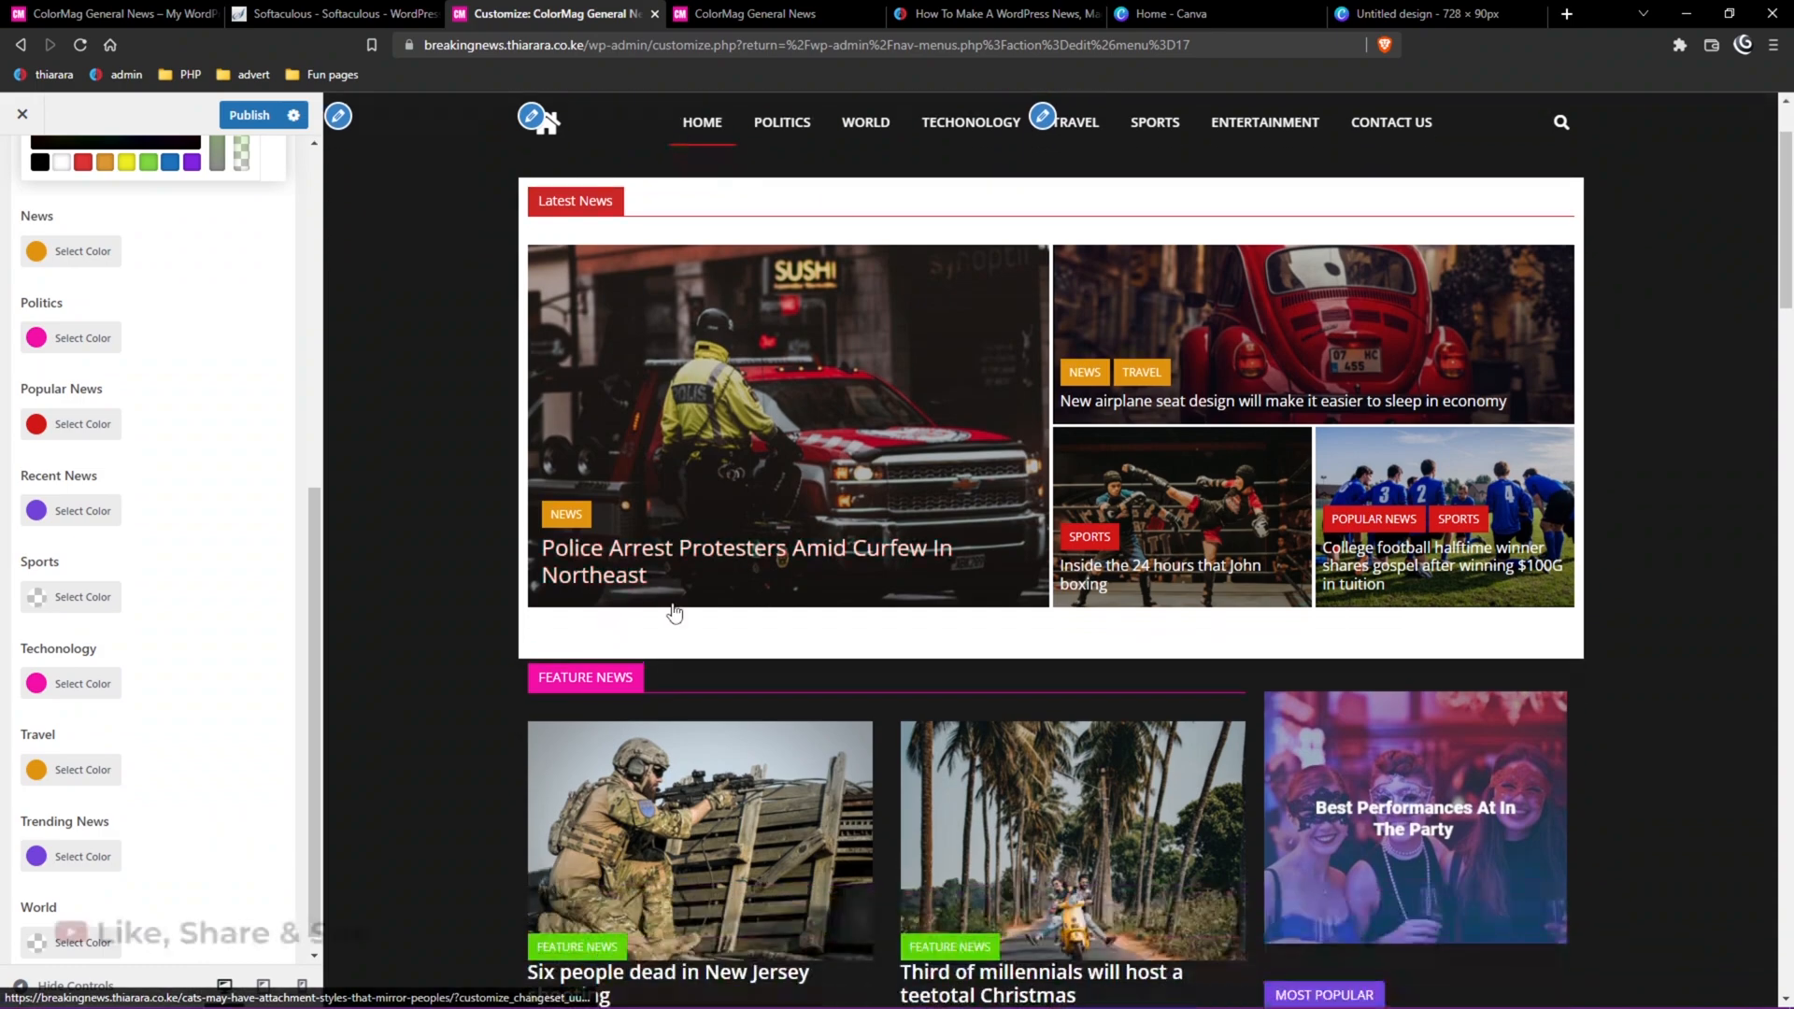
{"action": "scroll", "coordinate": [914, 651], "scroll_direction": "down", "scroll_amount": 18}
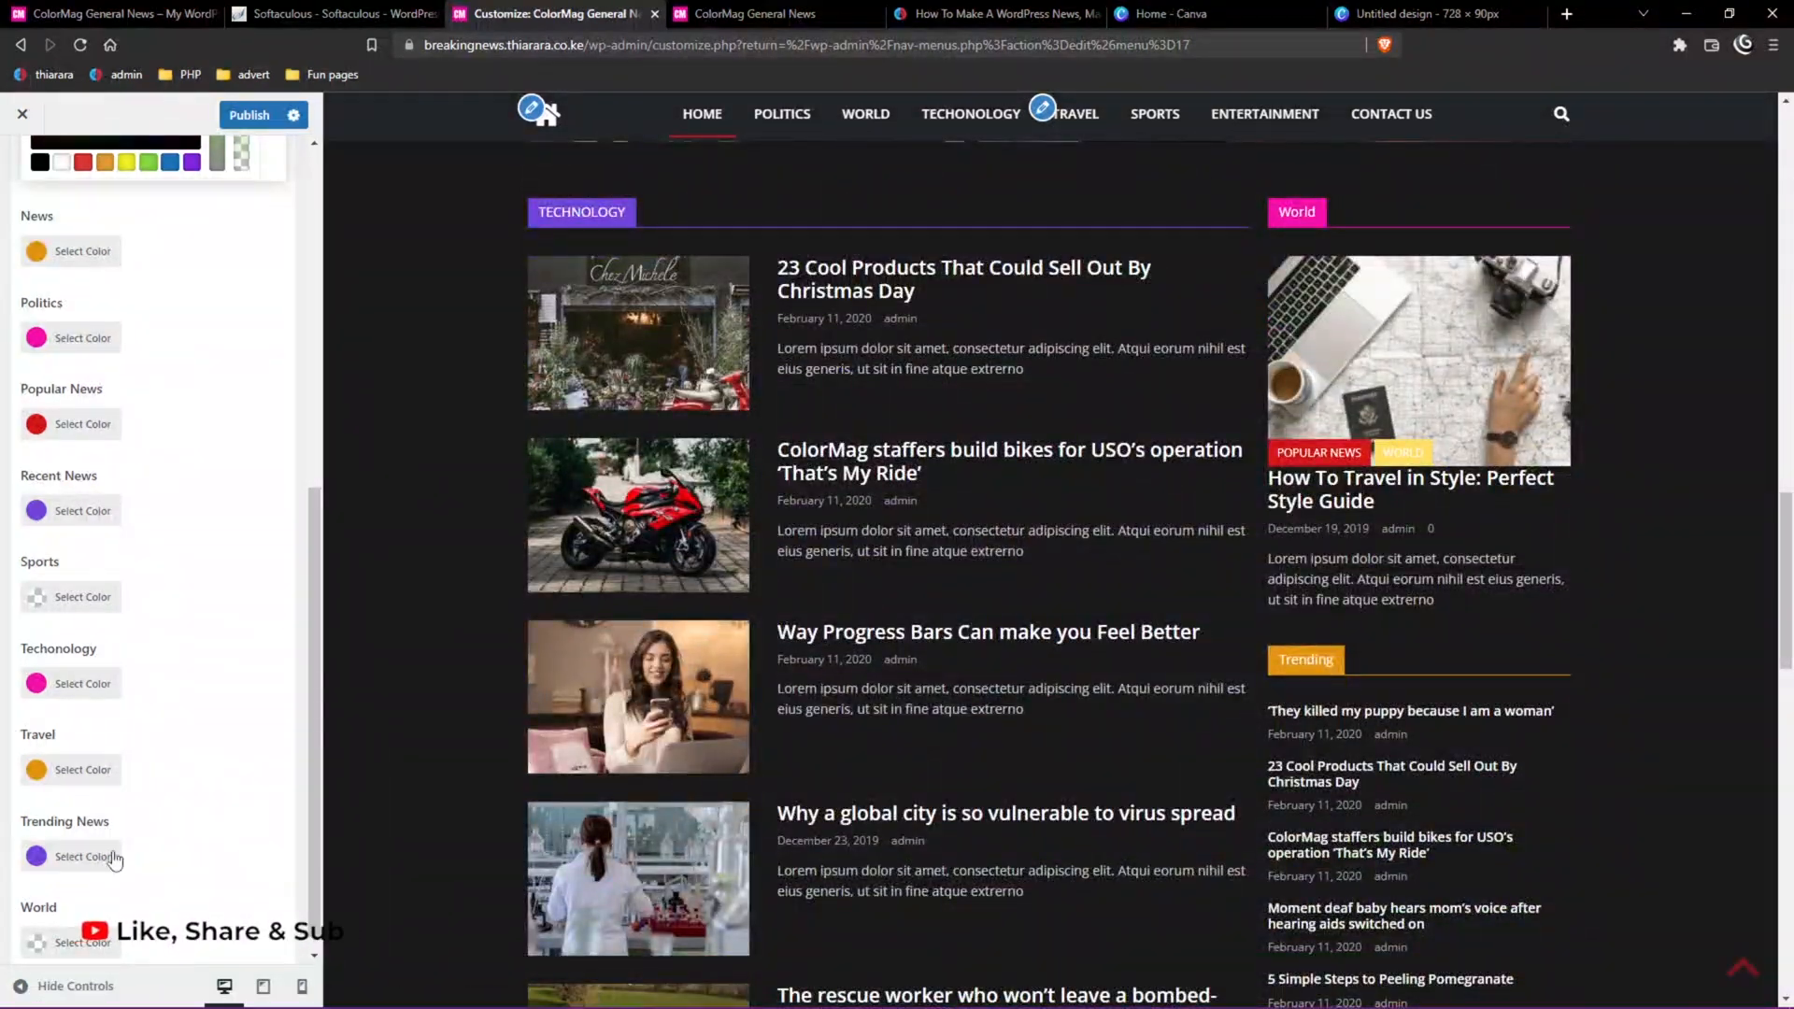
{"action": "scroll", "coordinate": [111, 718], "scroll_direction": "down", "scroll_amount": 1}
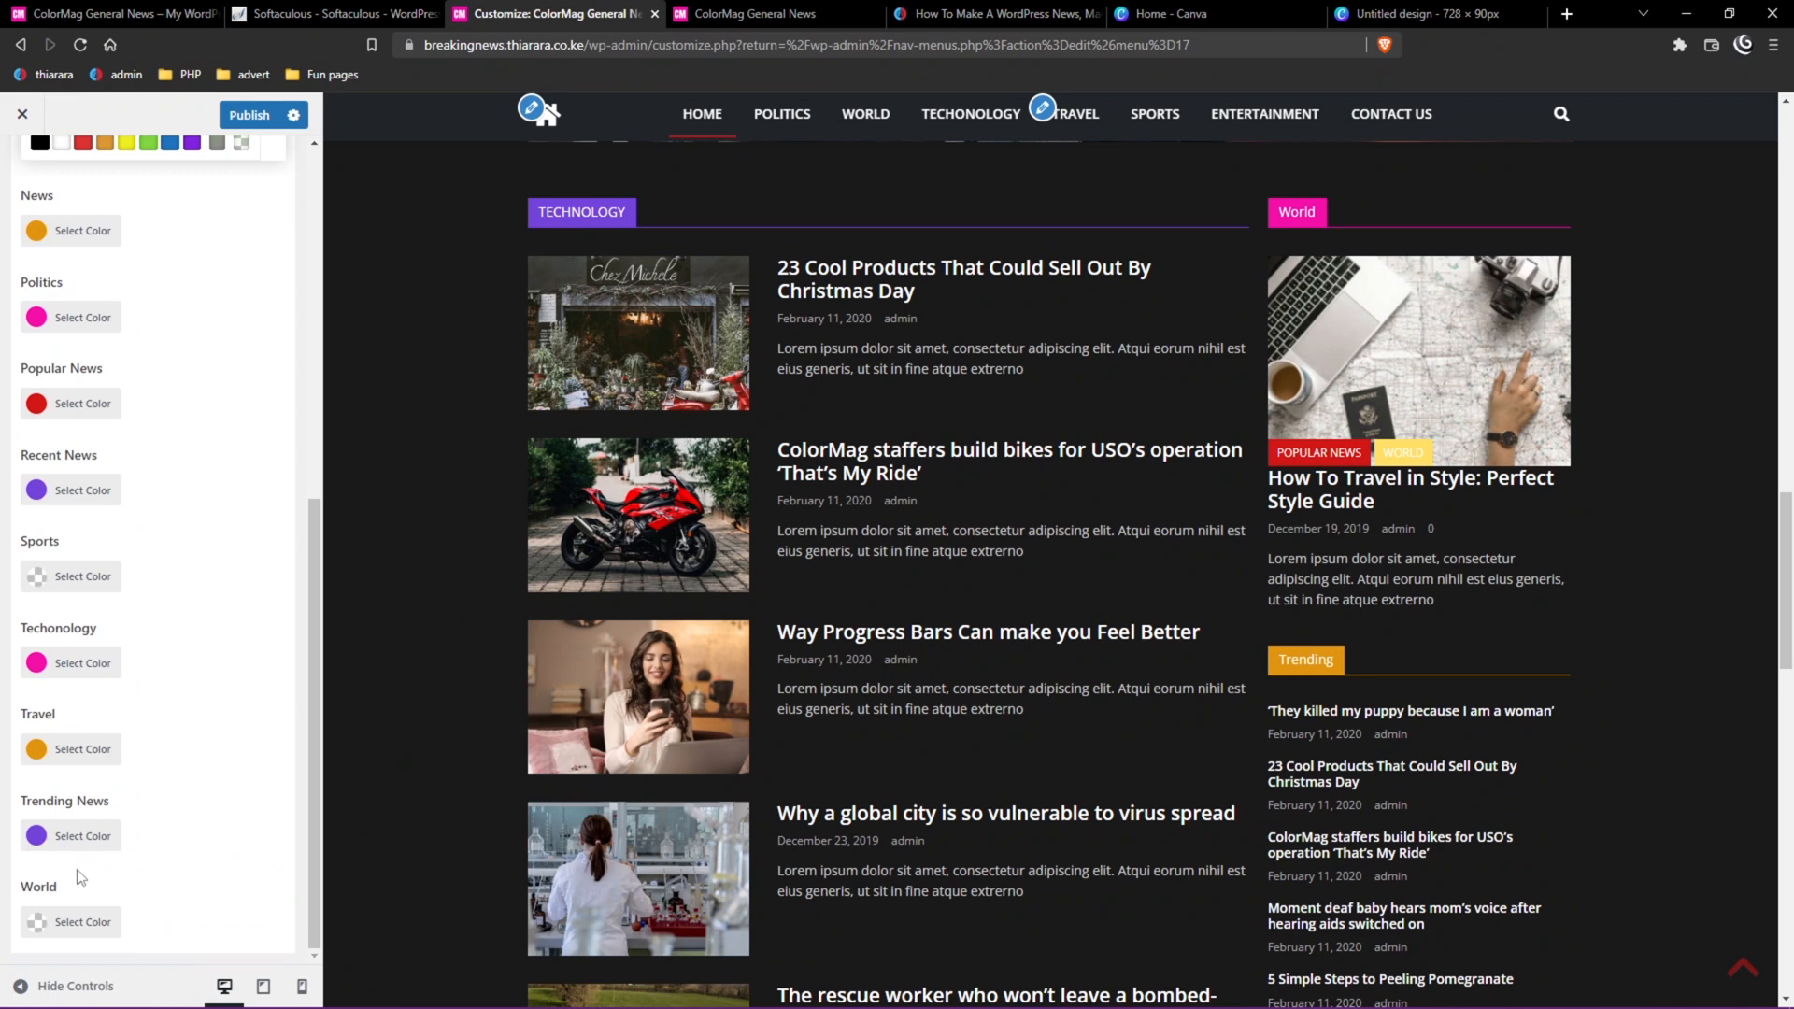
Make the Techonology labels red, rgb(221,51,51), and publish the category colours.
{"action": "left_click", "coordinate": [35, 665]}
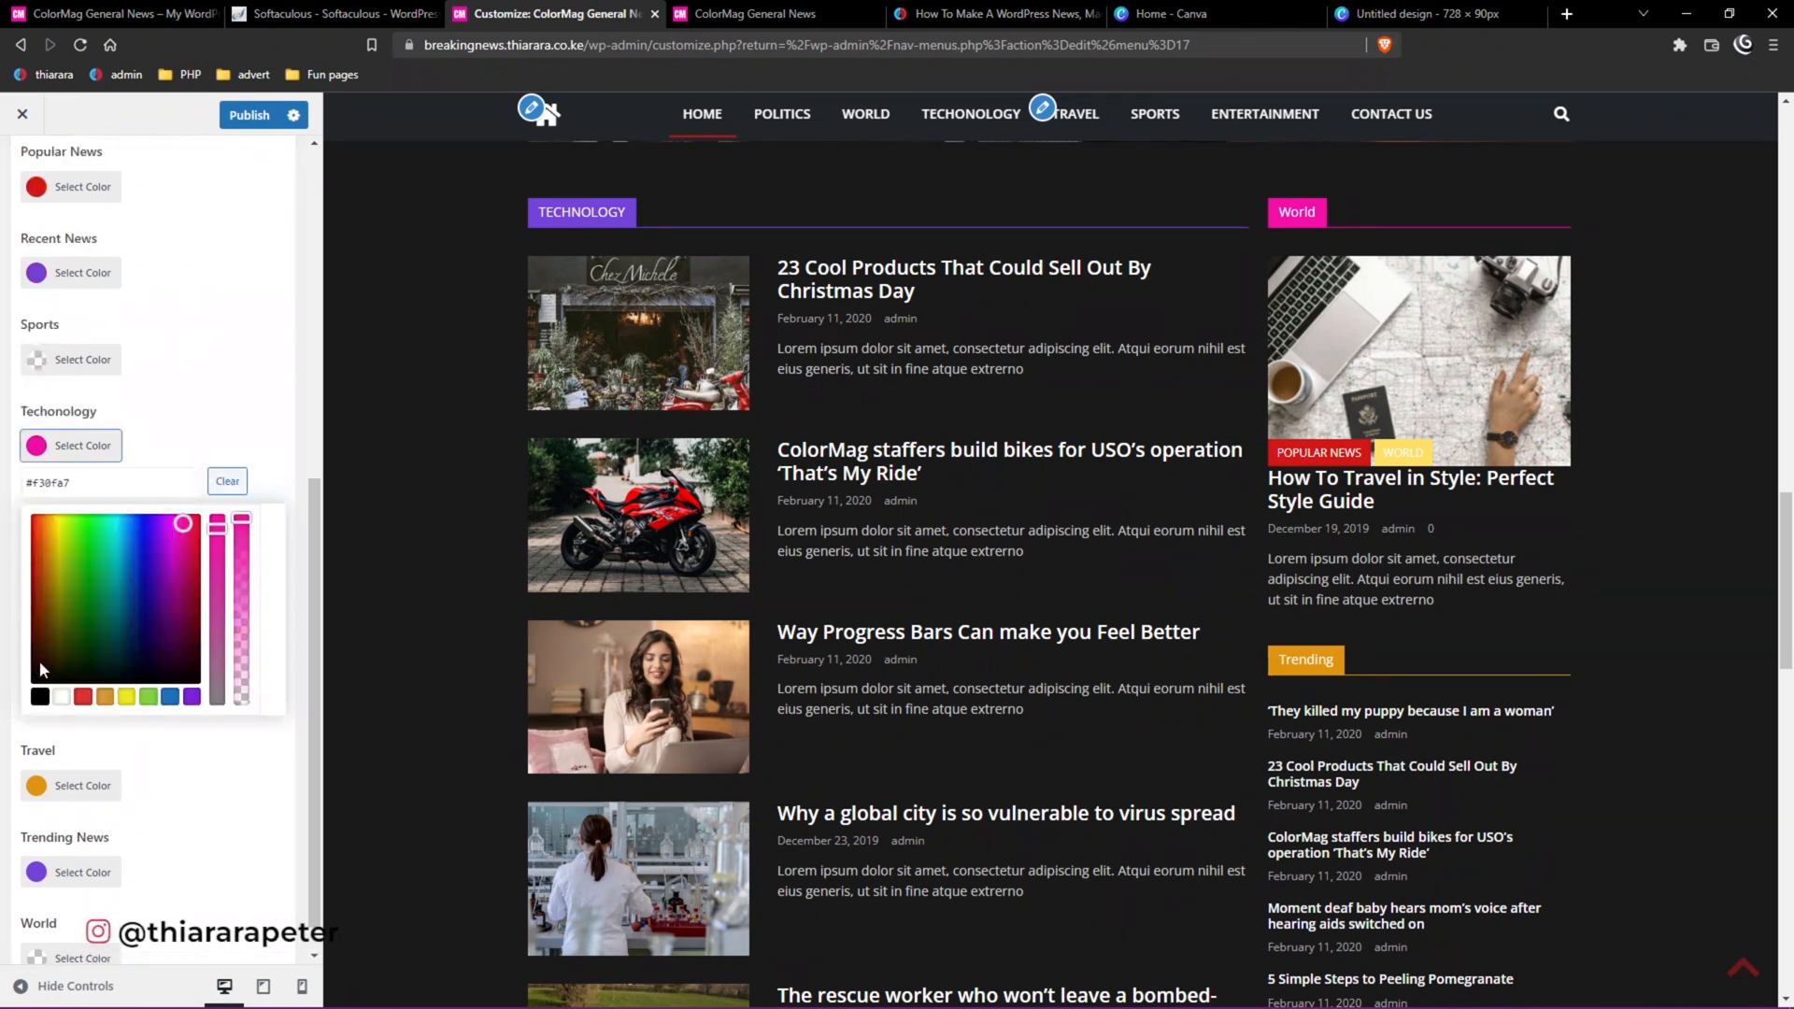
{"action": "left_click", "coordinate": [84, 698]}
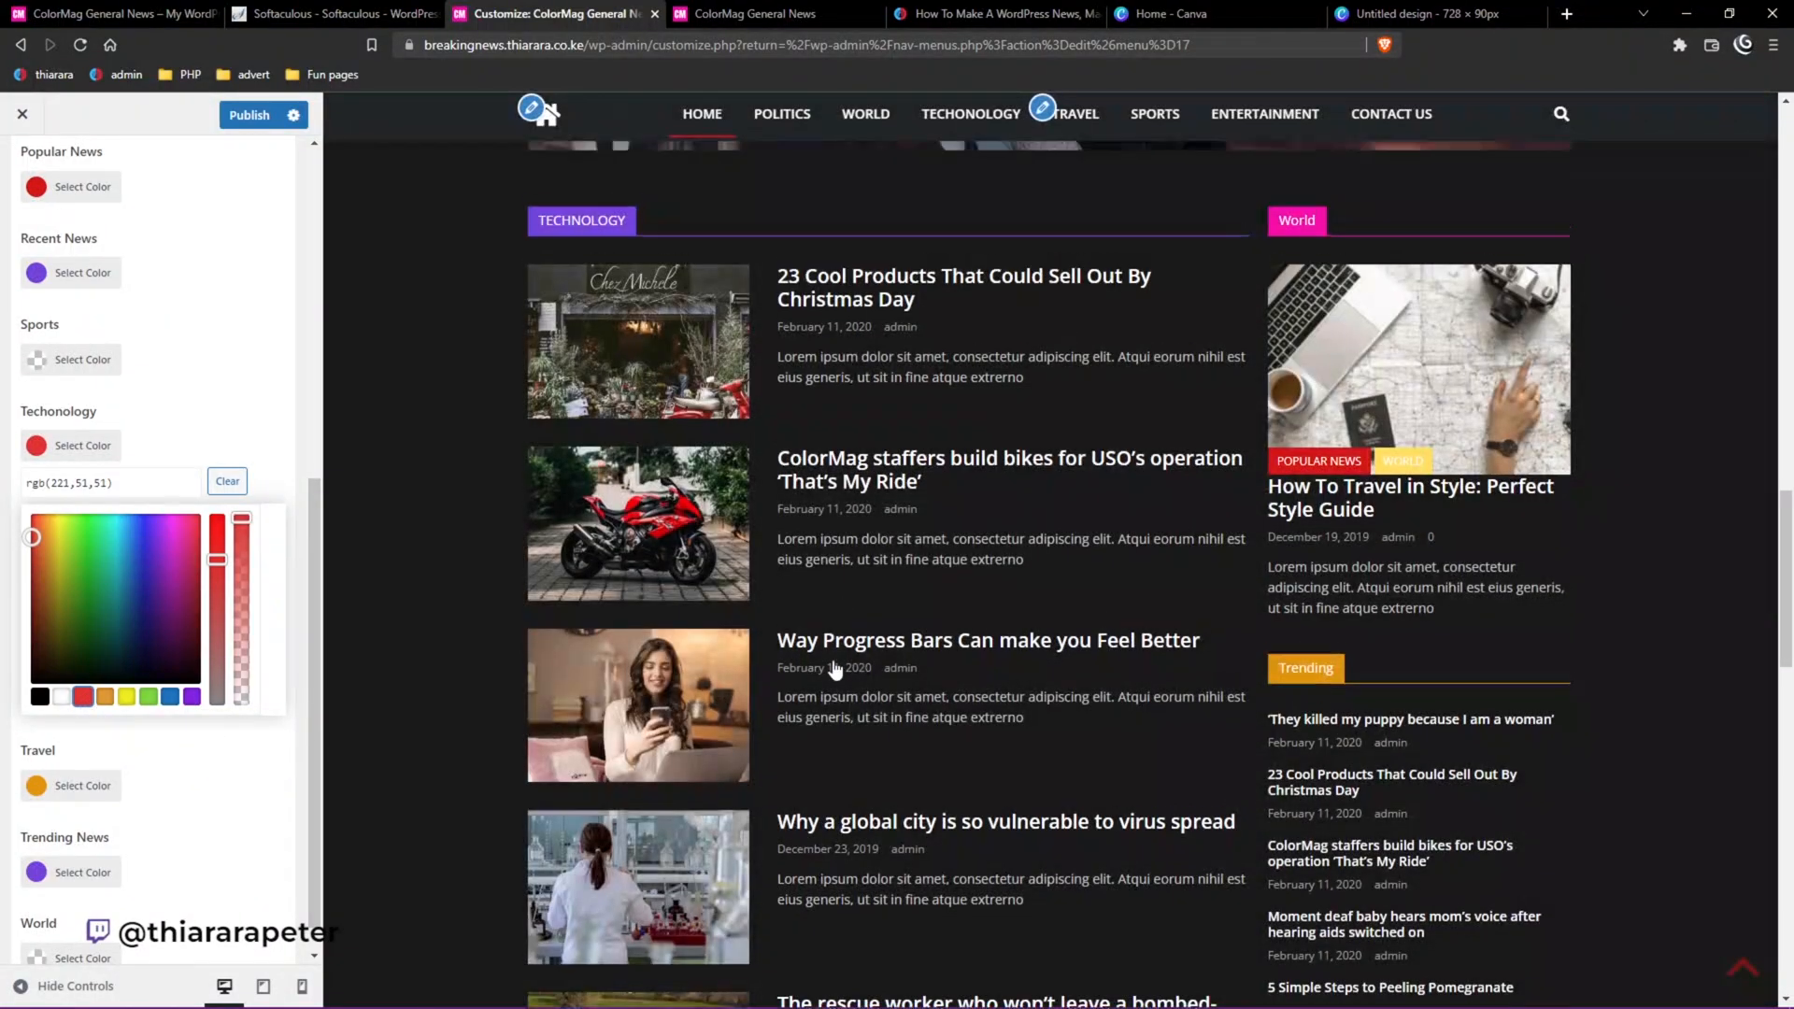
{"action": "scroll", "coordinate": [835, 612], "scroll_direction": "up", "scroll_amount": 4}
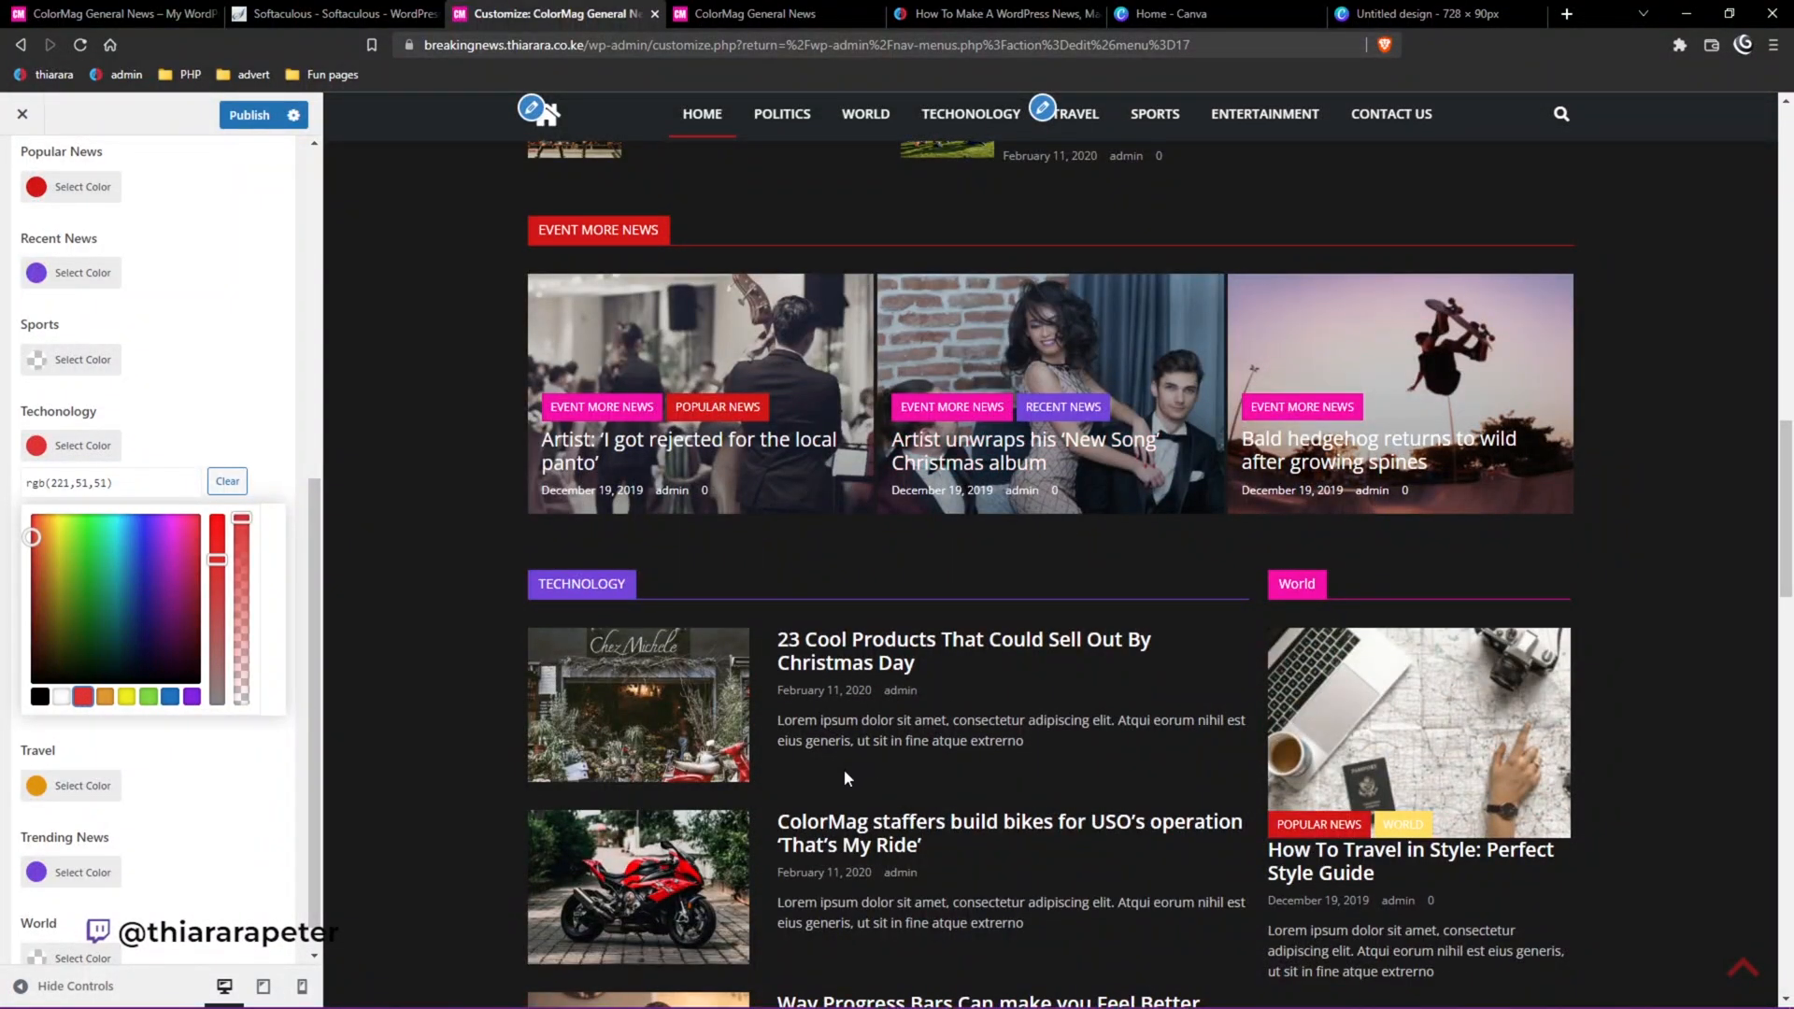
{"action": "scroll", "coordinate": [844, 770], "scroll_direction": "down", "scroll_amount": 13}
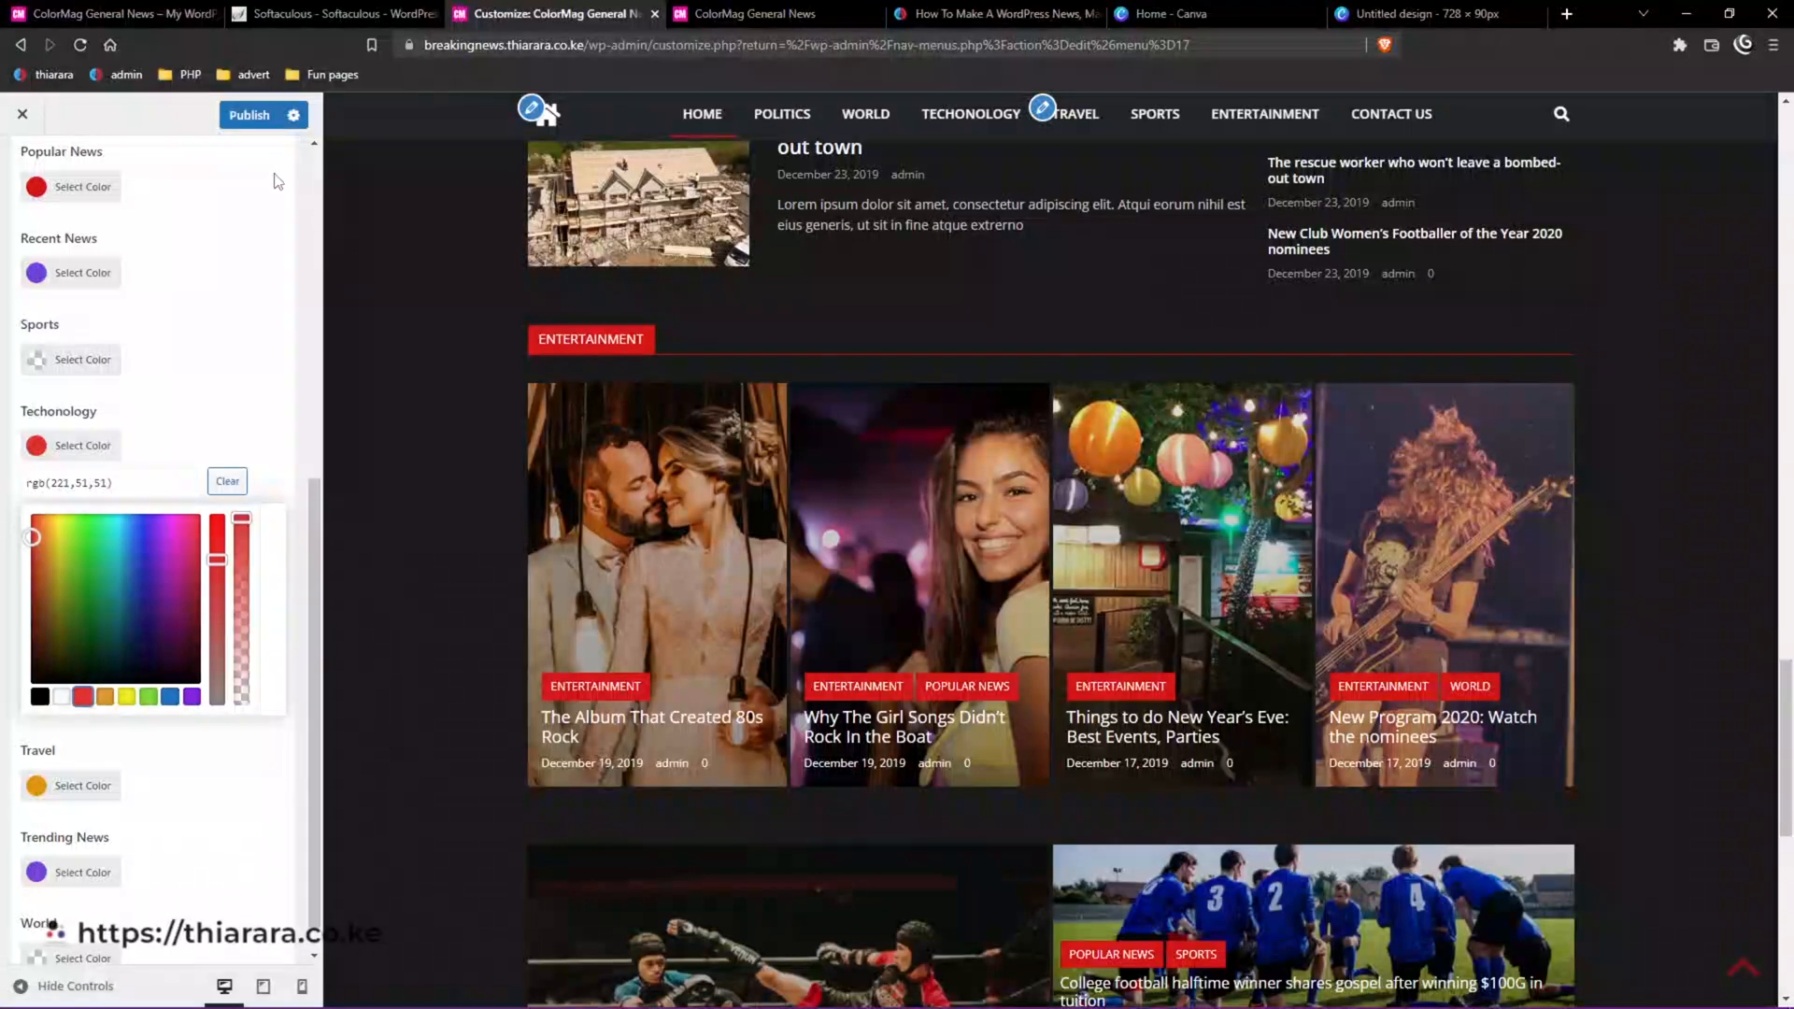
{"action": "left_click", "coordinate": [250, 114]}
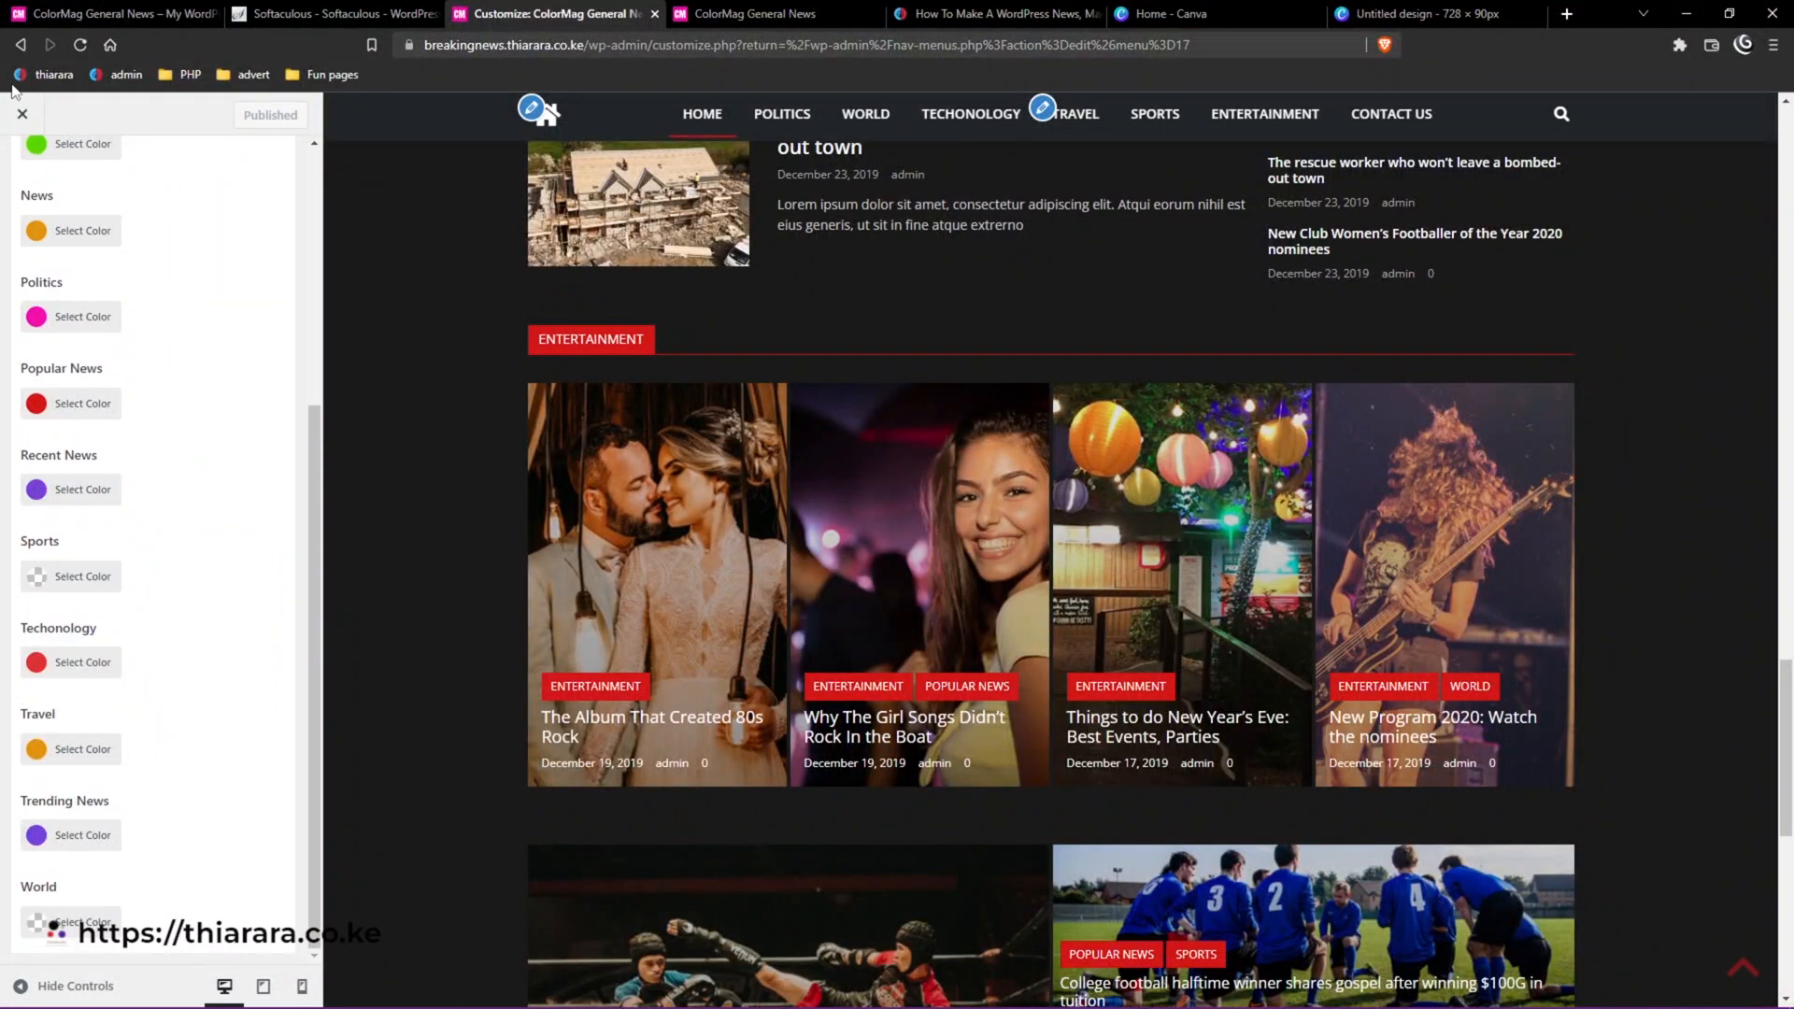
{"action": "left_click", "coordinate": [19, 115]}
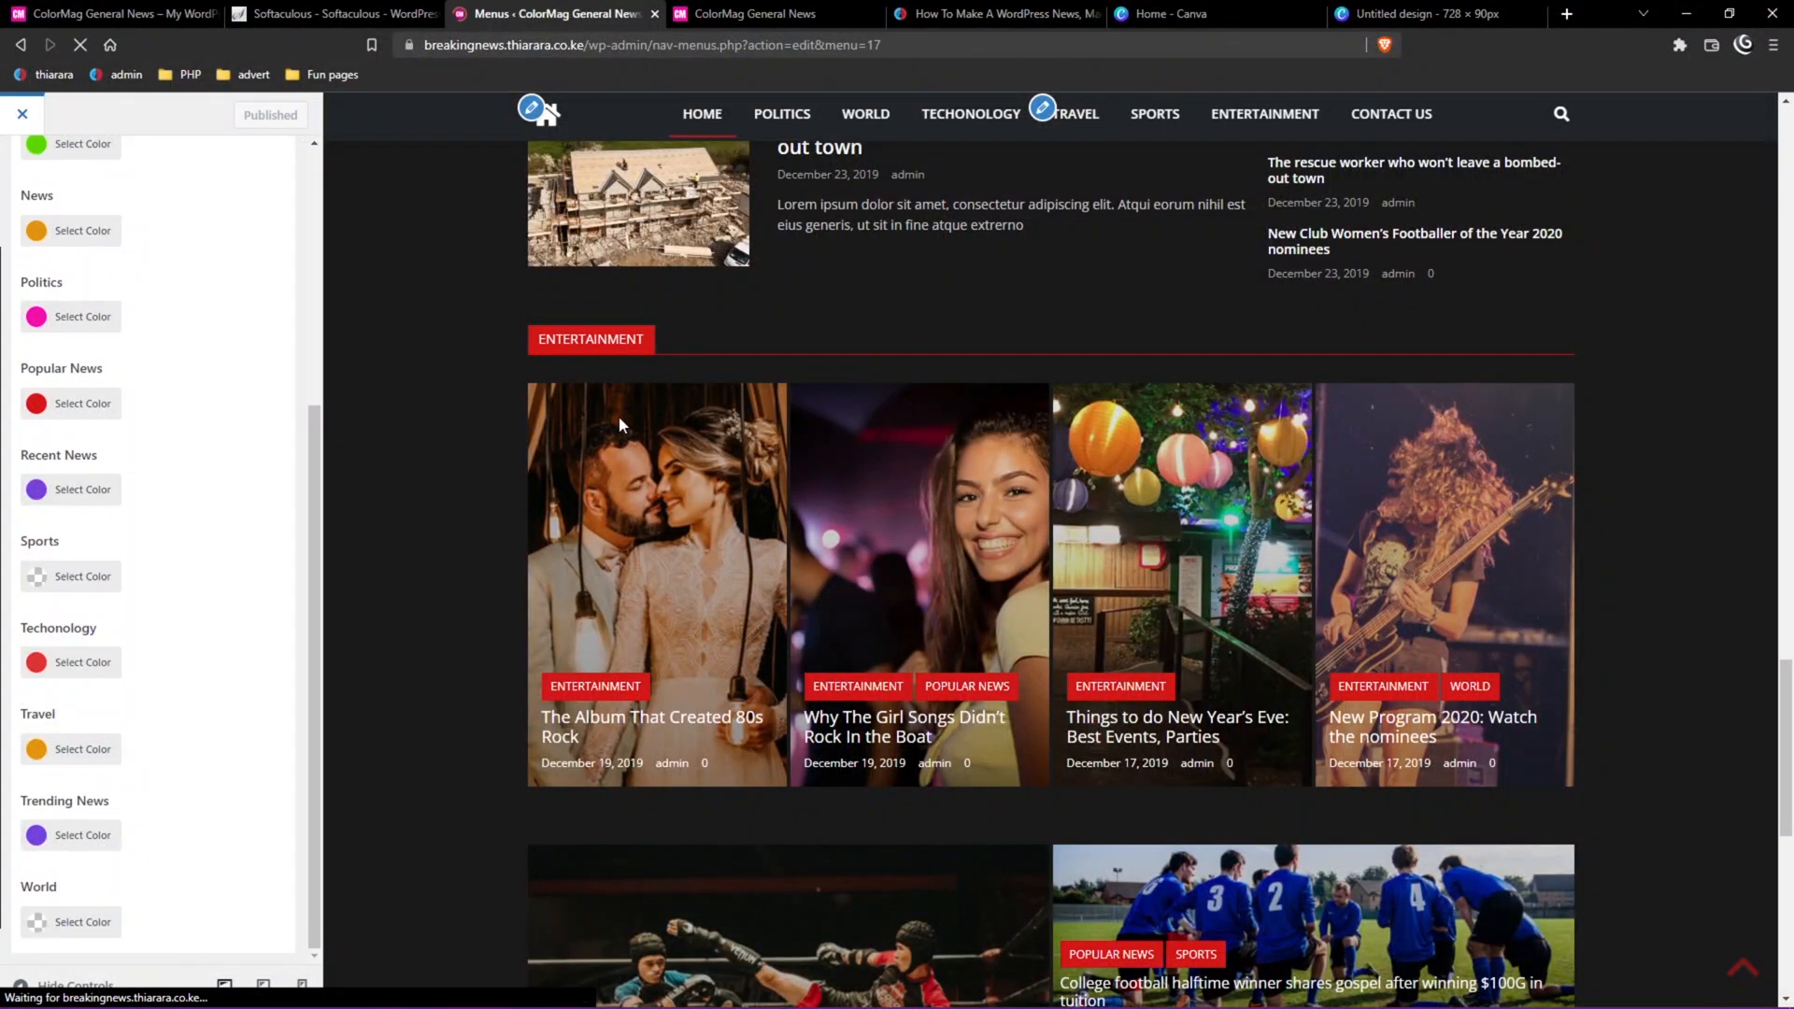
Reload the live site and scroll the dark-skinned homepage with green Feature News labels.
{"action": "left_click", "coordinate": [738, 11]}
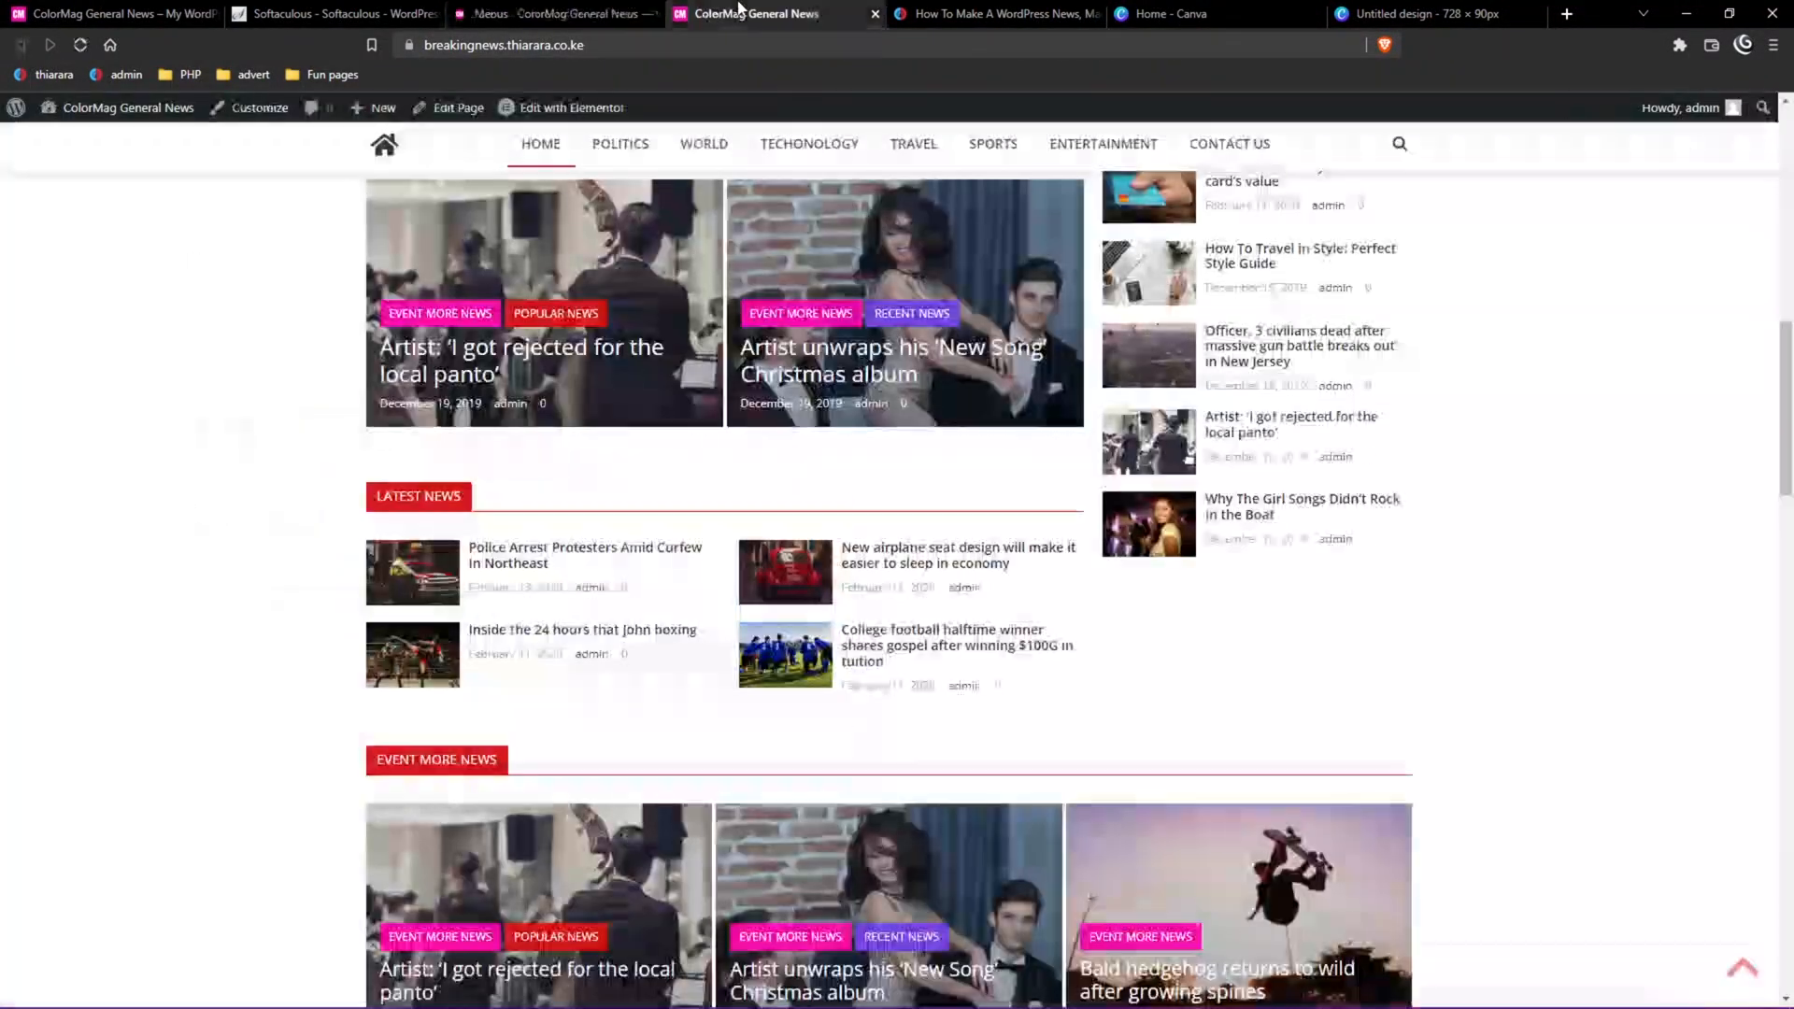
{"action": "left_click", "coordinate": [81, 45]}
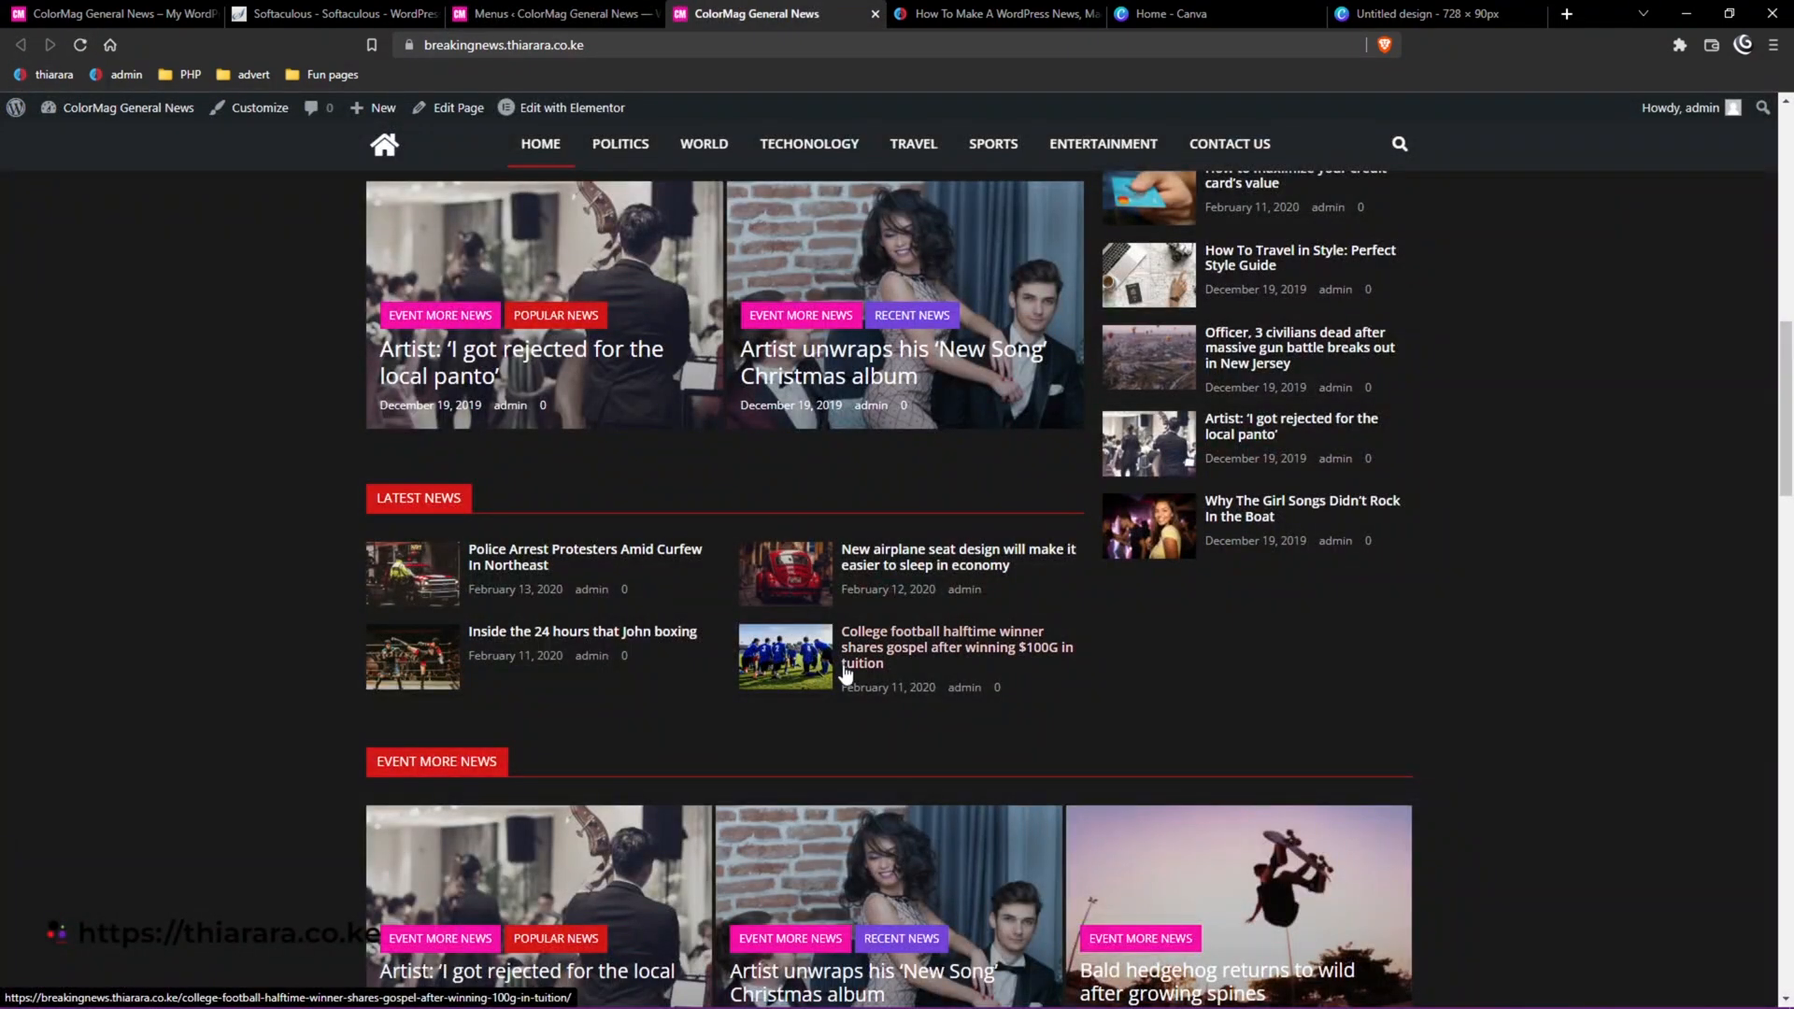
{"action": "scroll", "coordinate": [946, 720], "scroll_direction": "down", "scroll_amount": 10}
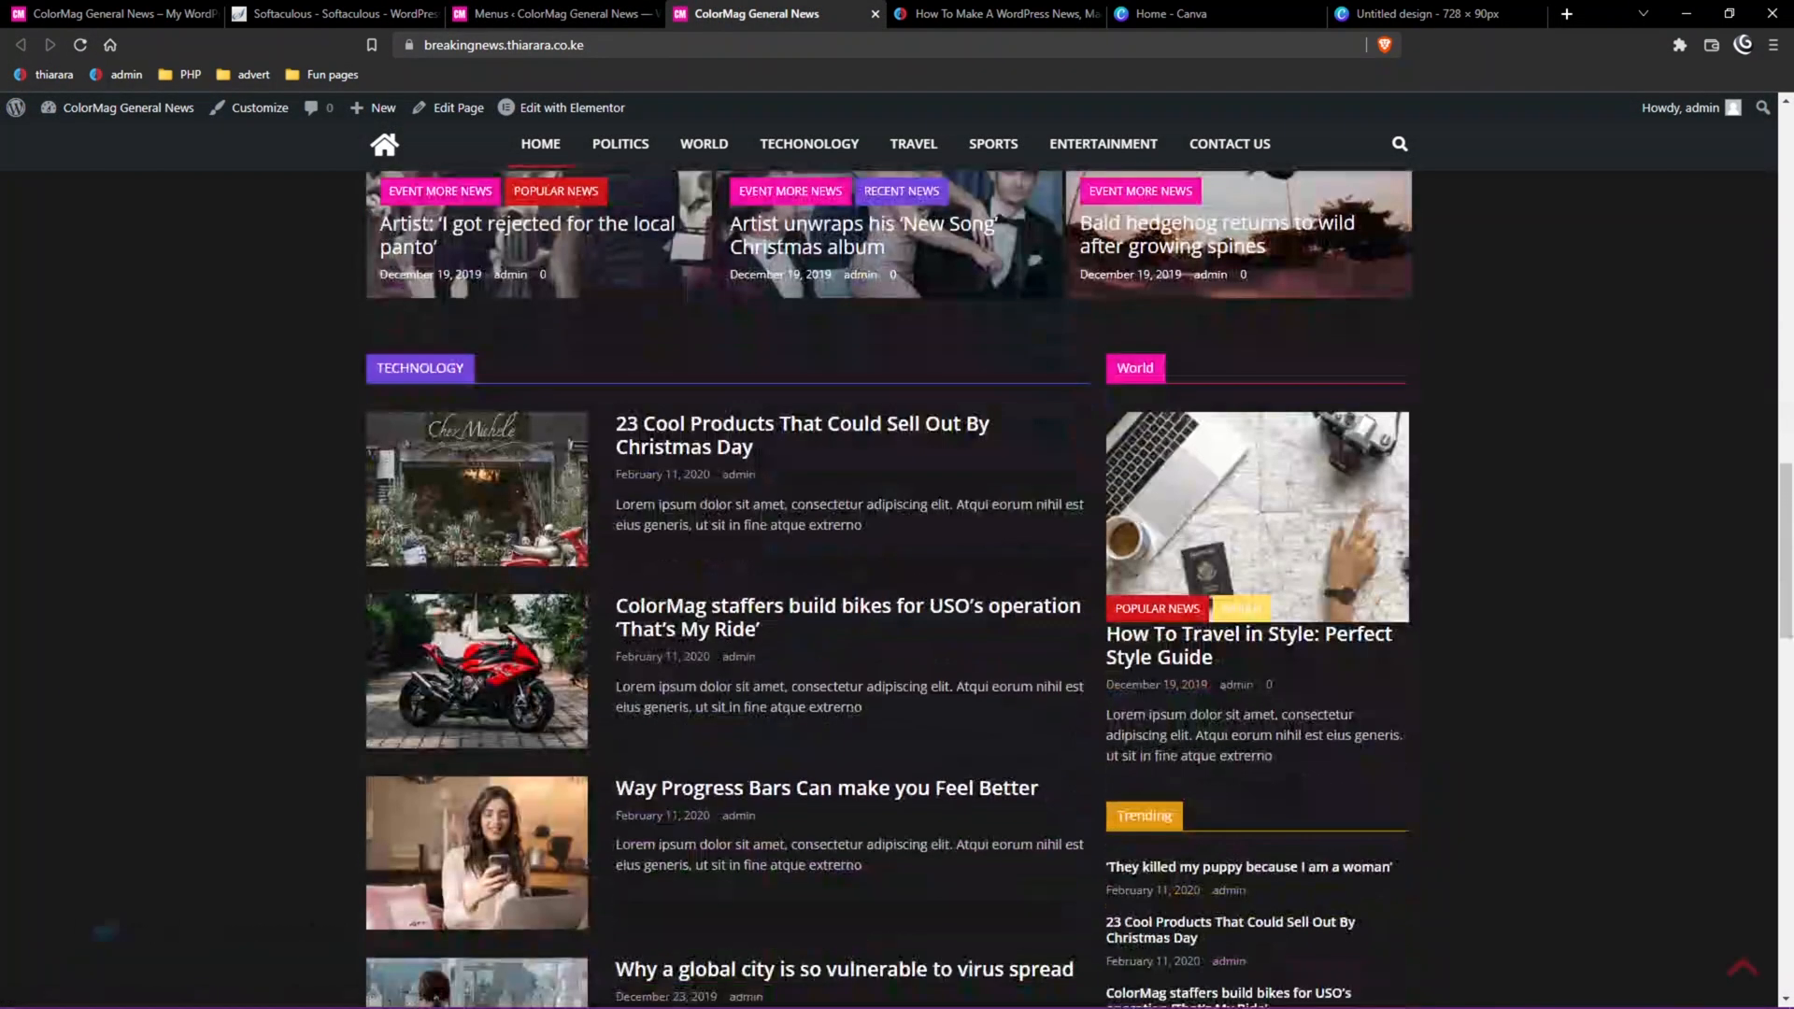
{"action": "scroll", "coordinate": [665, 651], "scroll_direction": "down", "scroll_amount": 15}
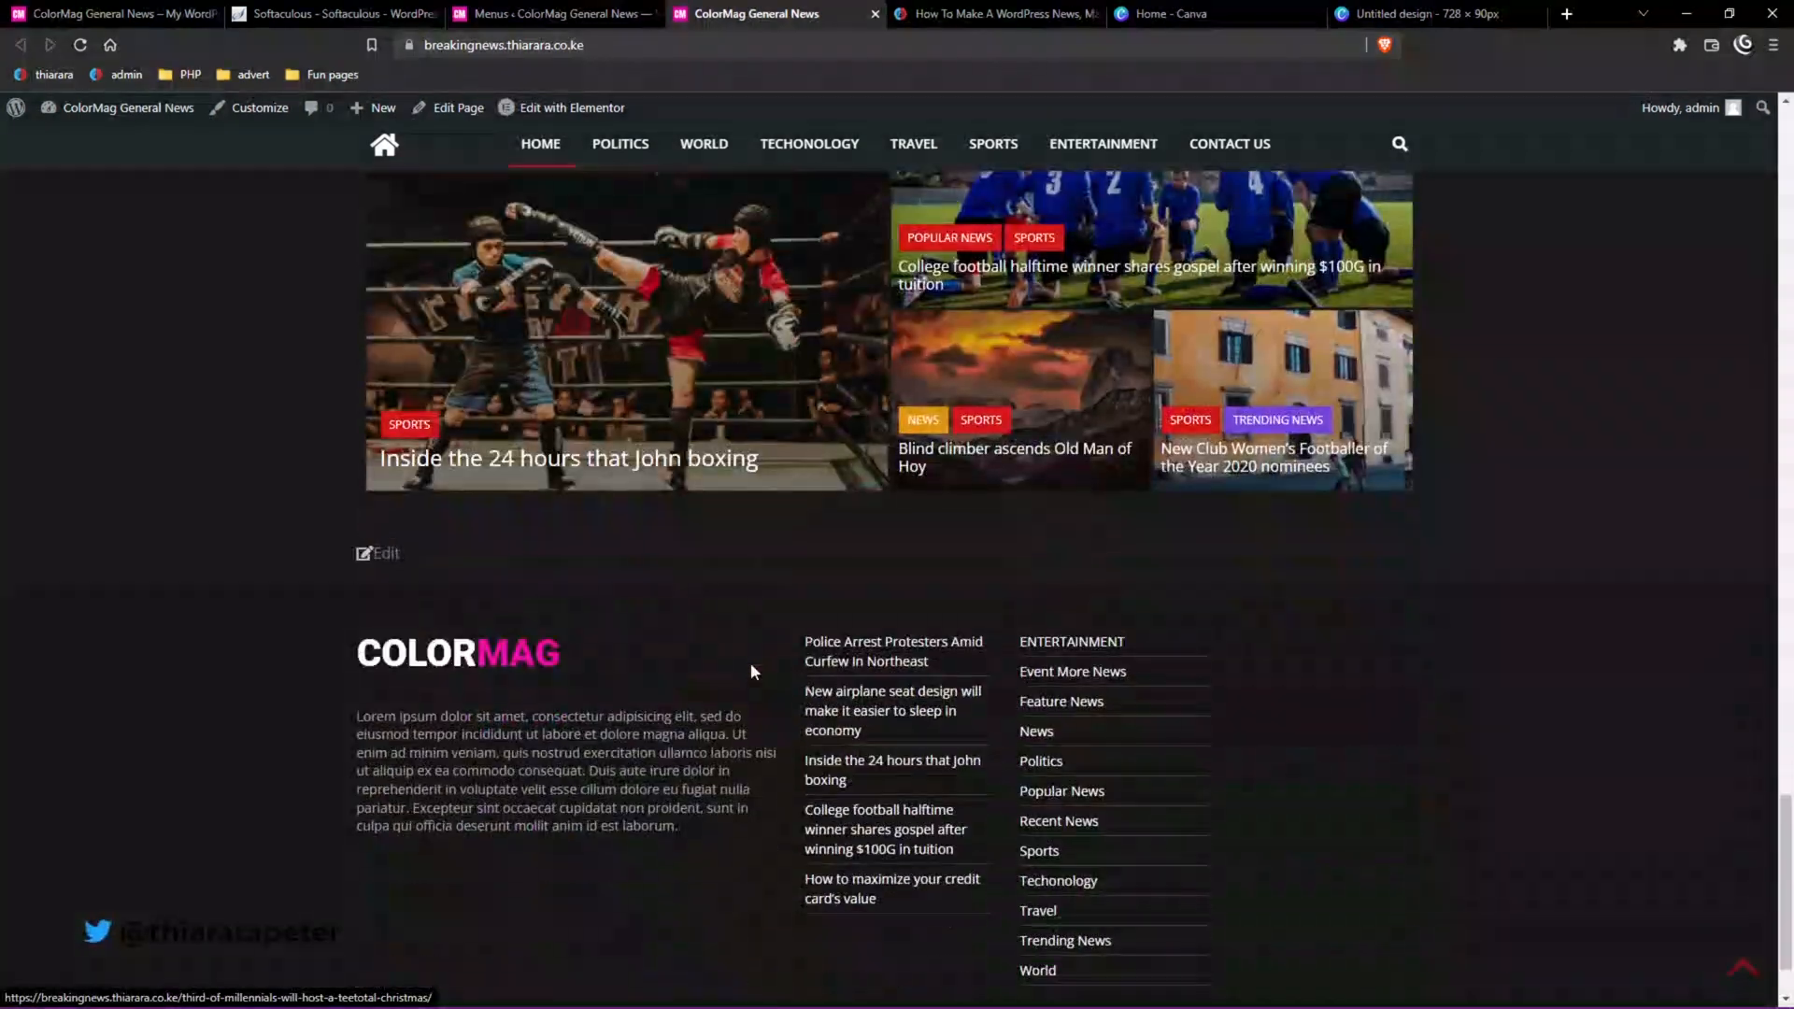
{"action": "scroll", "coordinate": [757, 685], "scroll_direction": "up", "scroll_amount": 20}
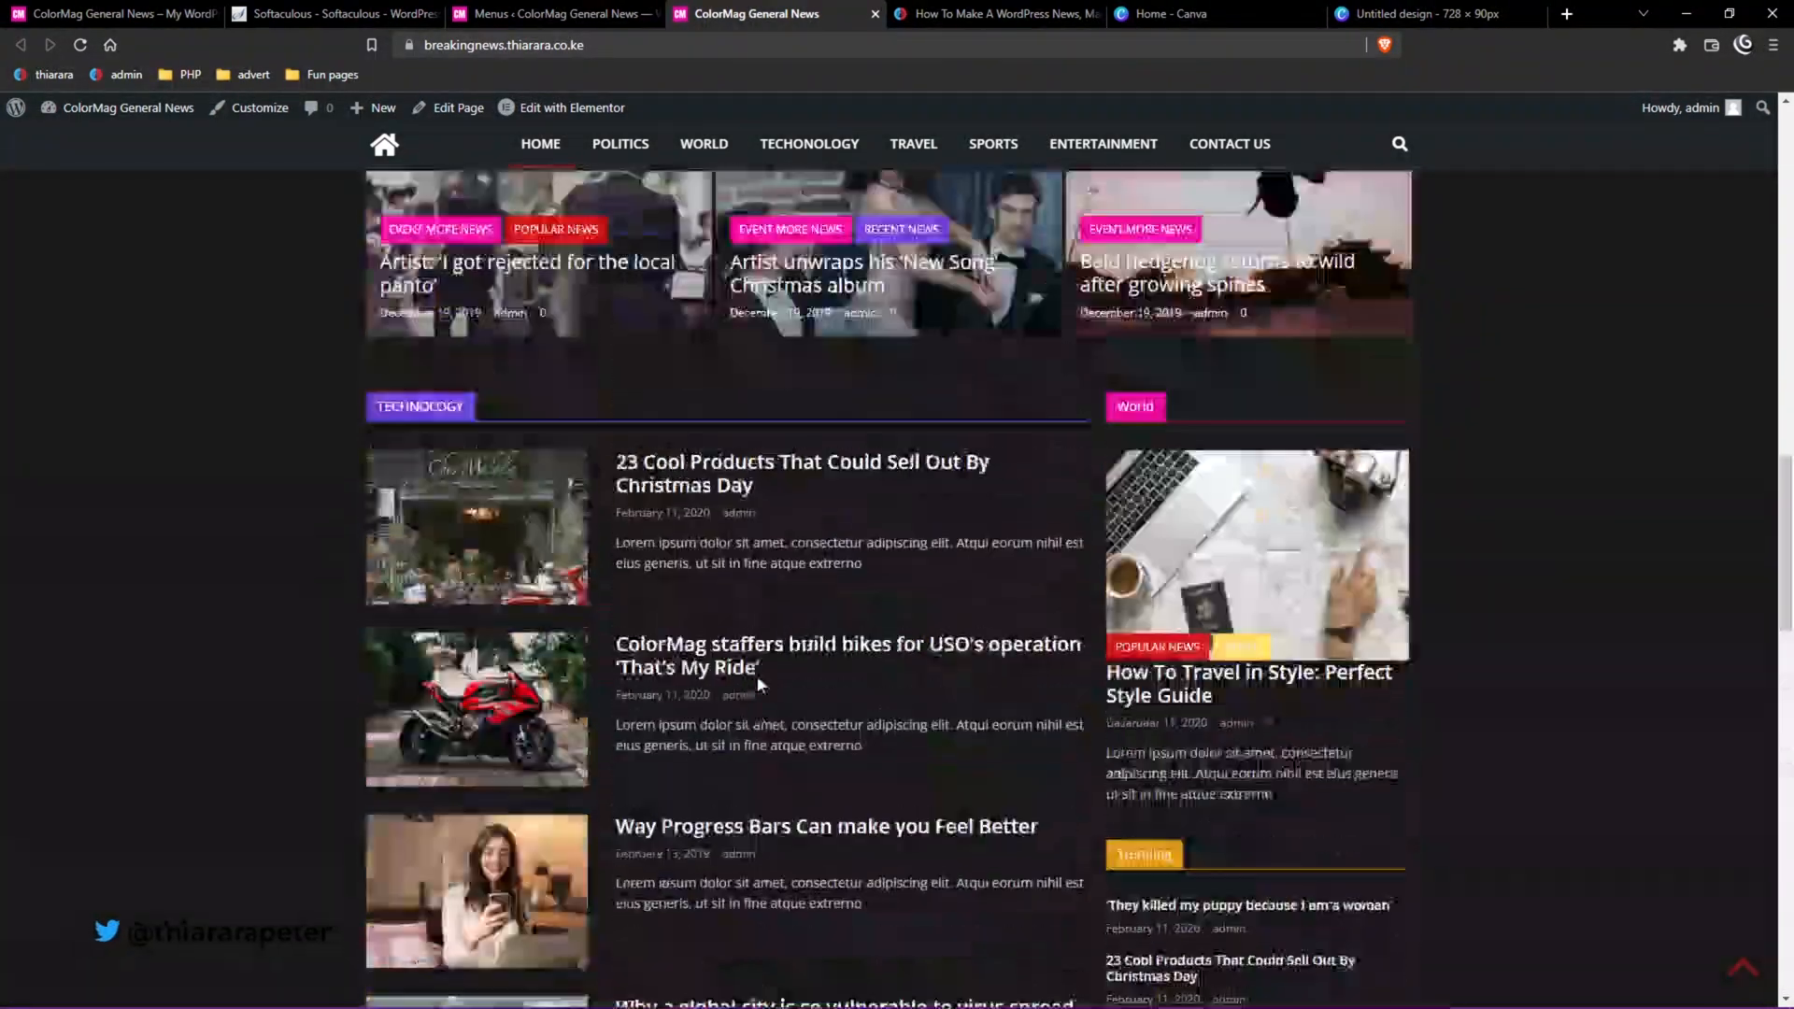
{"action": "scroll", "coordinate": [759, 687], "scroll_direction": "up", "scroll_amount": 5}
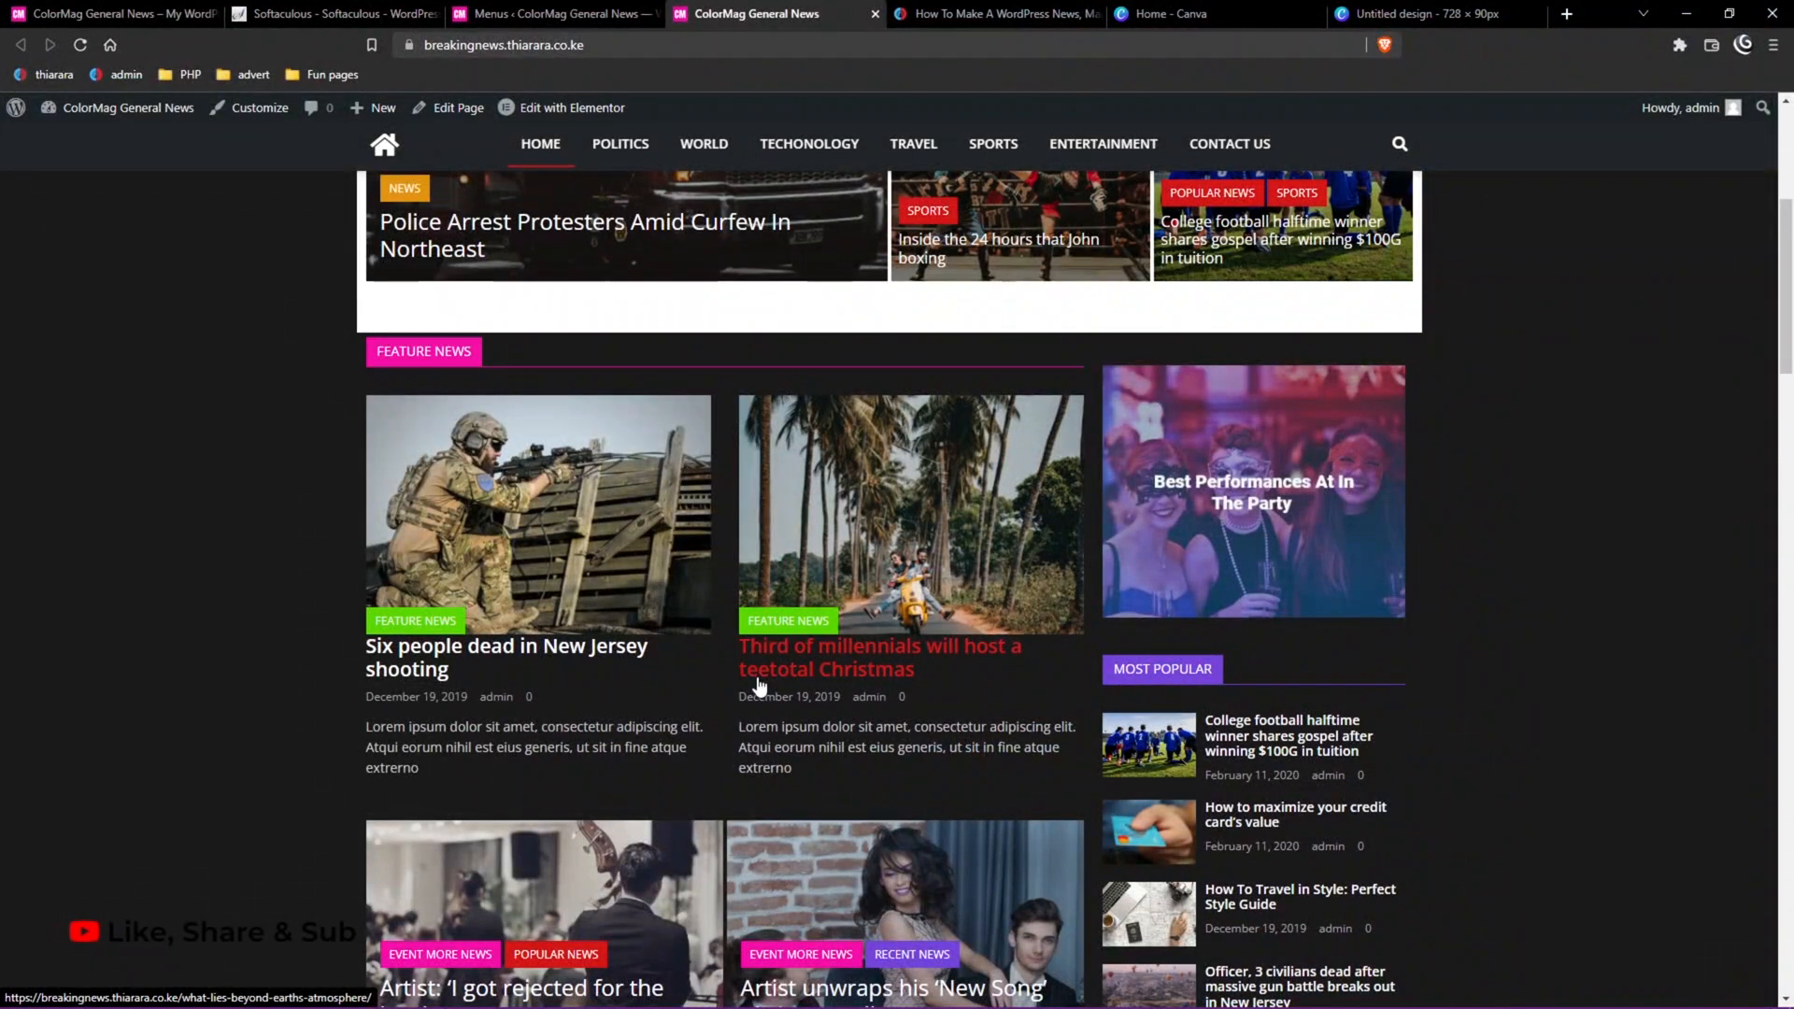